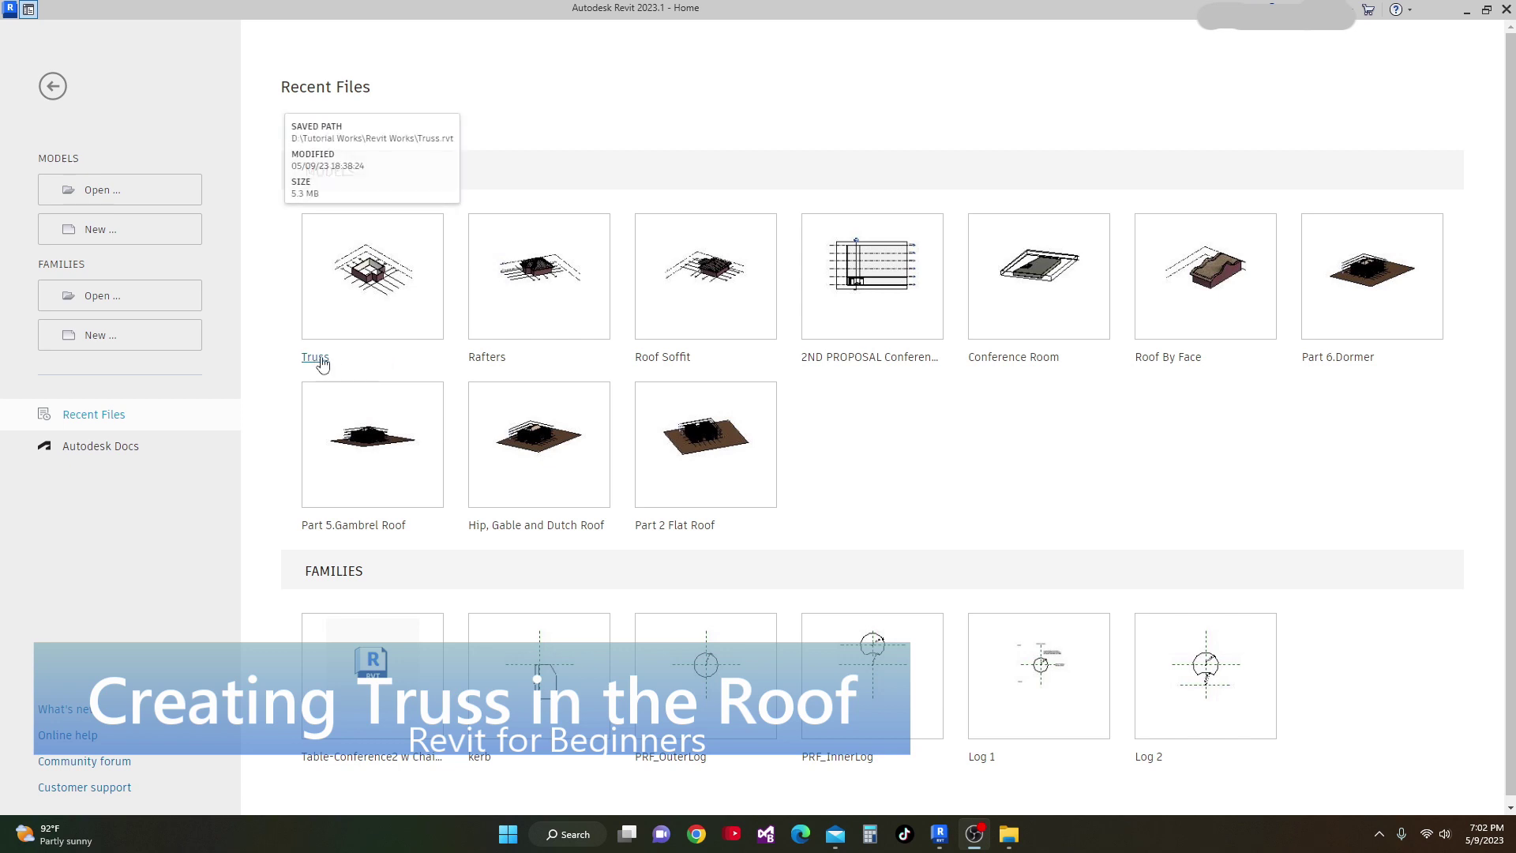
# Open the recent Truss project and look over the building's walls in the 3D view.
pyautogui.click(322, 363)
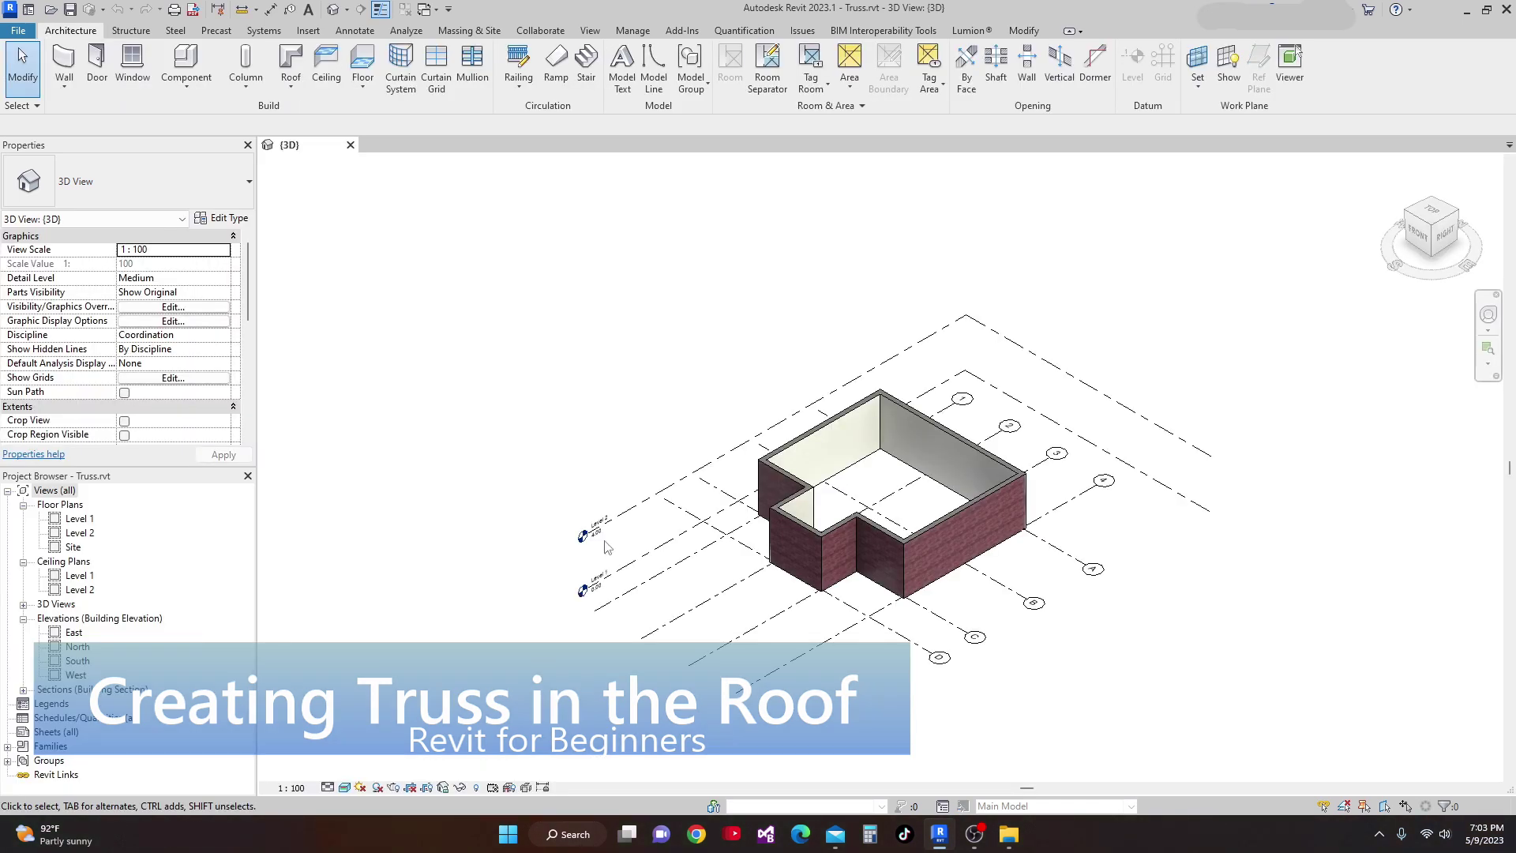
pyautogui.scroll(3, 843, 603)
pyautogui.scroll(-2, 653, 721)
pyautogui.keyDown('shift'); pyautogui.moveTo(653, 719); pyautogui.dragTo(869, 687, button='middle'); pyautogui.keyUp('shift')
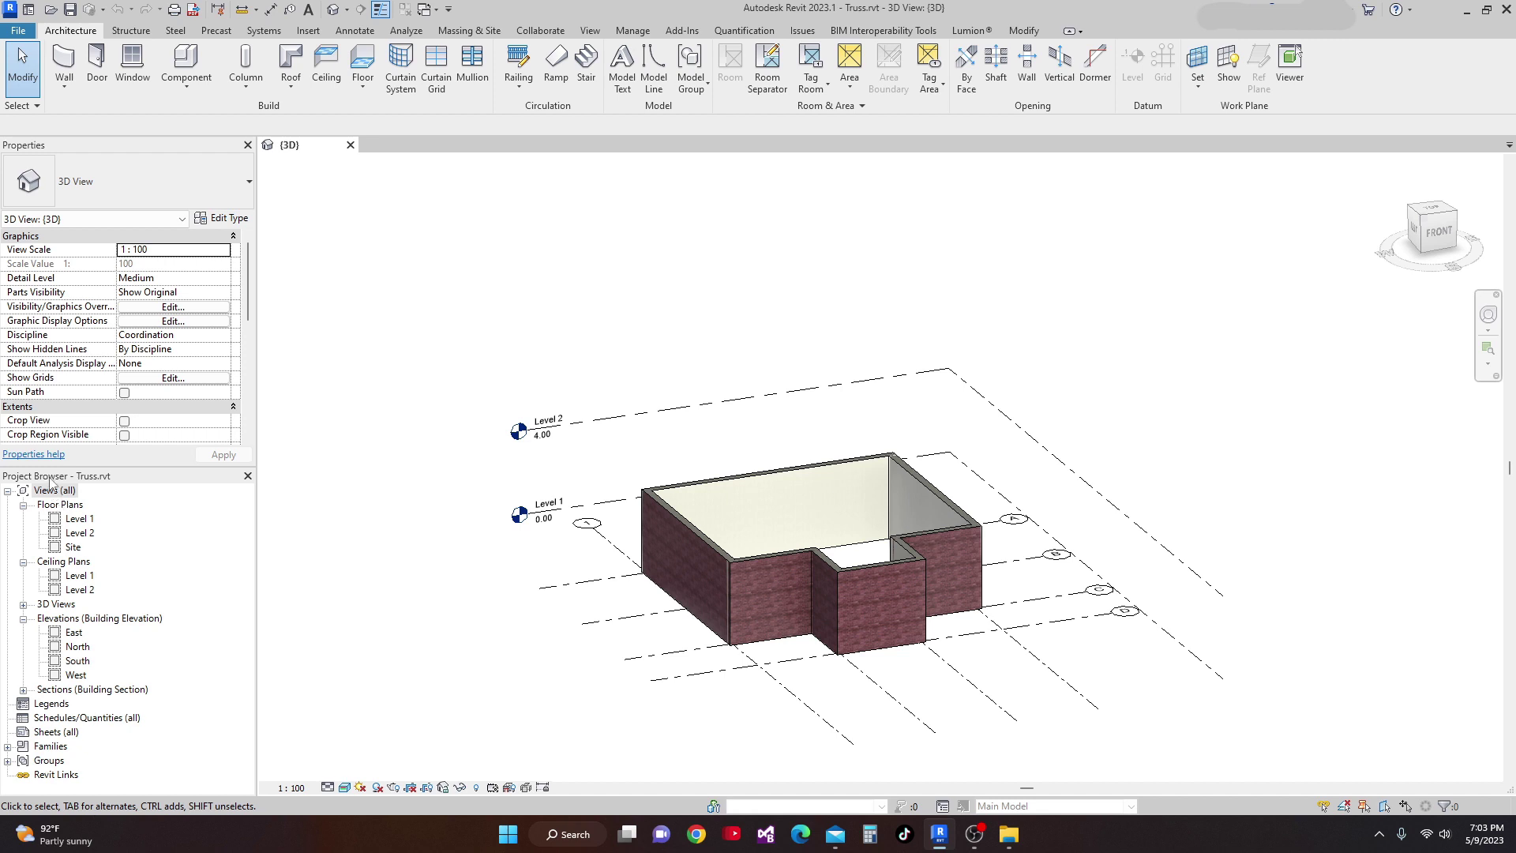
# Open the Level 2 floor plan.
pyautogui.click(77, 534)
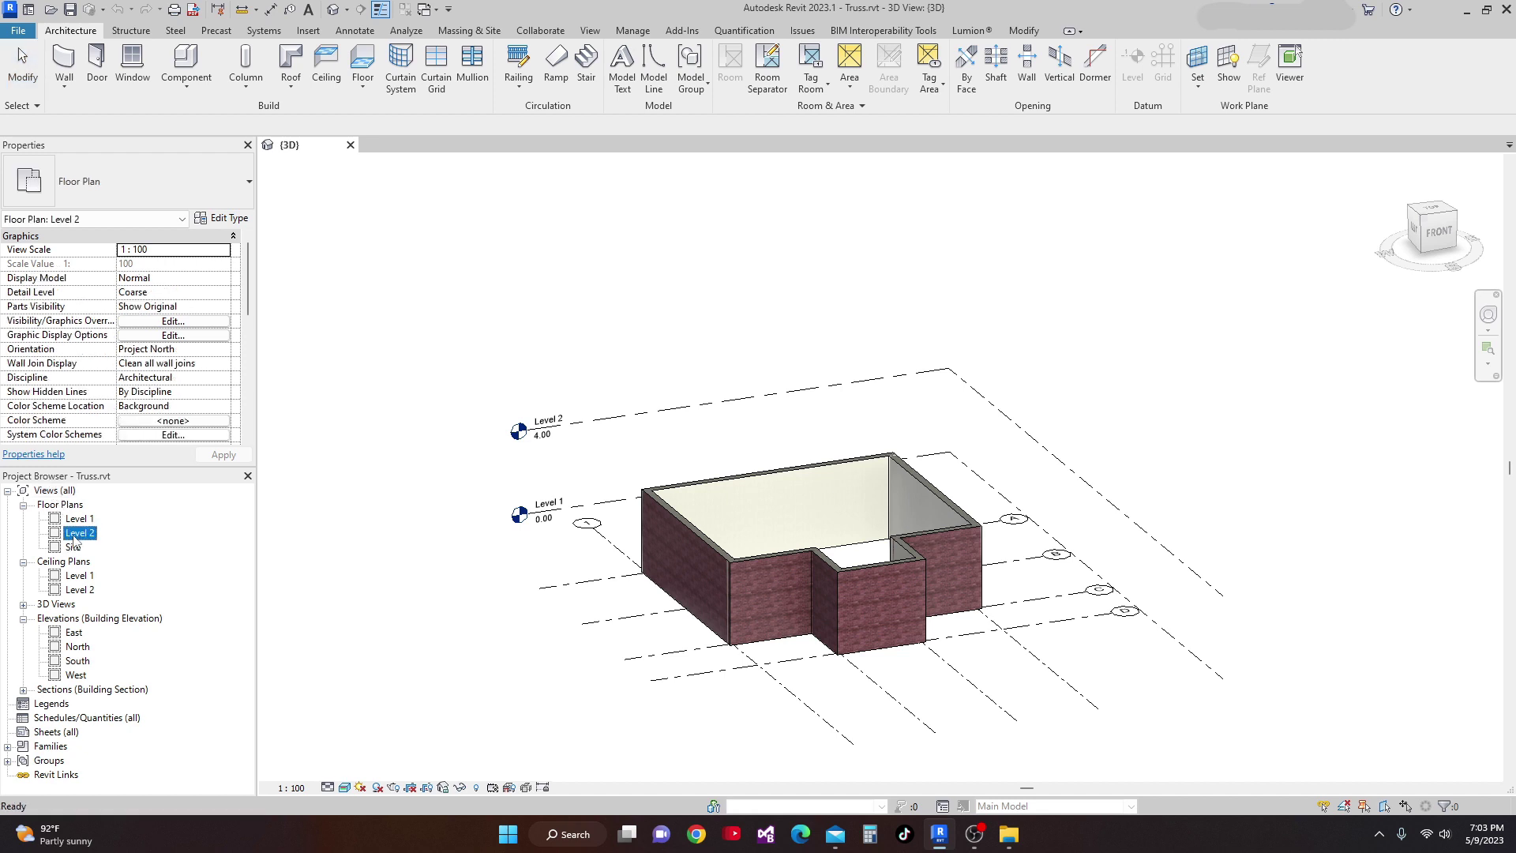
pyautogui.press('Return')
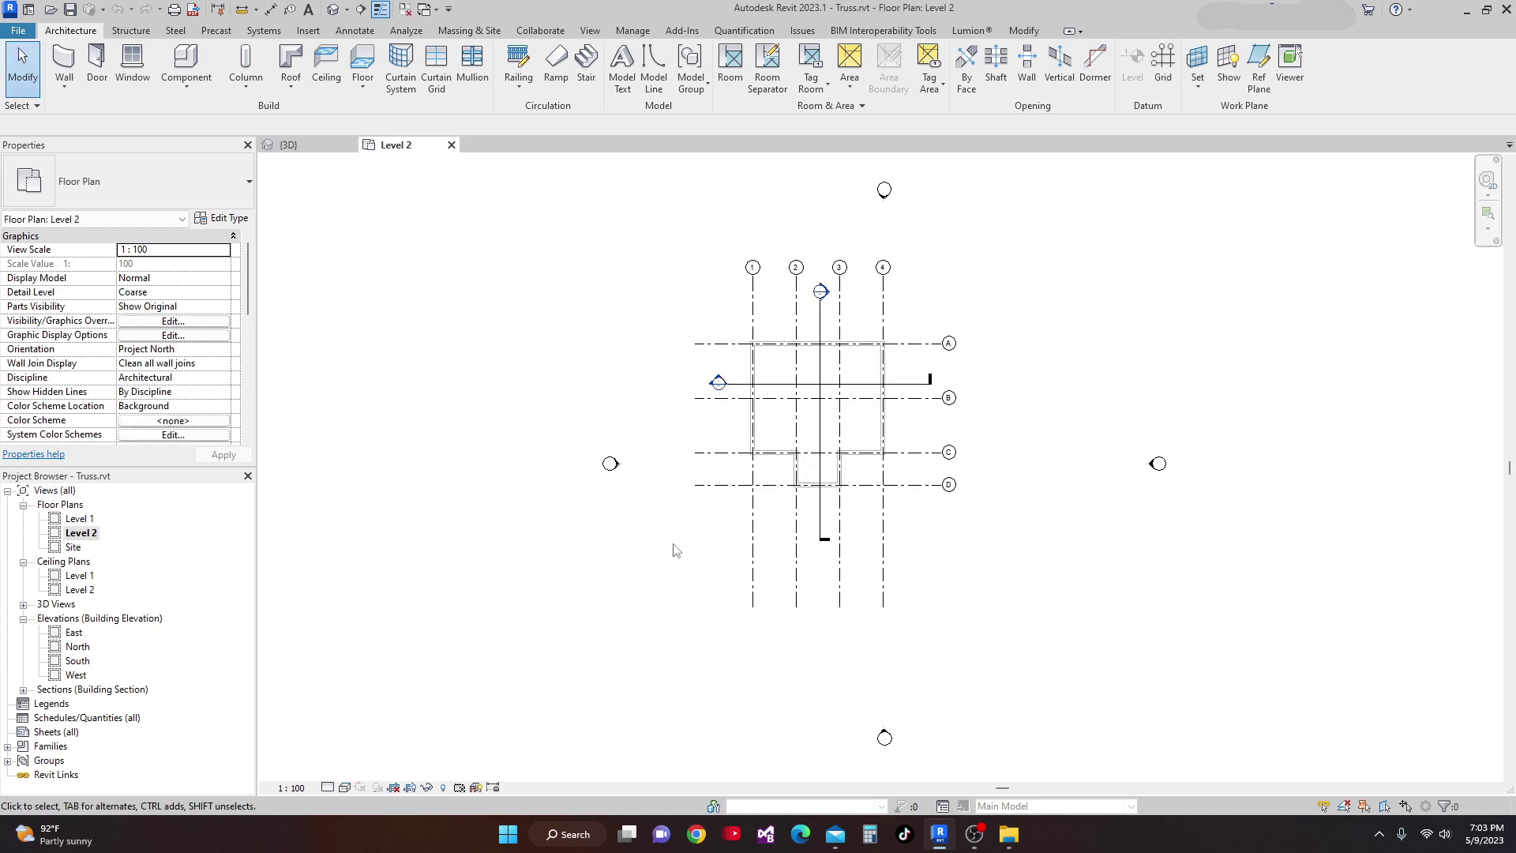
pyautogui.scroll(3, 675, 550)
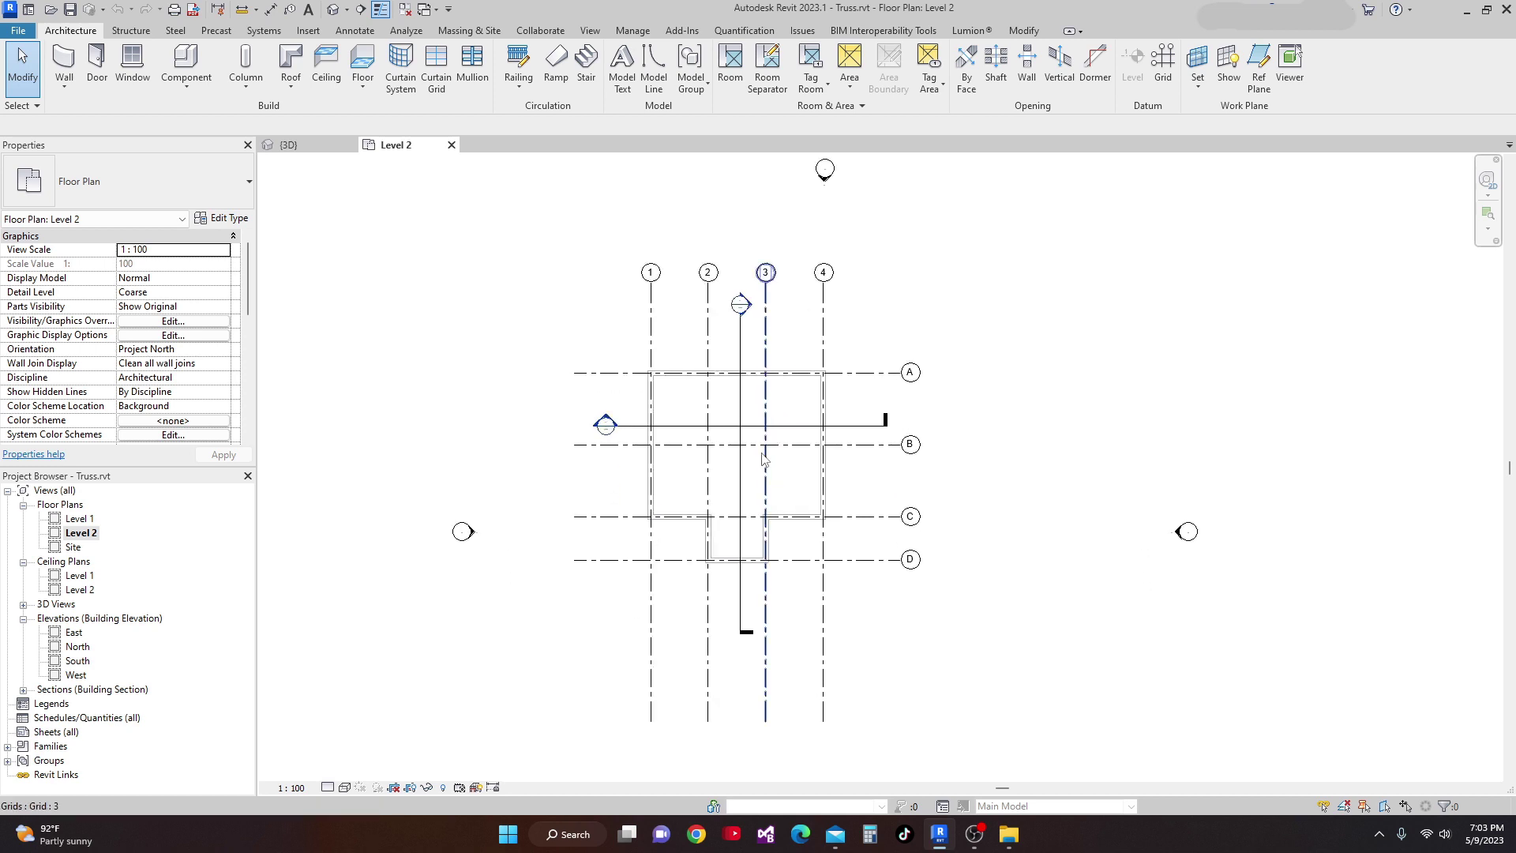
pyautogui.scroll(1, 756, 237)
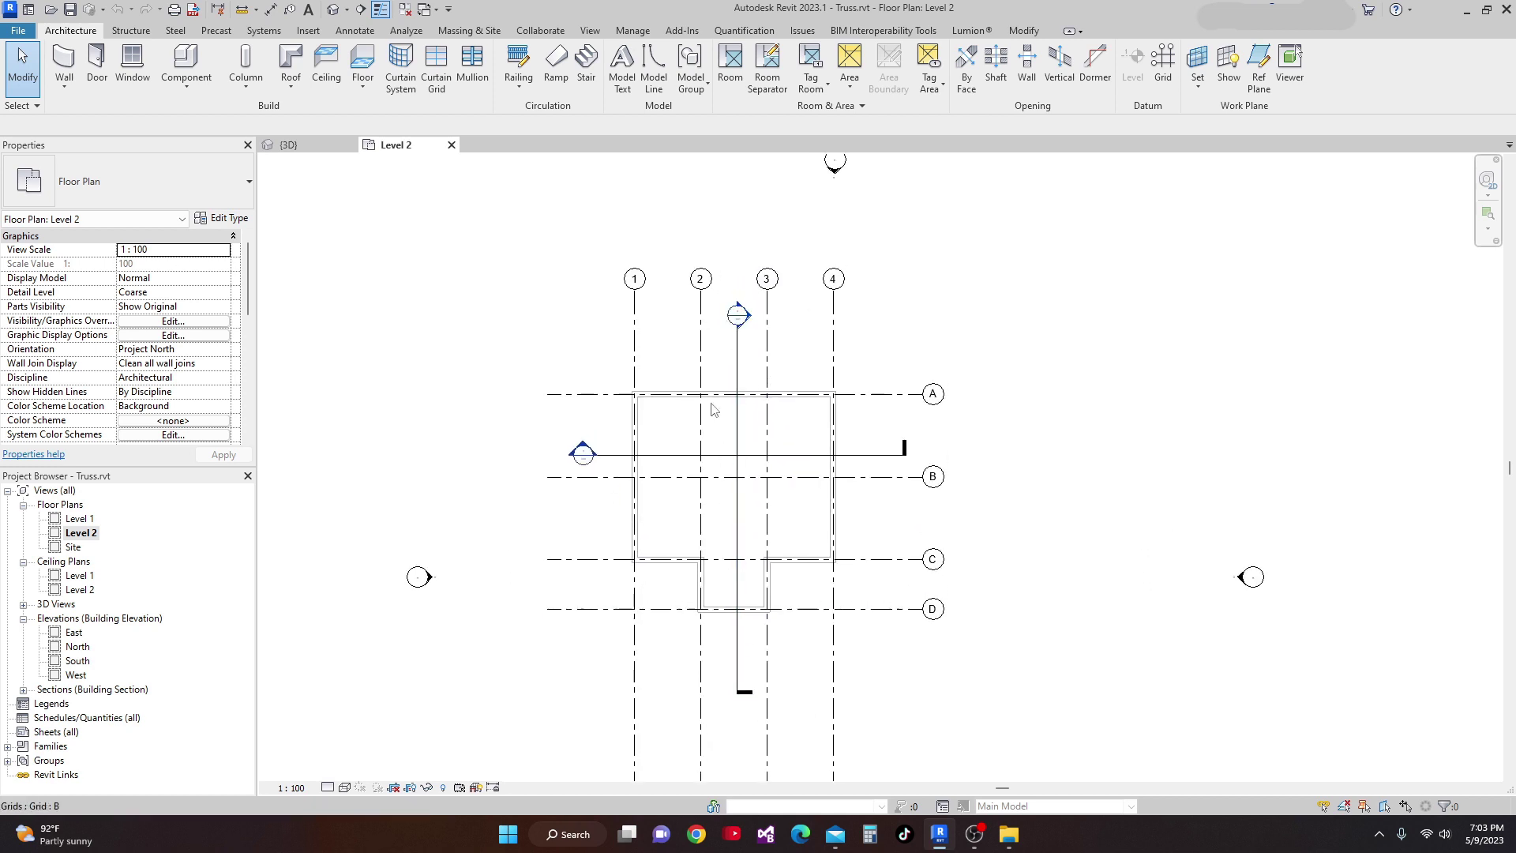
pyautogui.scroll(2, 713, 410)
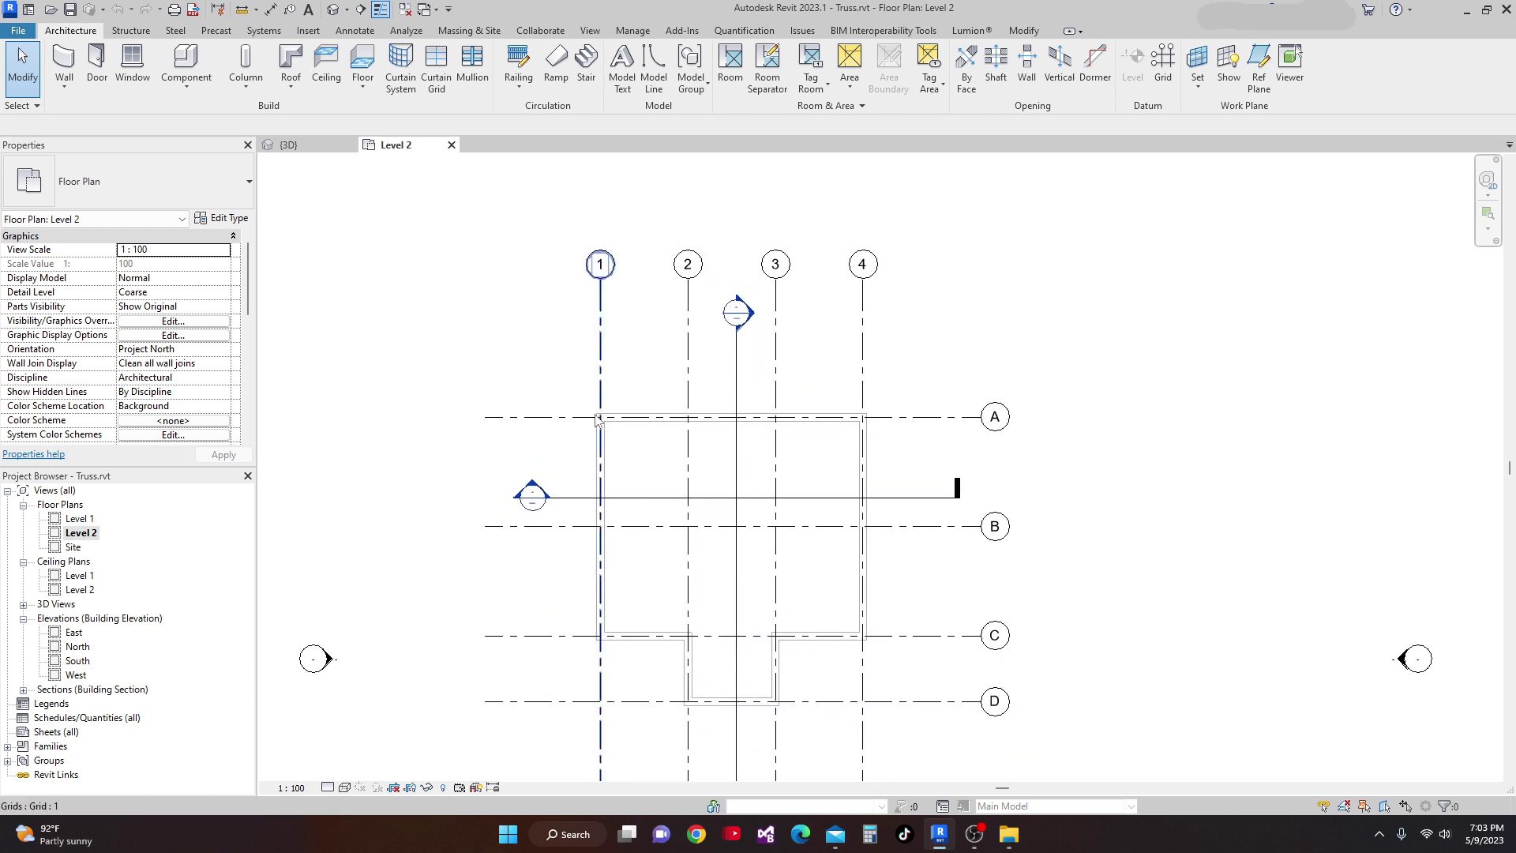
pyautogui.moveTo(596, 418); pyautogui.dragTo(607, 390, button='middle')
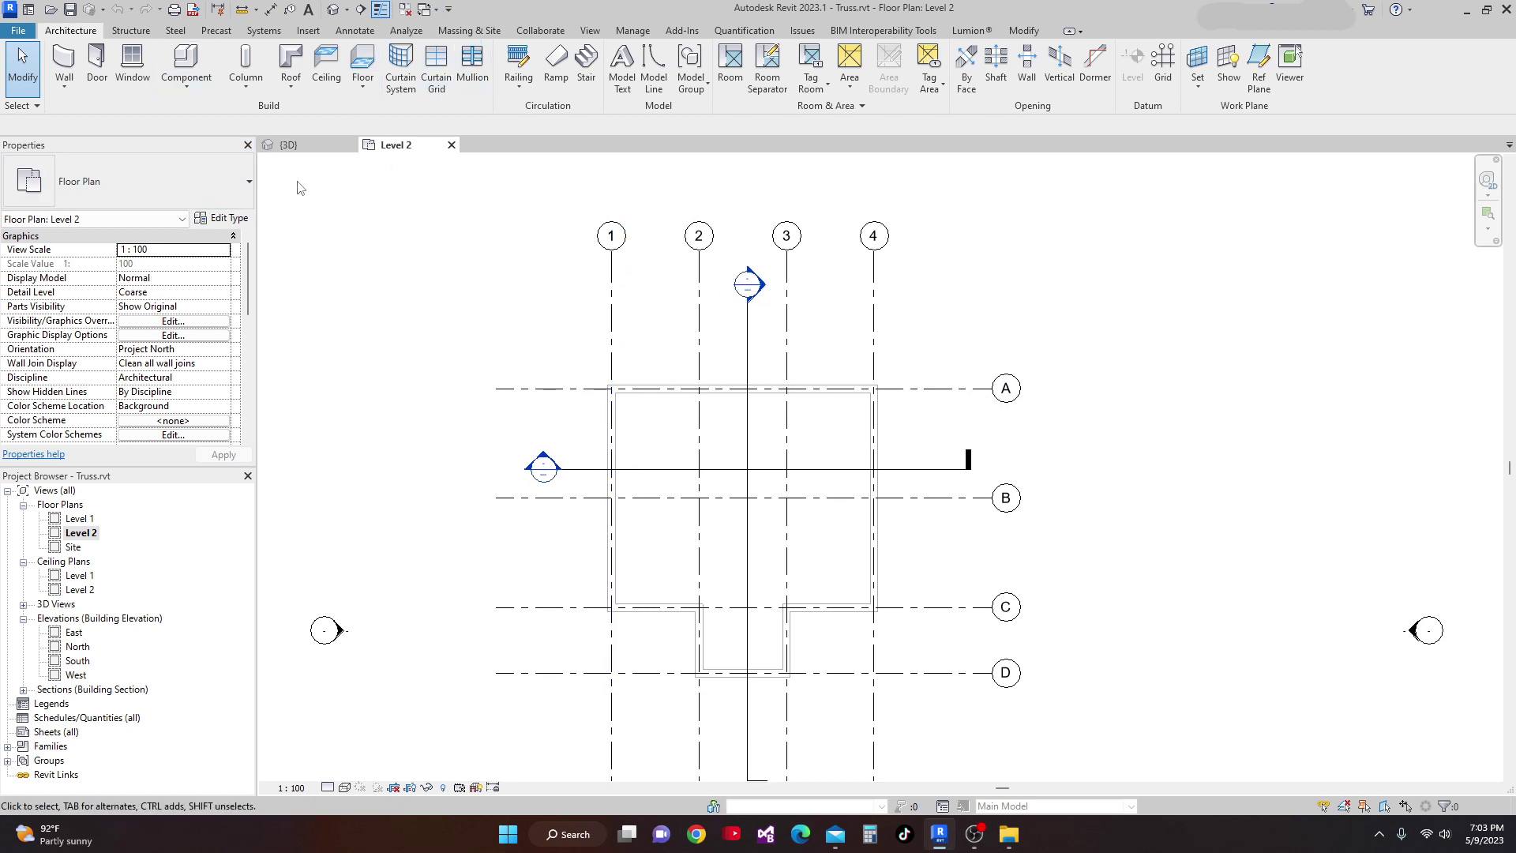
pyautogui.scroll(2, 644, 292)
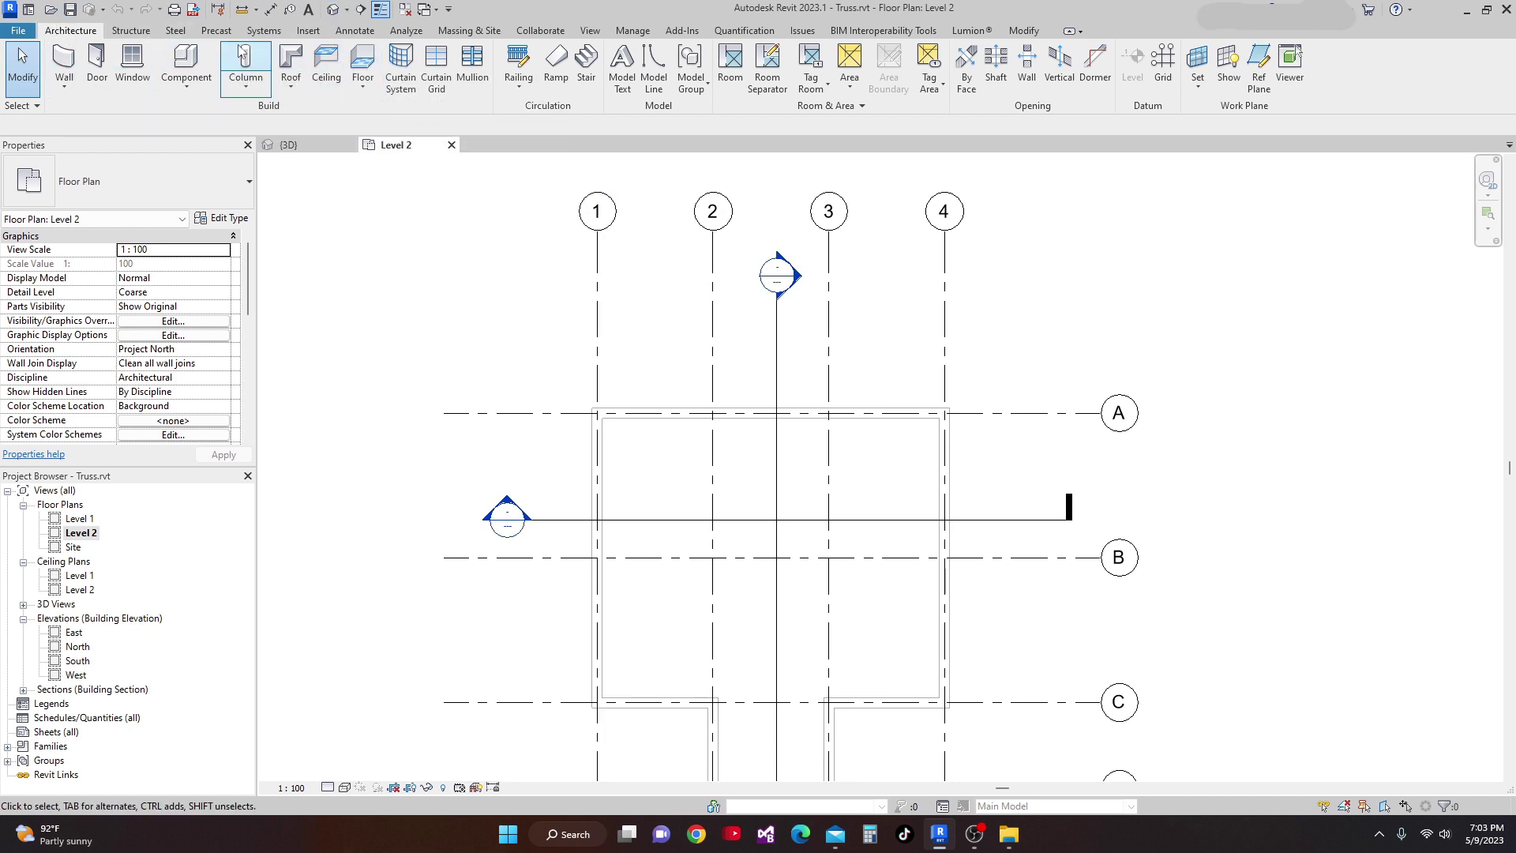
# Start a roof by footprint and duplicate the Soffit, Facia and Gutter roof type as Truss Roof.
pyautogui.click(291, 63)
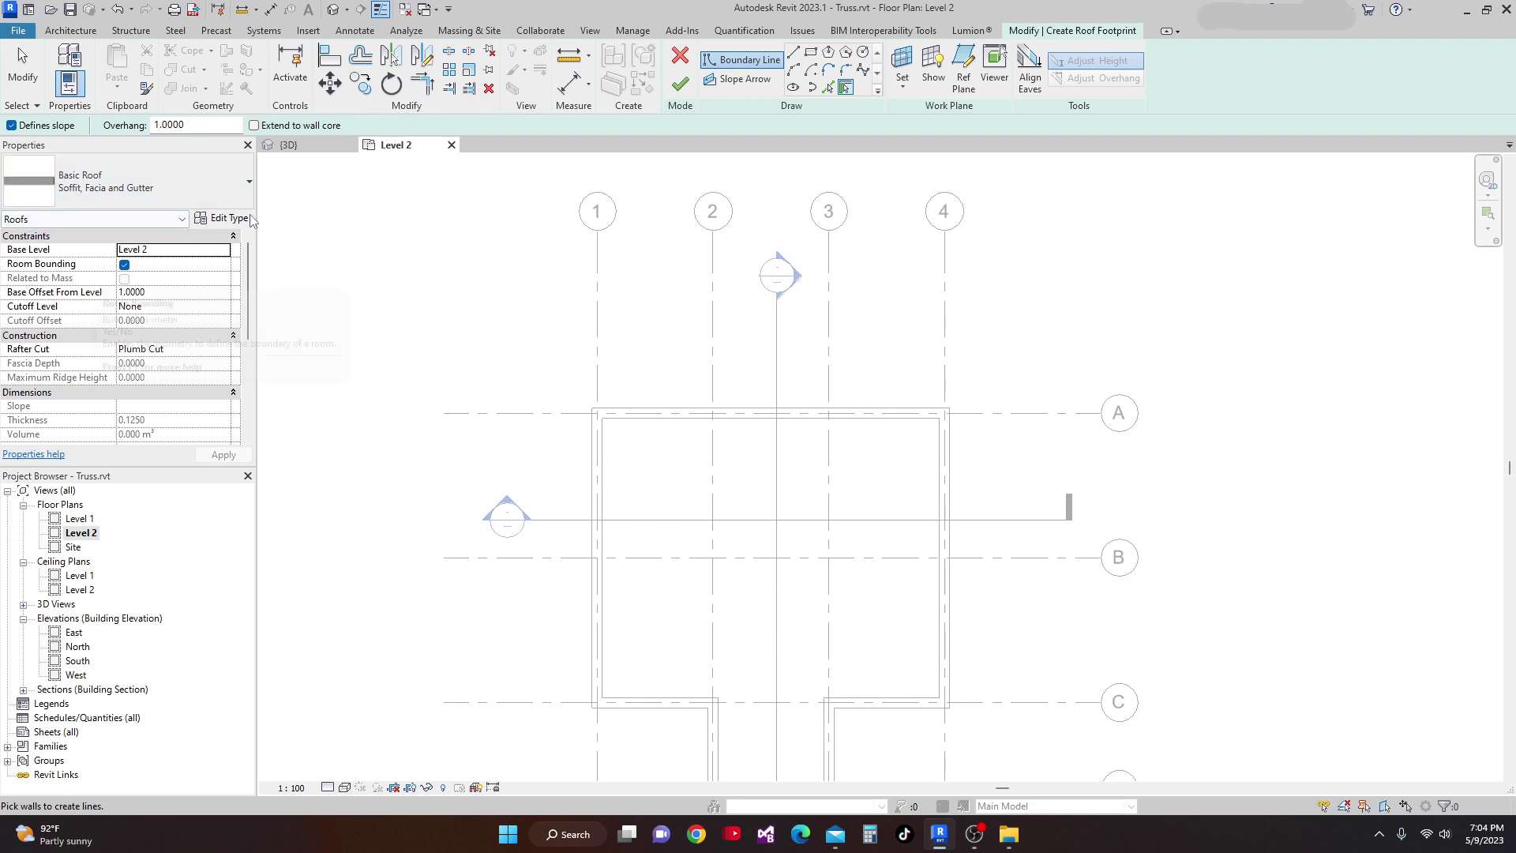
pyautogui.click(249, 182)
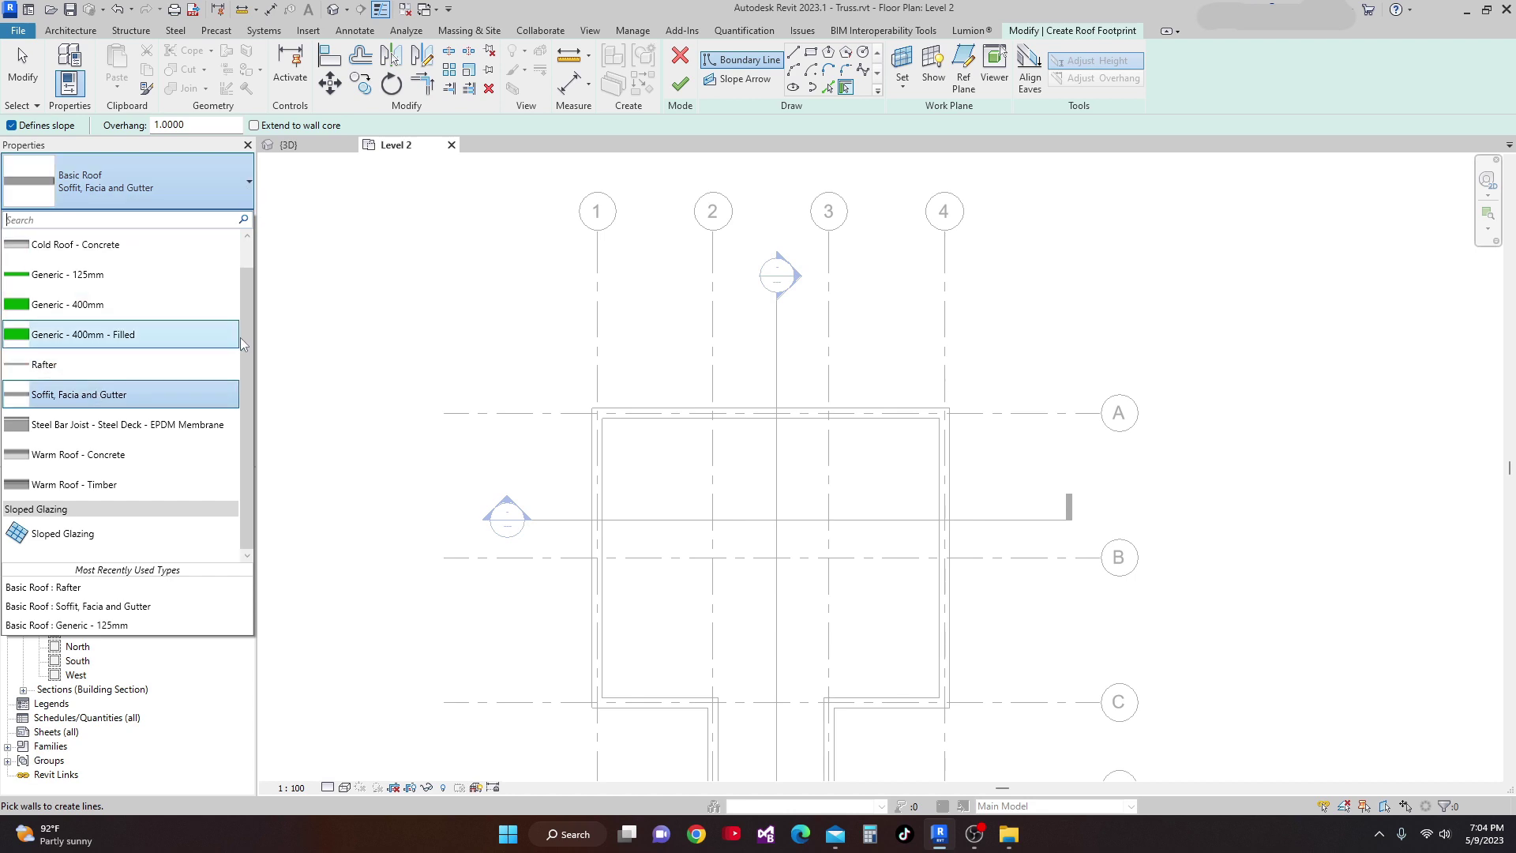
pyautogui.scroll(1, 240, 323)
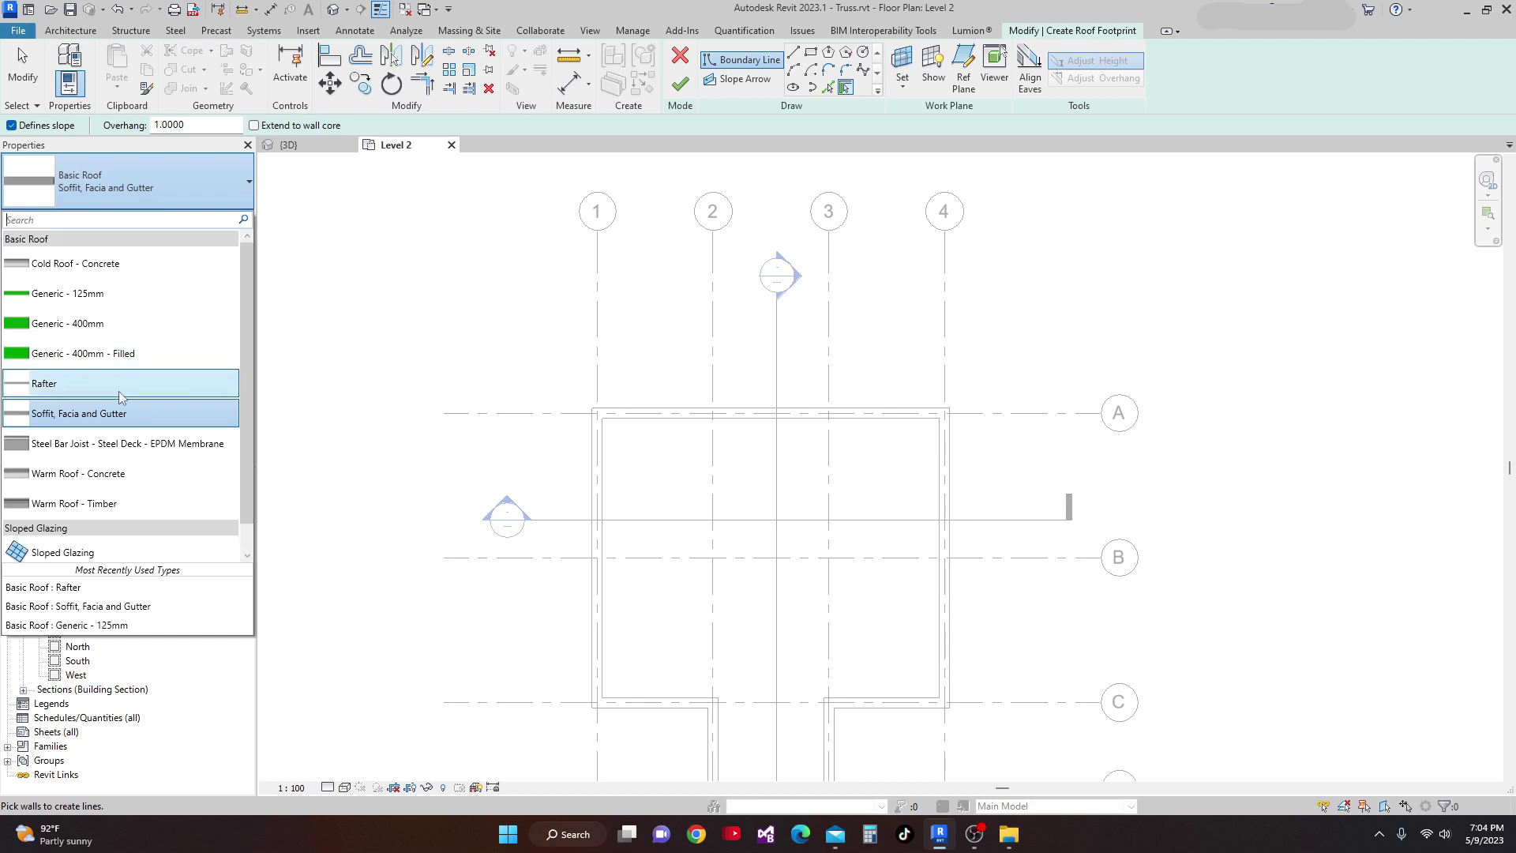
pyautogui.click(85, 414)
pyautogui.click(224, 219)
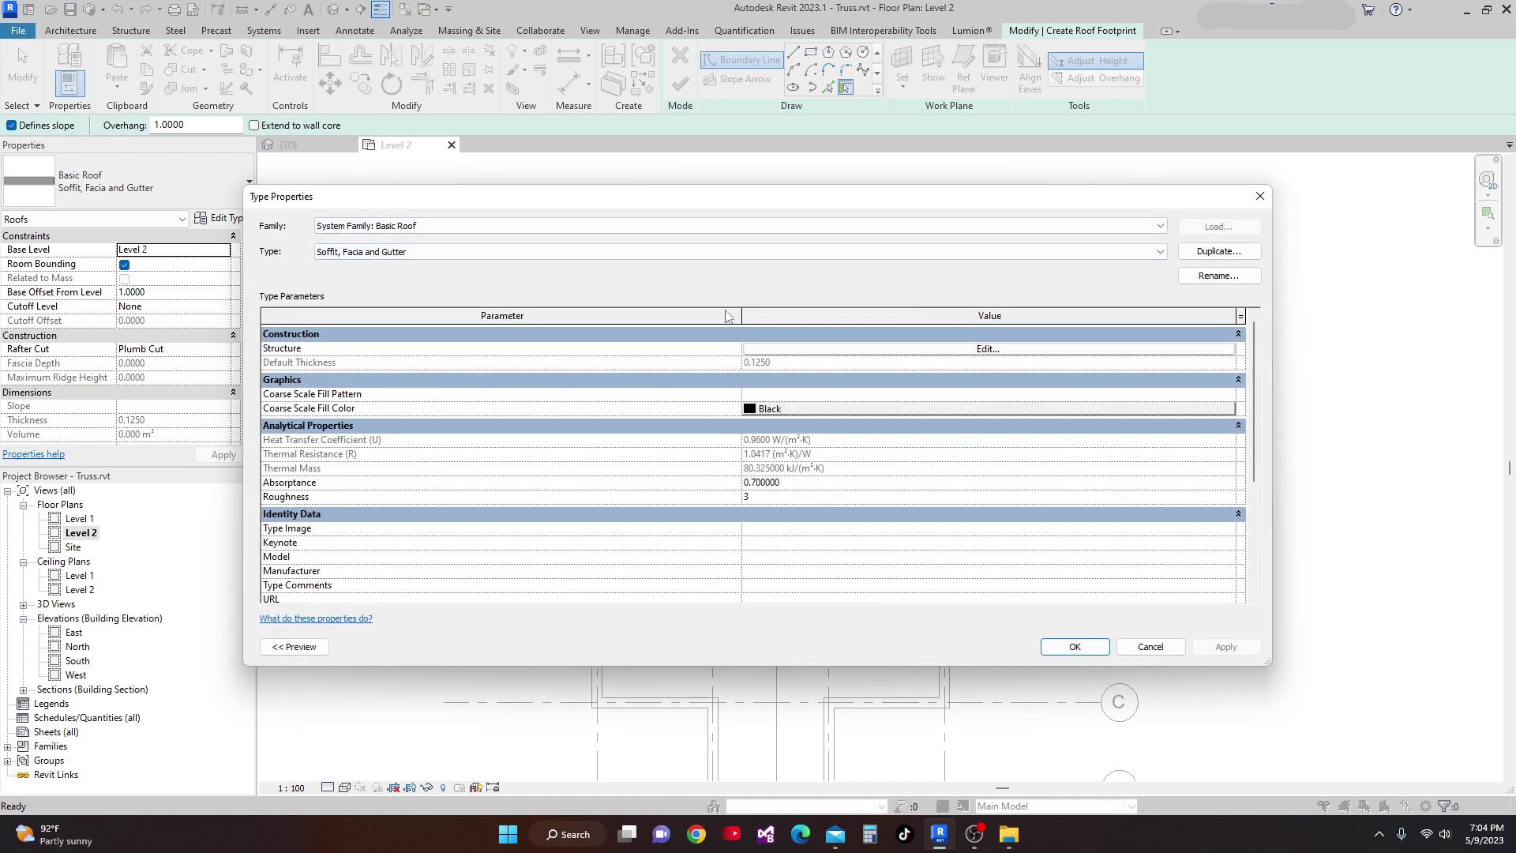
pyautogui.click(1204, 253)
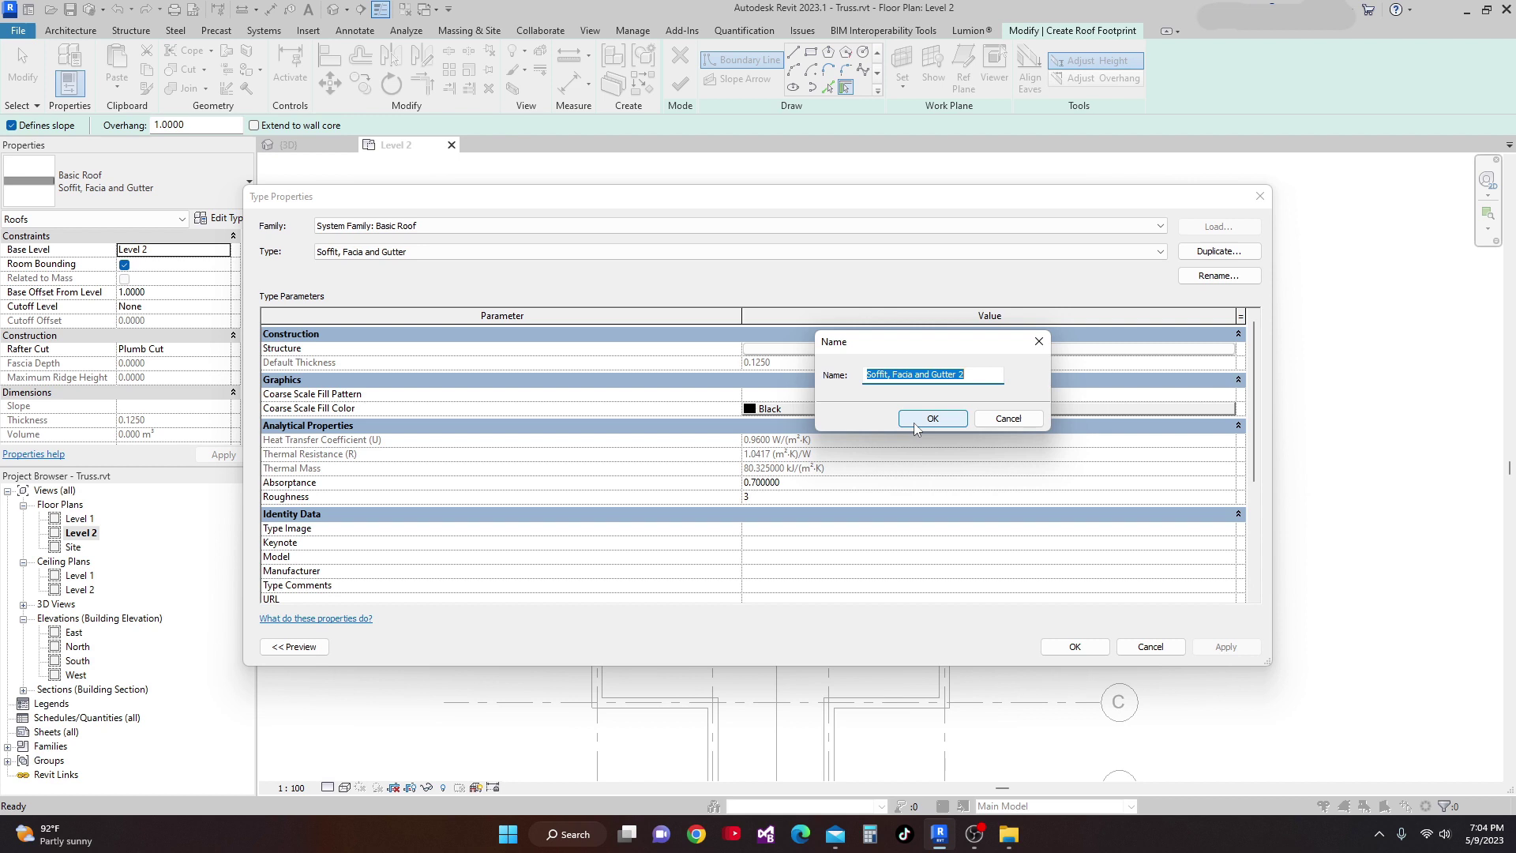
pyautogui.write('TRus')
pyautogui.click(916, 421)
# Set the structure layer thickness of the Truss Roof type to 0.1016 and apply the type properties.
pyautogui.click(988, 349)
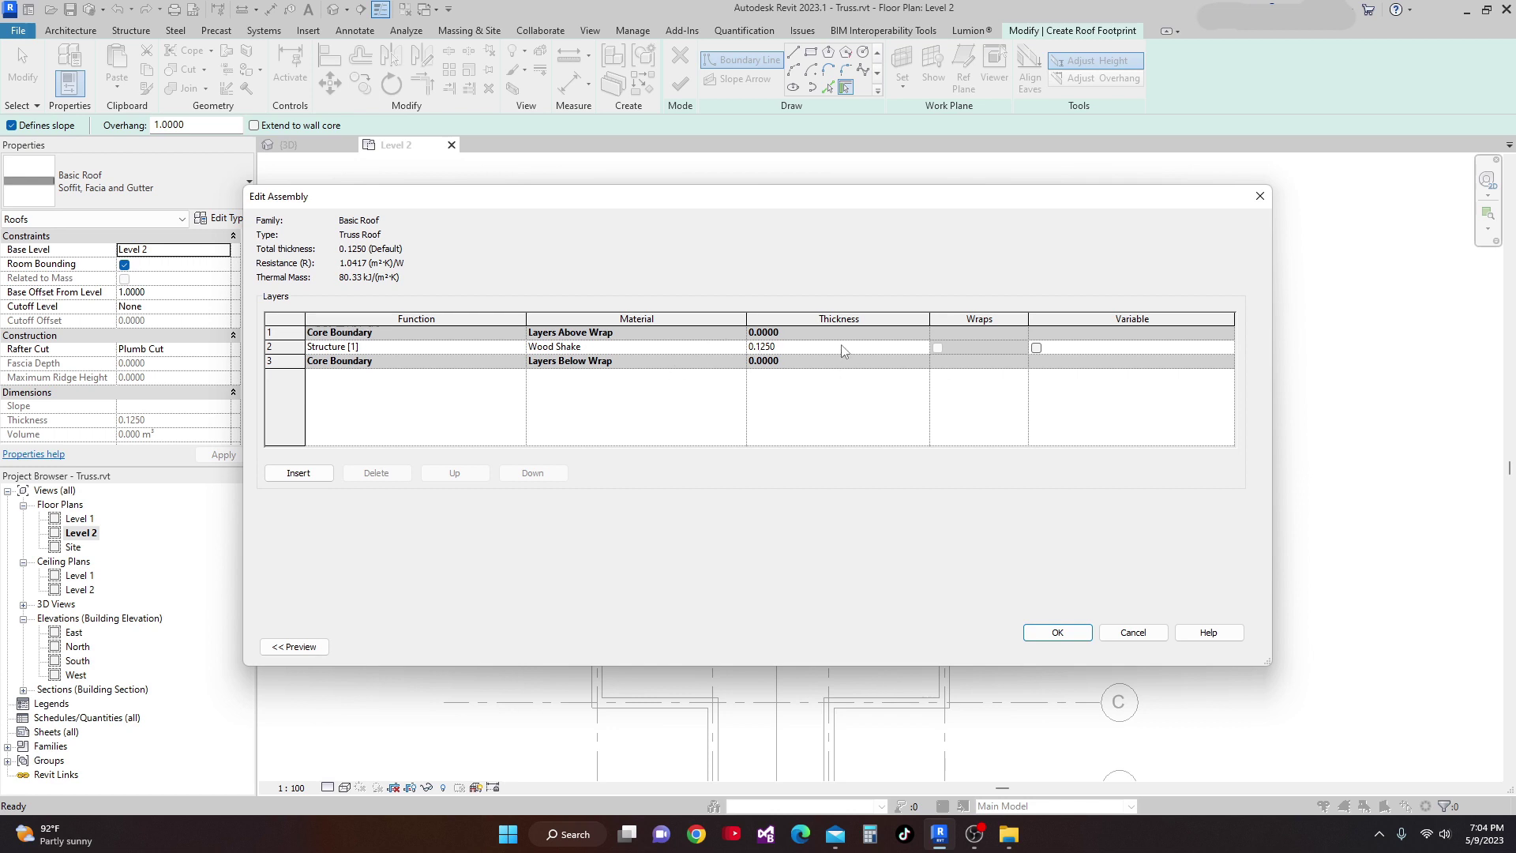
pyautogui.click(792, 349)
pyautogui.press('Tab')
pyautogui.click(1064, 635)
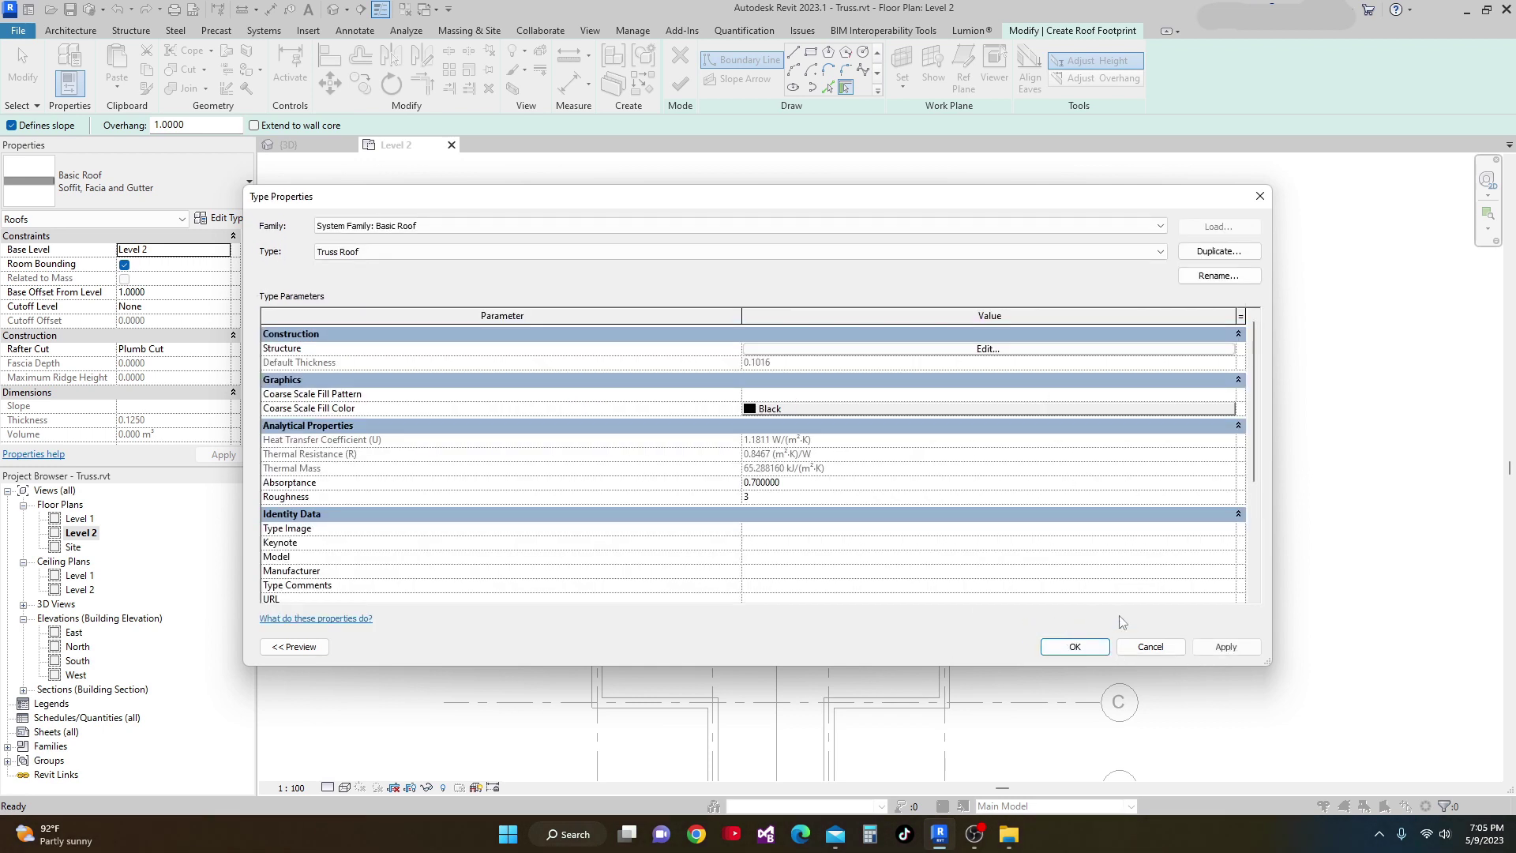
pyautogui.click(1226, 648)
pyautogui.click(1075, 646)
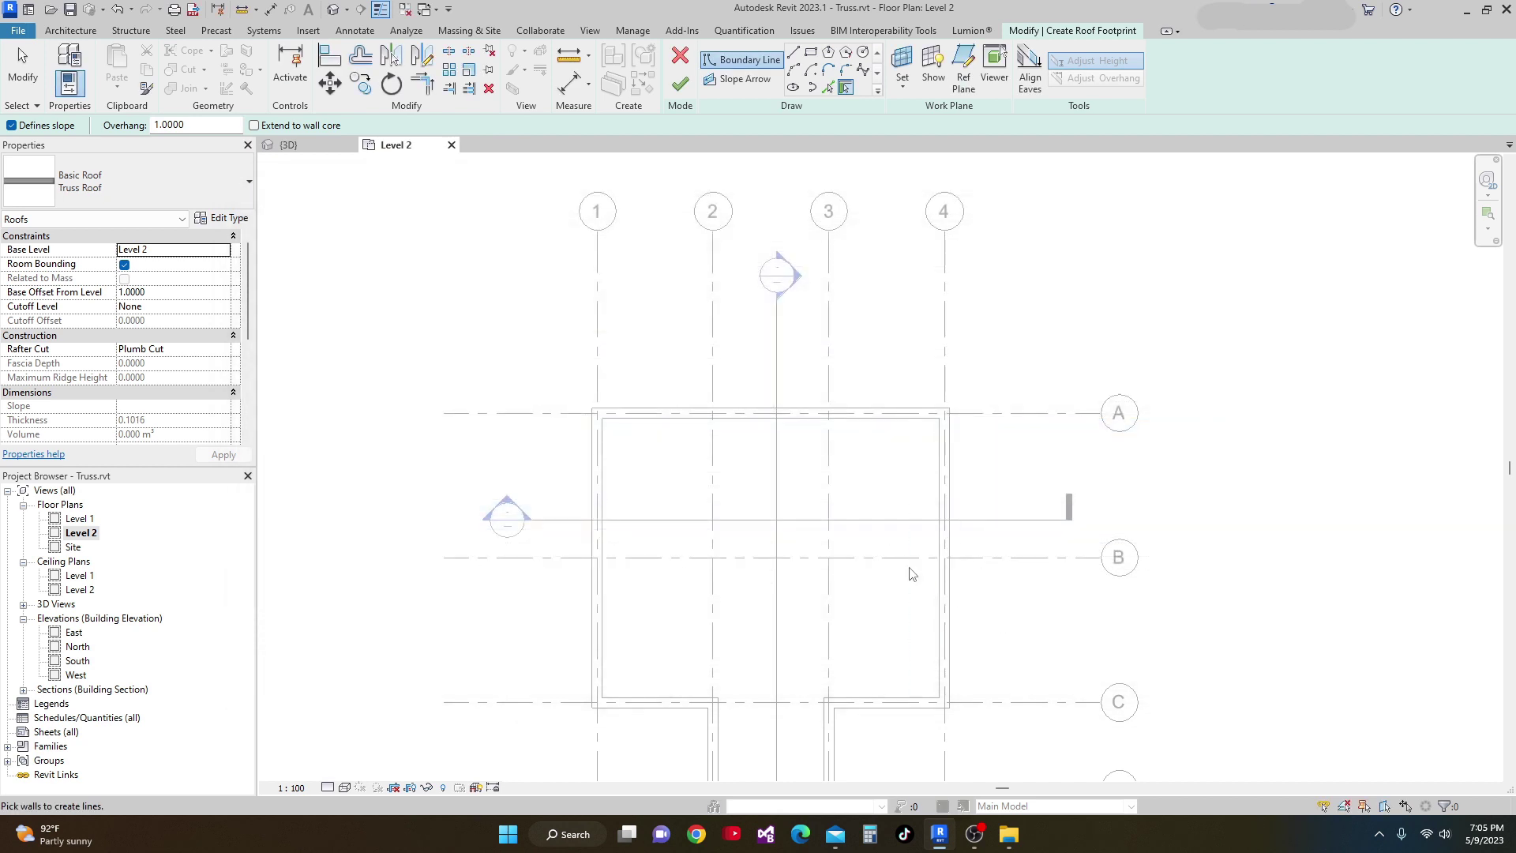
# Create a closed roof boundary by picking the whole chain of exterior walls, with defined slope and a 1.0000 overhang.
pyautogui.moveTo(749, 466); pyautogui.dragTo(703, 342, button='middle')
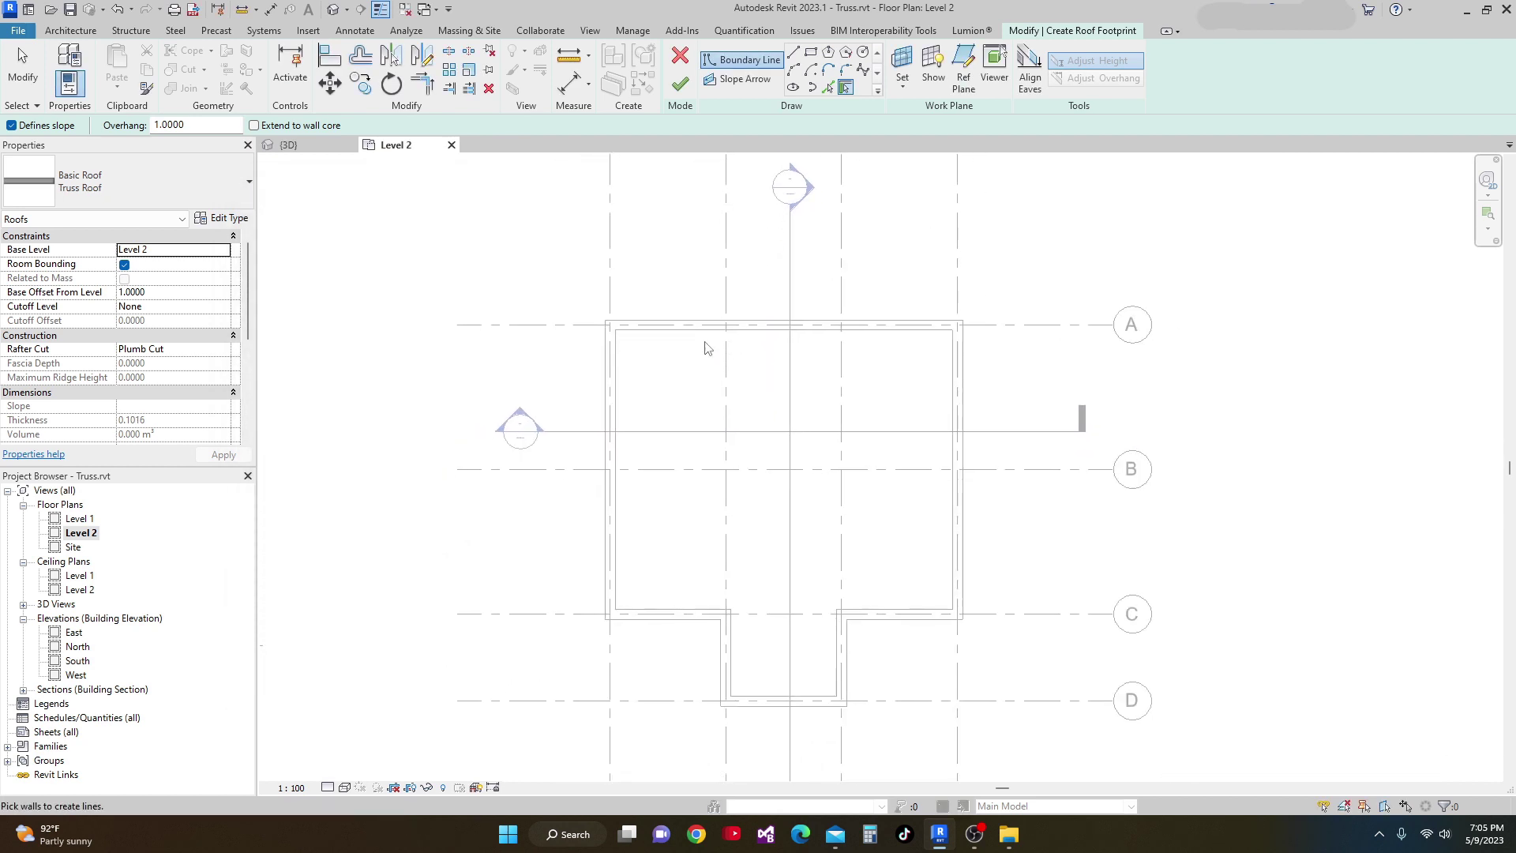
pyautogui.scroll(1, 618, 327)
pyautogui.scroll(2, 679, 327)
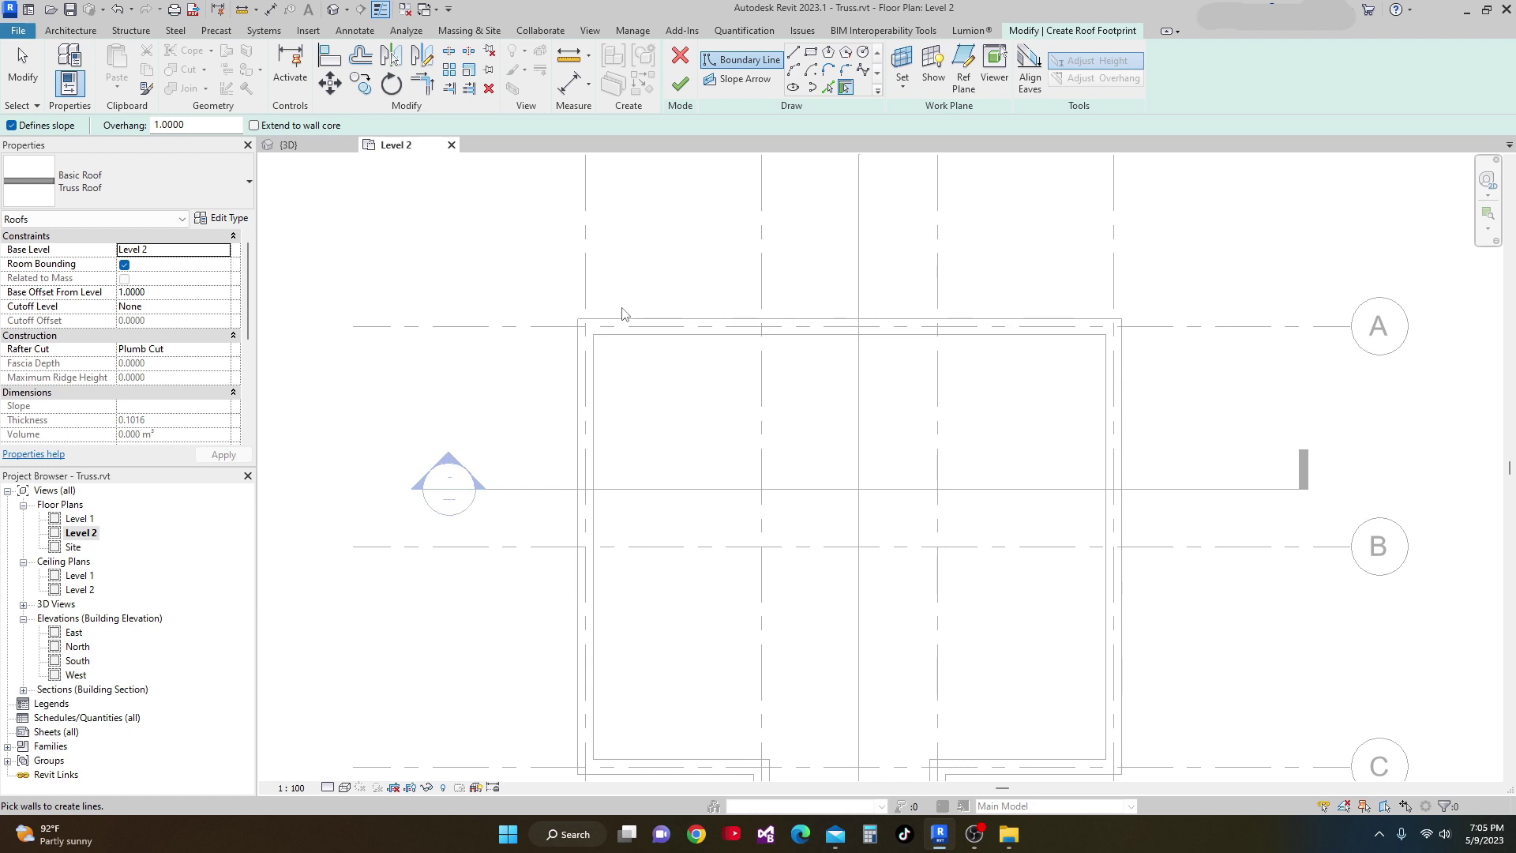
pyautogui.click(661, 332)
pyautogui.scroll(-3, 662, 332)
pyautogui.click(680, 262)
pyautogui.scroll(2, 730, 340)
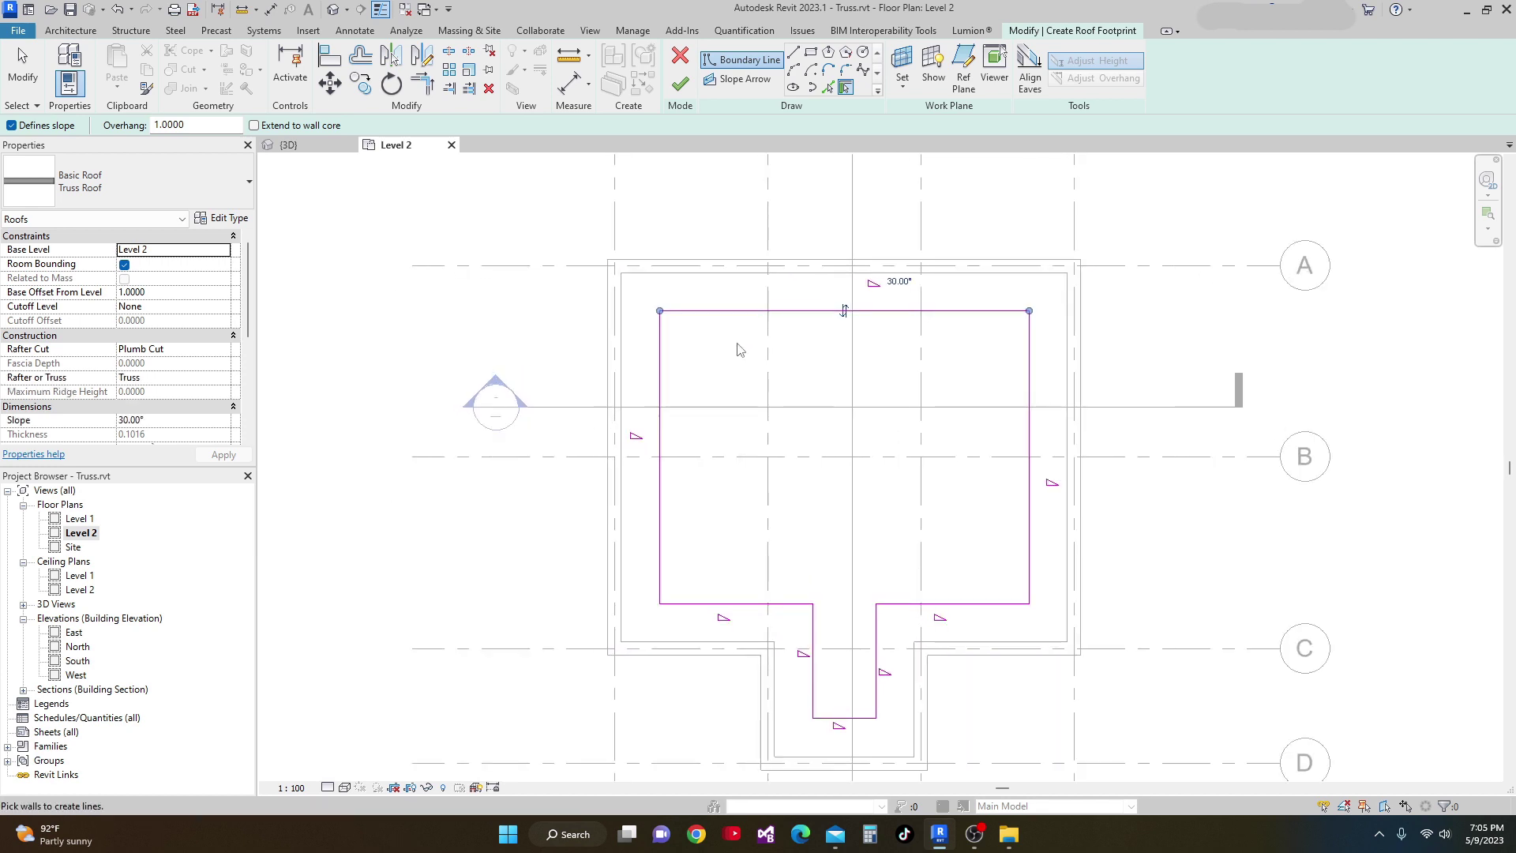
# Flip the roof boundary's overhang to the outside of the walls and finish the footprint.
pyautogui.scroll(-2, 751, 316)
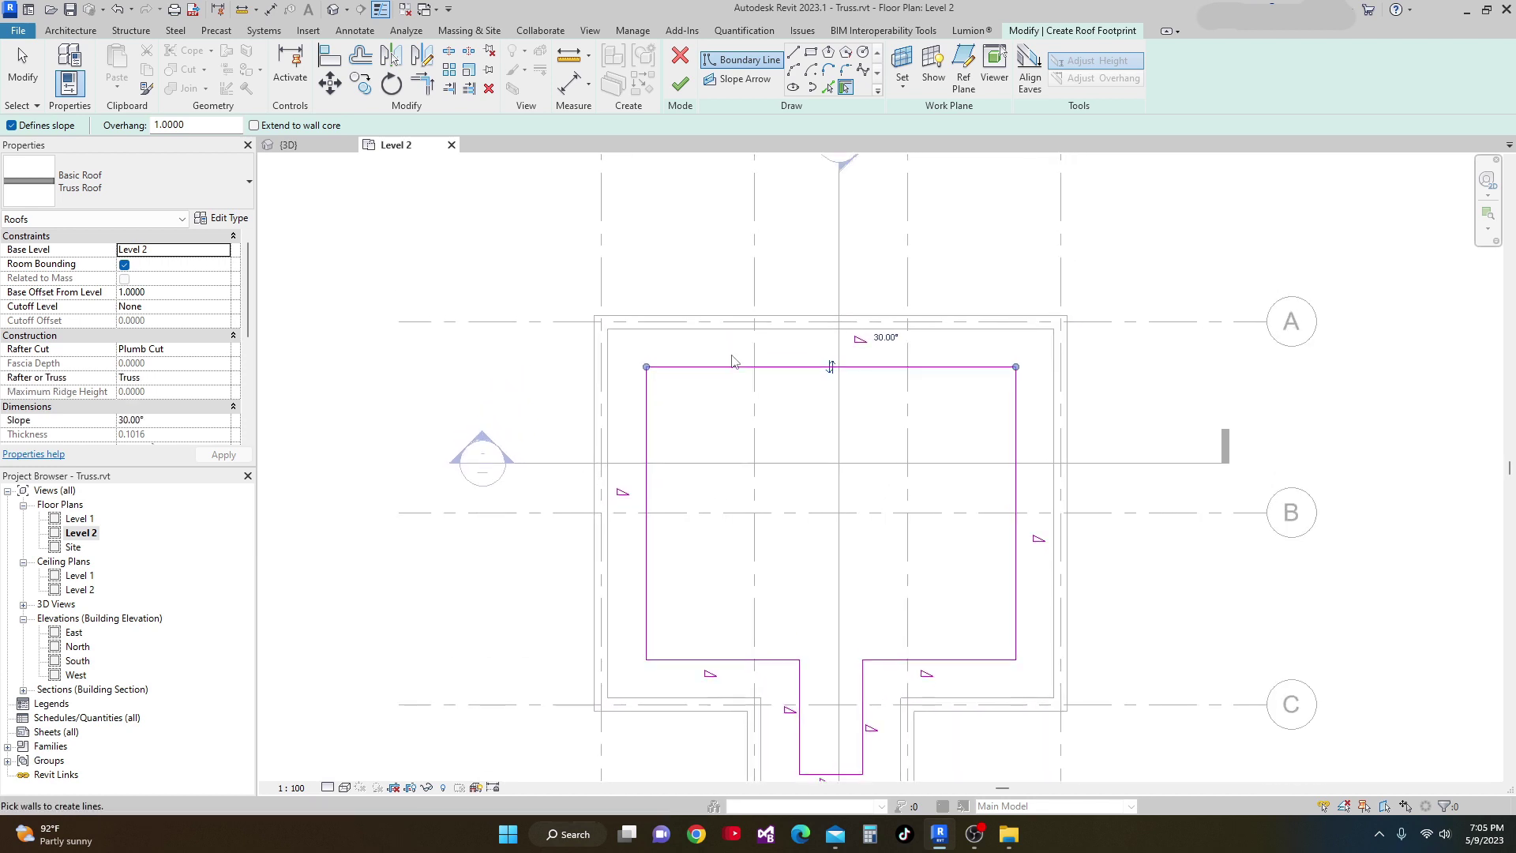
pyautogui.click(817, 367)
pyautogui.moveTo(788, 383); pyautogui.dragTo(765, 343, button='middle')
pyautogui.scroll(-2, 806, 329)
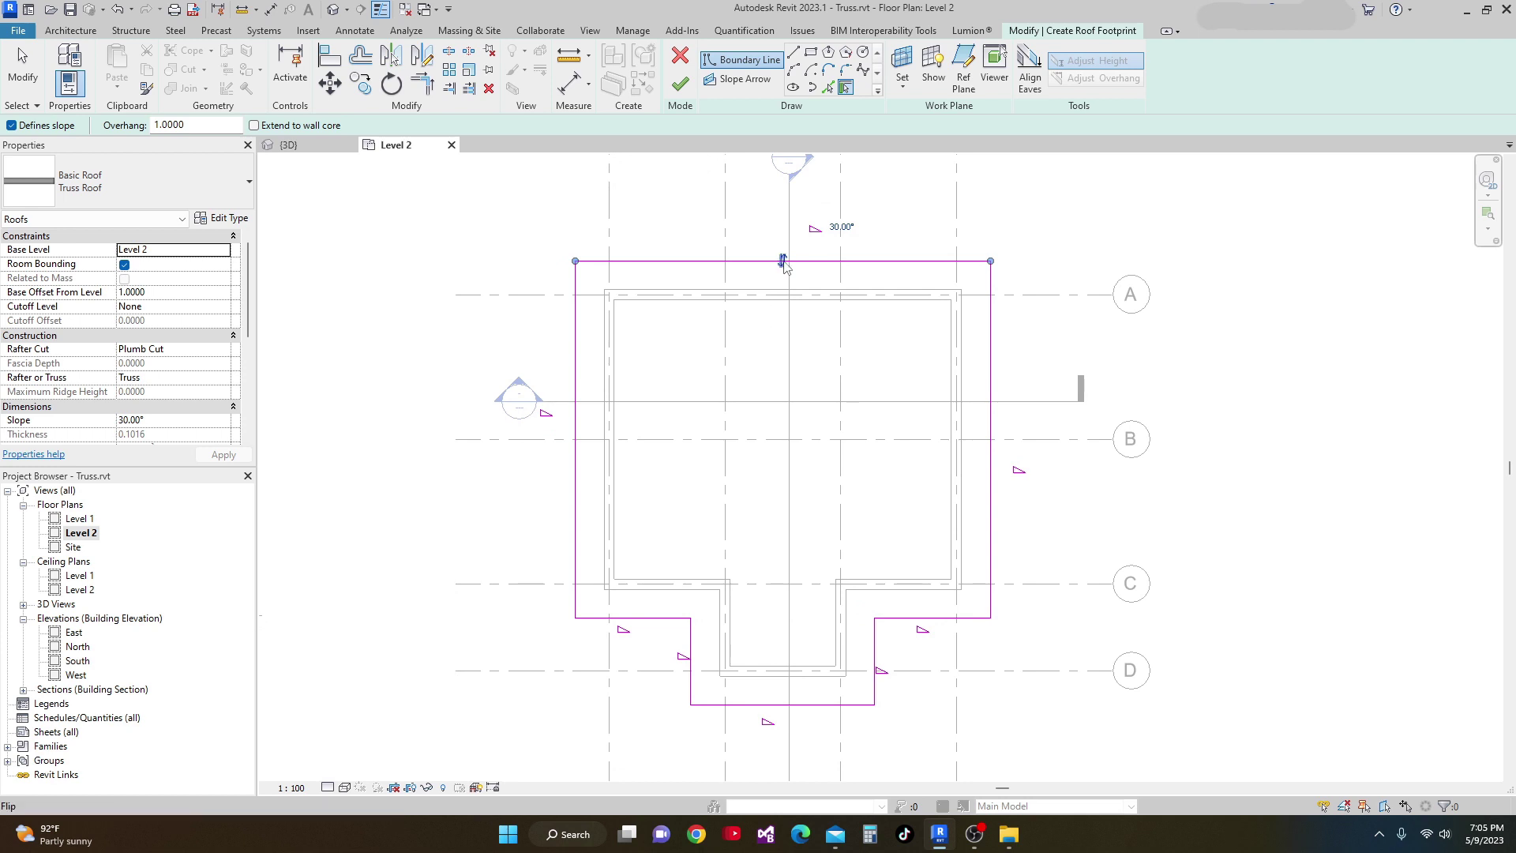
pyautogui.scroll(-1, 784, 267)
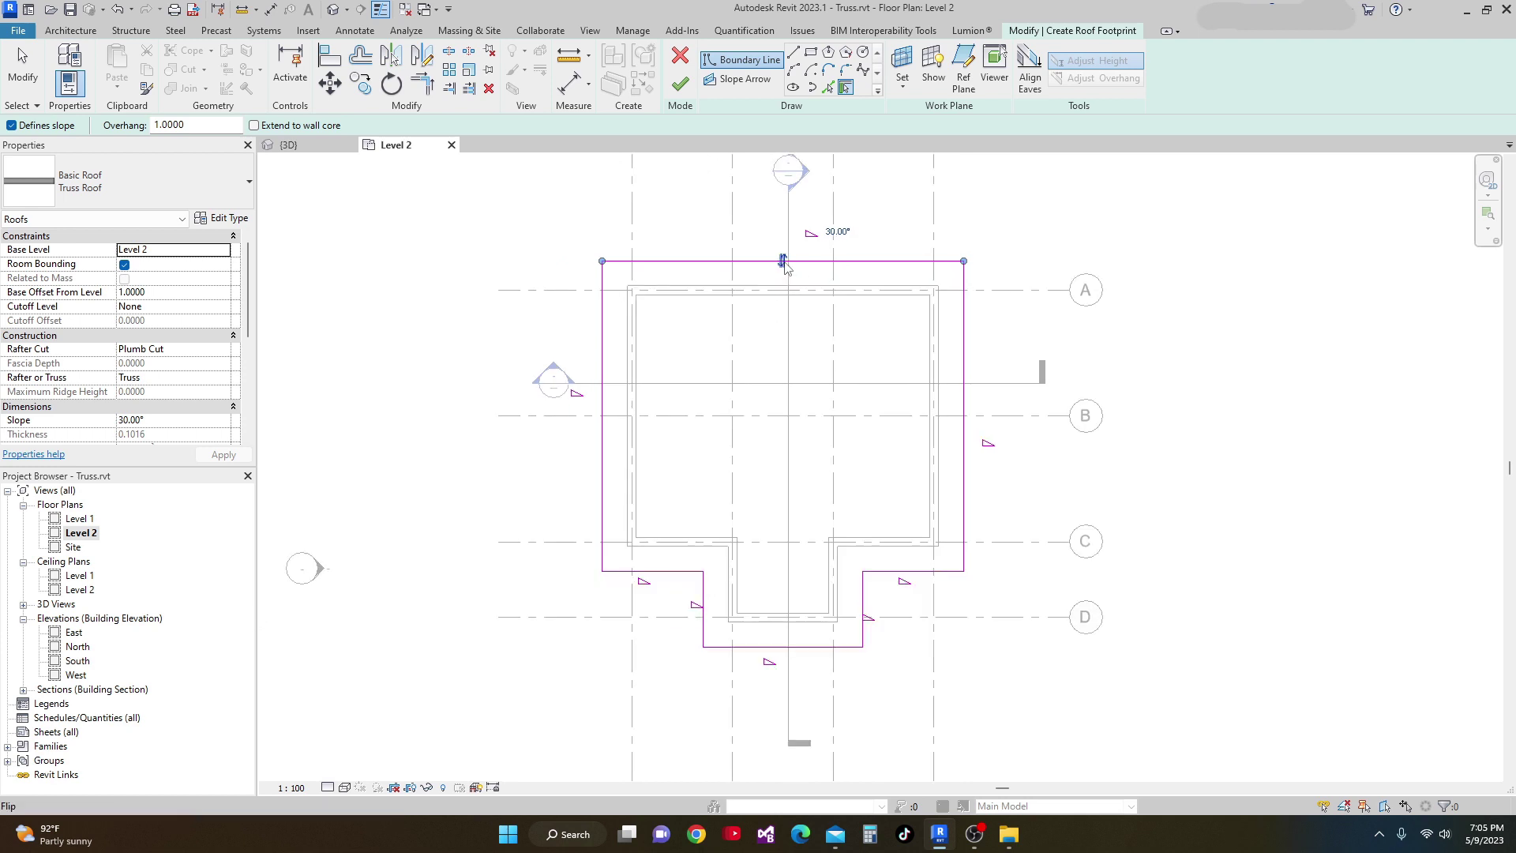
pyautogui.moveTo(782, 262); pyautogui.dragTo(768, 306, button='middle')
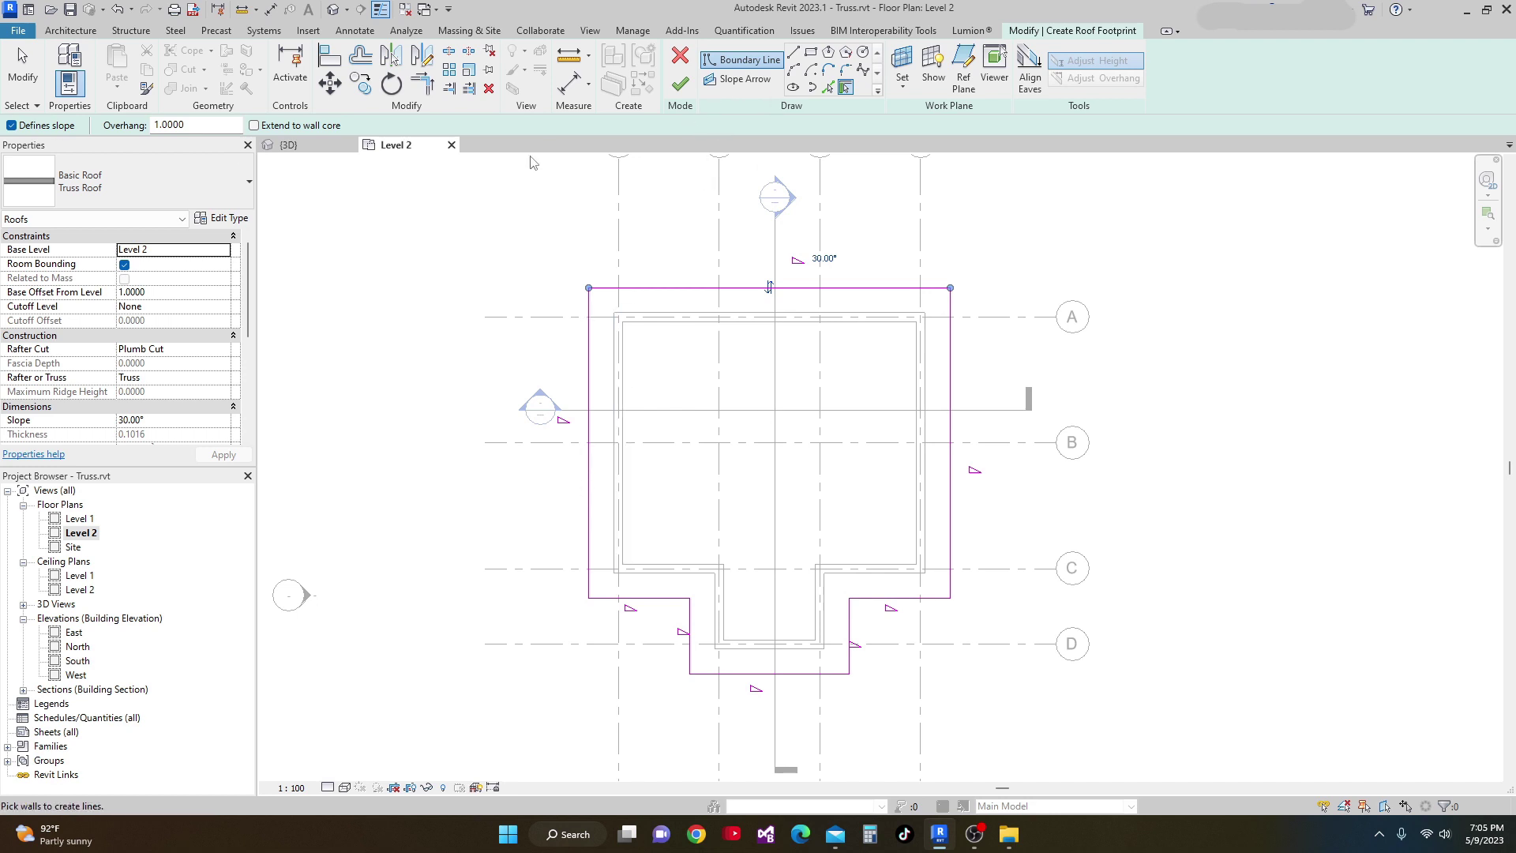
pyautogui.click(680, 83)
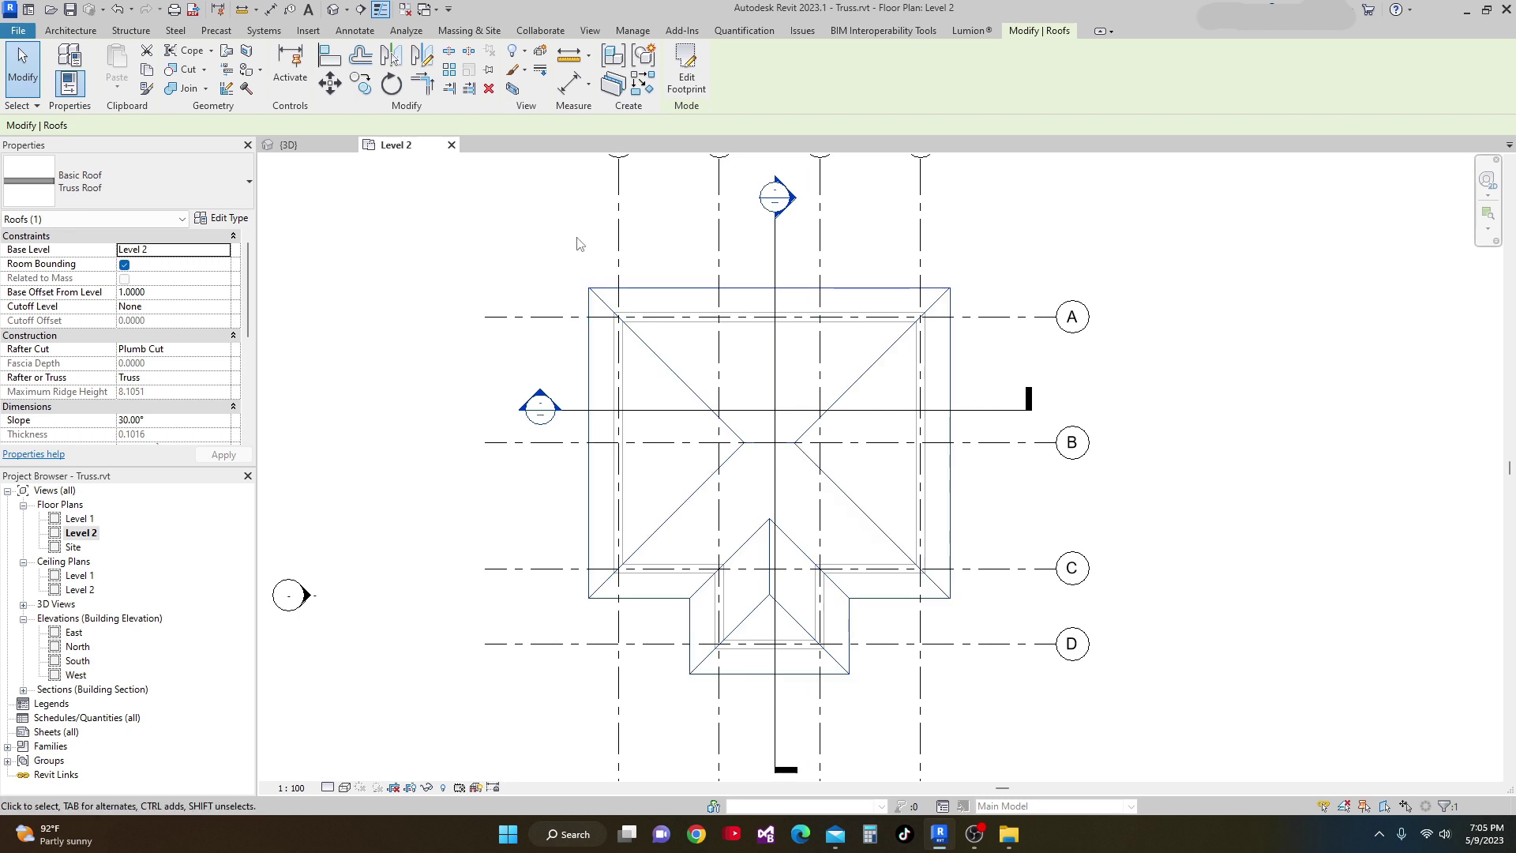
# Inspect the hip roof in the 3D view and return to the Level 2 floor plan.
pyautogui.click(286, 145)
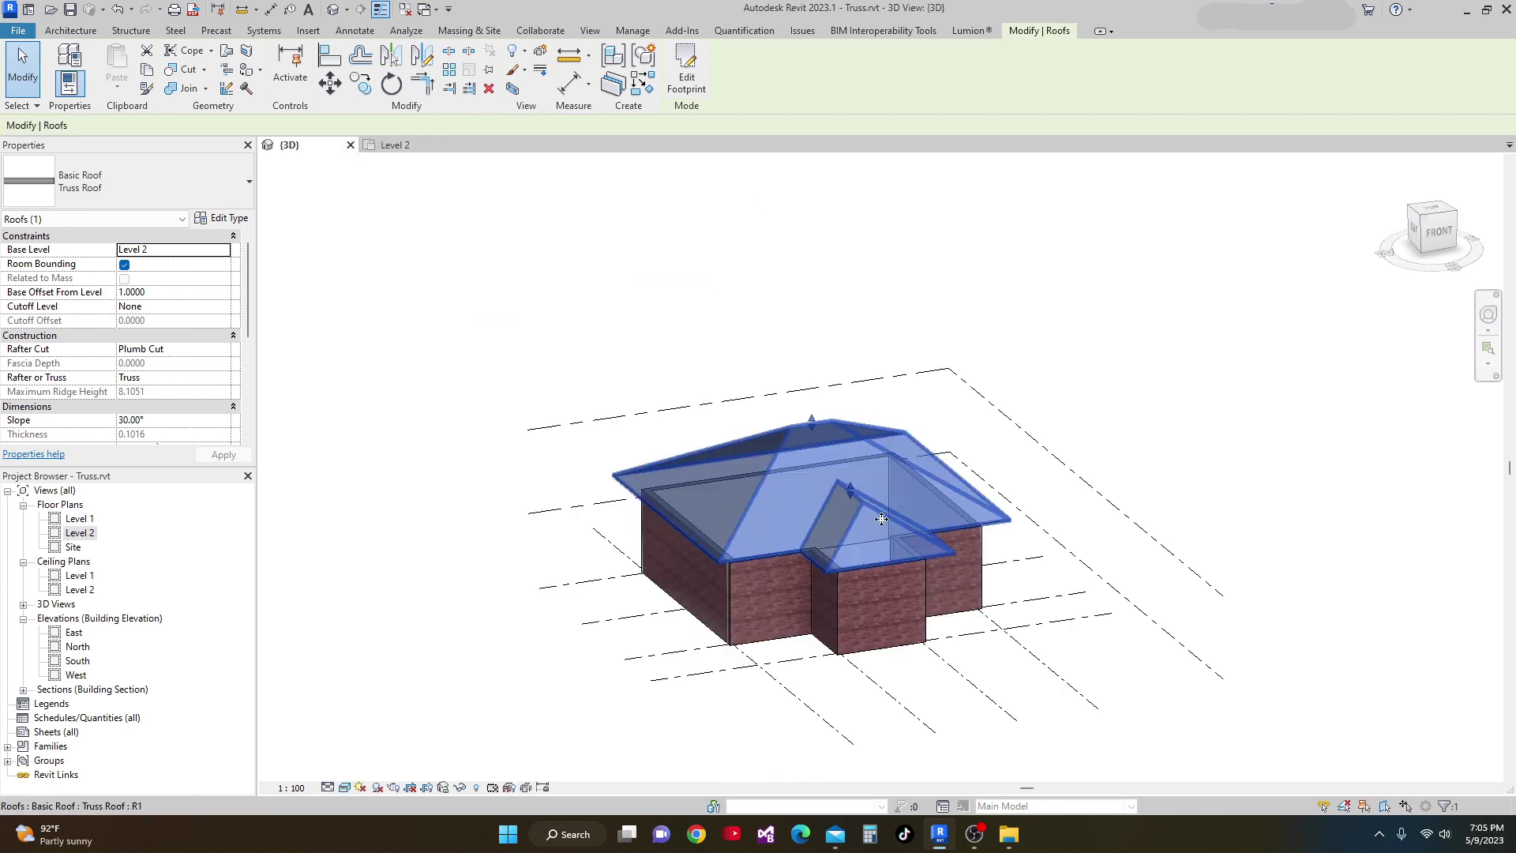
pyautogui.scroll(5, 881, 519)
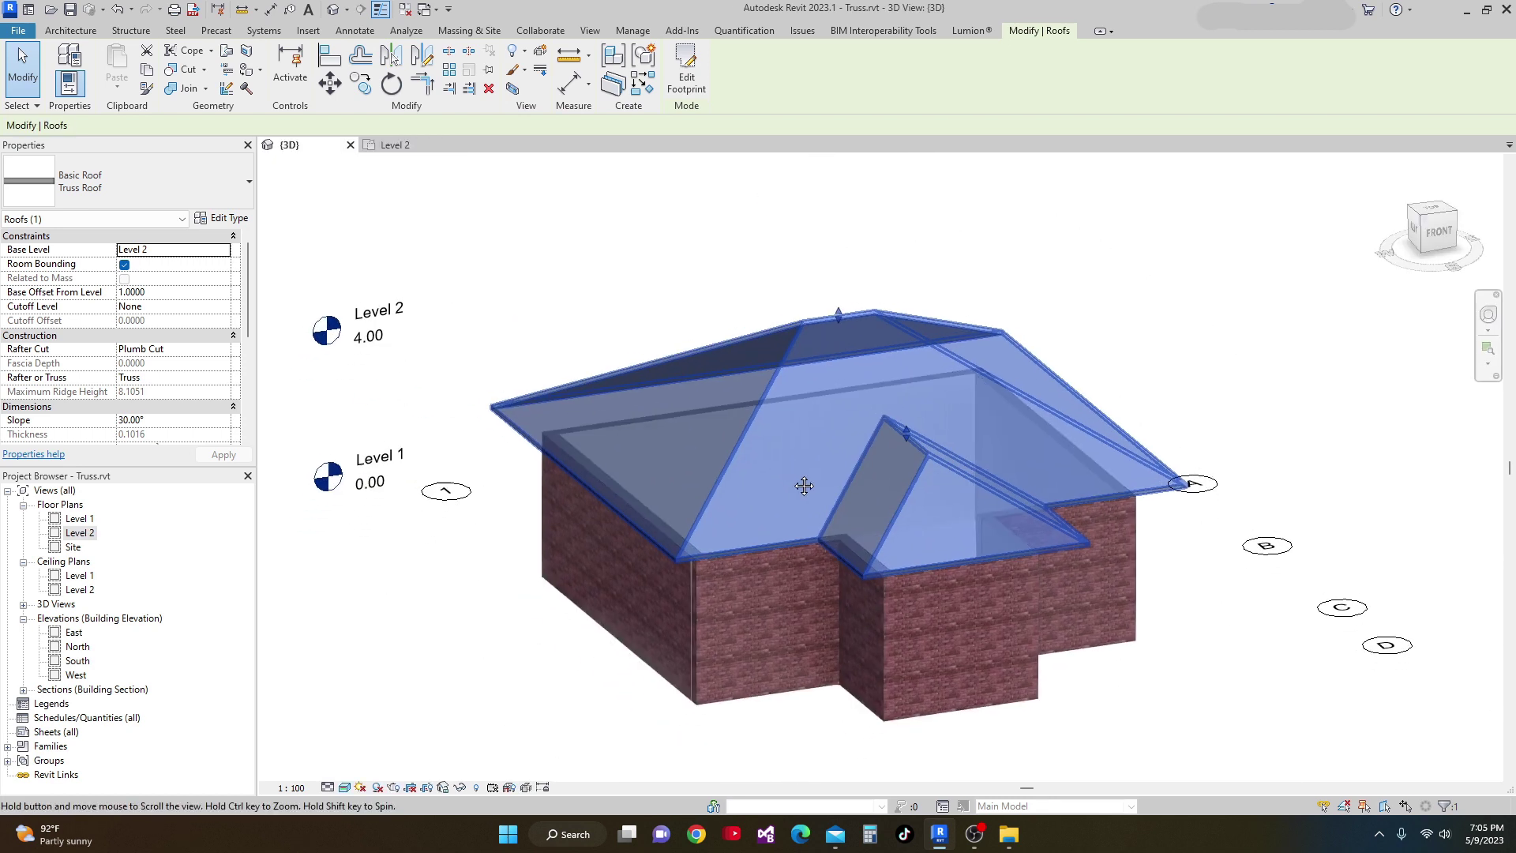
pyautogui.scroll(-5, 804, 486)
pyautogui.click(395, 145)
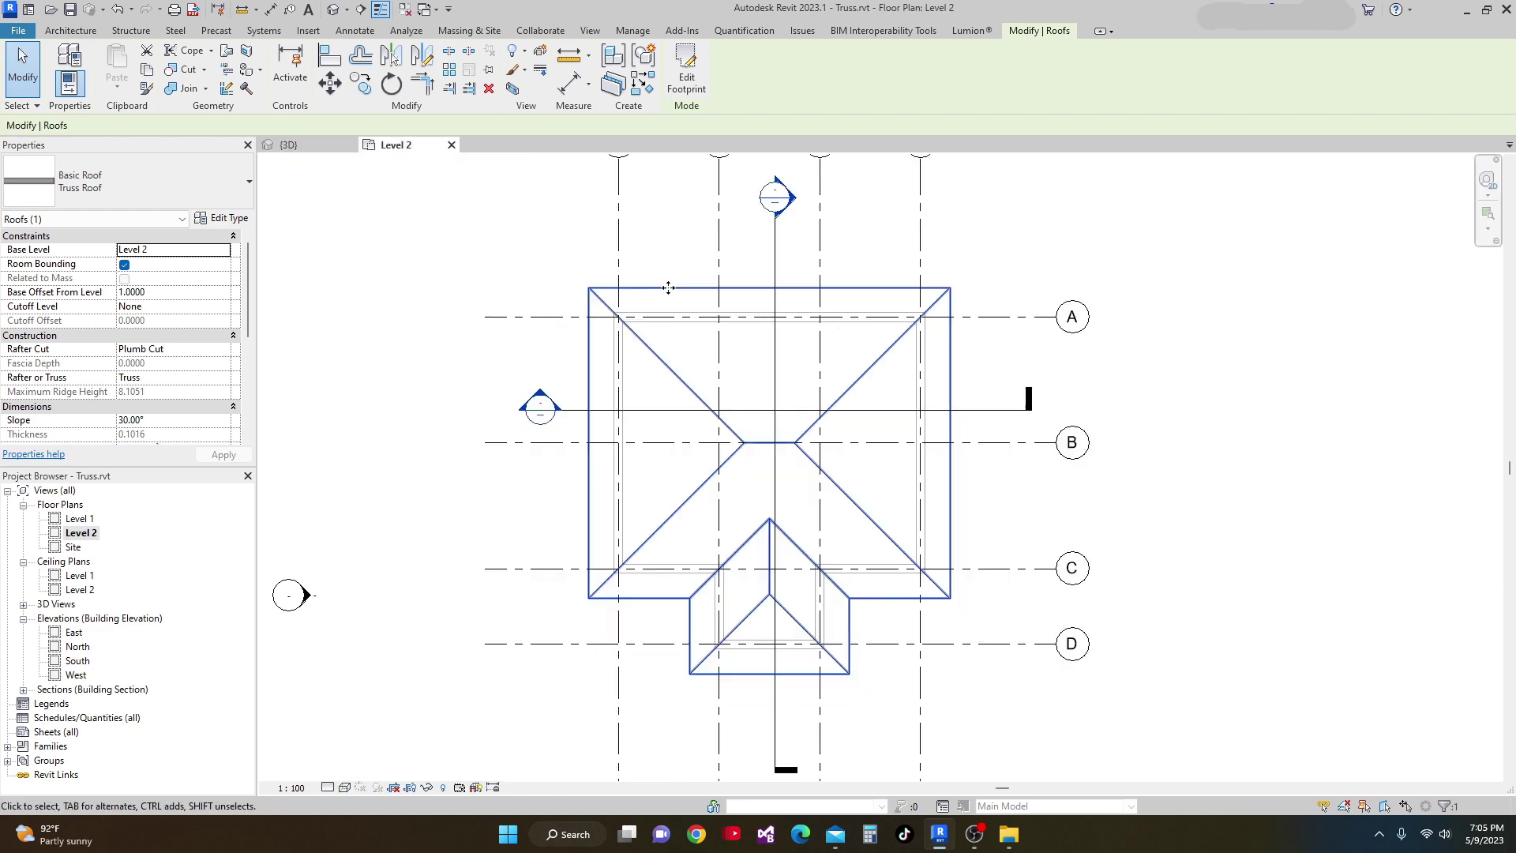
pyautogui.scroll(1, 719, 545)
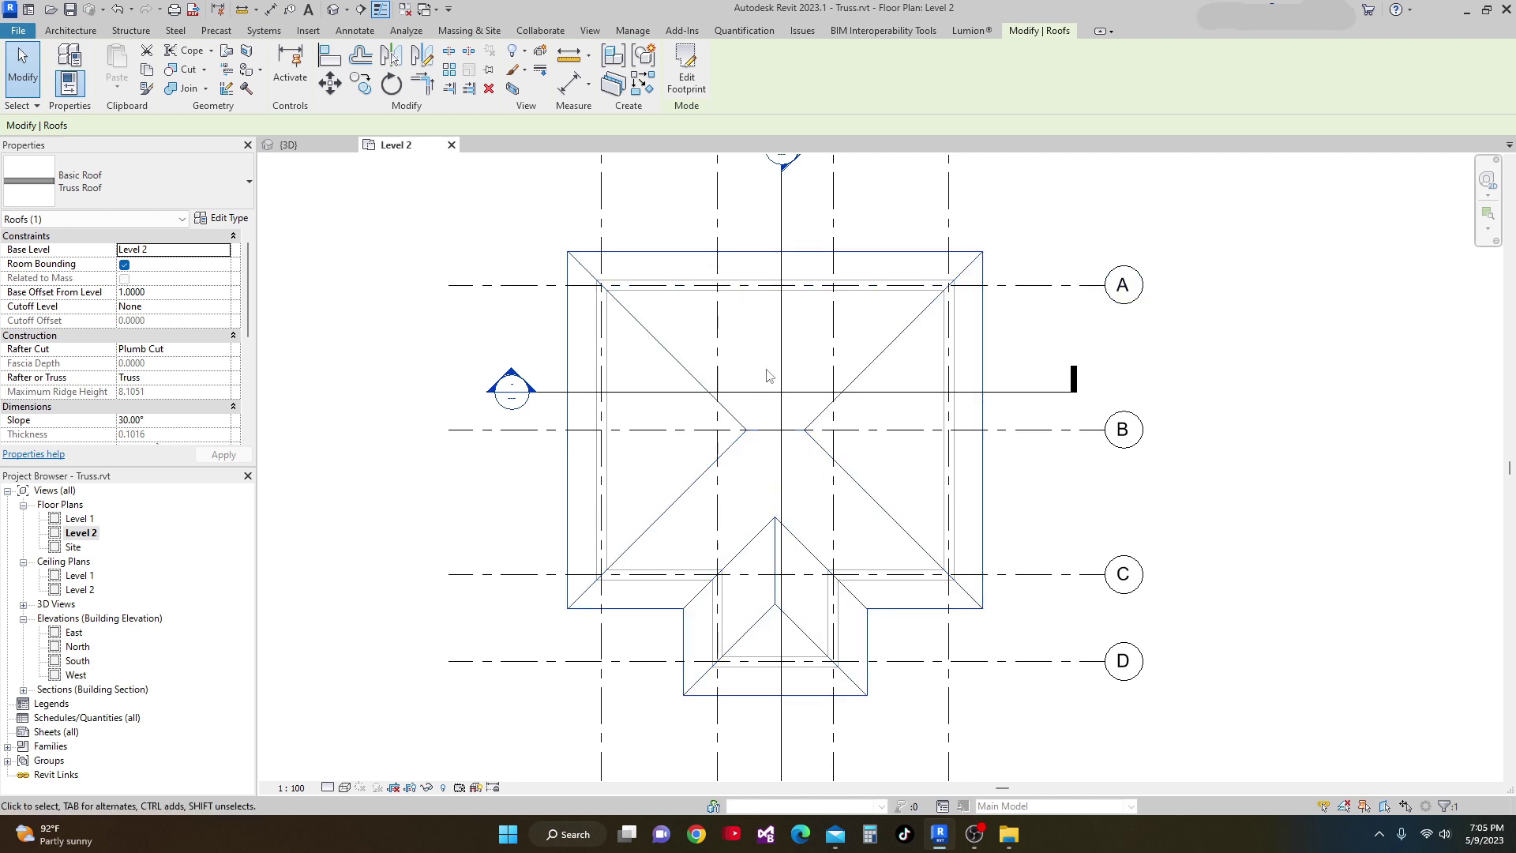
pyautogui.moveTo(768, 413)
pyautogui.mouseDown(button='middle')
pyautogui.moveTo(769, 390)
pyautogui.moveTo(760, 419)
pyautogui.mouseUp(button='middle')
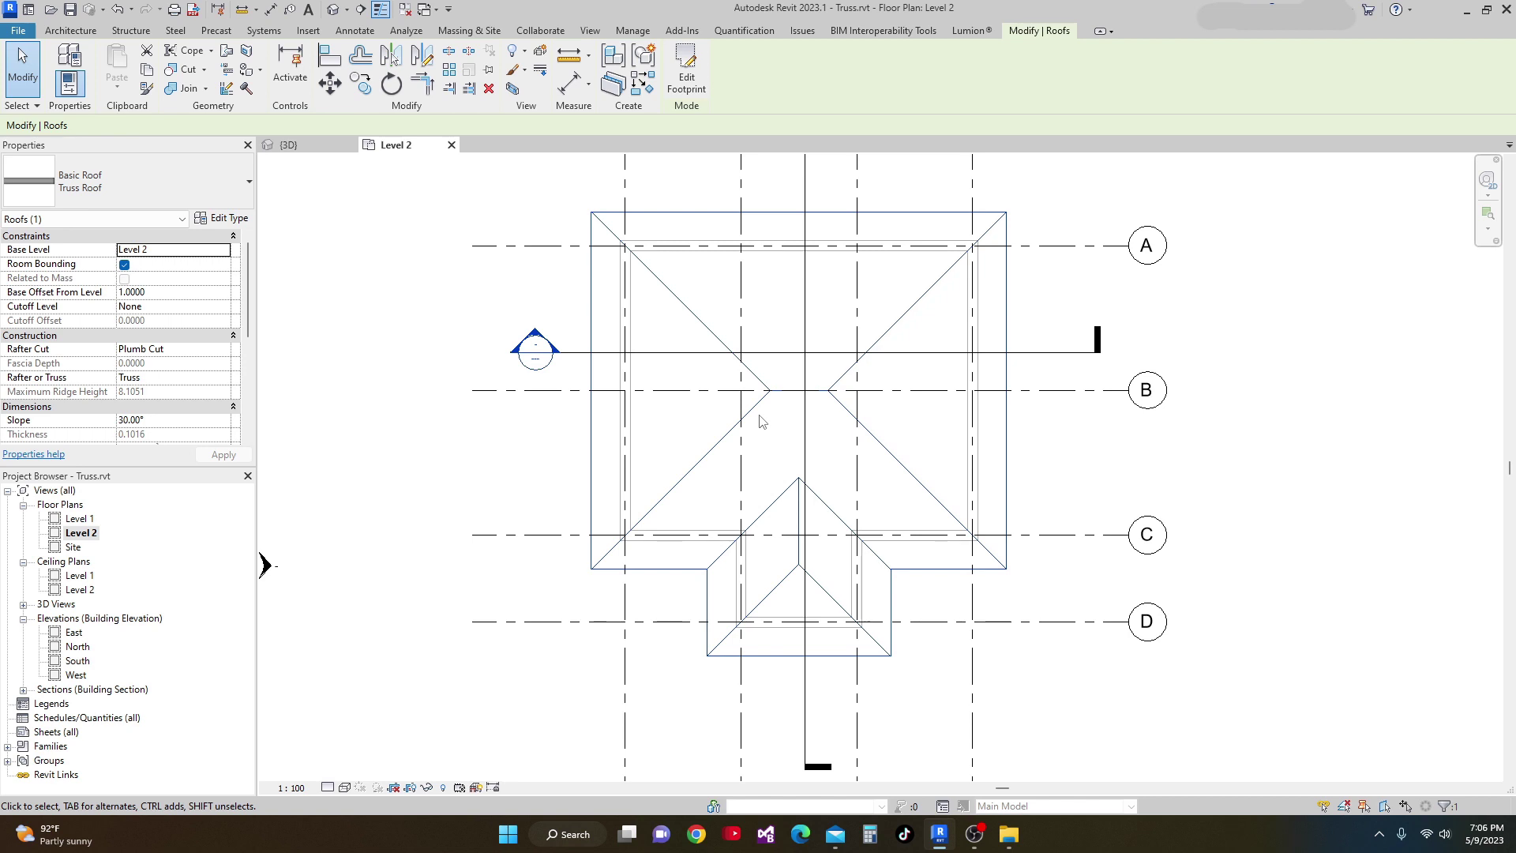
pyautogui.moveTo(762, 421); pyautogui.dragTo(727, 435, button='middle')
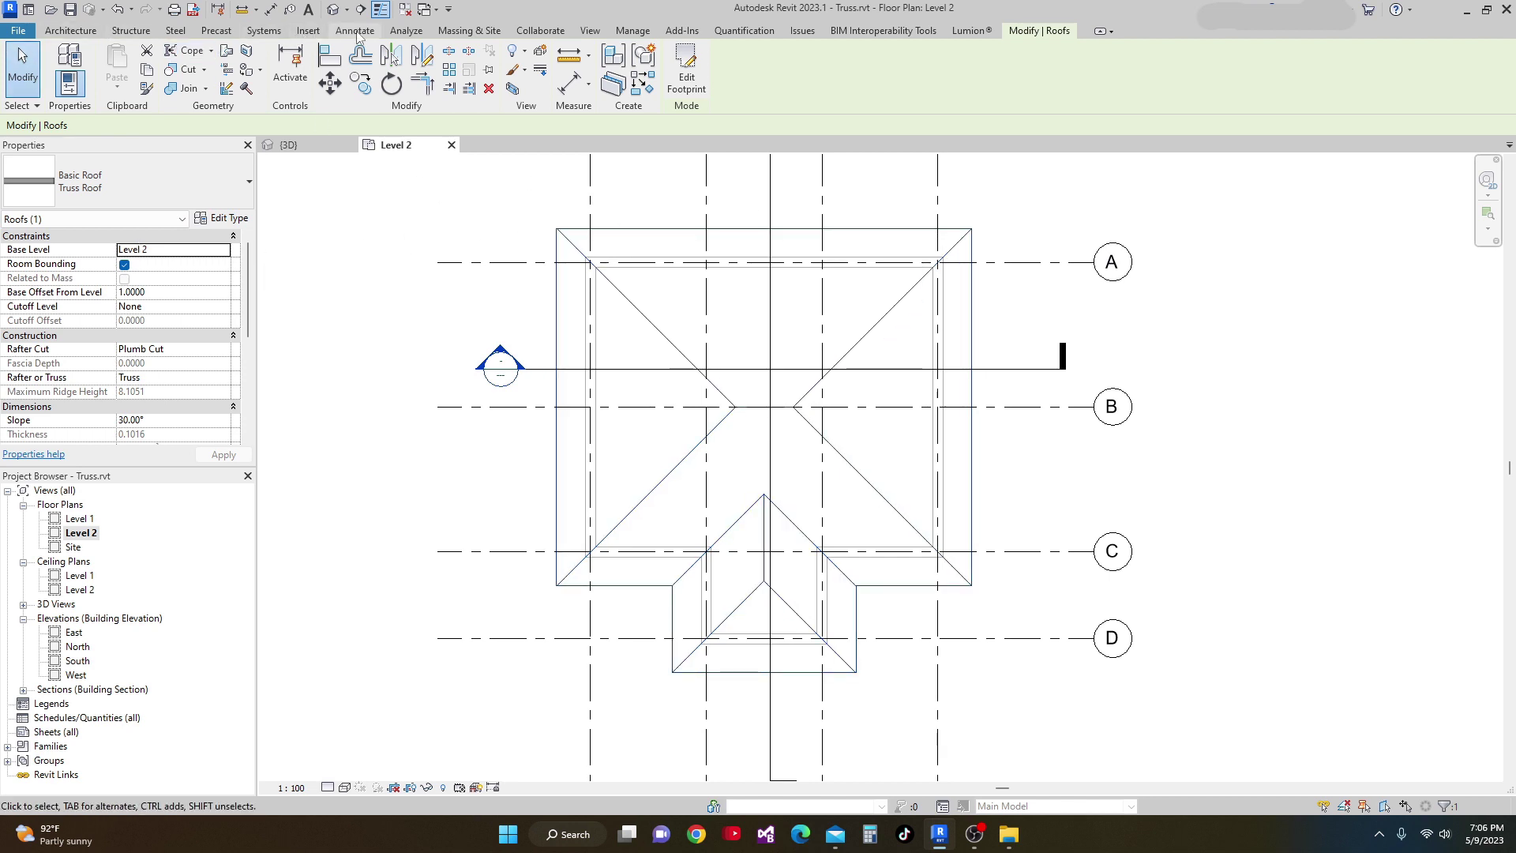
# Load the M_Concrete-Rectangular Beam.rfa family from the Concrete folder of the US Structural Framing library.
pyautogui.click(303, 33)
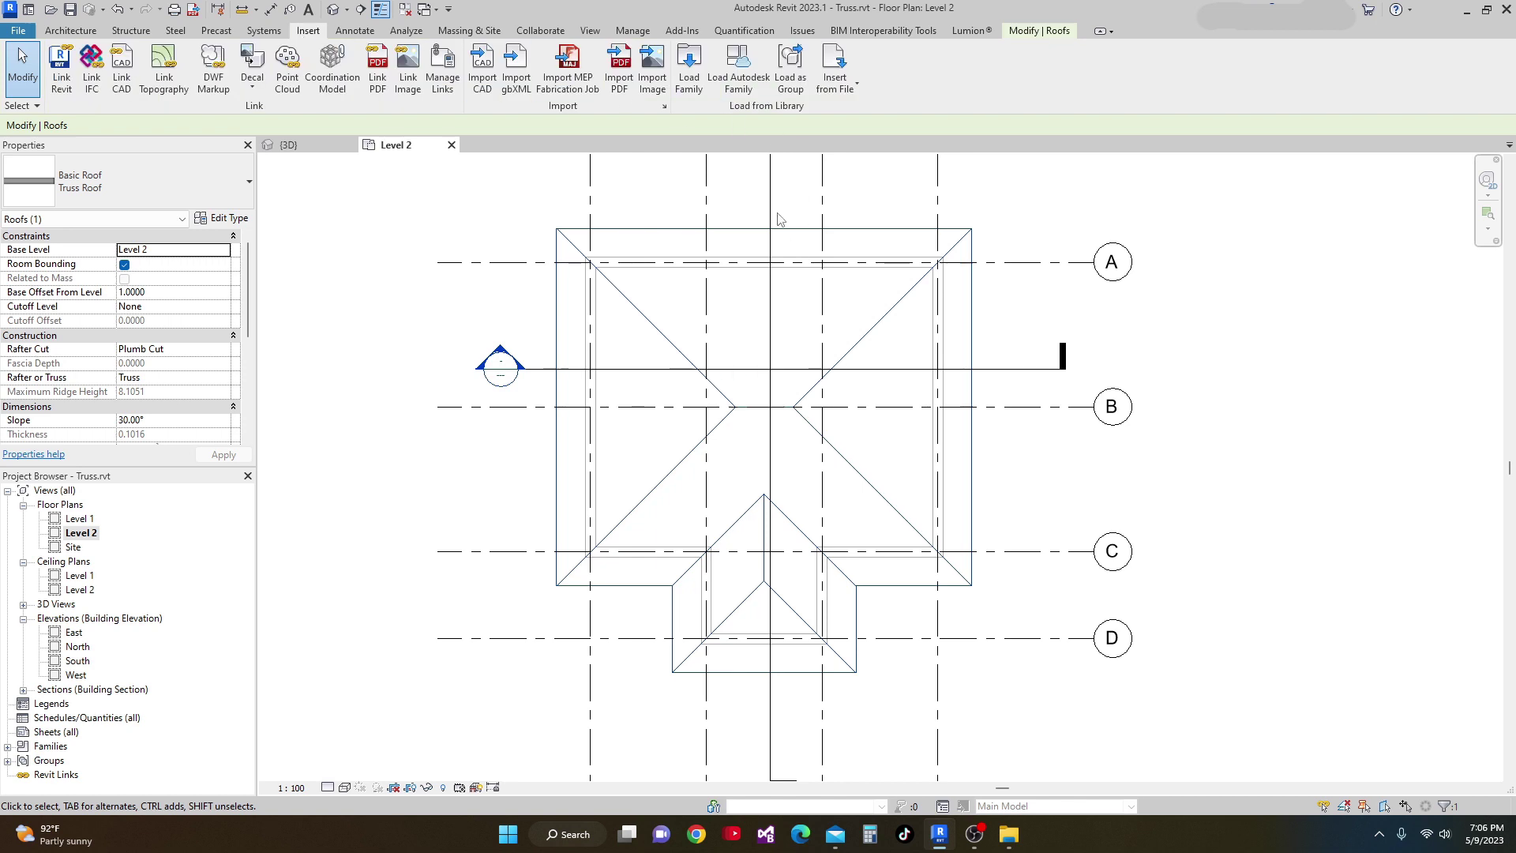
pyautogui.click(694, 81)
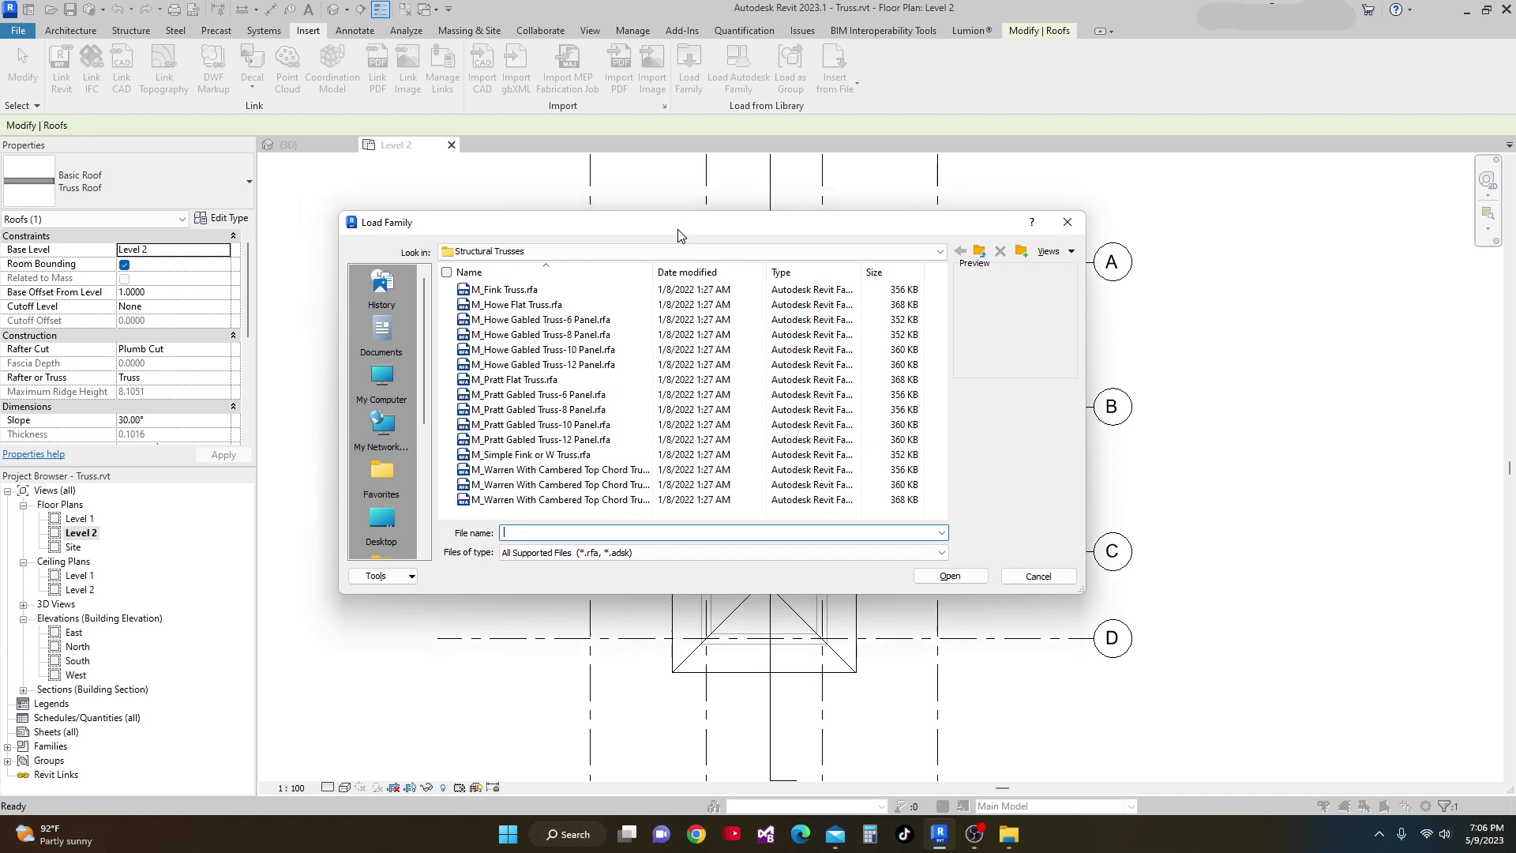
pyautogui.click(979, 252)
pyautogui.scroll(-5, 721, 320)
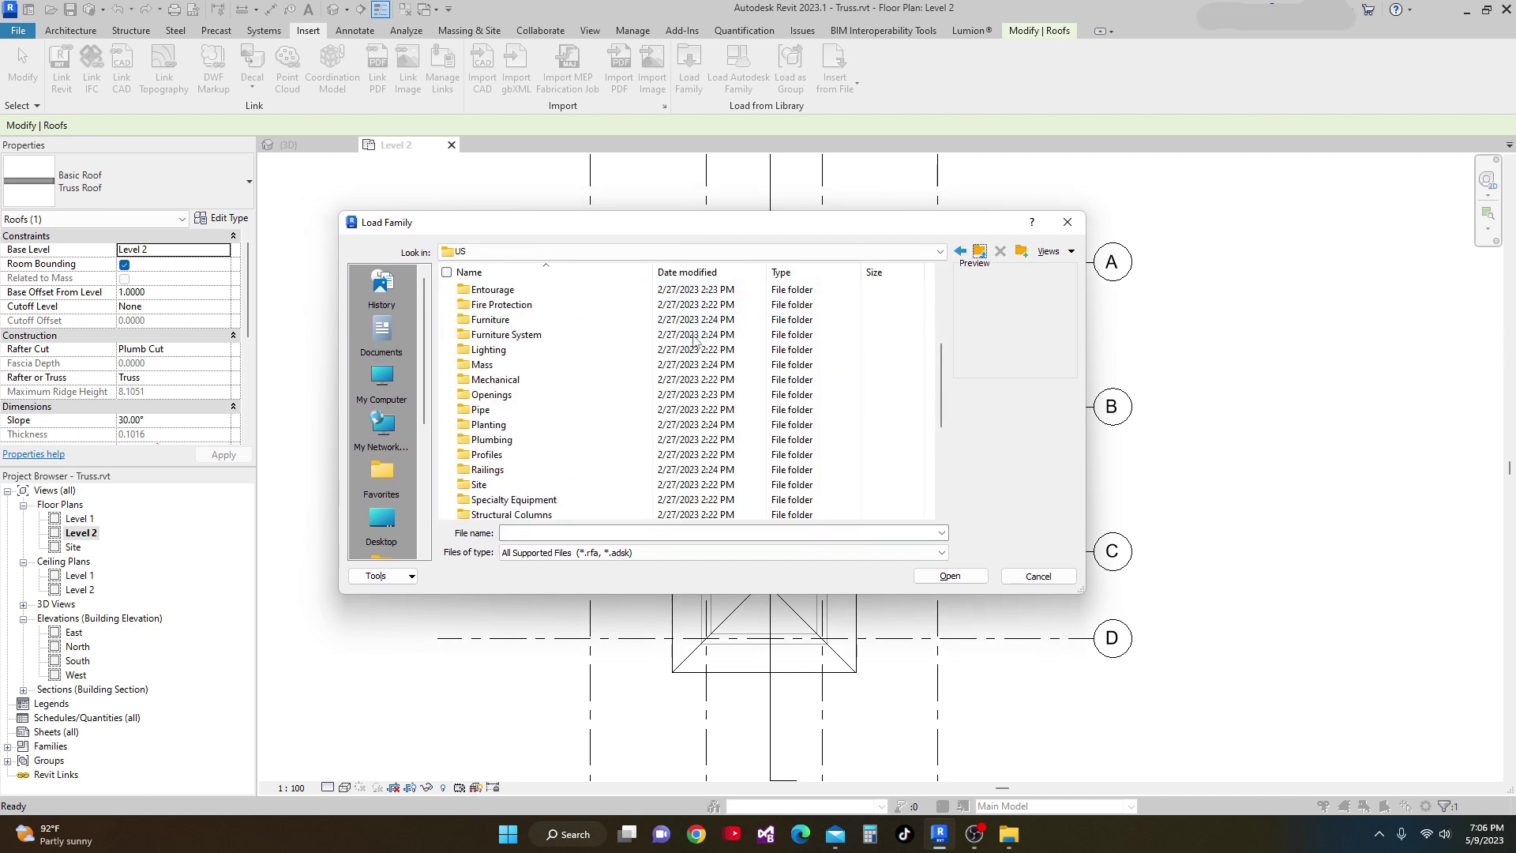
pyautogui.scroll(-2, 503, 399)
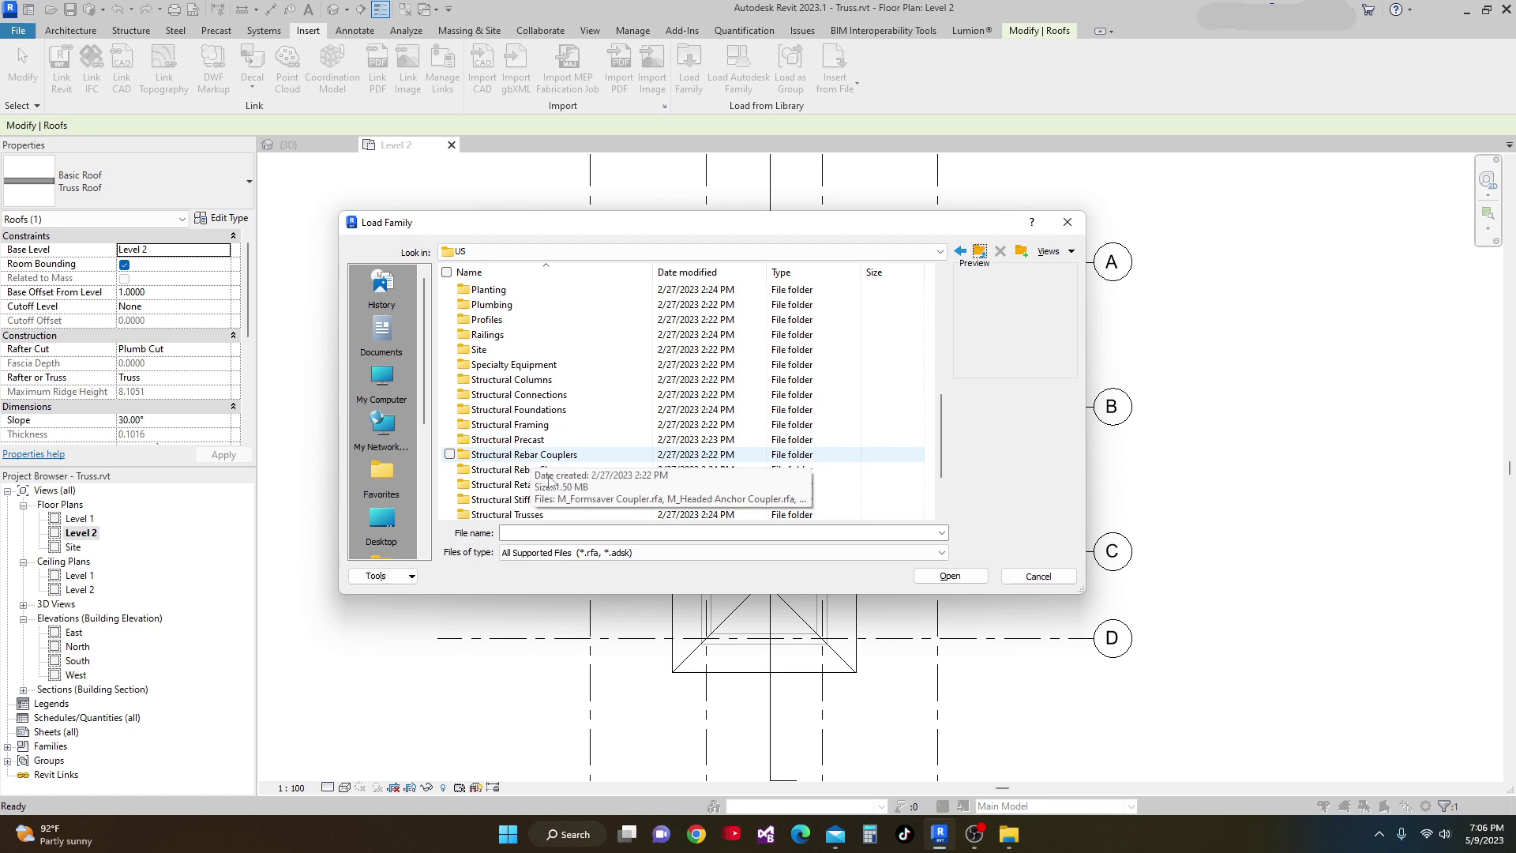
pyautogui.doubleClick(539, 426)
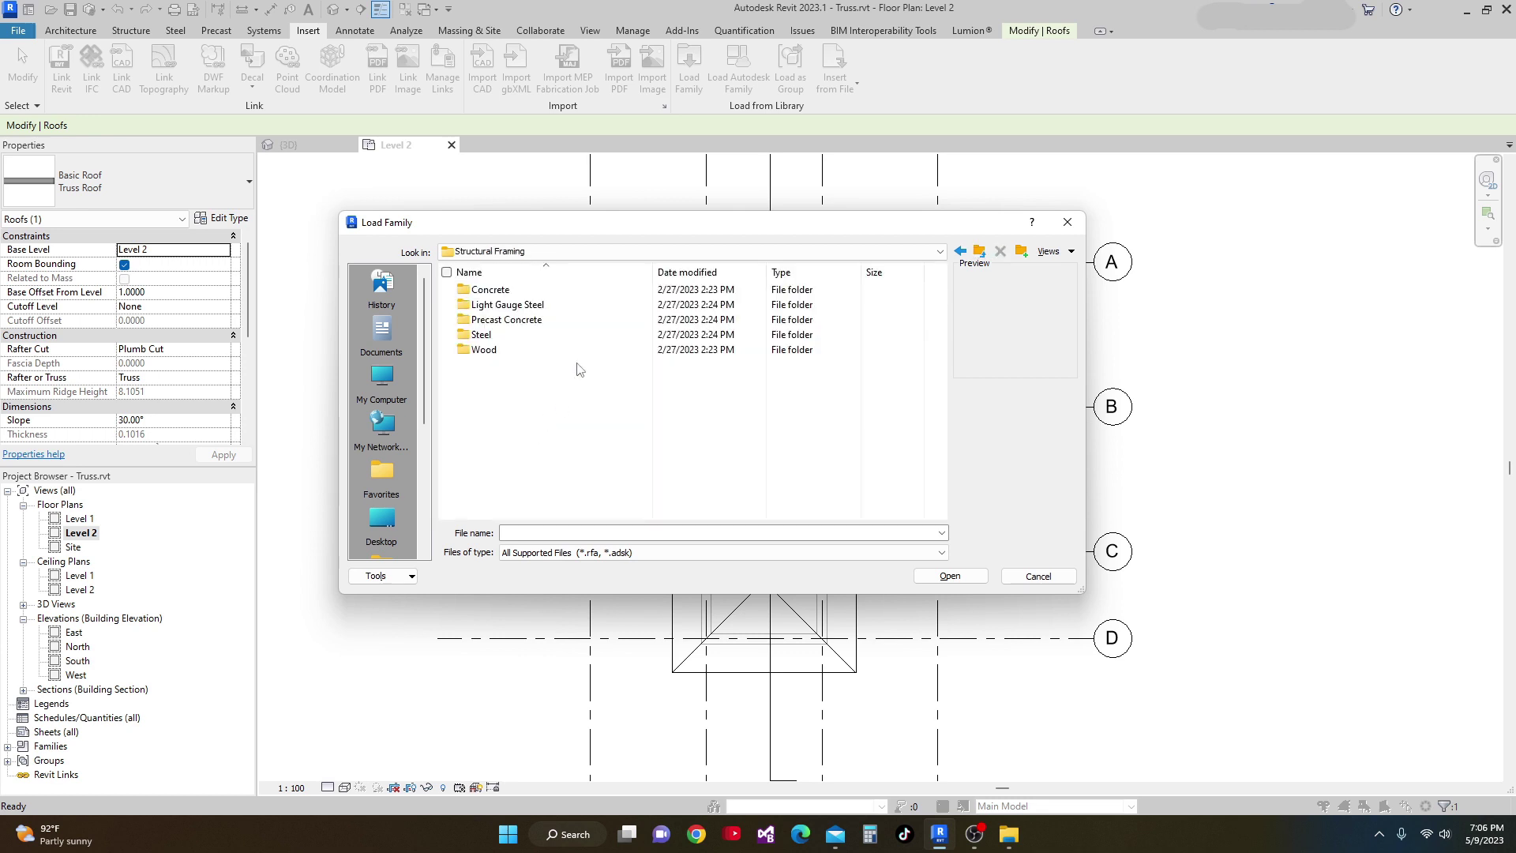
pyautogui.doubleClick(491, 292)
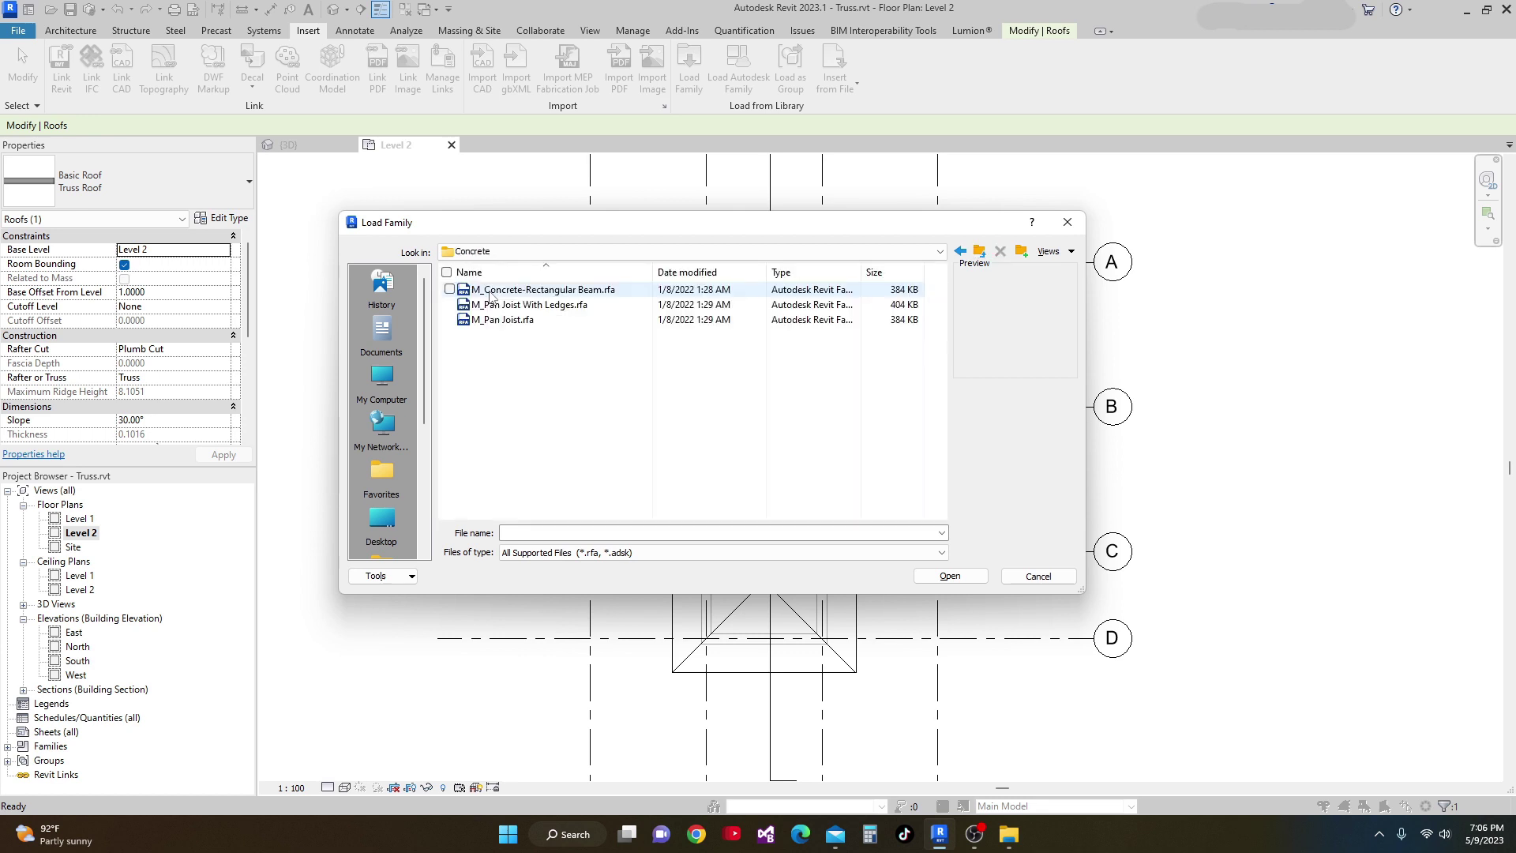
pyautogui.click(534, 291)
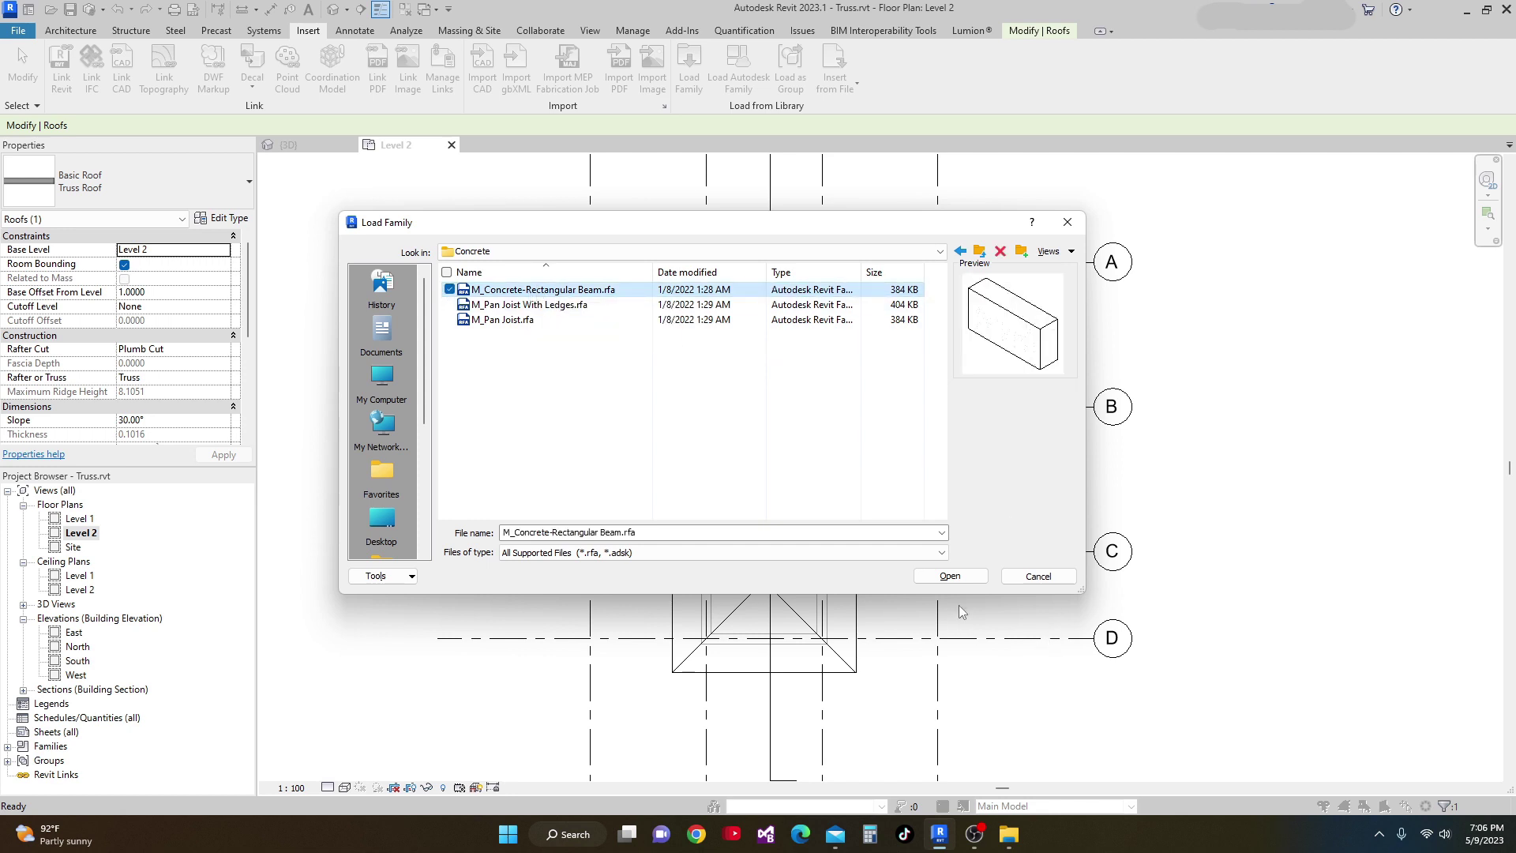
pyautogui.click(950, 576)
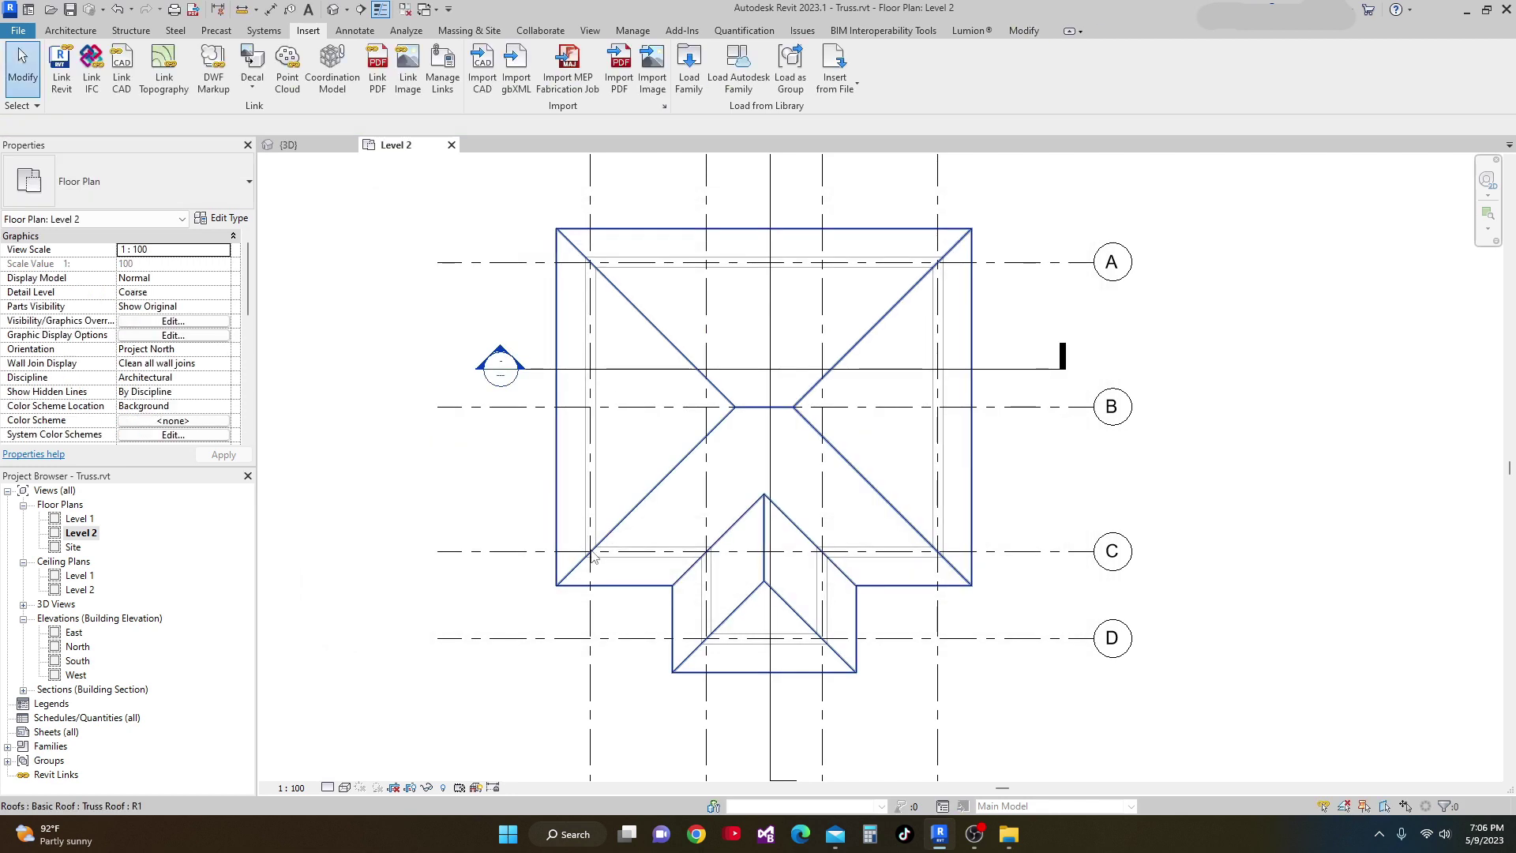
# Start a structural beam and duplicate the 400 x 800mm concrete rectangular beam type as Truss Beam.
pyautogui.scroll(1, 668, 554)
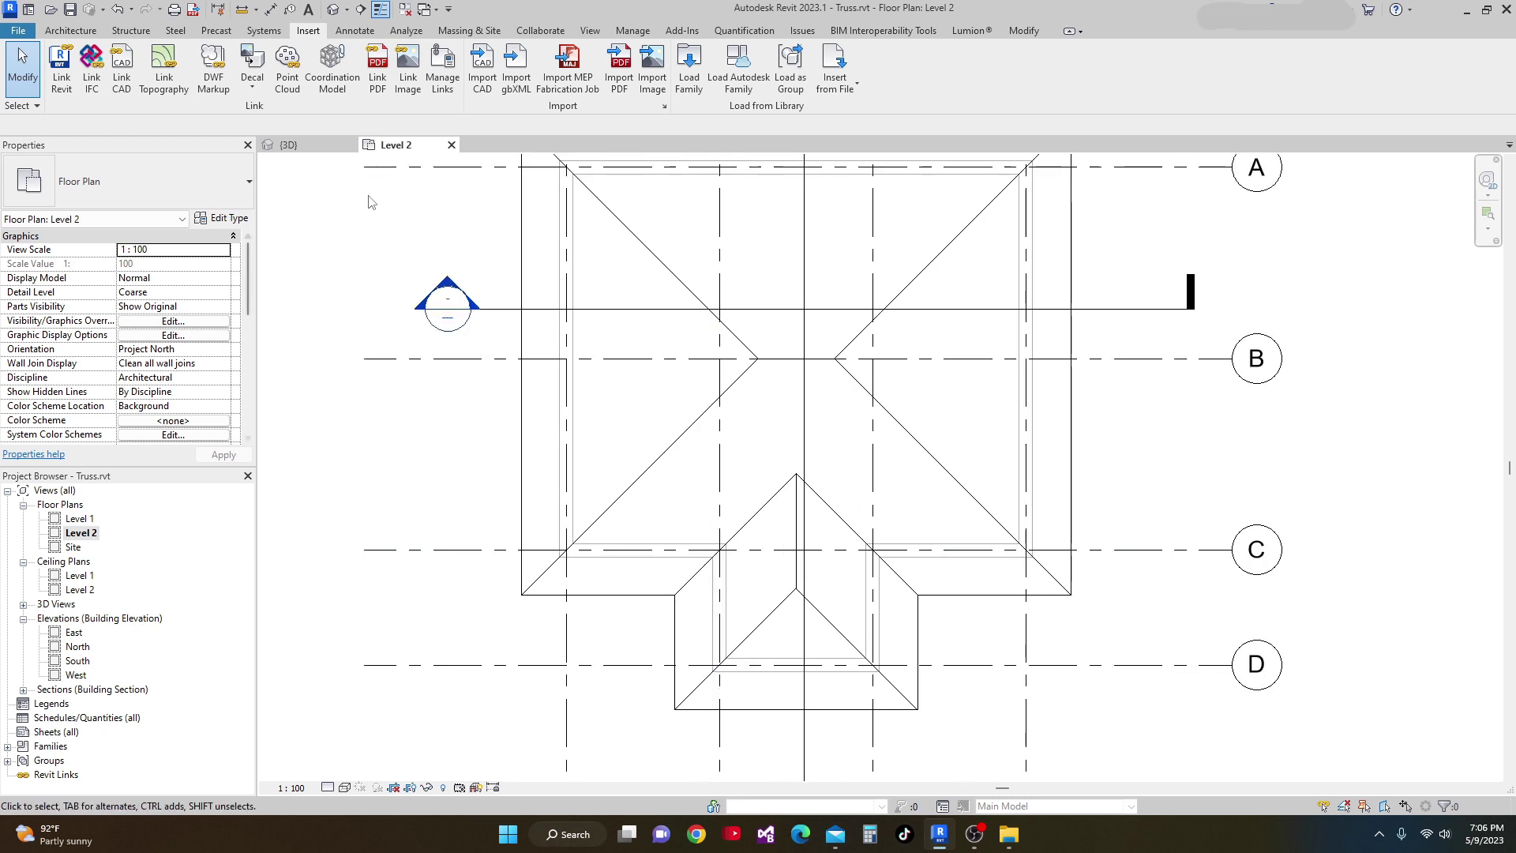
pyautogui.click(131, 30)
pyautogui.click(64, 71)
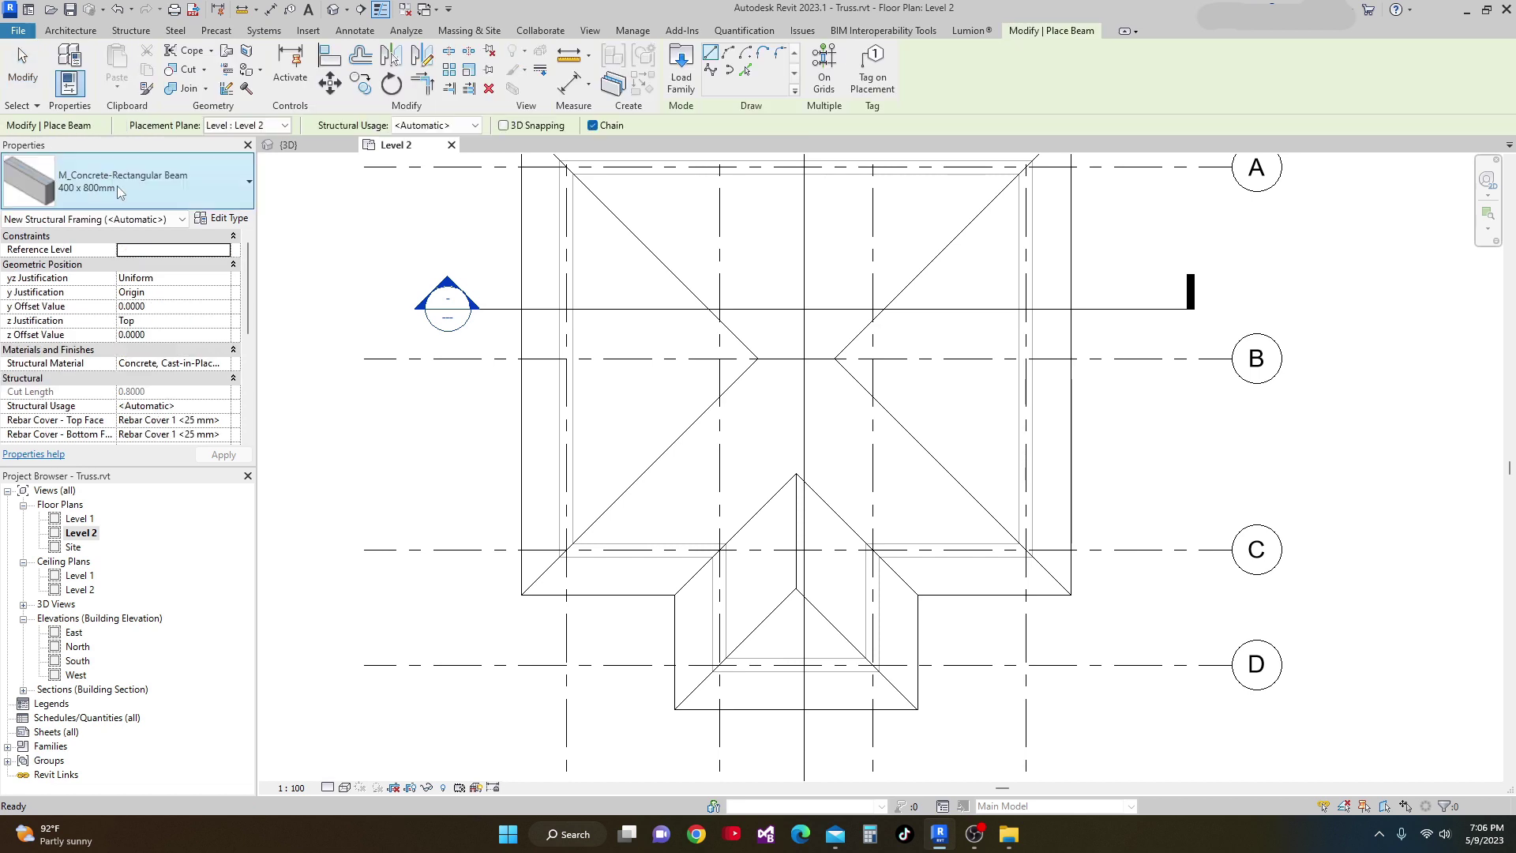
pyautogui.click(224, 221)
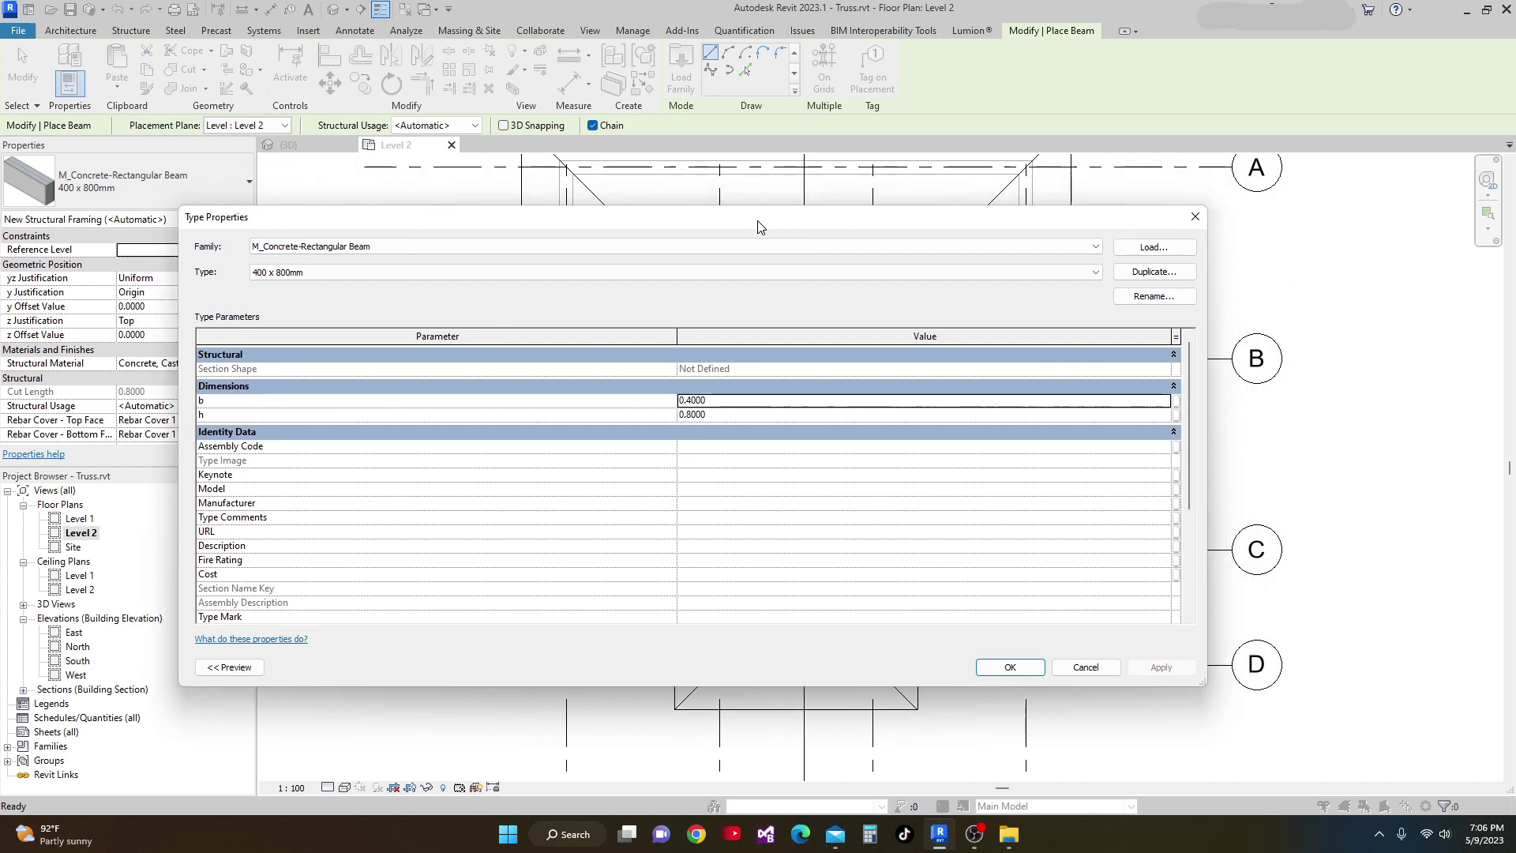
pyautogui.click(1217, 283)
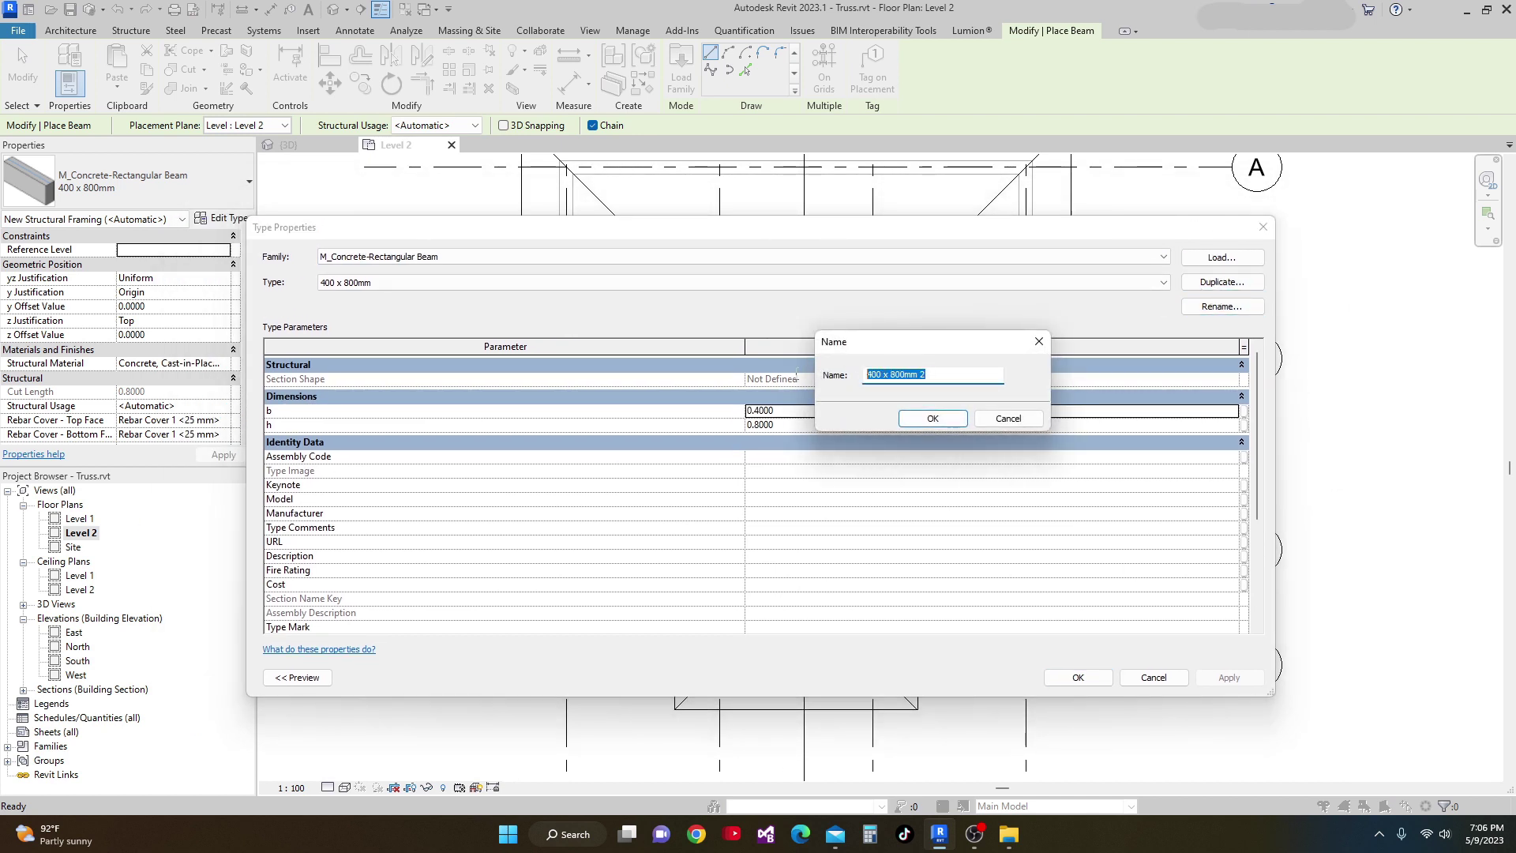
pyautogui.write('Truss Beam')
pyautogui.click(933, 418)
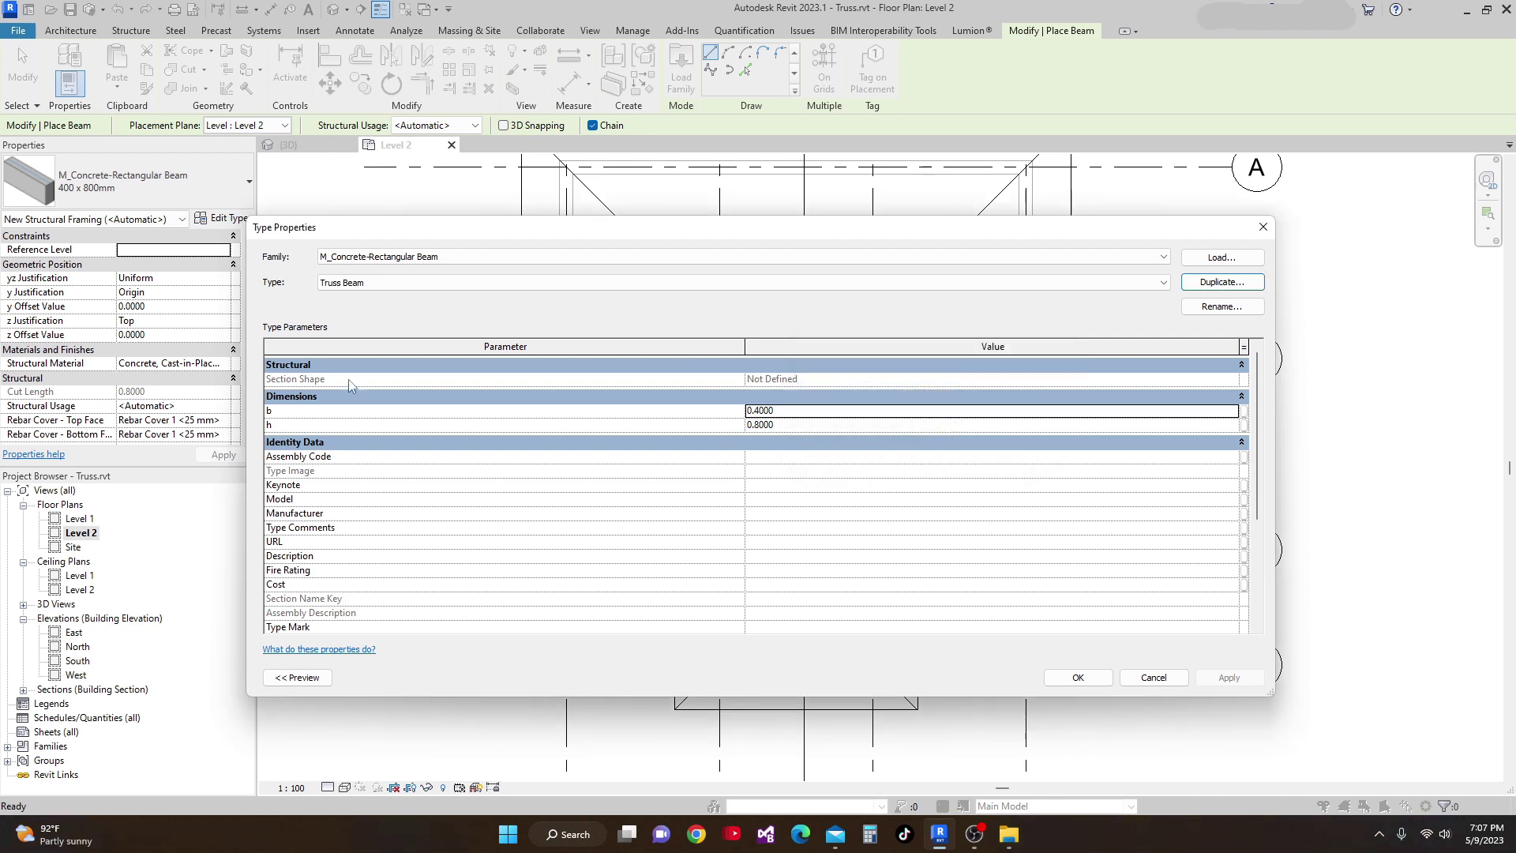
# Set the Truss Beam type's b dimension to 0.30, reduce its h dimension, and apply the type properties.
pyautogui.click(787, 411)
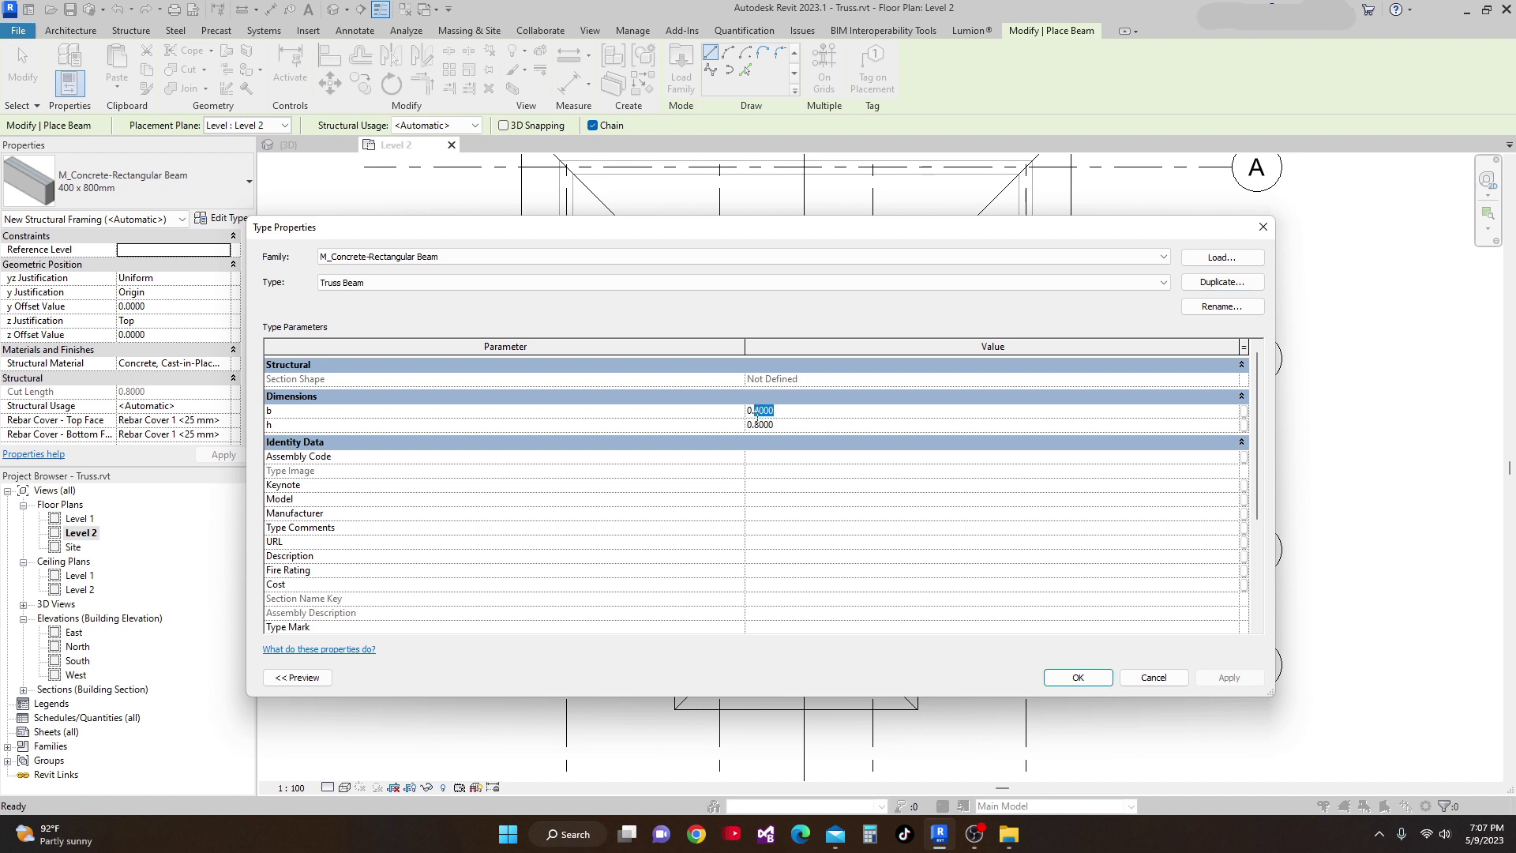
pyautogui.click(782, 414)
pyautogui.write('.30')
pyautogui.press('Return')
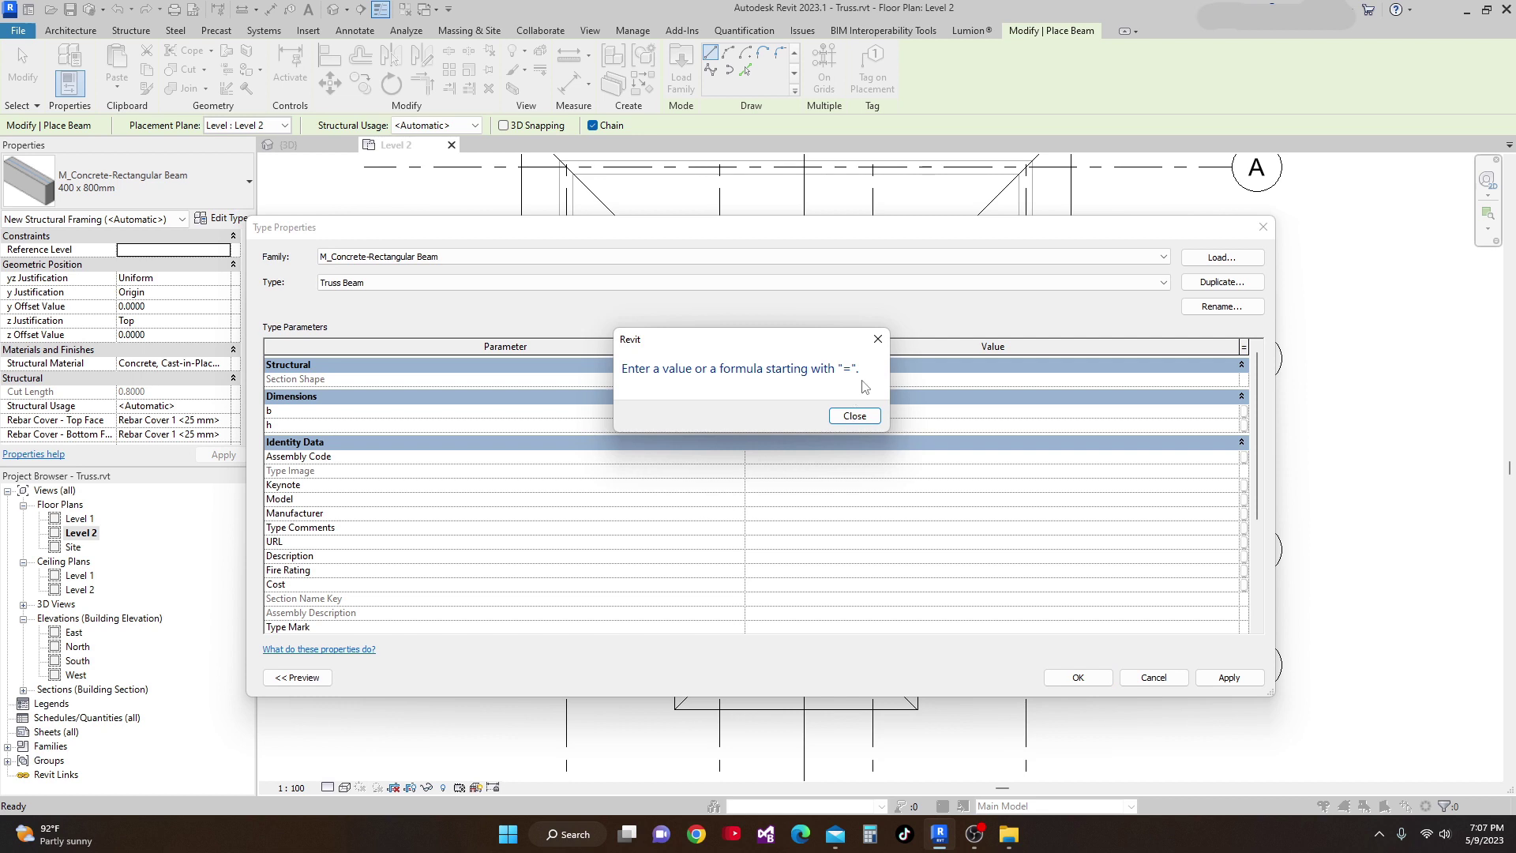
pyautogui.click(877, 339)
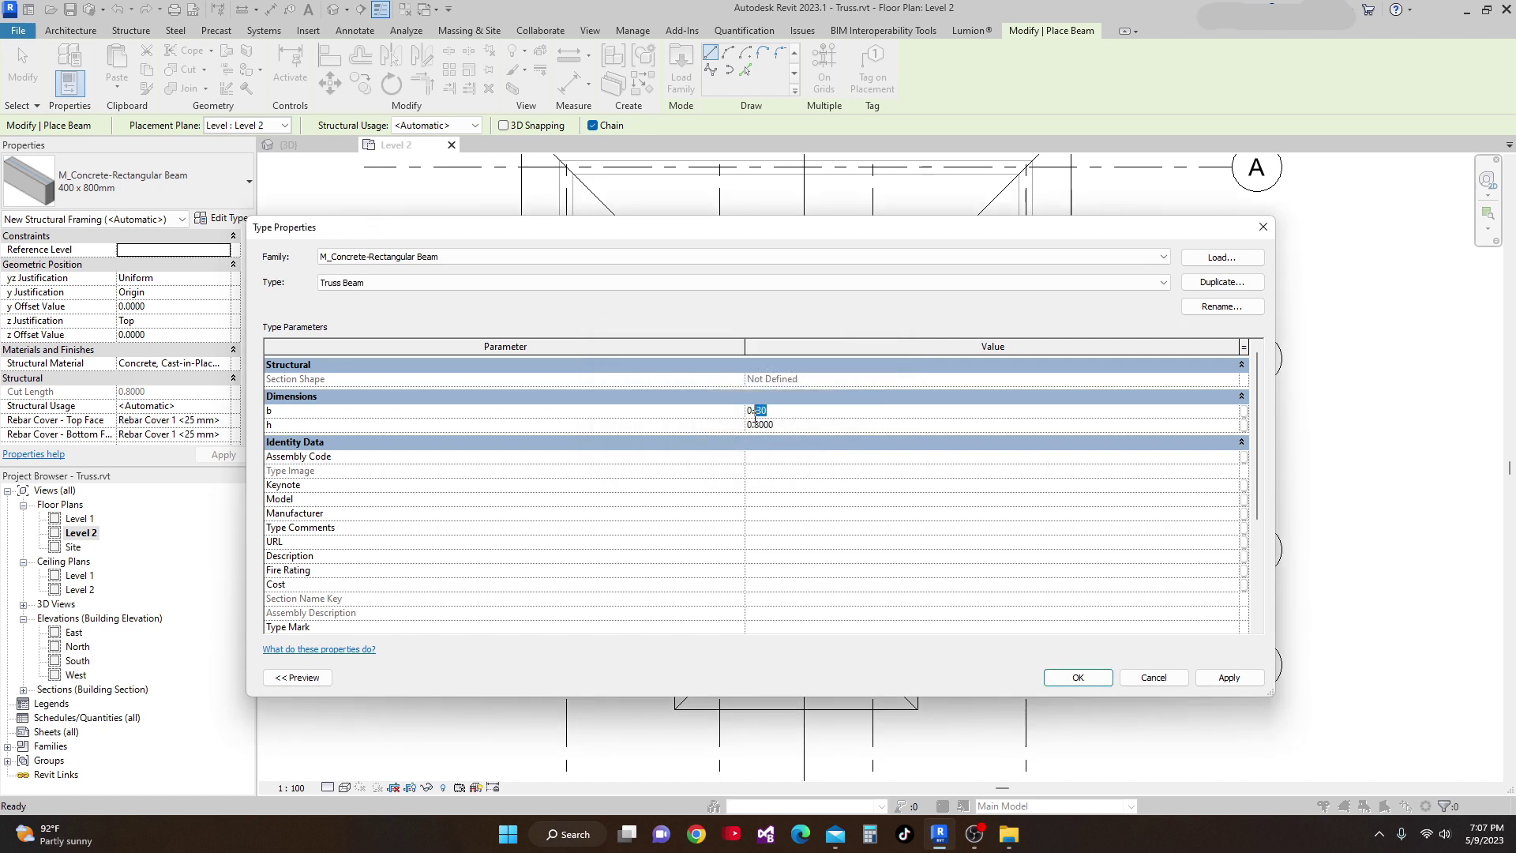
pyautogui.click(778, 427)
pyautogui.moveTo(775, 426); pyautogui.dragTo(751, 428)
pyautogui.press('BackSpace')
pyautogui.click(1229, 677)
pyautogui.click(1078, 678)
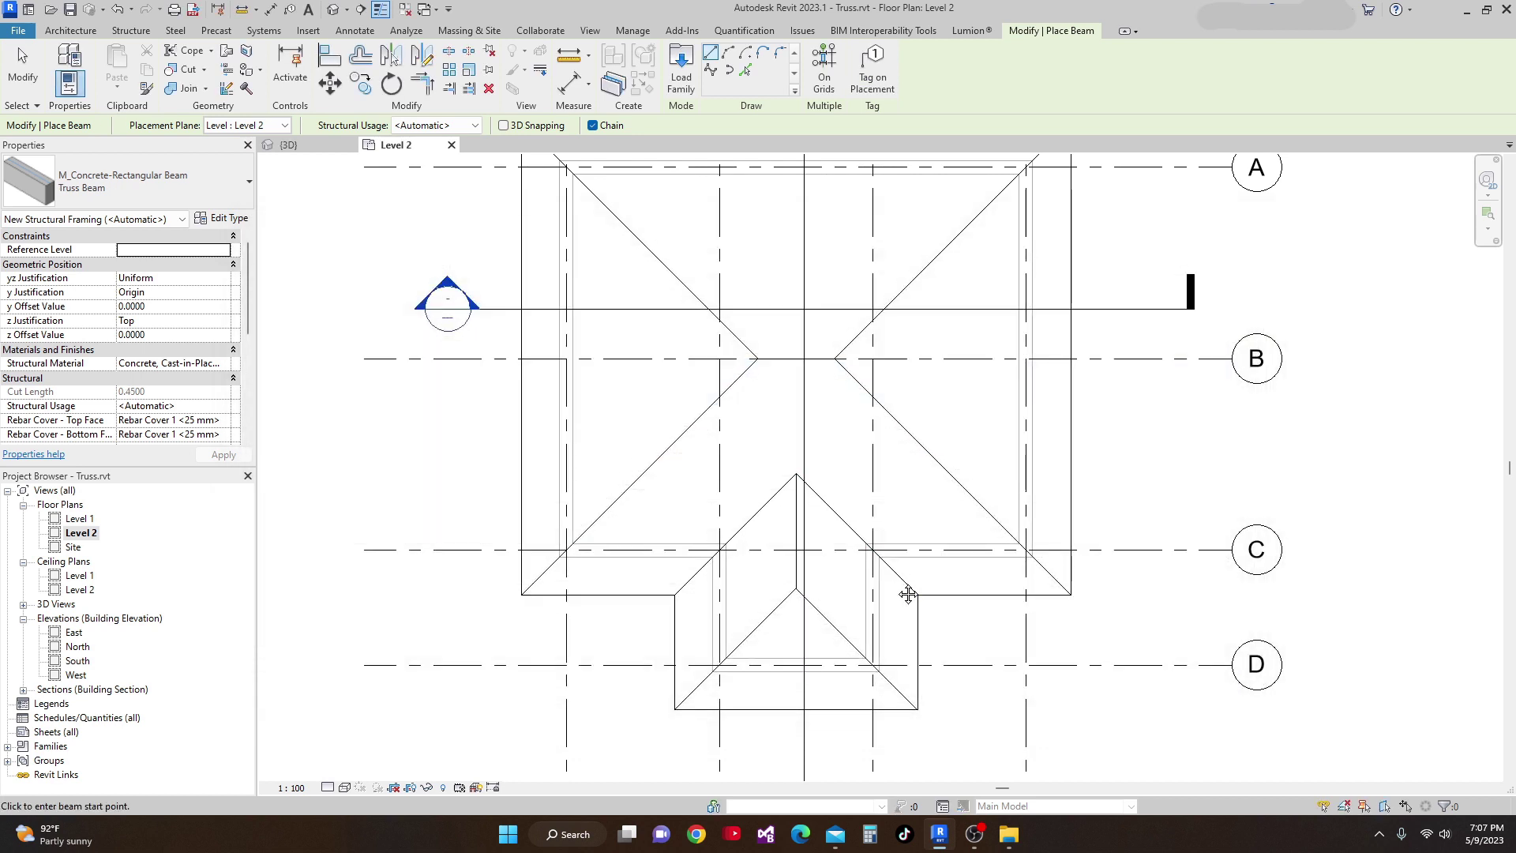
# Place a 4.0000 long Truss Beam along grid C between grids 2 and 3.
pyautogui.moveTo(896, 583); pyautogui.dragTo(886, 619, button='middle')
pyautogui.scroll(-2, 799, 413)
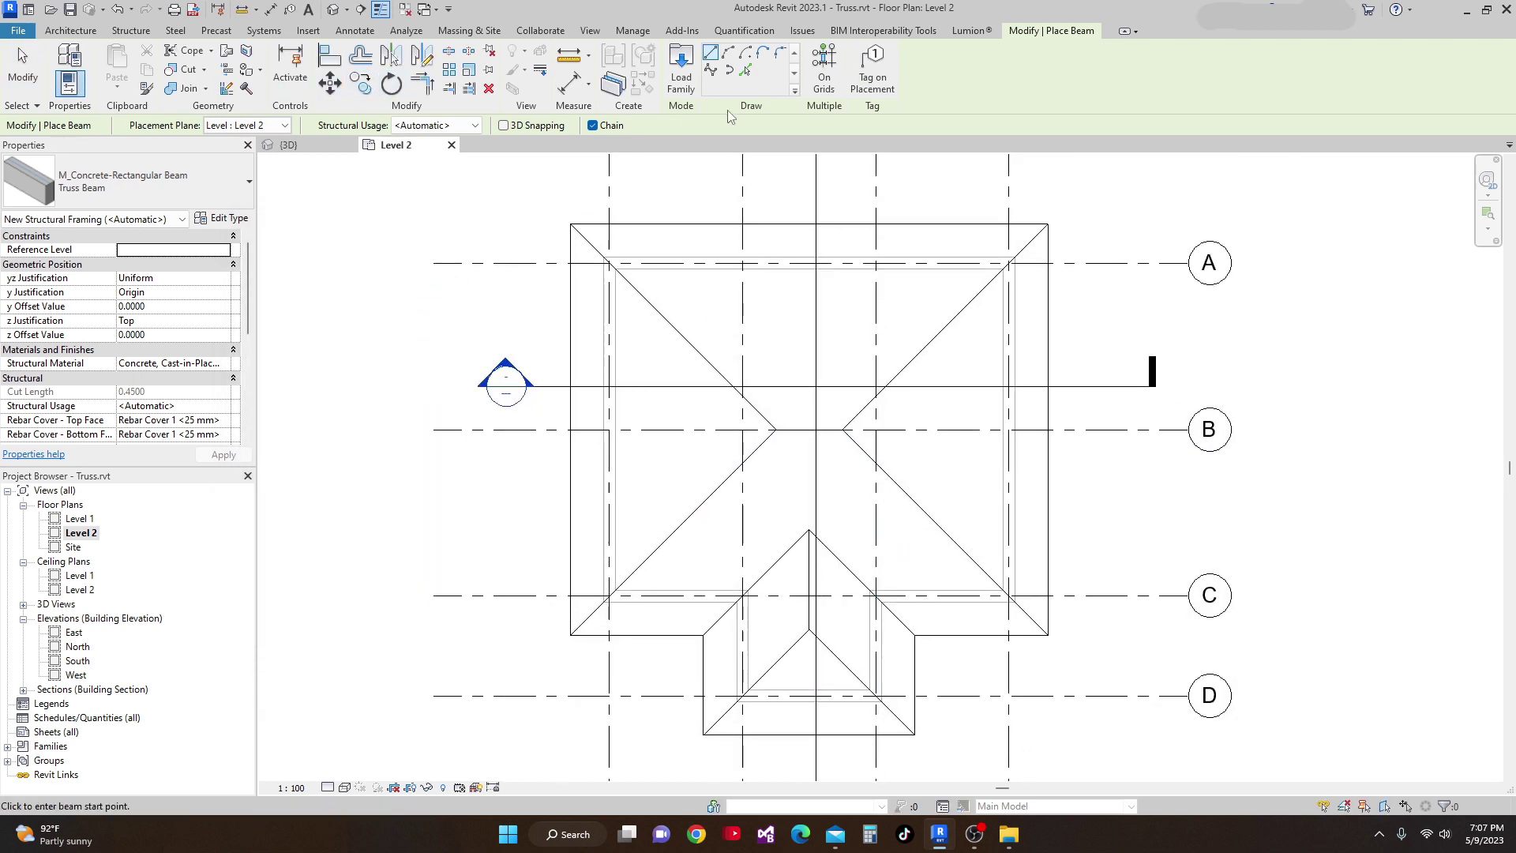
pyautogui.scroll(2, 781, 537)
pyautogui.scroll(3, 727, 655)
pyautogui.click(736, 583)
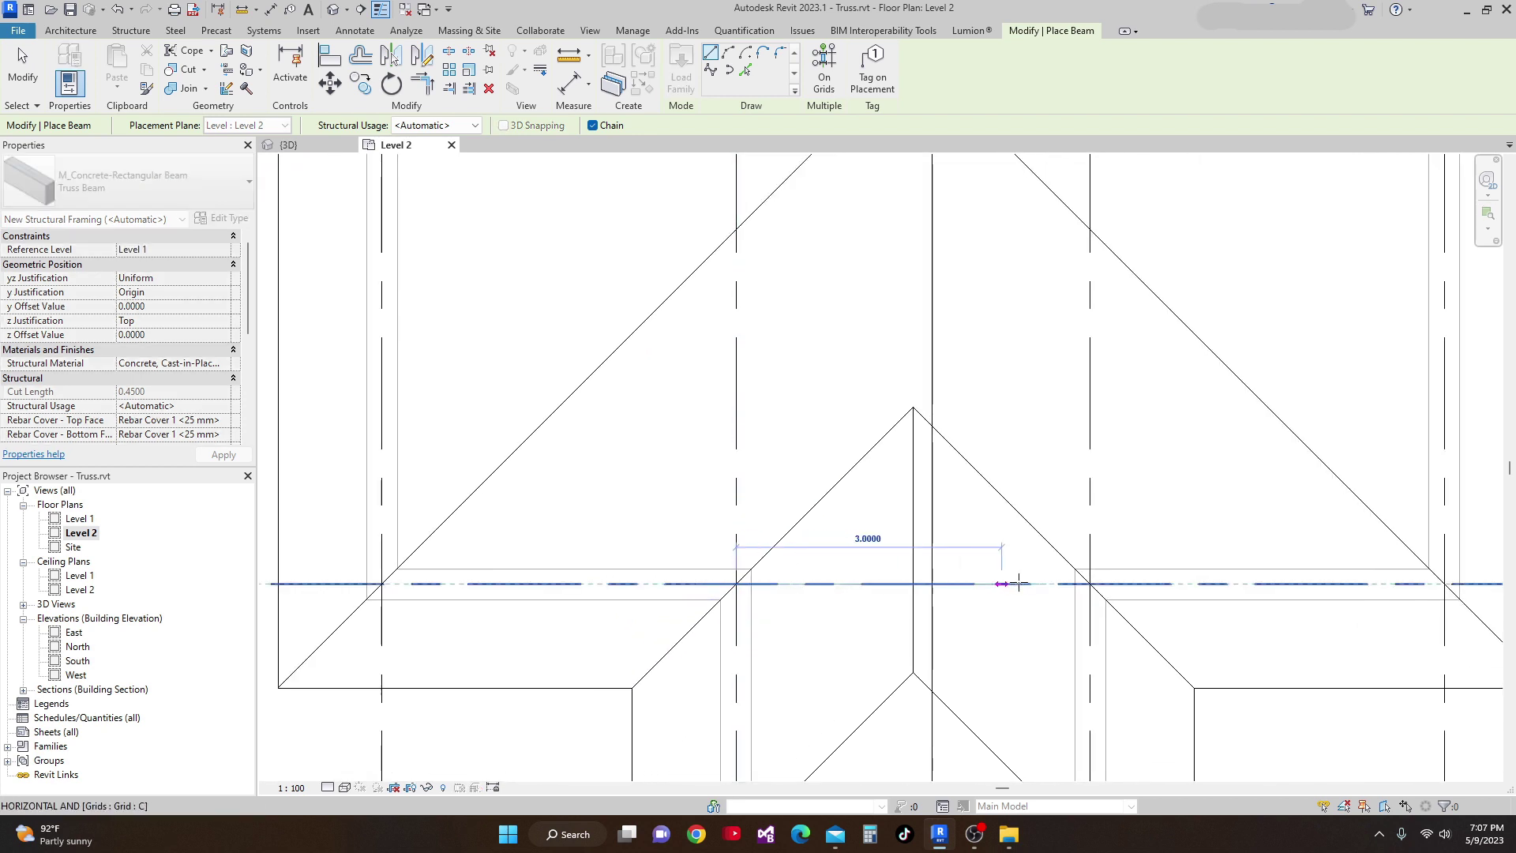
pyautogui.click(1091, 583)
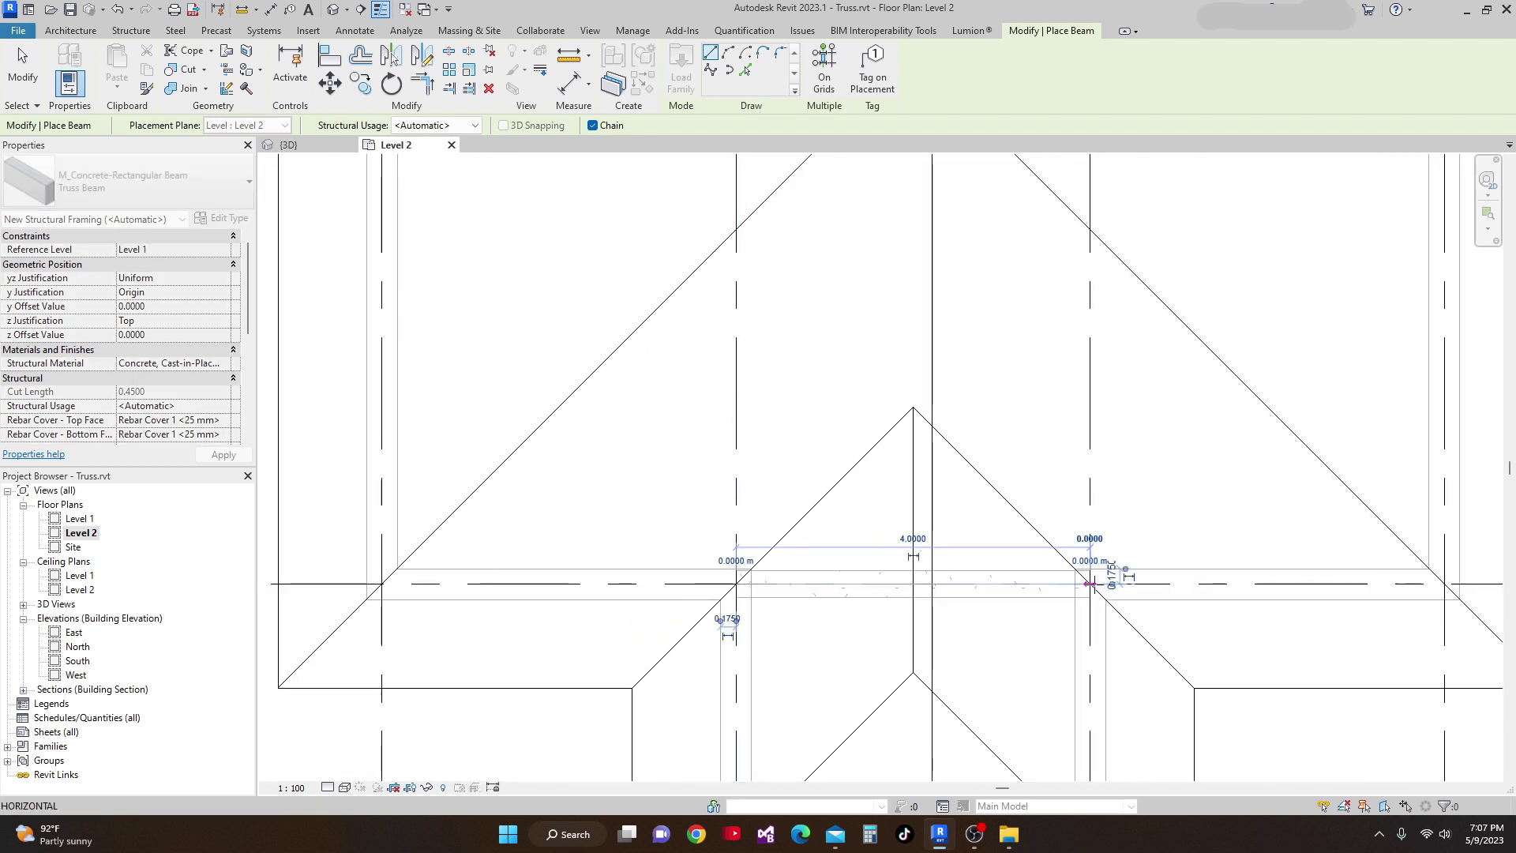
pyautogui.scroll(-5, 908, 594)
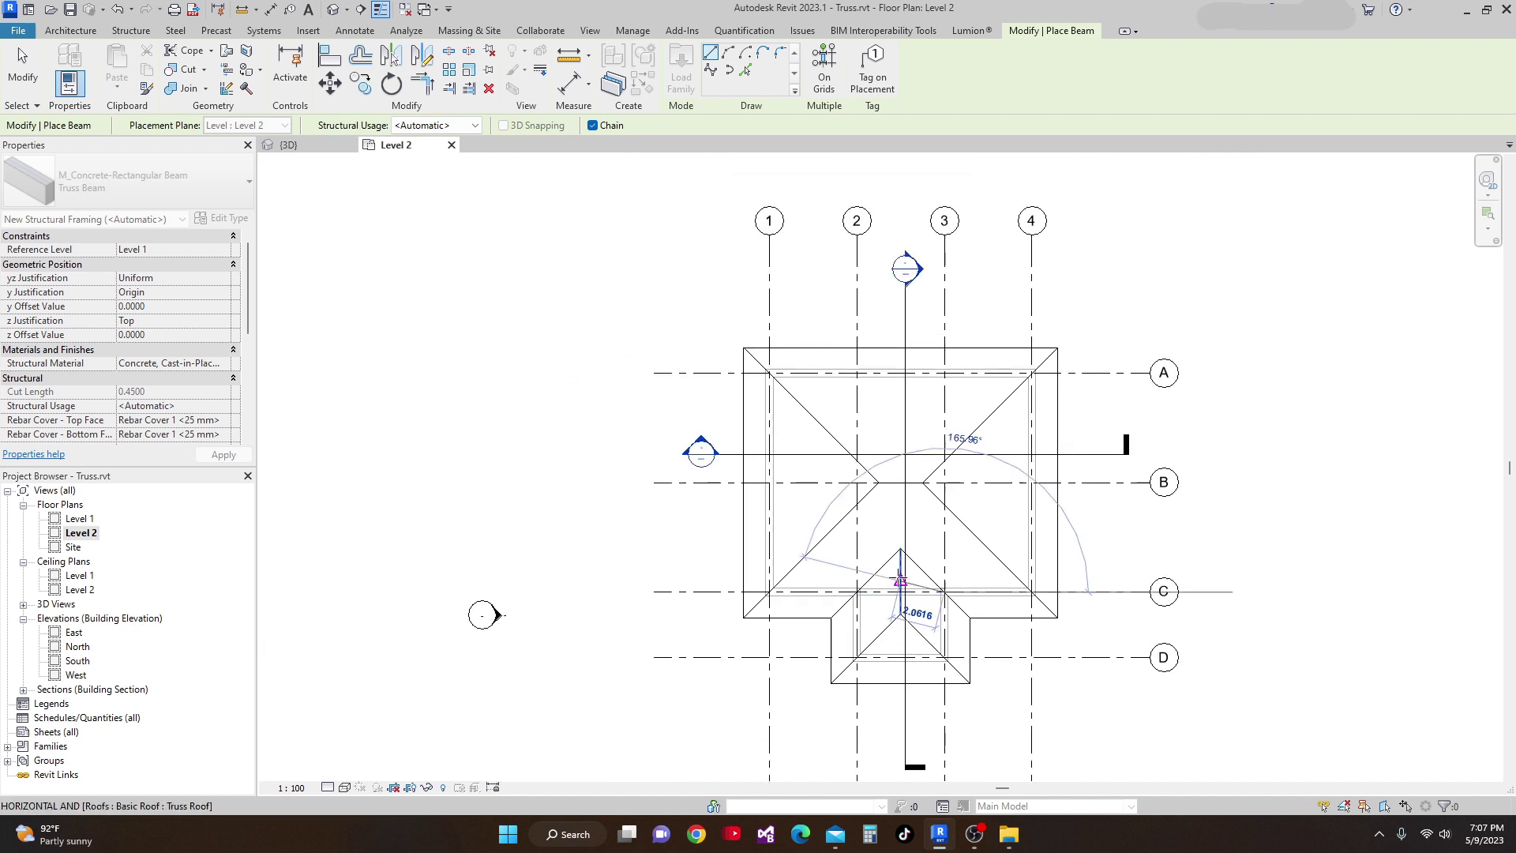
pyautogui.click(901, 588)
pyautogui.press('Escape')
# Place a Truss Beam from the main ridge's end nearest grid 2 straight to the beam on grid C.
pyautogui.scroll(3, 839, 563)
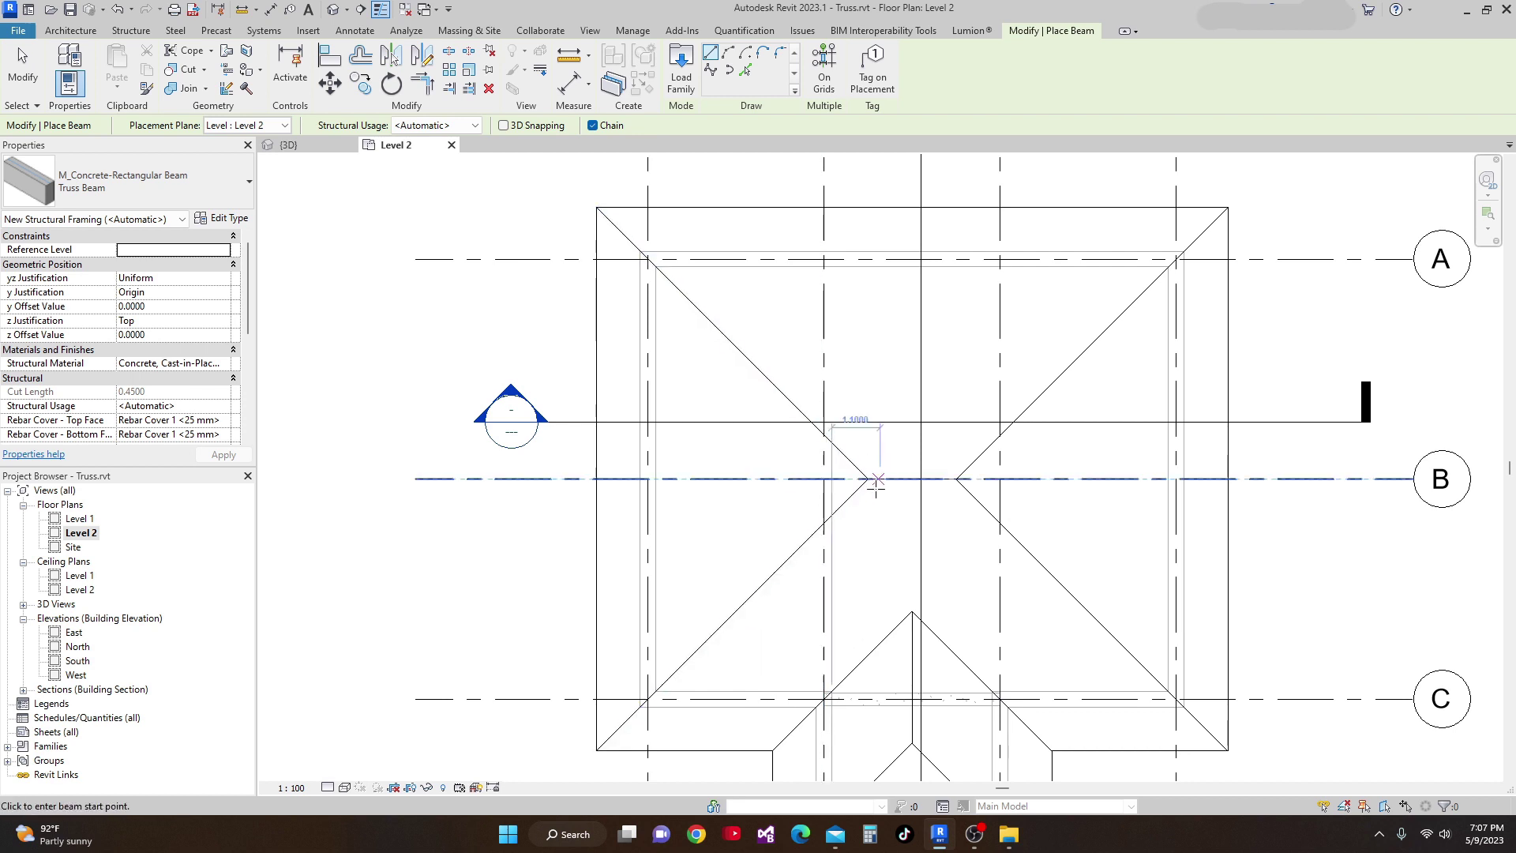
pyautogui.moveTo(879, 478); pyautogui.dragTo(877, 449, button='middle')
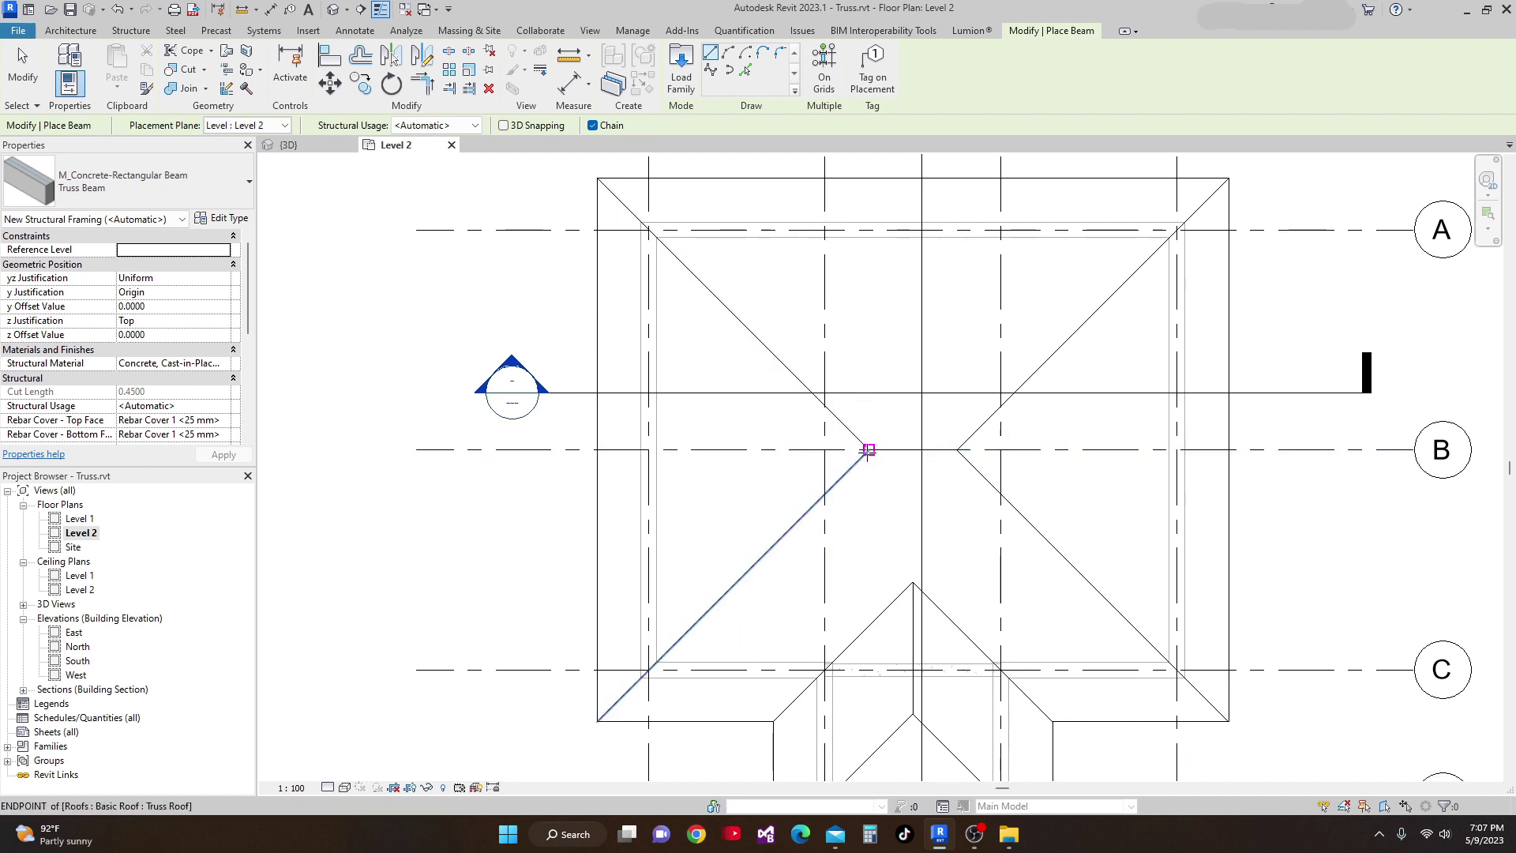
pyautogui.click(868, 450)
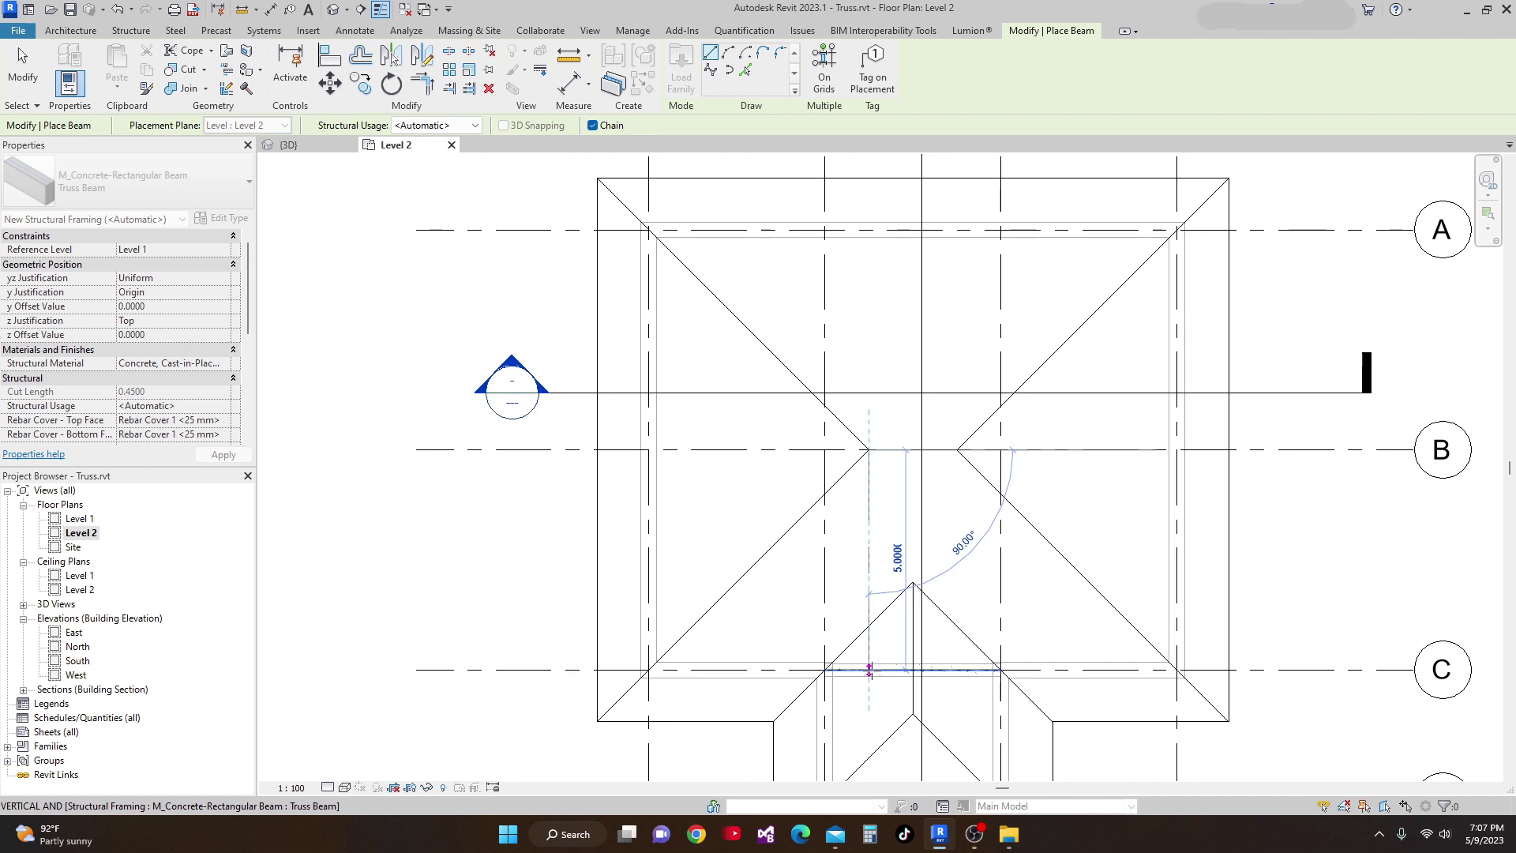
pyautogui.press('Escape')
pyautogui.press('Escape')
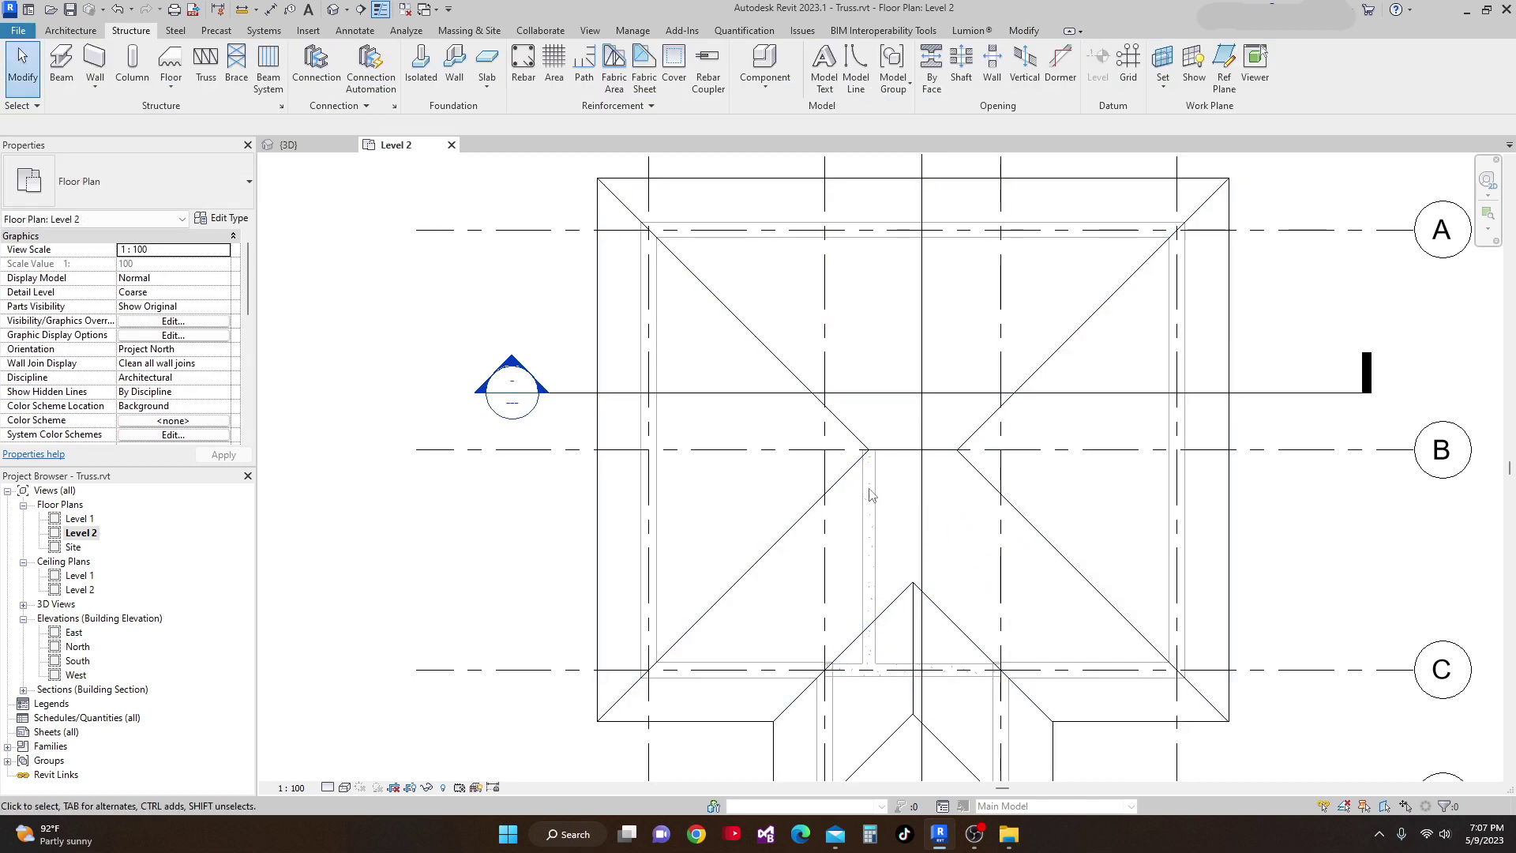
pyautogui.scroll(-2, 877, 494)
pyautogui.scroll(-1, 877, 493)
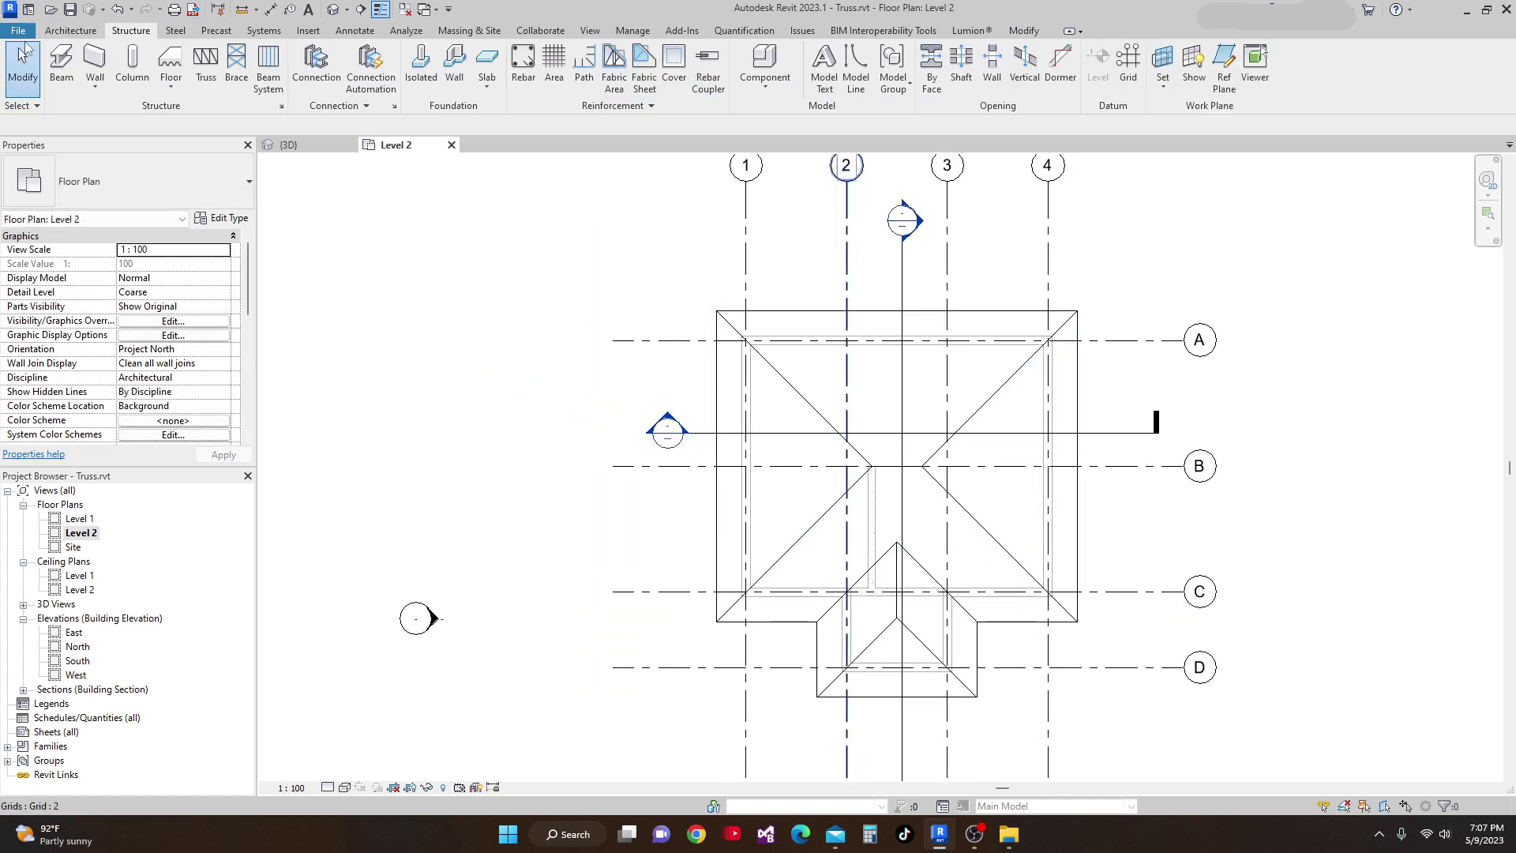
# Place a parallel Truss Beam from the main ridge's end nearest grid 3 straight to the beam on grid C.
pyautogui.click(61, 63)
pyautogui.click(922, 466)
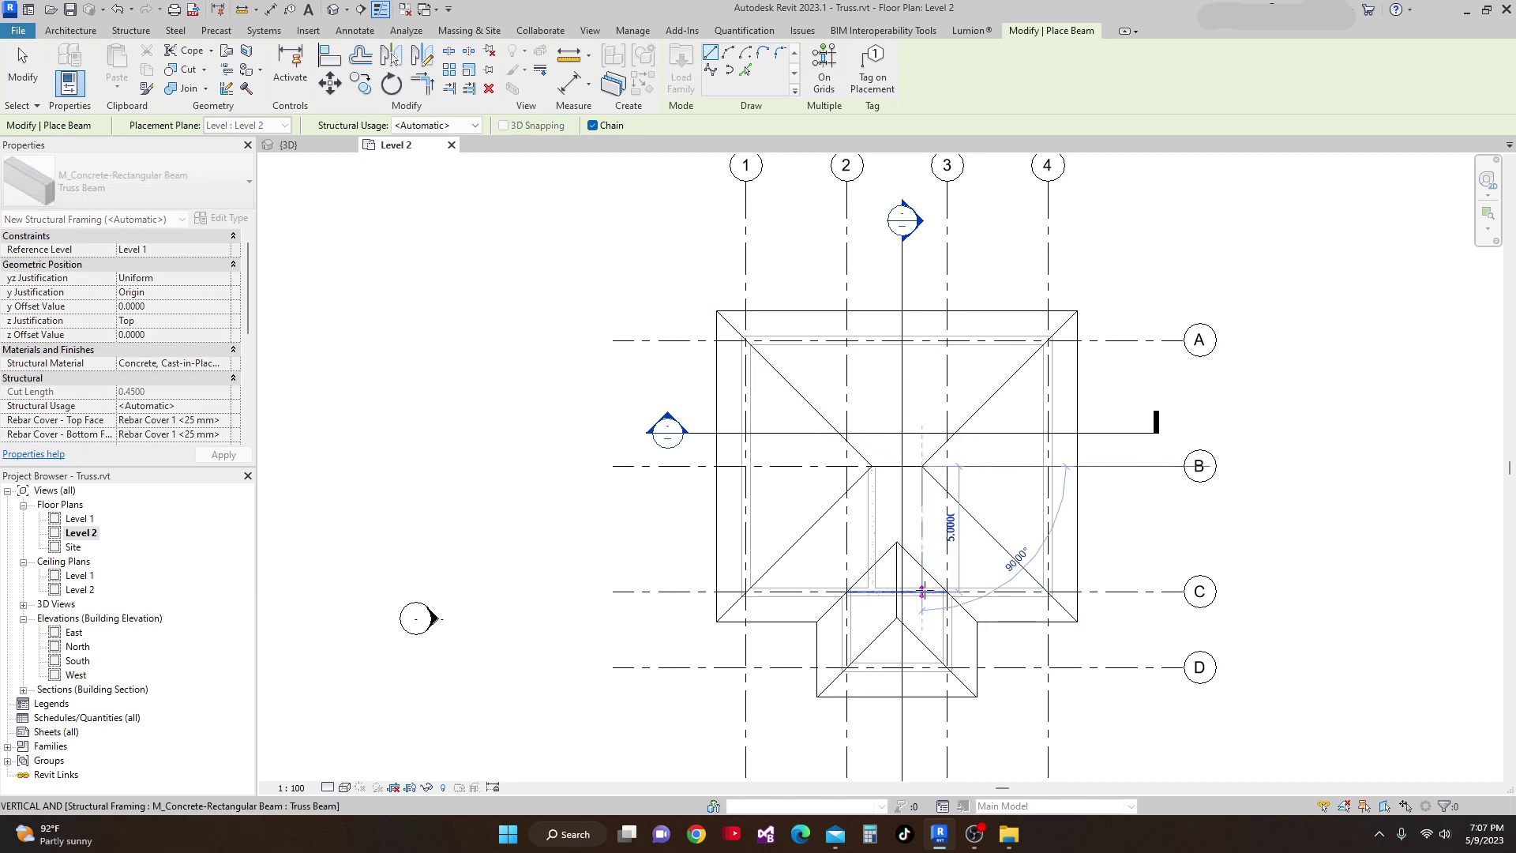
pyautogui.click(923, 591)
pyautogui.press('Escape')
pyautogui.press('Escape')
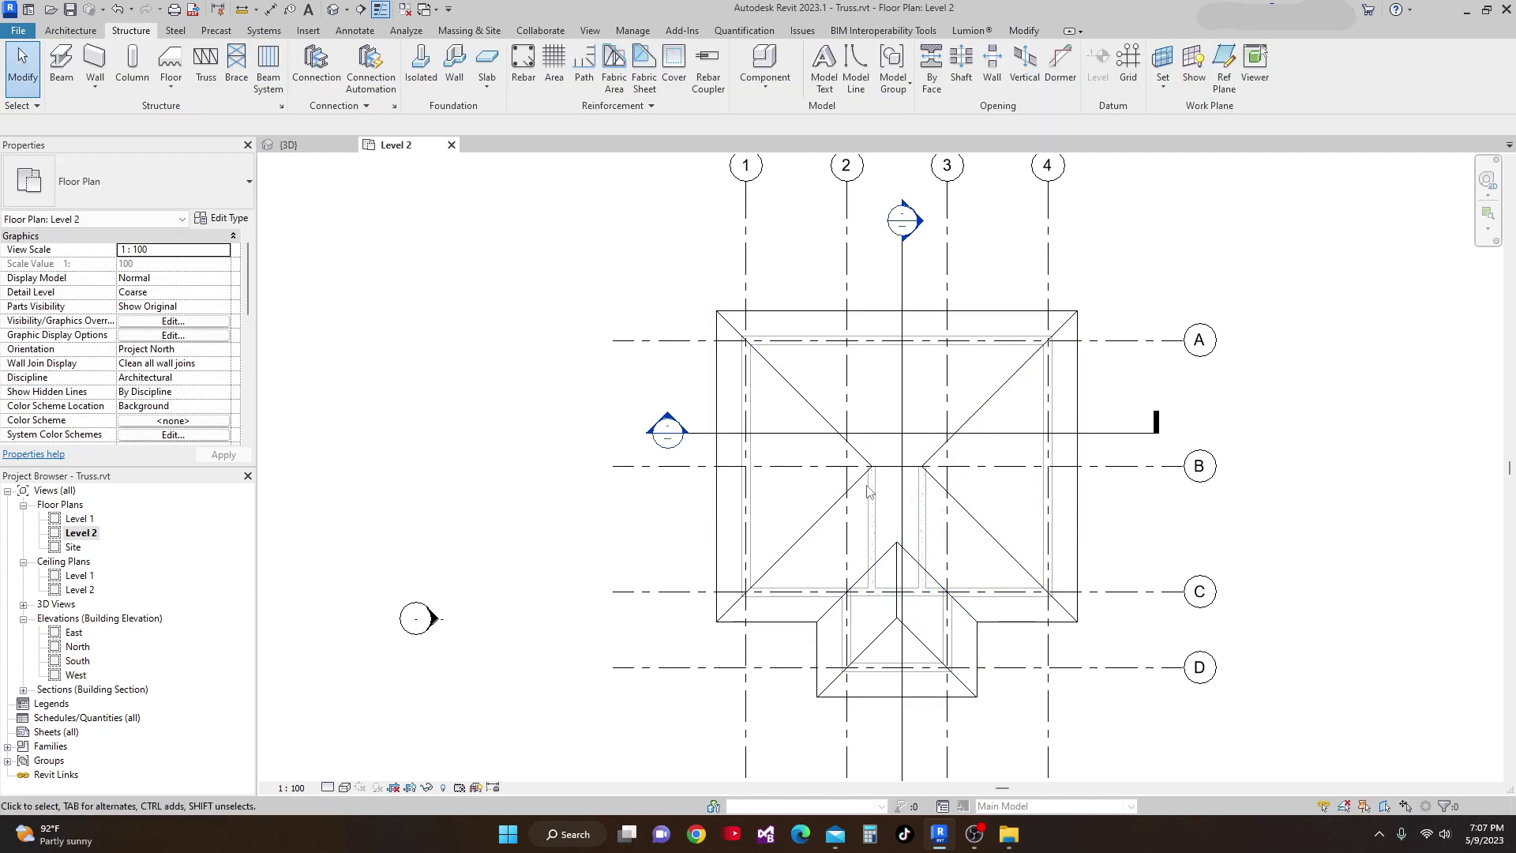
# Set the Level 2 view range's bottom offset and view depth offset to -0.60 and apply it.
pyautogui.moveTo(873, 474); pyautogui.dragTo(873, 526, button='middle')
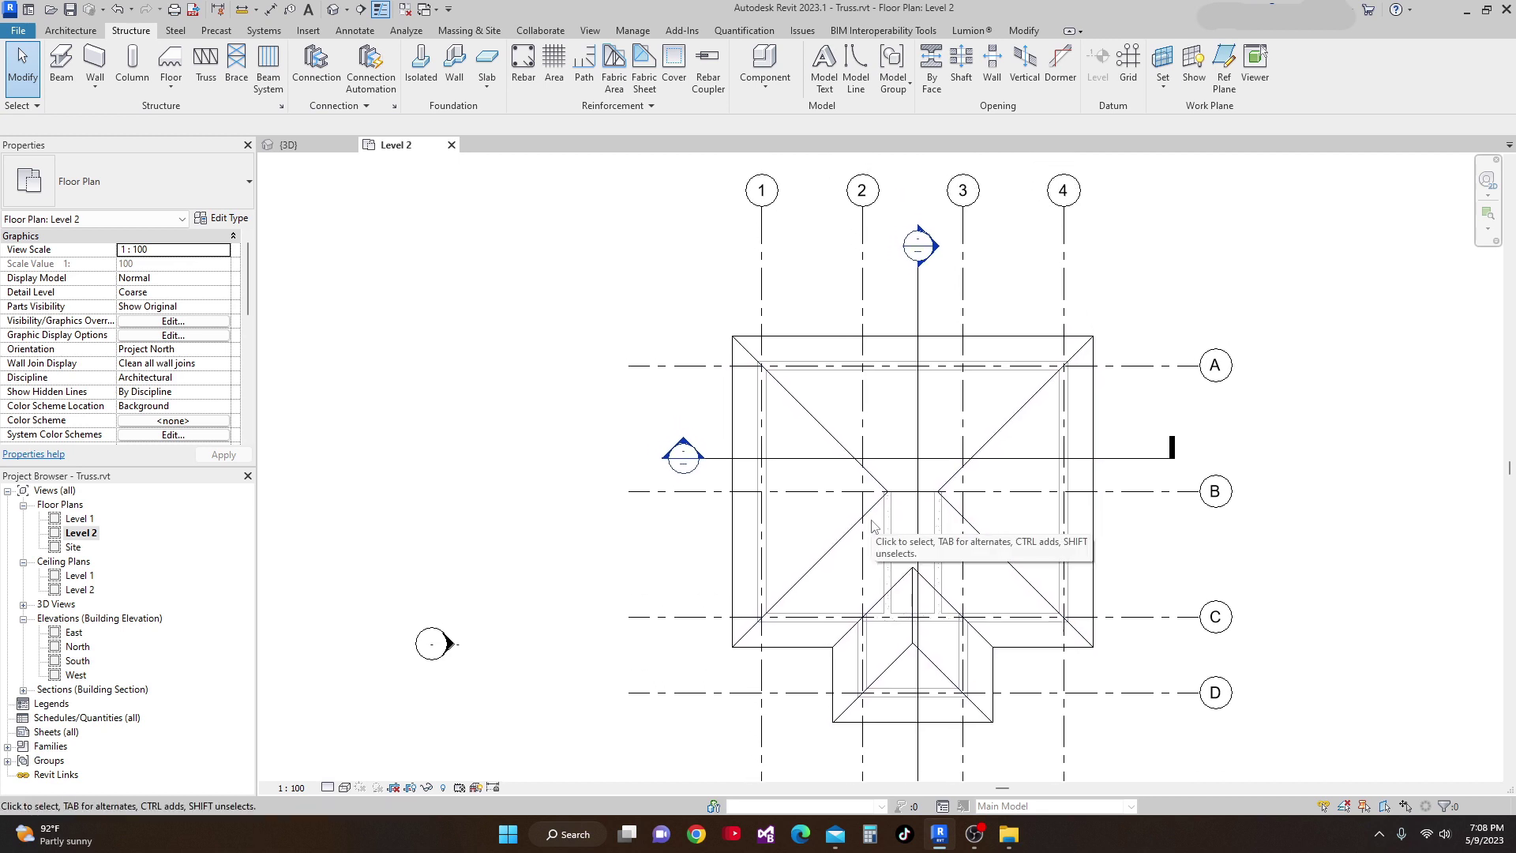
pyautogui.press('v')
pyautogui.press('r')
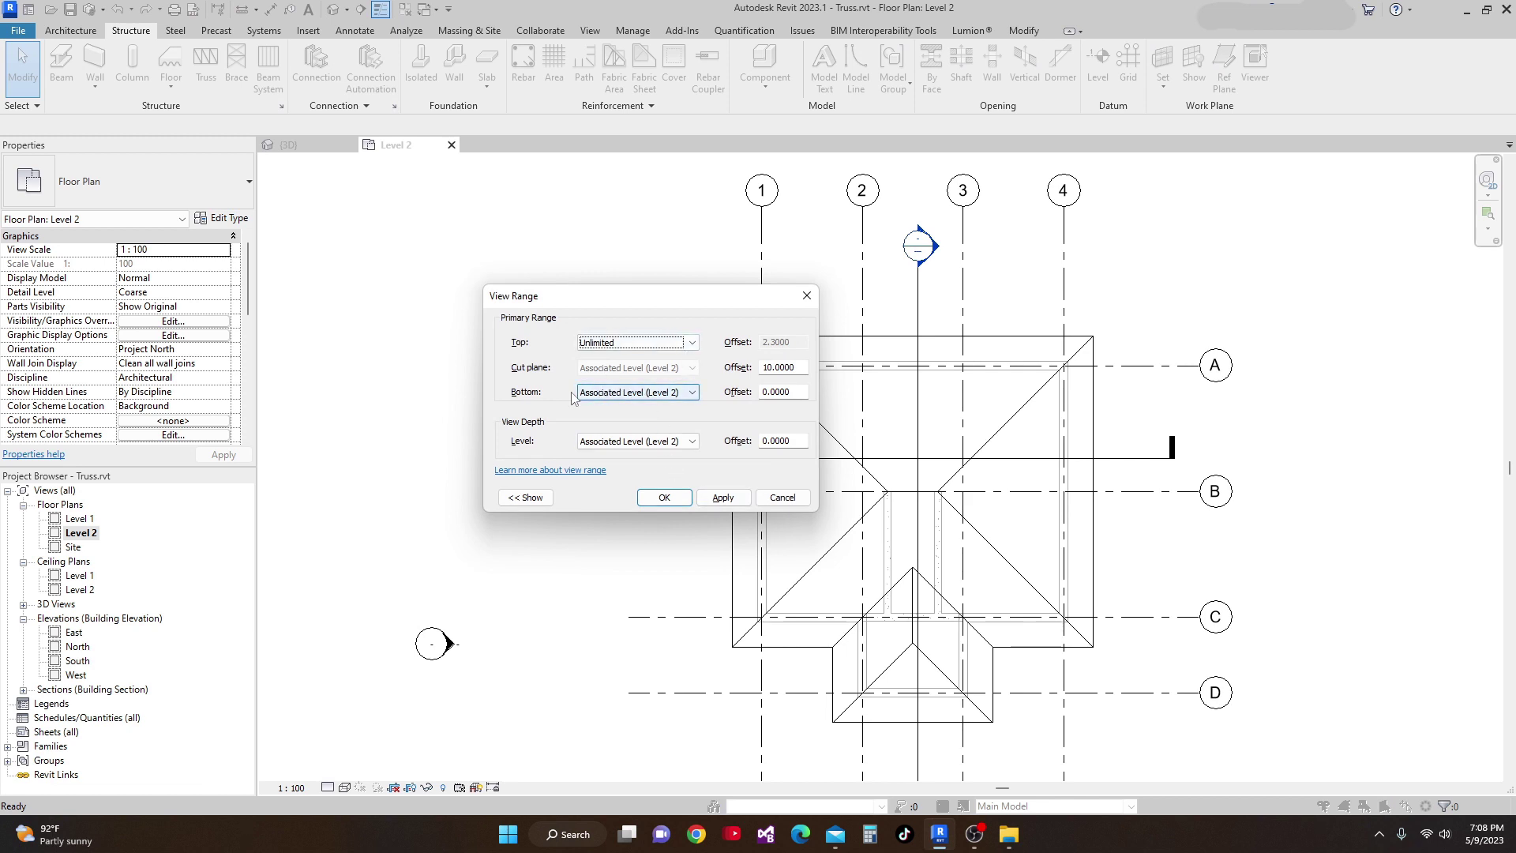
pyautogui.click(797, 396)
pyautogui.moveTo(797, 398); pyautogui.dragTo(745, 400)
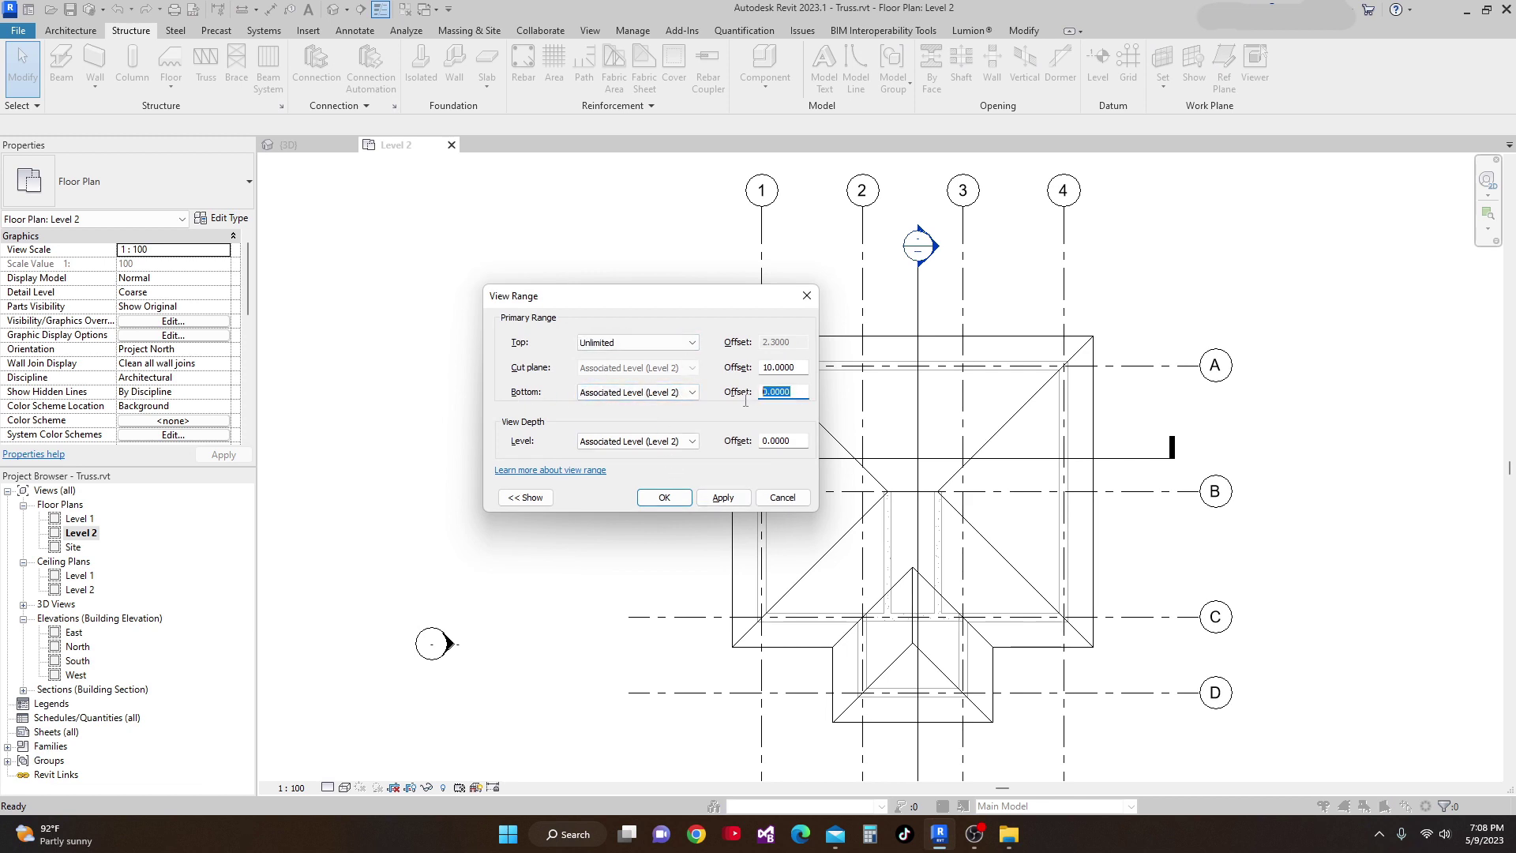
pyautogui.write('-.60')
pyautogui.moveTo(803, 440); pyautogui.dragTo(718, 440)
pyautogui.write('.60')
pyautogui.click(723, 498)
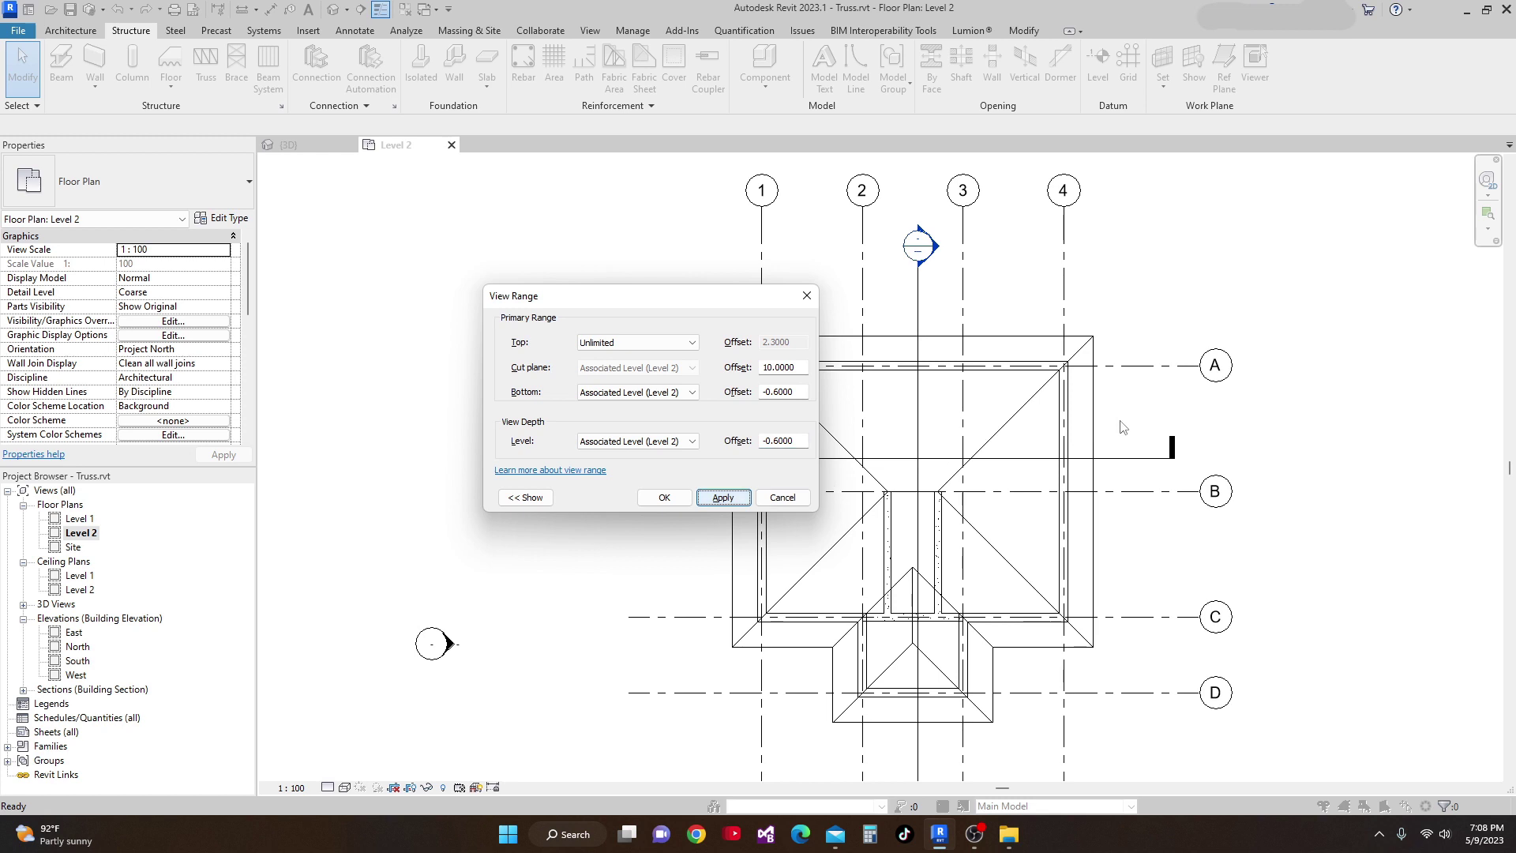
pyautogui.click(665, 498)
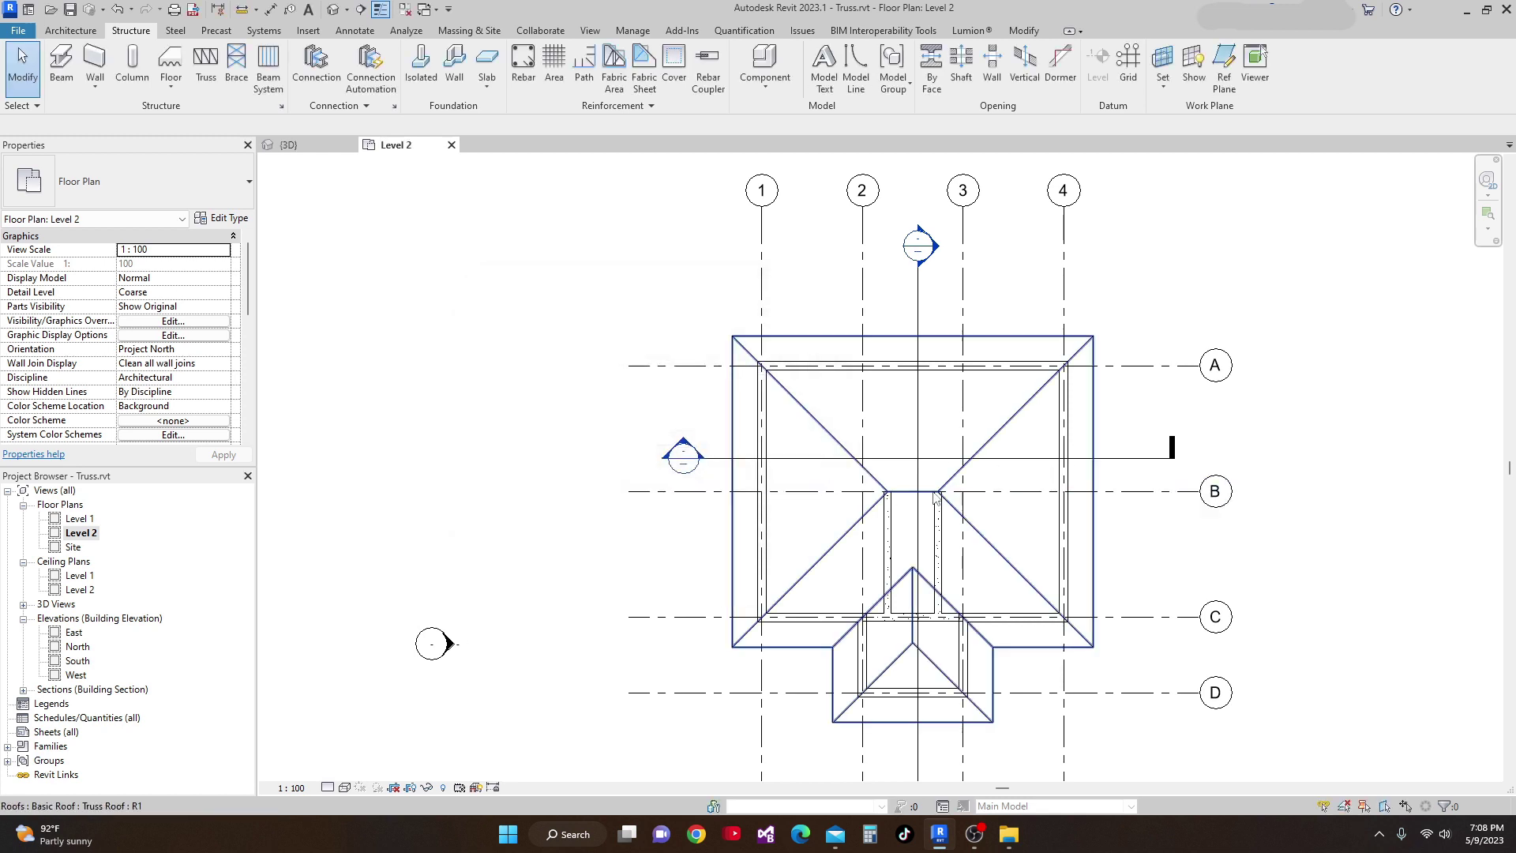
# Extend the upper end of the Truss Beam nearest grid 2 from the ridge to the wall on grid A.
pyautogui.click(895, 527)
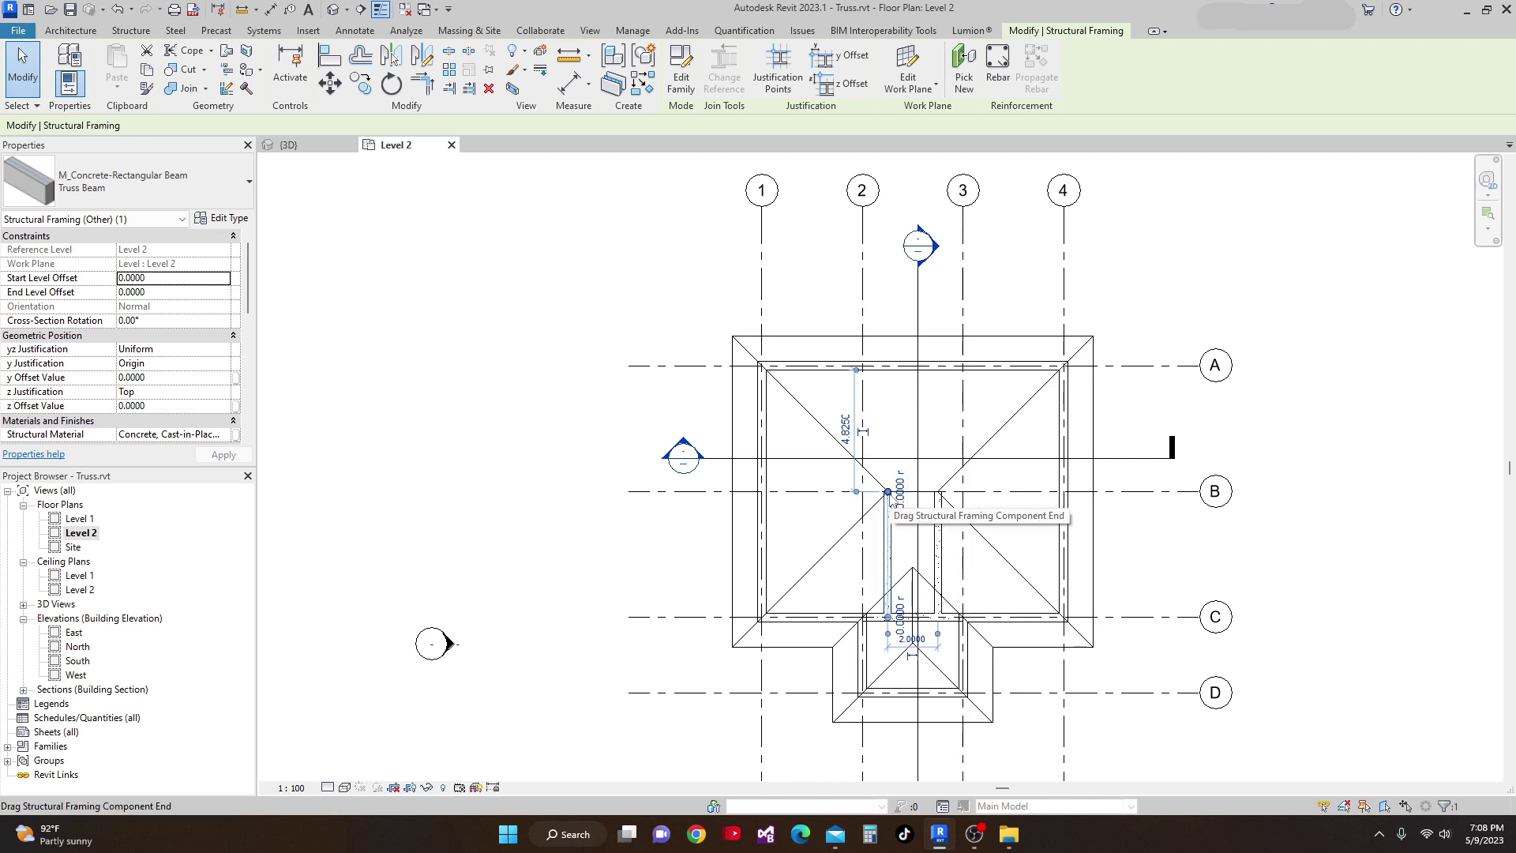
pyautogui.moveTo(888, 492); pyautogui.dragTo(888, 366)
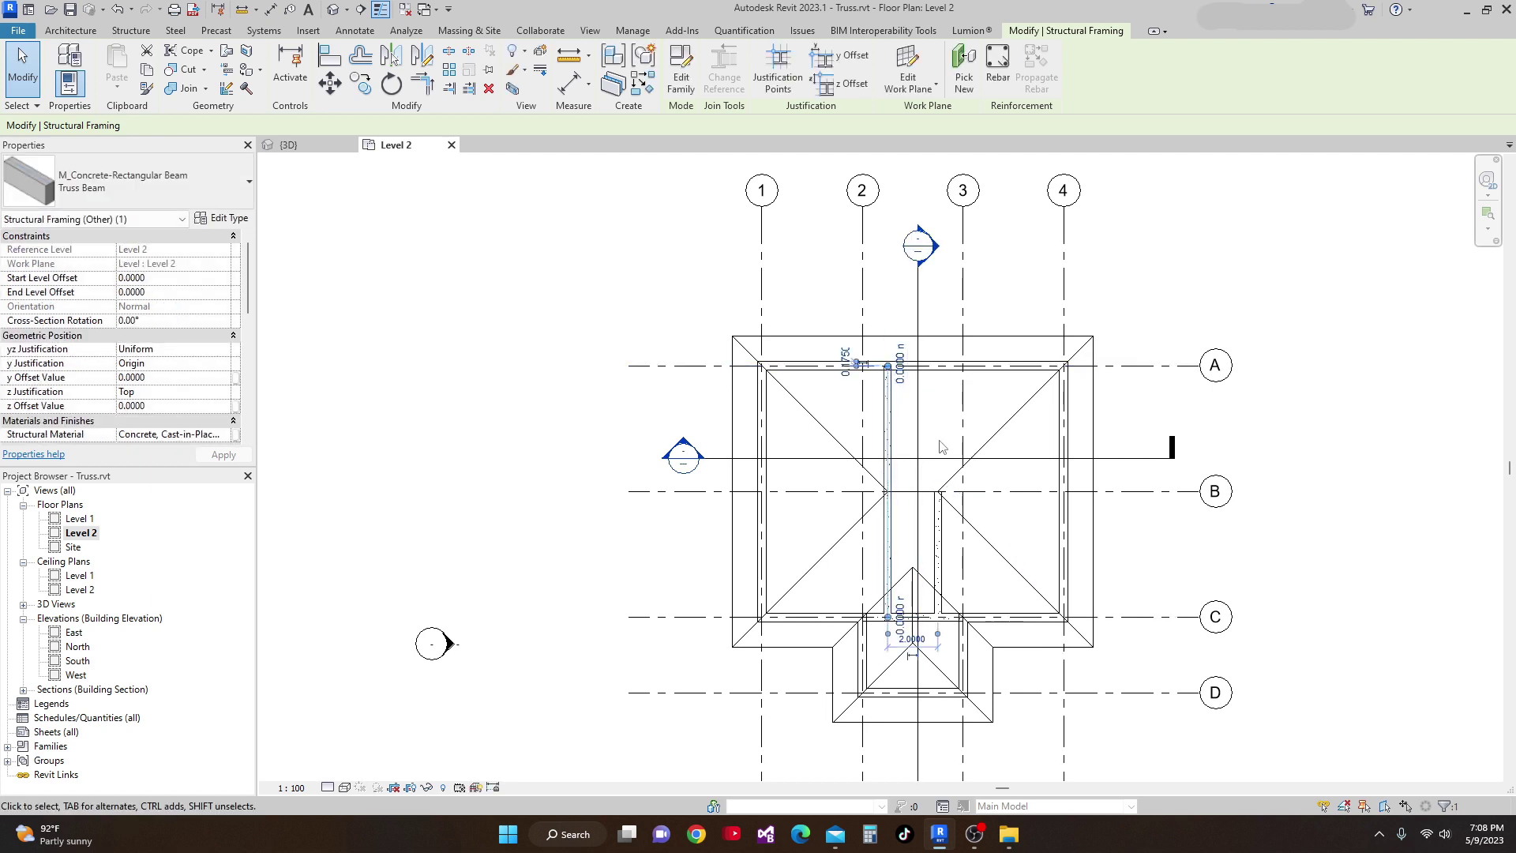
# Extend the upper end of the Truss Beam nearest grid 3 from the ridge to the wall on grid A.
pyautogui.scroll(2, 944, 528)
pyautogui.click(940, 557)
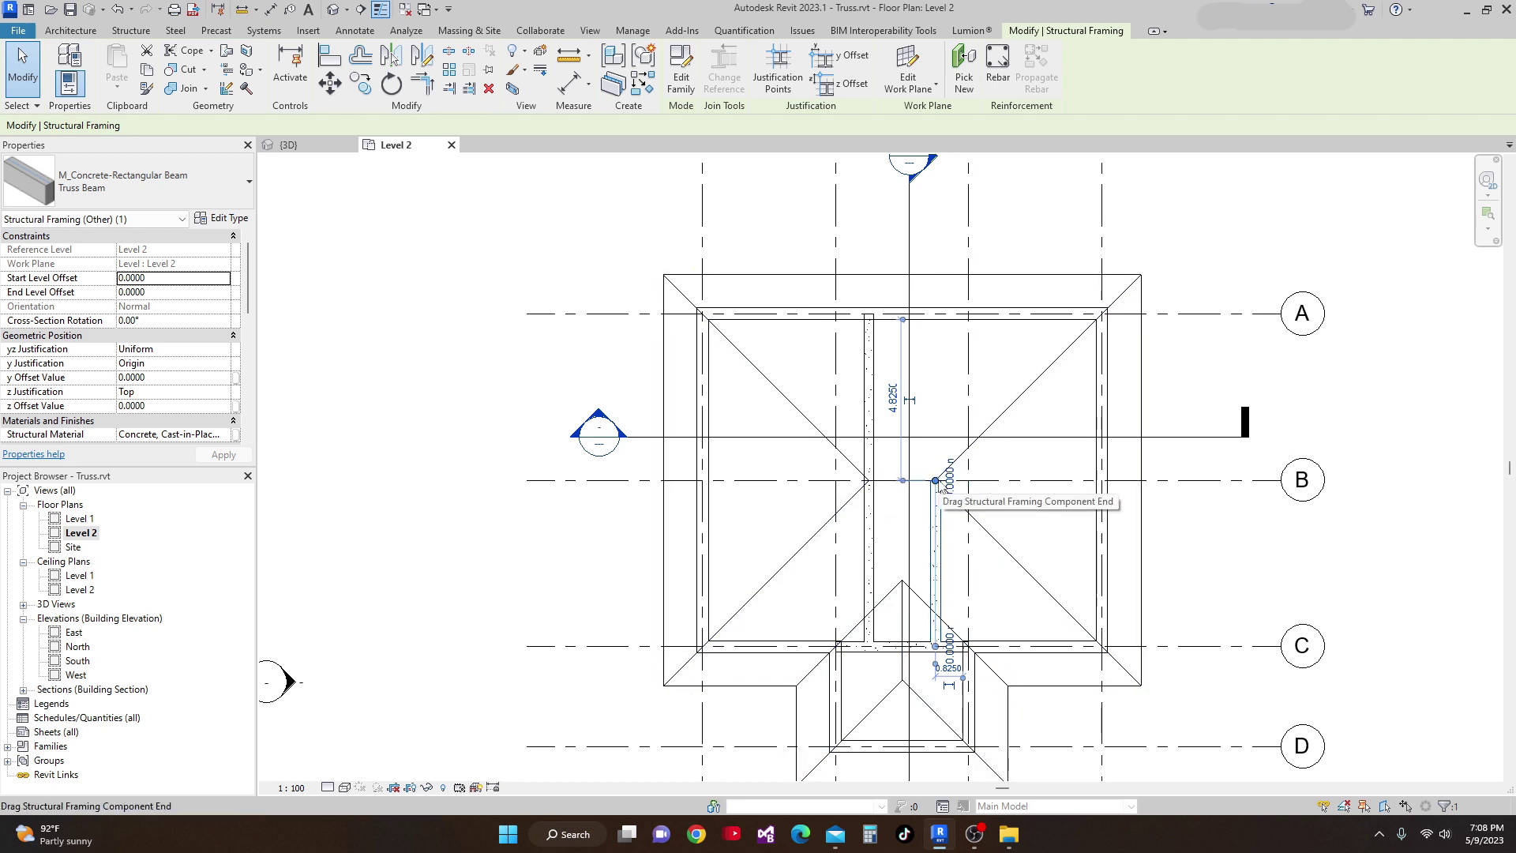
pyautogui.moveTo(938, 483); pyautogui.dragTo(937, 315)
pyautogui.scroll(-2, 980, 405)
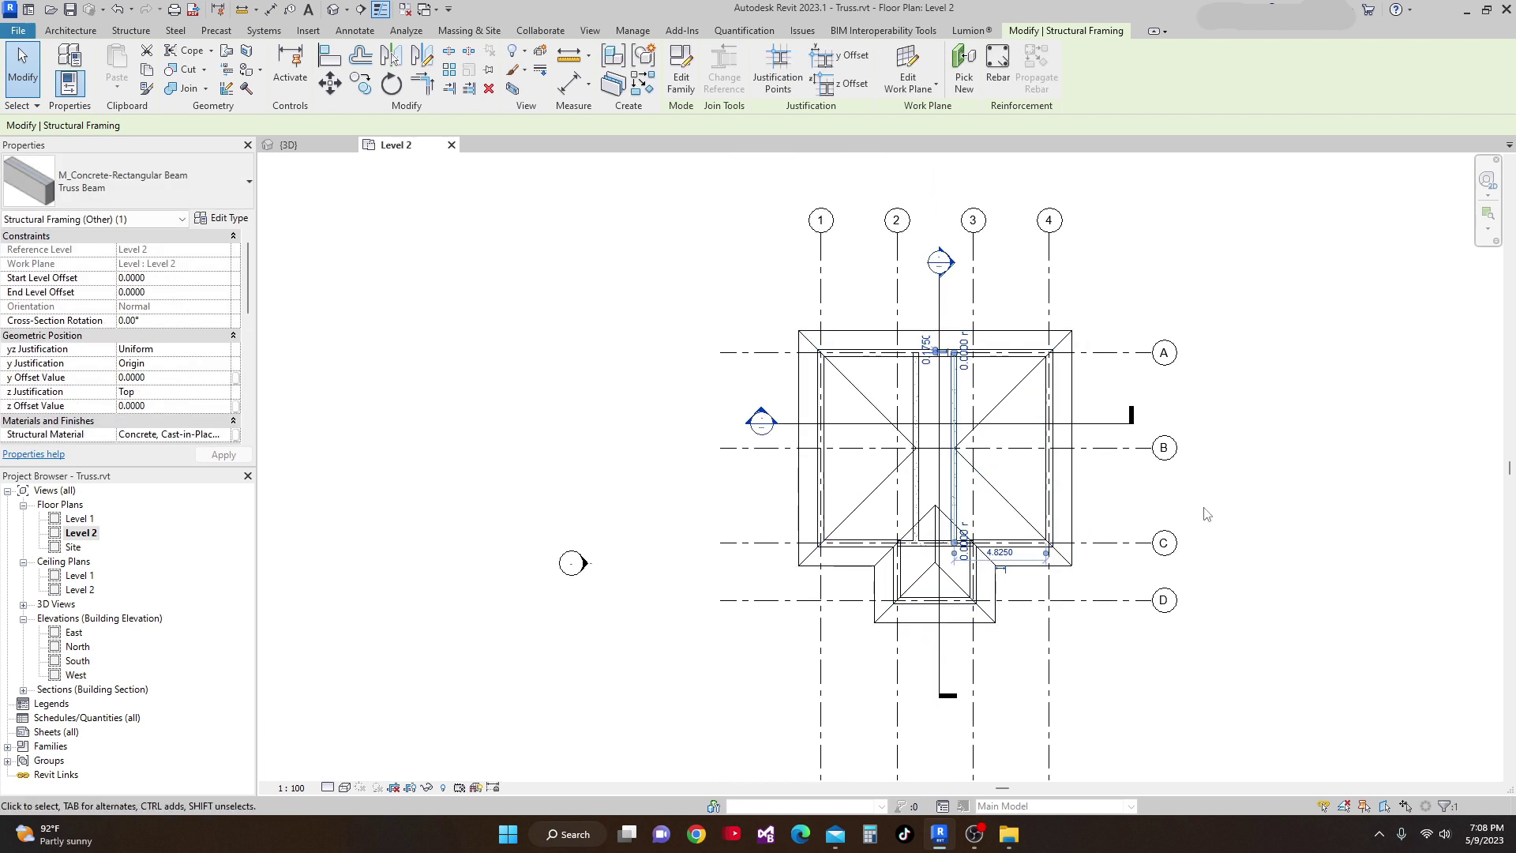
pyautogui.click(1240, 515)
# Start loading a family and preview M_Dimension Lumber in the metric Structural Framing Wood folder.
pyautogui.scroll(2, 1233, 561)
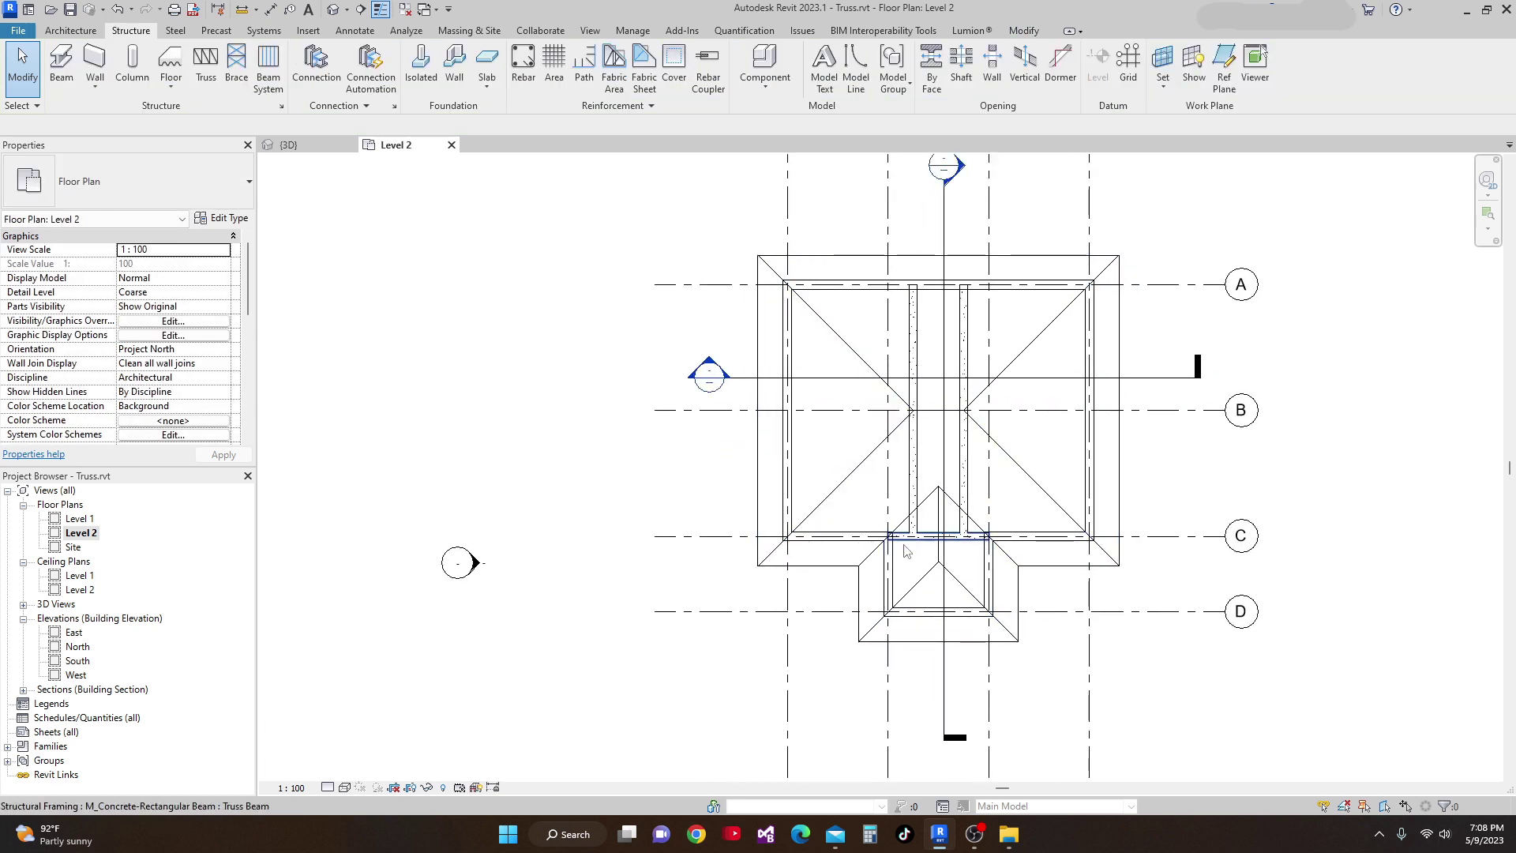
pyautogui.moveTo(901, 566); pyautogui.dragTo(970, 584, button='middle')
pyautogui.scroll(-2, 968, 560)
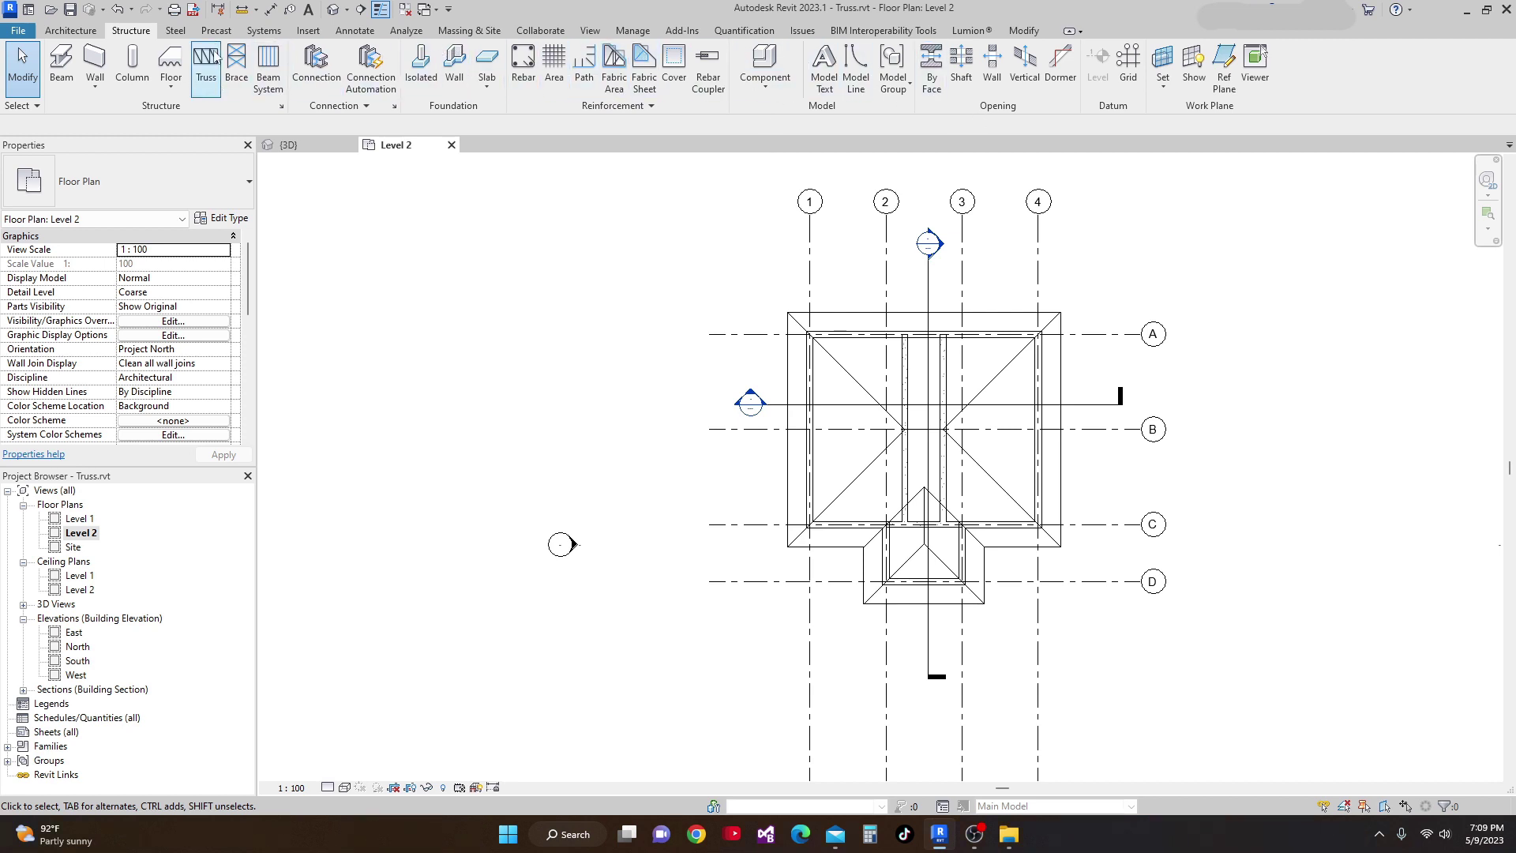
pyautogui.click(308, 31)
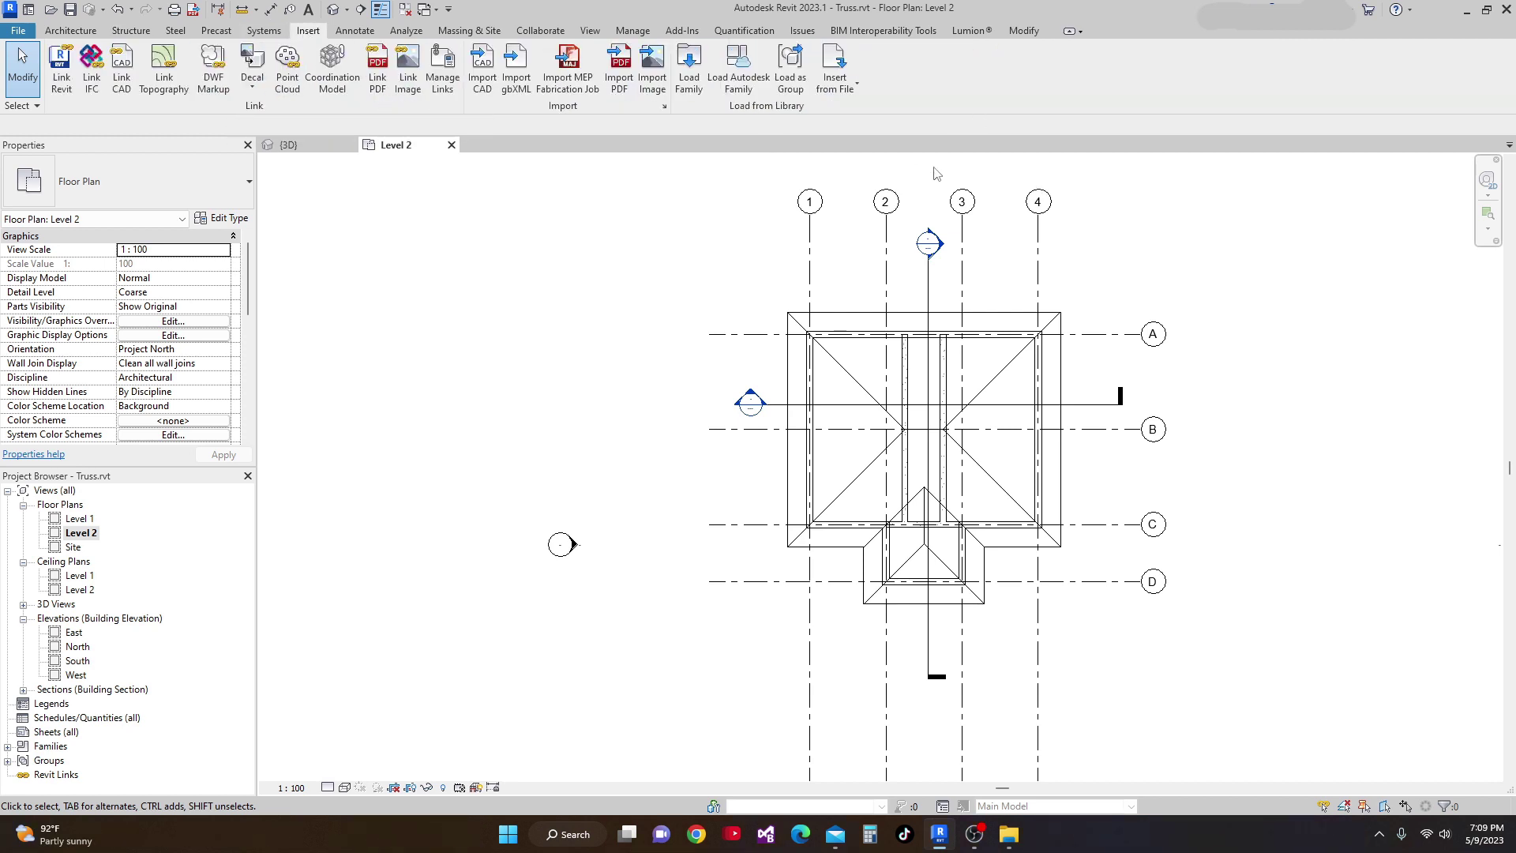
pyautogui.click(680, 85)
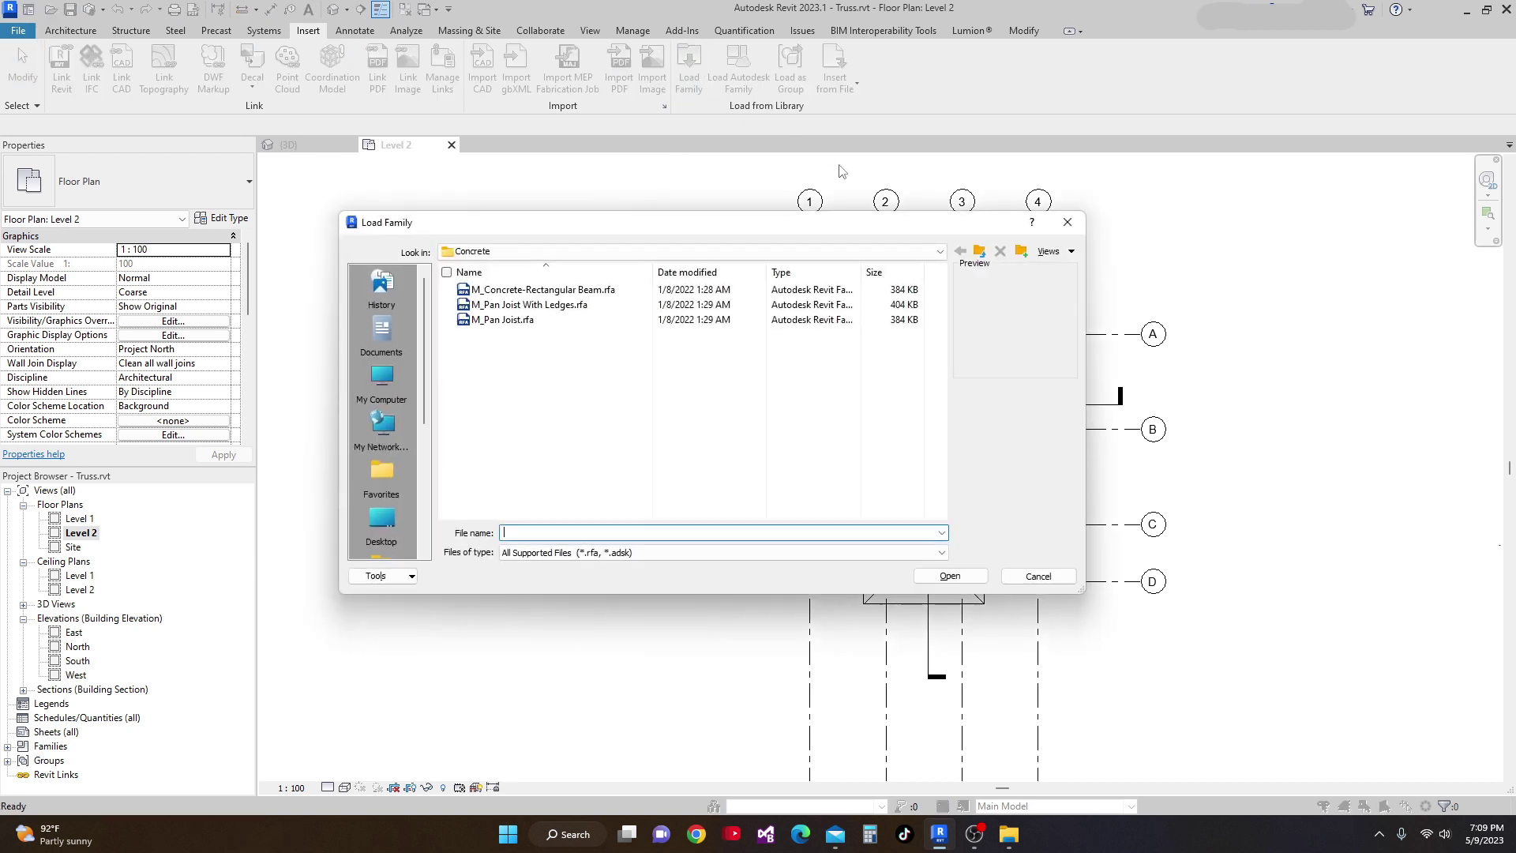
pyautogui.moveTo(749, 236); pyautogui.dragTo(802, 251)
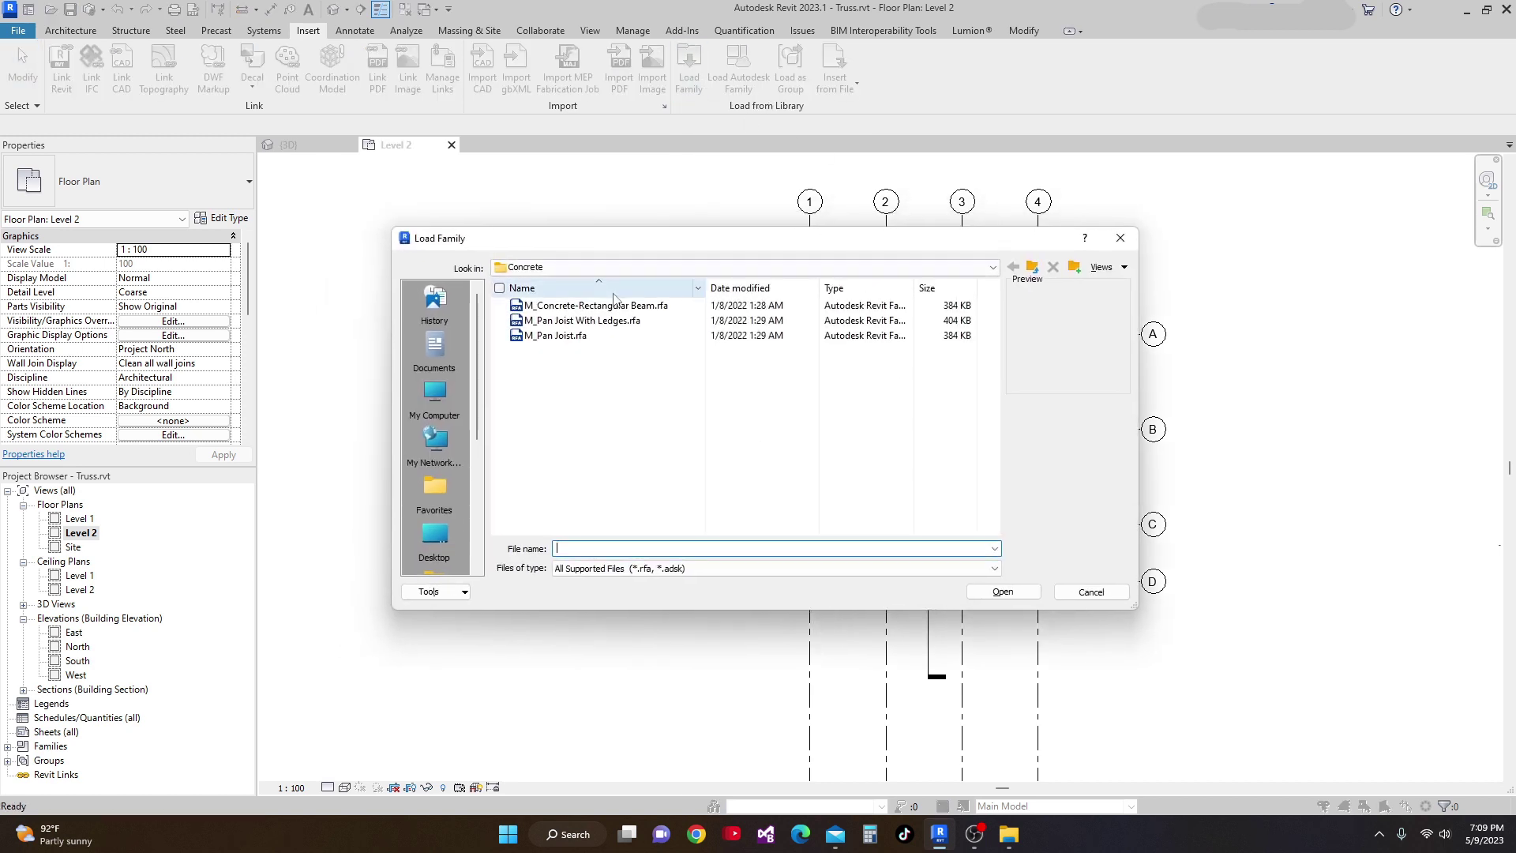
pyautogui.click(1034, 271)
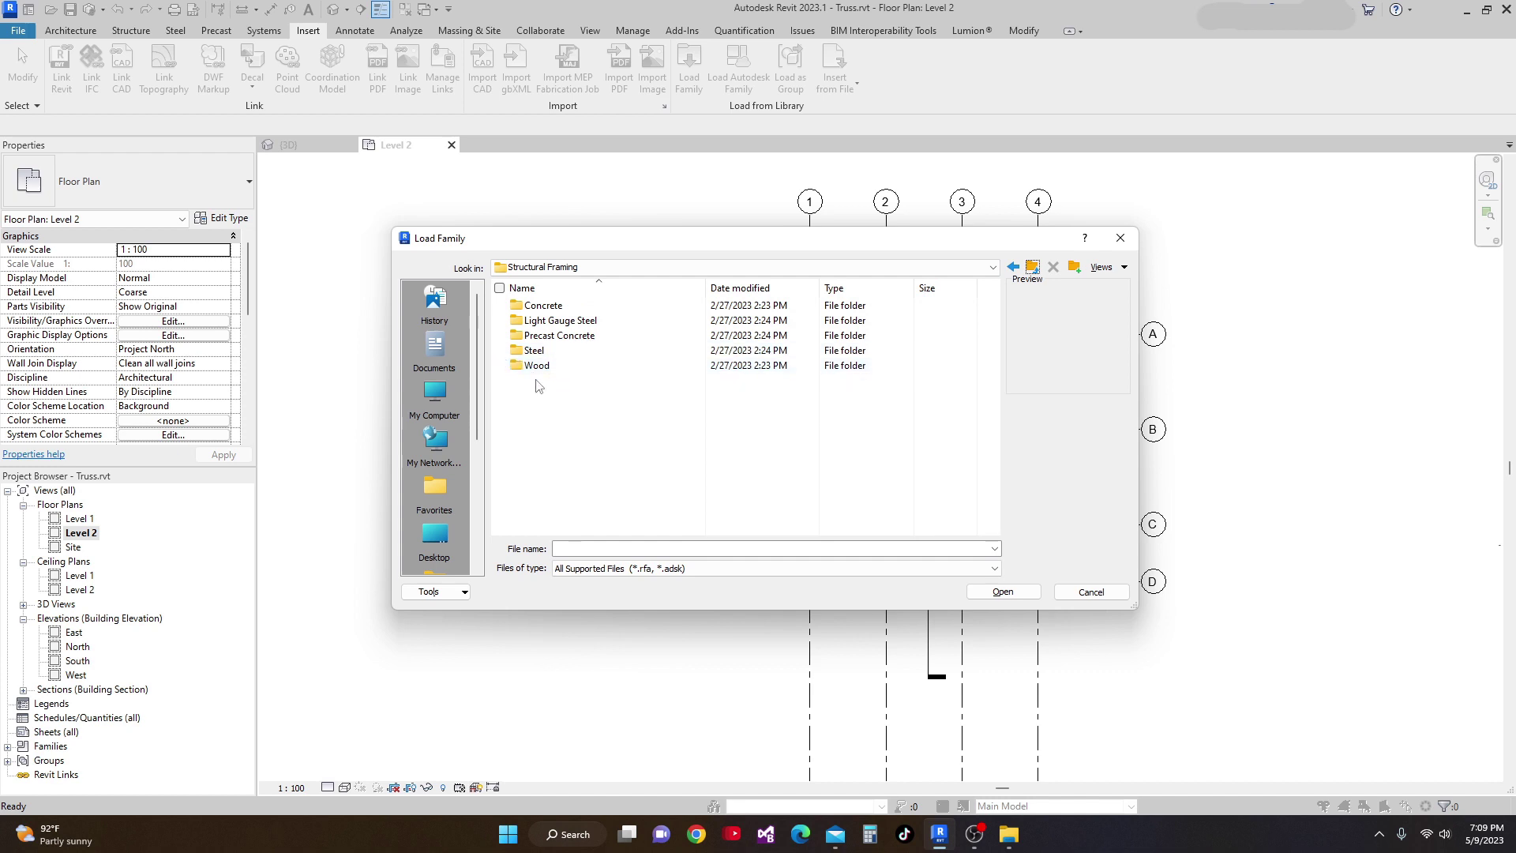
pyautogui.doubleClick(536, 366)
pyautogui.click(600, 306)
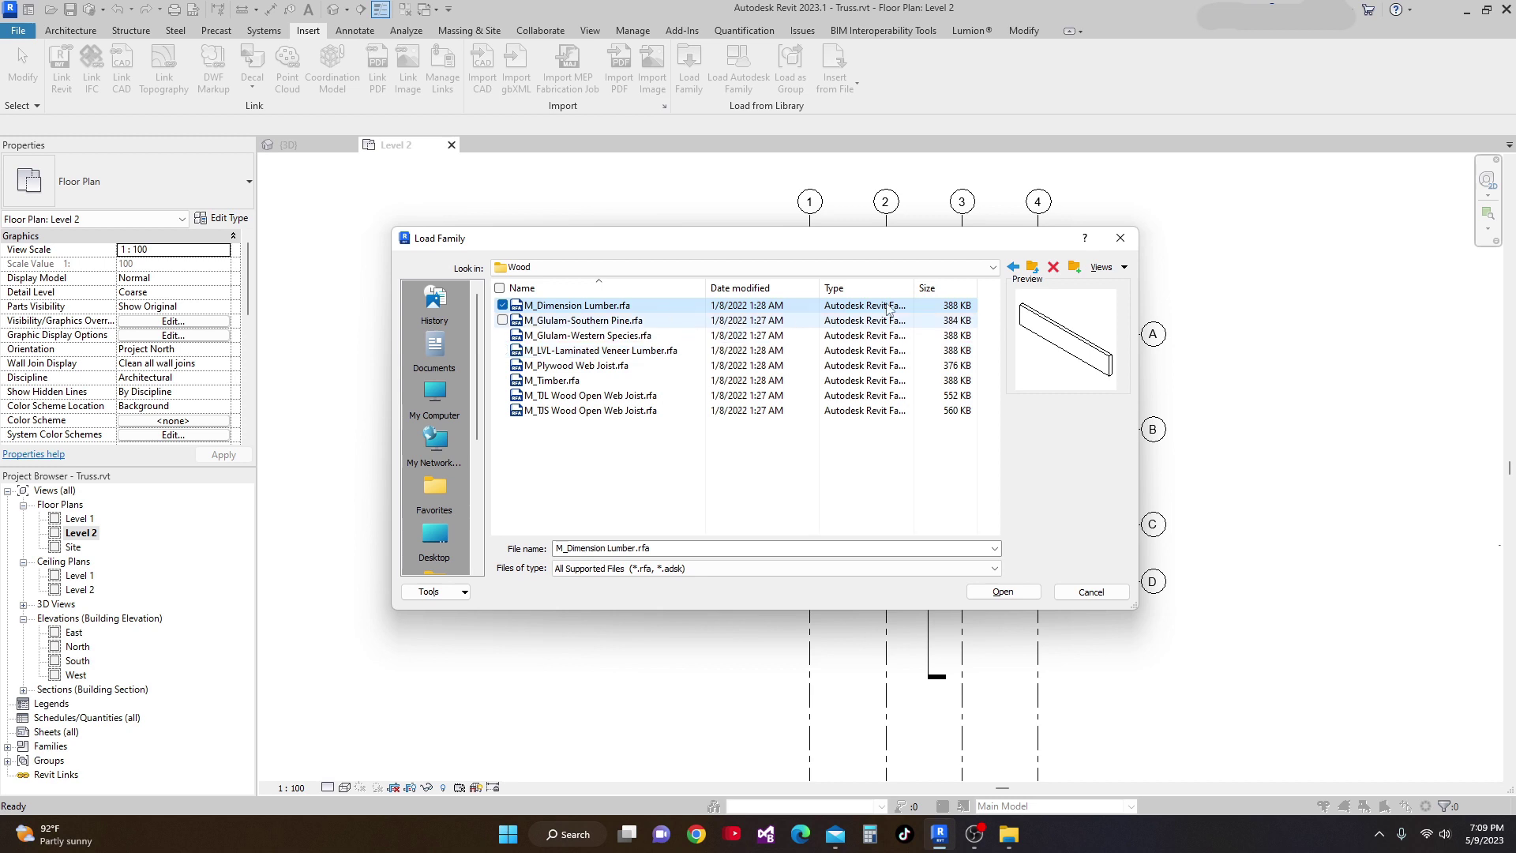
pyautogui.moveTo(863, 244); pyautogui.dragTo(863, 282)
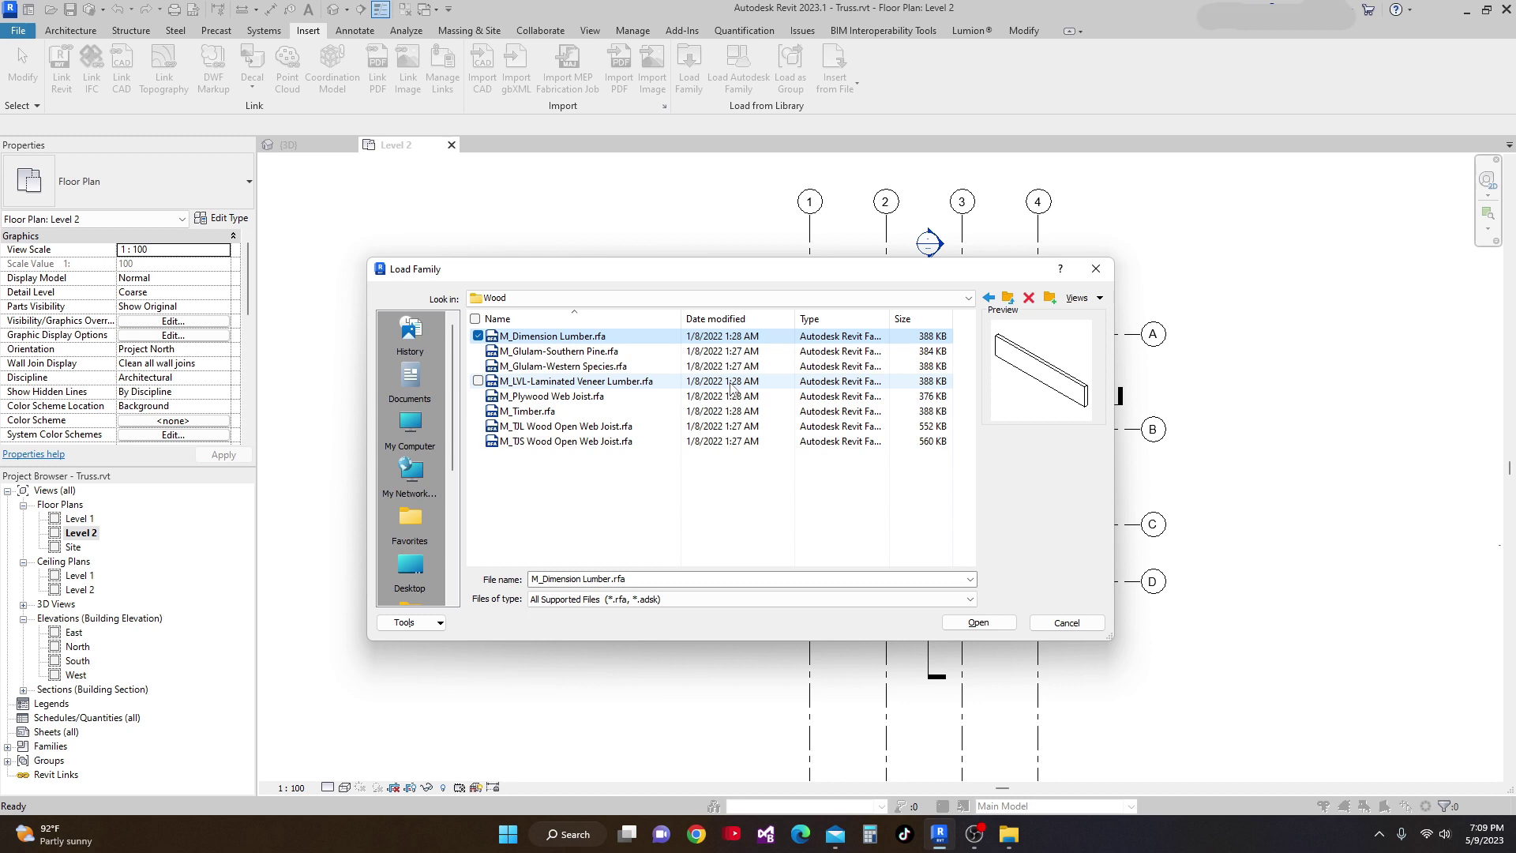
pyautogui.moveTo(873, 271); pyautogui.dragTo(760, 263)
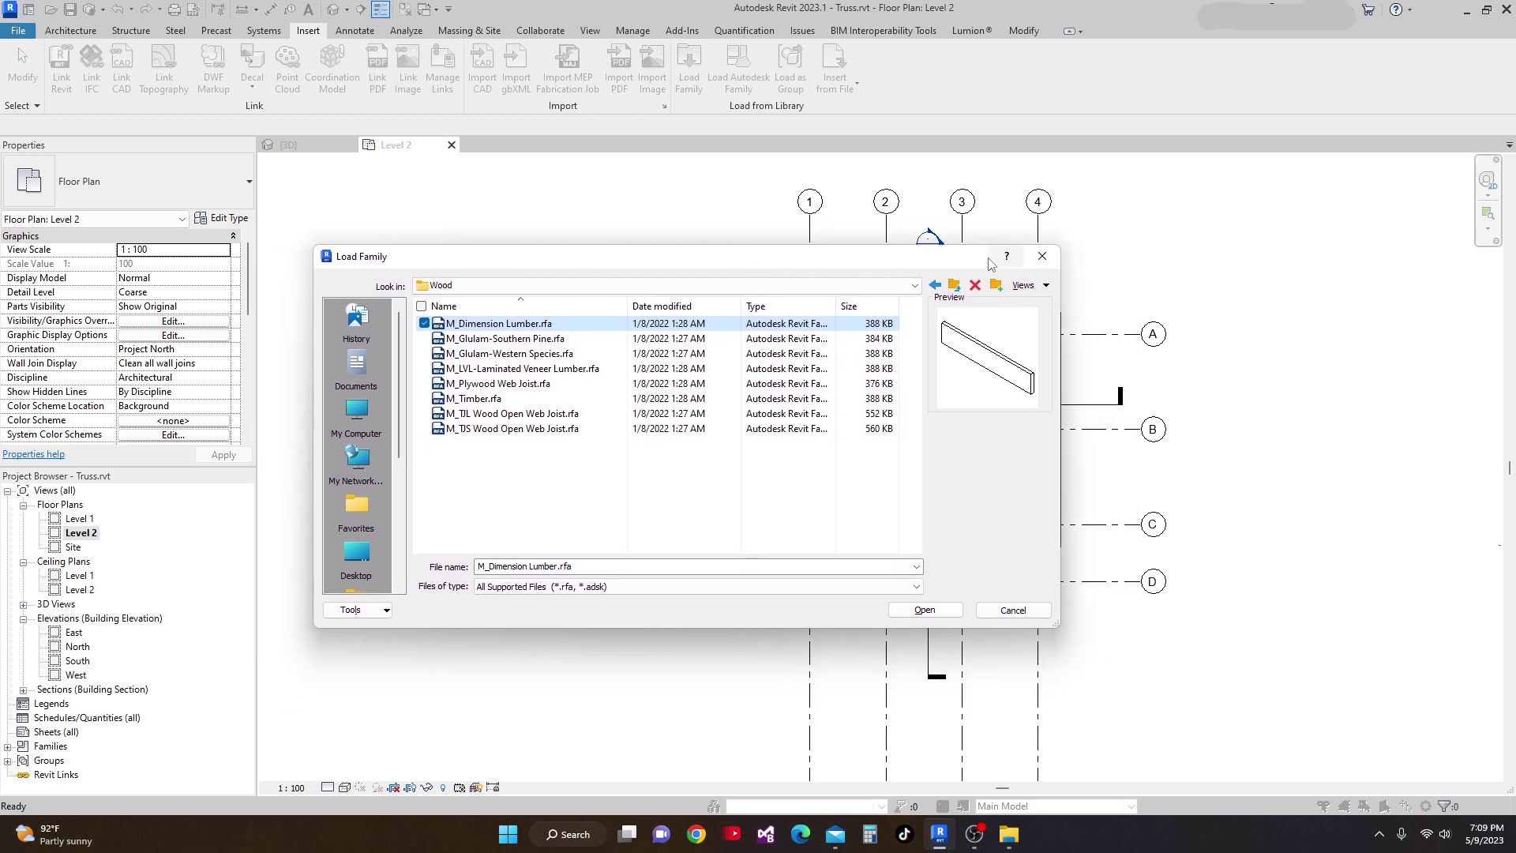
# Browse the family library to the Wood folder under Structural Framing in English-Imperial.
pyautogui.click(954, 285)
pyautogui.click(955, 285)
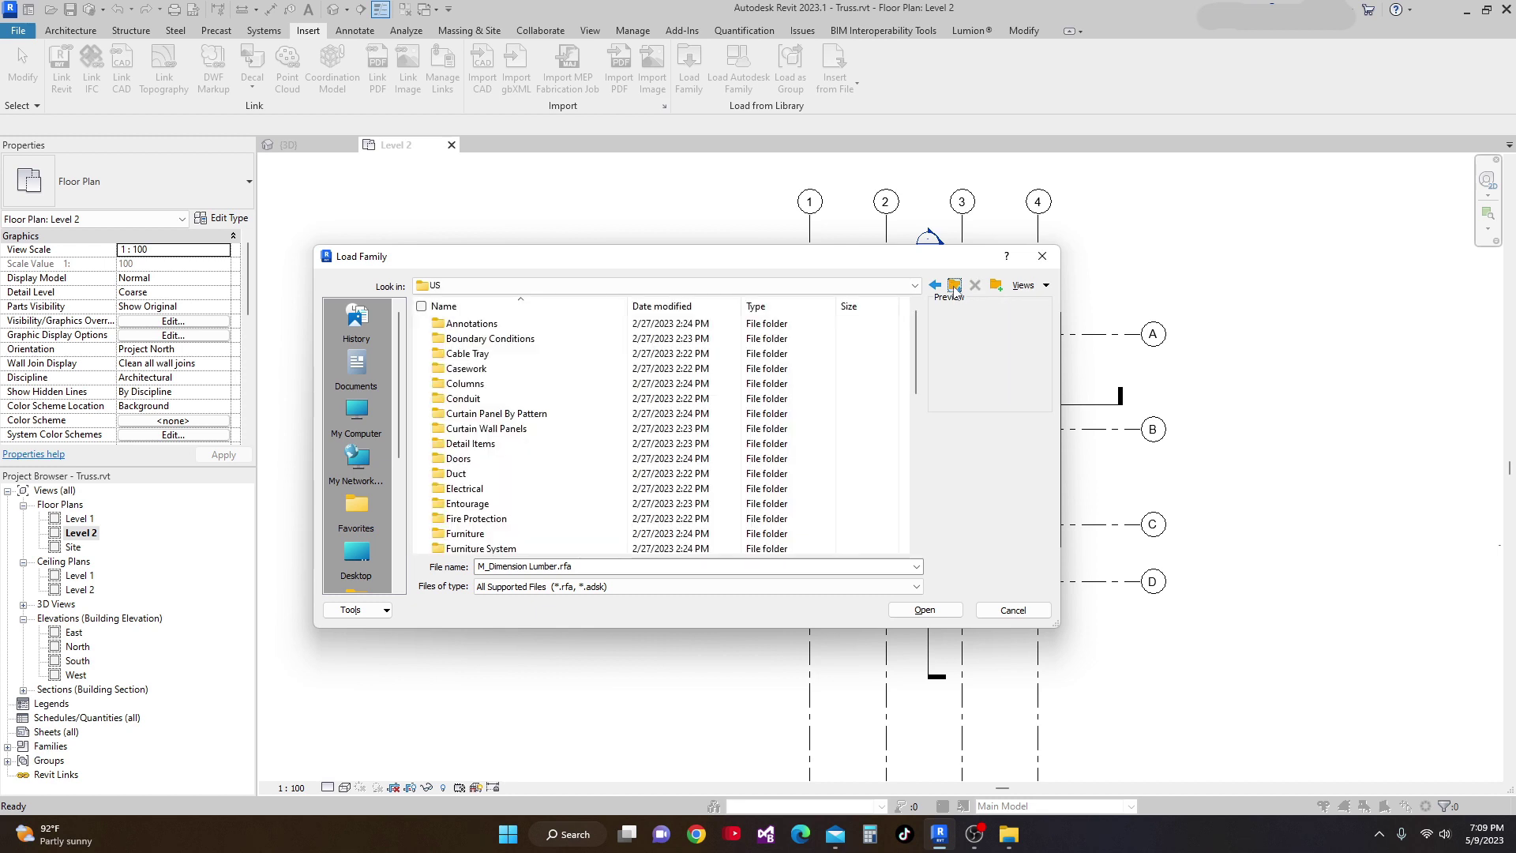
pyautogui.click(954, 285)
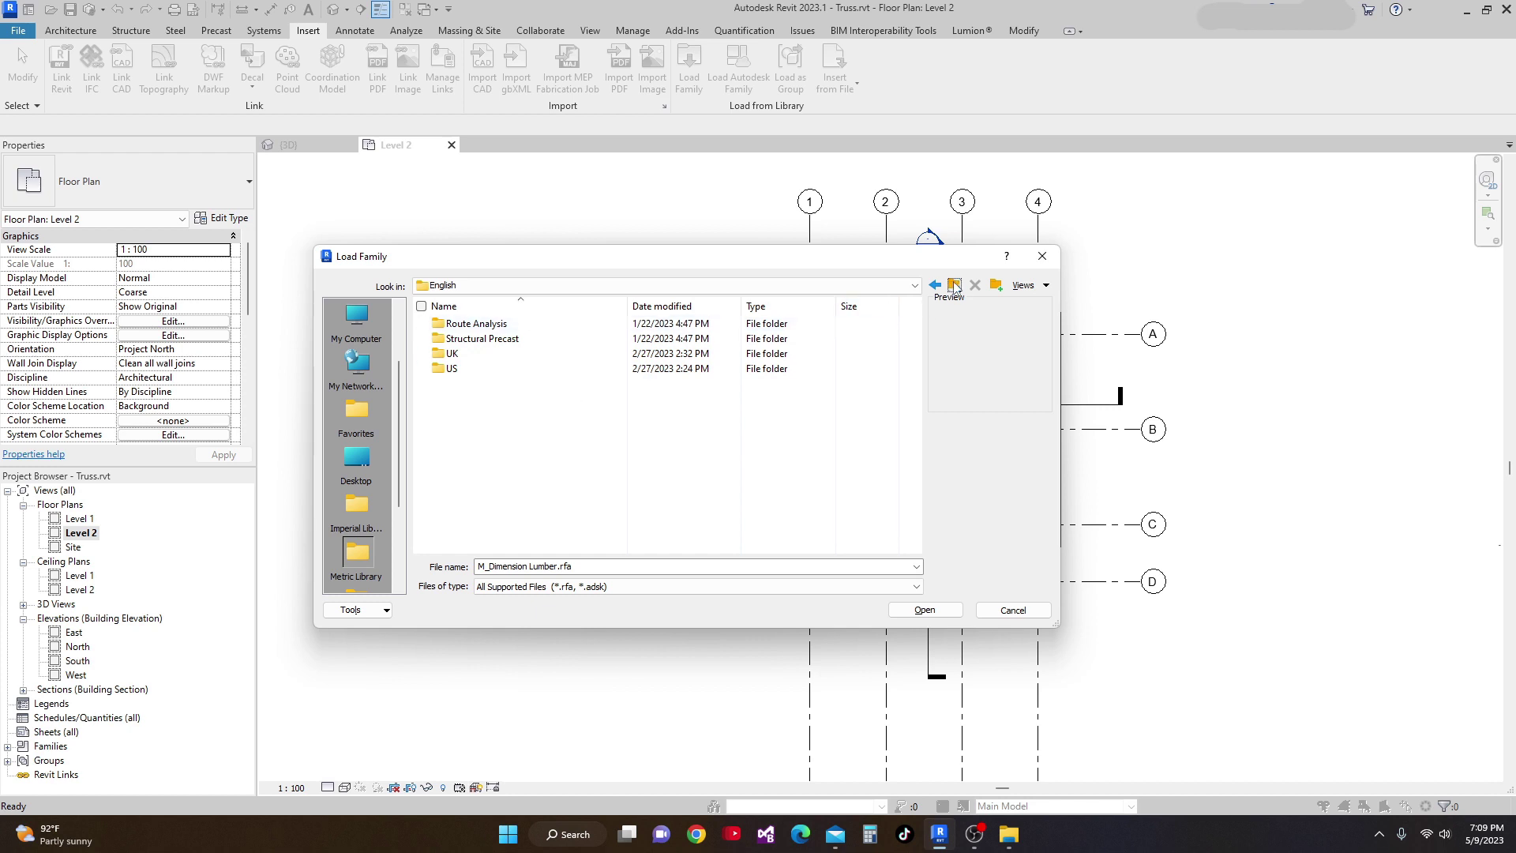
pyautogui.click(955, 285)
pyautogui.doubleClick(521, 368)
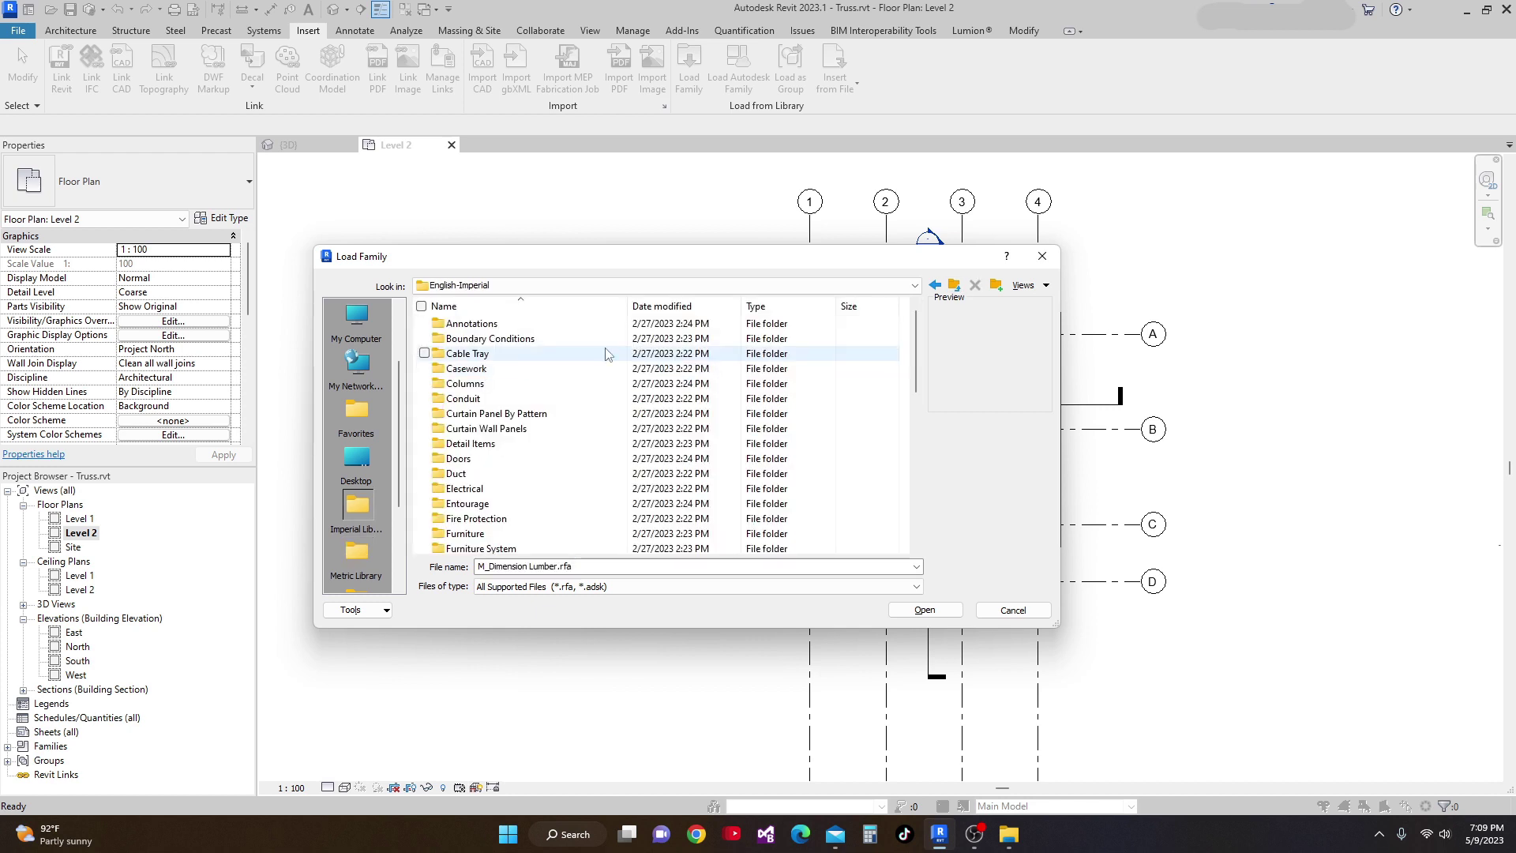
pyautogui.moveTo(915, 383); pyautogui.dragTo(898, 513)
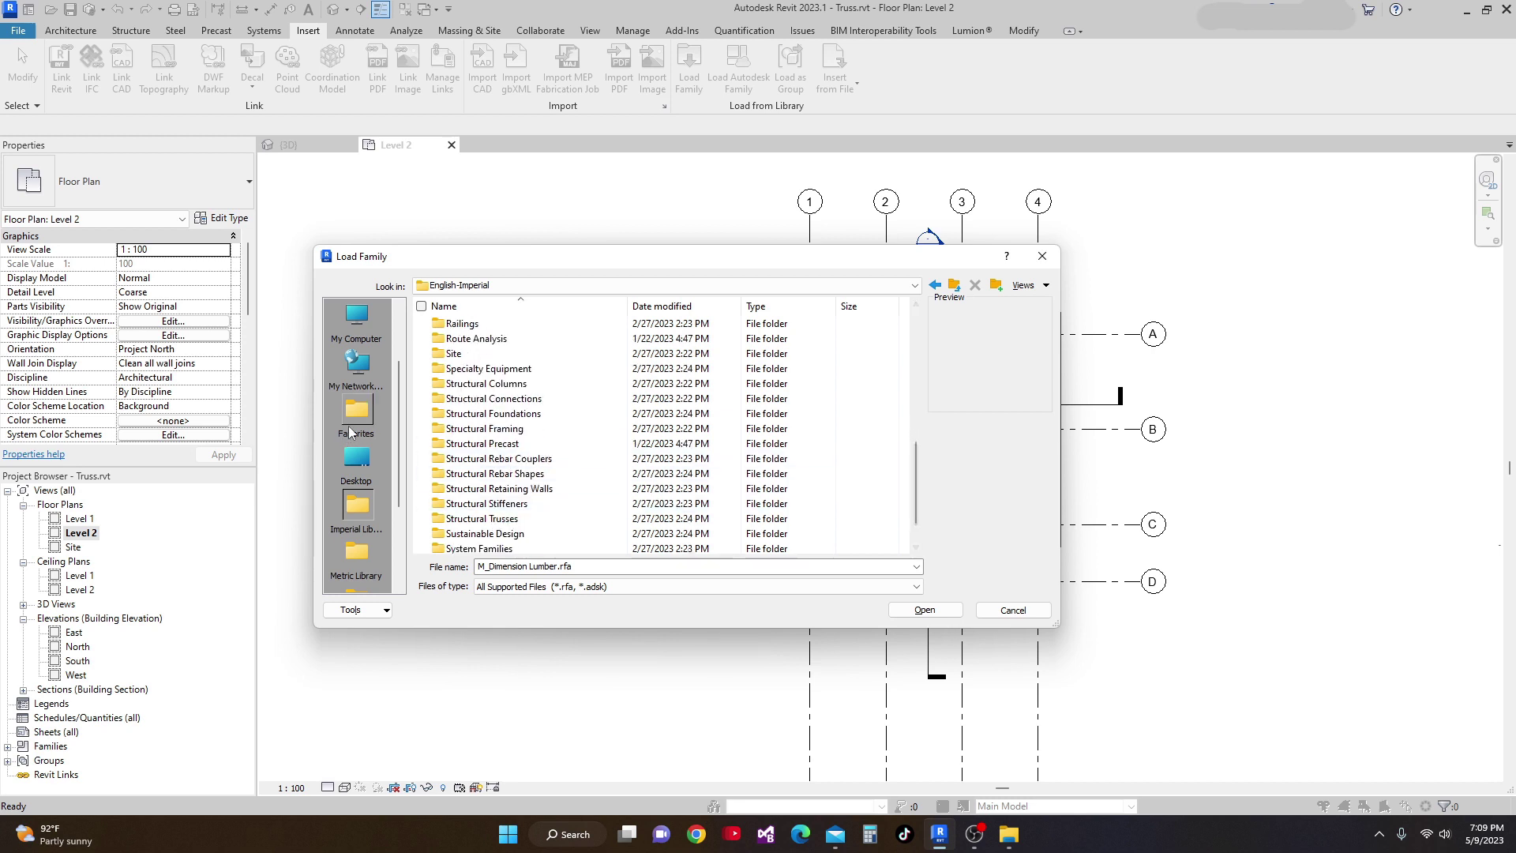
pyautogui.doubleClick(467, 429)
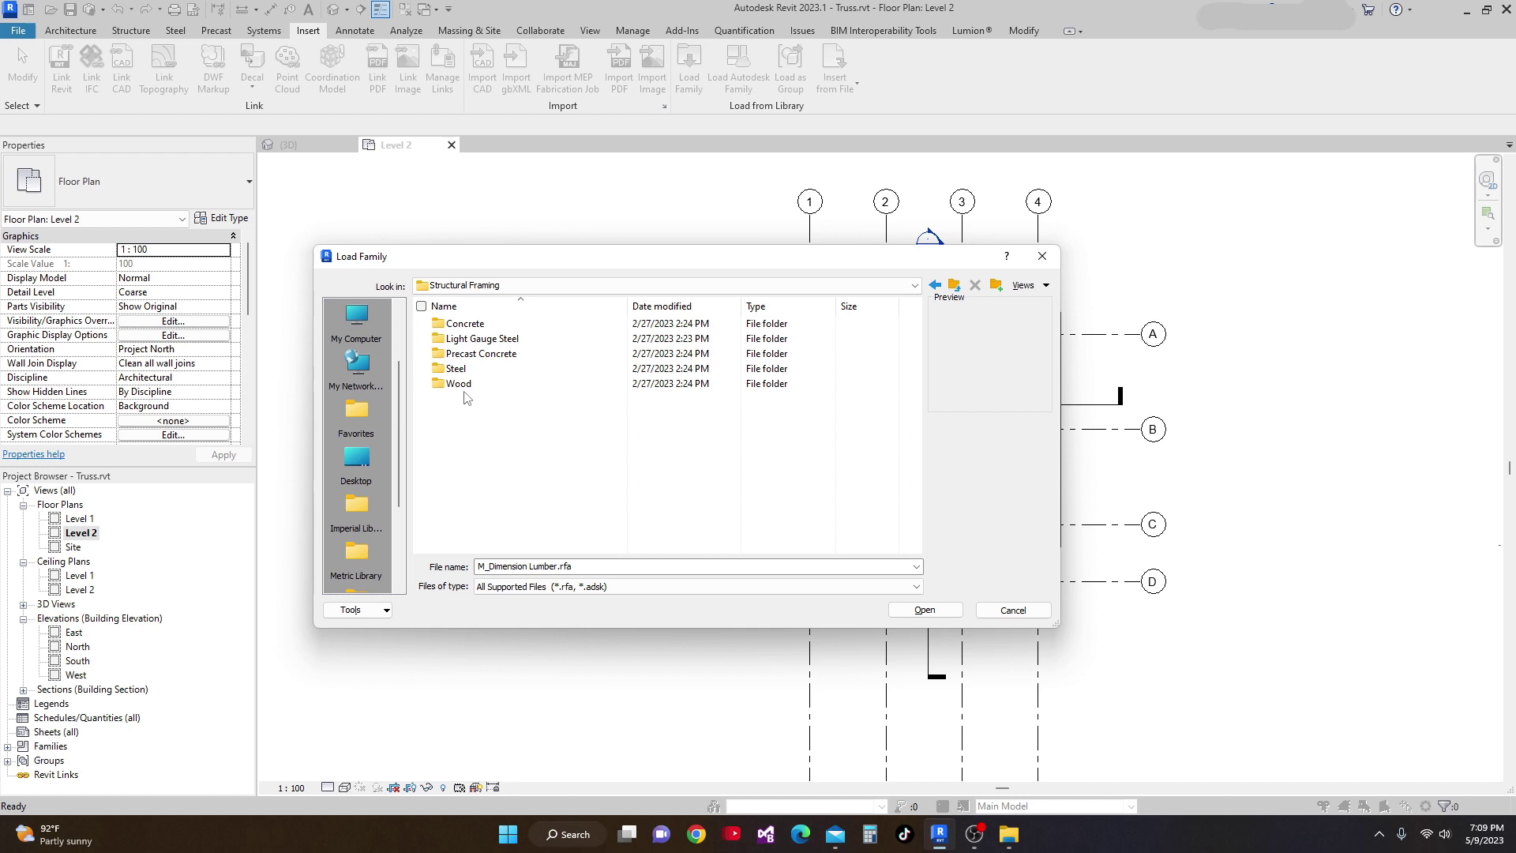
pyautogui.click(464, 387)
pyautogui.click(467, 385)
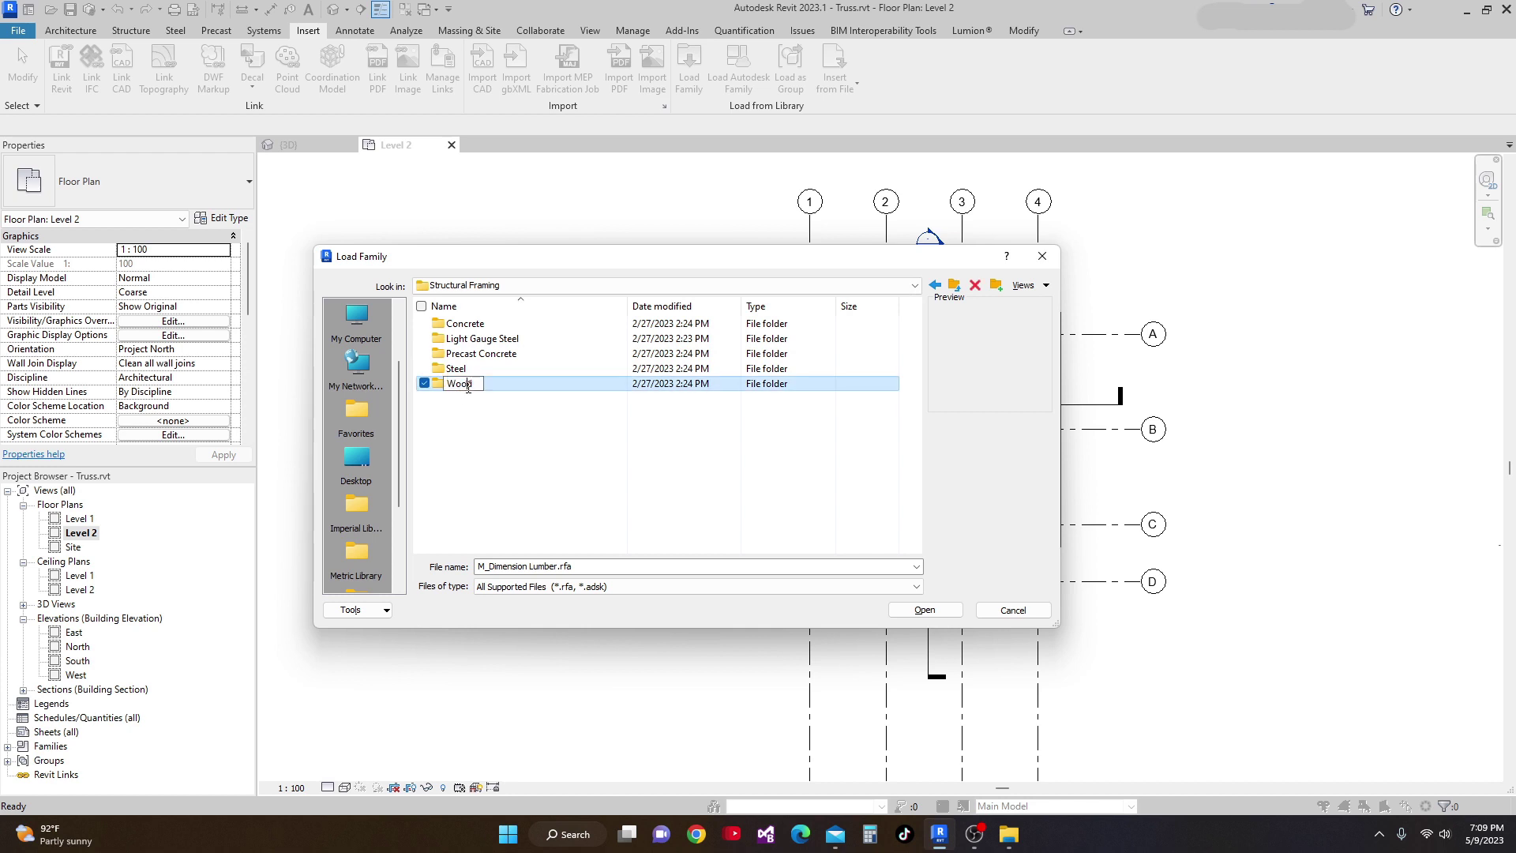
pyautogui.doubleClick(440, 387)
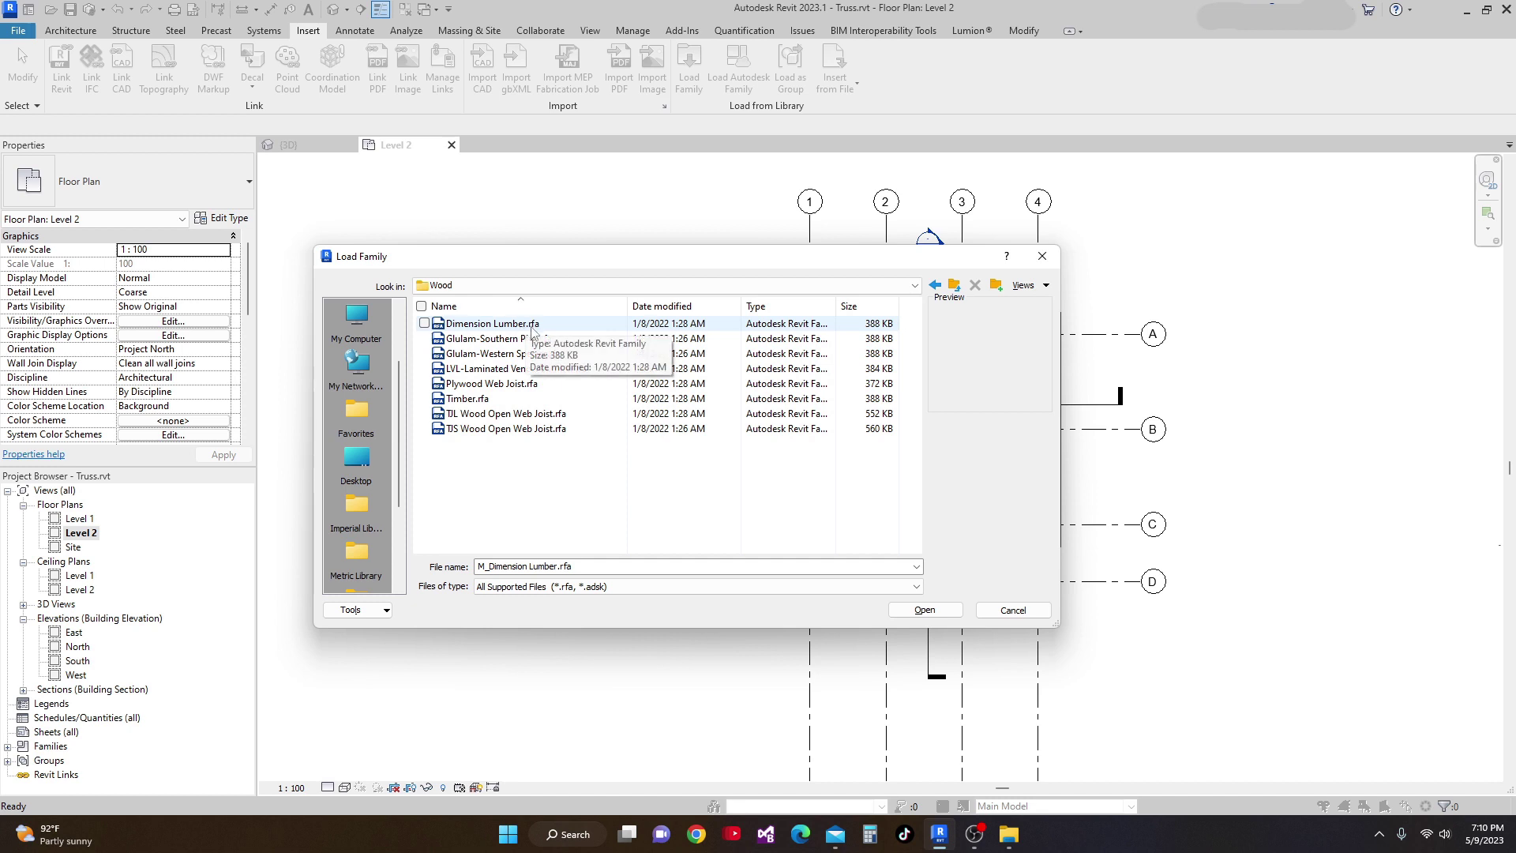
# Load the Dimension Lumber family with the types 2x8, 2x10 and 2x12.
pyautogui.click(467, 326)
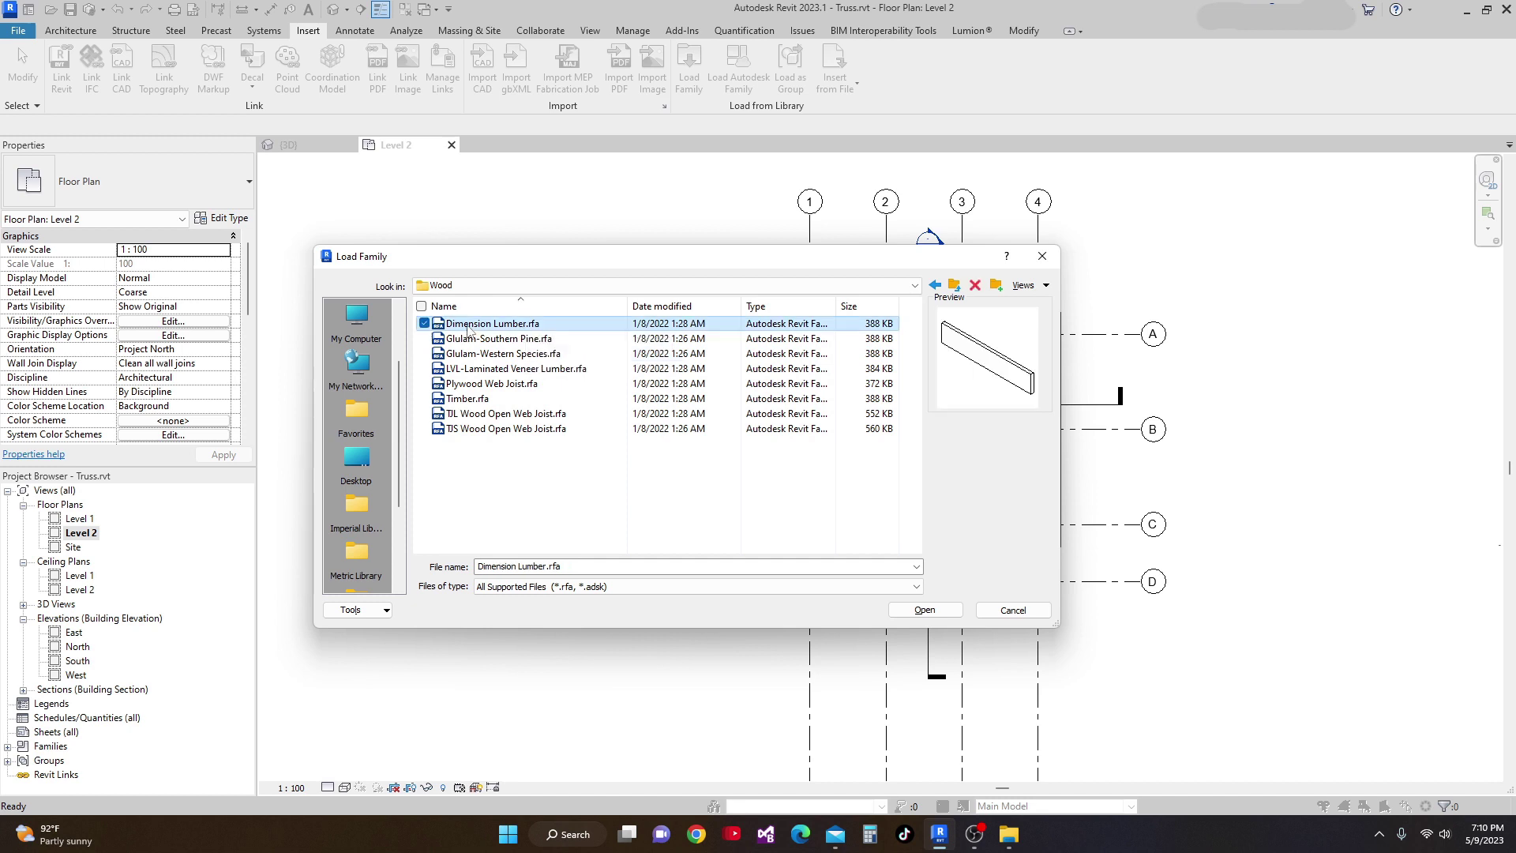
pyautogui.click(923, 610)
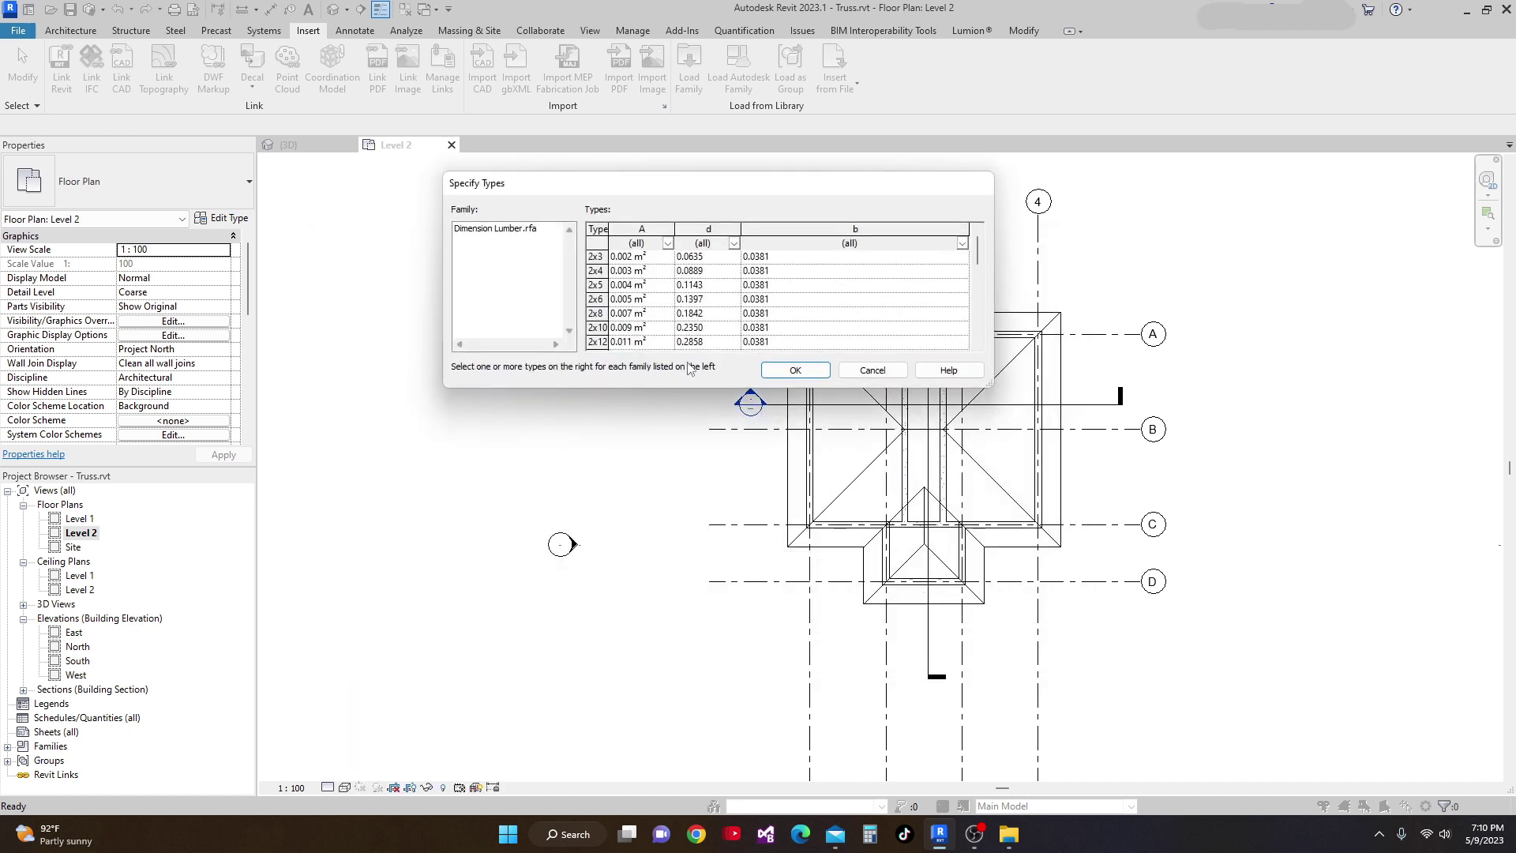
pyautogui.moveTo(979, 256); pyautogui.dragTo(980, 261)
pyautogui.click(594, 300)
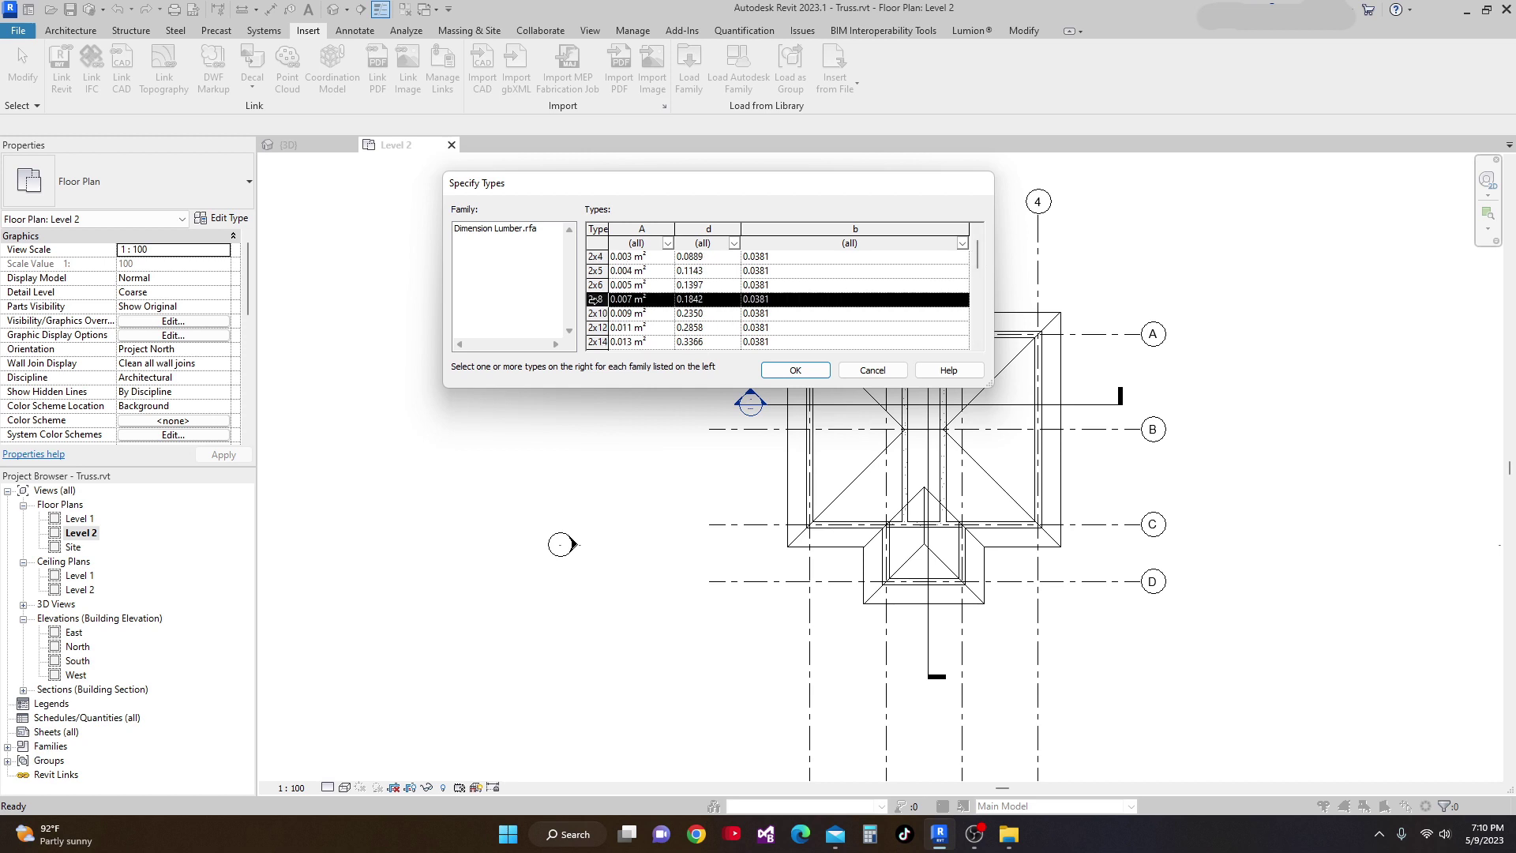
pyautogui.keyDown('ctrl'); pyautogui.click(602, 313); pyautogui.keyUp('ctrl')
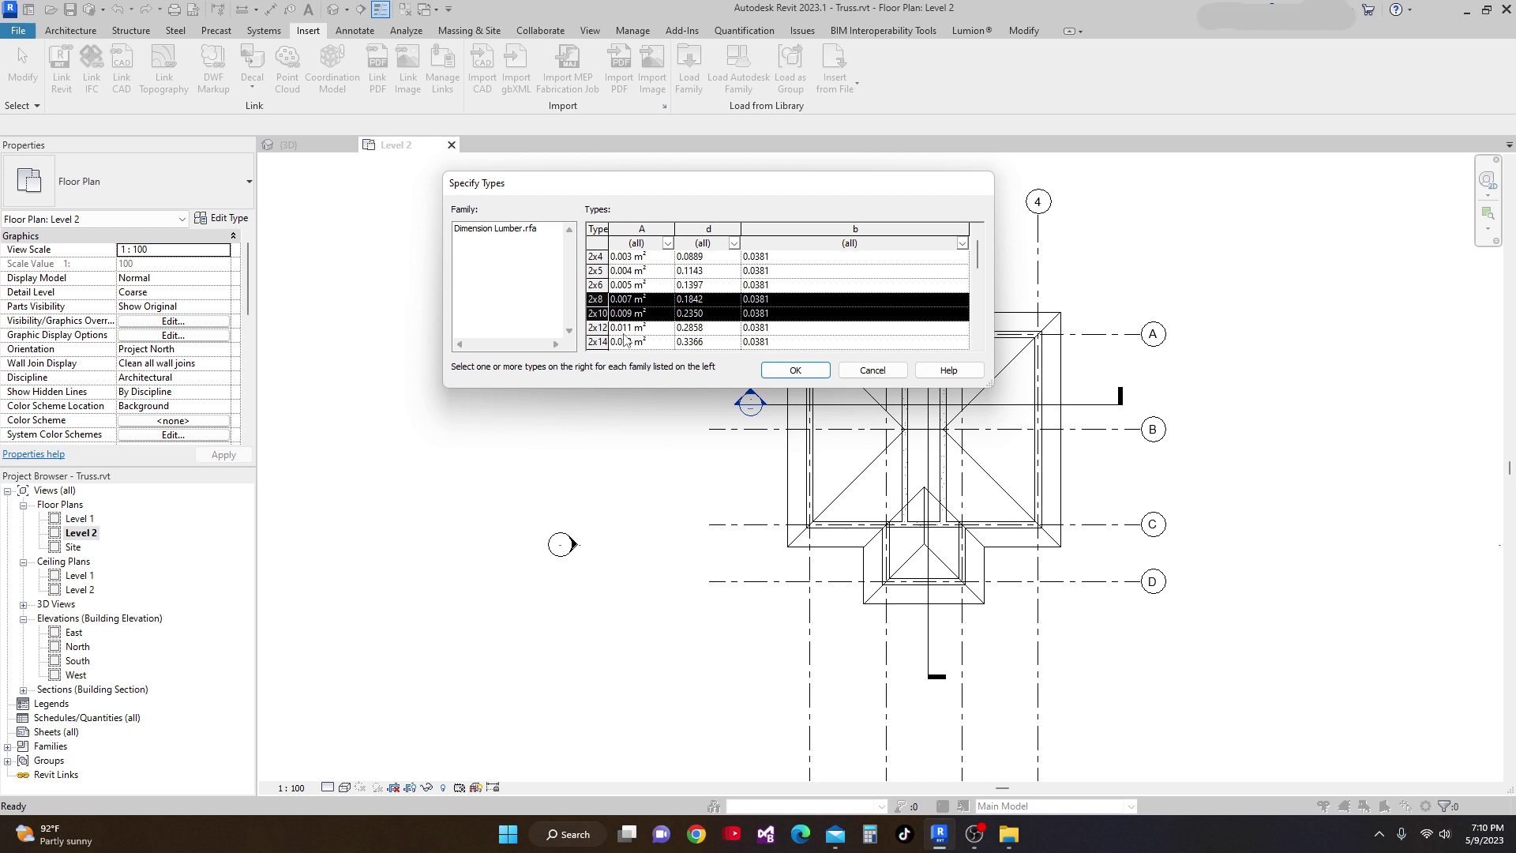
pyautogui.keyDown('ctrl'); pyautogui.click(604, 327); pyautogui.keyUp('ctrl')
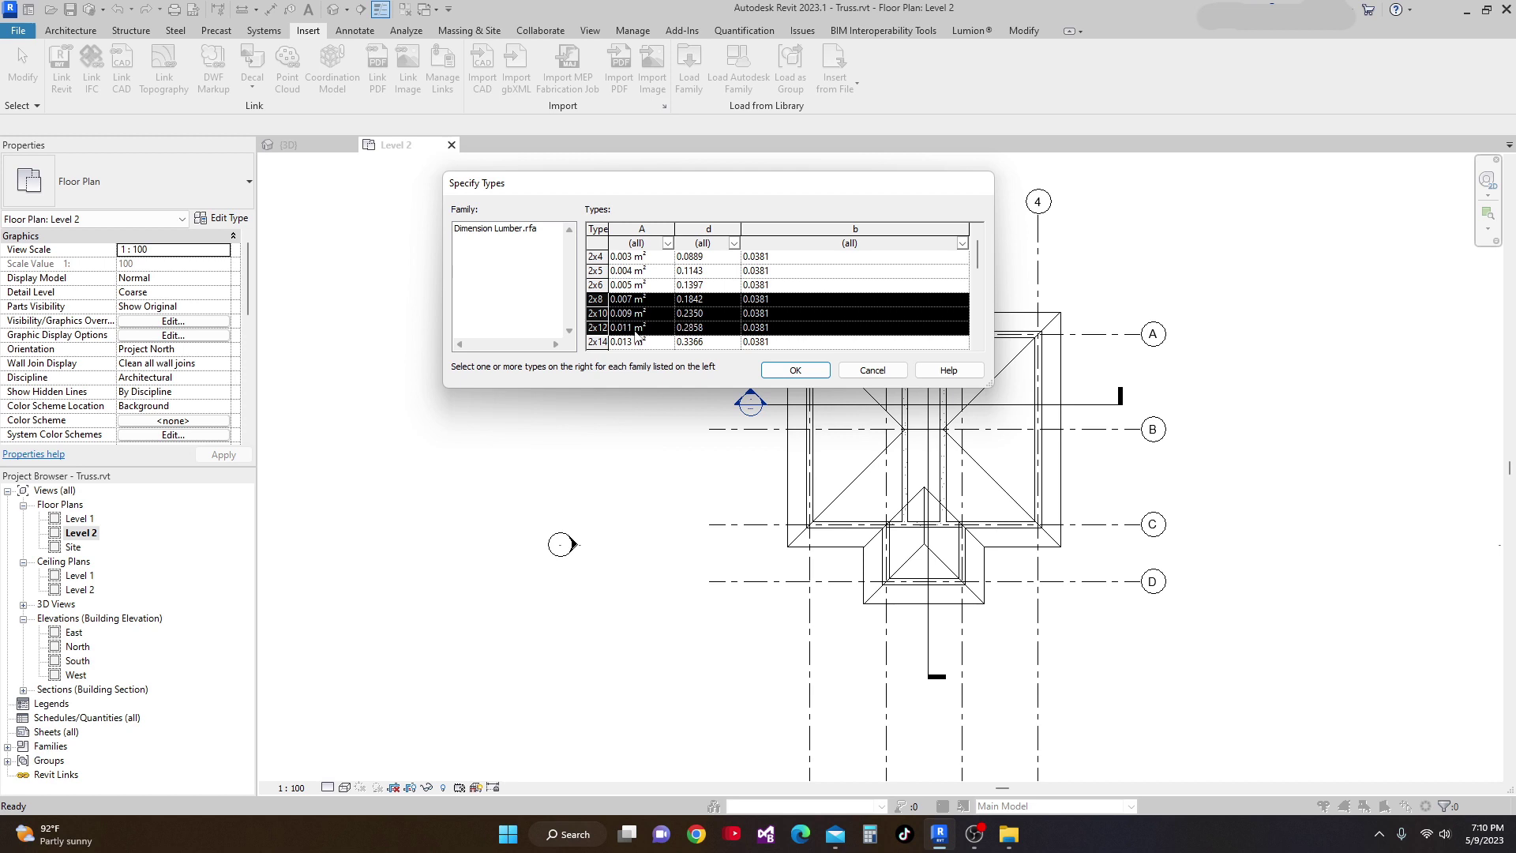
pyautogui.click(797, 370)
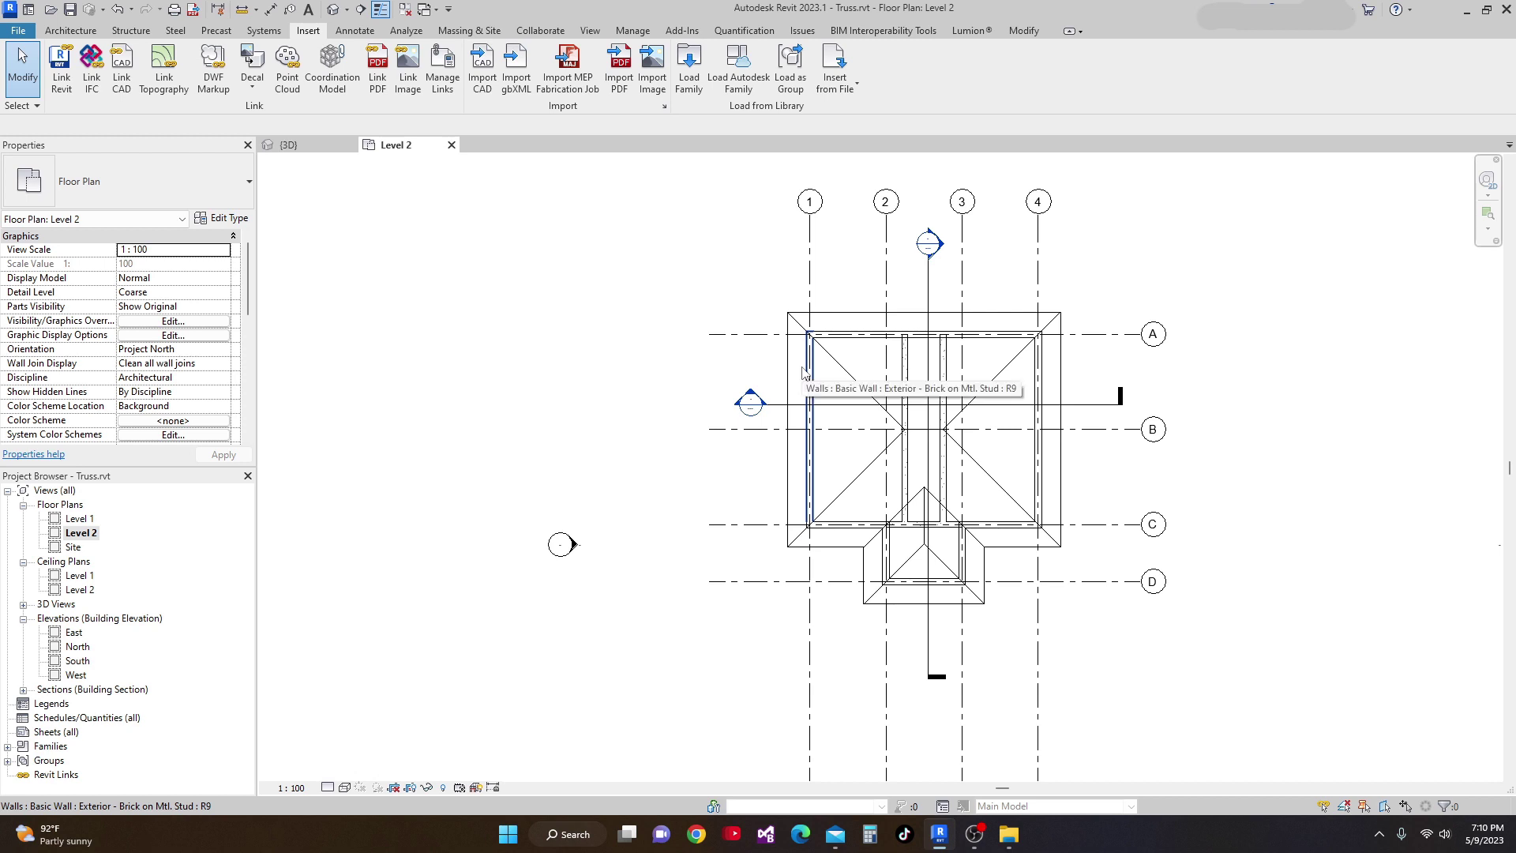
# Start loading another family and browse to the Structural Trusses folder of the metric English US library.
pyautogui.scroll(1, 801, 367)
pyautogui.scroll(-2, 819, 380)
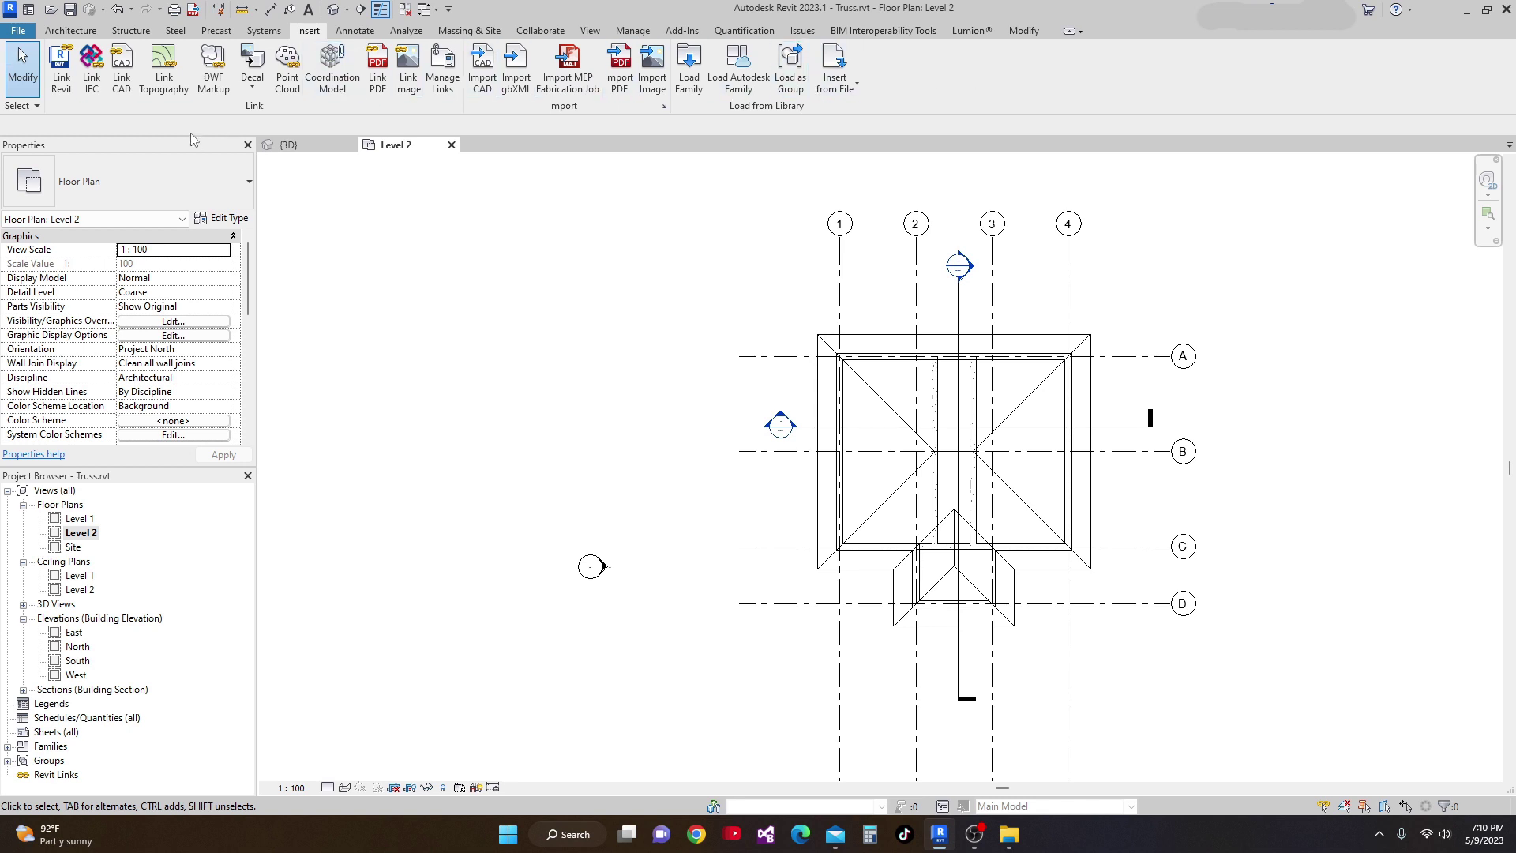
pyautogui.click(689, 70)
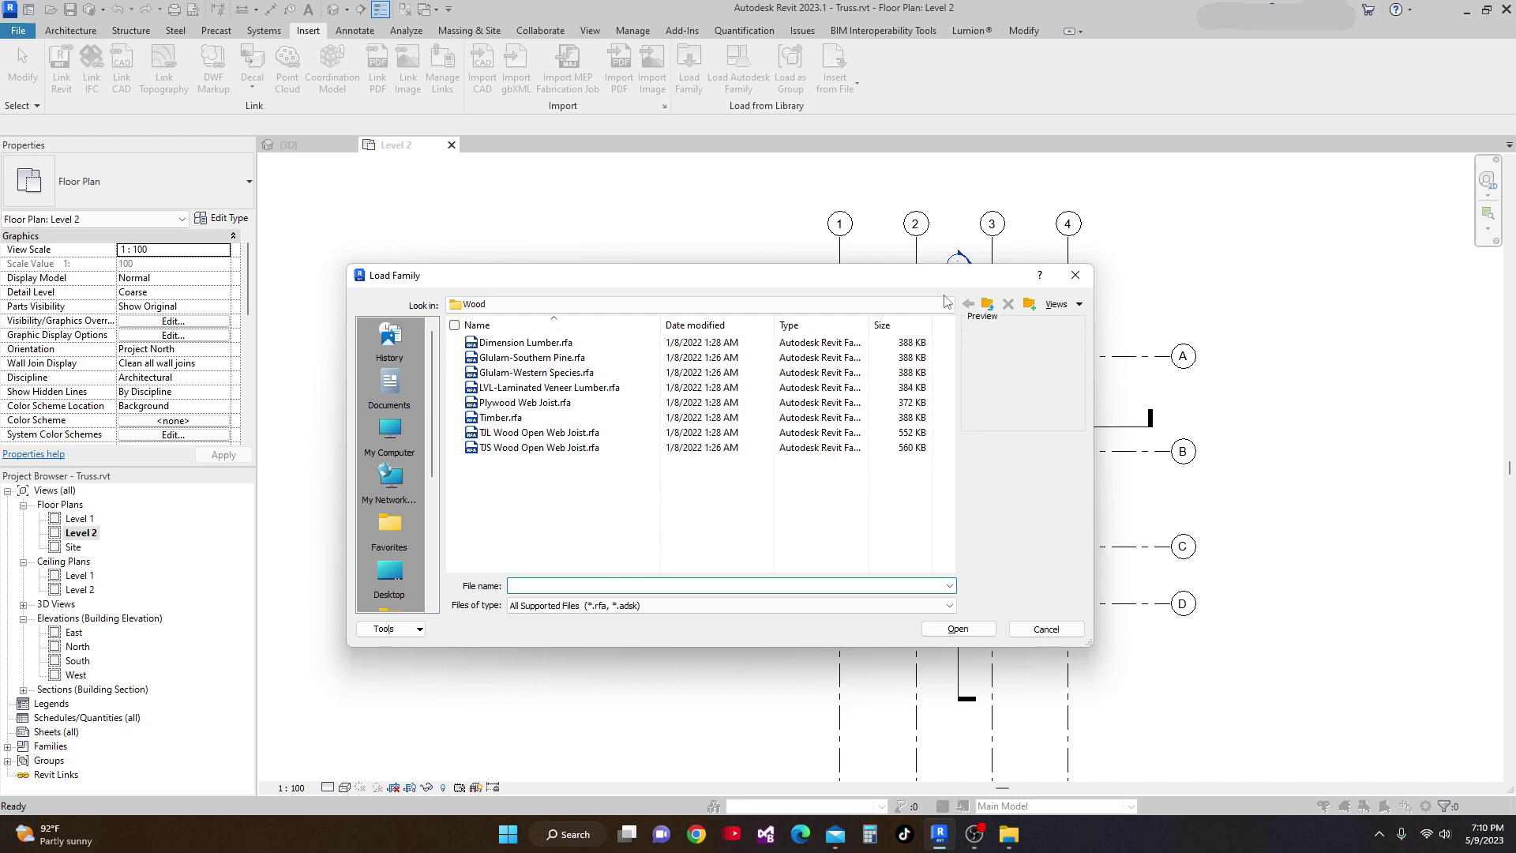
pyautogui.click(988, 305)
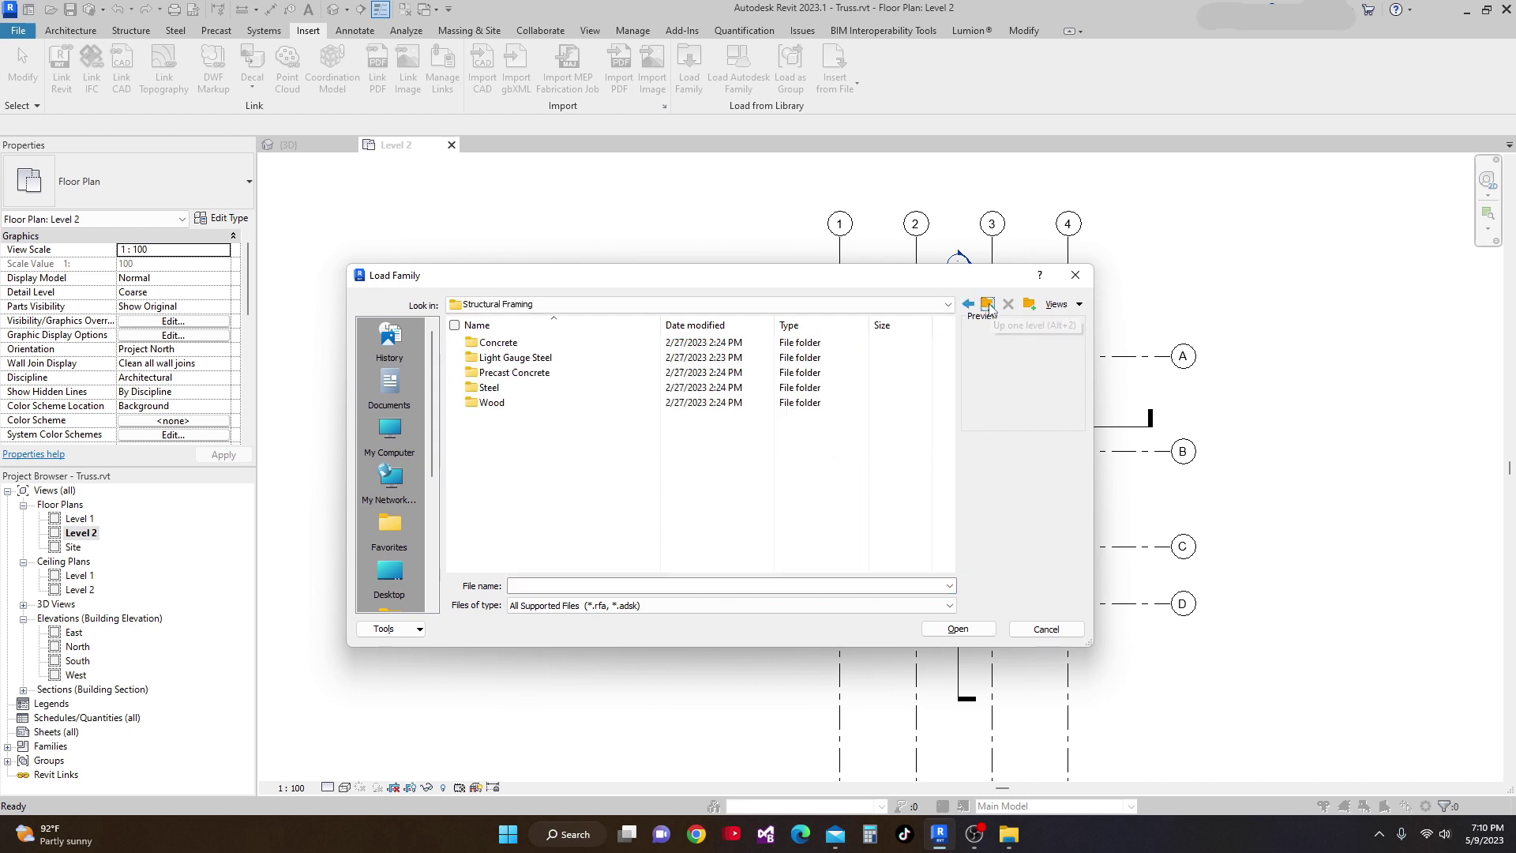
pyautogui.click(988, 305)
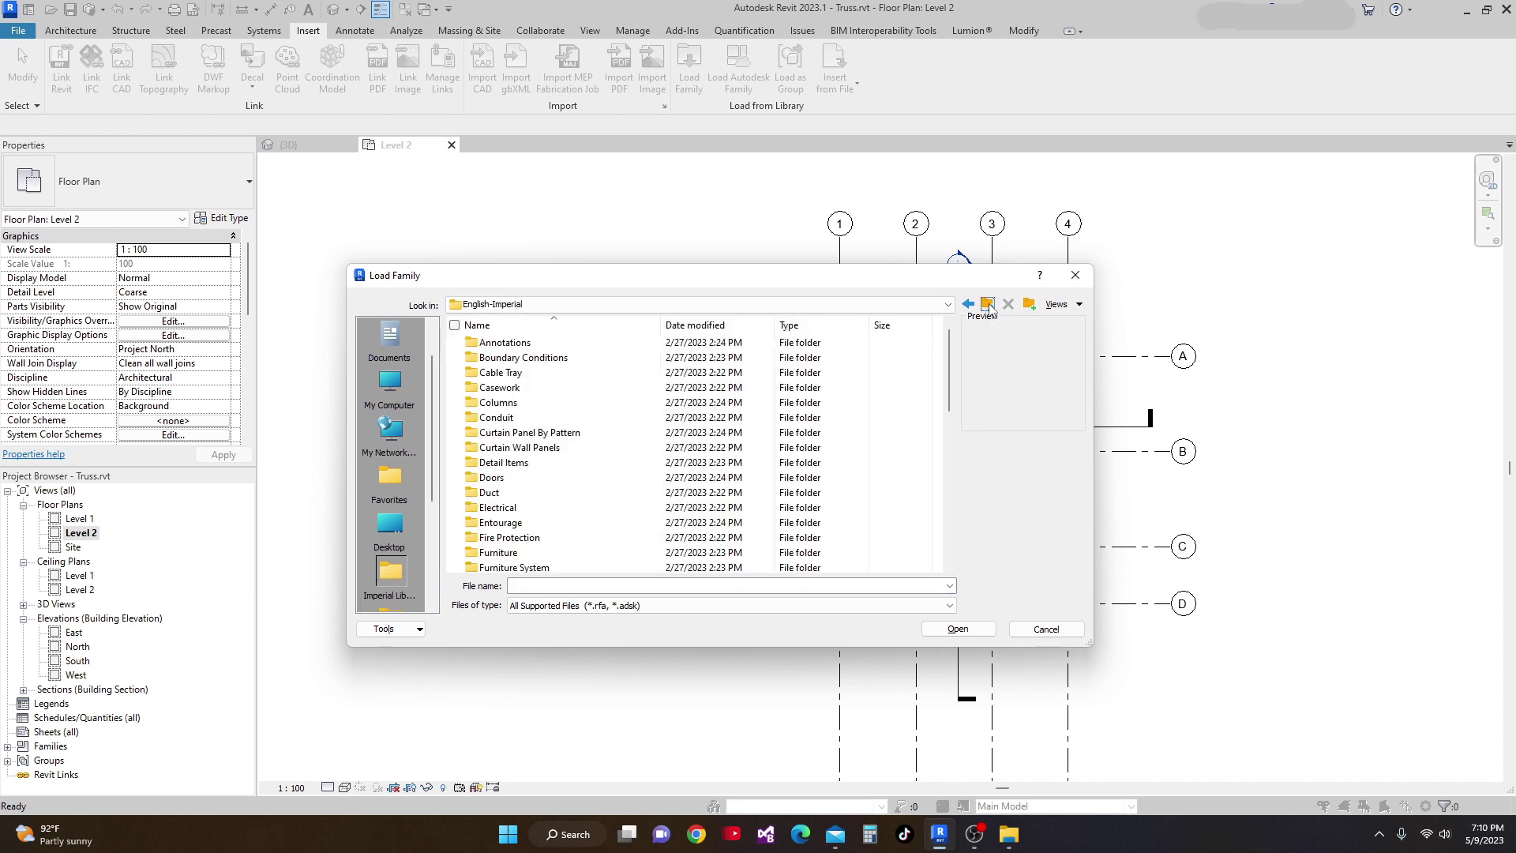
pyautogui.click(988, 305)
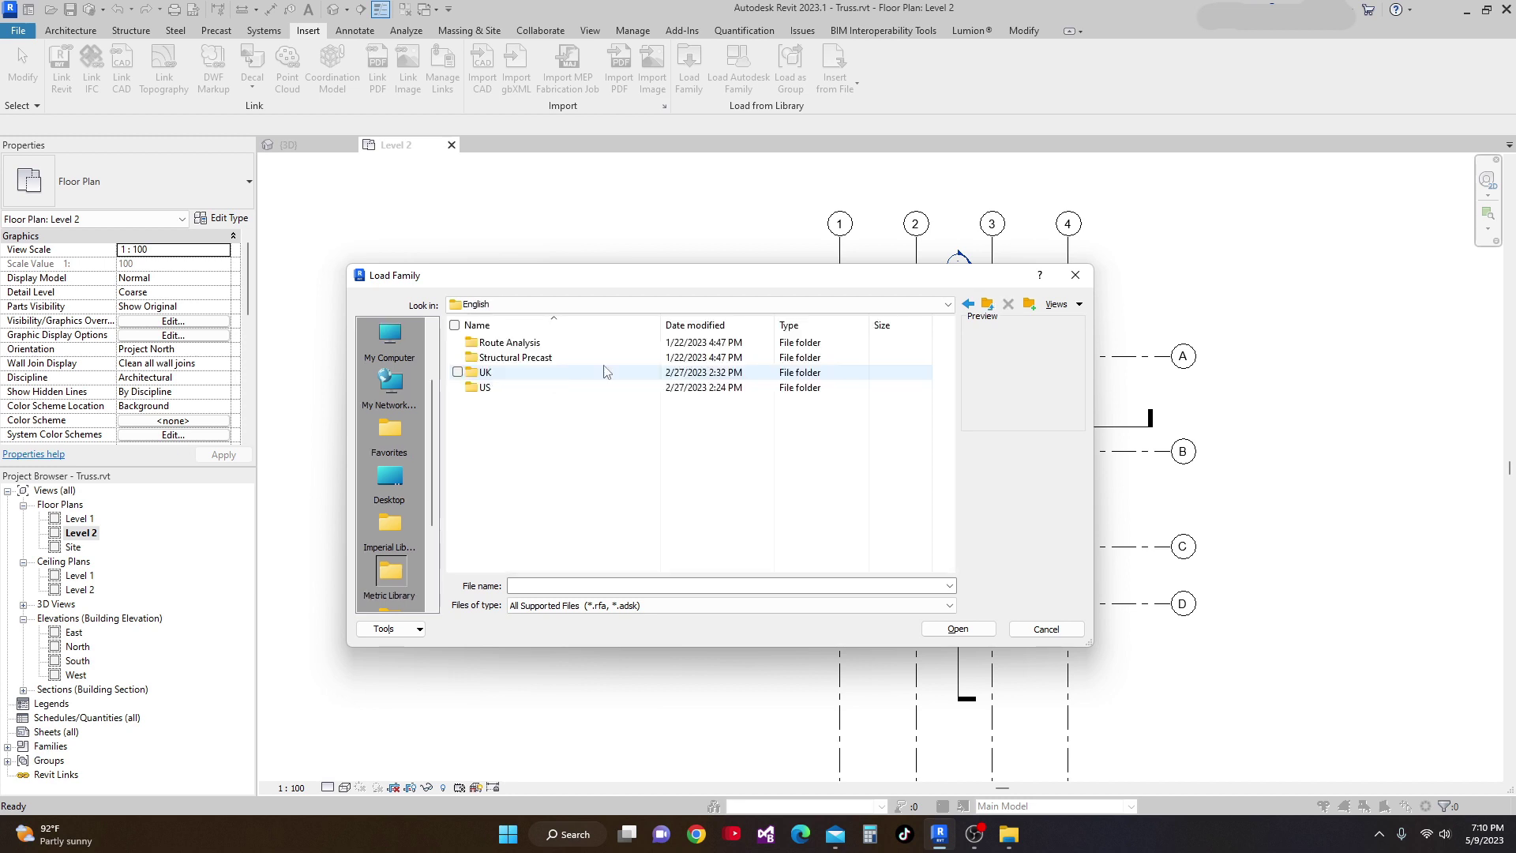
pyautogui.doubleClick(572, 389)
pyautogui.scroll(-10, 627, 385)
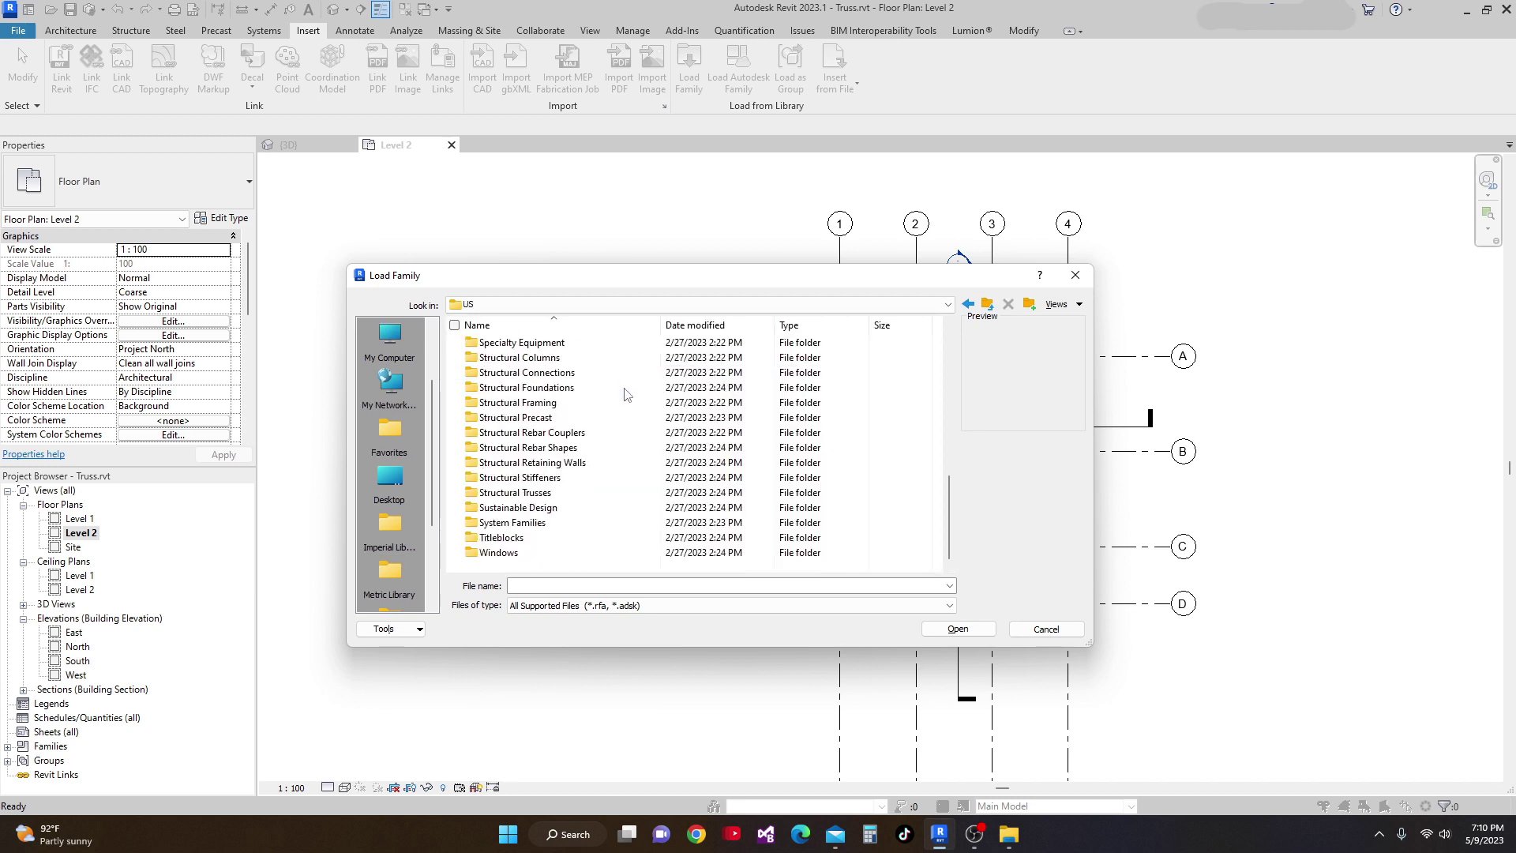
pyautogui.doubleClick(558, 492)
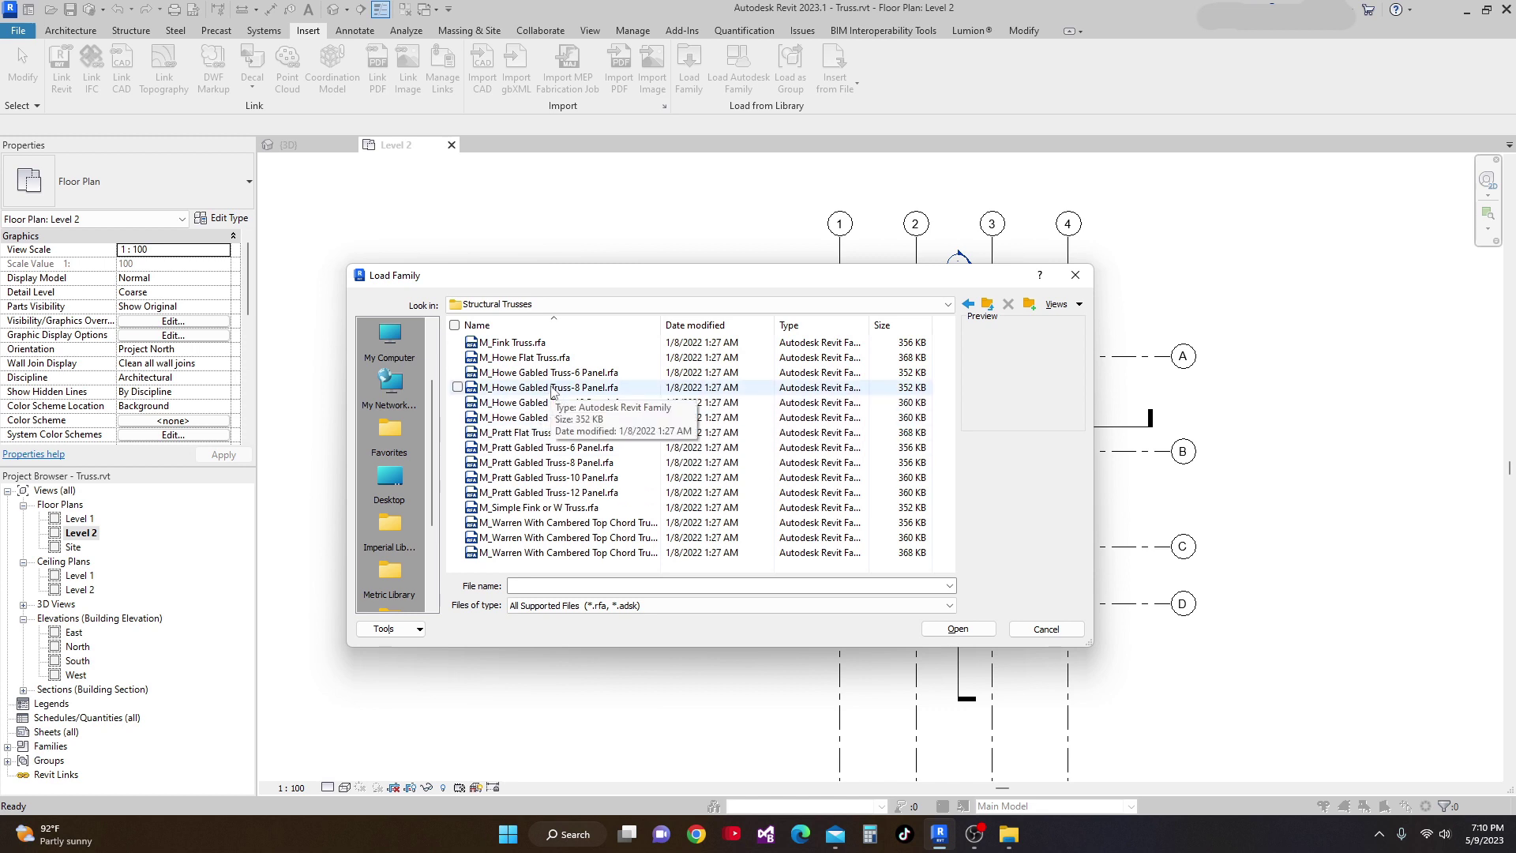
# Preview the Pratt flat, Fink, Howe flat and Howe gabled truss families in the Structural Trusses folder.
pyautogui.click(530, 434)
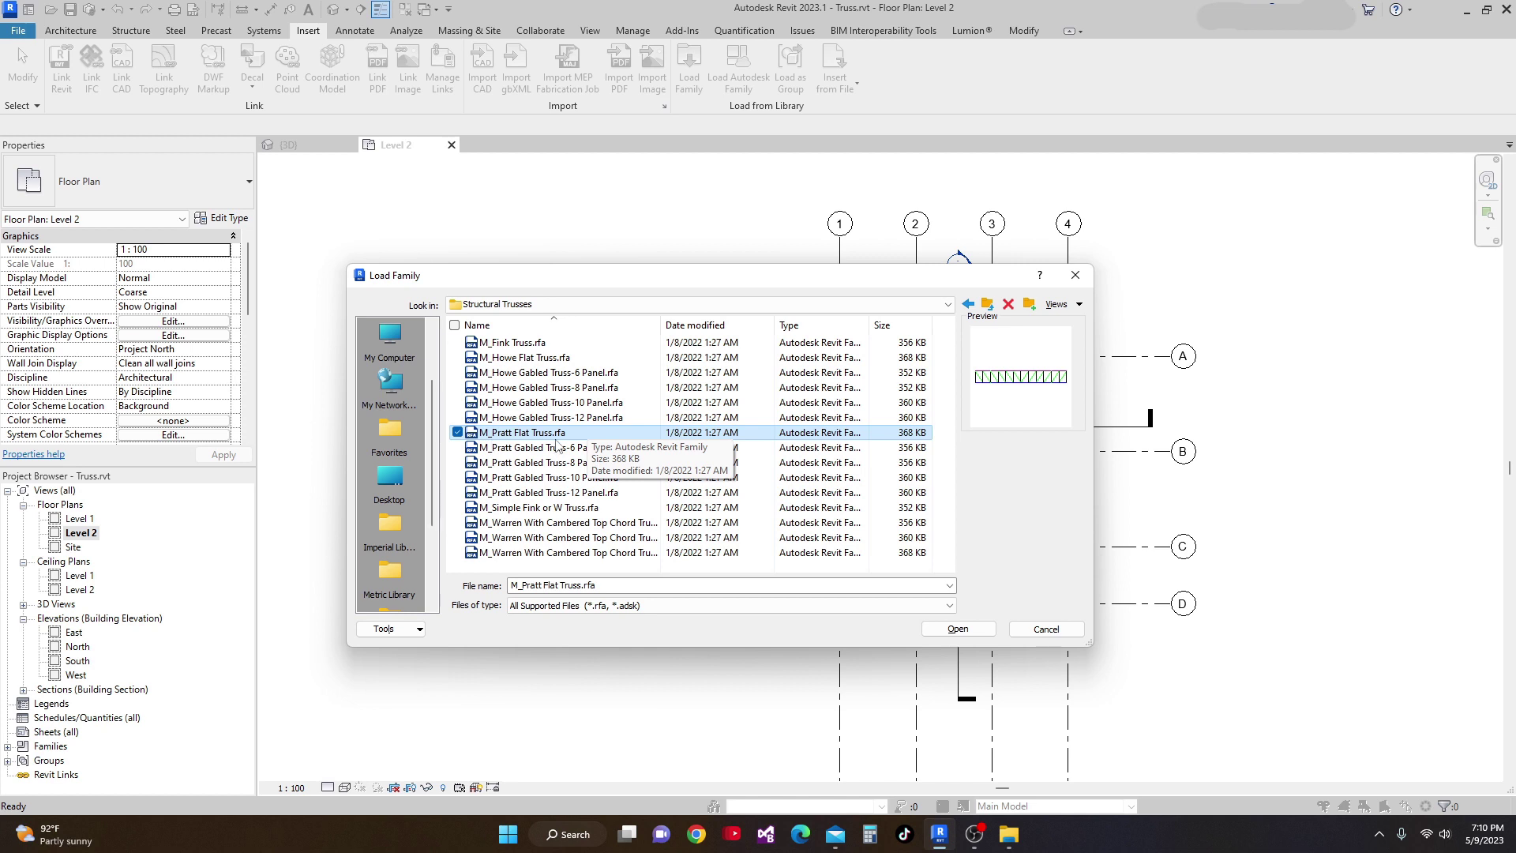
pyautogui.click(500, 345)
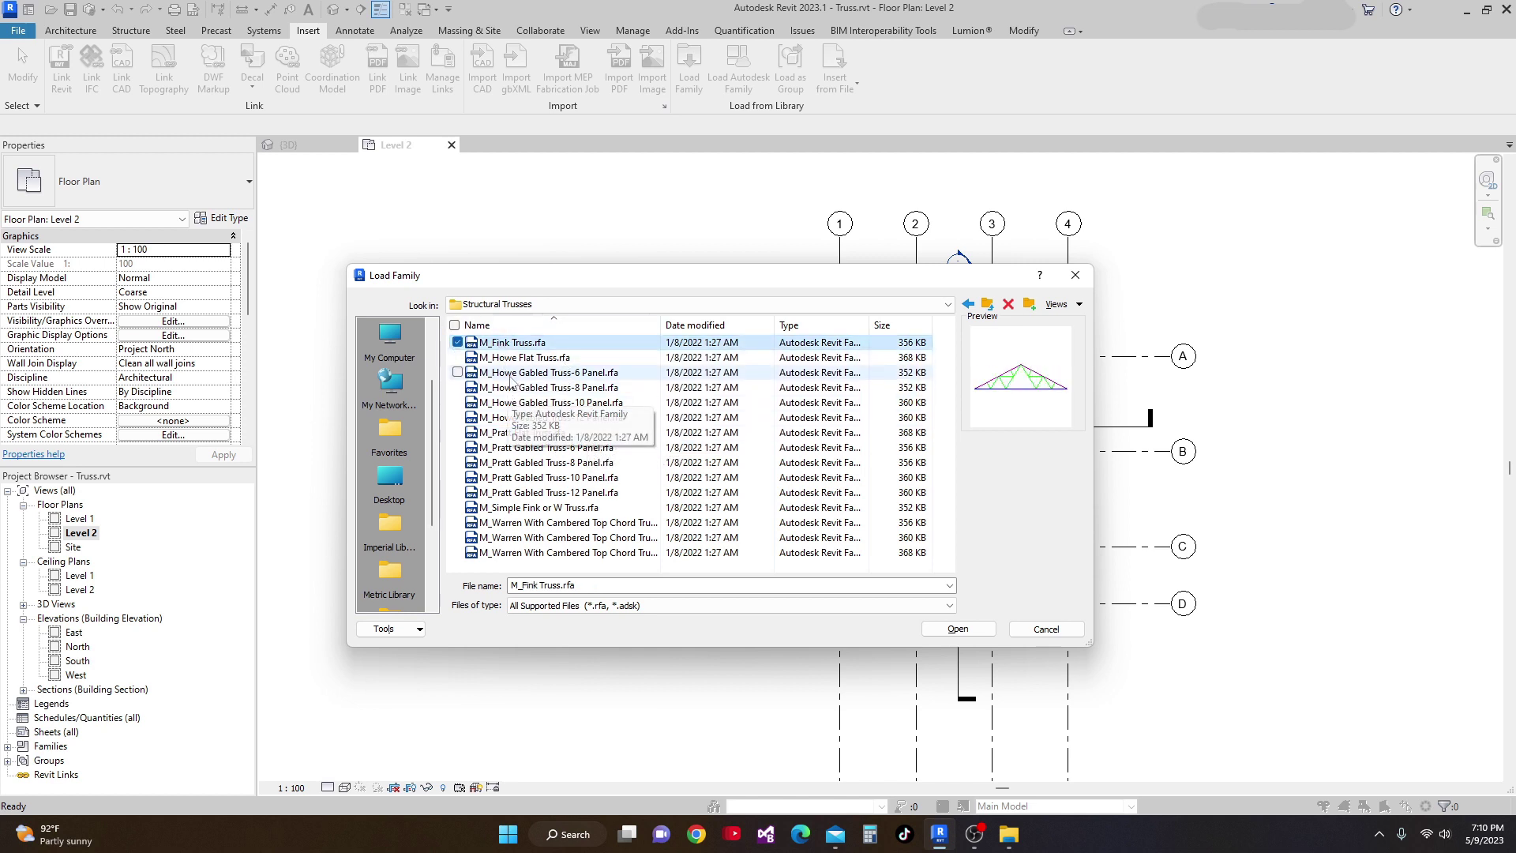
pyautogui.click(518, 360)
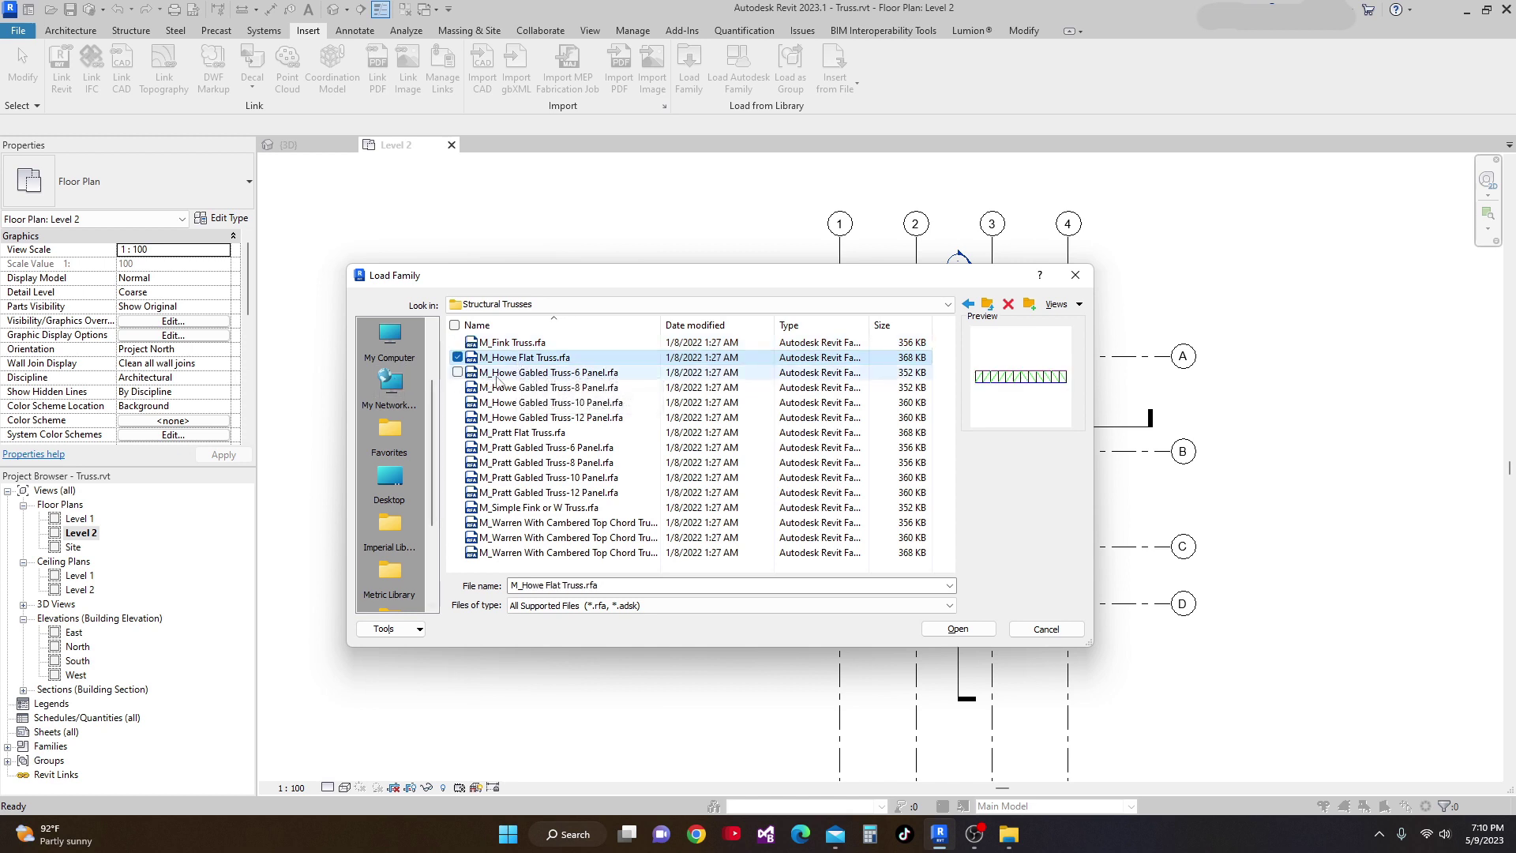
pyautogui.click(525, 373)
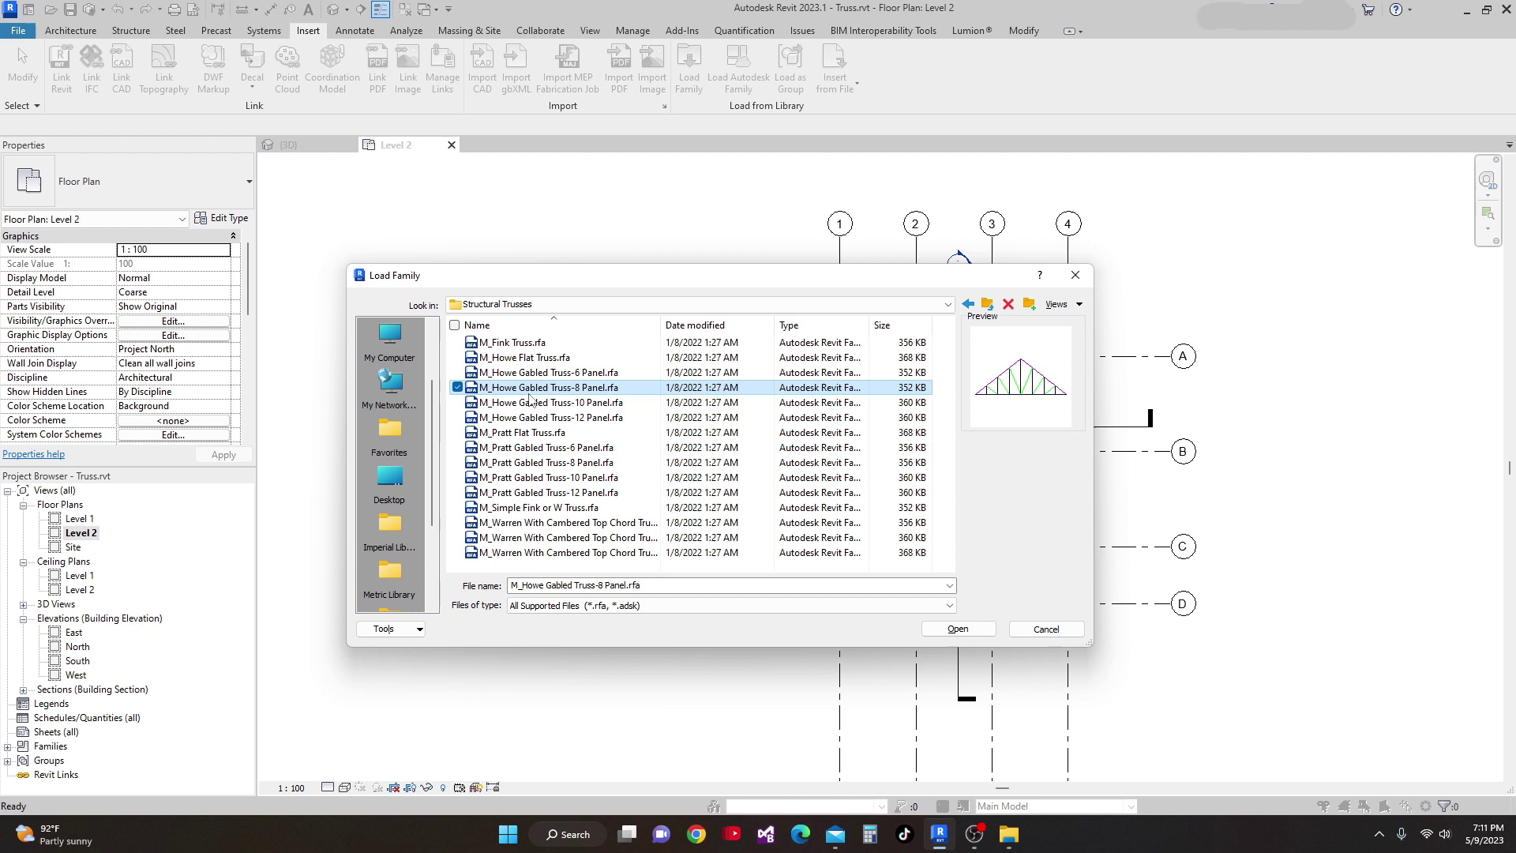
pyautogui.click(529, 403)
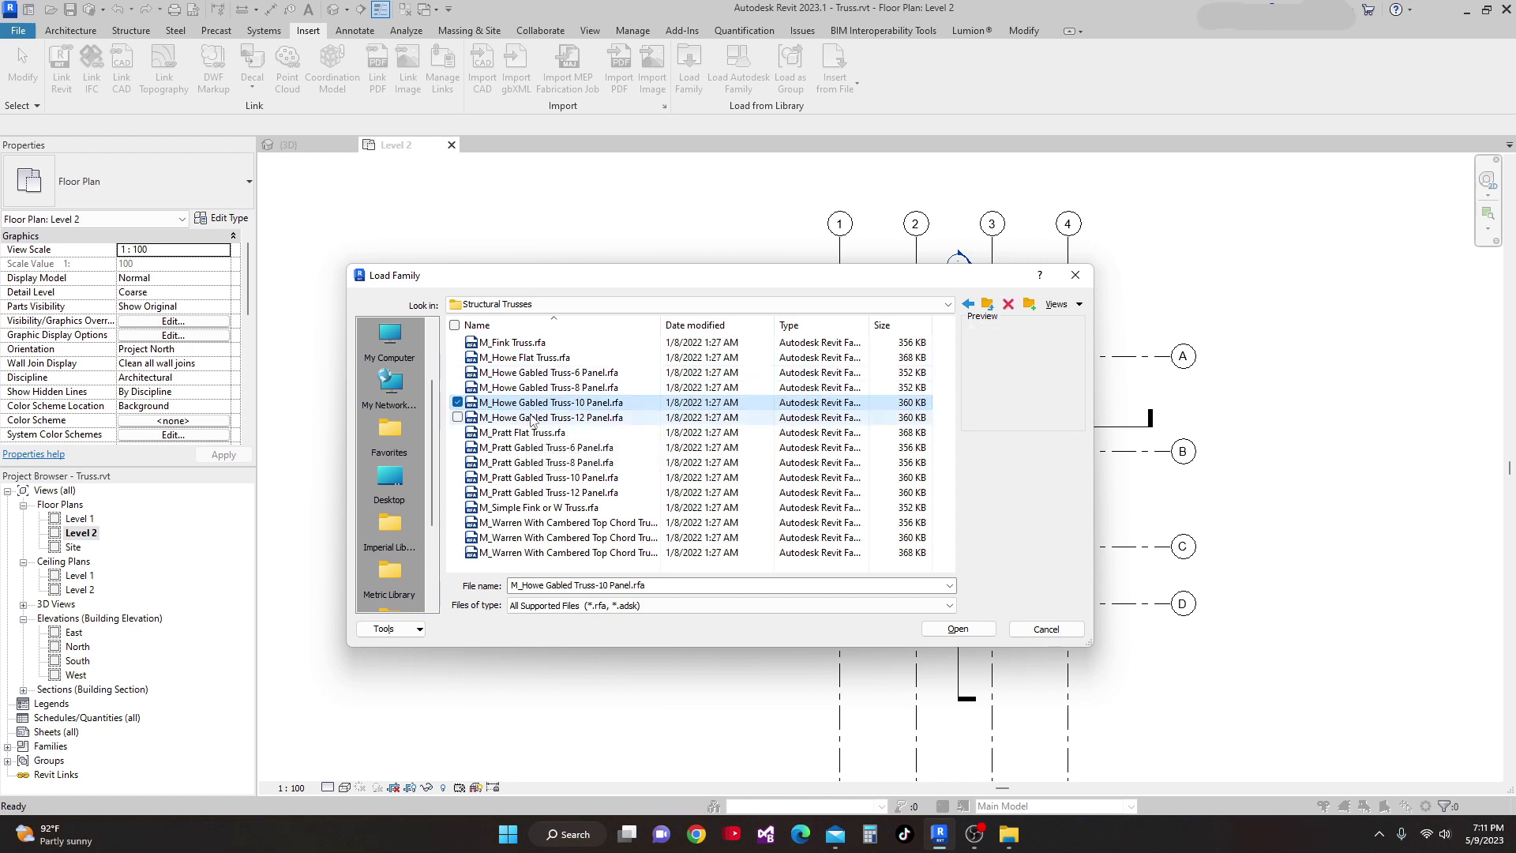
pyautogui.click(532, 417)
# Load the M_Pratt Flat Truss family into the project.
pyautogui.click(528, 433)
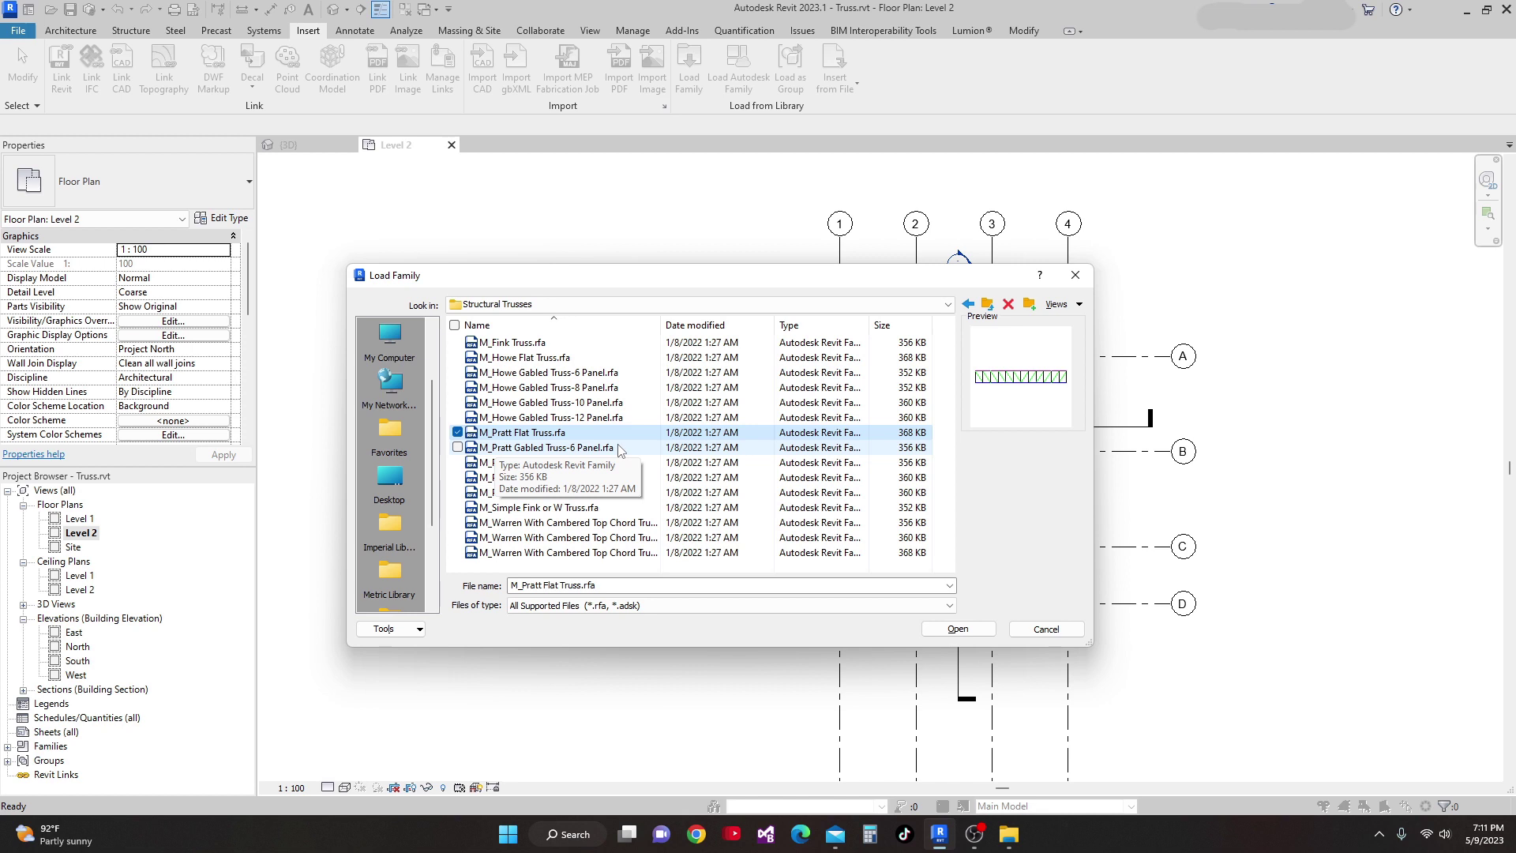
pyautogui.moveTo(708, 278); pyautogui.dragTo(800, 198)
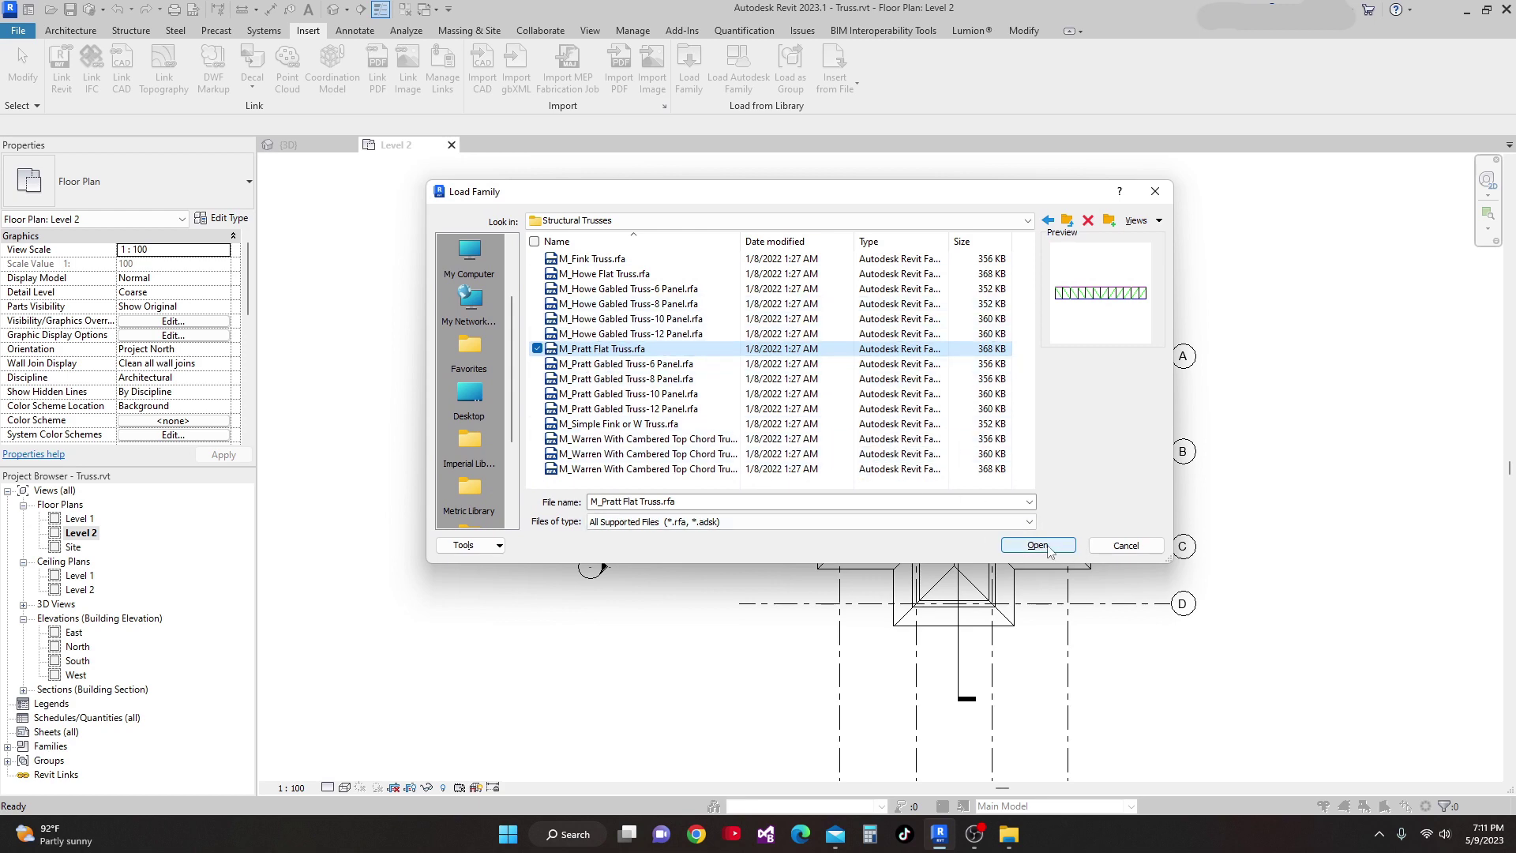
pyautogui.click(1038, 546)
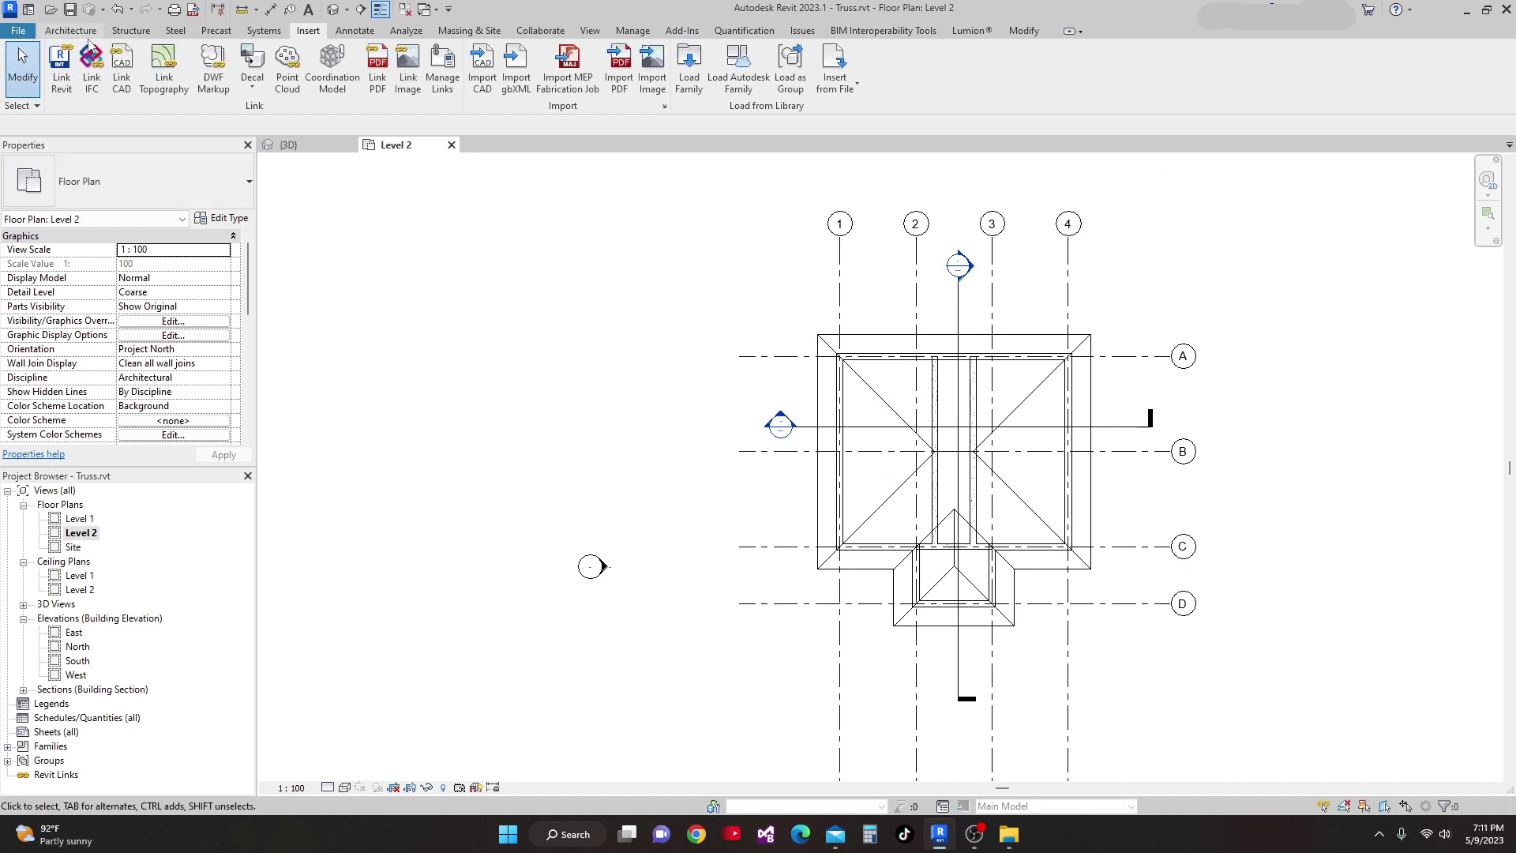
# Start placing an M_Pratt Flat Truss and set its type's top chord framing to Dimension Lumber 2x10.
pyautogui.click(131, 31)
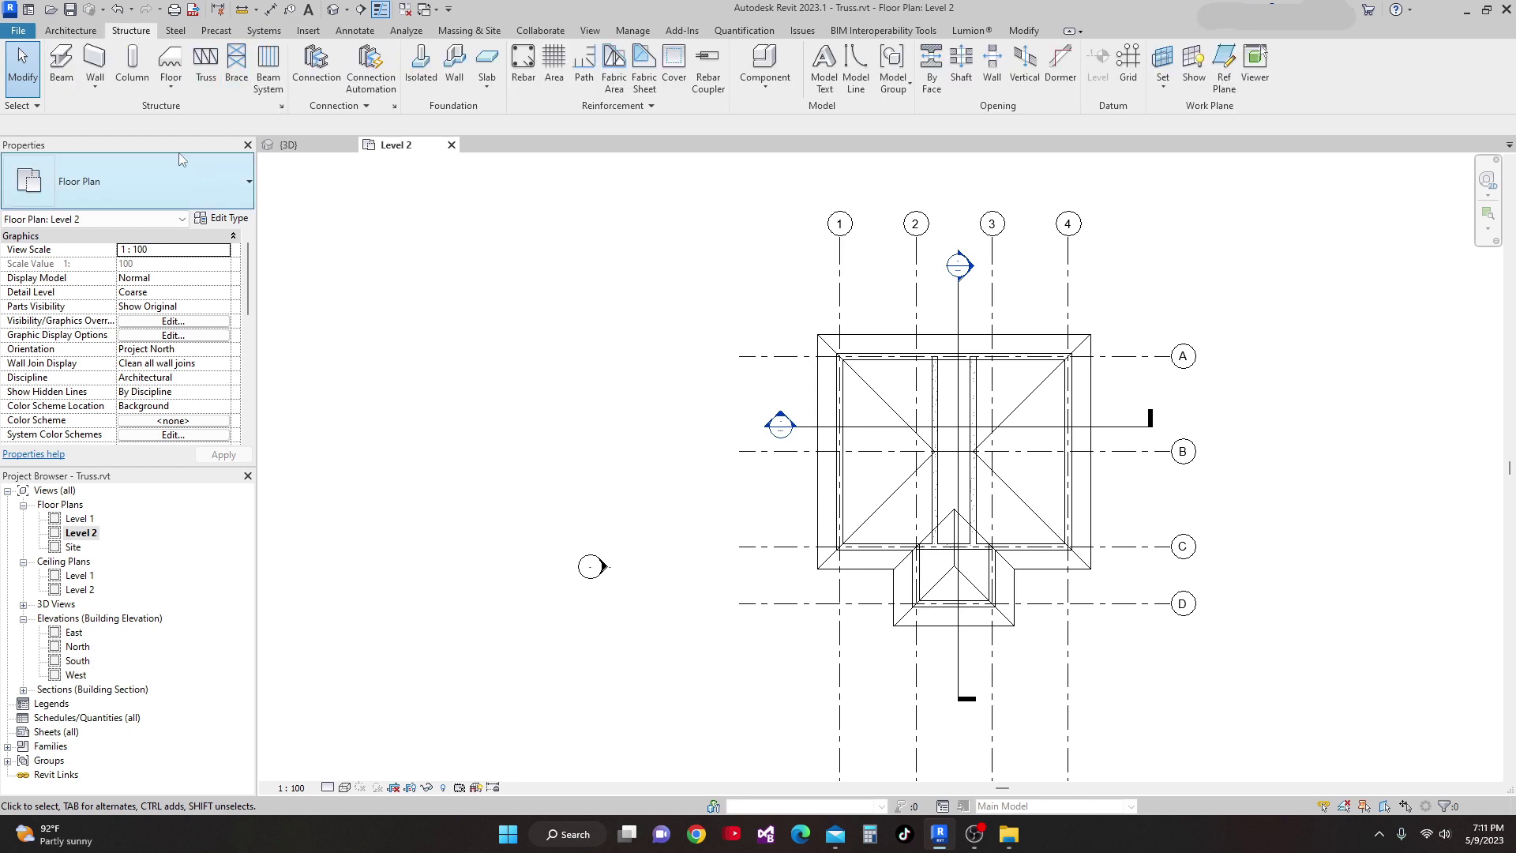
pyautogui.click(207, 69)
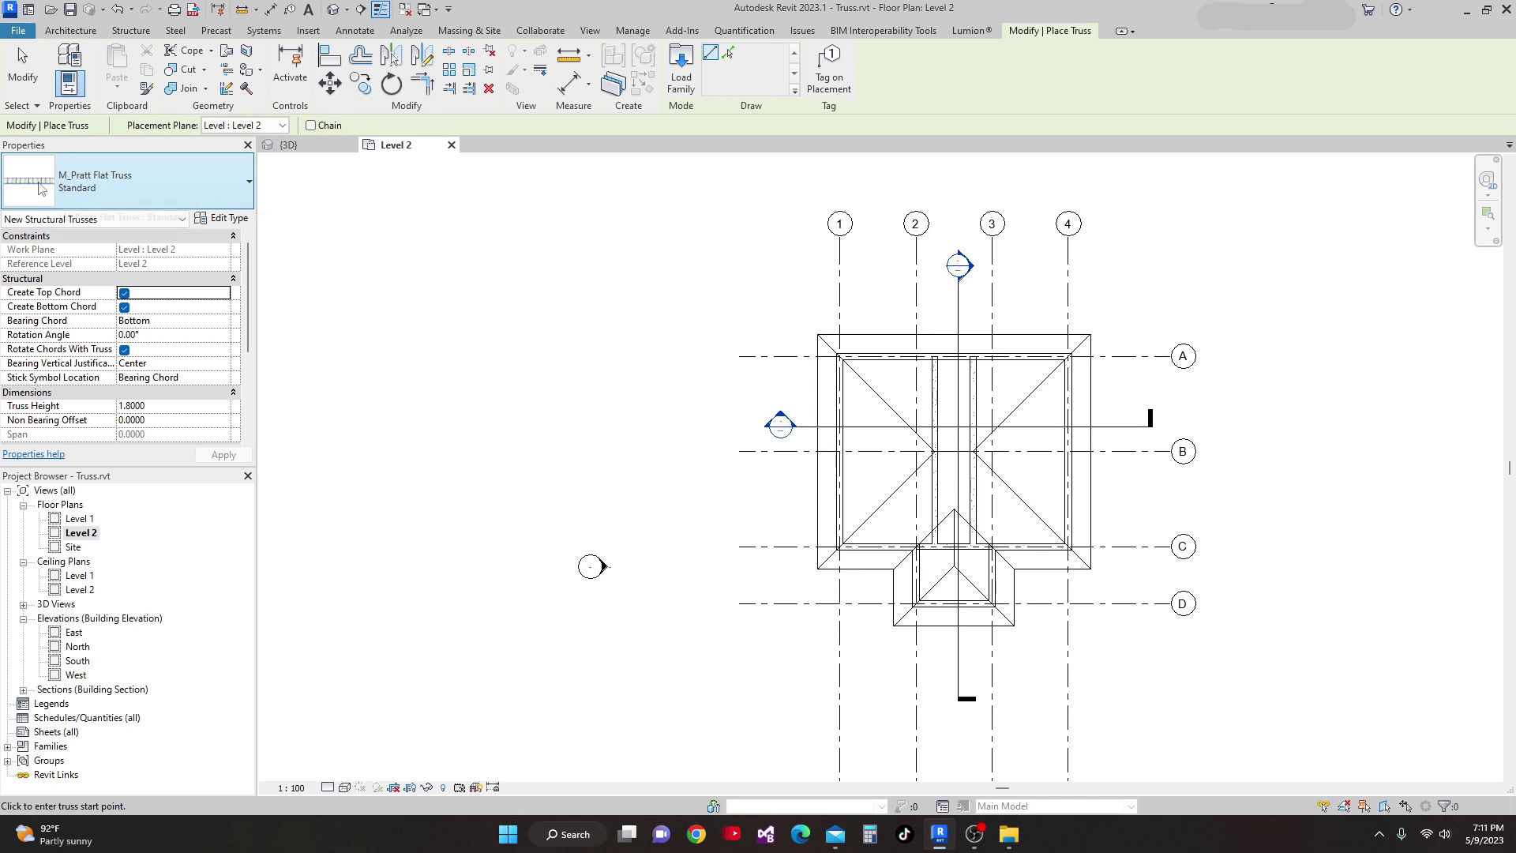
pyautogui.click(230, 221)
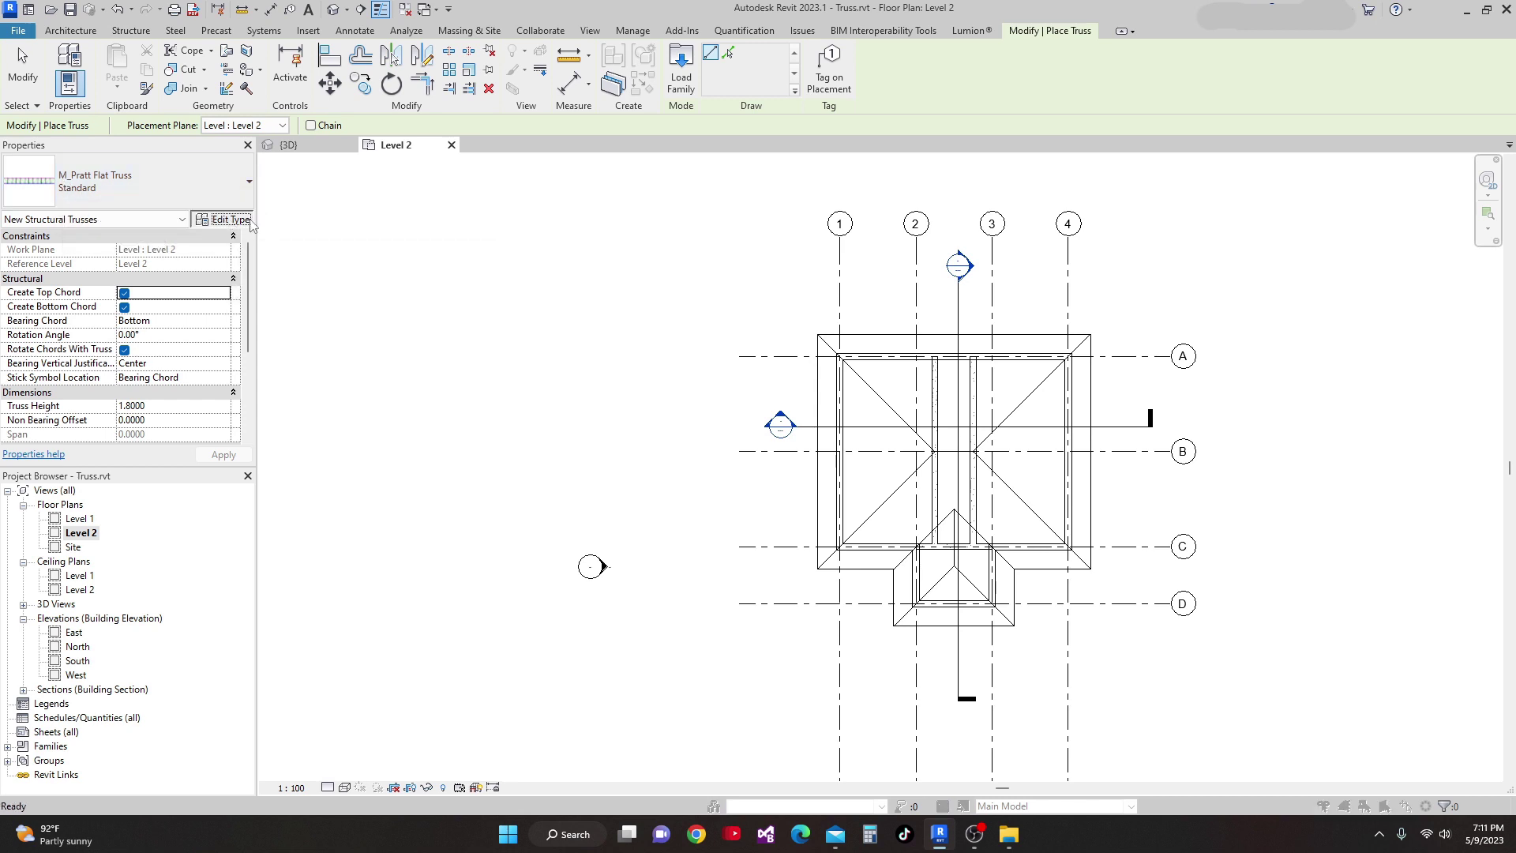
pyautogui.moveTo(908, 229); pyautogui.dragTo(885, 162)
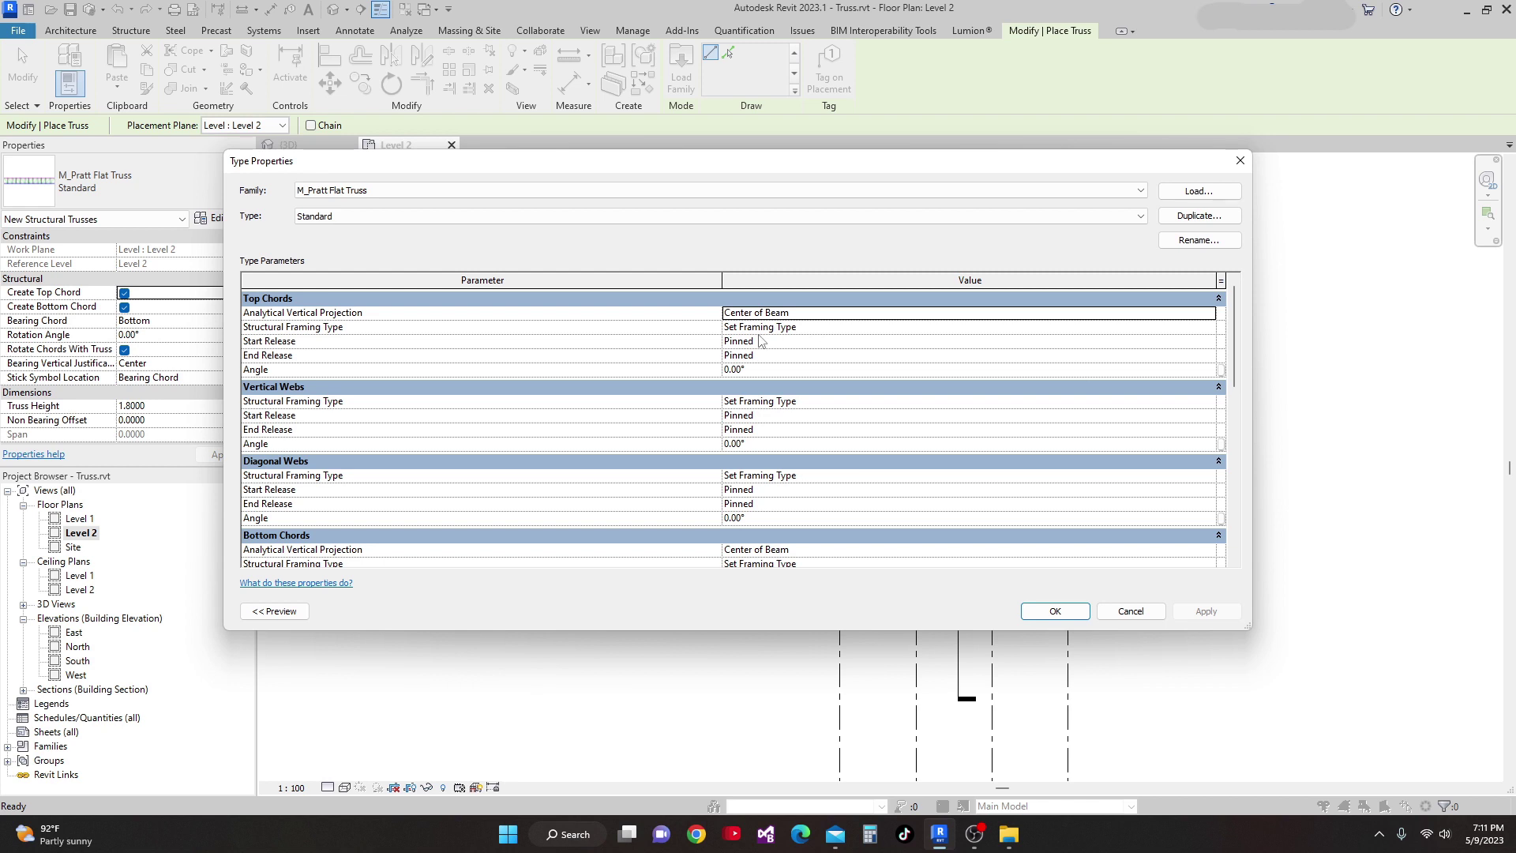
pyautogui.click(1210, 331)
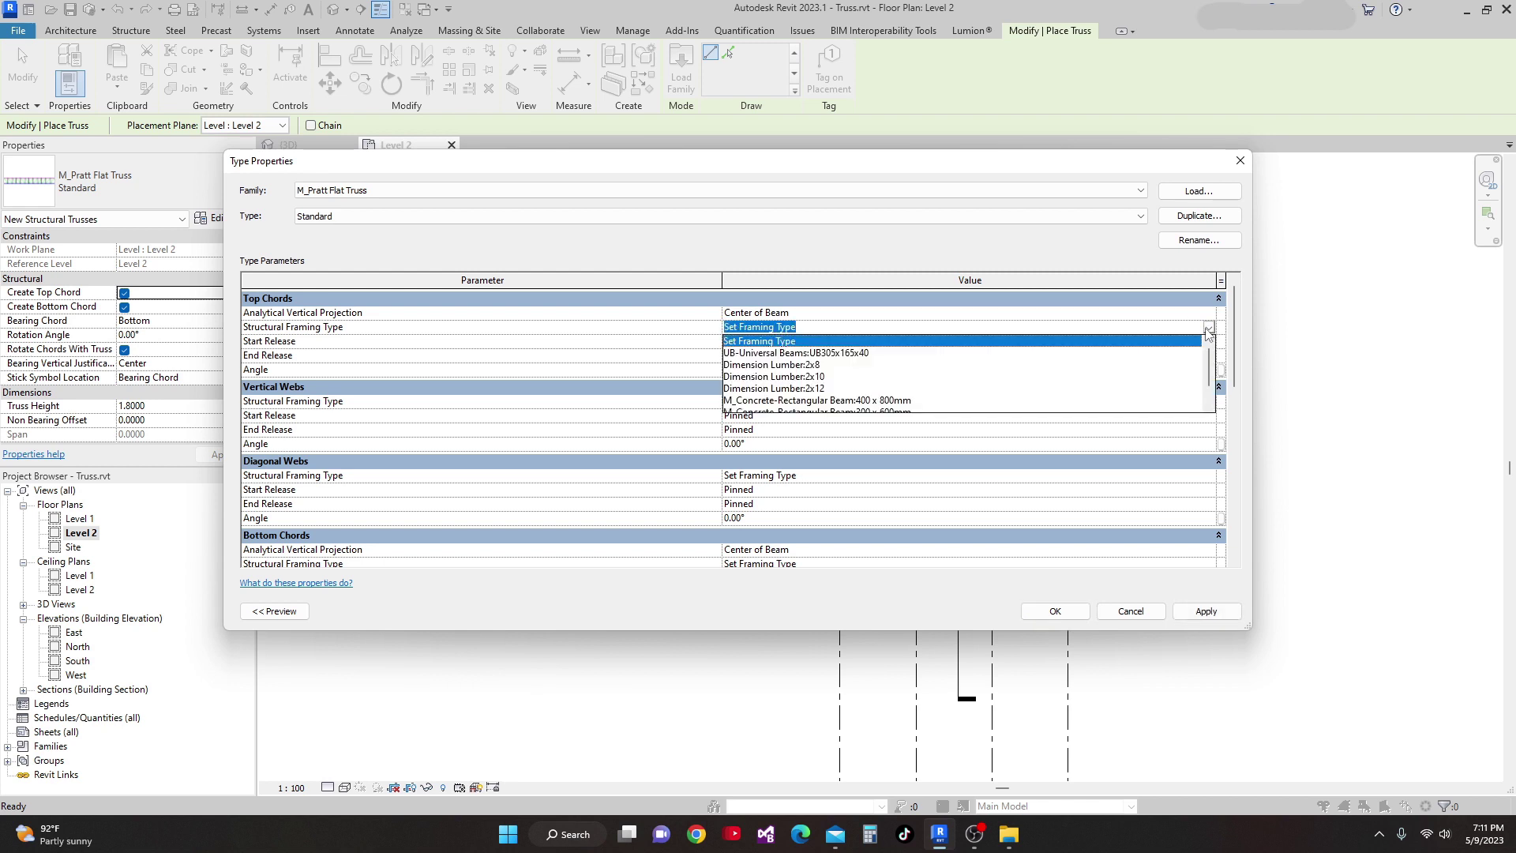
pyautogui.click(810, 376)
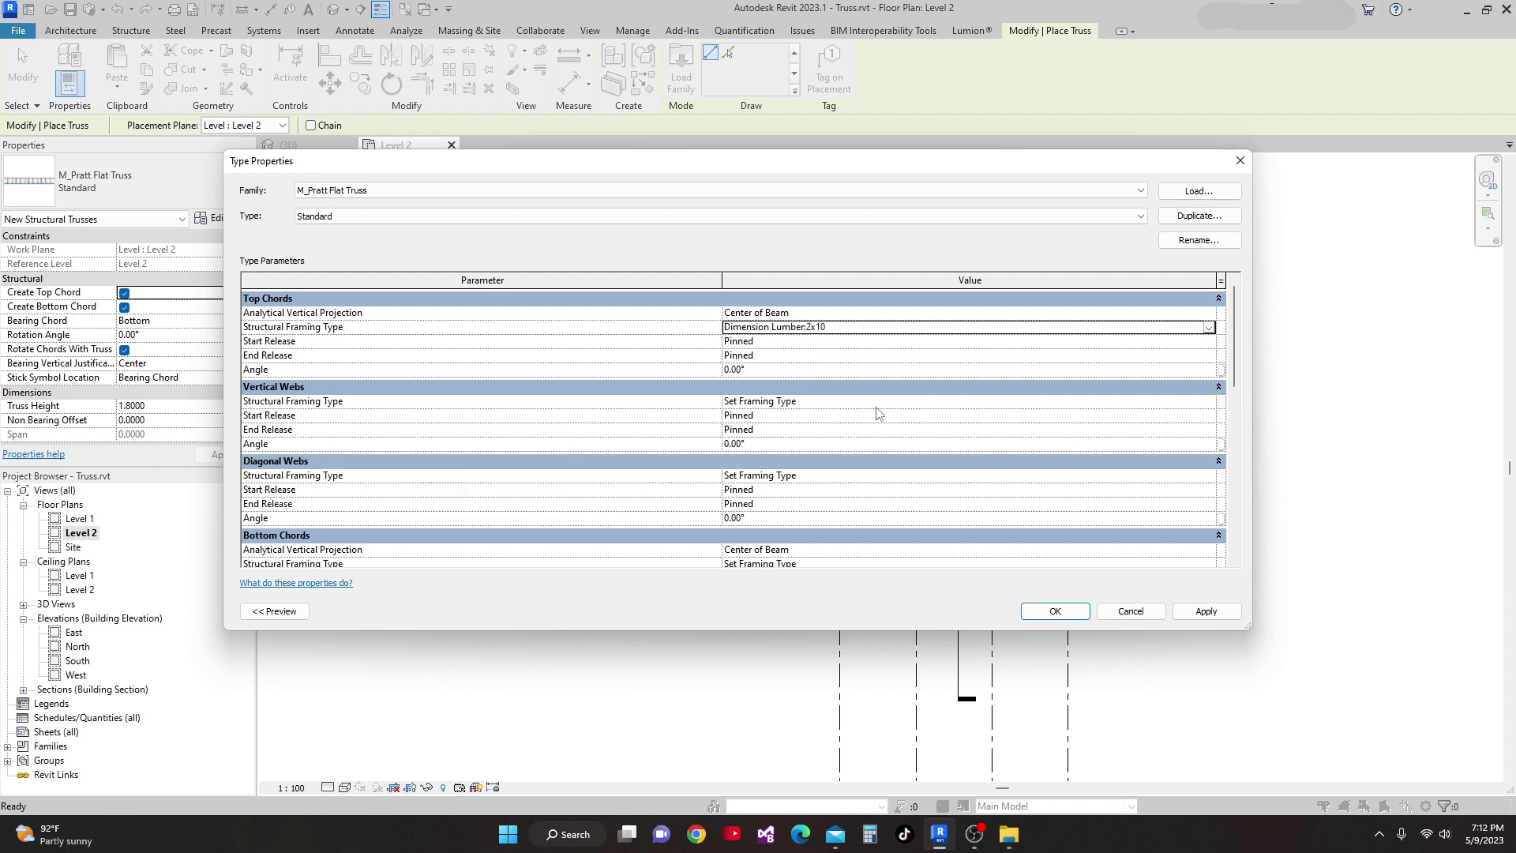
# Set the structural framing type of the truss's vertical and diagonal webs to Dimension Lumber 2x8.
pyautogui.click(1204, 405)
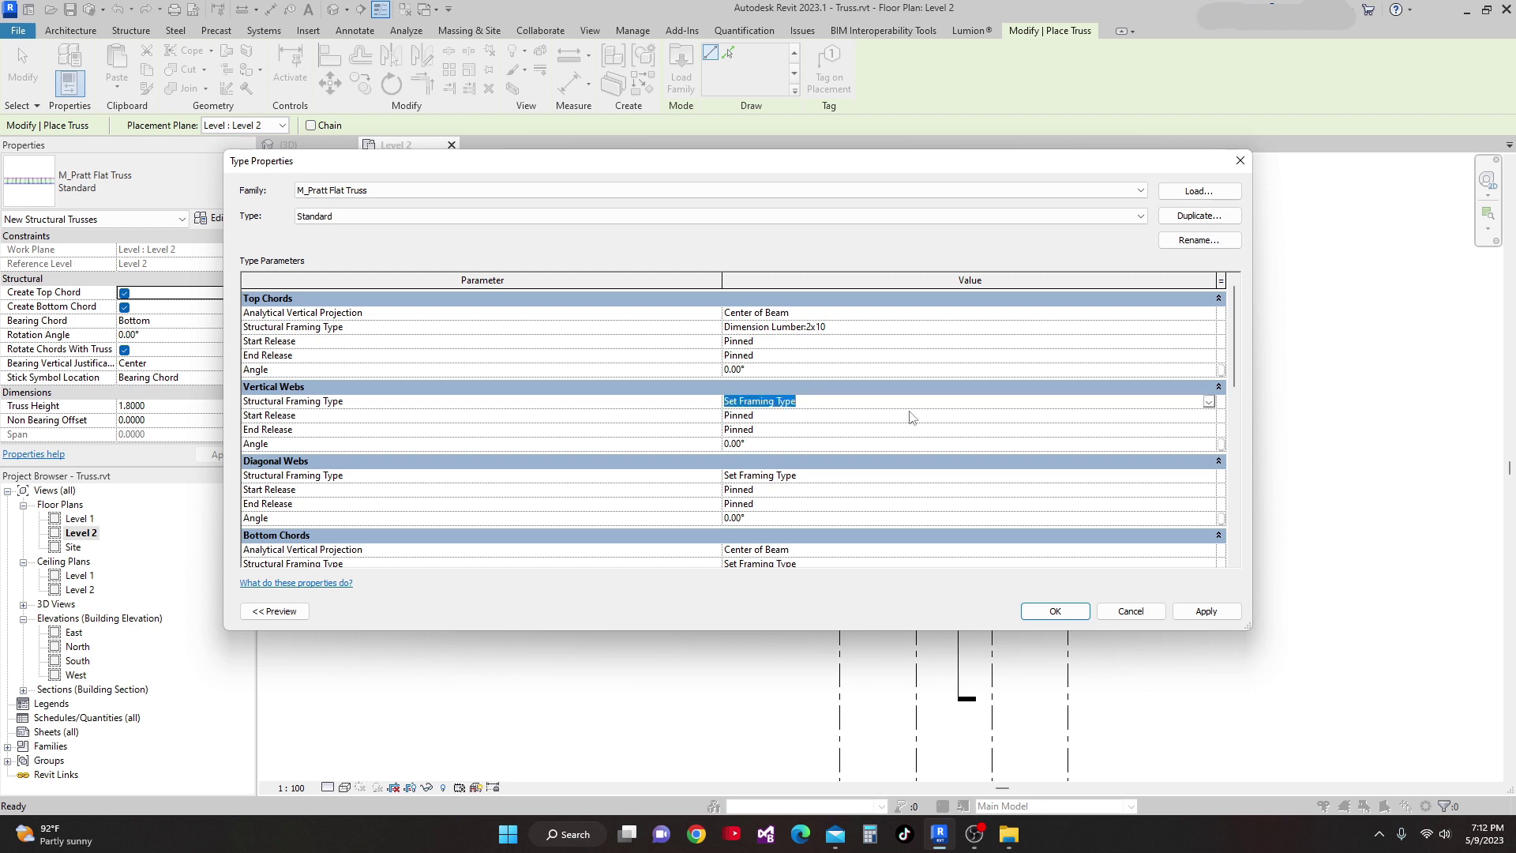
pyautogui.click(1209, 402)
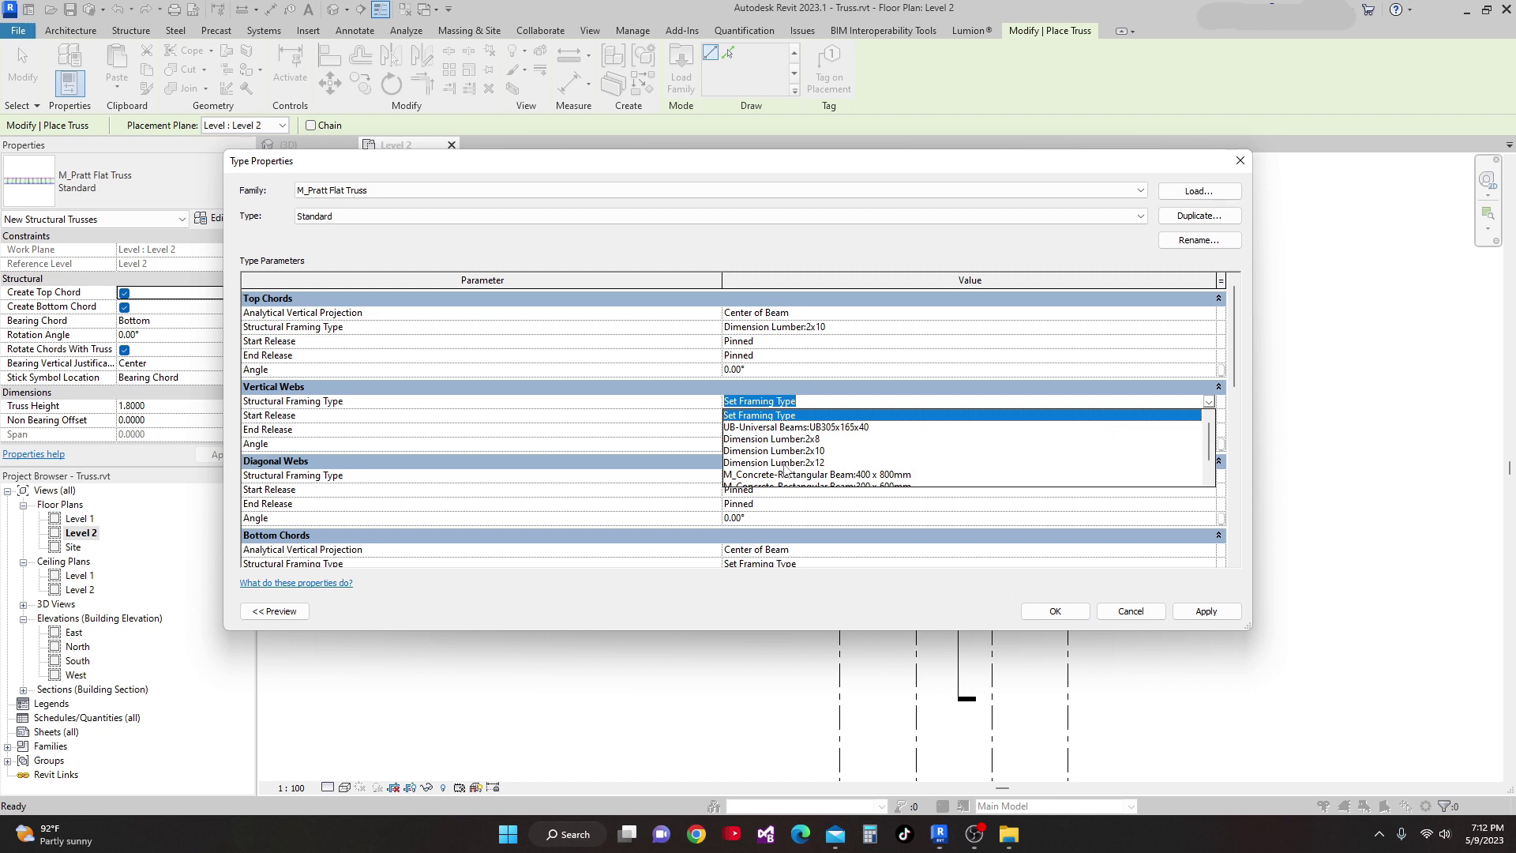
pyautogui.click(799, 440)
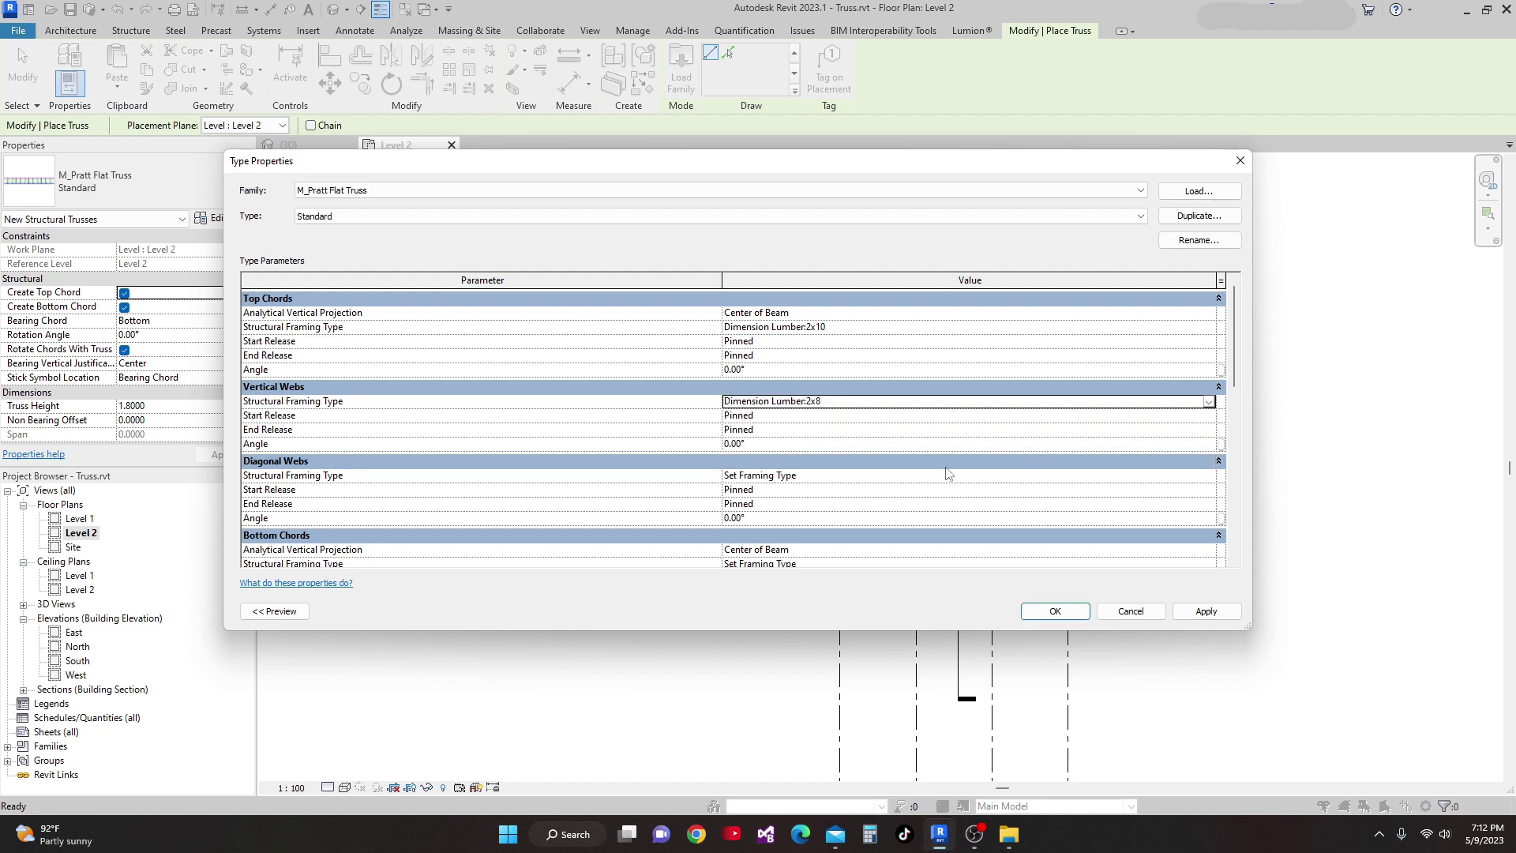
pyautogui.moveTo(1229, 382); pyautogui.dragTo(1234, 408)
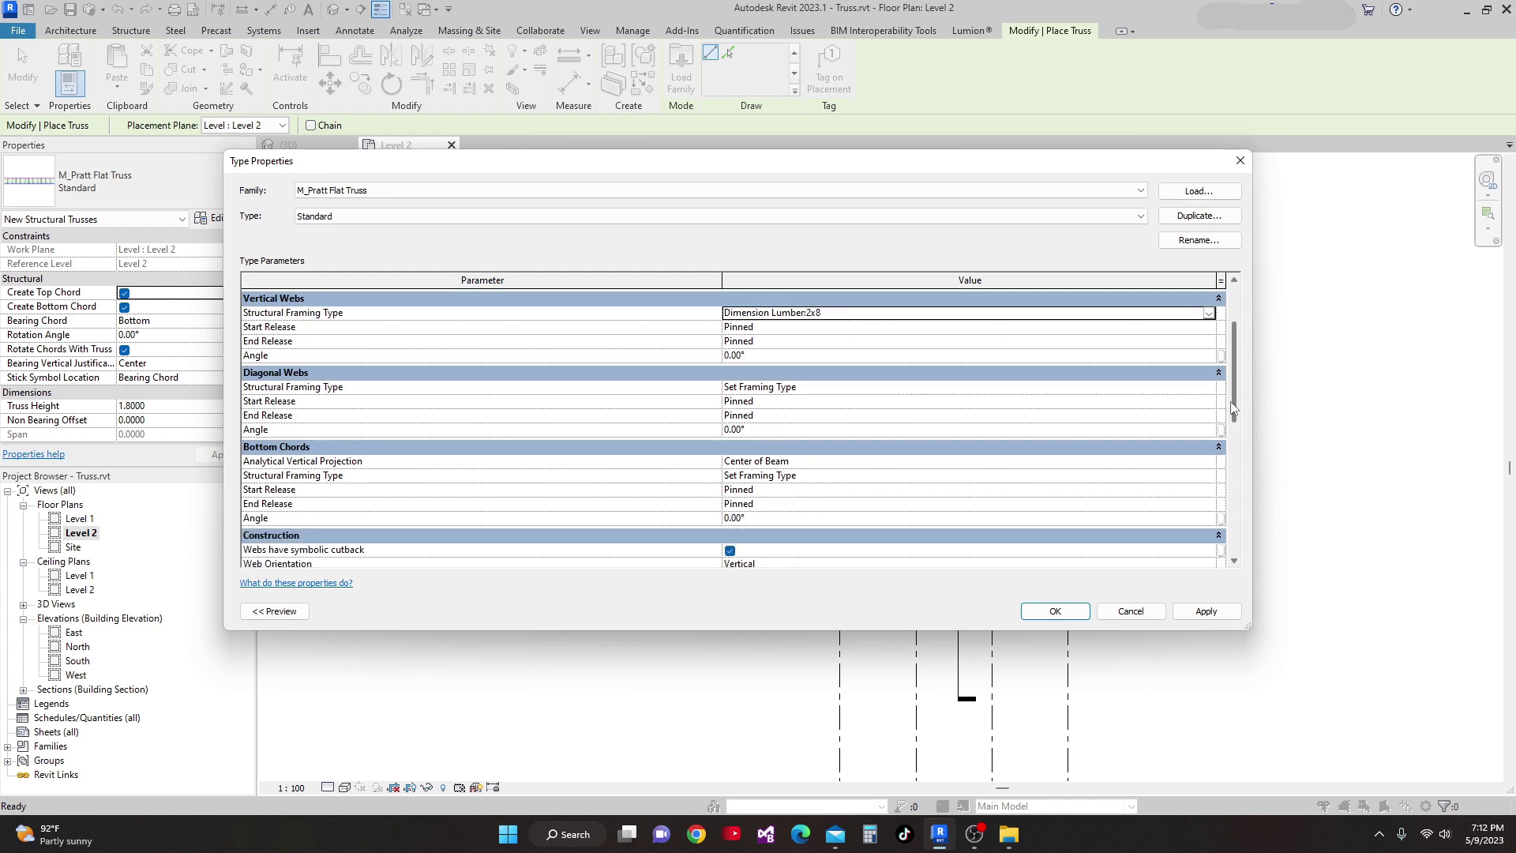
pyautogui.click(1201, 387)
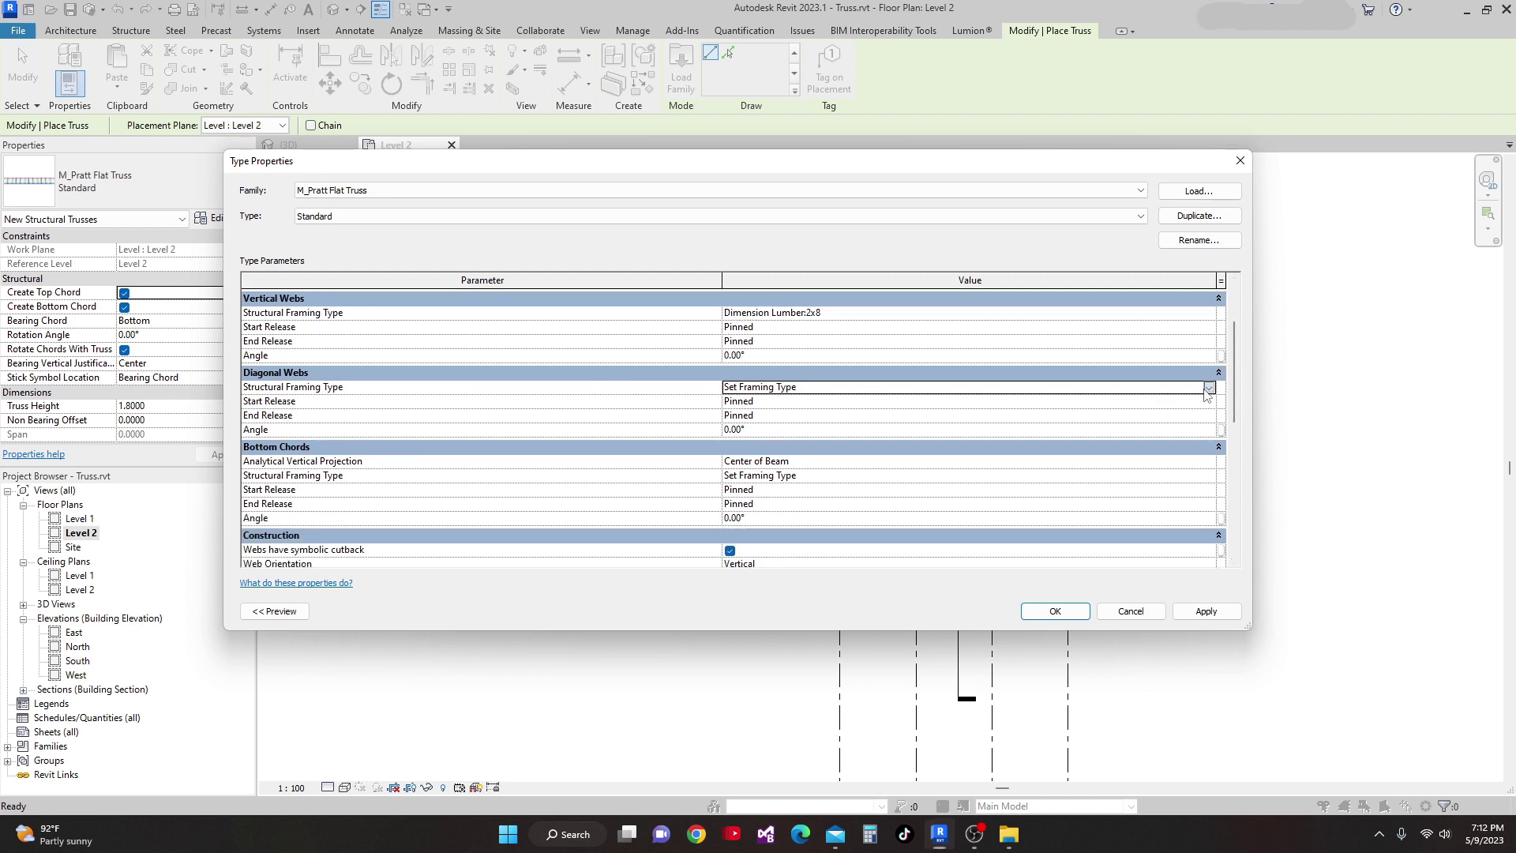
pyautogui.click(1209, 387)
pyautogui.click(792, 425)
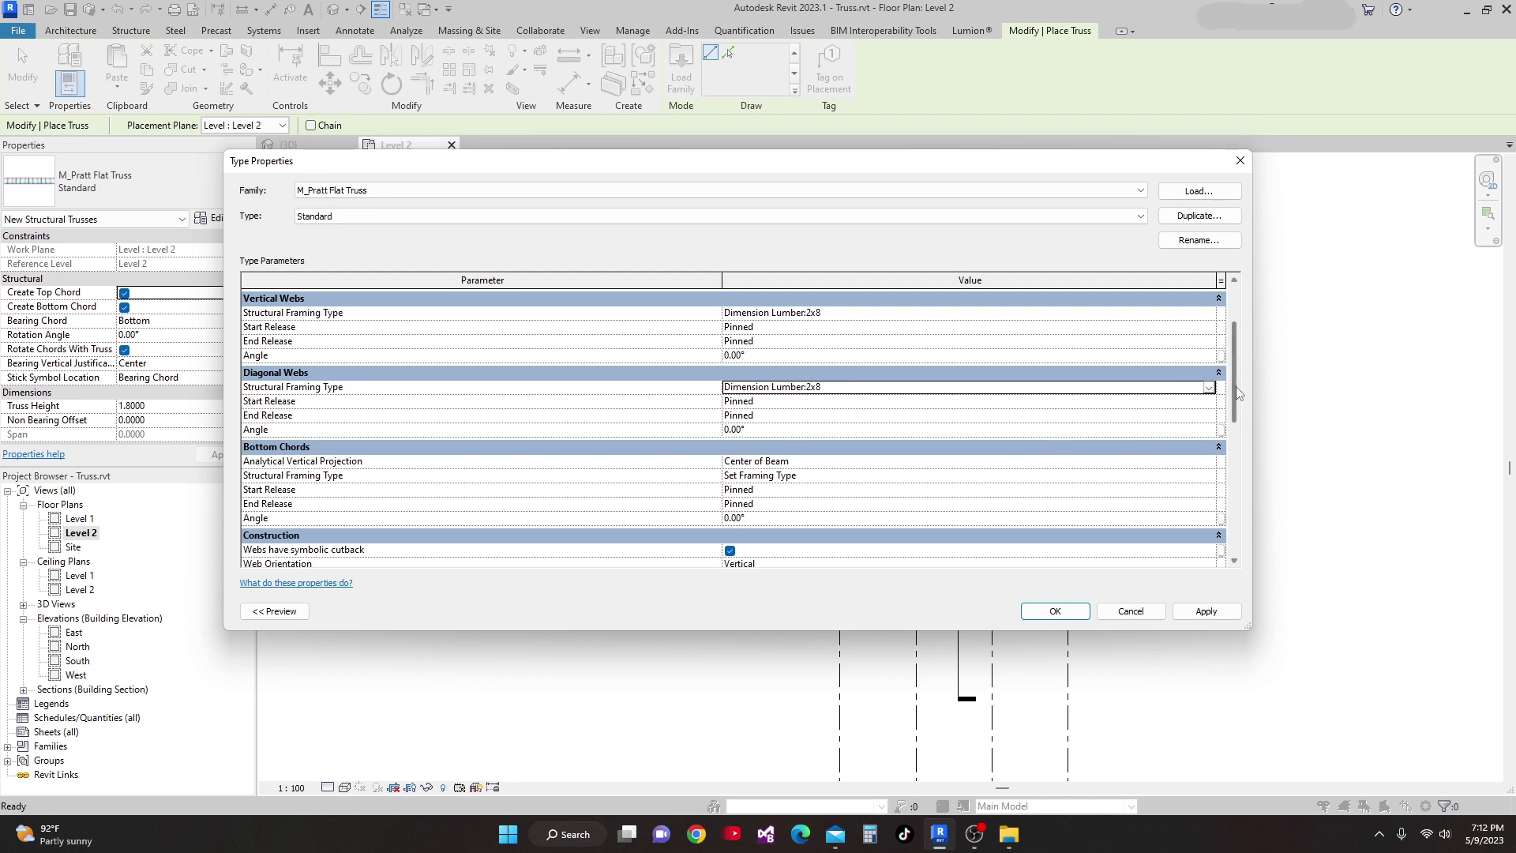
# Set the truss's bottom chord framing type to Dimension Lumber 2x12 and accept the type properties.
pyautogui.scroll(-2, 1235, 386)
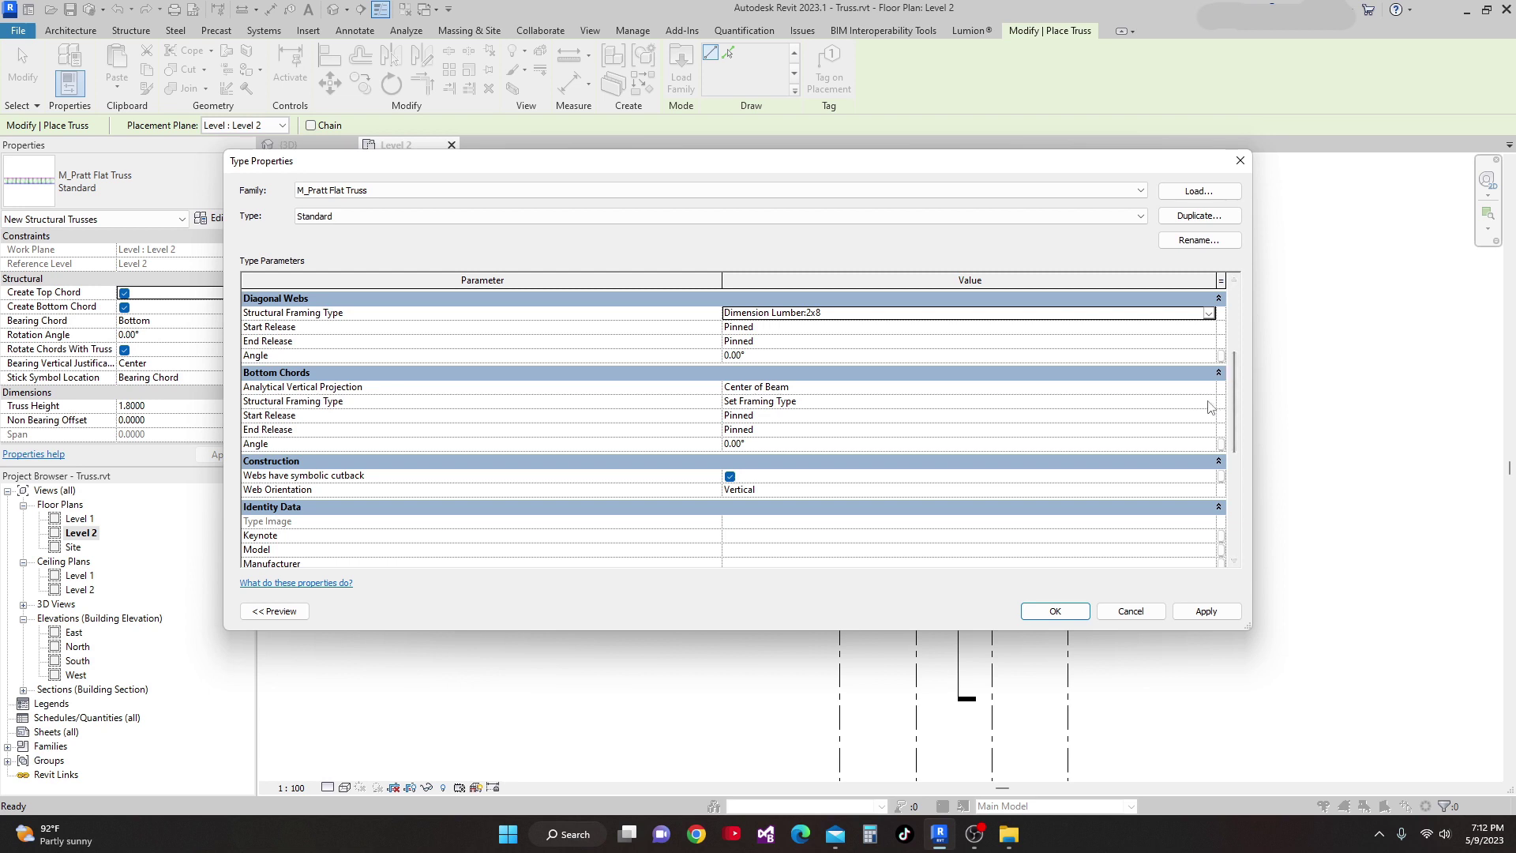
pyautogui.click(1134, 403)
pyautogui.click(772, 463)
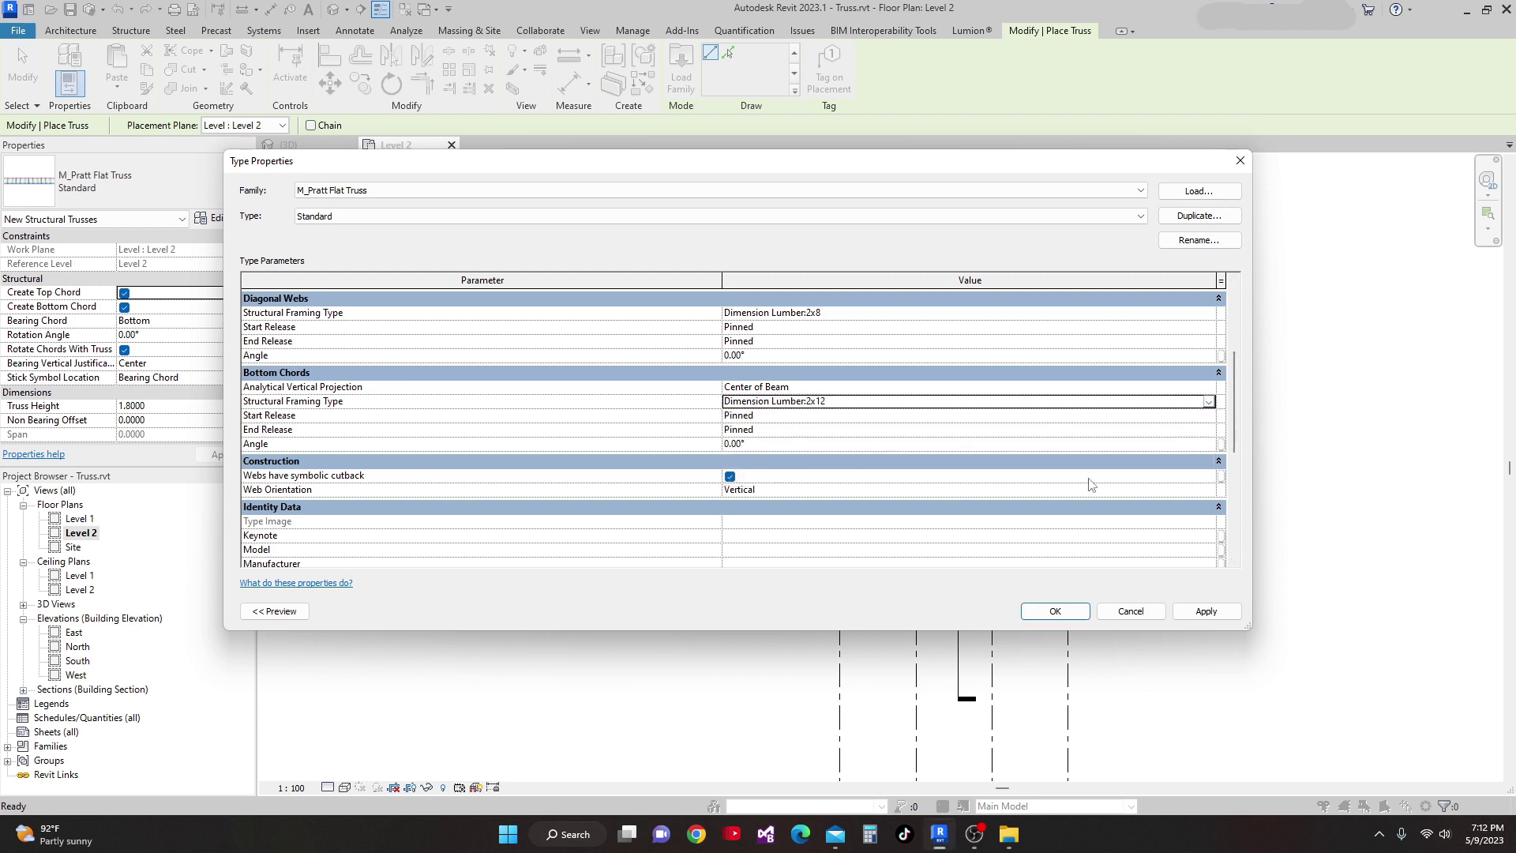
pyautogui.click(1079, 616)
# Place a Pratt flat truss along each of the two concrete truss beams, running from grid A to grid C.
pyautogui.moveTo(722, 468); pyautogui.dragTo(604, 410, button='middle')
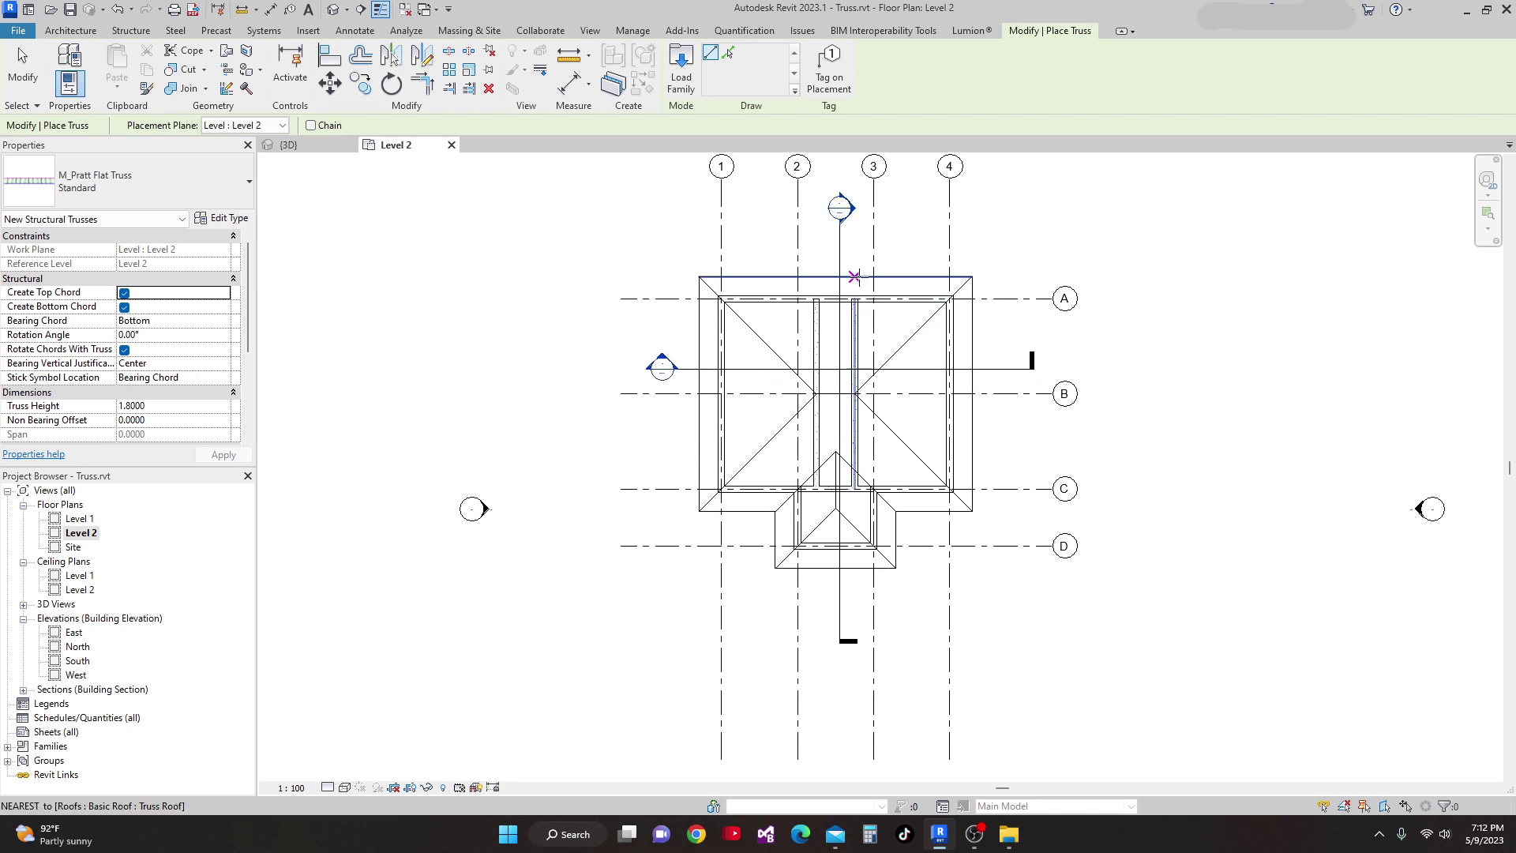
pyautogui.scroll(2, 823, 308)
pyautogui.scroll(1, 831, 292)
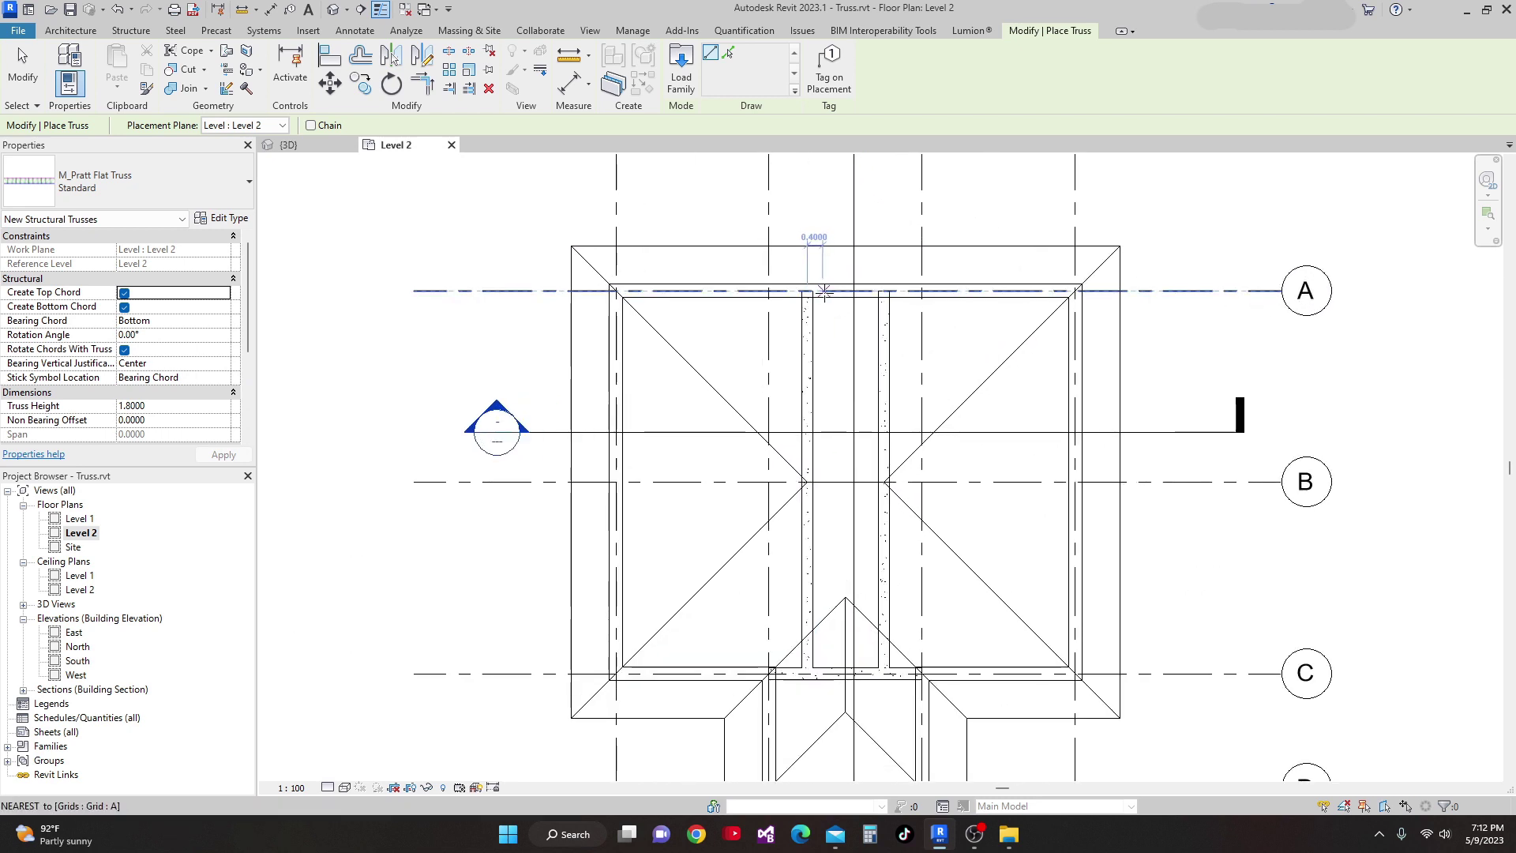
pyautogui.click(807, 291)
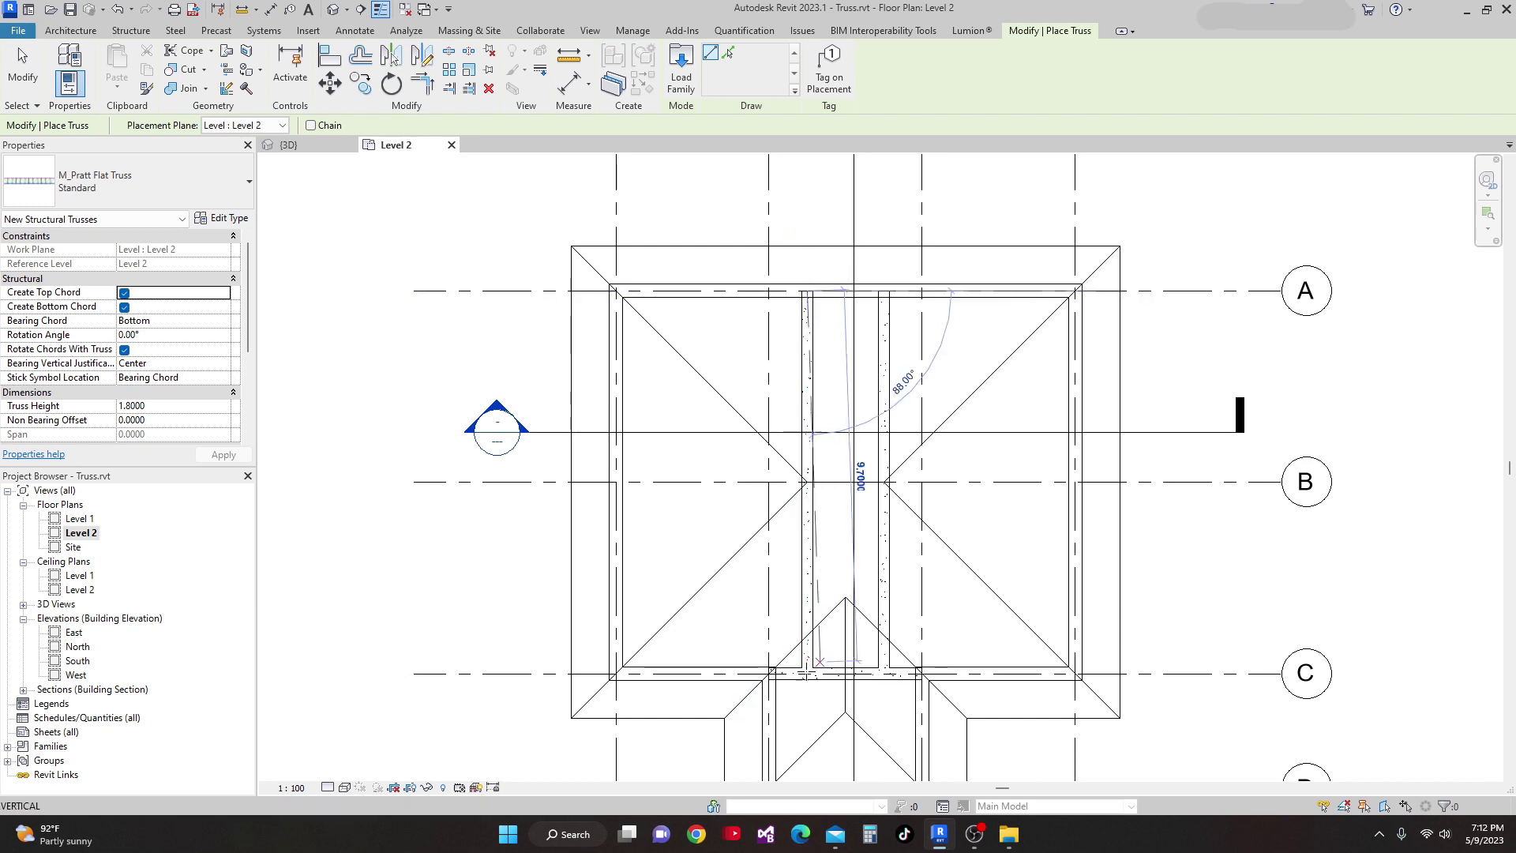
pyautogui.click(807, 674)
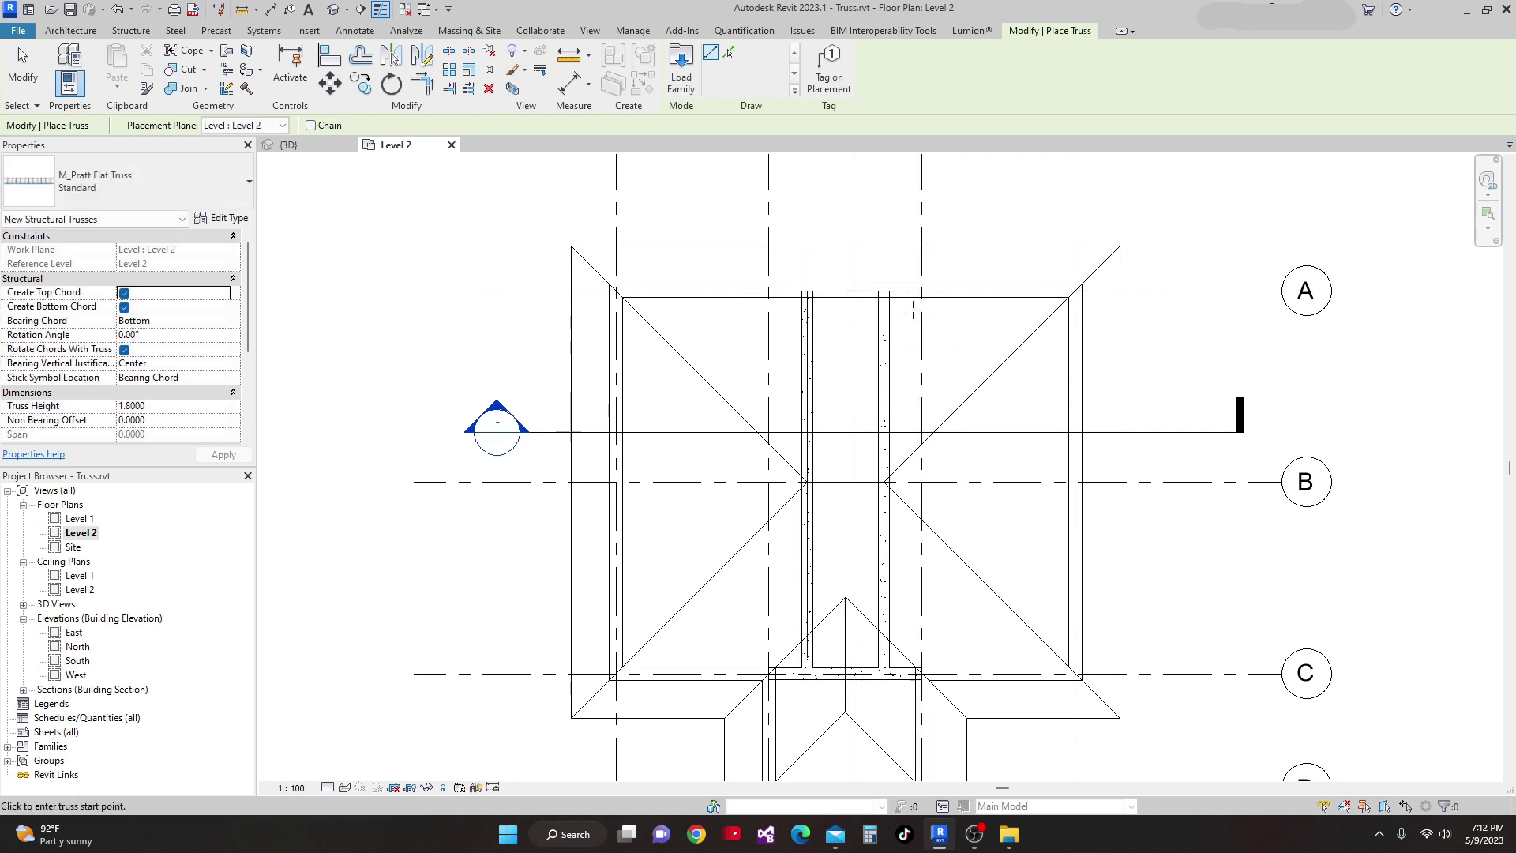
pyautogui.click(884, 291)
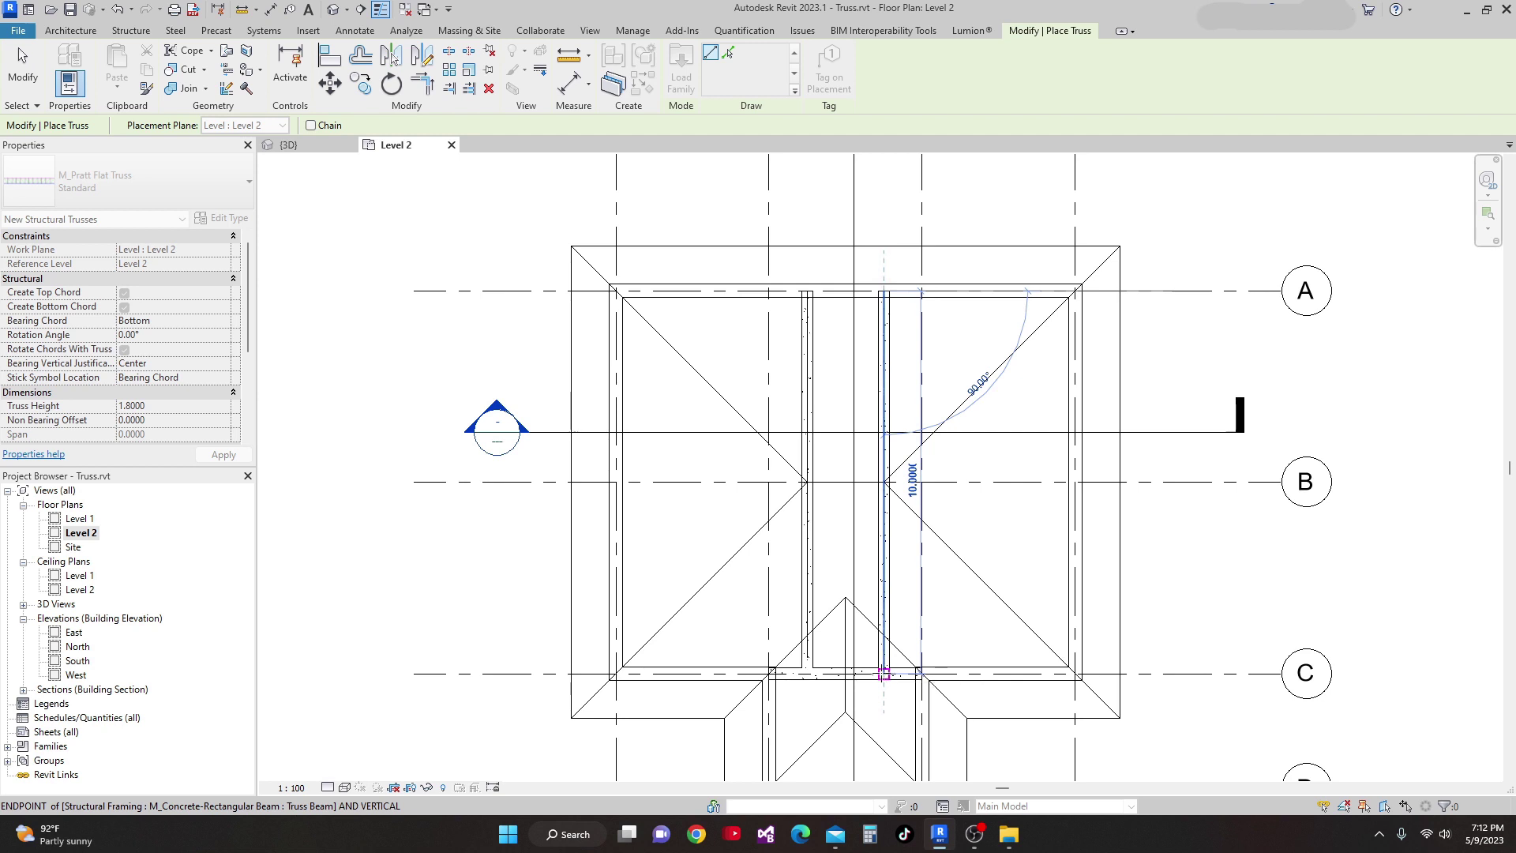
pyautogui.click(884, 674)
pyautogui.scroll(-2, 1116, 495)
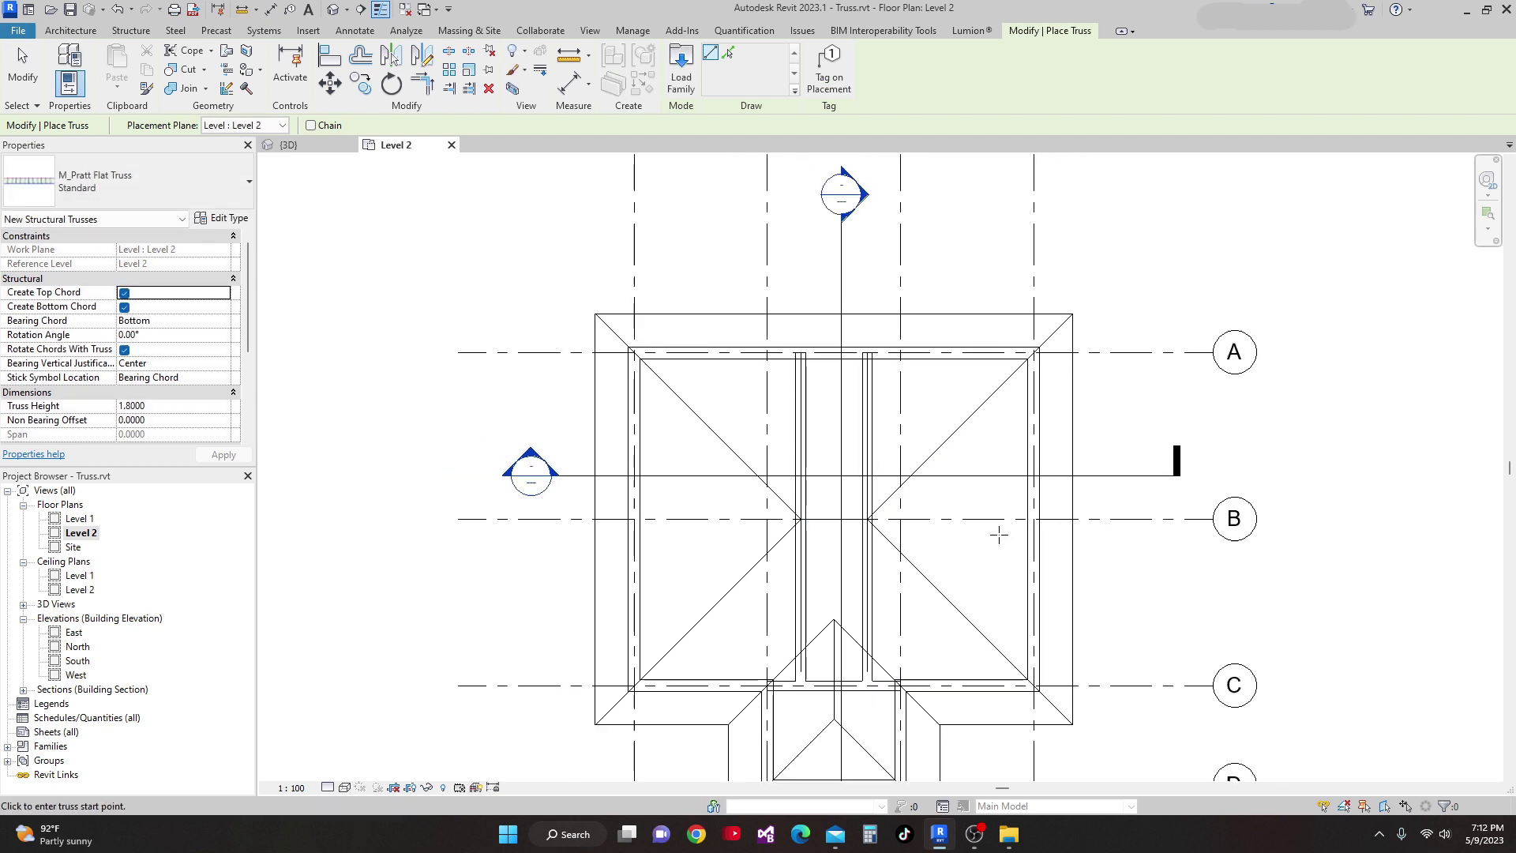
pyautogui.scroll(2, 577, 422)
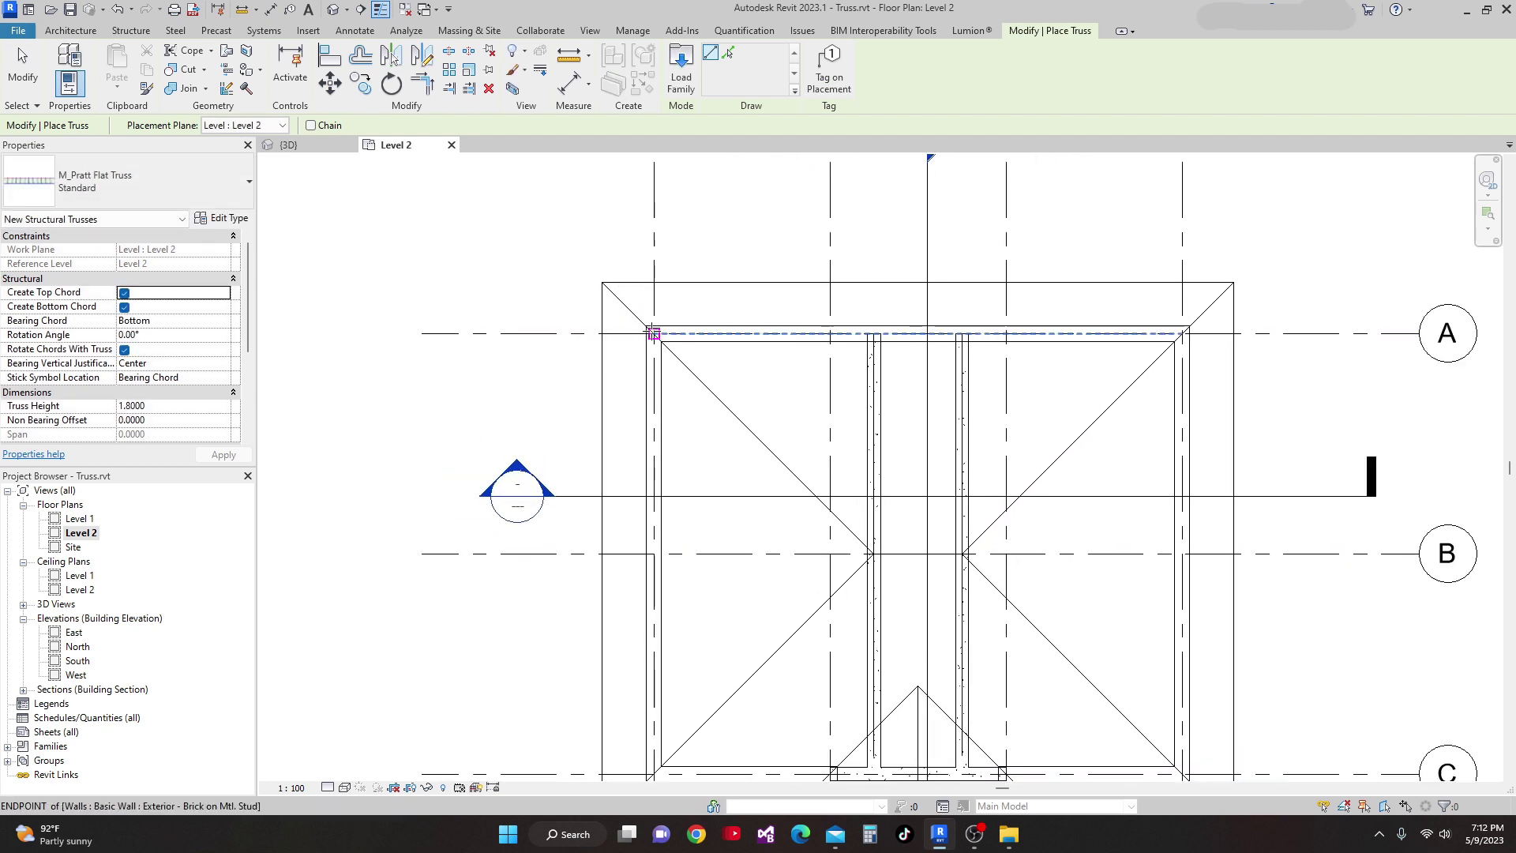
pyautogui.click(654, 333)
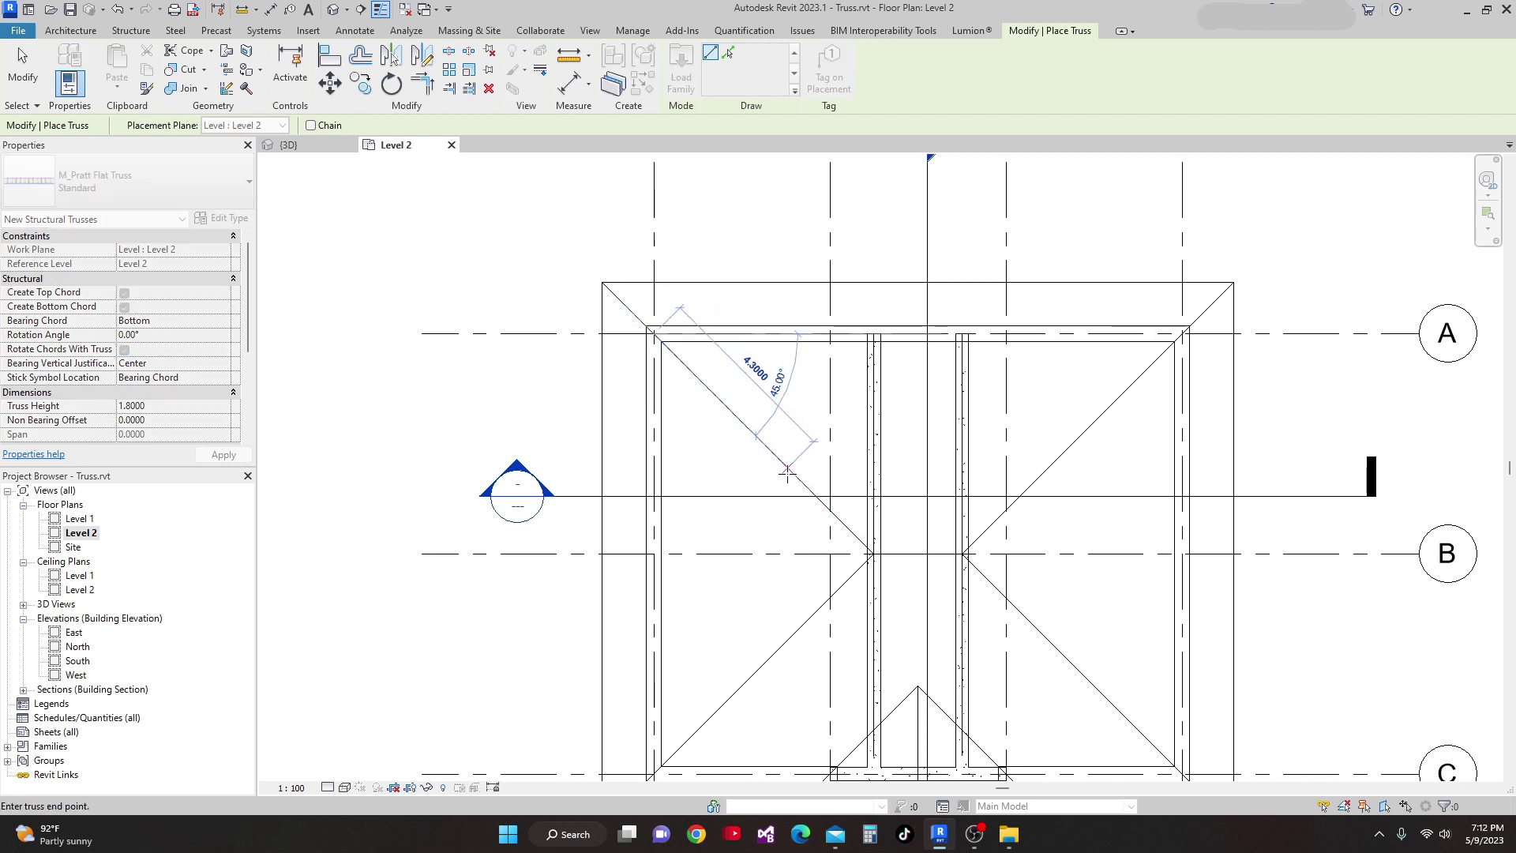
pyautogui.scroll(5, 863, 545)
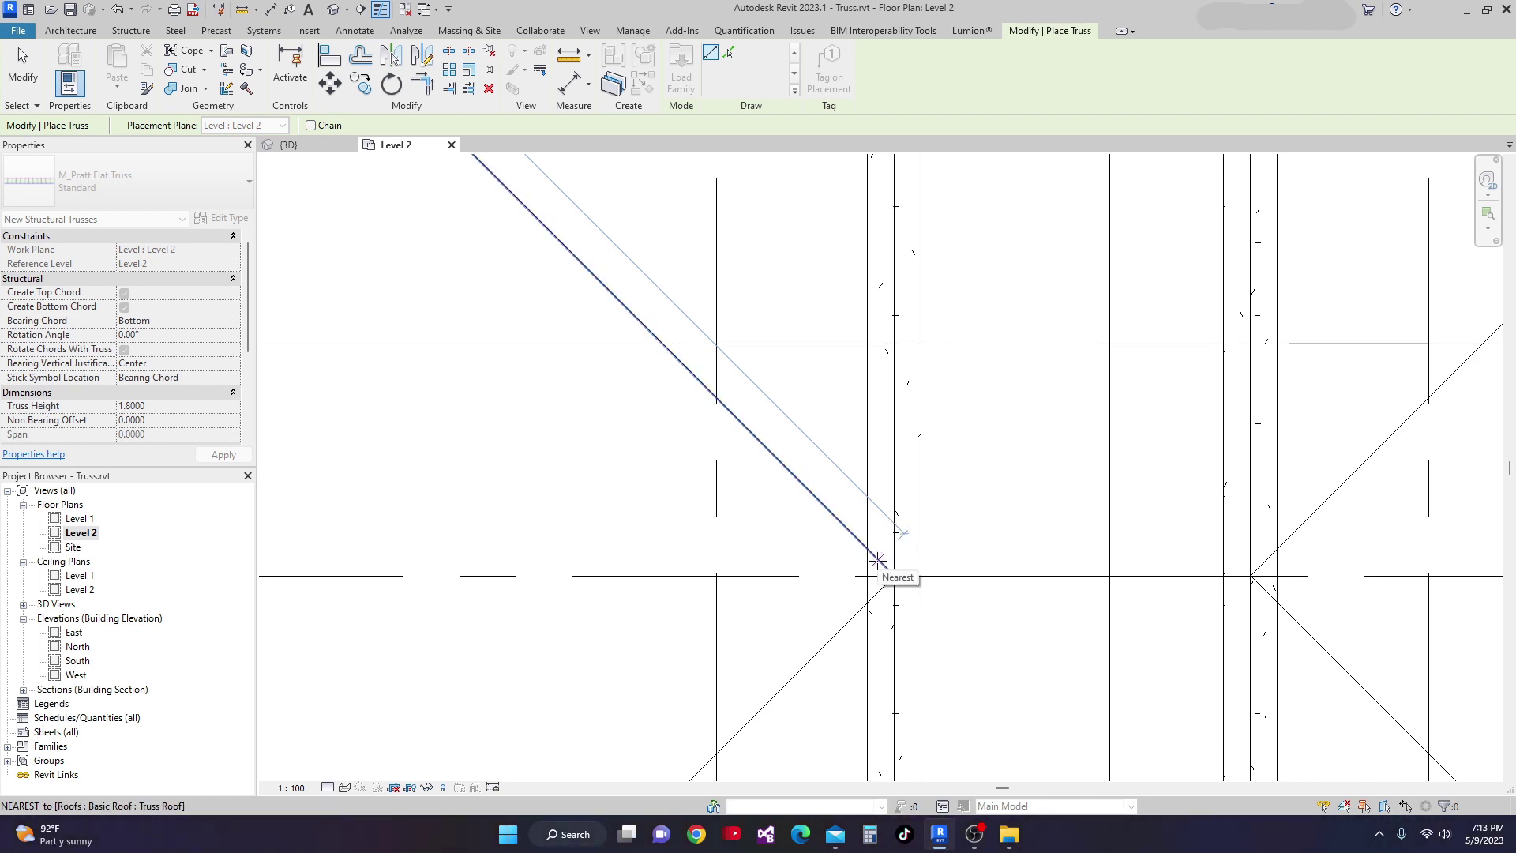
pyautogui.press('Escape')
# Finish the Pratt flat truss along the A/1 hip line and place another along the hip from corner C/1 to the ridge end.
pyautogui.scroll(-5, 876, 553)
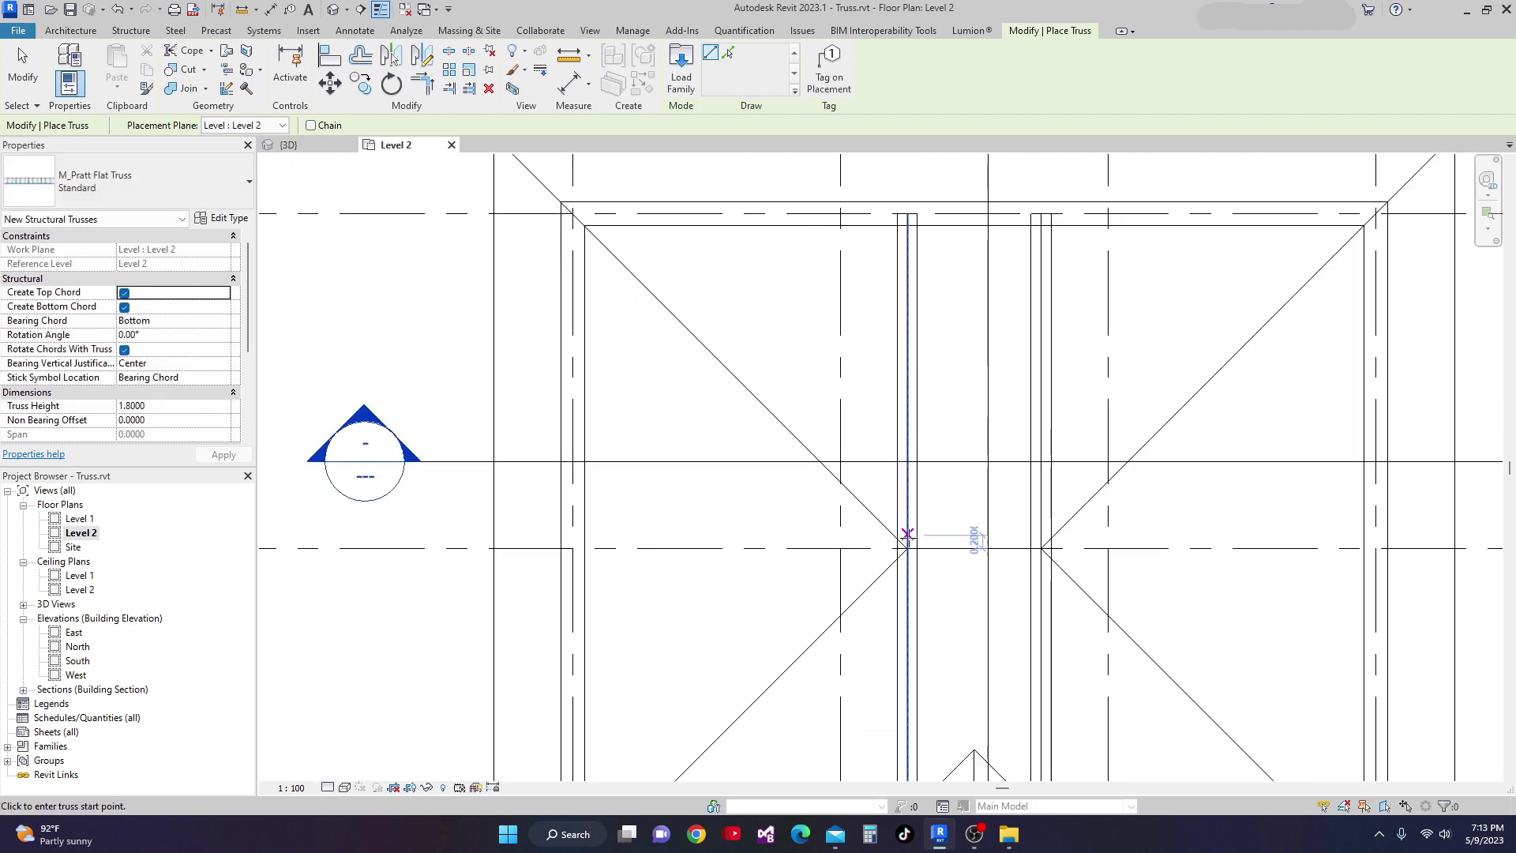
pyautogui.scroll(2, 681, 669)
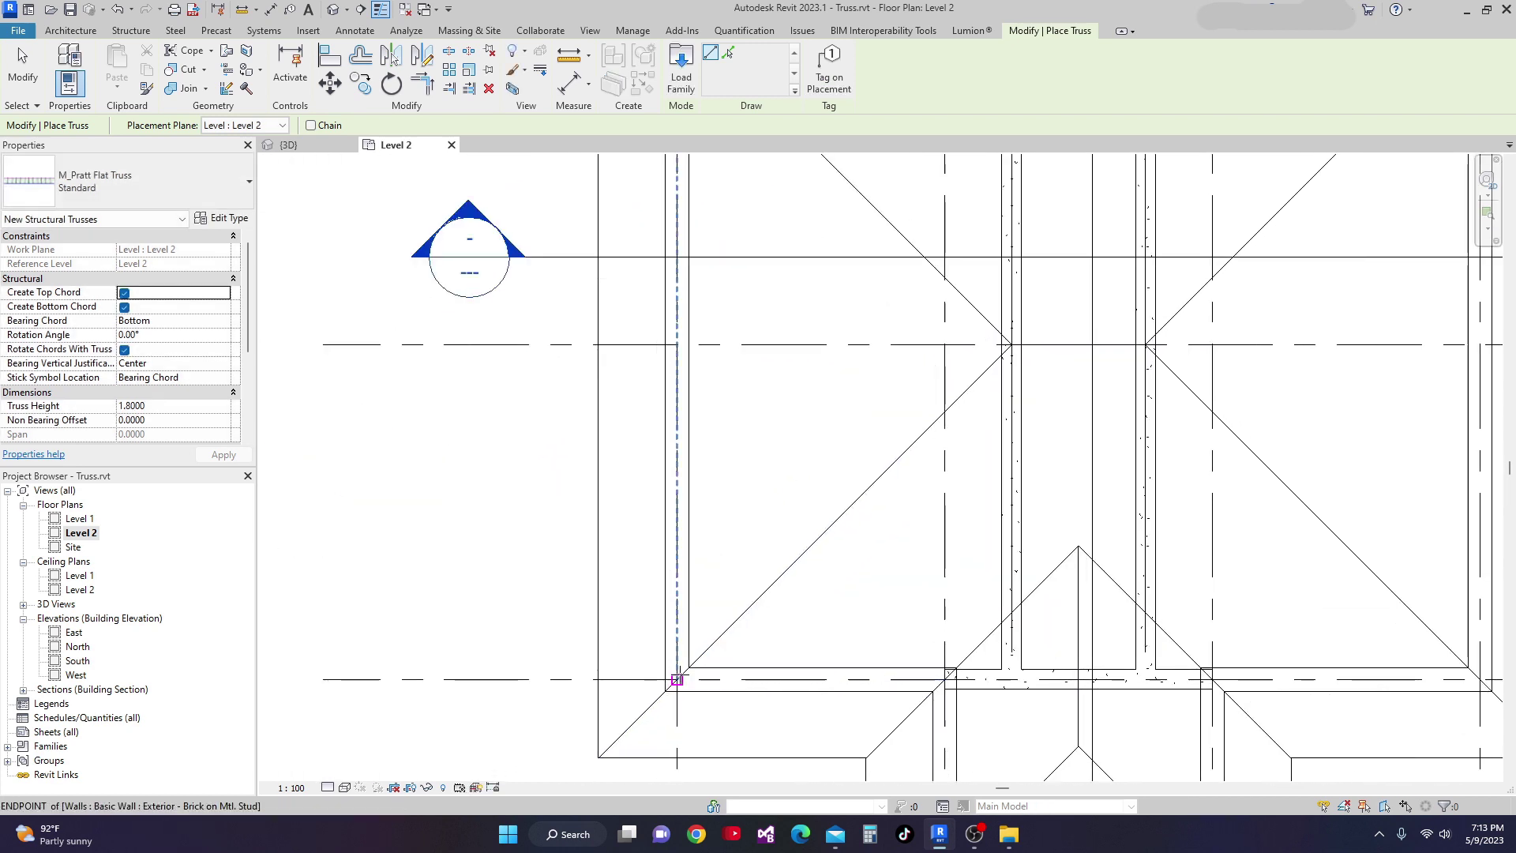
pyautogui.click(677, 679)
pyautogui.scroll(3, 1004, 344)
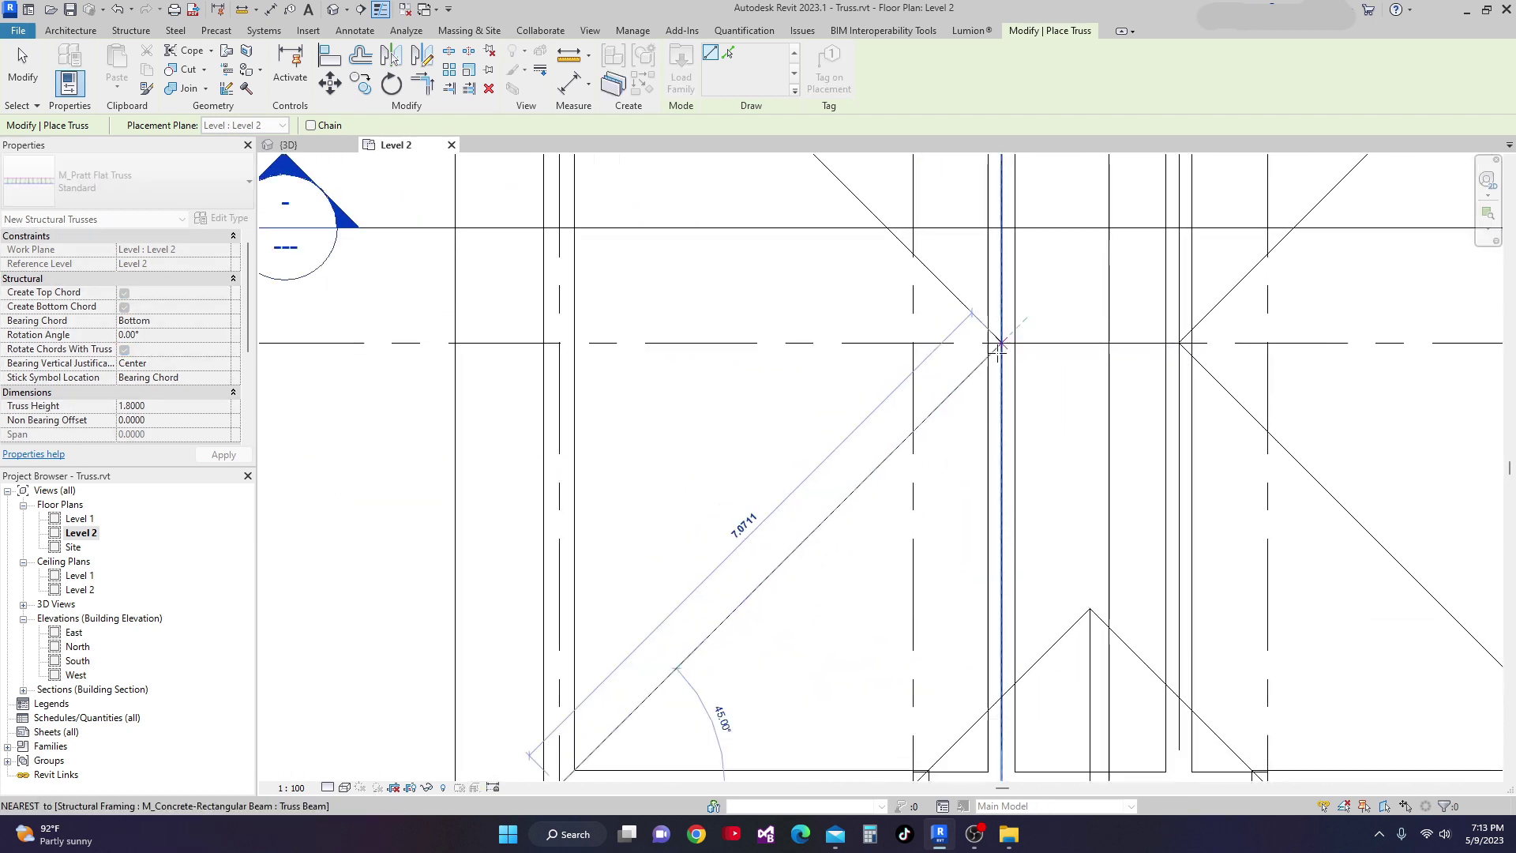
pyautogui.scroll(1, 1000, 348)
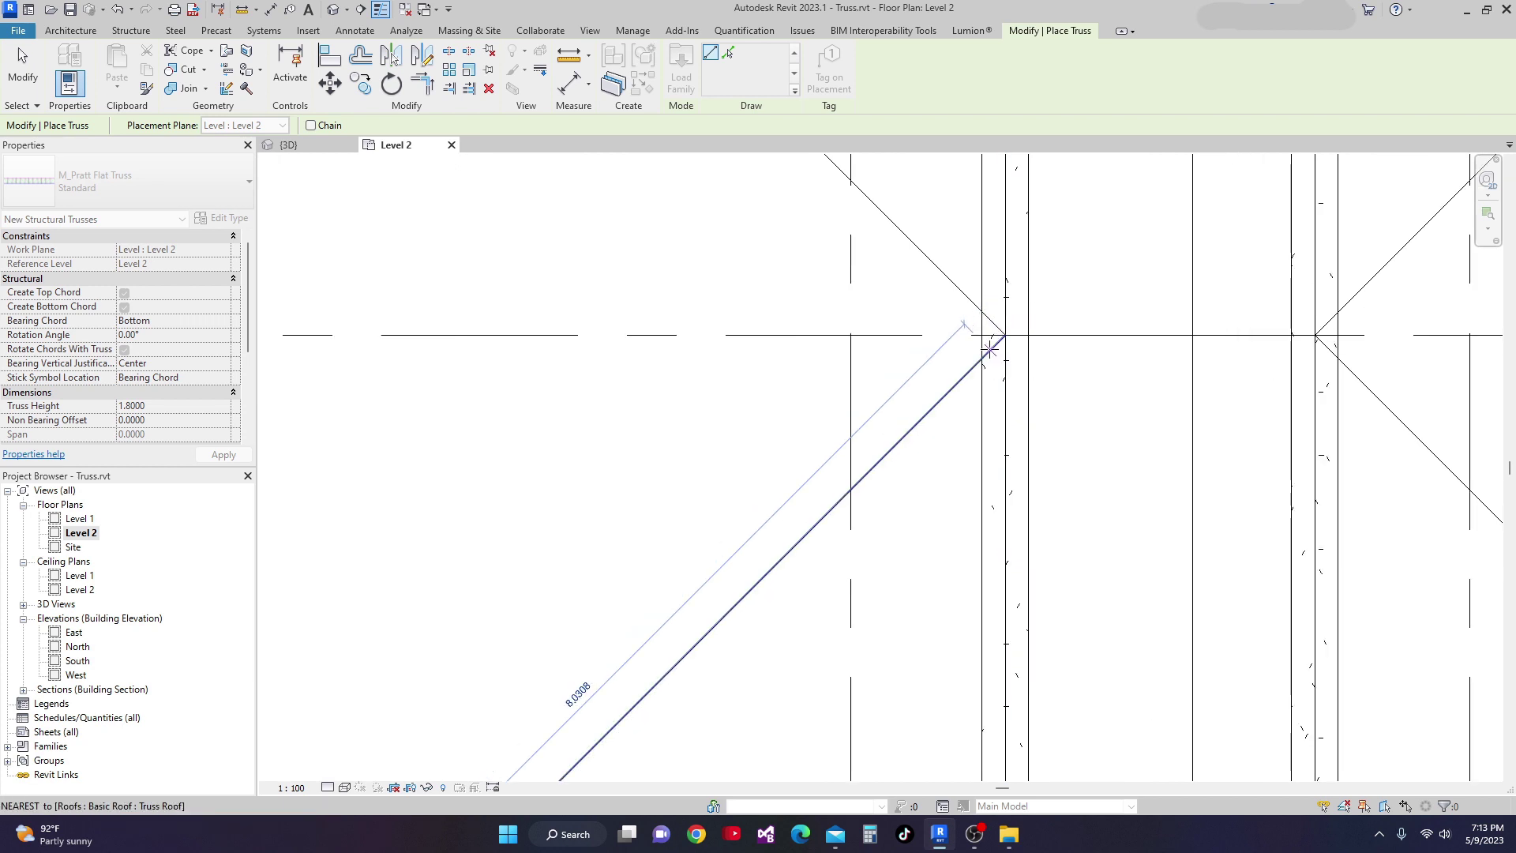
pyautogui.press('Escape')
pyautogui.scroll(-8, 745, 456)
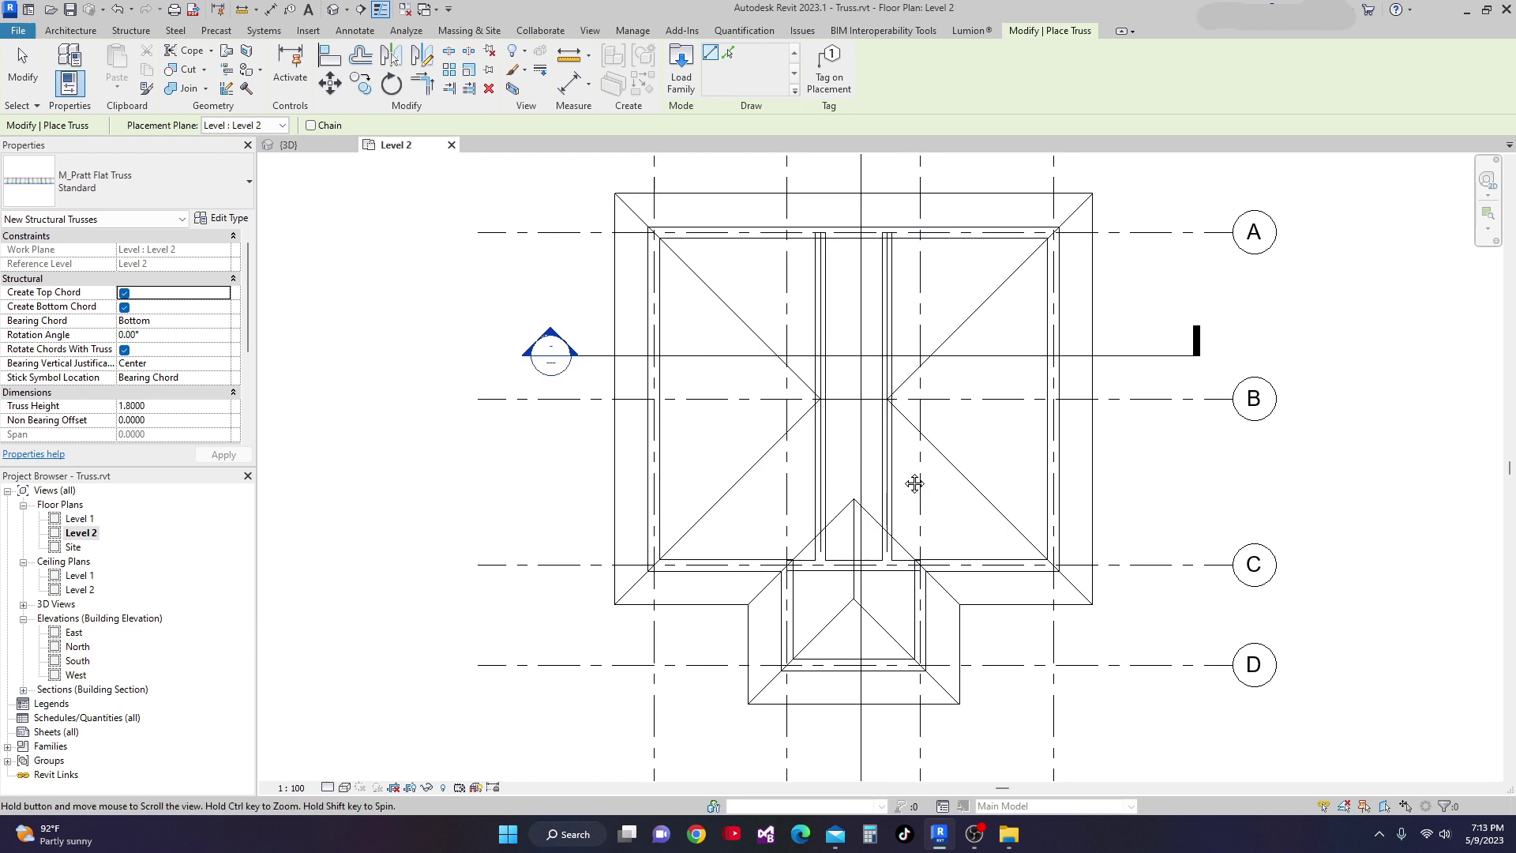
# Place a Pratt flat truss along the hip line from the wall corner at grids A/4 to the nearer ridge end.
pyautogui.scroll(3, 1019, 292)
pyautogui.scroll(2, 1031, 299)
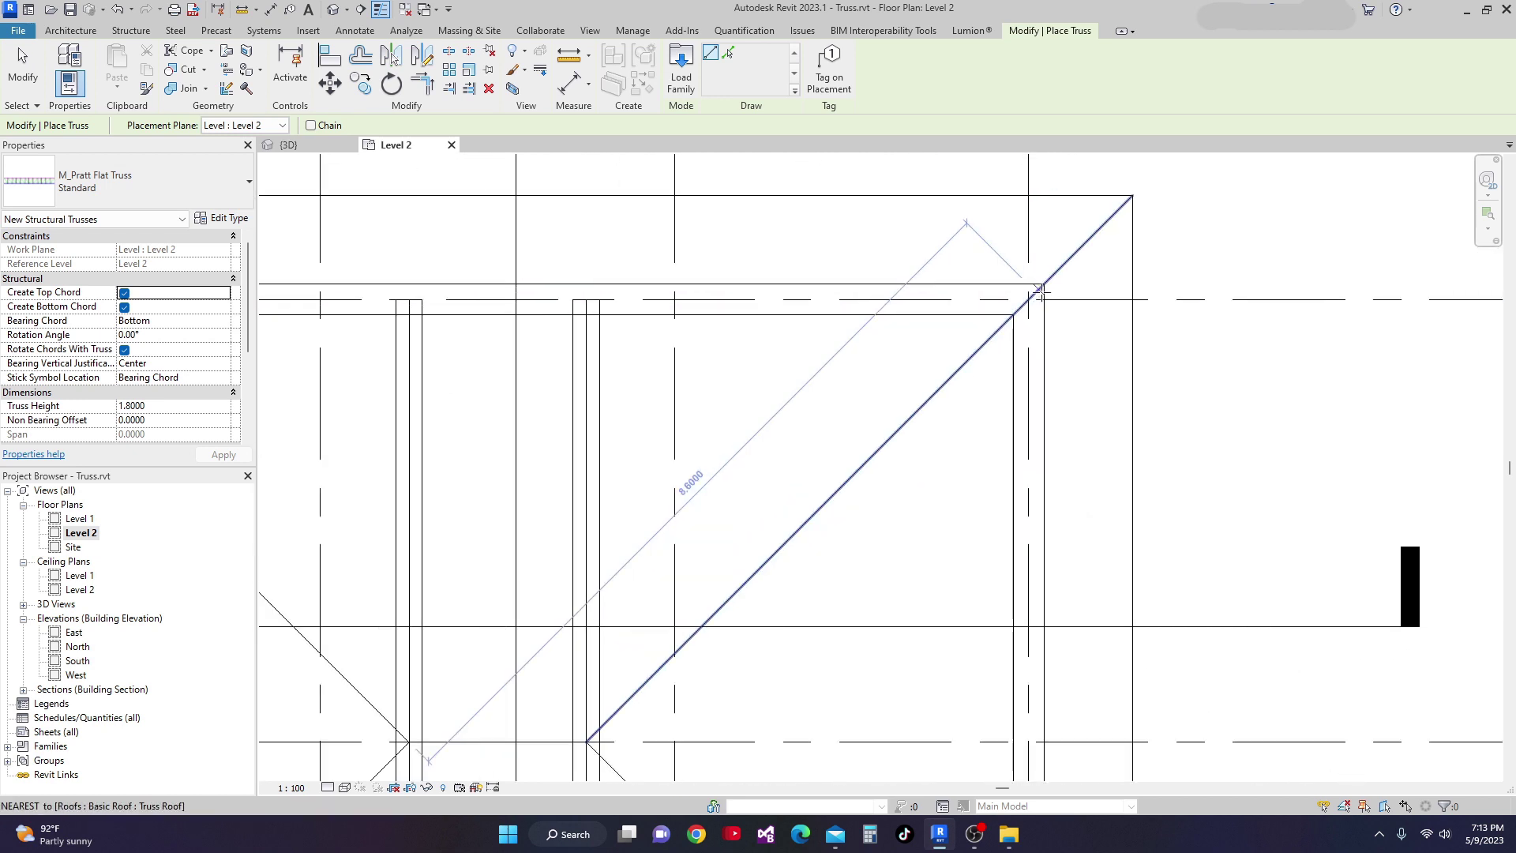
pyautogui.click(1027, 300)
pyautogui.scroll(-3, 1026, 332)
pyautogui.scroll(1, 766, 561)
pyautogui.scroll(4, 766, 563)
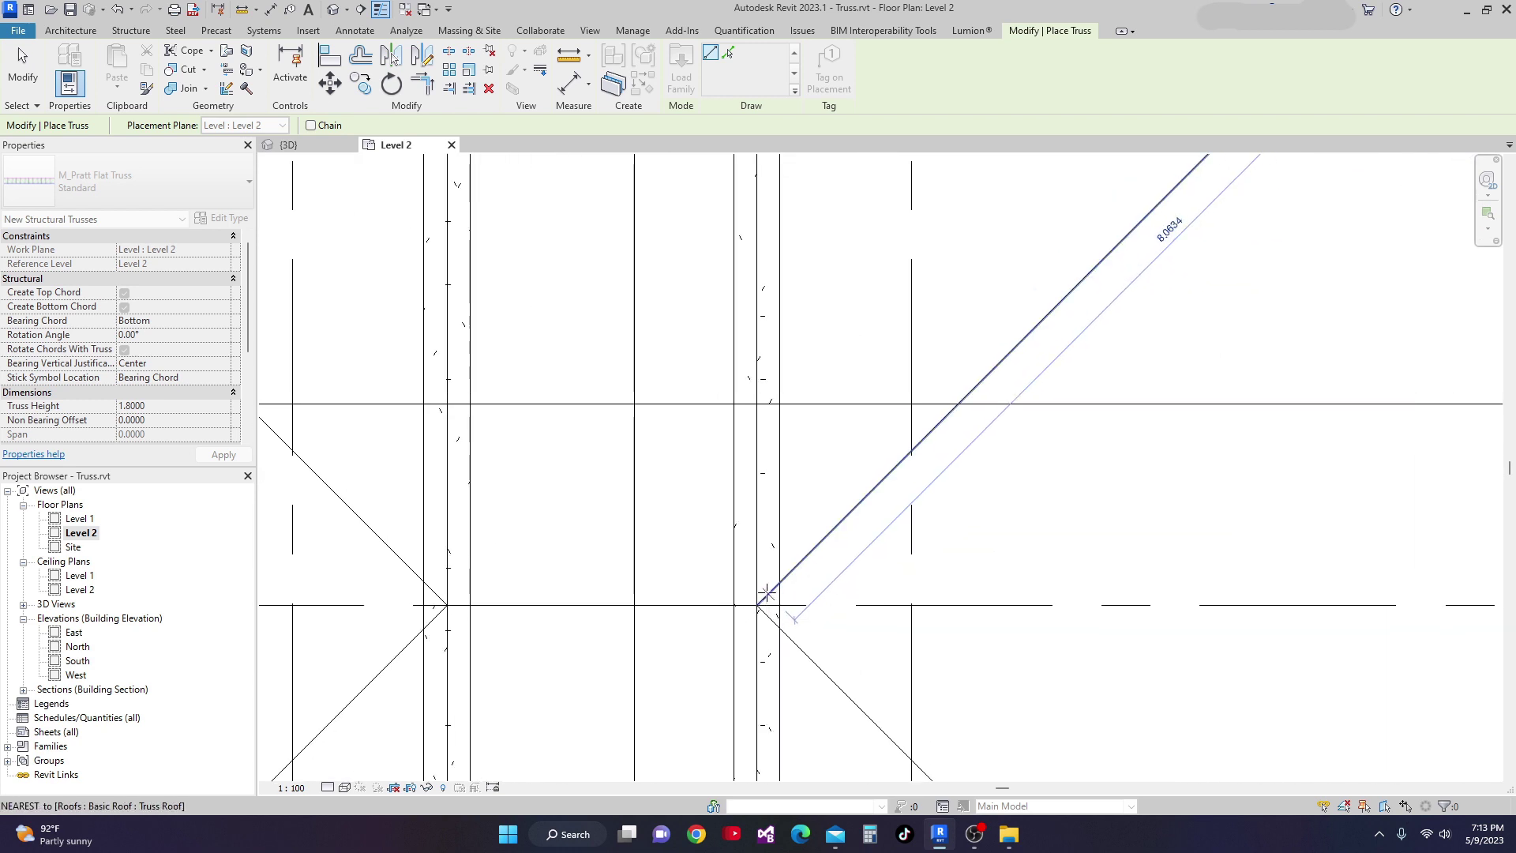
pyautogui.click(766, 592)
pyautogui.scroll(-5, 806, 553)
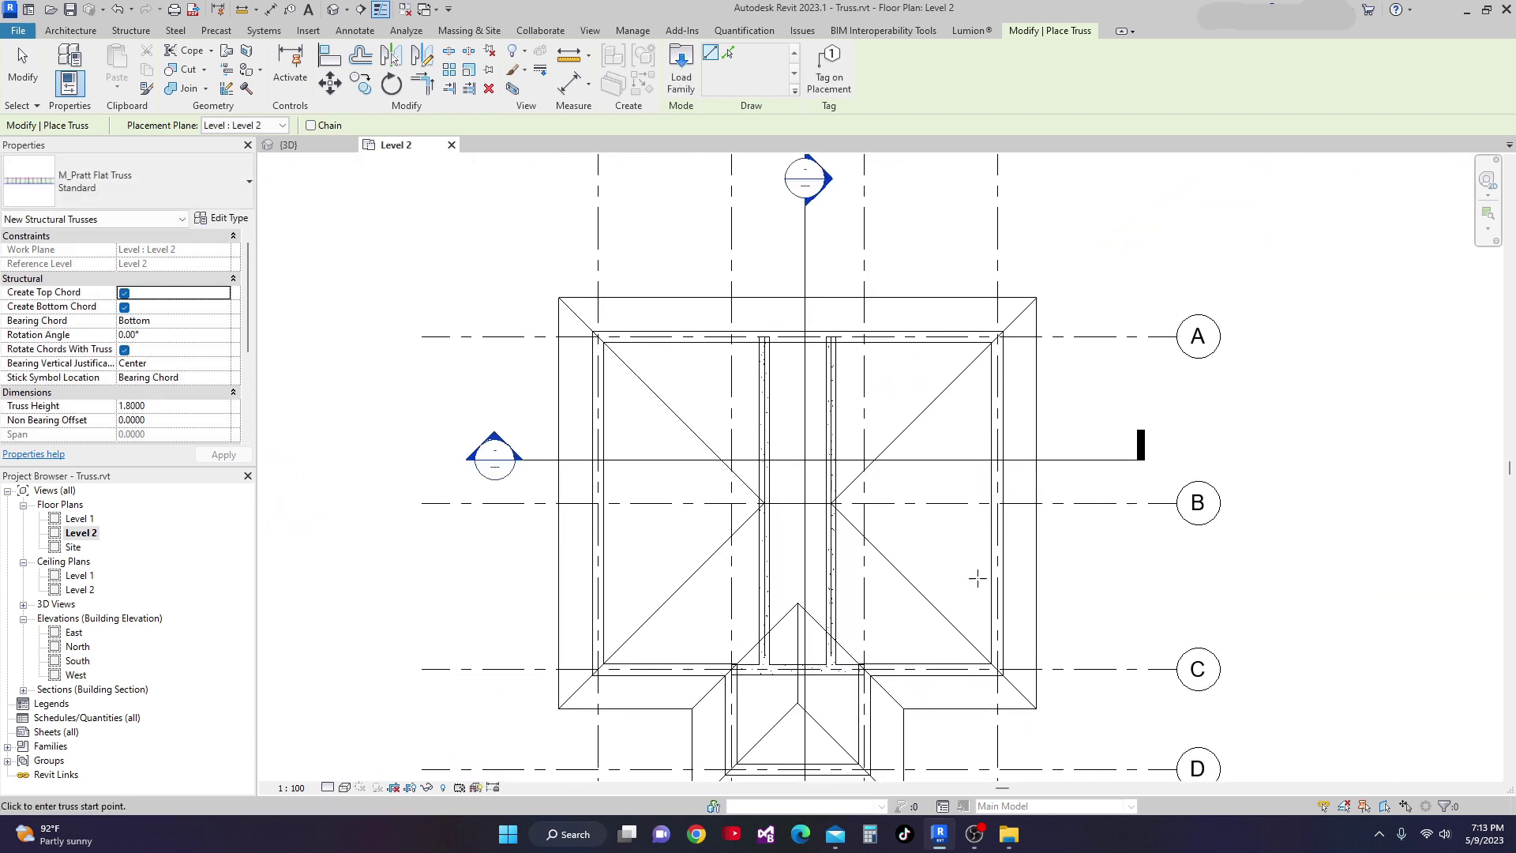
# Place a Pratt flat truss along the hip line from the wall corner at grids C/4 to the nearer ridge end.
pyautogui.scroll(1, 1007, 660)
pyautogui.click(994, 672)
pyautogui.scroll(4, 754, 447)
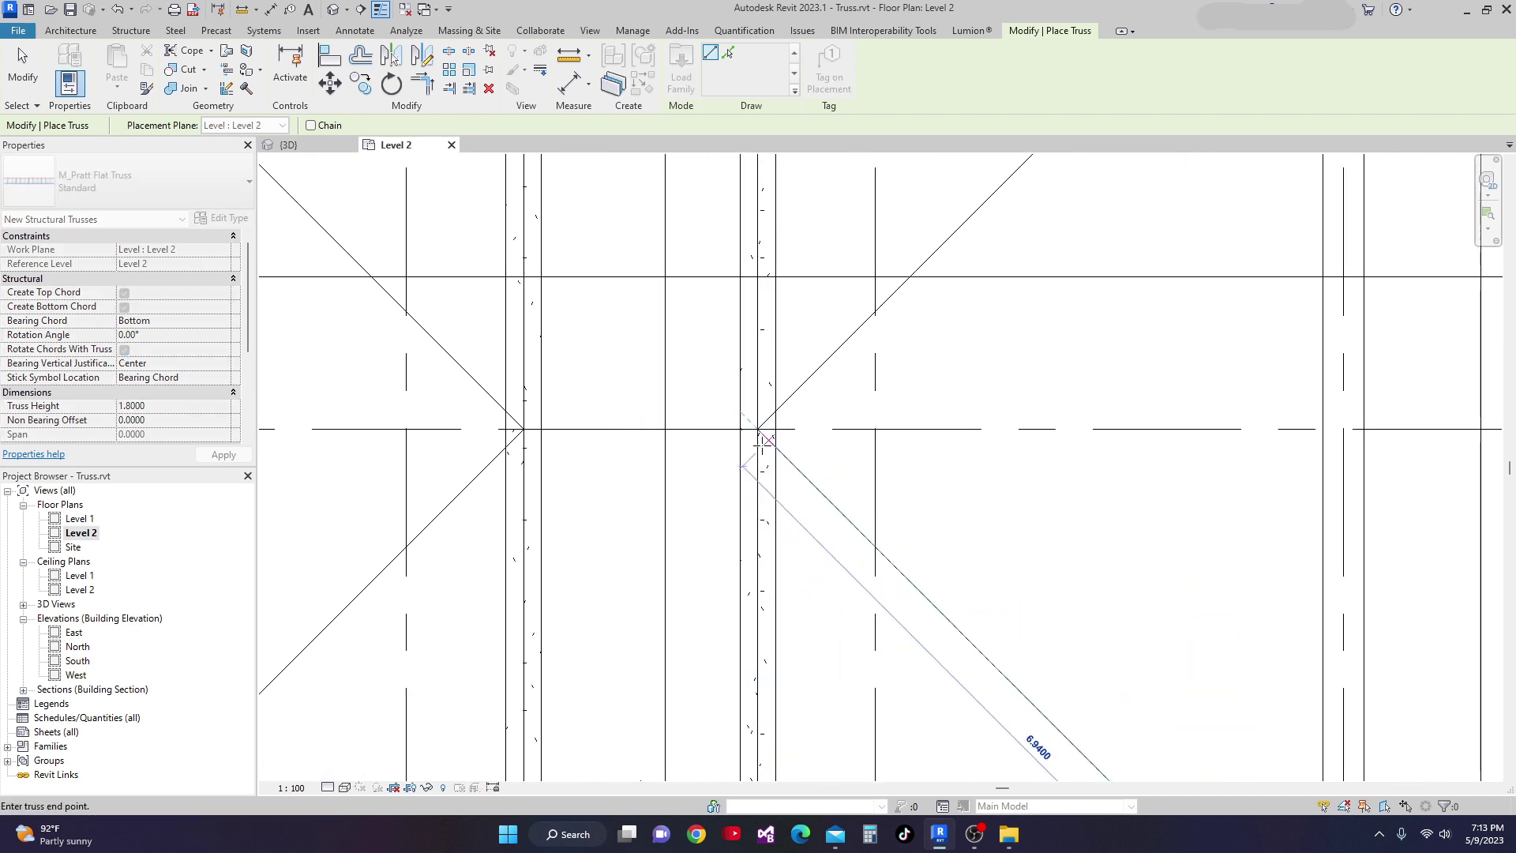
pyautogui.click(886, 444)
pyautogui.scroll(-5, 887, 445)
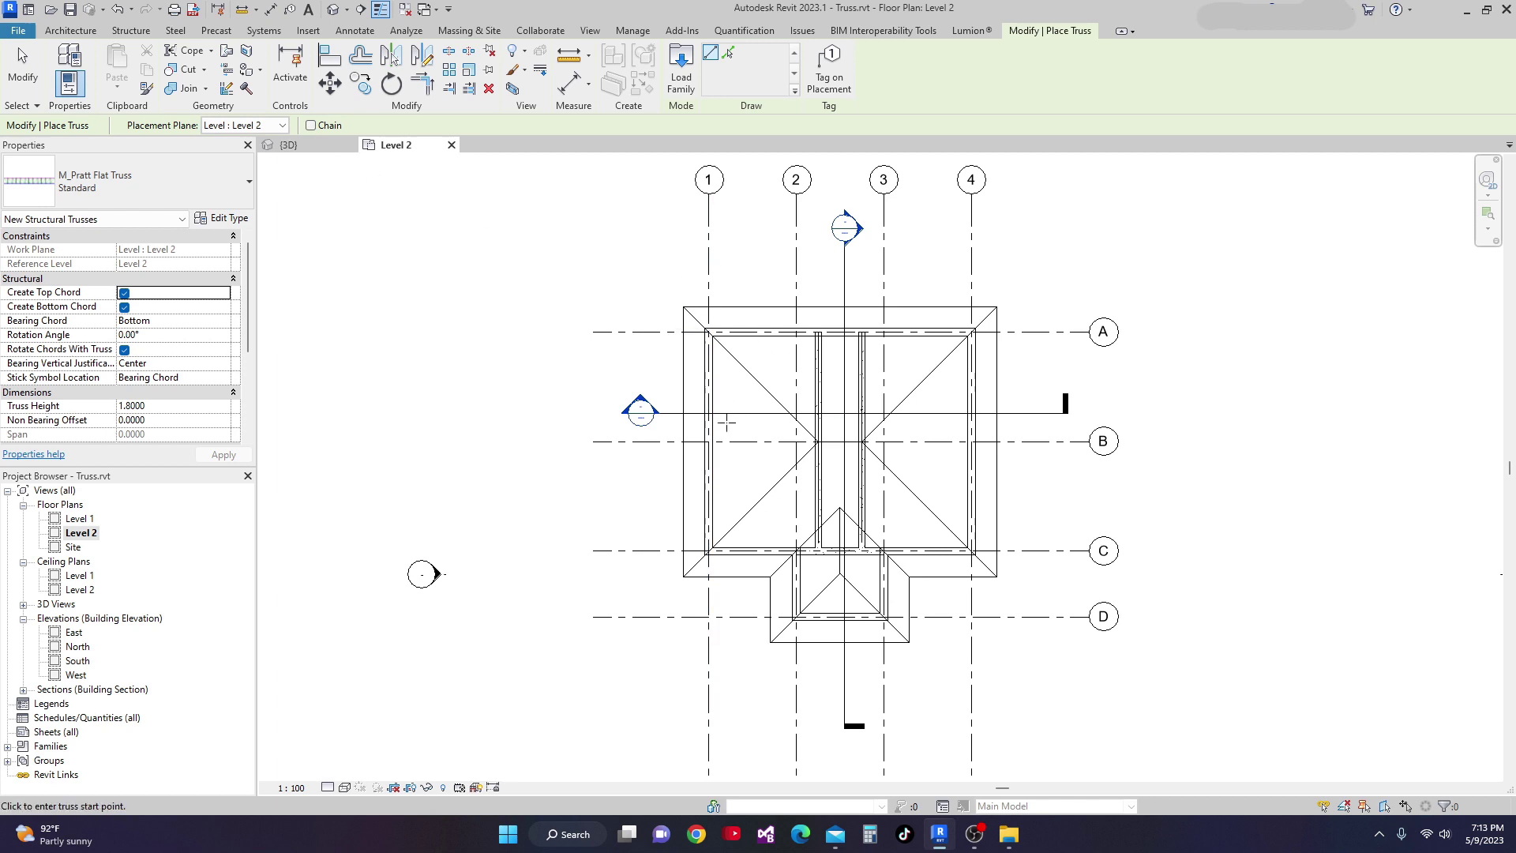
# Place a Pratt flat truss about 4.9 m long along grid B, from the grid 1 wall to the nearer concrete beam.
pyautogui.scroll(3, 733, 422)
pyautogui.scroll(3, 733, 421)
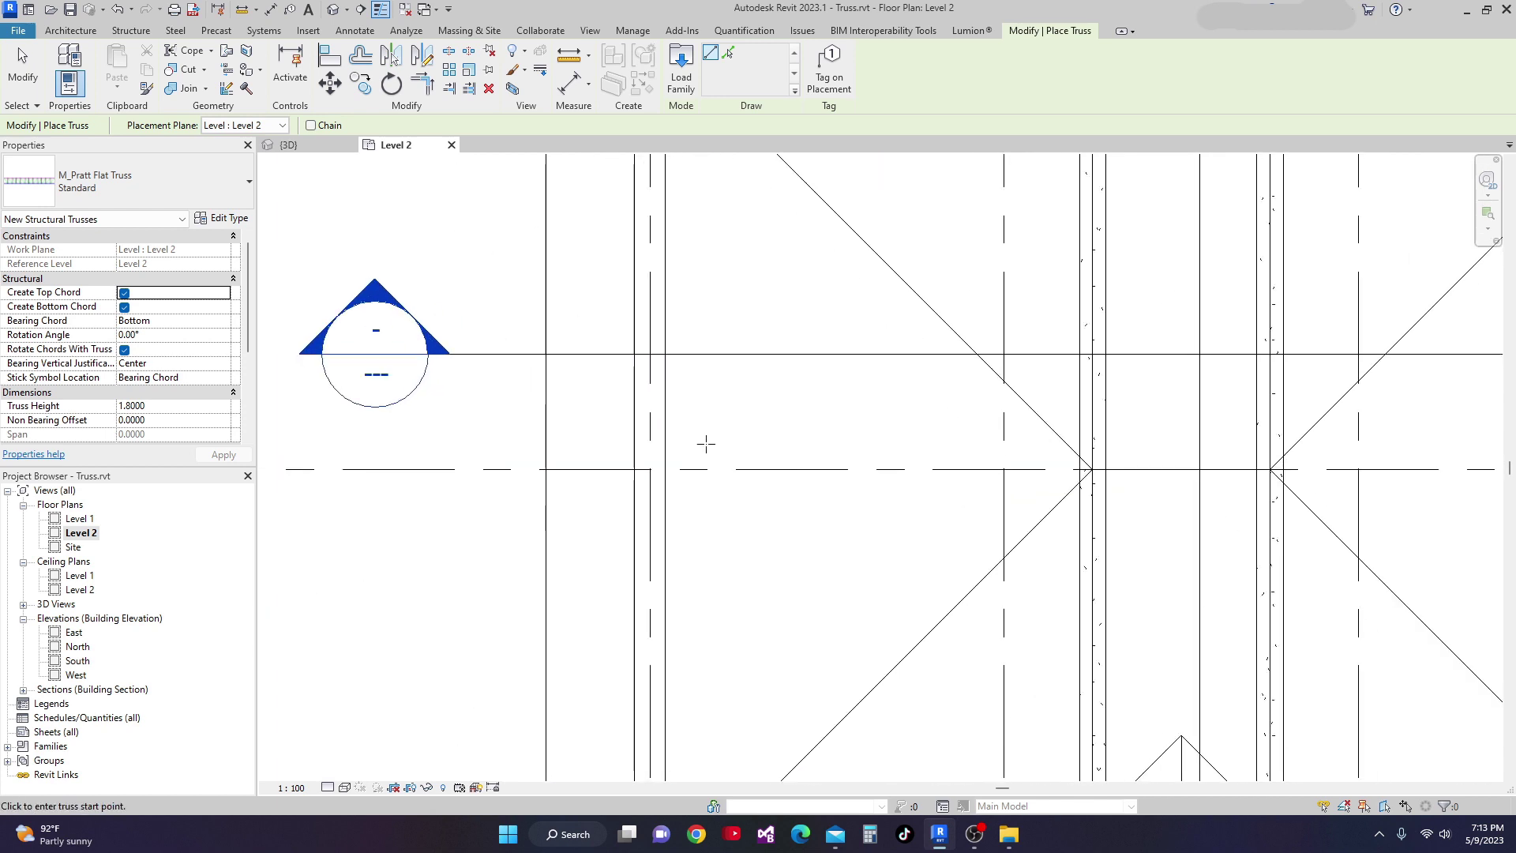
pyautogui.click(650, 469)
pyautogui.scroll(3, 1045, 471)
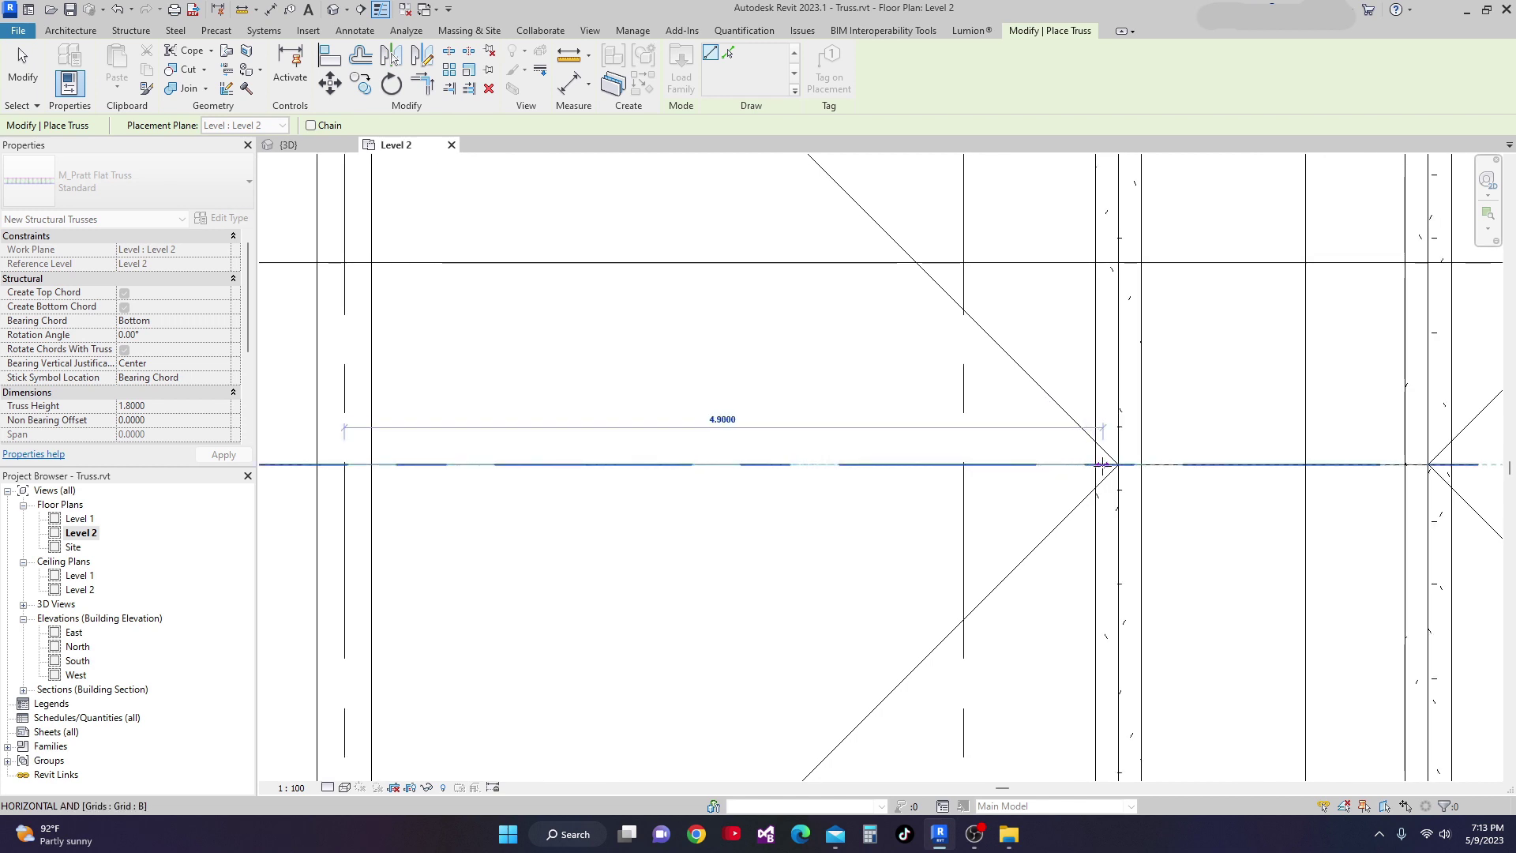
pyautogui.scroll(-4, 751, 467)
# Place a Pratt flat truss about 4.9 m long along grid B, from the grid 4 wall's midpoint to the nearer beam, and end truss placement.
pyautogui.scroll(4, 1064, 459)
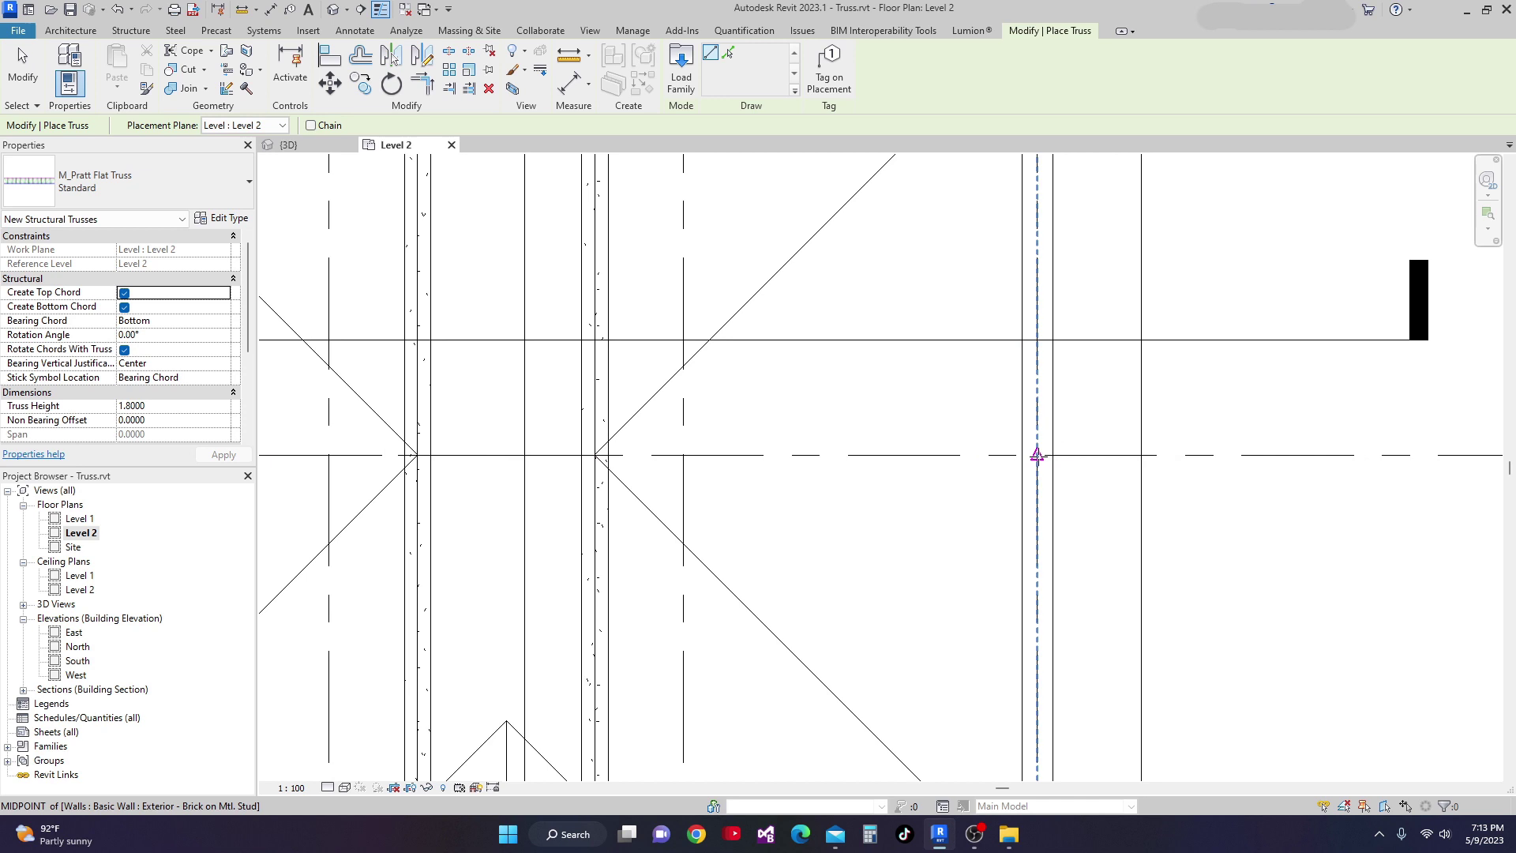
pyautogui.click(1037, 455)
pyautogui.scroll(-3, 687, 444)
pyautogui.scroll(3, 582, 443)
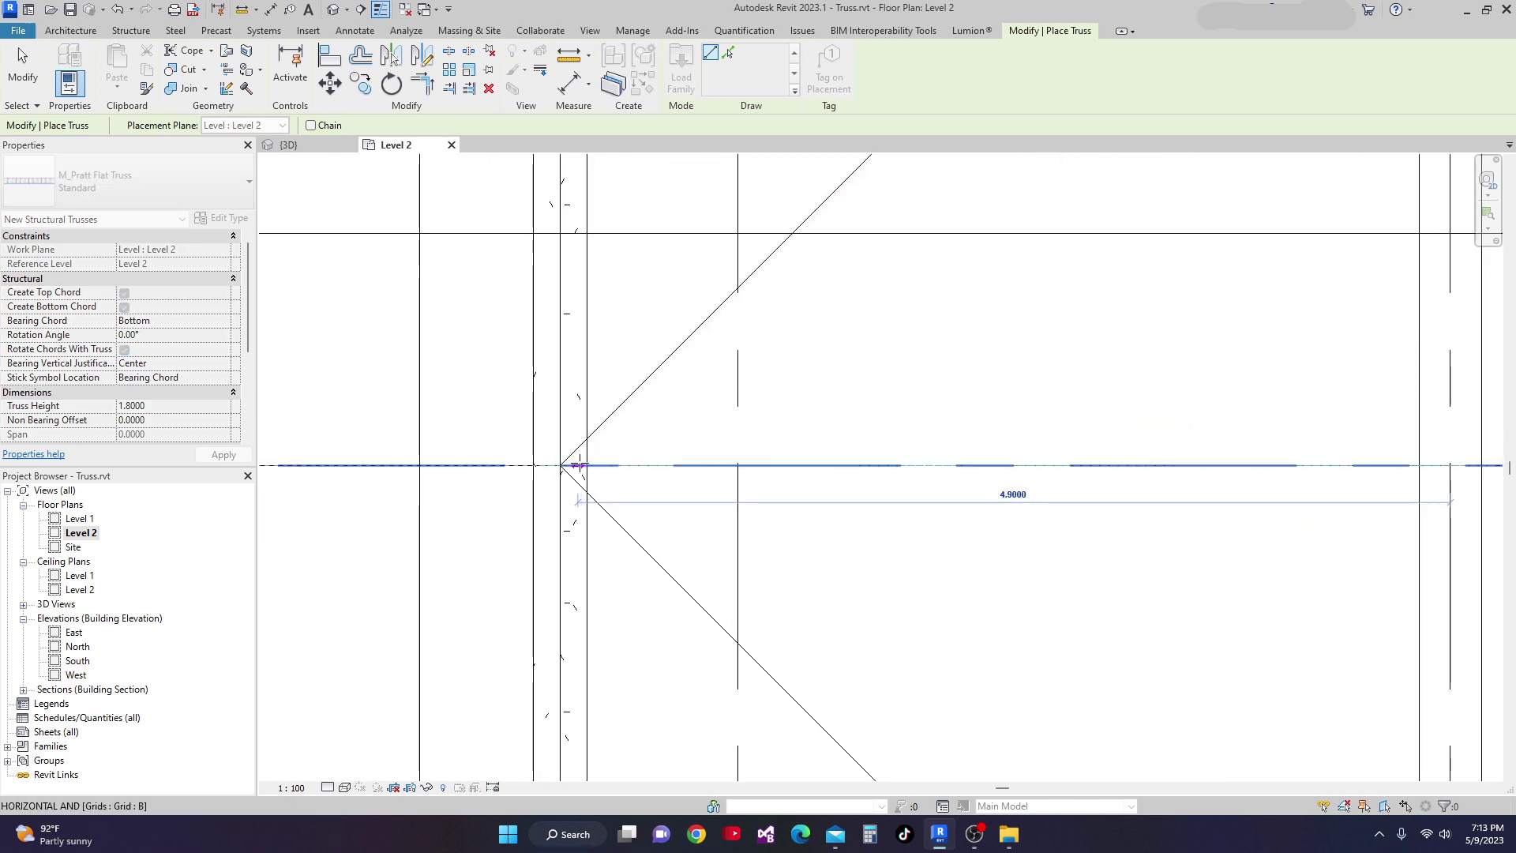
pyautogui.click(835, 459)
pyautogui.scroll(-5, 835, 460)
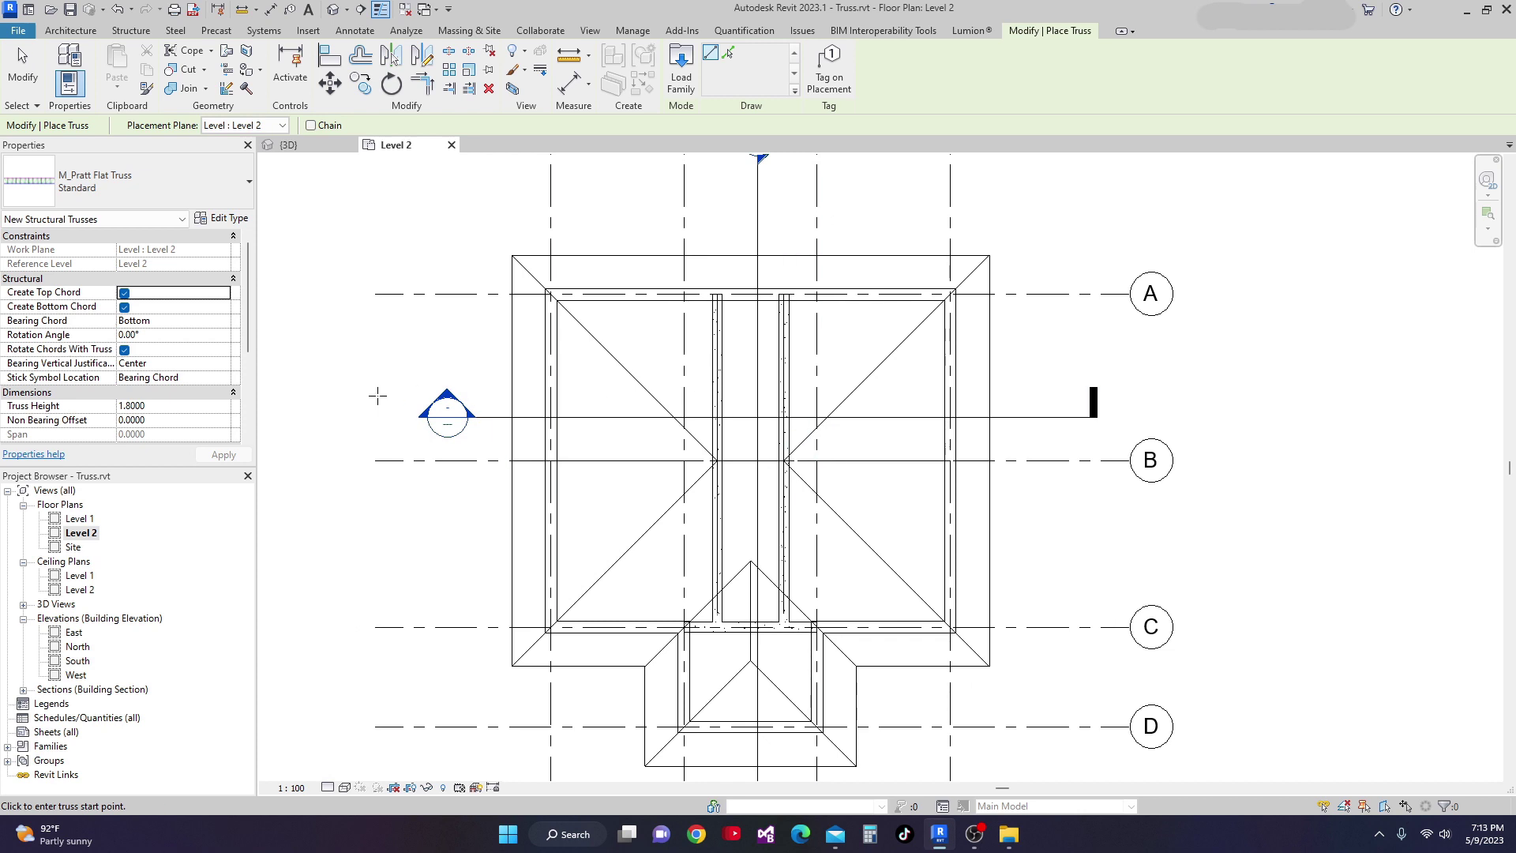
pyautogui.press('Escape')
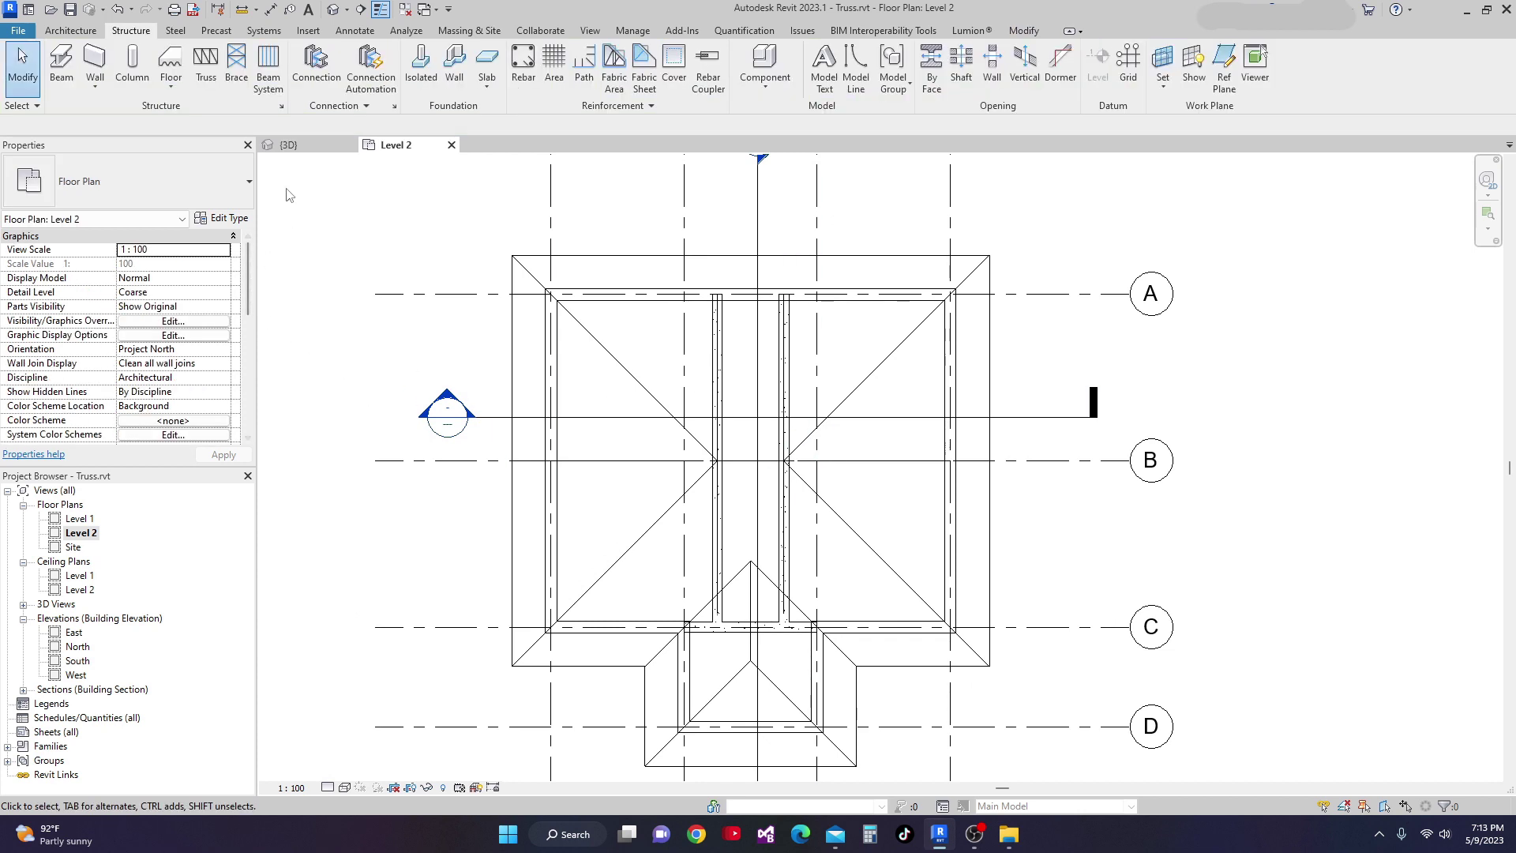
# In the 3D view, set the end level offset of the two sloping hip trusses on the grid 4 side to 0.
pyautogui.click(297, 147)
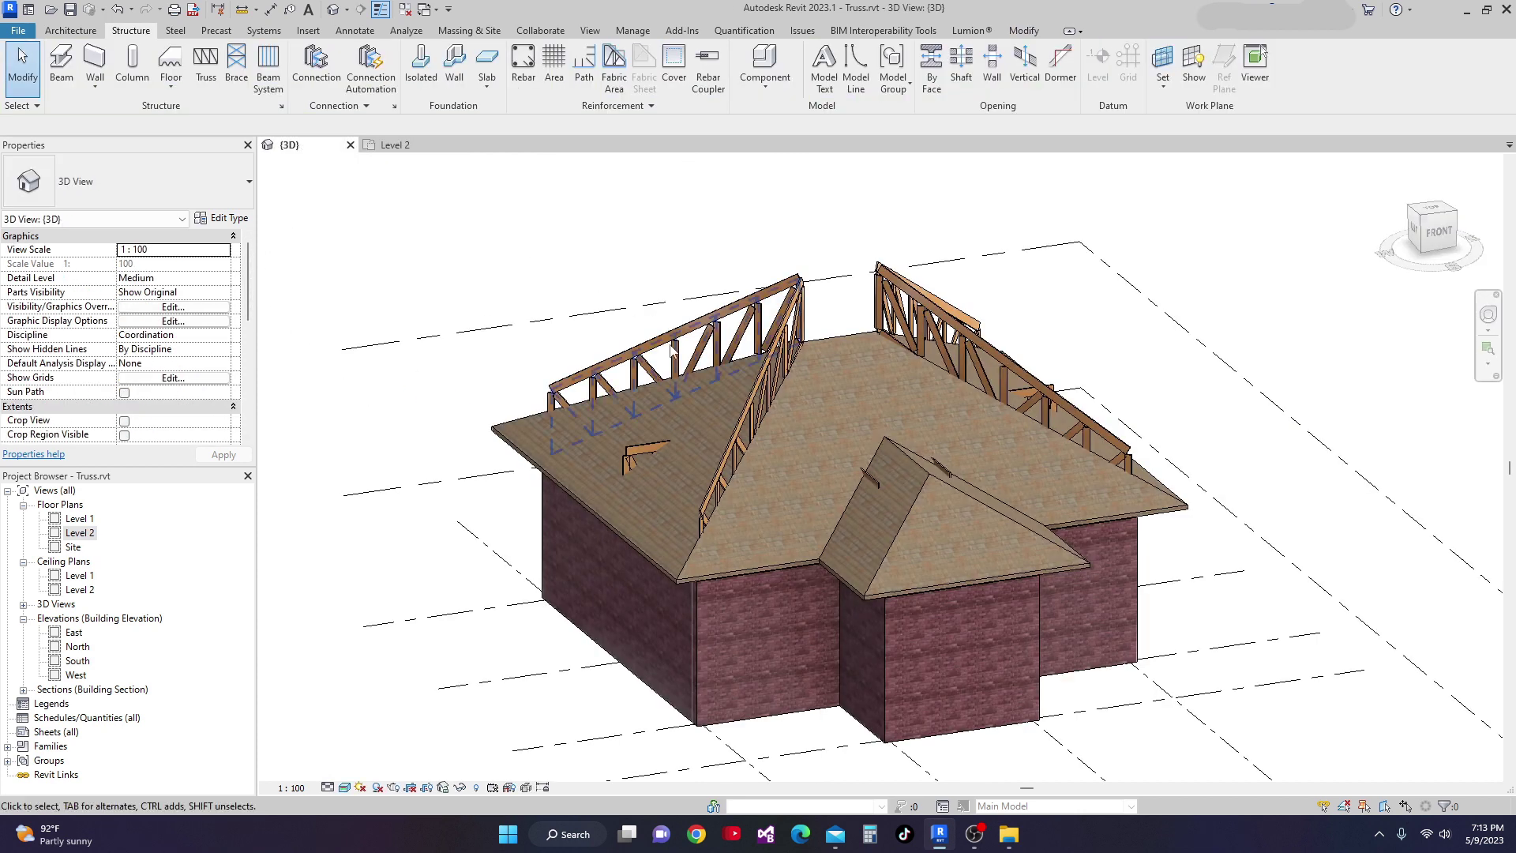
pyautogui.keyDown('shift'); pyautogui.moveTo(769, 633); pyautogui.dragTo(844, 417, button='middle'); pyautogui.keyUp('shift')
pyautogui.scroll(5, 923, 495)
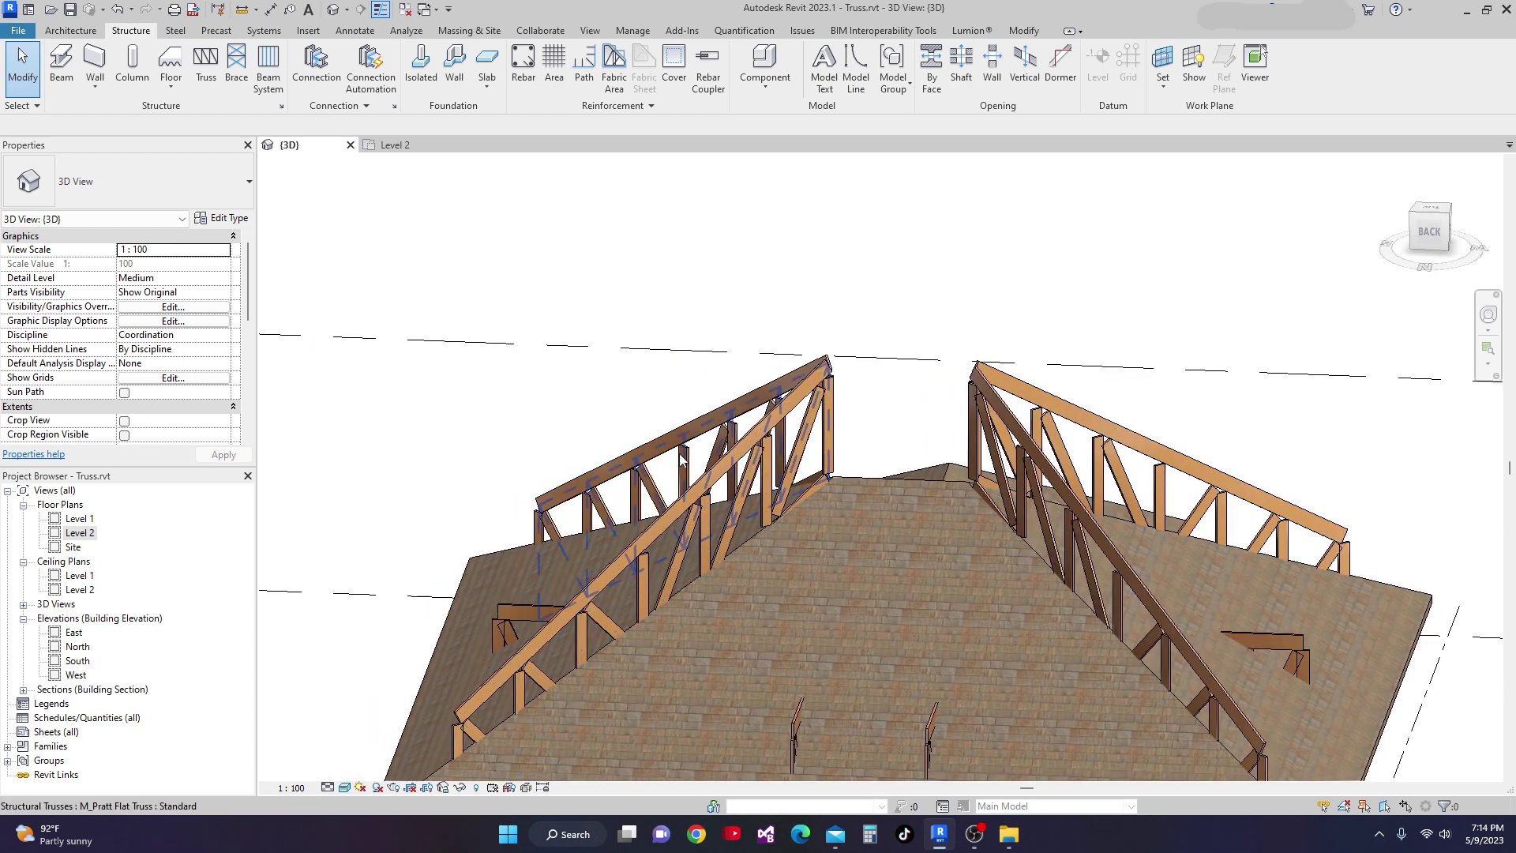
pyautogui.click(763, 440)
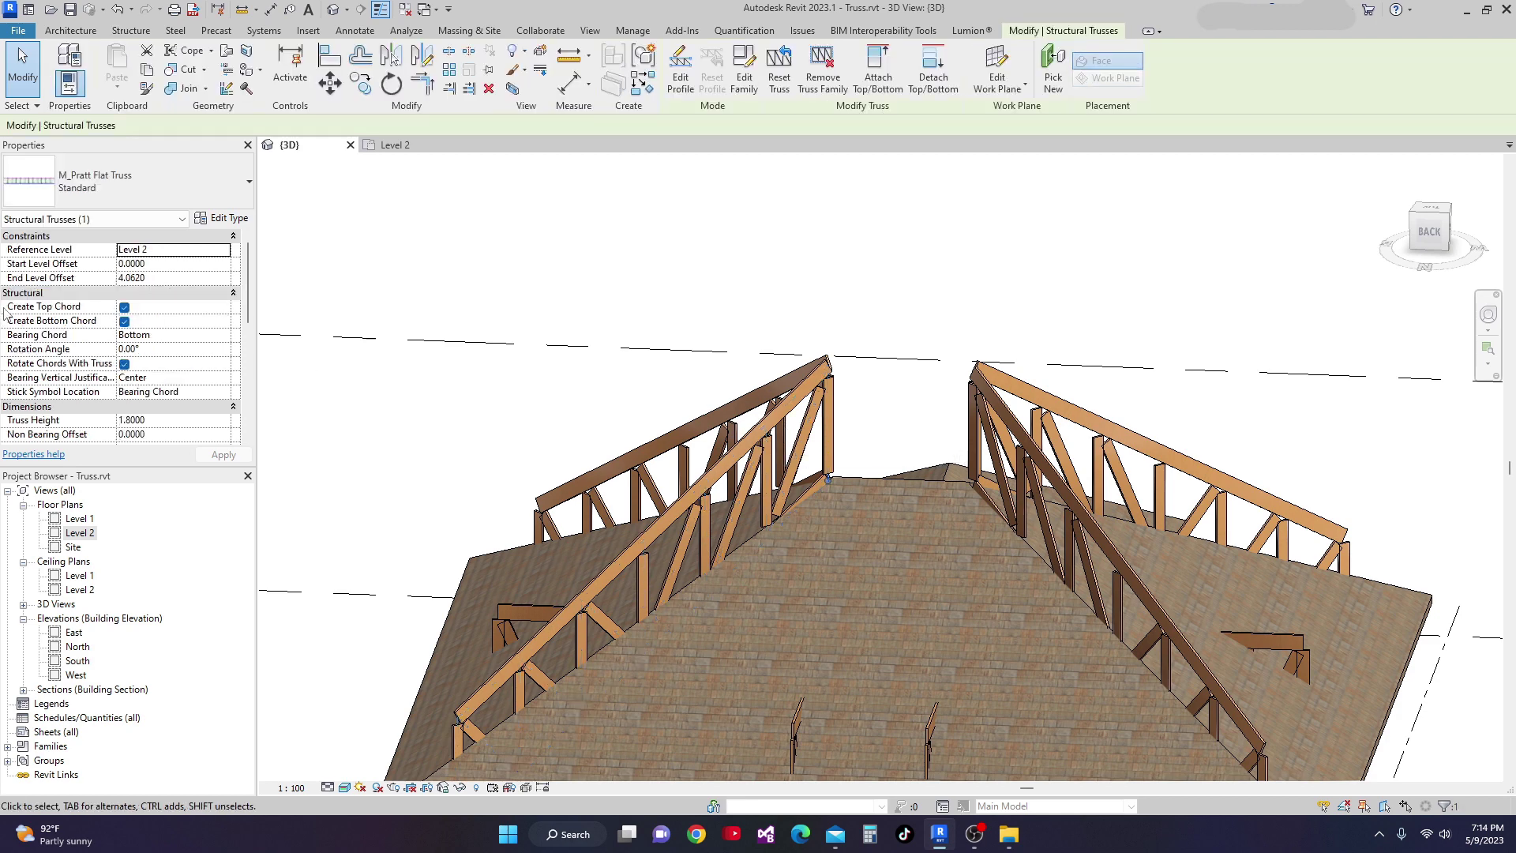
pyautogui.click(150, 277)
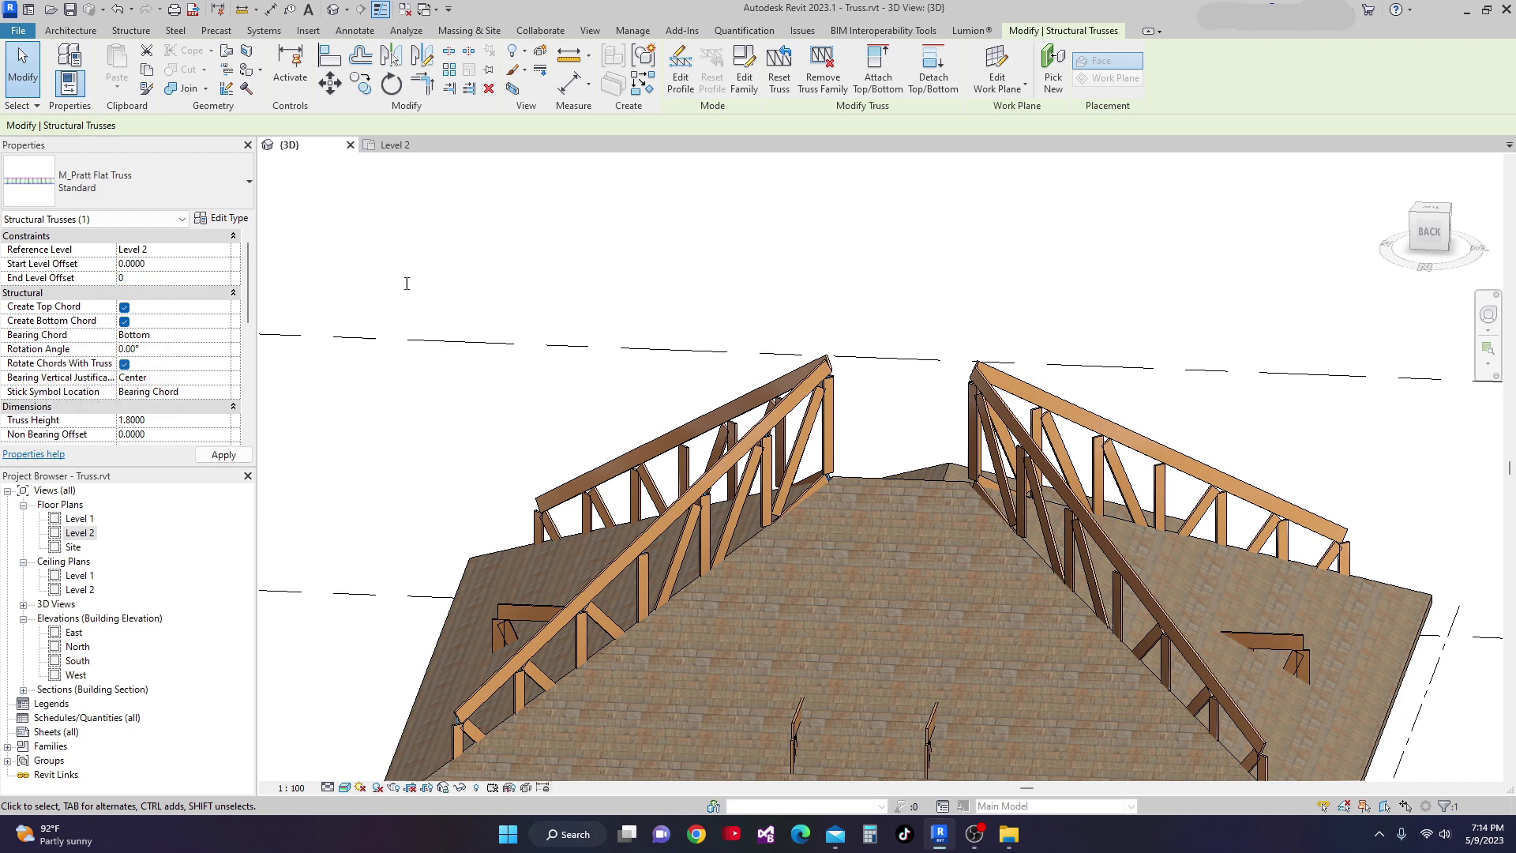
pyautogui.write('0')
pyautogui.press('Return')
pyautogui.hotkey('ctrl', 'z')
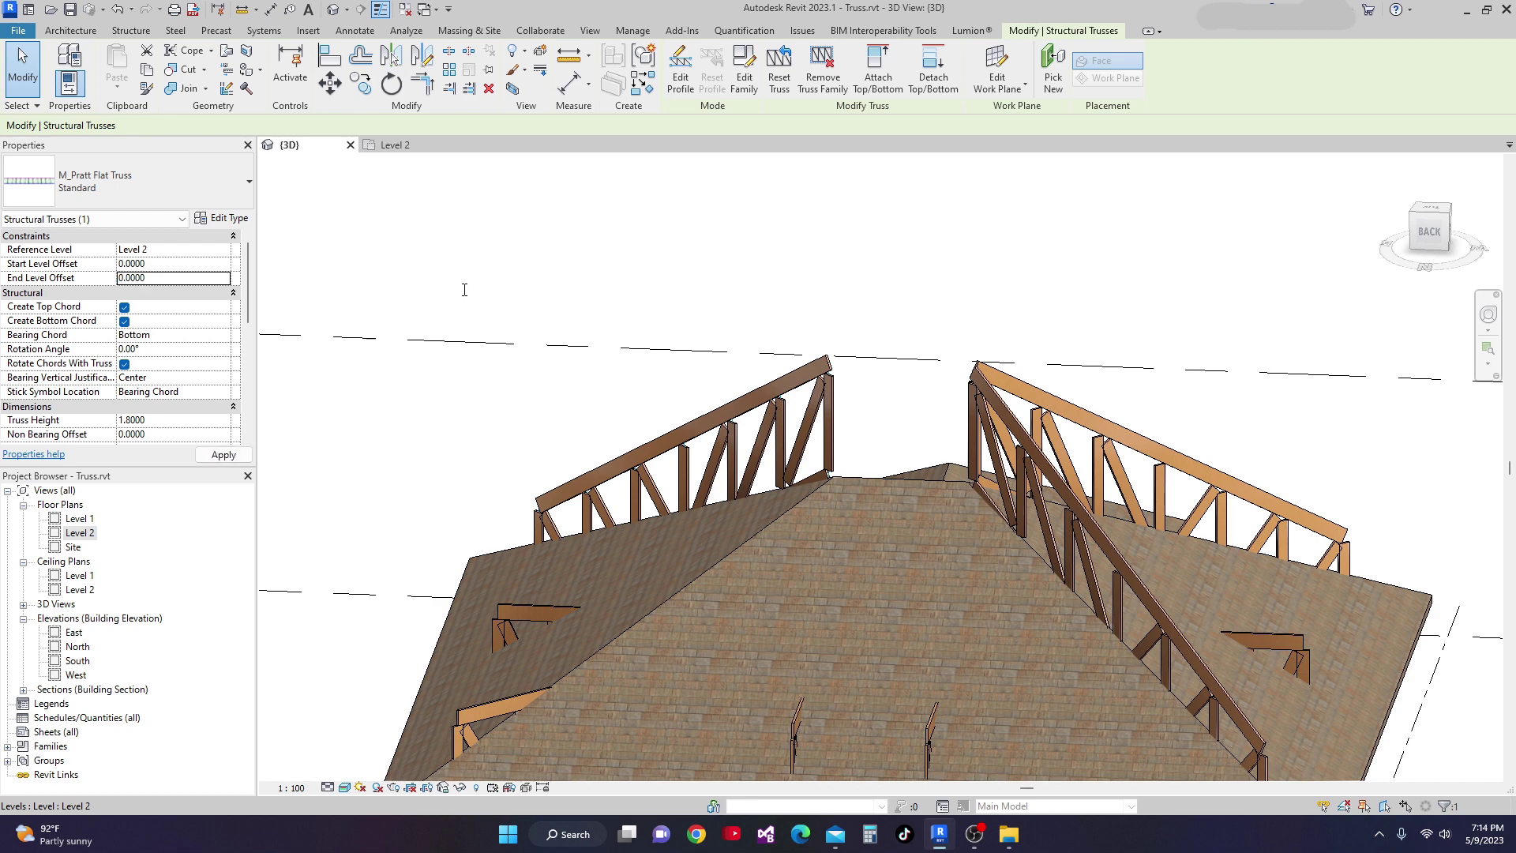
# Set the end level offset of the two sloping hip trusses on the grid 1 side to 0.
pyautogui.moveTo(1036, 449); pyautogui.dragTo(872, 406, button='middle')
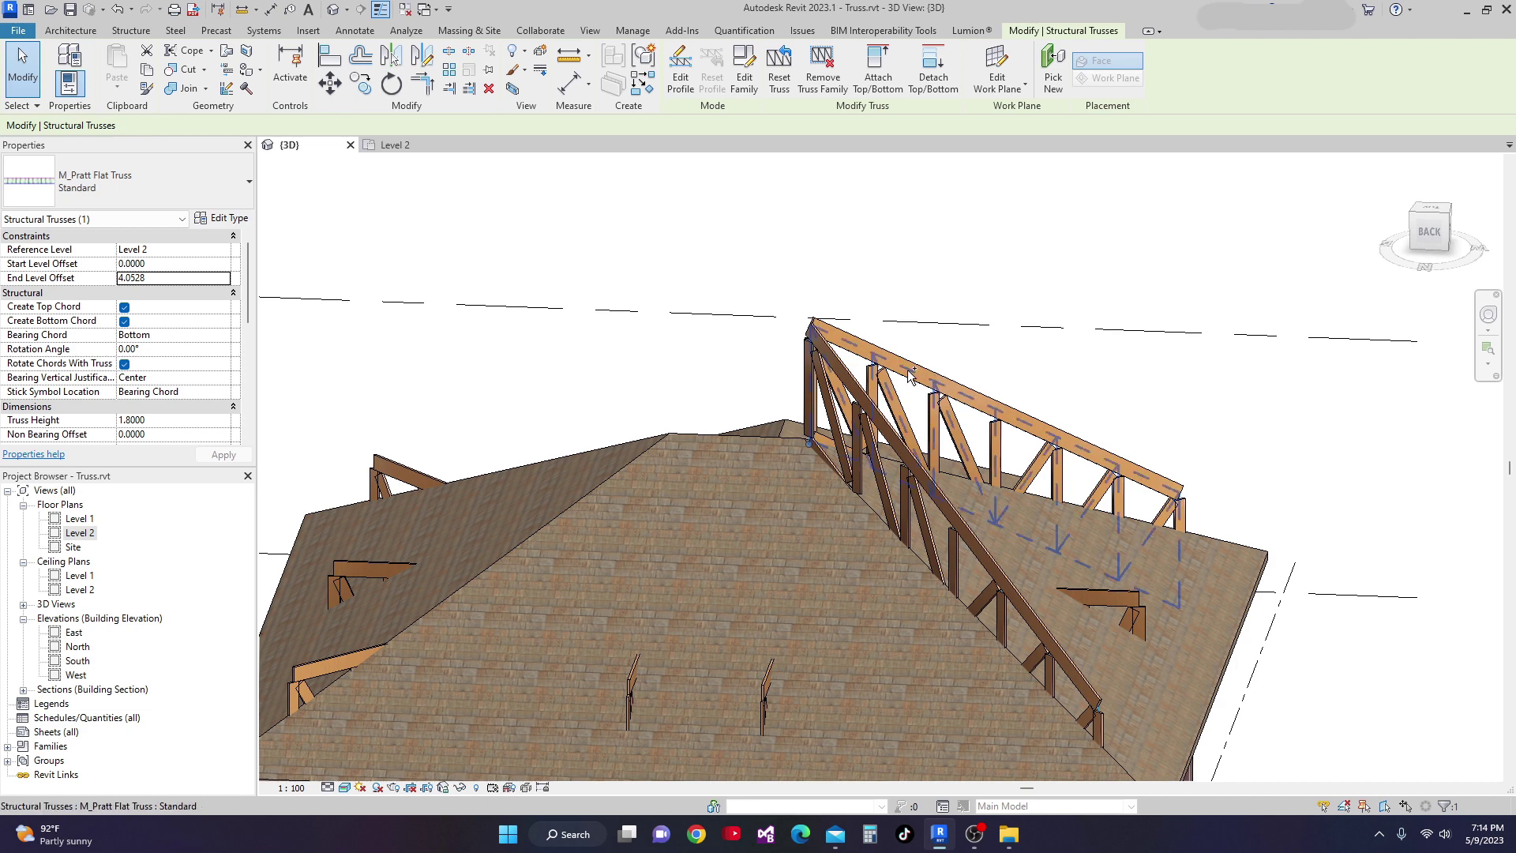
pyautogui.keyDown('ctrl'); pyautogui.click(933, 364); pyautogui.keyUp('ctrl')
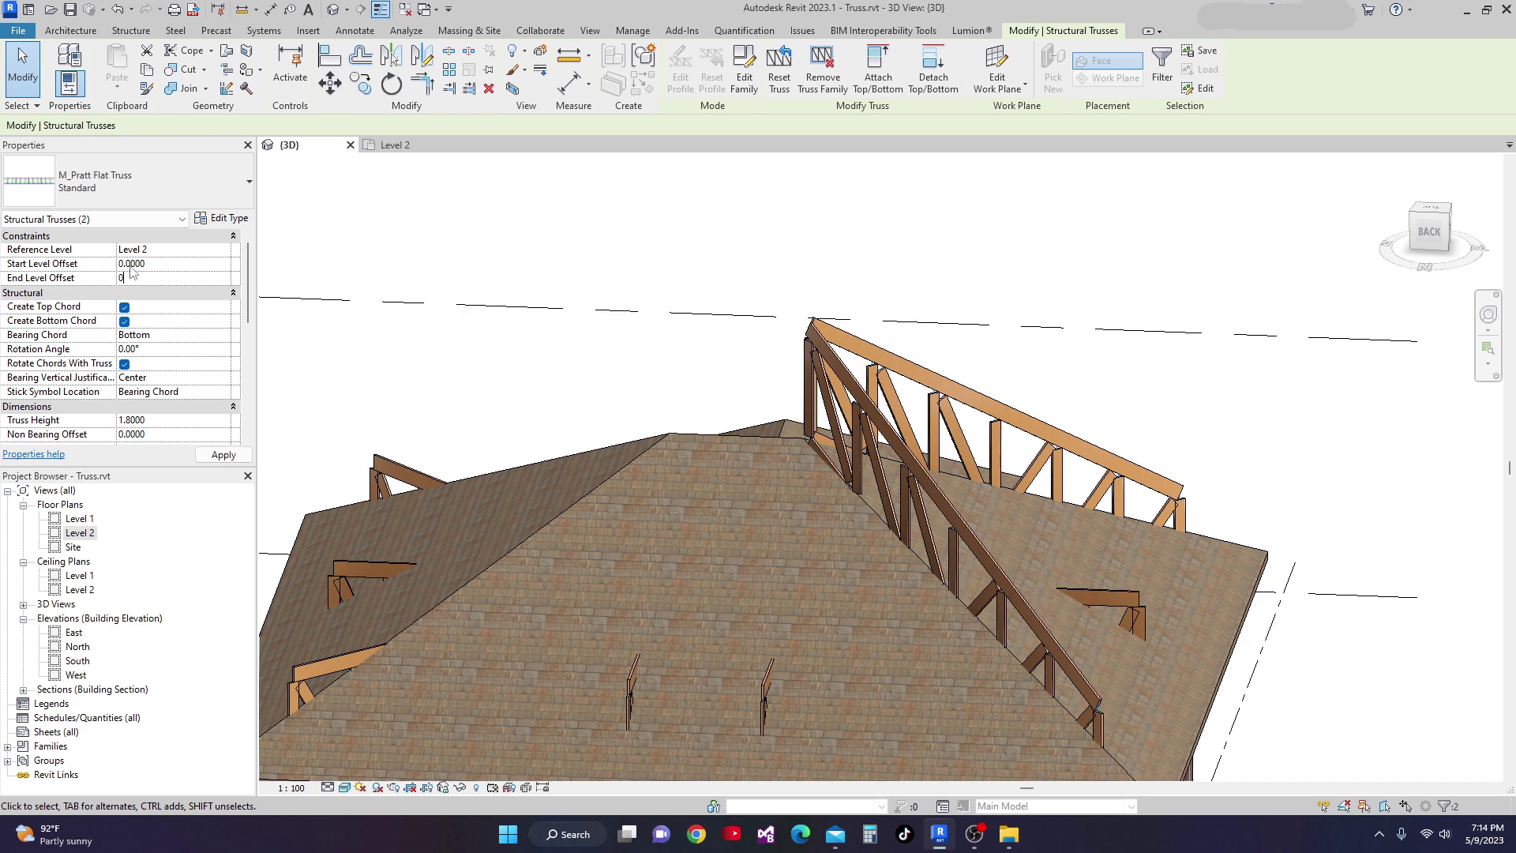
pyautogui.scroll(-8, 517, 380)
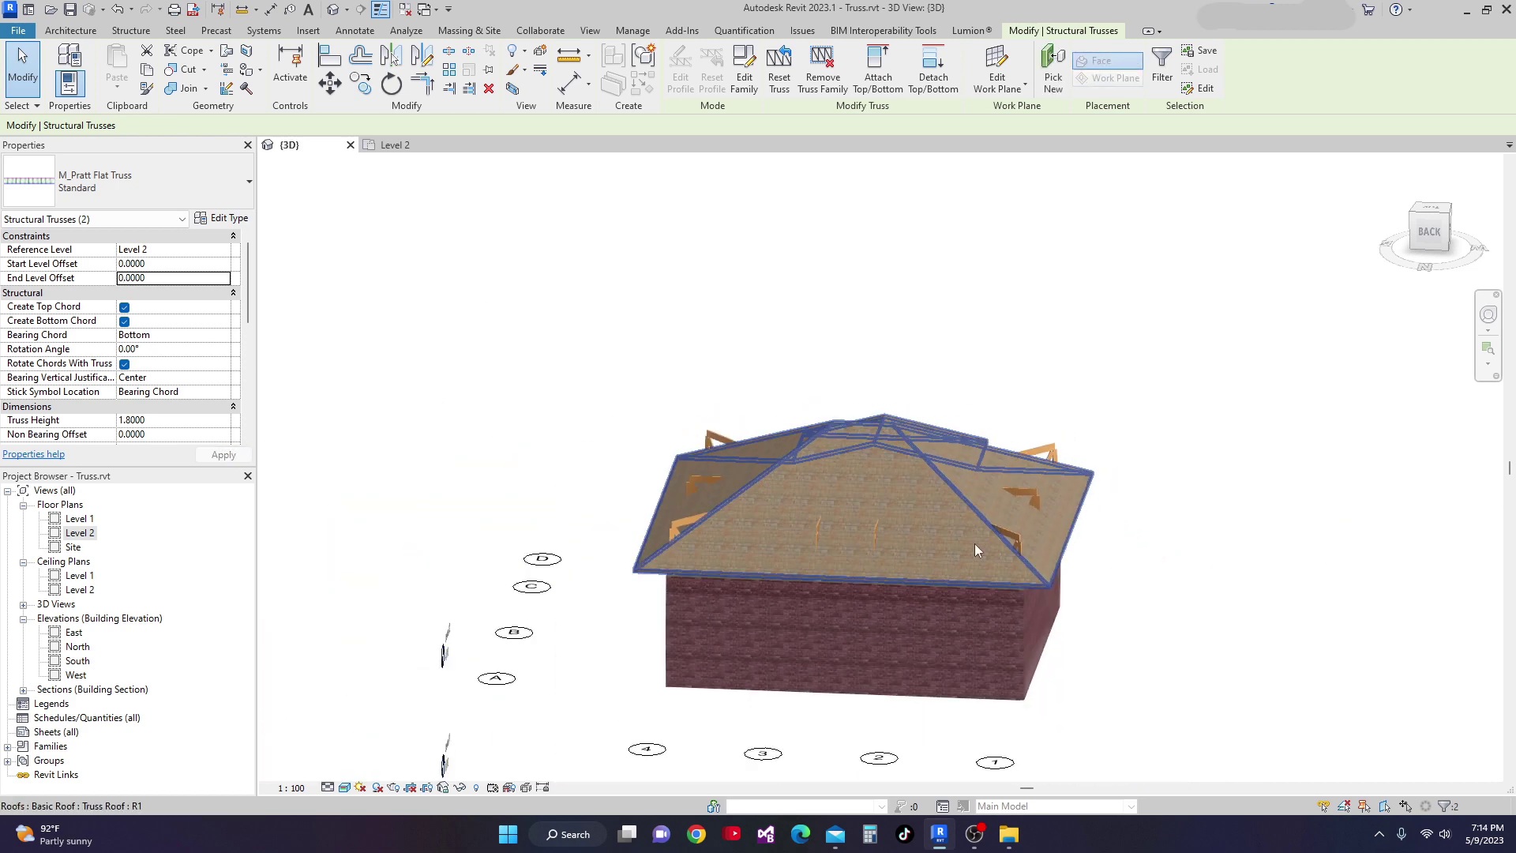
# Set the truss roof's base offset from Level 2 to 0 and deselect the roof.
pyautogui.scroll(-3, 1292, 598)
pyautogui.keyDown('shift'); pyautogui.moveTo(1292, 599); pyautogui.dragTo(854, 550, button='middle'); pyautogui.keyUp('shift')
pyautogui.scroll(-1, 854, 550)
pyautogui.click(855, 550)
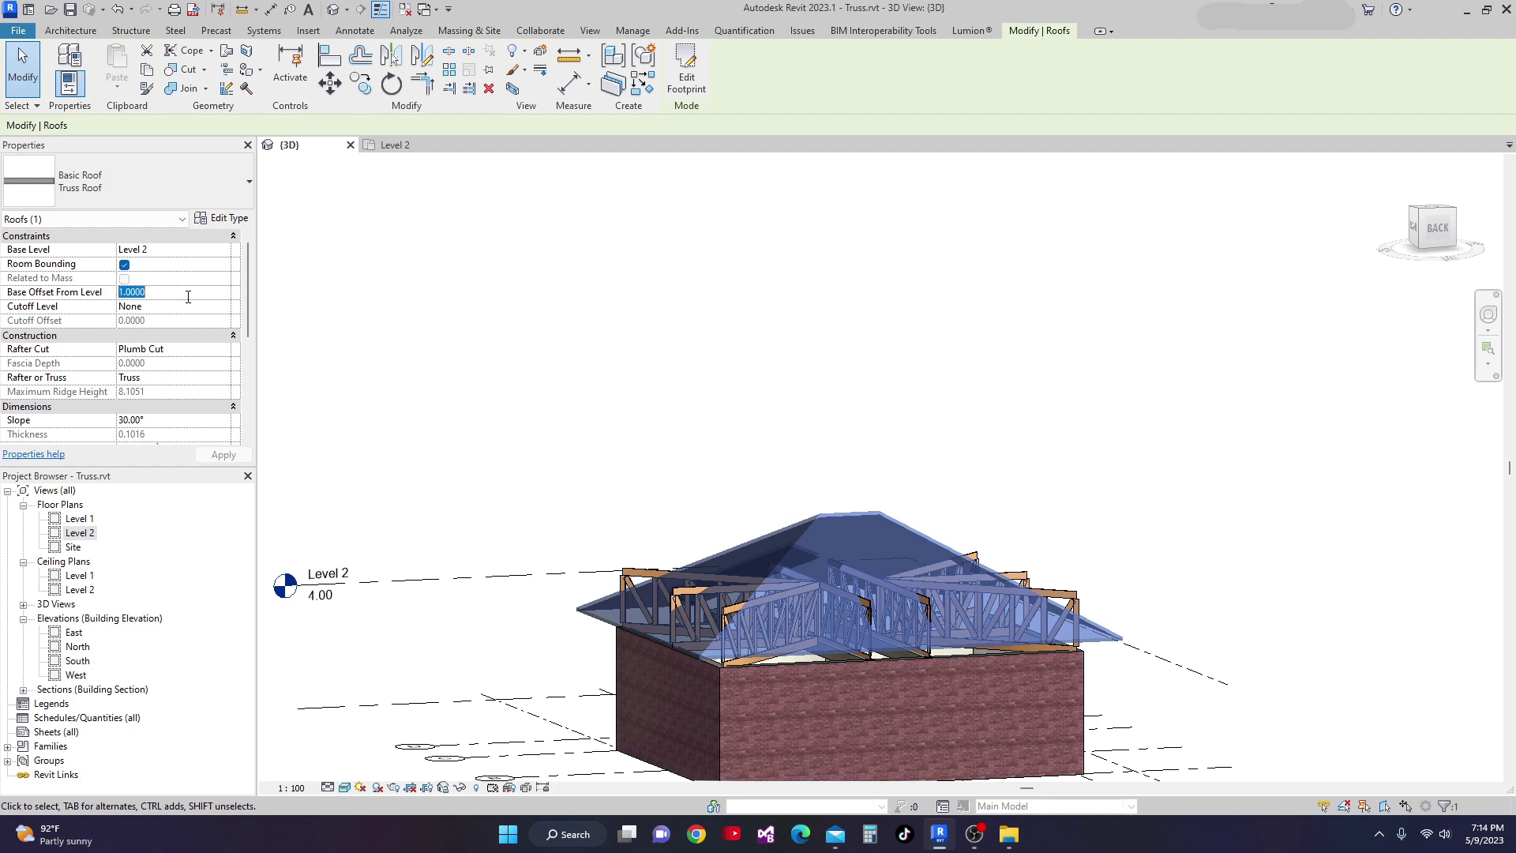
pyautogui.click(240, 455)
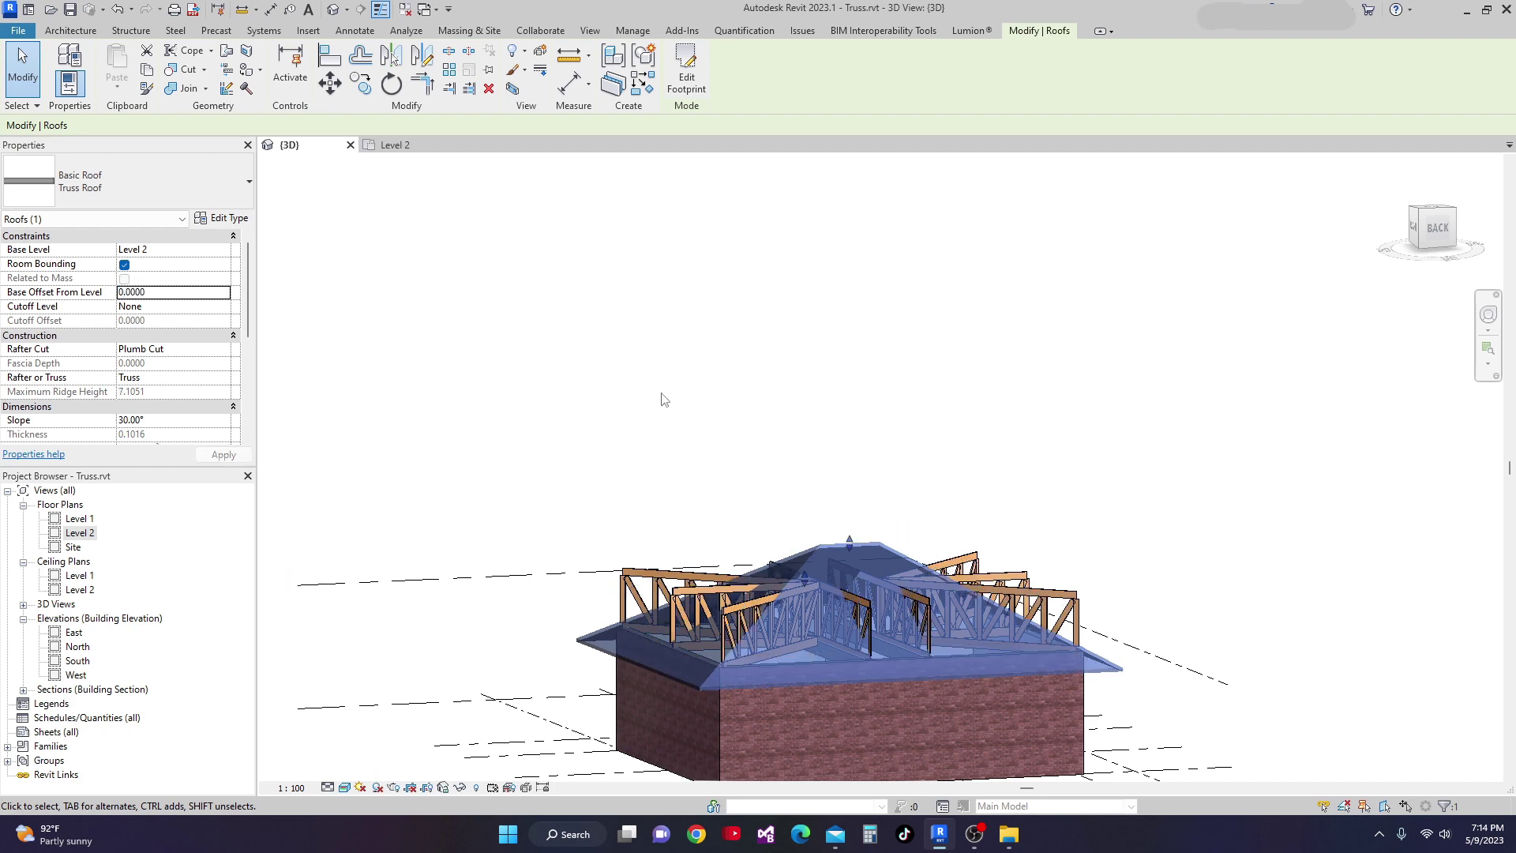
pyautogui.click(747, 392)
# Select all instances of the Pratt flat truss in the entire project and attach their tops to the hip roof.
pyautogui.keyDown('shift'); pyautogui.moveTo(941, 514); pyautogui.dragTo(998, 616, button='middle'); pyautogui.keyUp('shift')
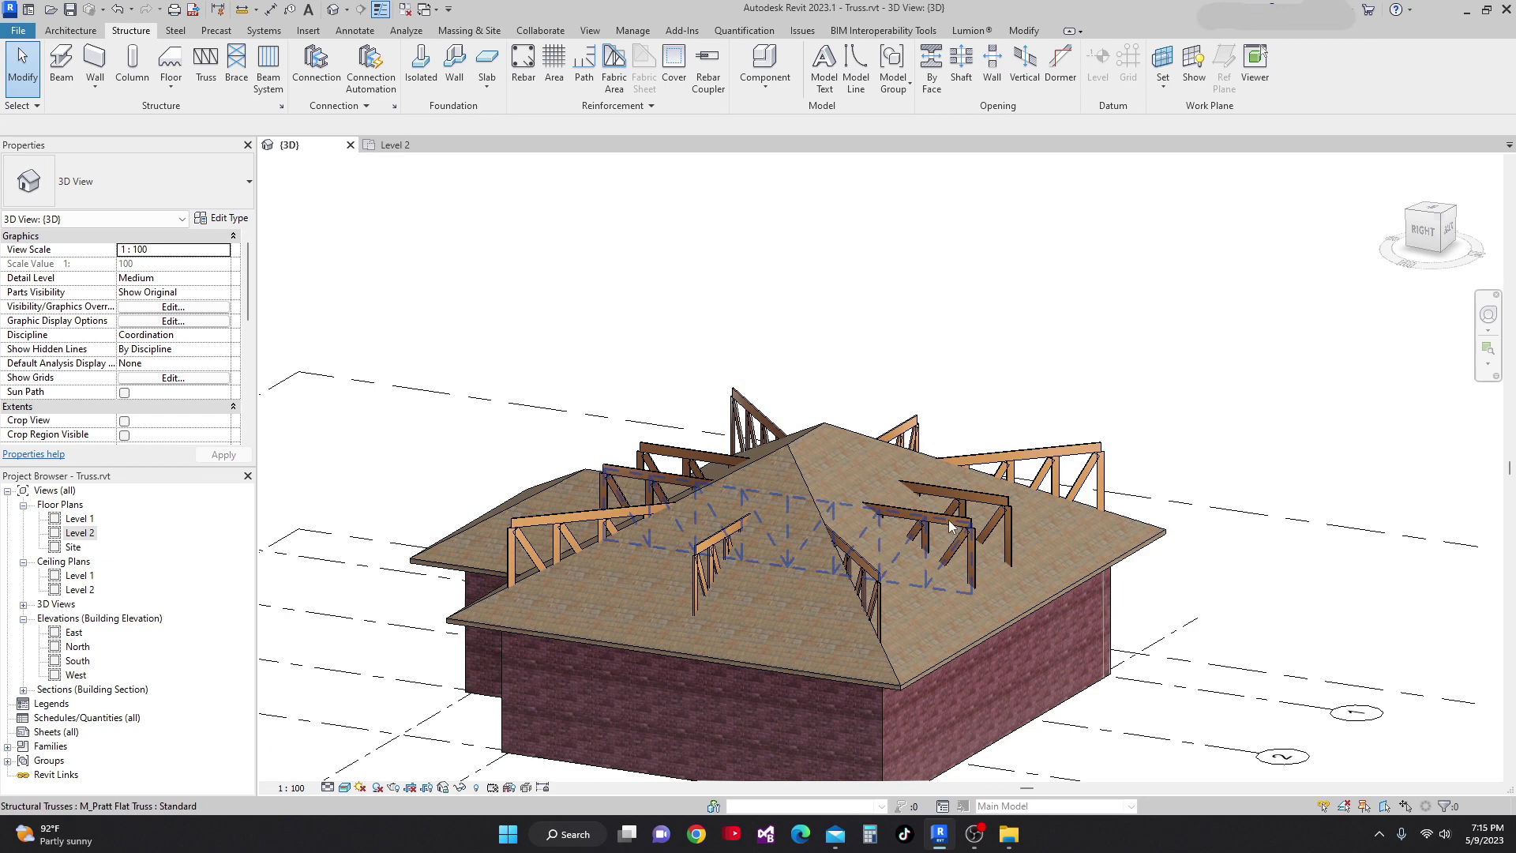
pyautogui.click(945, 523)
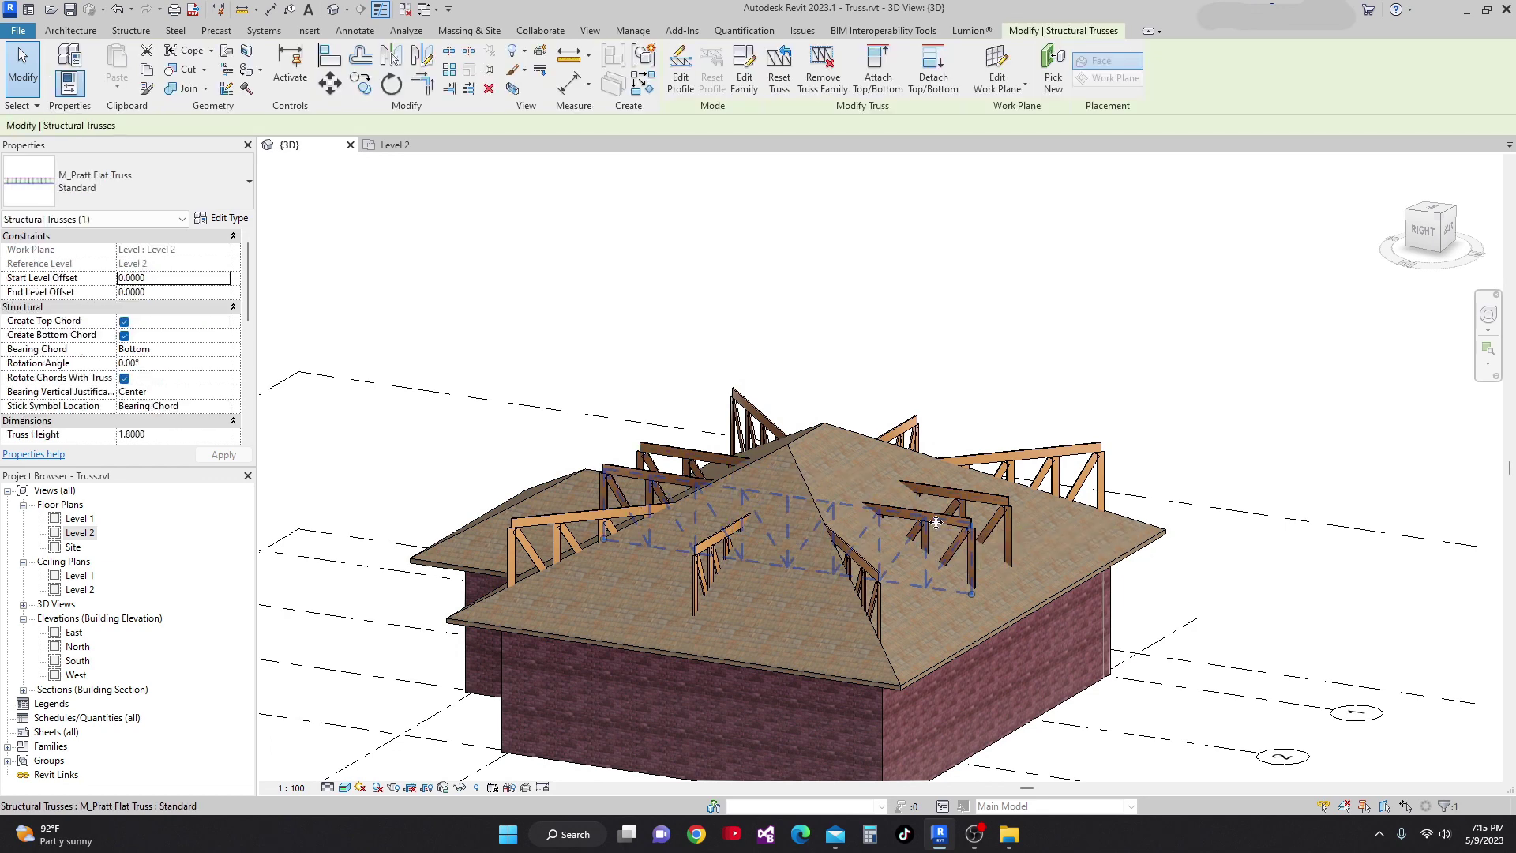
pyautogui.rightClick(936, 522)
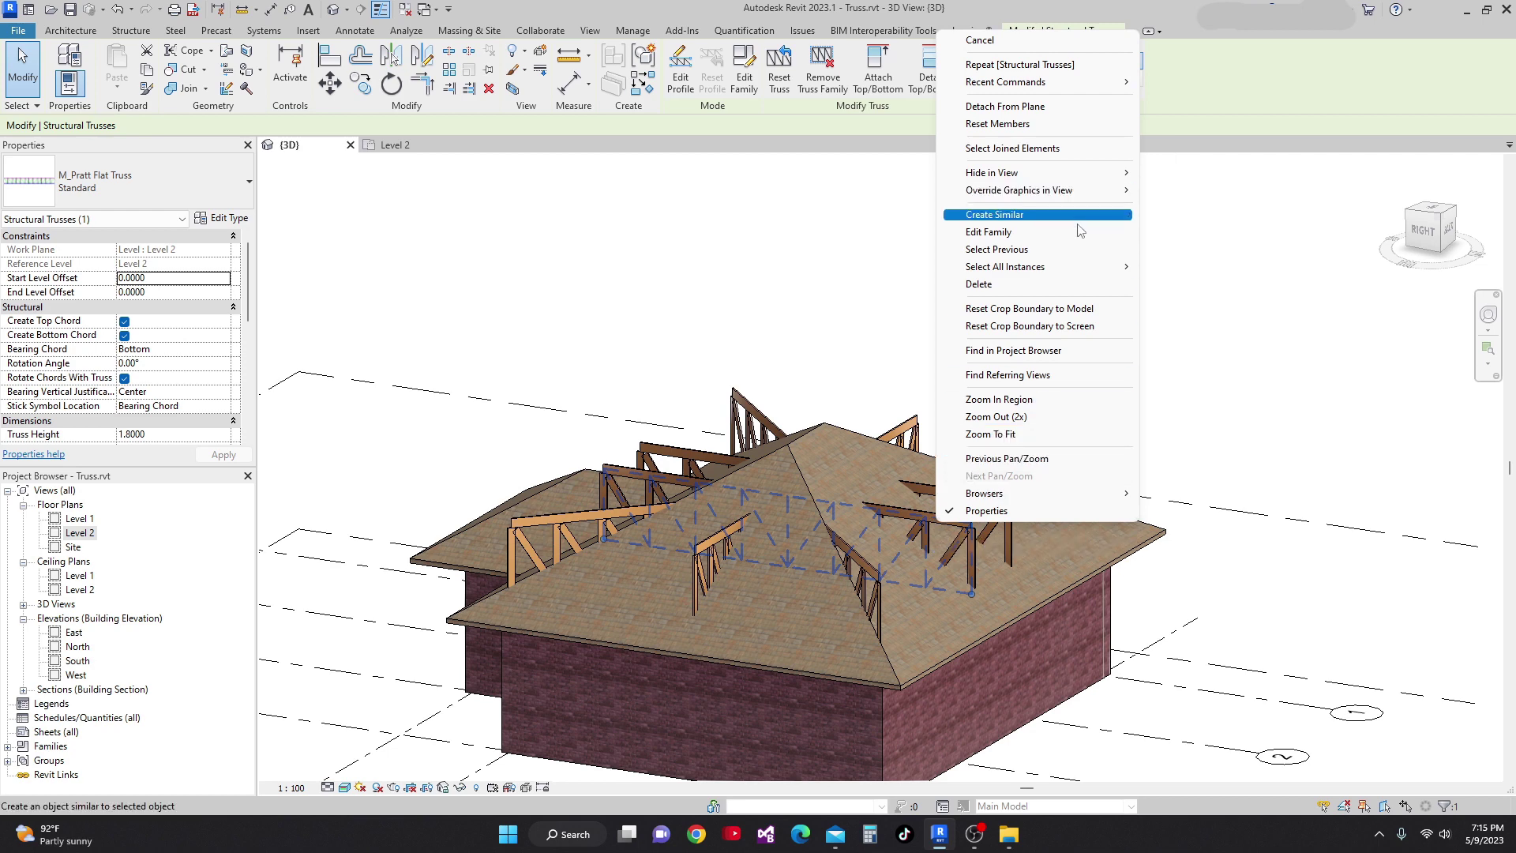
pyautogui.moveTo(1079, 271)
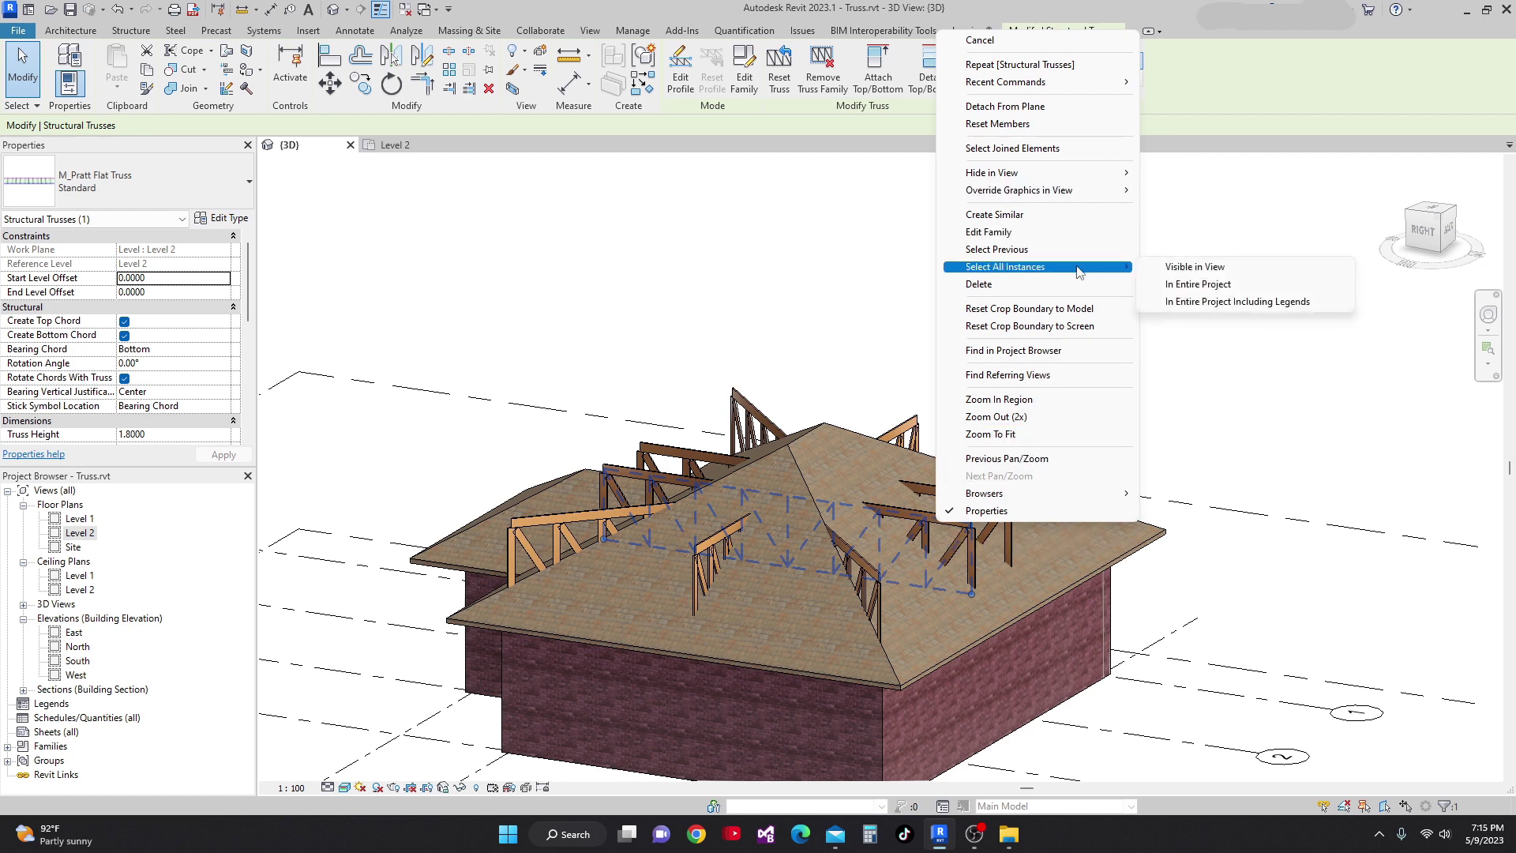
pyautogui.click(1222, 286)
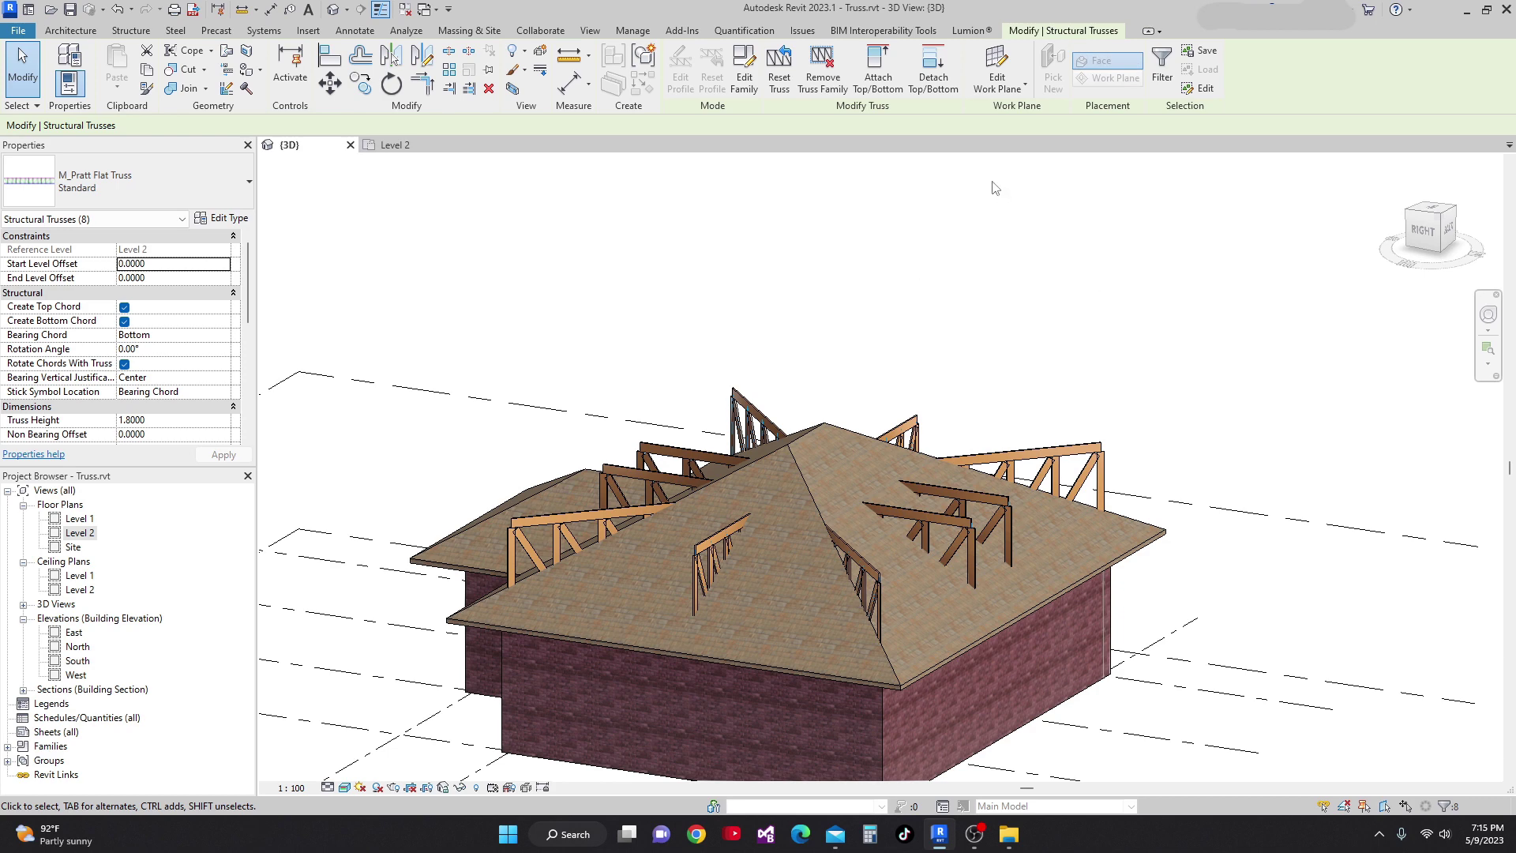
pyautogui.click(879, 85)
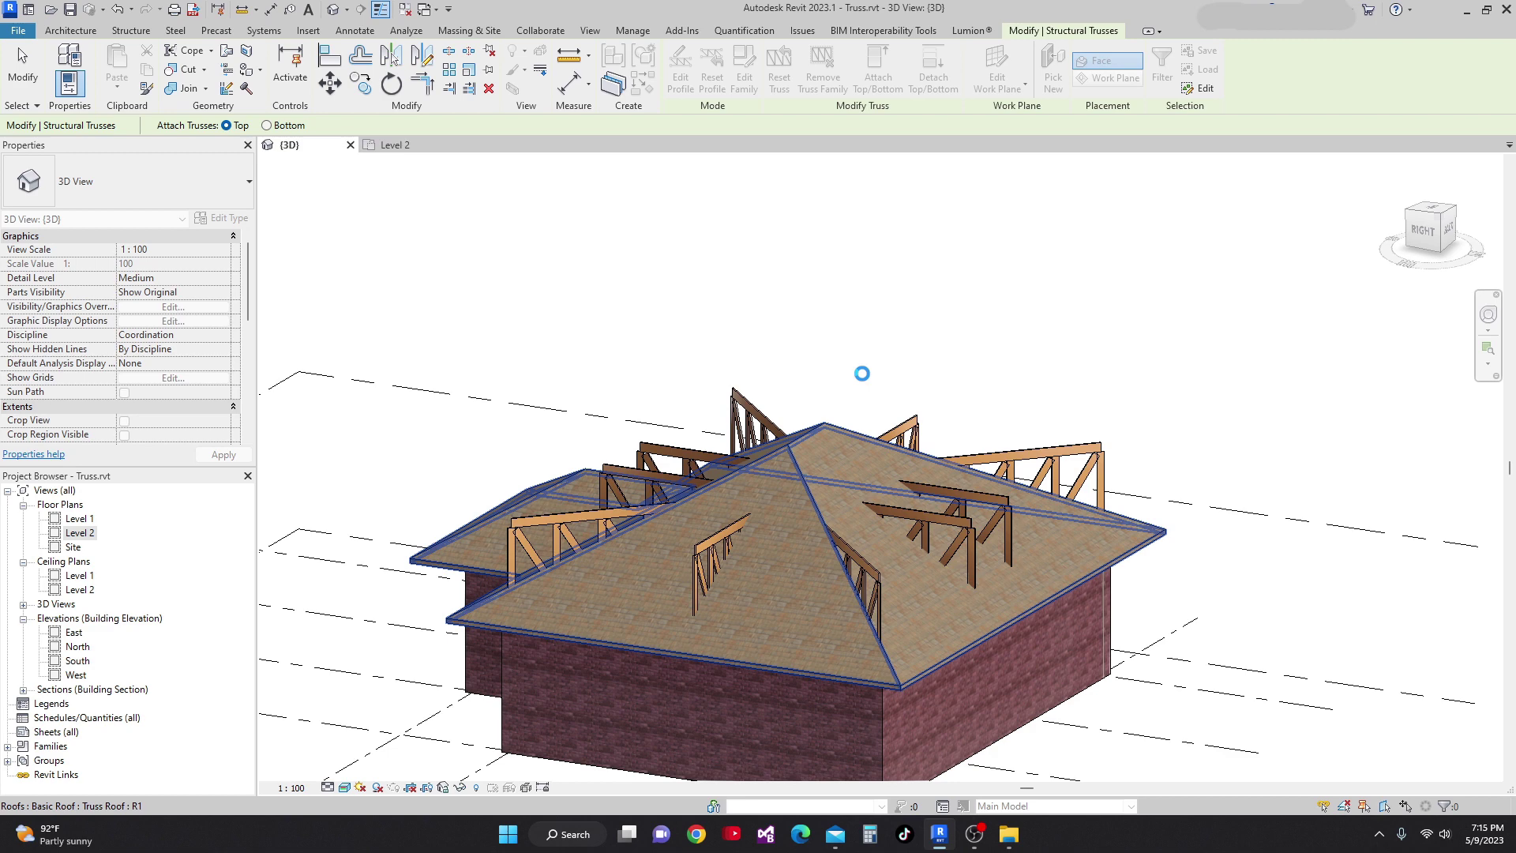
pyautogui.scroll(2, 921, 542)
pyautogui.scroll(-3, 893, 586)
pyautogui.keyDown('shift'); pyautogui.moveTo(893, 586); pyautogui.dragTo(906, 650, button='middle'); pyautogui.keyUp('shift')
# Override the roof category's graphics in the 3D view with a surface transparency of 72 and deselect the roof.
pyautogui.click(873, 544)
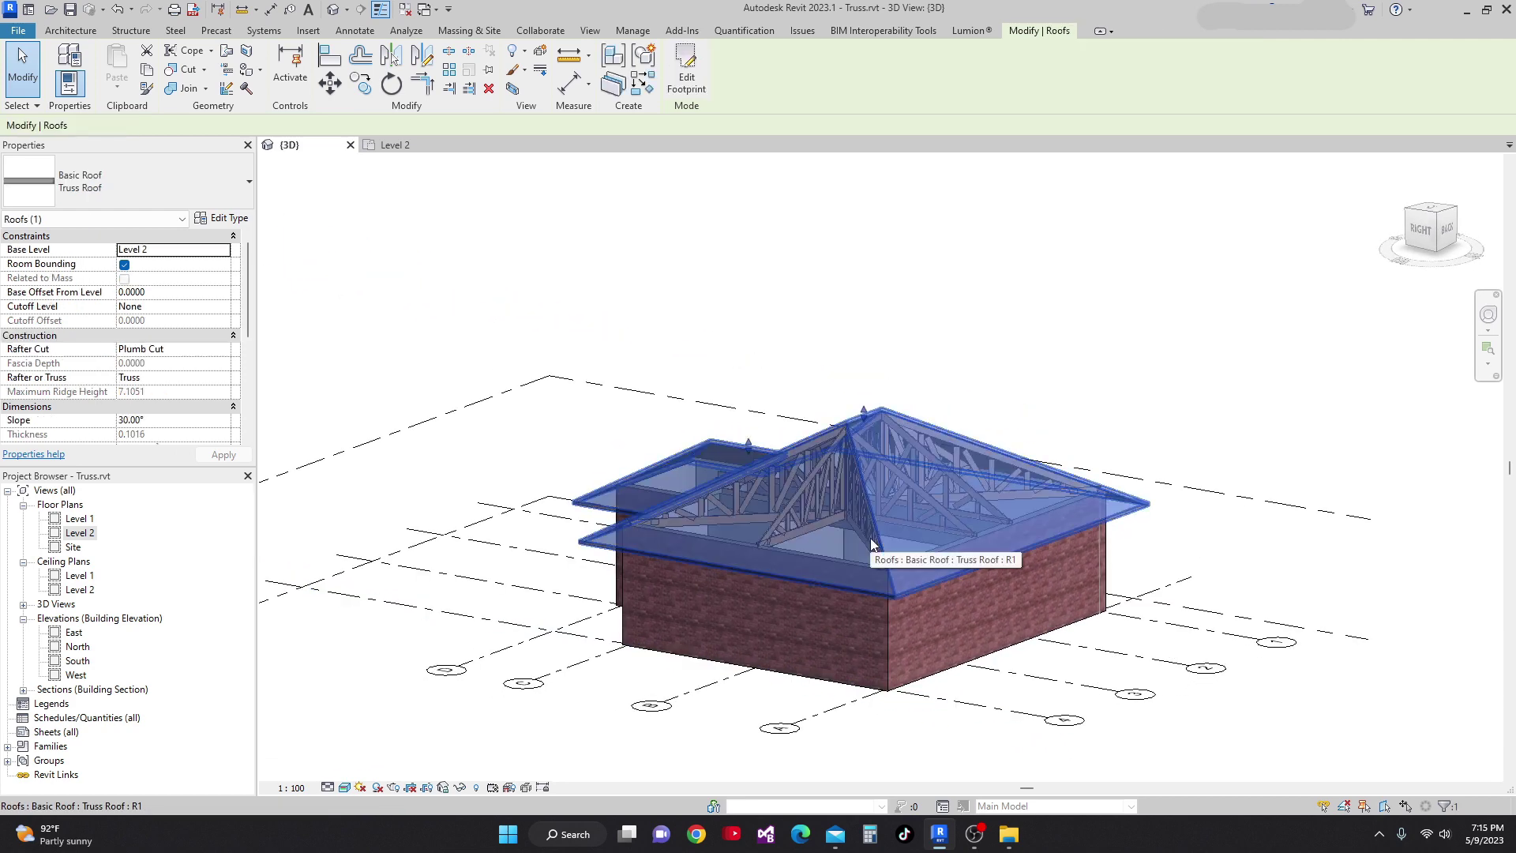
pyautogui.scroll(3, 903, 587)
pyautogui.moveTo(903, 587); pyautogui.dragTo(875, 565, button='middle')
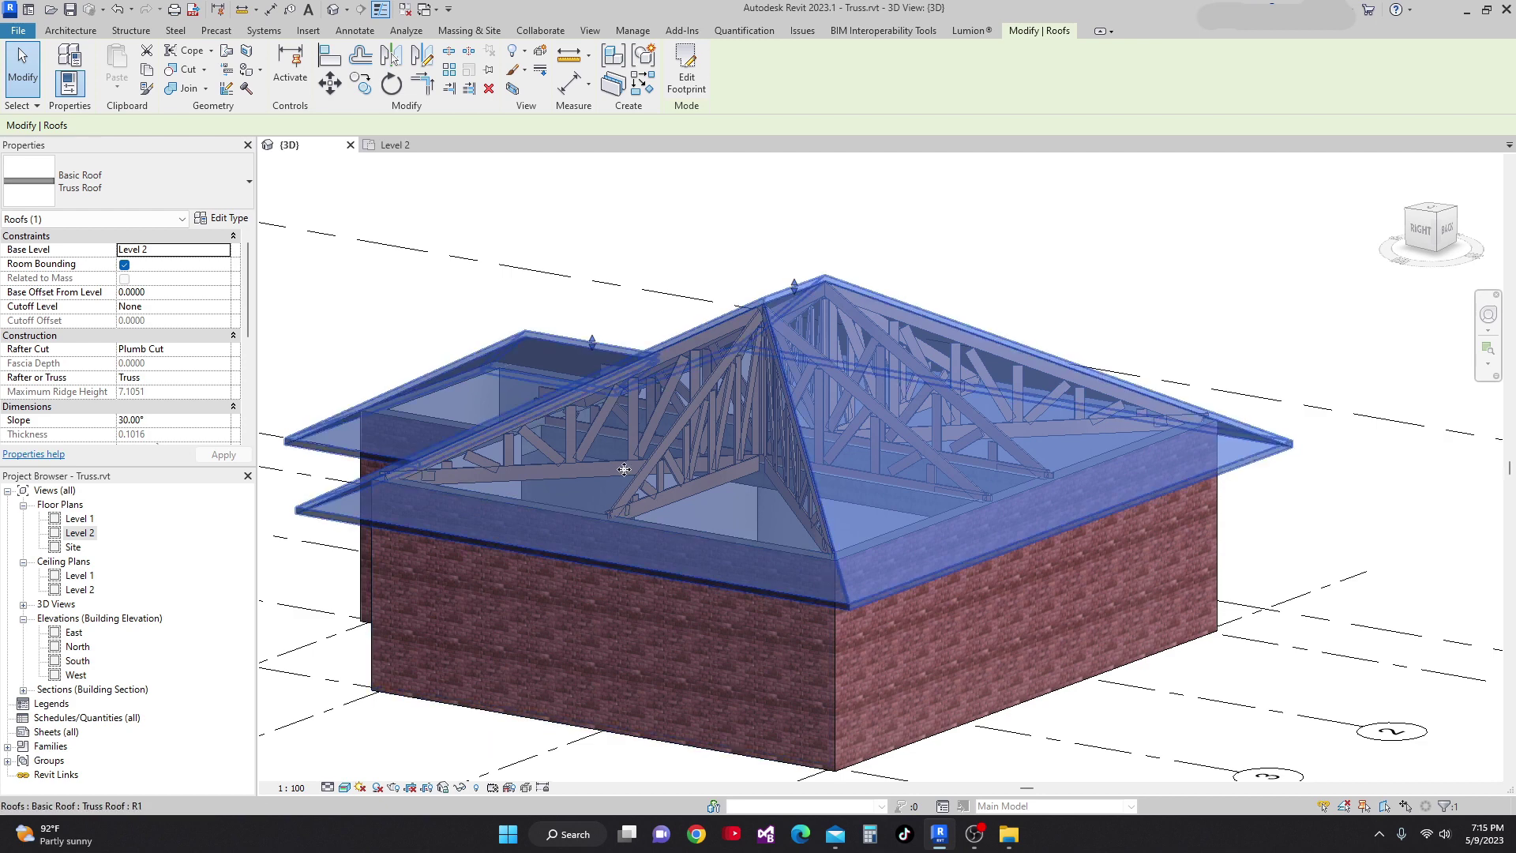
pyautogui.rightClick(636, 428)
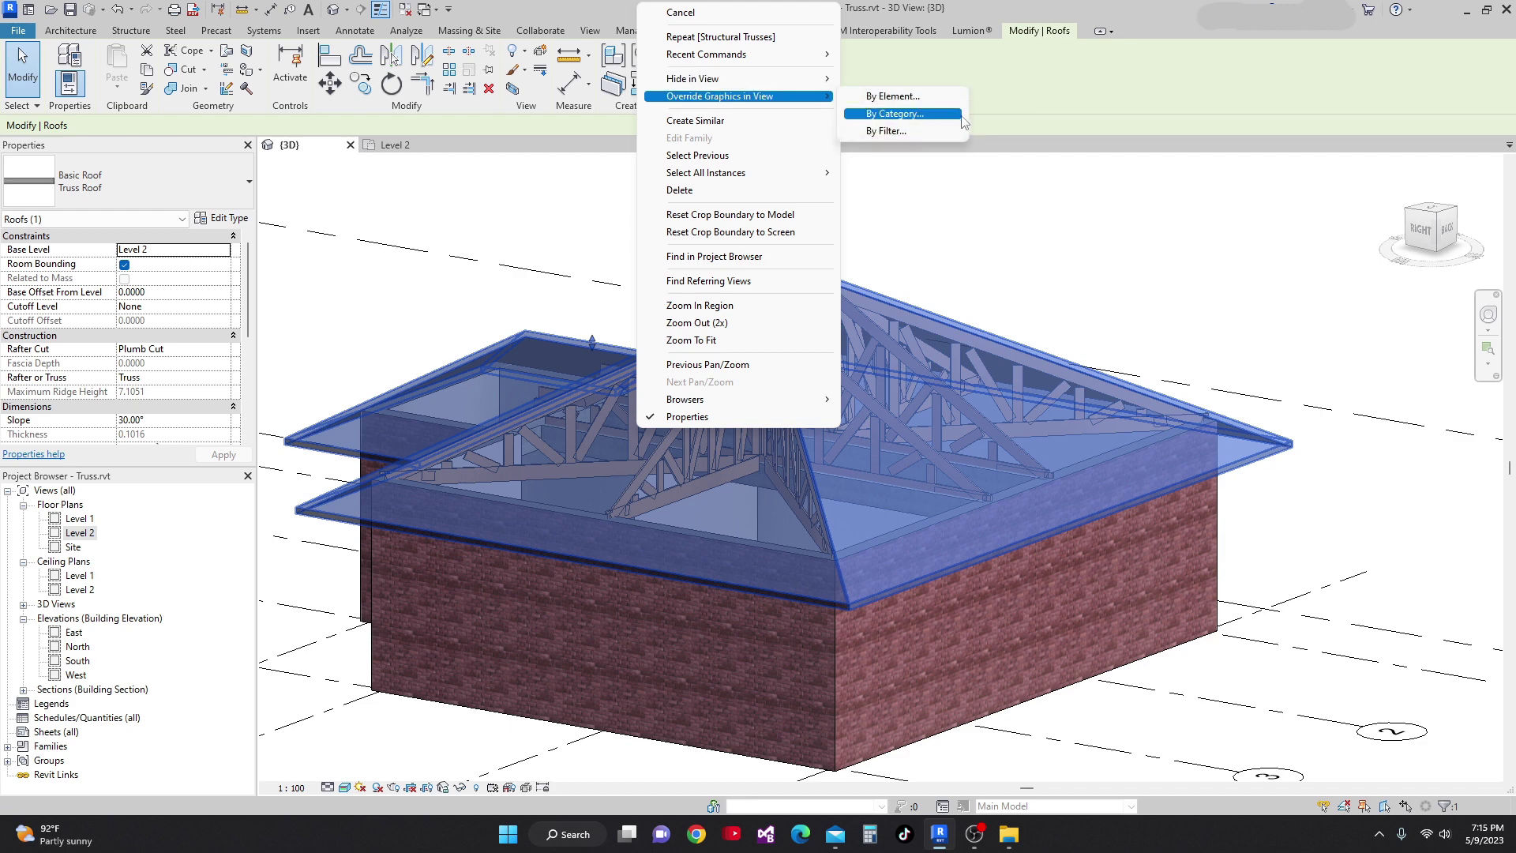
pyautogui.click(916, 114)
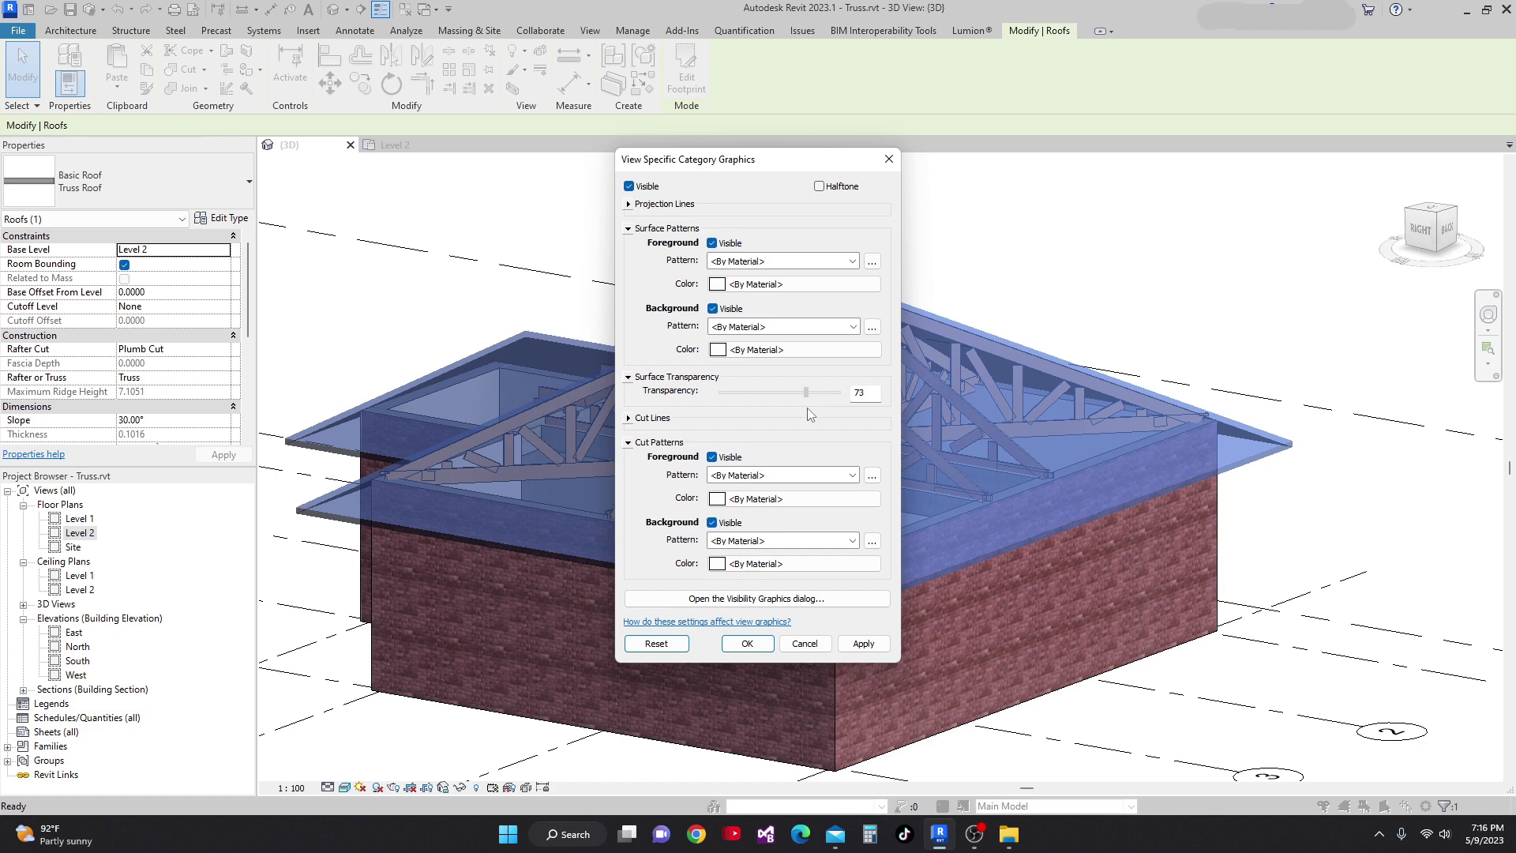
pyautogui.click(864, 644)
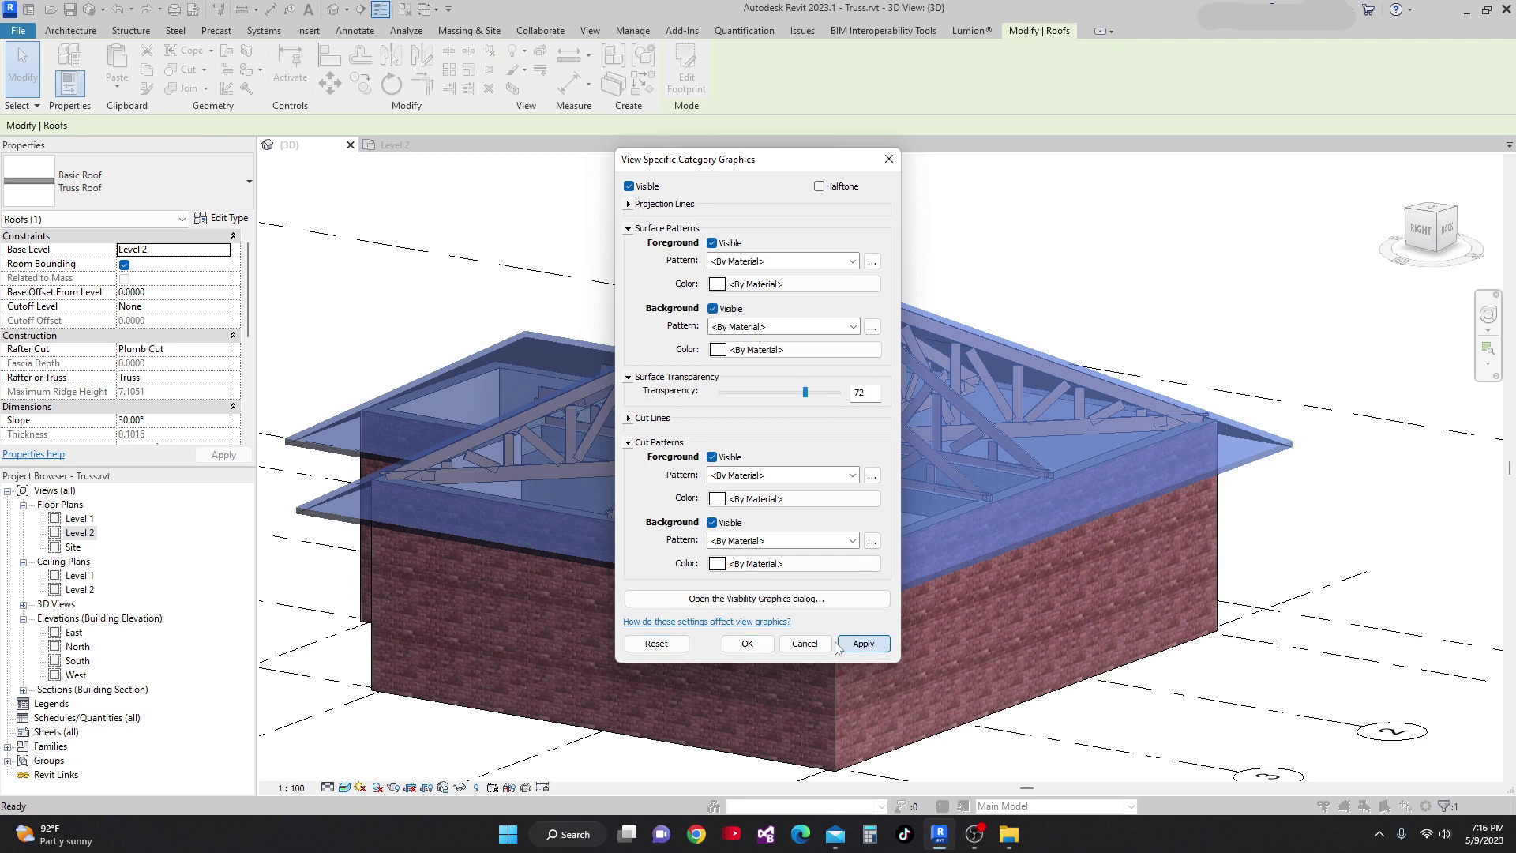
pyautogui.click(747, 643)
pyautogui.scroll(-2, 870, 436)
pyautogui.scroll(-1, 871, 436)
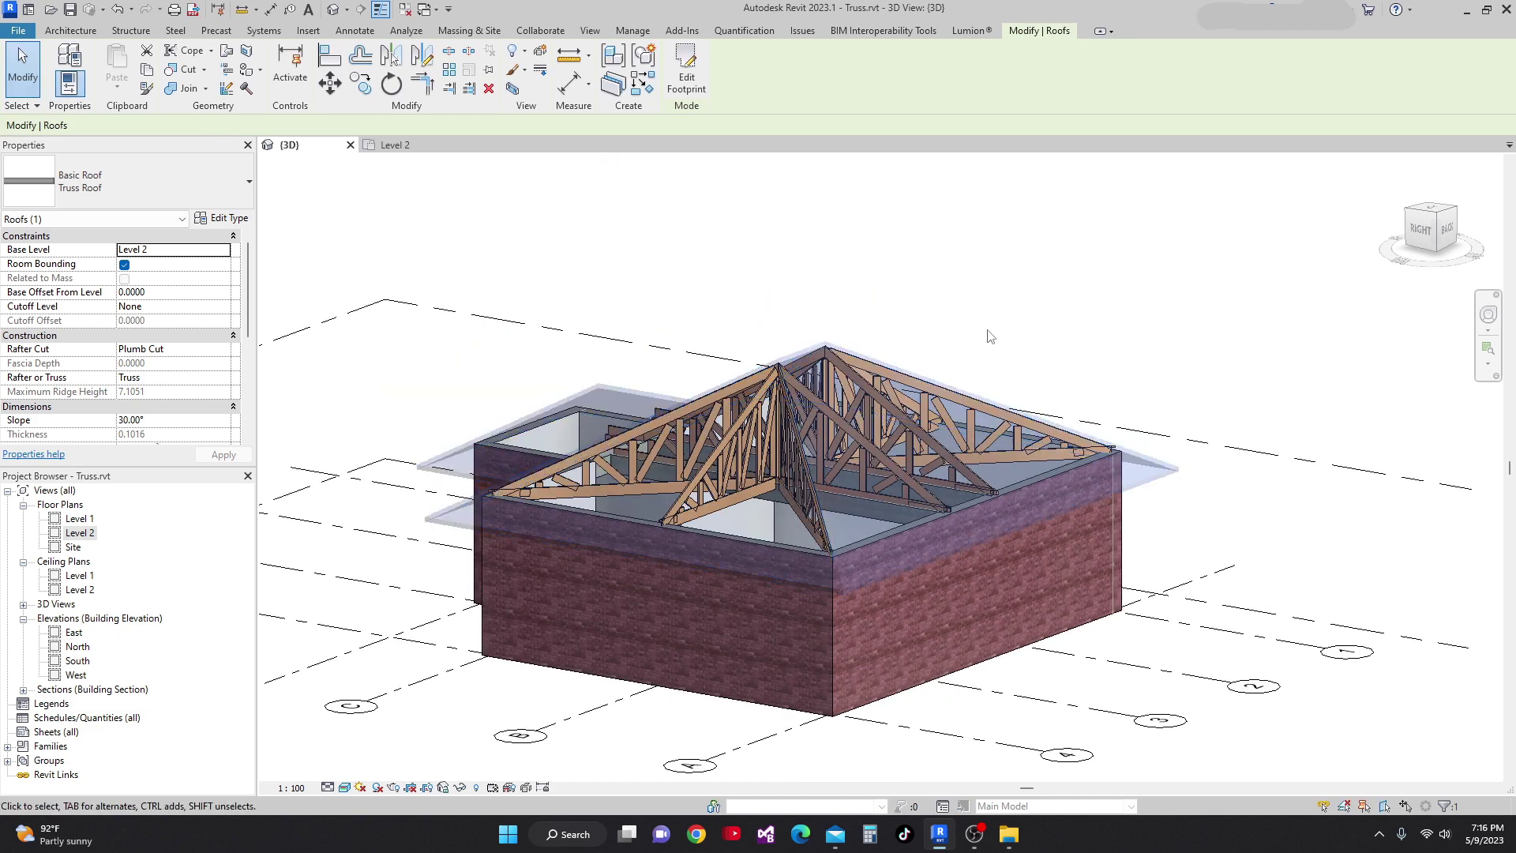
pyautogui.press('Escape')
# Examine how the attached trusses meet the transparent hip roof and the walls from several sides in the 3D view.
pyautogui.scroll(-2, 847, 562)
pyautogui.keyDown('shift'); pyautogui.moveTo(847, 563); pyautogui.dragTo(653, 435, button='middle'); pyautogui.keyUp('shift')
pyautogui.scroll(3, 900, 637)
pyautogui.scroll(3, 654, 434)
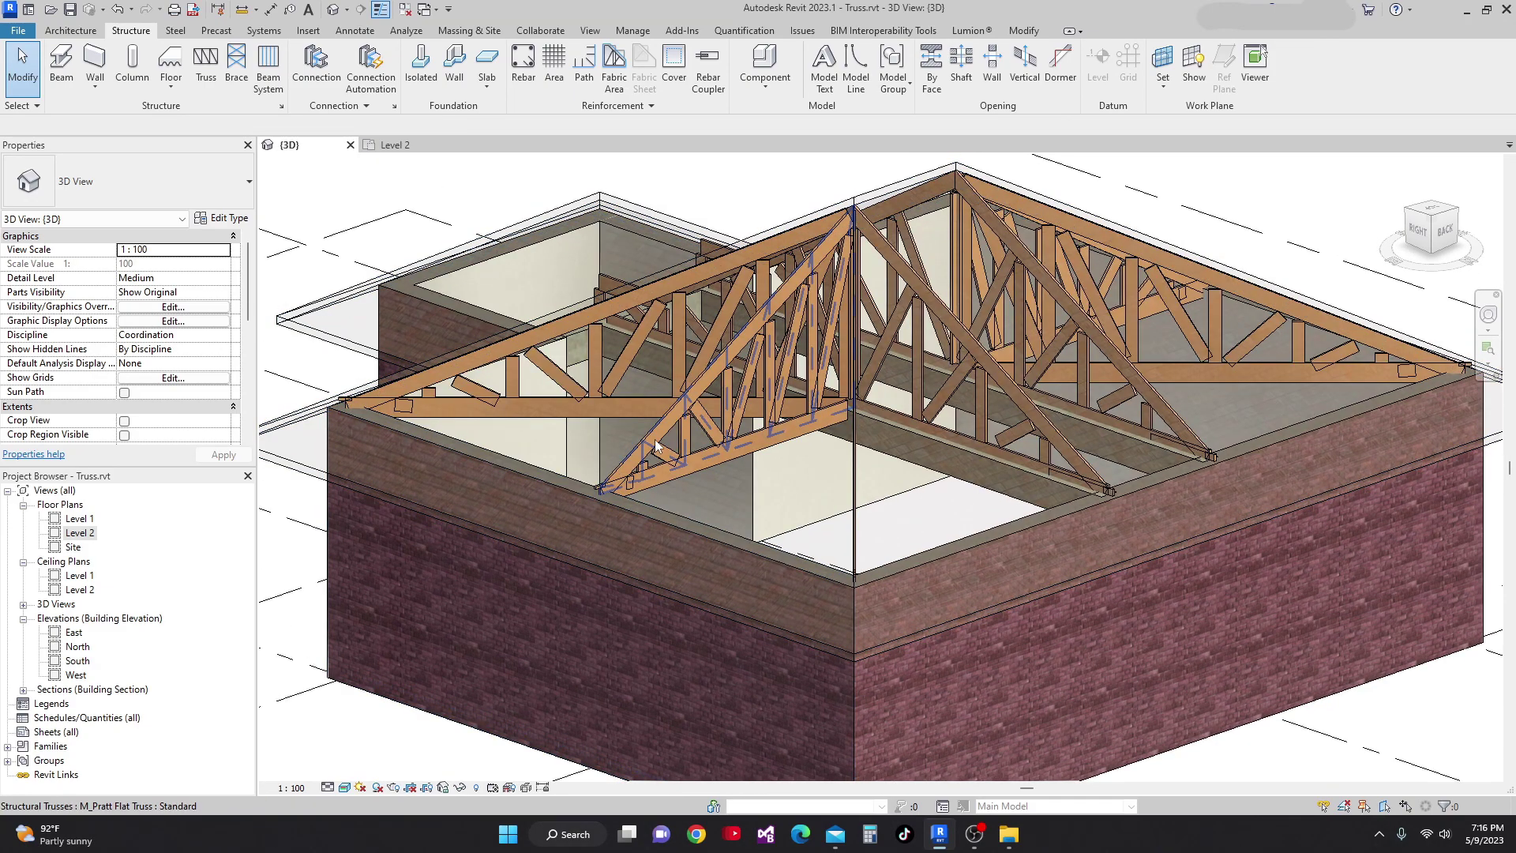
pyautogui.keyDown('shift'); pyautogui.moveTo(501, 538); pyautogui.dragTo(675, 467, button='middle'); pyautogui.keyUp('shift')
pyautogui.scroll(3, 609, 454)
pyautogui.scroll(-5, 515, 465)
pyautogui.scroll(-3, 528, 455)
pyautogui.scroll(10, 571, 477)
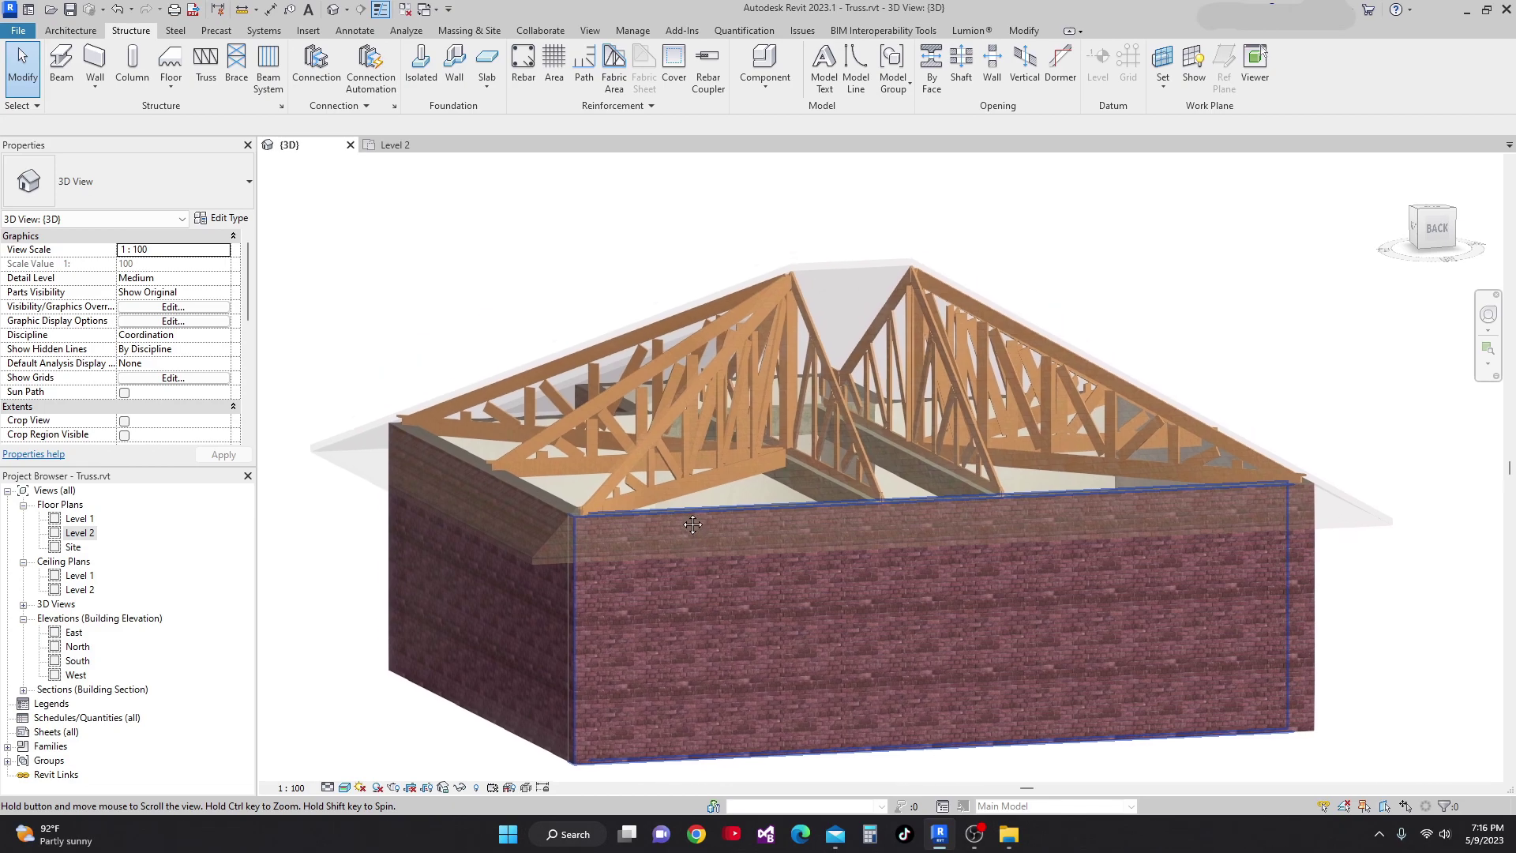
pyautogui.scroll(-8, 567, 460)
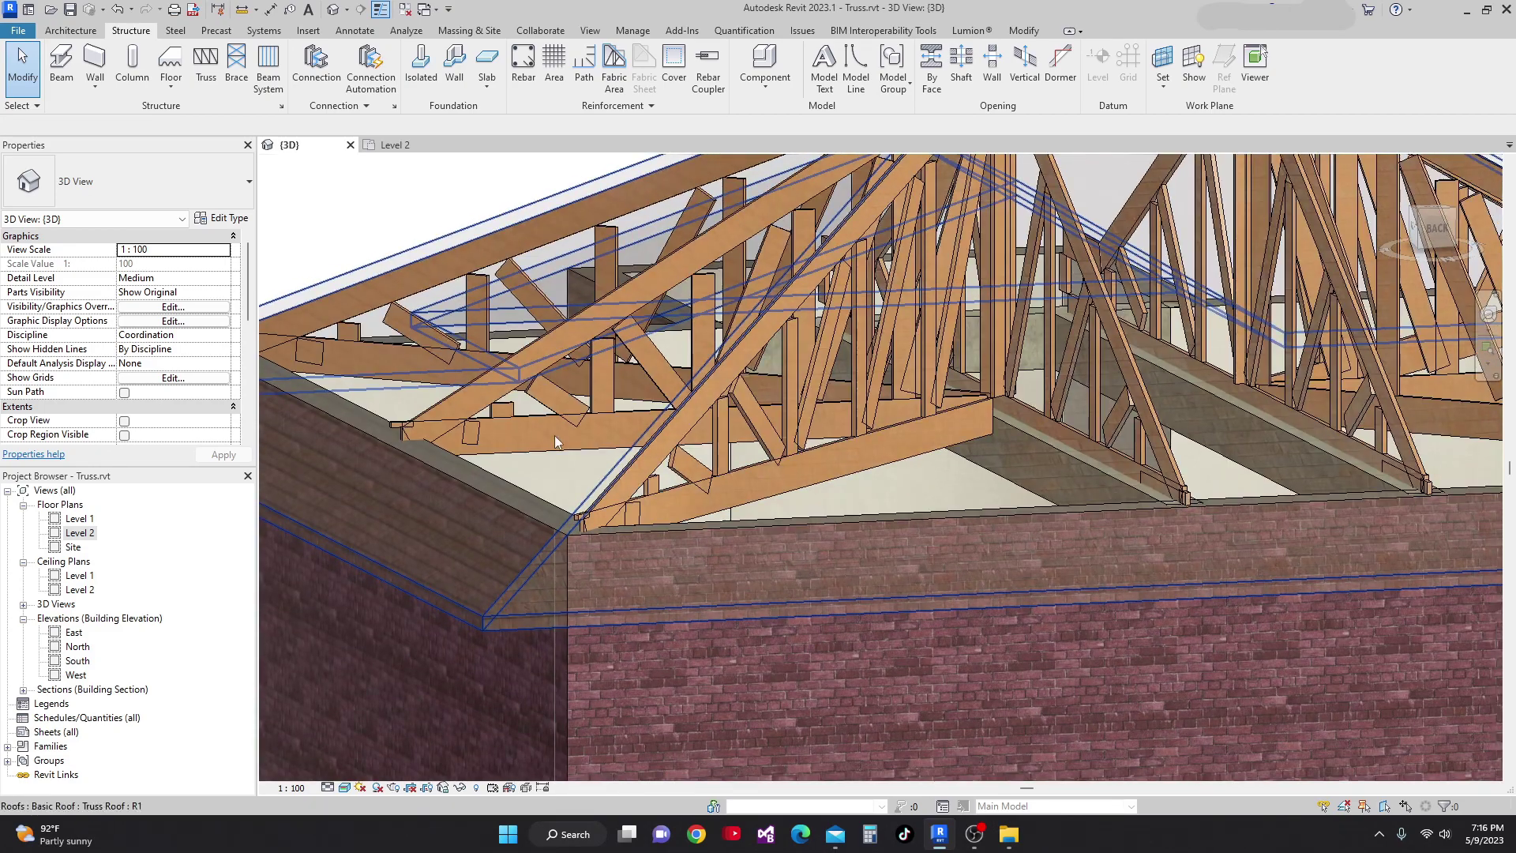
pyautogui.keyDown('shift'); pyautogui.moveTo(560, 455); pyautogui.dragTo(968, 608, button='middle'); pyautogui.keyUp('shift')
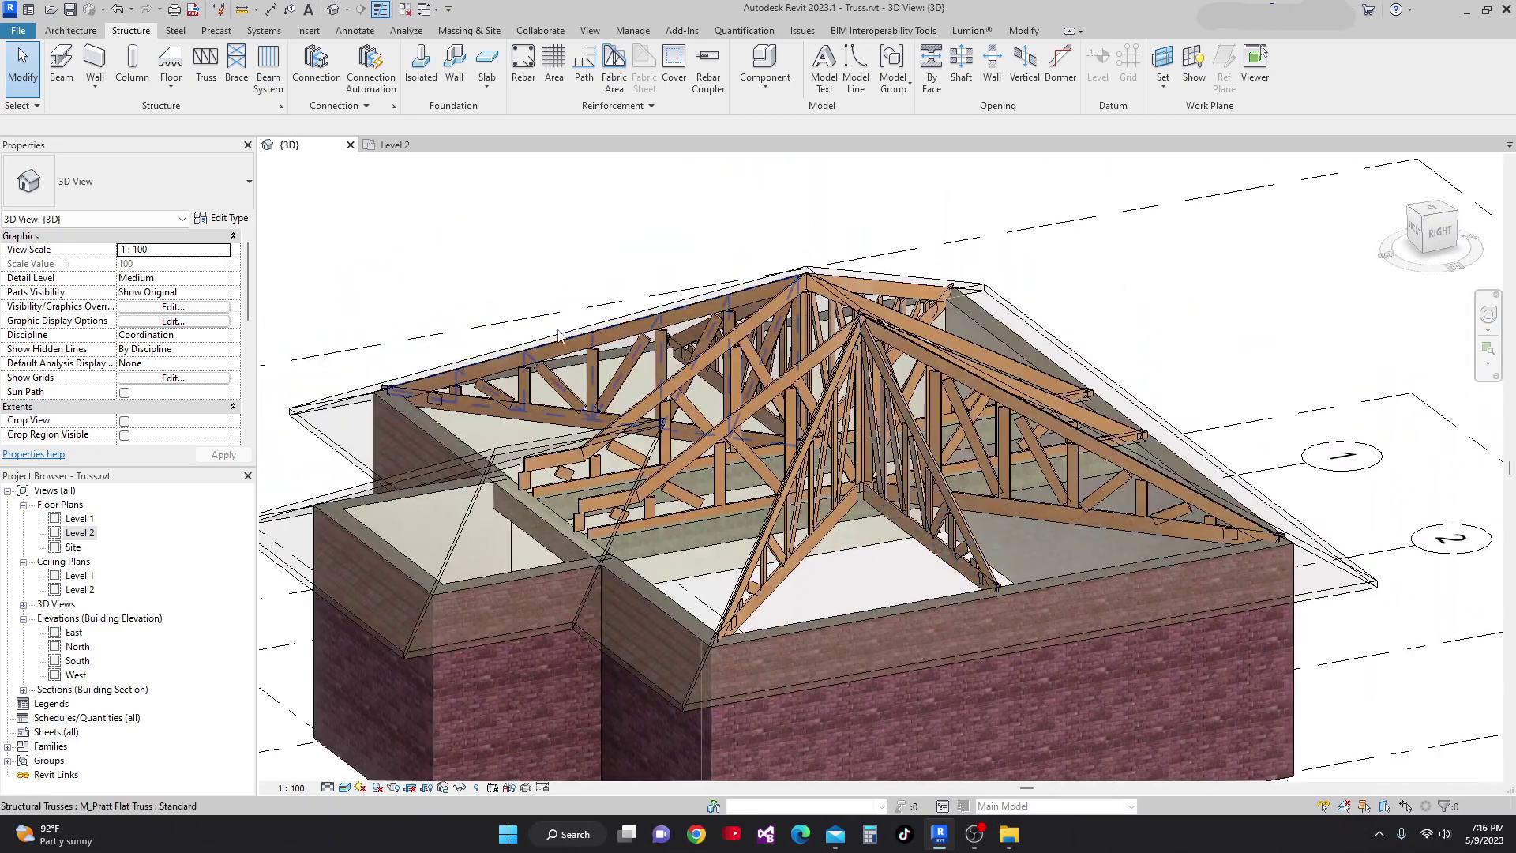
# In the Level 2 floor plan, move the Section 2 line from between grids 2 and 3 to just beside grid 2.
pyautogui.click(420, 147)
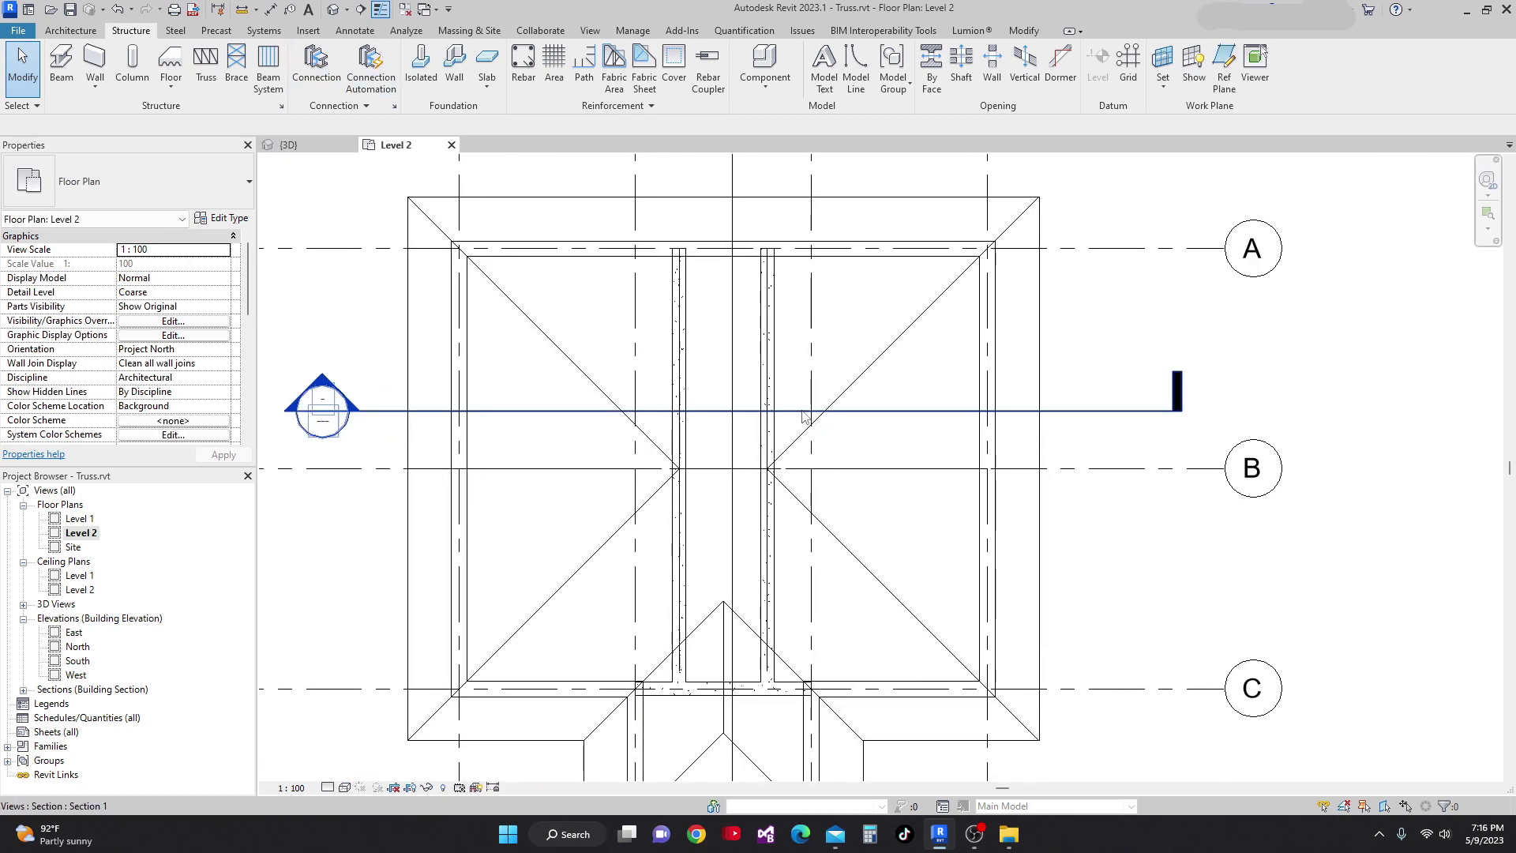
pyautogui.scroll(-2, 755, 597)
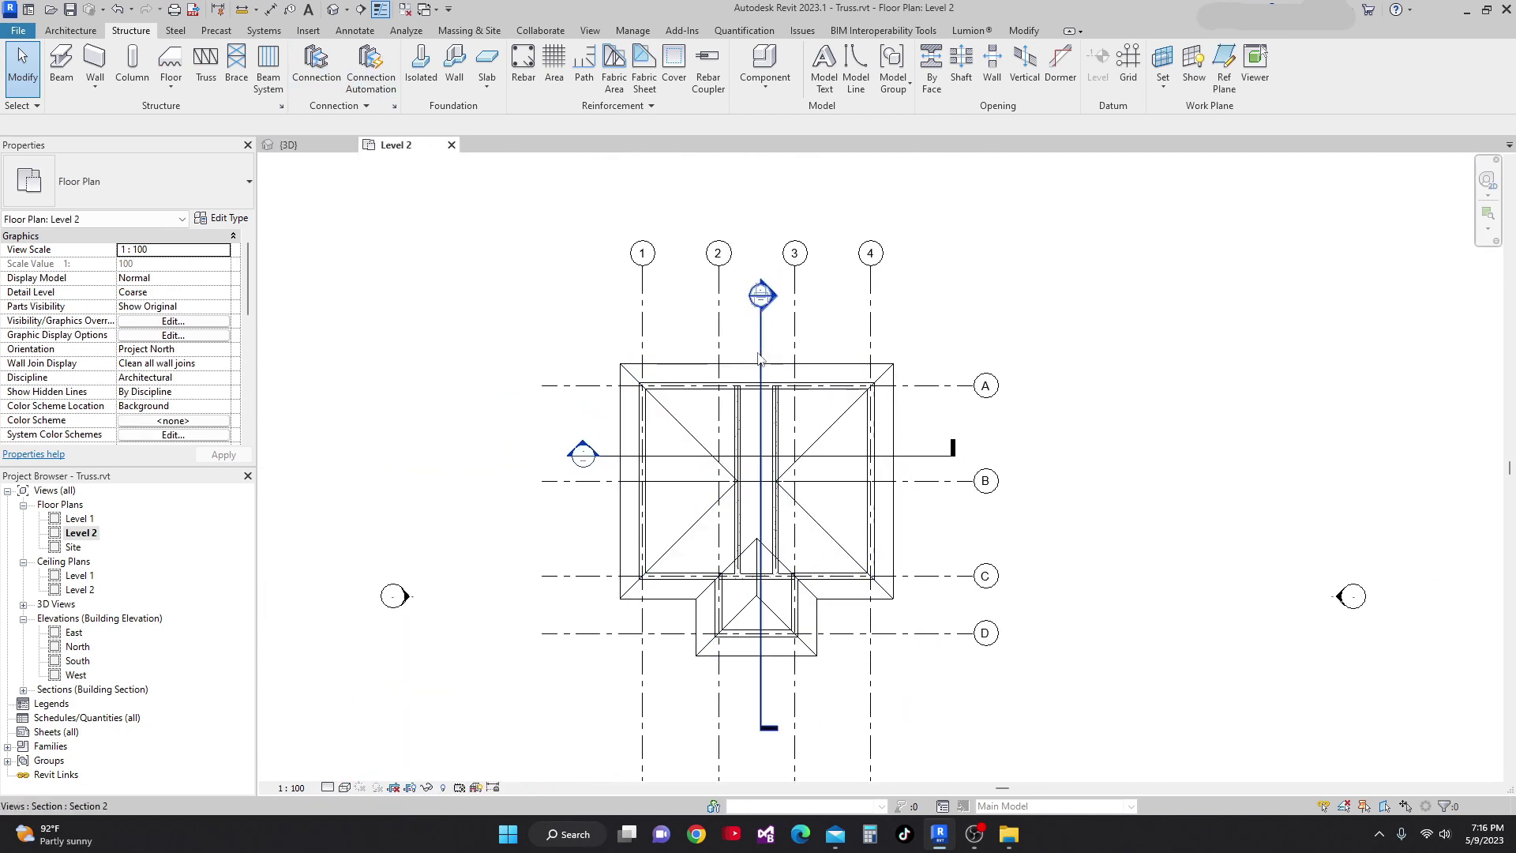
pyautogui.click(761, 356)
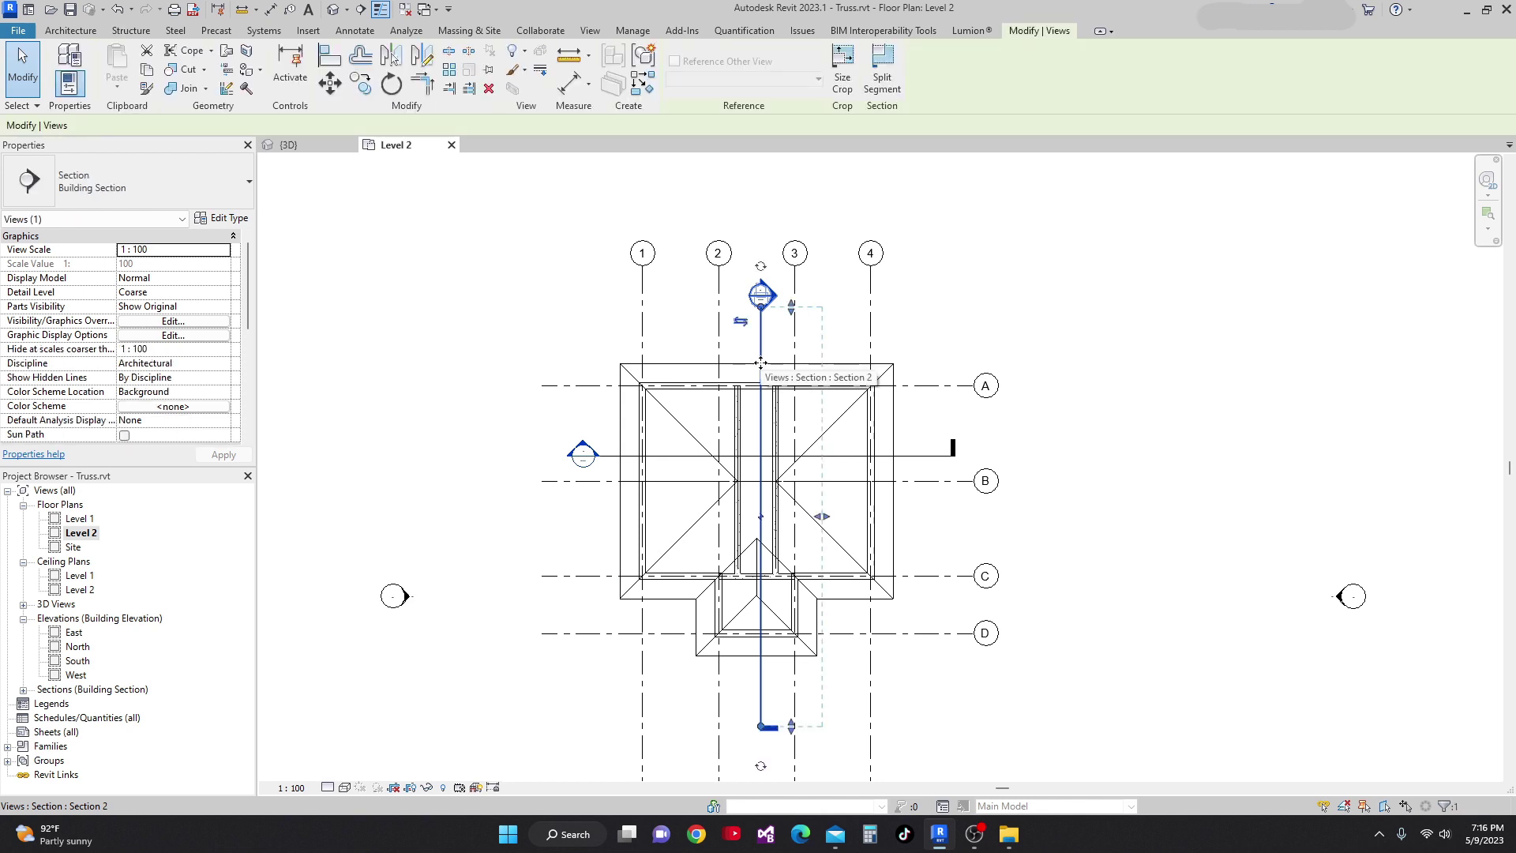
pyautogui.press('Left')
pyautogui.press('Left')
pyautogui.press('Left')
pyautogui.press('Left')
pyautogui.press('Left')
pyautogui.press('Left')
pyautogui.press('Left')
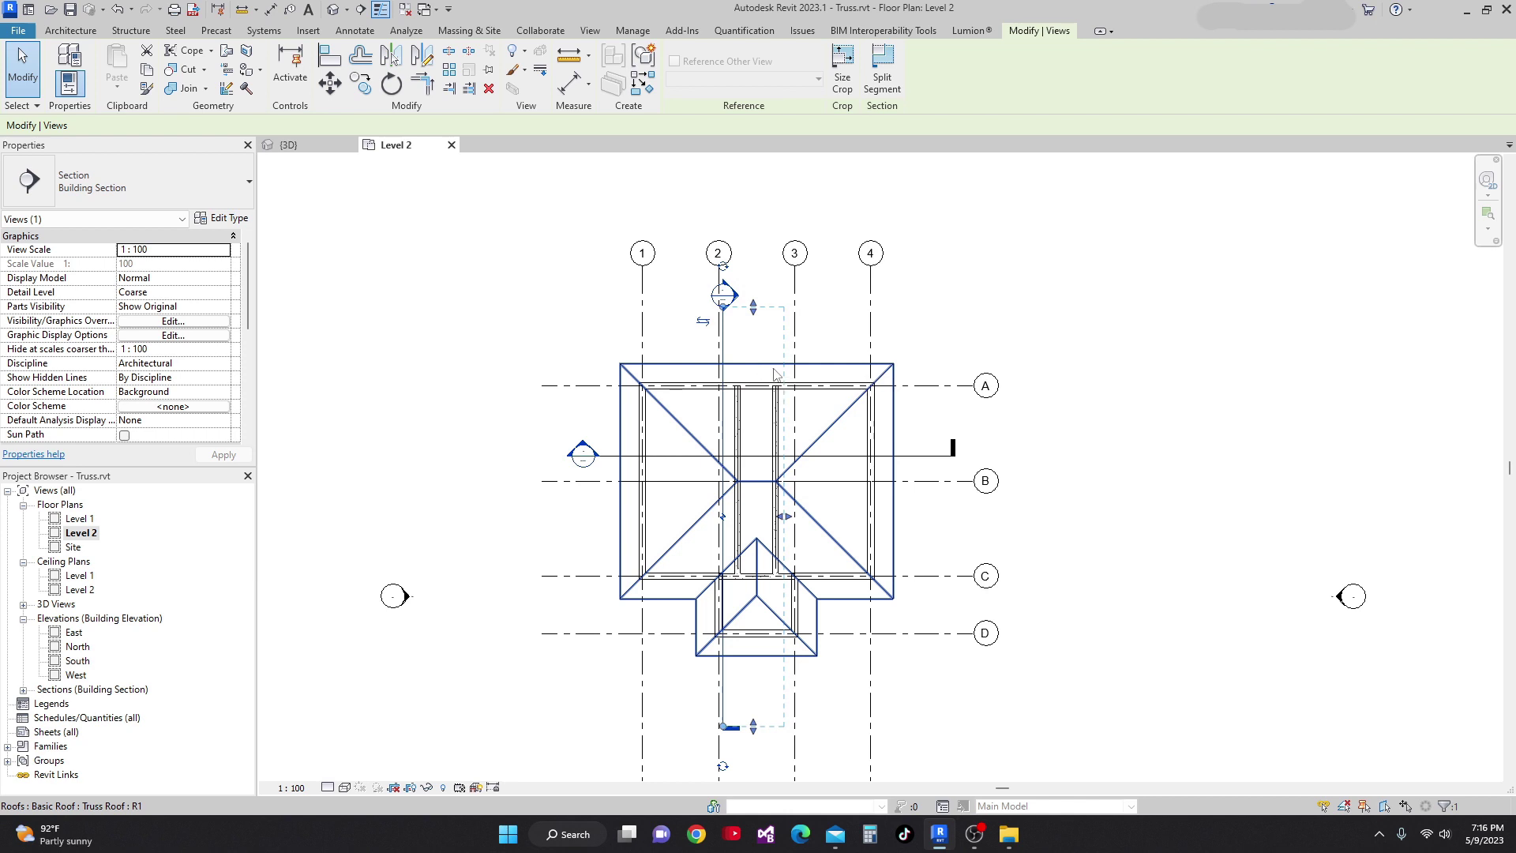
# Shorten Section 2's view depth to about 1.07 m and nudge its line slightly back toward grid 3.
pyautogui.moveTo(785, 517); pyautogui.dragTo(751, 525)
pyautogui.press('Right')
pyautogui.press('Right')
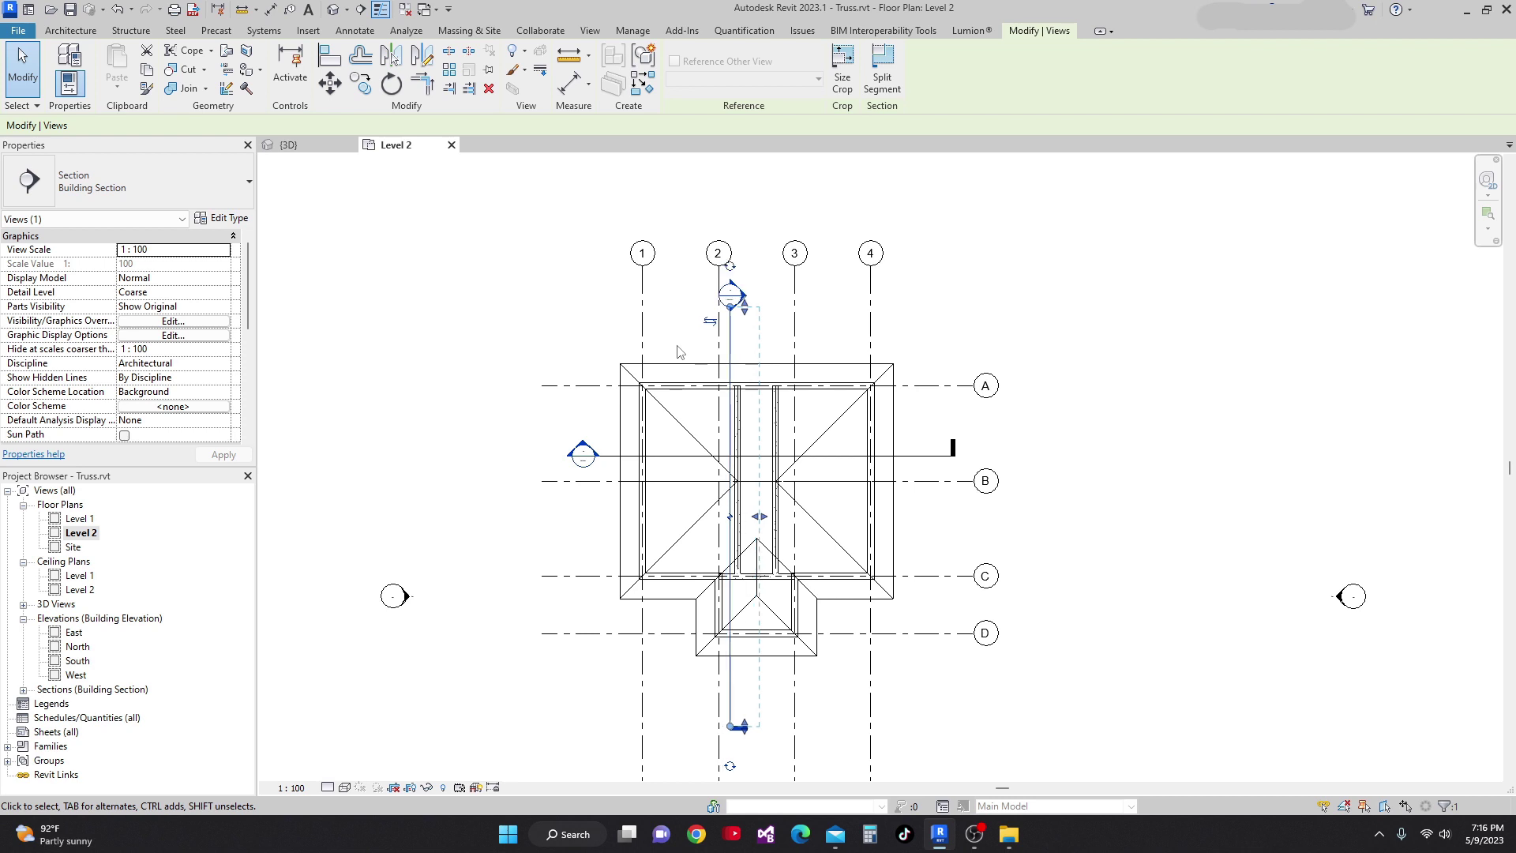
pyautogui.moveTo(759, 518); pyautogui.dragTo(750, 517)
# Open the Section 2 view and set its detail level to Fine.
pyautogui.click(763, 303)
pyautogui.doubleClick(739, 300)
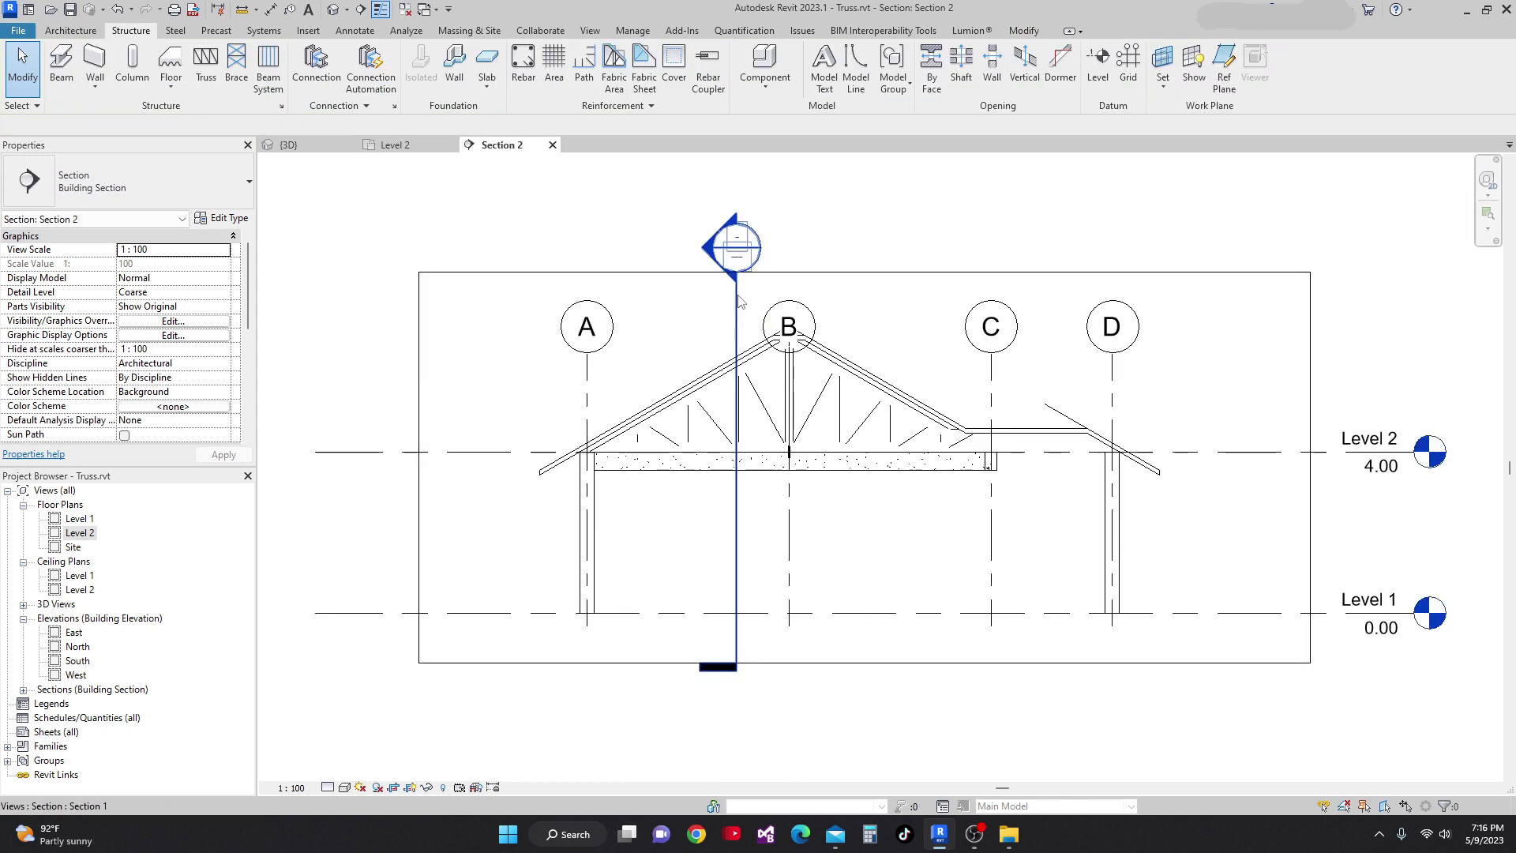
pyautogui.scroll(-2, 683, 403)
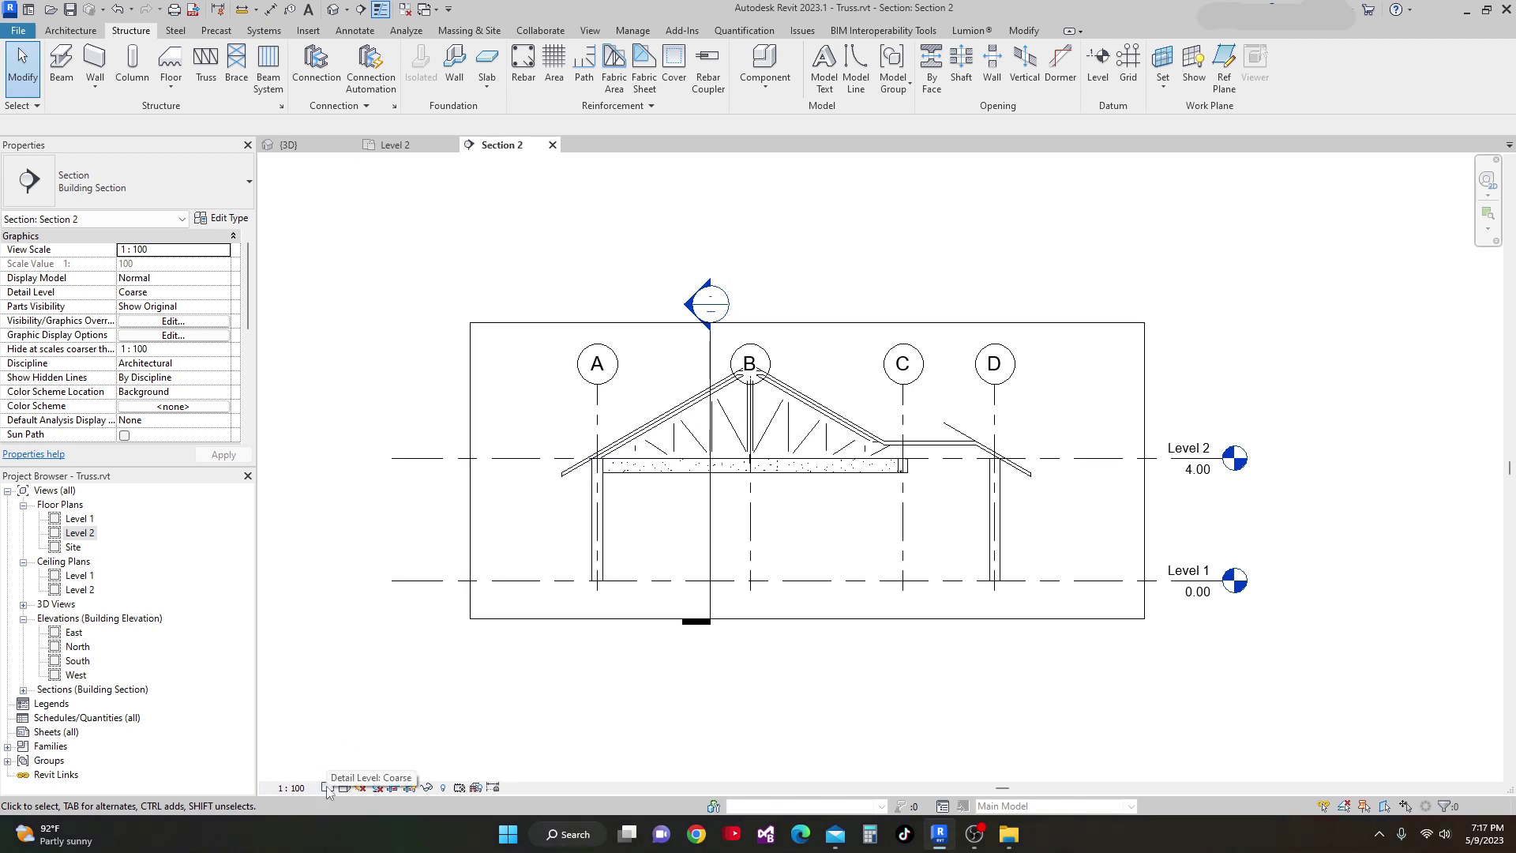
pyautogui.click(329, 789)
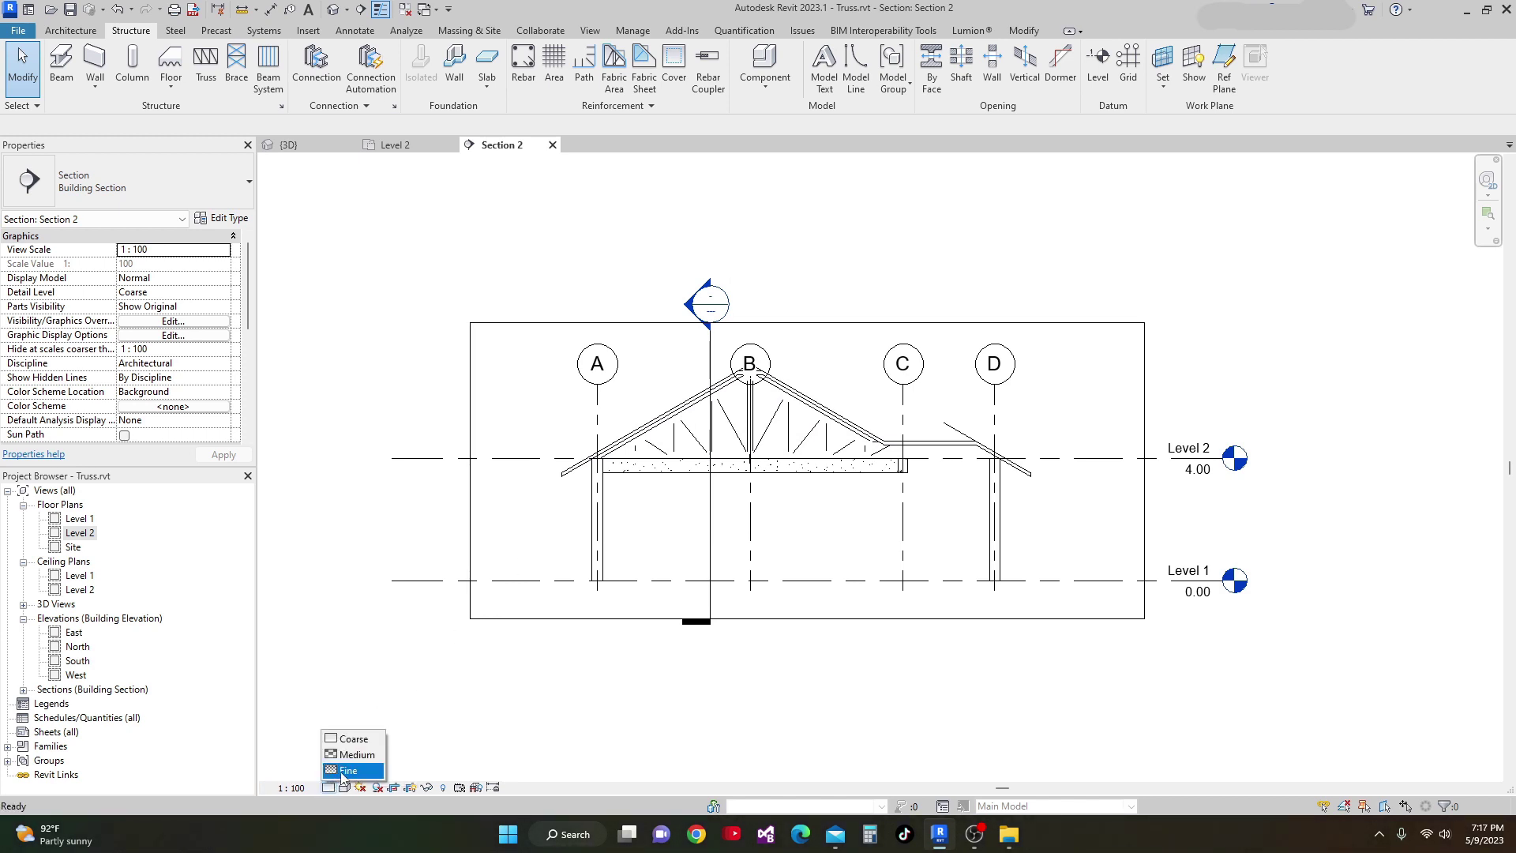
pyautogui.click(348, 770)
pyautogui.scroll(4, 659, 555)
pyautogui.scroll(-3, 592, 637)
pyautogui.scroll(4, 595, 599)
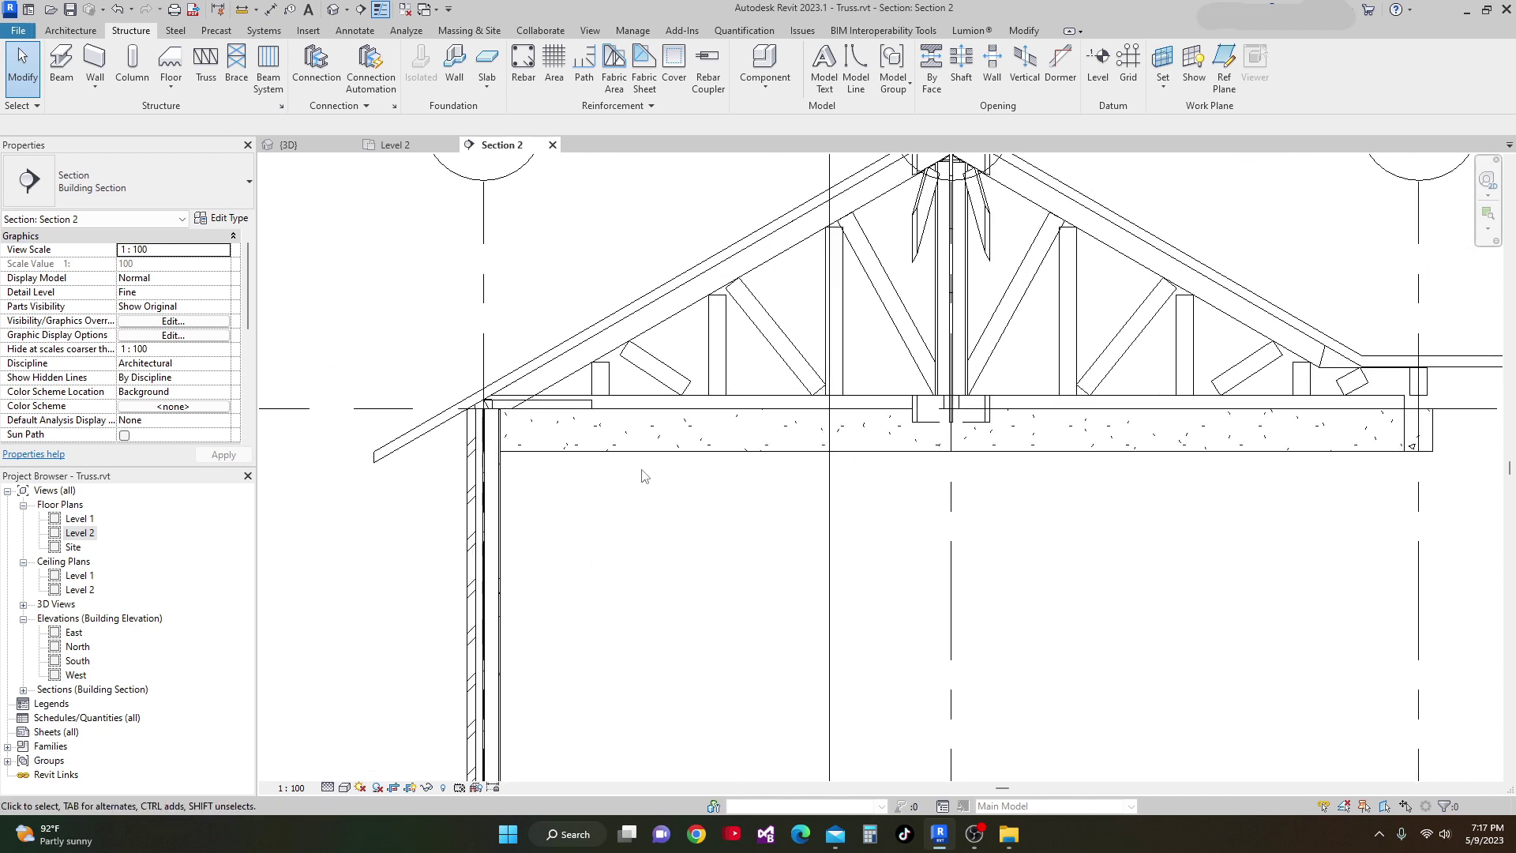
# Set the z offset value of the 2x12 bottom chord of the truss spanning grids A to C to 0.1524, and deselect it.
pyautogui.scroll(2, 639, 407)
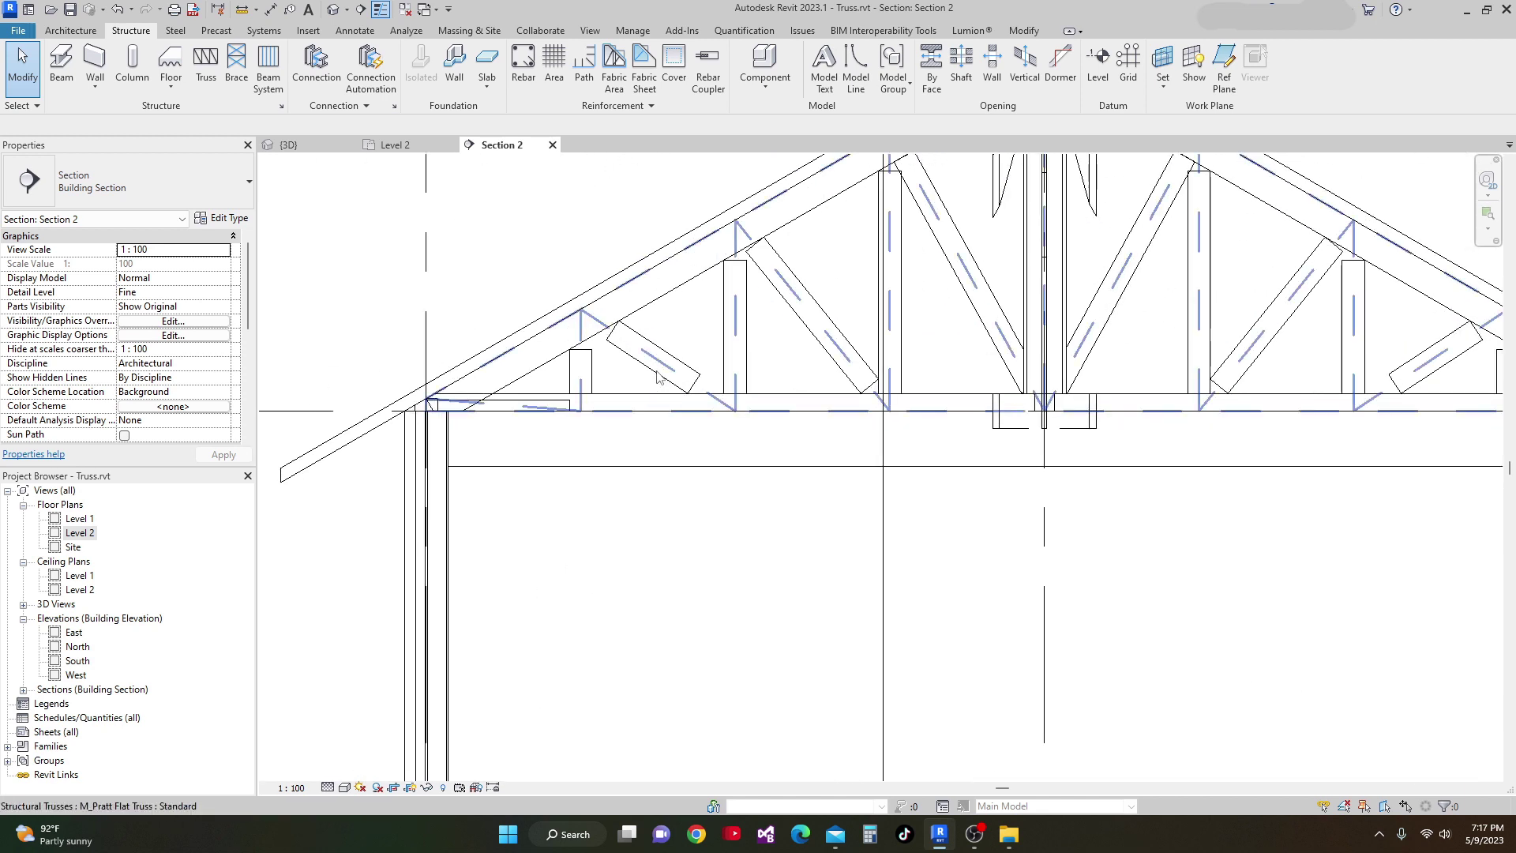
pyautogui.click(632, 407)
pyautogui.press('Escape')
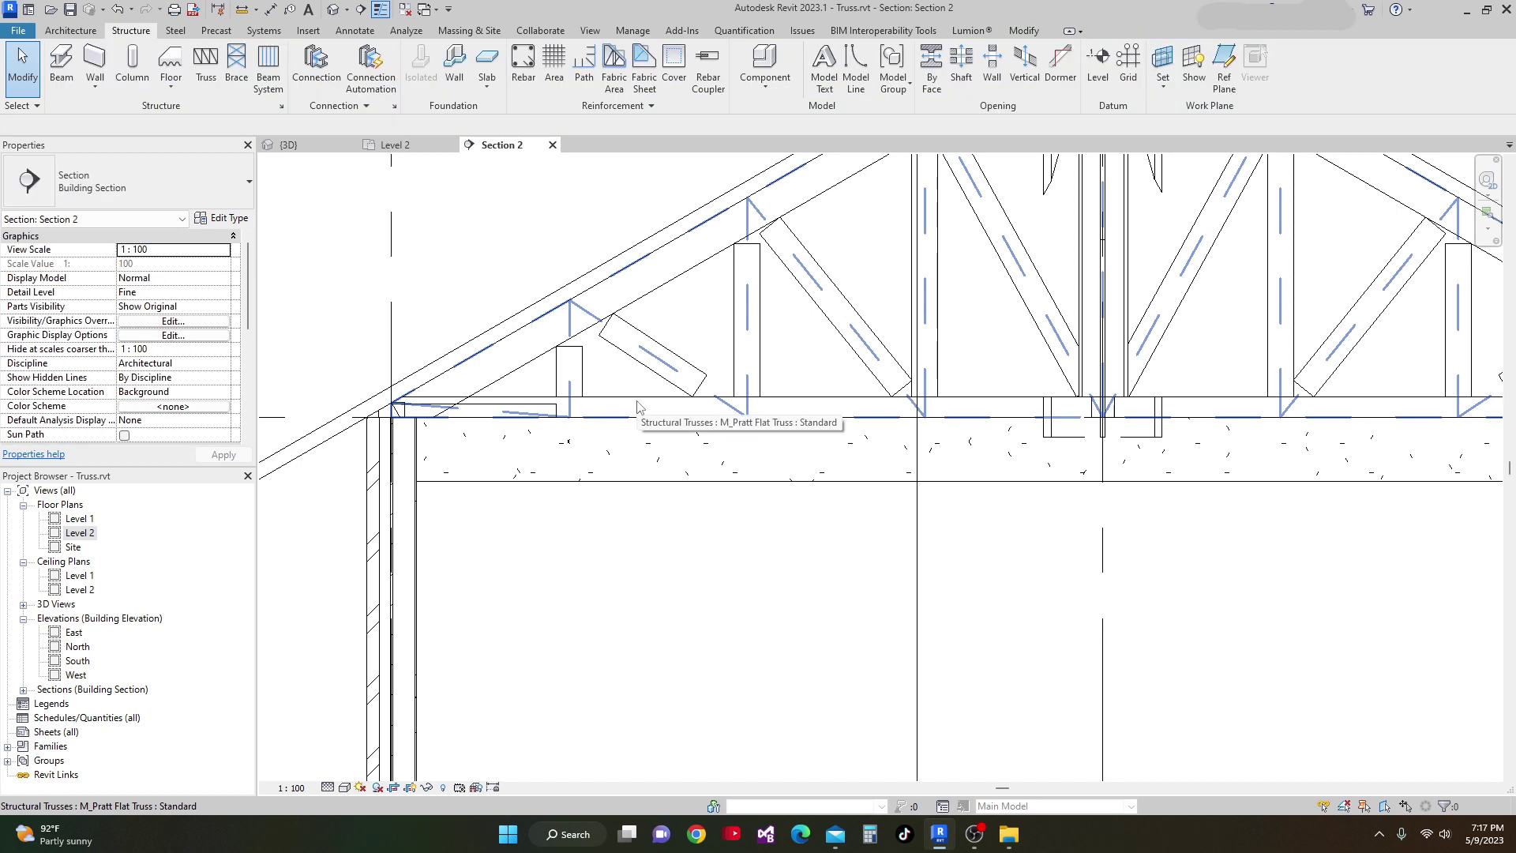
pyautogui.press('Tab')
pyautogui.click(640, 406)
pyautogui.scroll(-3, 639, 407)
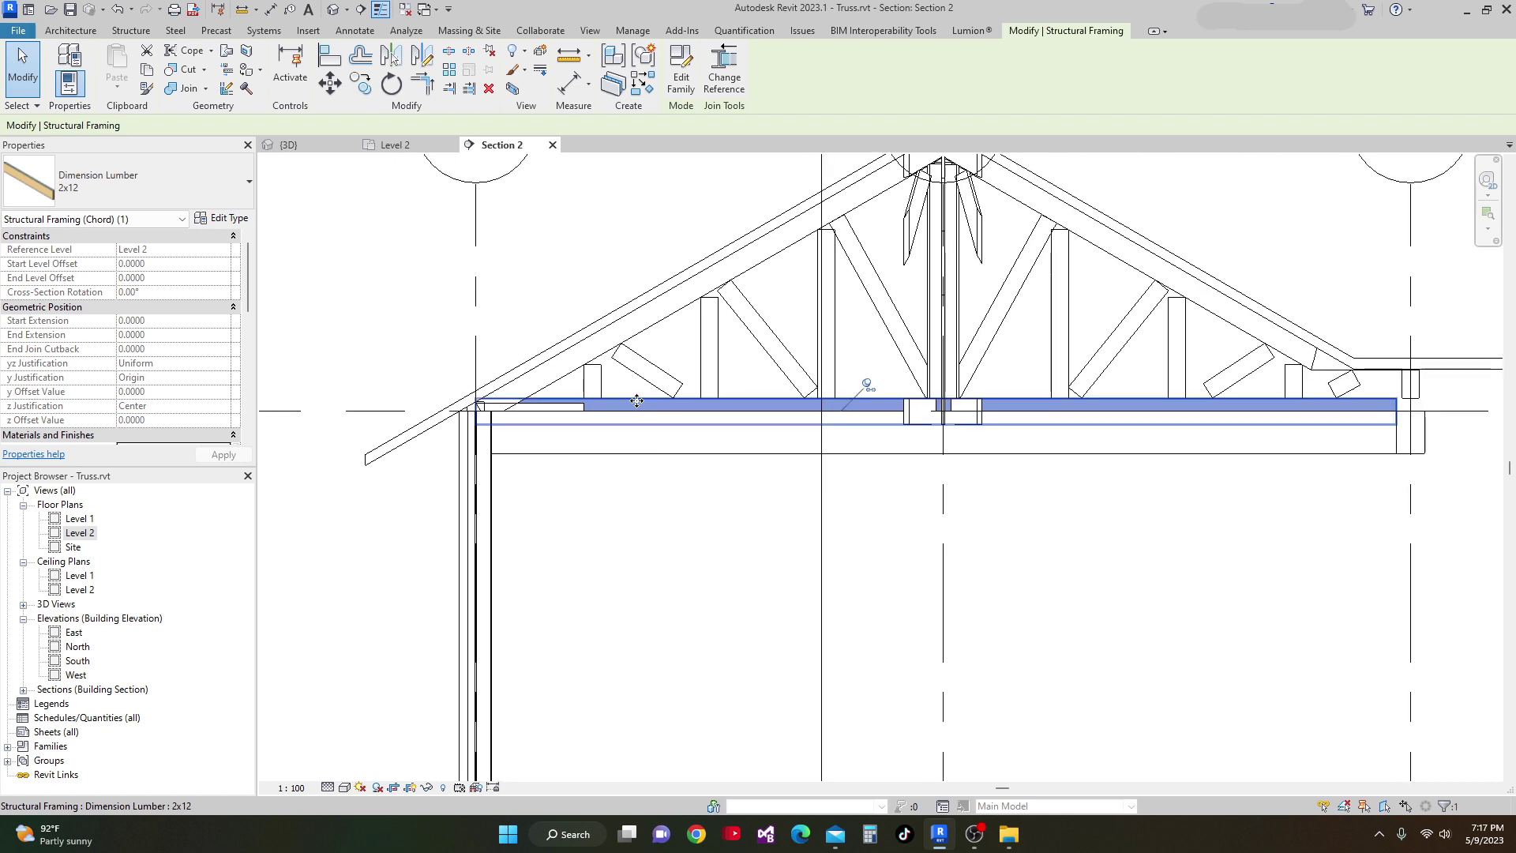
pyautogui.click(778, 413)
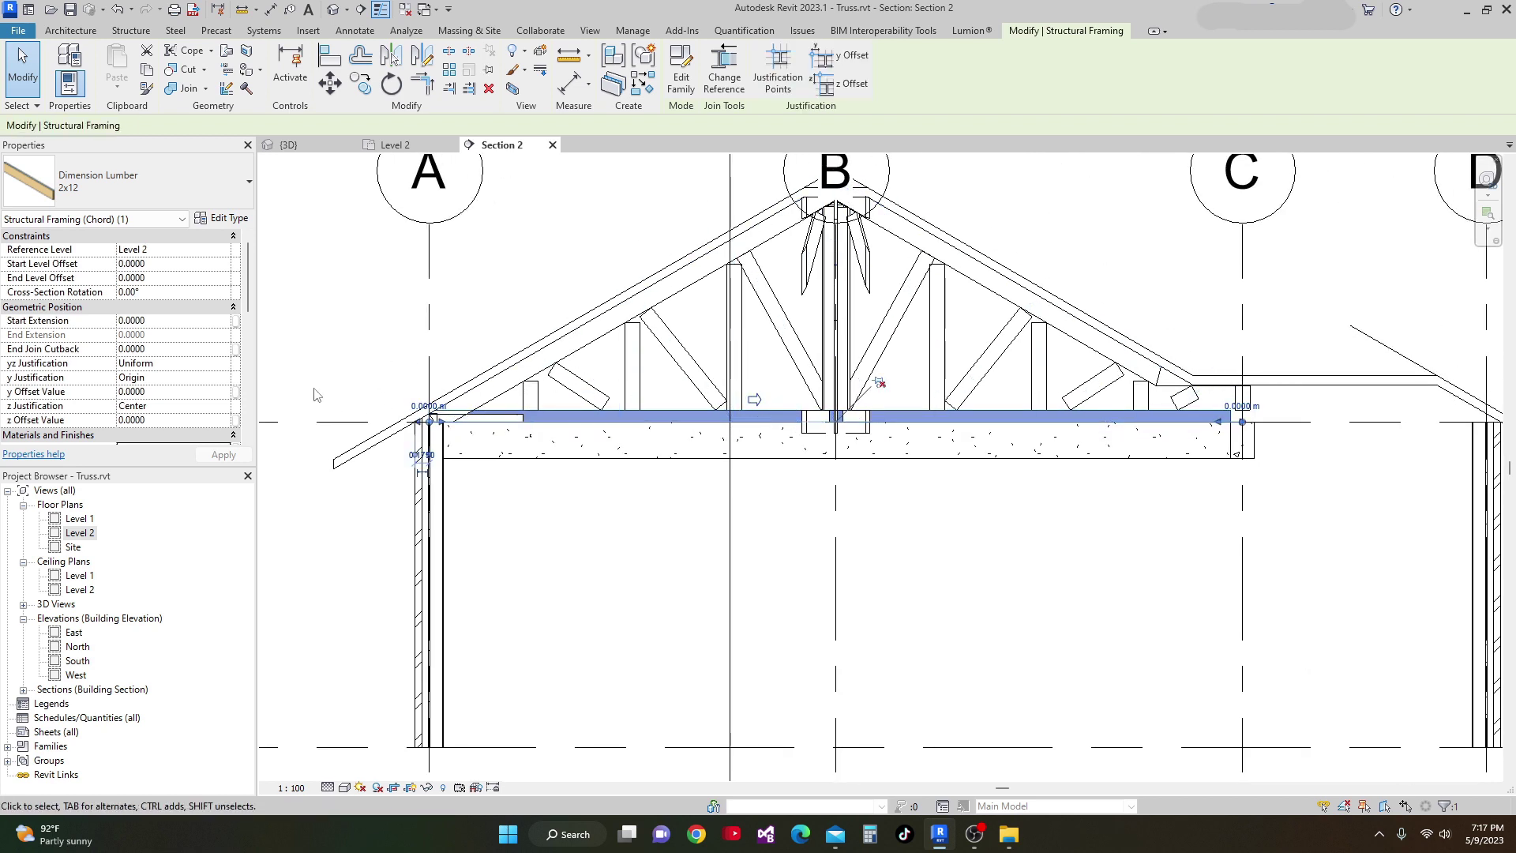
pyautogui.moveTo(248, 292); pyautogui.dragTo(247, 337)
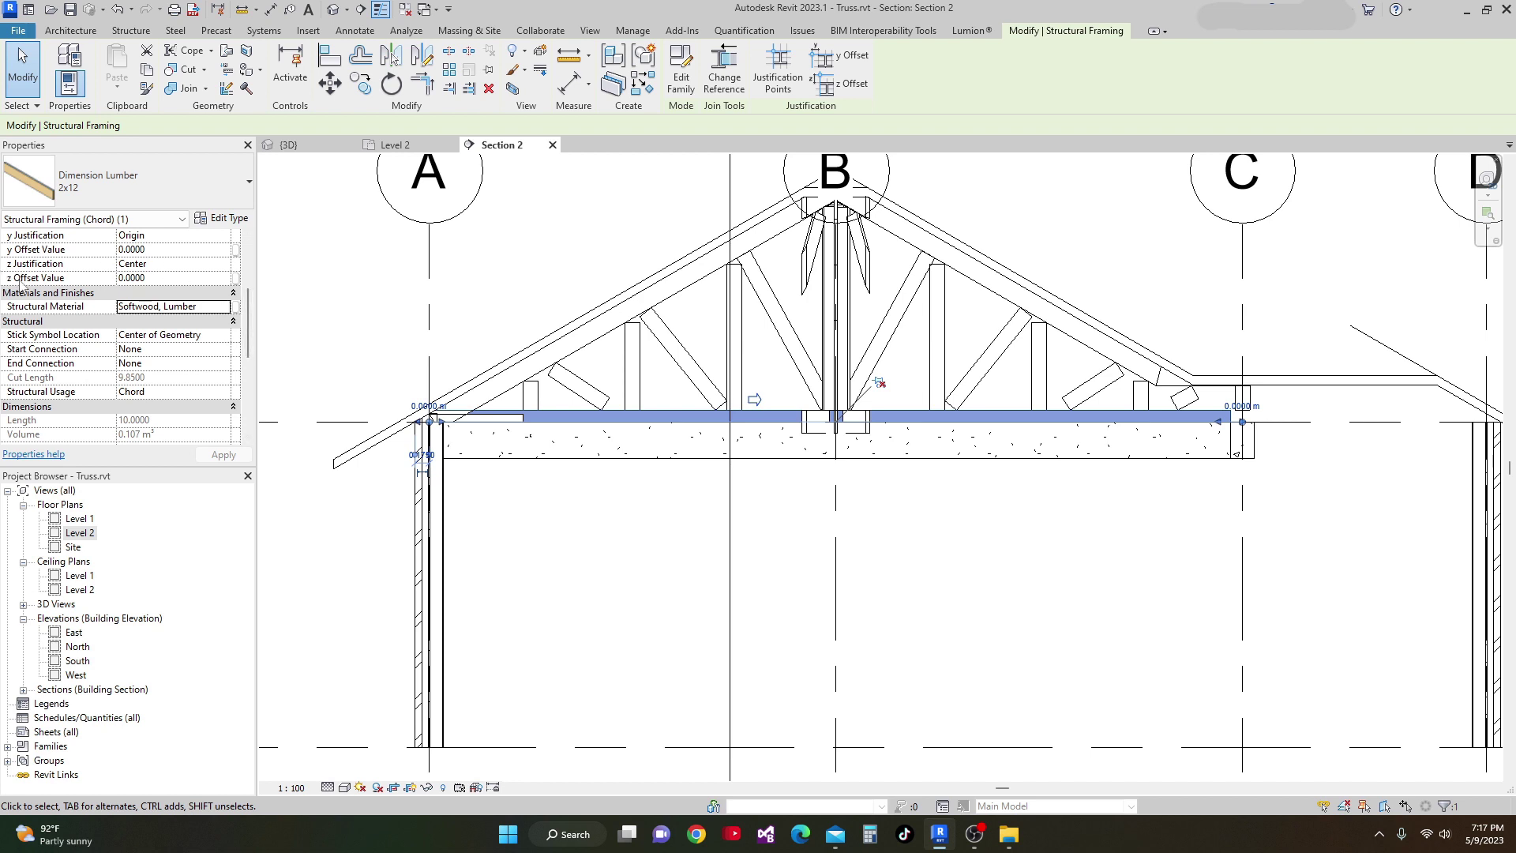
pyautogui.click(151, 281)
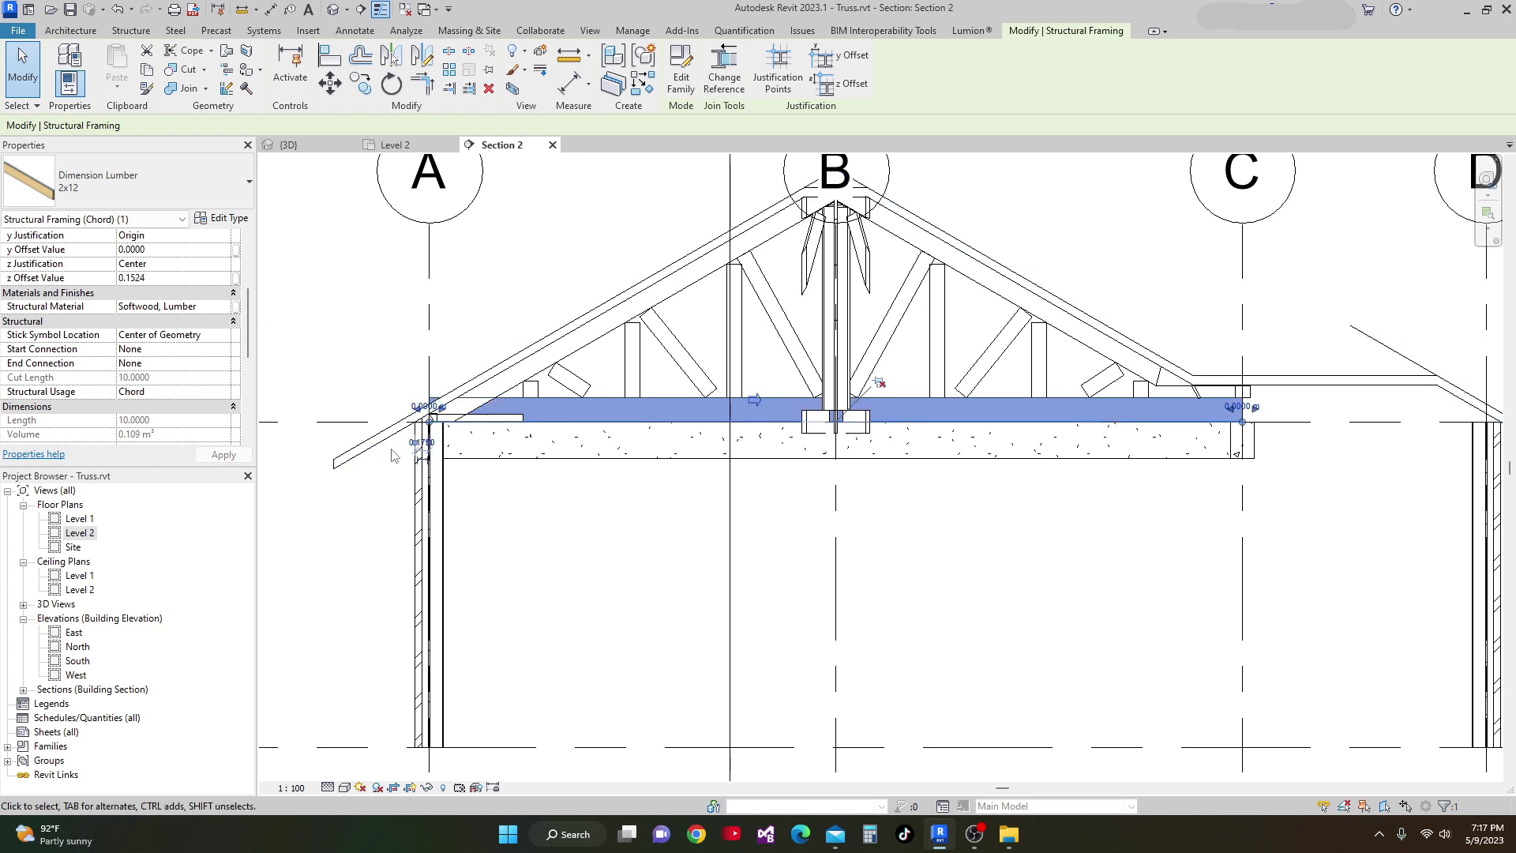
pyautogui.scroll(4, 560, 422)
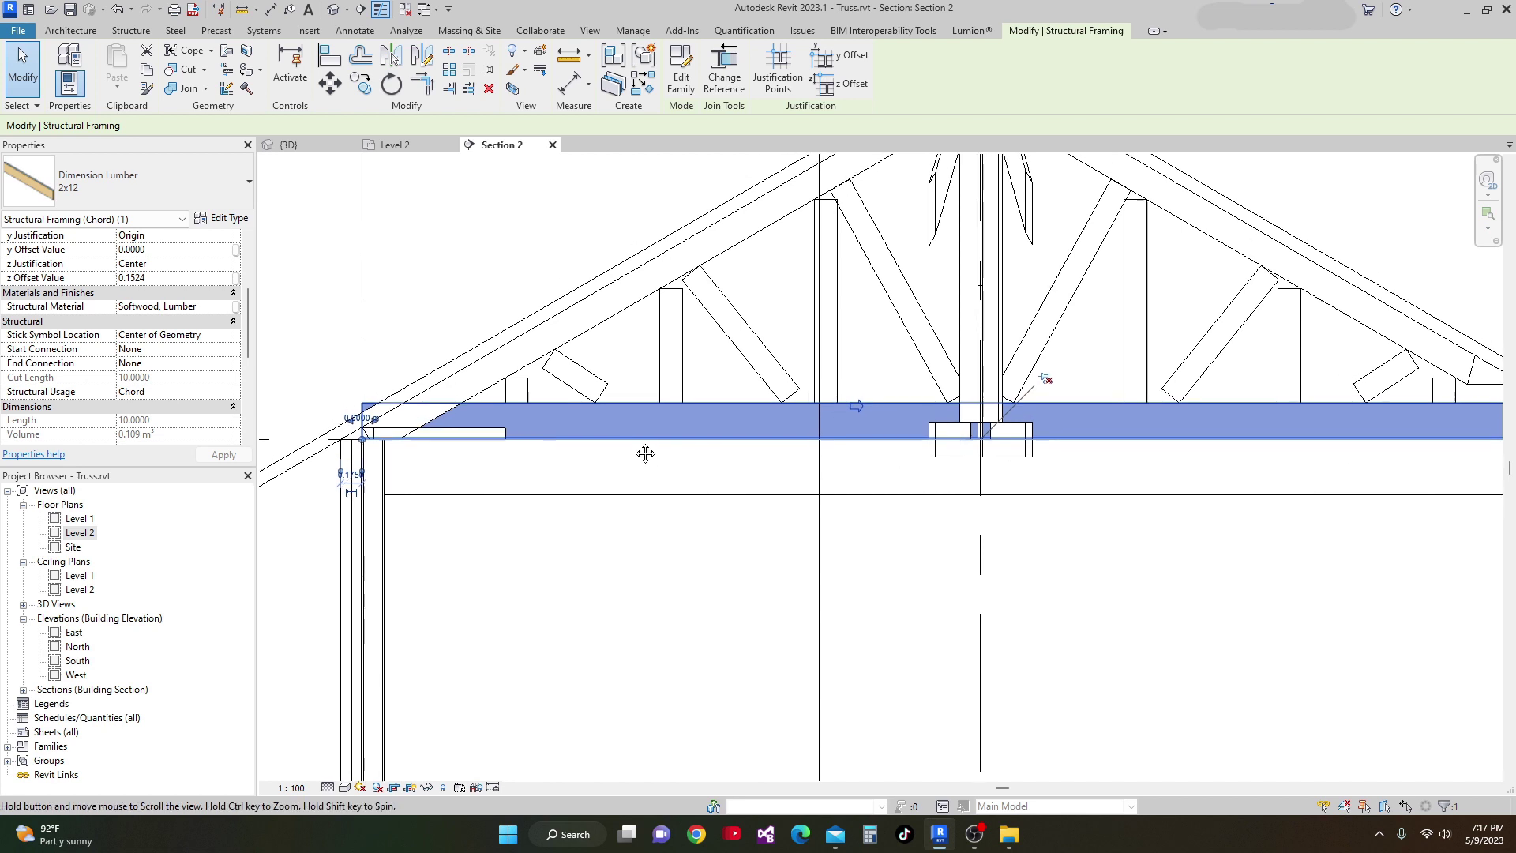
pyautogui.scroll(-3, 647, 410)
pyautogui.moveTo(635, 391); pyautogui.dragTo(633, 432, button='middle')
pyautogui.scroll(-3, 633, 432)
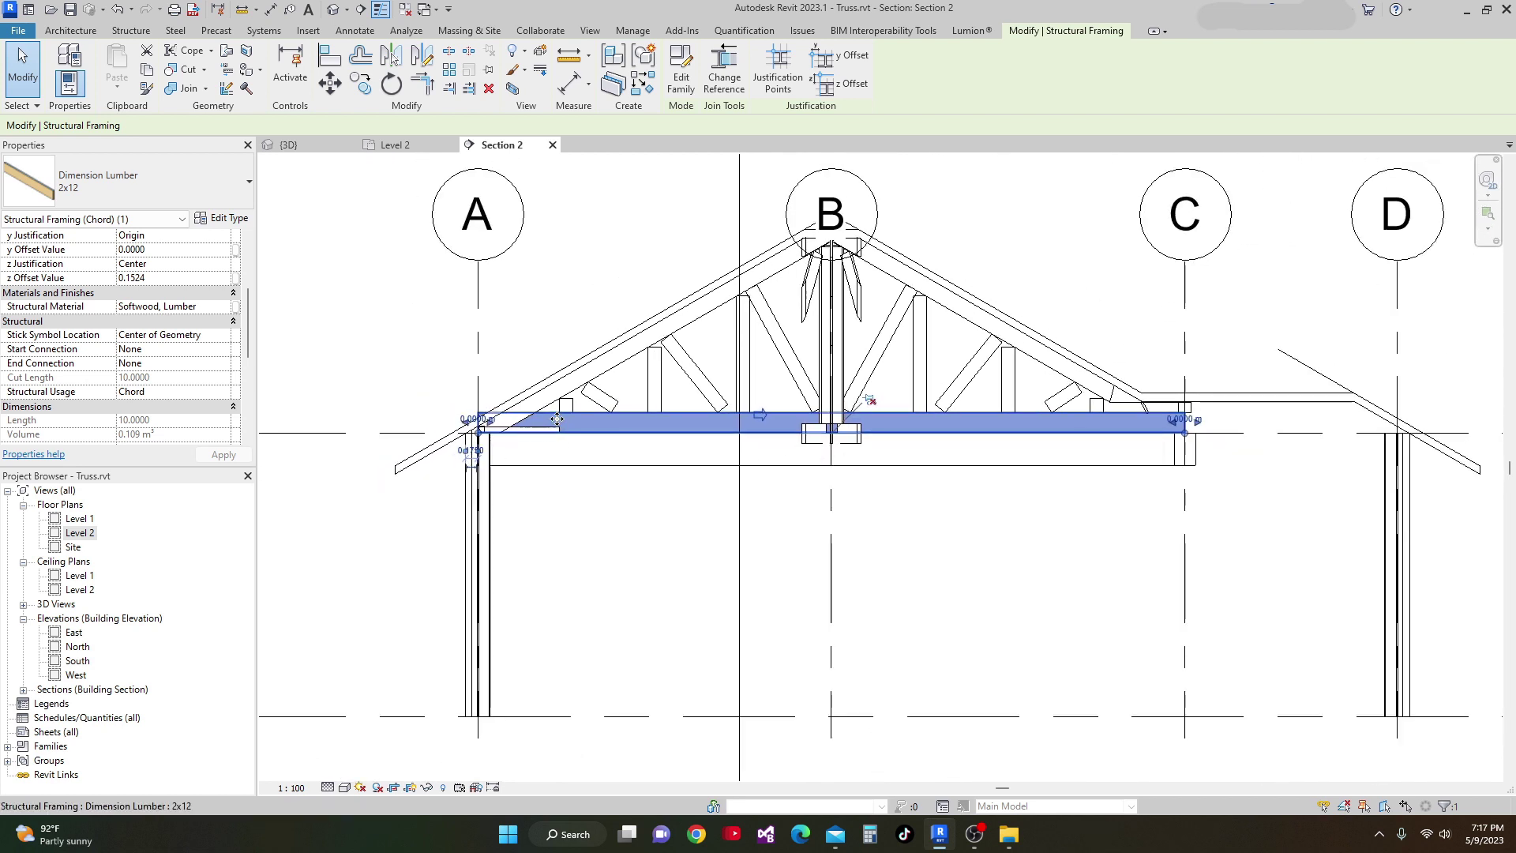
pyautogui.scroll(2, 544, 419)
pyautogui.press('Escape')
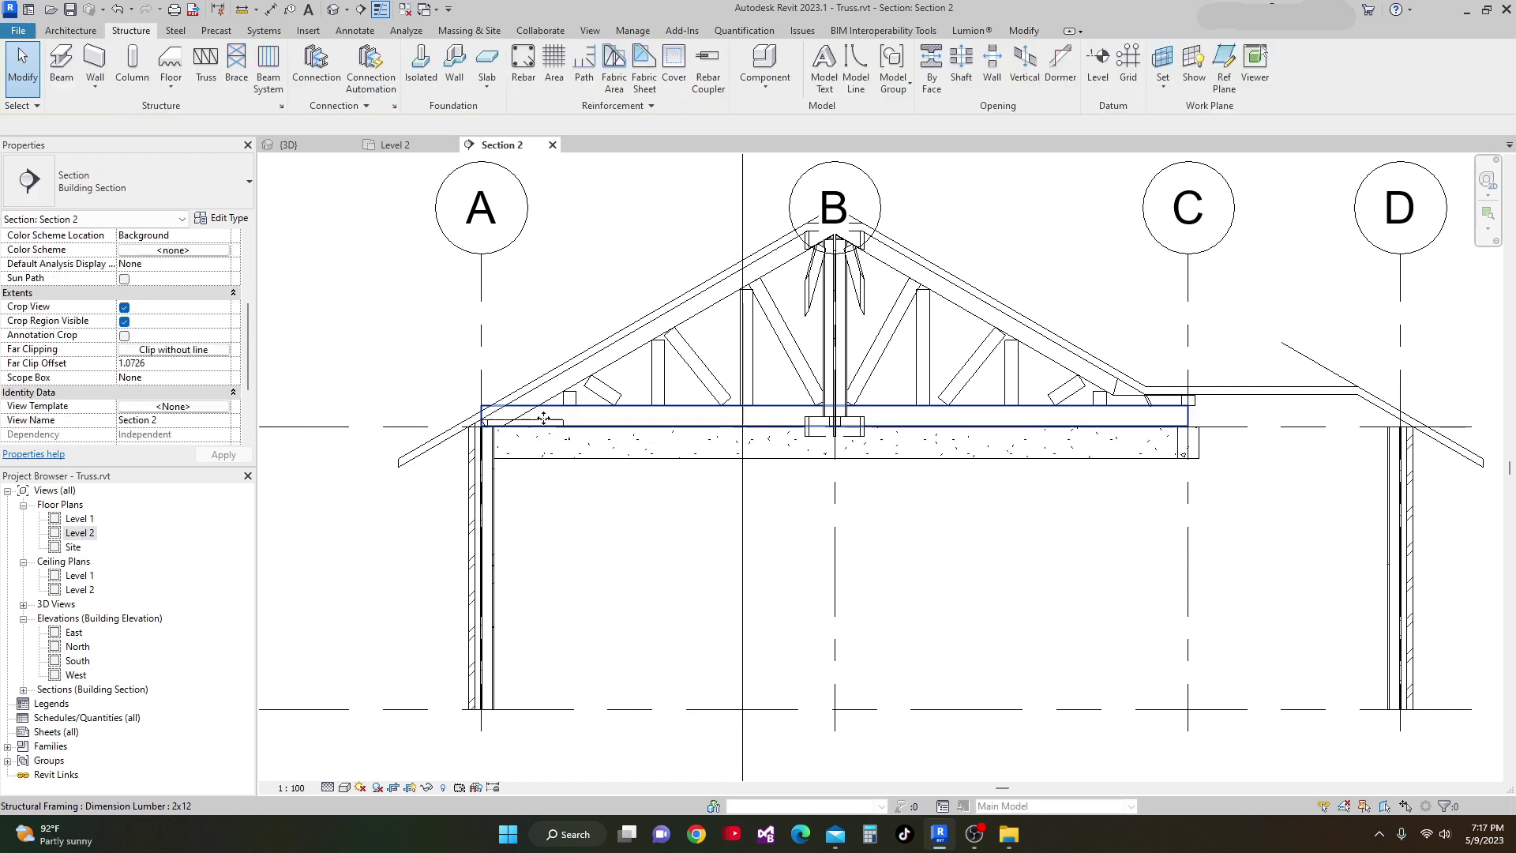
# Set the truss roof's base offset from Level 2 to 0.2540 and accept the off-axis warnings.
pyautogui.click(435, 449)
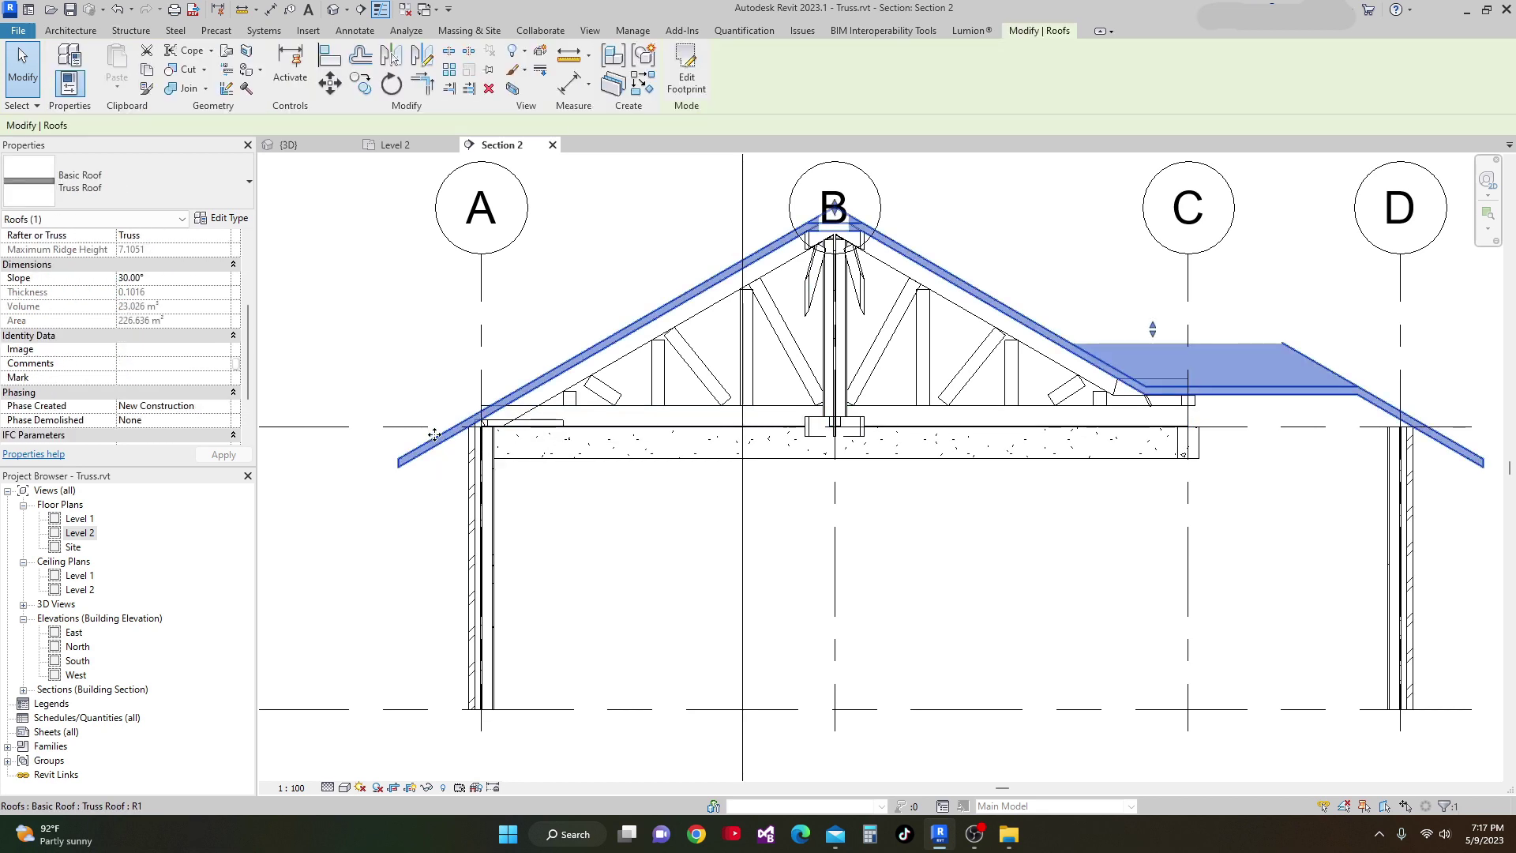
pyautogui.scroll(4, 492, 411)
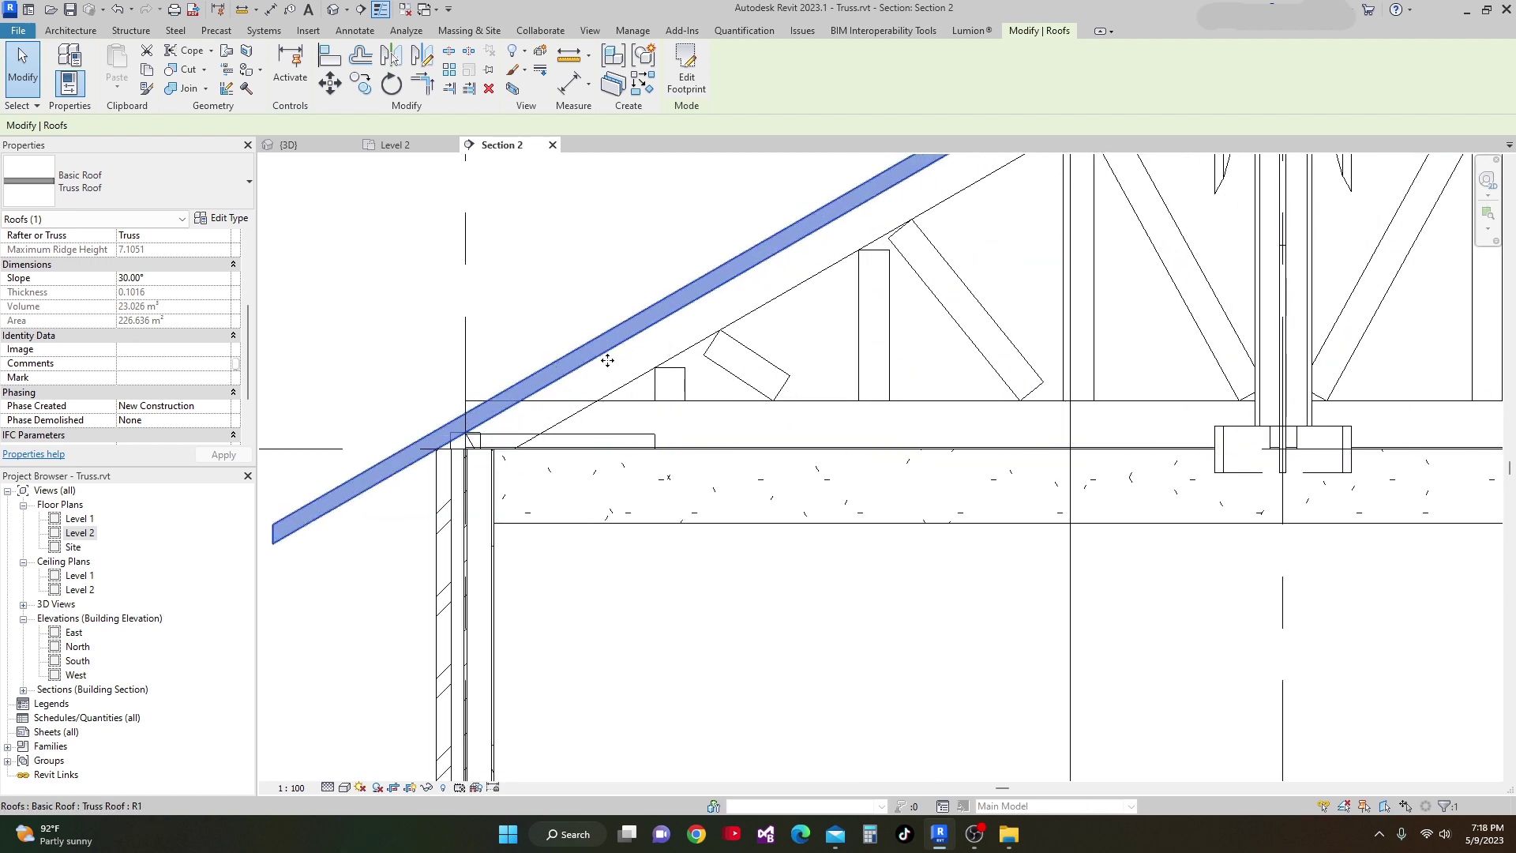
pyautogui.scroll(-1, 607, 360)
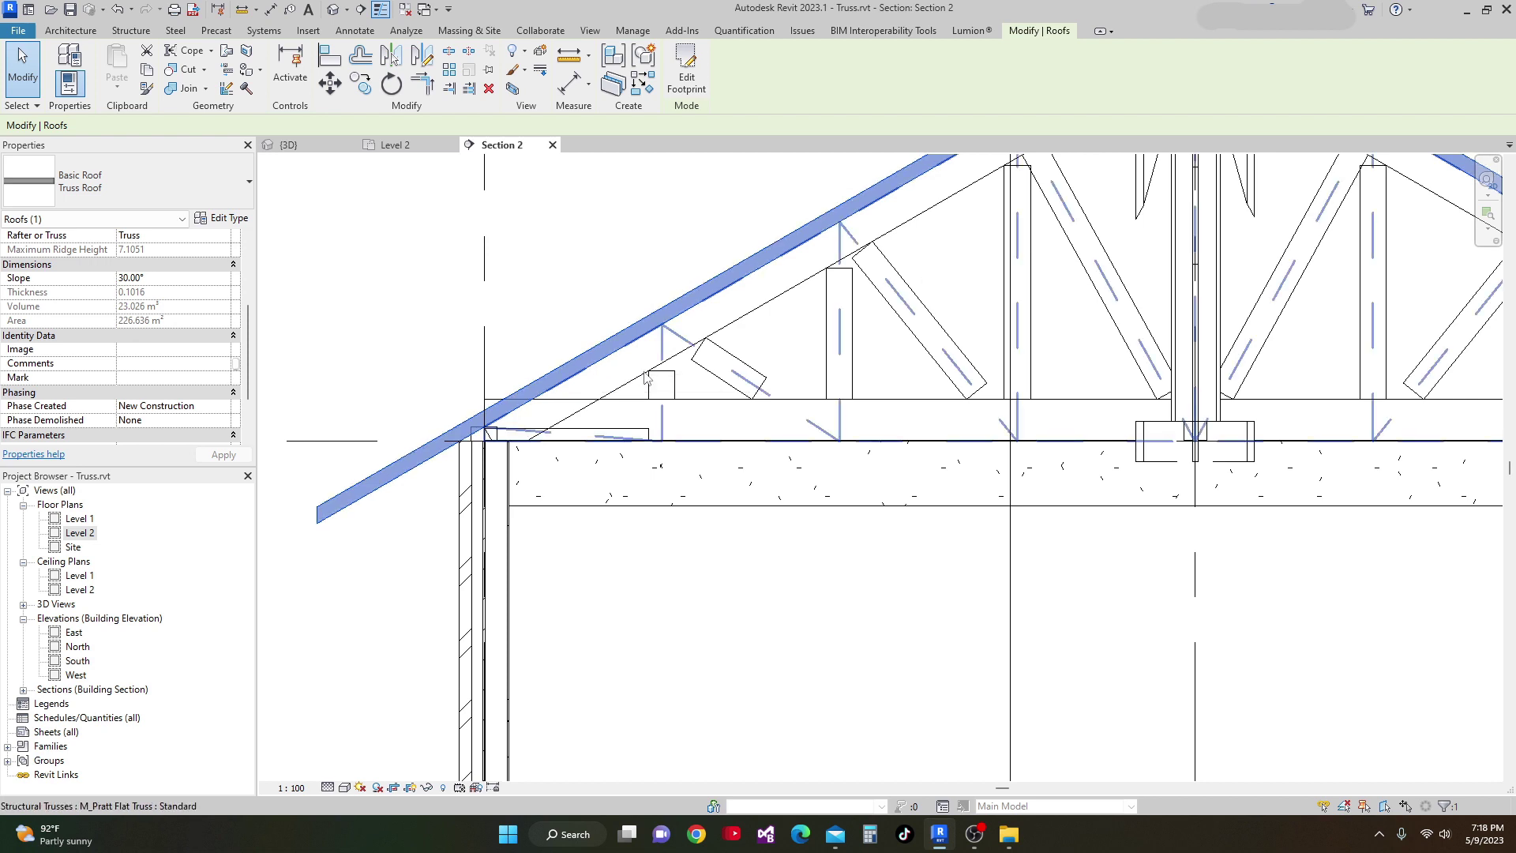
pyautogui.scroll(-3, 584, 383)
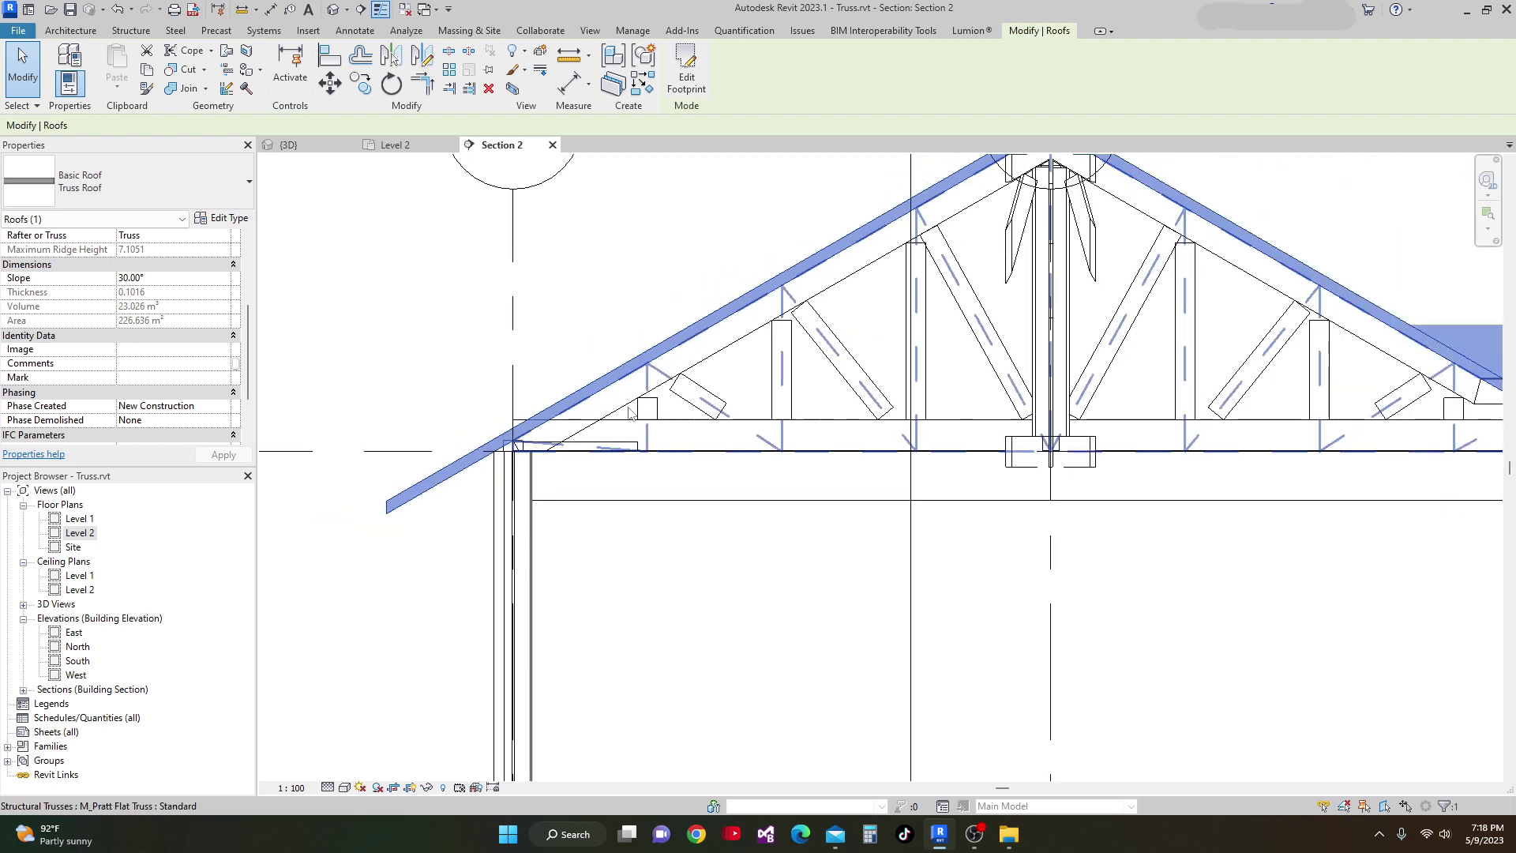
pyautogui.scroll(-3, 621, 370)
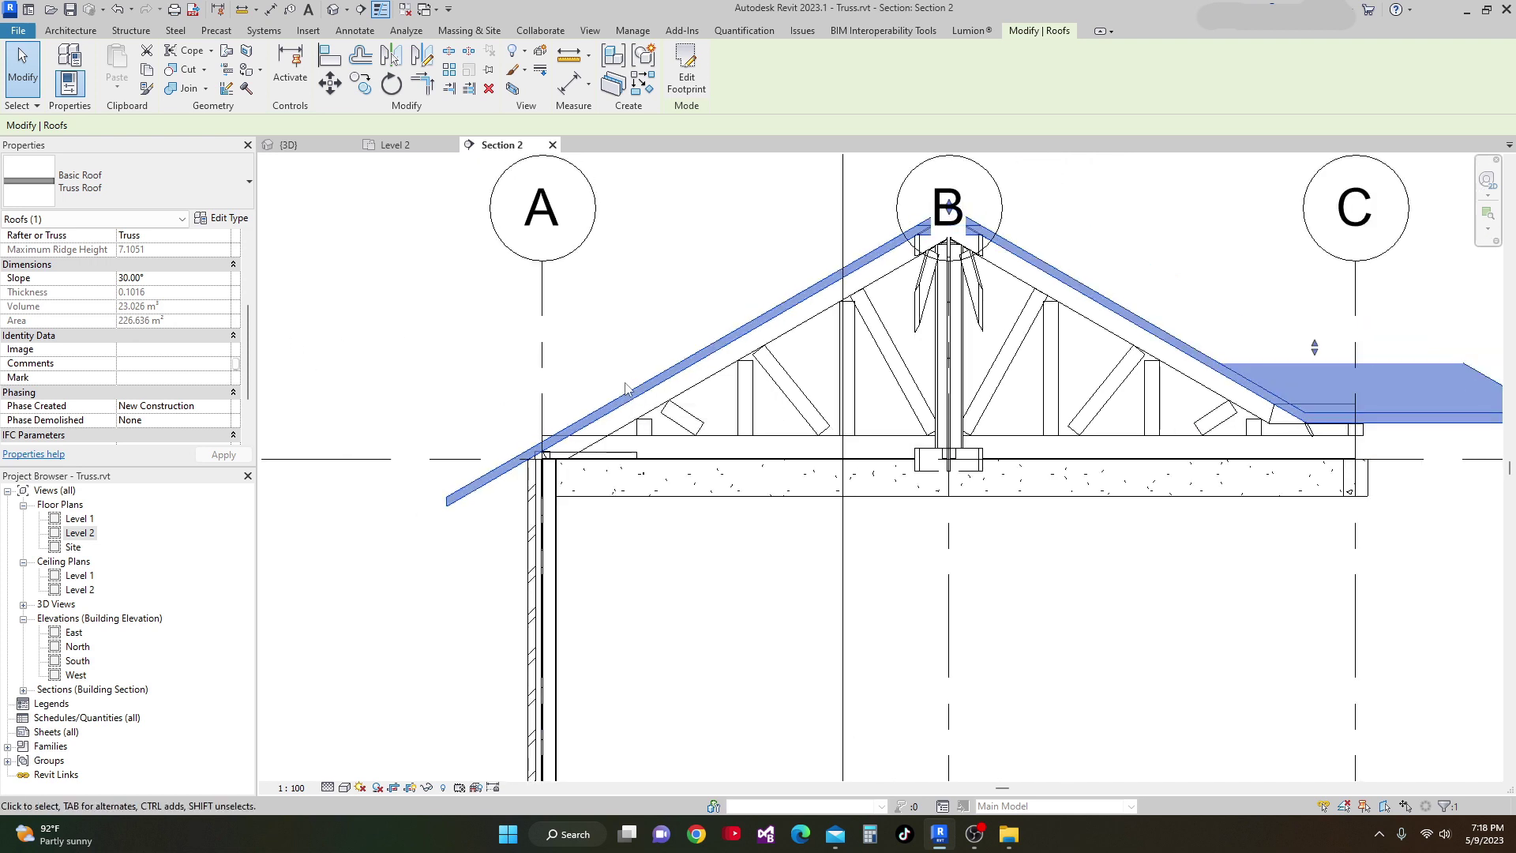
pyautogui.moveTo(248, 335); pyautogui.dragTo(249, 277)
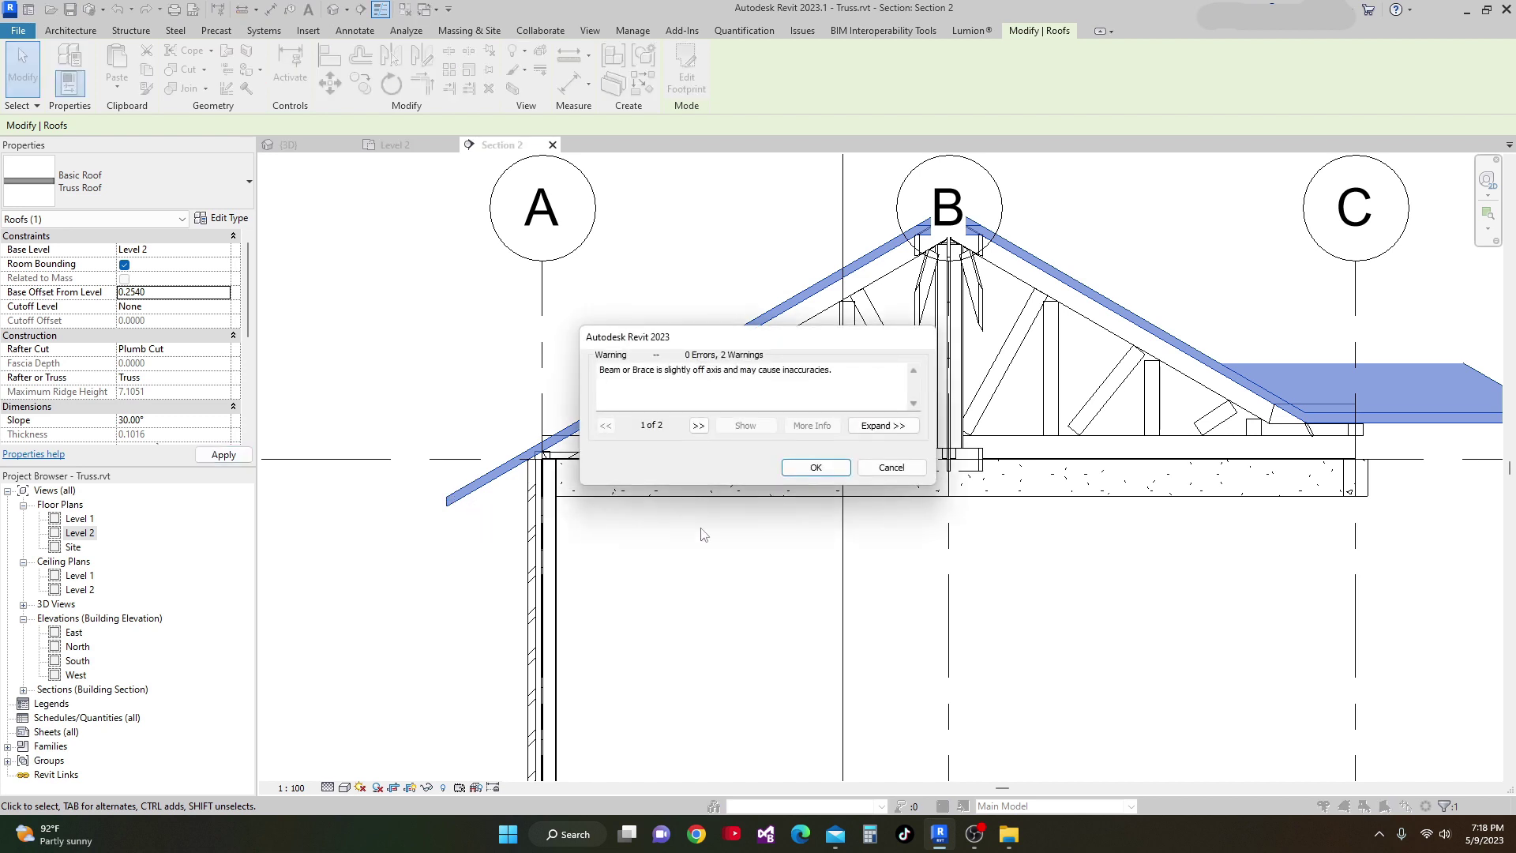
pyautogui.click(816, 468)
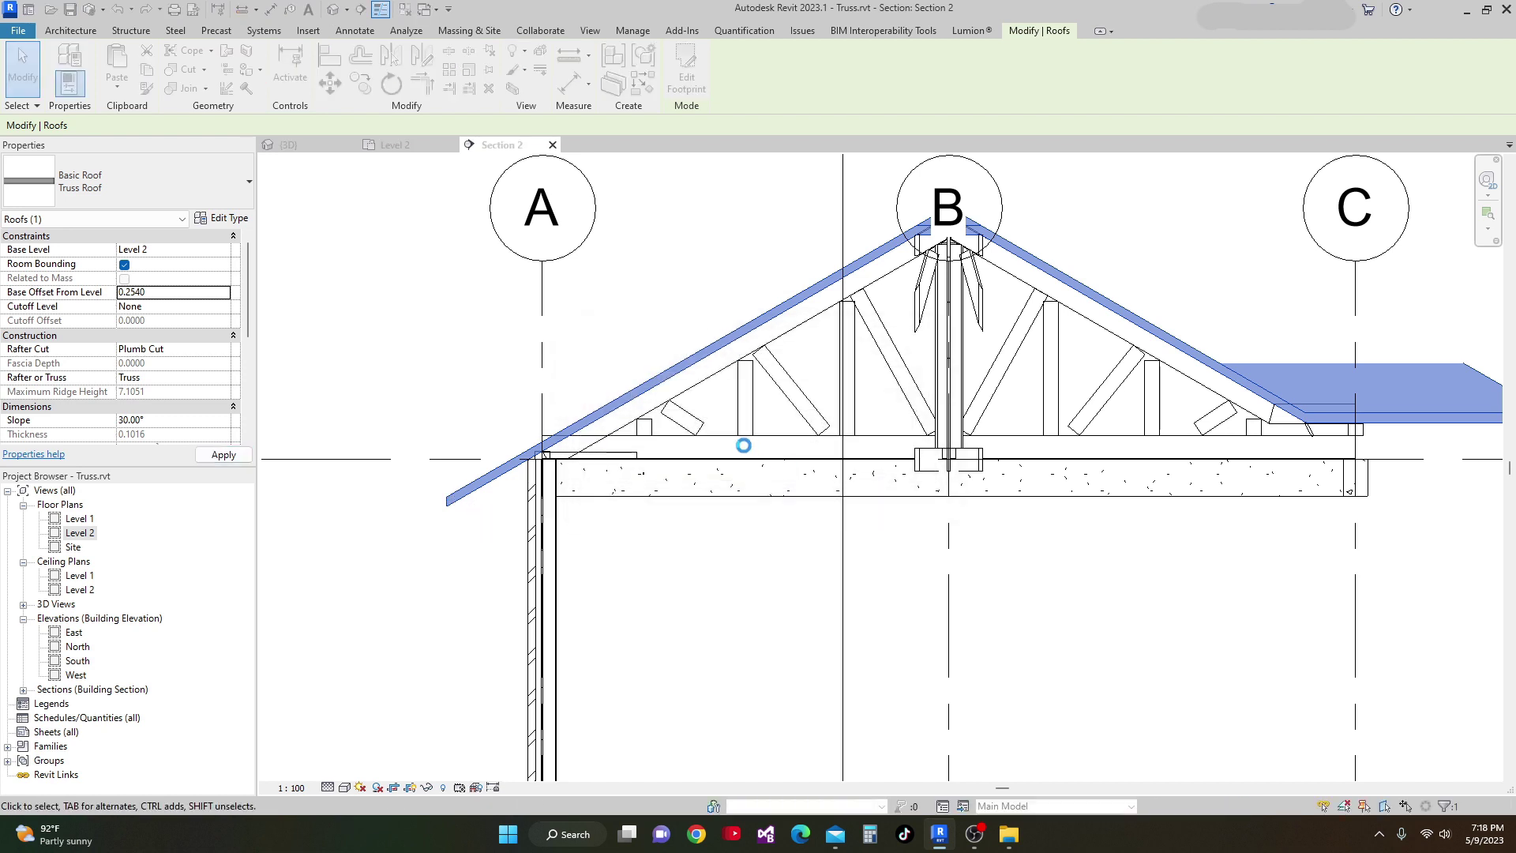
# Examine in section how the truss roof sits against the Pratt truss and the wall at grid A, selecting the roof to highlight it.
pyautogui.scroll(-3, 532, 471)
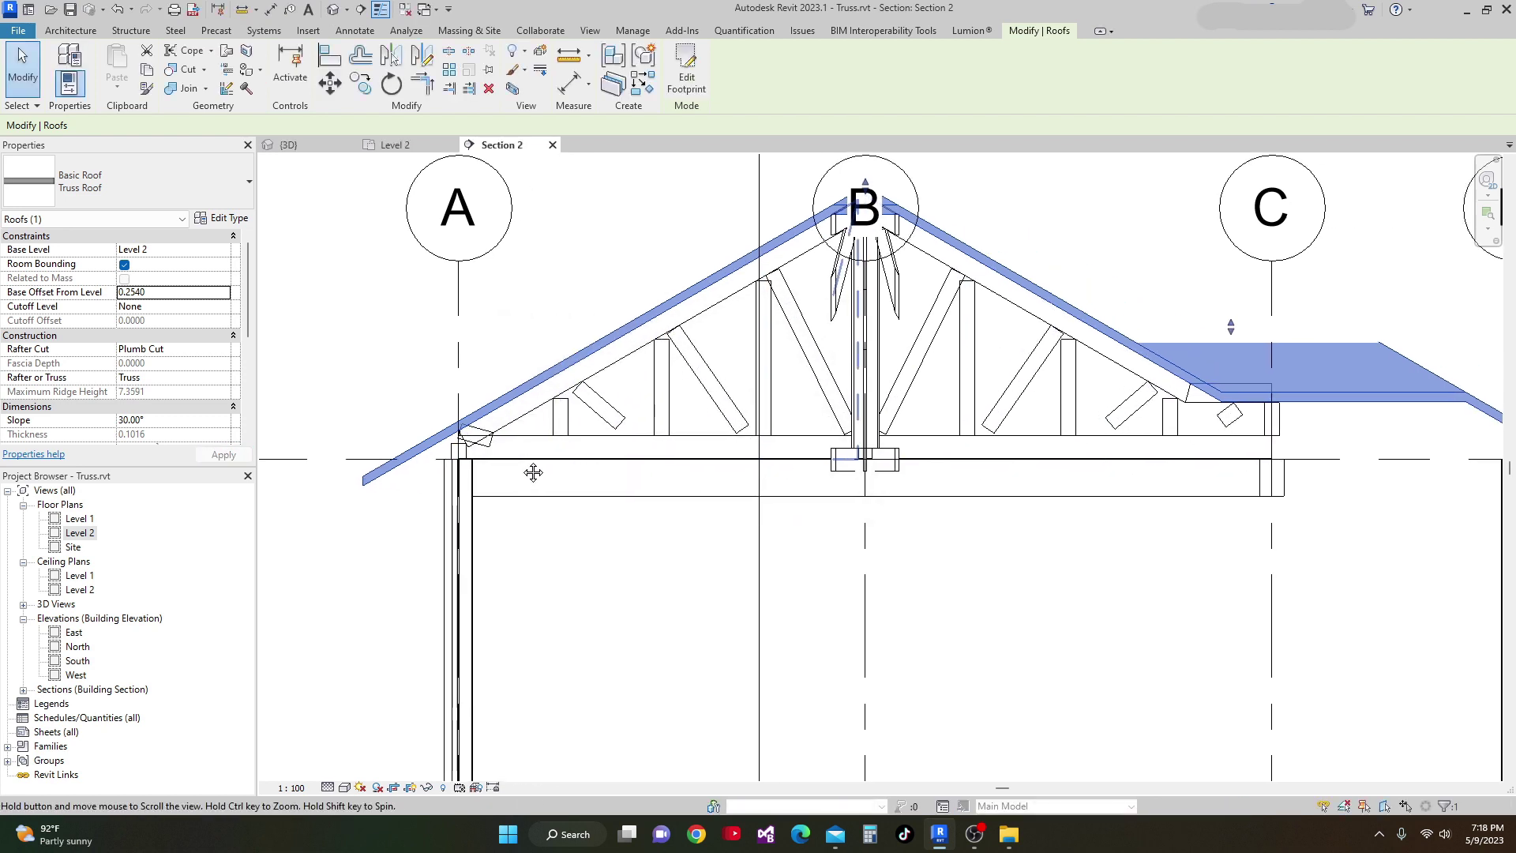
pyautogui.scroll(3, 589, 474)
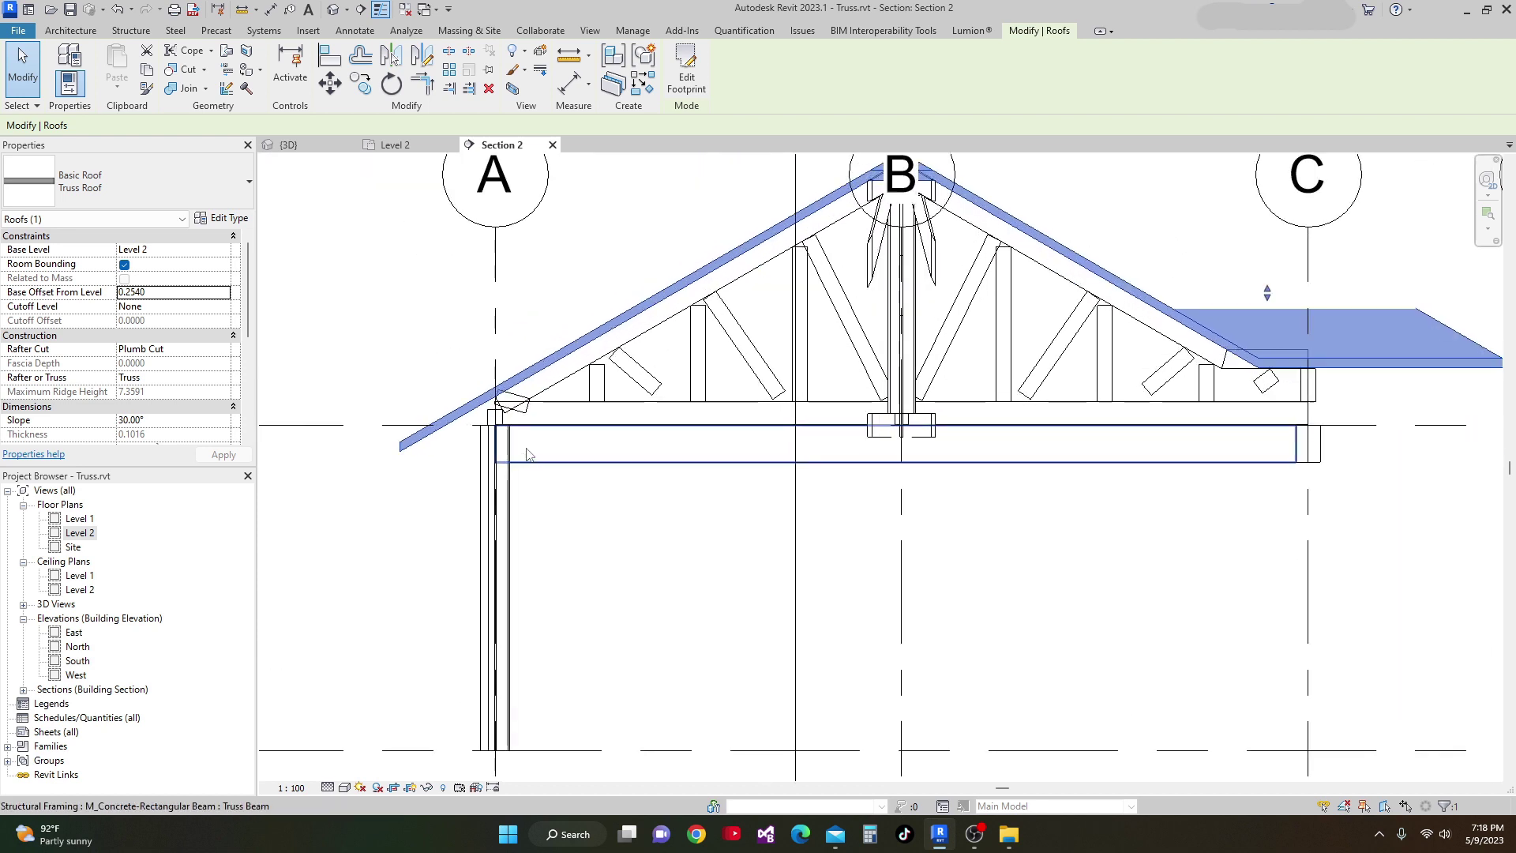
pyautogui.moveTo(312, 363); pyautogui.dragTo(318, 381, button='middle')
pyautogui.click(407, 451)
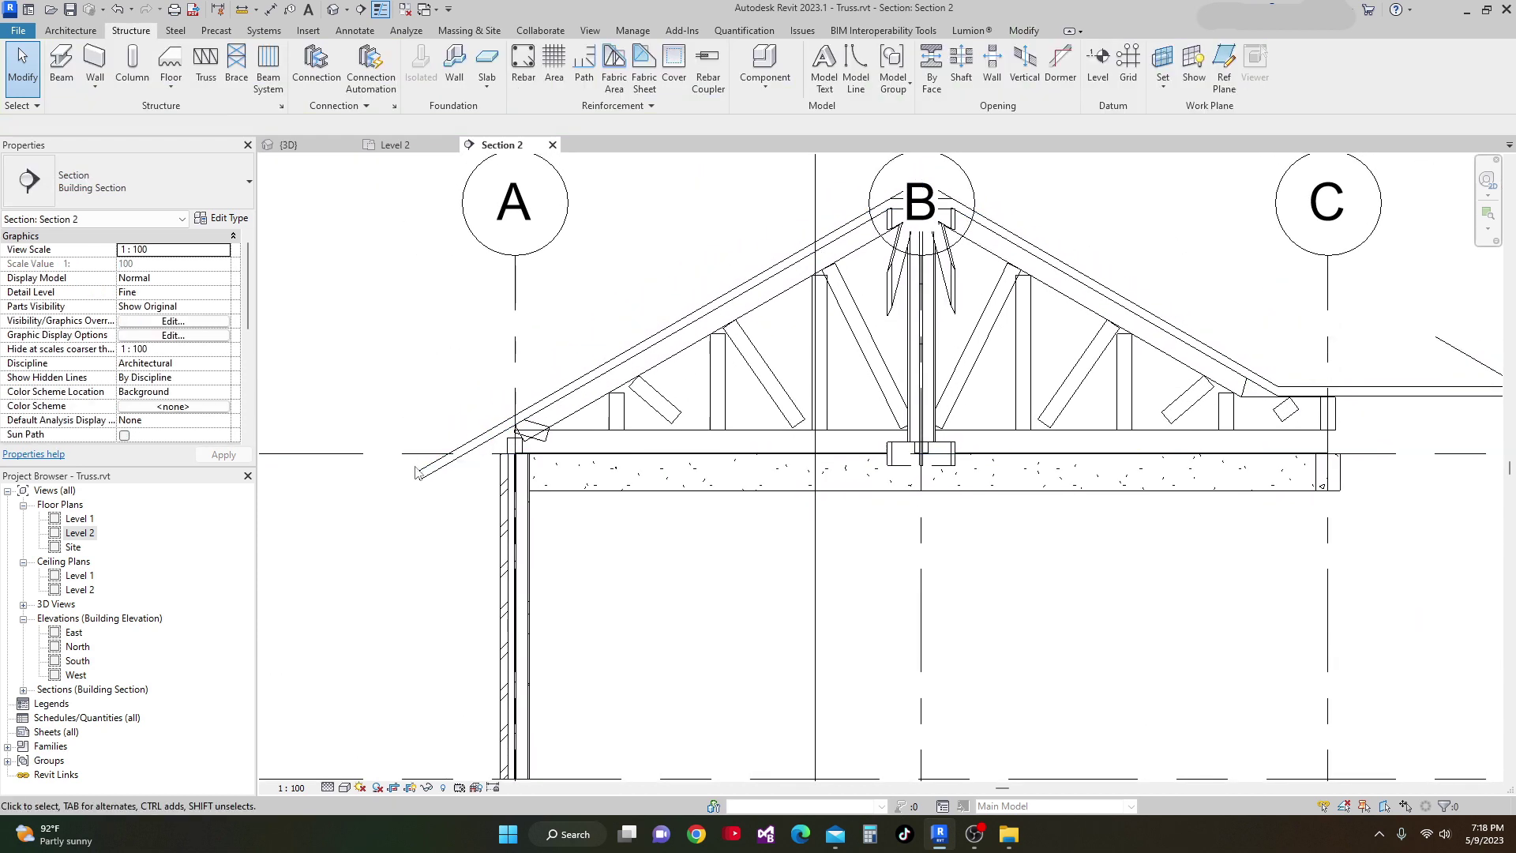
pyautogui.click(430, 476)
pyautogui.scroll(-2, 430, 474)
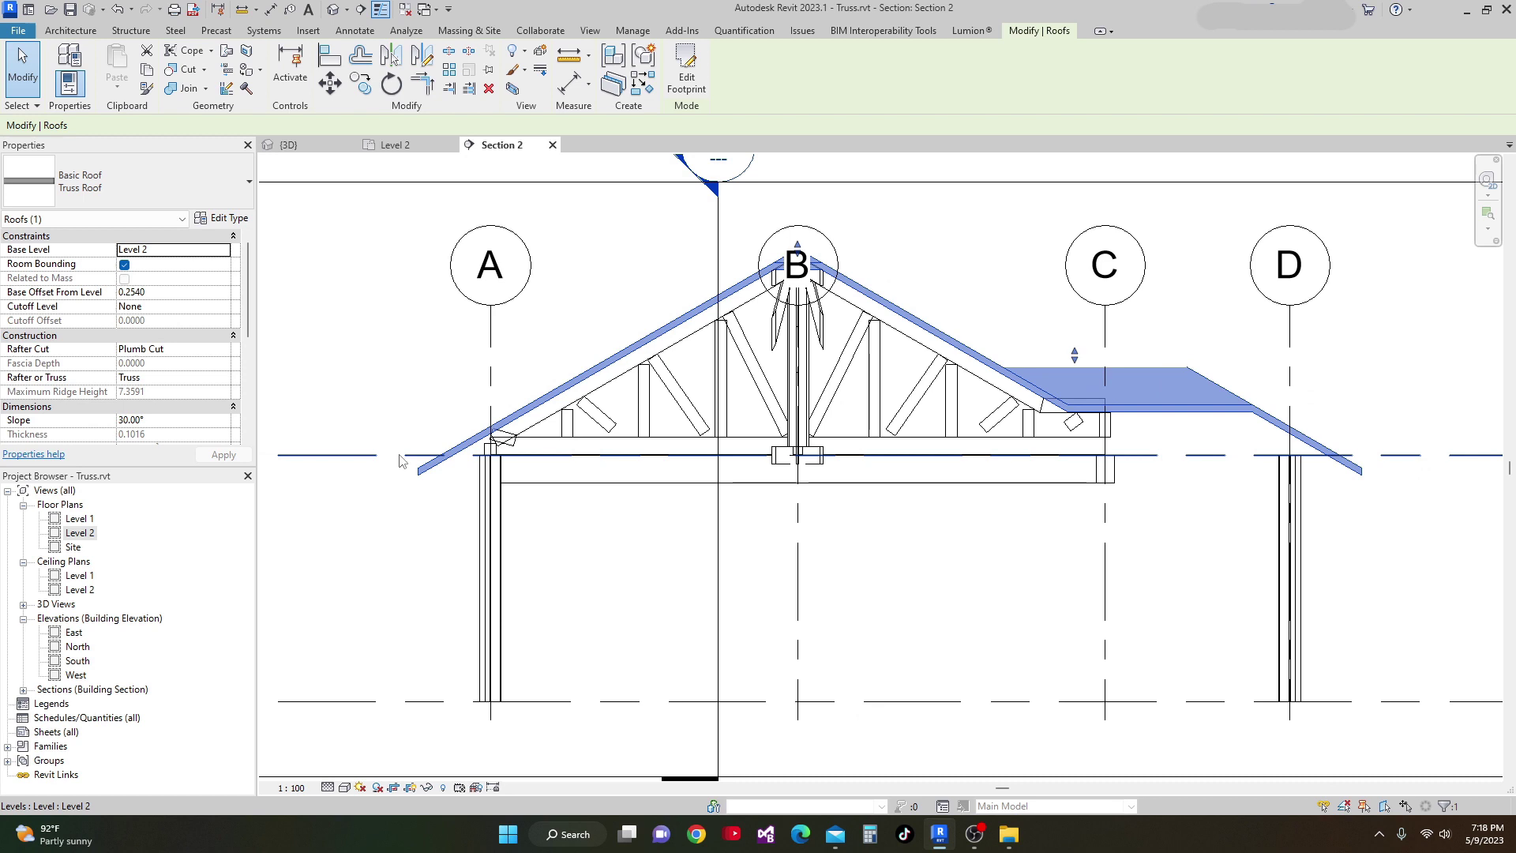
pyautogui.moveTo(395, 459); pyautogui.dragTo(387, 443, button='middle')
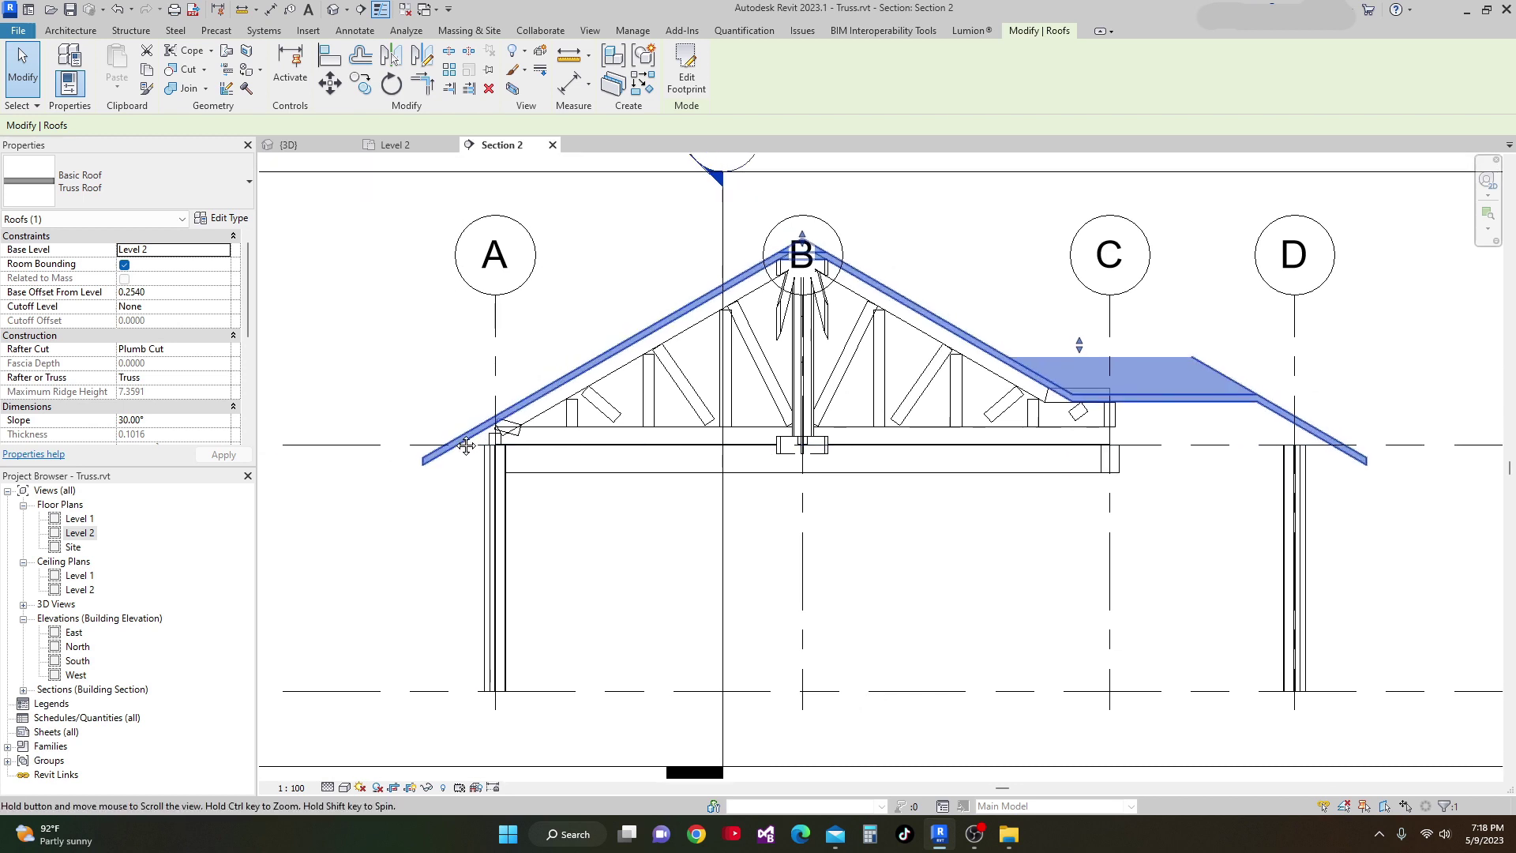
pyautogui.scroll(2, 493, 427)
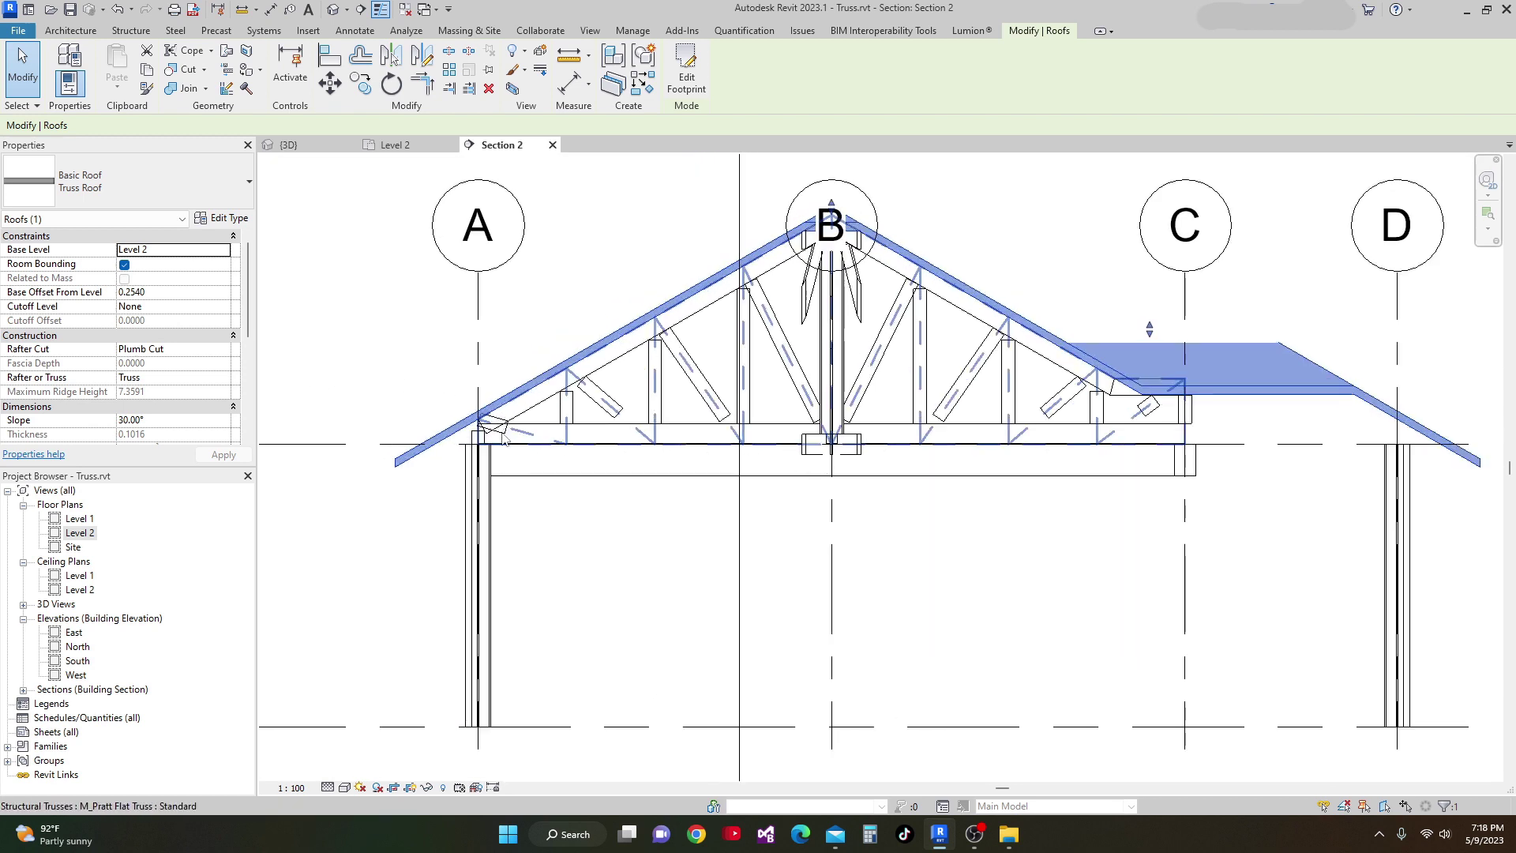
pyautogui.scroll(-3, 522, 448)
pyautogui.scroll(3, 521, 449)
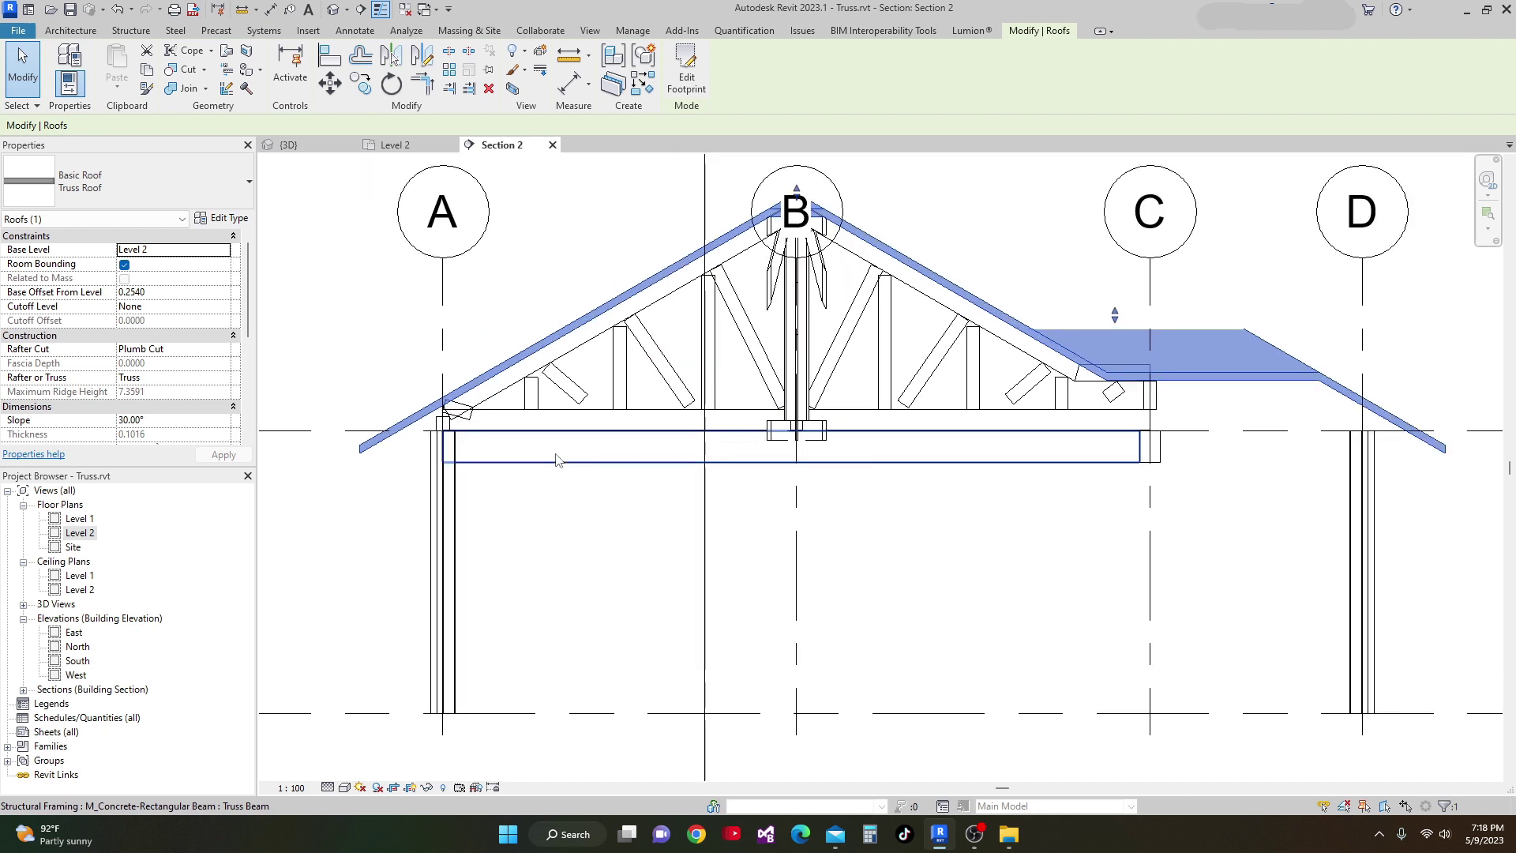
pyautogui.press('Escape')
pyautogui.click(512, 375)
pyautogui.press('Escape')
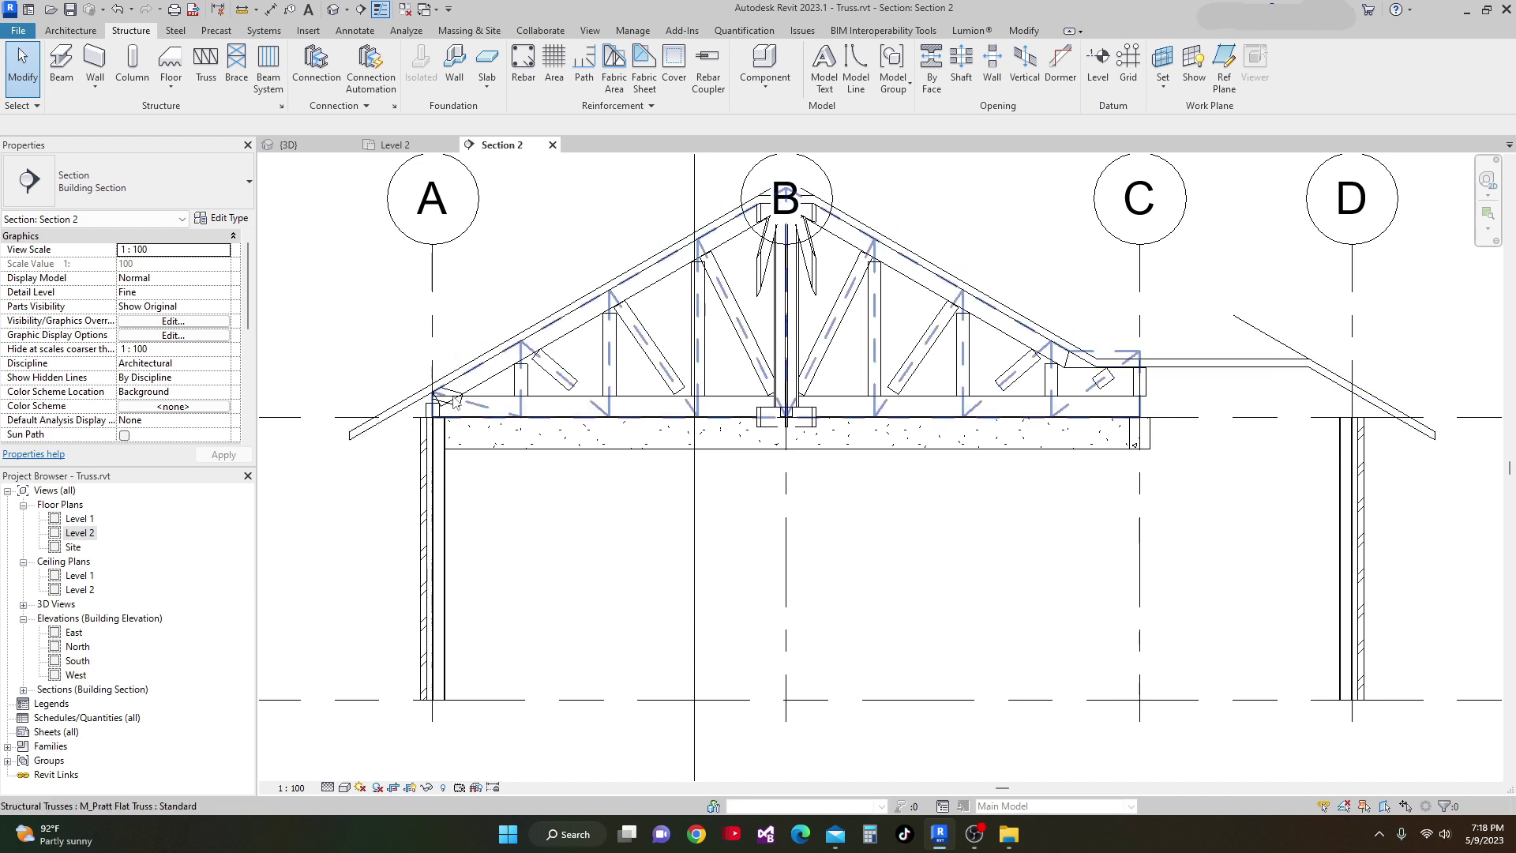
# Unpin the 2x10 top chord on the grid A side and extend its lower end about 1.35 m to the roof's eave edge.
pyautogui.scroll(2, 478, 382)
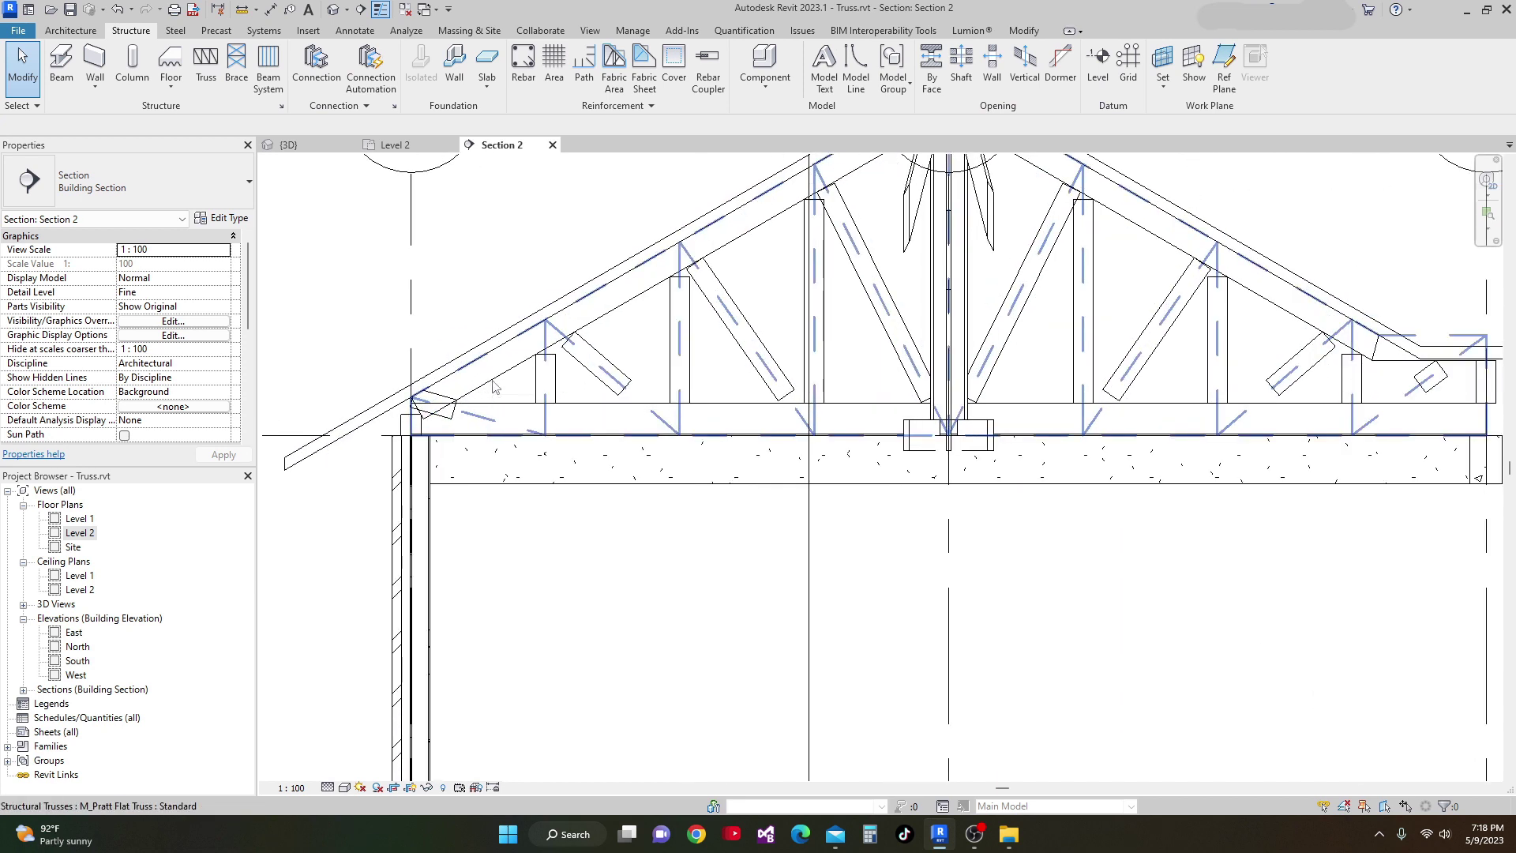
pyautogui.press('Tab')
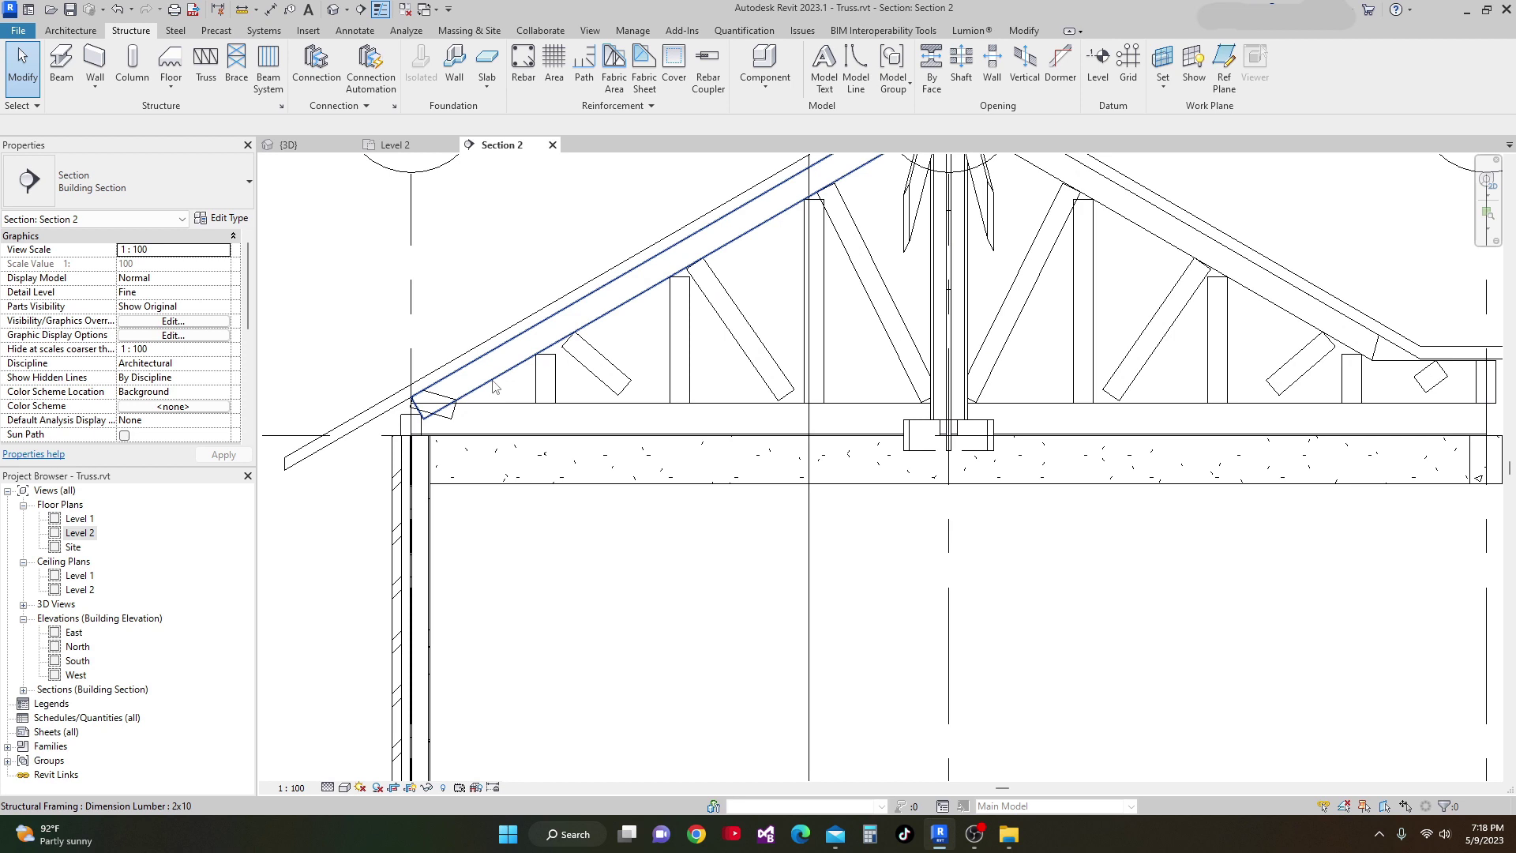
pyautogui.click(492, 386)
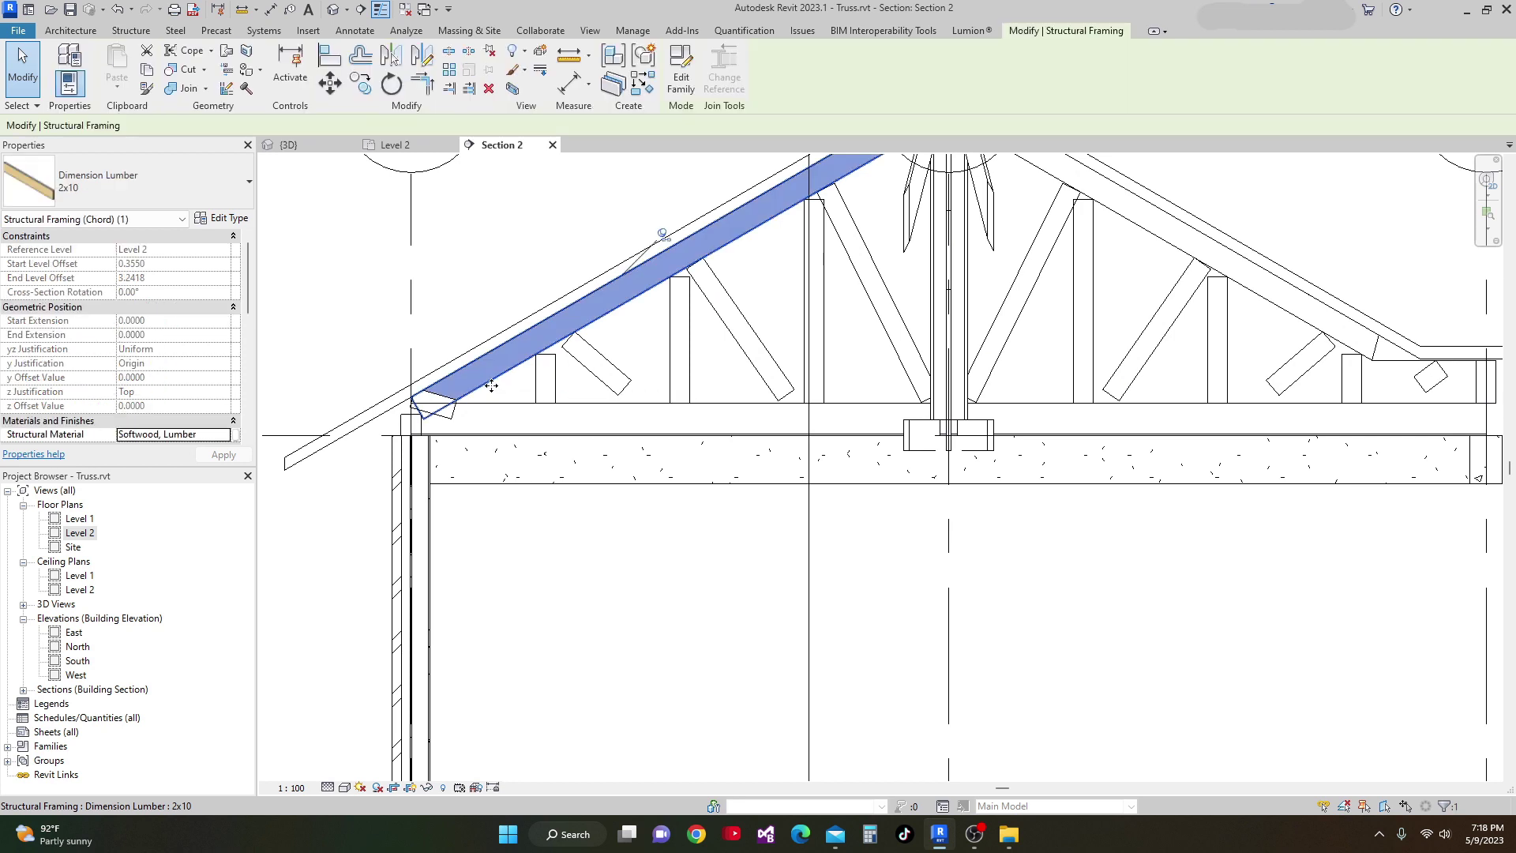
pyautogui.click(662, 235)
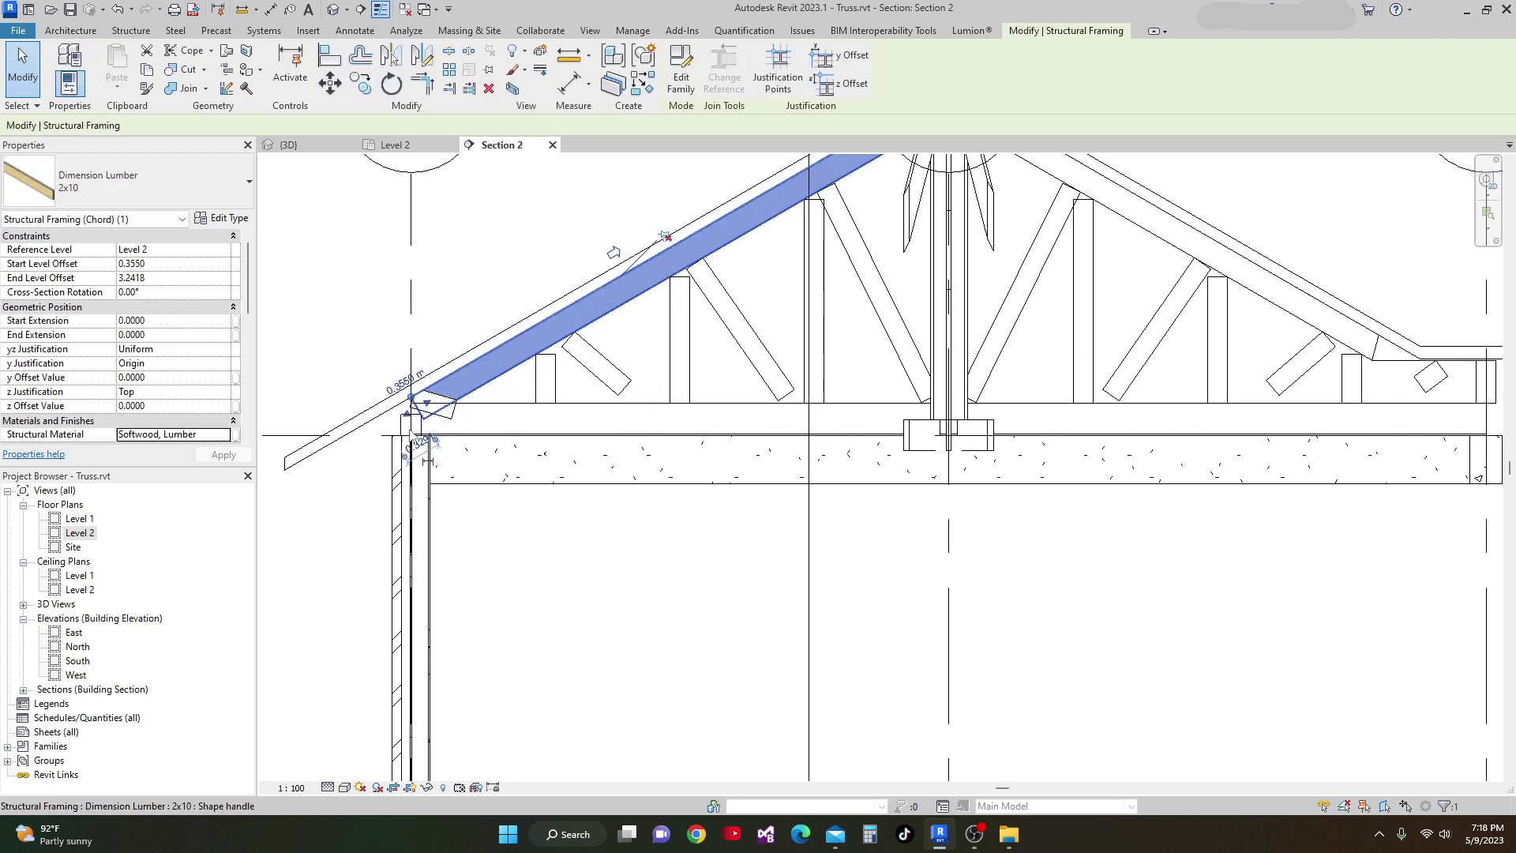
pyautogui.moveTo(409, 420); pyautogui.dragTo(301, 491)
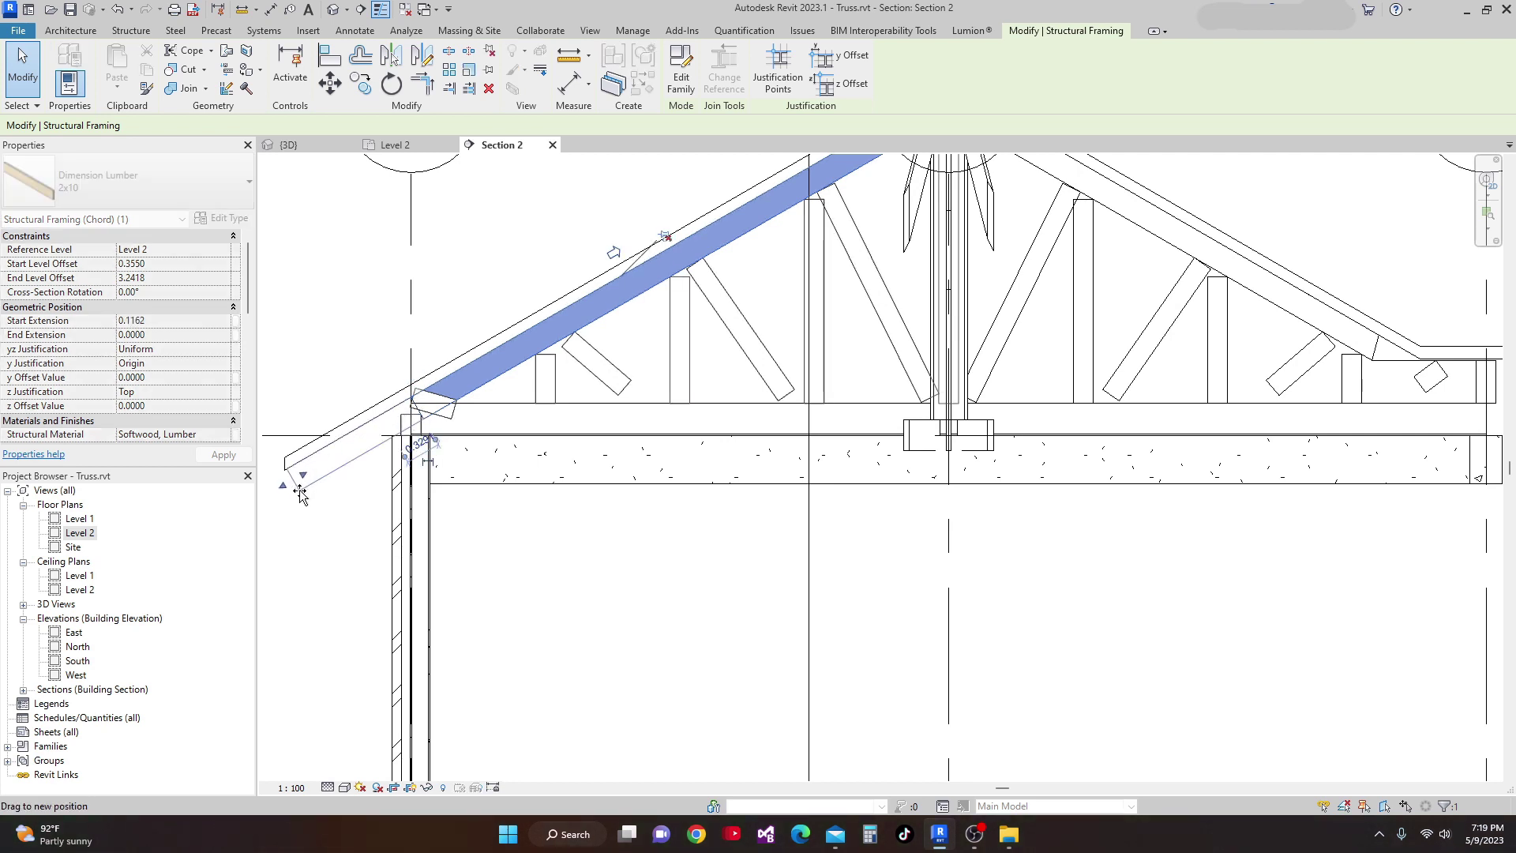
pyautogui.moveTo(298, 493); pyautogui.dragTo(298, 493)
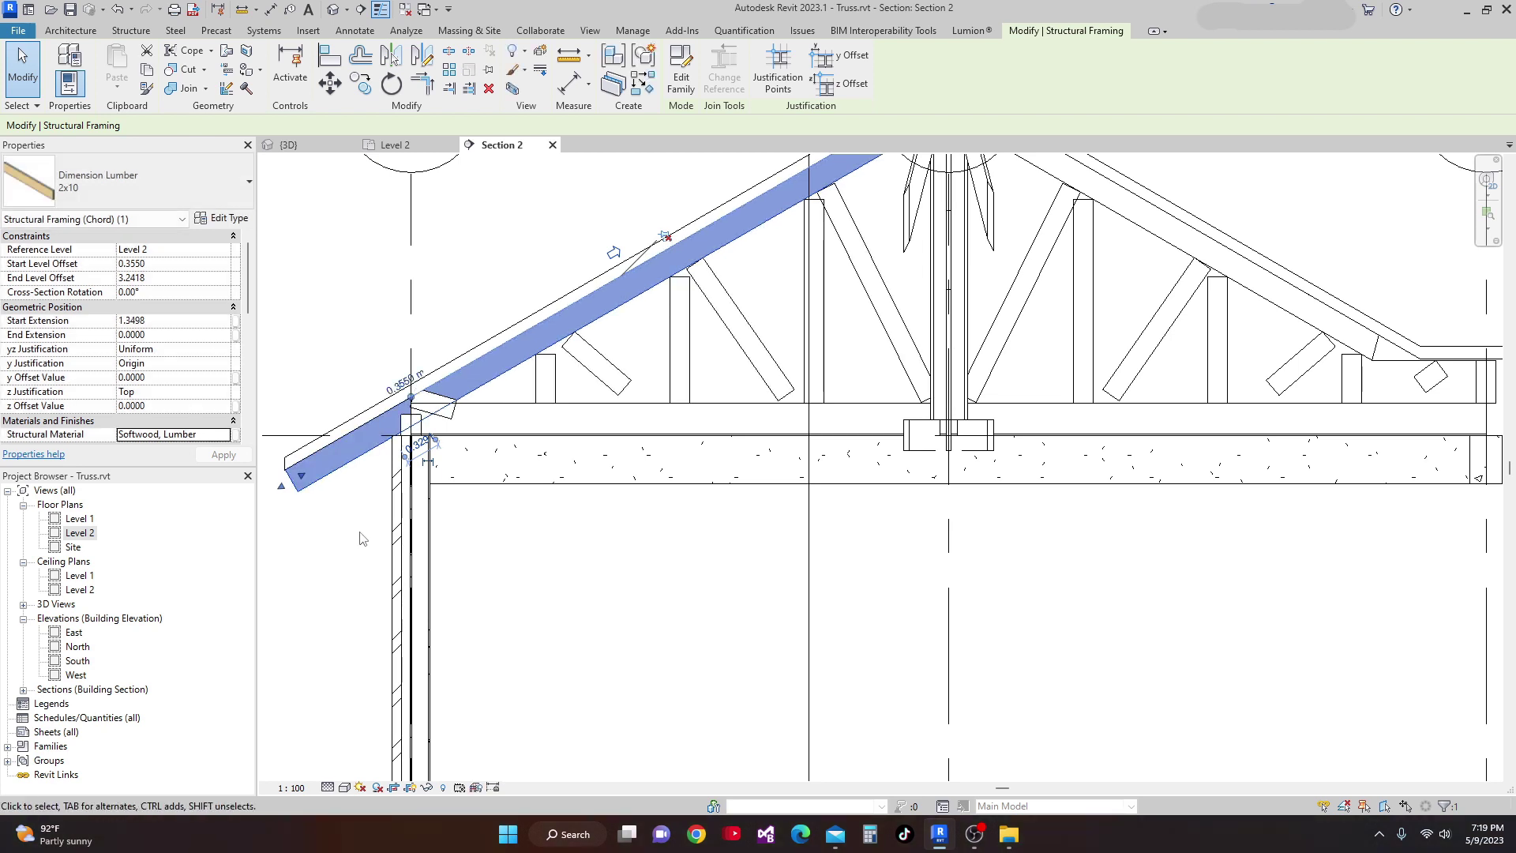
pyautogui.press('Escape')
# Examine the extended top chord's overhang at the eave in section and from several angles in the 3D view.
pyautogui.scroll(-4, 340, 521)
pyautogui.scroll(5, 387, 551)
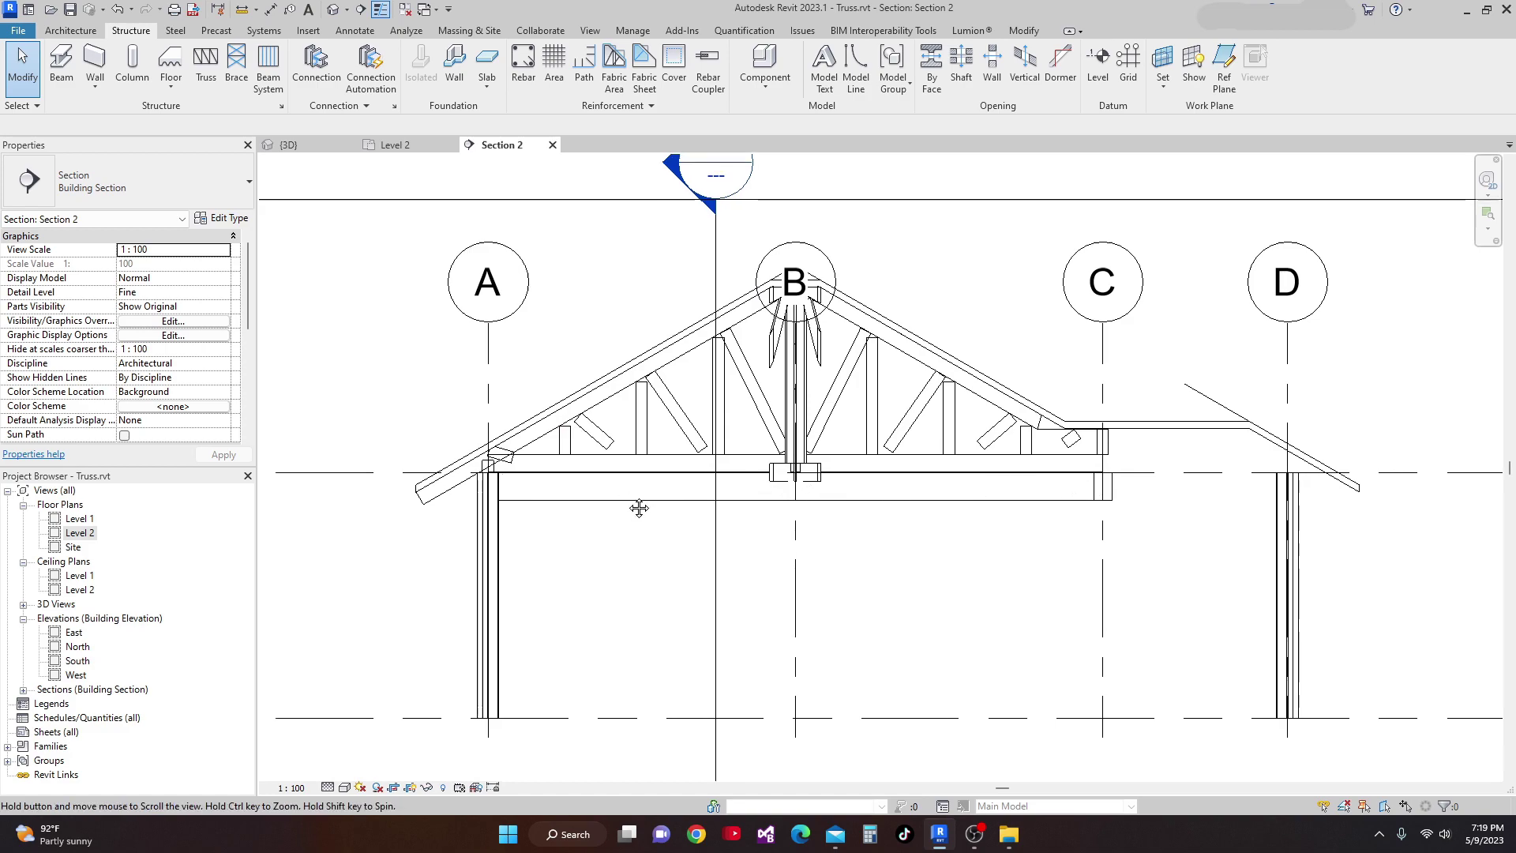
pyautogui.moveTo(637, 508); pyautogui.dragTo(616, 465, button='middle')
pyautogui.click(294, 145)
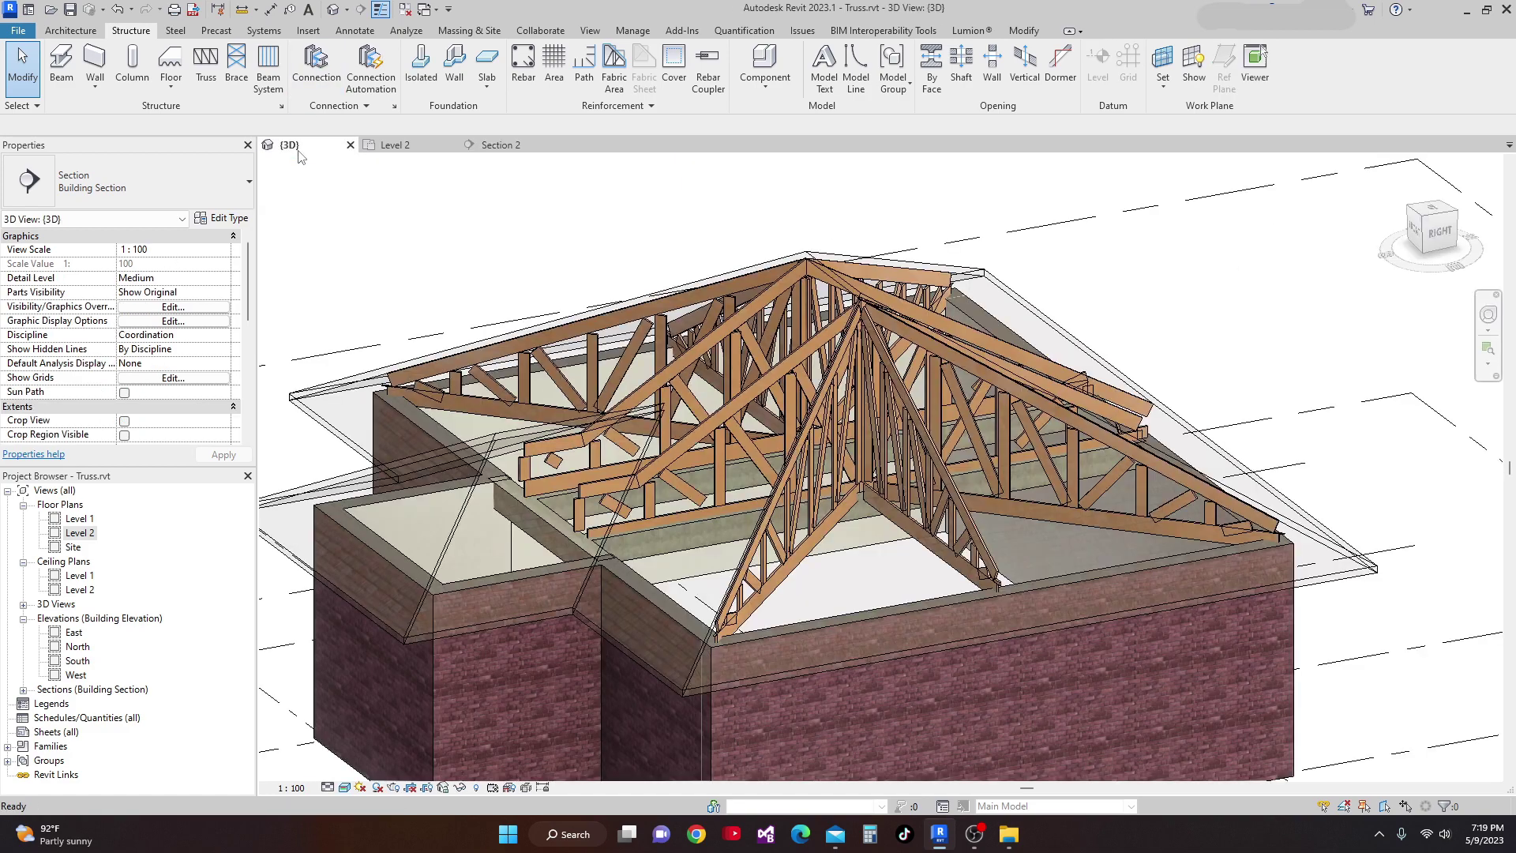
pyautogui.scroll(-2, 904, 677)
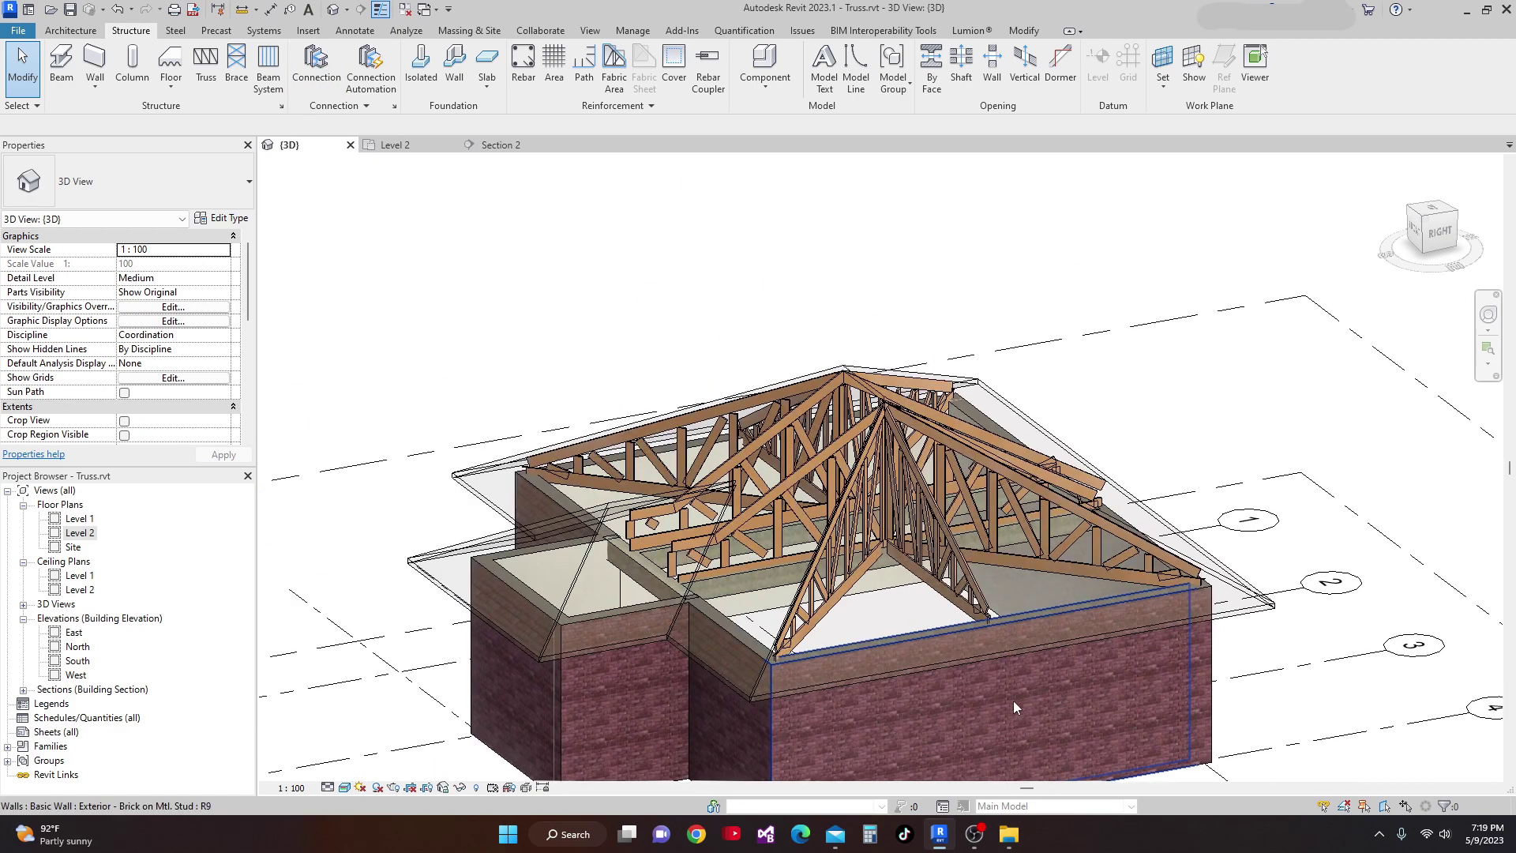
pyautogui.keyDown('shift'); pyautogui.moveTo(1016, 706); pyautogui.dragTo(1155, 598, button='middle'); pyautogui.keyUp('shift')
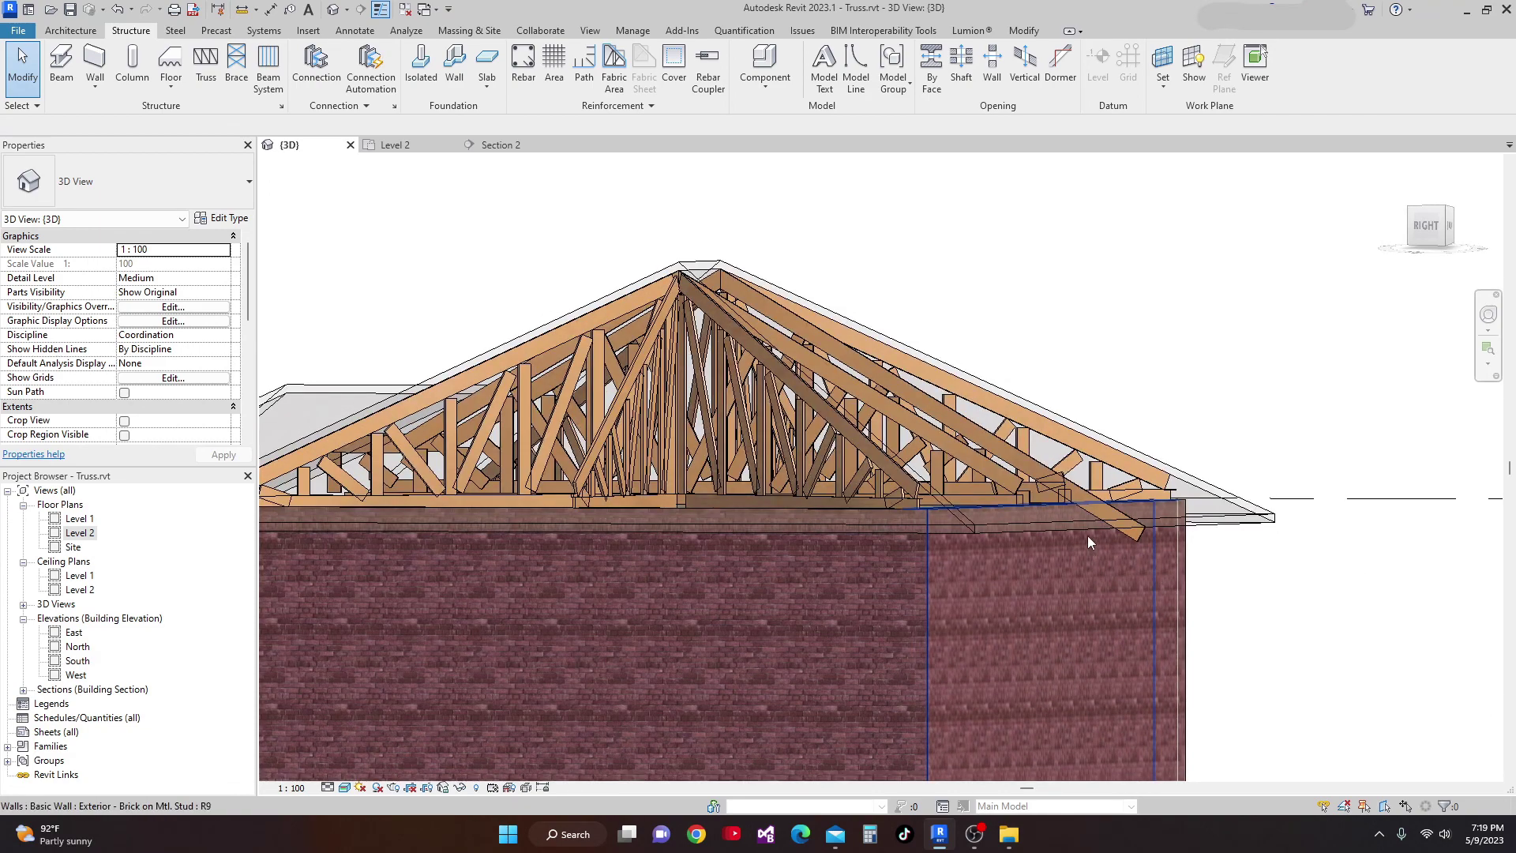
pyautogui.scroll(1, 1144, 522)
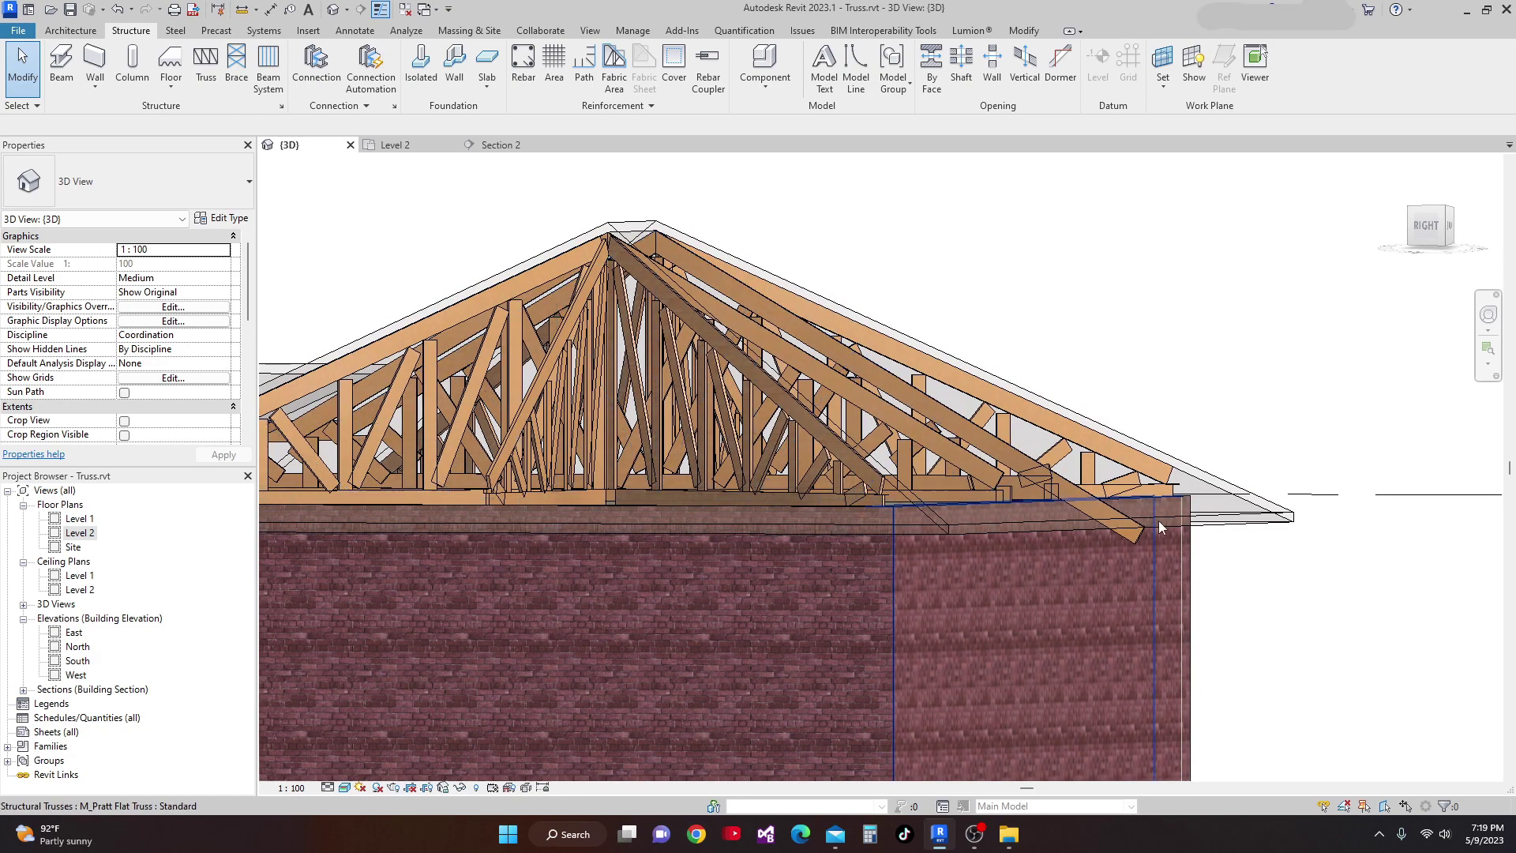
pyautogui.keyDown('shift'); pyautogui.moveTo(1144, 547); pyautogui.dragTo(1113, 604, button='middle'); pyautogui.keyUp('shift')
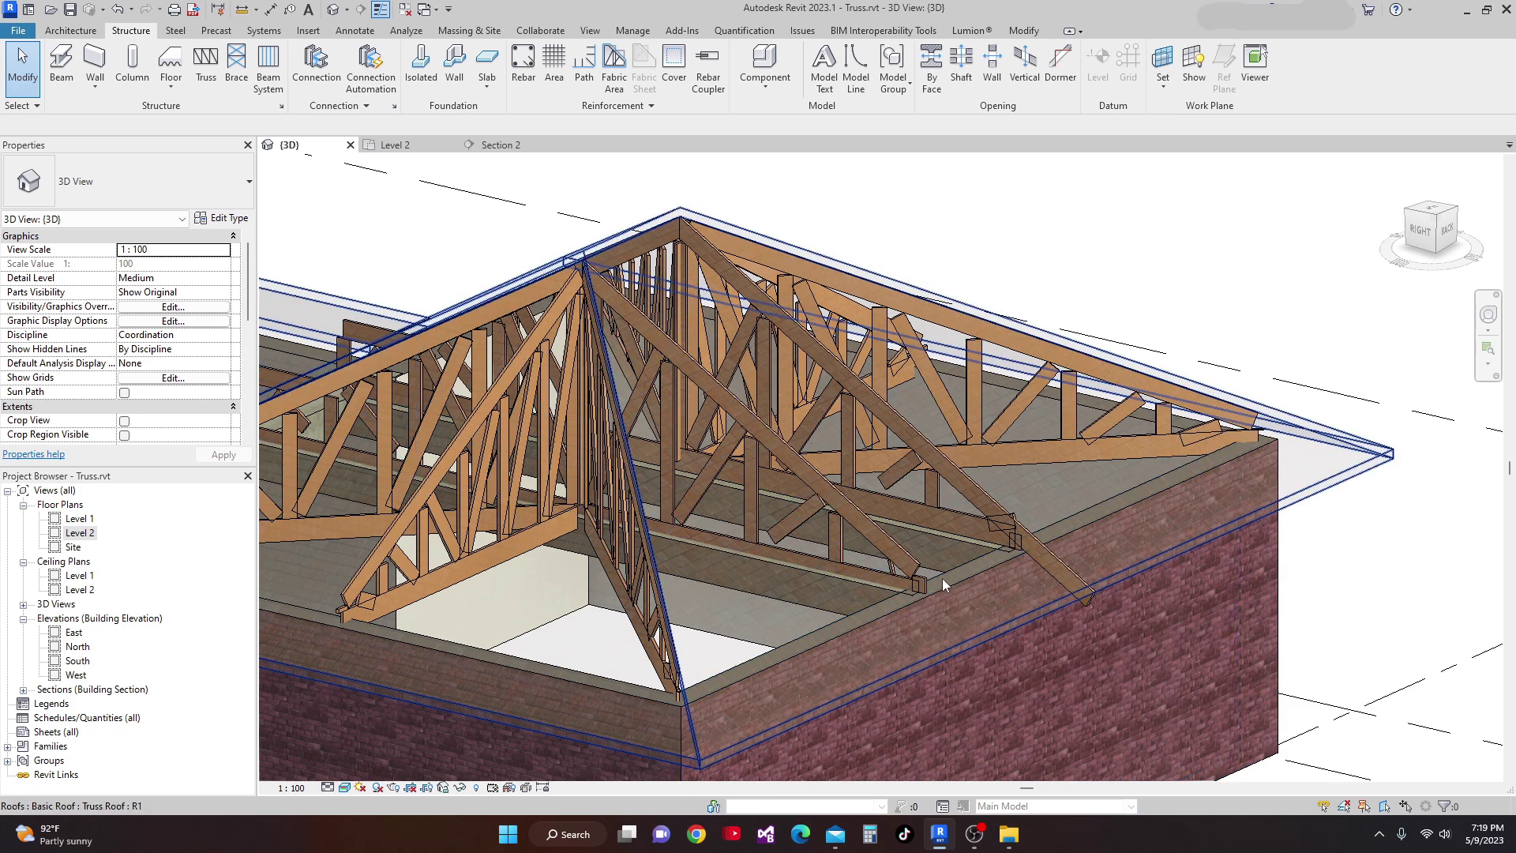
pyautogui.scroll(-1, 972, 614)
pyautogui.scroll(-4, 974, 614)
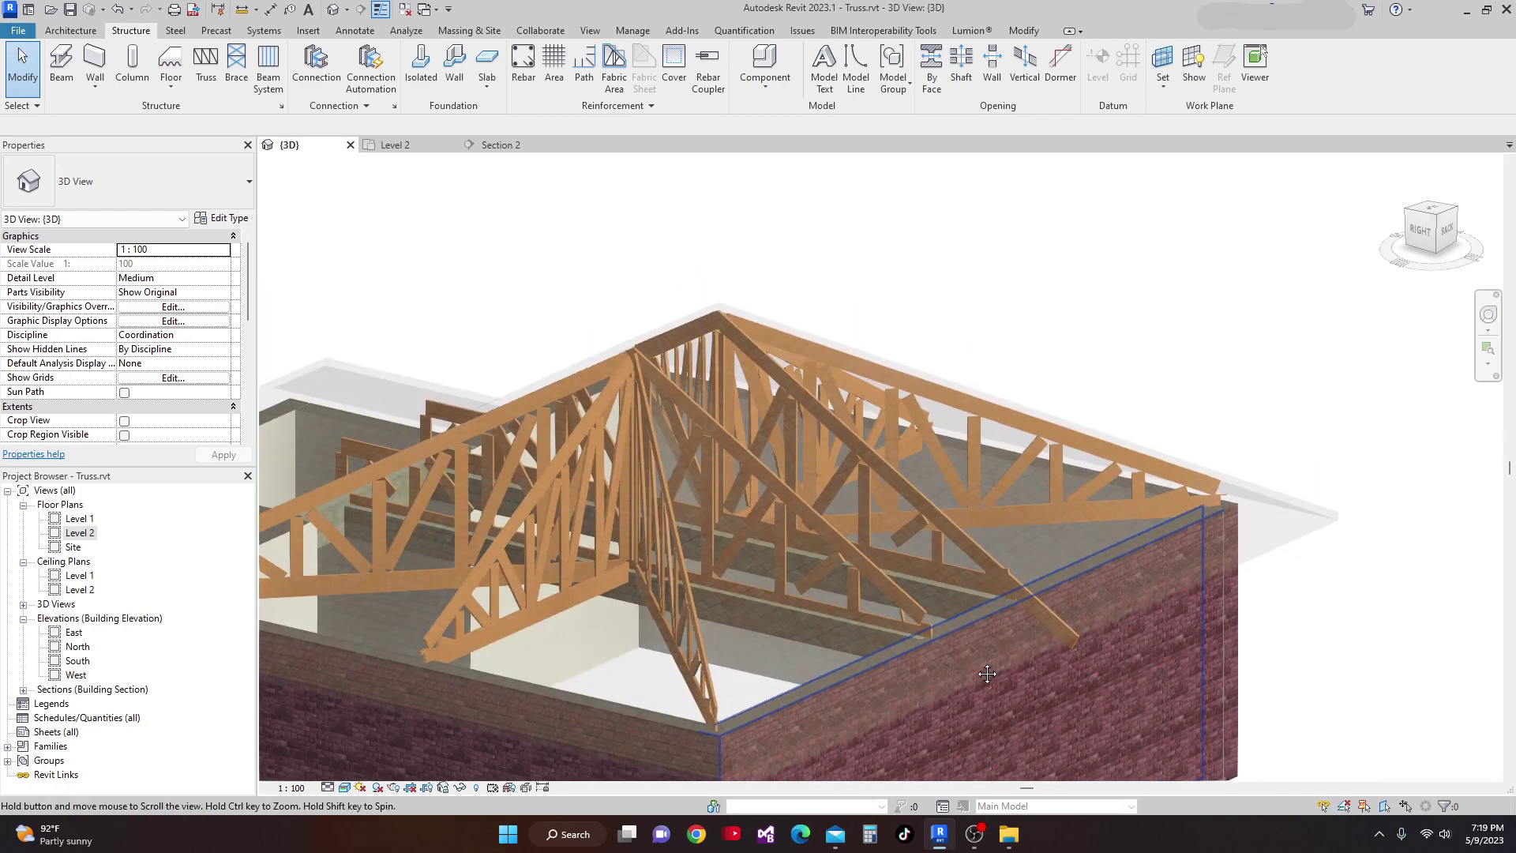
pyautogui.keyDown('shift'); pyautogui.moveTo(973, 649); pyautogui.dragTo(633, 762, button='middle'); pyautogui.keyUp('shift')
pyautogui.scroll(3, 602, 510)
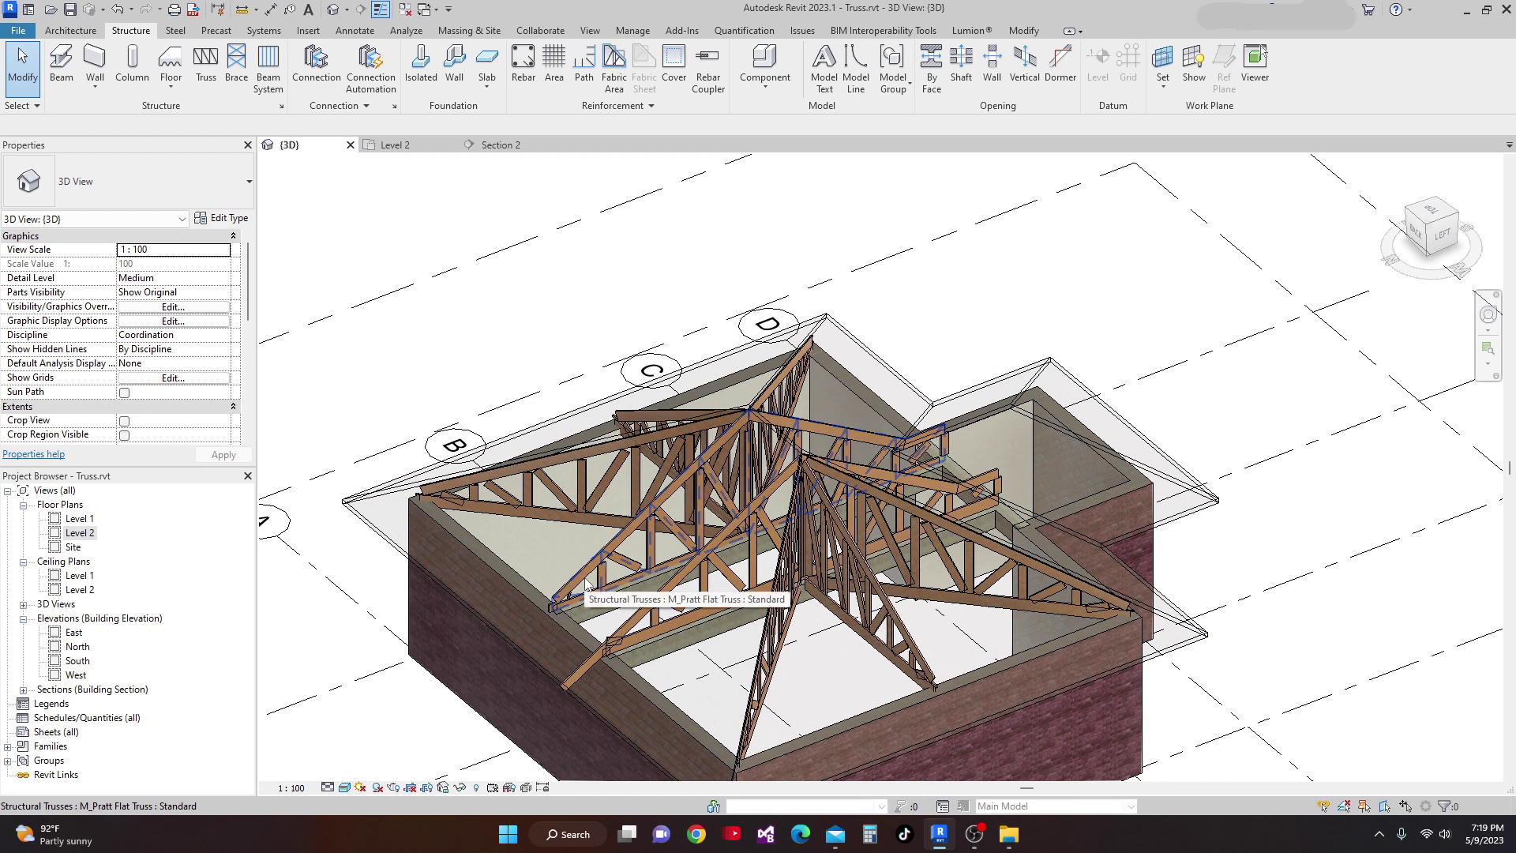
# In the Level 2 plan, shift the Section 2 line toward grid 3 until it sits just before the second parallel truss.
pyautogui.click(420, 147)
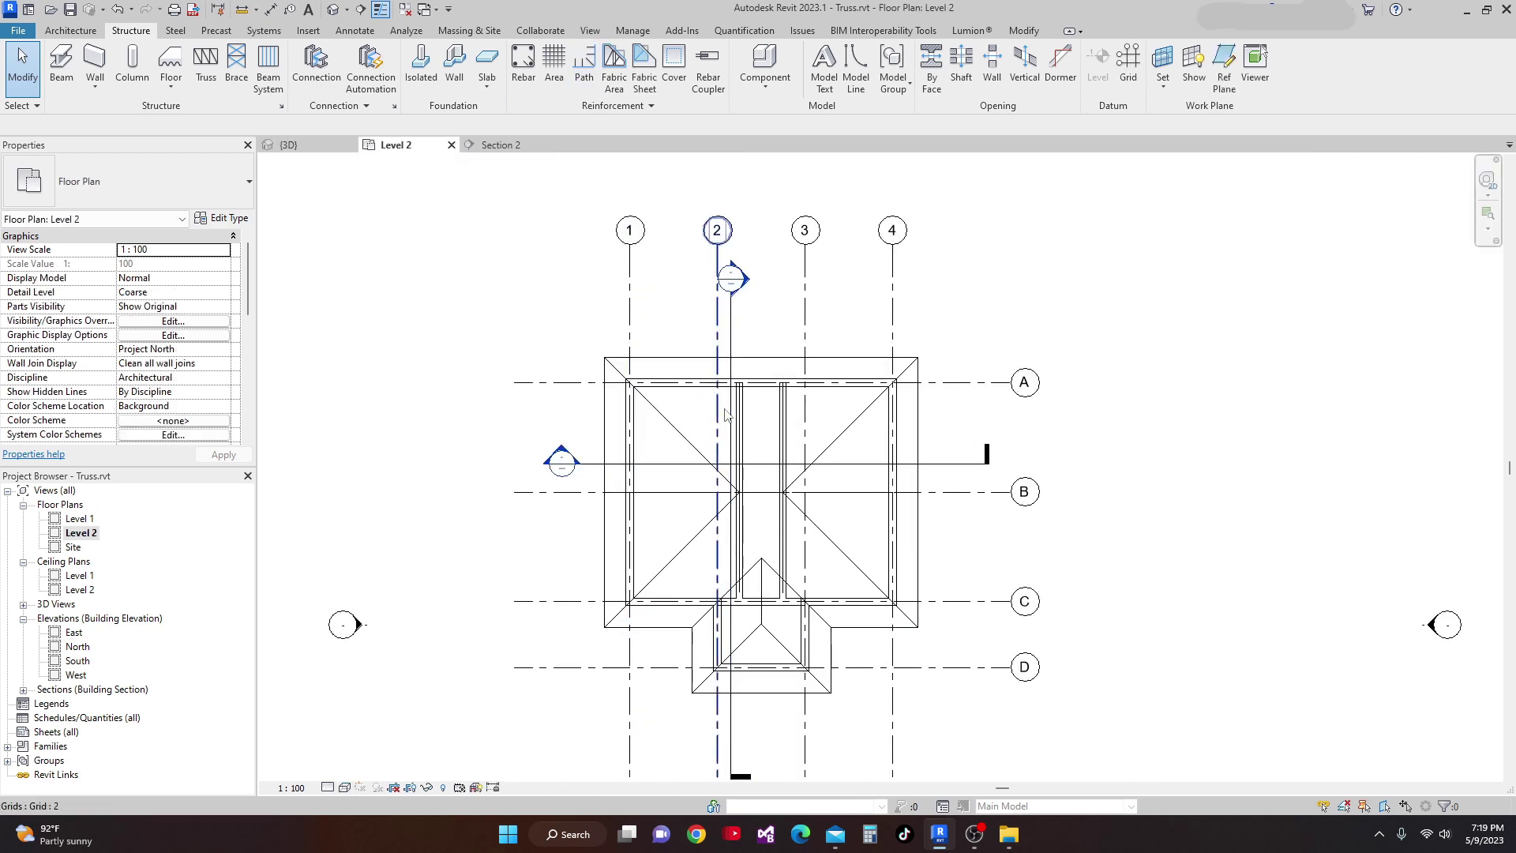
pyautogui.click(730, 334)
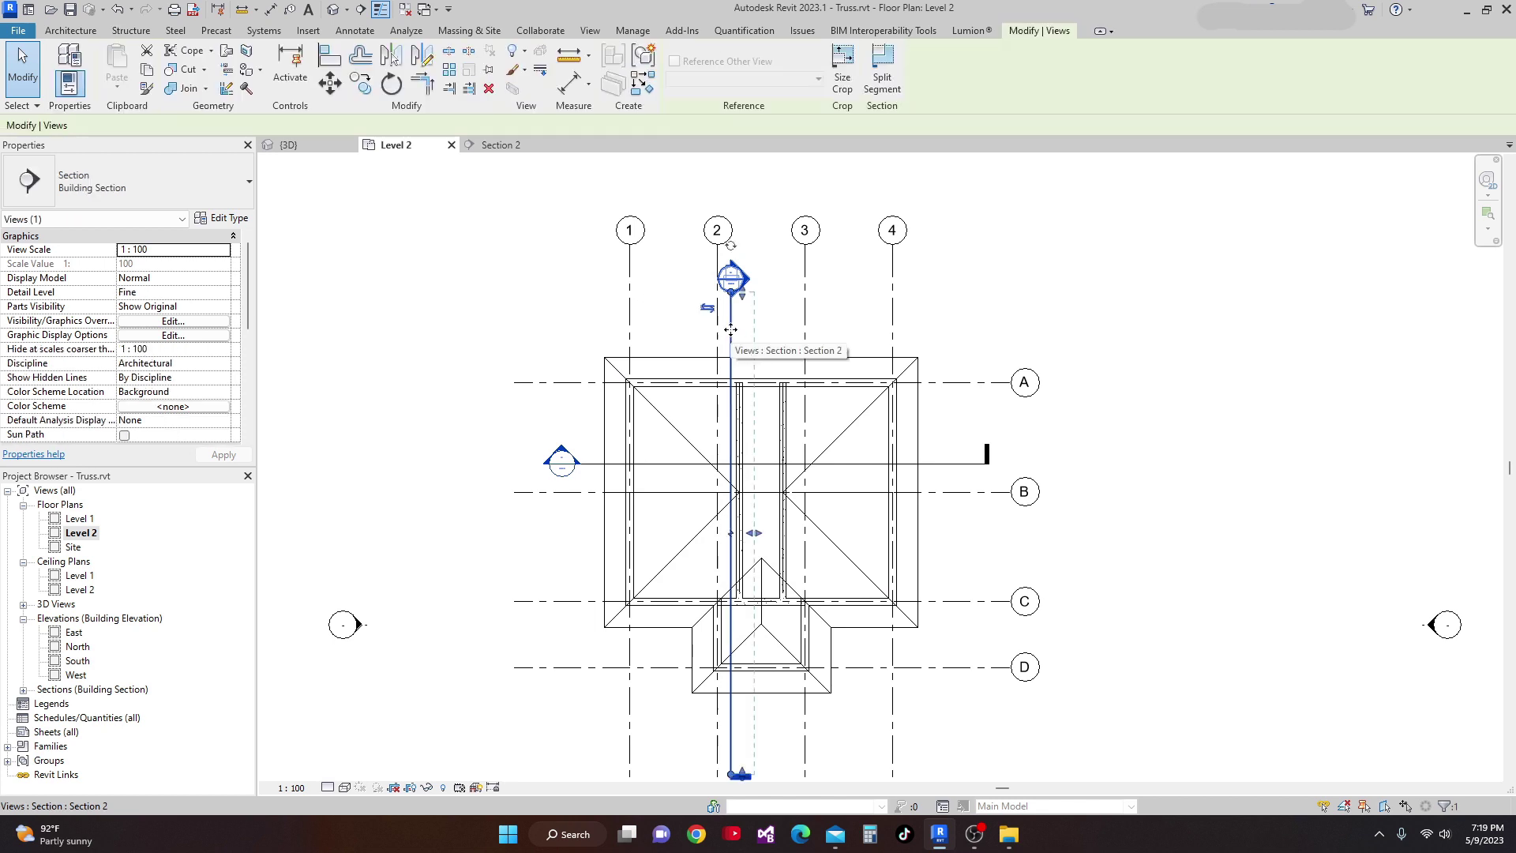
pyautogui.press('Right')
pyautogui.press('Right')
pyautogui.press('Right')
pyautogui.press('Right')
pyautogui.press('Right')
pyautogui.press('Right')
pyautogui.press('Right')
pyautogui.press('Right')
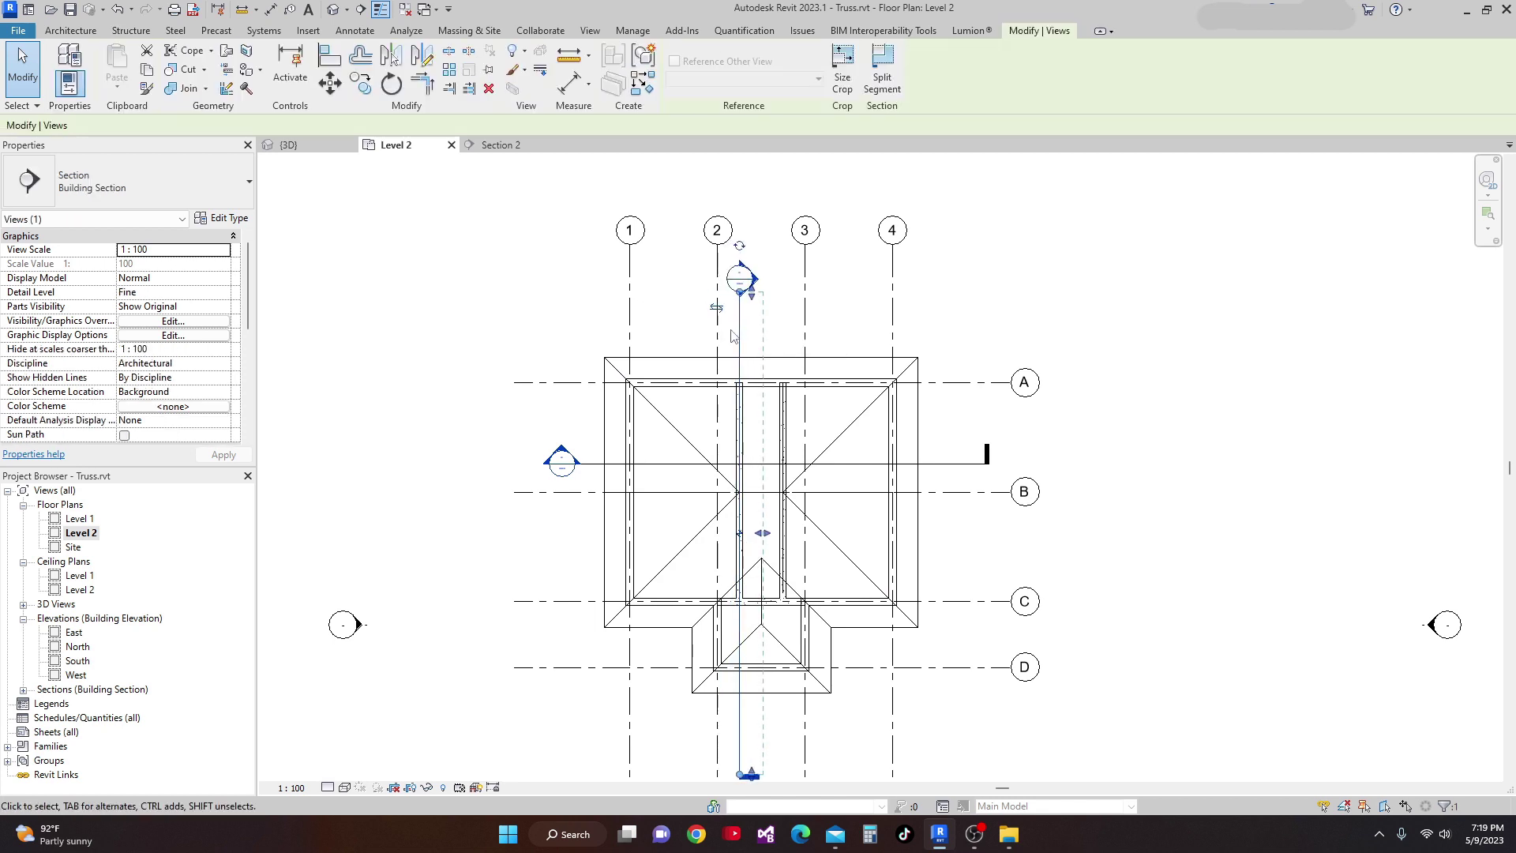
pyautogui.press('Right')
pyautogui.press('Right')
pyautogui.press('Right')
pyautogui.press('Right')
pyautogui.press('Right')
pyautogui.press('Right')
pyautogui.press('Right')
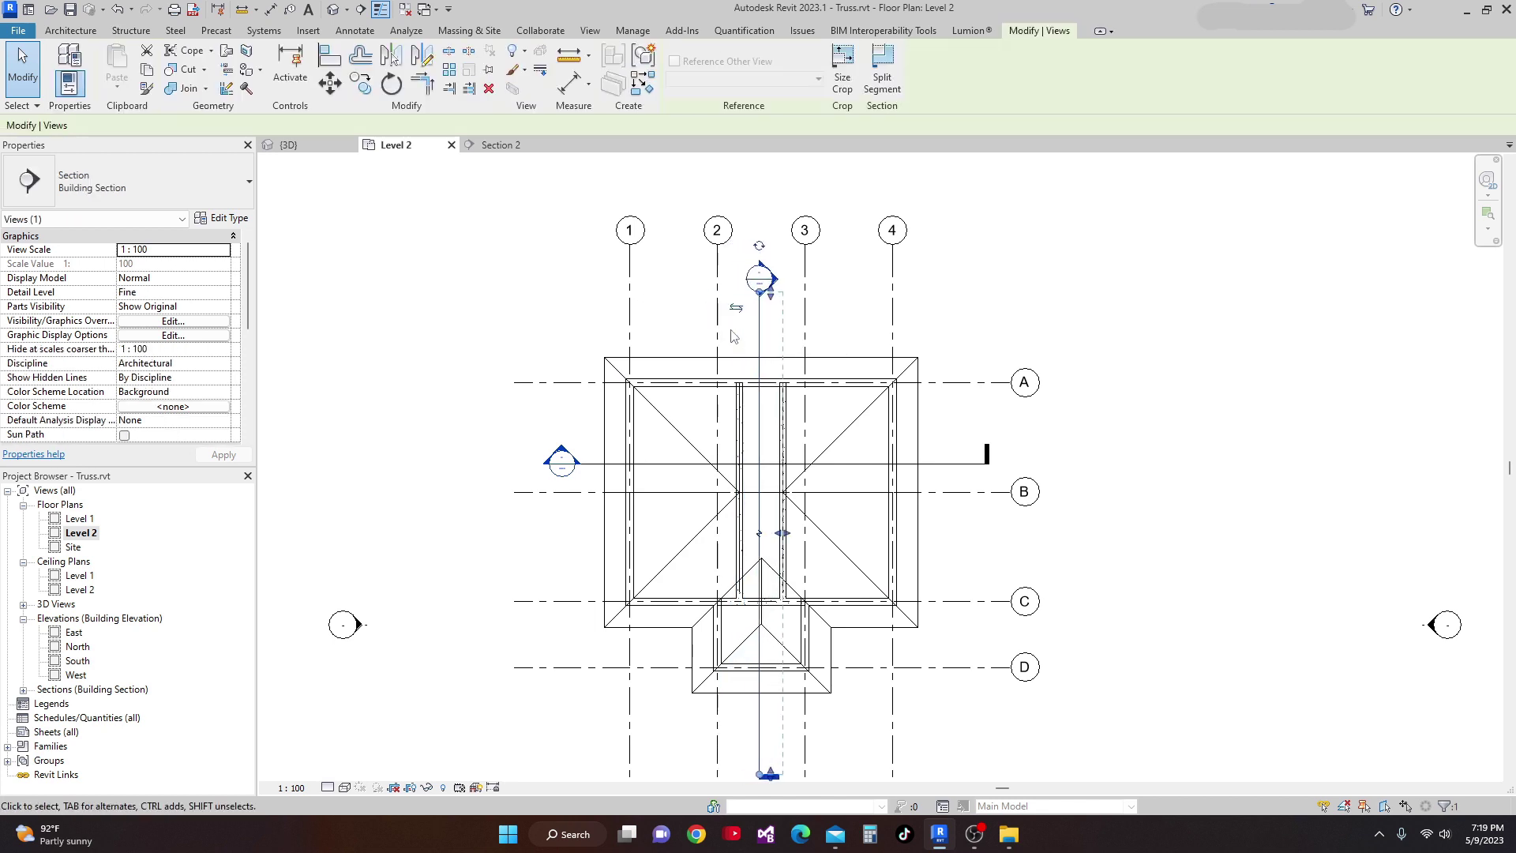
pyautogui.press('Right')
pyautogui.press('Right')
pyautogui.press('Right')
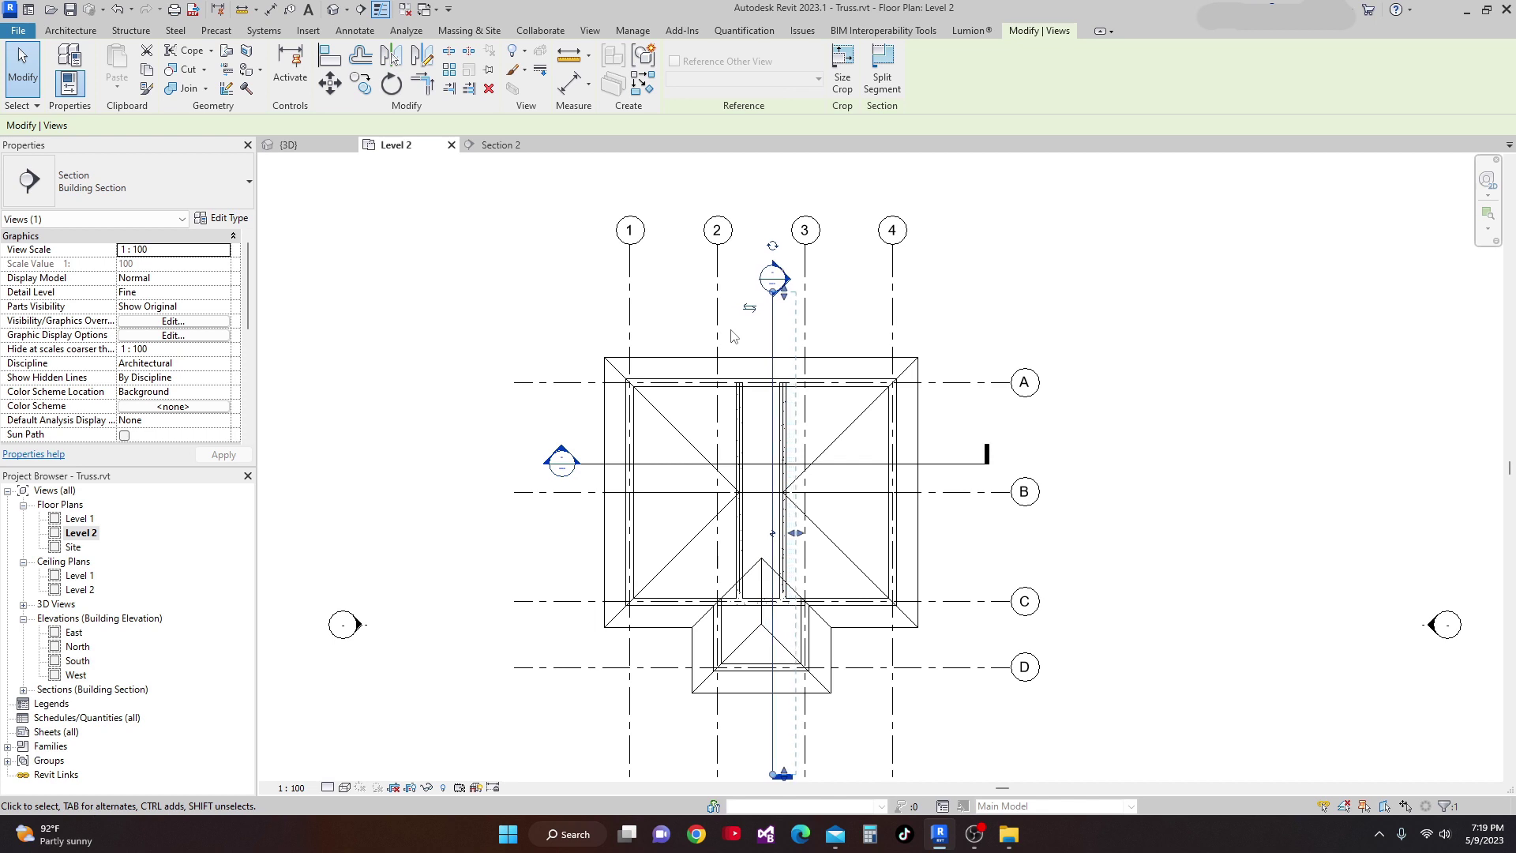
# In Section 2, unpin this truss's 2x12 bottom chord, set its z offset value to 0.1524, and deselect it.
pyautogui.click(503, 146)
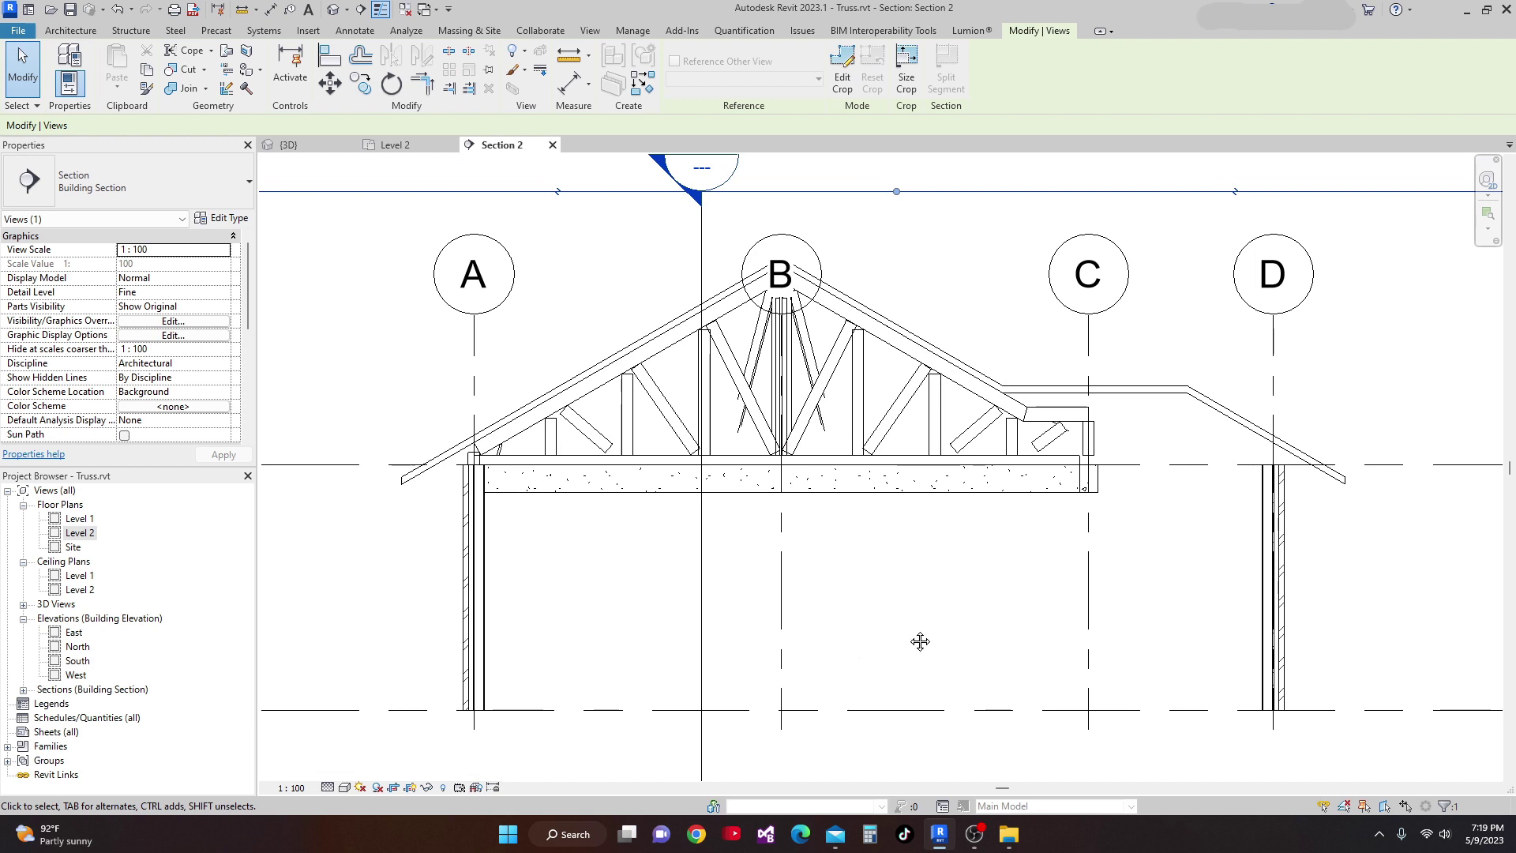
pyautogui.press('Escape')
pyautogui.scroll(2, 731, 419)
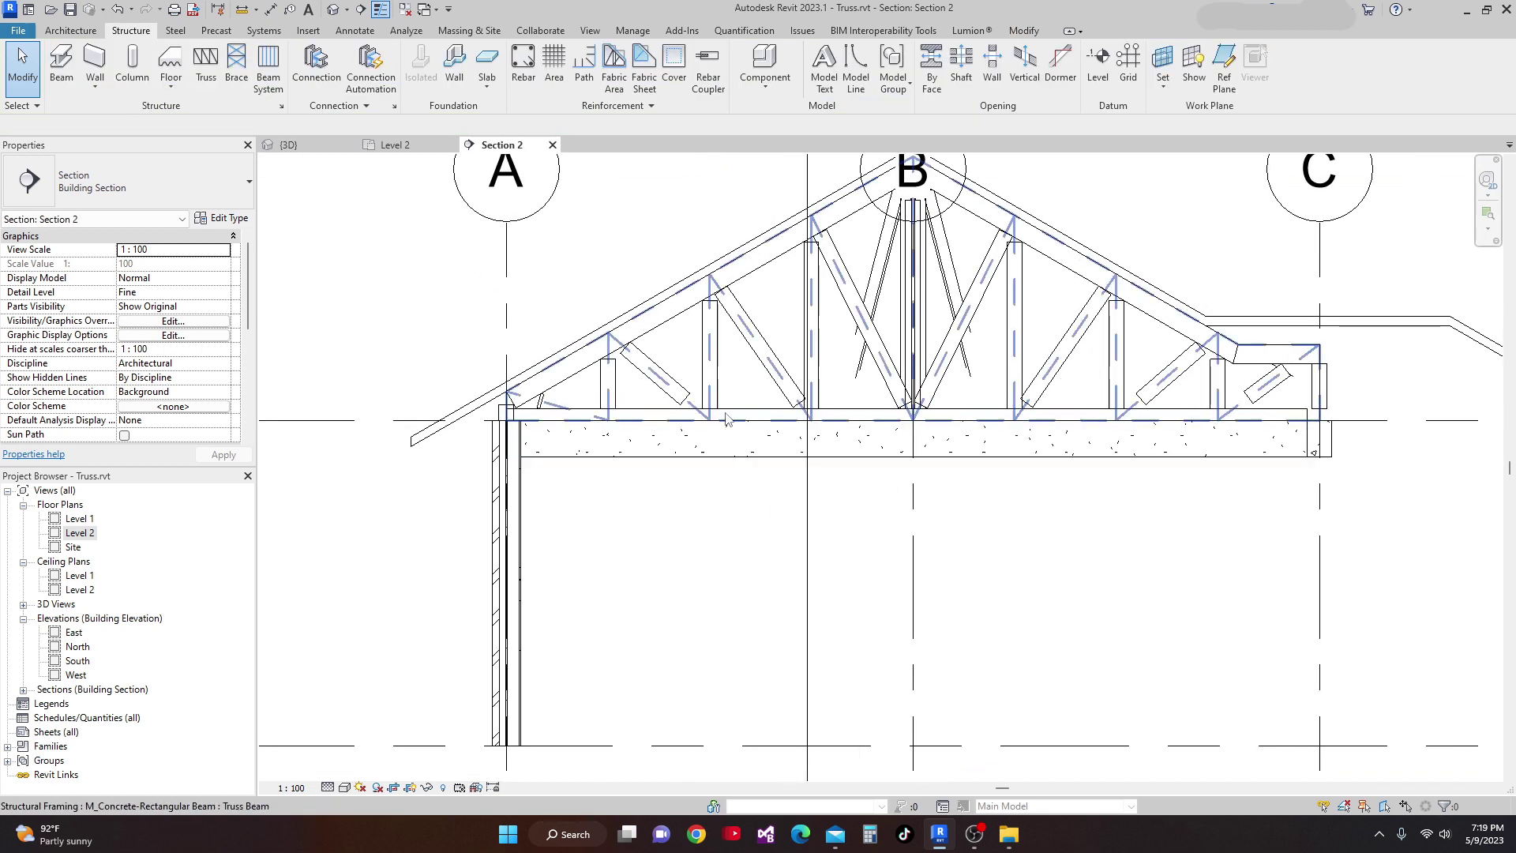
pyautogui.press('Tab')
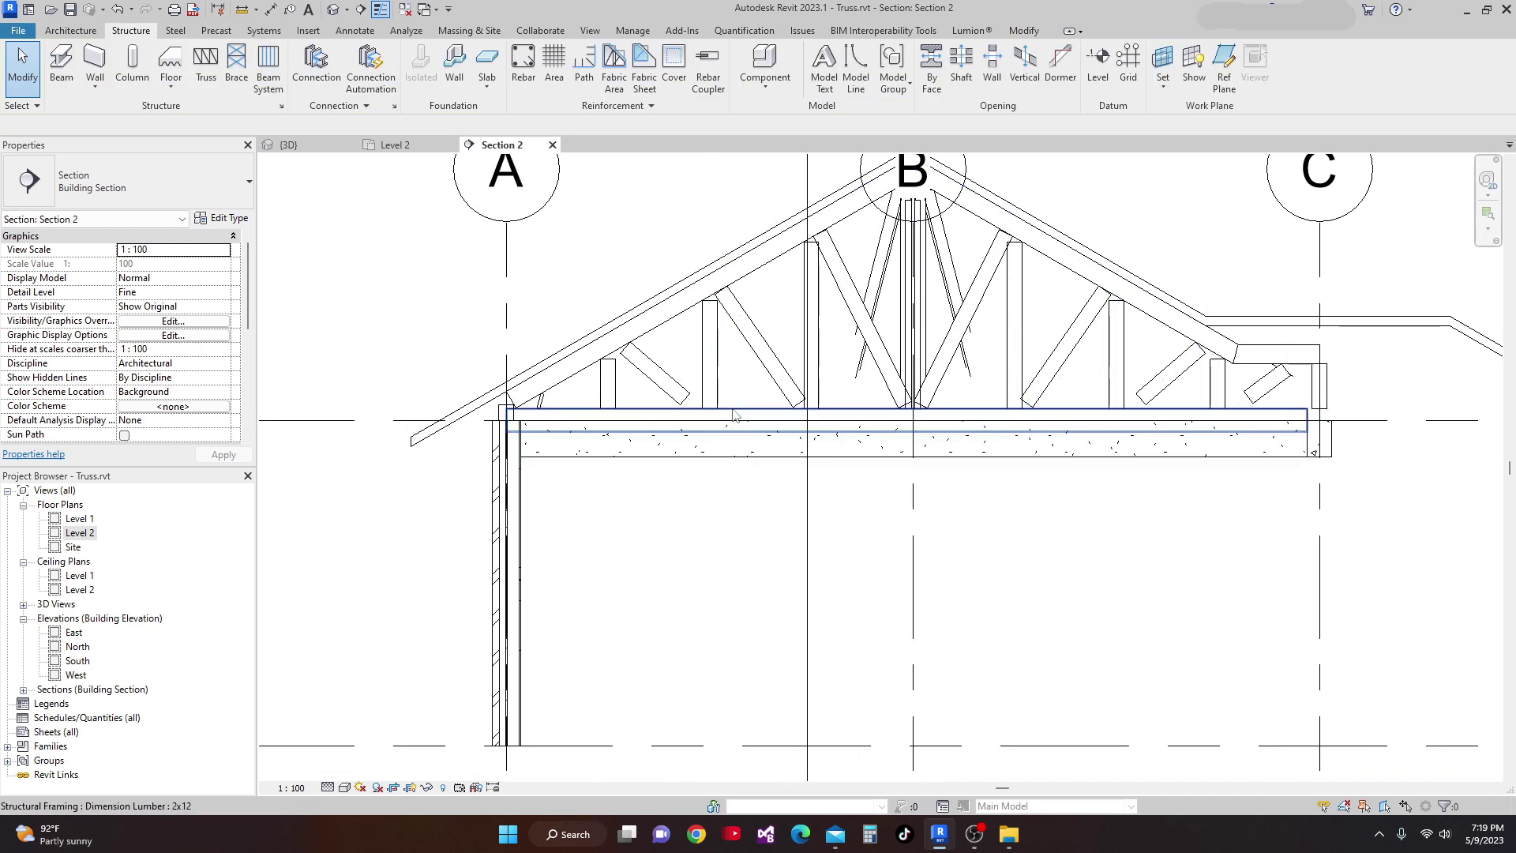
pyautogui.click(734, 415)
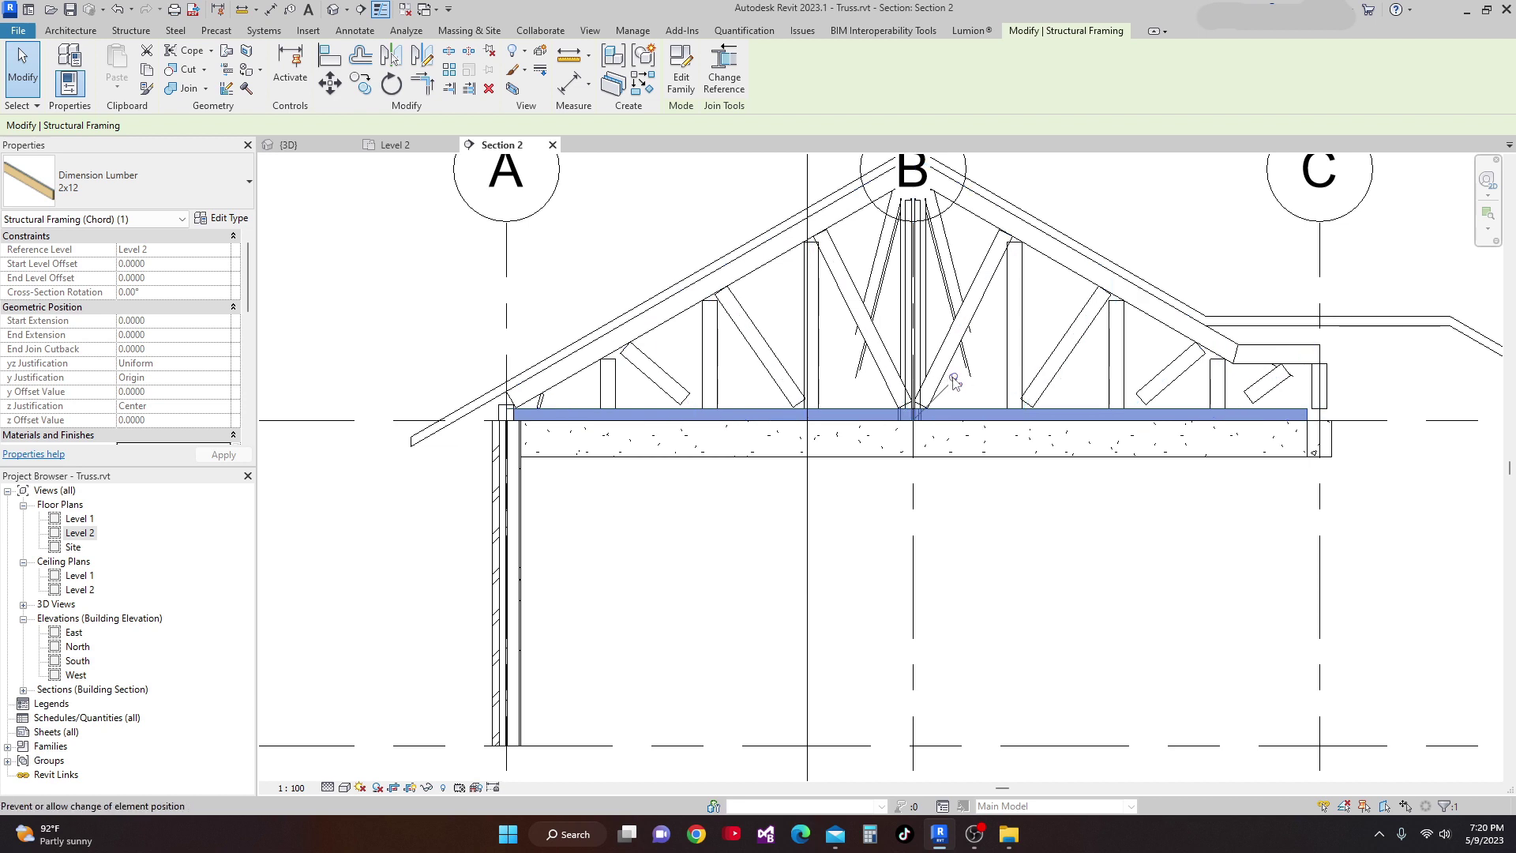
pyautogui.click(955, 382)
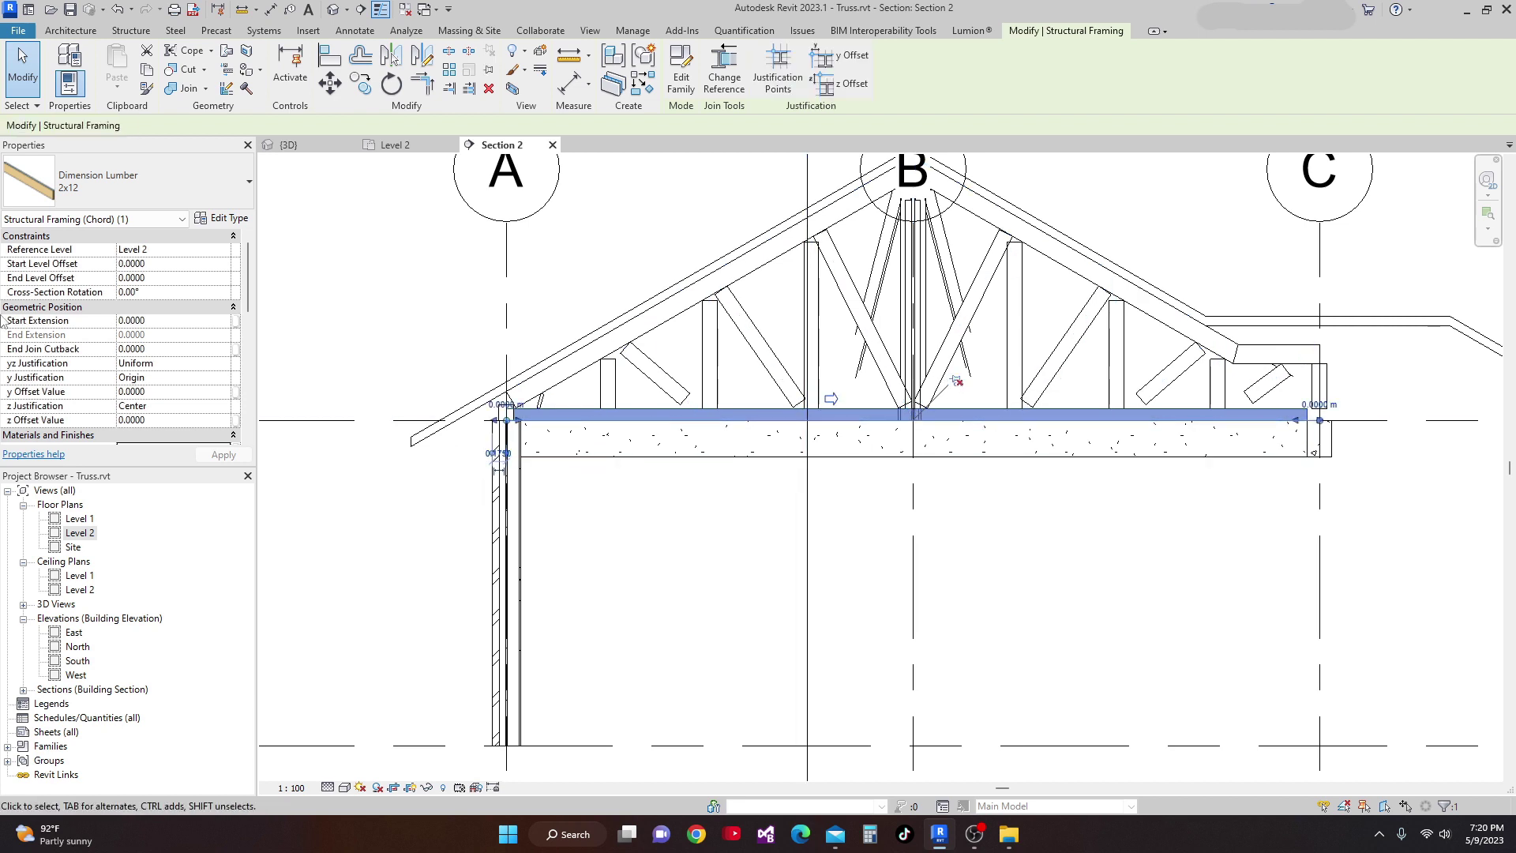
pyautogui.scroll(-3, 244, 295)
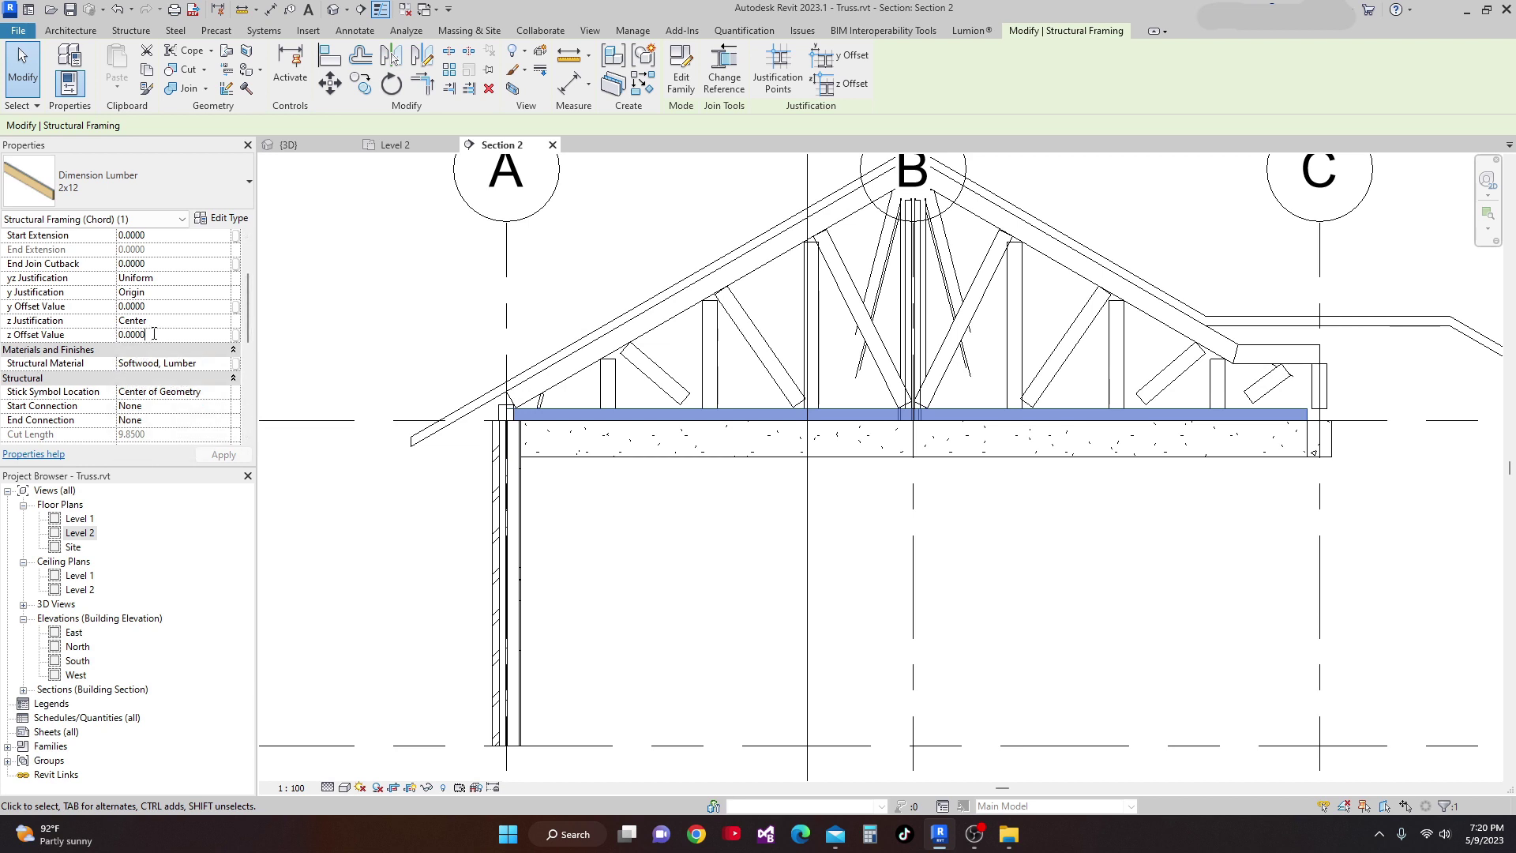
pyautogui.write('6')
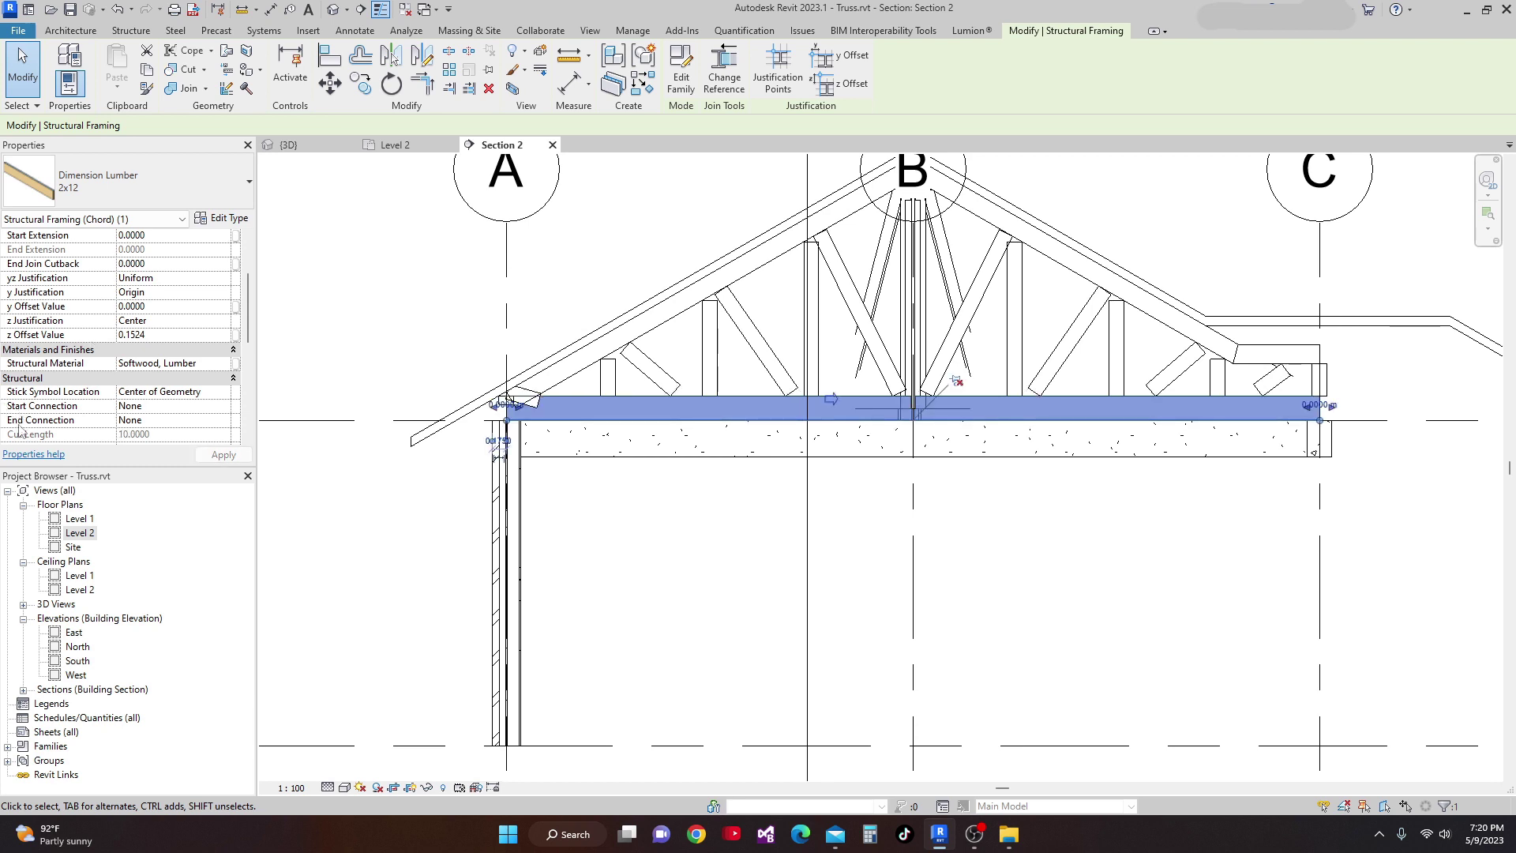
pyautogui.click(97, 608)
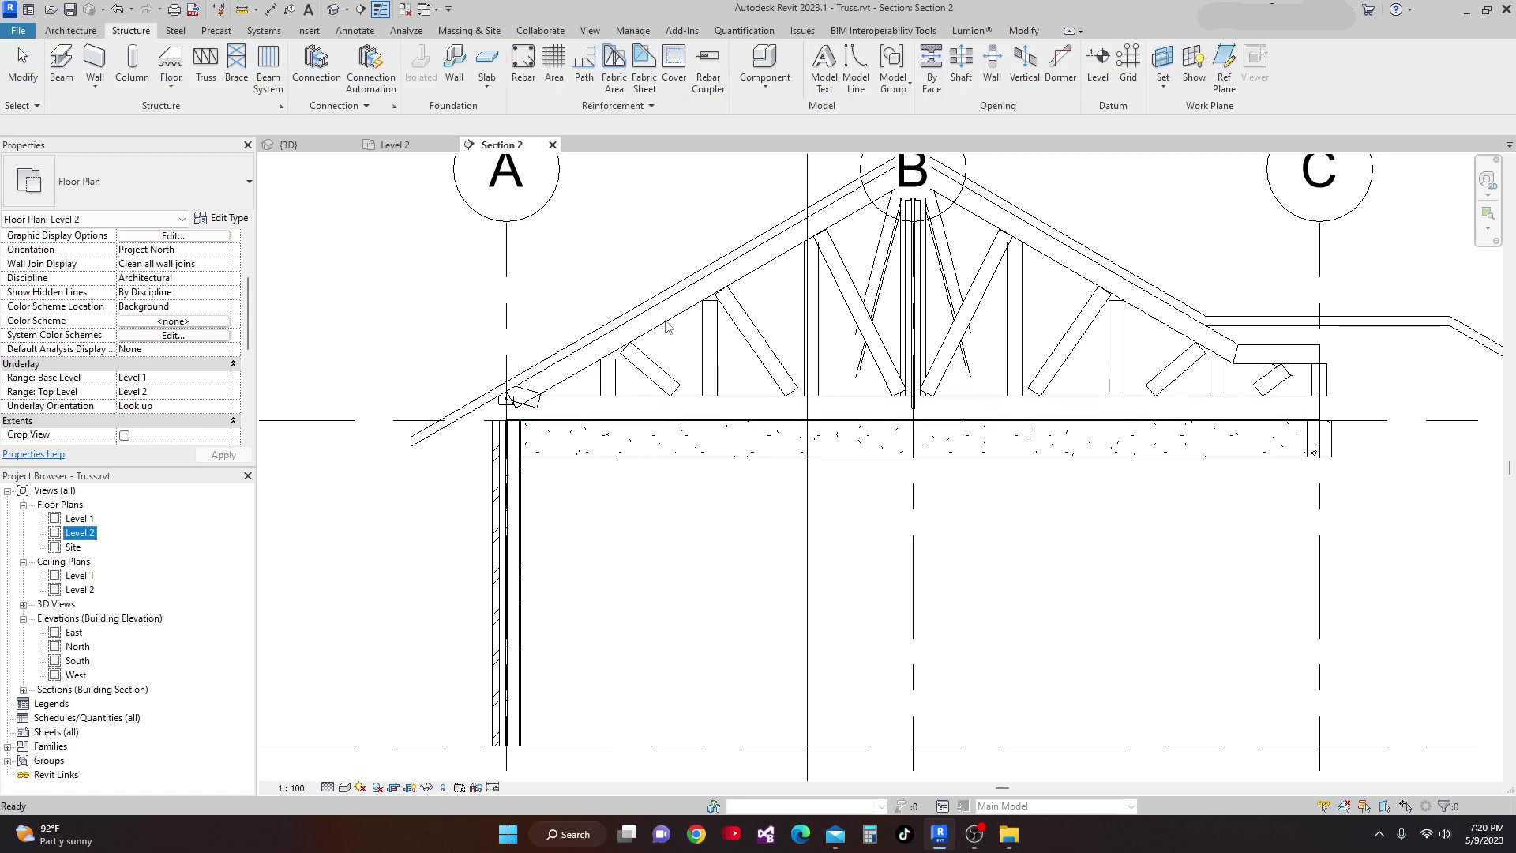
# Unpin this truss's 2x10 top chord on the grid A side and extend its lower end about 1.34 m to the roof's eave edge.
pyautogui.scroll(-1, 636, 327)
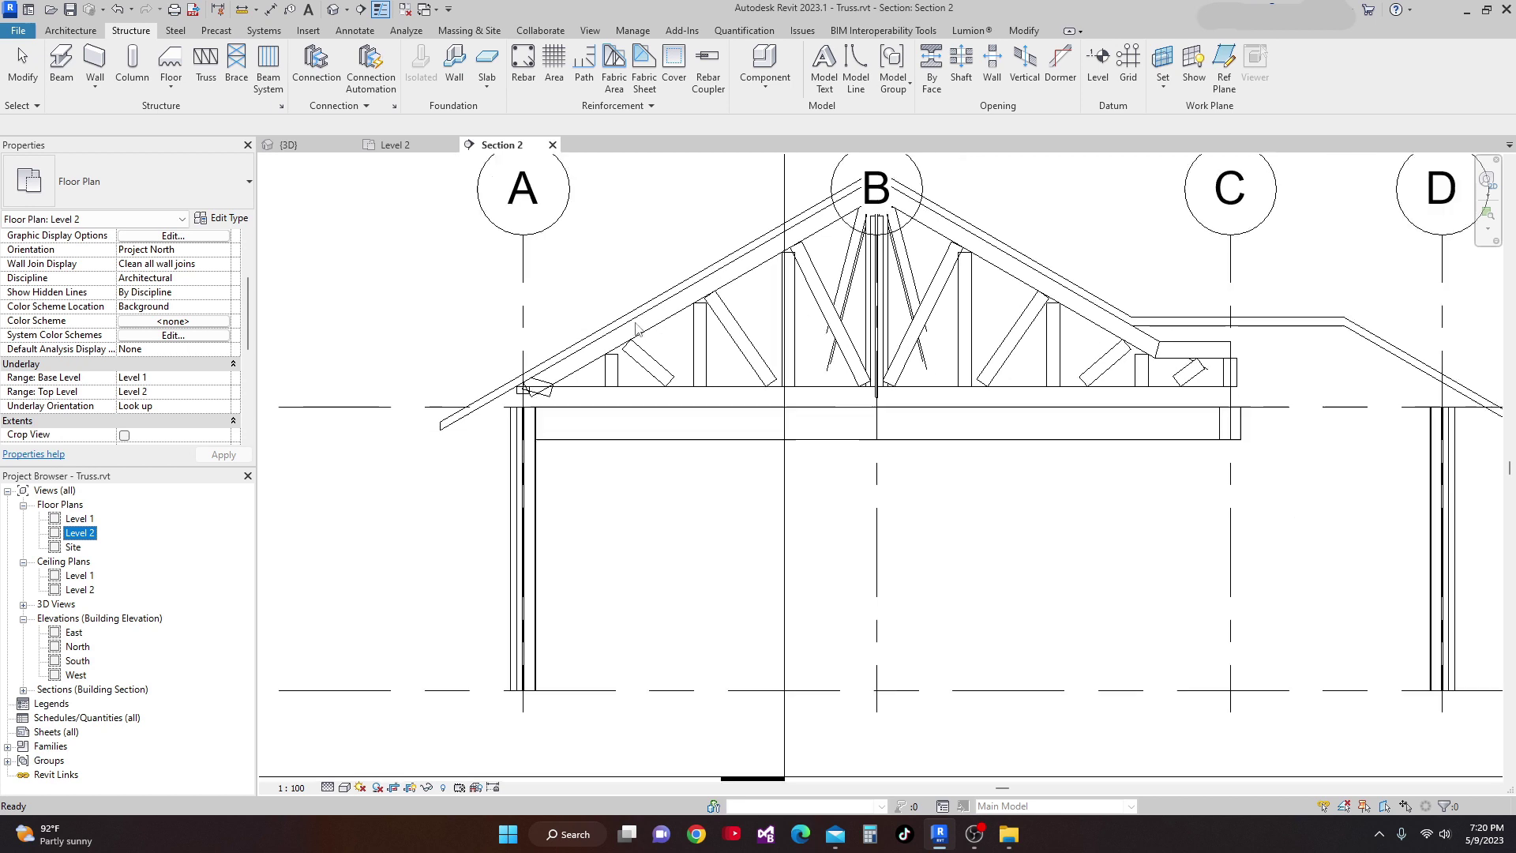
pyautogui.click(583, 363)
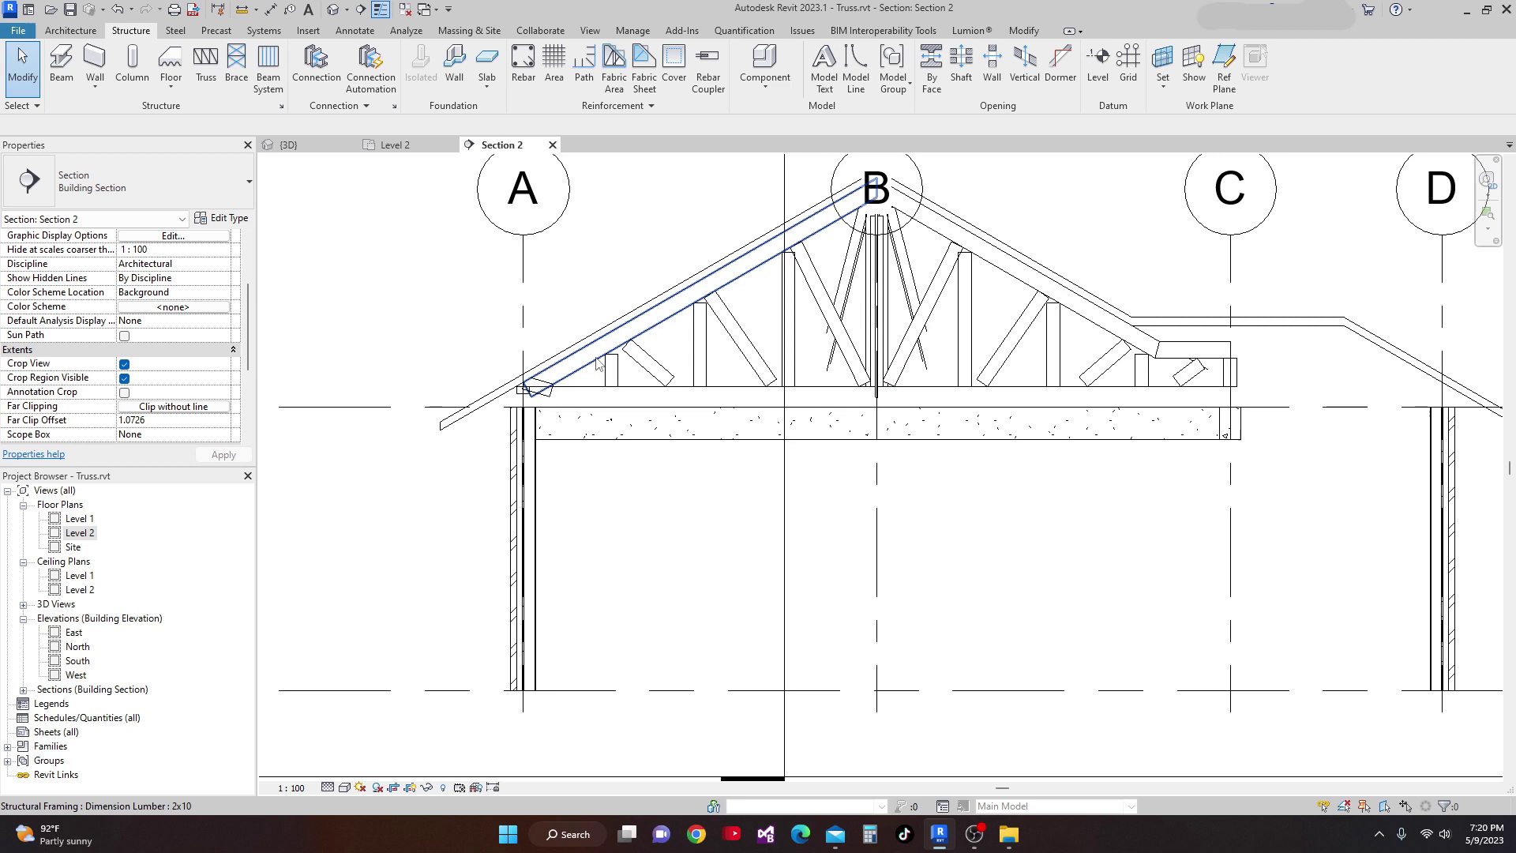
pyautogui.click(598, 362)
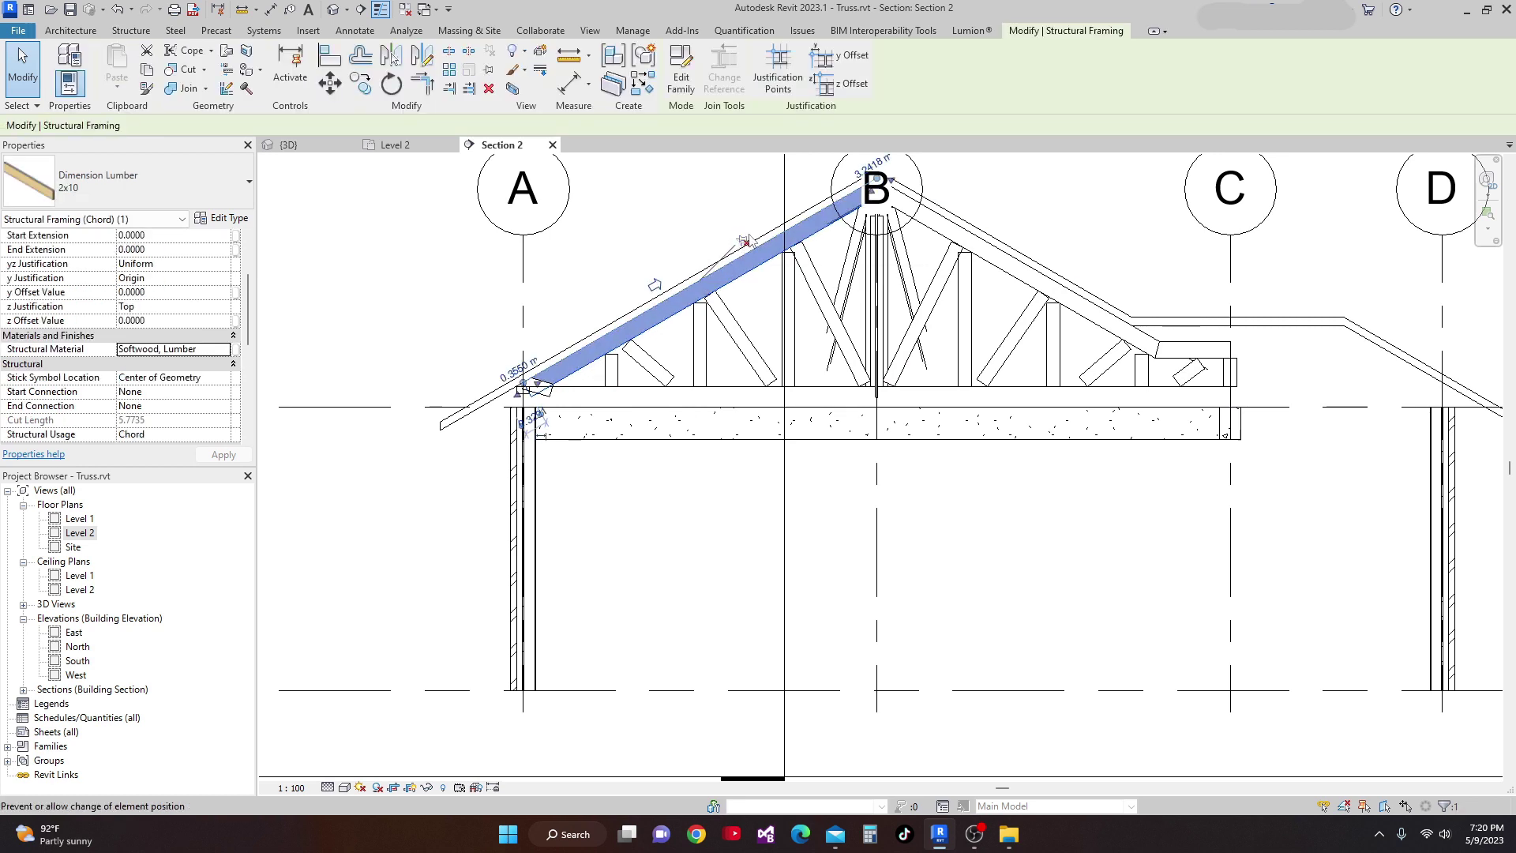
pyautogui.moveTo(524, 395); pyautogui.dragTo(477, 433)
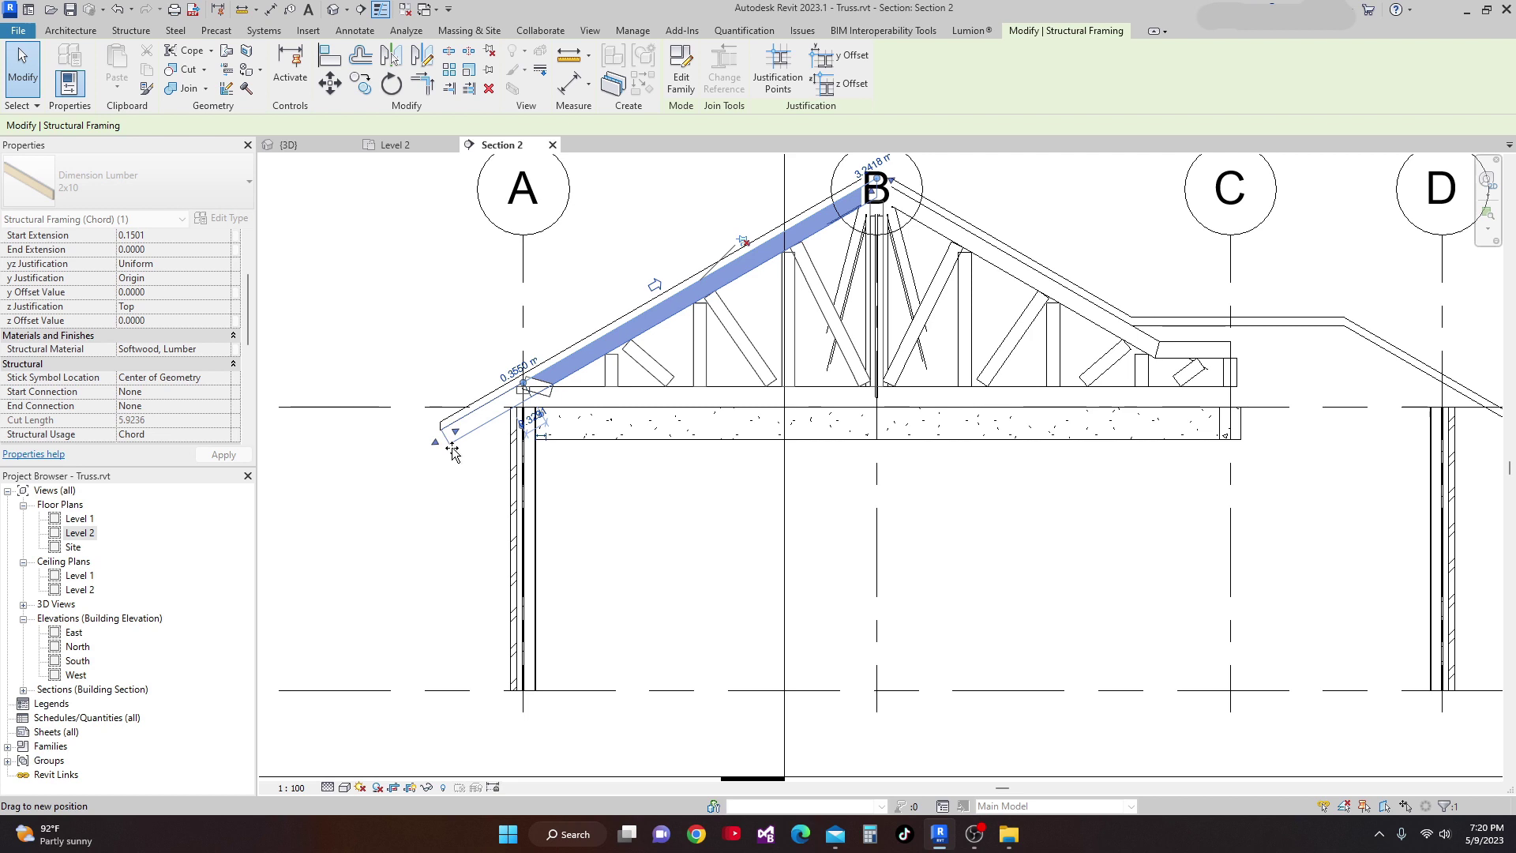
pyautogui.moveTo(453, 450); pyautogui.dragTo(451, 451)
pyautogui.scroll(2, 523, 308)
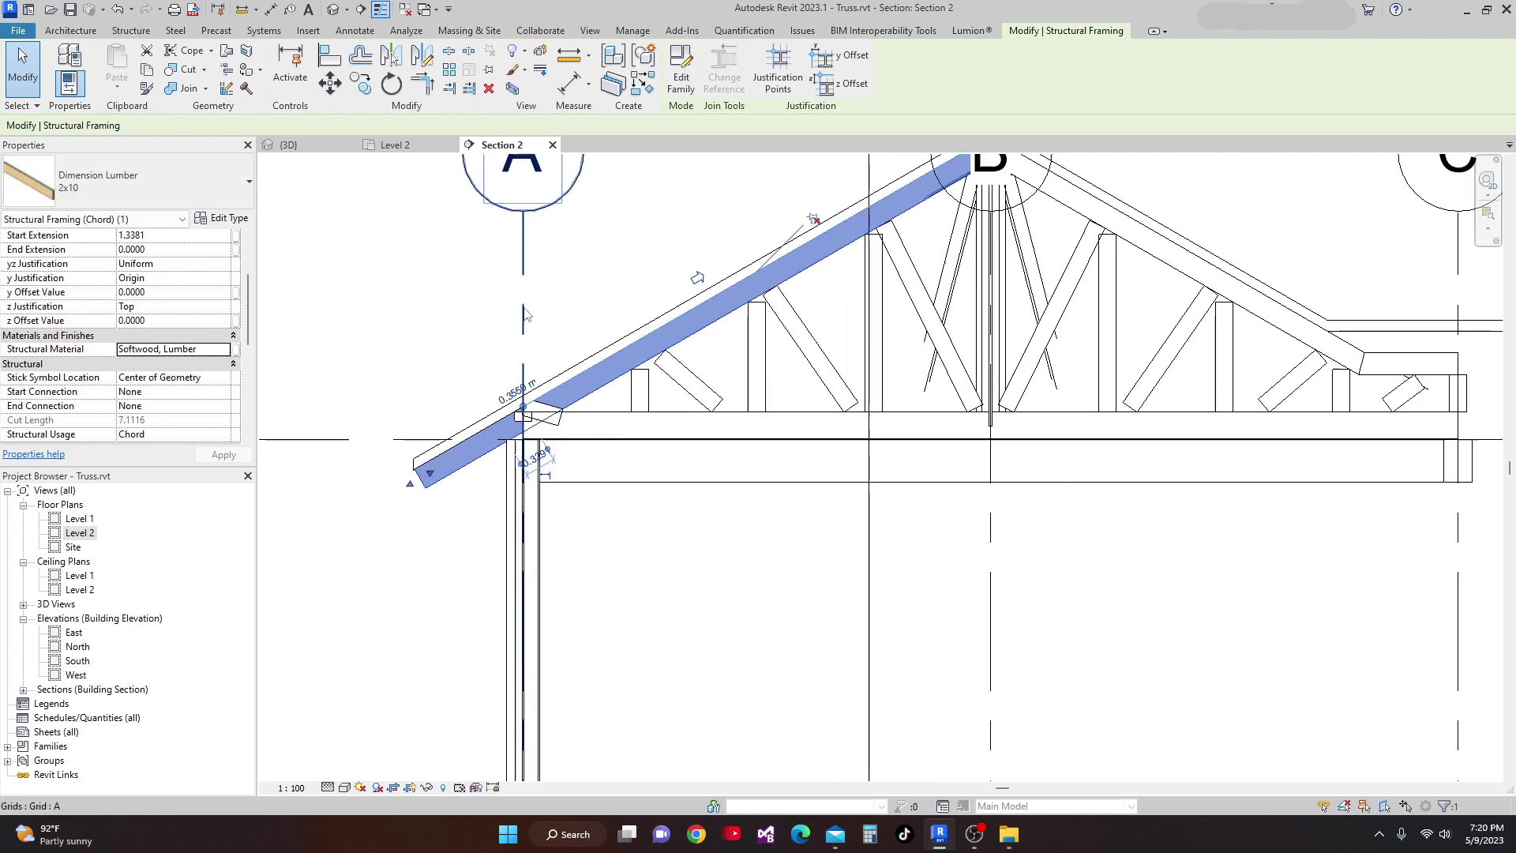
pyautogui.press('Escape')
pyautogui.scroll(1, 563, 416)
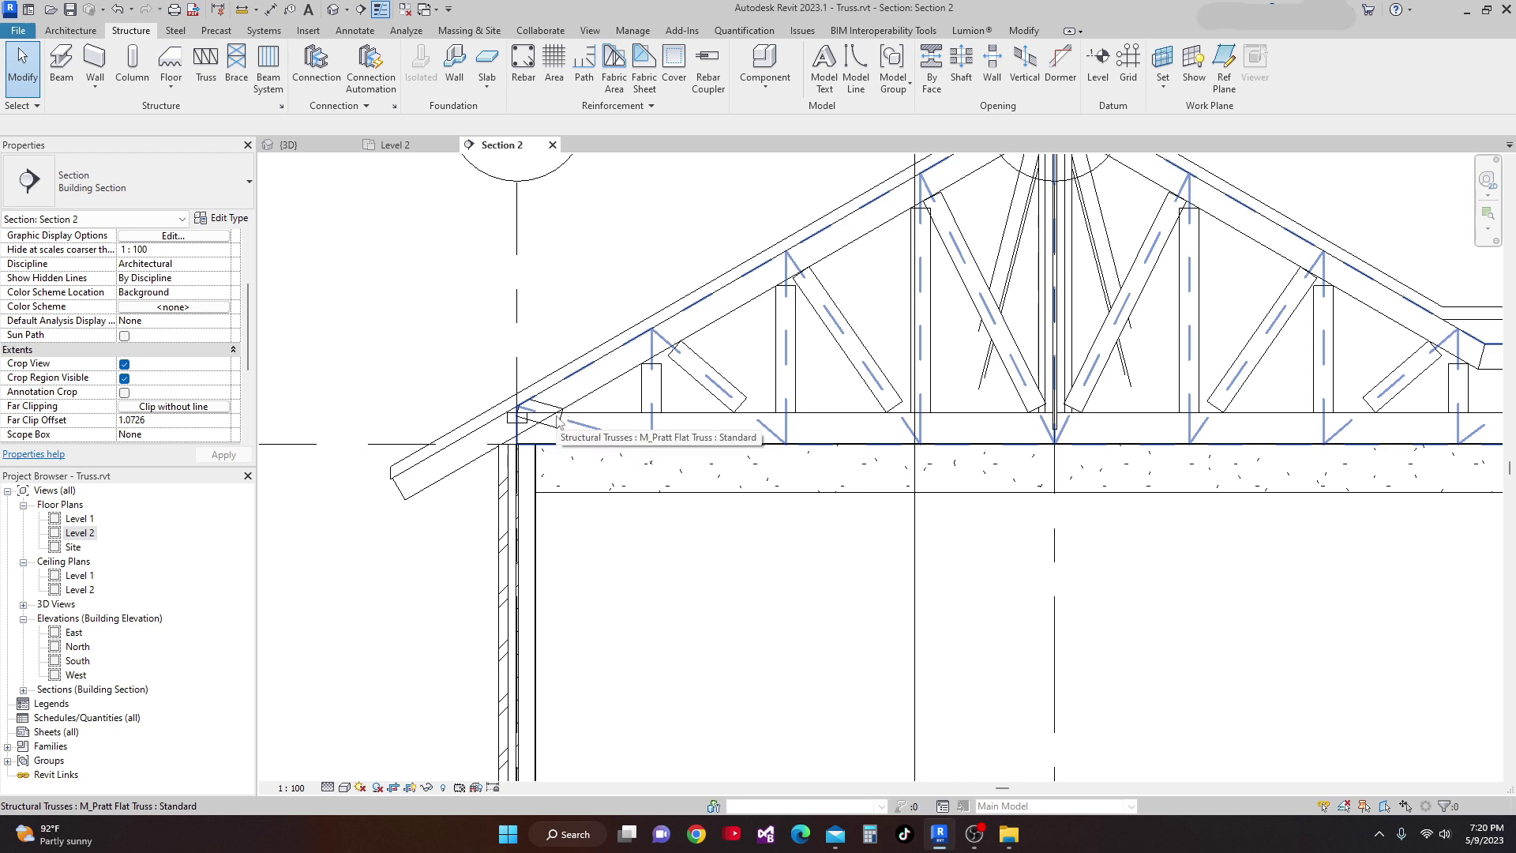
pyautogui.press('Tab')
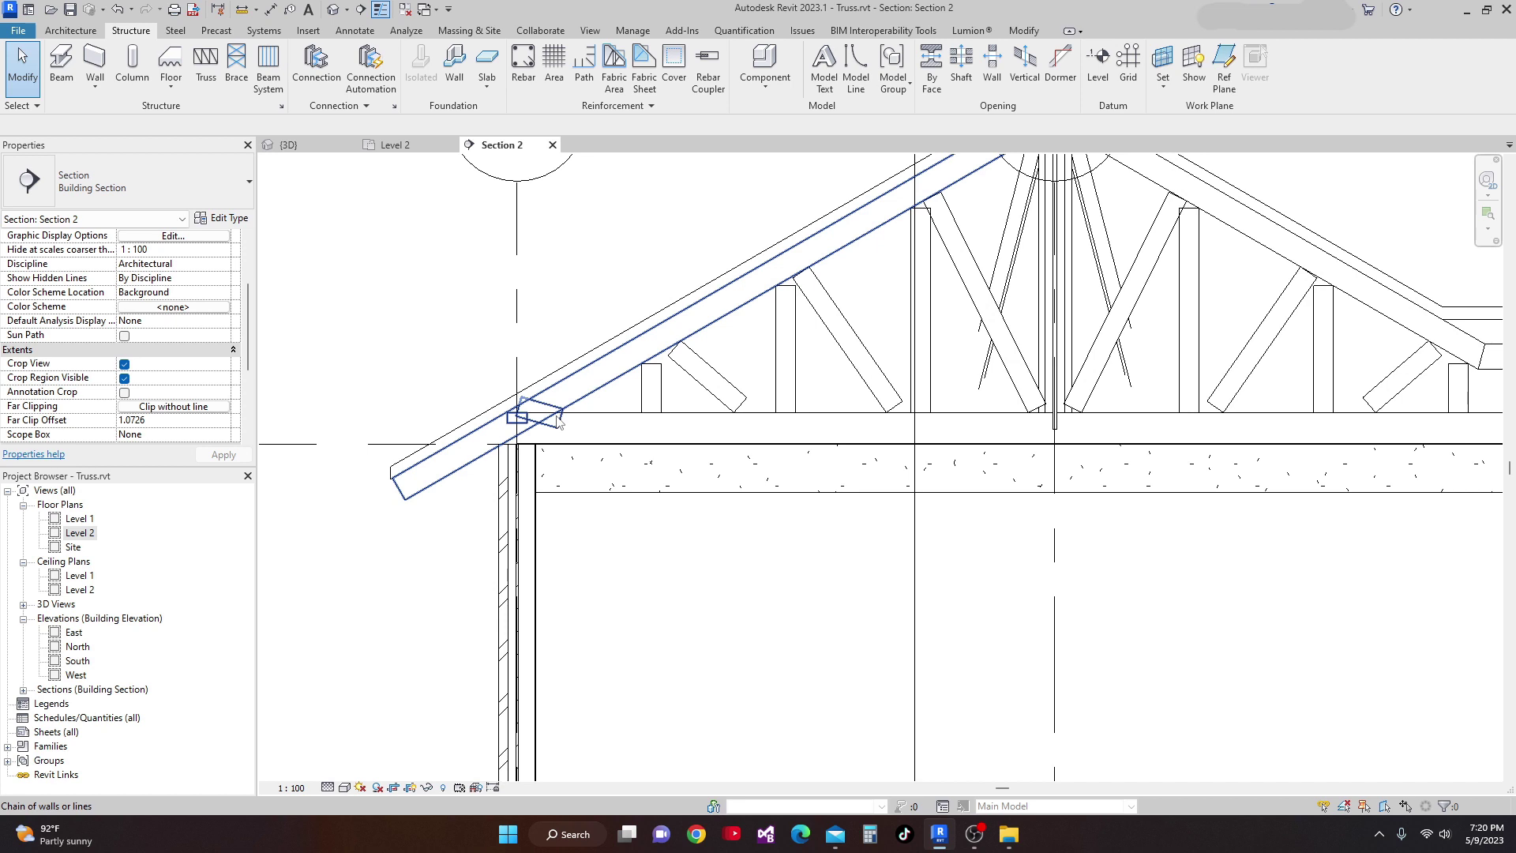
pyautogui.click(557, 420)
pyautogui.scroll(-4, 550, 420)
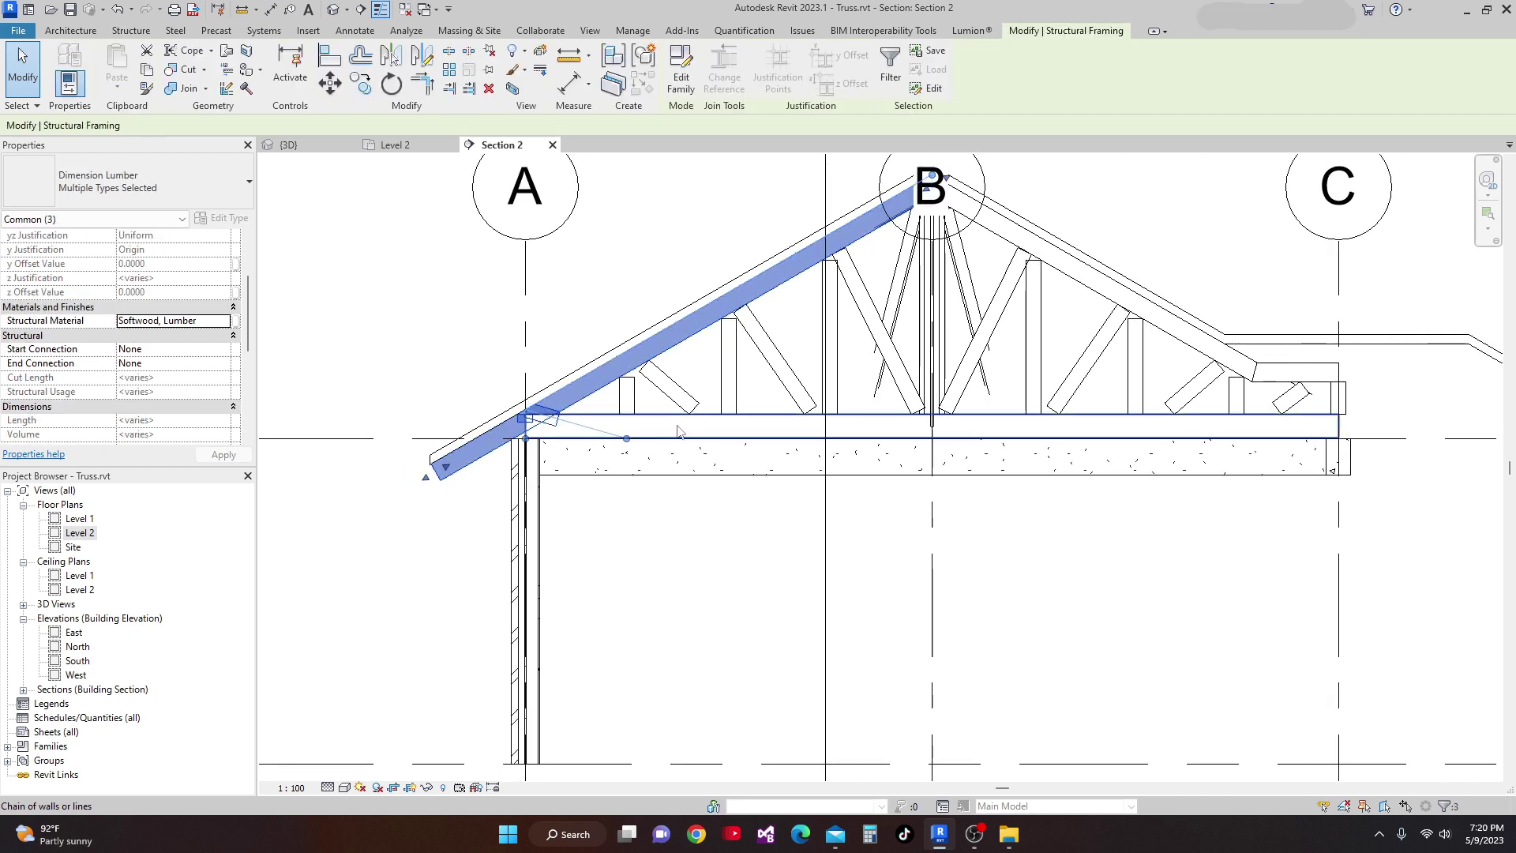
pyautogui.press('Escape')
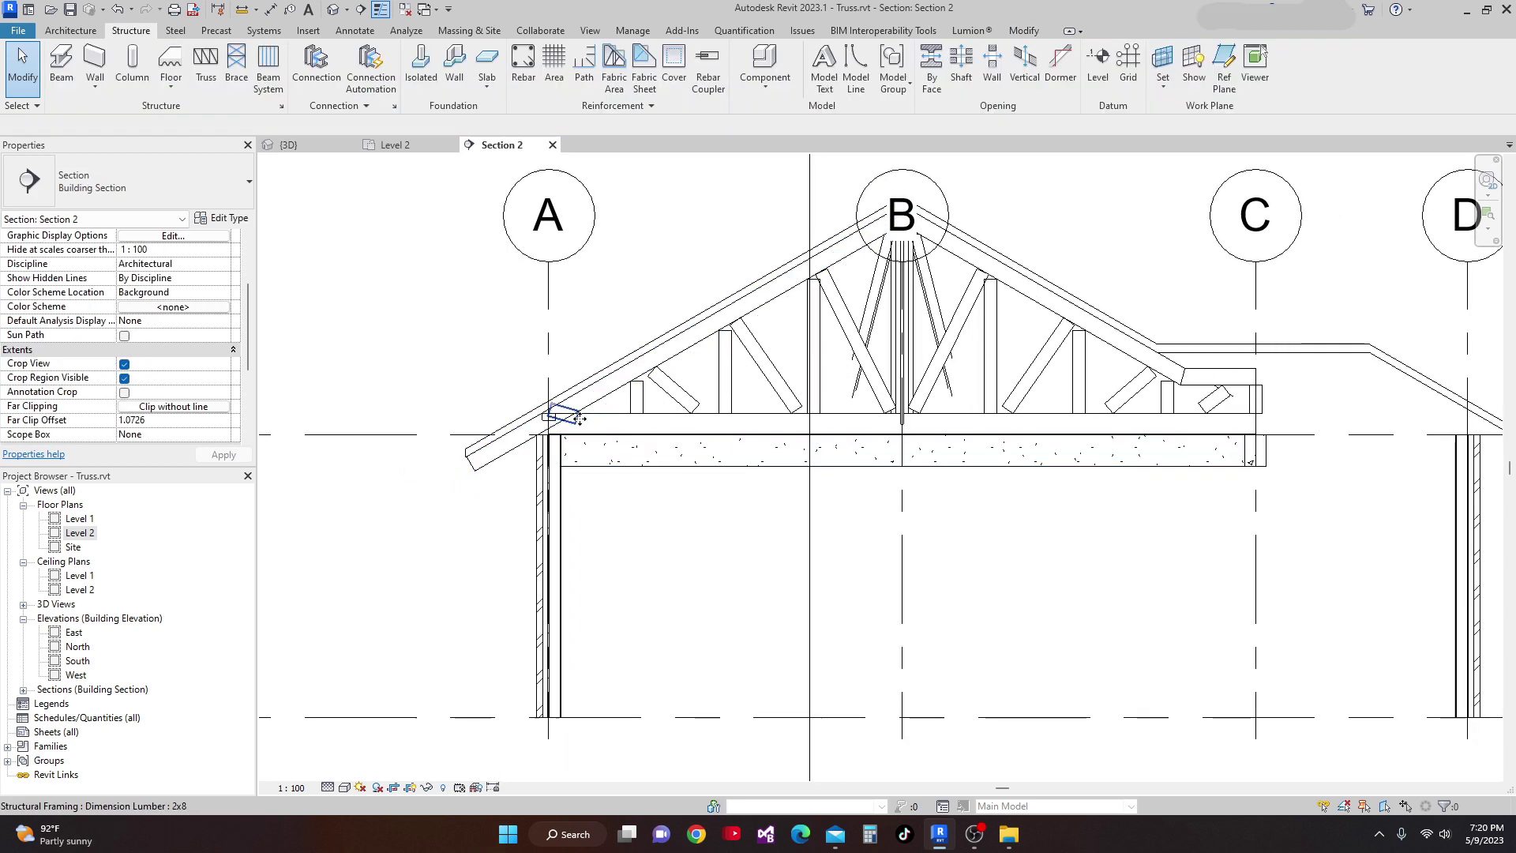
# Unpin and delete the short diagonal 2x8 web at the truss's grid A heel in Section 2.
pyautogui.press('Tab')
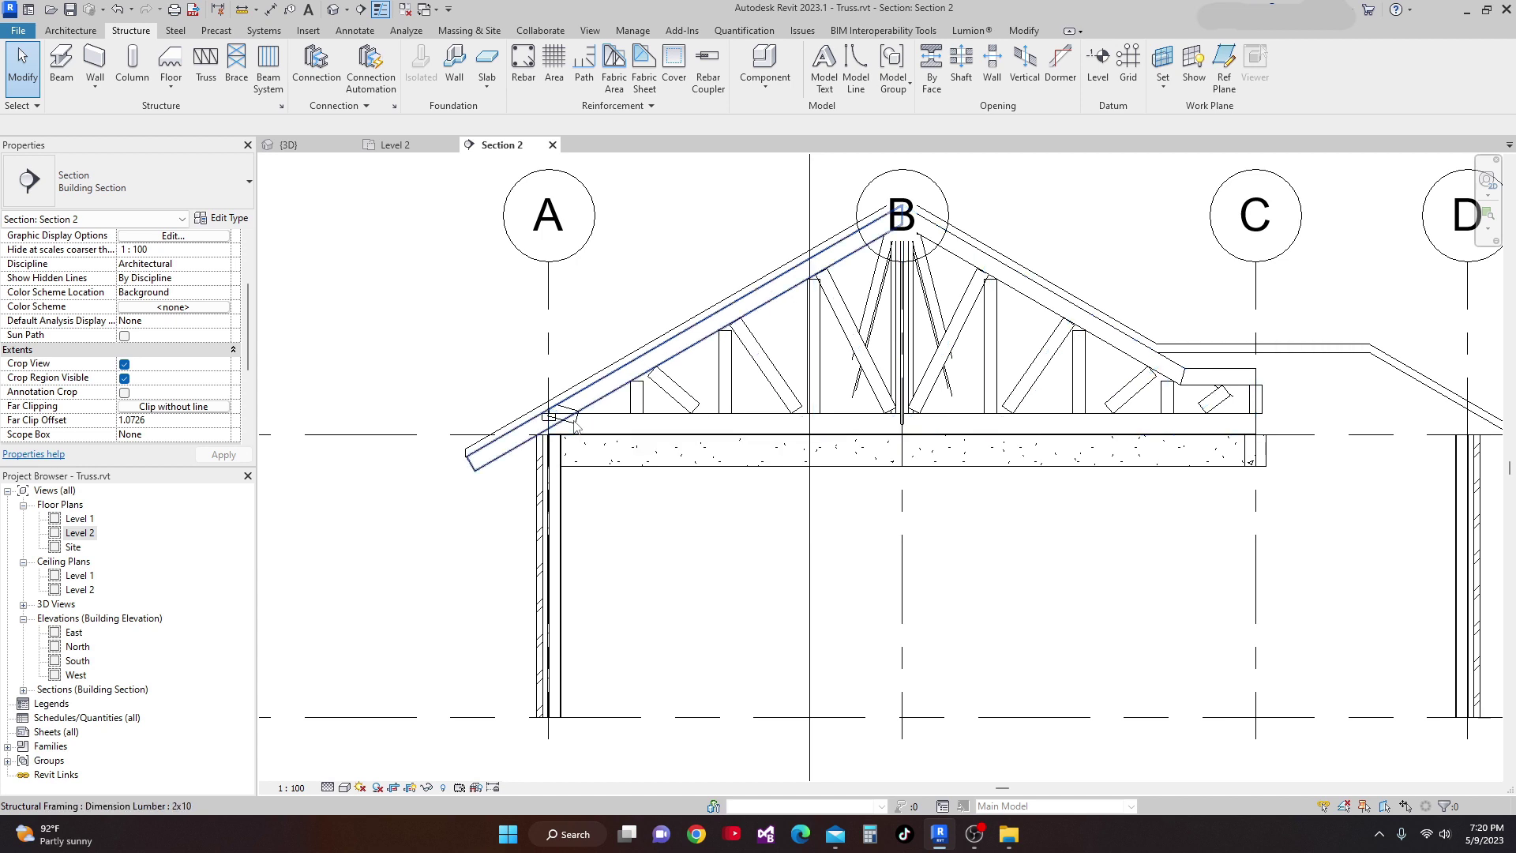
pyautogui.click(576, 426)
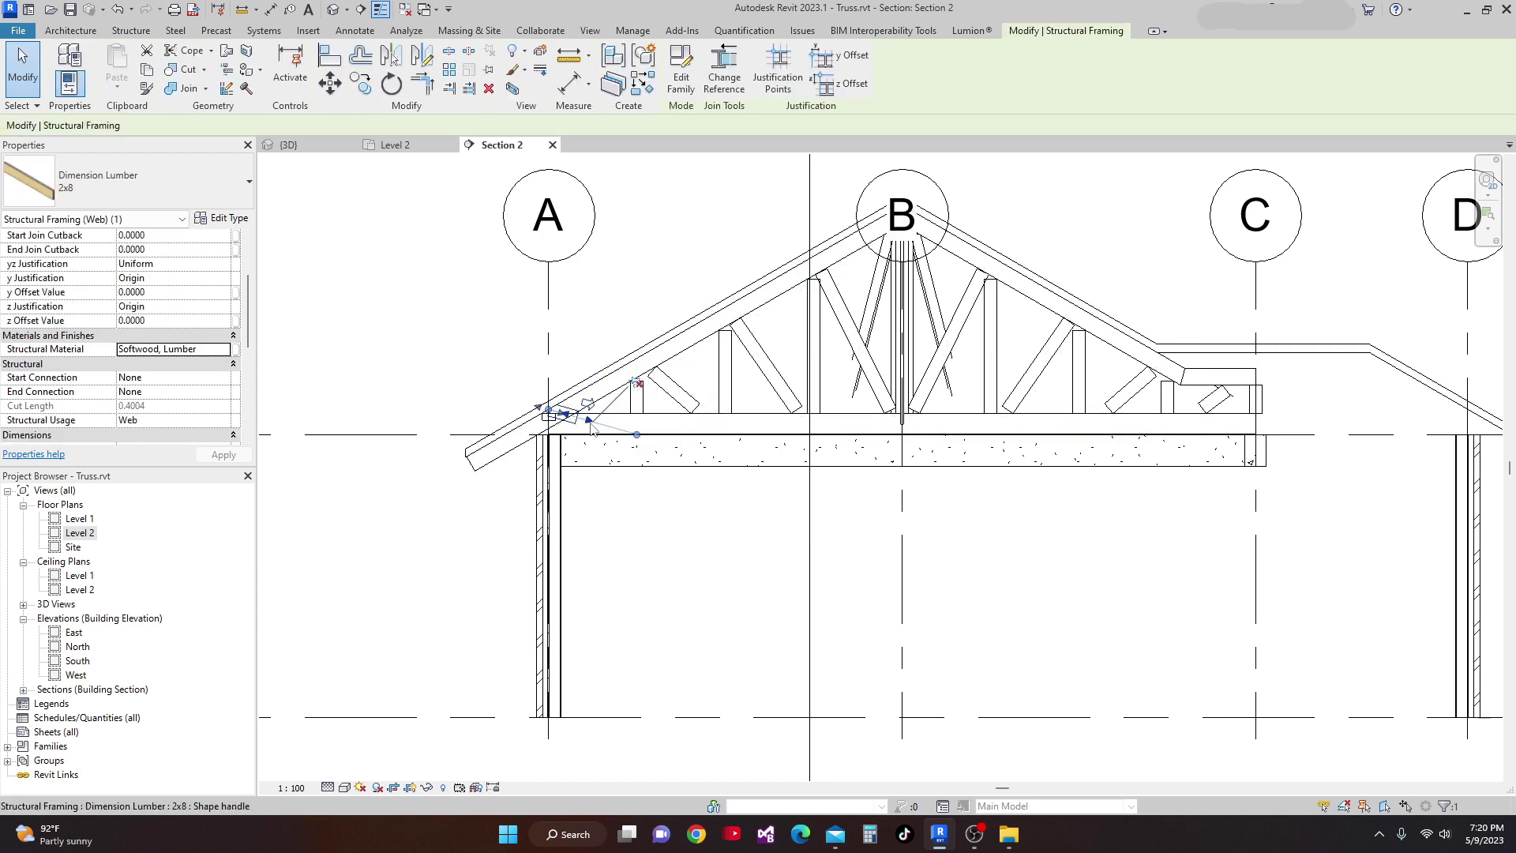
pyautogui.press('Escape')
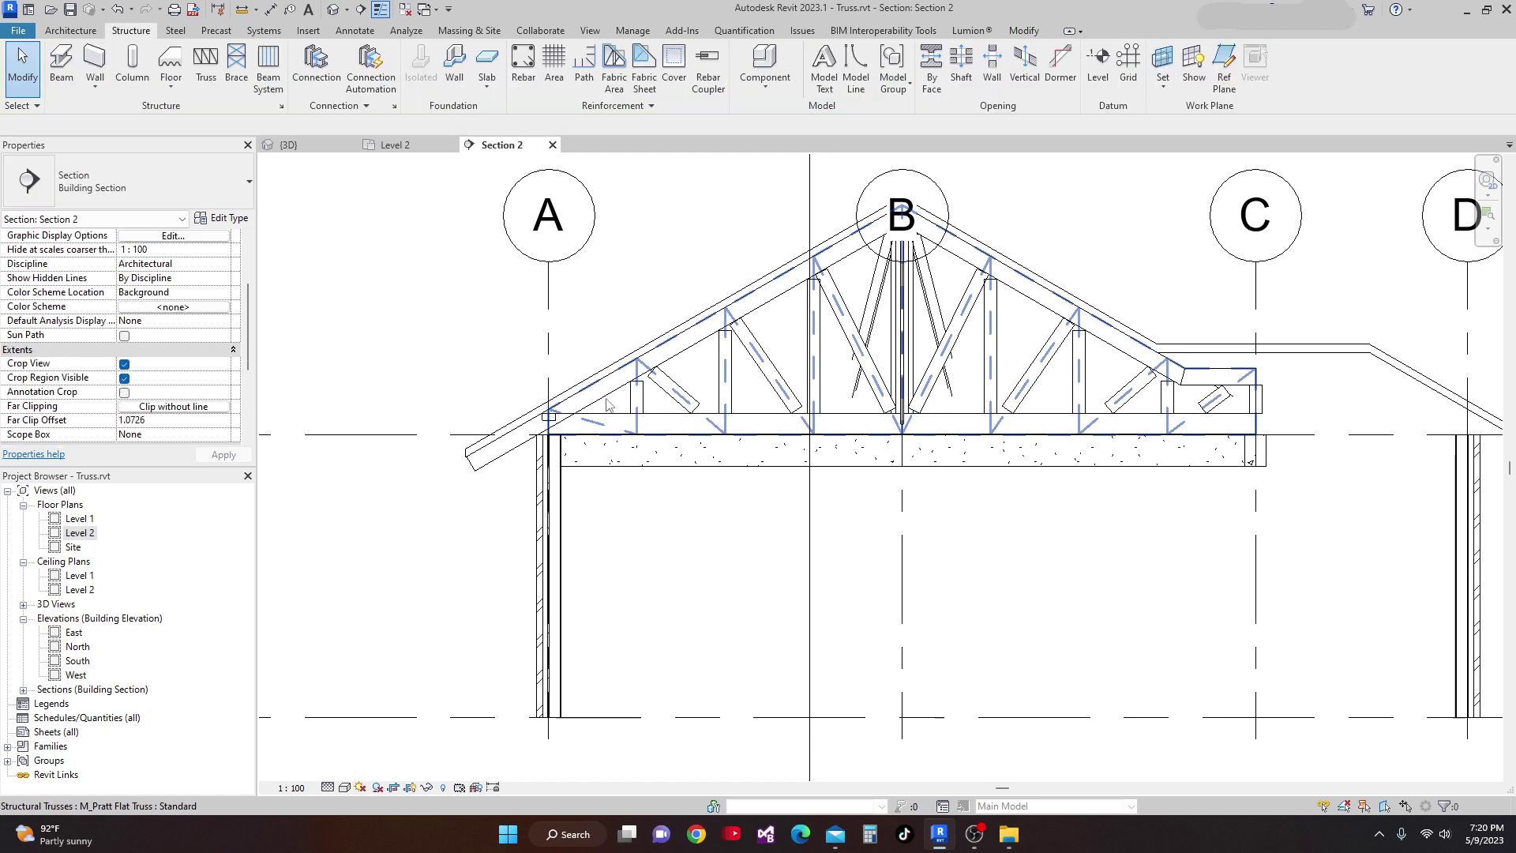
pyautogui.scroll(-3, 758, 557)
pyautogui.scroll(2, 737, 557)
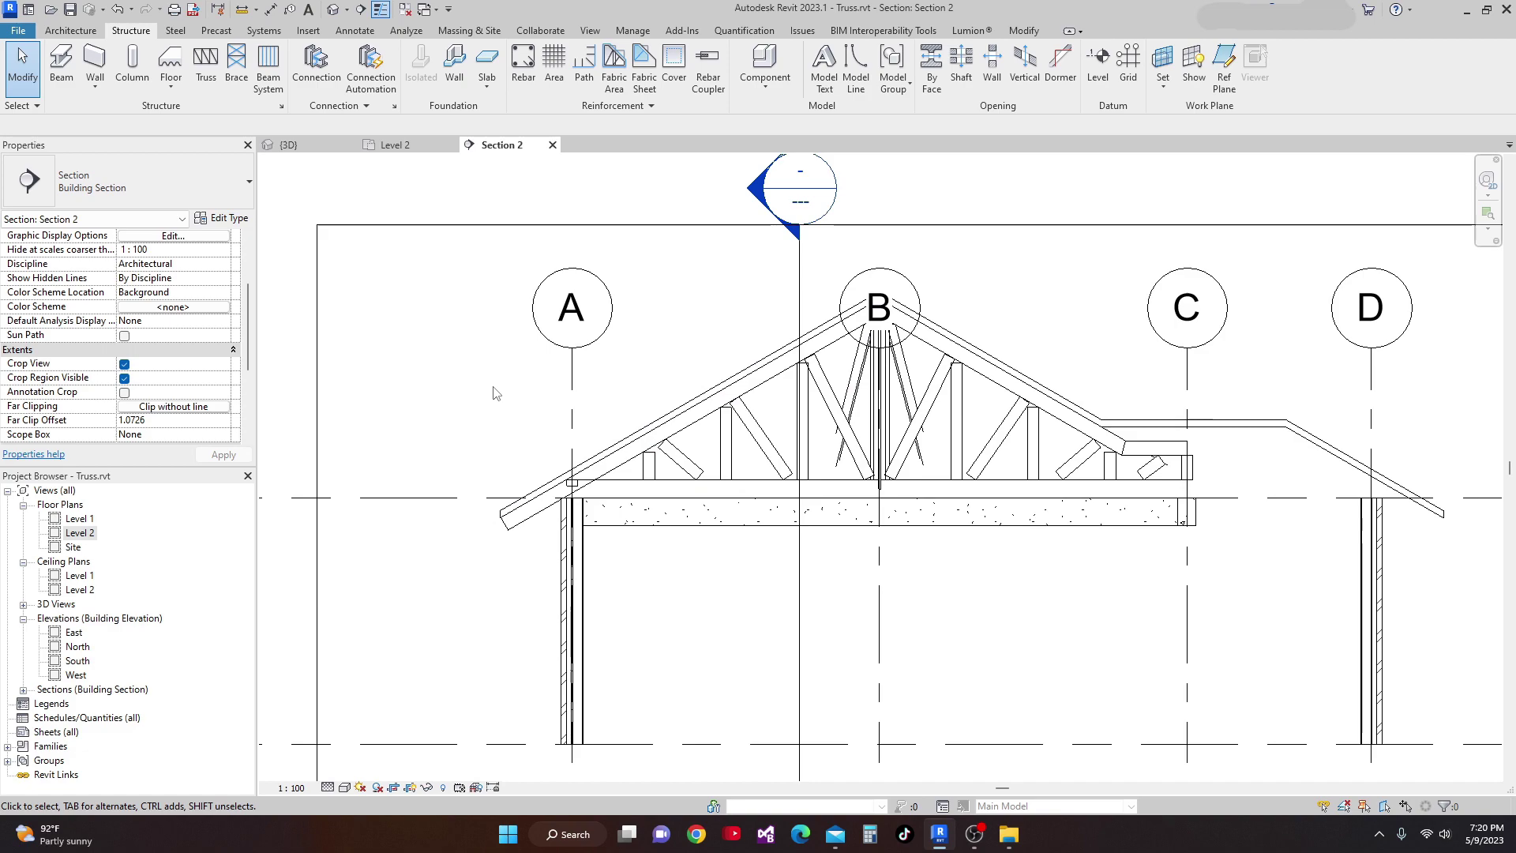
# Temporarily hide the roof element in the 3D view to expose the trusses.
pyautogui.click(403, 147)
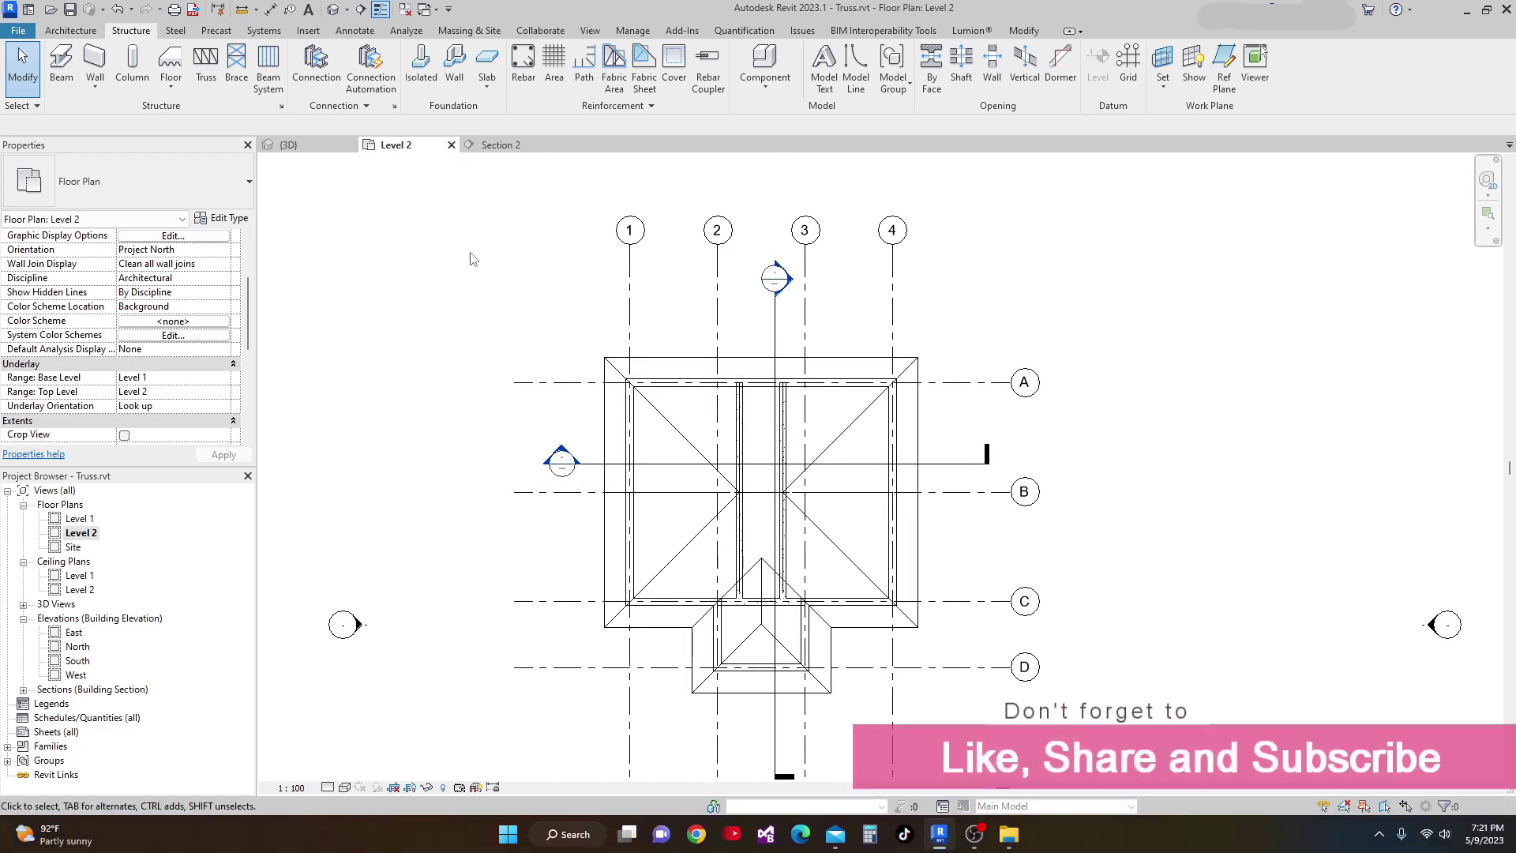
pyautogui.click(288, 145)
pyautogui.scroll(4, 553, 569)
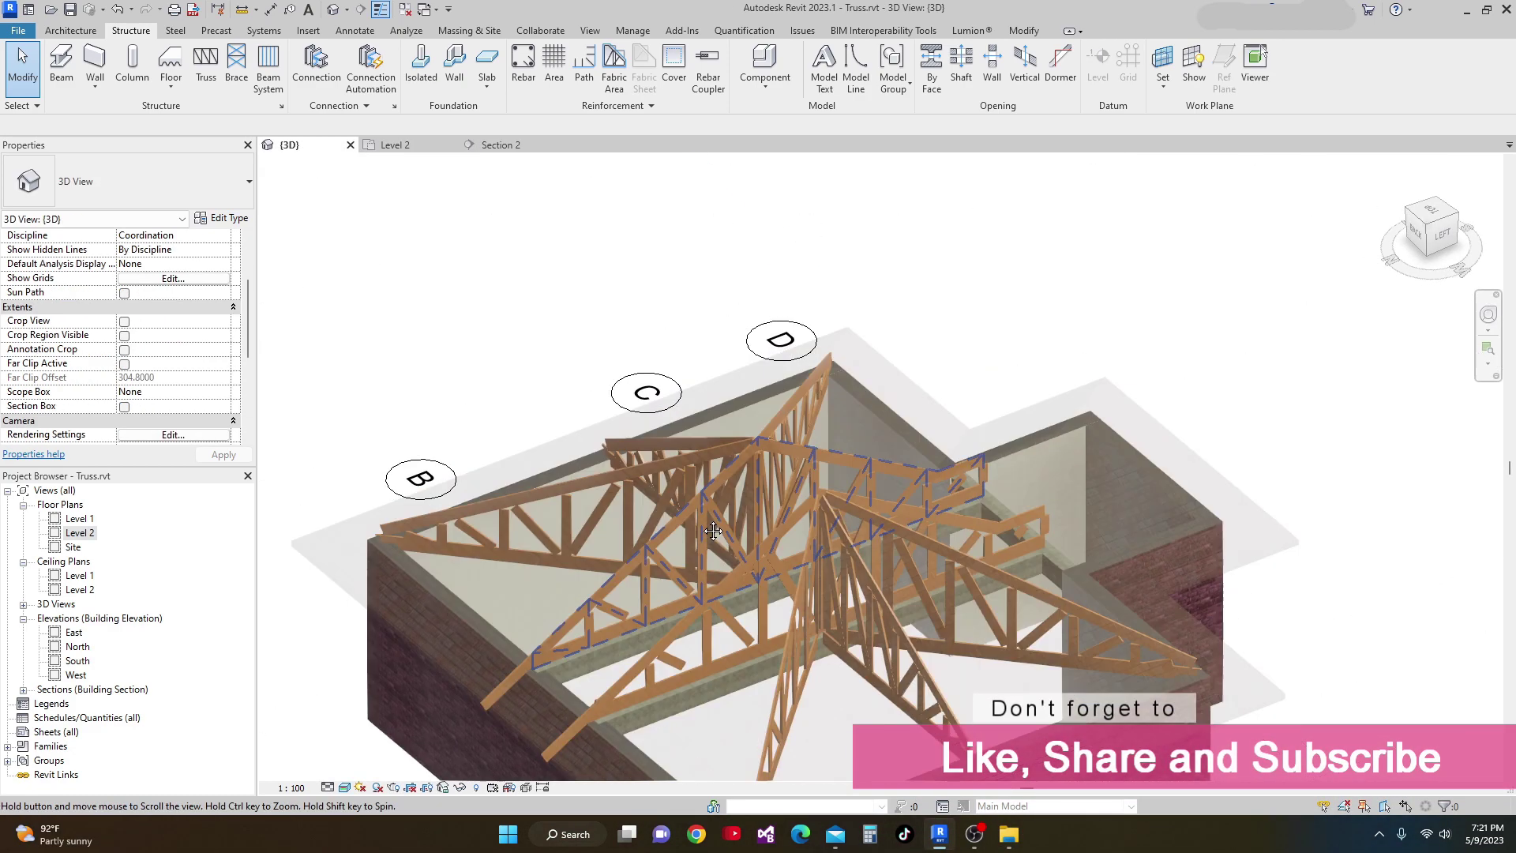
pyautogui.scroll(-5, 678, 519)
pyautogui.scroll(8, 680, 660)
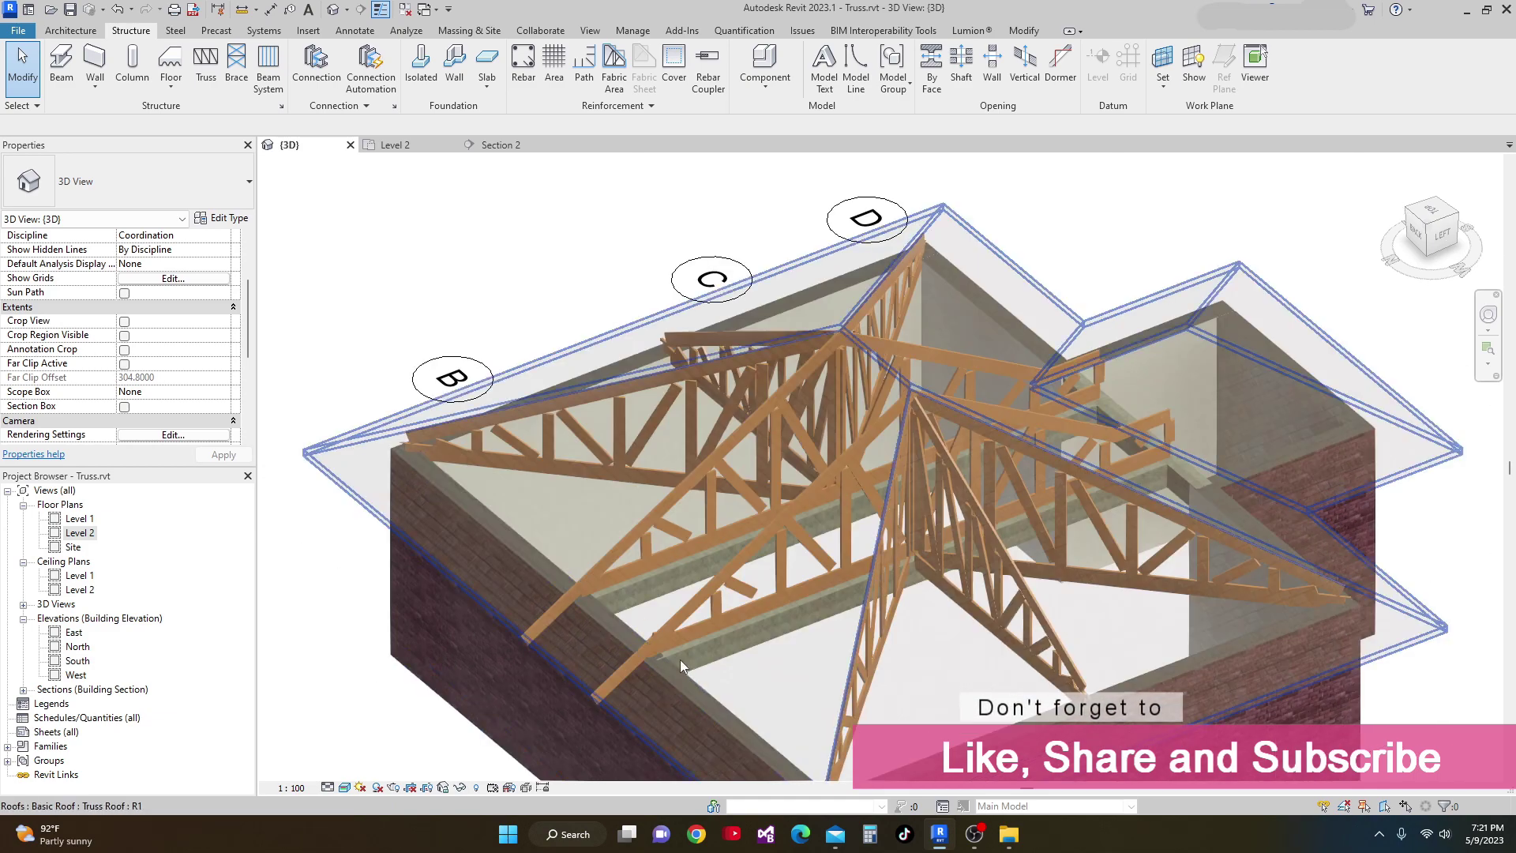
pyautogui.scroll(-2, 661, 615)
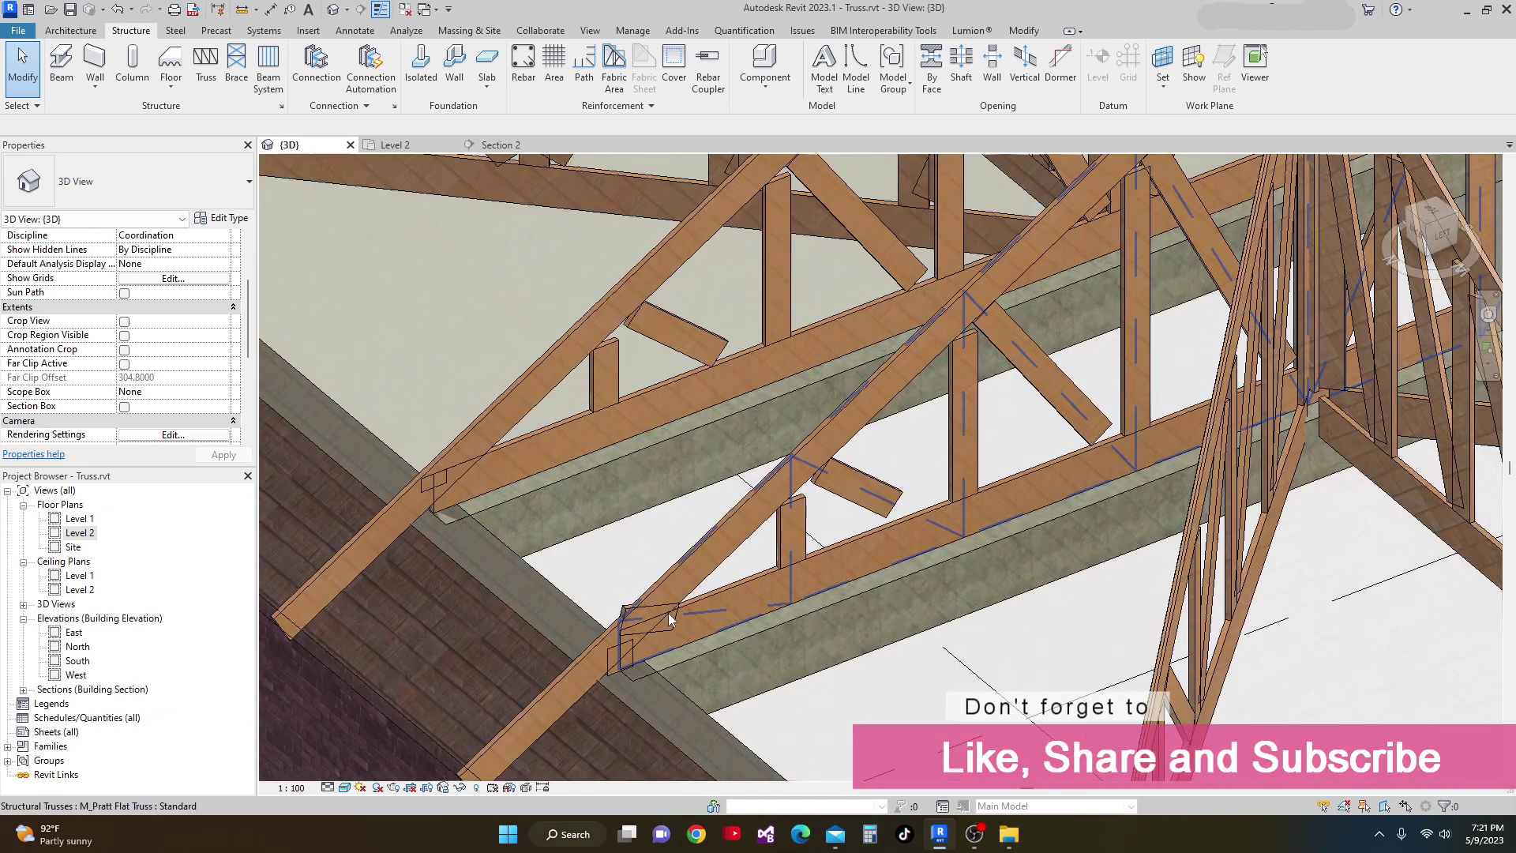
pyautogui.scroll(-4, 668, 613)
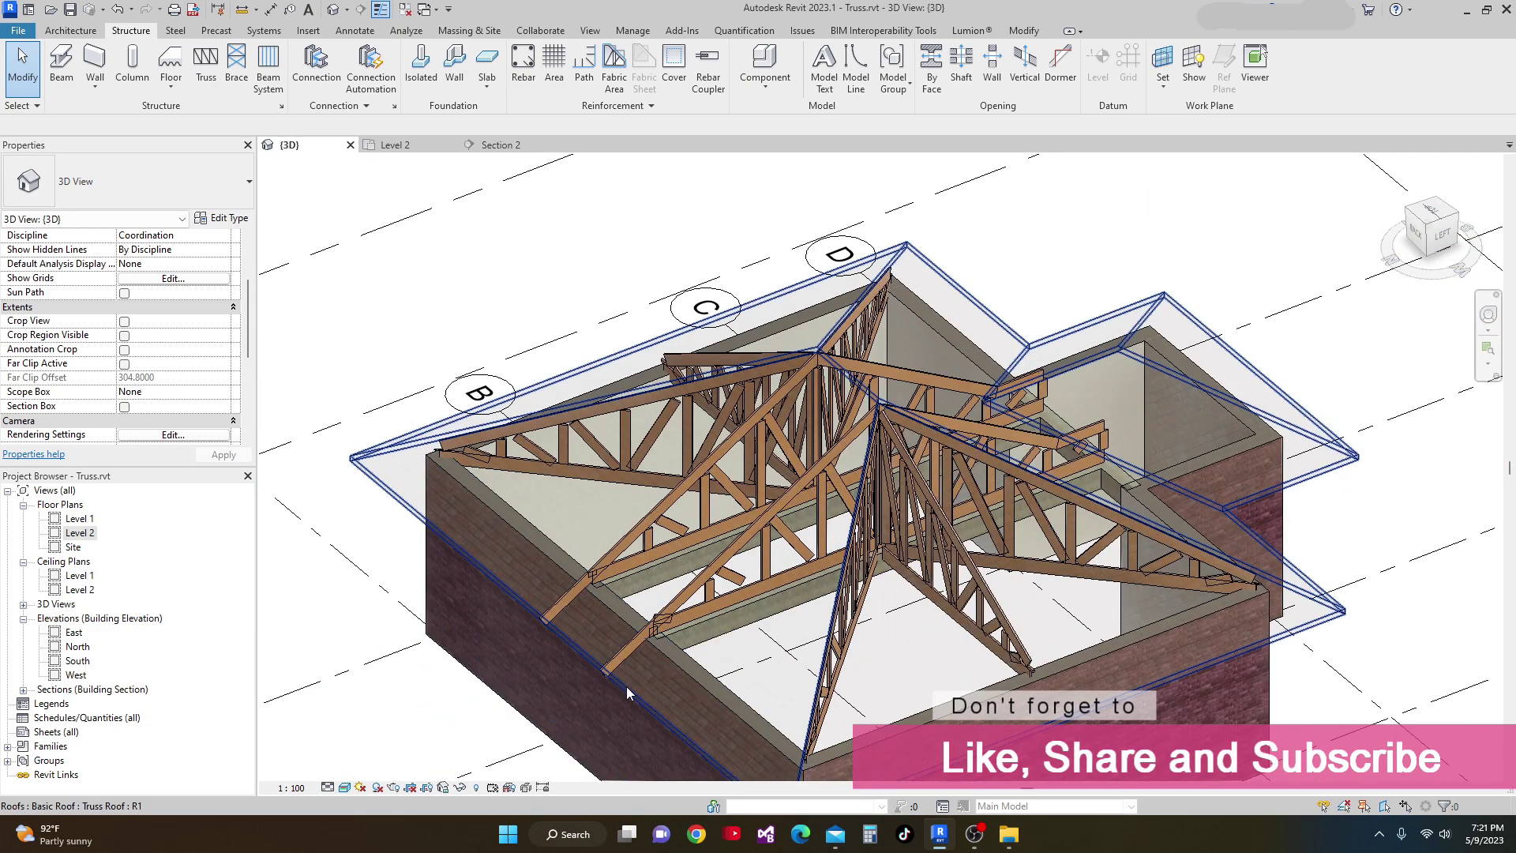
pyautogui.click(627, 686)
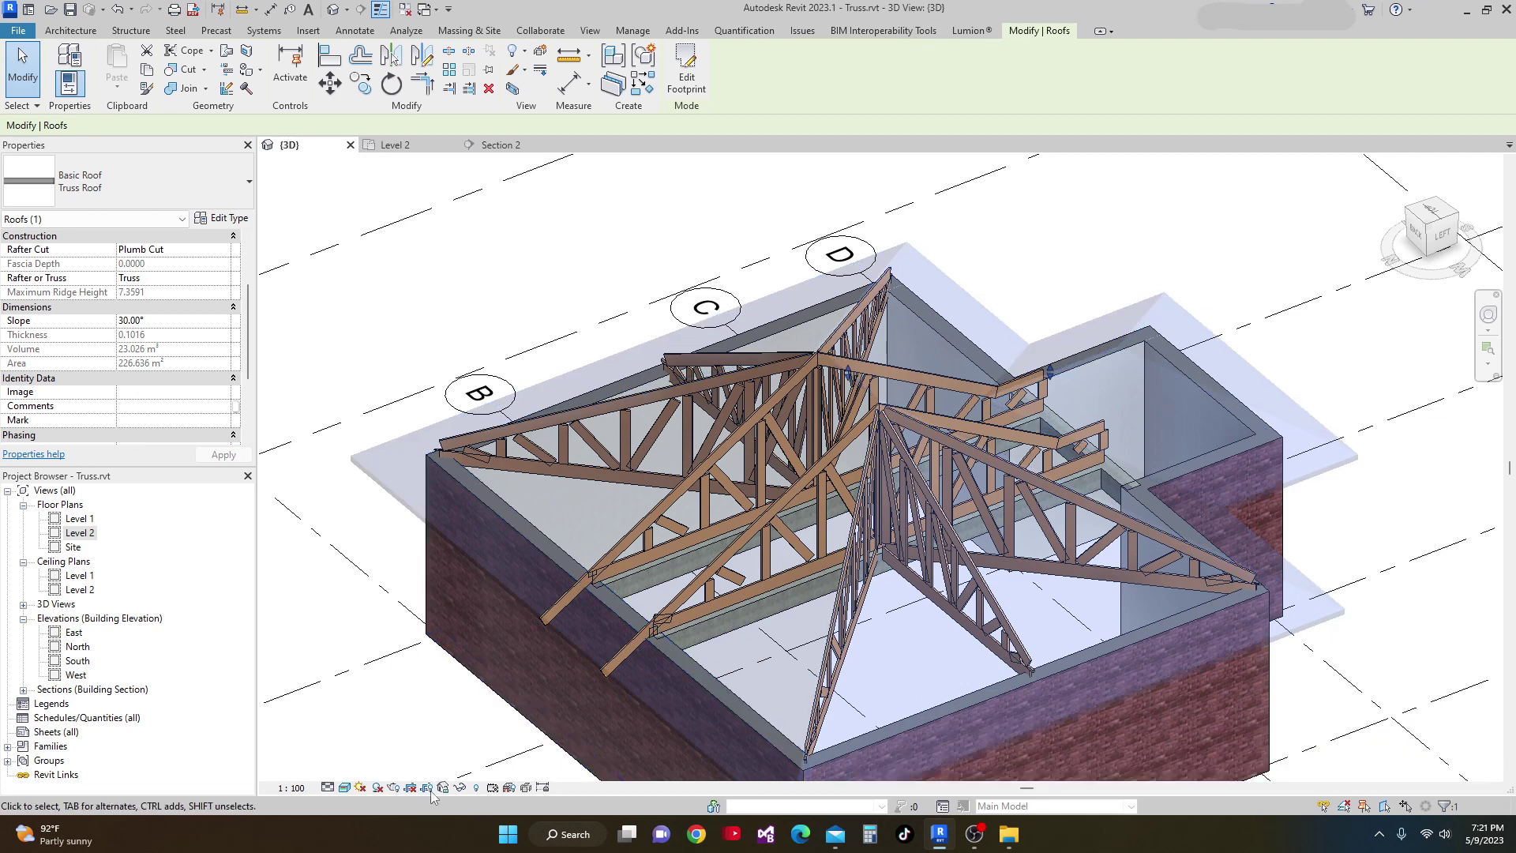
pyautogui.click(462, 787)
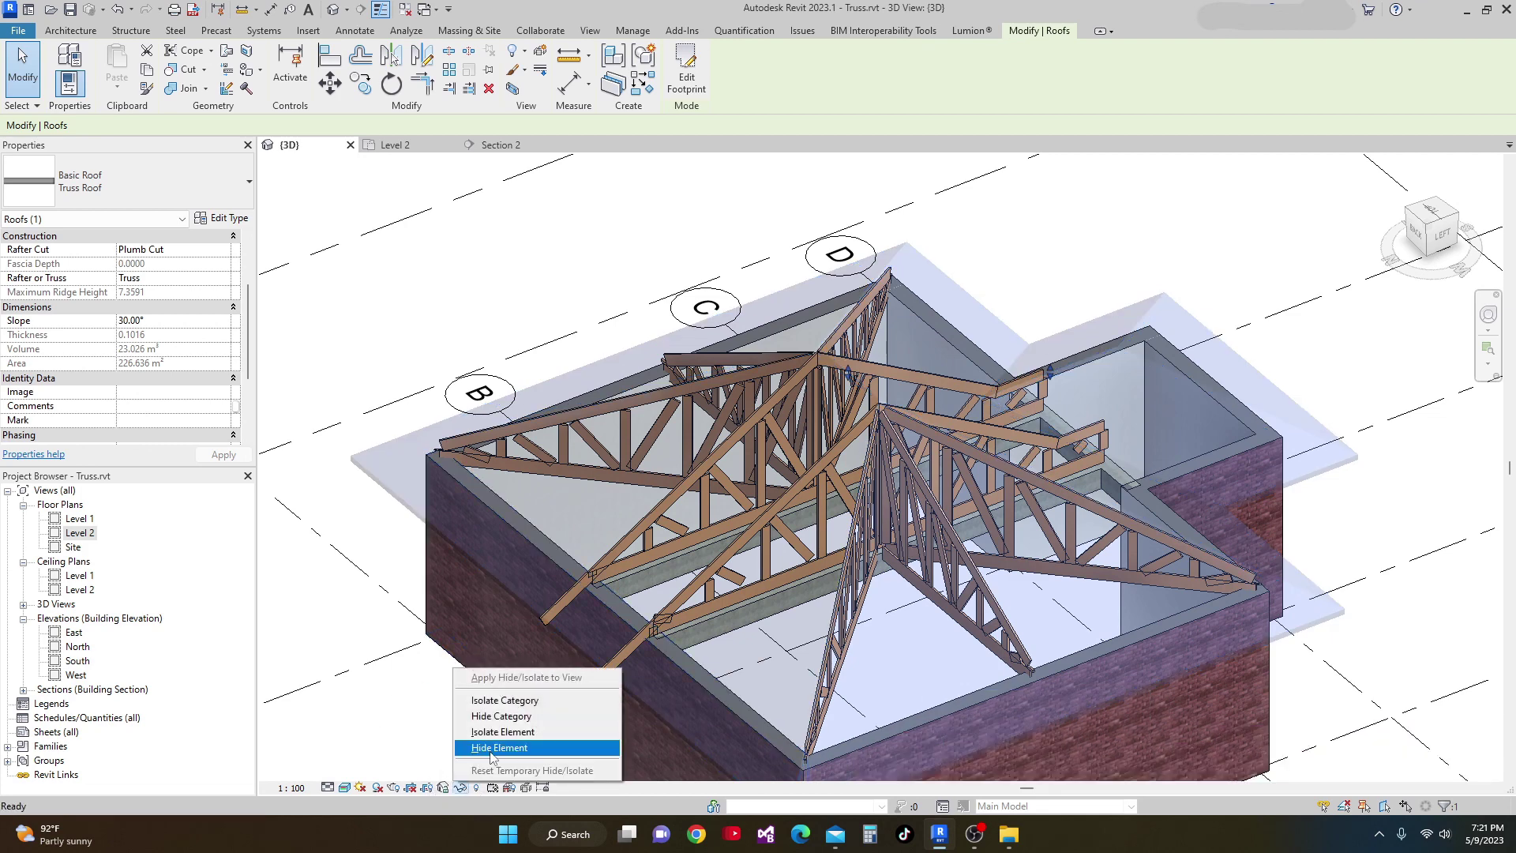
pyautogui.click(499, 747)
# Unpin and delete the short diagonal 2x8 web at the eave heel of the parallel truss nearer grid 2.
pyautogui.scroll(8, 691, 614)
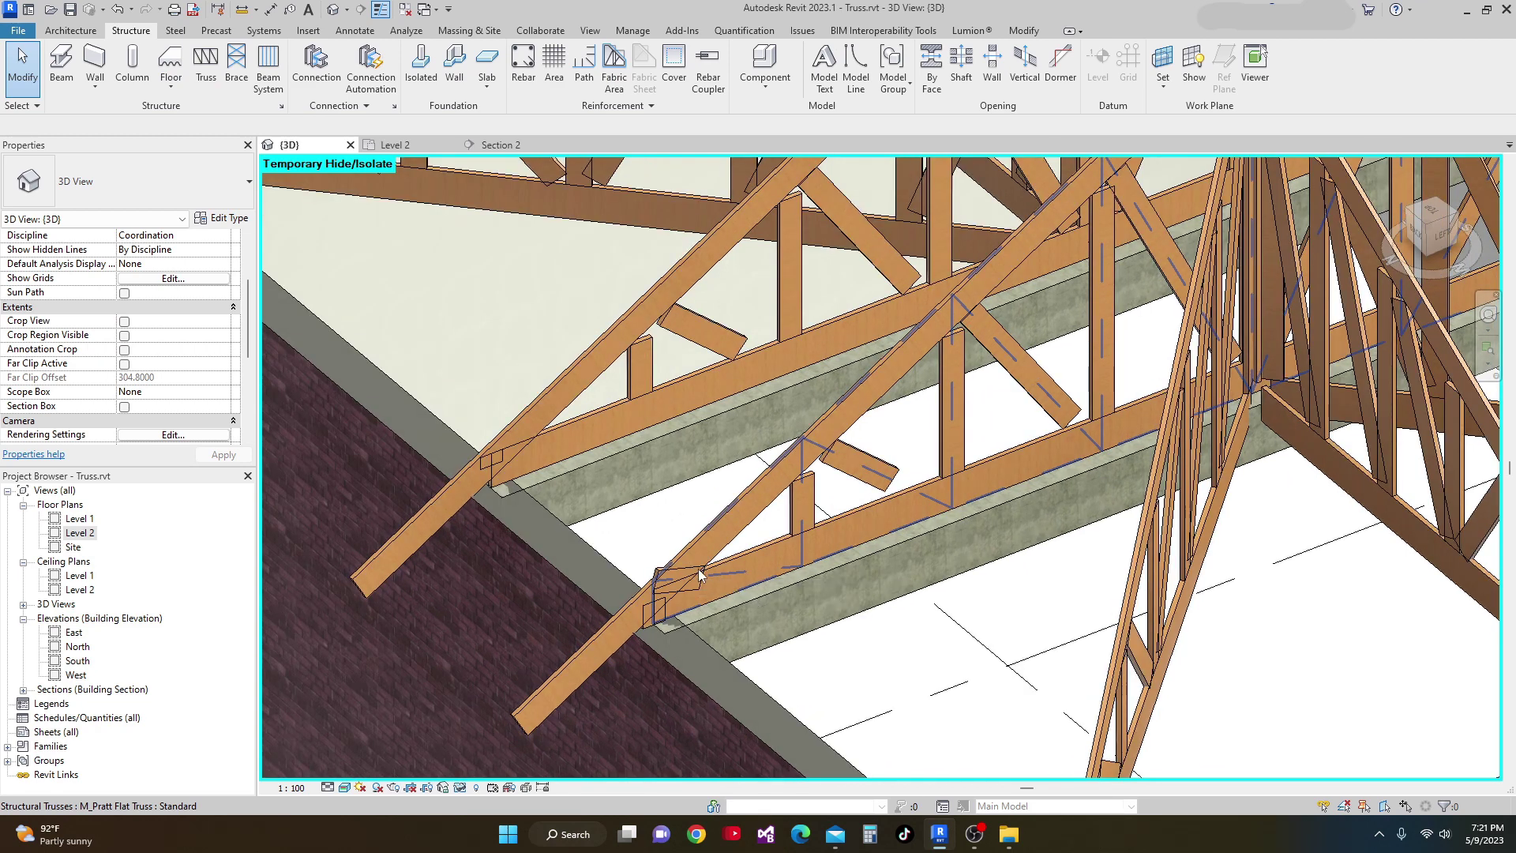
pyautogui.press('Tab')
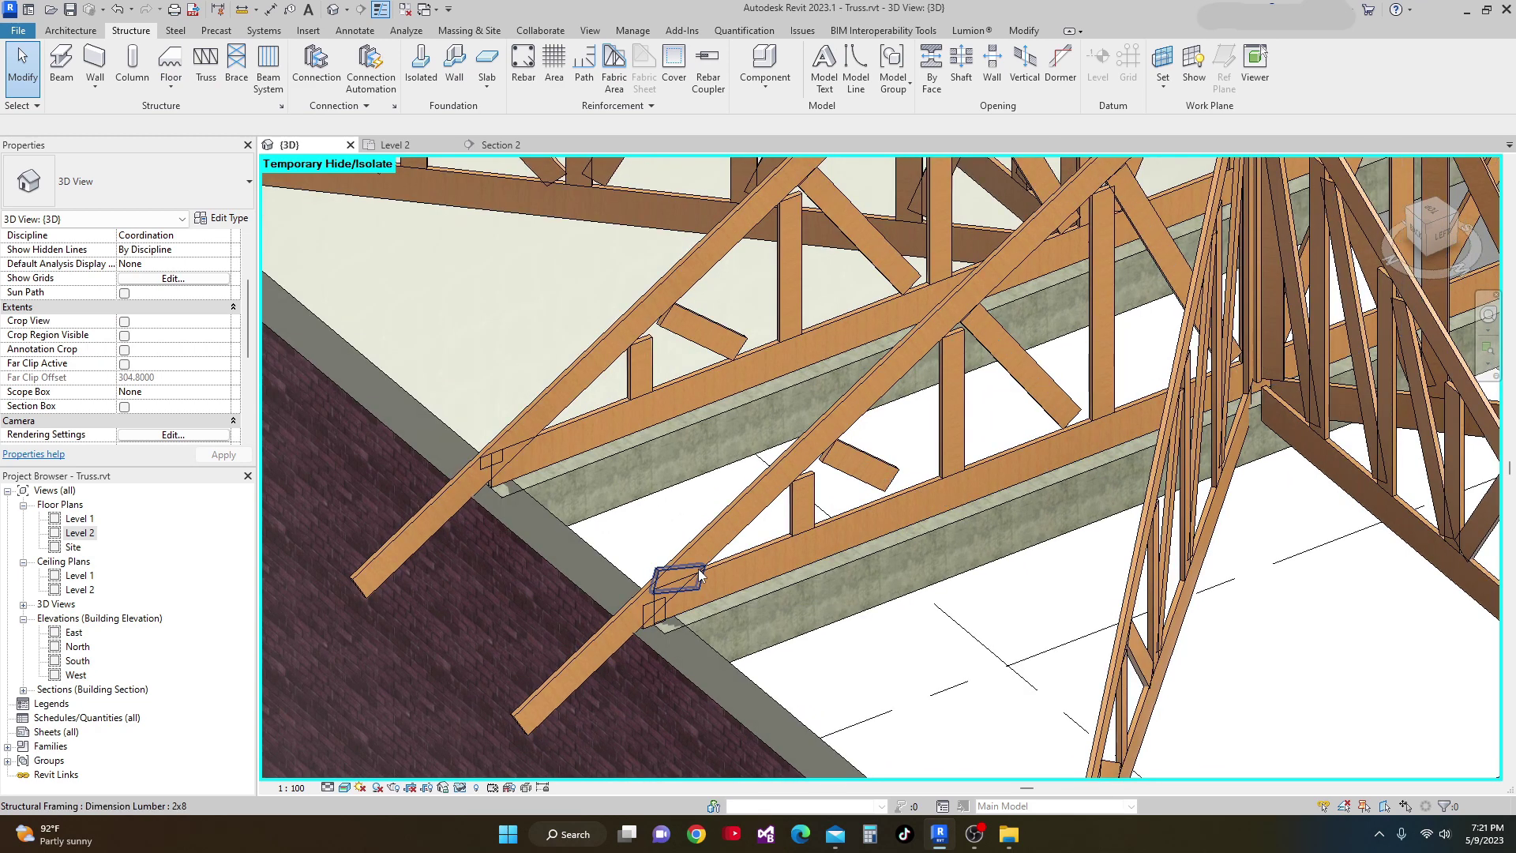
pyautogui.click(699, 574)
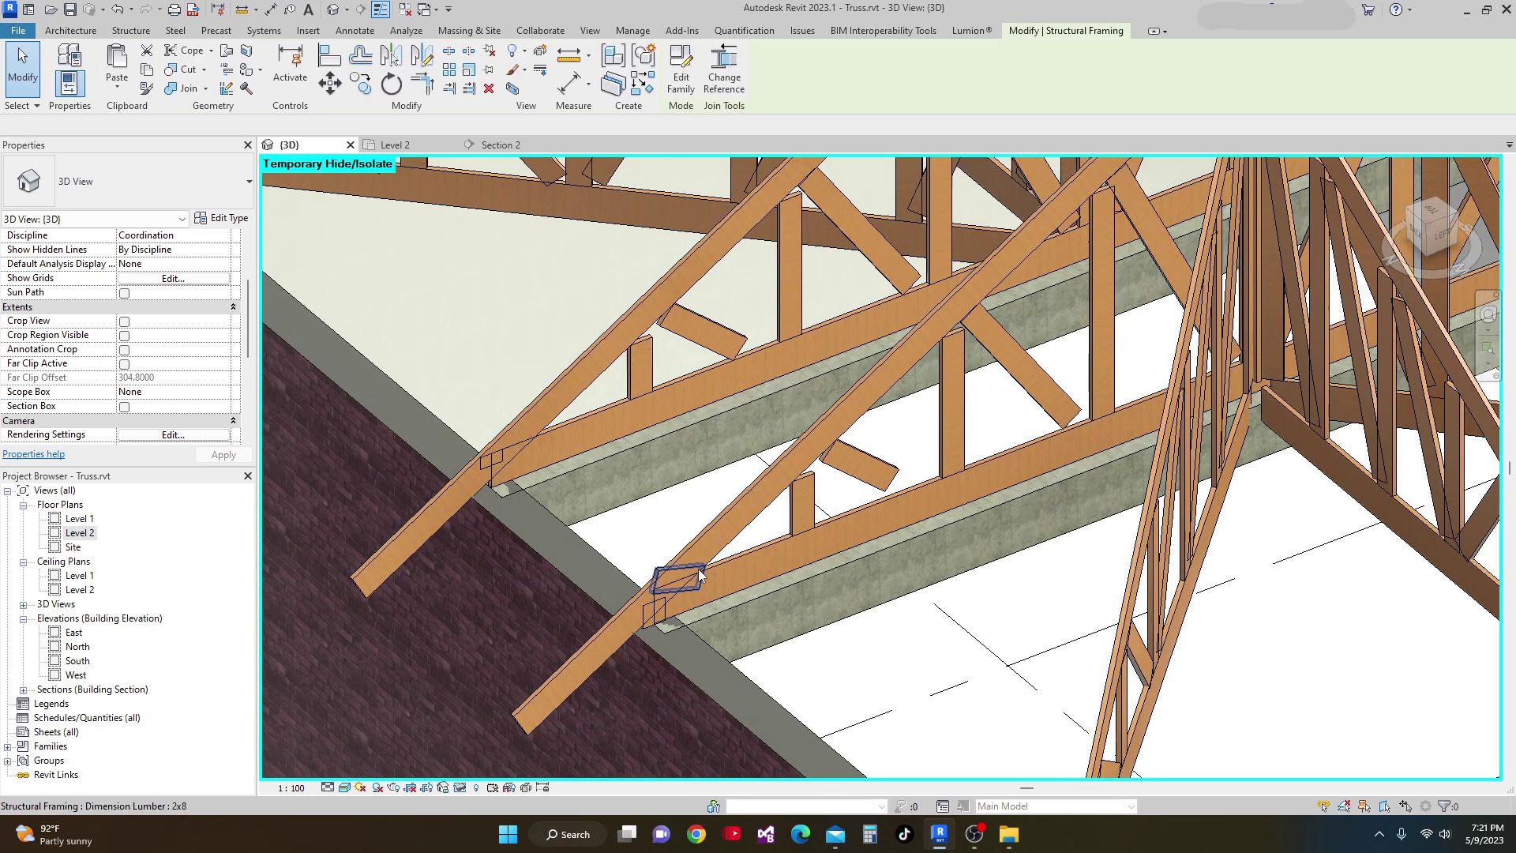
pyautogui.click(769, 533)
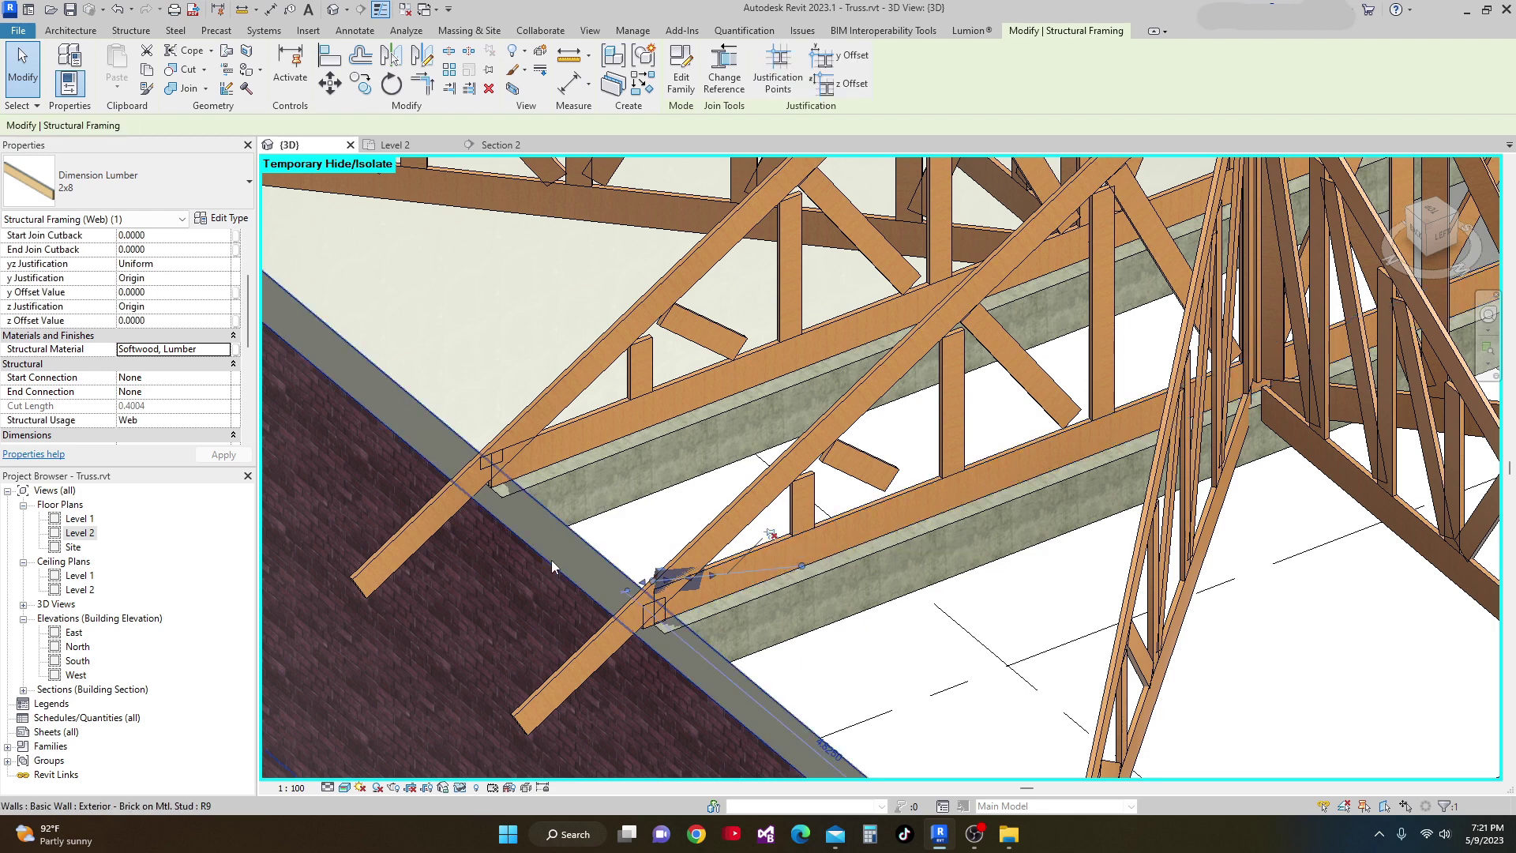
pyautogui.press('Delete')
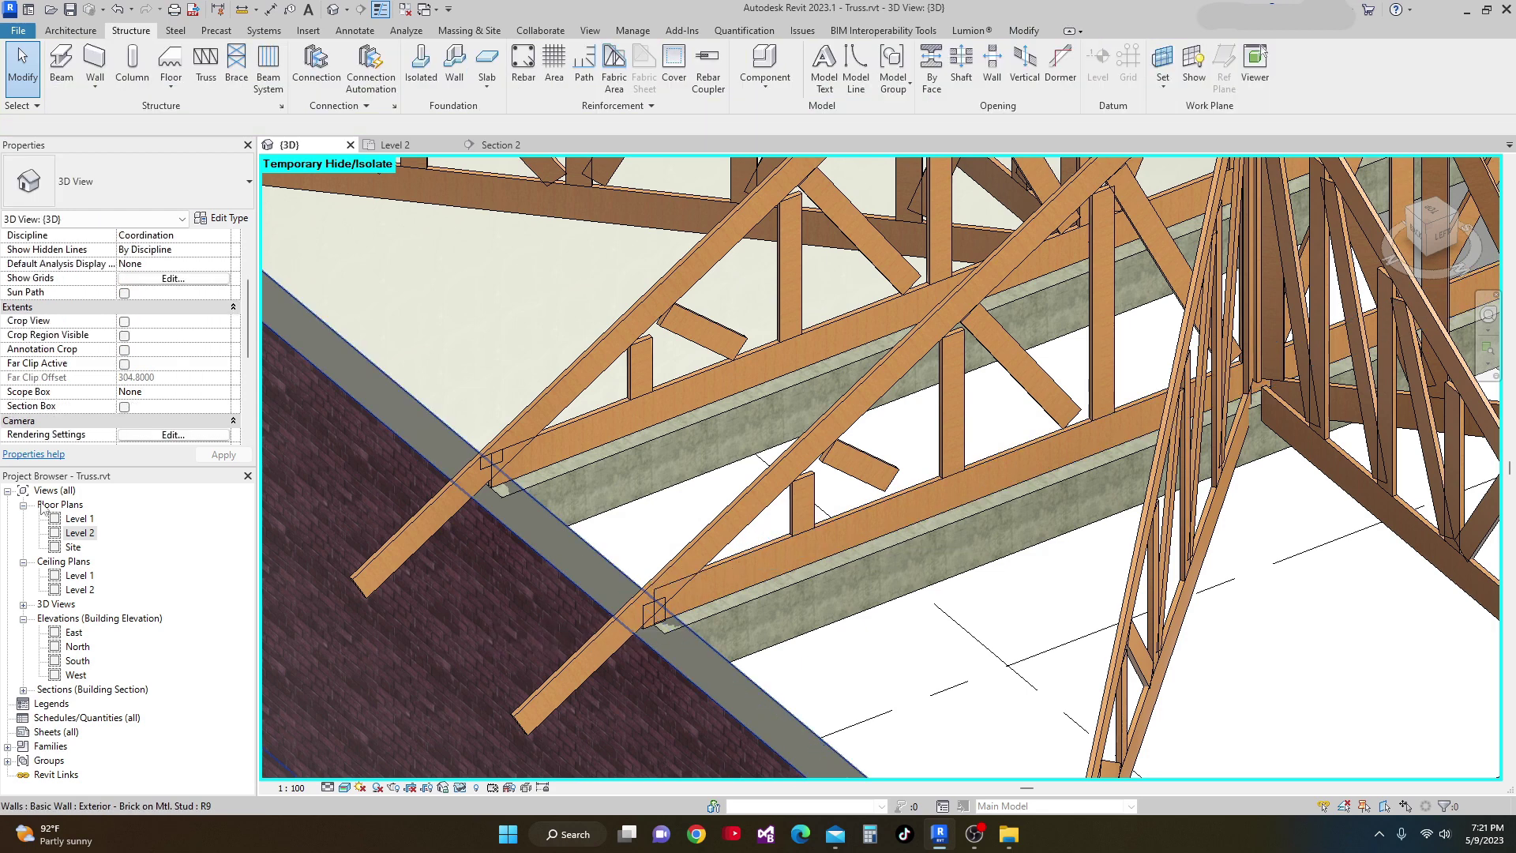
# Unpin and delete the short vertical 2x8 web at the heel of that same truss nearer grid 2.
pyautogui.scroll(5, 286, 537)
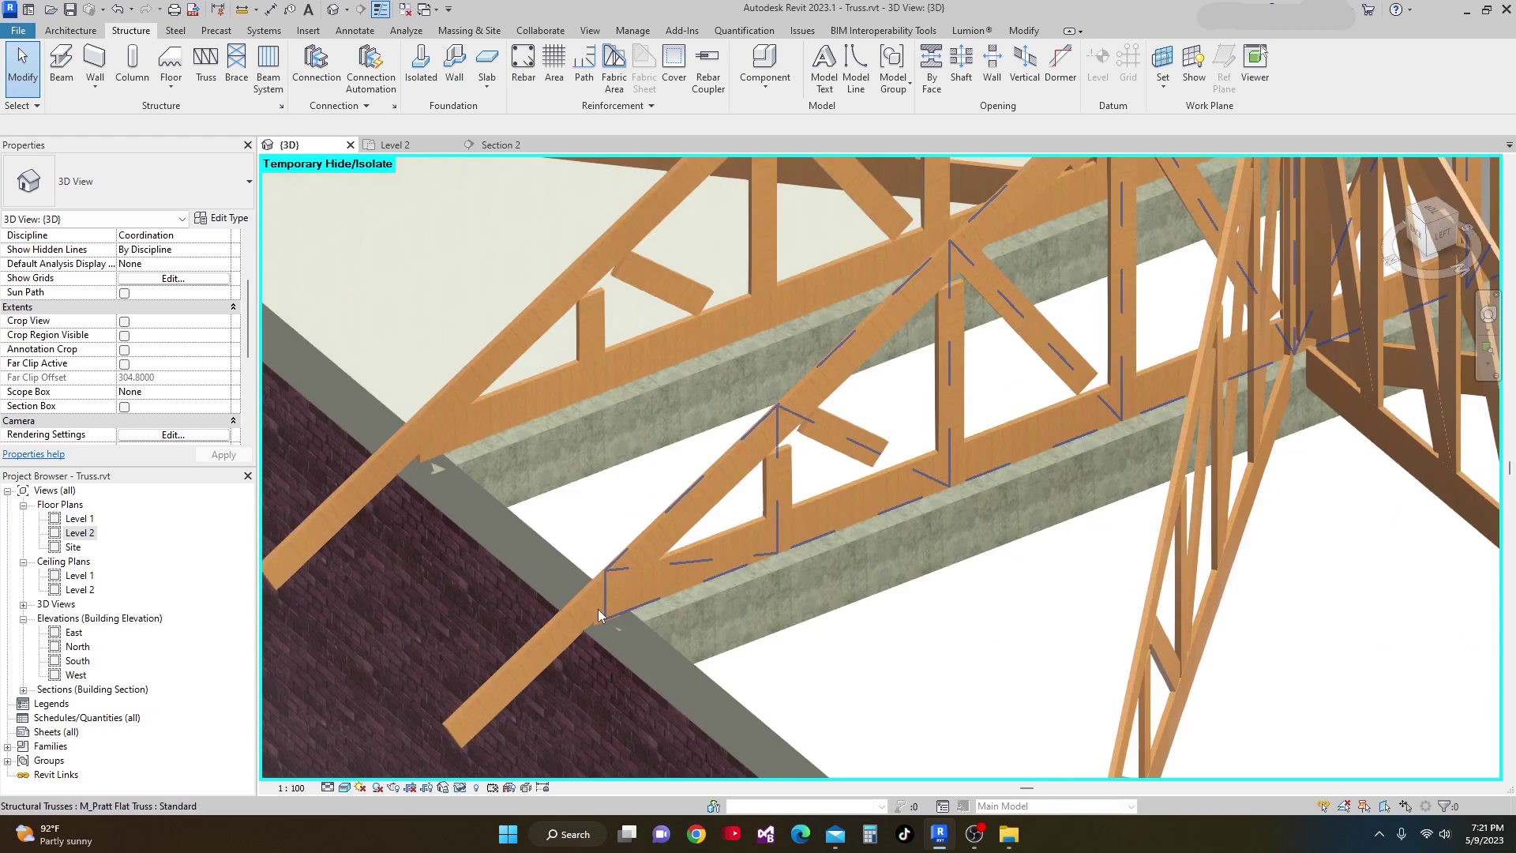
pyautogui.scroll(2, 594, 608)
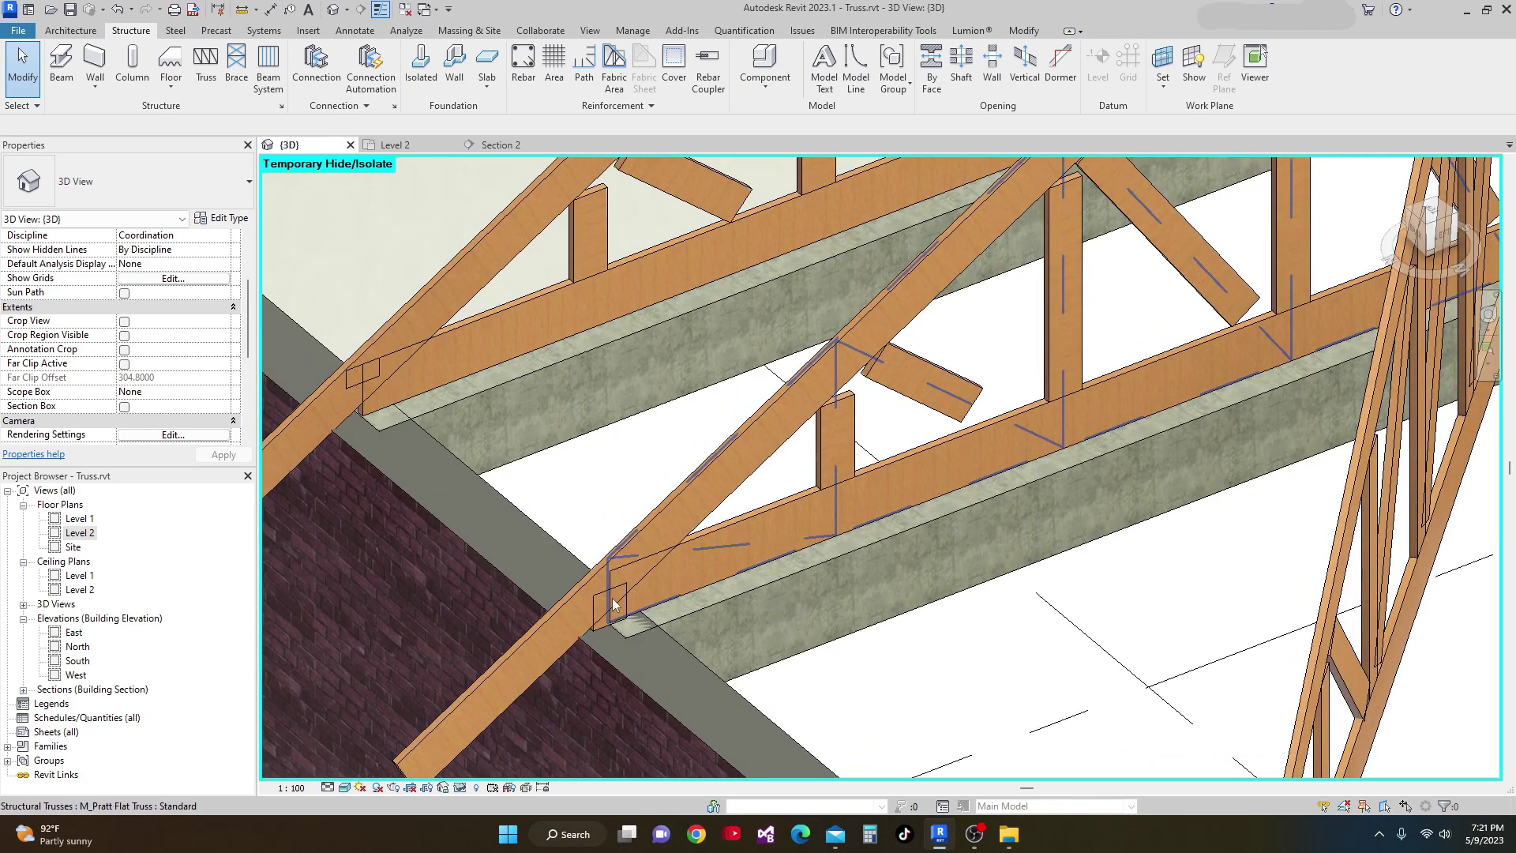
pyautogui.press('Tab')
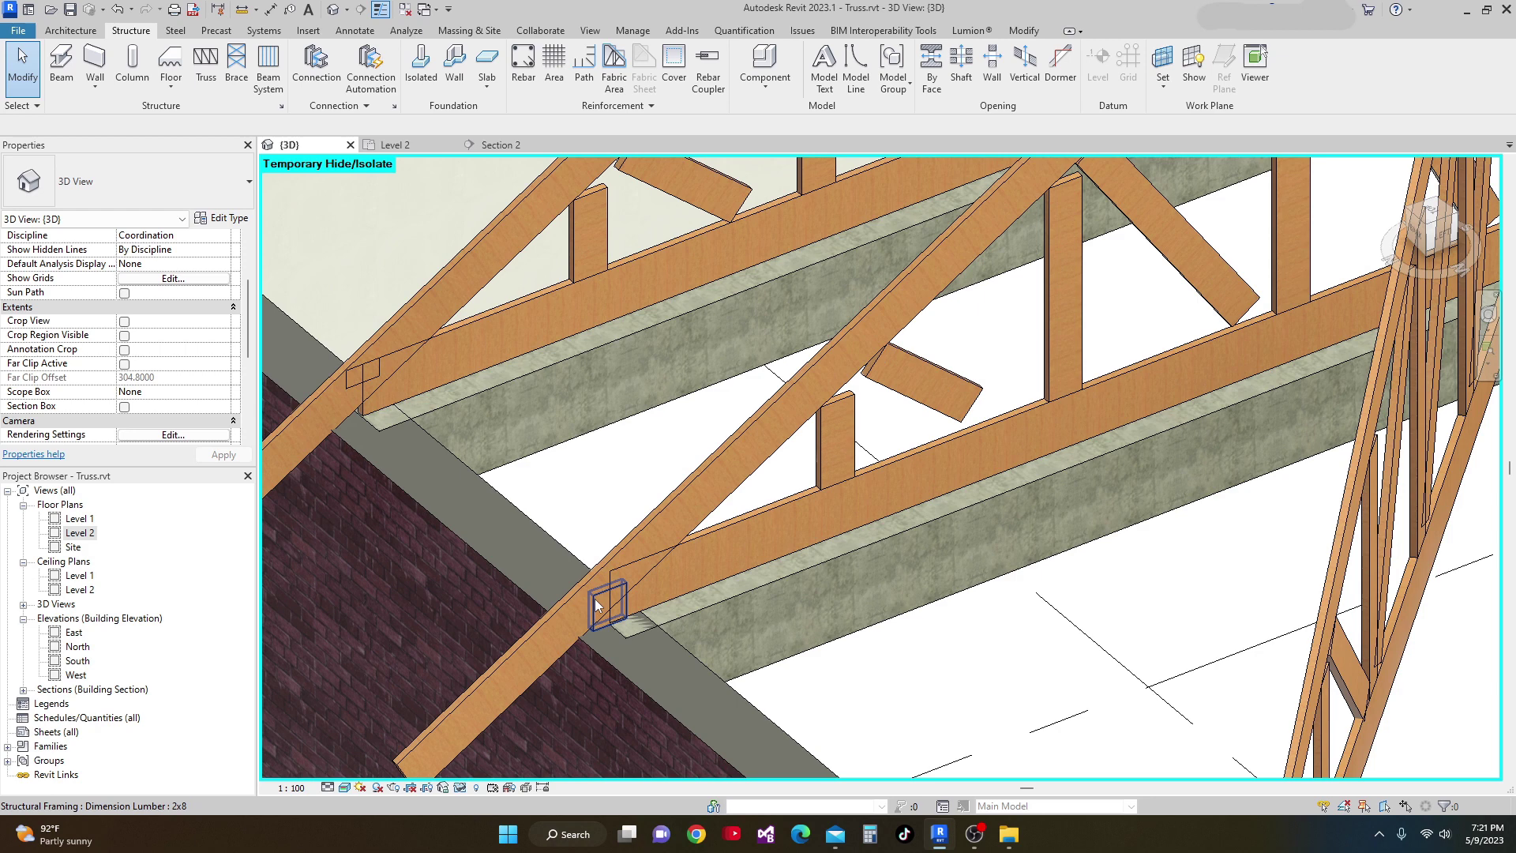
pyautogui.click(595, 605)
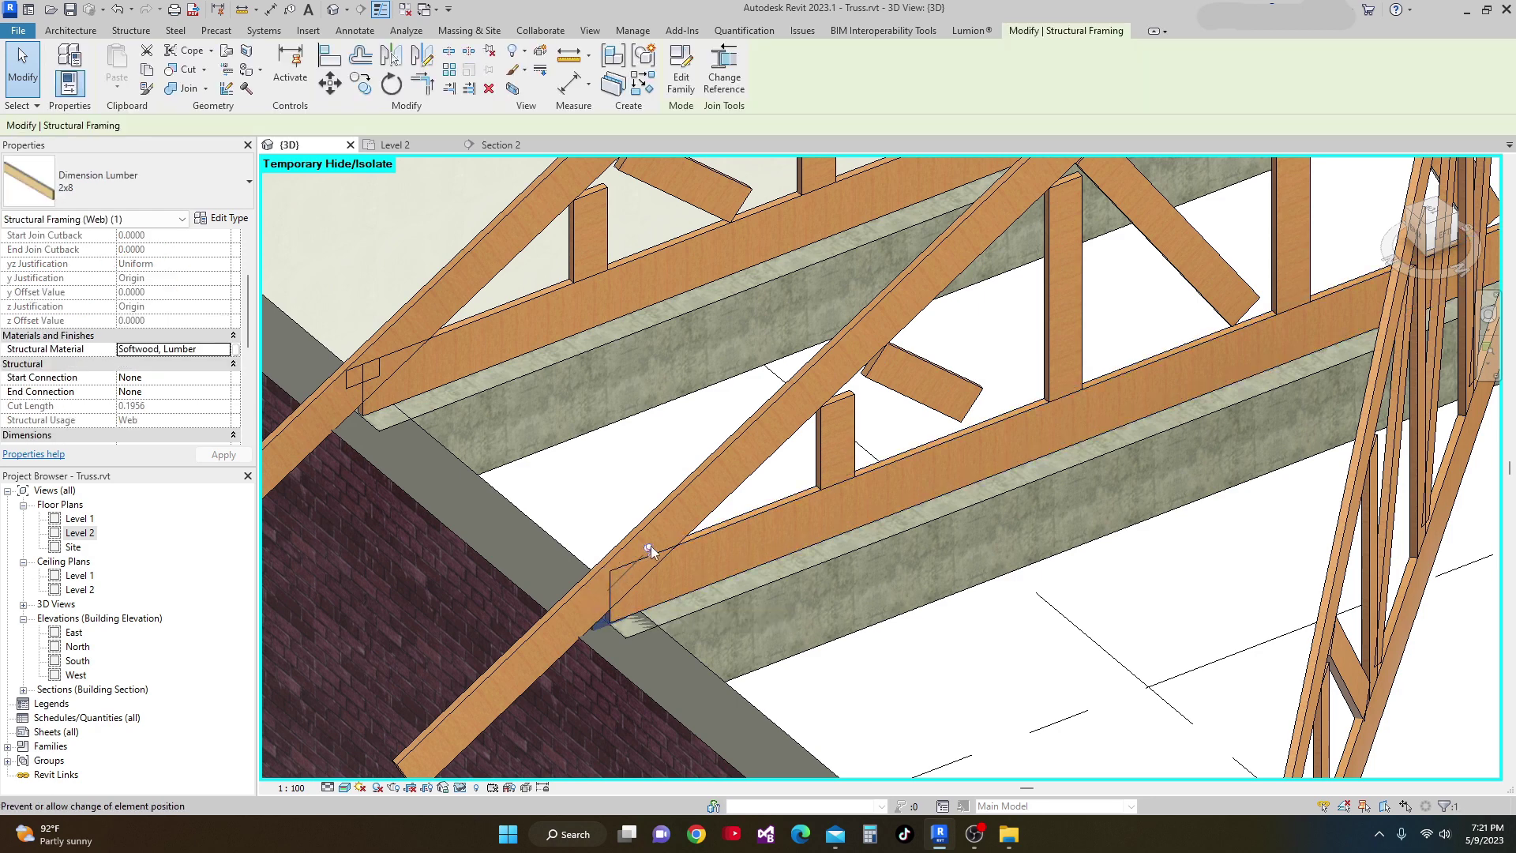
pyautogui.press('Escape')
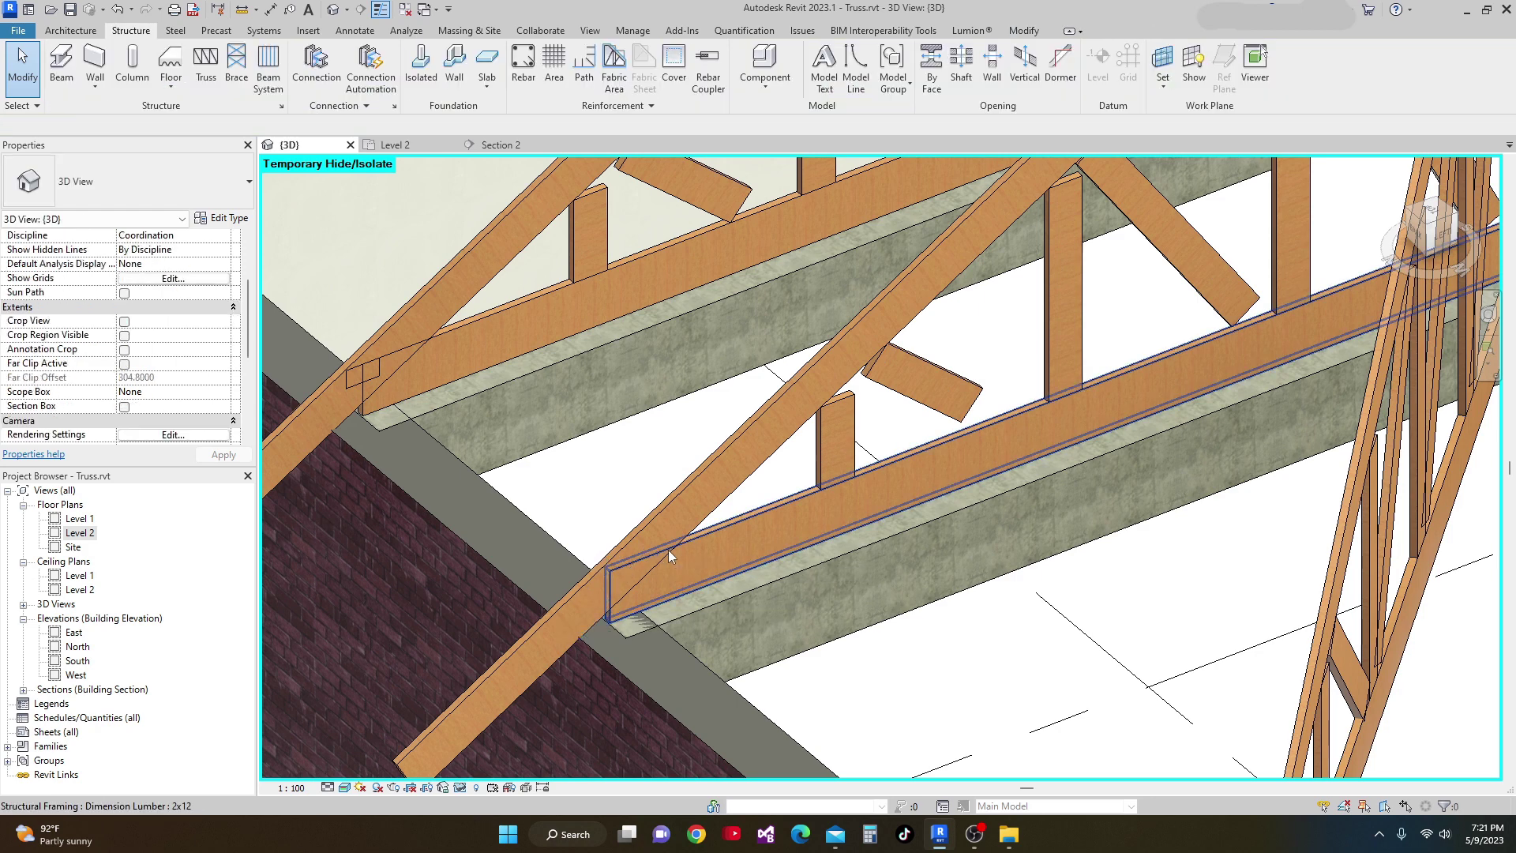
# Unpin and delete the short vertical 2x8 web at the eave heel of the parallel truss nearer grid 3.
pyautogui.scroll(2, 584, 516)
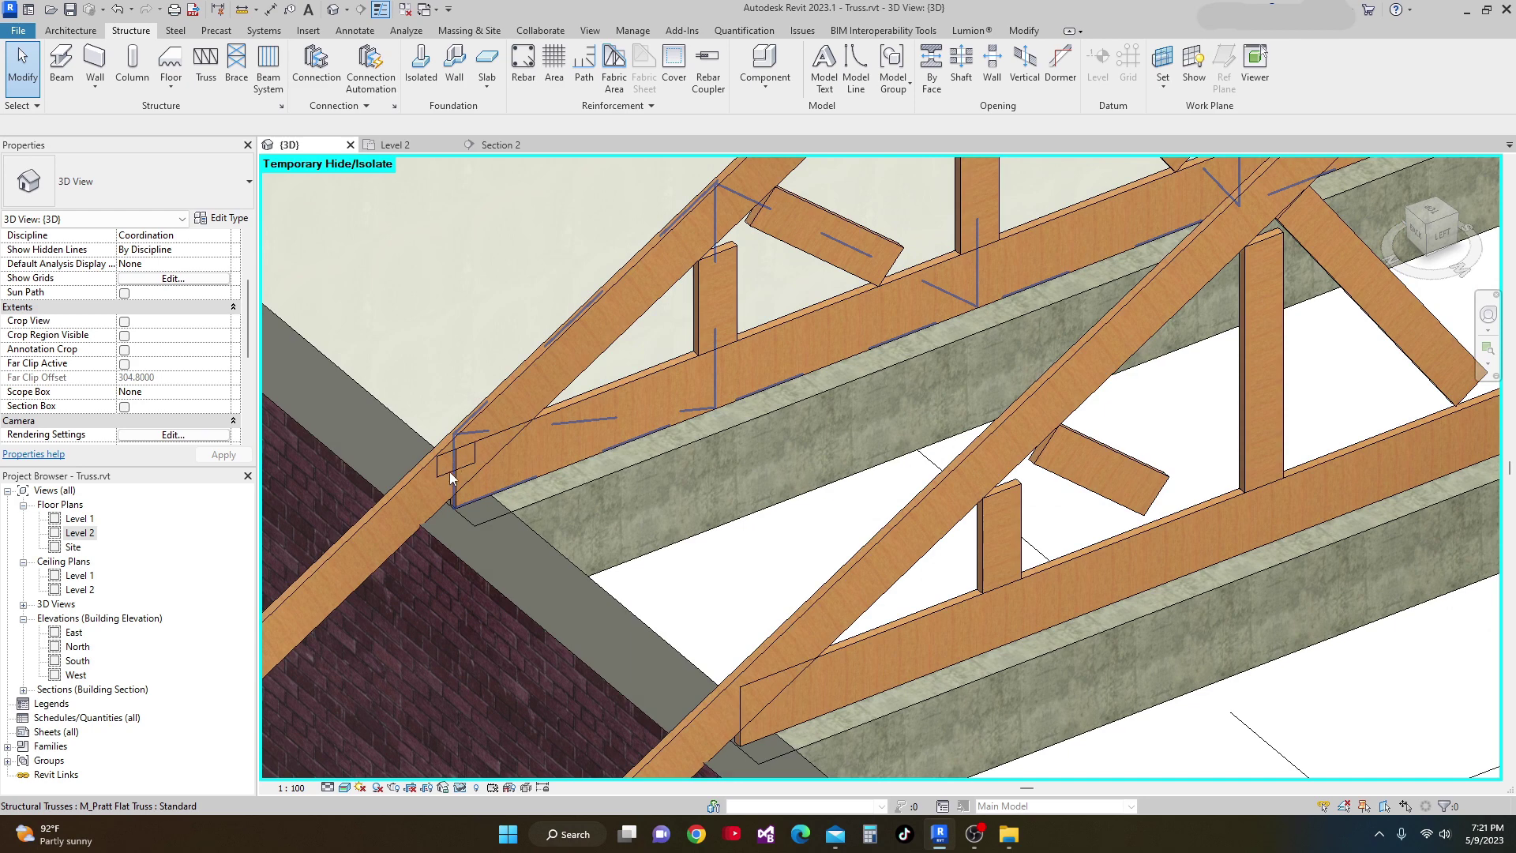
pyautogui.click(448, 468)
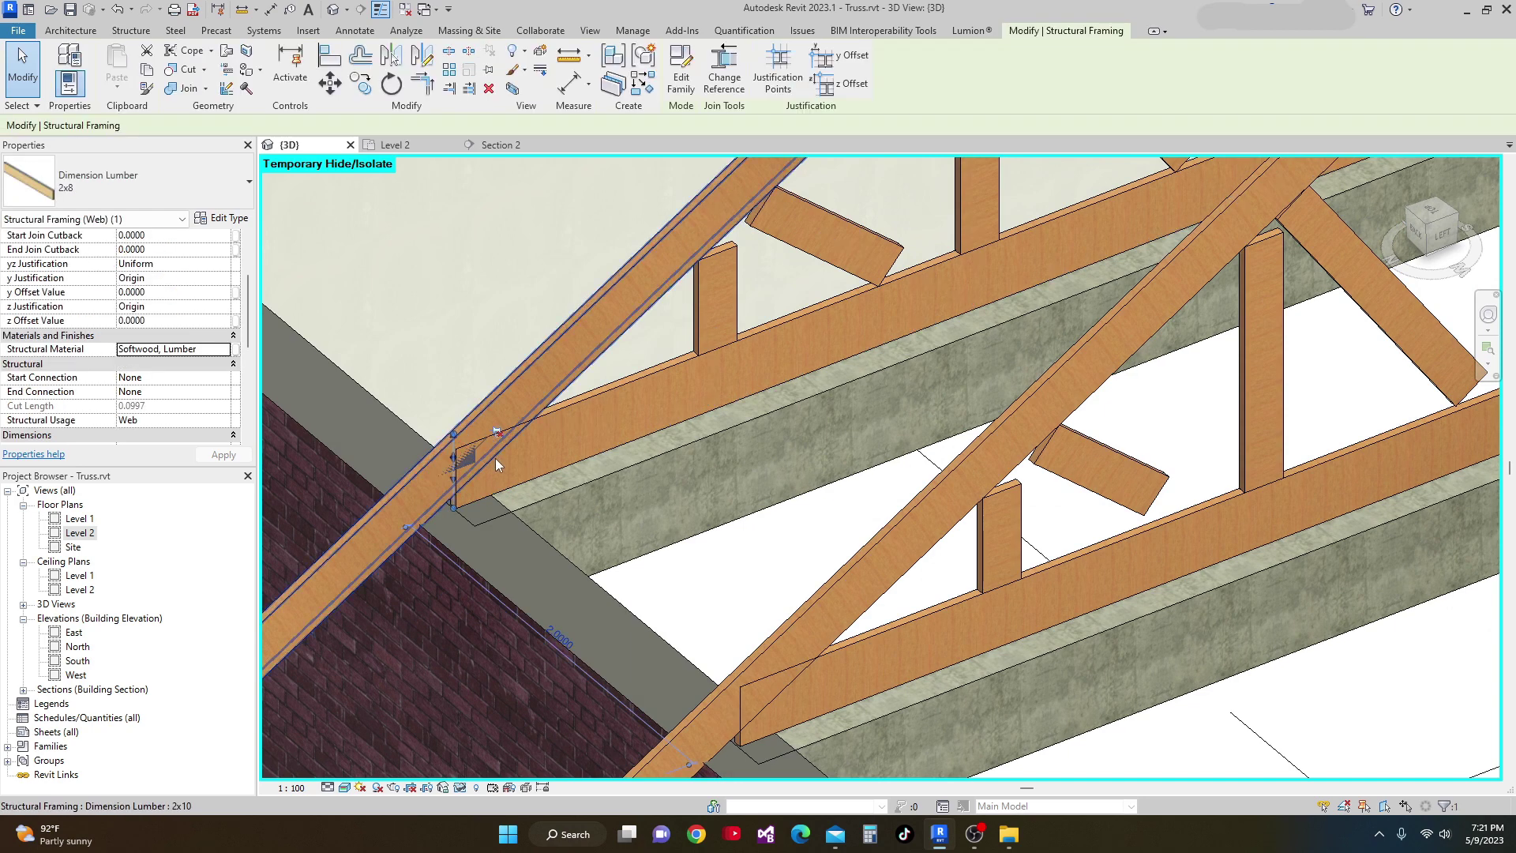
pyautogui.press('Escape')
# Examine the extended overhangs and cleaned heels of the two parallel trusses from several angles in the 3D view.
pyautogui.scroll(-8, 496, 465)
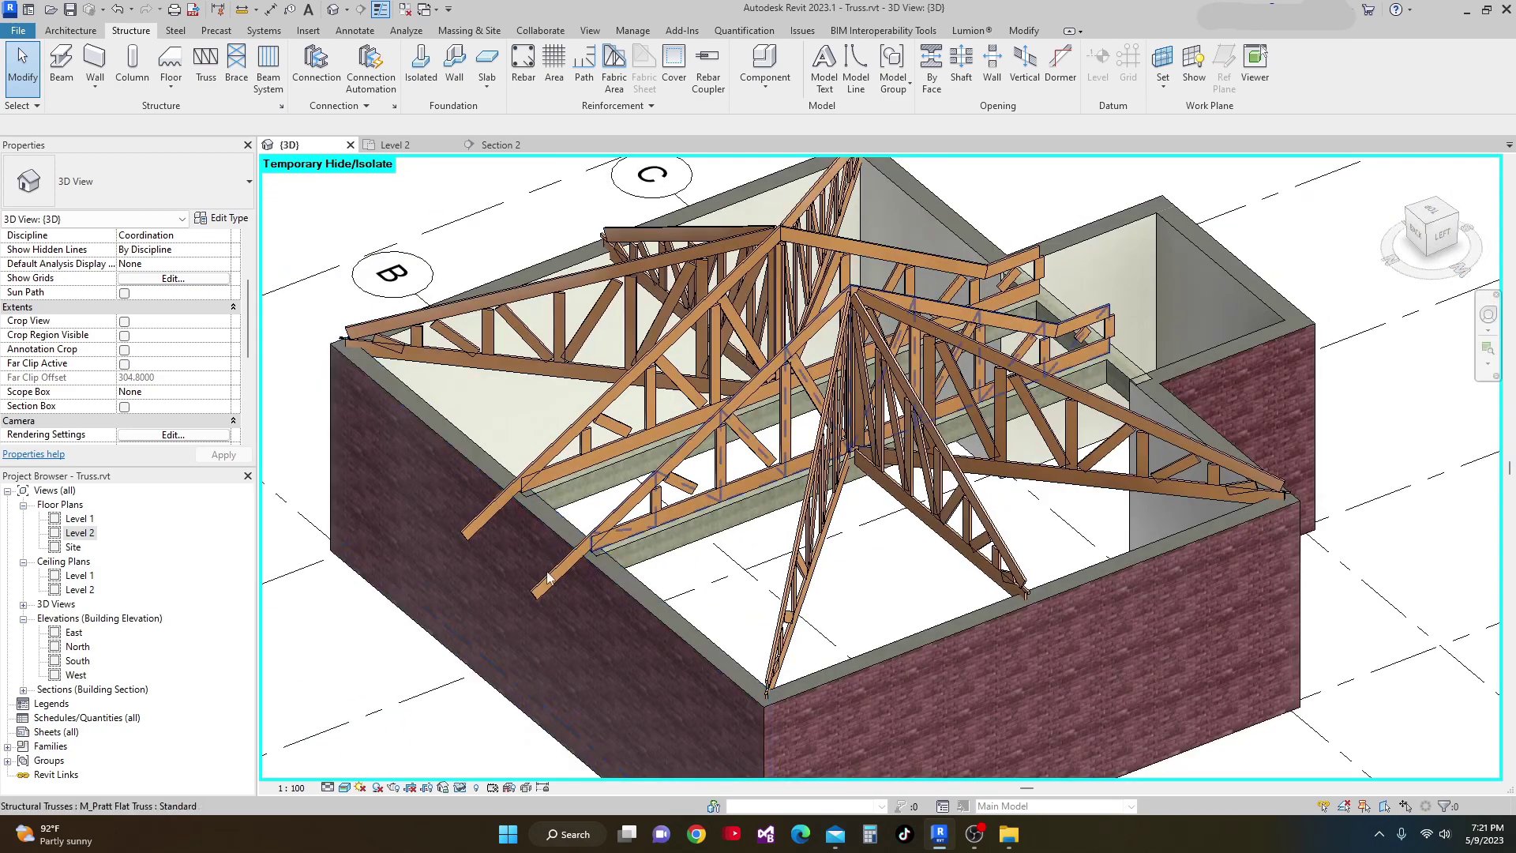
pyautogui.scroll(-5, 562, 608)
pyautogui.keyDown('shift'); pyautogui.moveTo(570, 654); pyautogui.dragTo(648, 552, button='middle'); pyautogui.keyUp('shift')
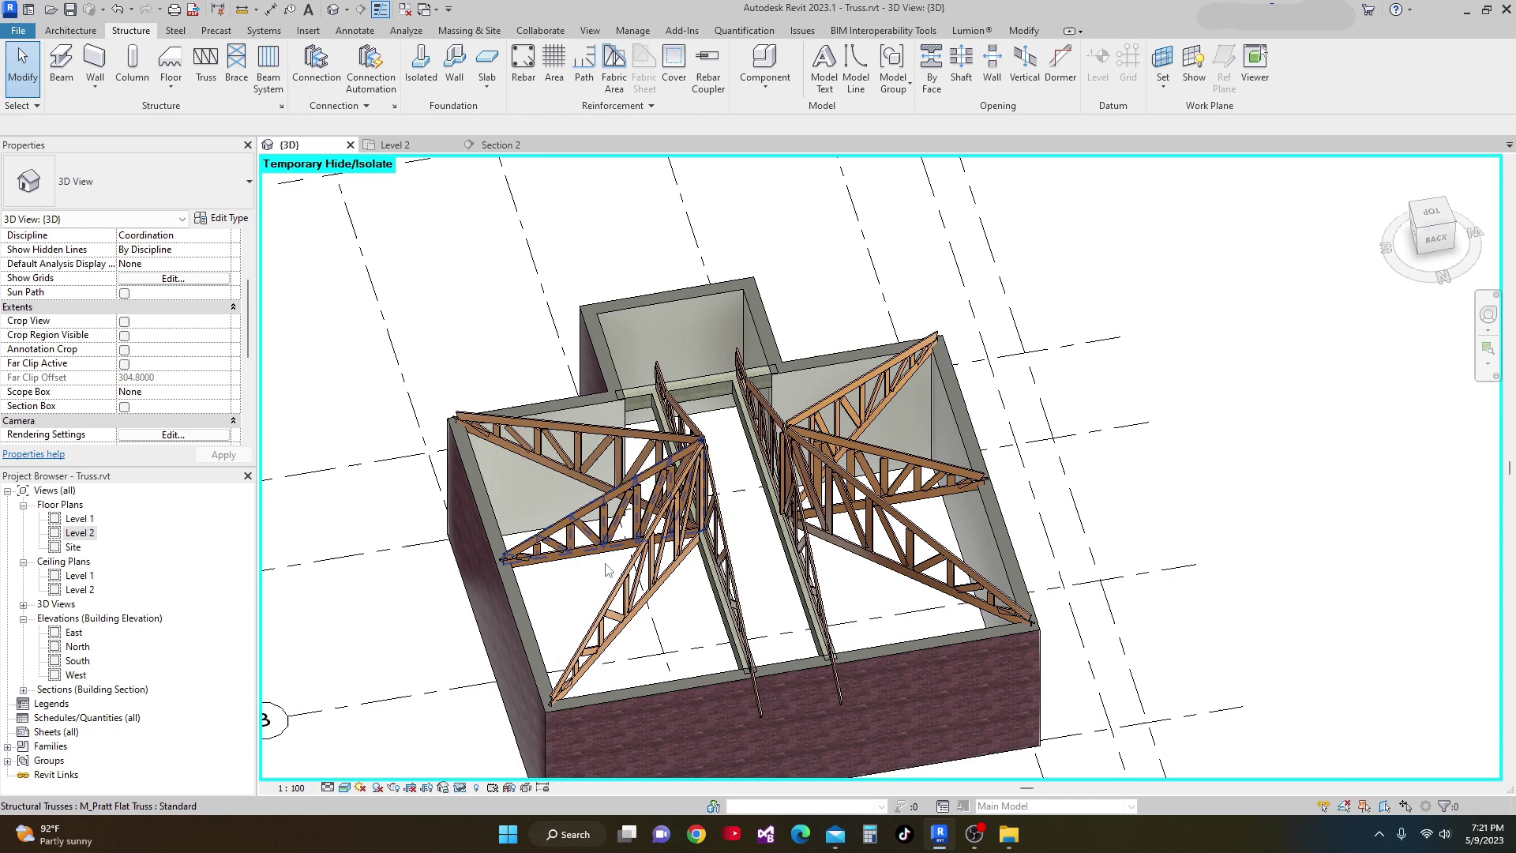
pyautogui.scroll(-4, 320, 386)
pyautogui.keyDown('shift'); pyautogui.moveTo(711, 600); pyautogui.dragTo(678, 515, button='middle'); pyautogui.keyUp('shift')
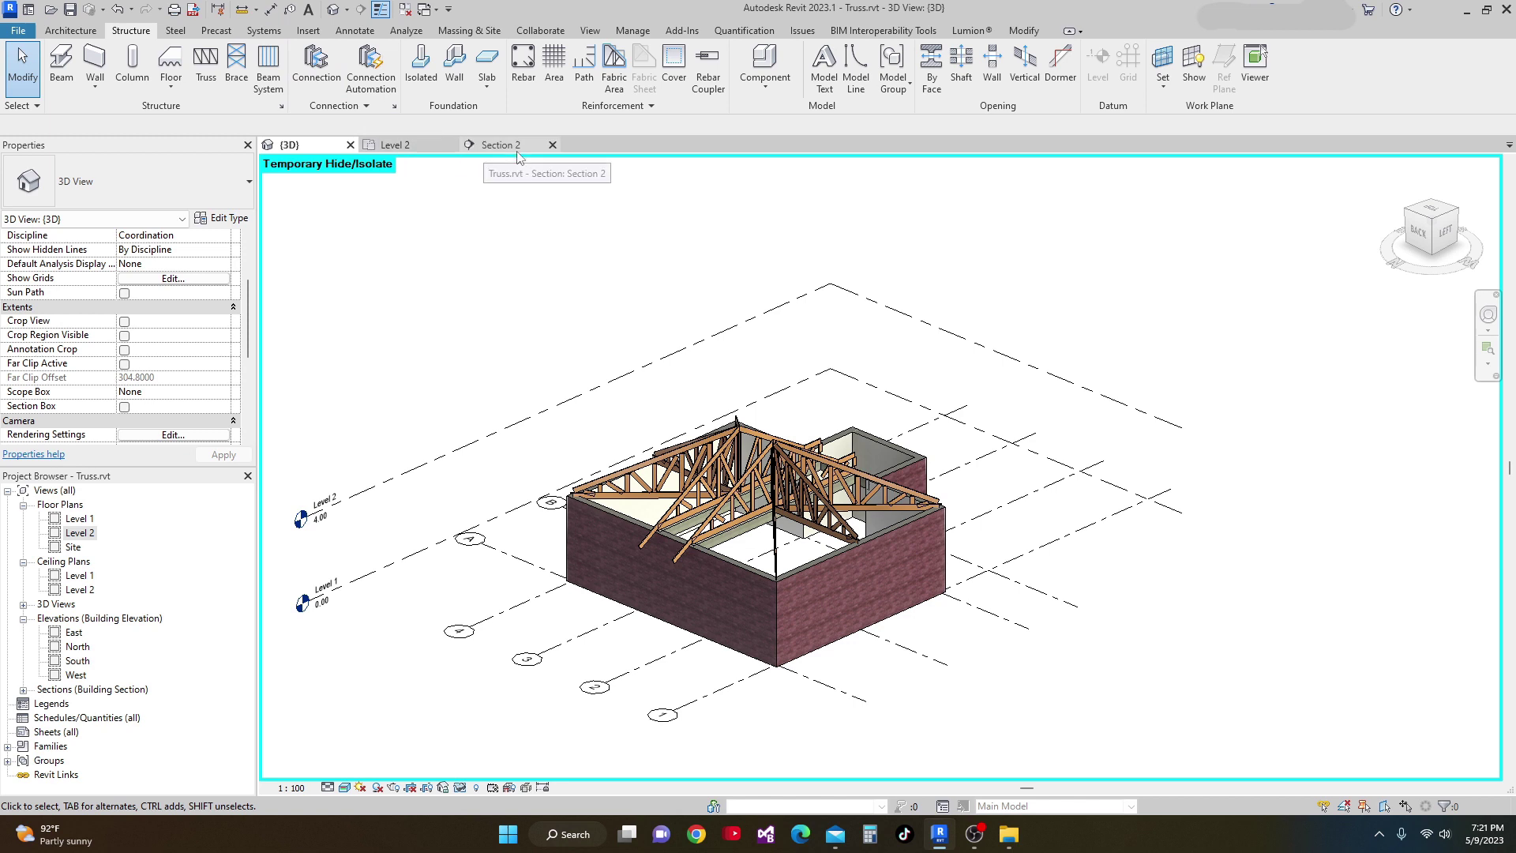
# In the Level 2 plan, draw a building section along the diagonal hip truss from corner 1/A and narrow its view depth to the truss.
pyautogui.click(431, 148)
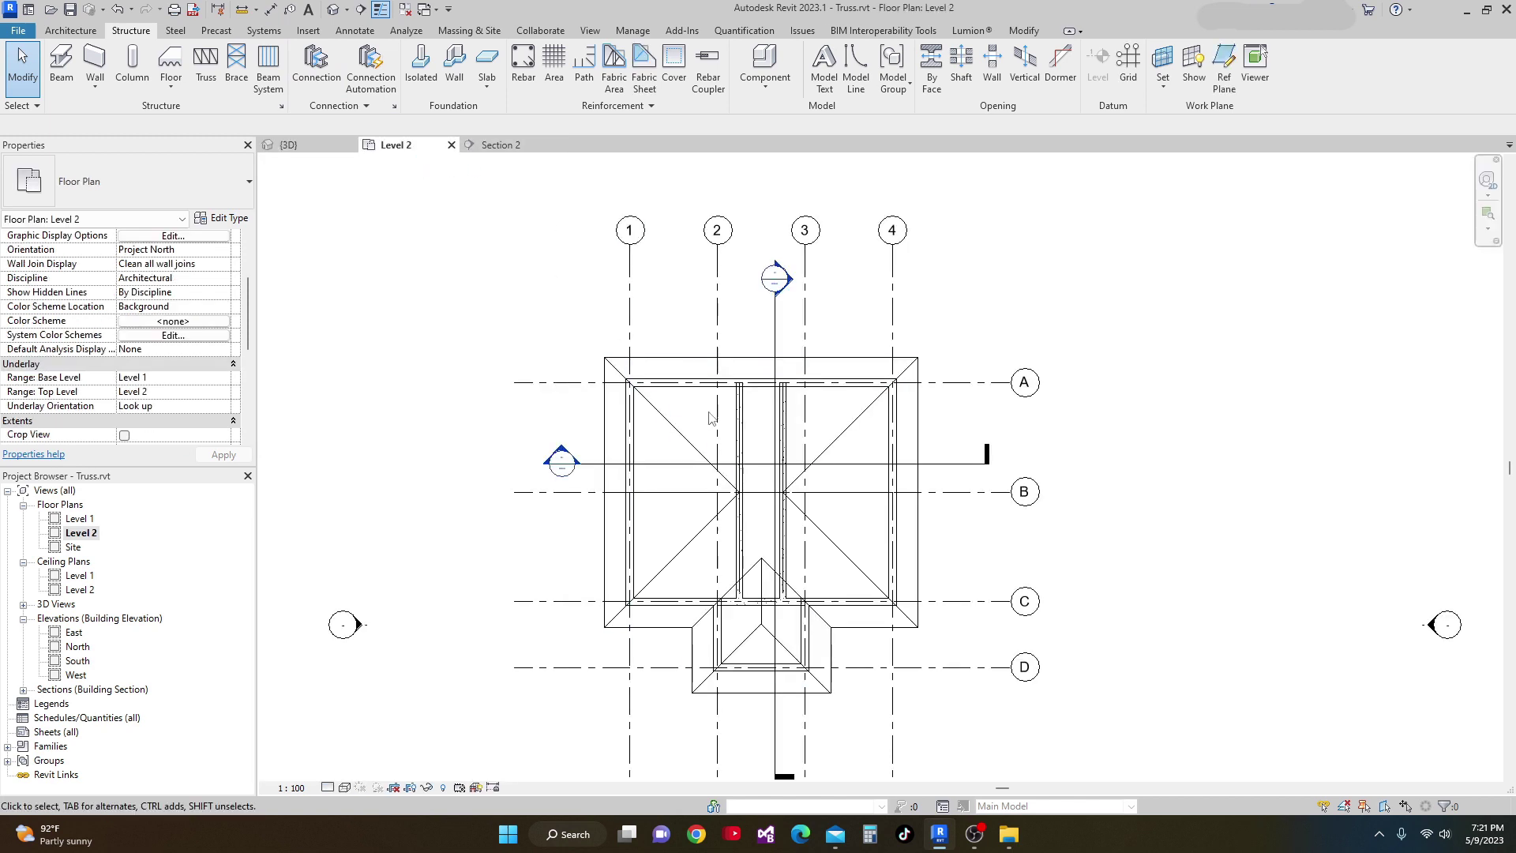
pyautogui.scroll(3, 649, 464)
pyautogui.scroll(-2, 653, 431)
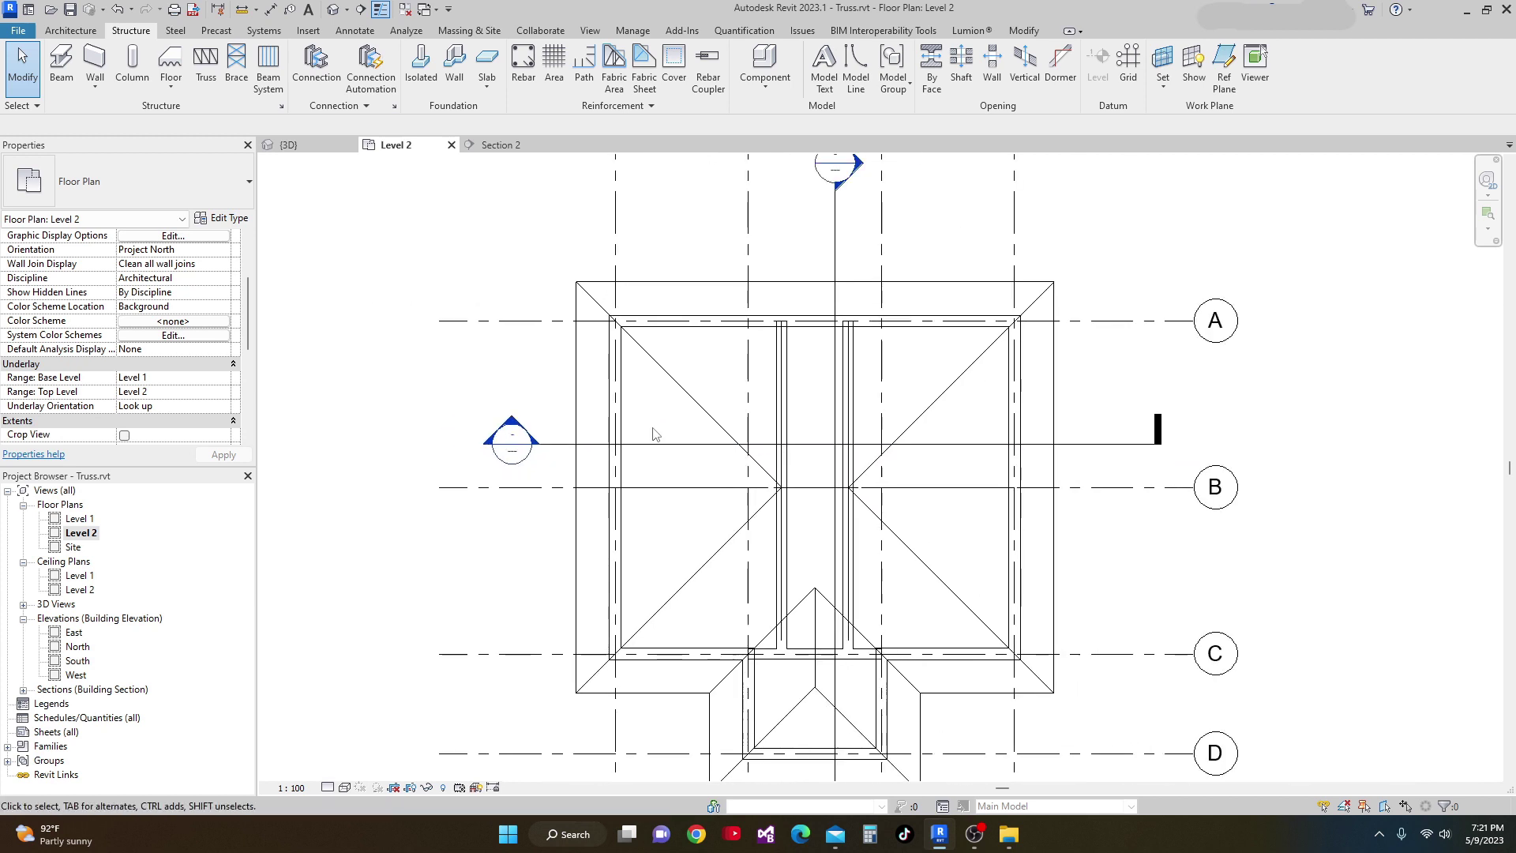
pyautogui.scroll(-1, 503, 251)
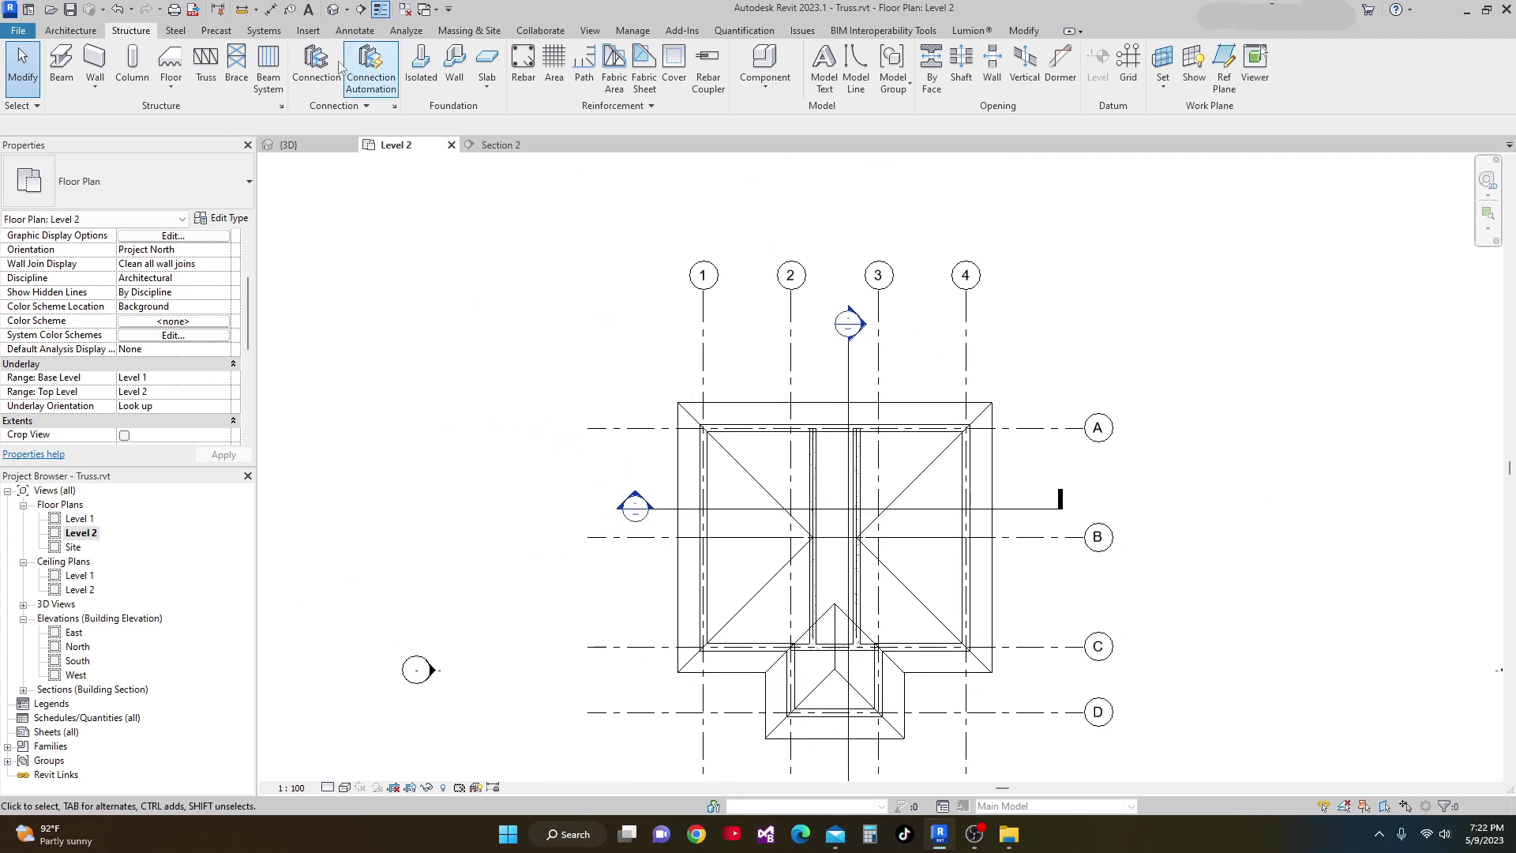
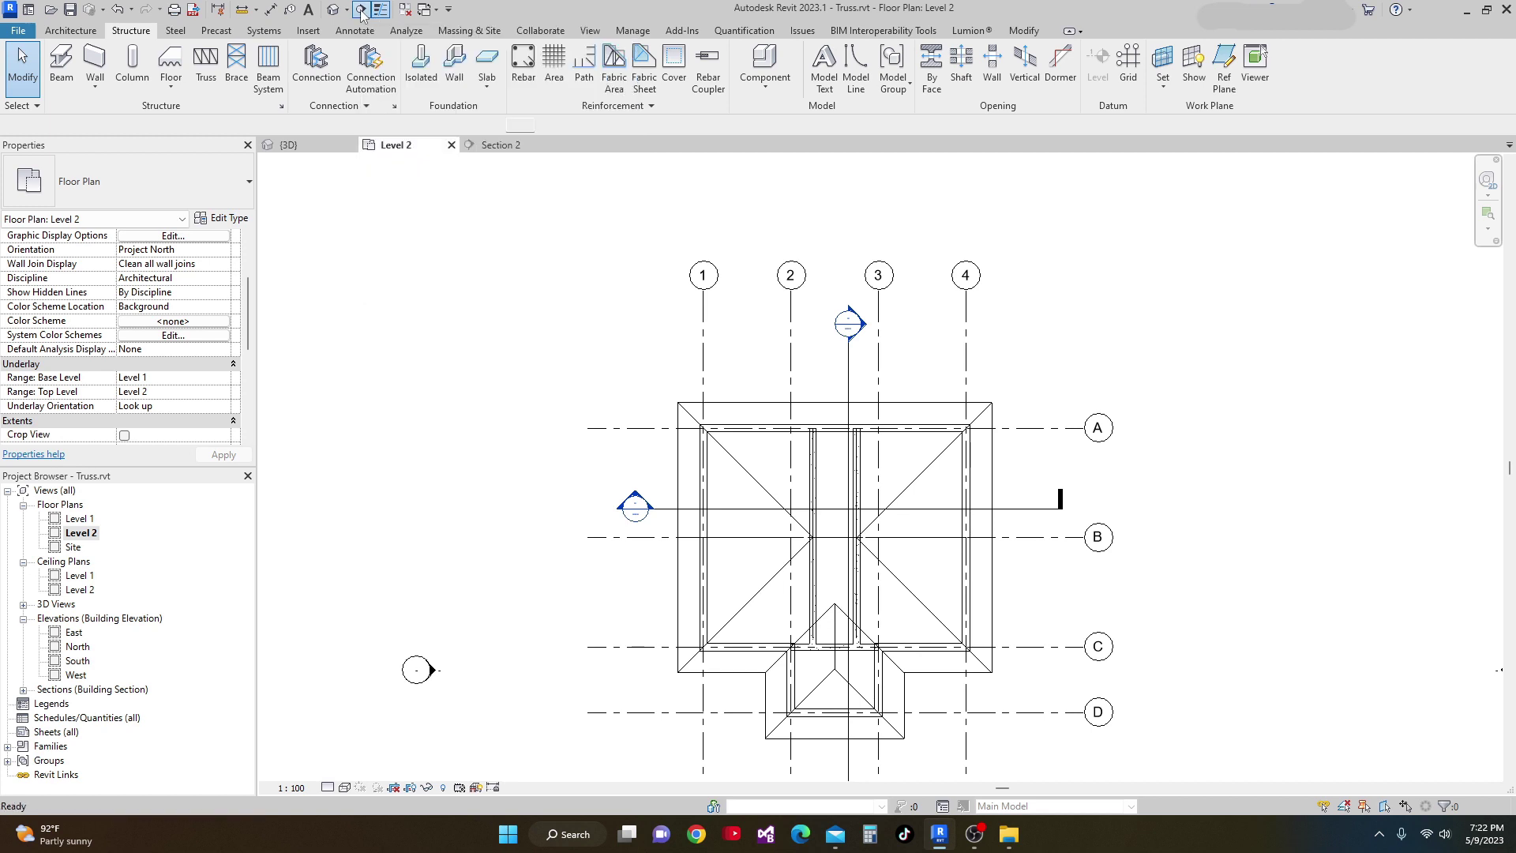
pyautogui.click(362, 10)
pyautogui.scroll(3, 666, 428)
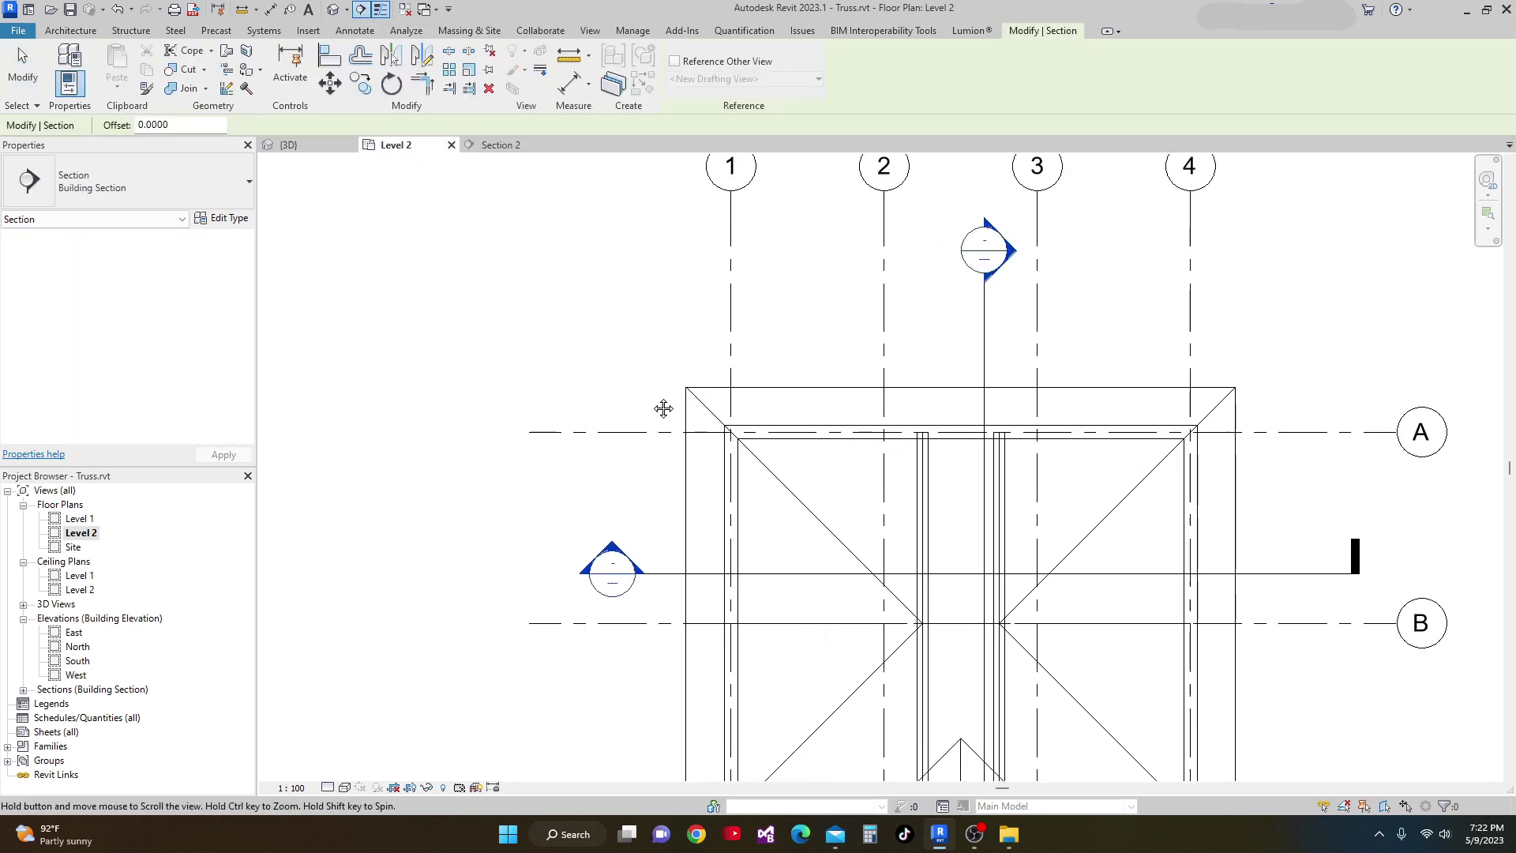
pyautogui.click(659, 368)
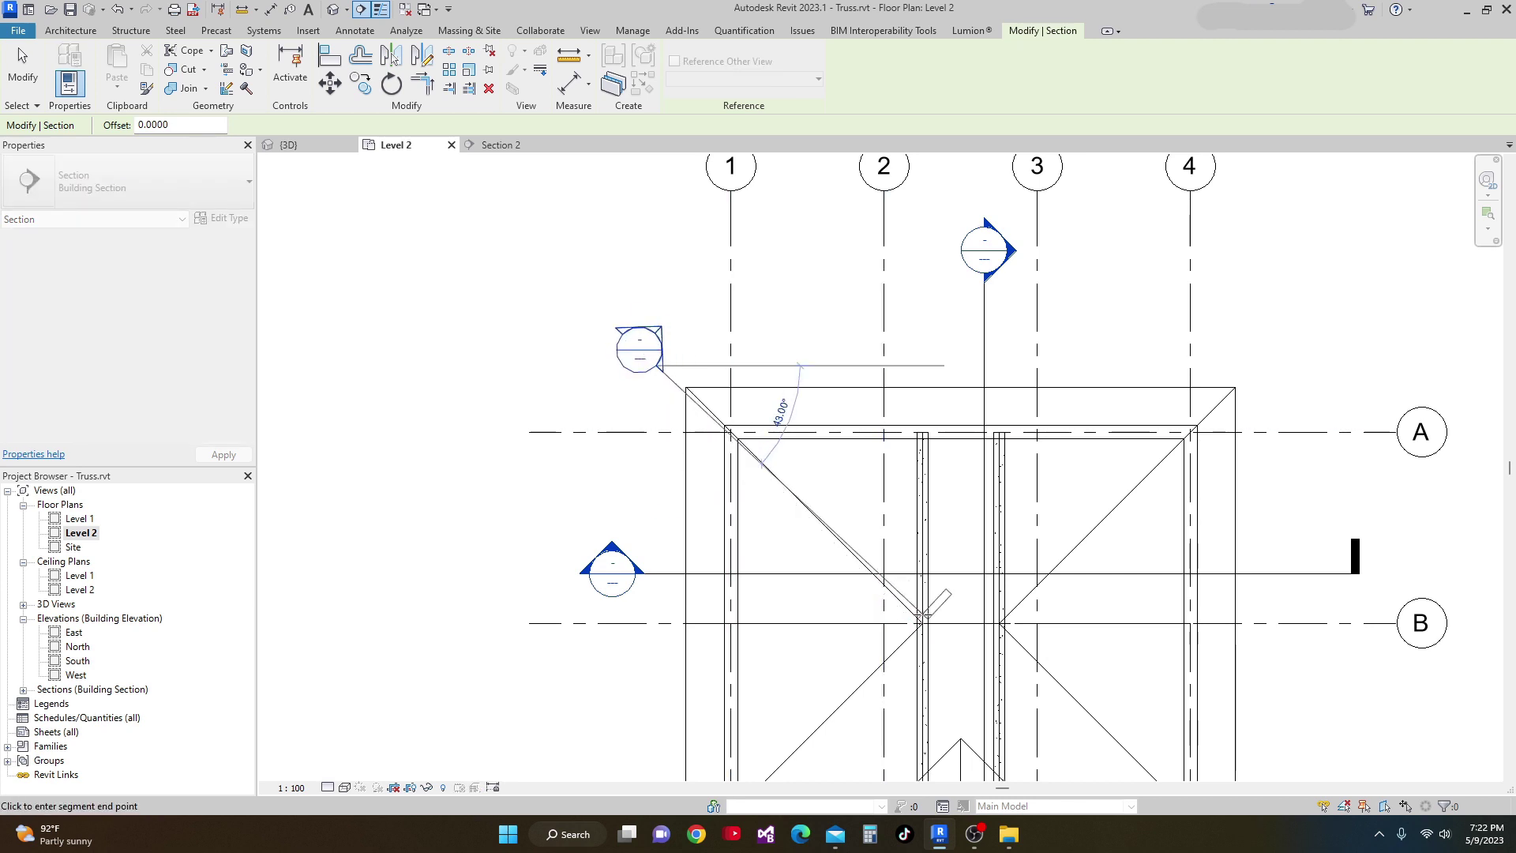
pyautogui.click(941, 653)
pyautogui.scroll(-2, 878, 642)
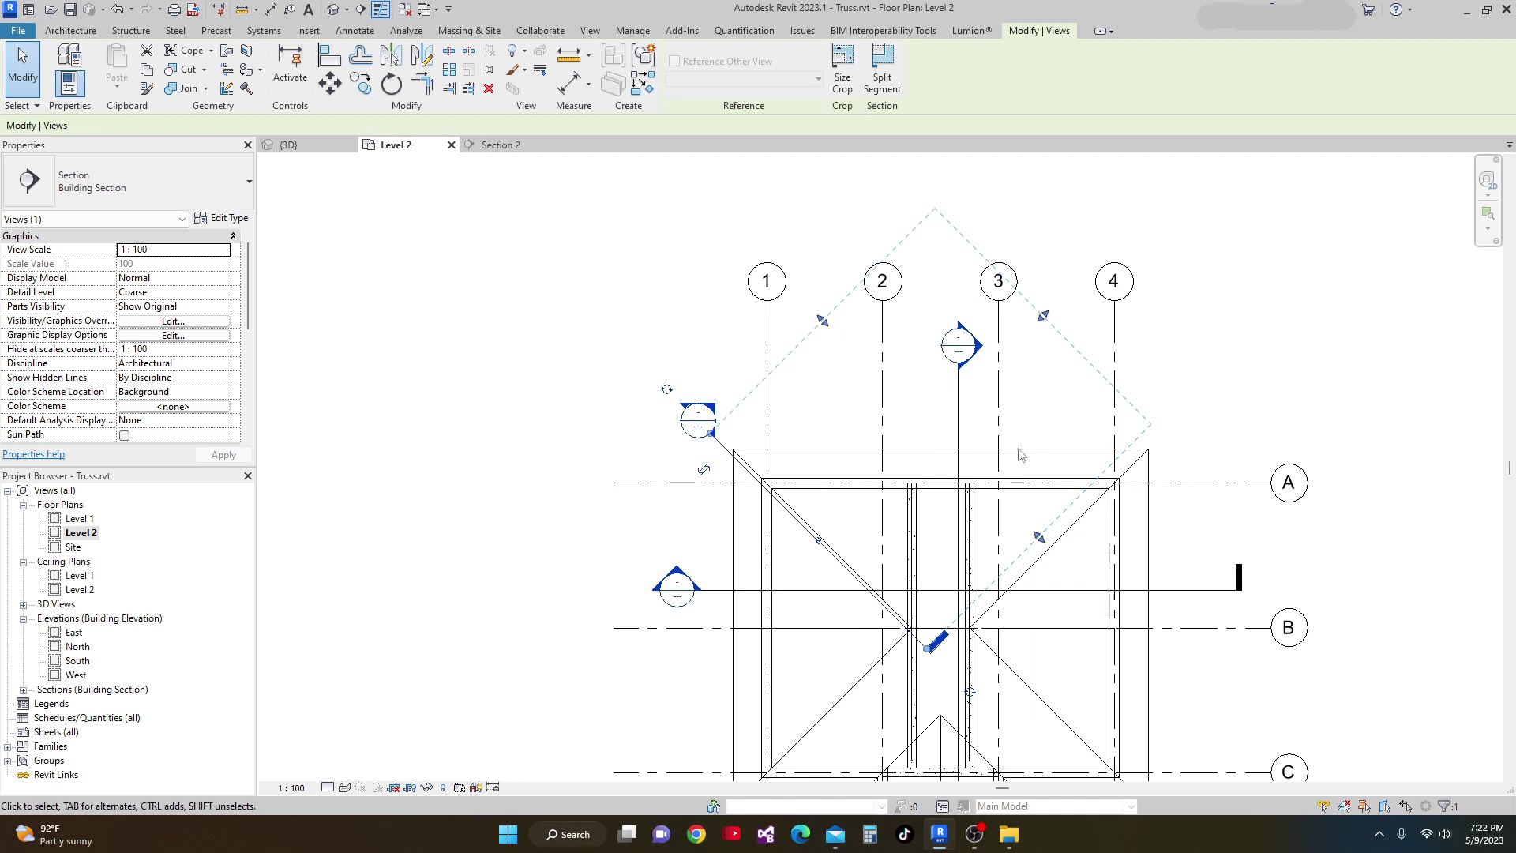
pyautogui.moveTo(1043, 319); pyautogui.dragTo(1043, 324)
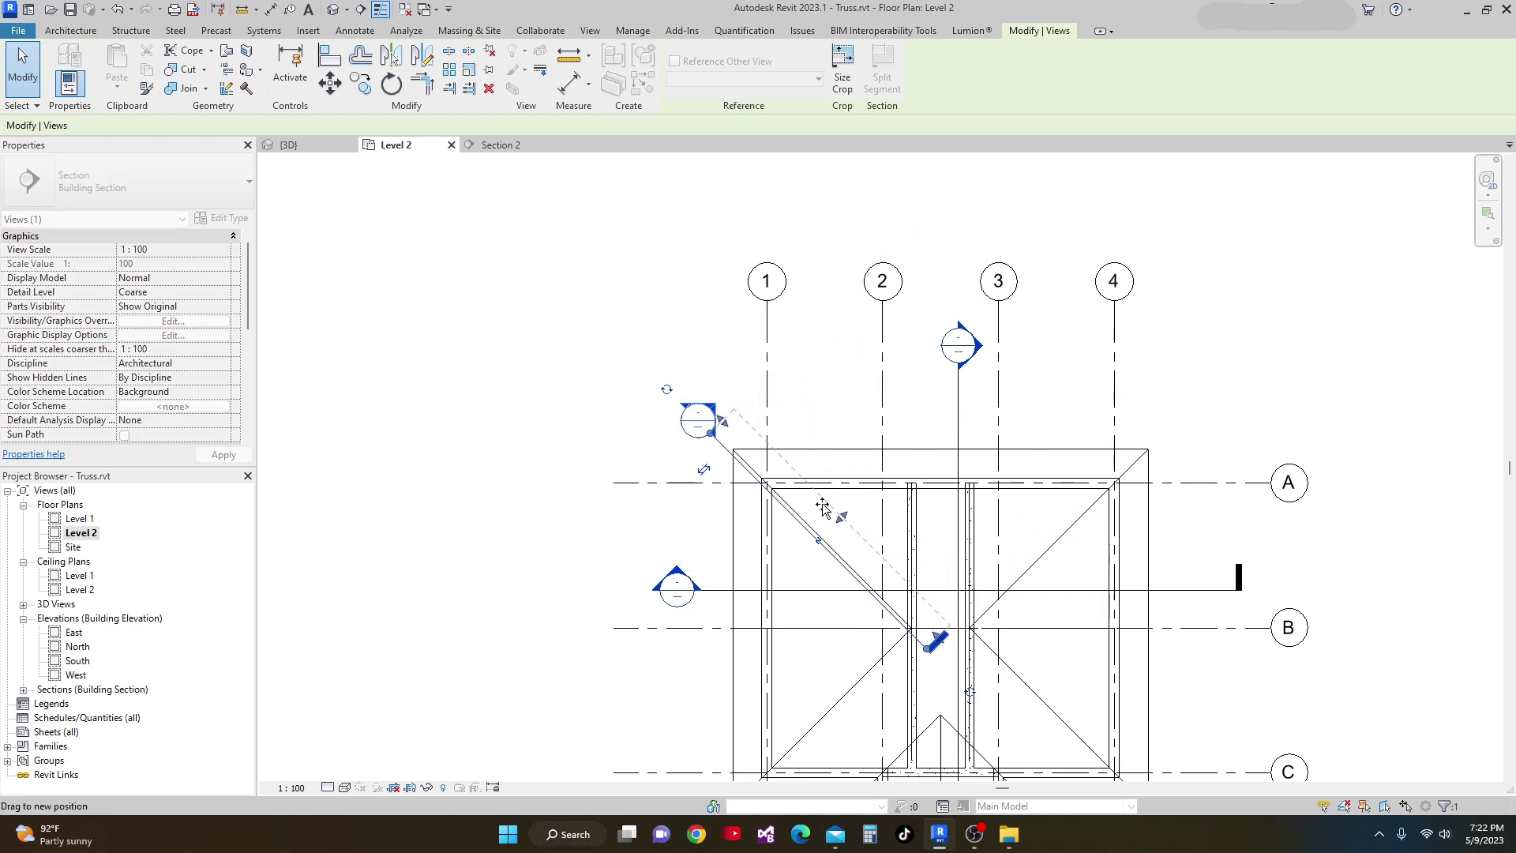
pyautogui.click(704, 322)
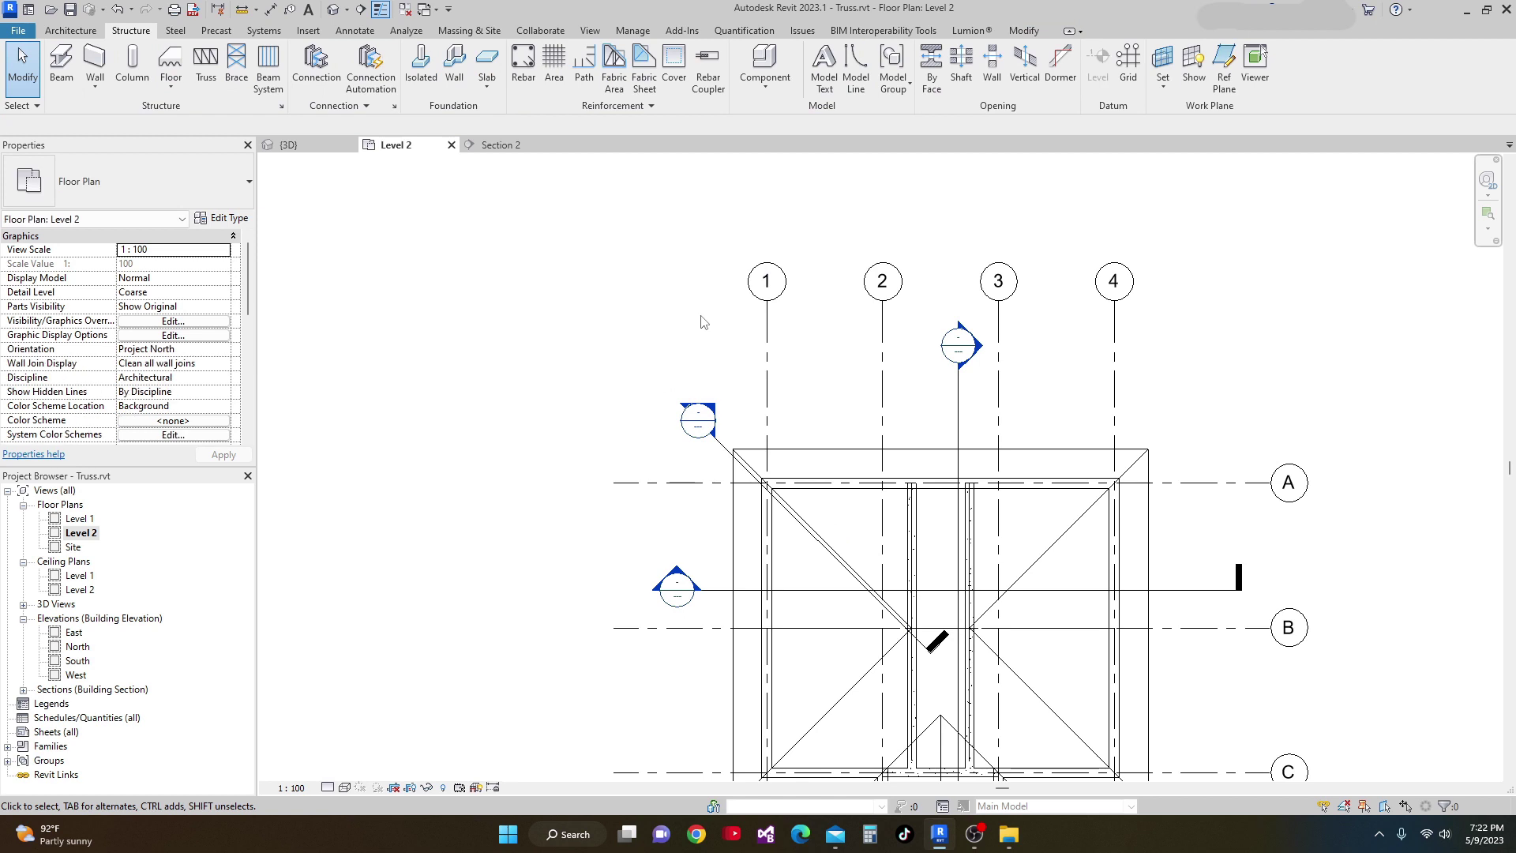
# Open the new section along the diagonal hip truss and set its detail level to Fine.
pyautogui.doubleClick(700, 419)
pyautogui.scroll(3, 902, 446)
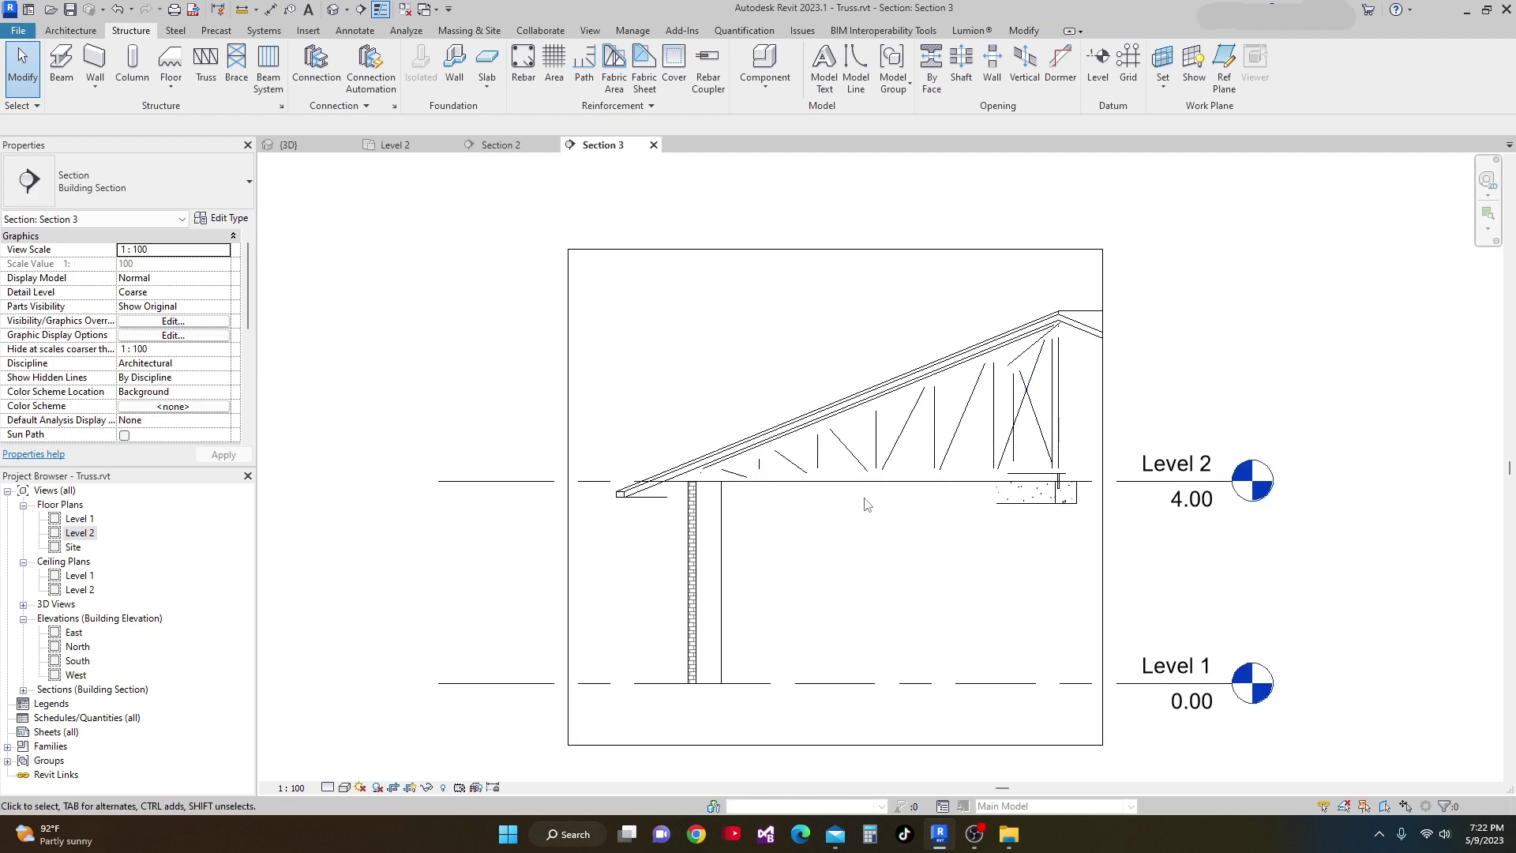
pyautogui.click(329, 788)
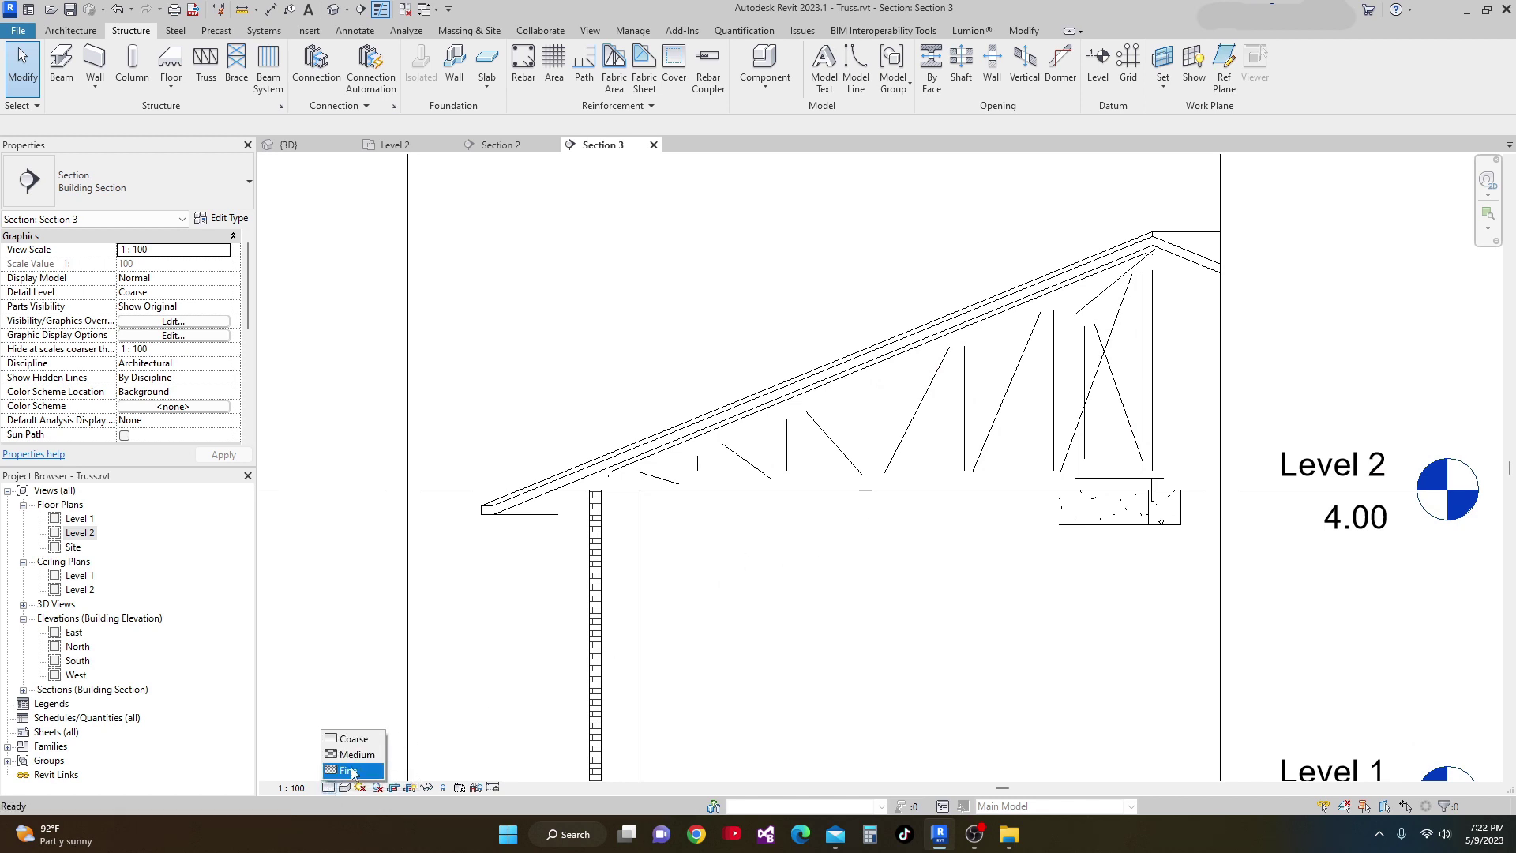
pyautogui.click(348, 772)
# Unpin the hip truss's 2x12 bottom chord and set its z Offset Value to 6in.
pyautogui.scroll(4, 792, 534)
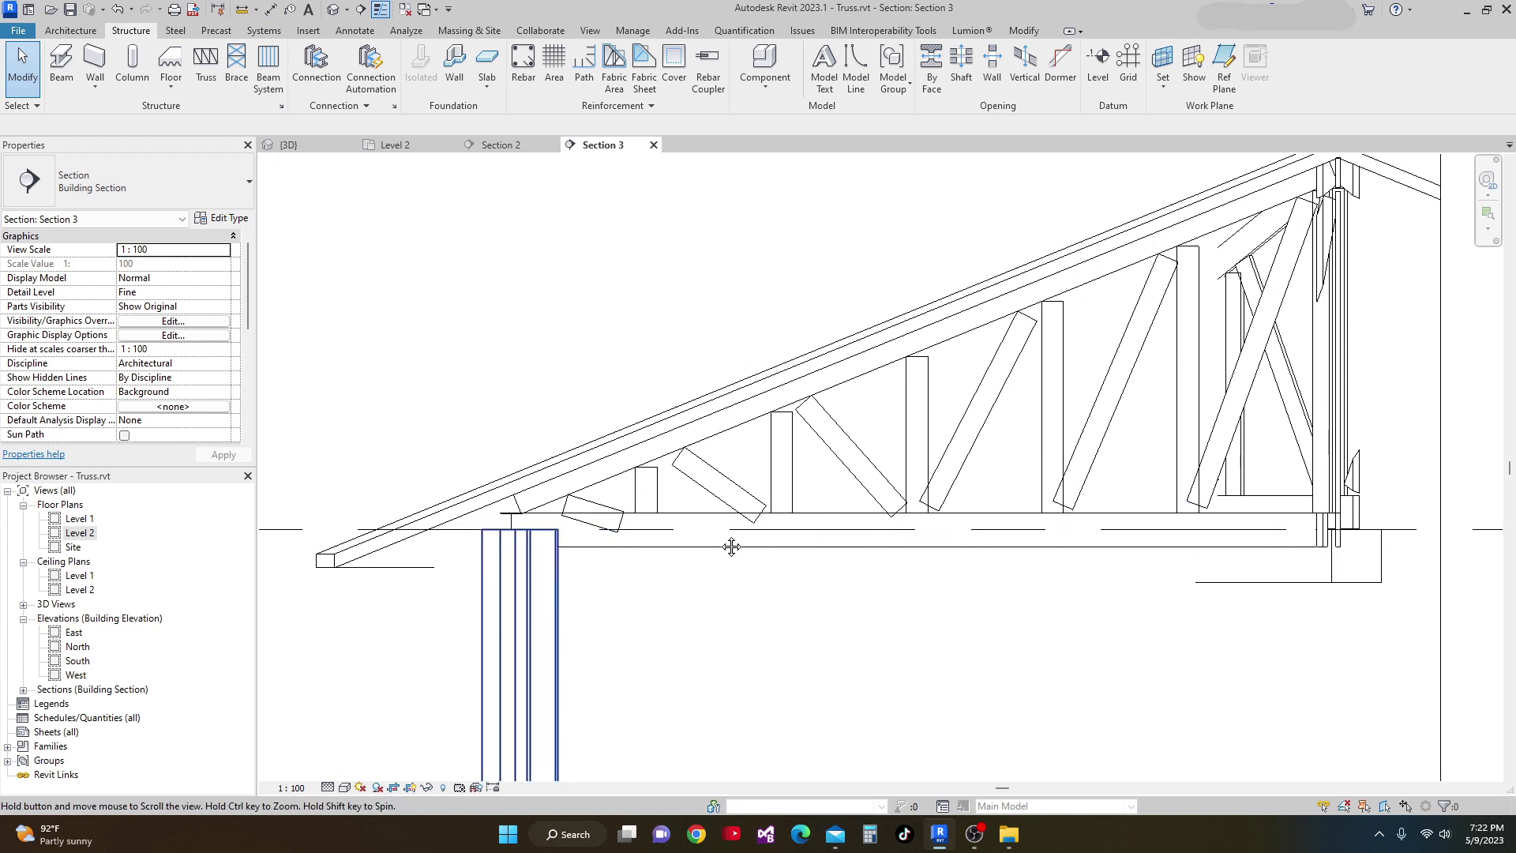
pyautogui.scroll(-3, 745, 509)
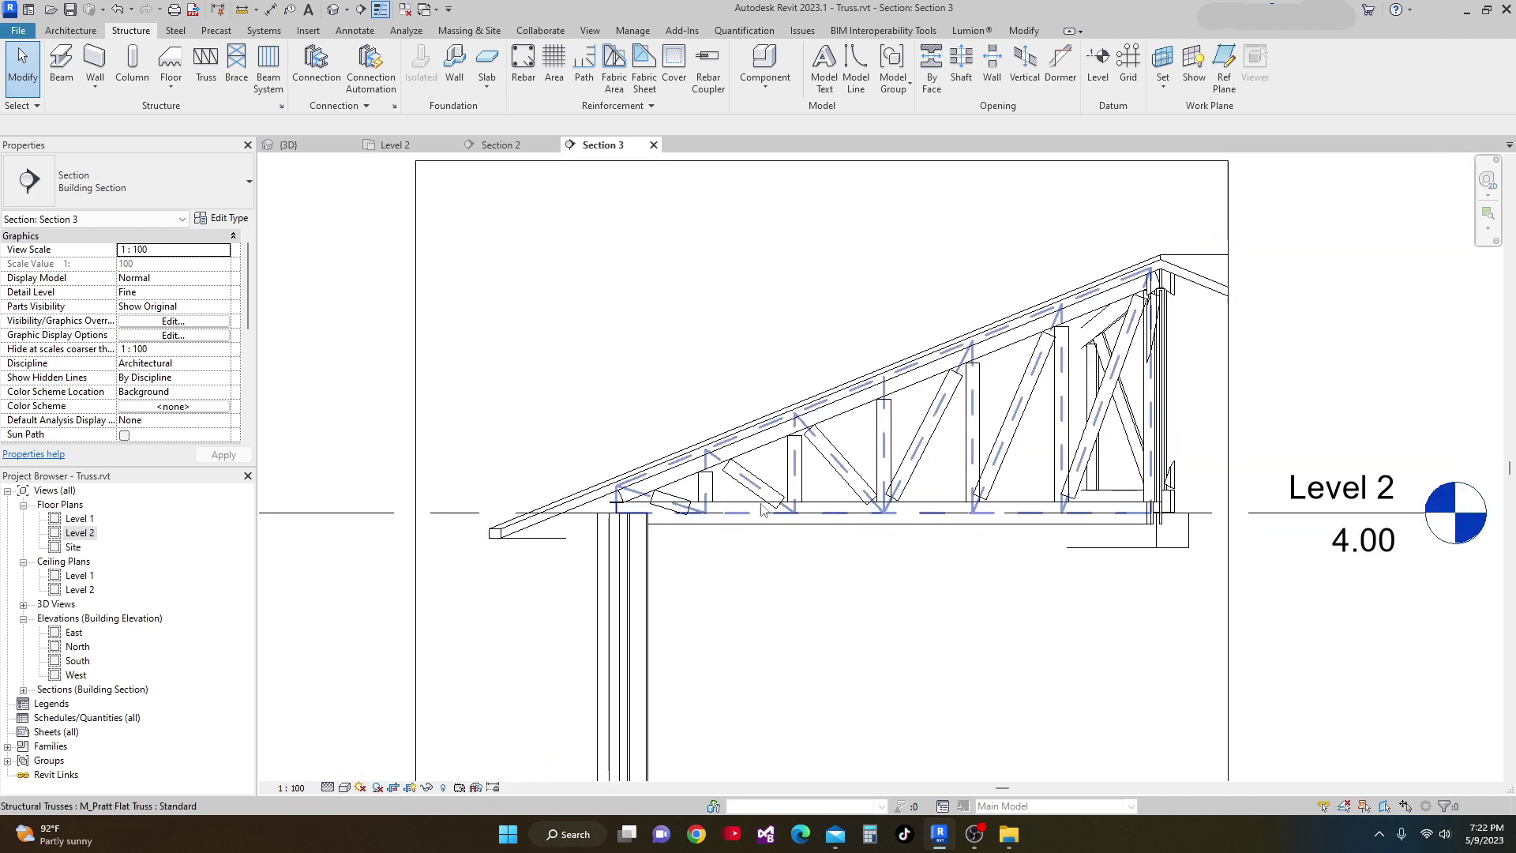
pyautogui.scroll(3, 754, 537)
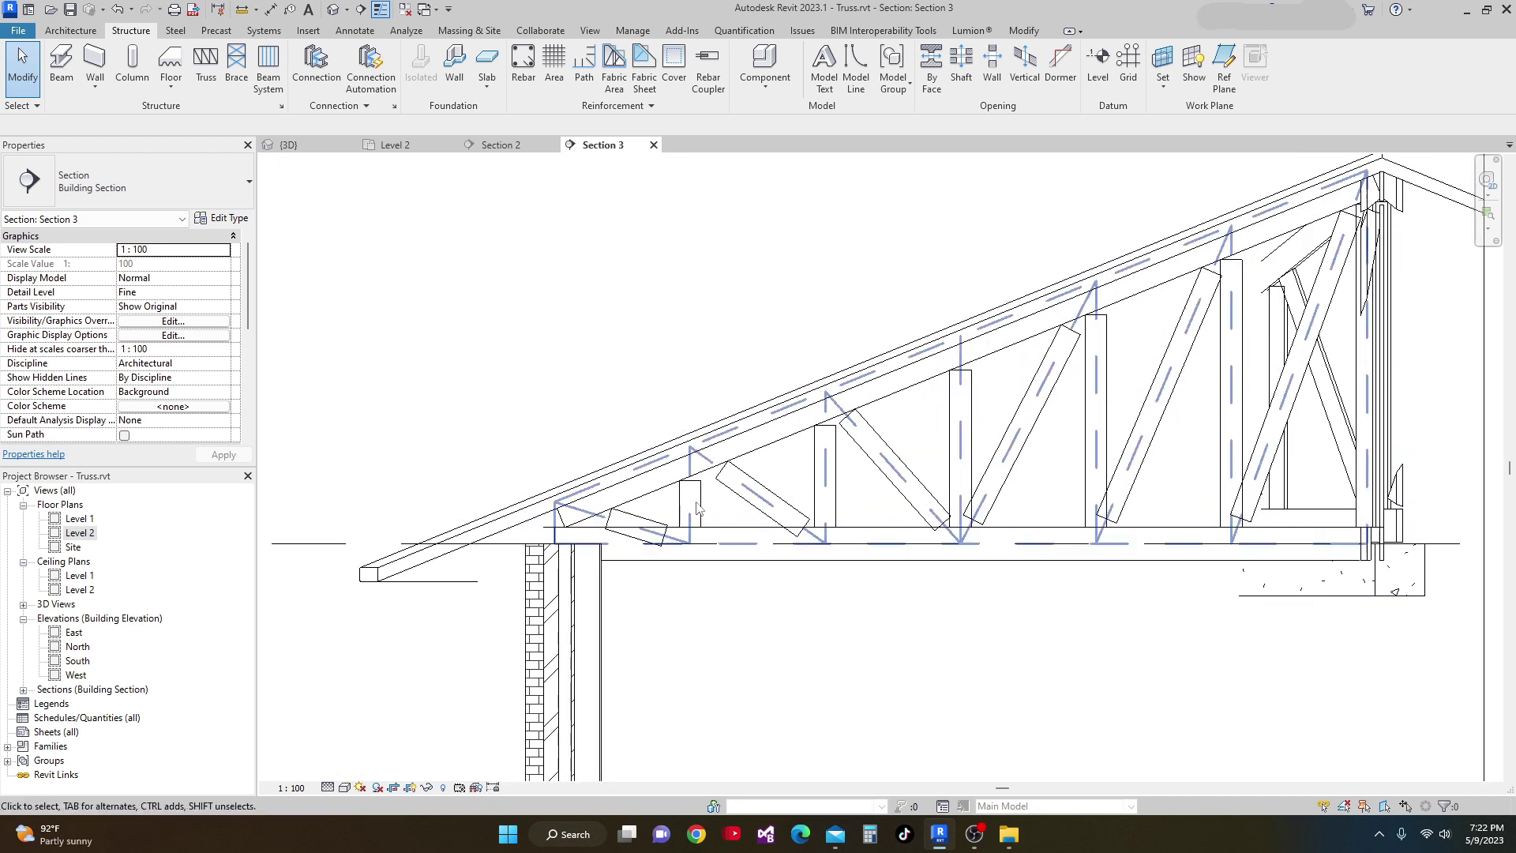
pyautogui.scroll(1, 664, 506)
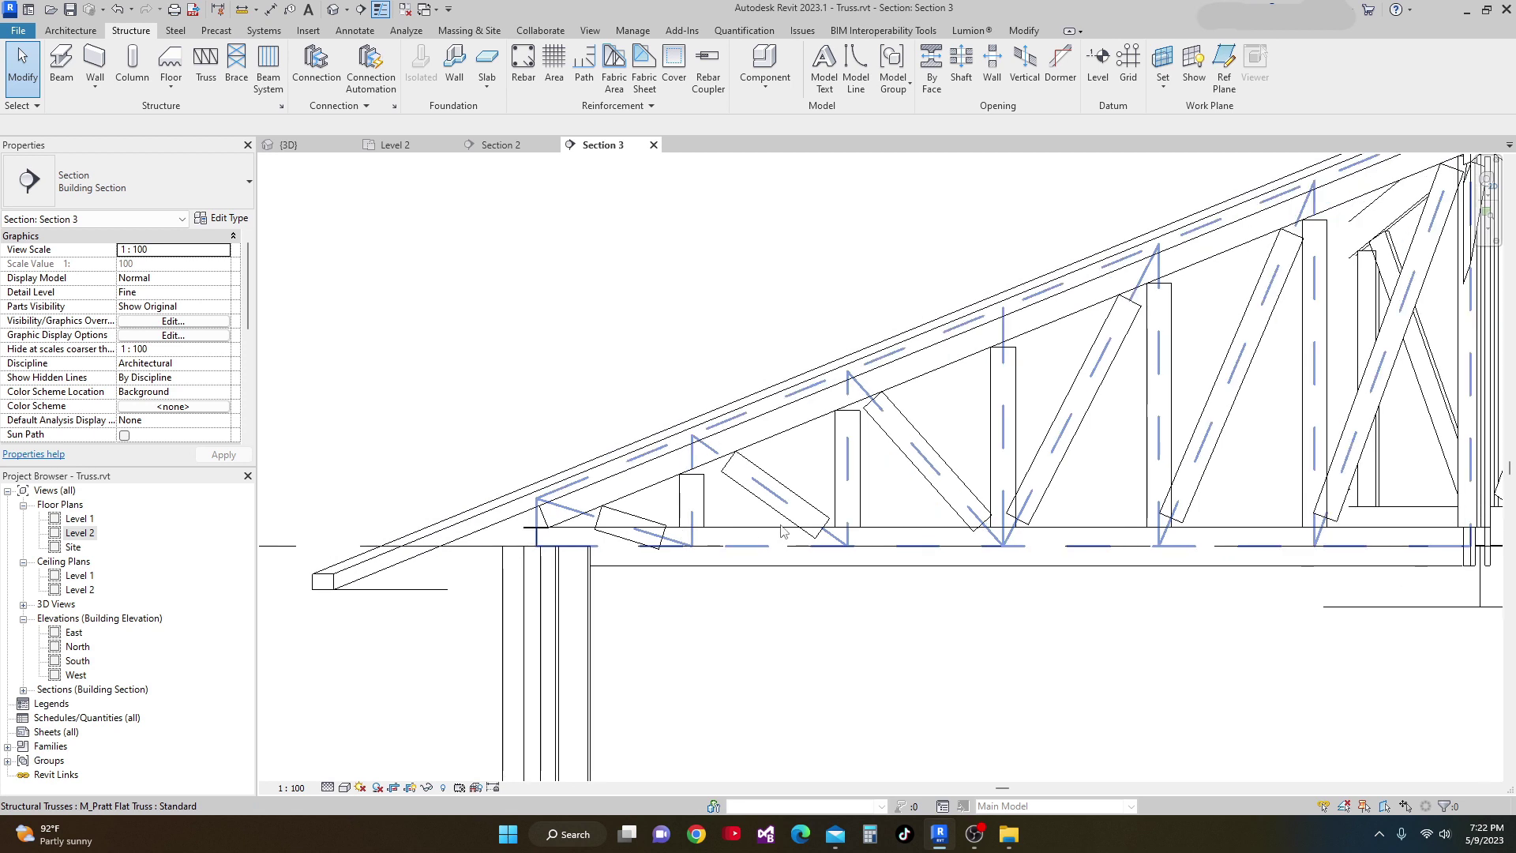
pyautogui.press('Tab')
pyautogui.click(743, 541)
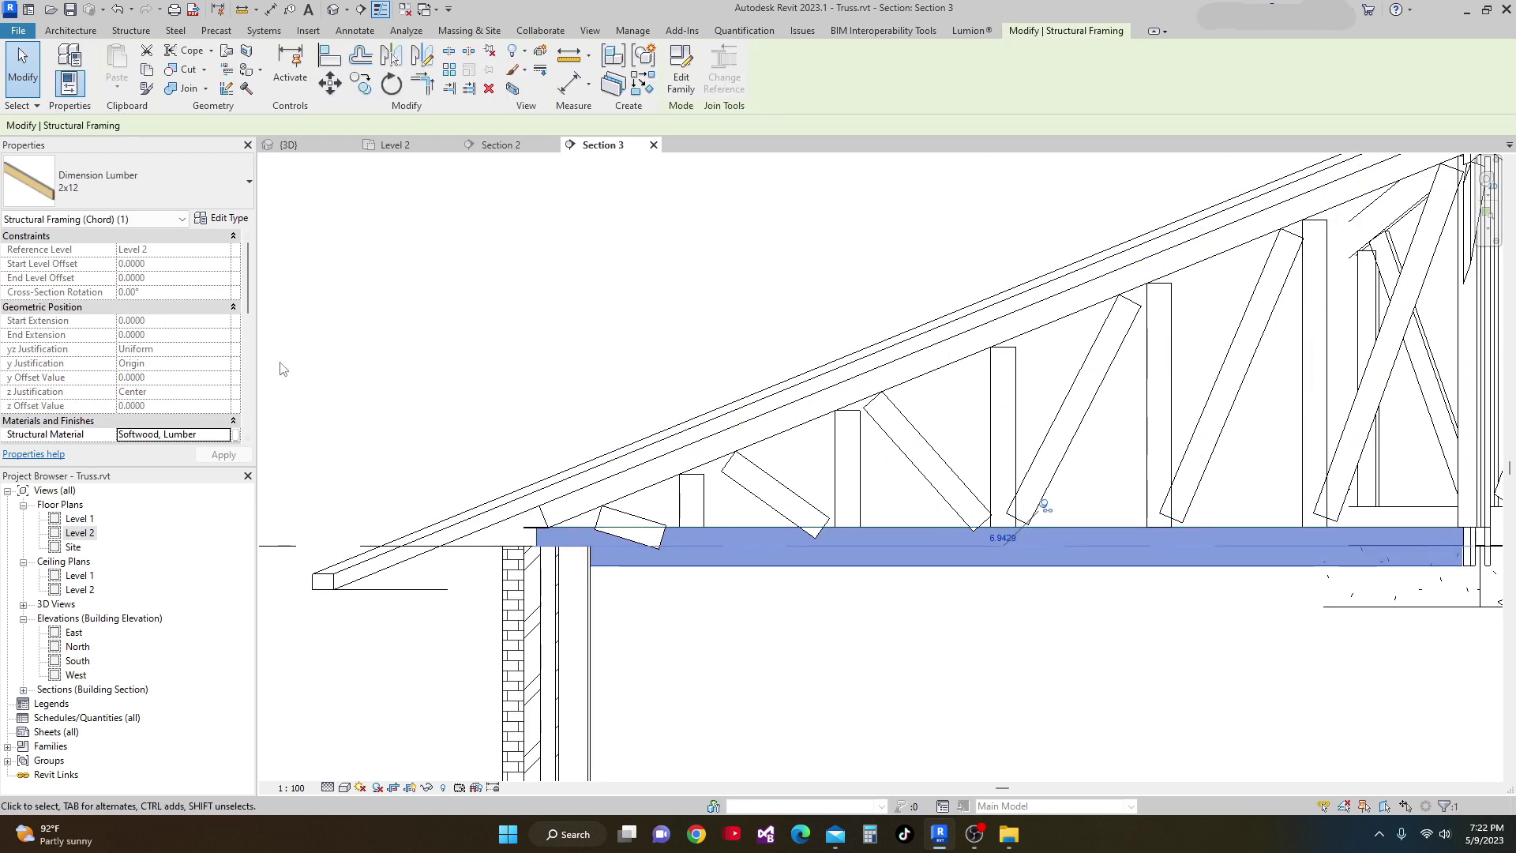
pyautogui.moveTo(248, 288); pyautogui.dragTo(255, 340)
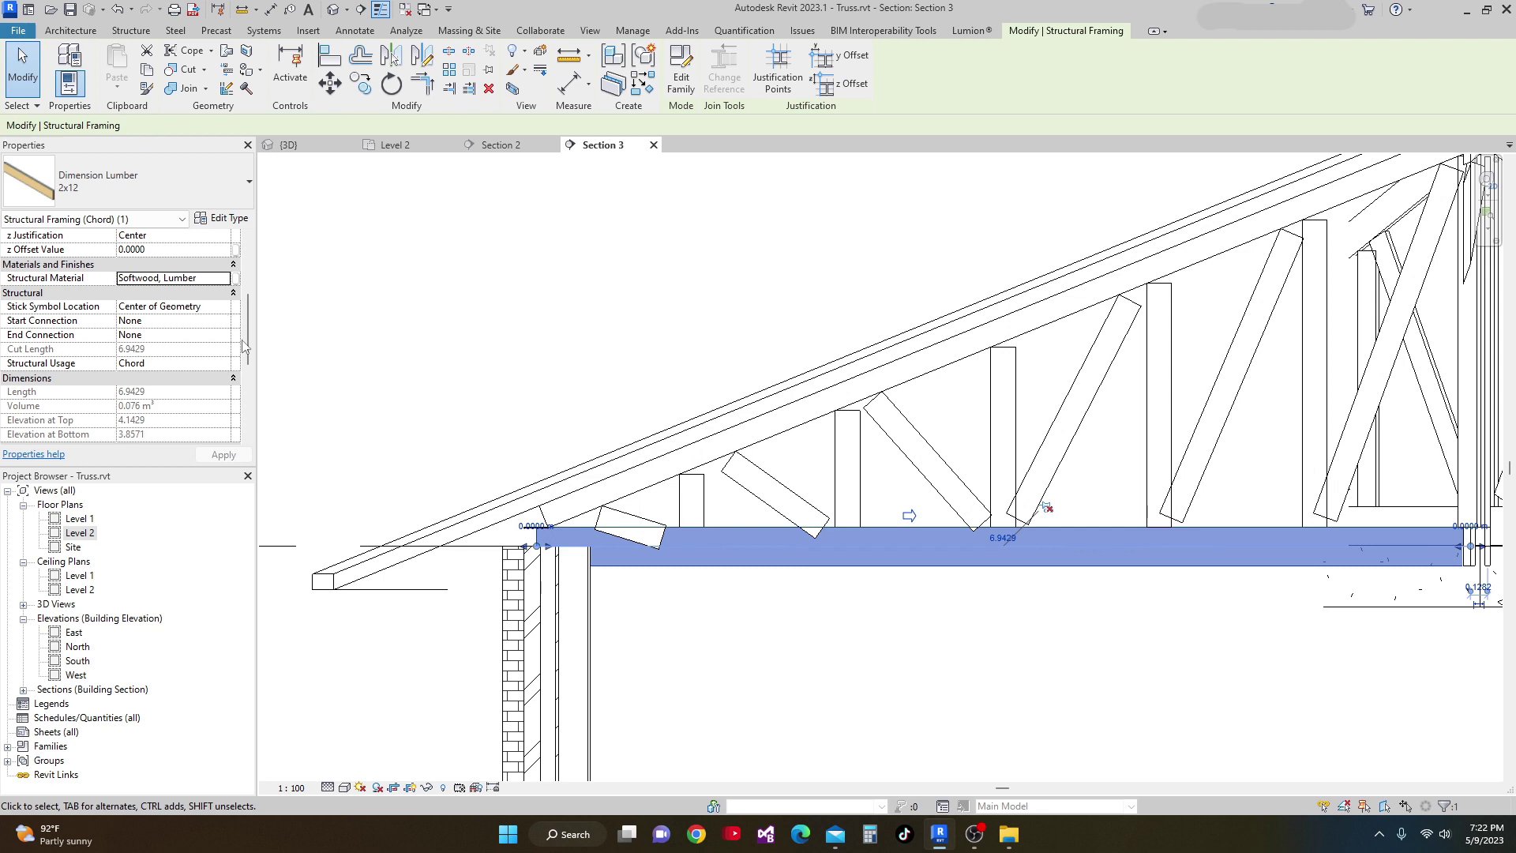
pyautogui.moveTo(254, 332); pyautogui.dragTo(252, 291)
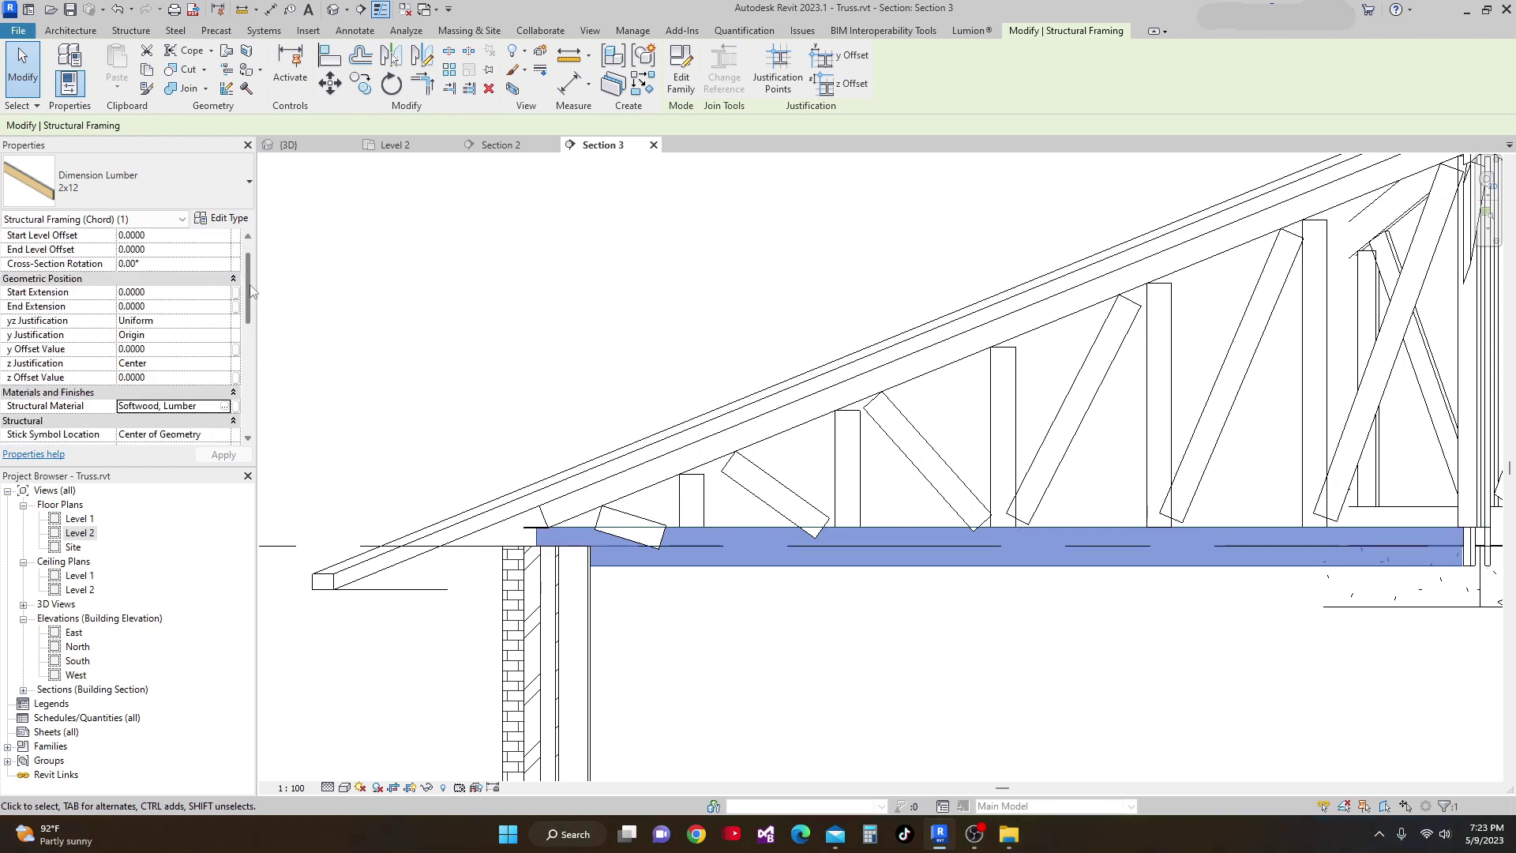
pyautogui.click(157, 378)
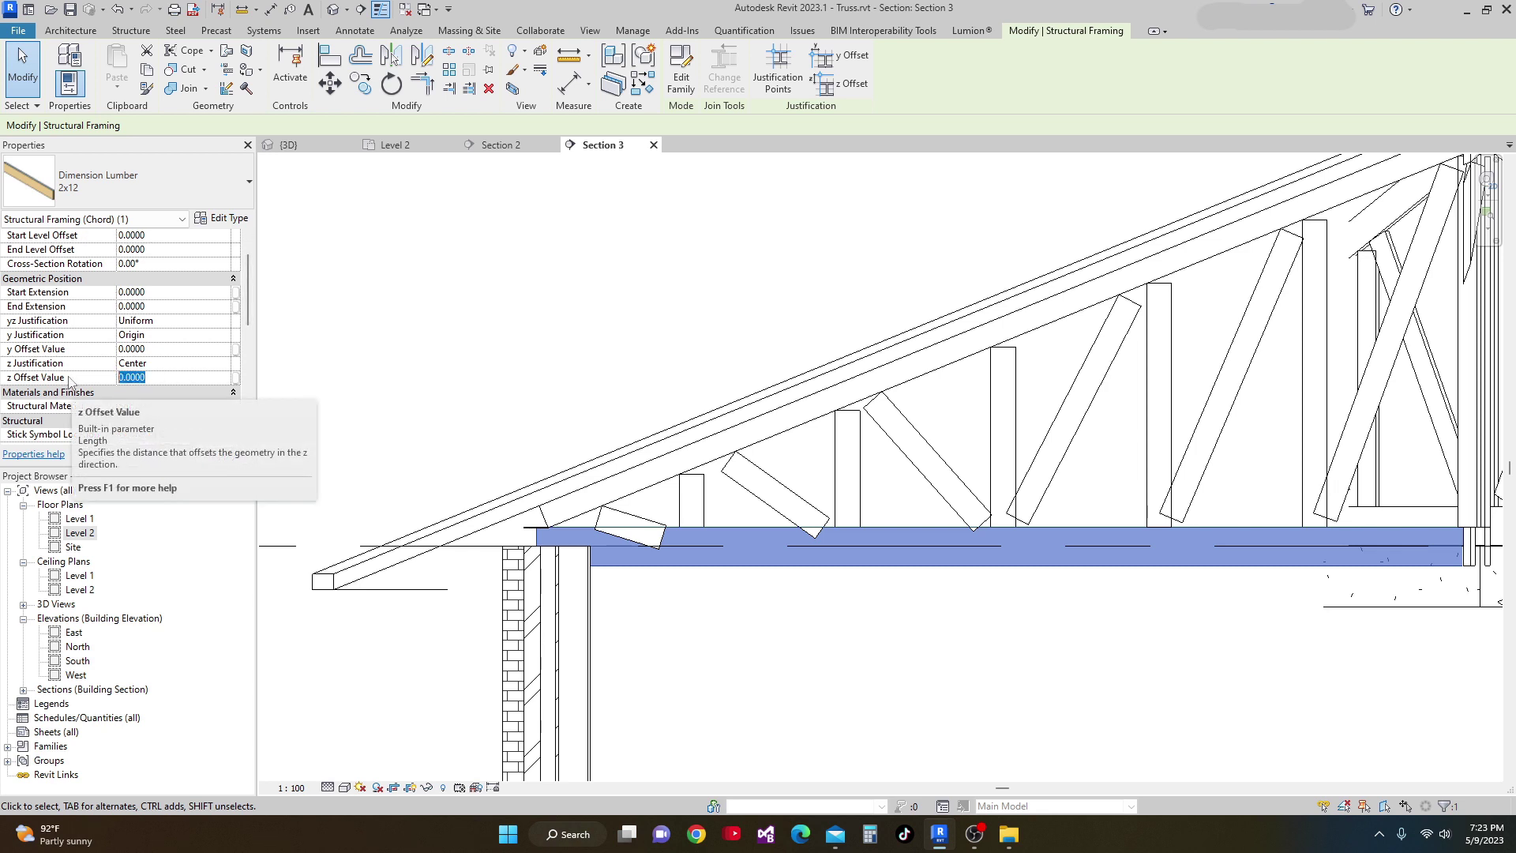
pyautogui.write('6in')
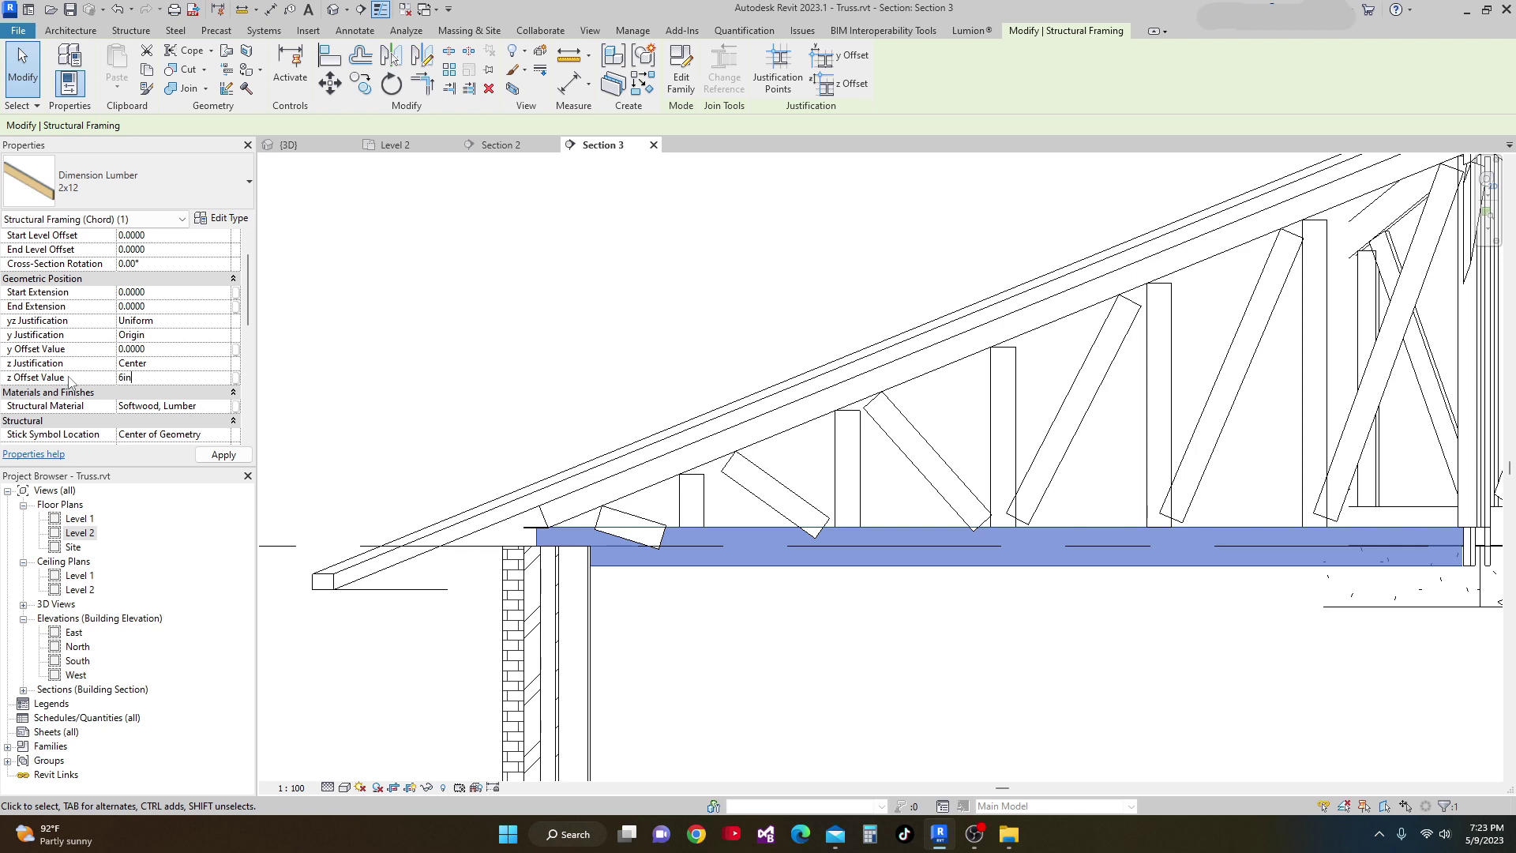
pyautogui.press('Return')
pyautogui.scroll(2, 609, 486)
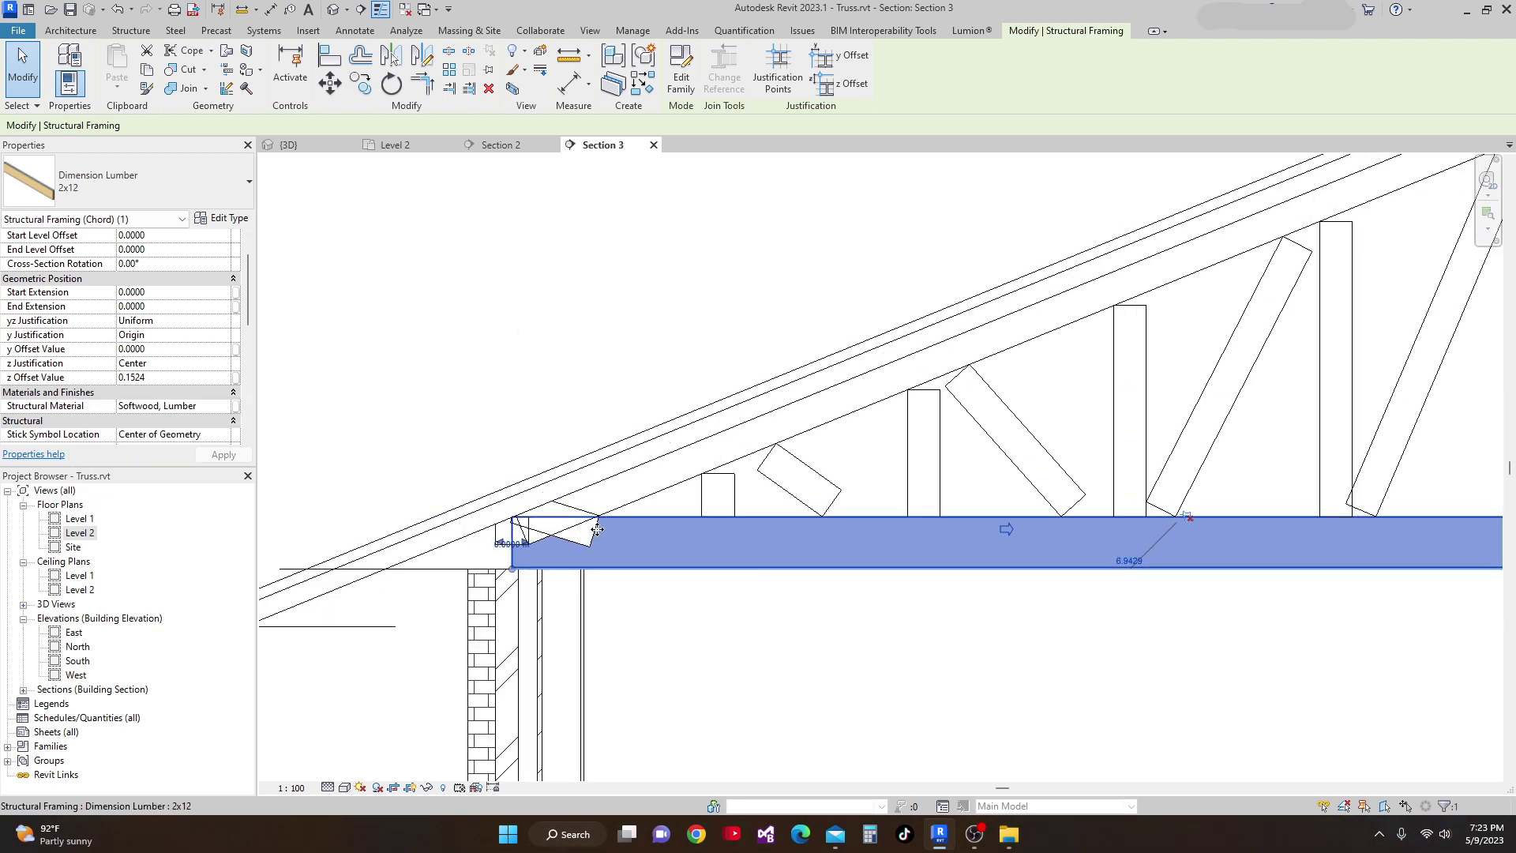
pyautogui.press('Escape')
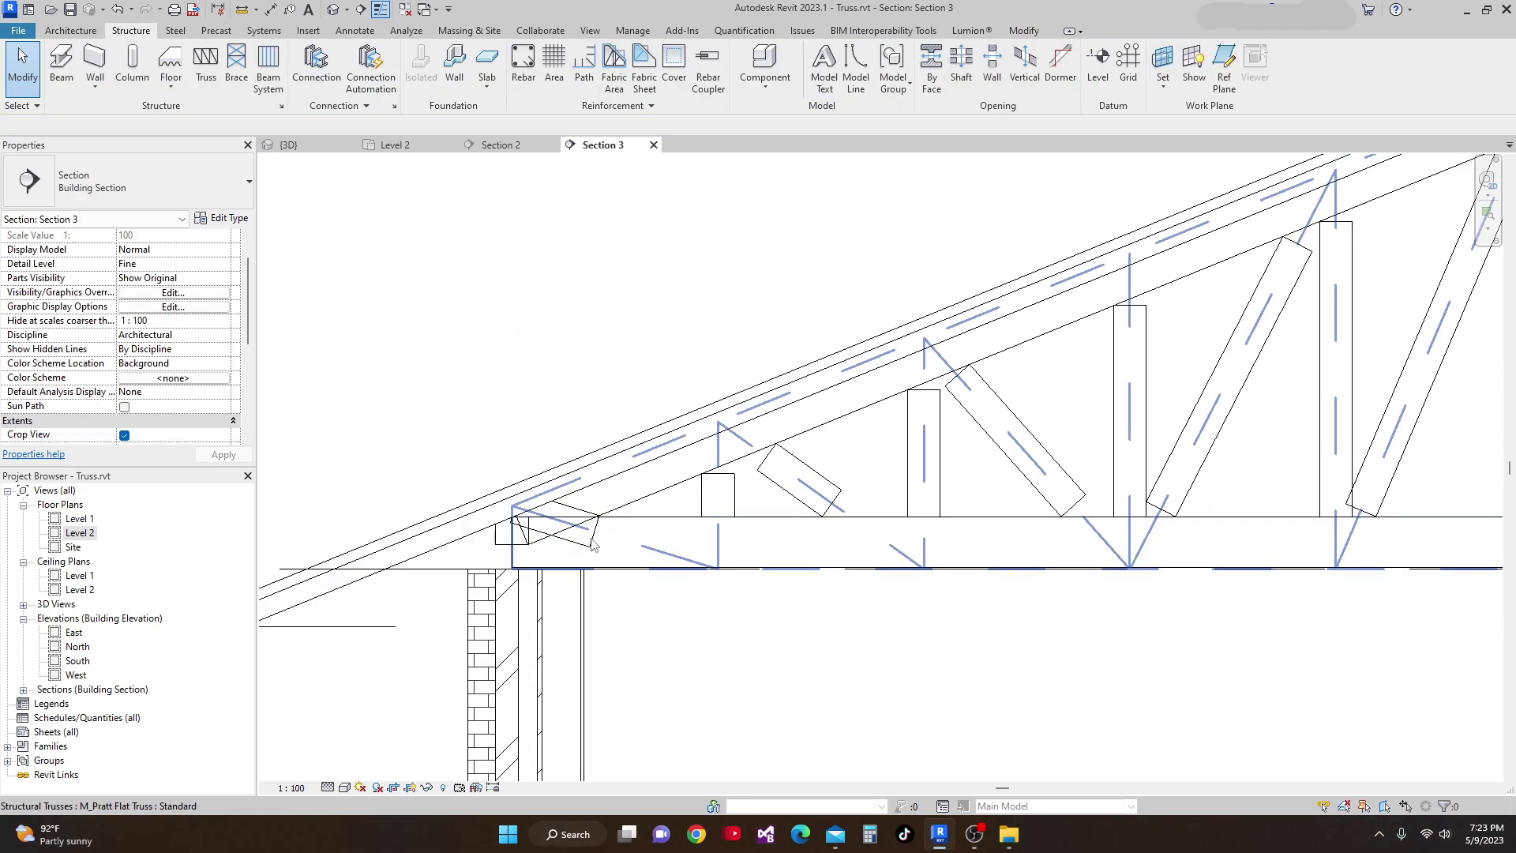
# Unpin and delete the short diagonal and short vertical 2x8 webs at the hip truss's eave heel.
pyautogui.click(590, 535)
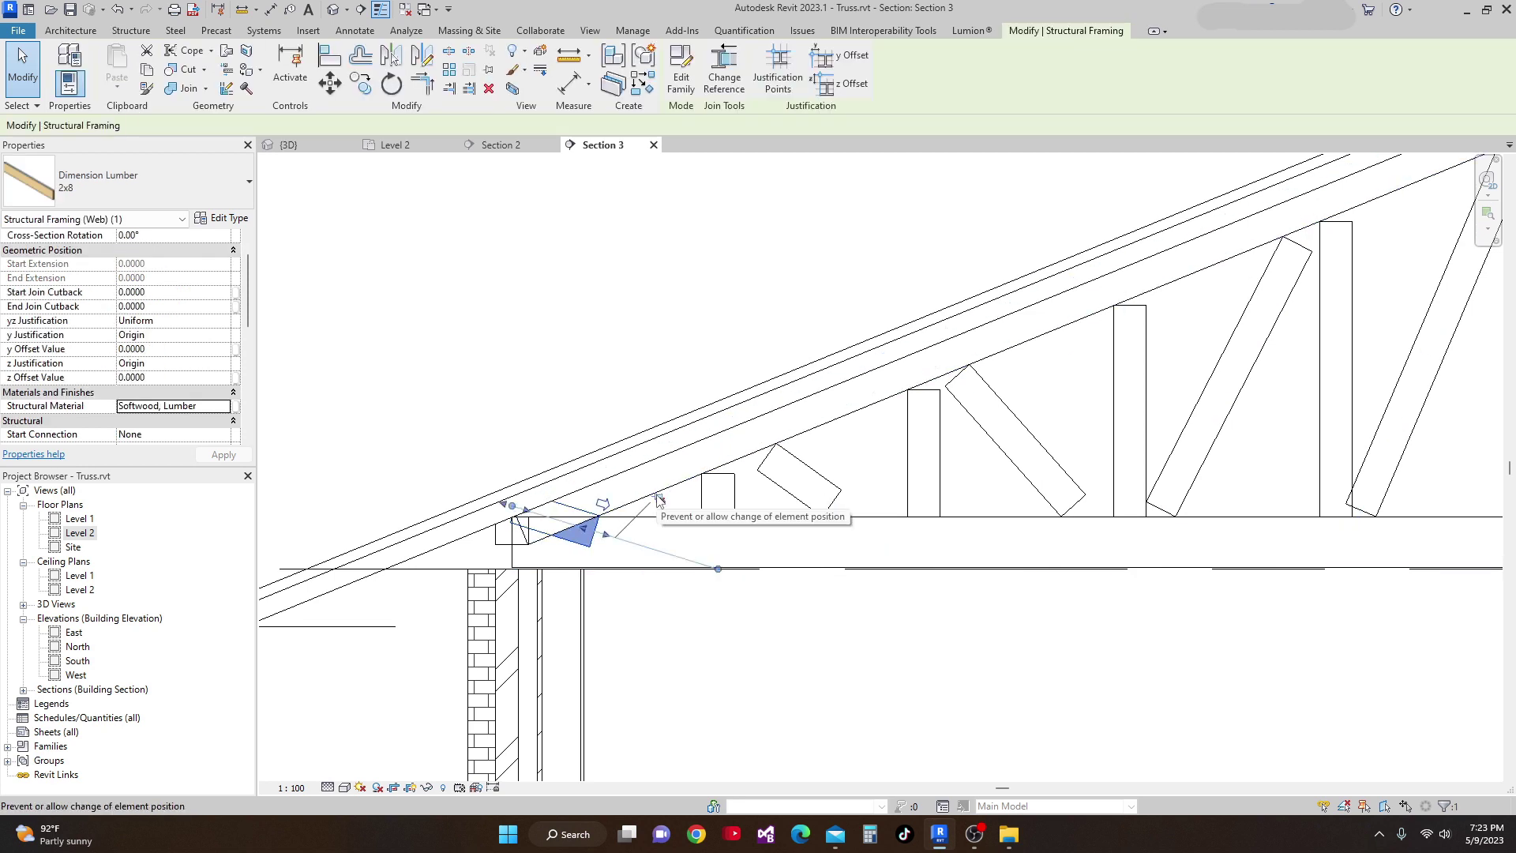
pyautogui.press('Escape')
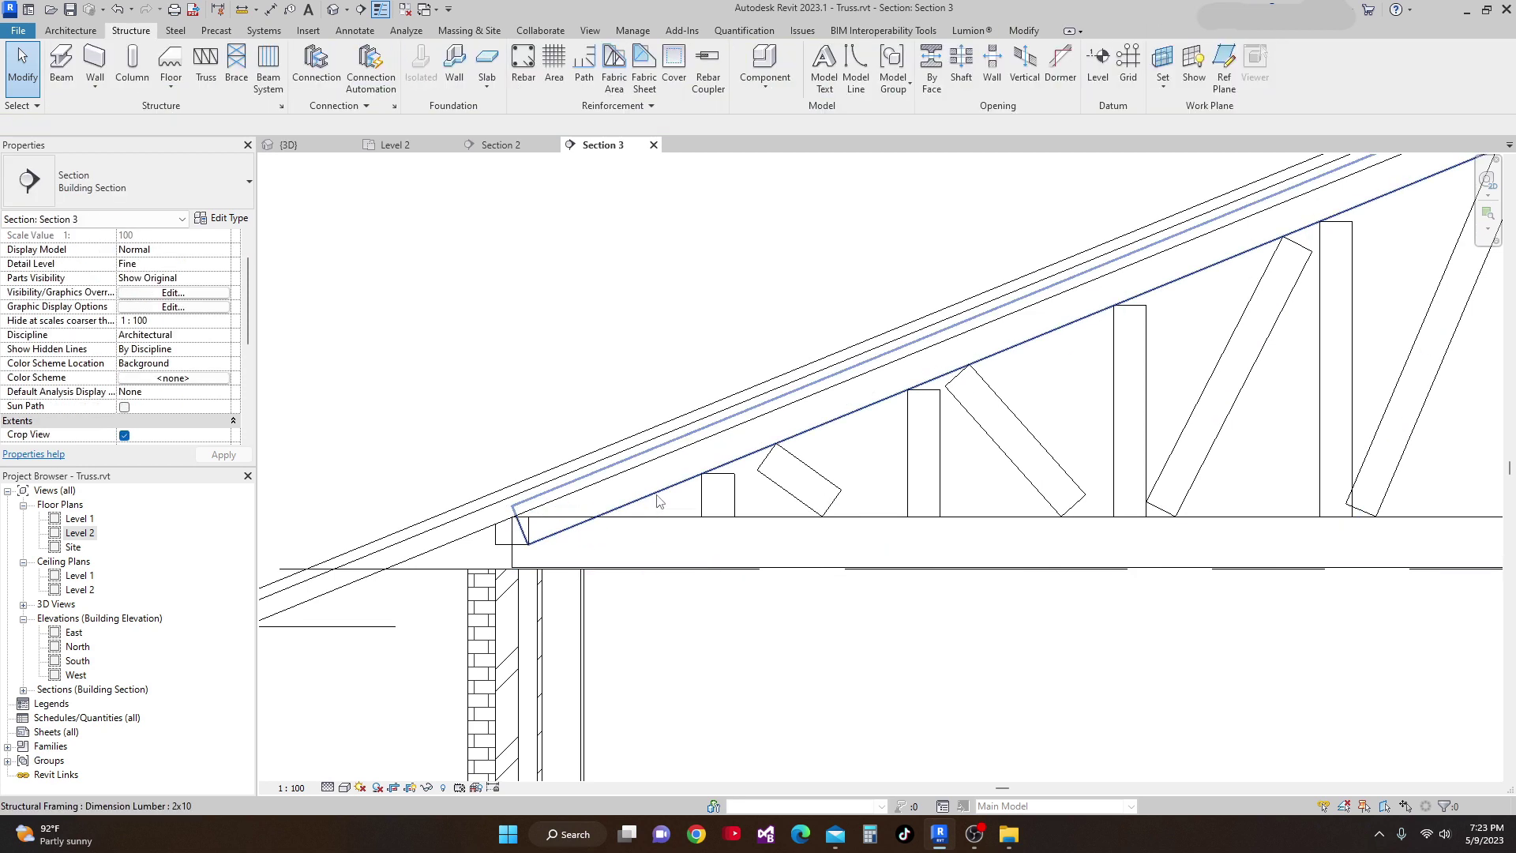
pyautogui.click(509, 534)
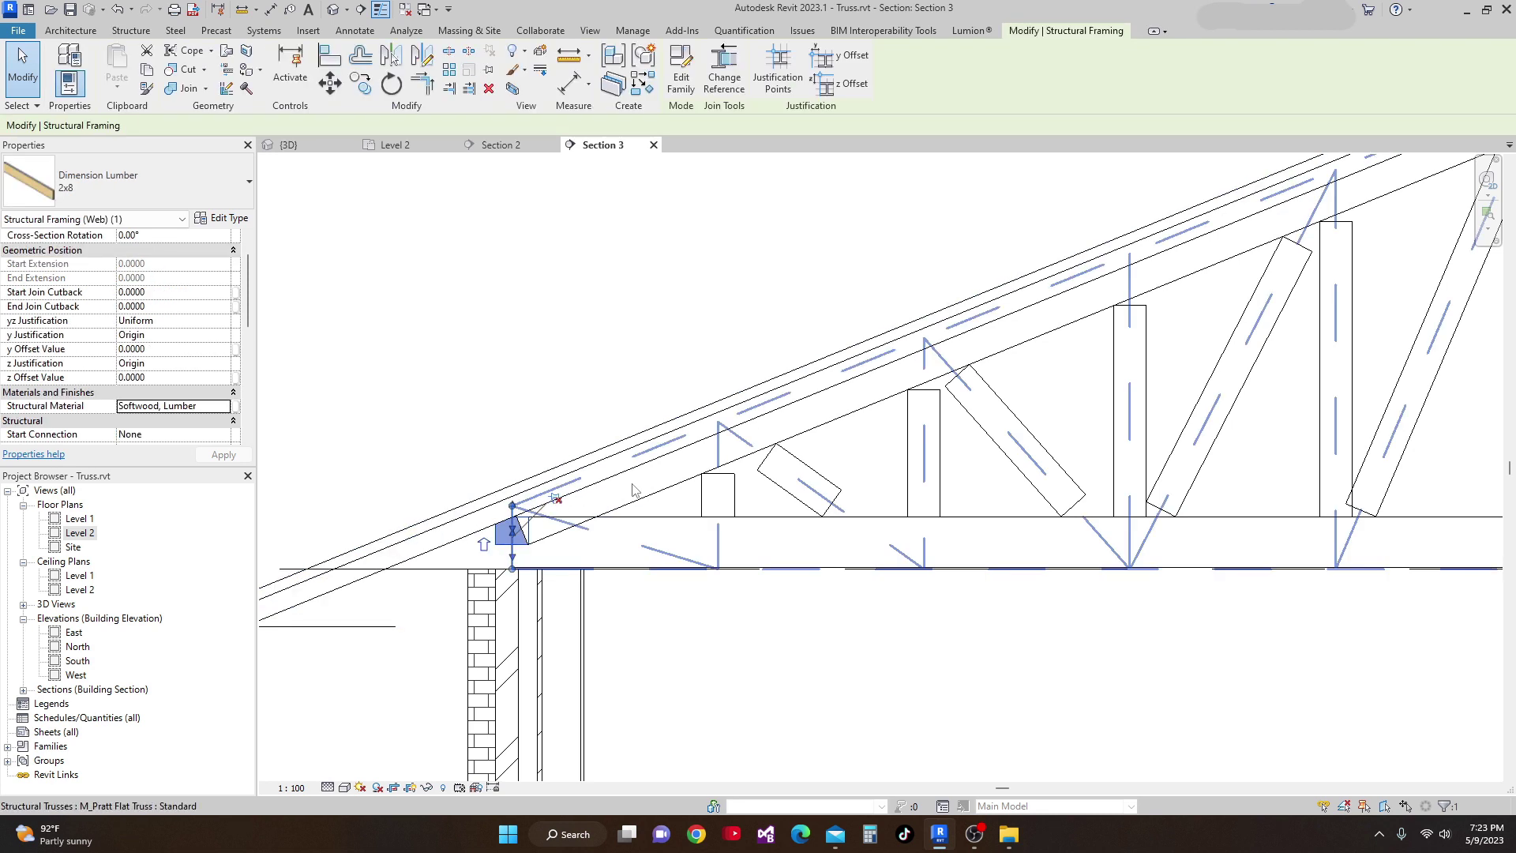
pyautogui.press('Escape')
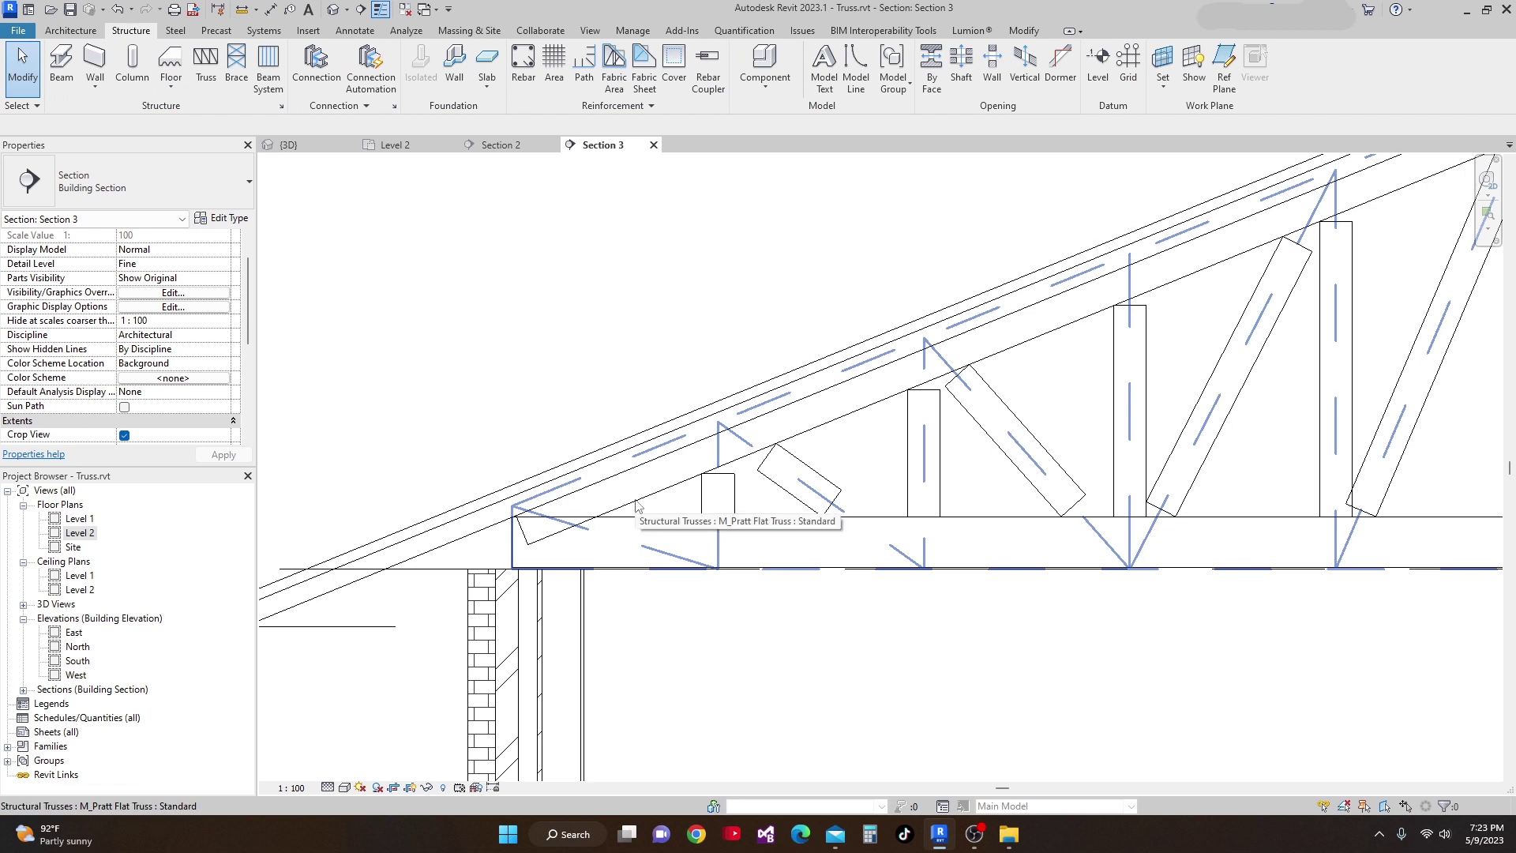
# Unpin the hip truss's 2x10 top chord and extend its lower end by about 1.62 m to the roof eave.
pyautogui.click(638, 506)
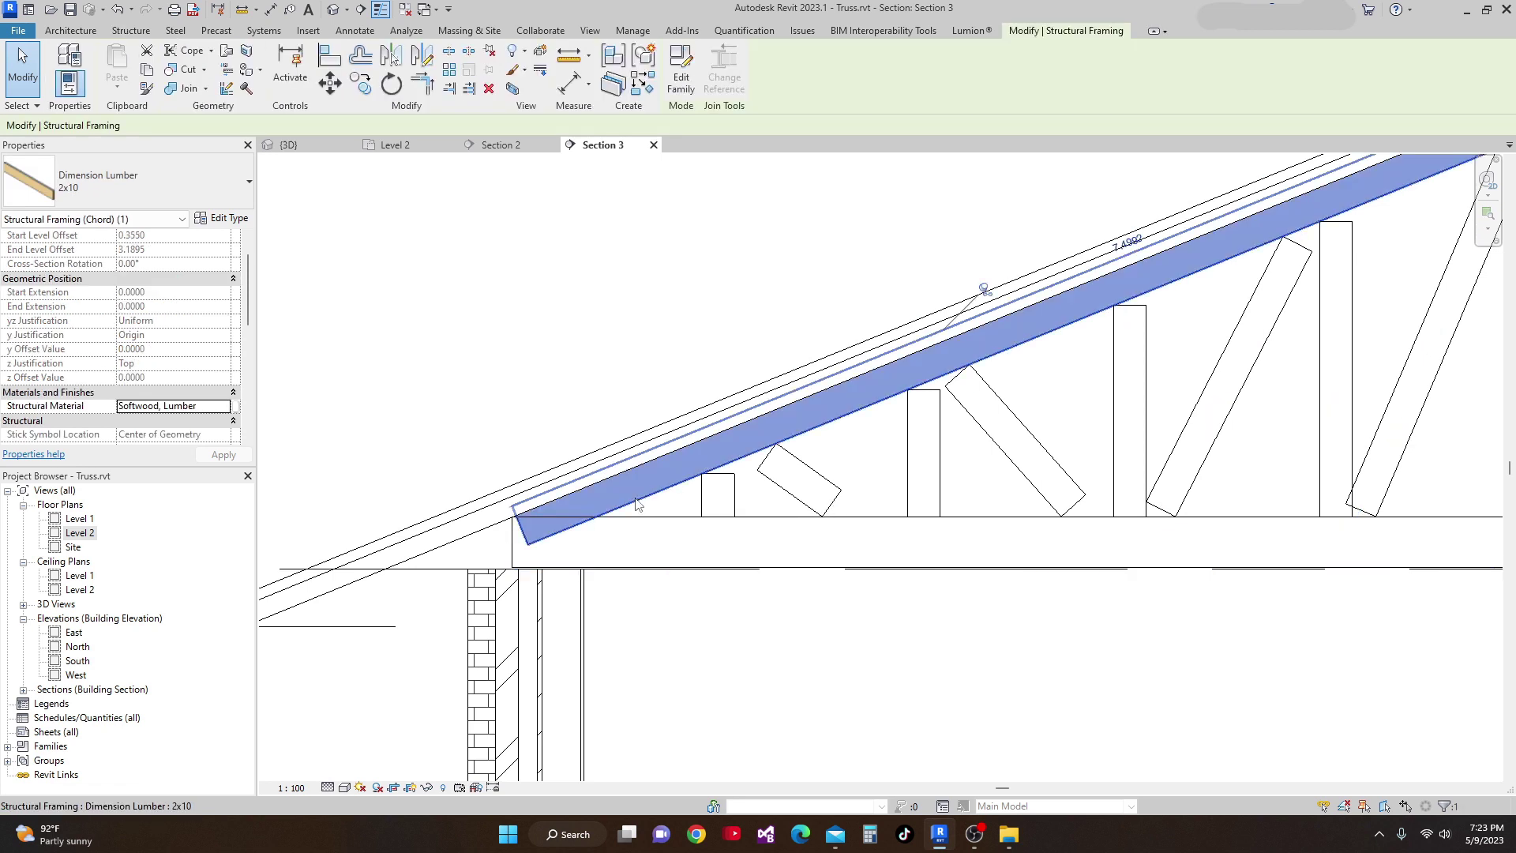
pyautogui.scroll(-2, 638, 505)
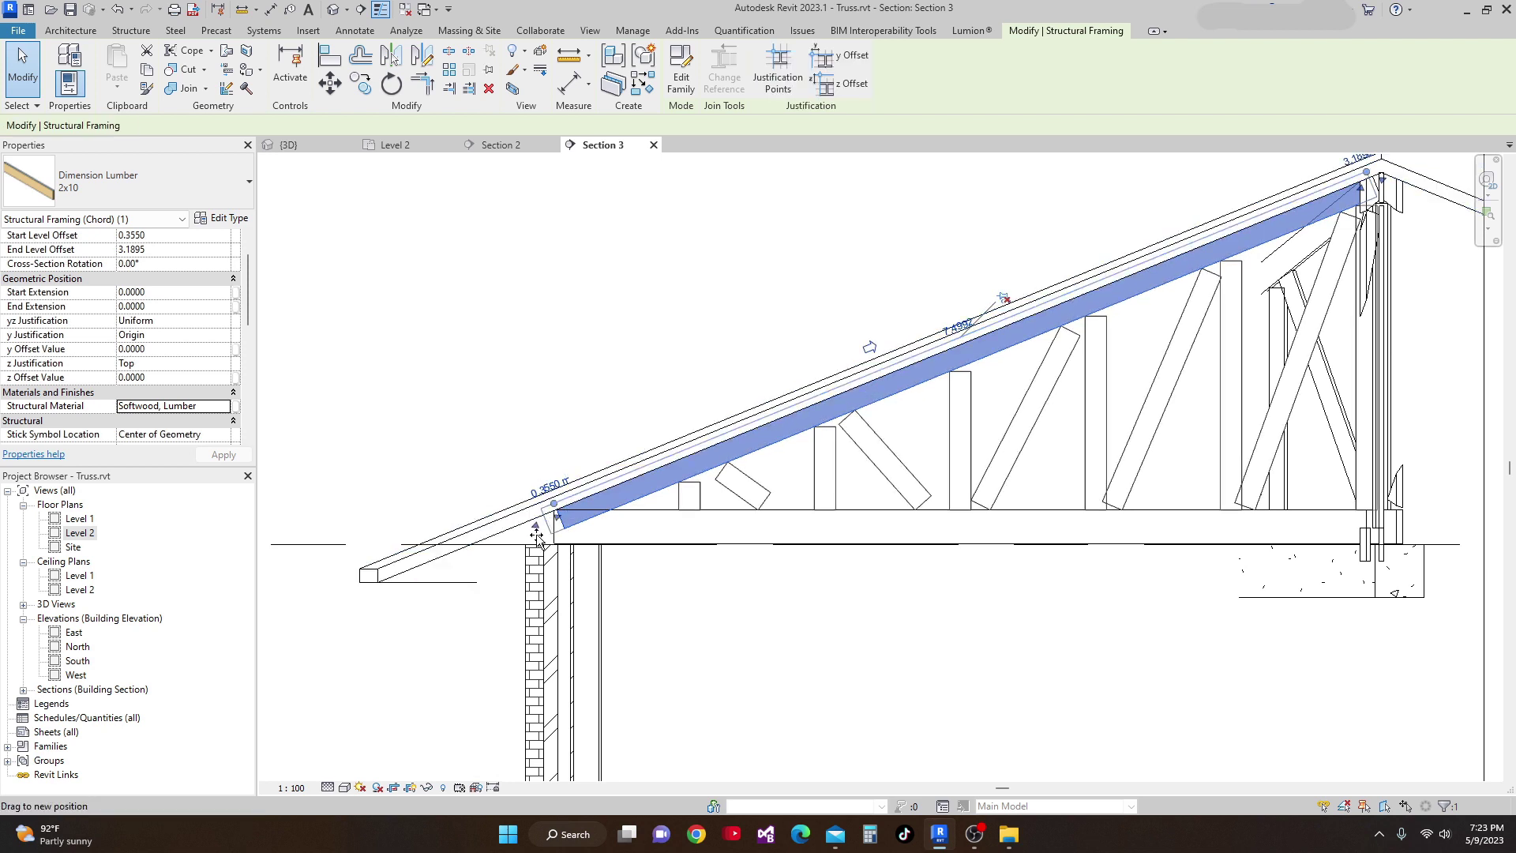
pyautogui.moveTo(437, 591); pyautogui.dragTo(417, 602)
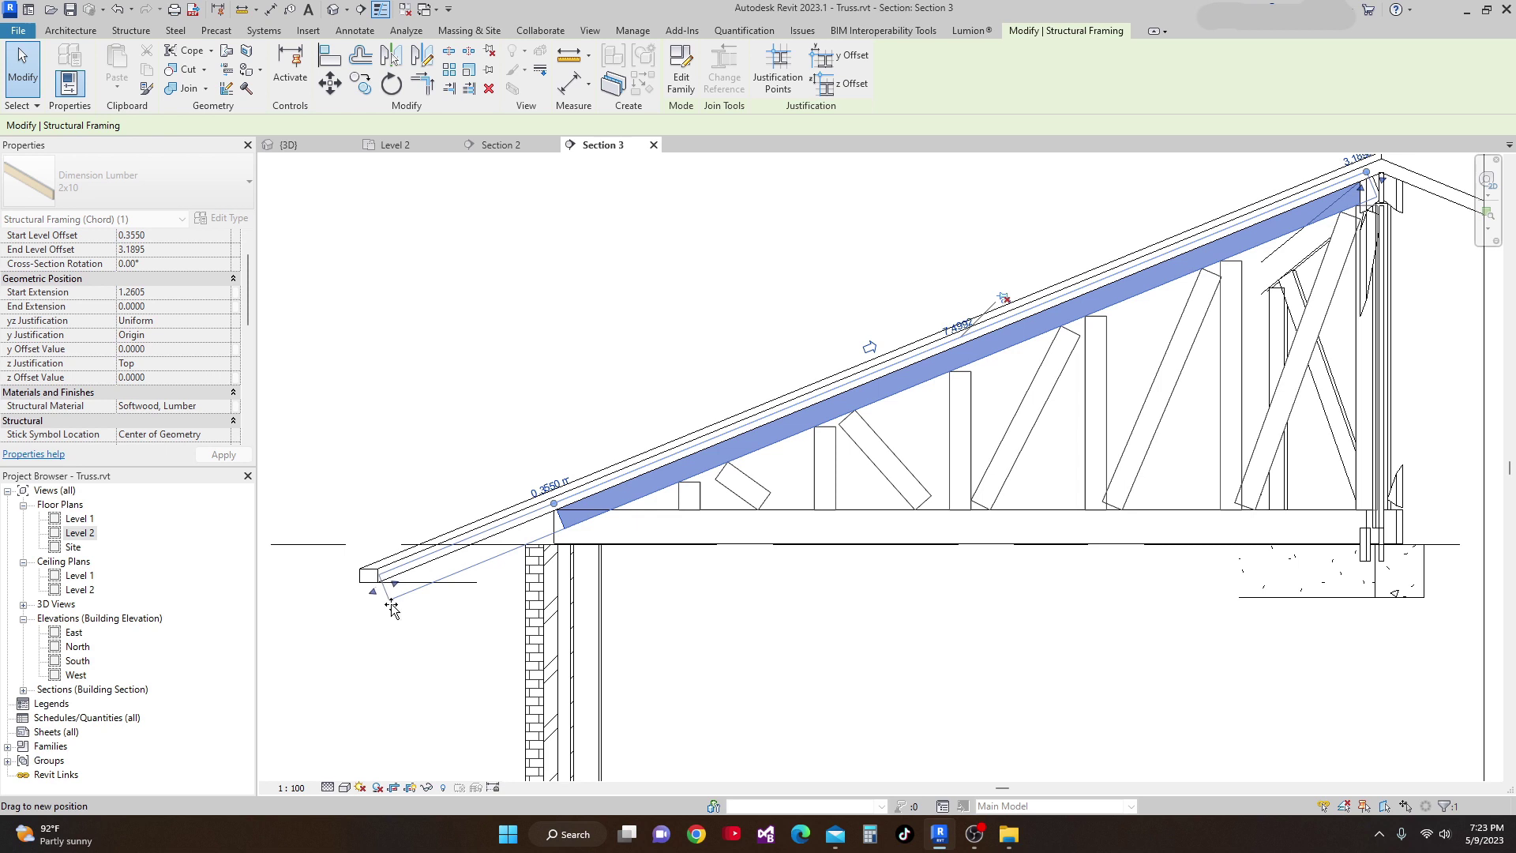
pyautogui.moveTo(391, 608); pyautogui.dragTo(343, 632)
pyautogui.scroll(-2, 560, 374)
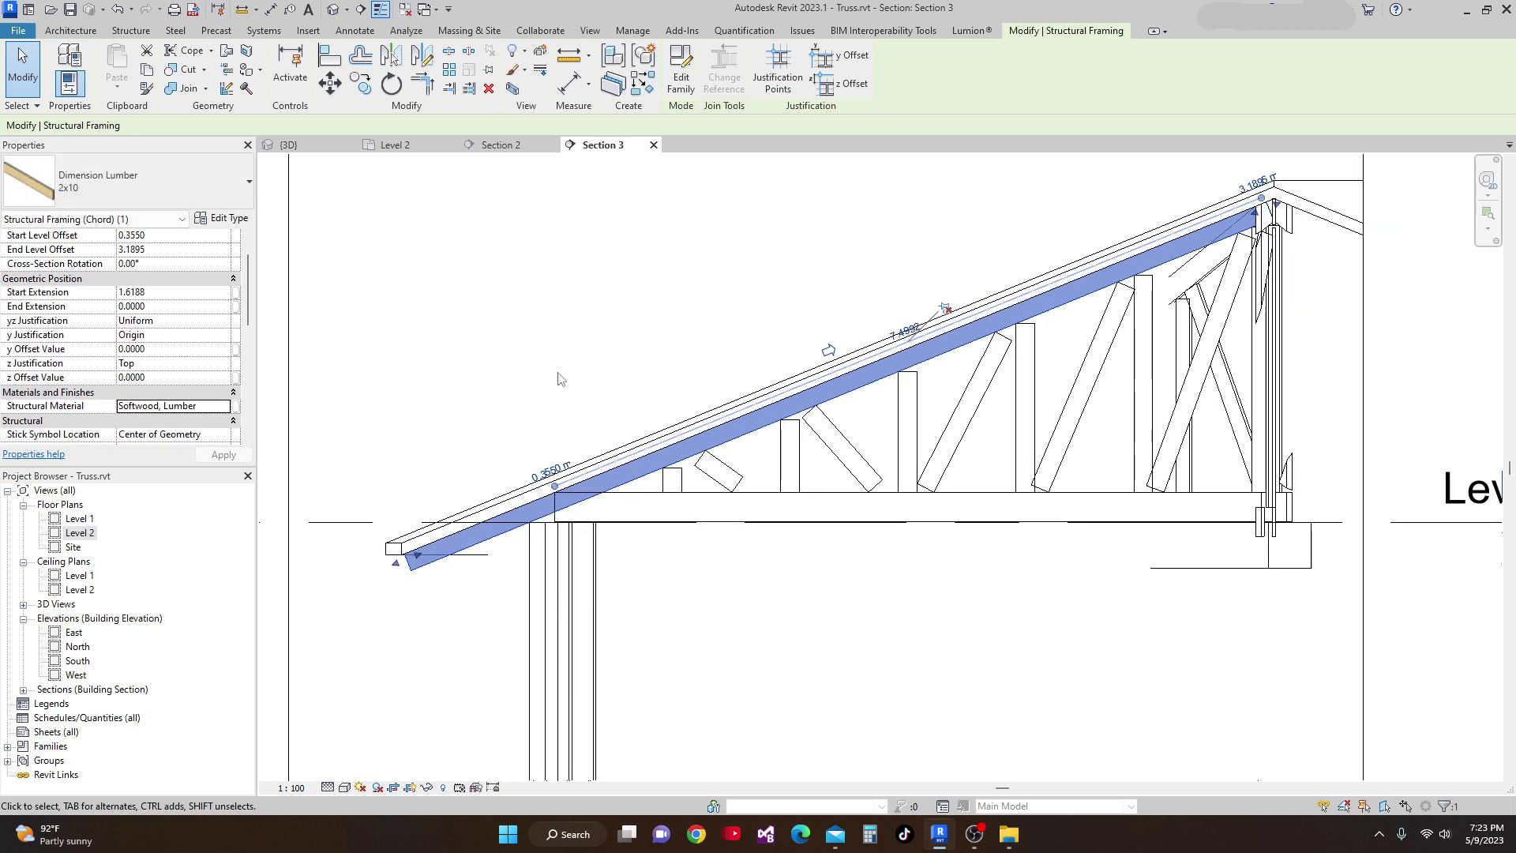
# Examine the extended hip truss overhang and the remaining trusses from several angles in the 3D view.
pyautogui.click(298, 150)
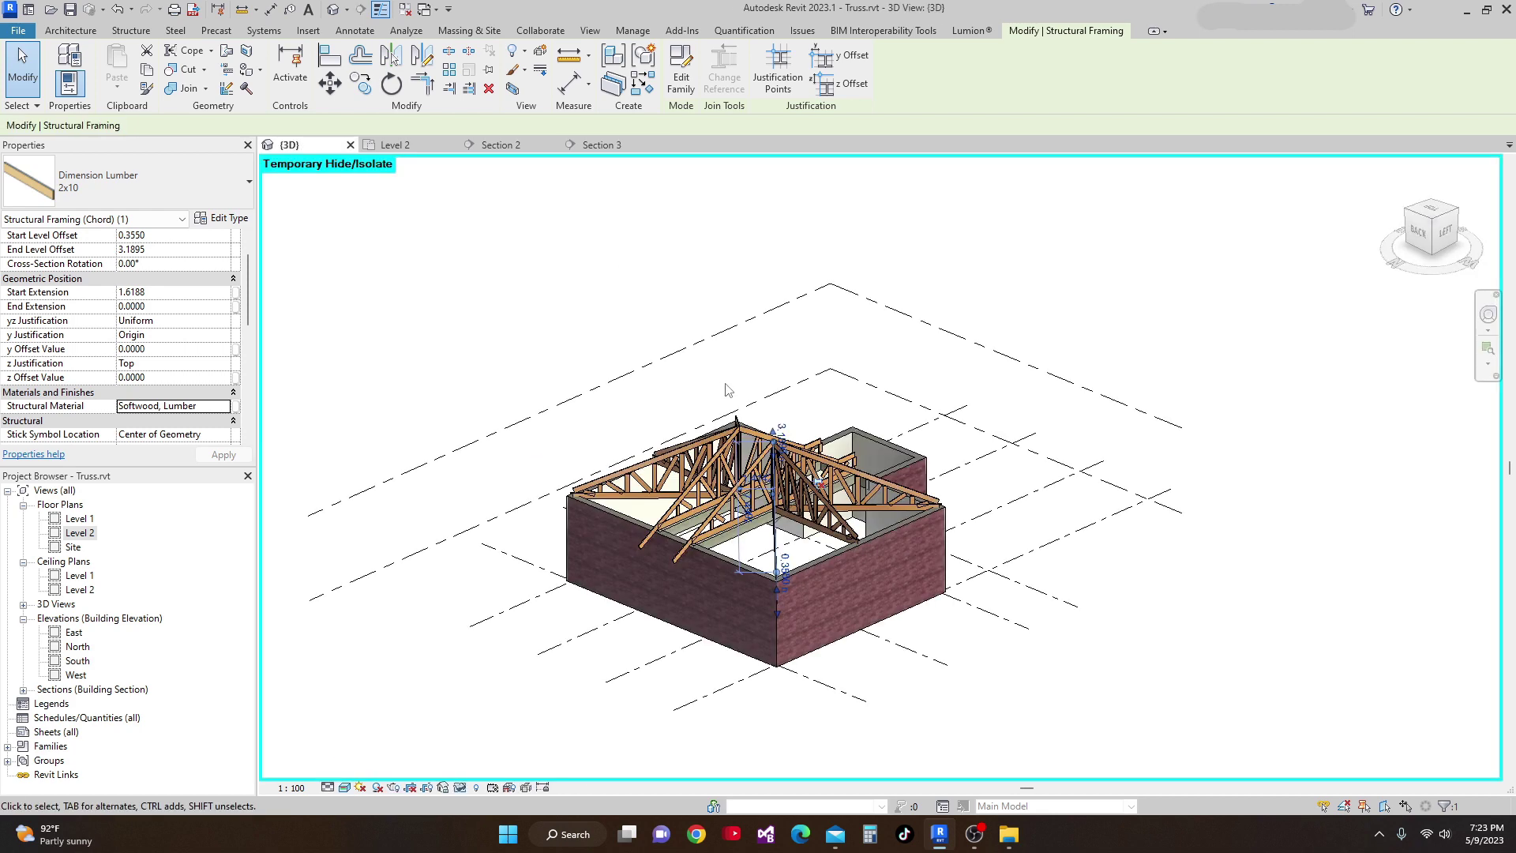
pyautogui.keyDown('shift'); pyautogui.moveTo(841, 671); pyautogui.dragTo(473, 737, button='middle'); pyautogui.keyUp('shift')
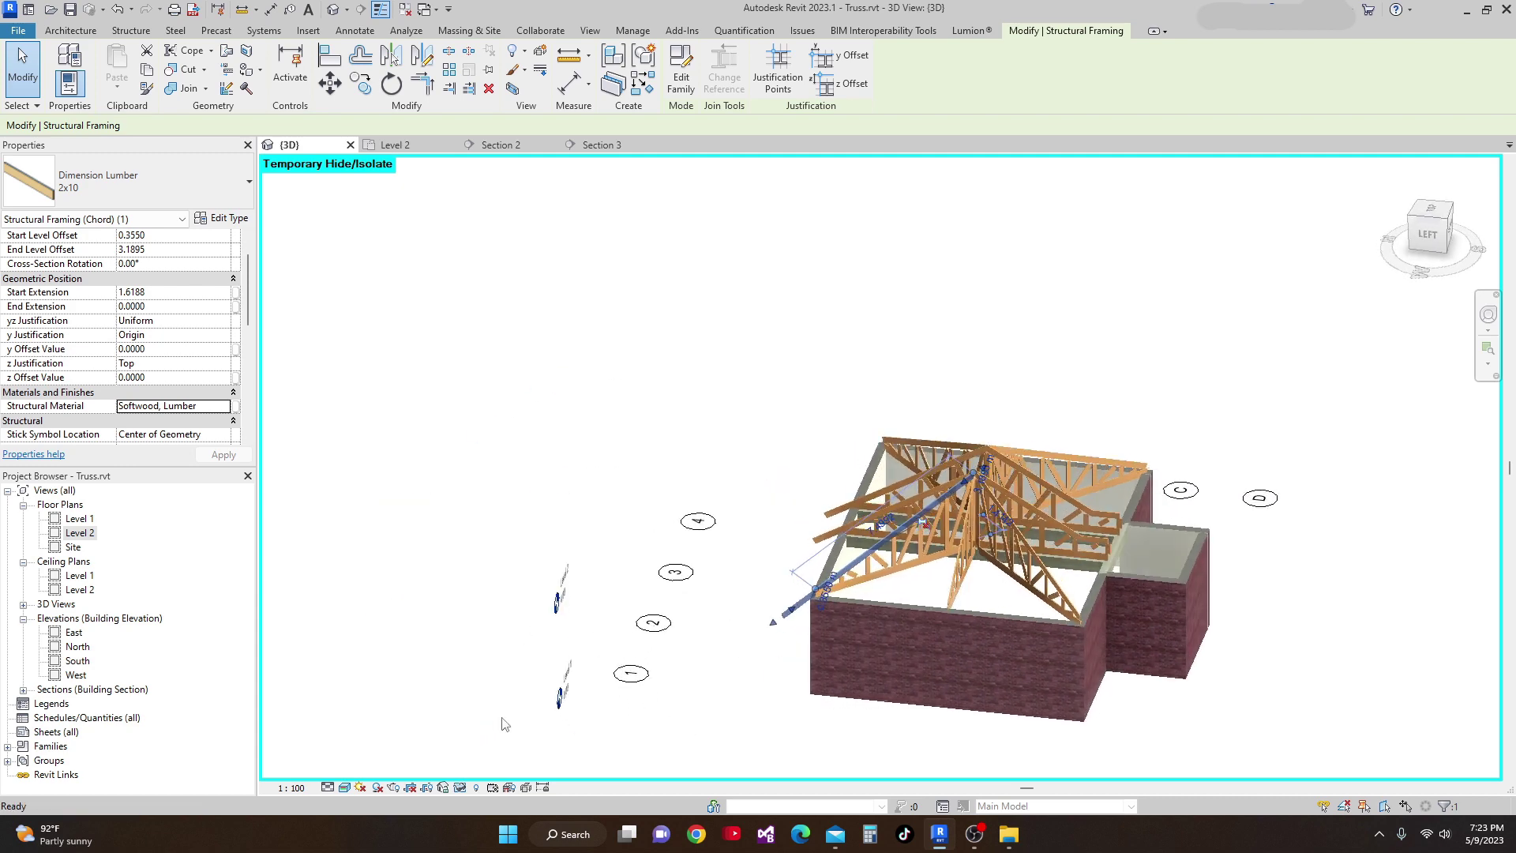
pyautogui.scroll(3, 758, 660)
pyautogui.click(763, 657)
pyautogui.keyDown('shift'); pyautogui.moveTo(798, 680); pyautogui.dragTo(542, 532, button='middle'); pyautogui.keyUp('shift')
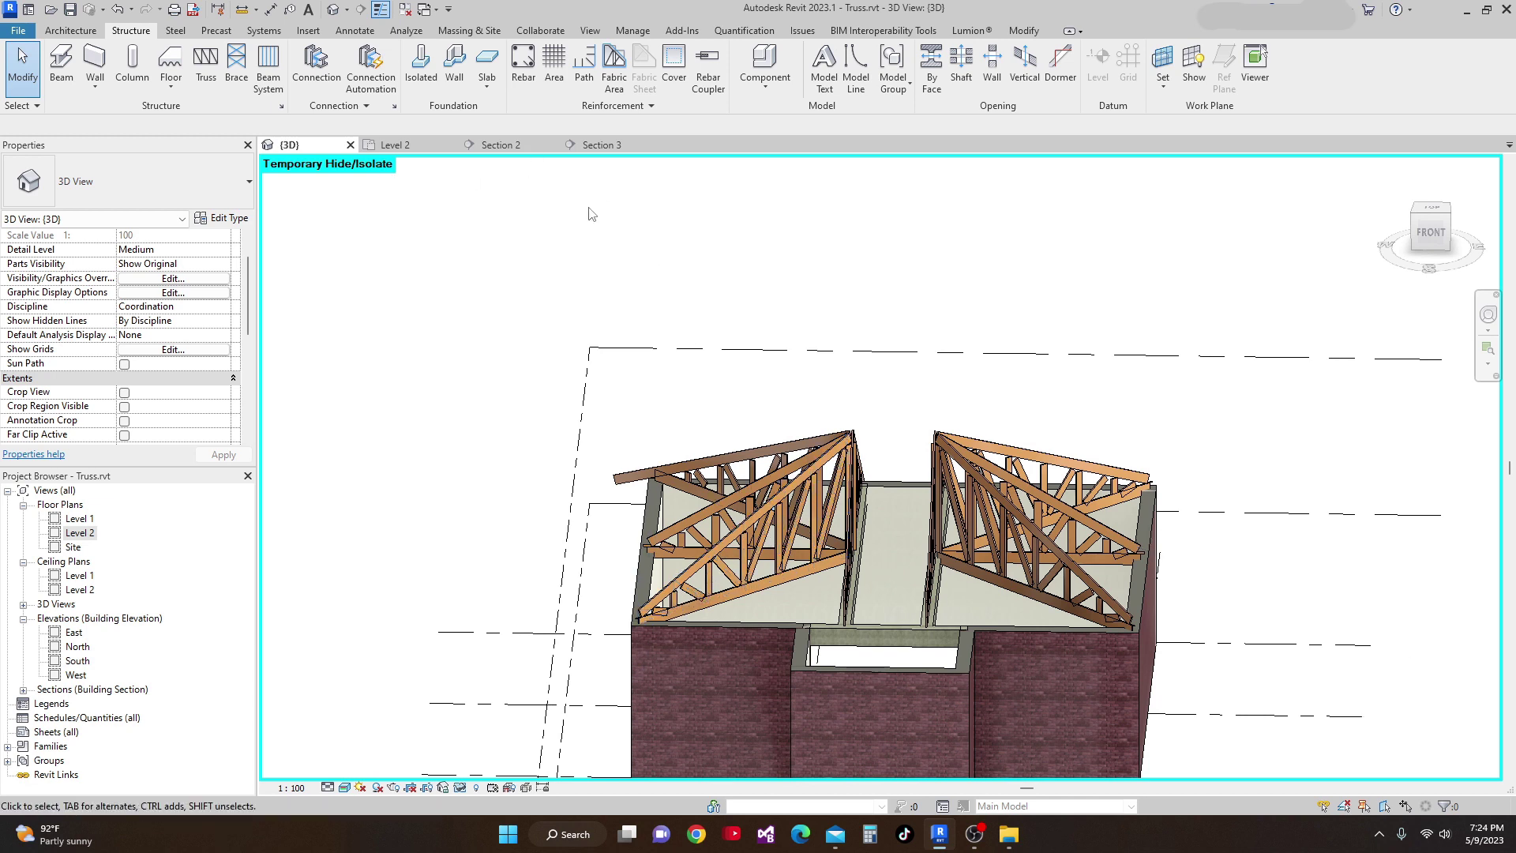
# Return to the Level 2 floor plan showing the hip truss layout.
pyautogui.click(420, 145)
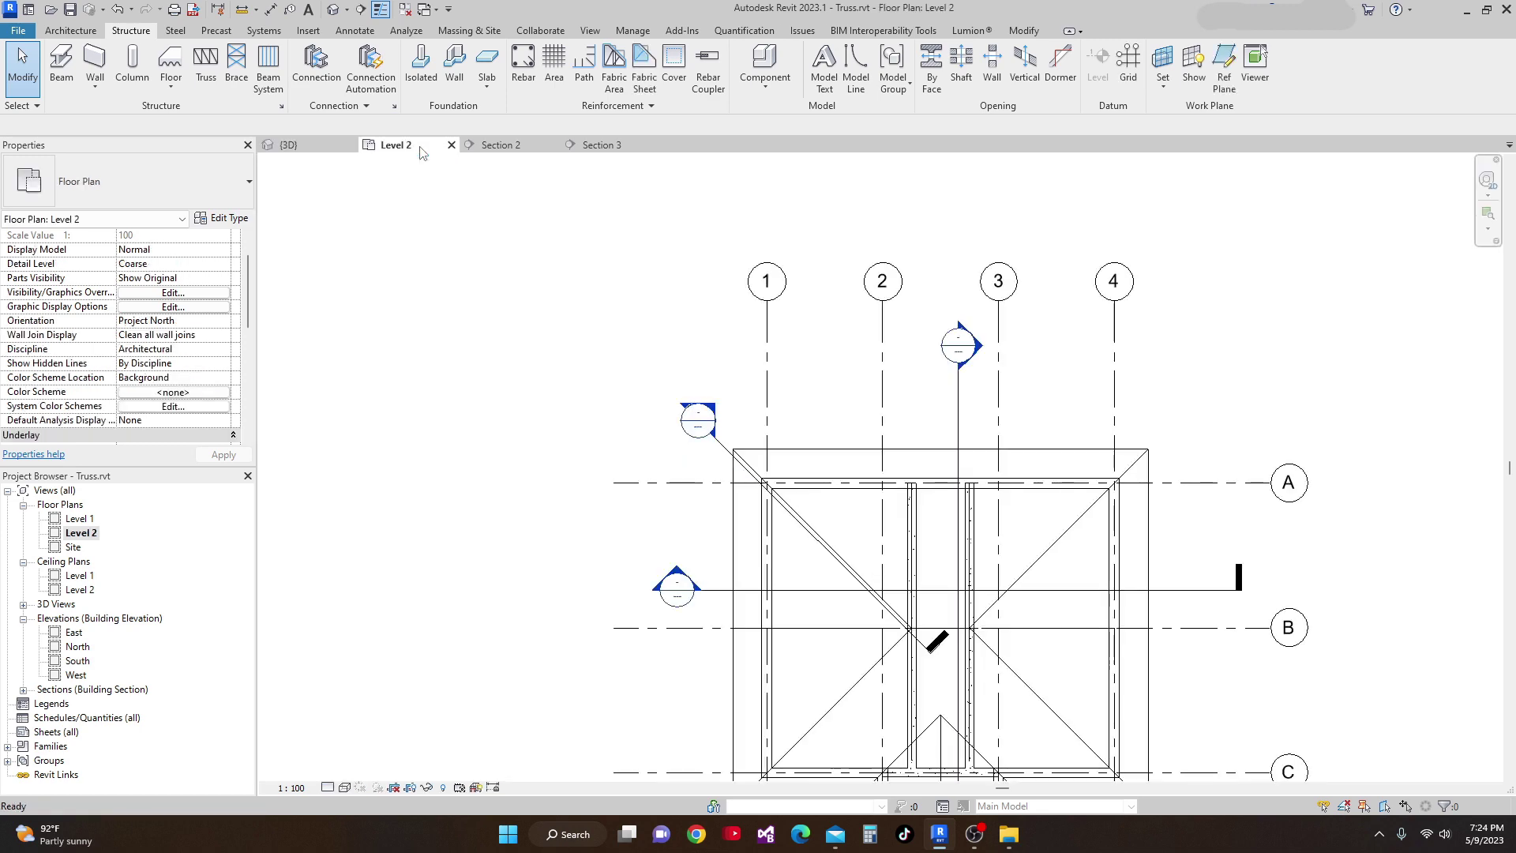
pyautogui.scroll(-2, 1017, 709)
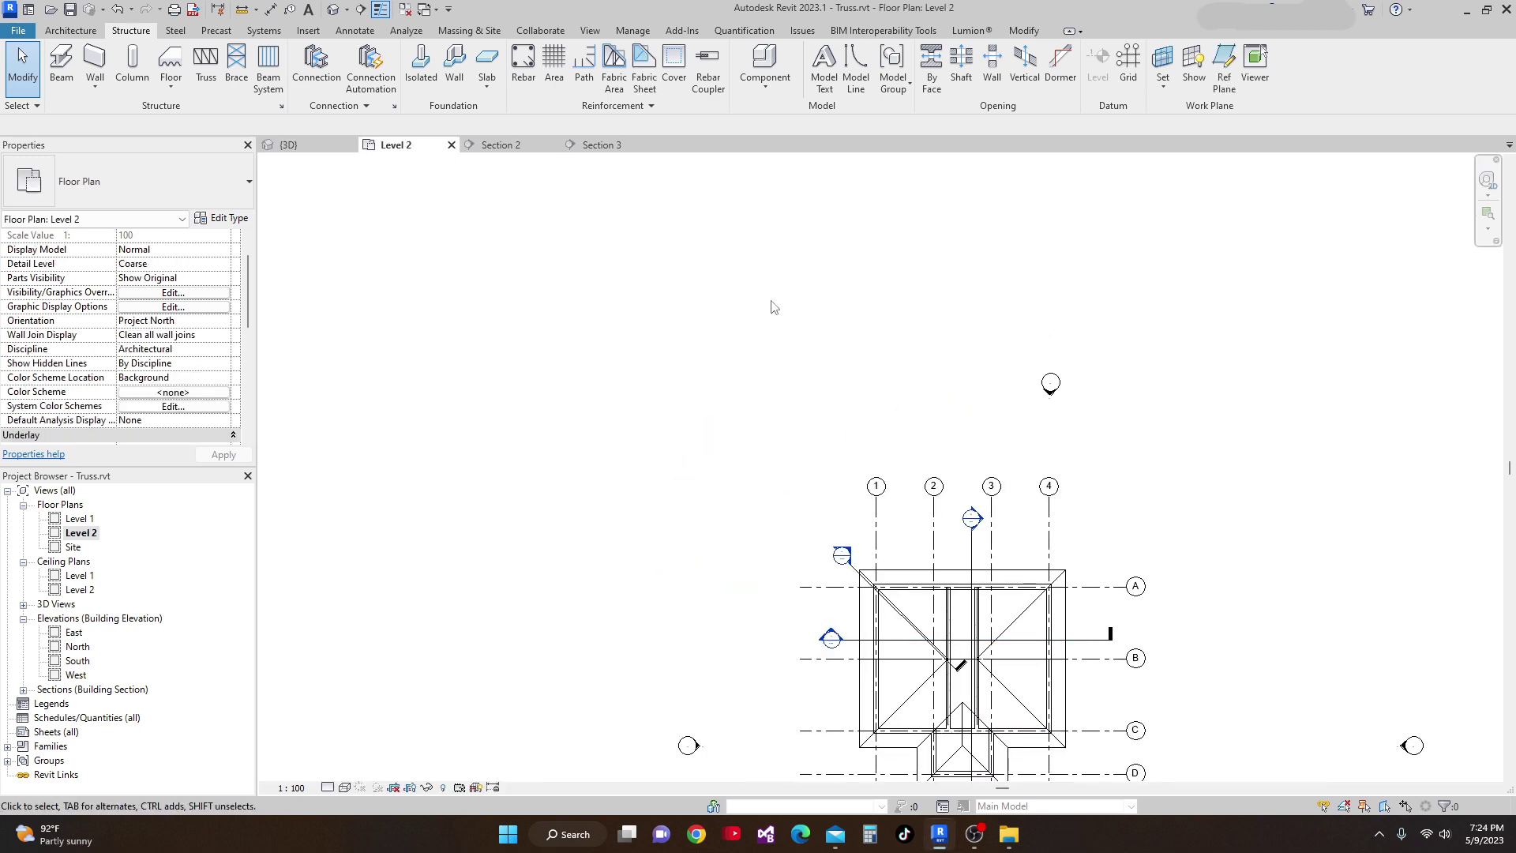
# Draw a diagonal building section on the Level 2 plan from outside the grid 1/C corner to the hip's inner end near grid B.
pyautogui.moveTo(867, 756); pyautogui.dragTo(622, 441, button='middle')
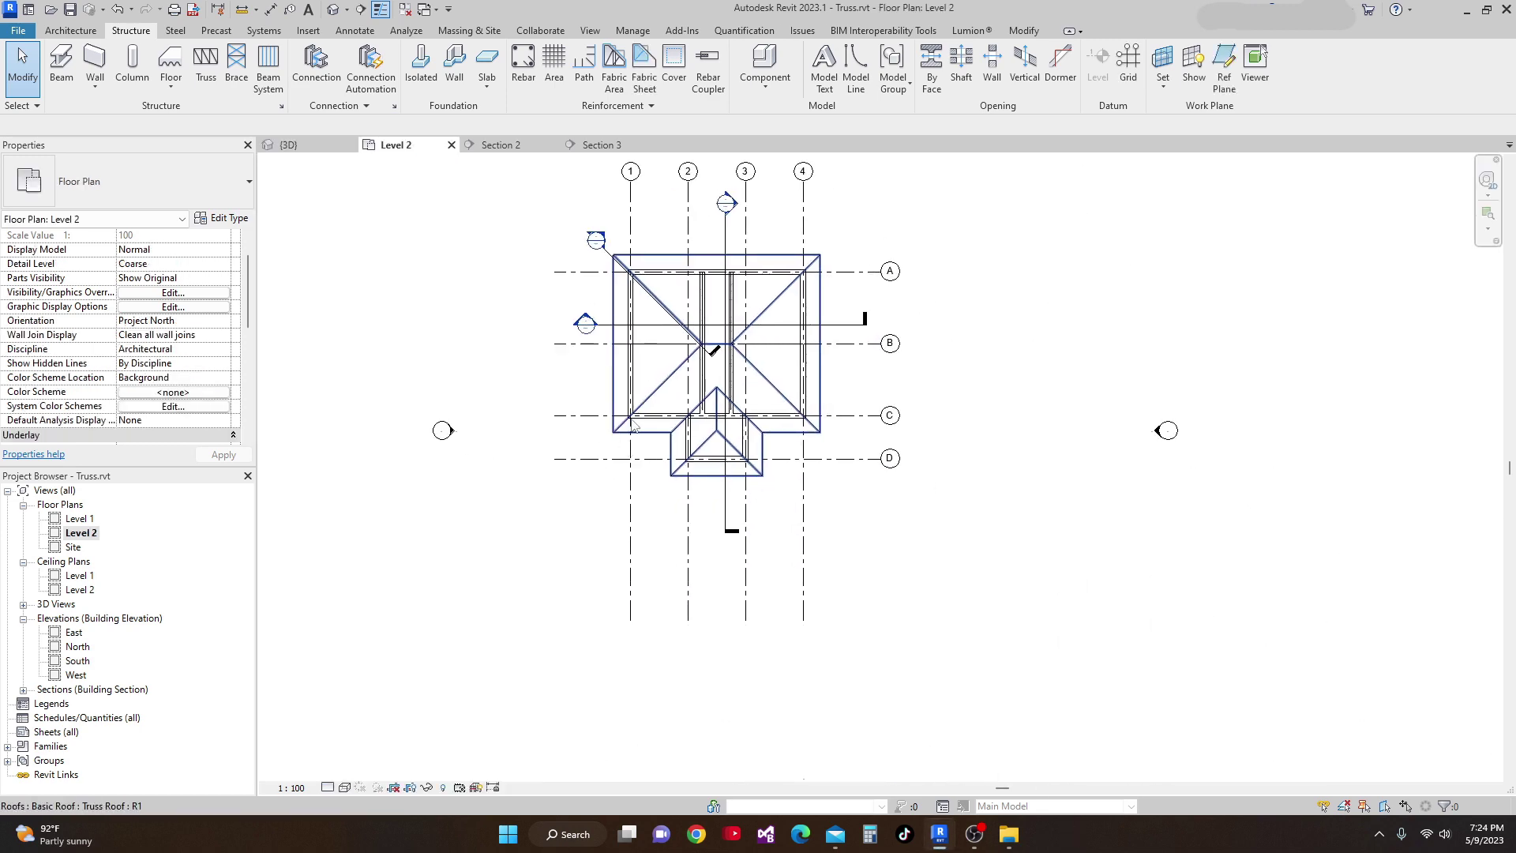
pyautogui.scroll(1, 672, 352)
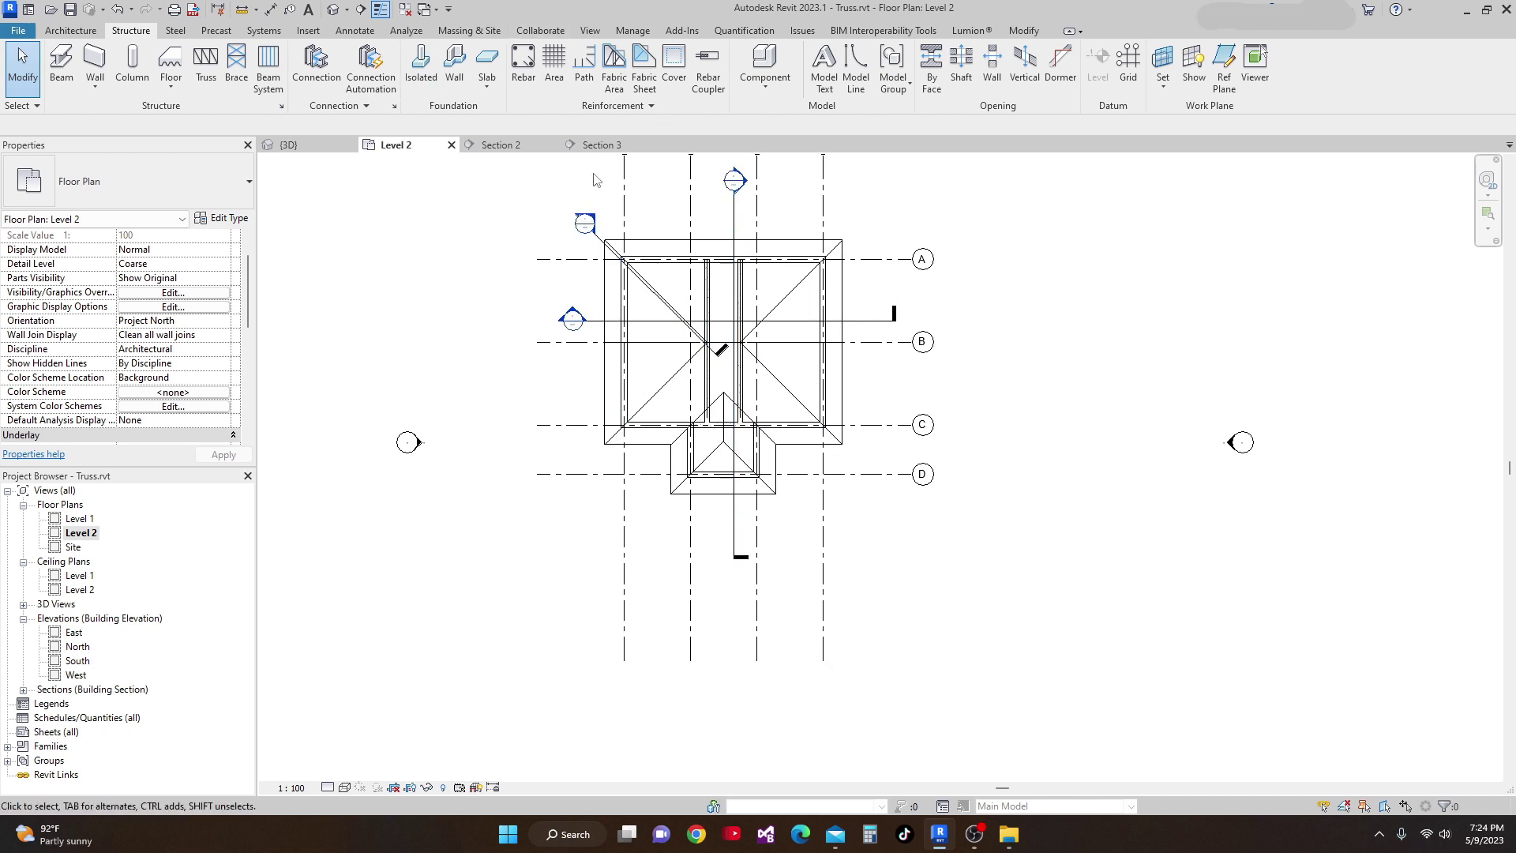
pyautogui.click(361, 10)
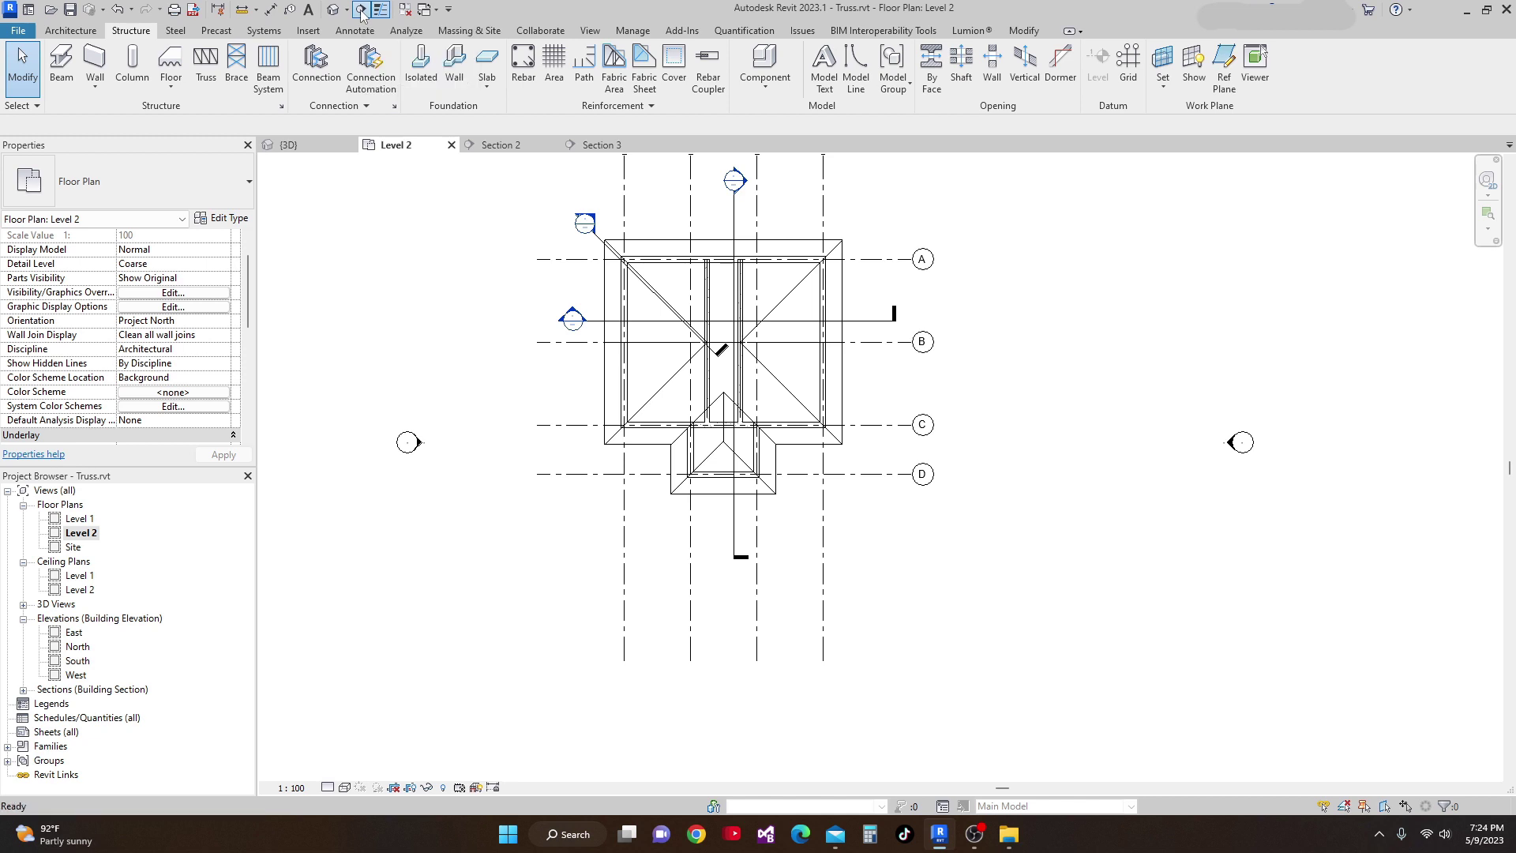
pyautogui.scroll(3, 676, 398)
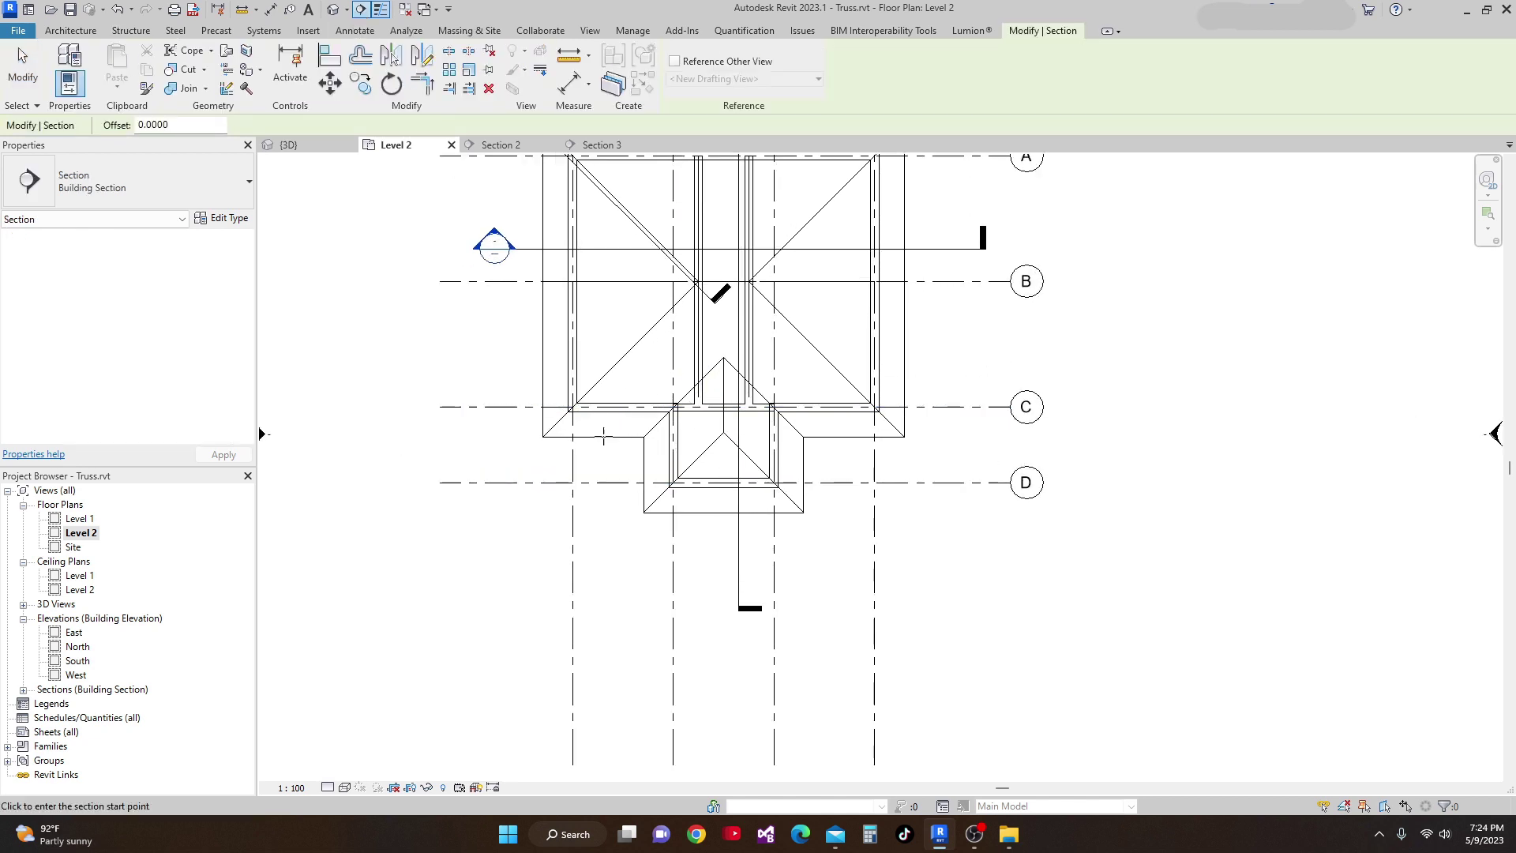
pyautogui.click(529, 468)
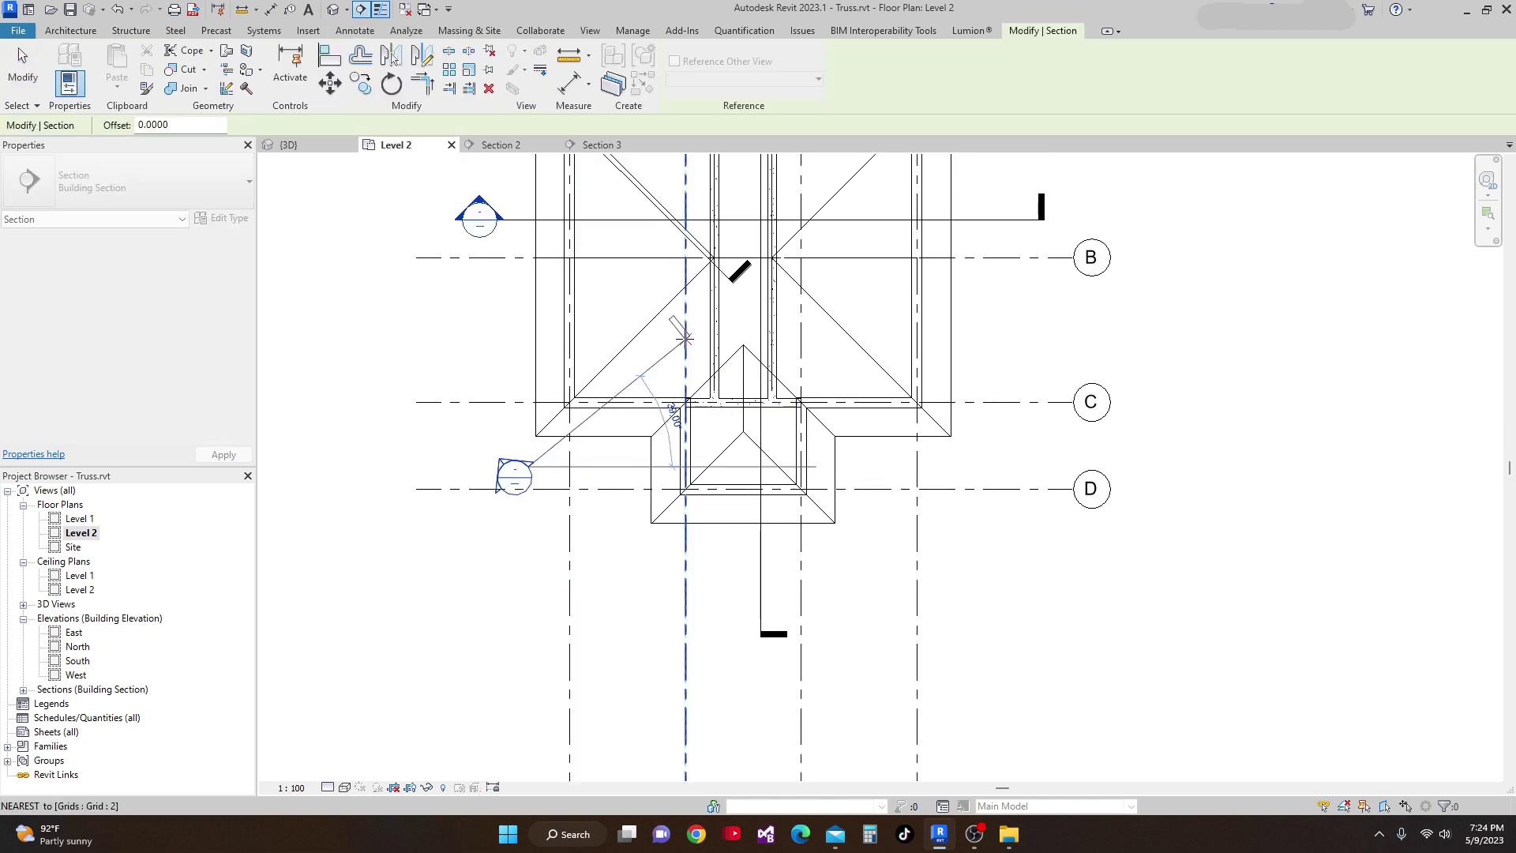
pyautogui.click(747, 247)
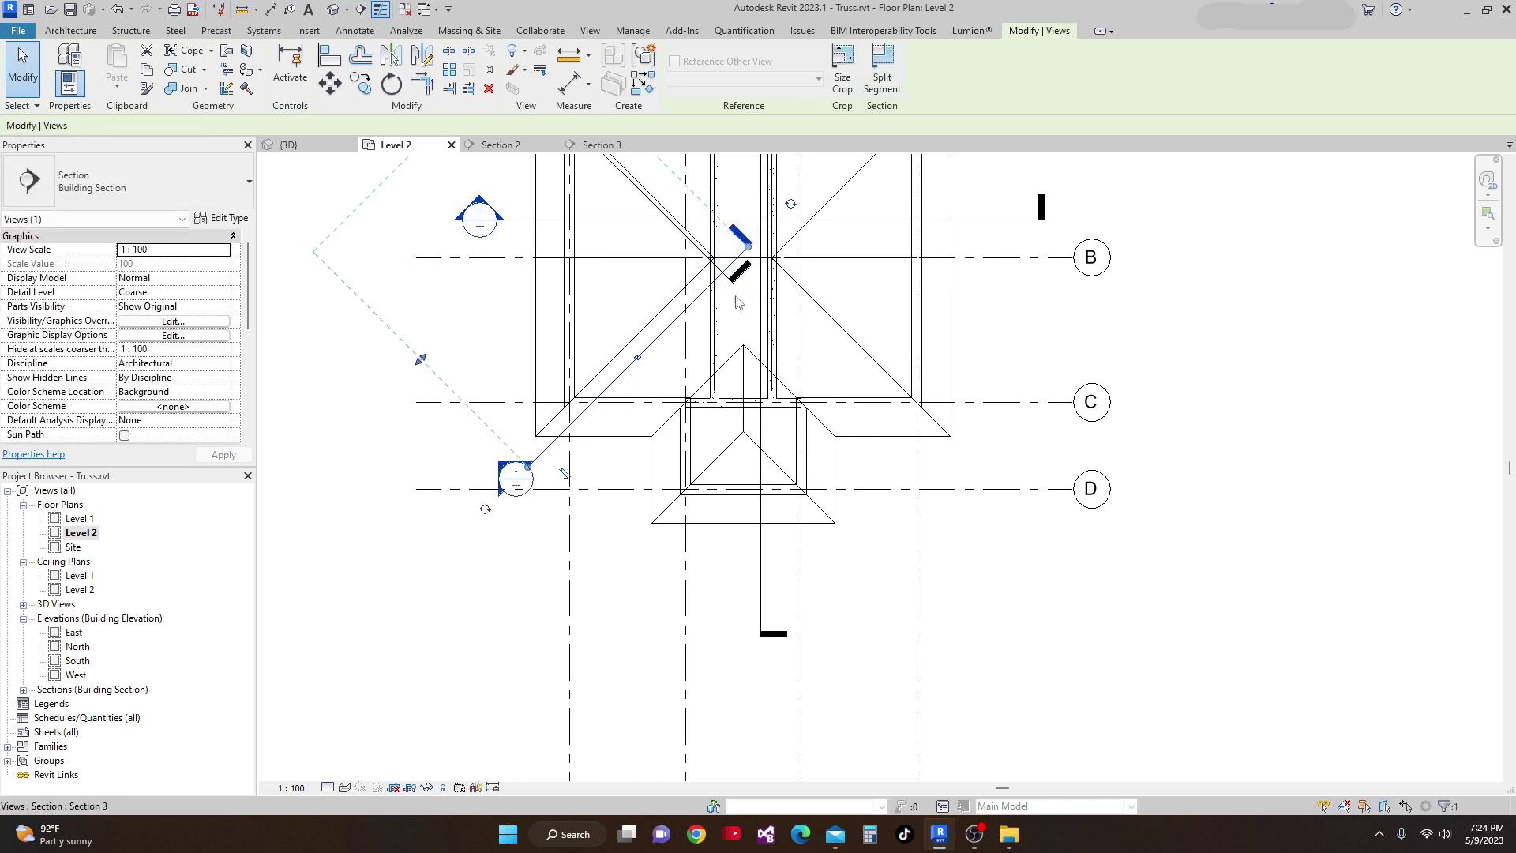
# Reduce the new diagonal section's view depth so its far clip boundary lies just beyond the corner hip truss.
pyautogui.scroll(-2, 620, 330)
pyautogui.moveTo(495, 212); pyautogui.dragTo(563, 345)
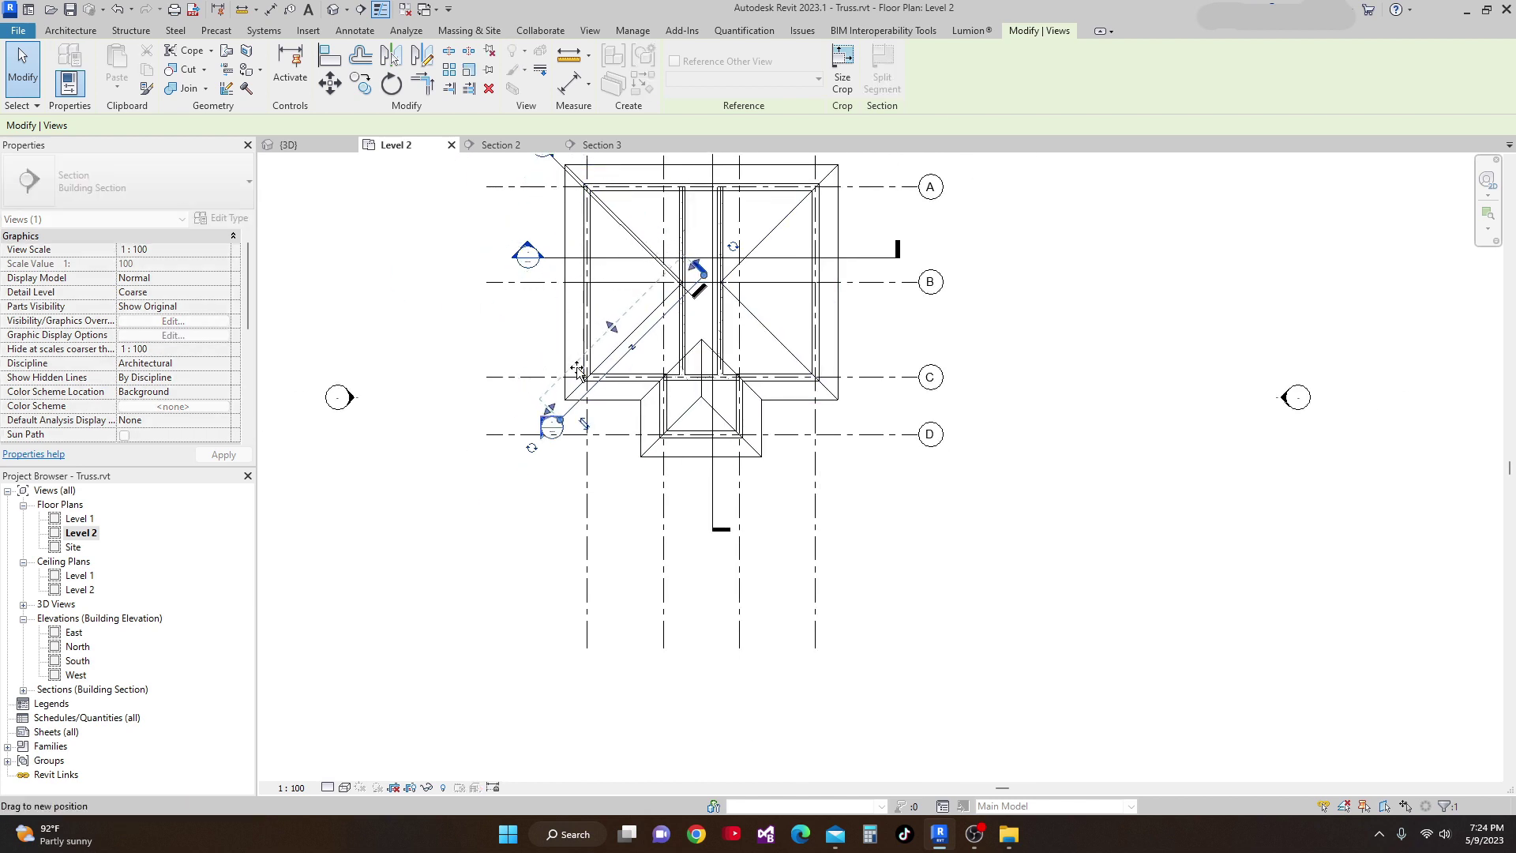
pyautogui.moveTo(580, 372); pyautogui.dragTo(581, 373)
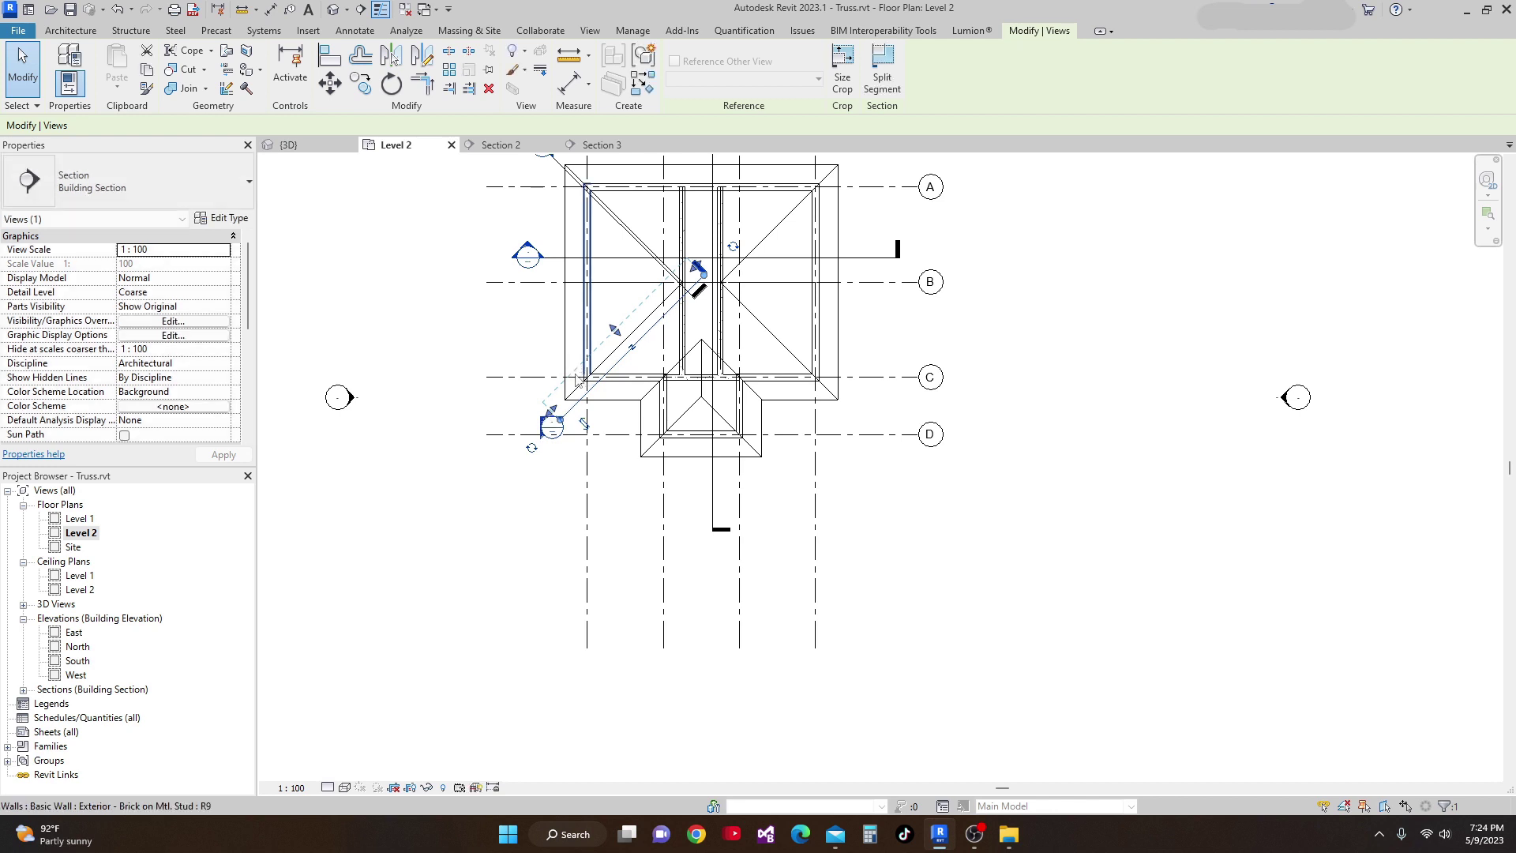
pyautogui.click(456, 348)
# Open the new diagonal section's view and set its detail level to Fine.
pyautogui.scroll(3, 544, 425)
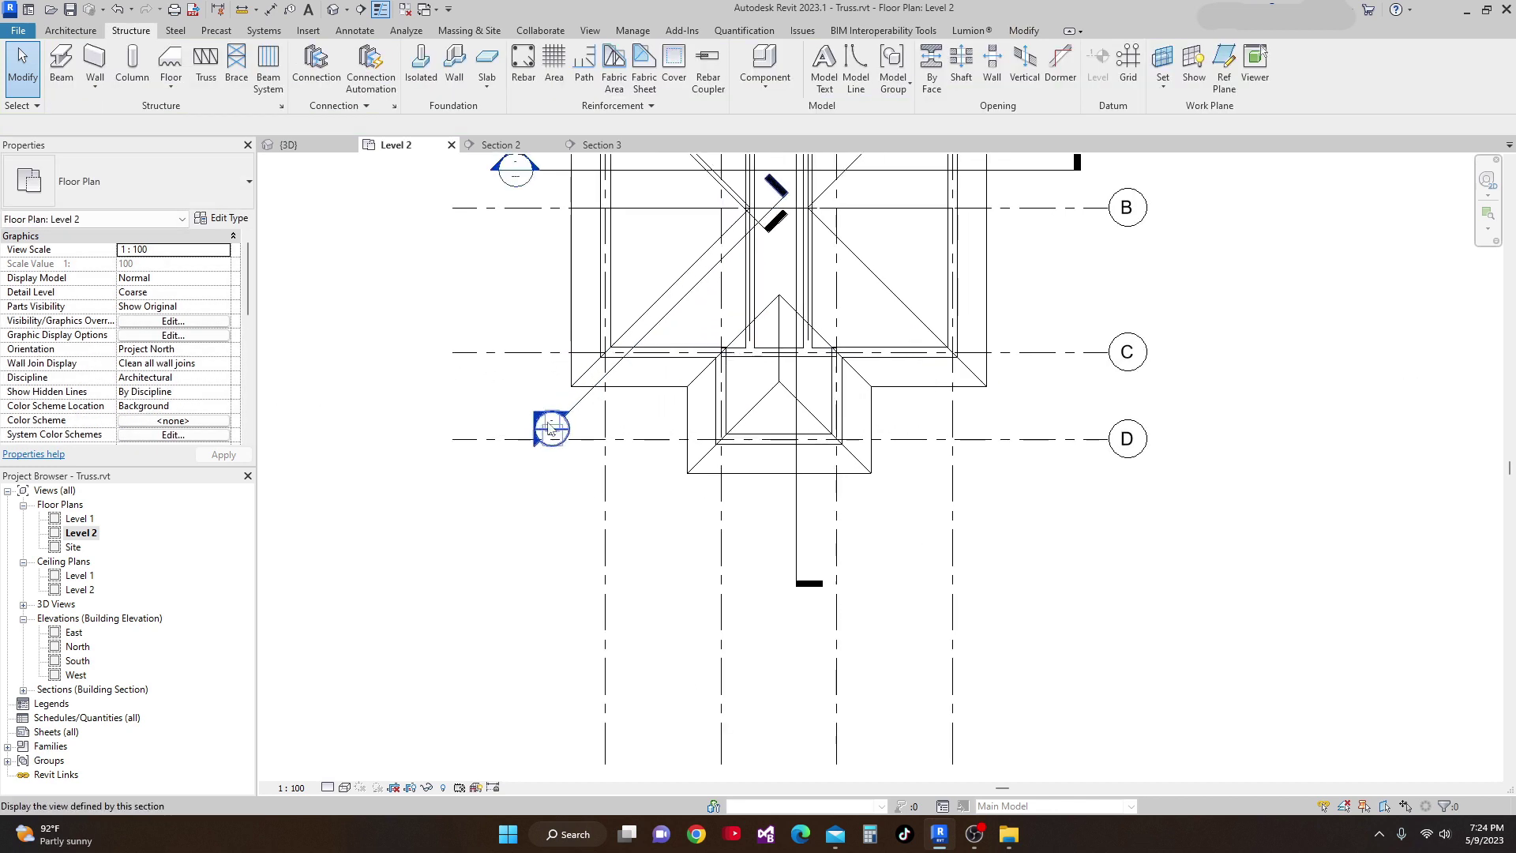
pyautogui.doubleClick(545, 427)
pyautogui.scroll(-2, 665, 415)
pyautogui.scroll(3, 681, 386)
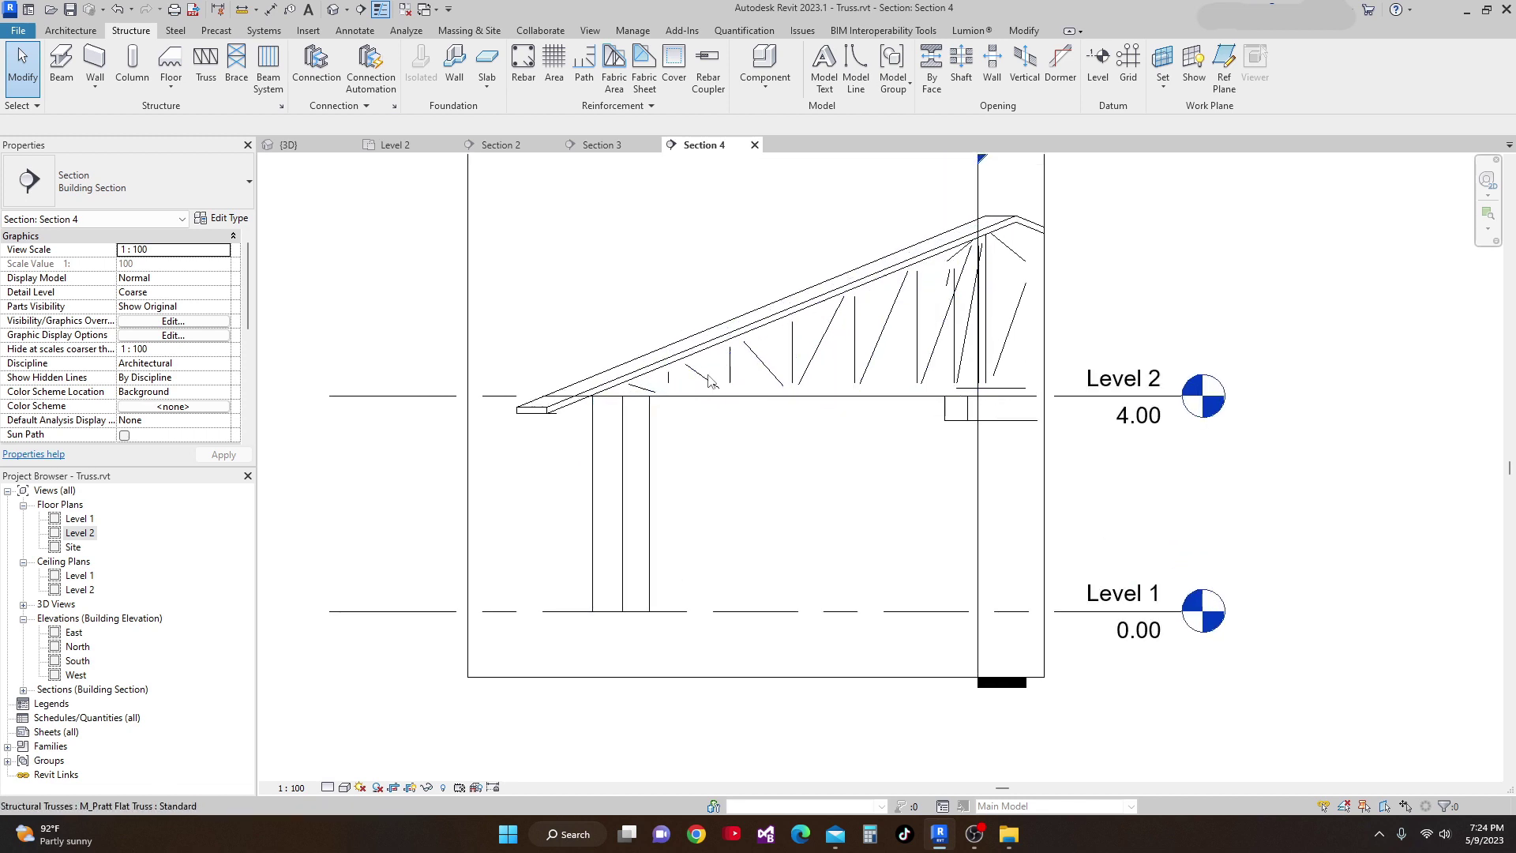
pyautogui.click(329, 788)
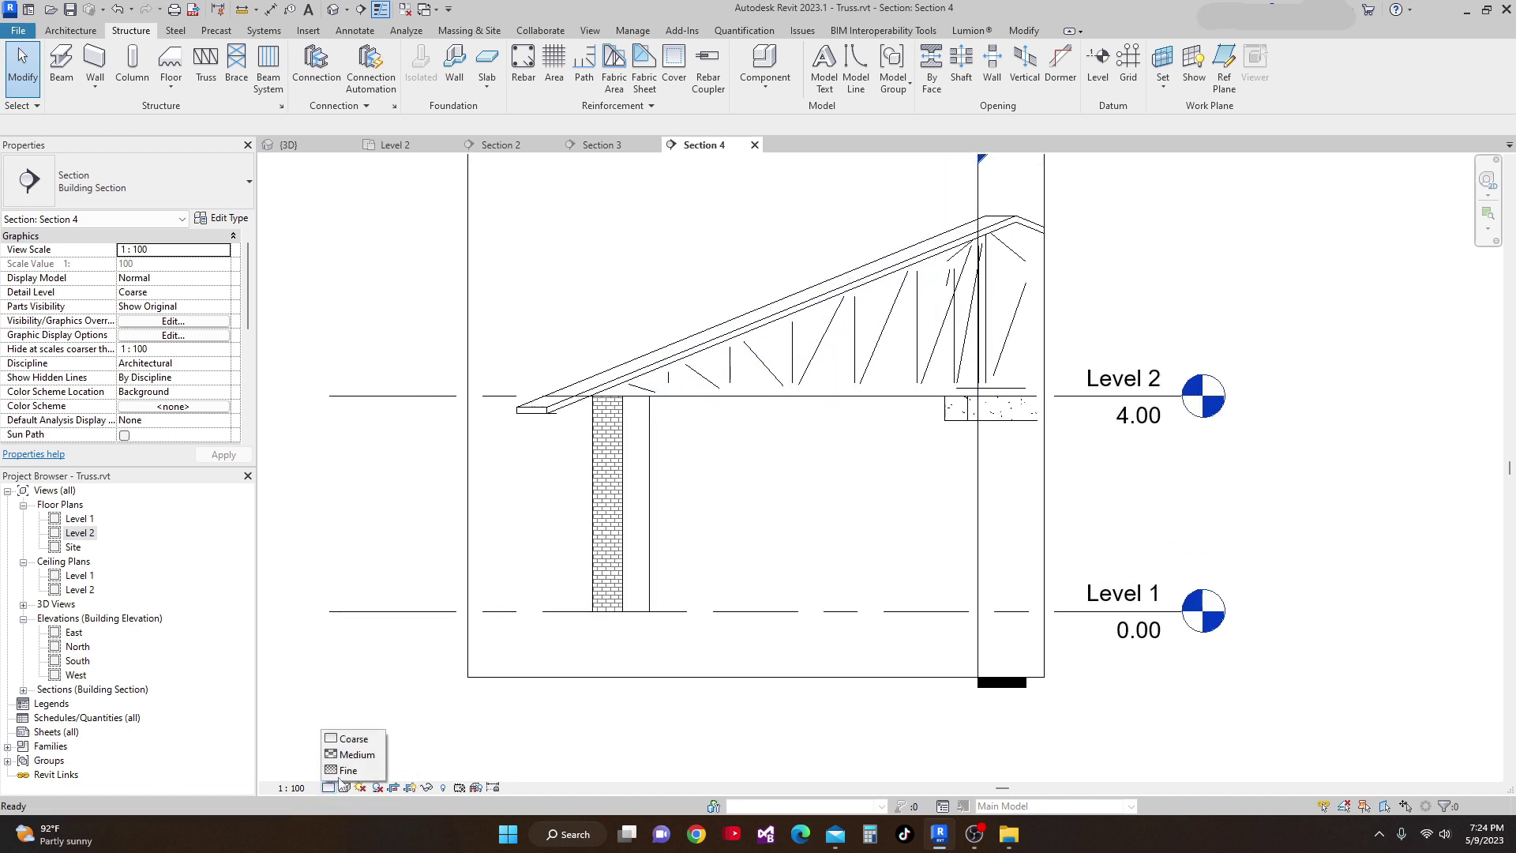
pyautogui.click(345, 771)
pyautogui.scroll(4, 568, 457)
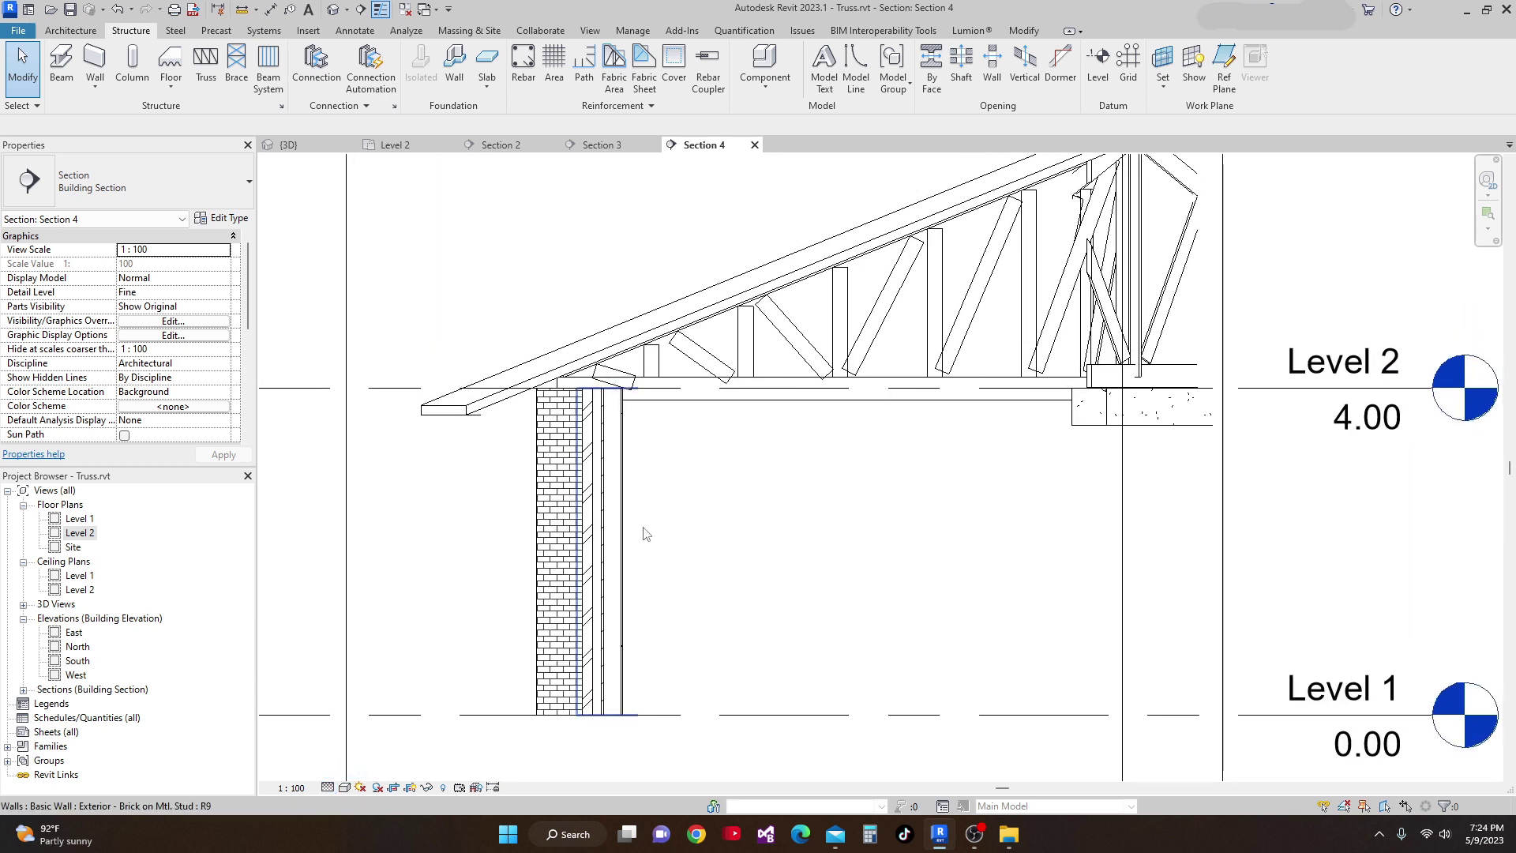
pyautogui.scroll(1, 737, 352)
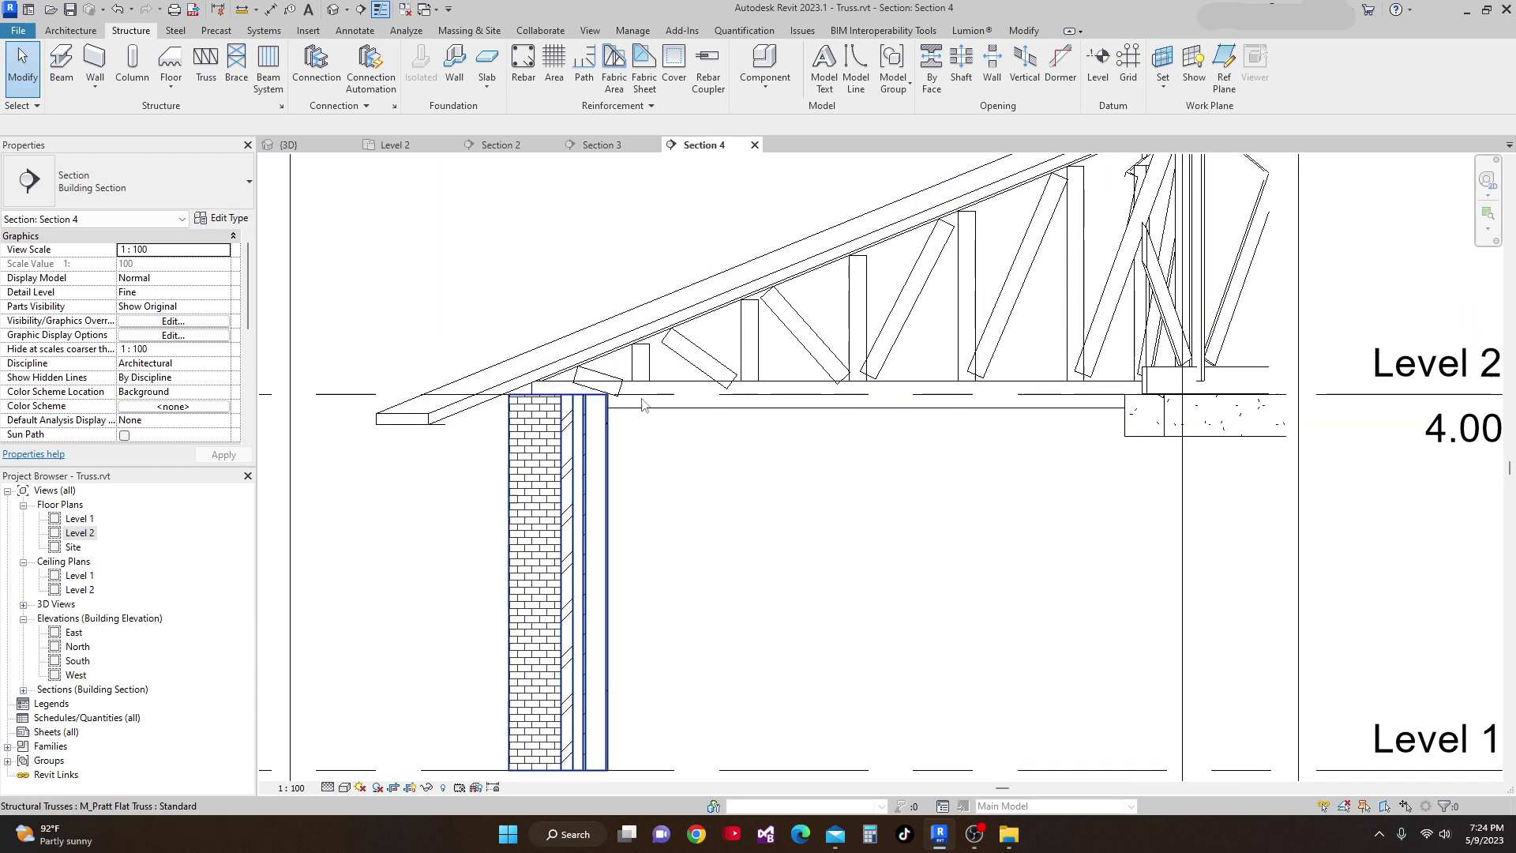
# Unpin the hip truss's 2x12 bottom chord and set its z offset value to 0.1524.
pyautogui.click(804, 391)
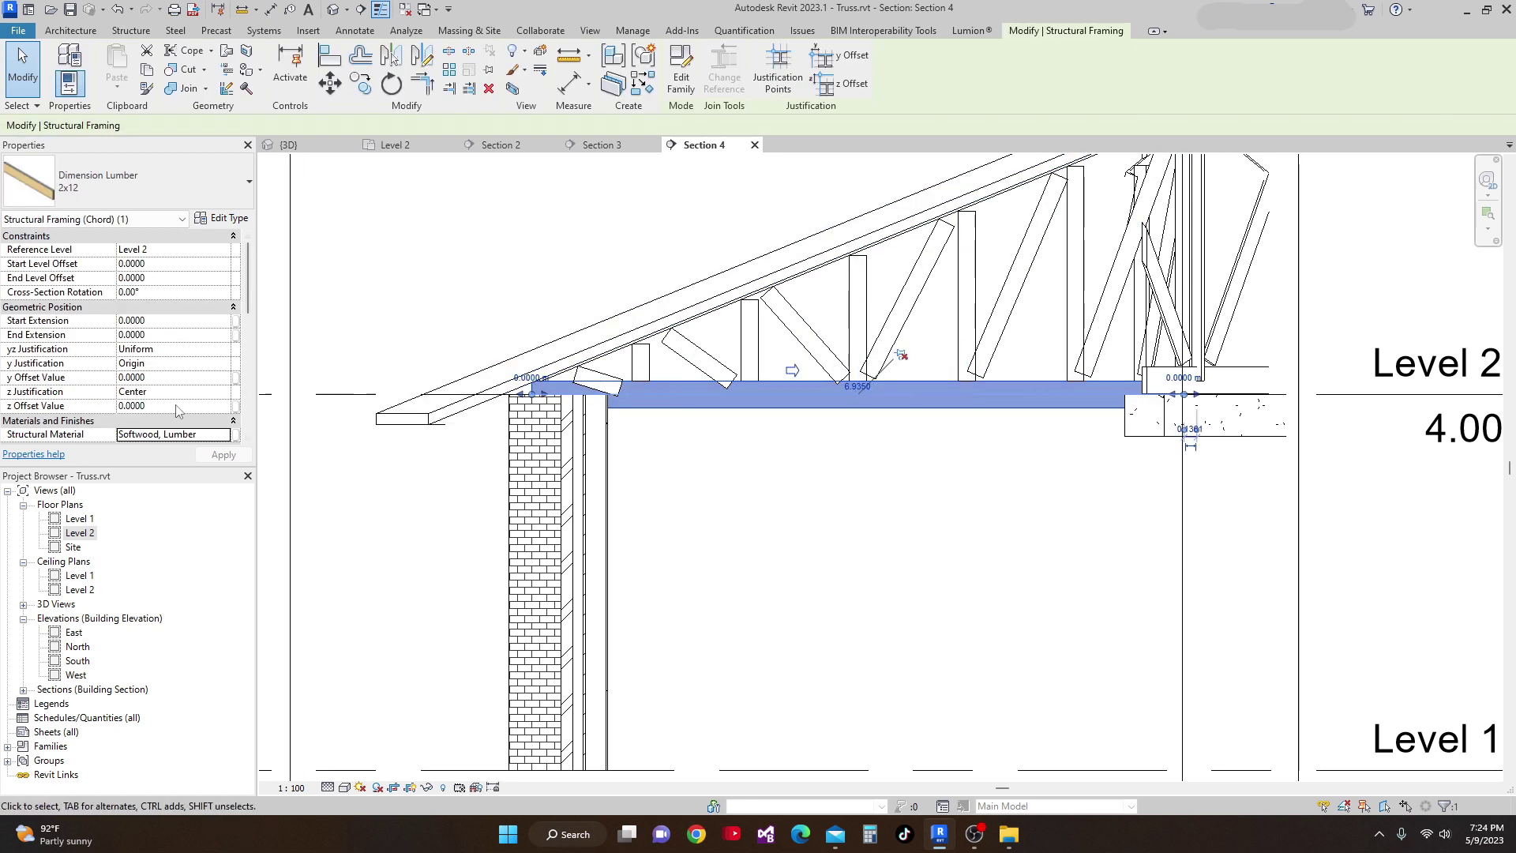
pyautogui.click(175, 405)
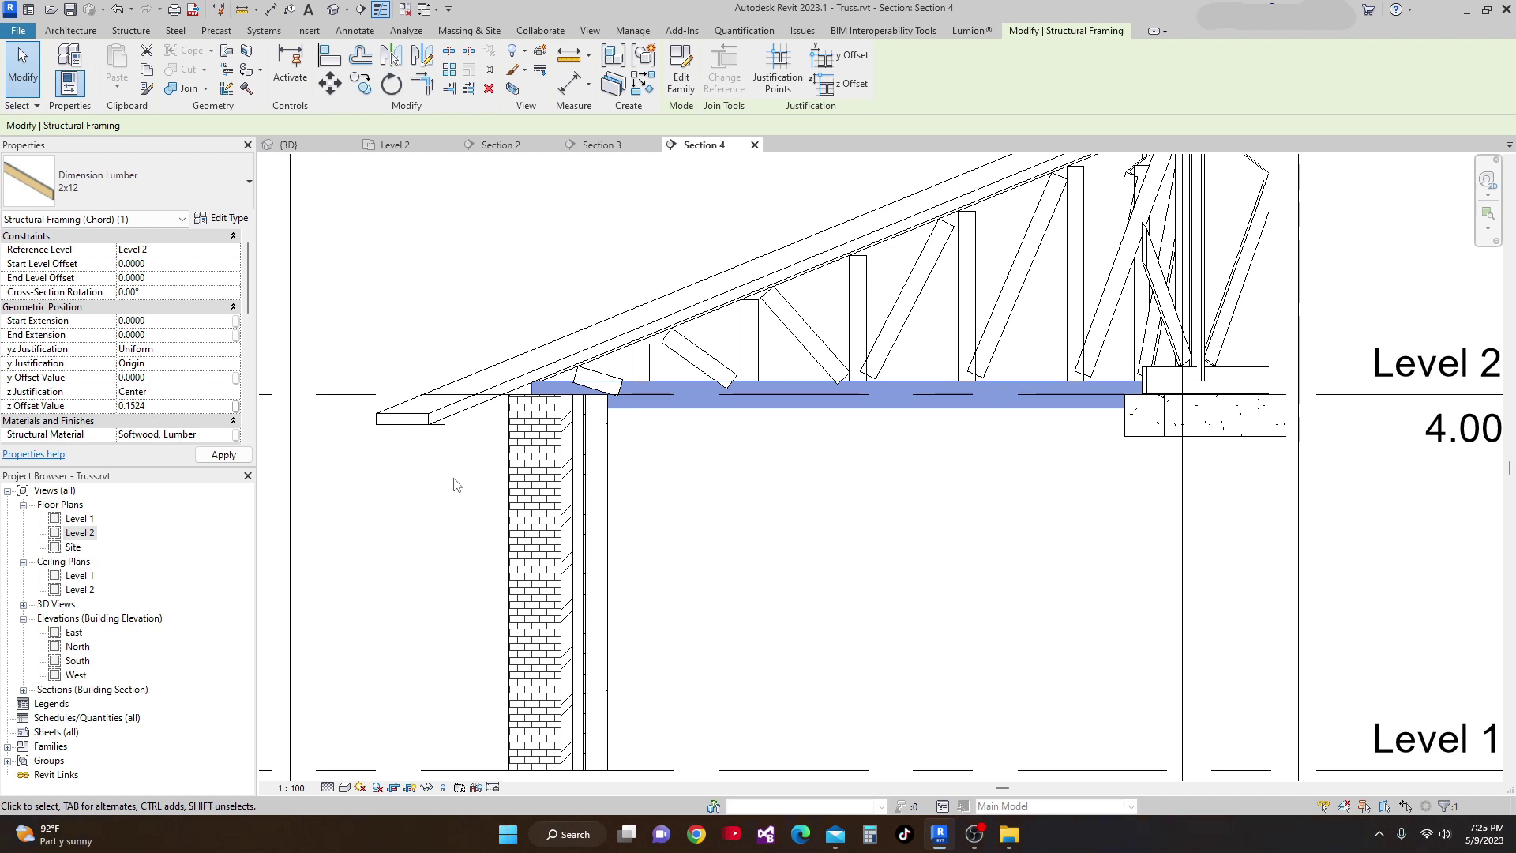
pyautogui.scroll(2, 454, 482)
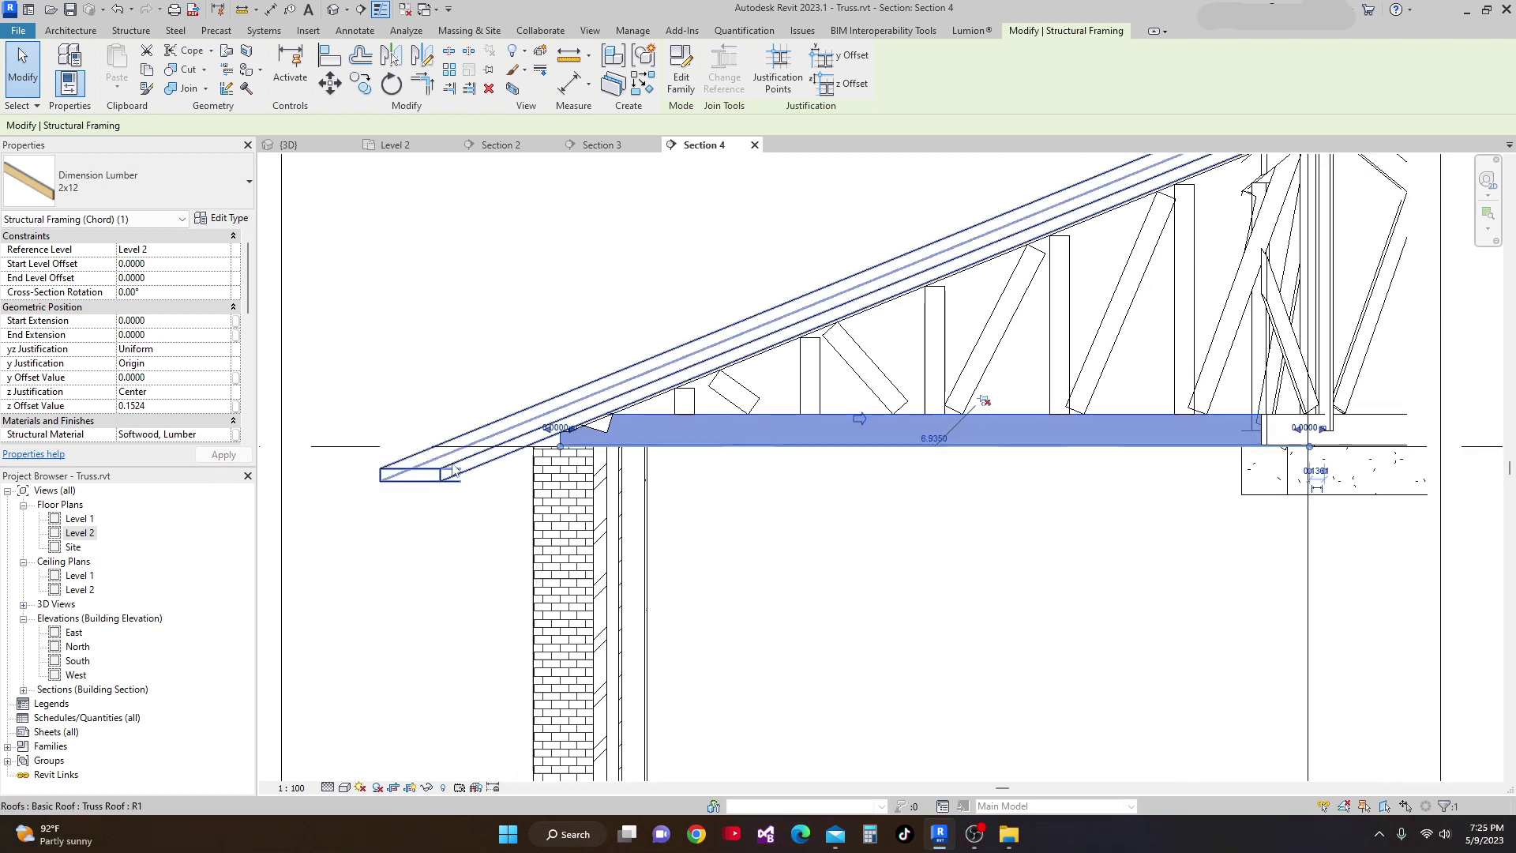
# Unpin the short diagonal 2x8 web nearest the wall end of the truss and delete it.
pyautogui.scroll(2, 525, 433)
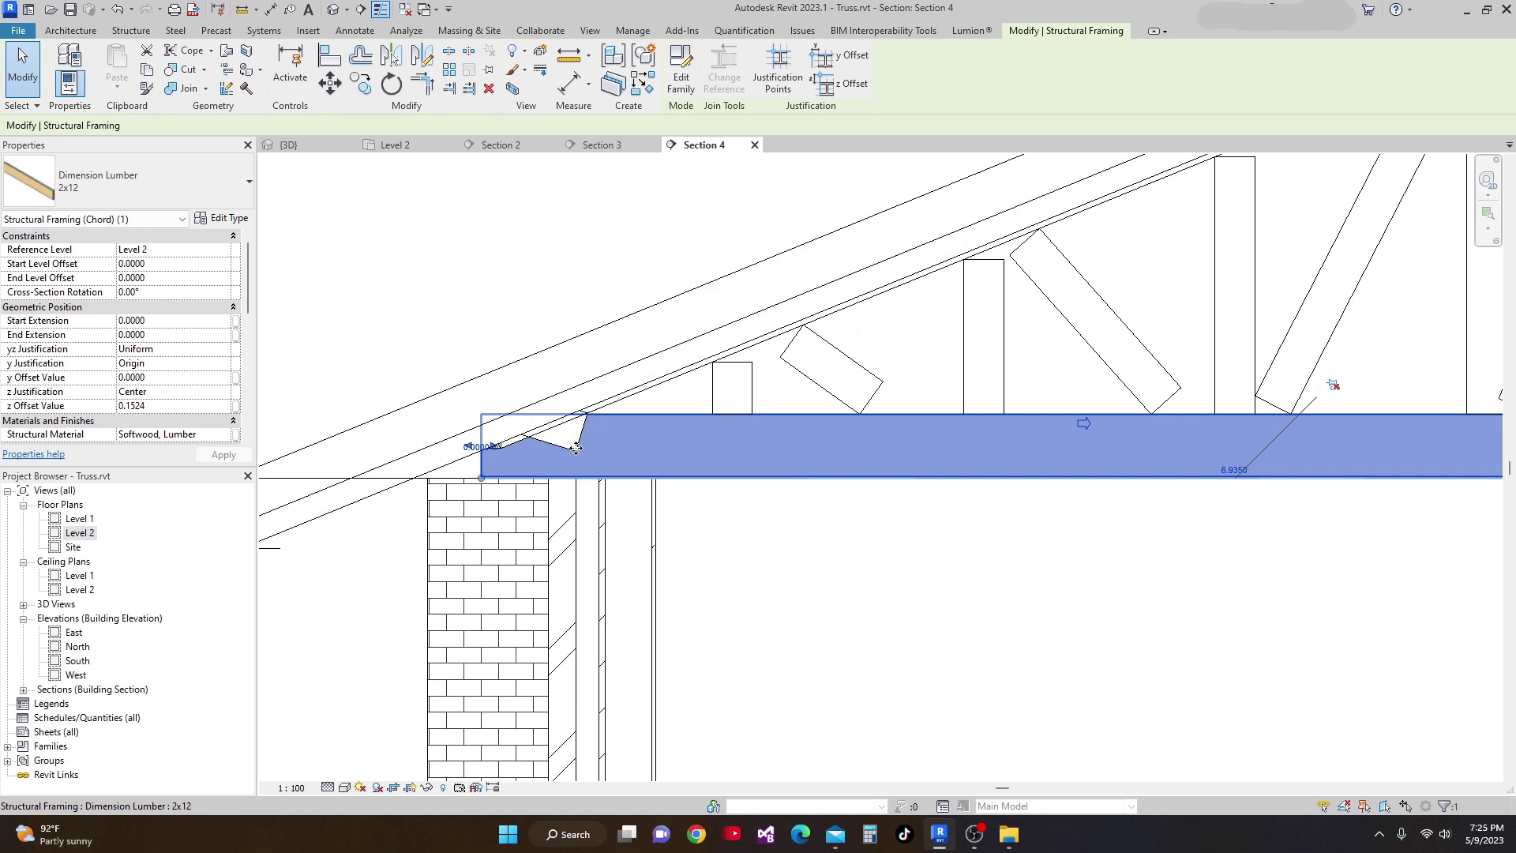
pyautogui.click(573, 443)
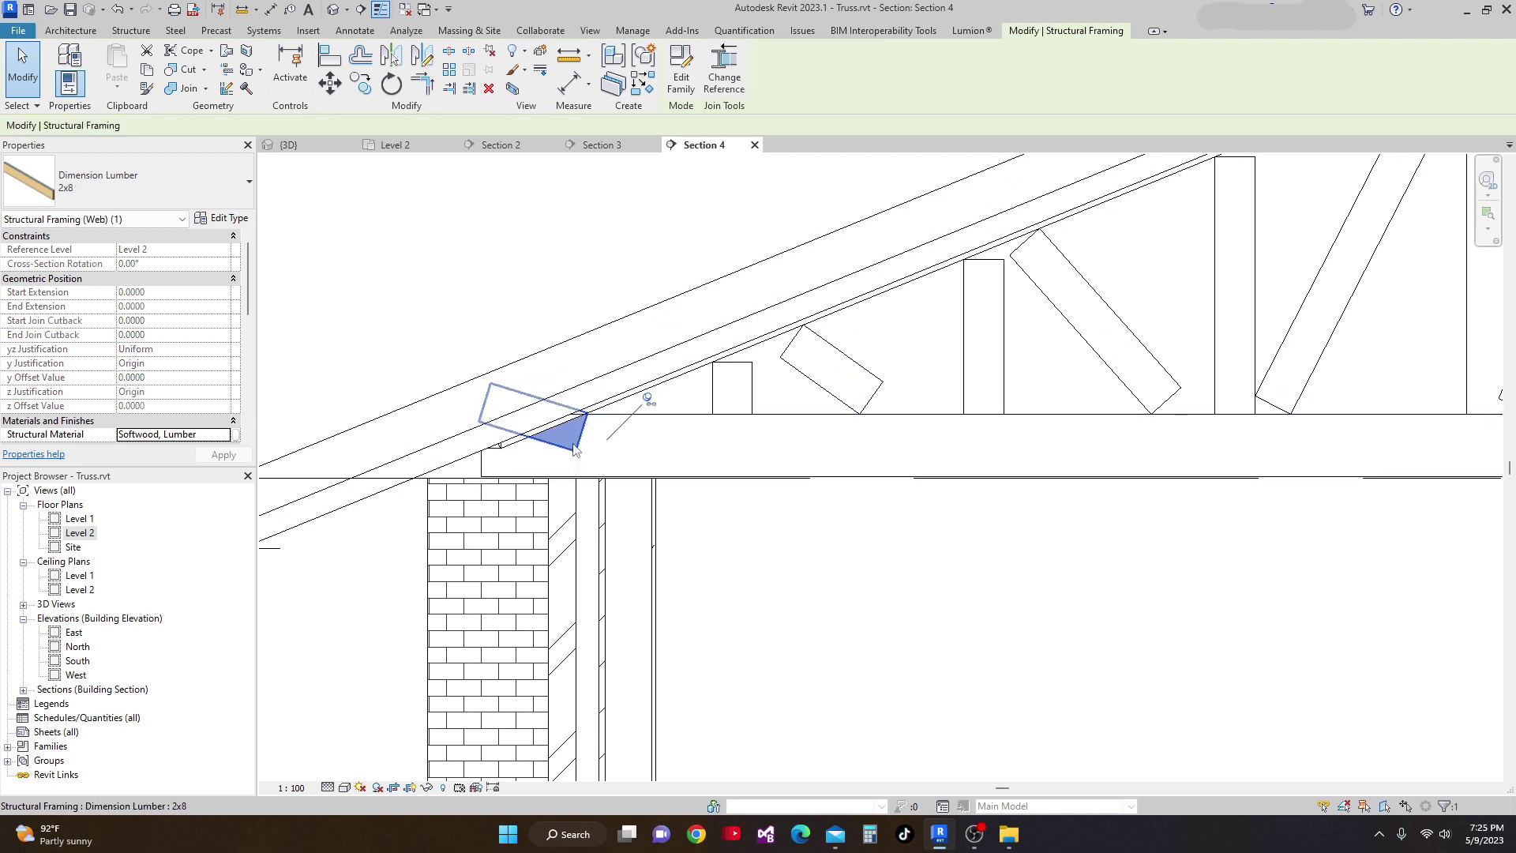
pyautogui.click(652, 405)
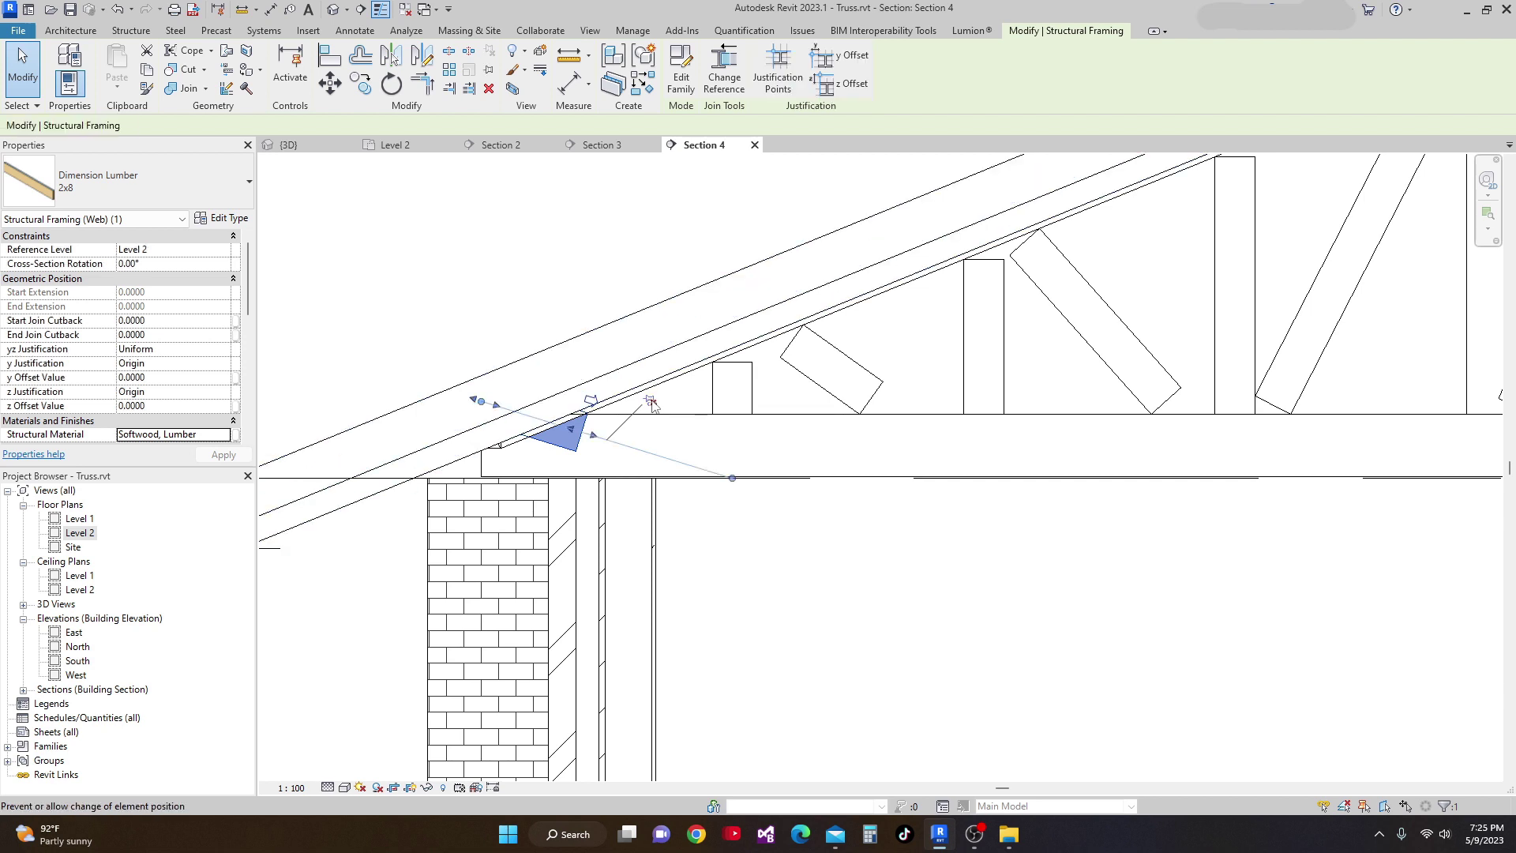
pyautogui.press('Escape')
pyautogui.scroll(-3, 687, 395)
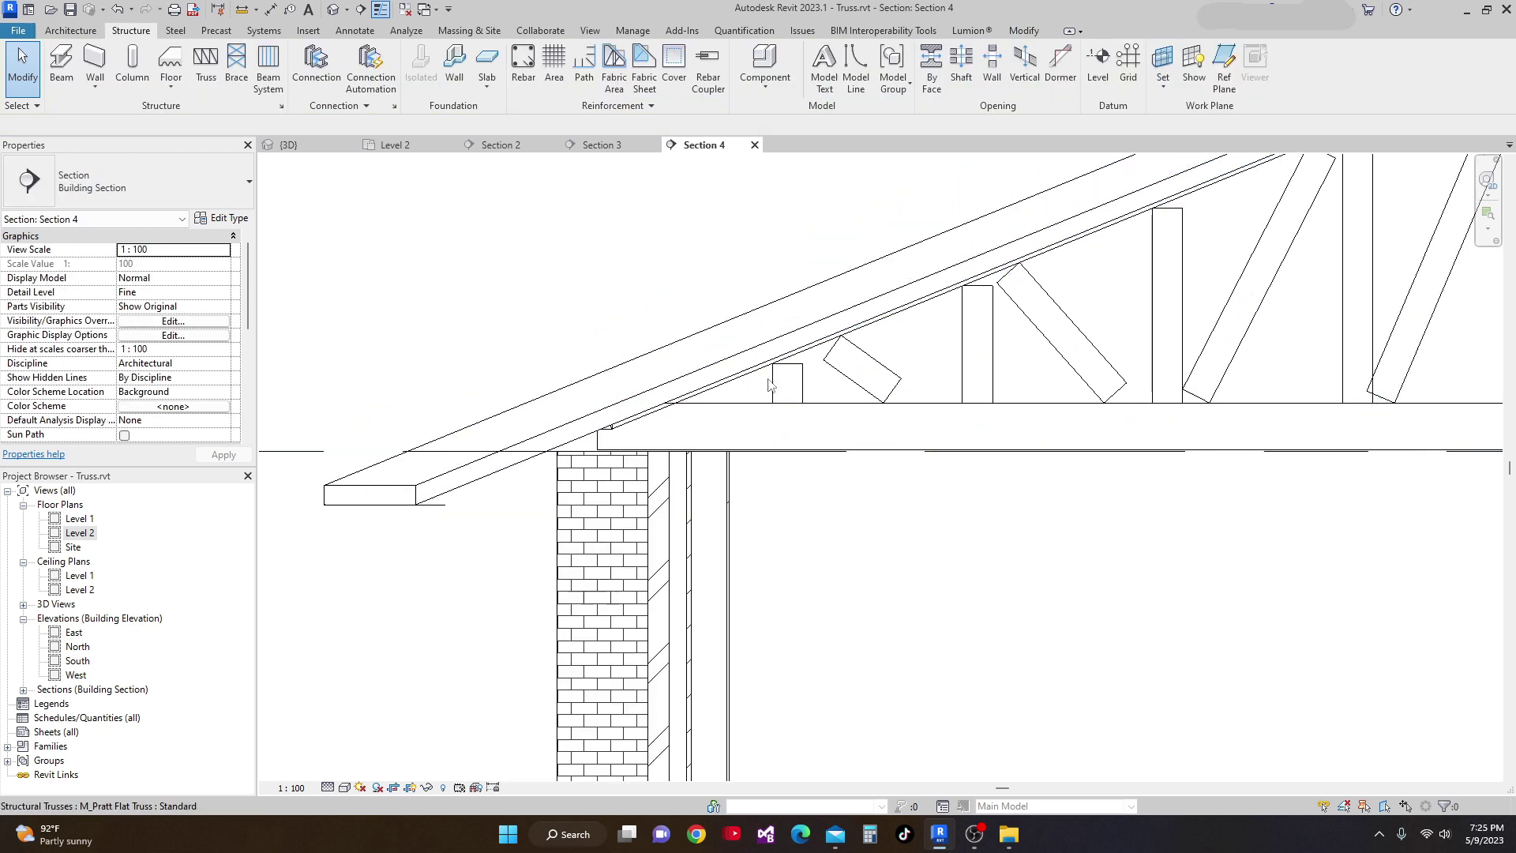
# Unpin the truss's 2x10 top chord and stretch its lower end out to the roof eave, for a start extension of about 1.43.
pyautogui.scroll(2, 731, 381)
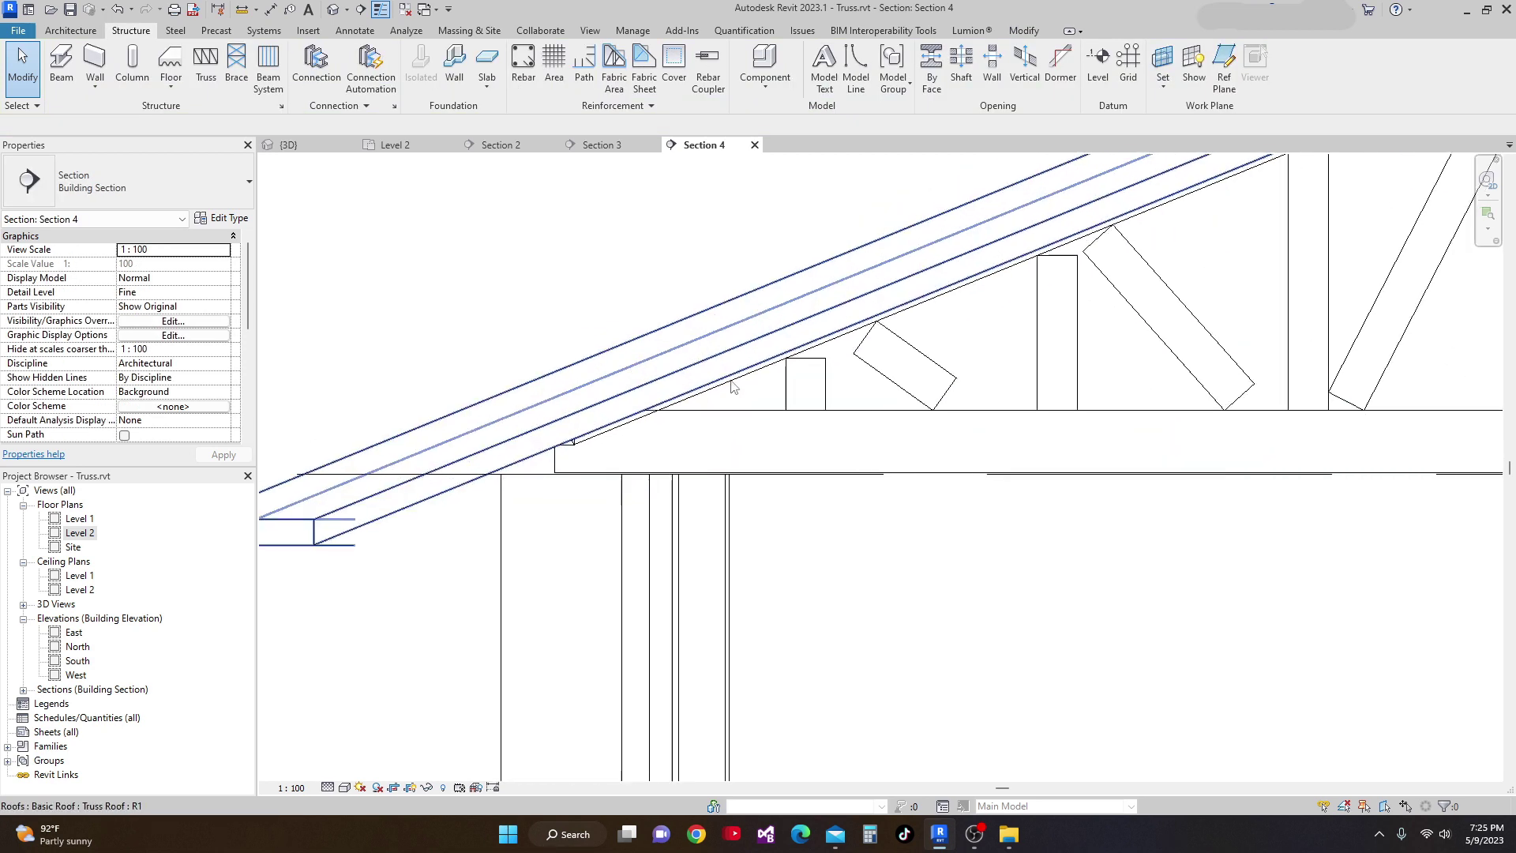
pyautogui.press('Tab')
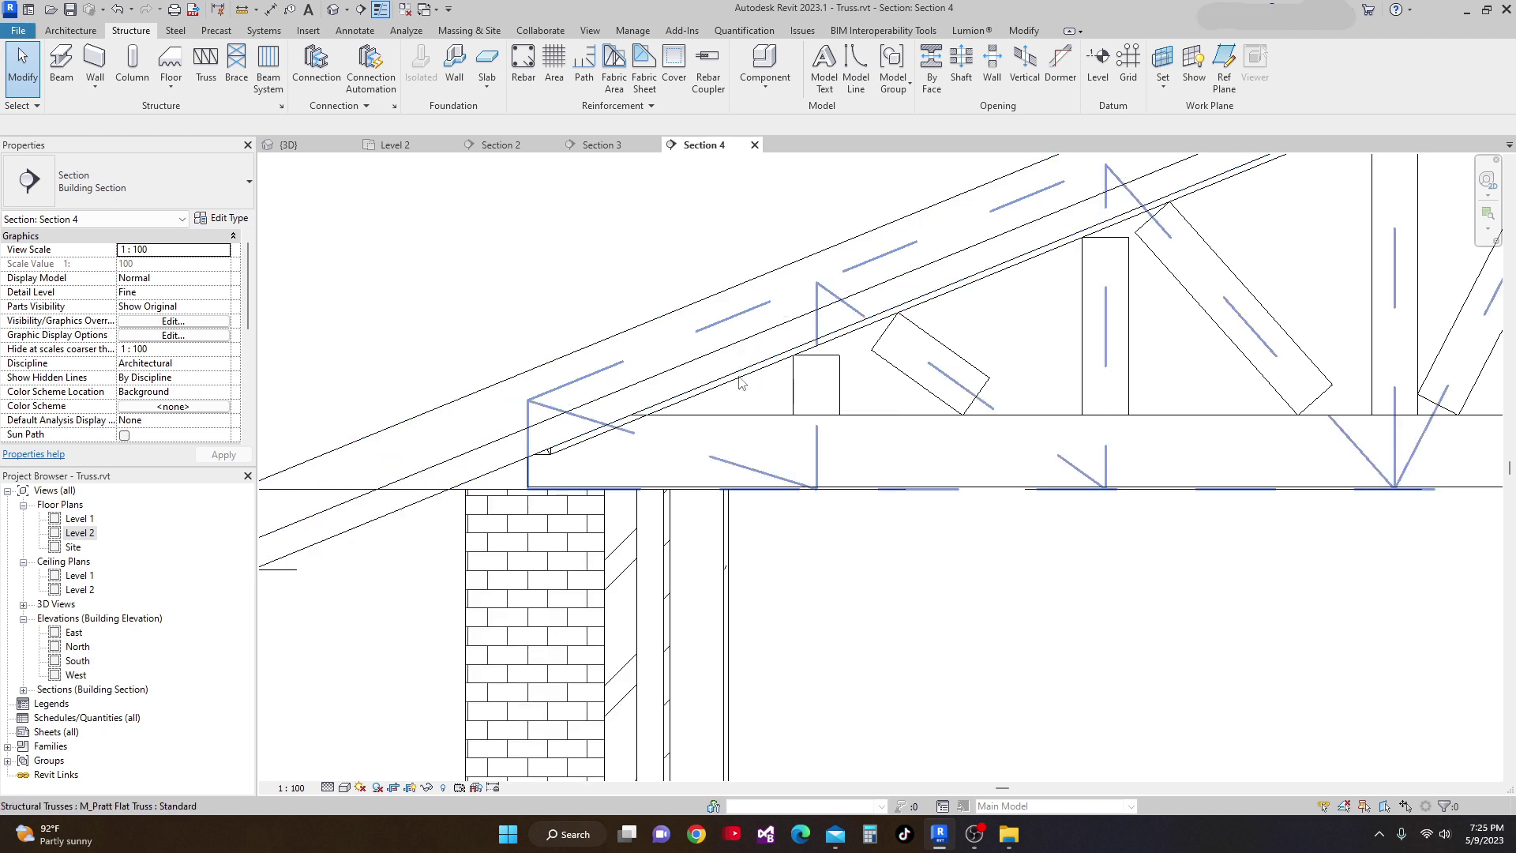
pyautogui.click(740, 383)
pyautogui.scroll(-2, 724, 378)
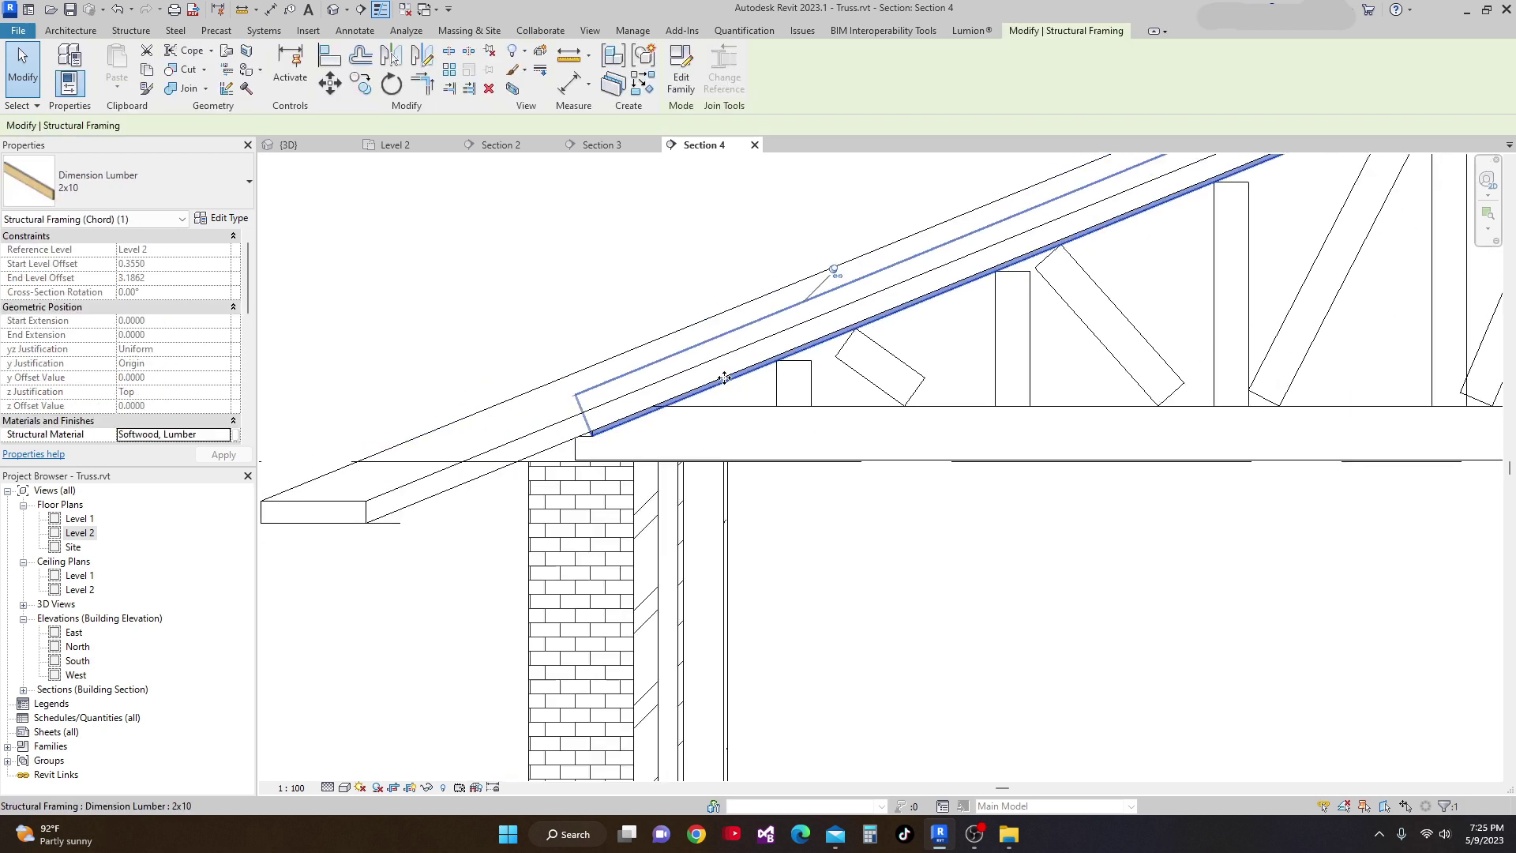
pyautogui.click(819, 286)
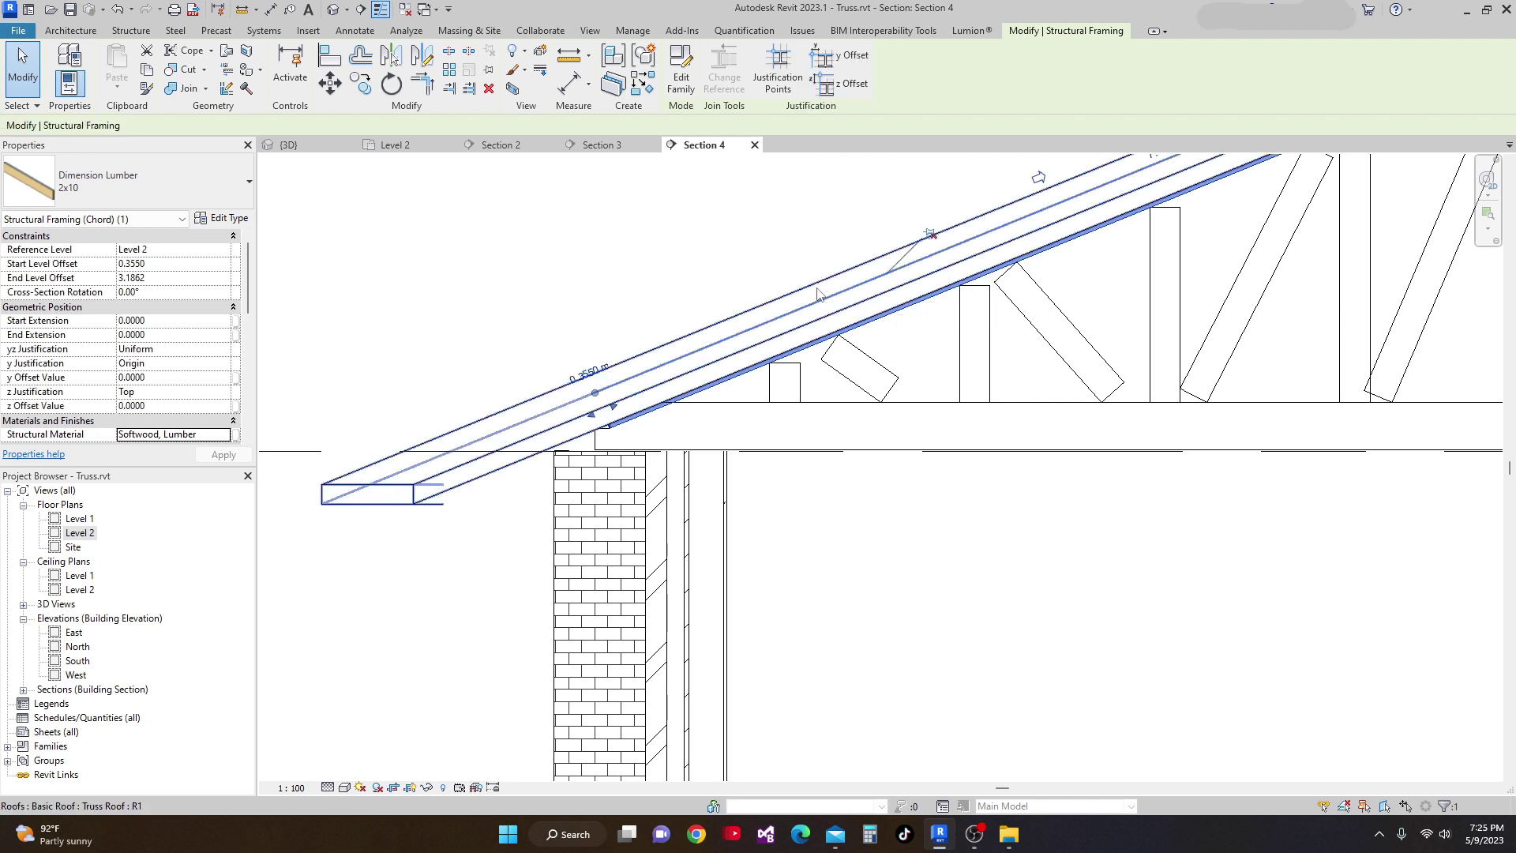
pyautogui.moveTo(594, 417); pyautogui.dragTo(537, 453)
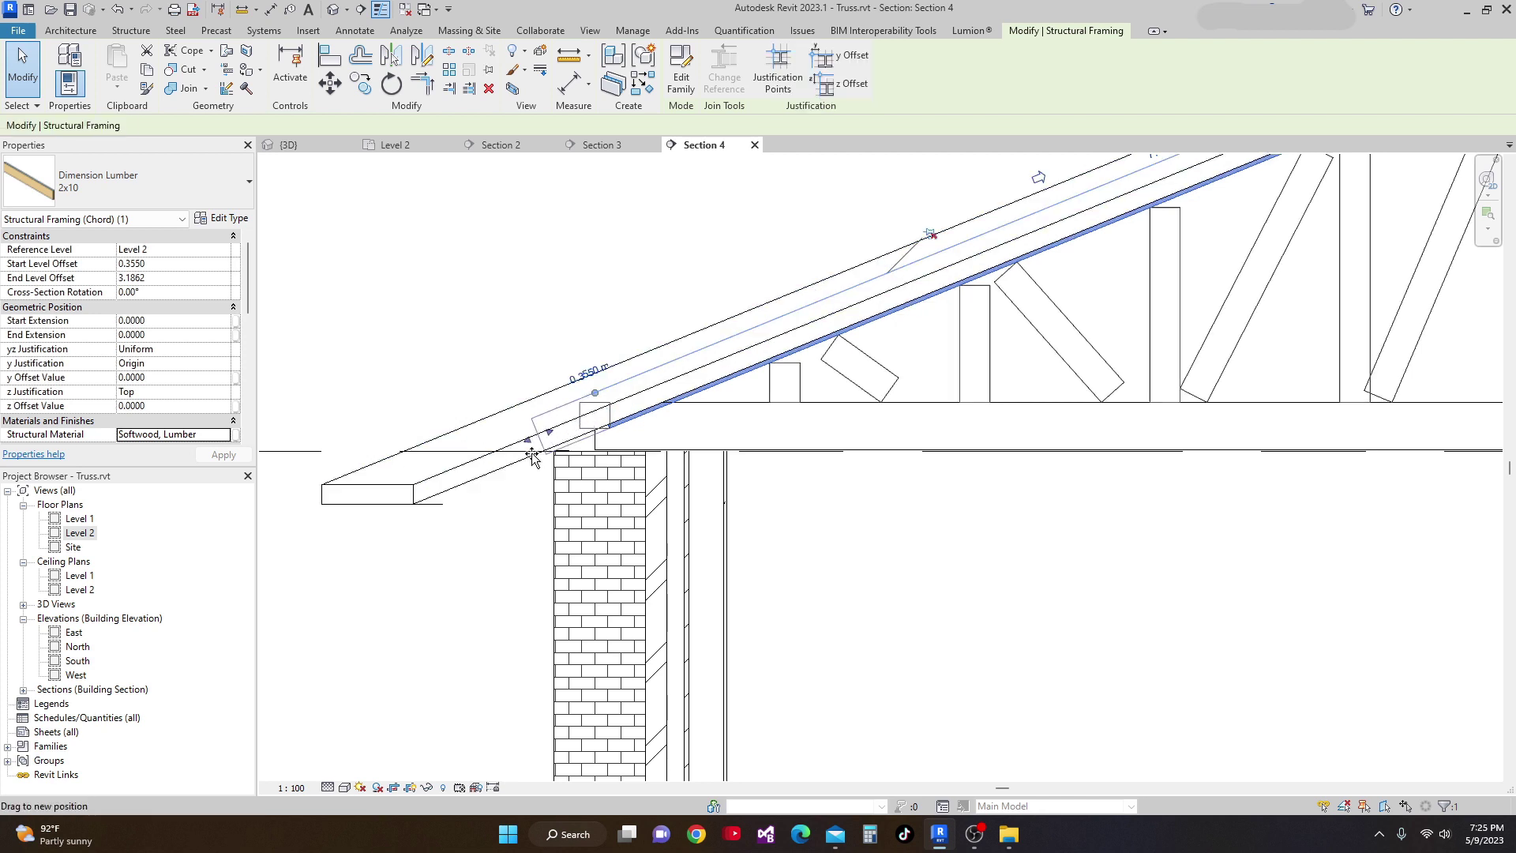
pyautogui.moveTo(447, 512); pyautogui.dragTo(429, 523)
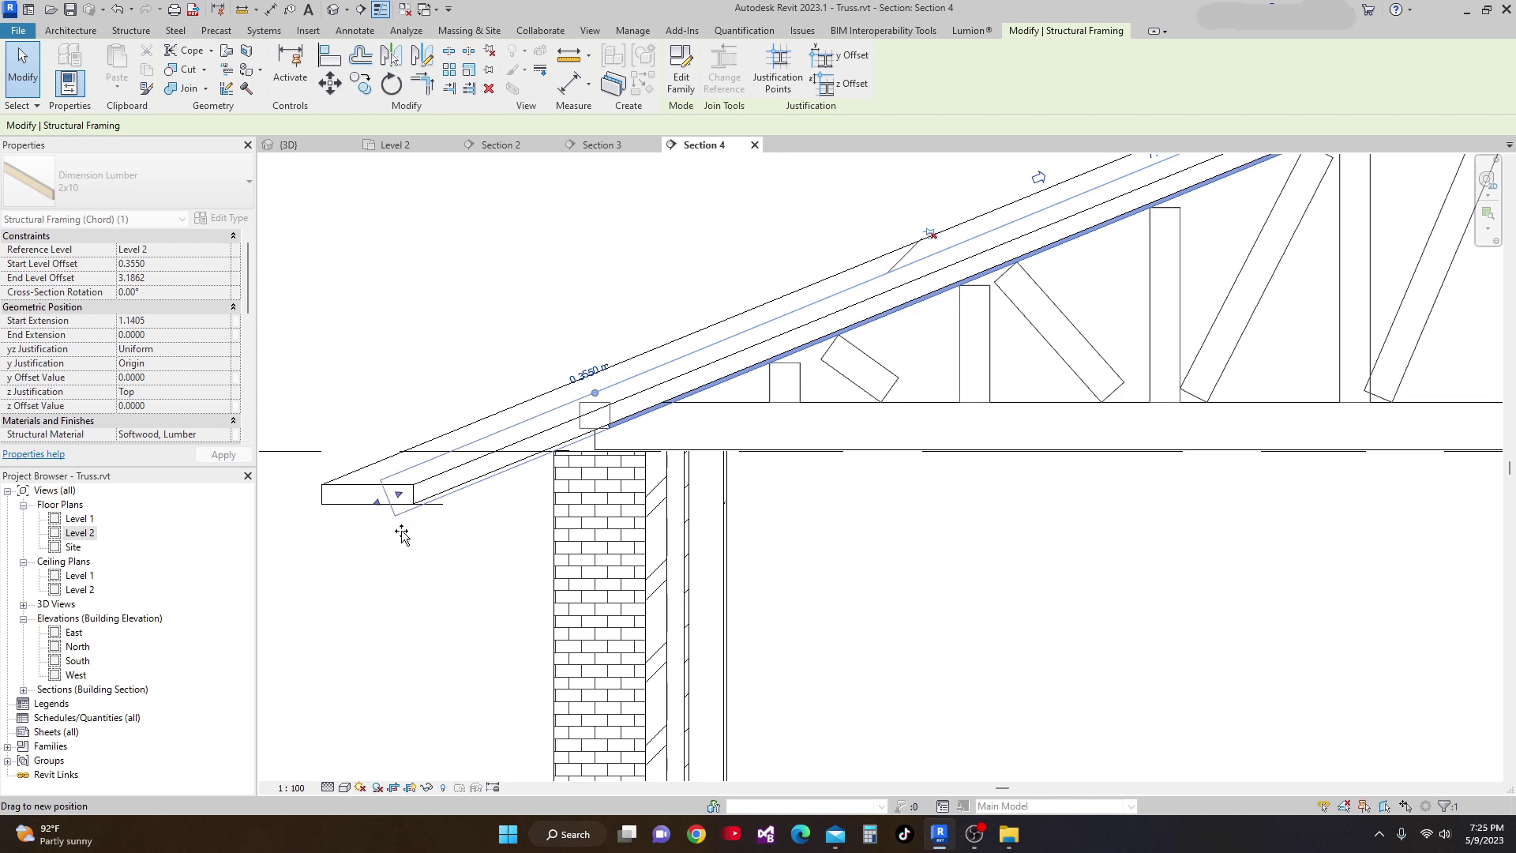
pyautogui.moveTo(399, 534); pyautogui.dragTo(393, 538)
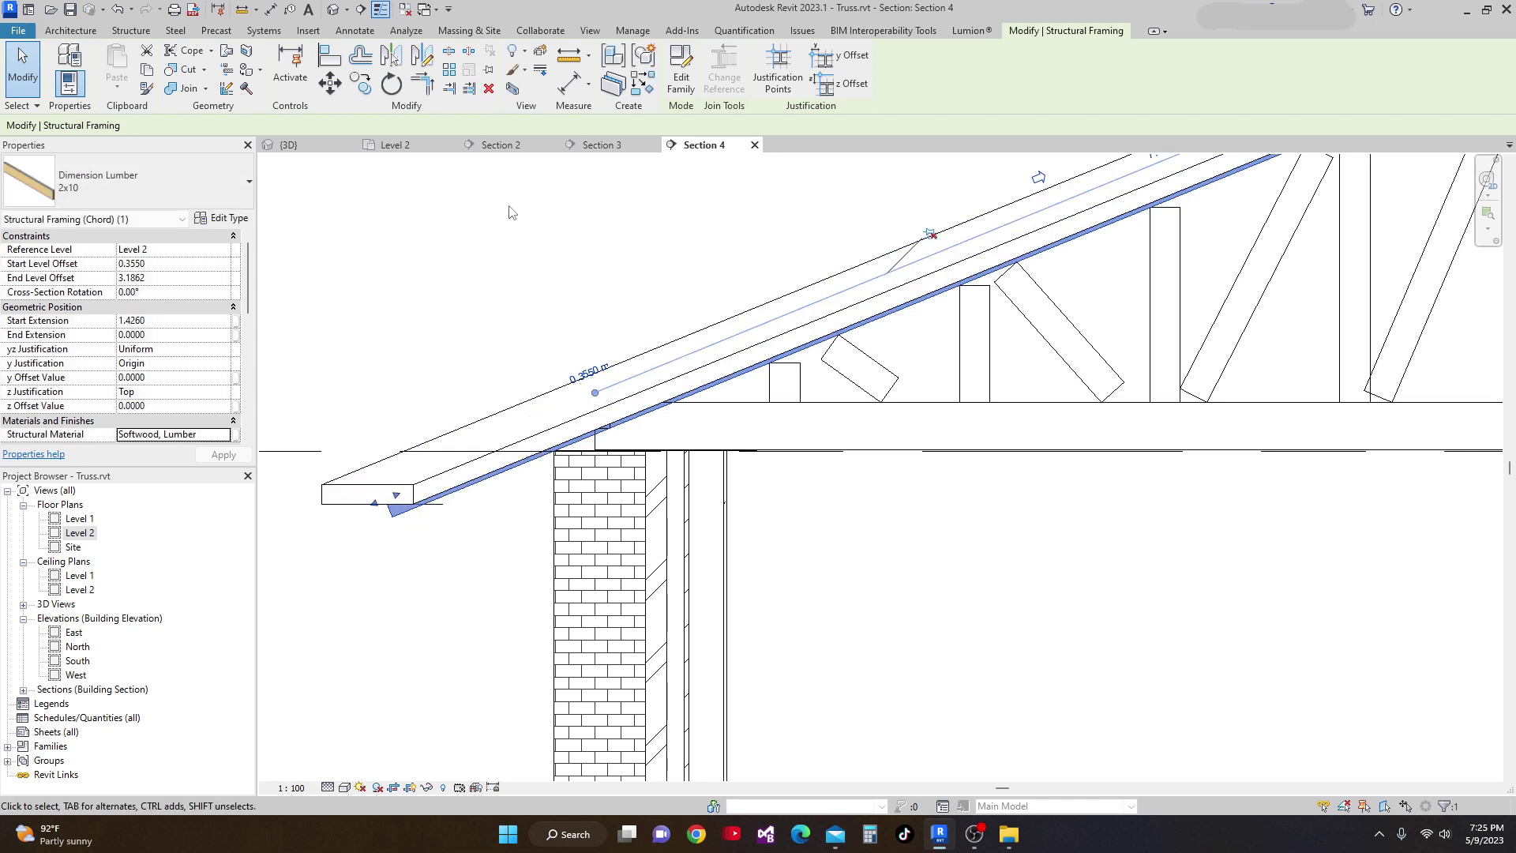
# Switch to the 3D view and reset the temporary hide/isolate.
pyautogui.click(297, 145)
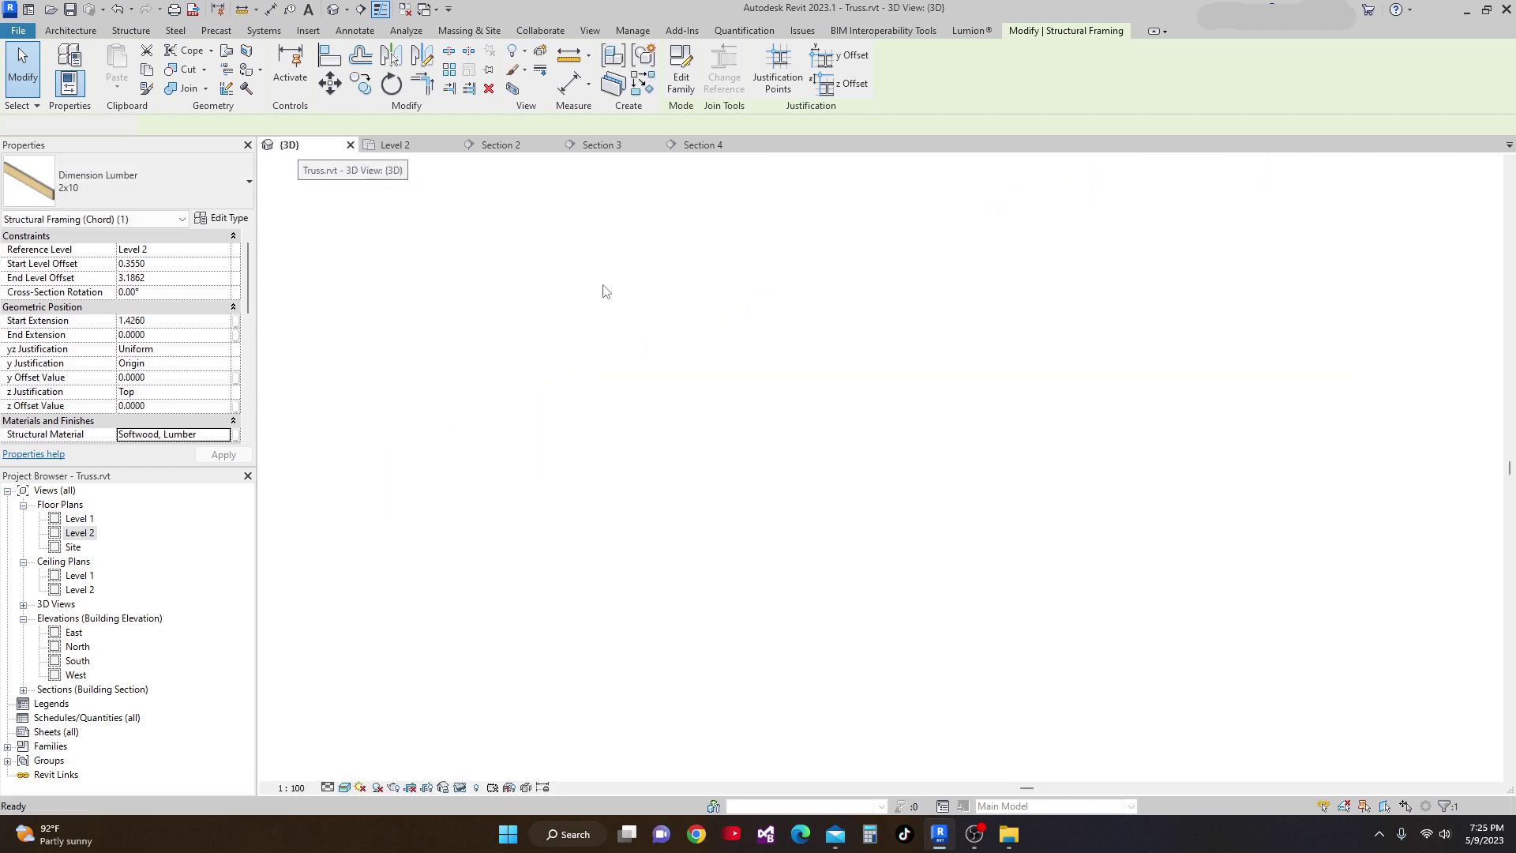
pyautogui.keyDown('shift'); pyautogui.moveTo(659, 528); pyautogui.dragTo(873, 697, button='middle'); pyautogui.keyUp('shift')
pyautogui.scroll(4, 765, 629)
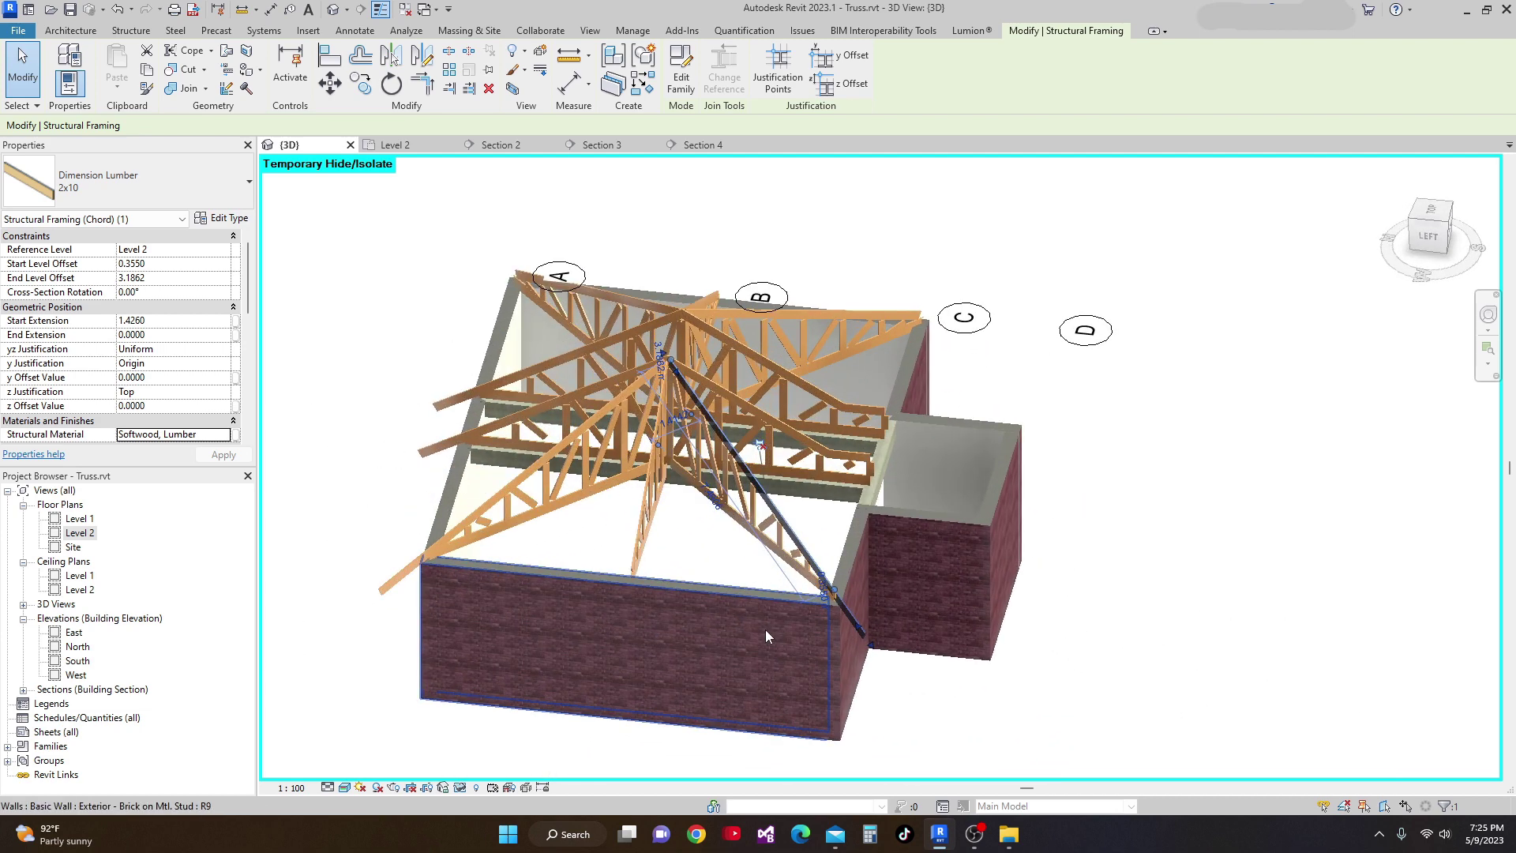
pyautogui.click(464, 788)
pyautogui.click(506, 770)
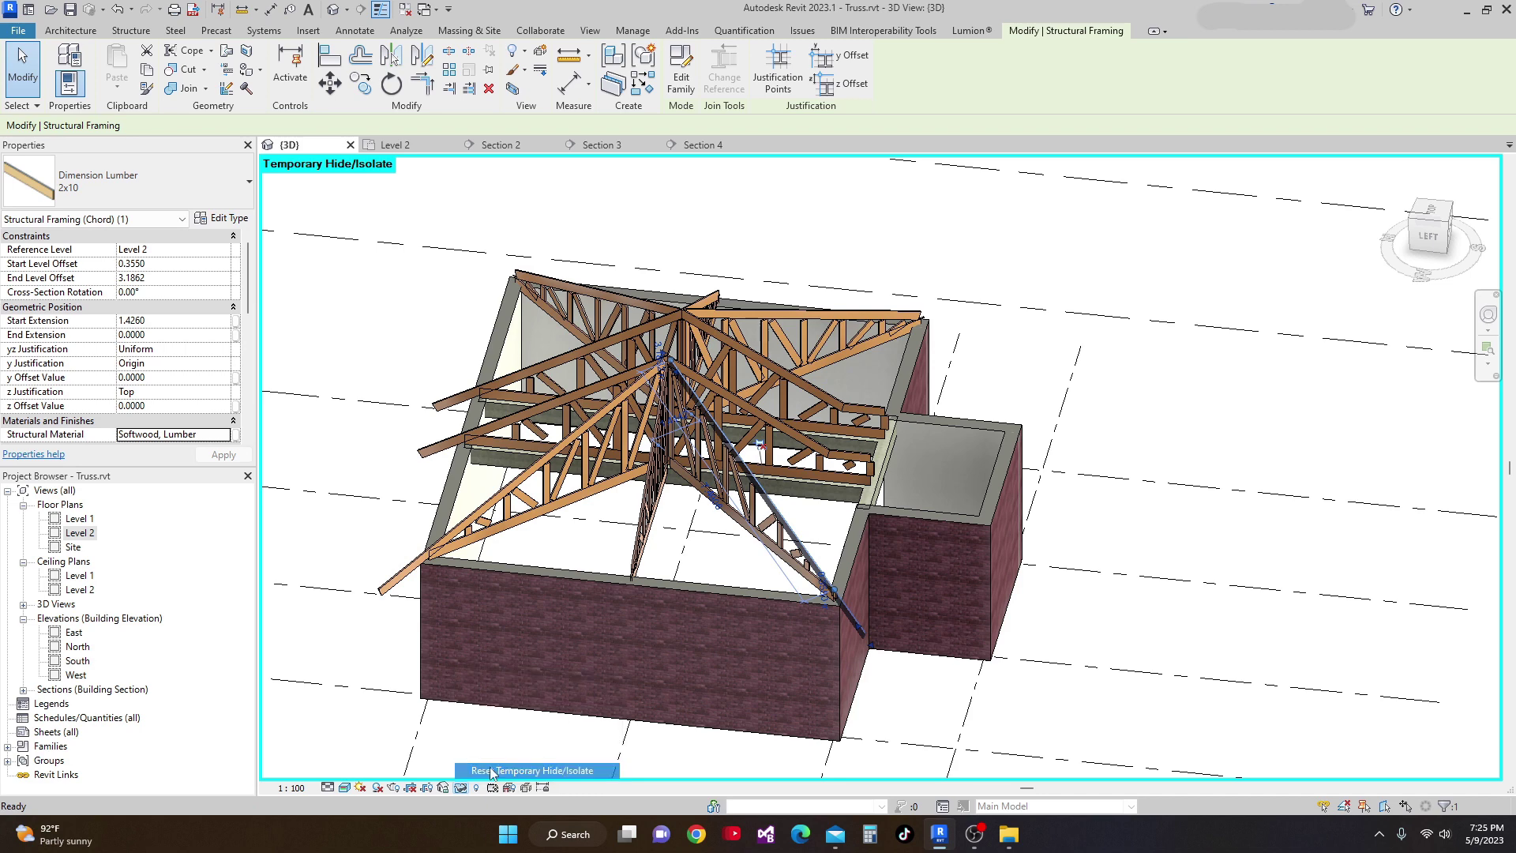
# Examine the hip trusses' extended top chords against the roof eaves and wall corners in 3D.
pyautogui.keyDown('shift'); pyautogui.moveTo(863, 695); pyautogui.dragTo(1015, 599, button='middle'); pyautogui.keyUp('shift')
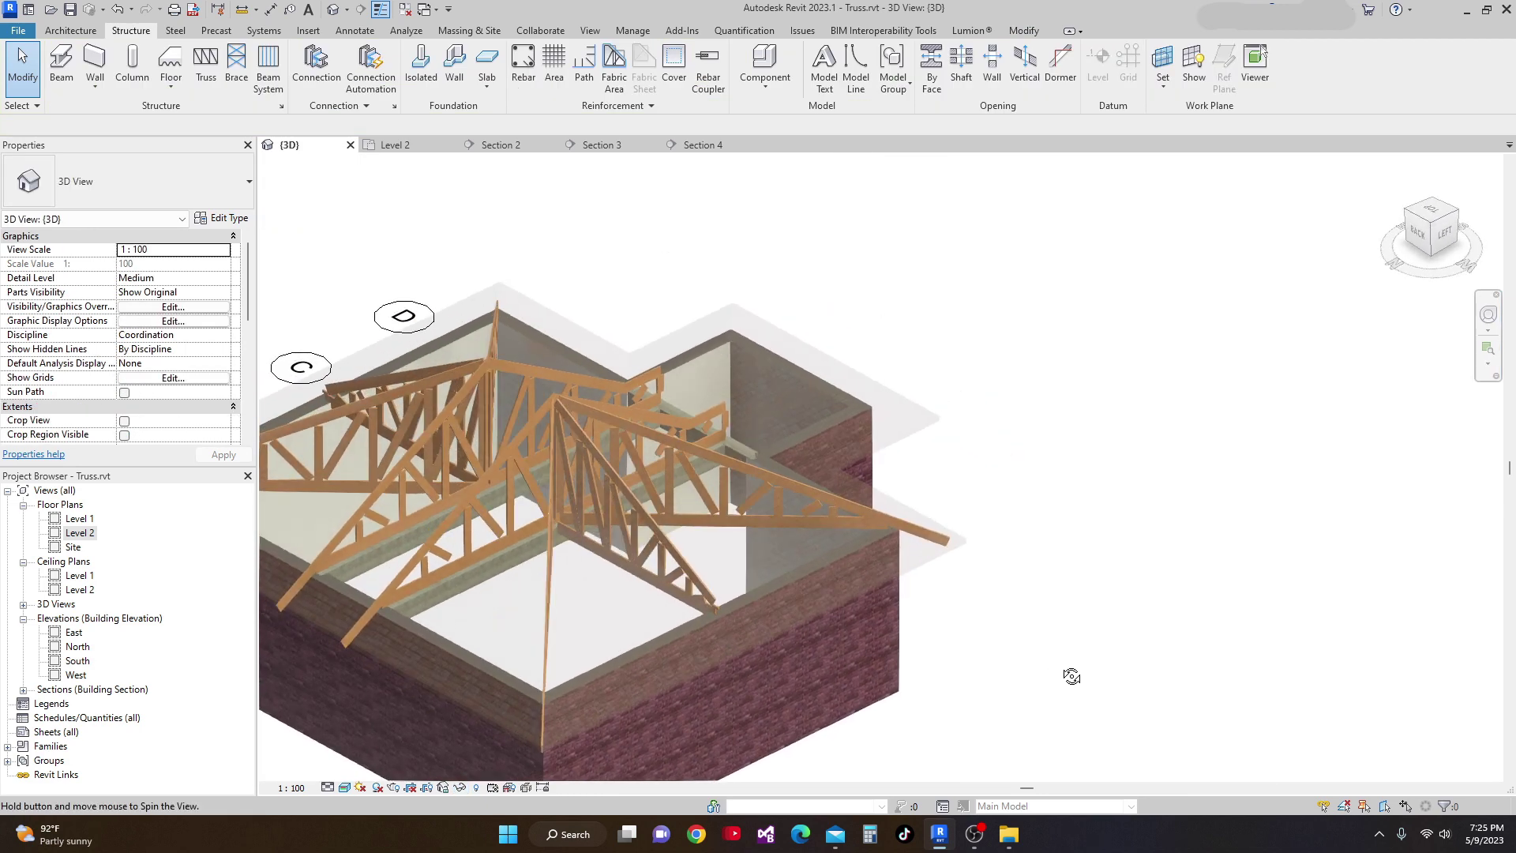
pyautogui.scroll(5, 1015, 575)
pyautogui.scroll(-2, 947, 545)
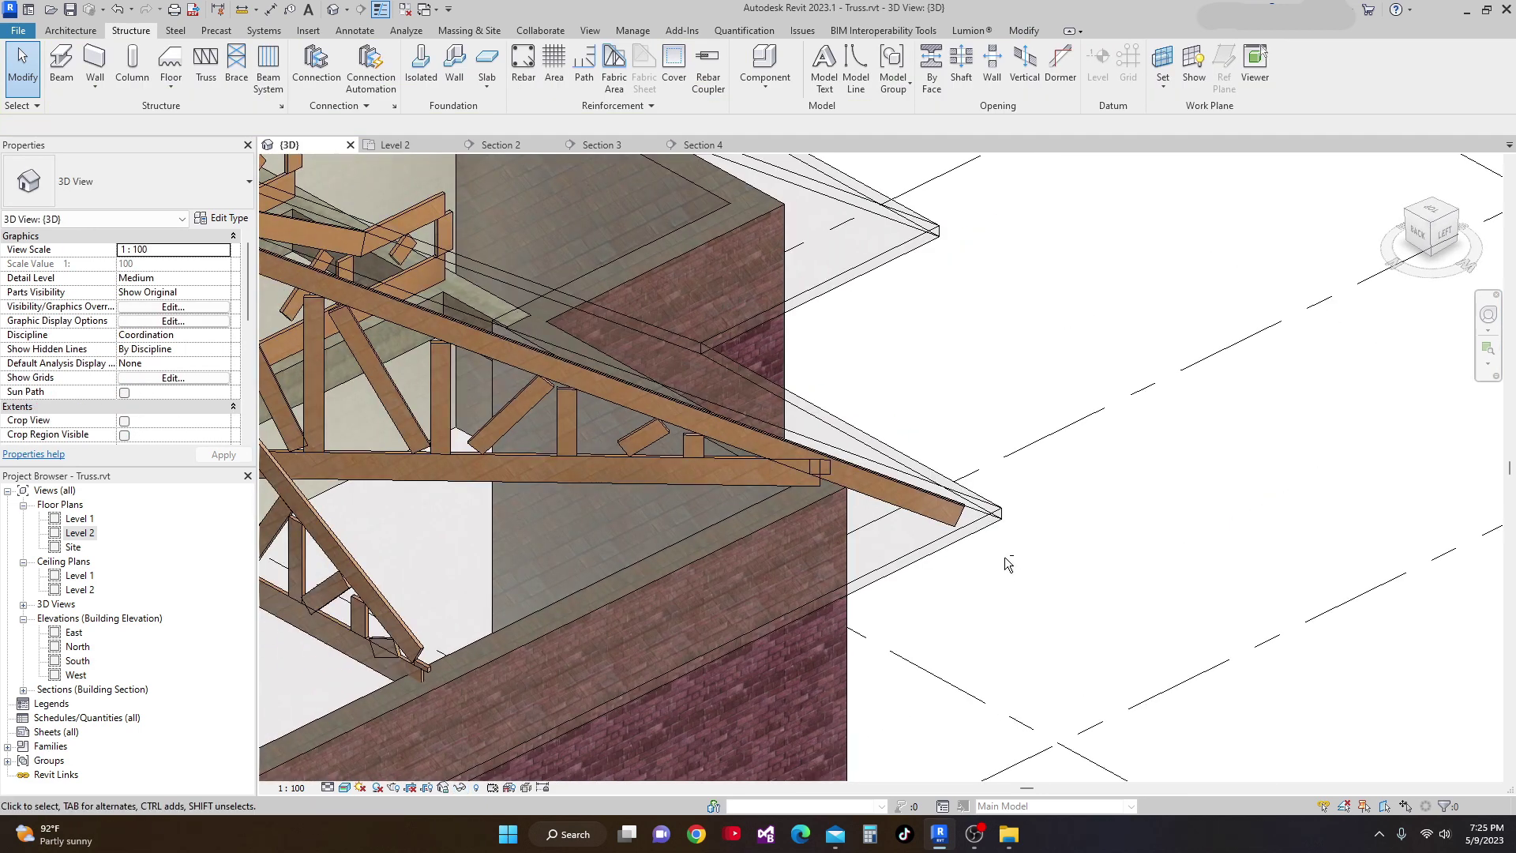
pyautogui.scroll(-4, 961, 517)
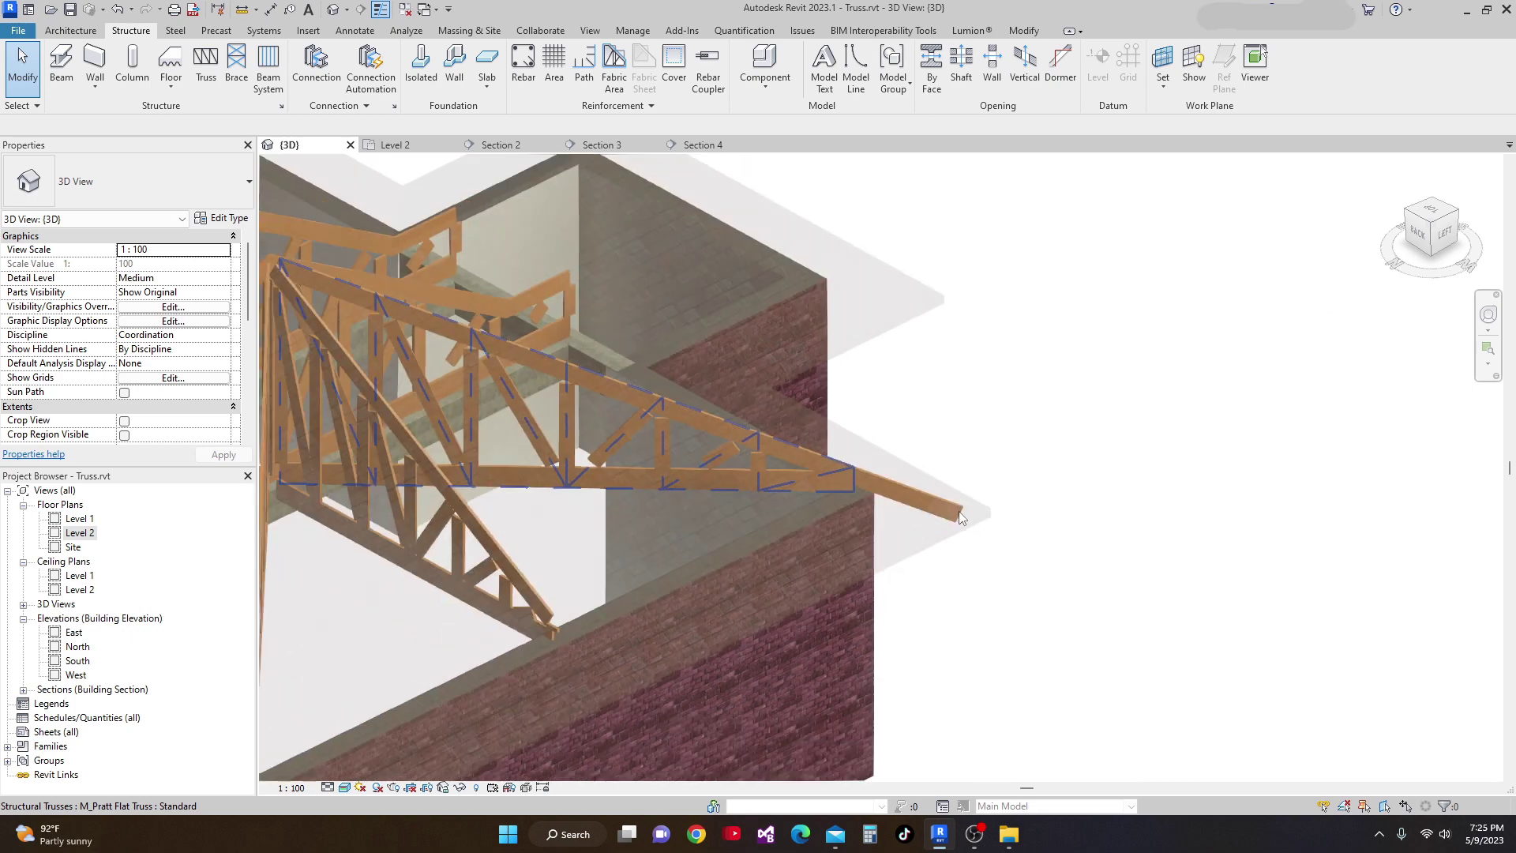
pyautogui.scroll(5, 557, 737)
pyautogui.scroll(3, 604, 677)
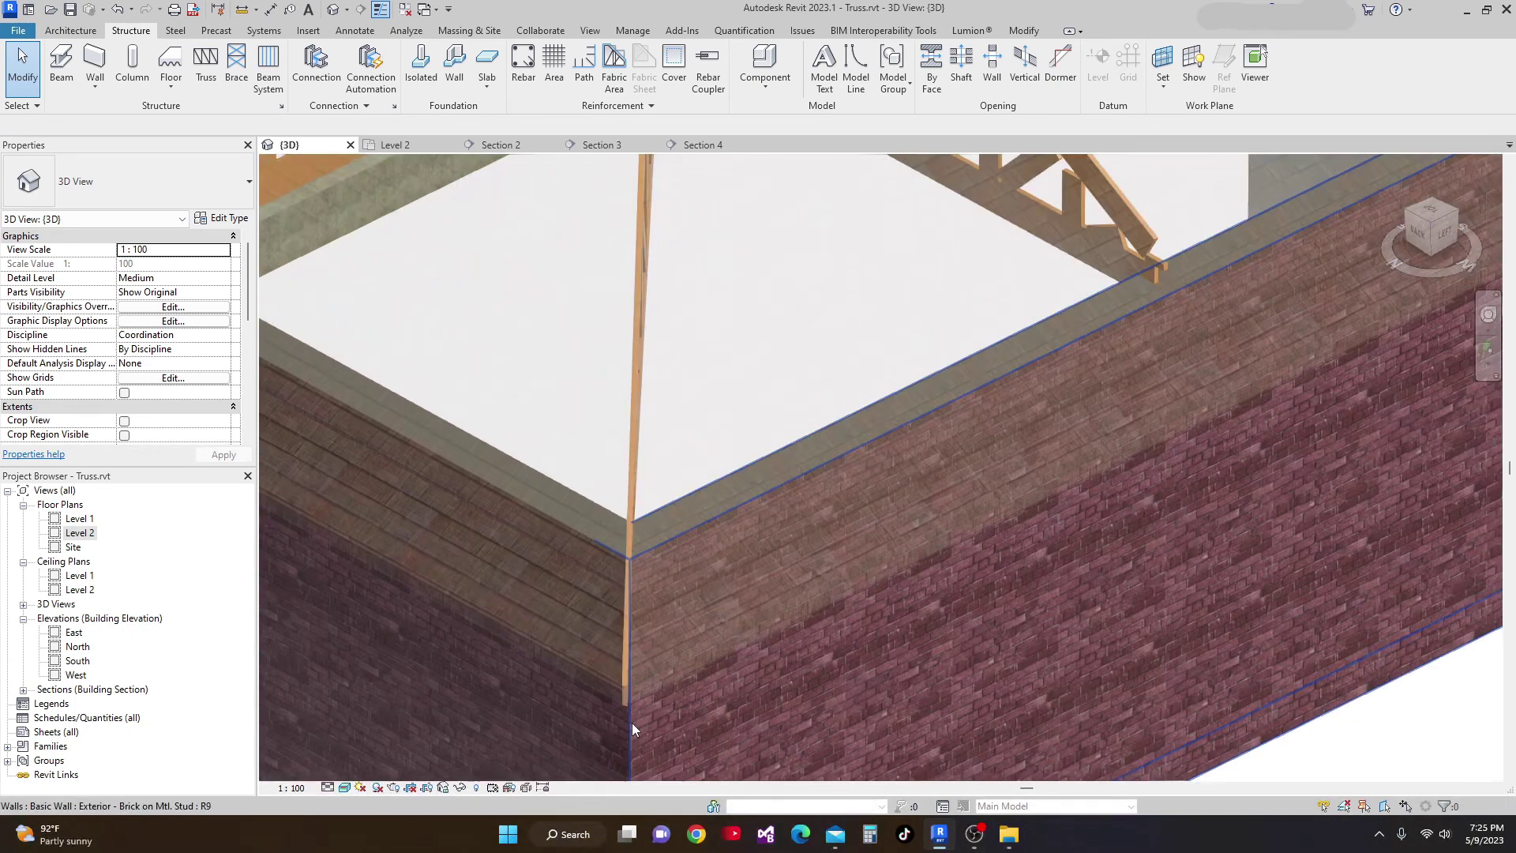
pyautogui.keyDown('shift'); pyautogui.moveTo(628, 695); pyautogui.dragTo(790, 660, button='middle'); pyautogui.keyUp('shift')
pyautogui.scroll(-2, 790, 661)
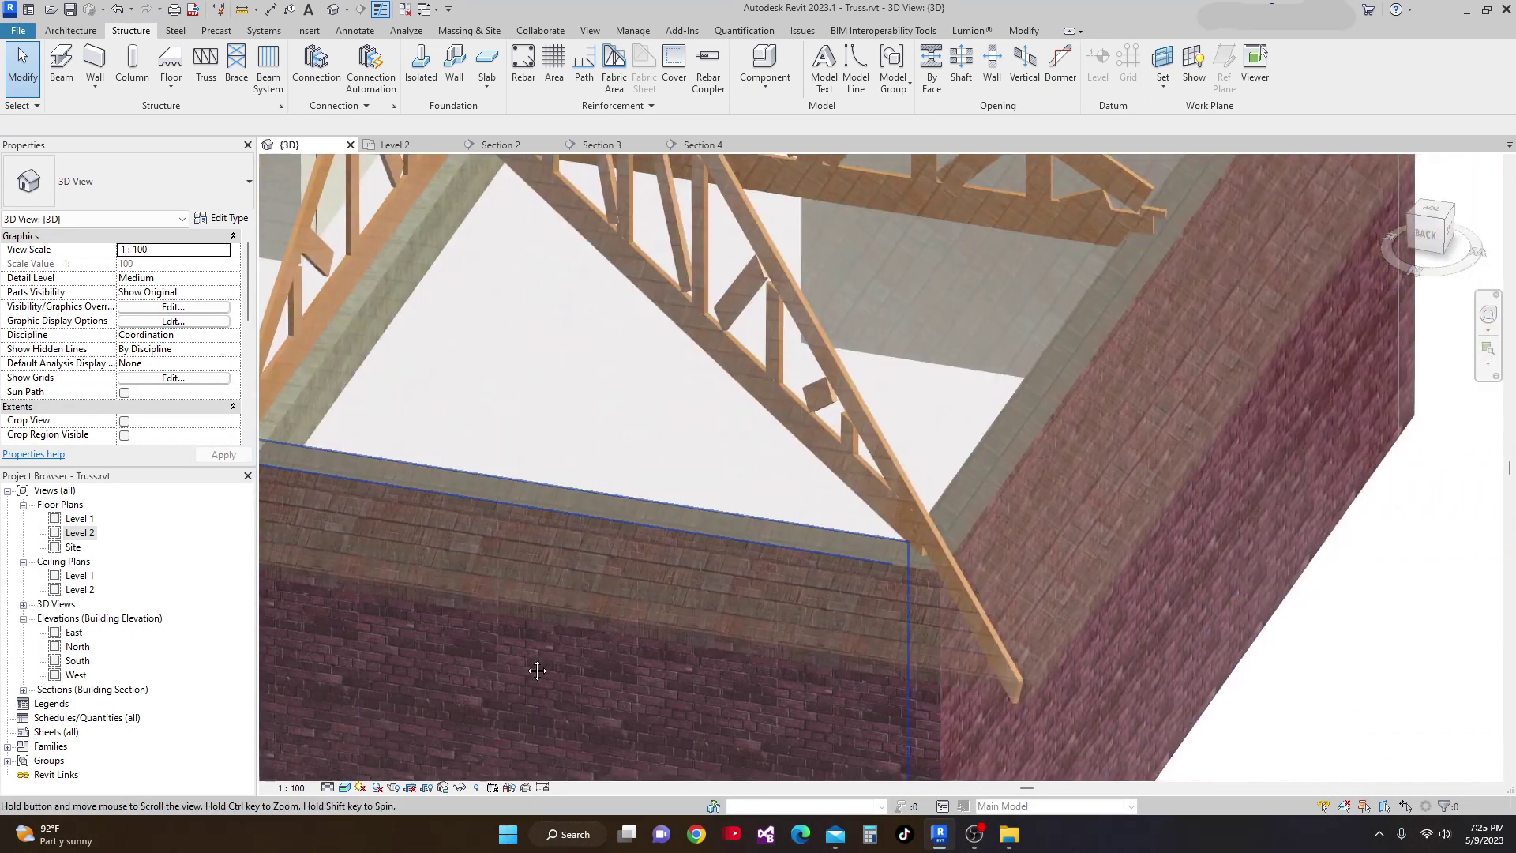
# Stretch the lower end of the hip truss's top chord toward the roof's eave corner, for a start extension of about 1.61.
pyautogui.scroll(4, 859, 718)
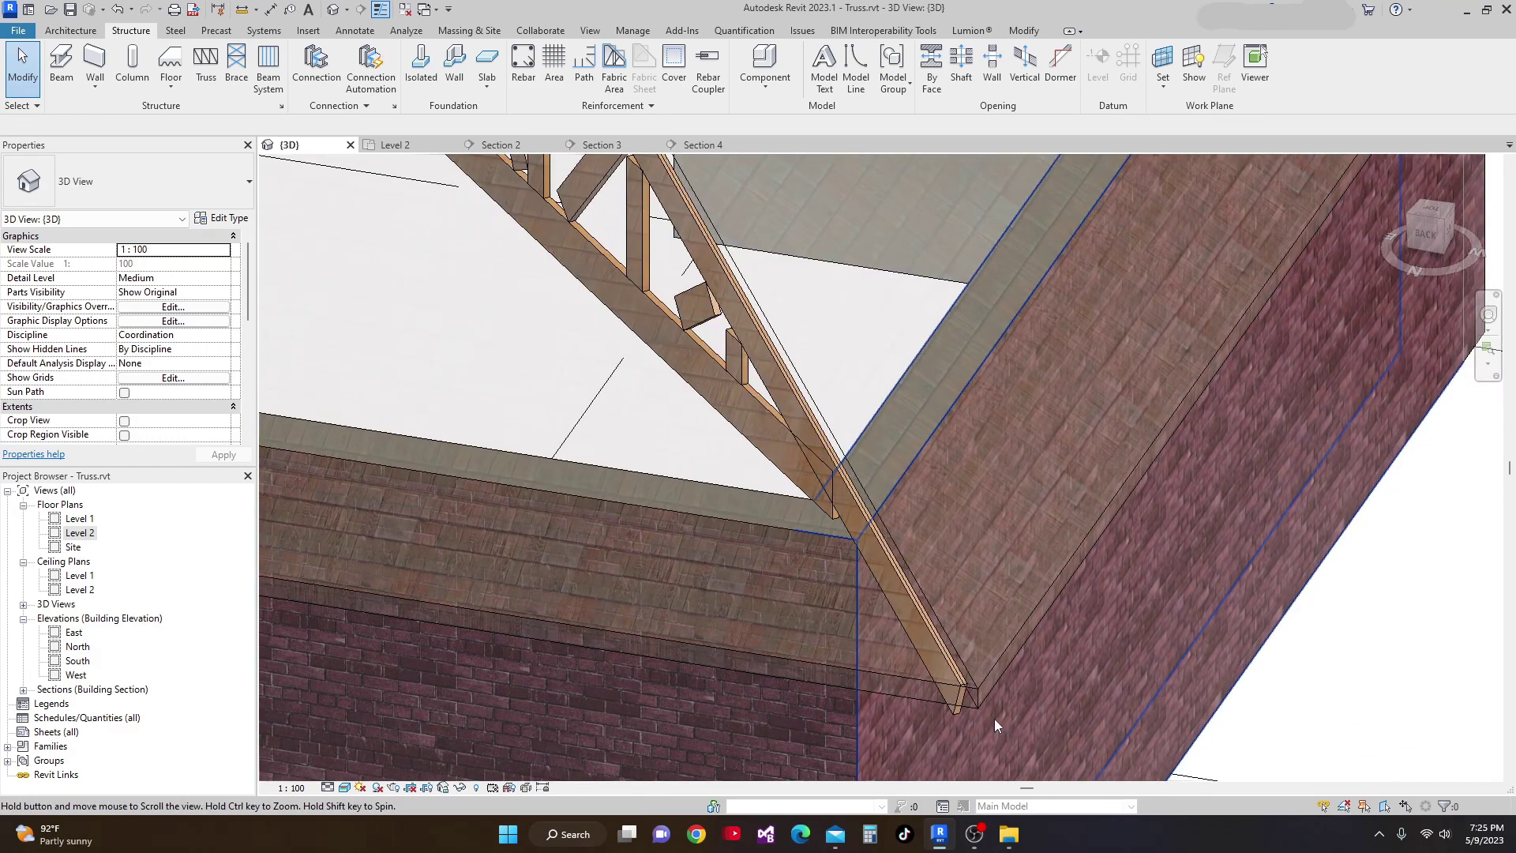
pyautogui.scroll(-8, 994, 719)
pyautogui.scroll(10, 827, 680)
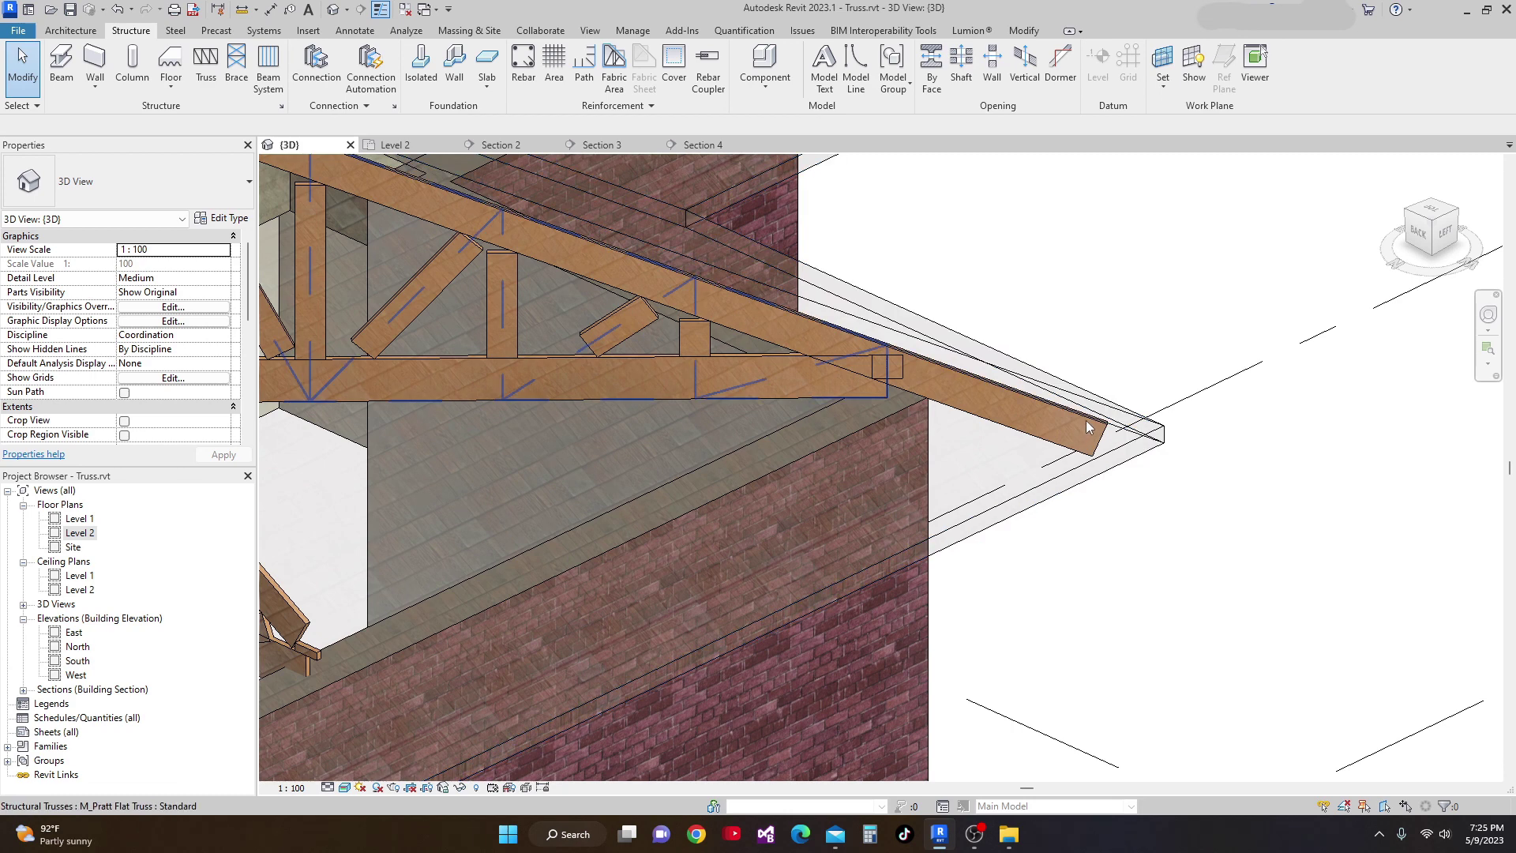
pyautogui.click(1094, 428)
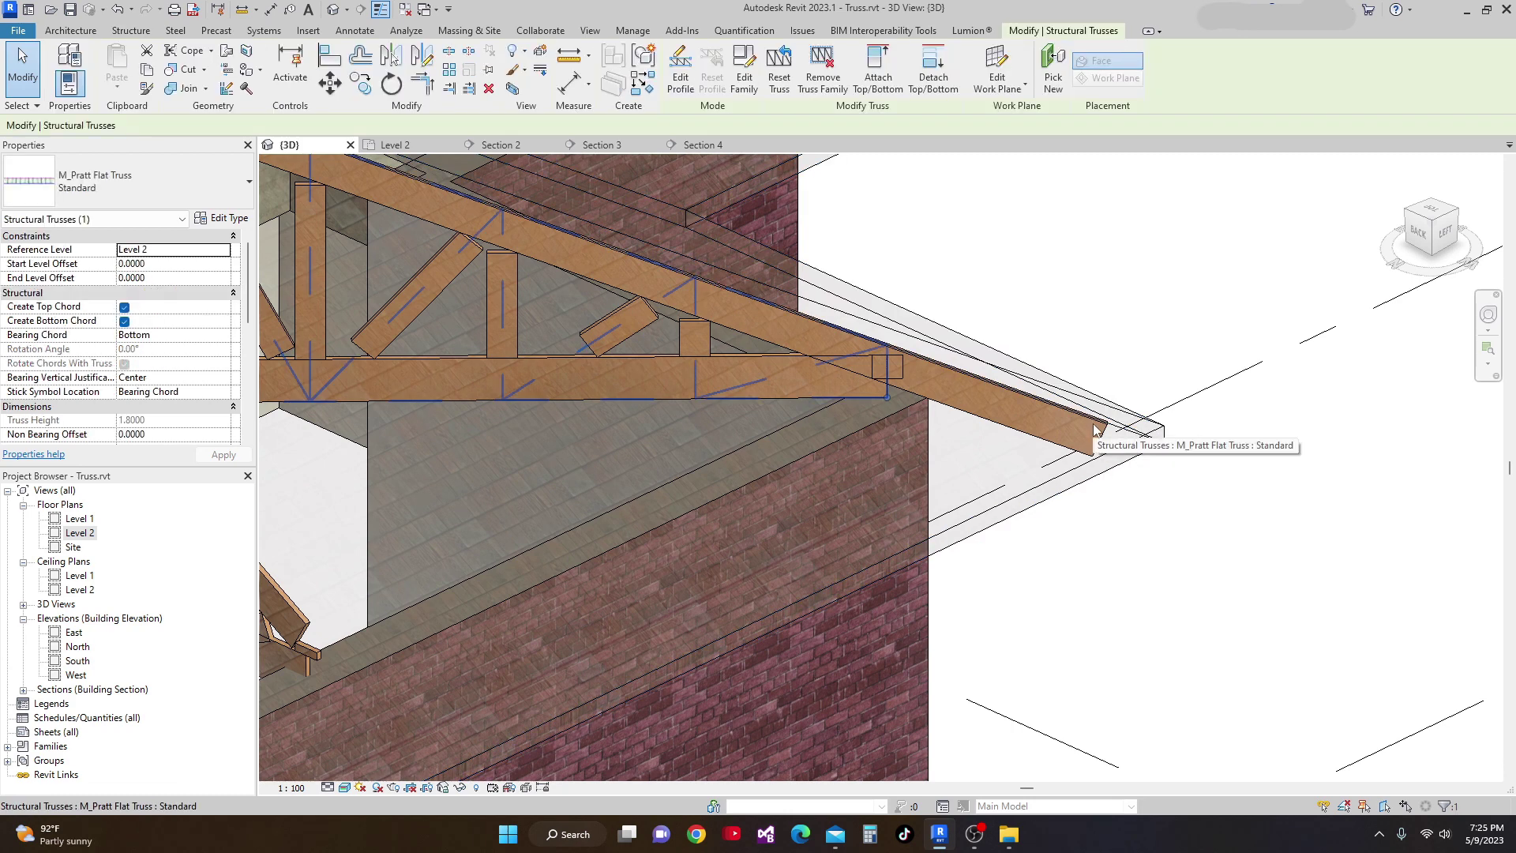
pyautogui.click(1161, 427)
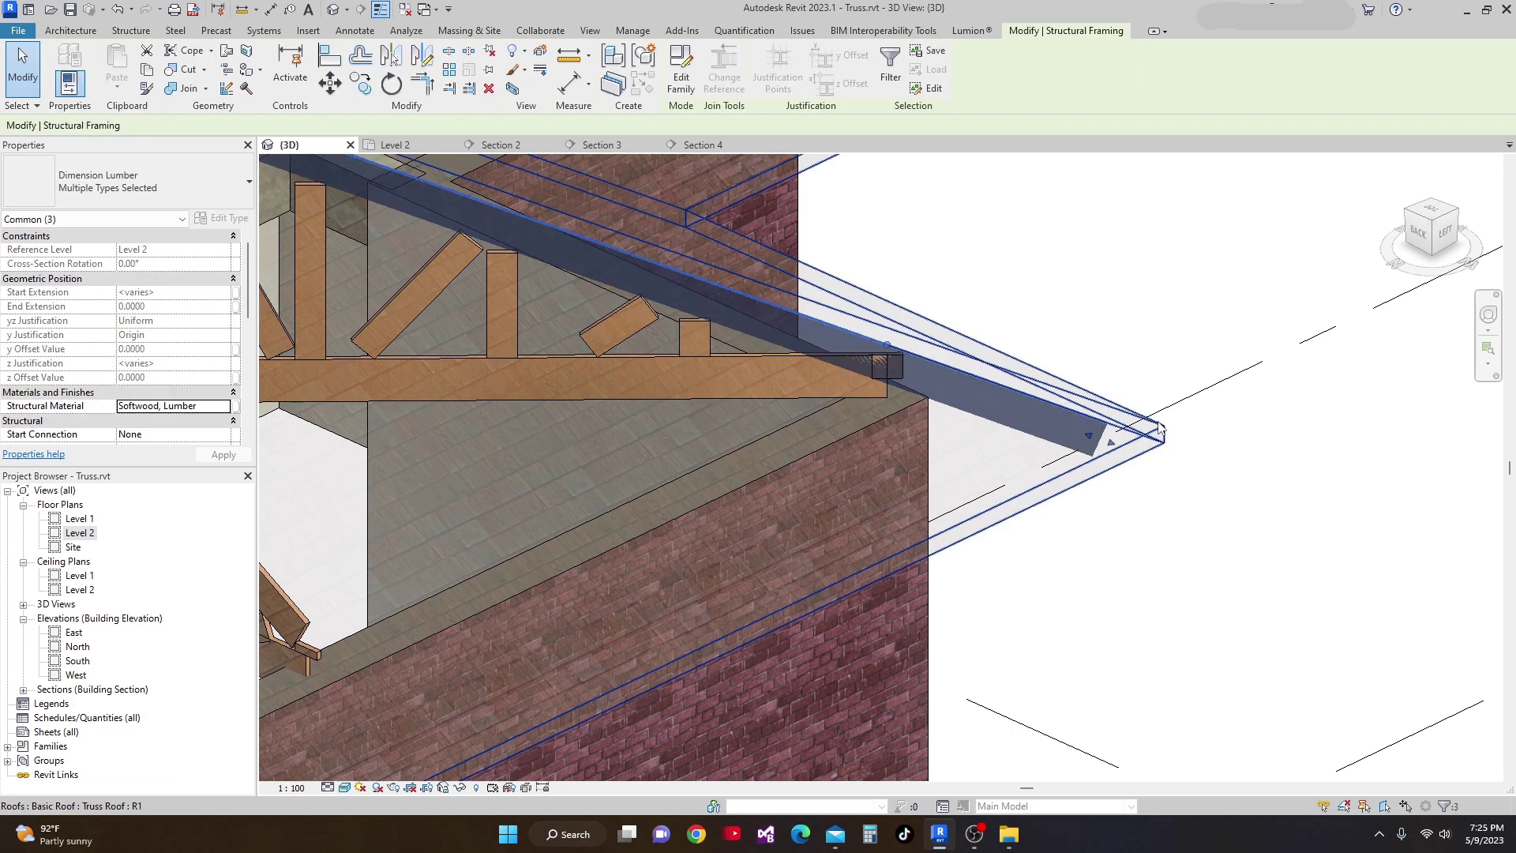
pyautogui.moveTo(1123, 448); pyautogui.dragTo(1119, 449)
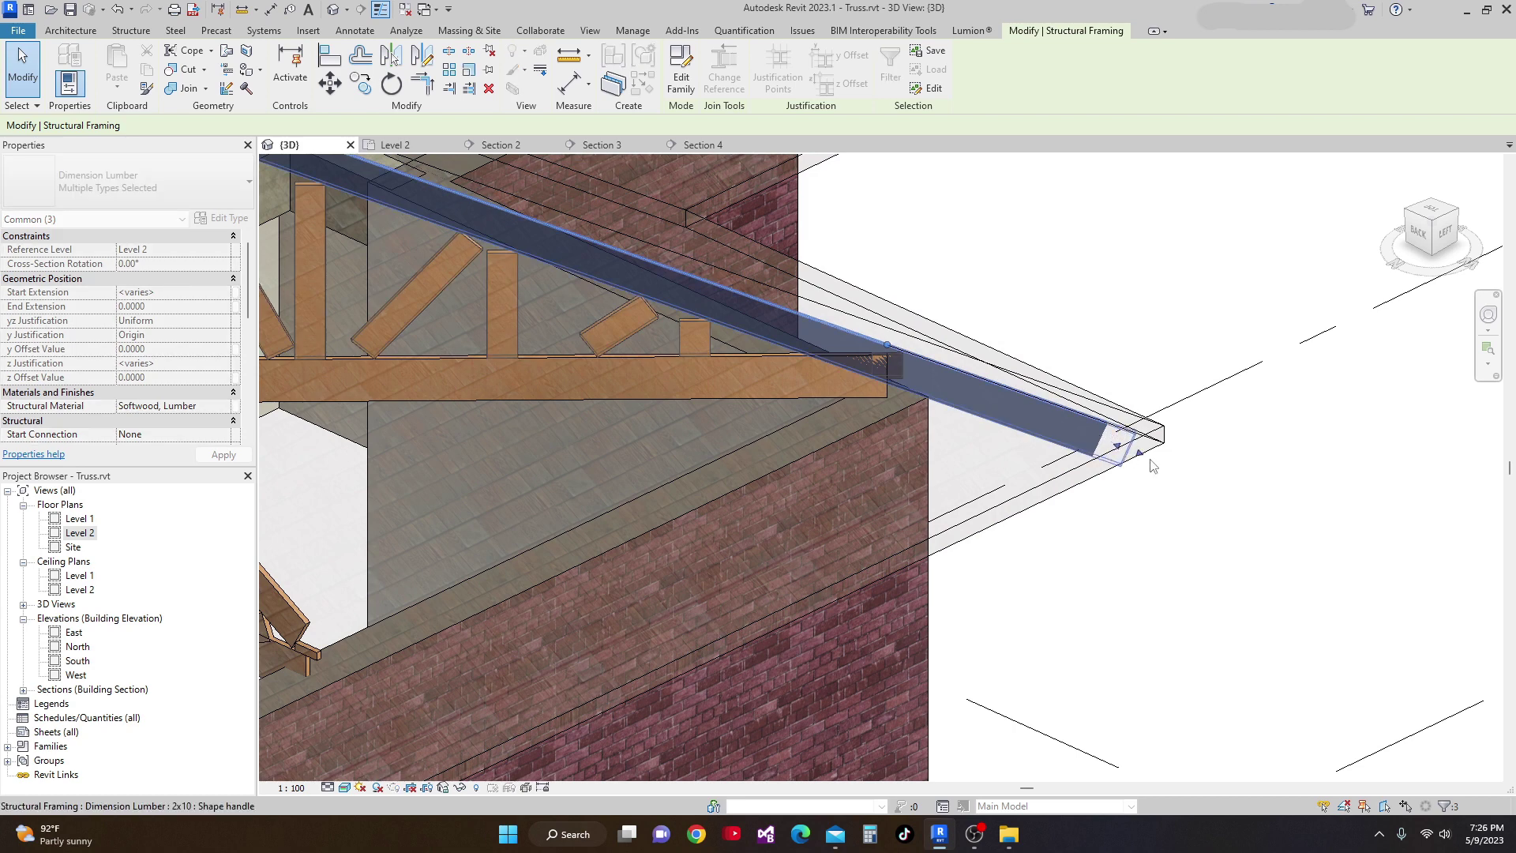
pyautogui.moveTo(1140, 456); pyautogui.dragTo(1138, 458)
pyautogui.press('Escape')
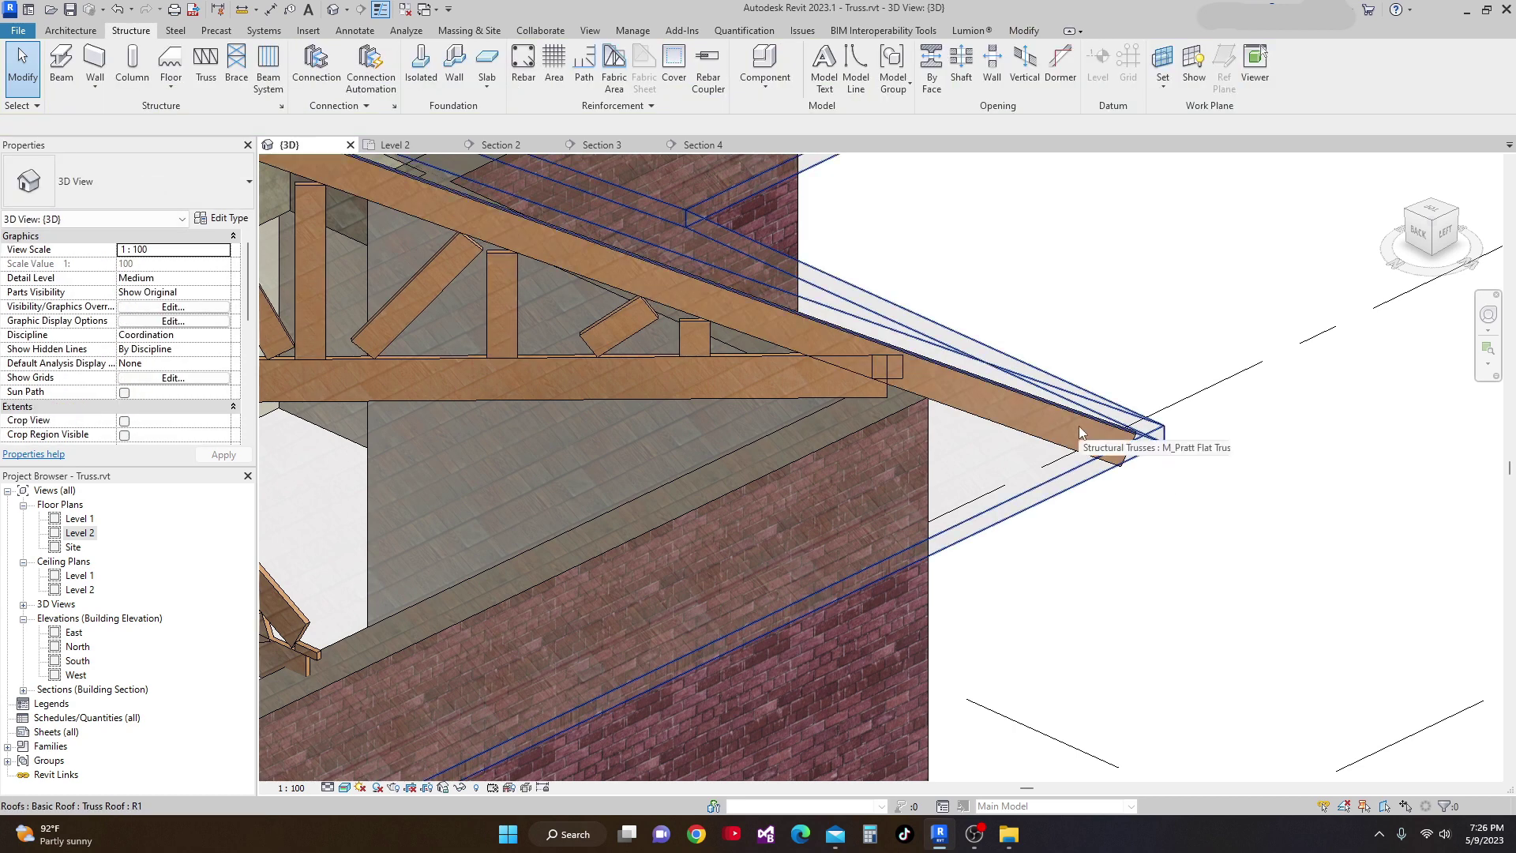
# Fine-tune the lower end of the hip truss's 2x10 top chord to a start extension of about 1.56.
pyautogui.click(1080, 433)
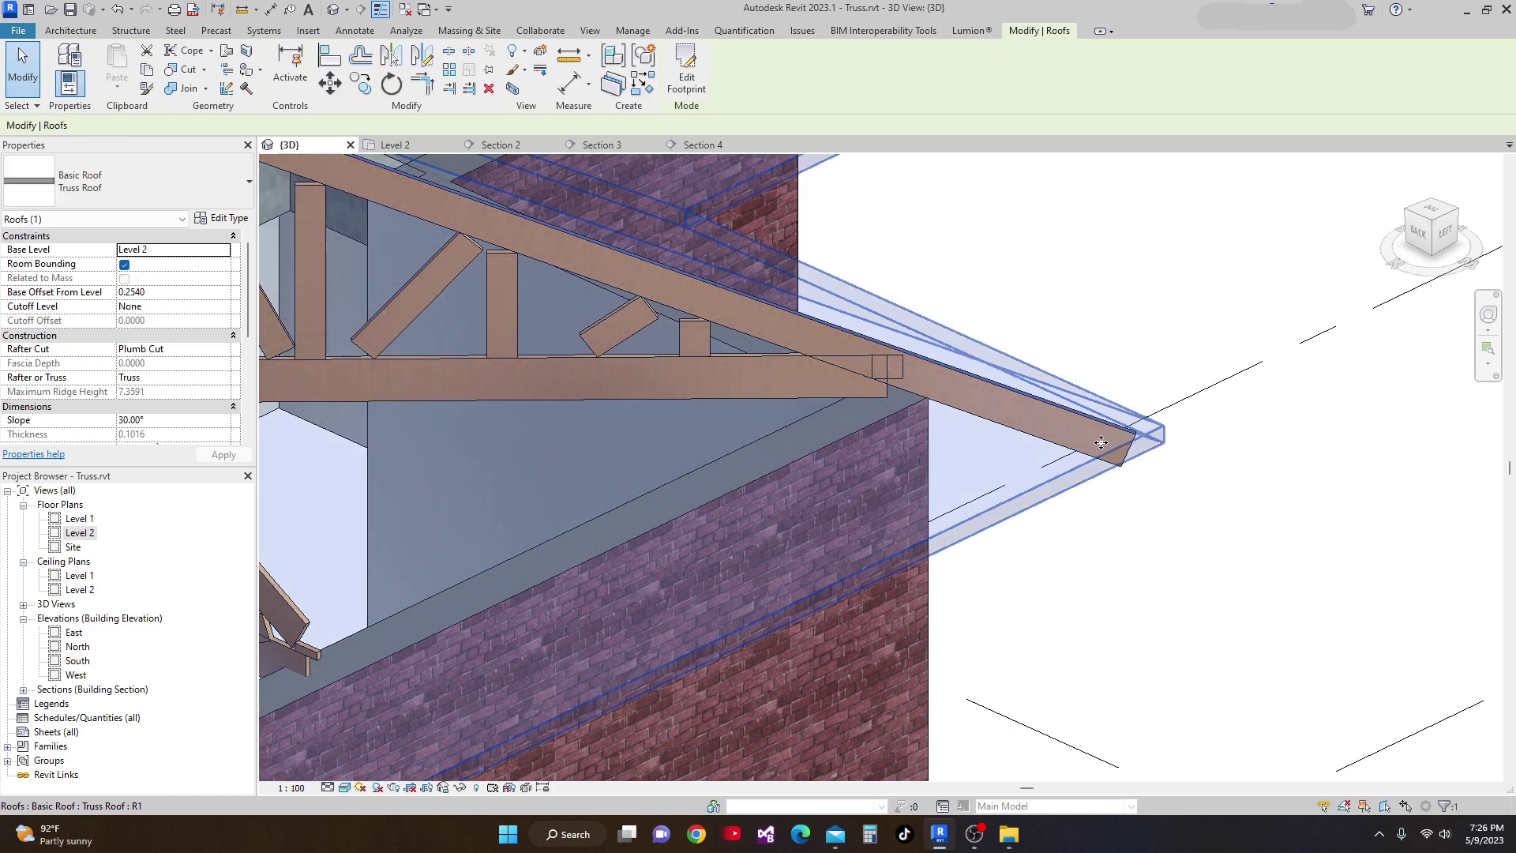
pyautogui.press('Escape')
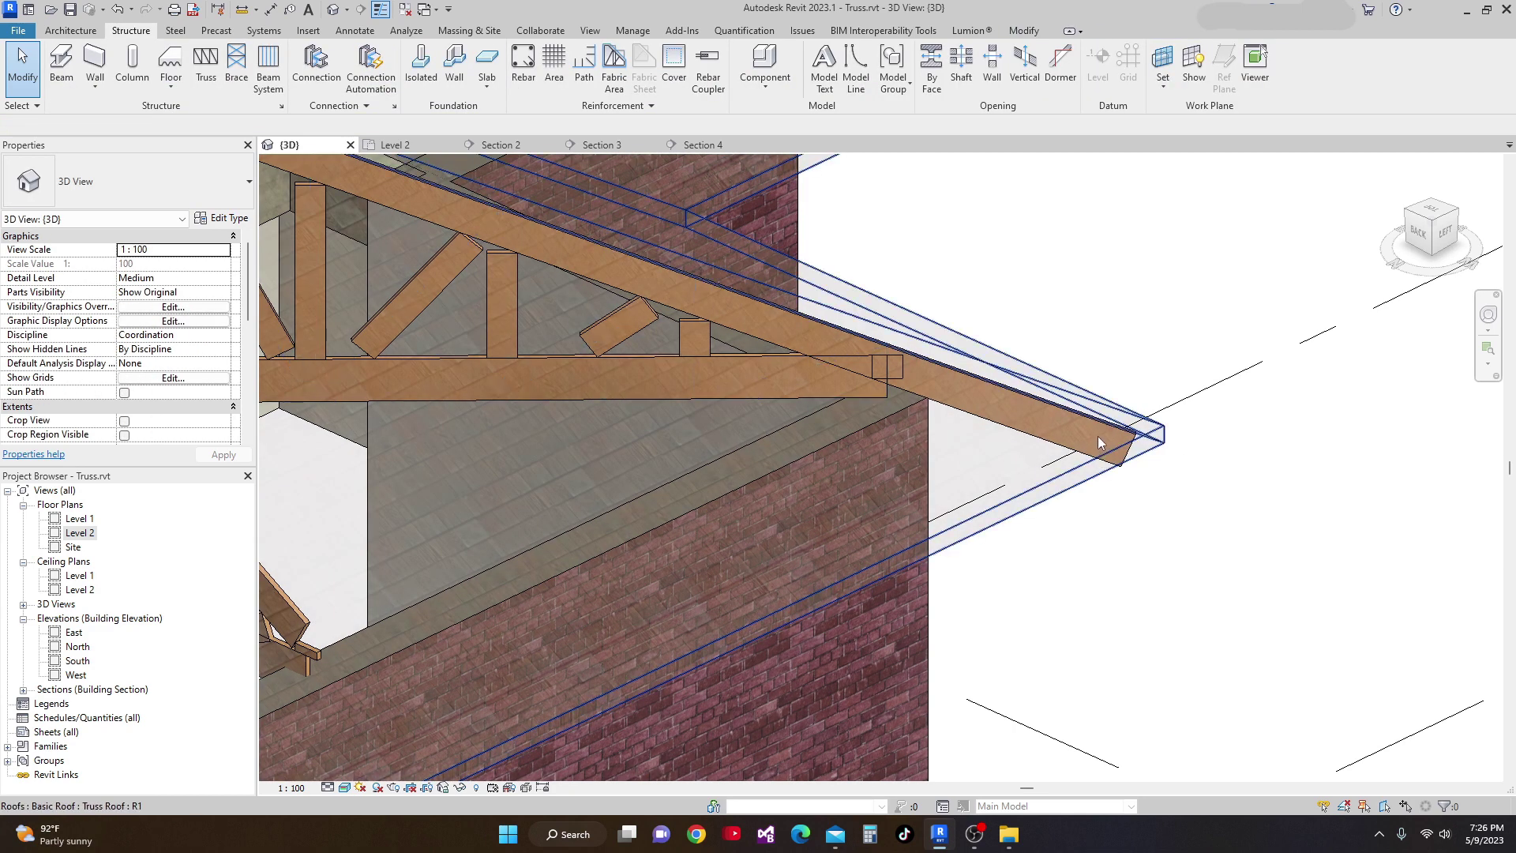
pyautogui.press('Tab')
pyautogui.click(1096, 433)
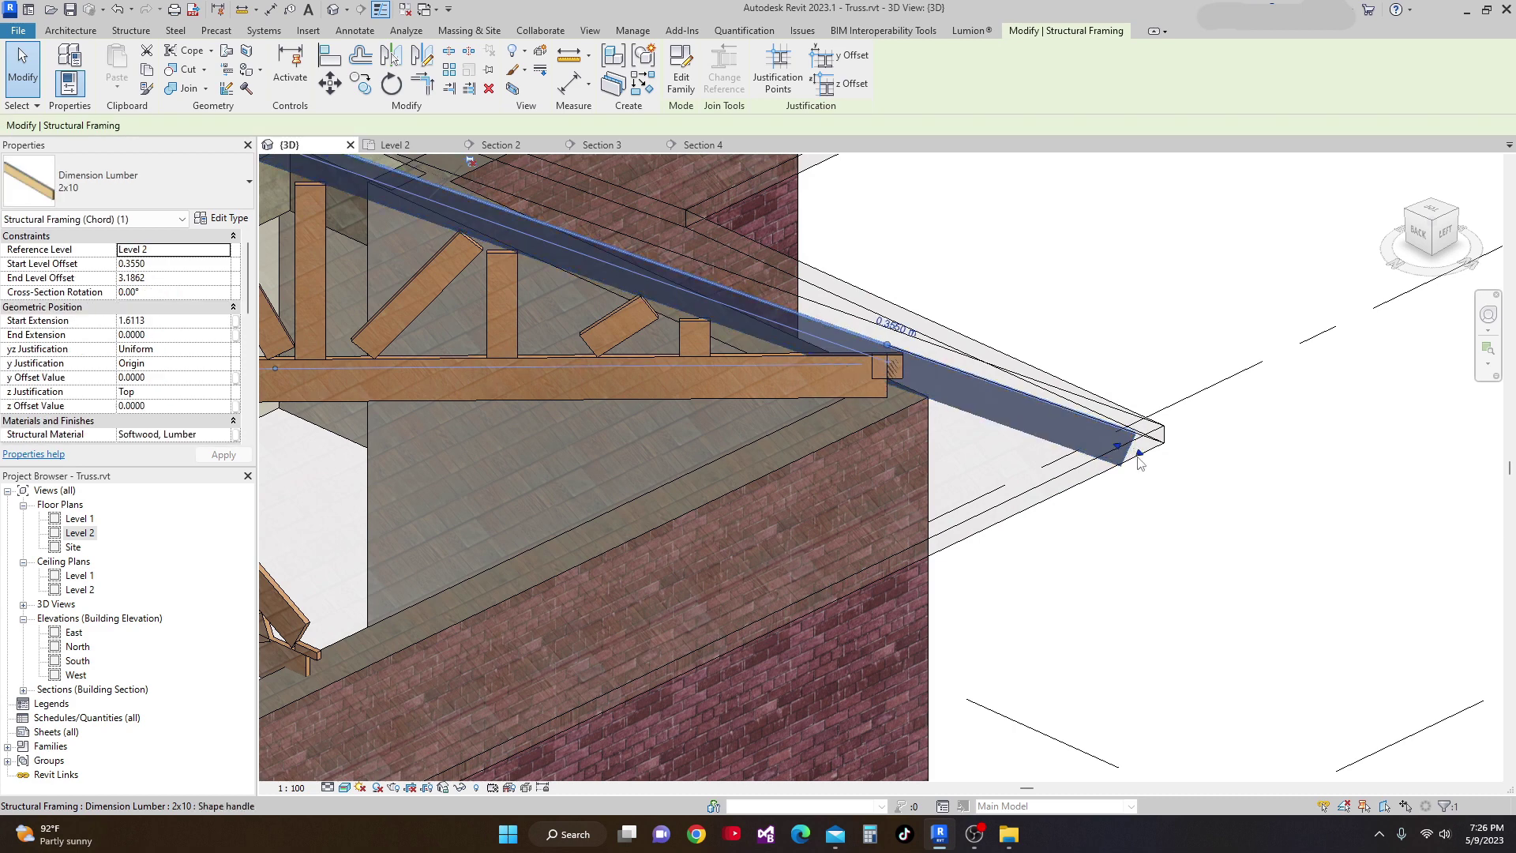
pyautogui.moveTo(1140, 458); pyautogui.dragTo(1138, 455)
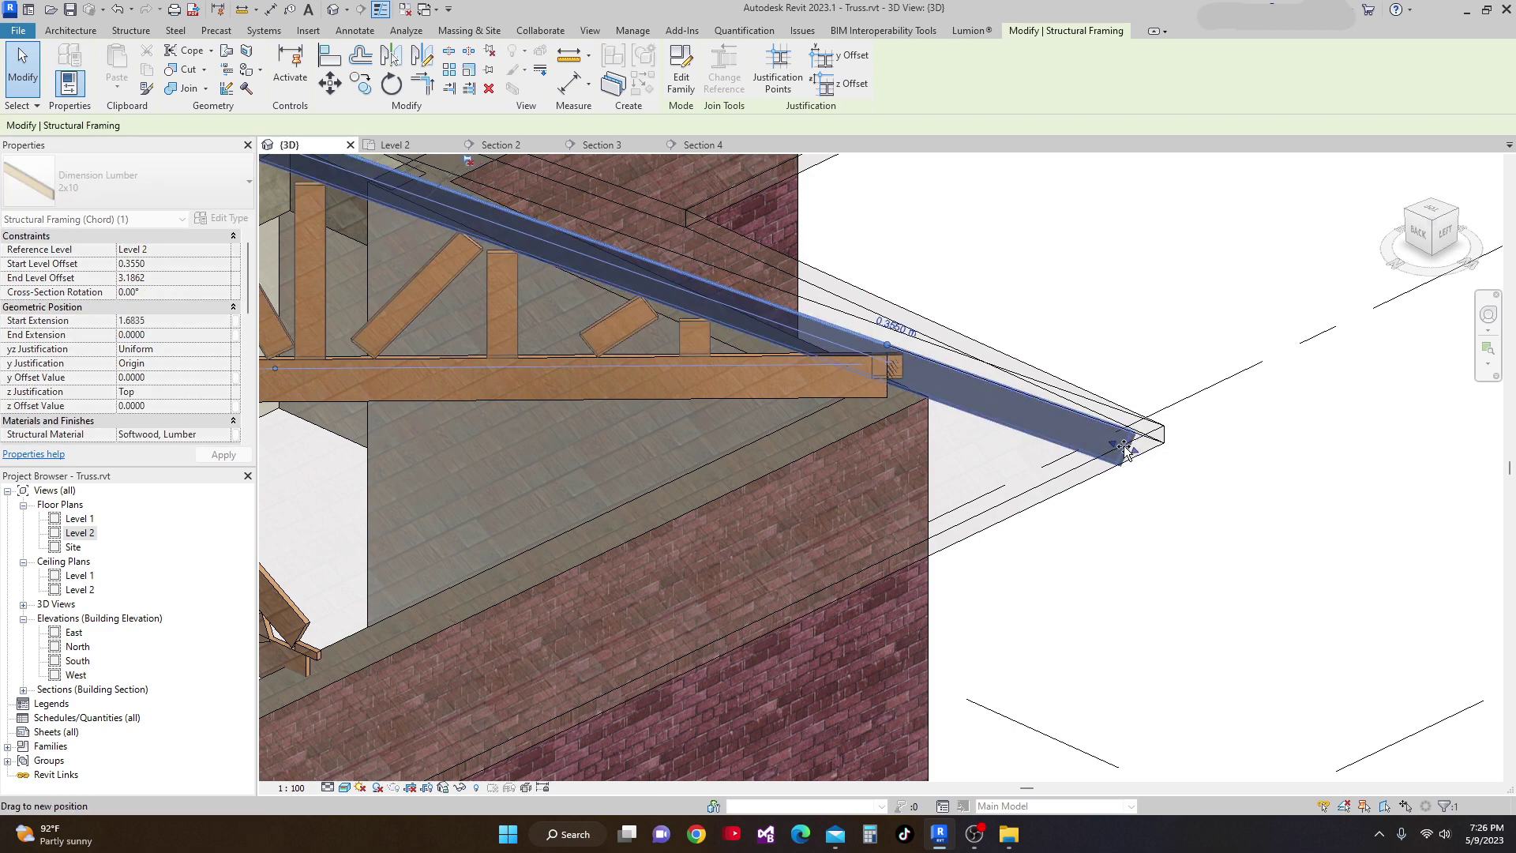
pyautogui.moveTo(1122, 448); pyautogui.dragTo(1122, 449)
pyautogui.scroll(-6, 1106, 505)
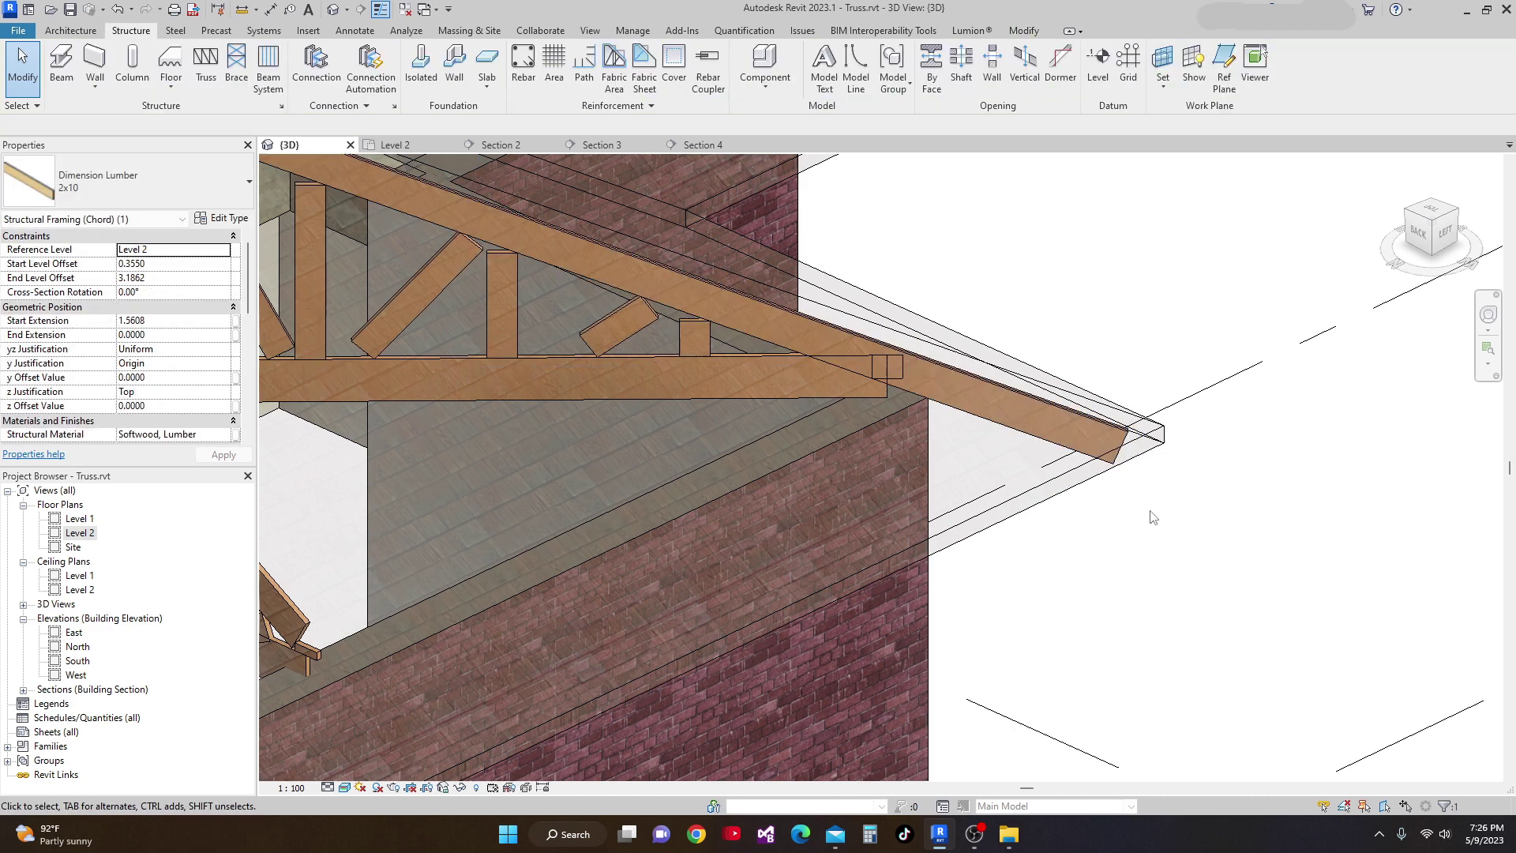
pyautogui.press('Escape')
# In the Level 2 plan, move the horizontal section line to just below grid B and shorten its view depth.
pyautogui.keyDown('shift'); pyautogui.moveTo(1121, 604); pyautogui.dragTo(789, 671, button='middle'); pyautogui.keyUp('shift')
pyautogui.scroll(2, 908, 553)
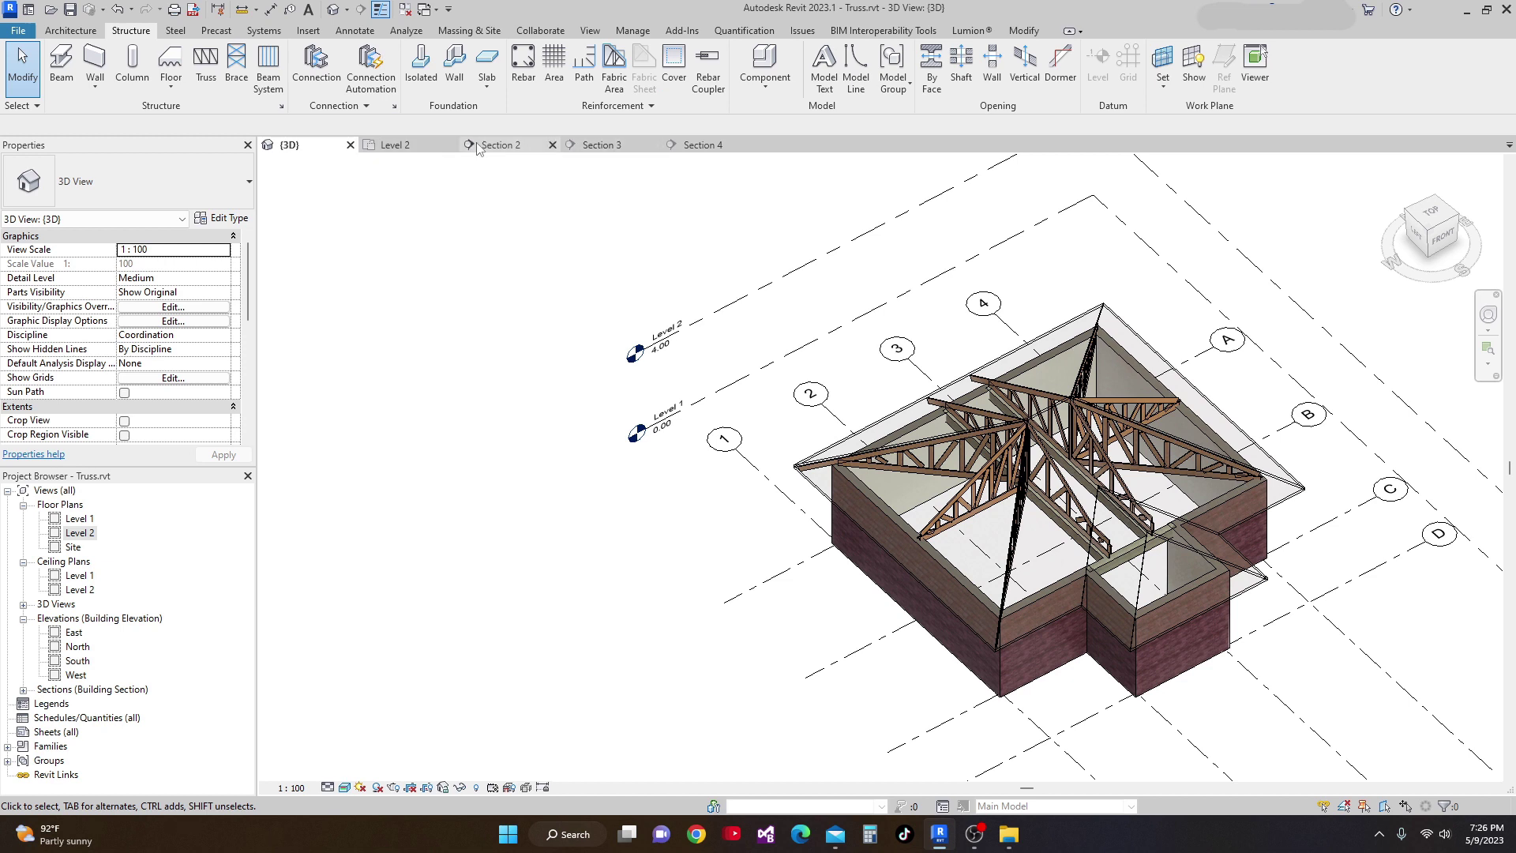
pyautogui.click(417, 147)
pyautogui.scroll(-2, 632, 316)
pyautogui.scroll(1, 664, 399)
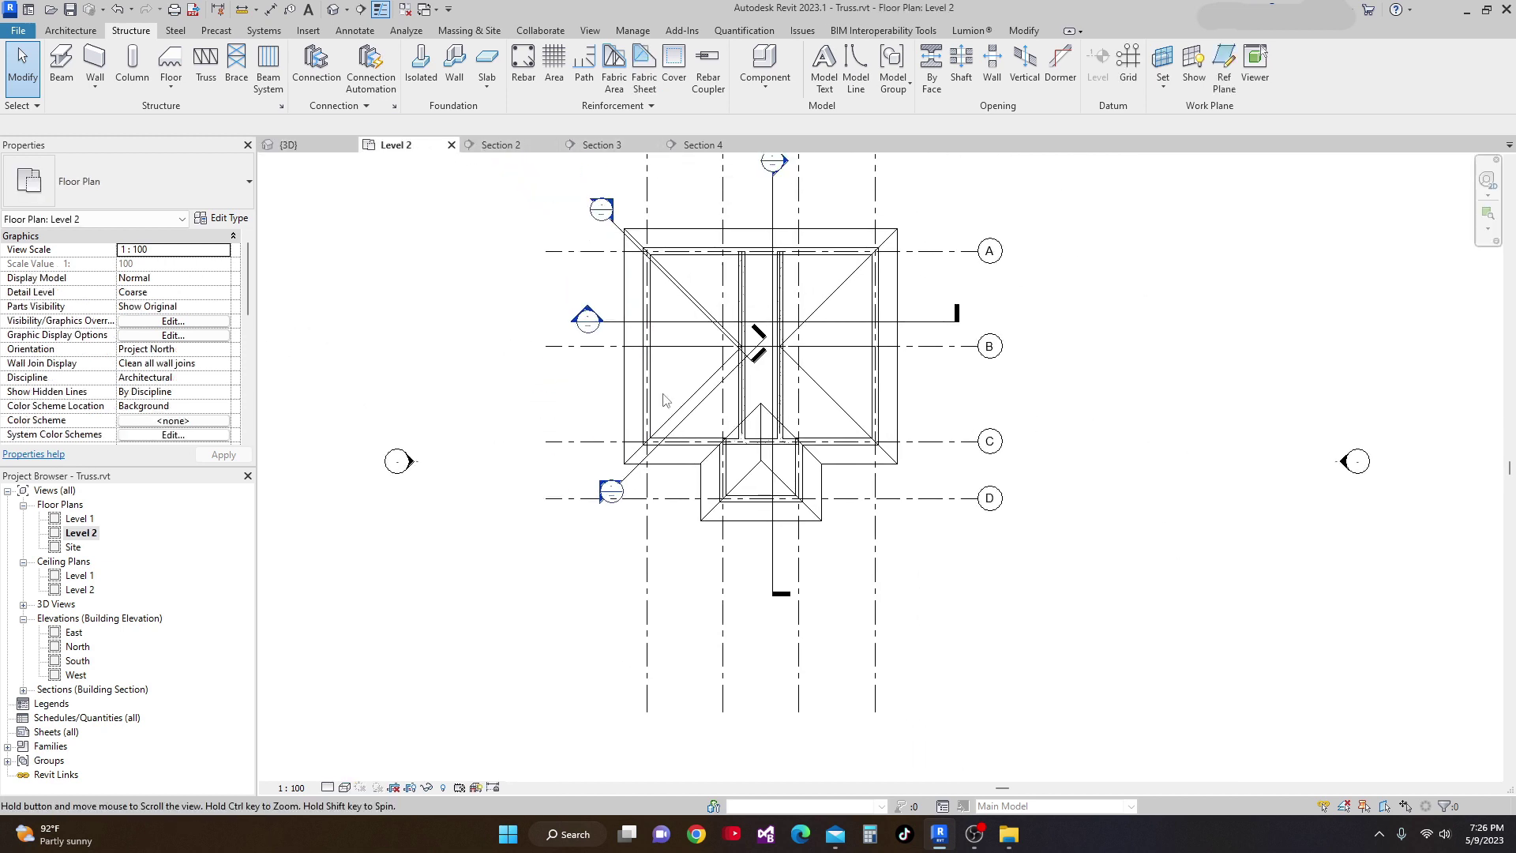
pyautogui.click(672, 324)
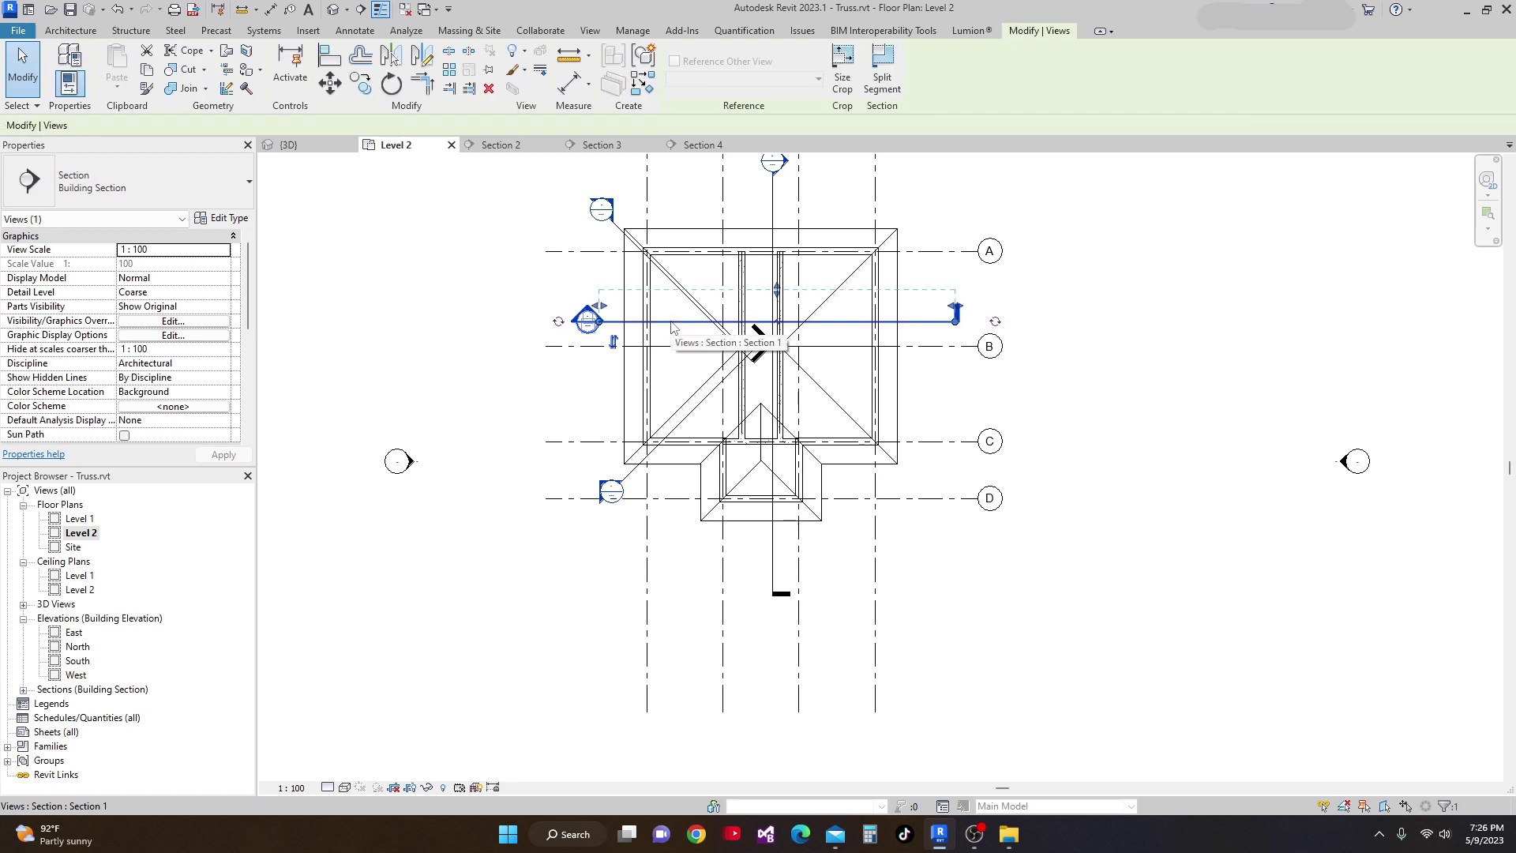
pyautogui.press('Down')
pyautogui.press('Down')
pyautogui.press('Down')
pyautogui.press('Down')
pyautogui.press('Down')
pyautogui.press('Down')
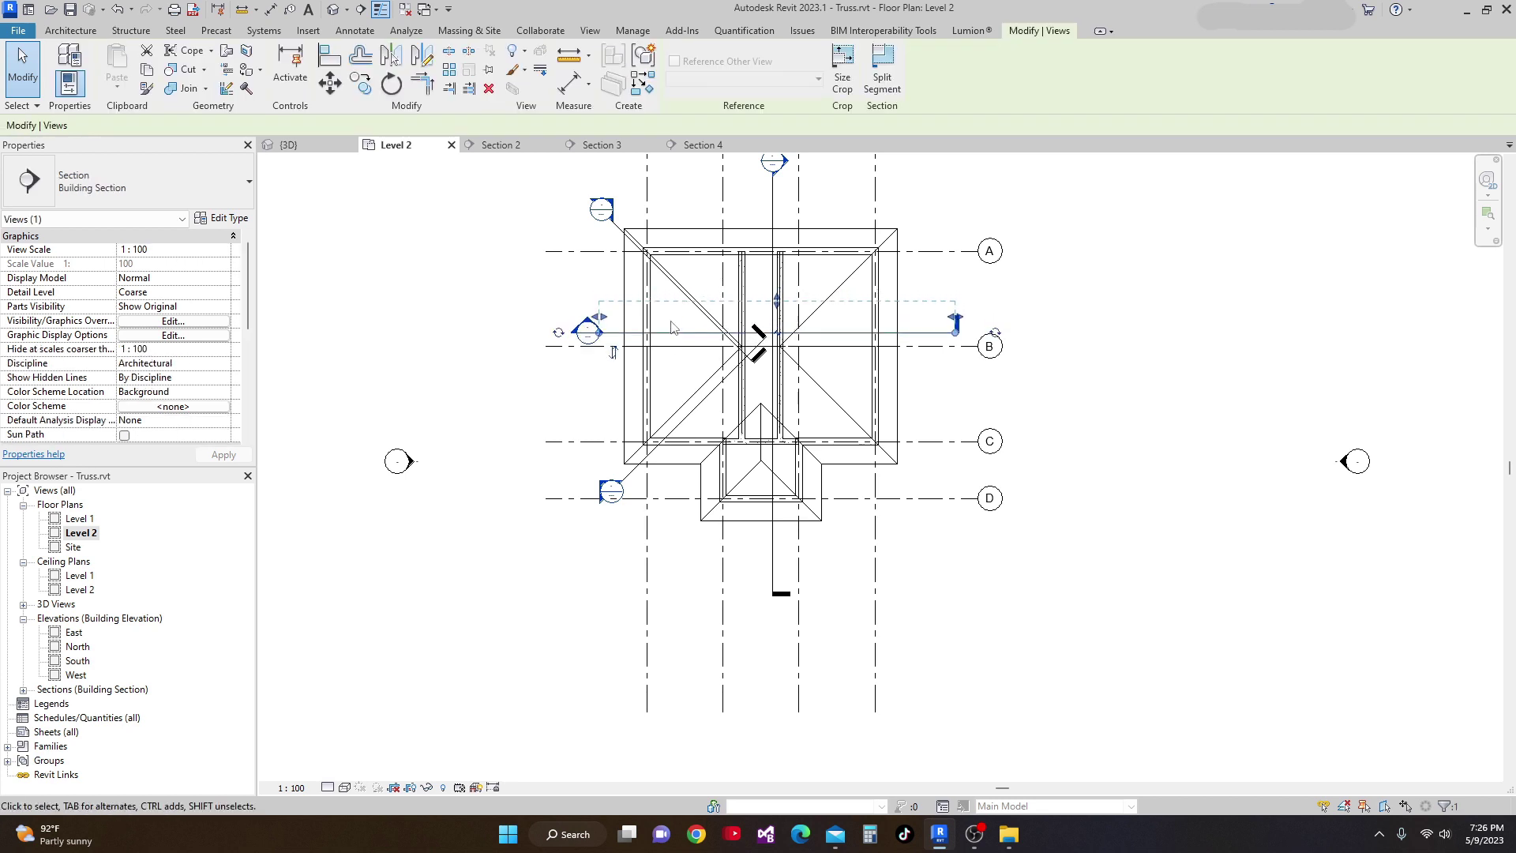
pyautogui.press('Down')
pyautogui.press('Down')
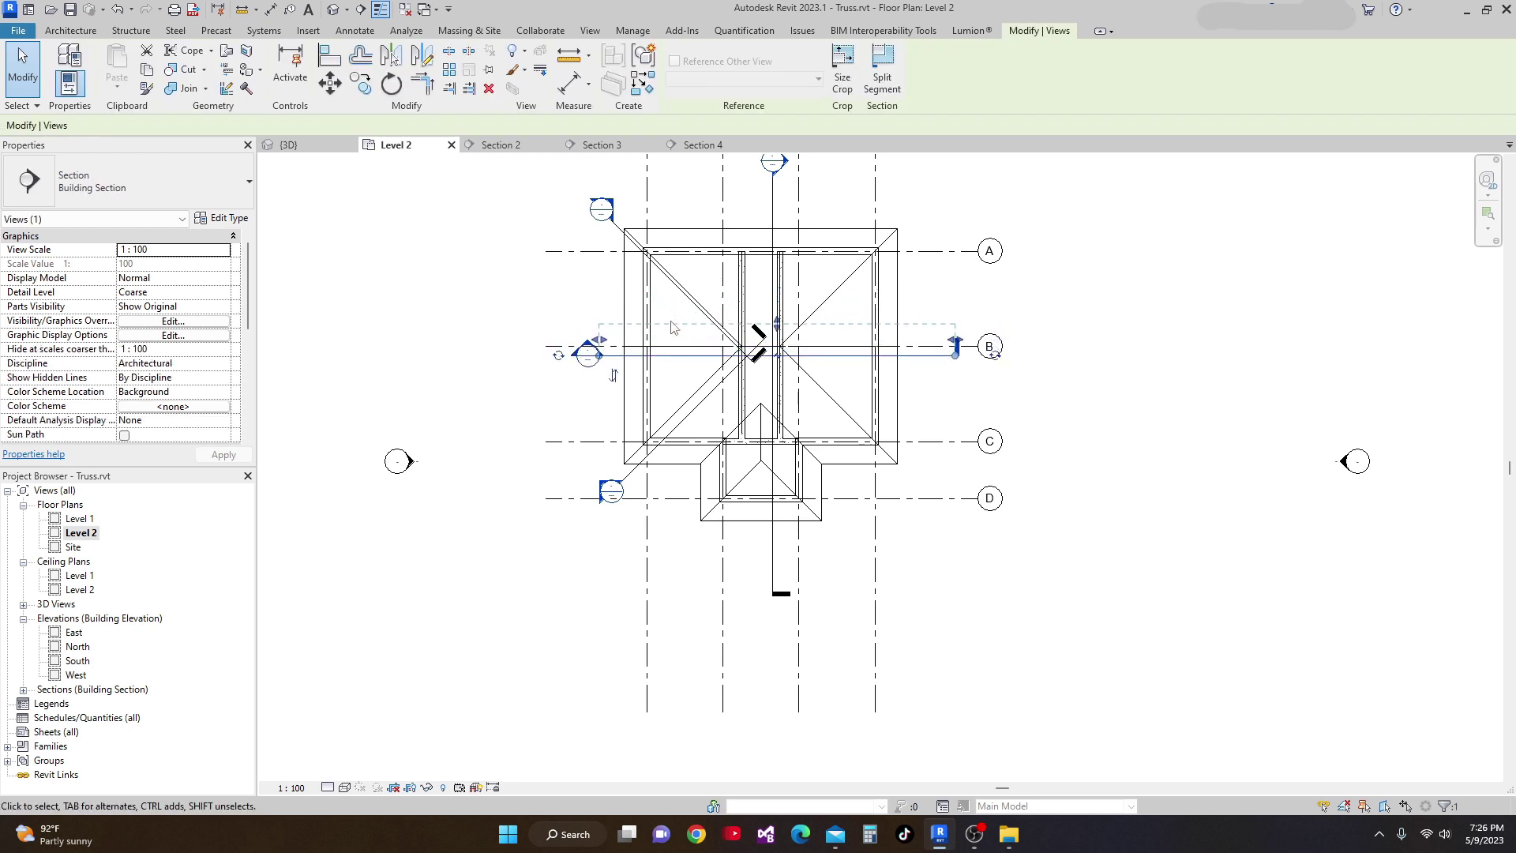
pyautogui.moveTo(776, 325); pyautogui.dragTo(778, 336)
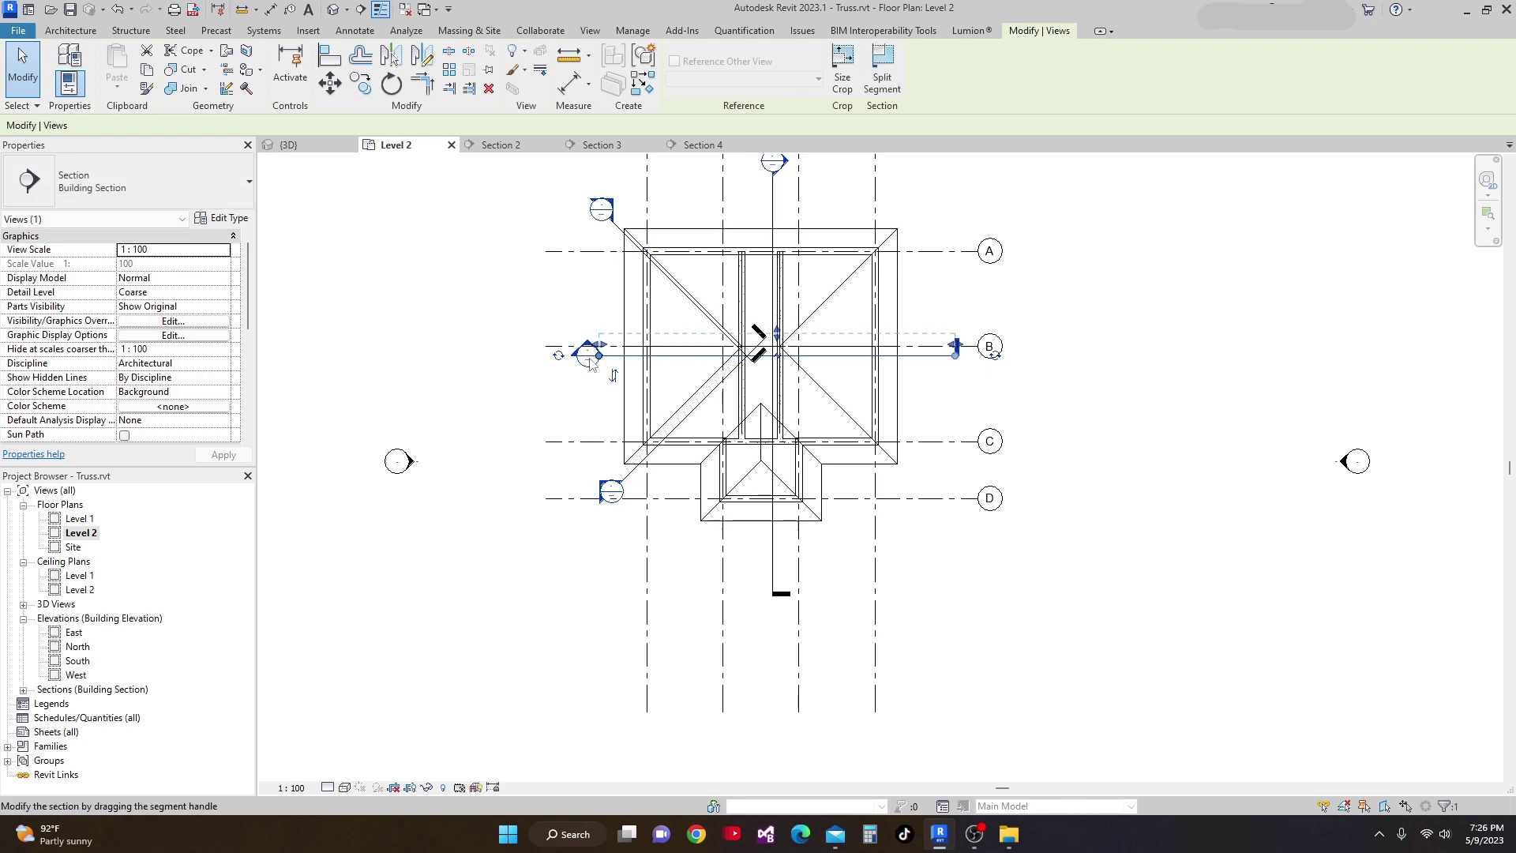
# Open the Section 1 view from its section head and set its detail level to Fine.
pyautogui.click(583, 305)
pyautogui.doubleClick(587, 354)
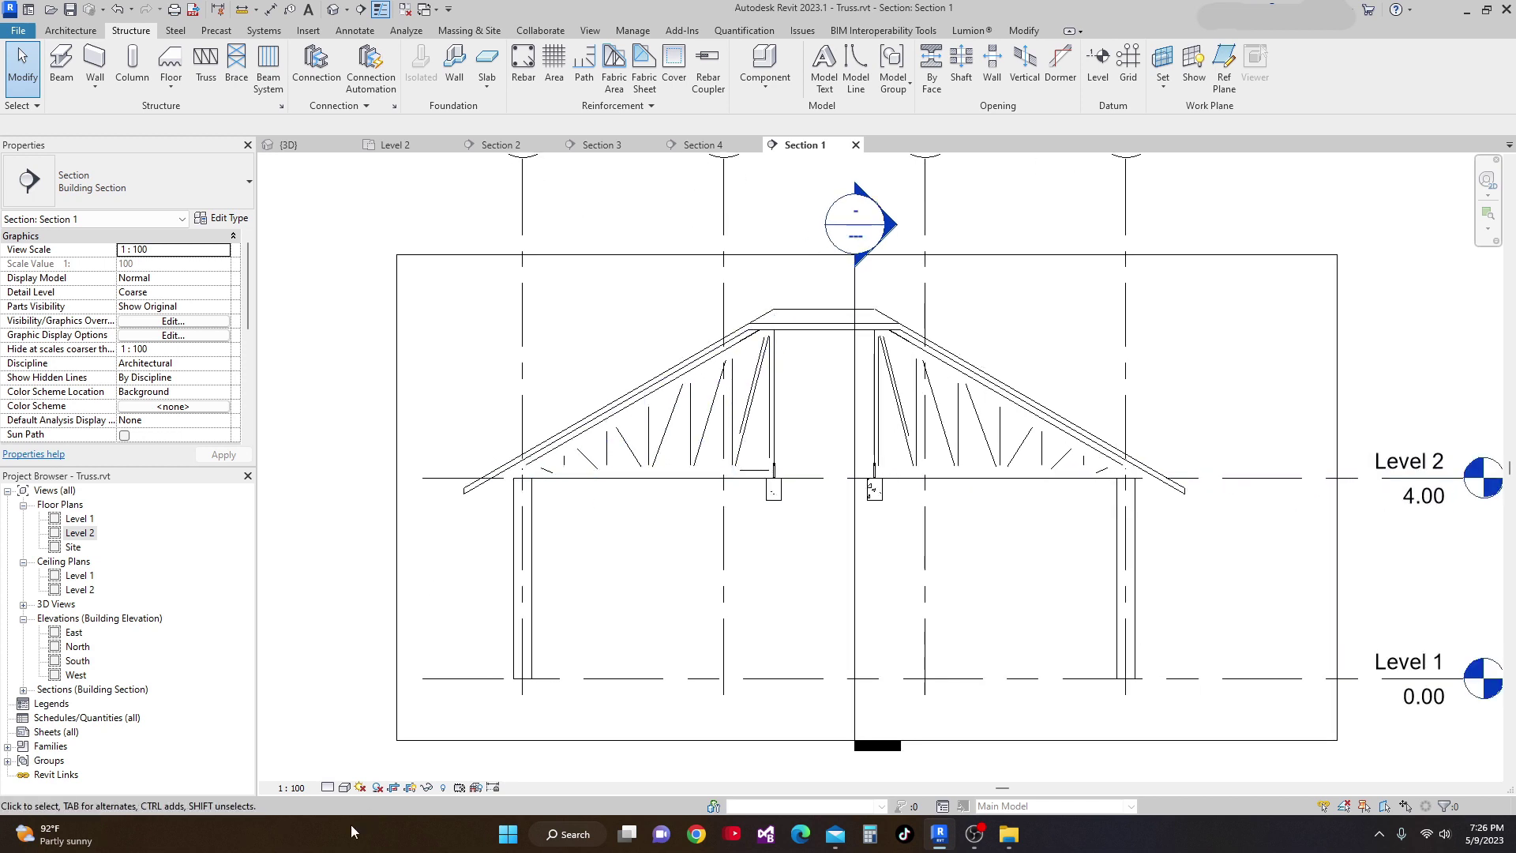
pyautogui.click(328, 787)
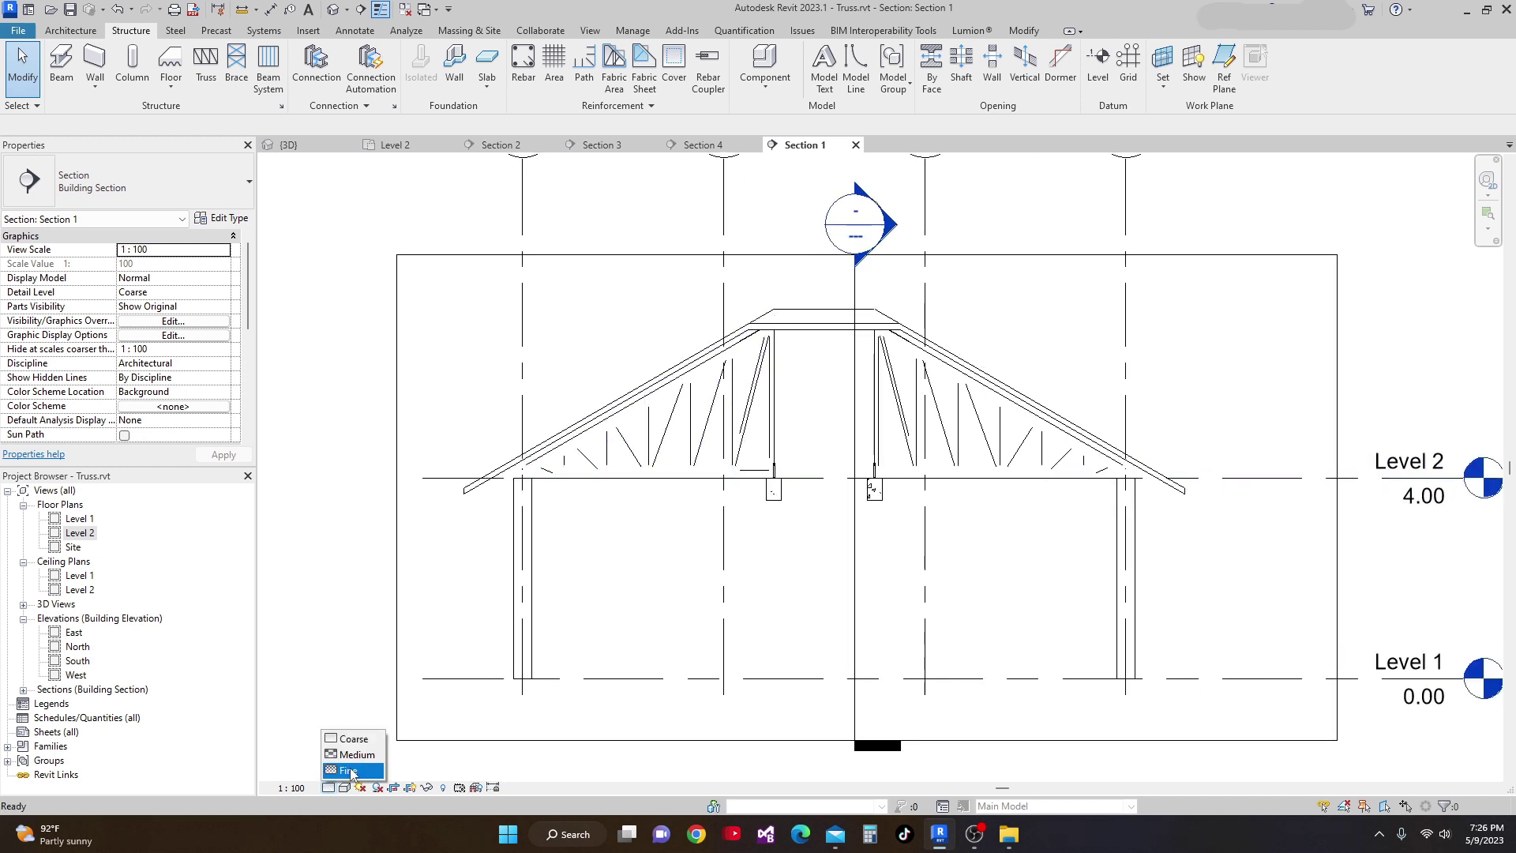
pyautogui.click(353, 771)
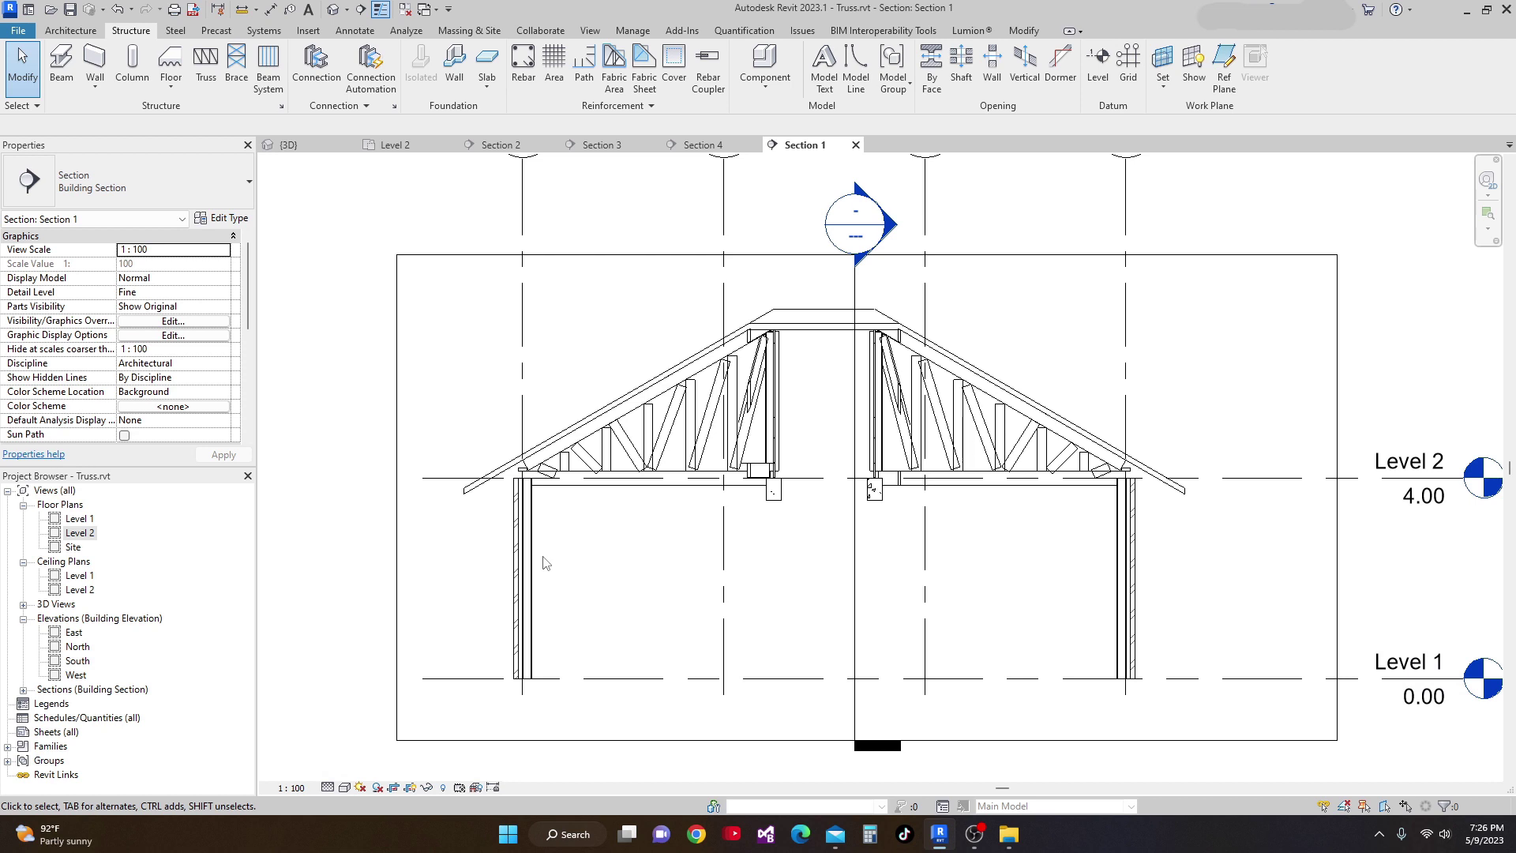
# Unpin the left-hand truss's 2x12 bottom chord and set its z Offset Value to 6in.
pyautogui.scroll(1, 574, 523)
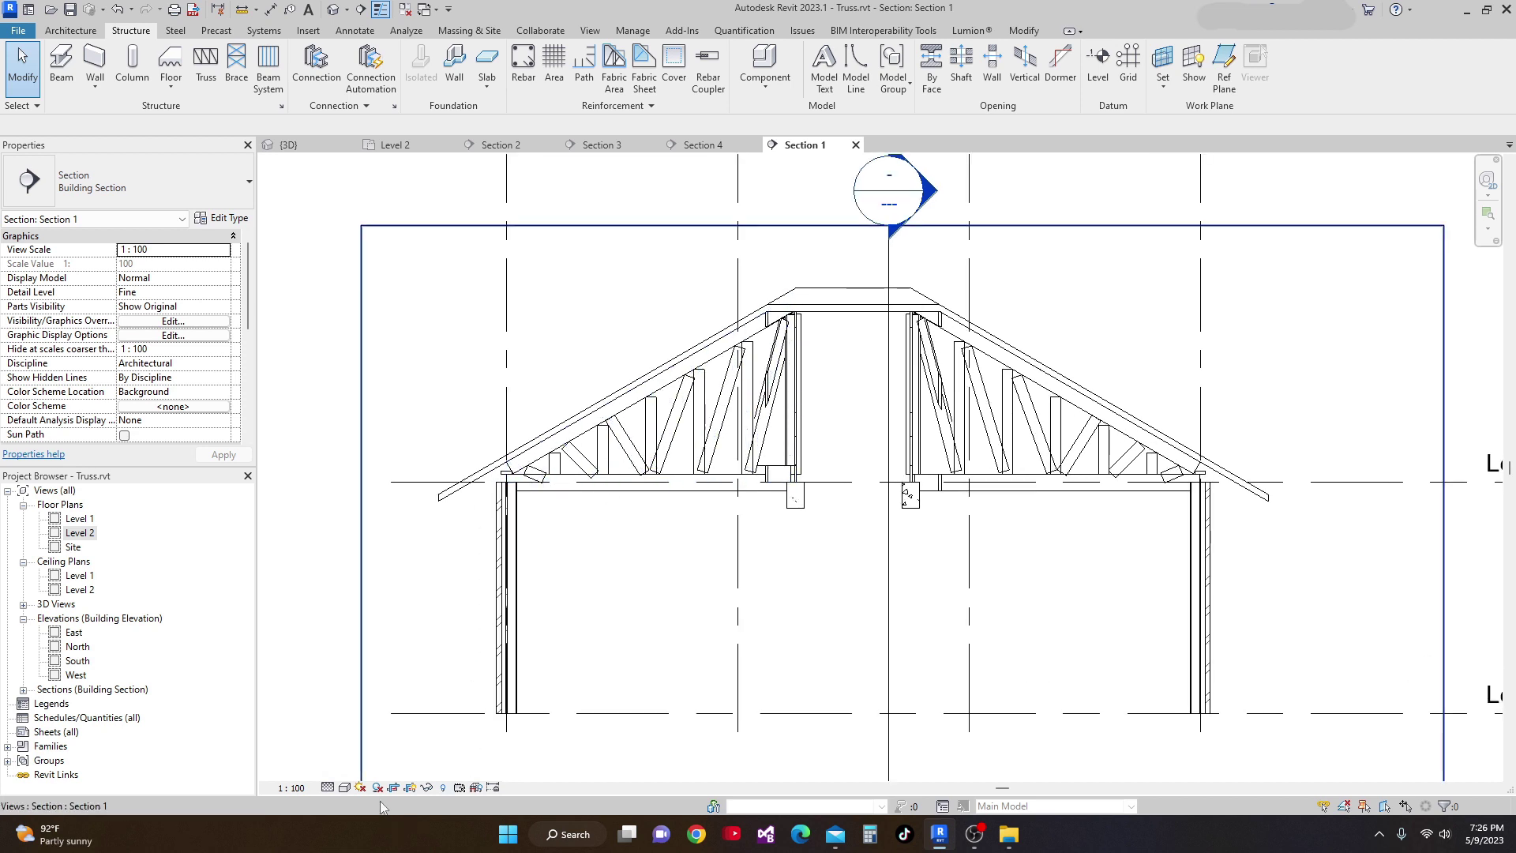
pyautogui.scroll(2, 589, 474)
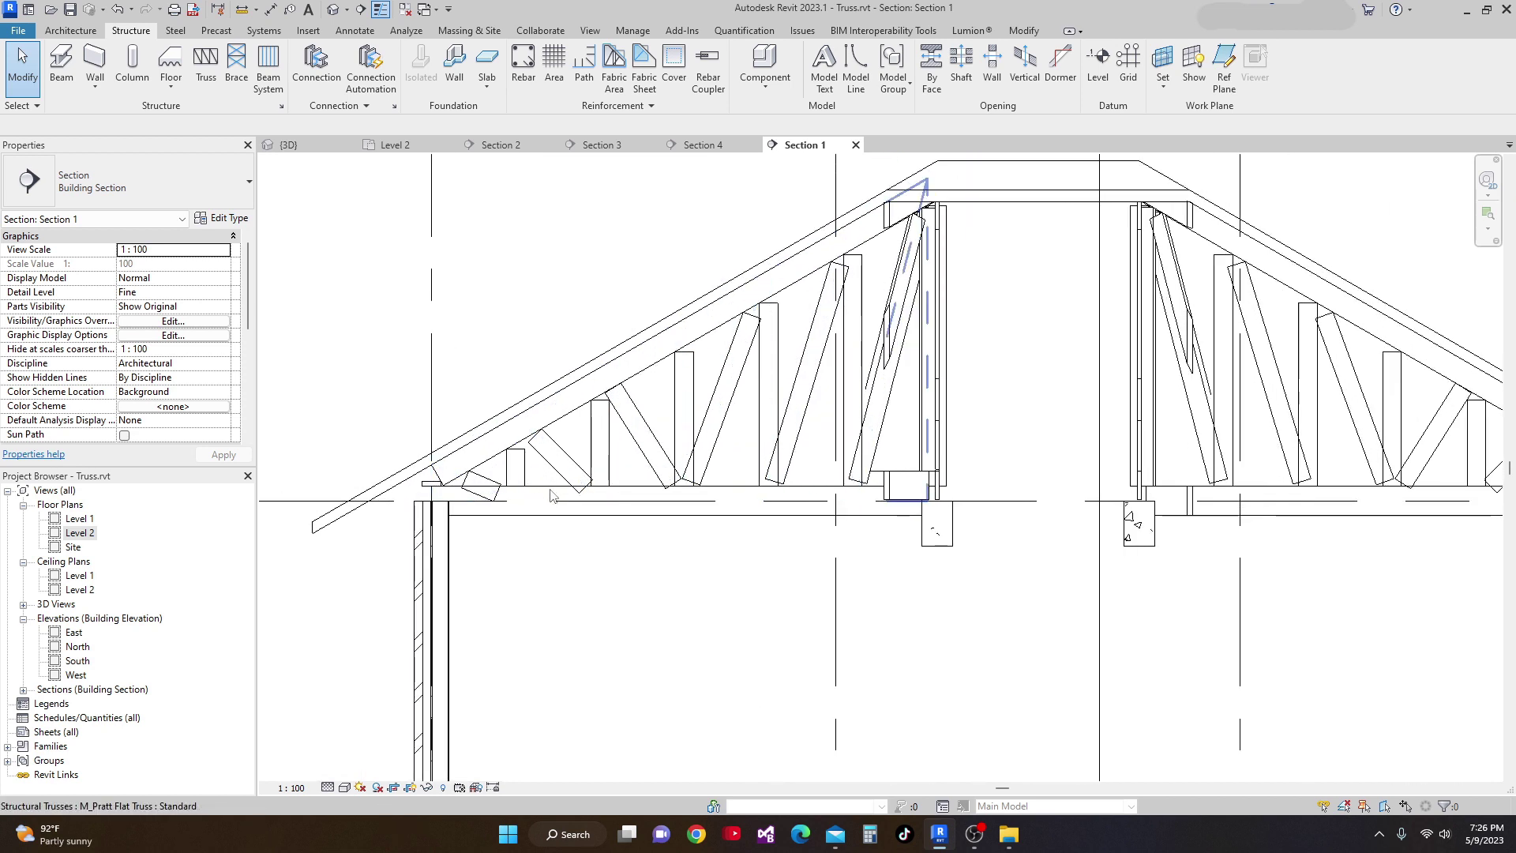
pyautogui.press('Tab')
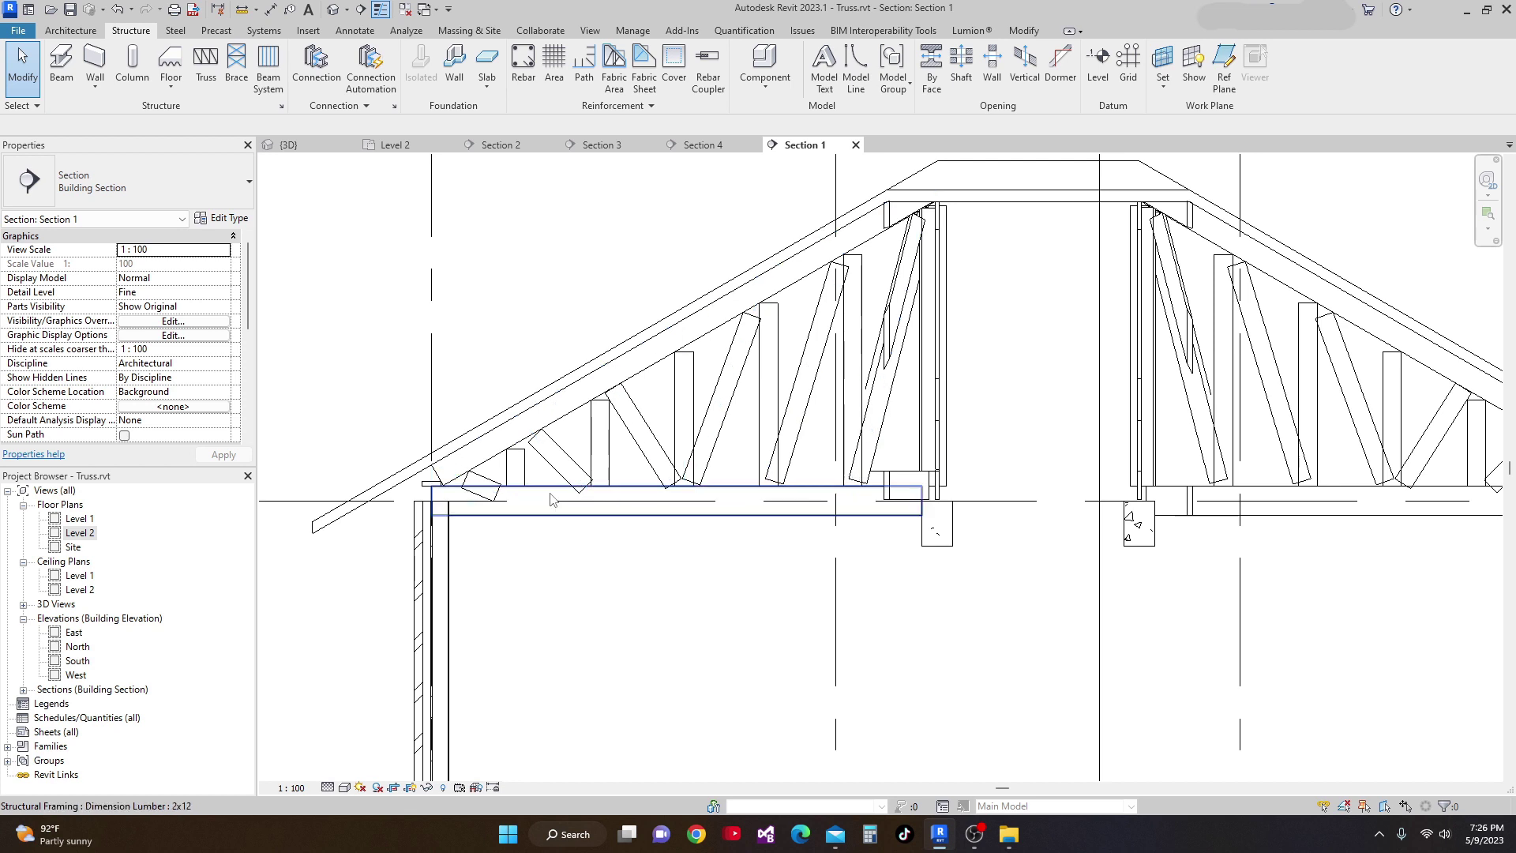
pyautogui.click(550, 494)
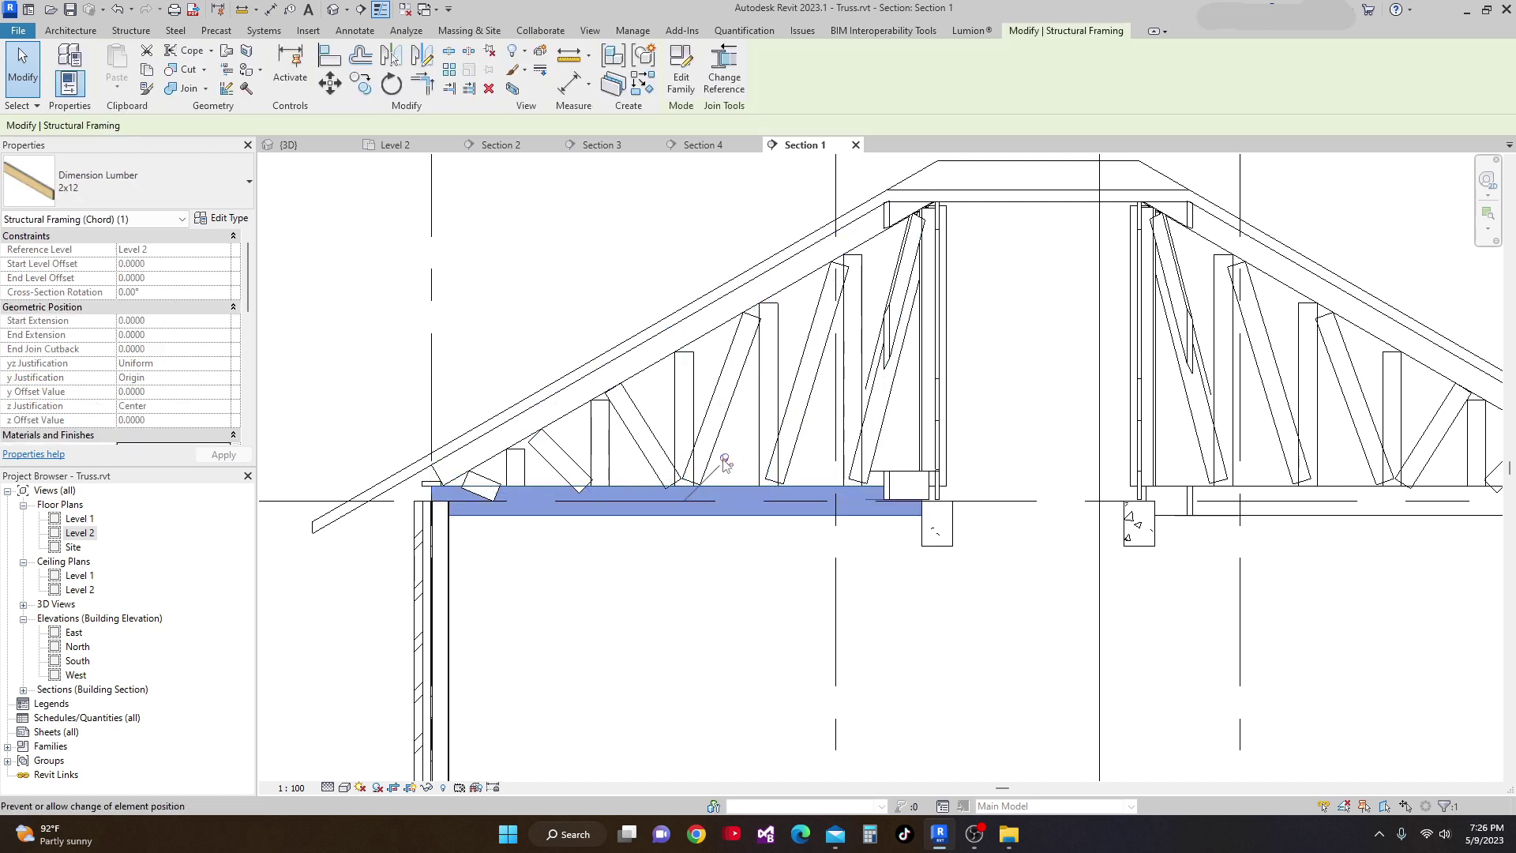
pyautogui.click(157, 420)
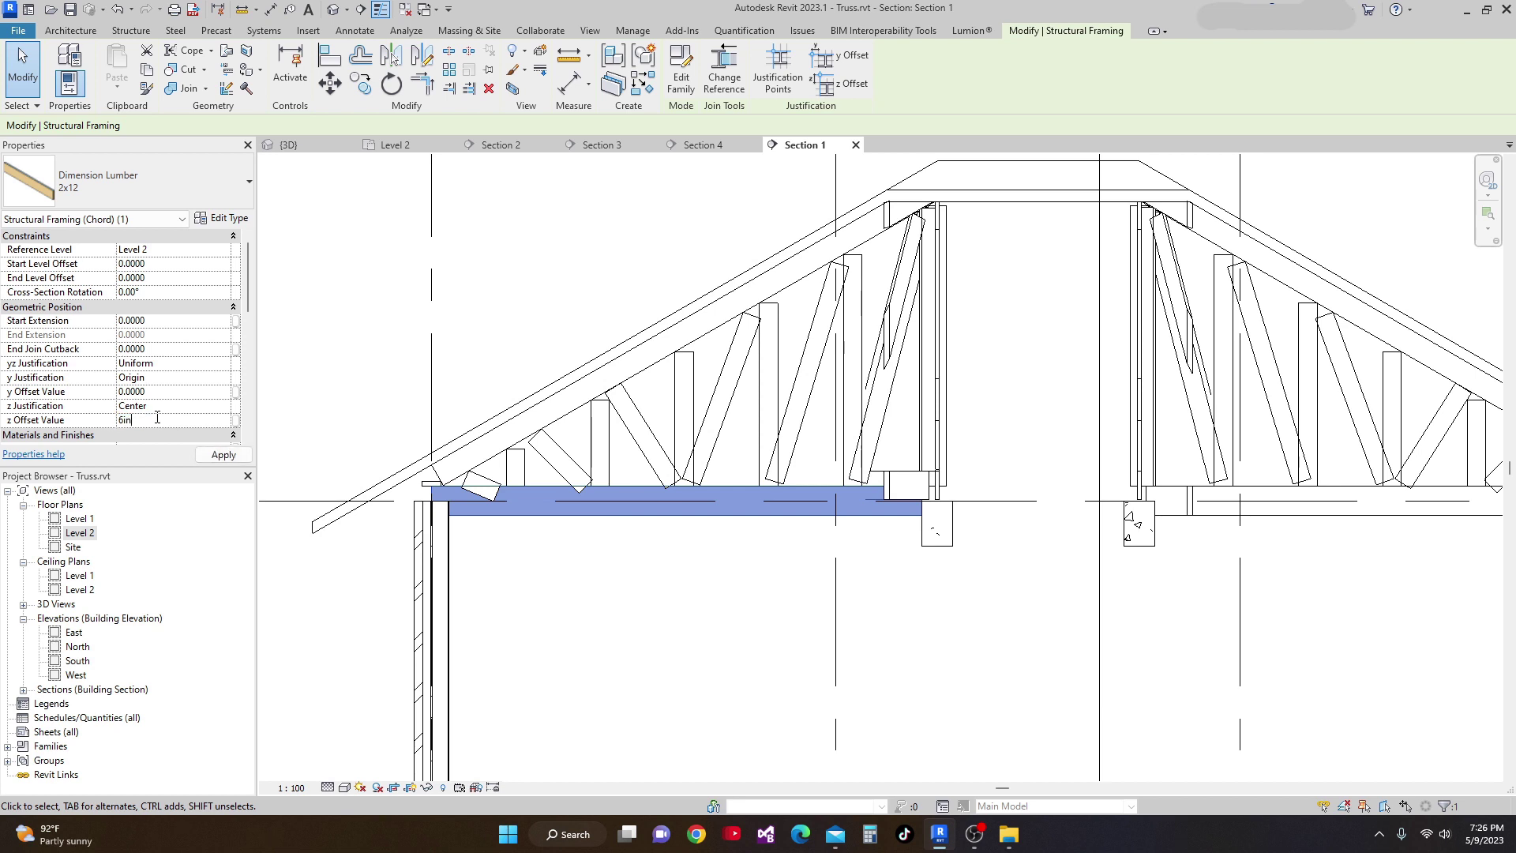
pyautogui.press('Return')
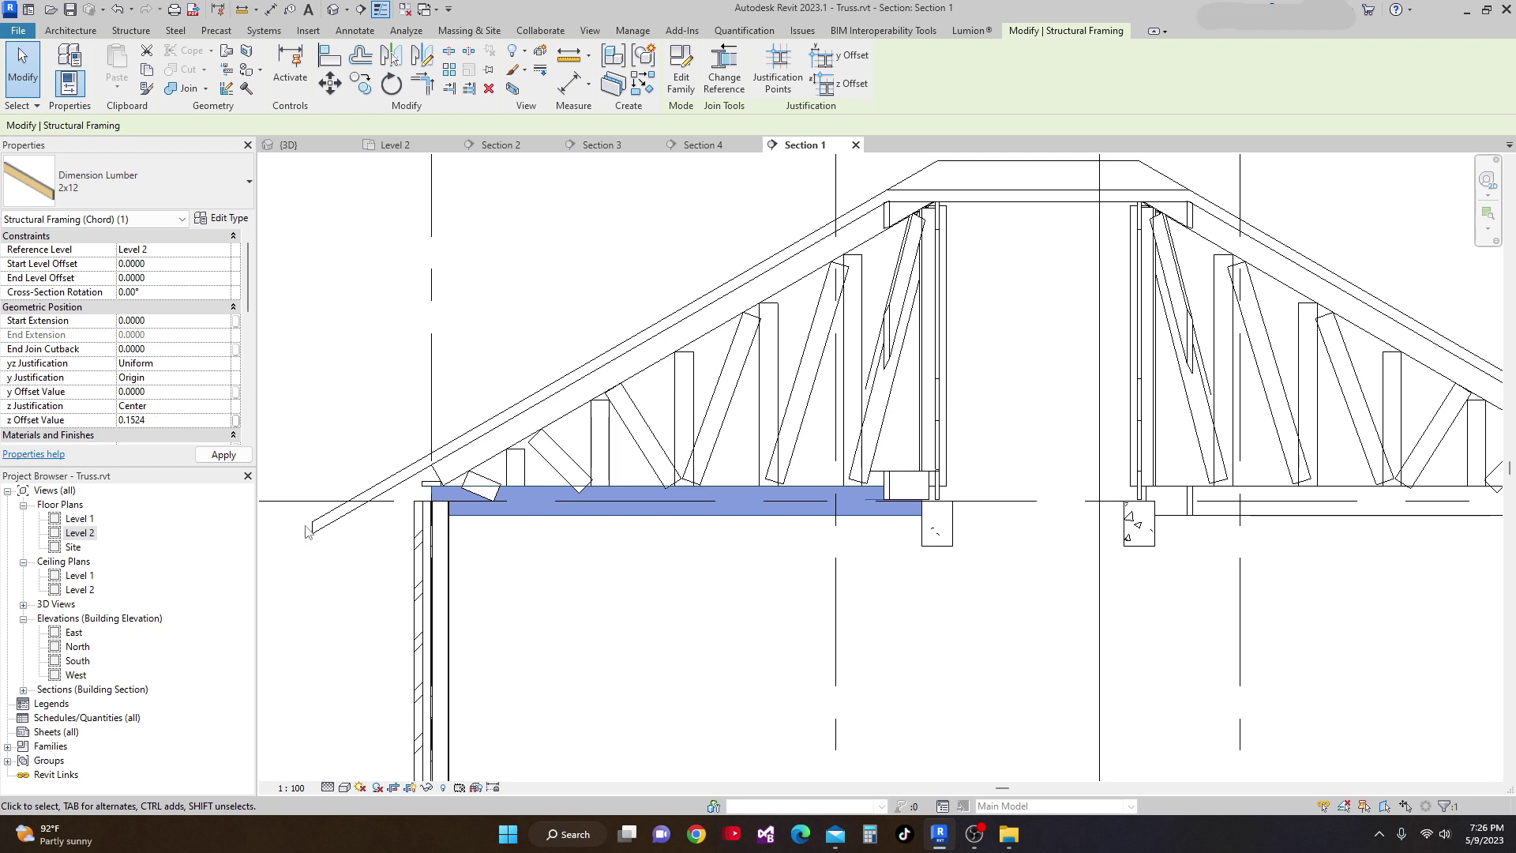
# Unpin and delete the left-hand truss's short diagonal 2x8 web nearest the wall and the vertical 2x8 web at its wall end.
pyautogui.scroll(2, 465, 521)
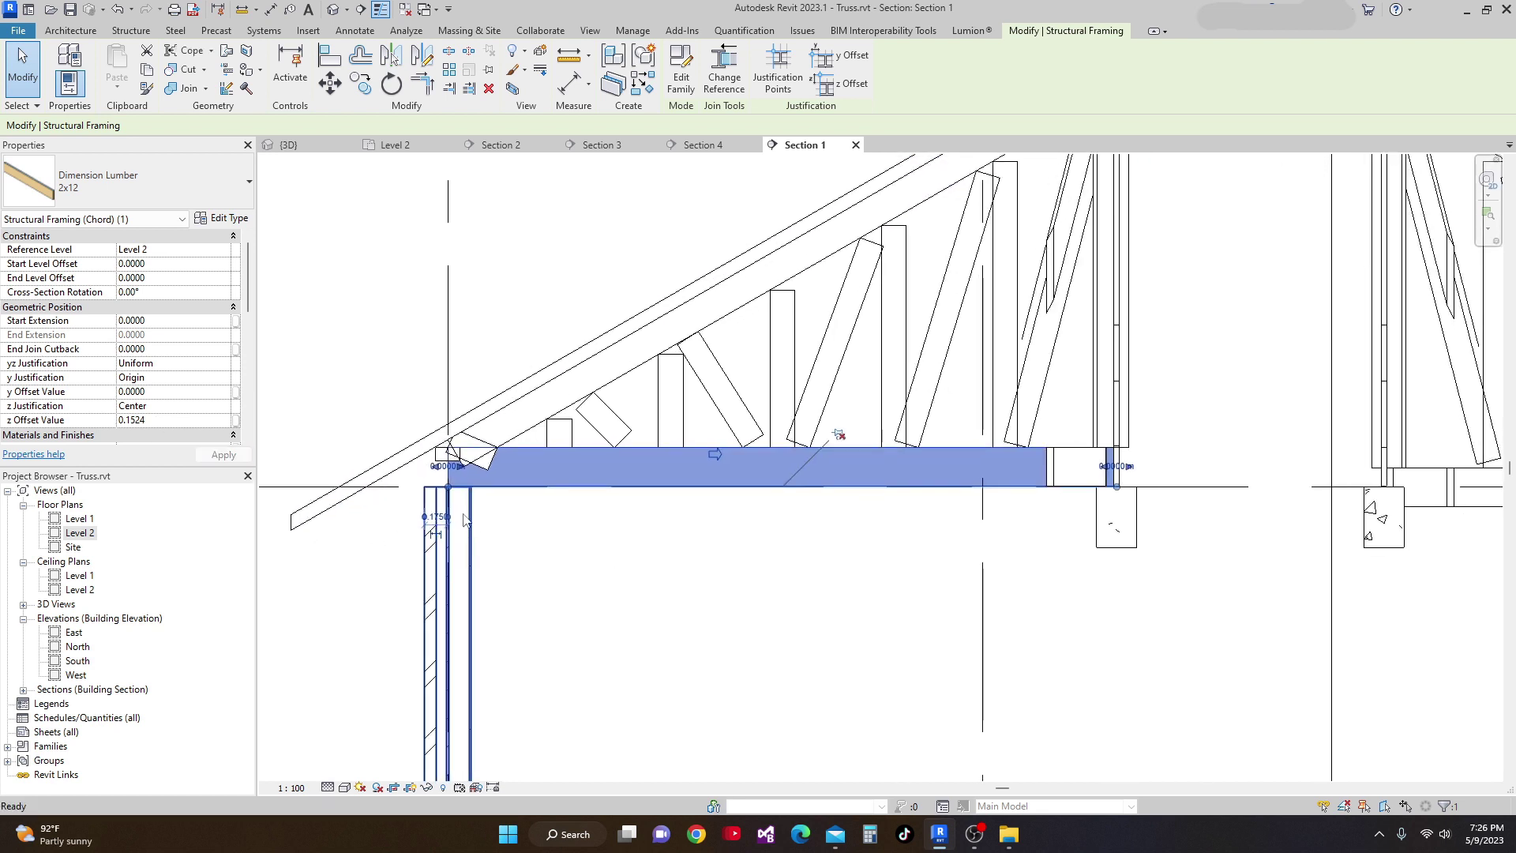
pyautogui.scroll(1, 488, 472)
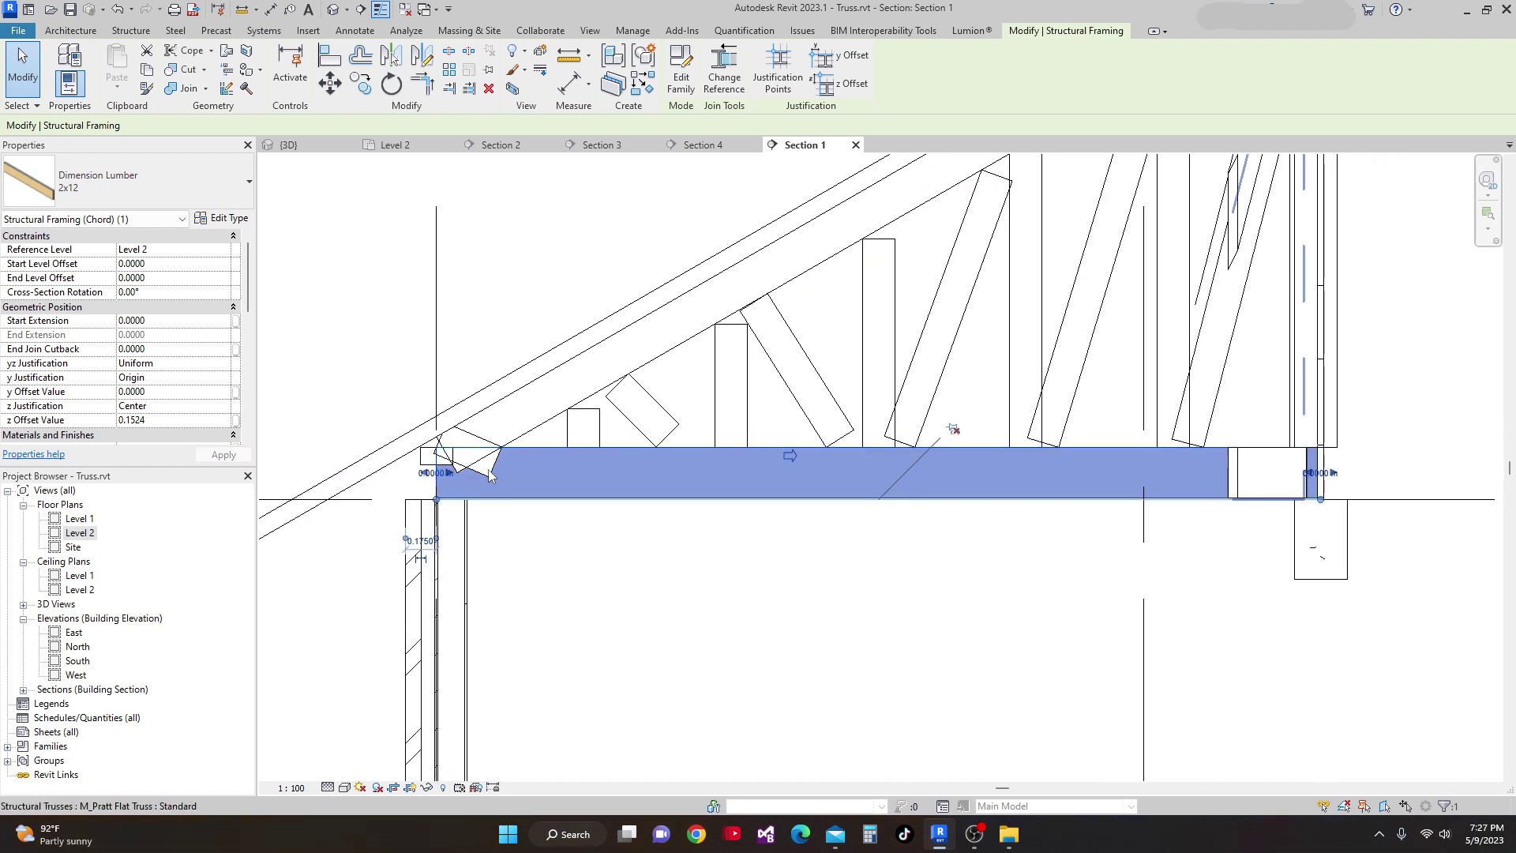
pyautogui.click(469, 461)
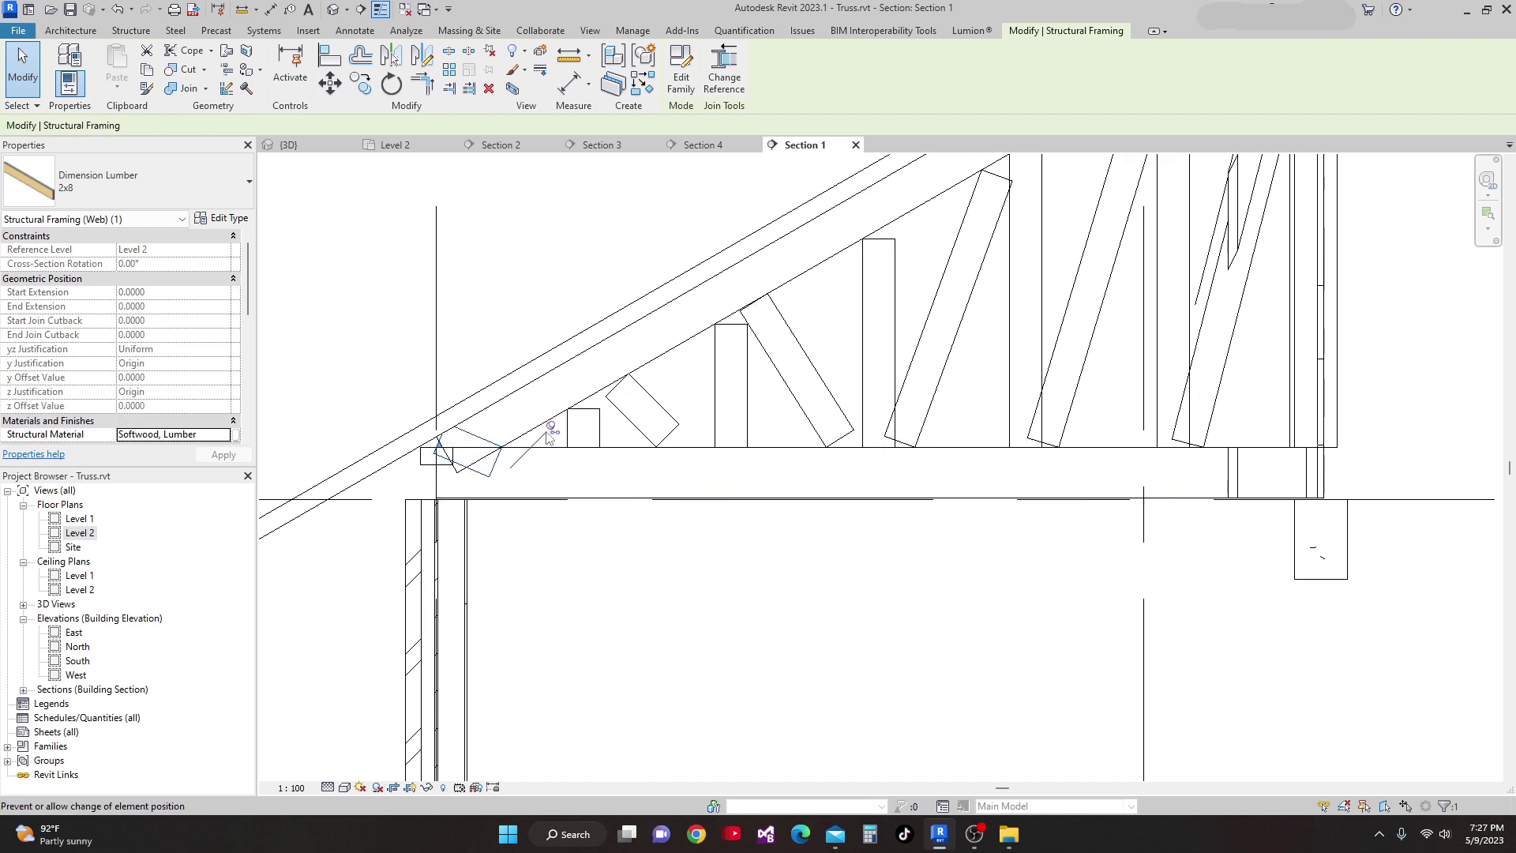
pyautogui.press('Escape')
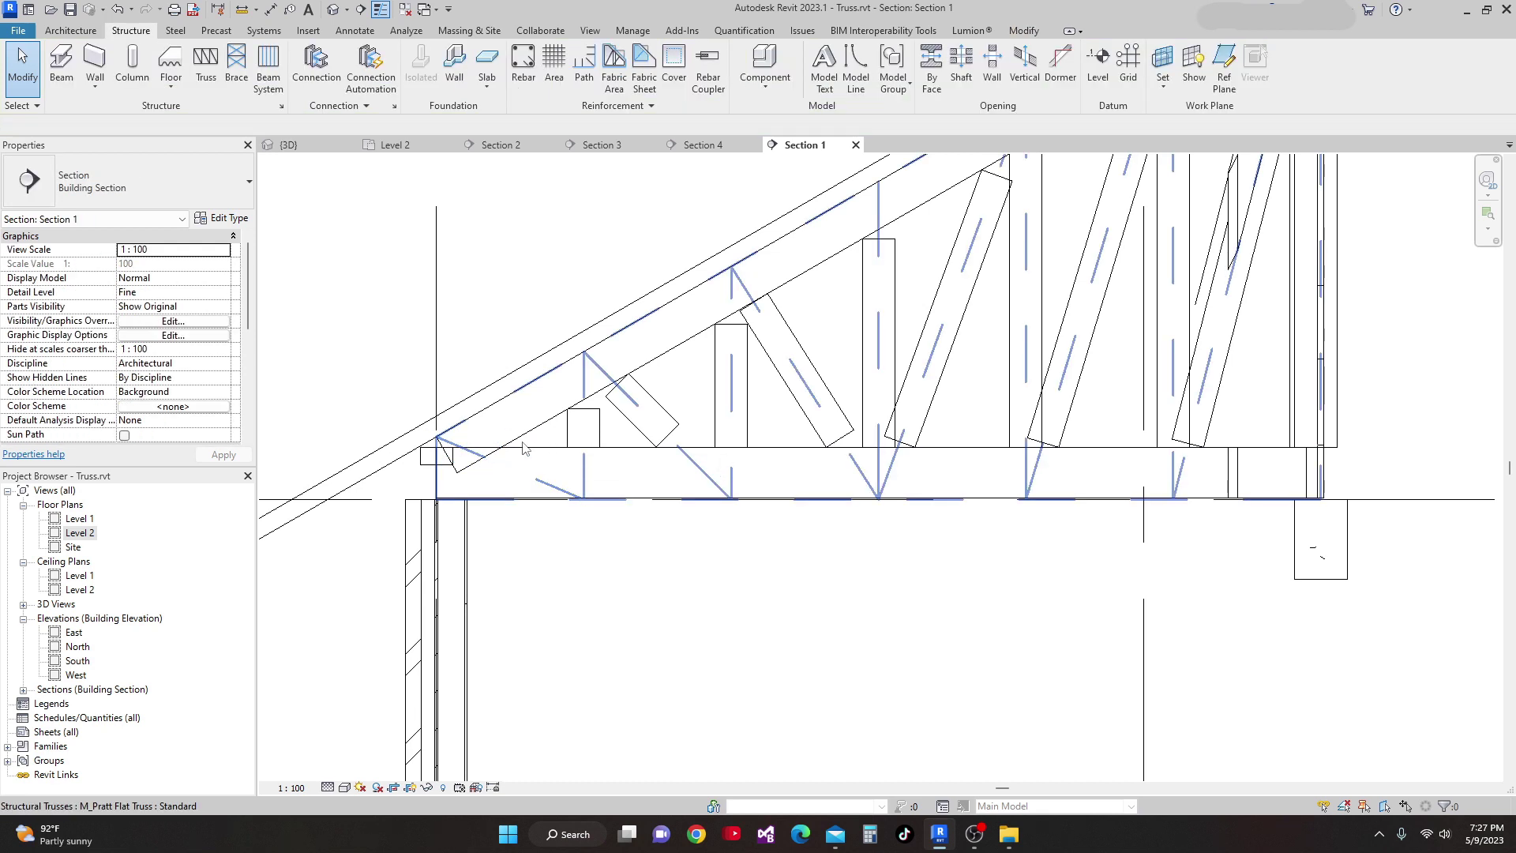
pyautogui.click(428, 460)
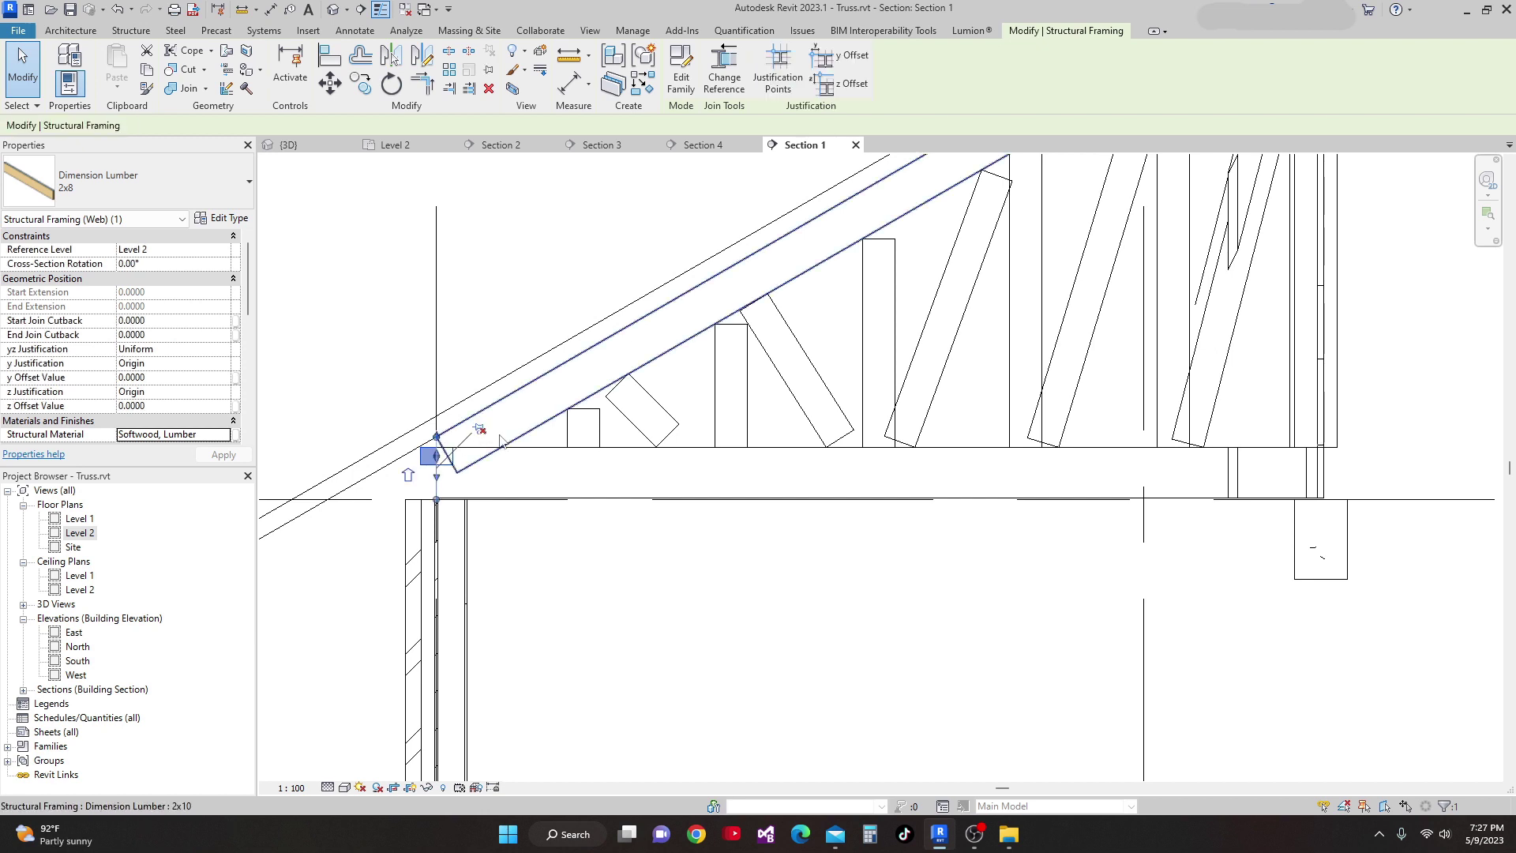
pyautogui.press('Escape')
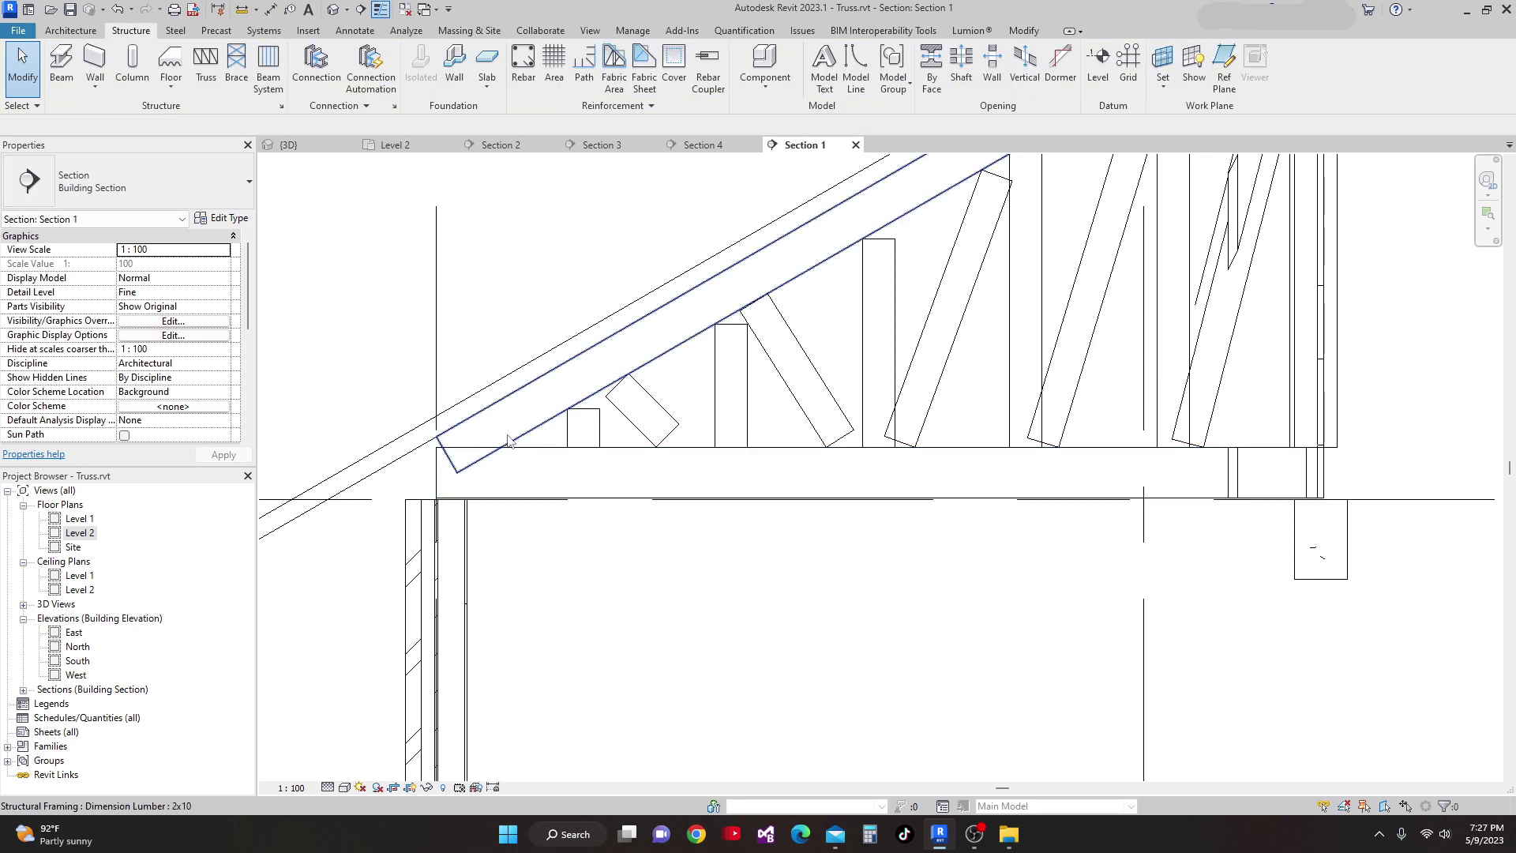
# Unpin the left-hand truss's 2x10 top chord and stretch its lower end out to the roof eave.
pyautogui.click(508, 440)
pyautogui.scroll(-2, 509, 439)
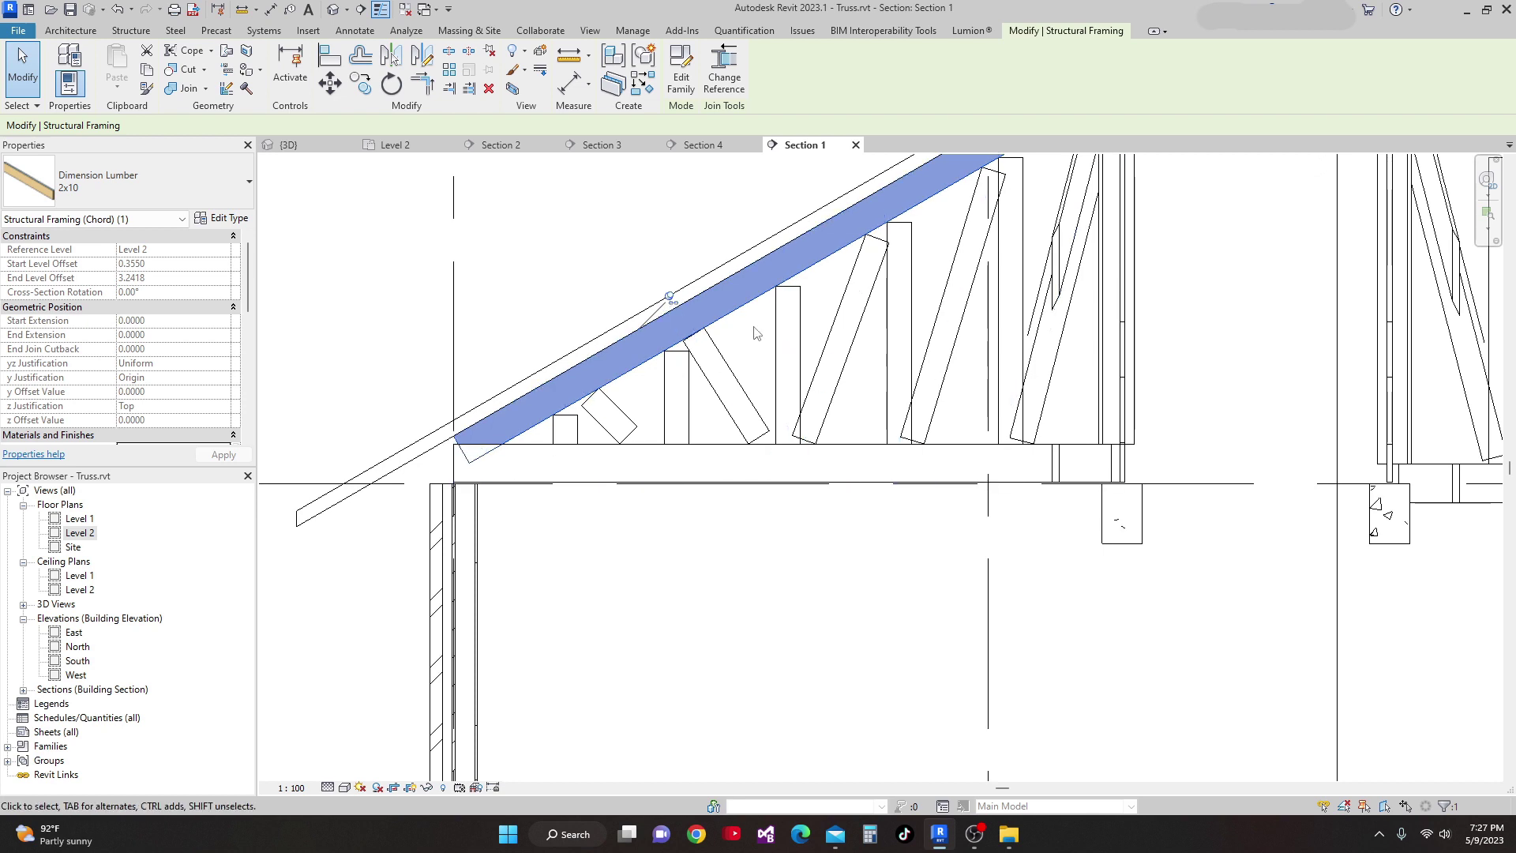
pyautogui.click(590, 378)
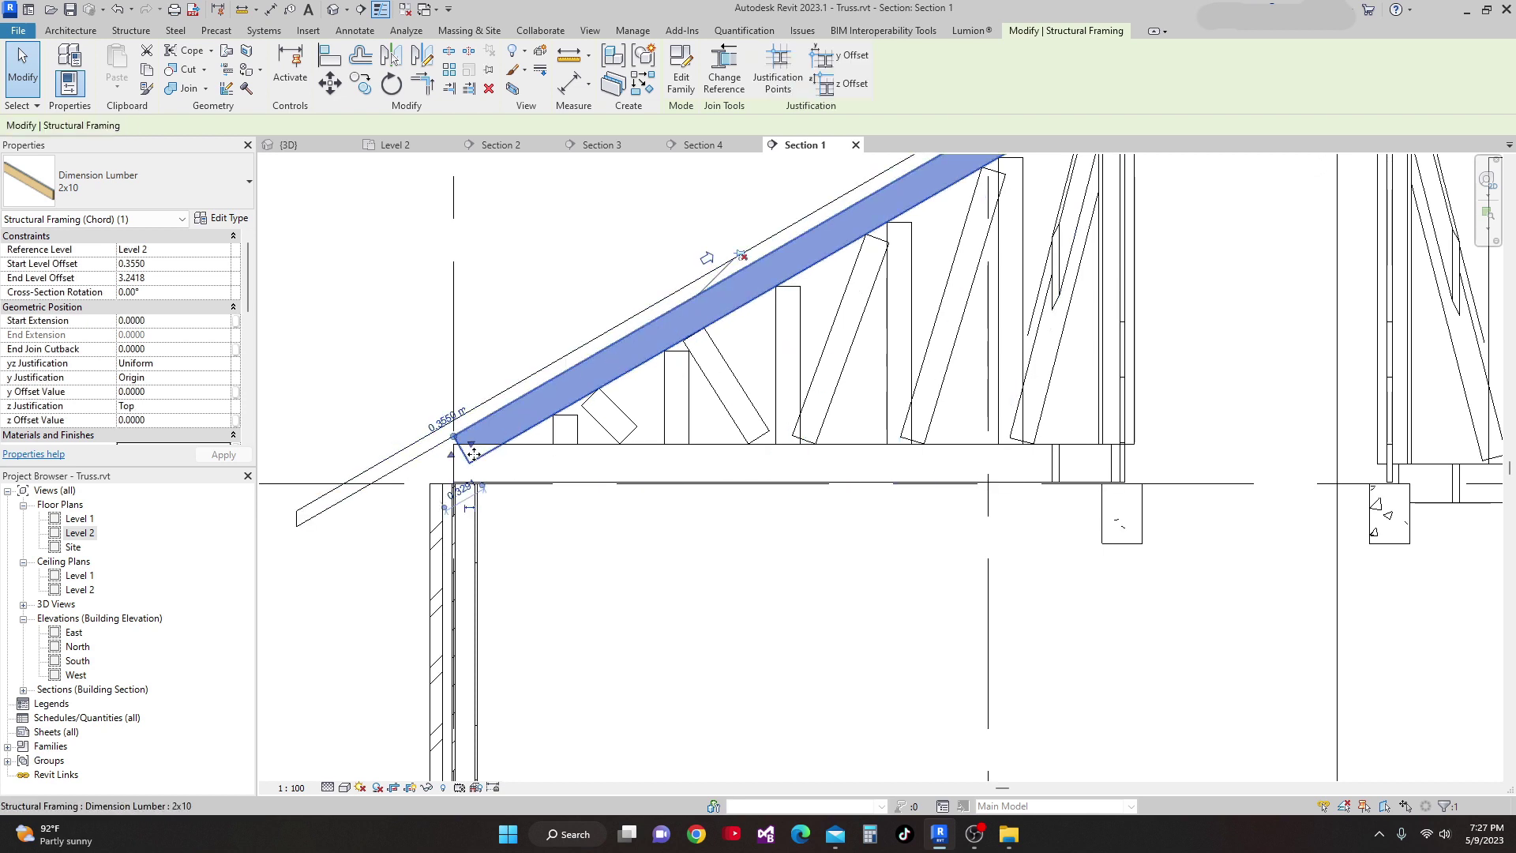
pyautogui.moveTo(471, 454); pyautogui.dragTo(304, 545)
pyautogui.press('Escape')
pyautogui.scroll(-5, 430, 534)
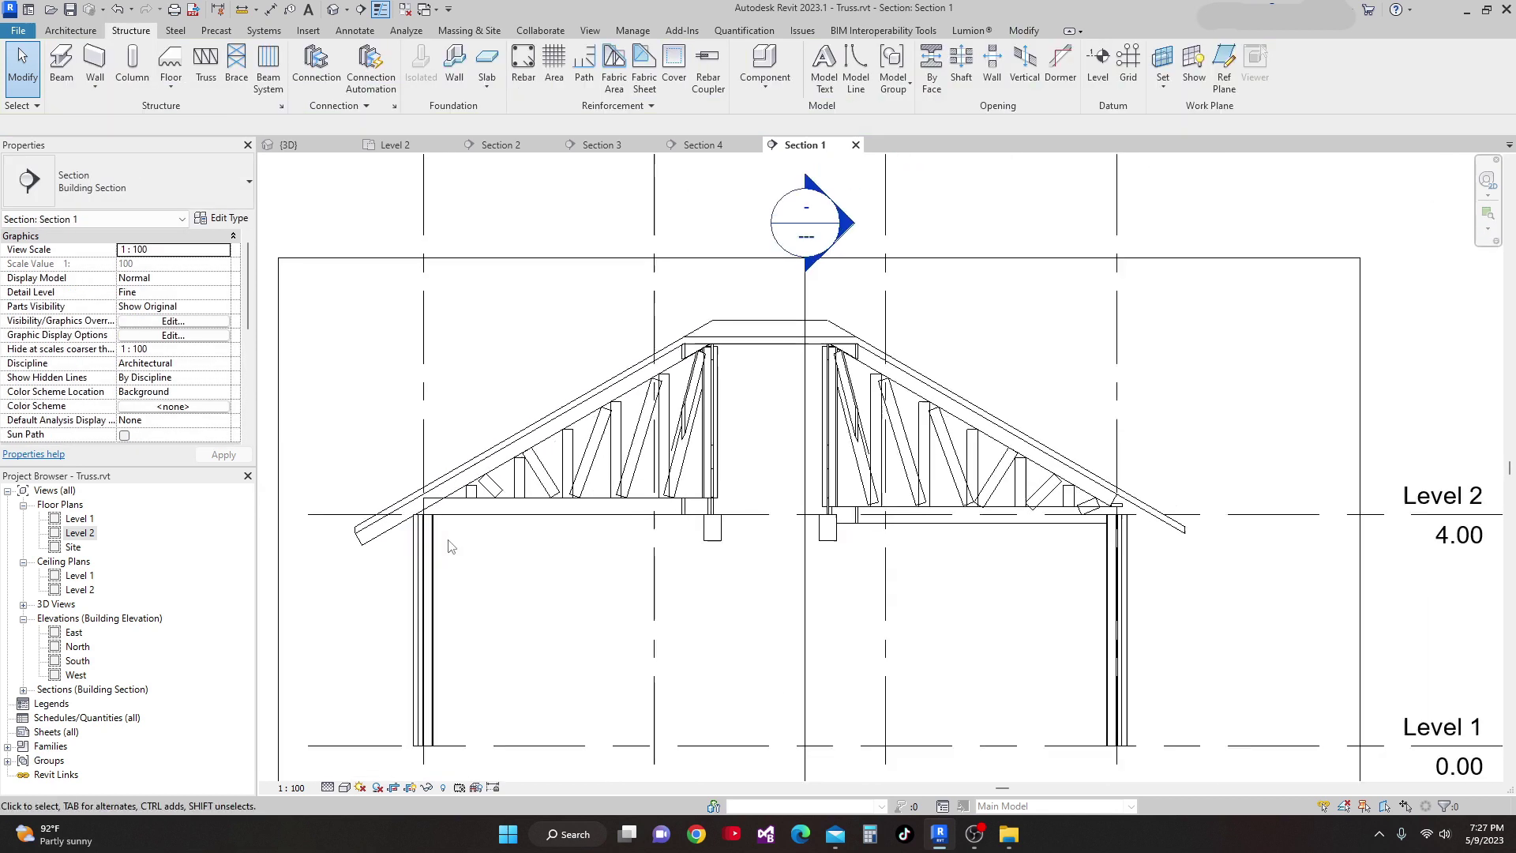
# Unpin the right-hand truss's 2x12 bottom chord and set its z Offset Value to 0.1524.
pyautogui.scroll(5, 987, 505)
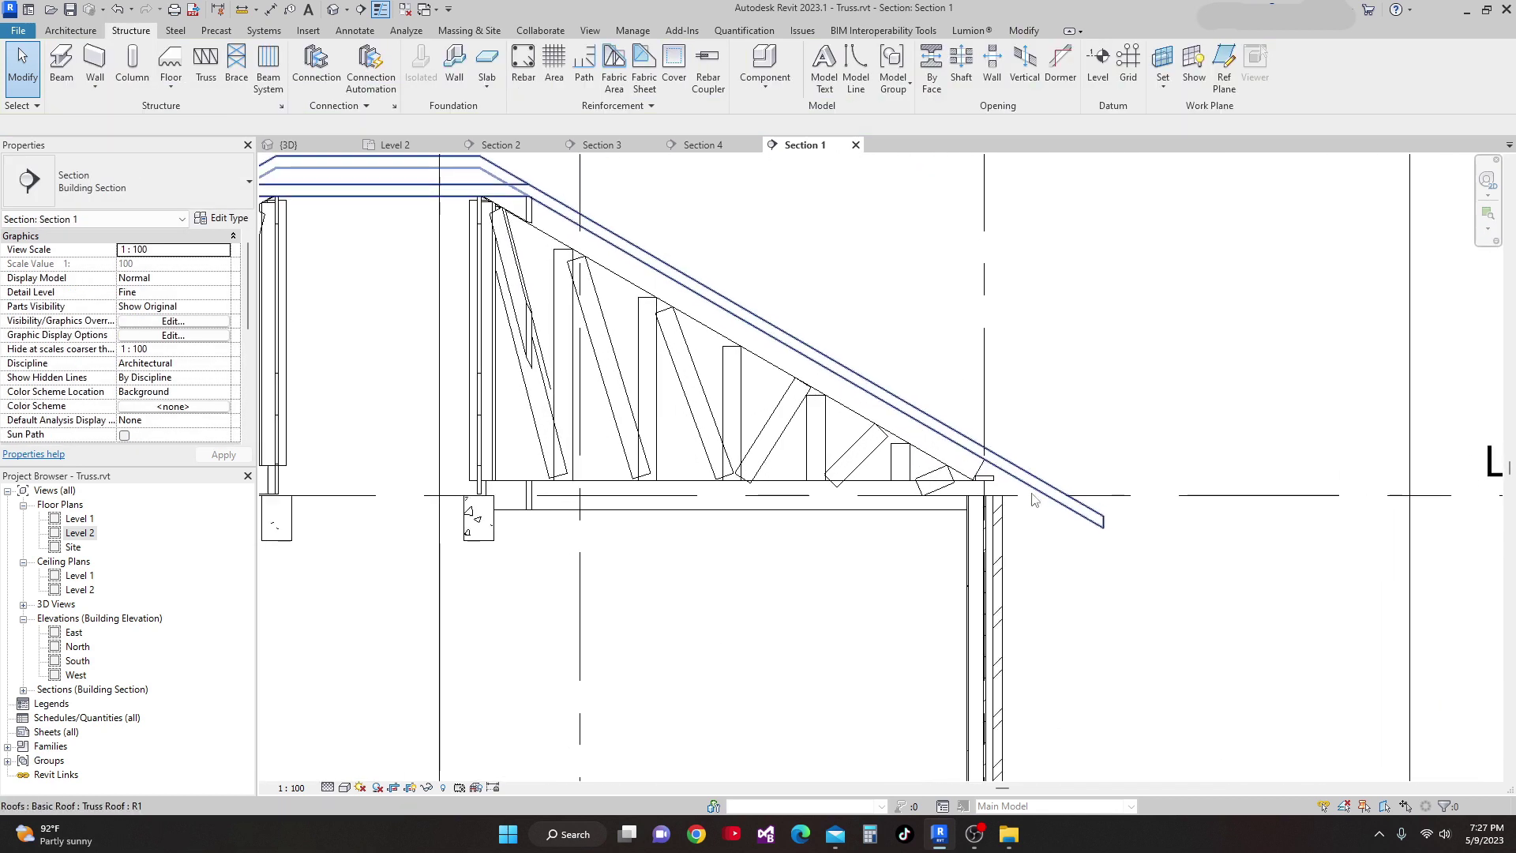
pyautogui.click(806, 490)
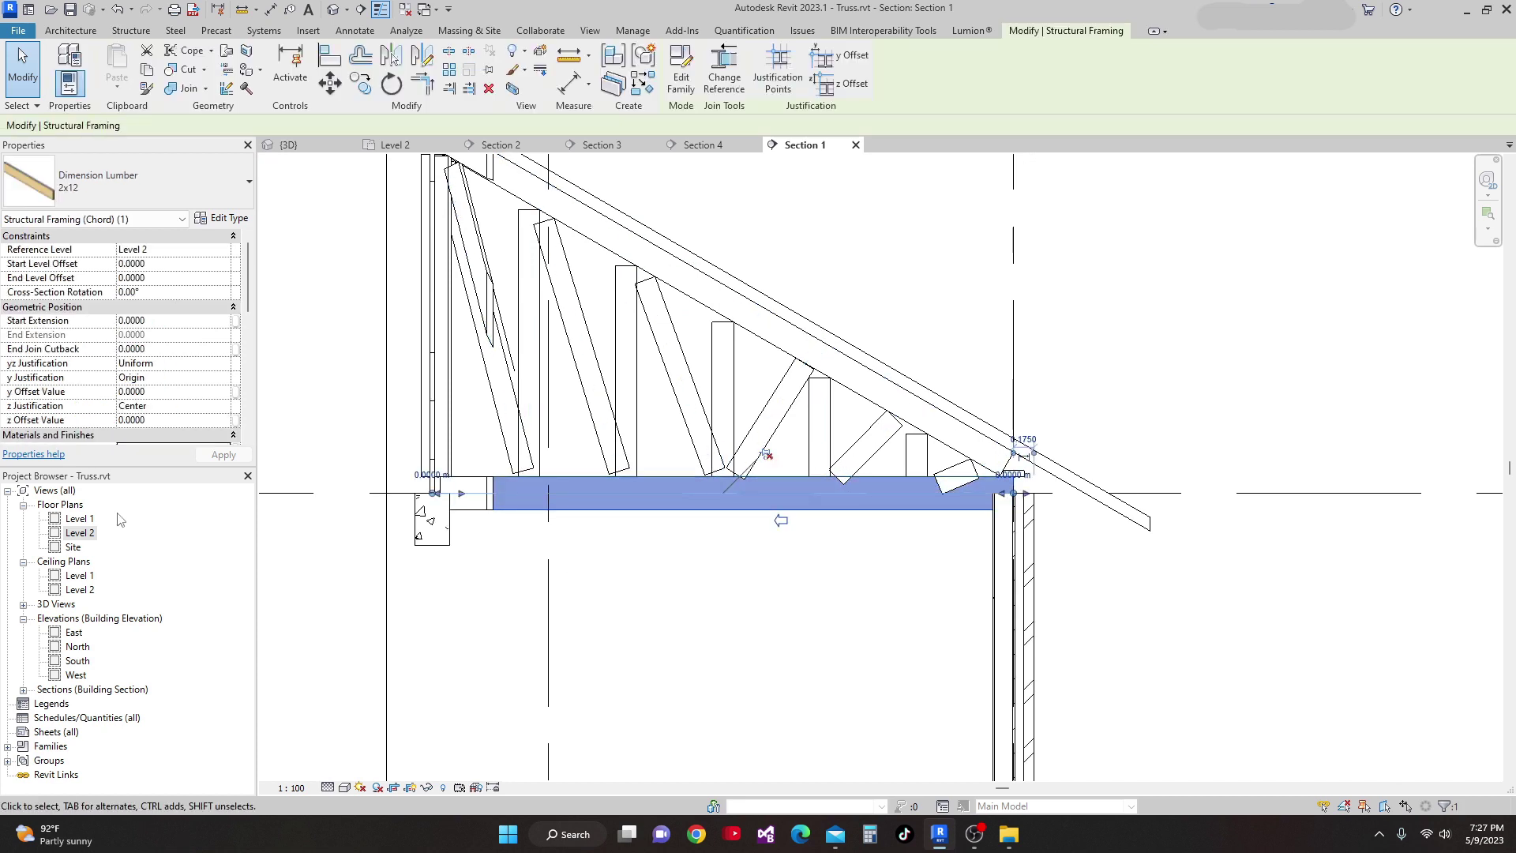
pyautogui.click(159, 419)
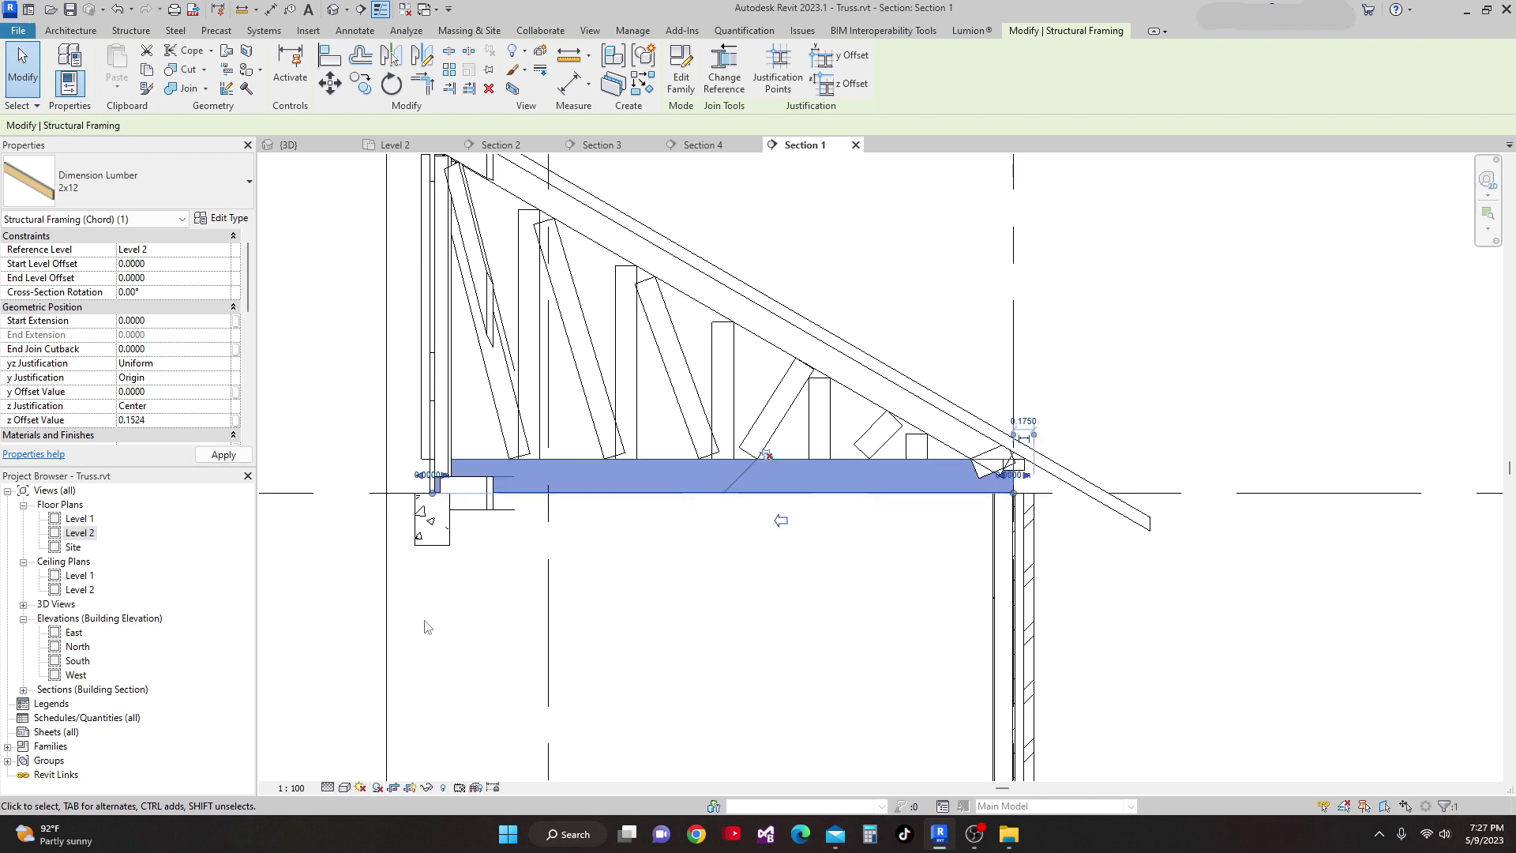
# Unpin and delete the right-hand truss's short diagonal 2x8 web nearest the wall and the short vertical 2x8 web at its wall end.
pyautogui.scroll(2, 1011, 486)
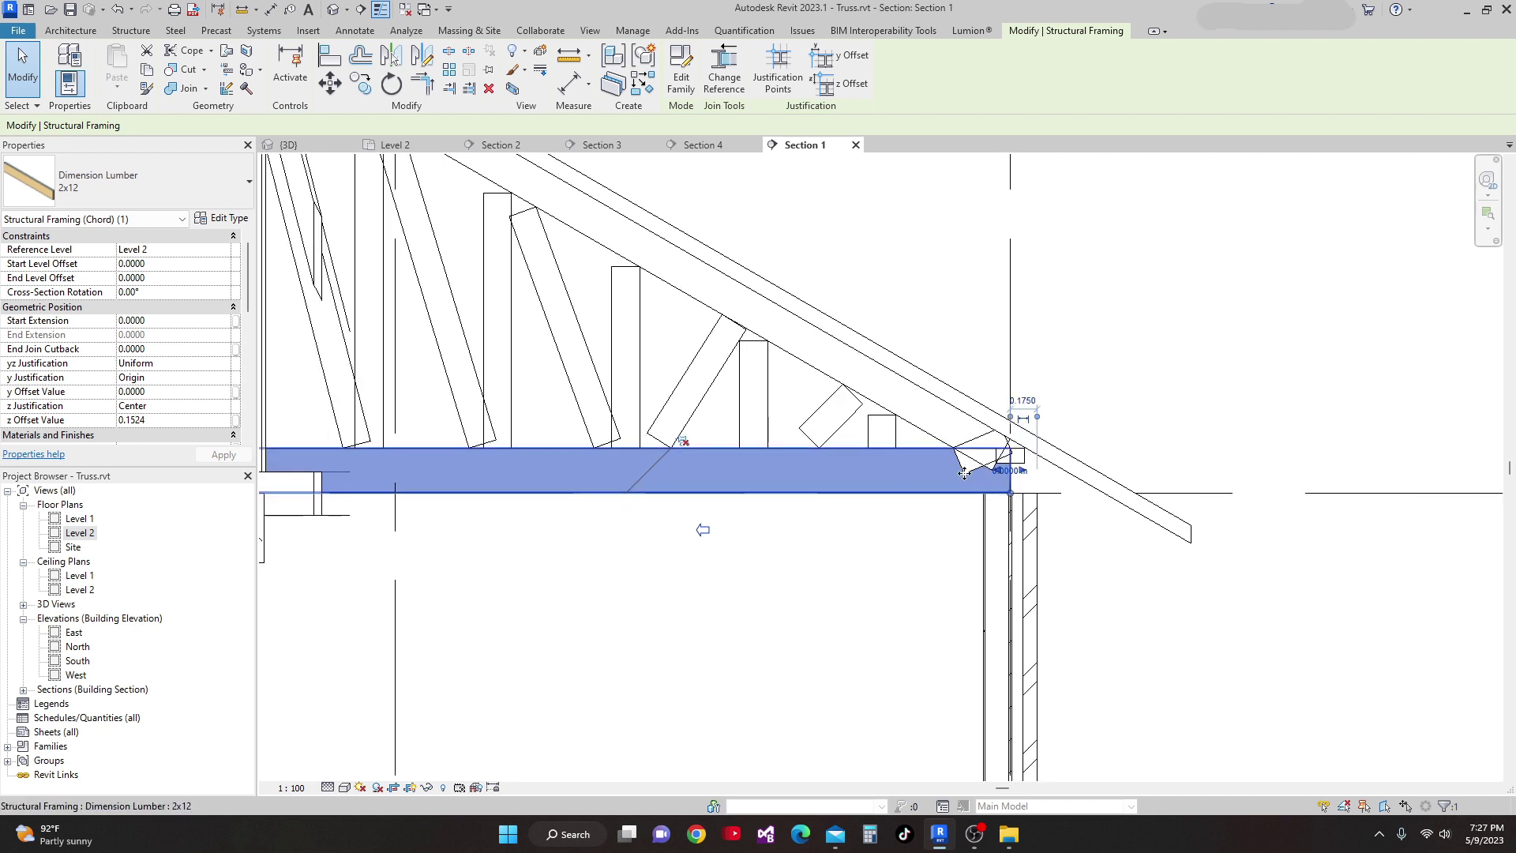
pyautogui.press('Tab')
pyautogui.press('Tab')
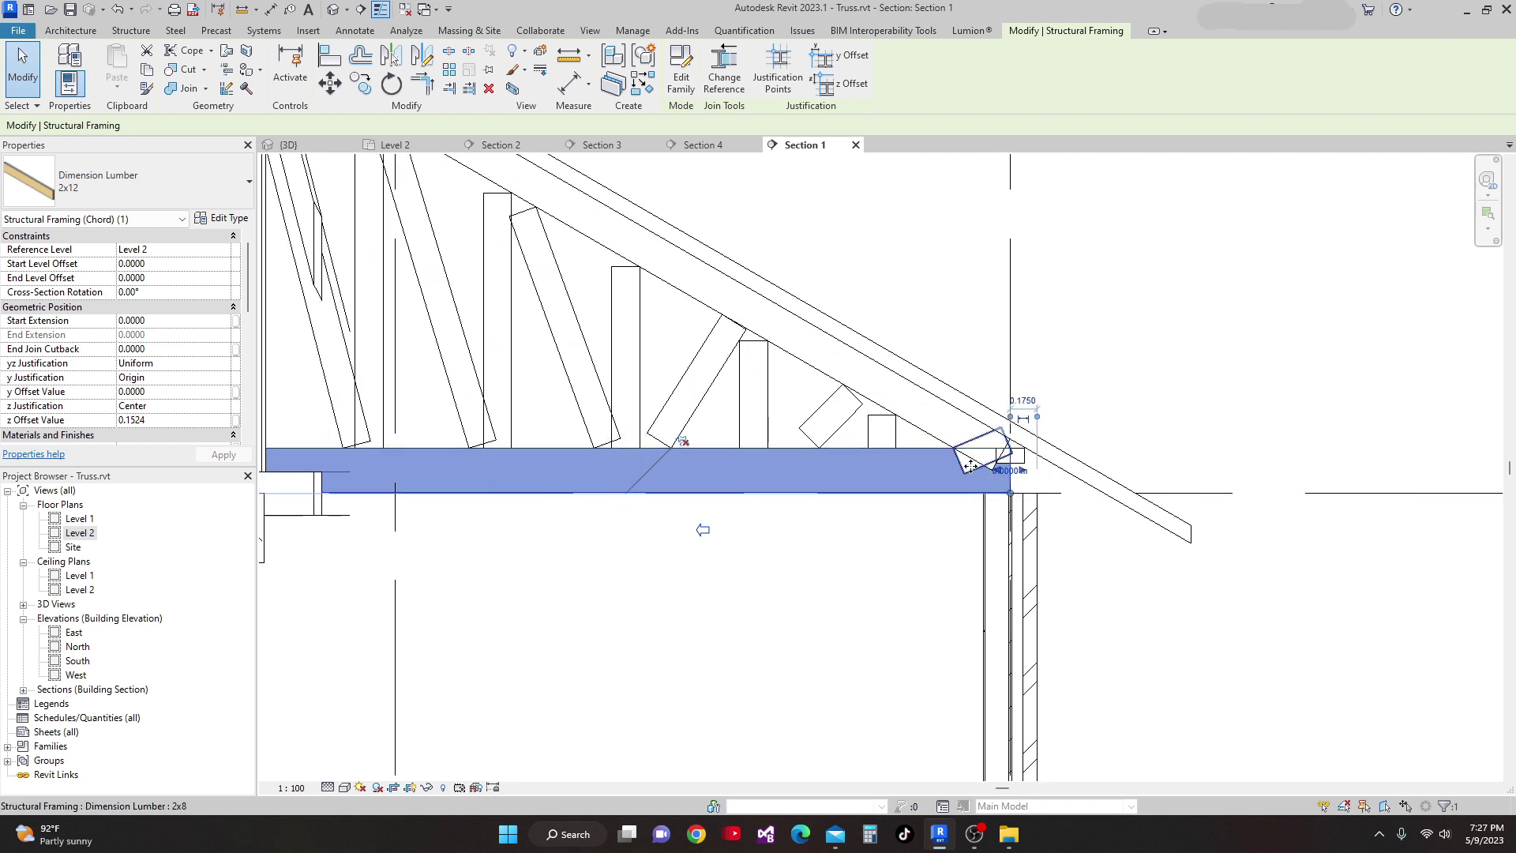
pyautogui.click(973, 471)
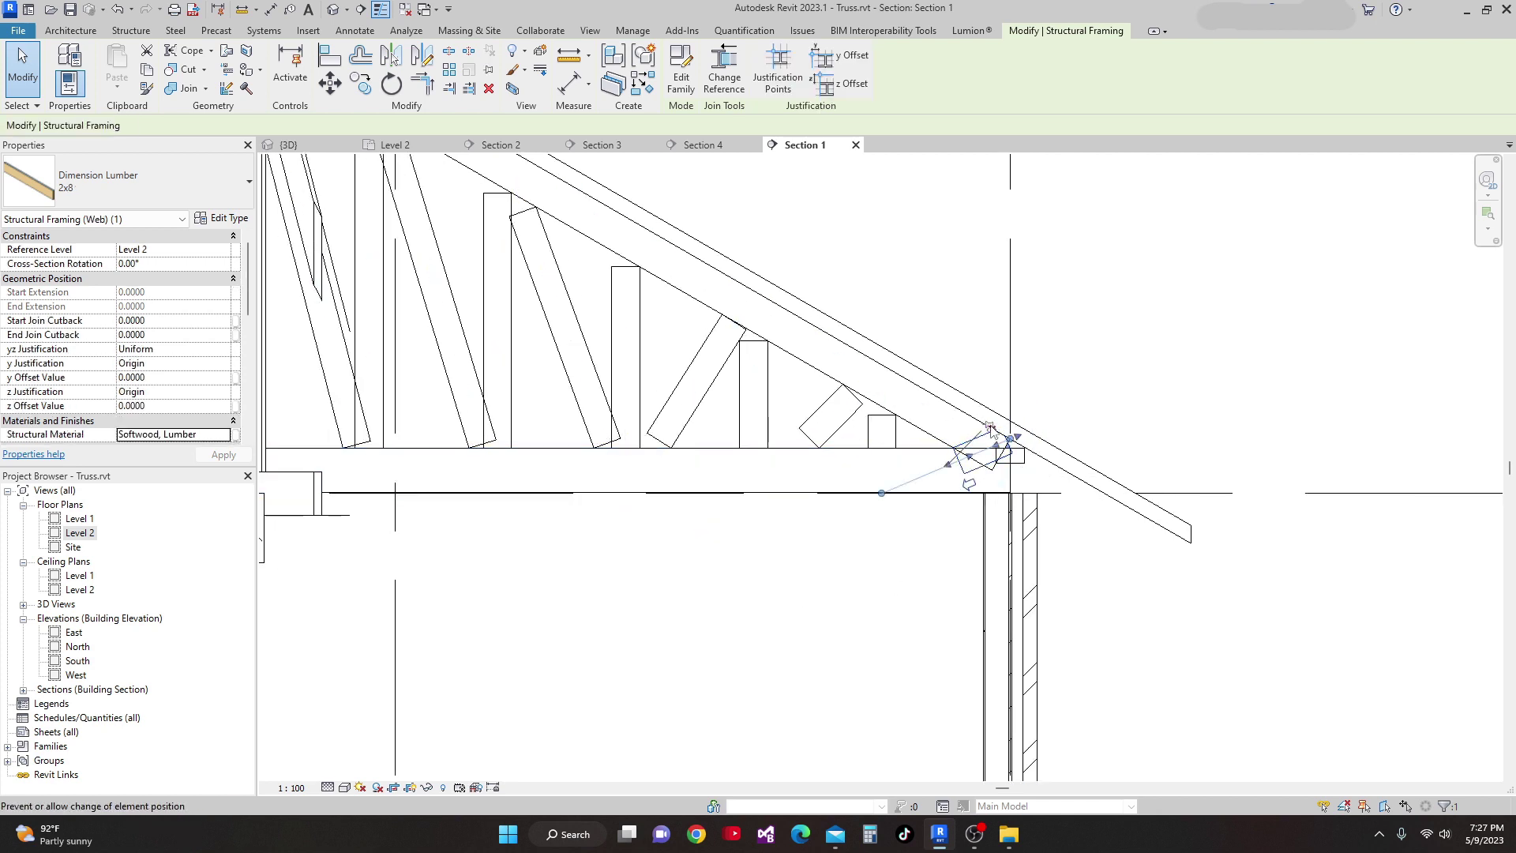
pyautogui.moveTo(991, 427); pyautogui.dragTo(1019, 458)
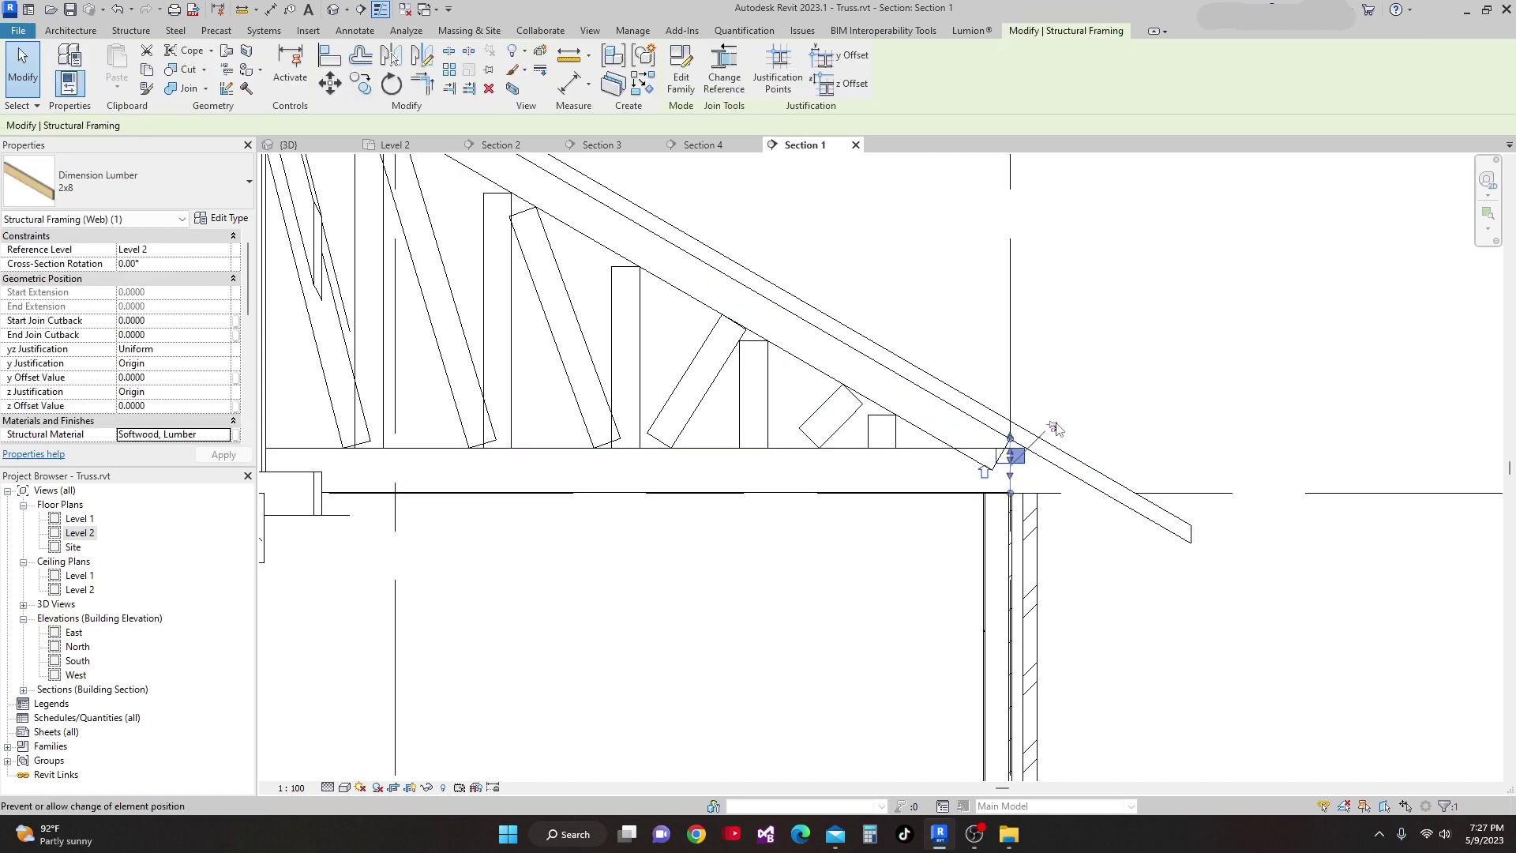
pyautogui.click(1056, 429)
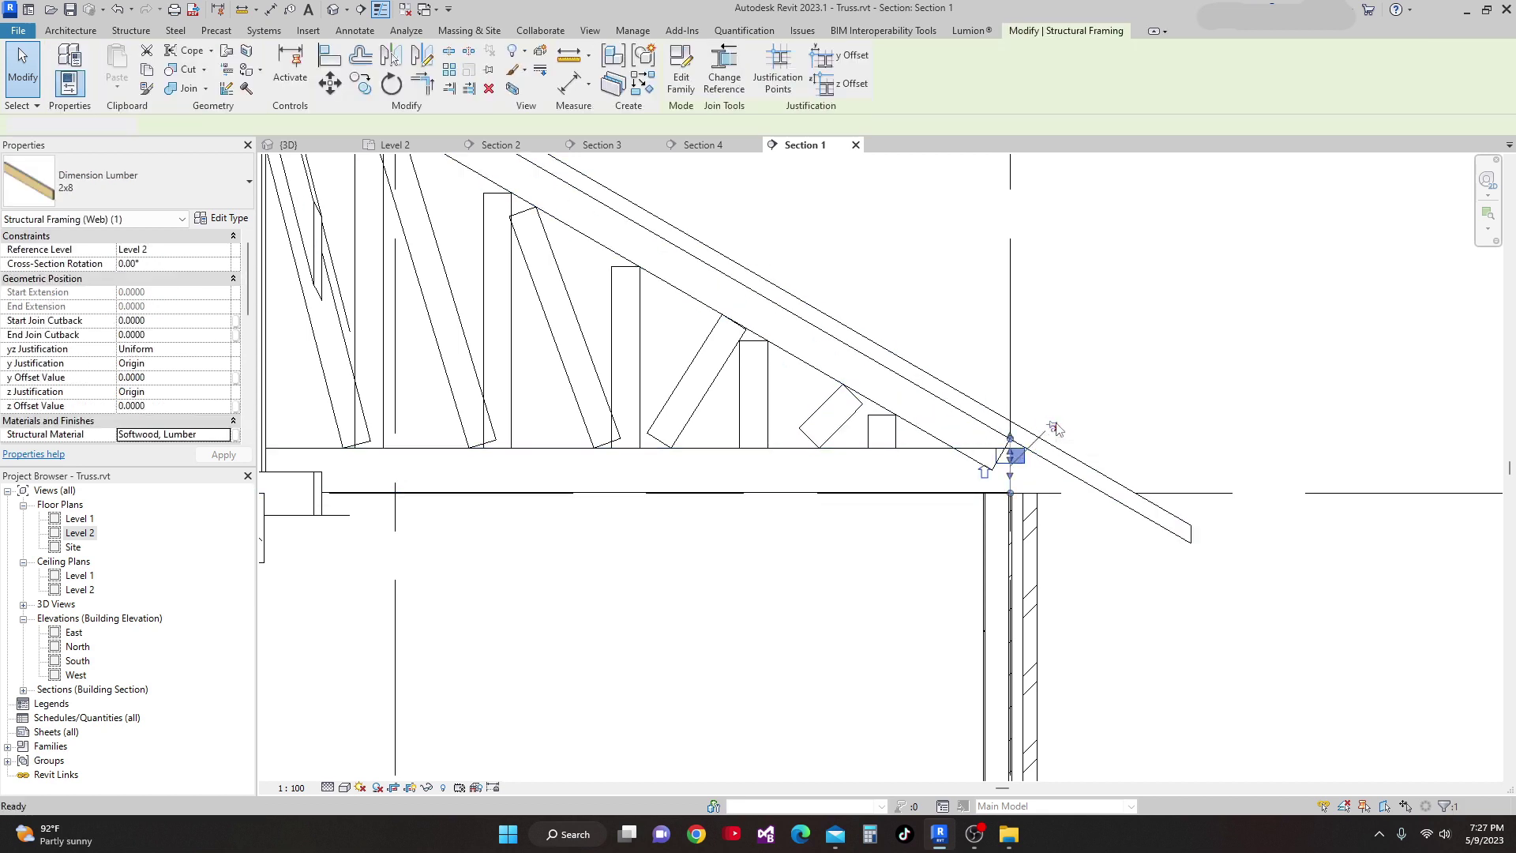
pyautogui.click(921, 434)
pyautogui.press('Escape')
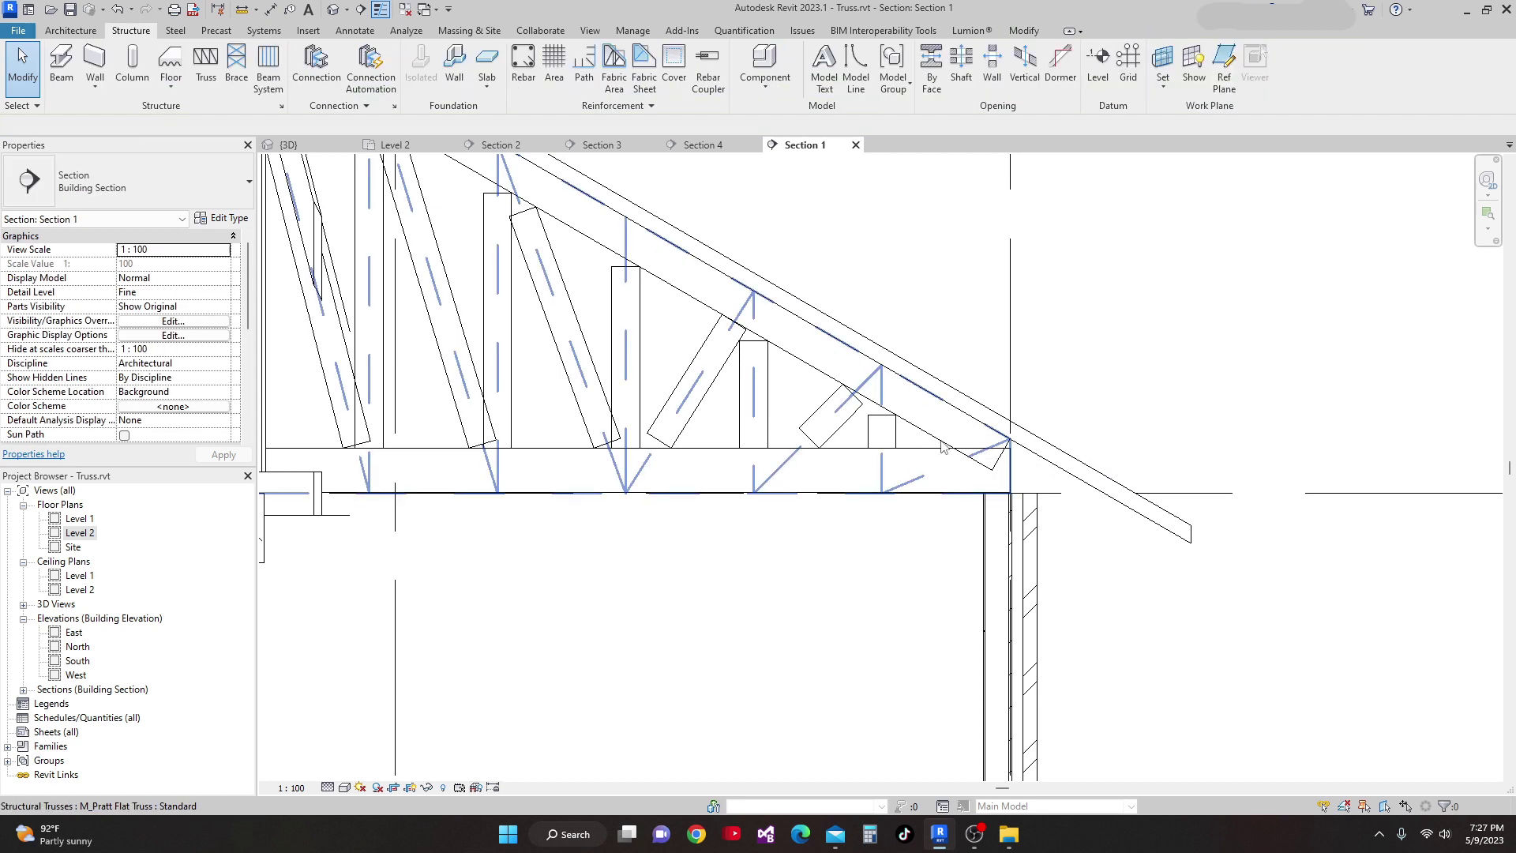
# Stretch the lower end of the right-hand truss's 2x10 top chord out to the roof eave, a start extension of about 1.35 m.
pyautogui.click(978, 407)
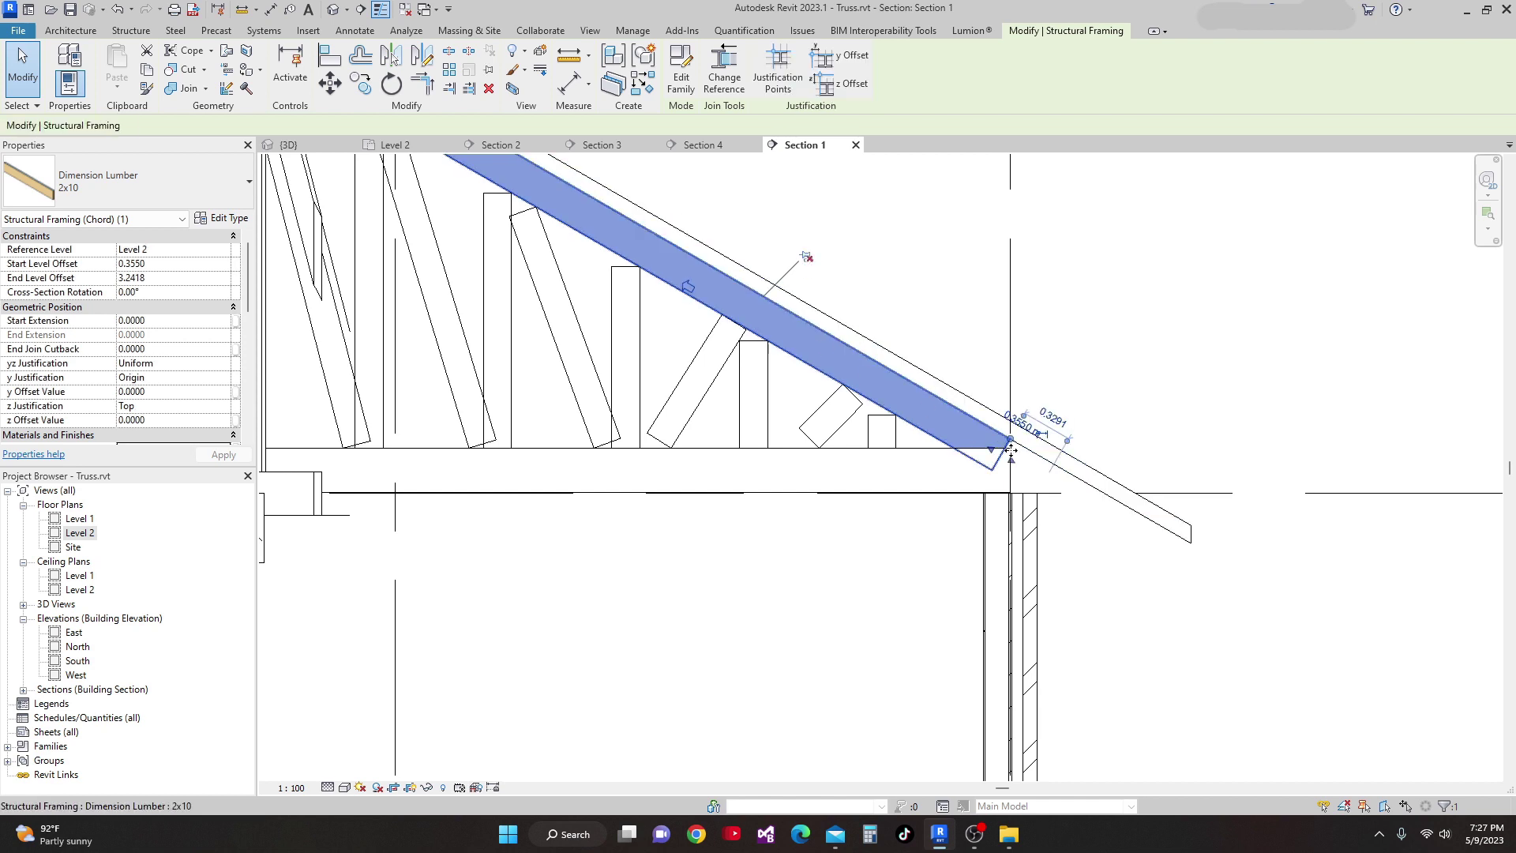
pyautogui.moveTo(1018, 471); pyautogui.dragTo(1041, 500)
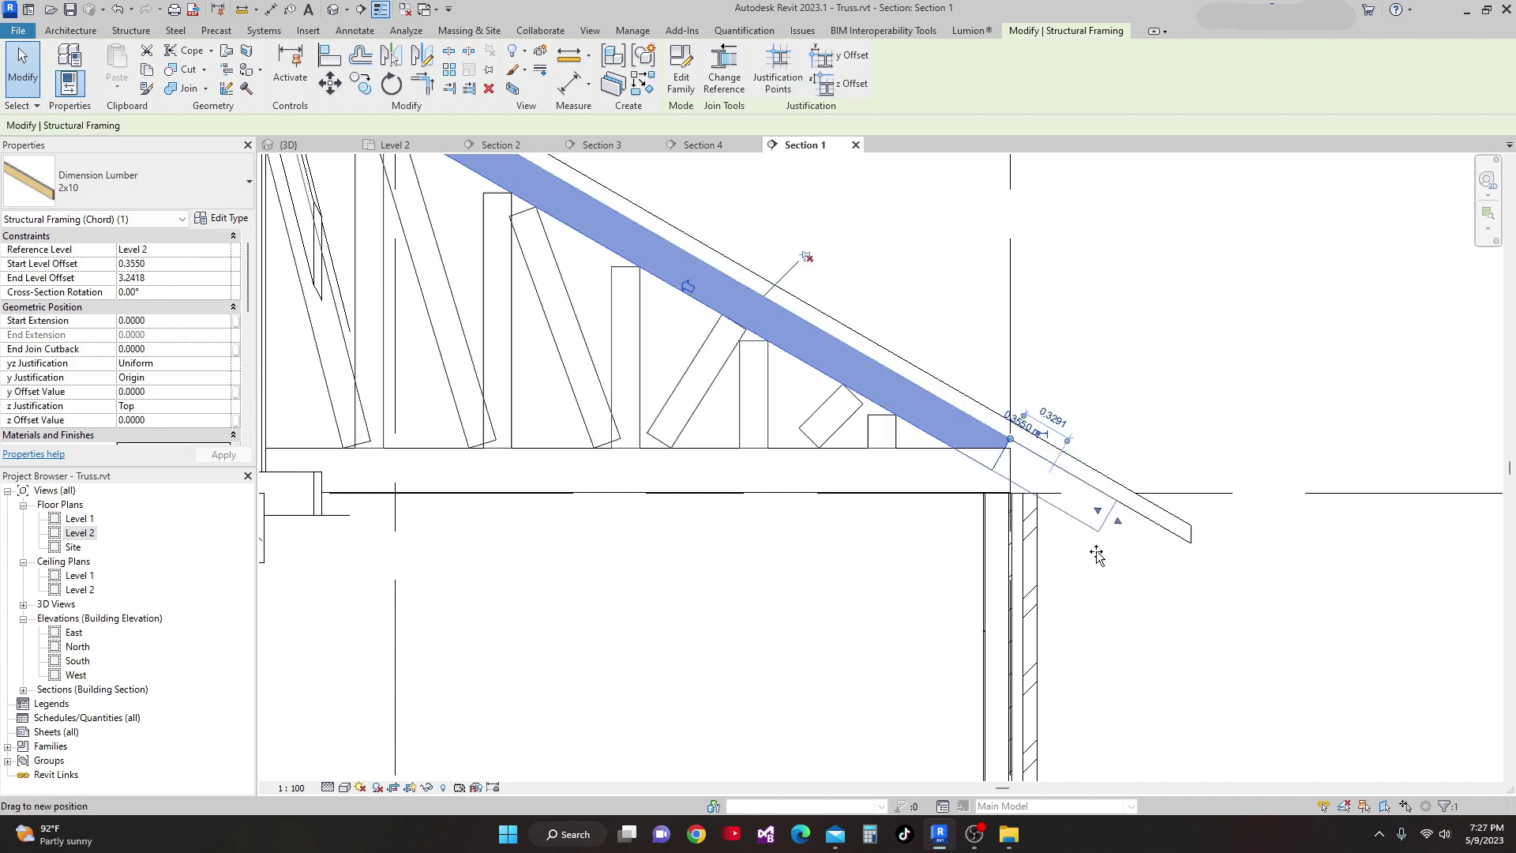
pyautogui.moveTo(1120, 584); pyautogui.dragTo(1135, 607)
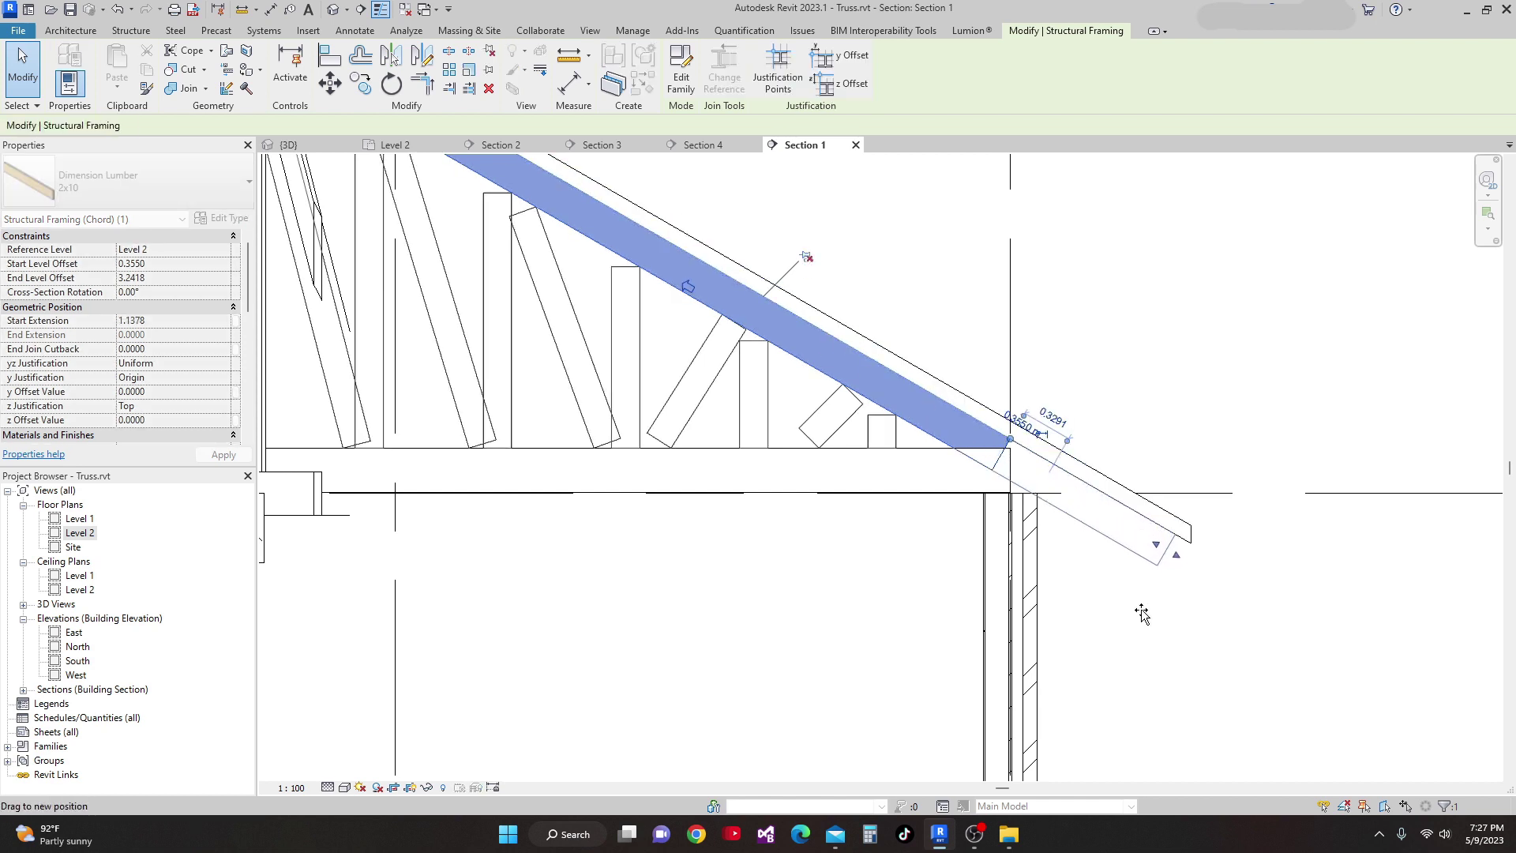
pyautogui.moveTo(1146, 620); pyautogui.dragTo(1172, 637)
pyautogui.scroll(-6, 1115, 353)
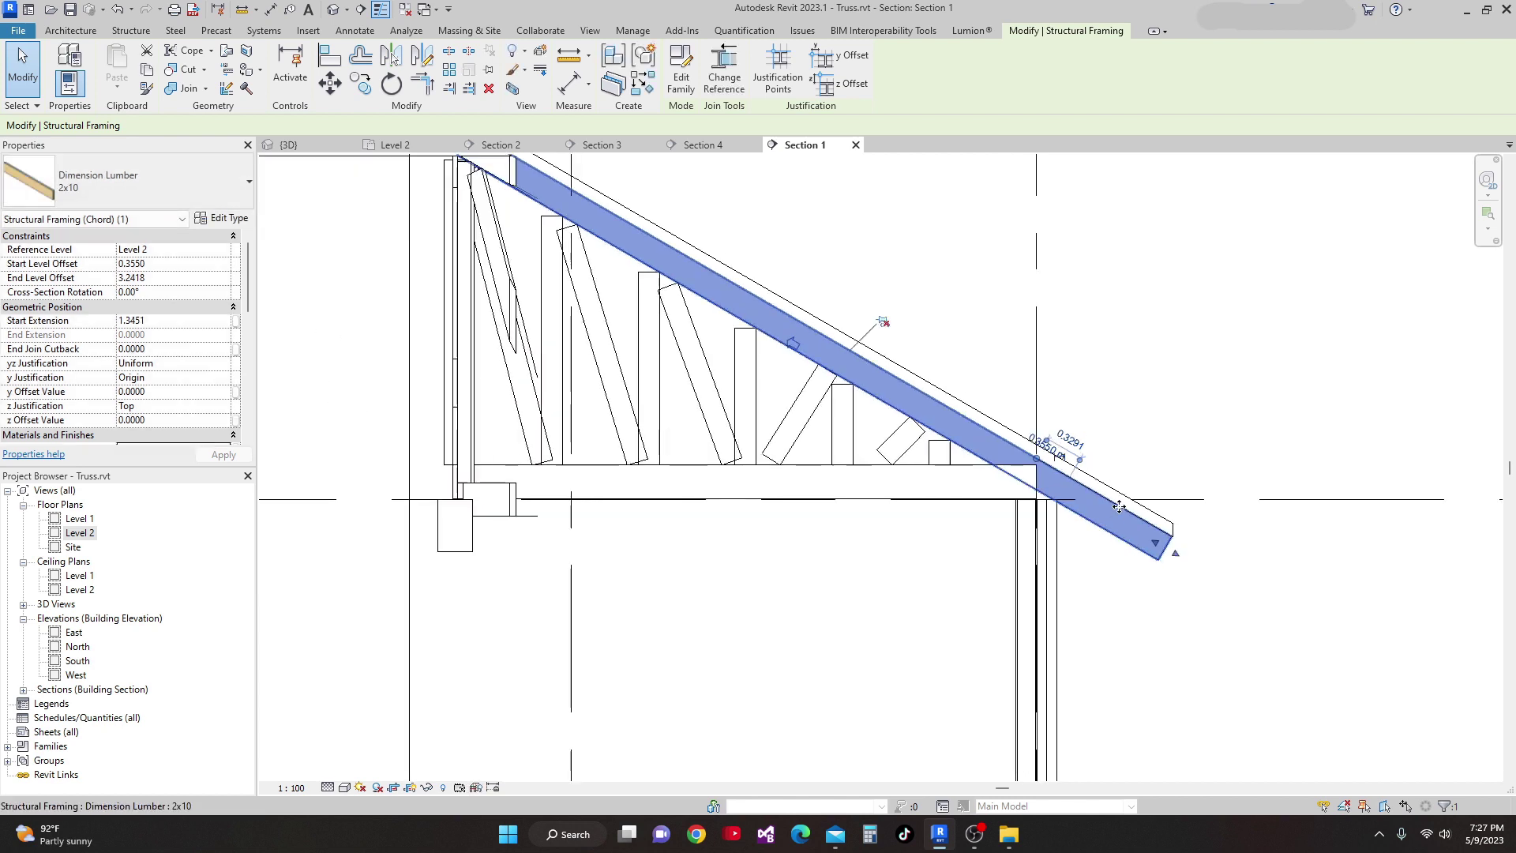
pyautogui.click(1115, 353)
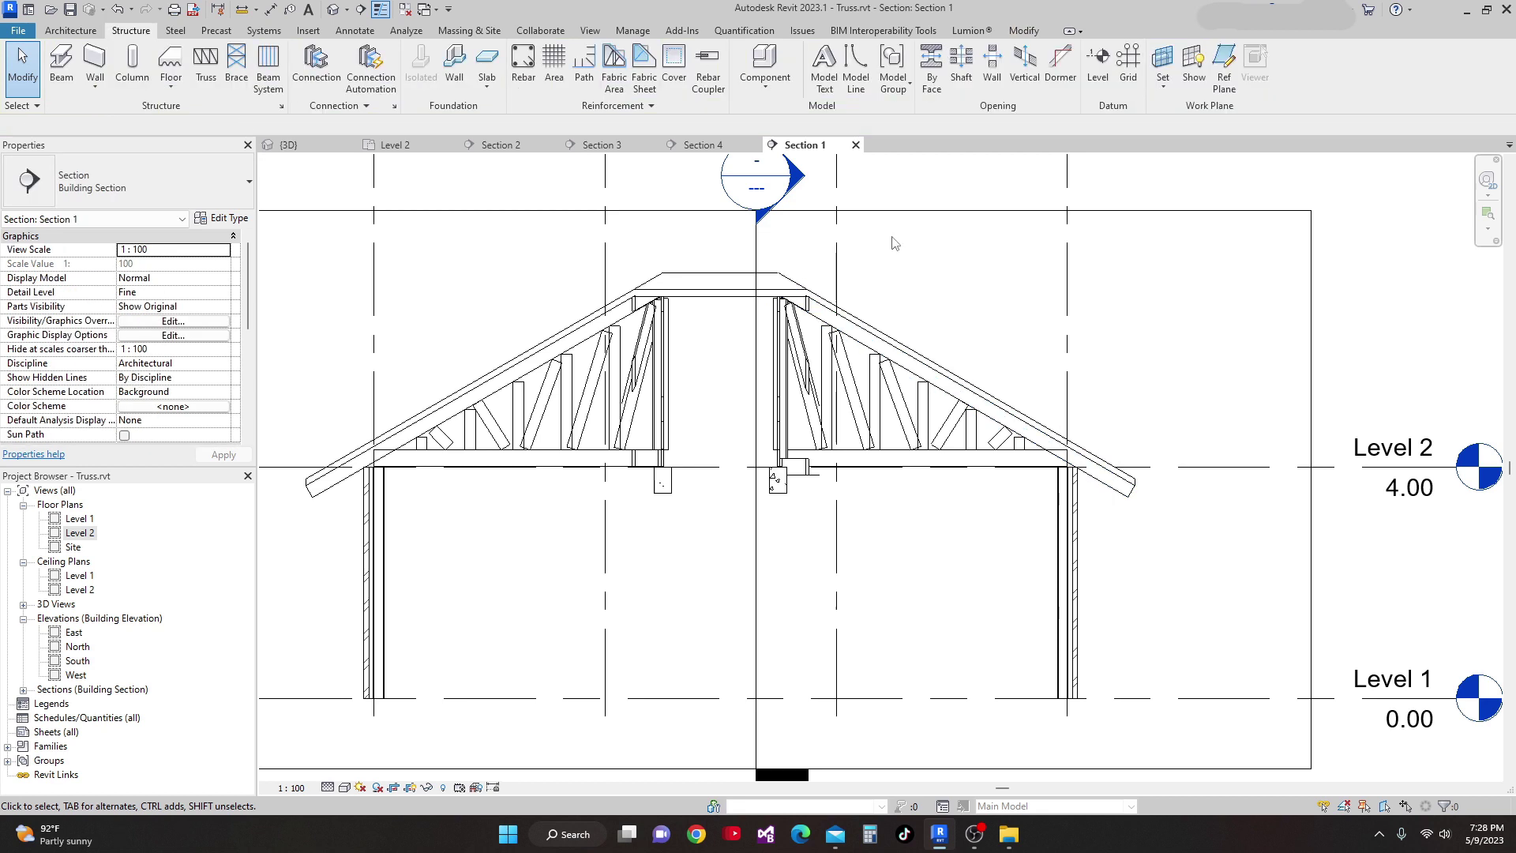
# Examine the adjusted roof trusses from several sides in the 3D view.
pyautogui.click(289, 145)
pyautogui.scroll(-2, 883, 698)
pyautogui.keyDown('shift'); pyautogui.moveTo(883, 698); pyautogui.dragTo(971, 665, button='middle'); pyautogui.keyUp('shift')
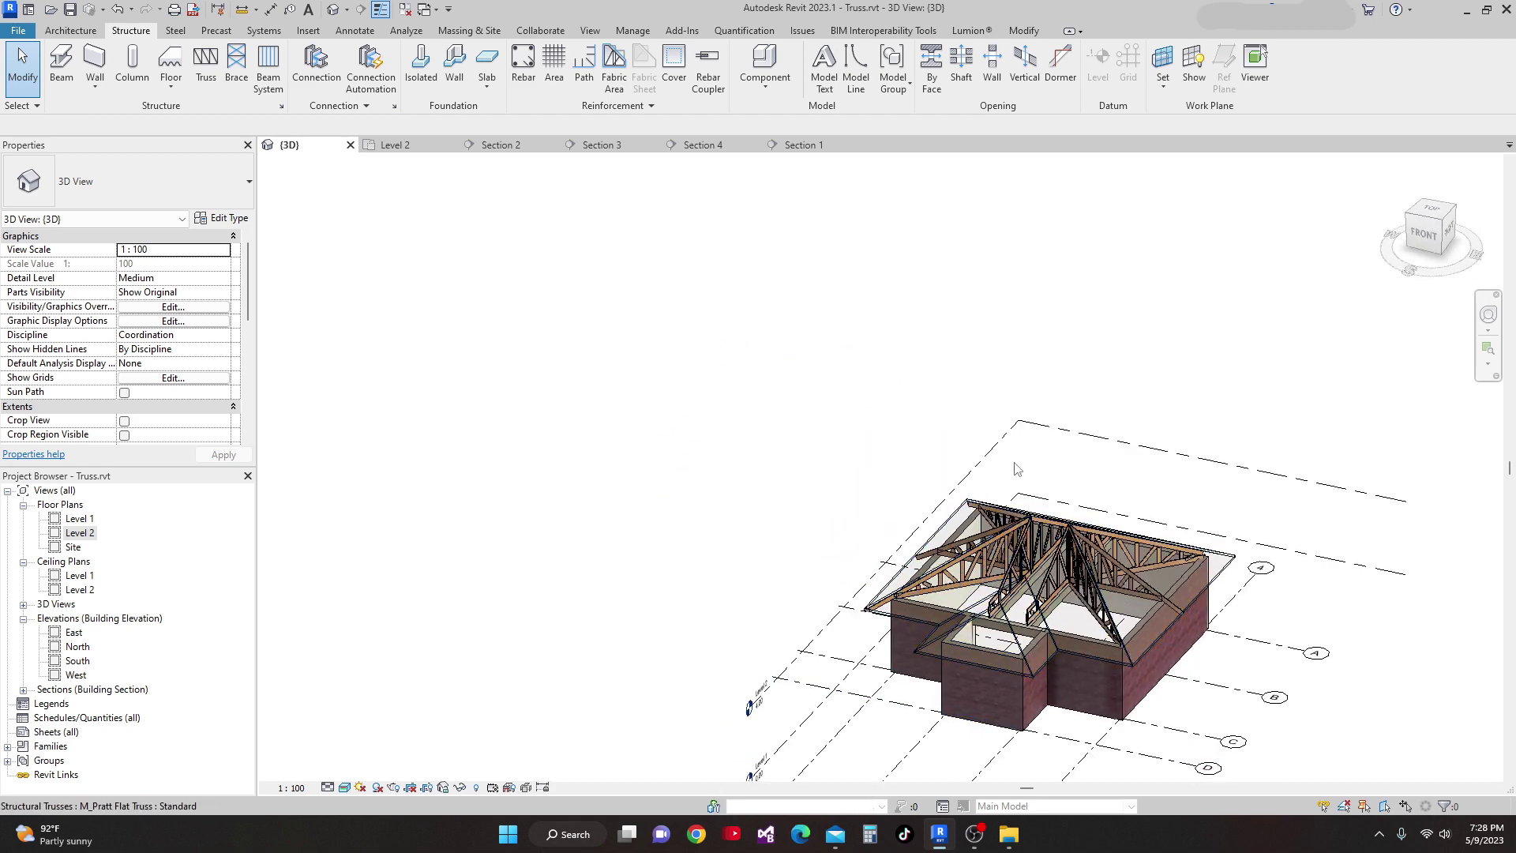
pyautogui.moveTo(1019, 504); pyautogui.dragTo(912, 558, button='middle')
pyautogui.keyDown('shift'); pyautogui.moveTo(1003, 654); pyautogui.dragTo(962, 667, button='middle'); pyautogui.keyUp('shift')
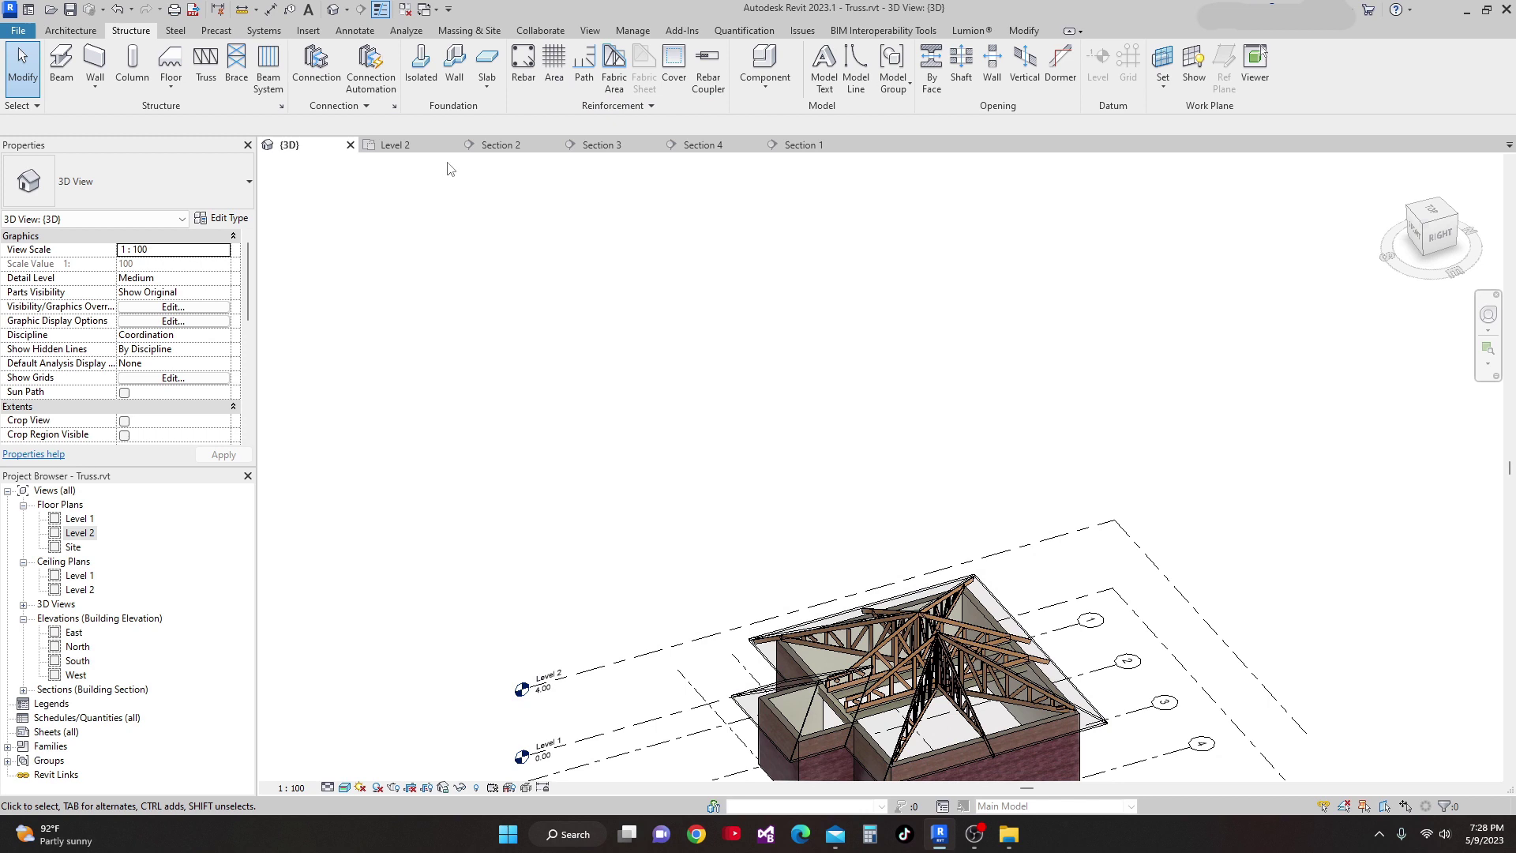
# On the Level 2 plan, delete the two diagonal sections along the left-hand roof hips, Section 3 and Section 4.
pyautogui.click(395, 145)
pyautogui.moveTo(816, 618); pyautogui.dragTo(813, 687, button='middle')
pyautogui.scroll(4, 632, 371)
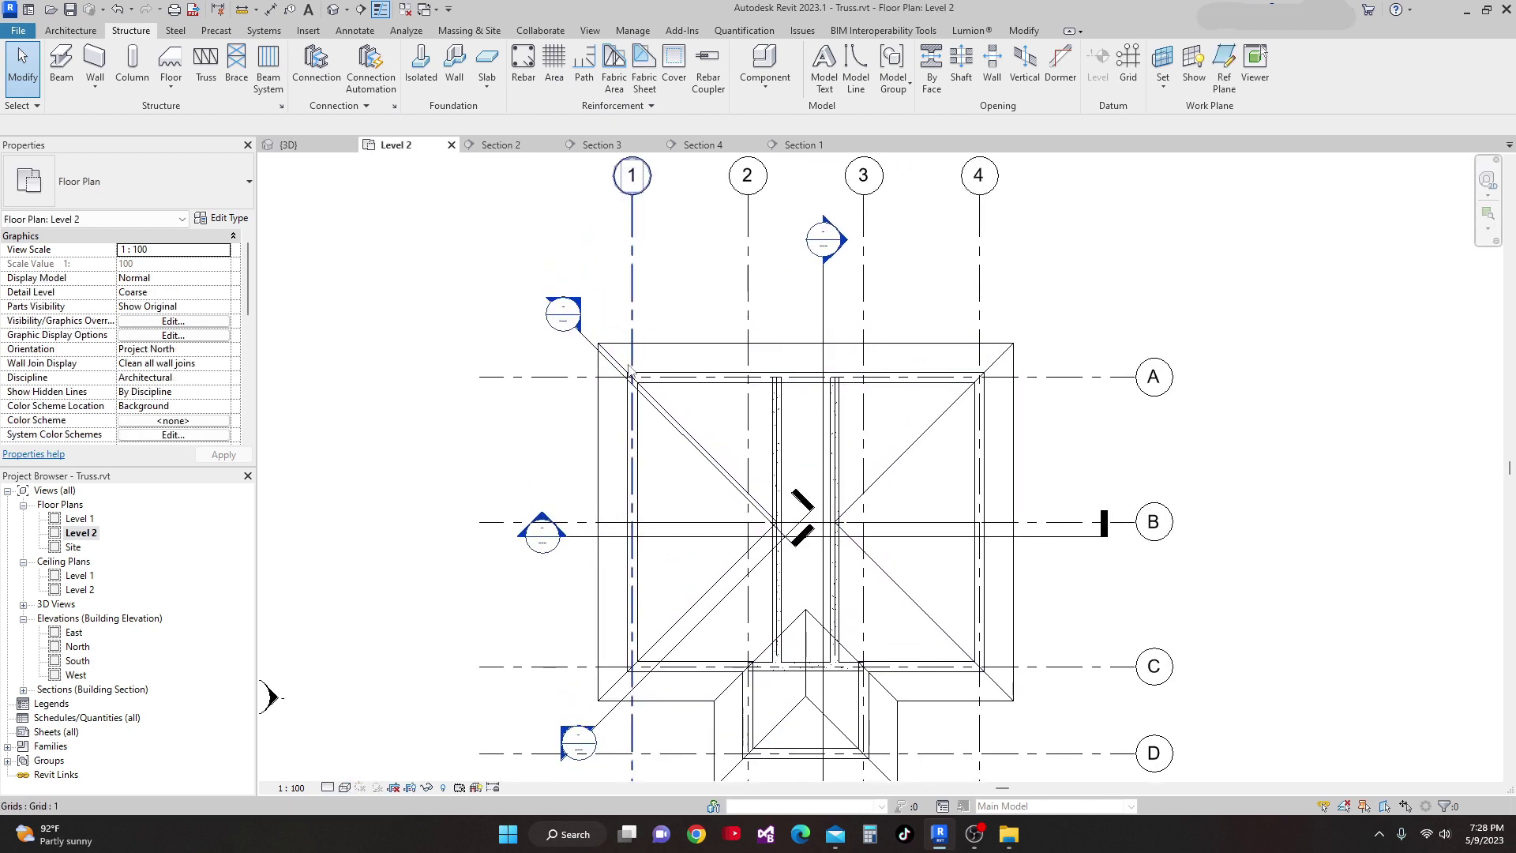
pyautogui.click(584, 341)
pyautogui.press('Delete')
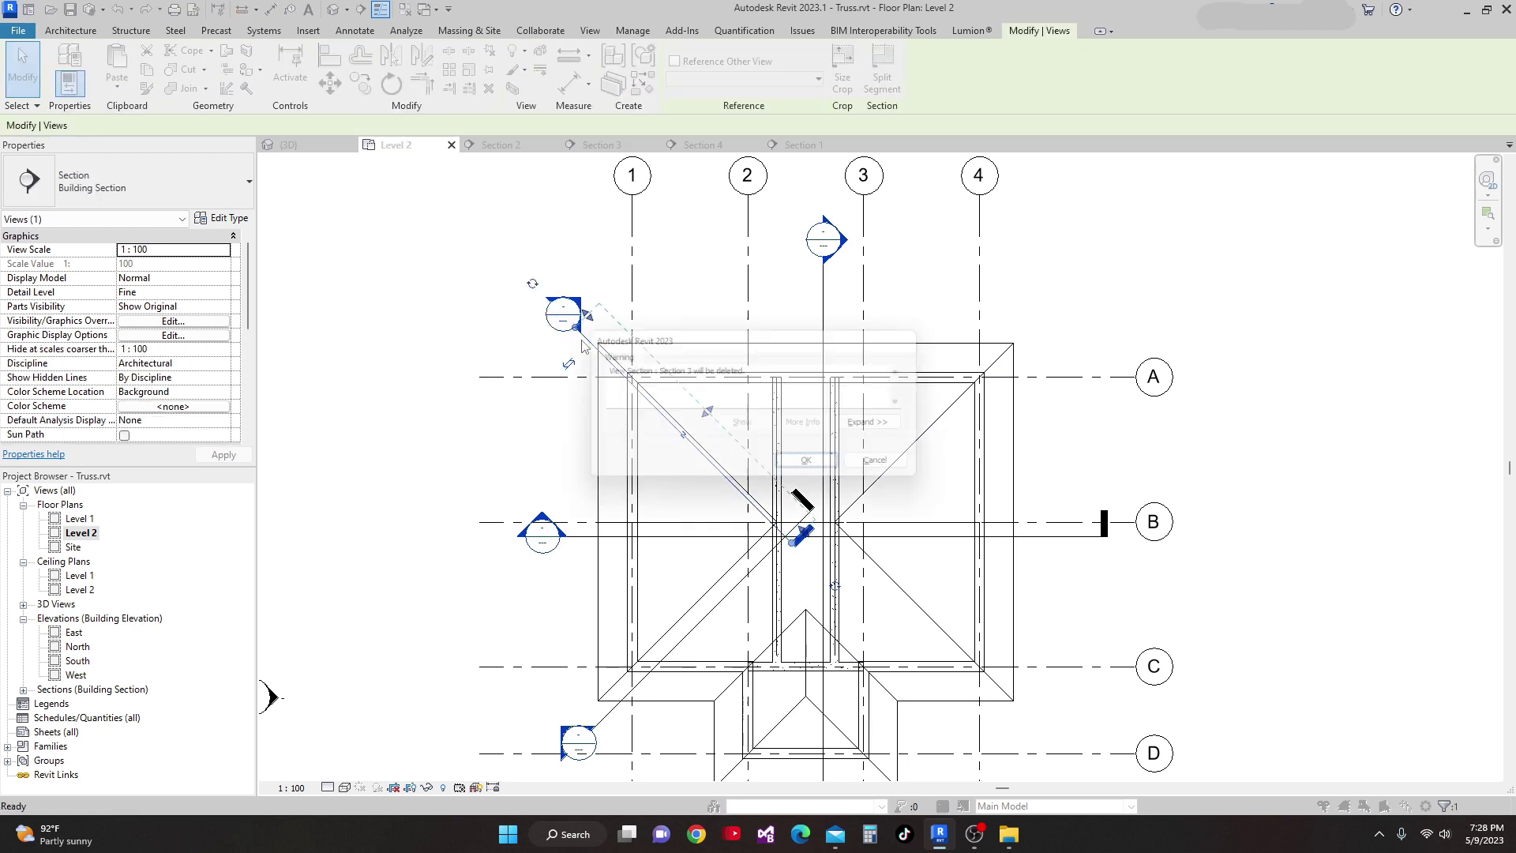
pyautogui.click(815, 467)
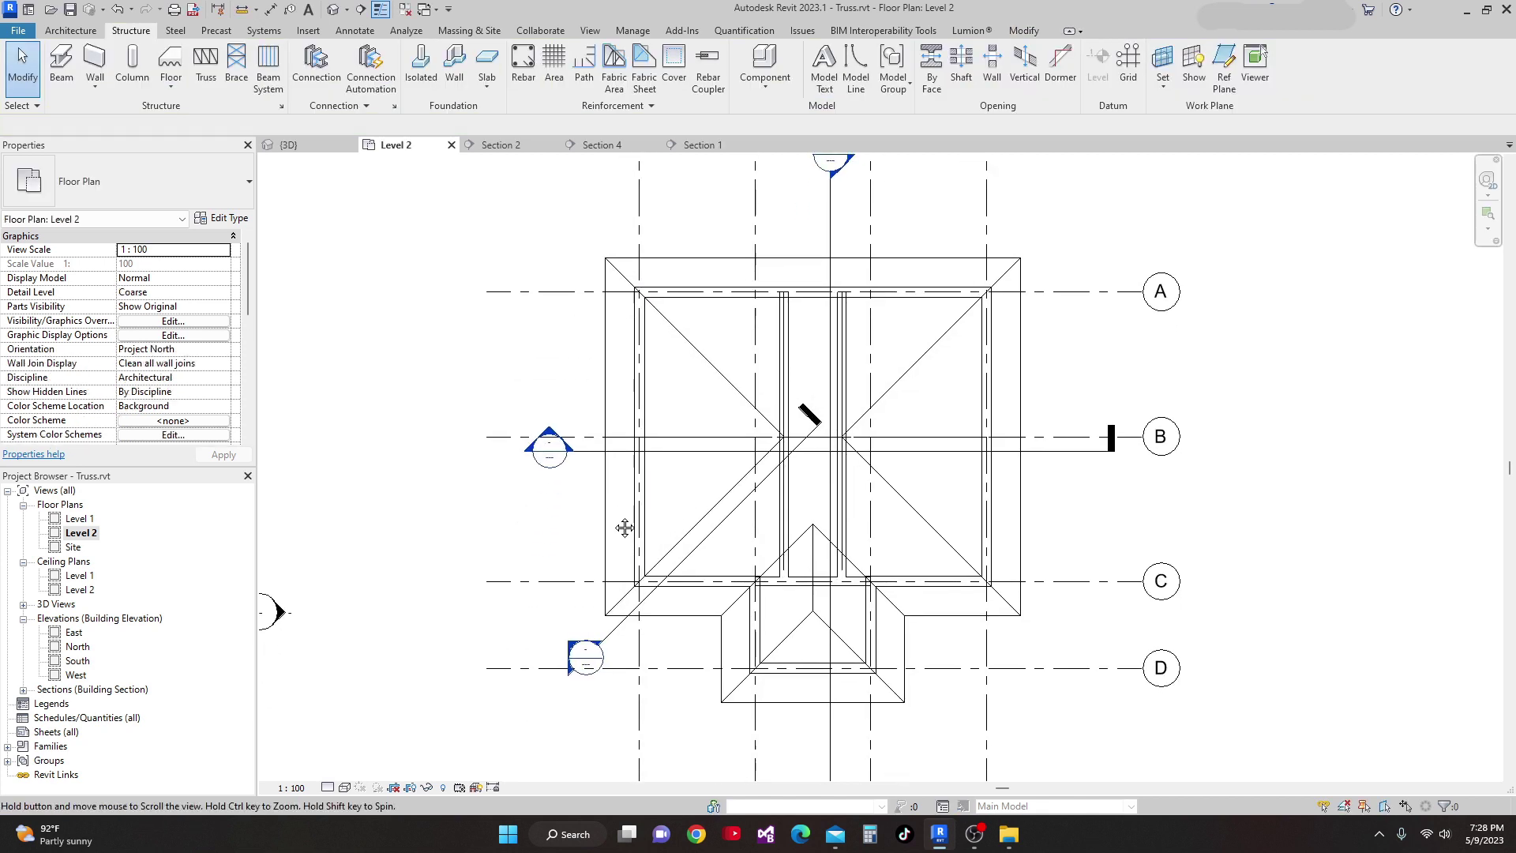
pyautogui.click(610, 642)
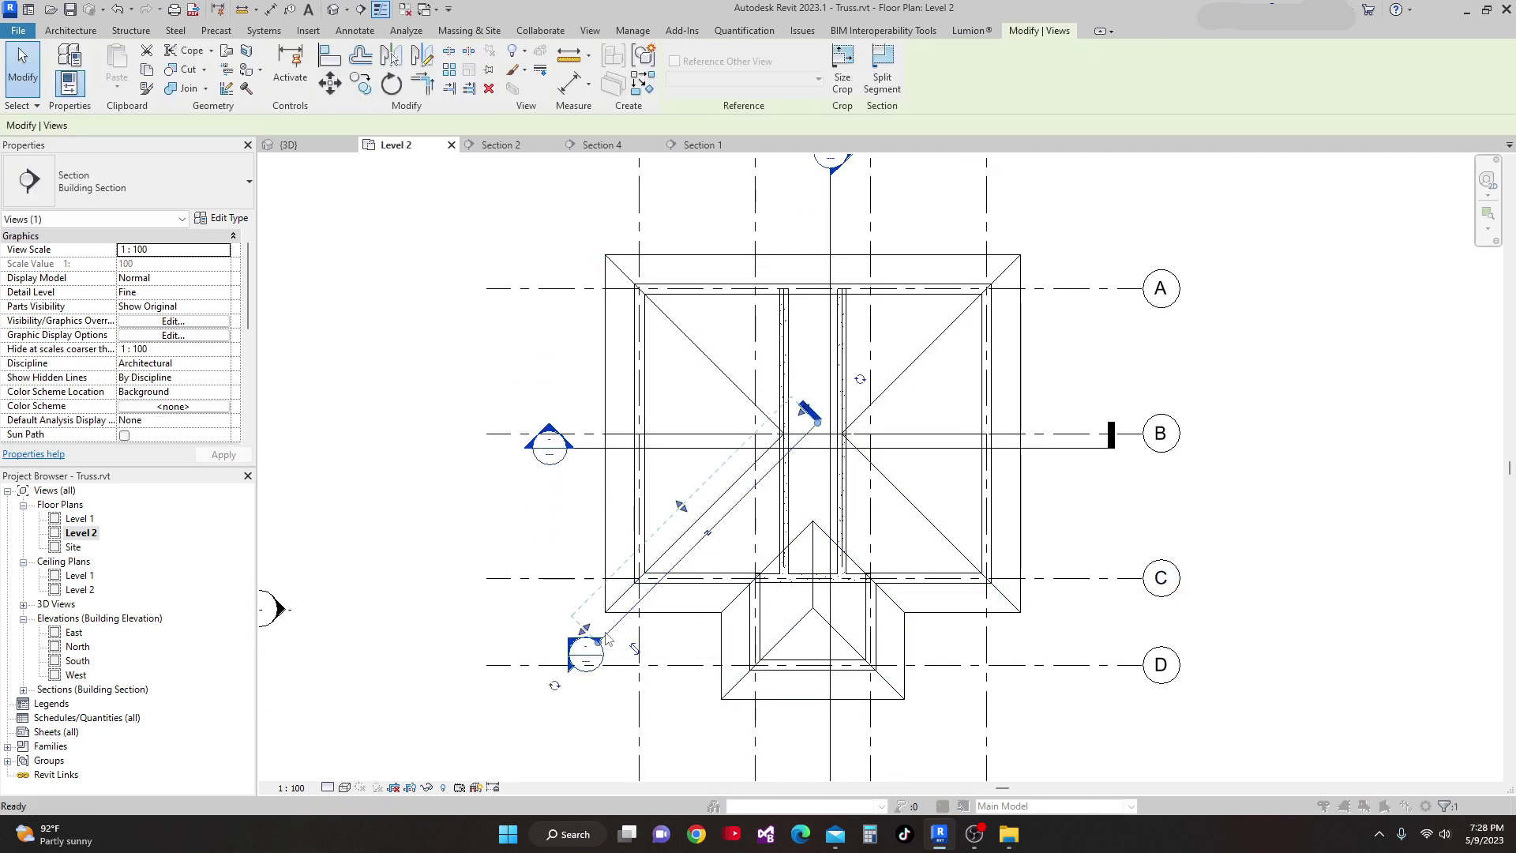
pyautogui.press('Delete')
pyautogui.click(815, 468)
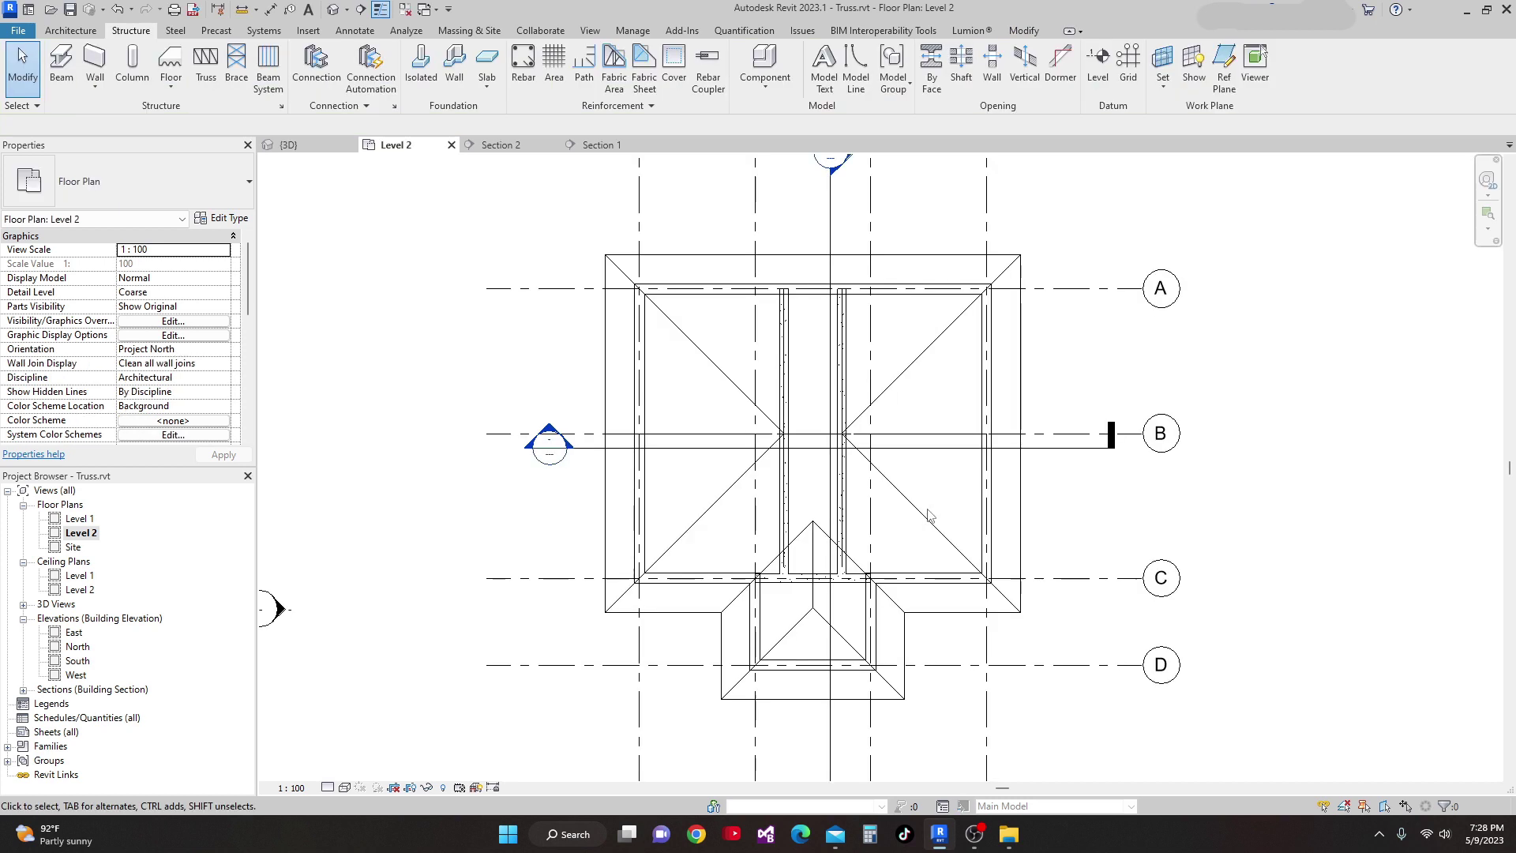
# Draw a 45° building section from between the two middle walls near grid B, alongside the lower right hip, past the roof corner.
pyautogui.click(362, 10)
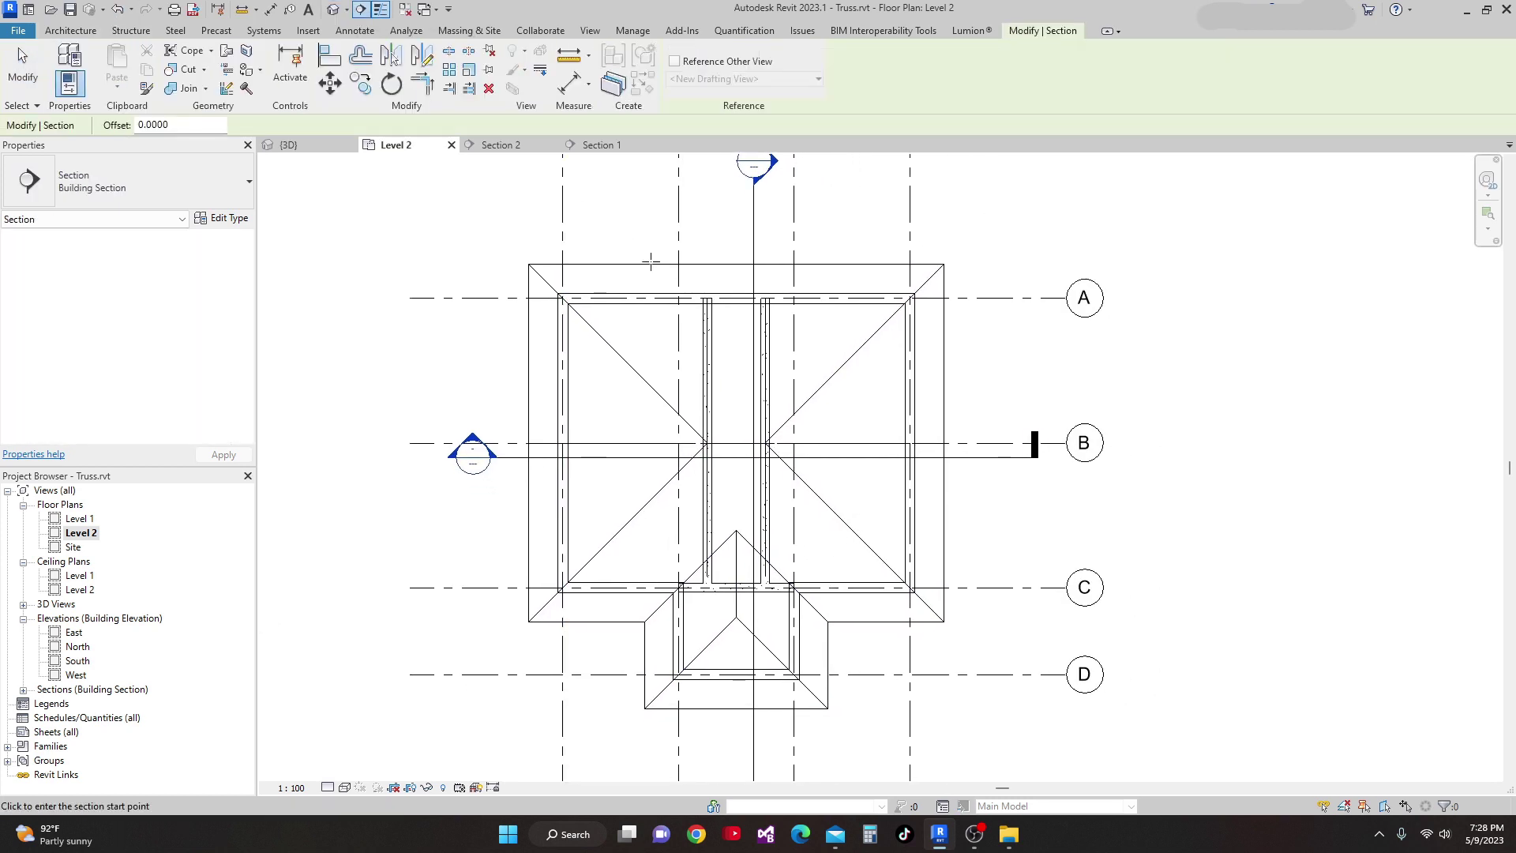
pyautogui.scroll(2, 790, 426)
pyautogui.moveTo(790, 474); pyautogui.dragTo(751, 415, button='middle')
pyautogui.scroll(1, 750, 415)
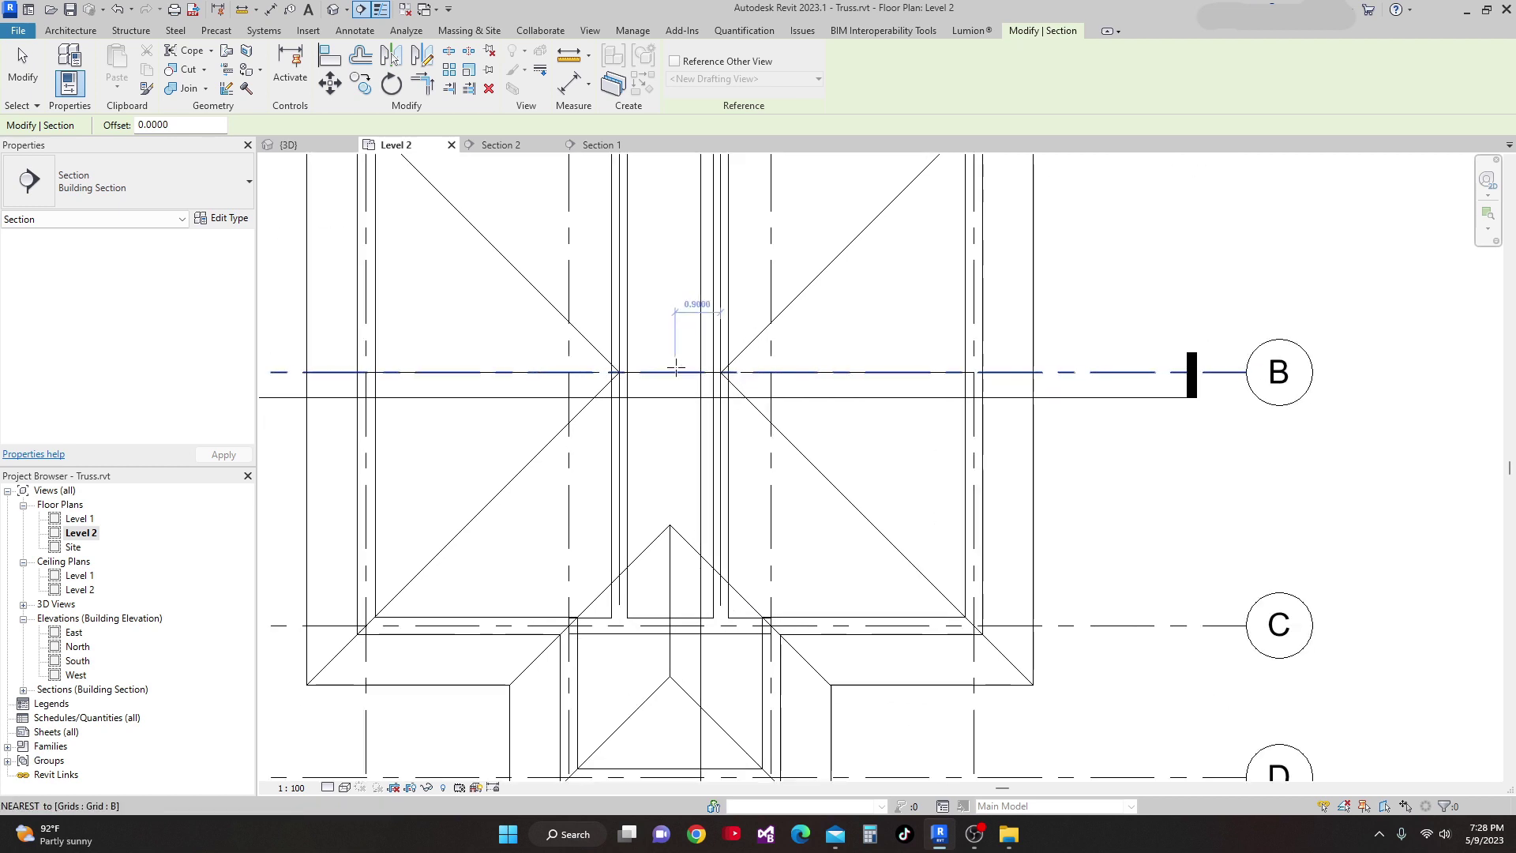
pyautogui.click(688, 358)
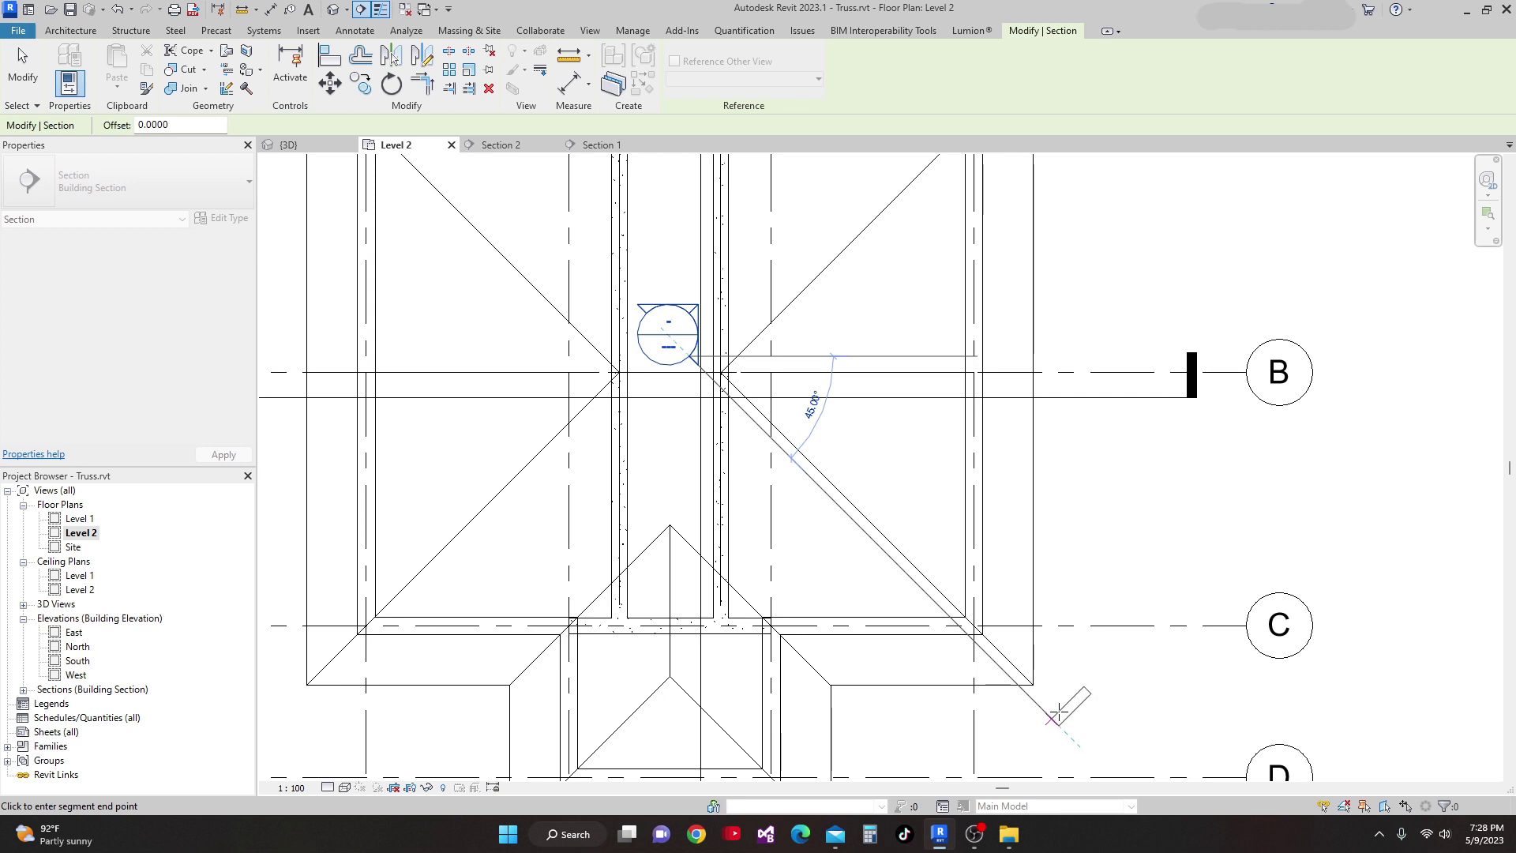
pyautogui.click(1056, 711)
pyautogui.scroll(-1, 1150, 359)
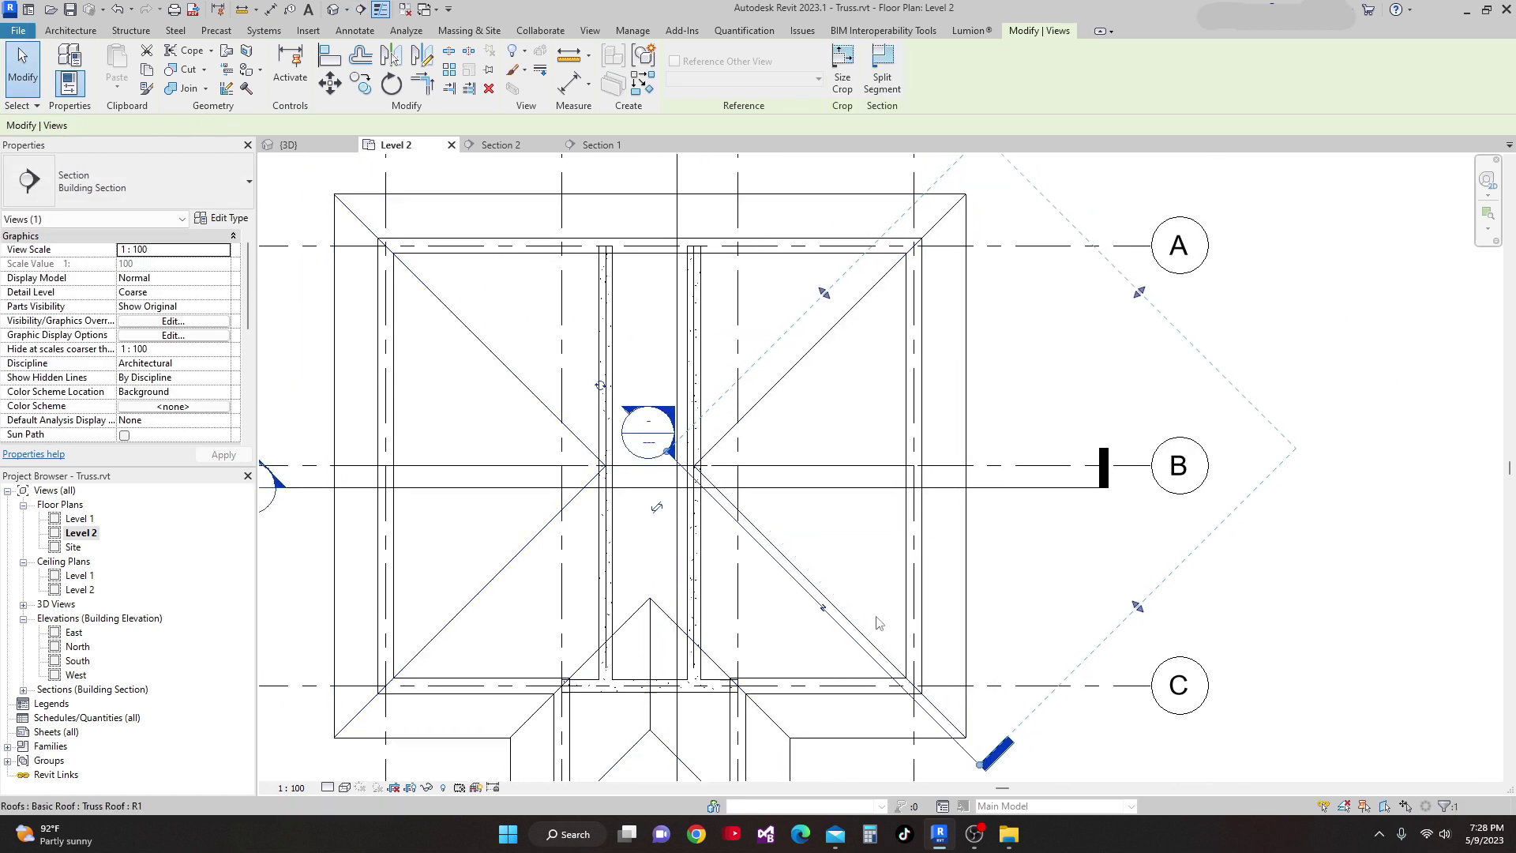
# Shorten the new diagonal section's view depth so it covers only a narrow strip along the lower right hip.
pyautogui.moveTo(1139, 293); pyautogui.dragTo(829, 537)
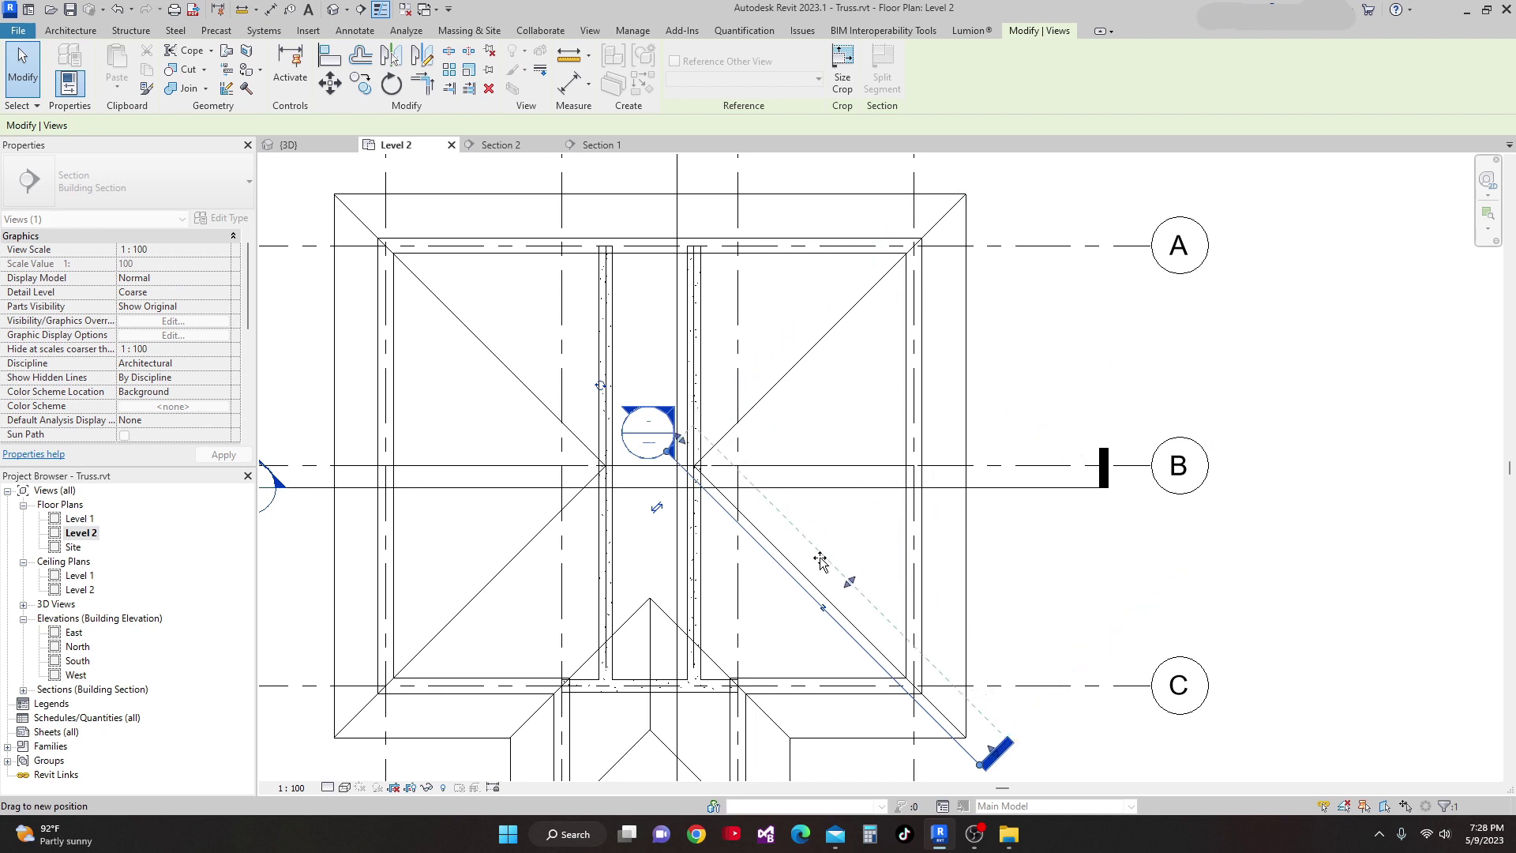
pyautogui.moveTo(821, 561); pyautogui.dragTo(822, 562)
pyautogui.click(1106, 567)
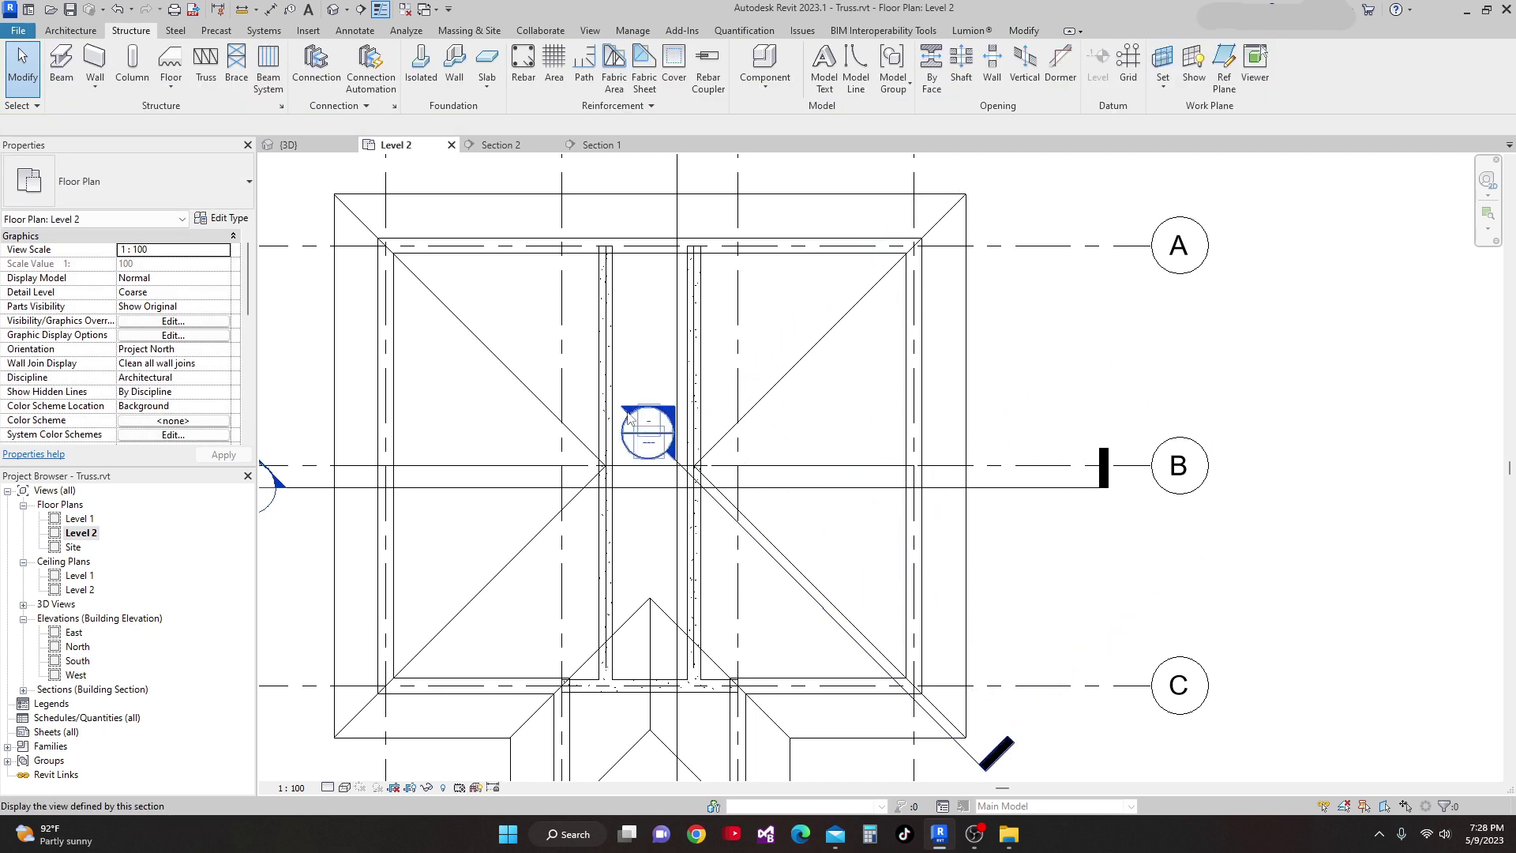
# Open the new diagonal section's view from its section head and set its detail level to Fine.
pyautogui.doubleClick(658, 414)
pyautogui.moveTo(656, 413)
pyautogui.mouseDown(button='middle')
pyautogui.moveTo(791, 541)
pyautogui.moveTo(764, 458)
pyautogui.mouseUp(button='middle')
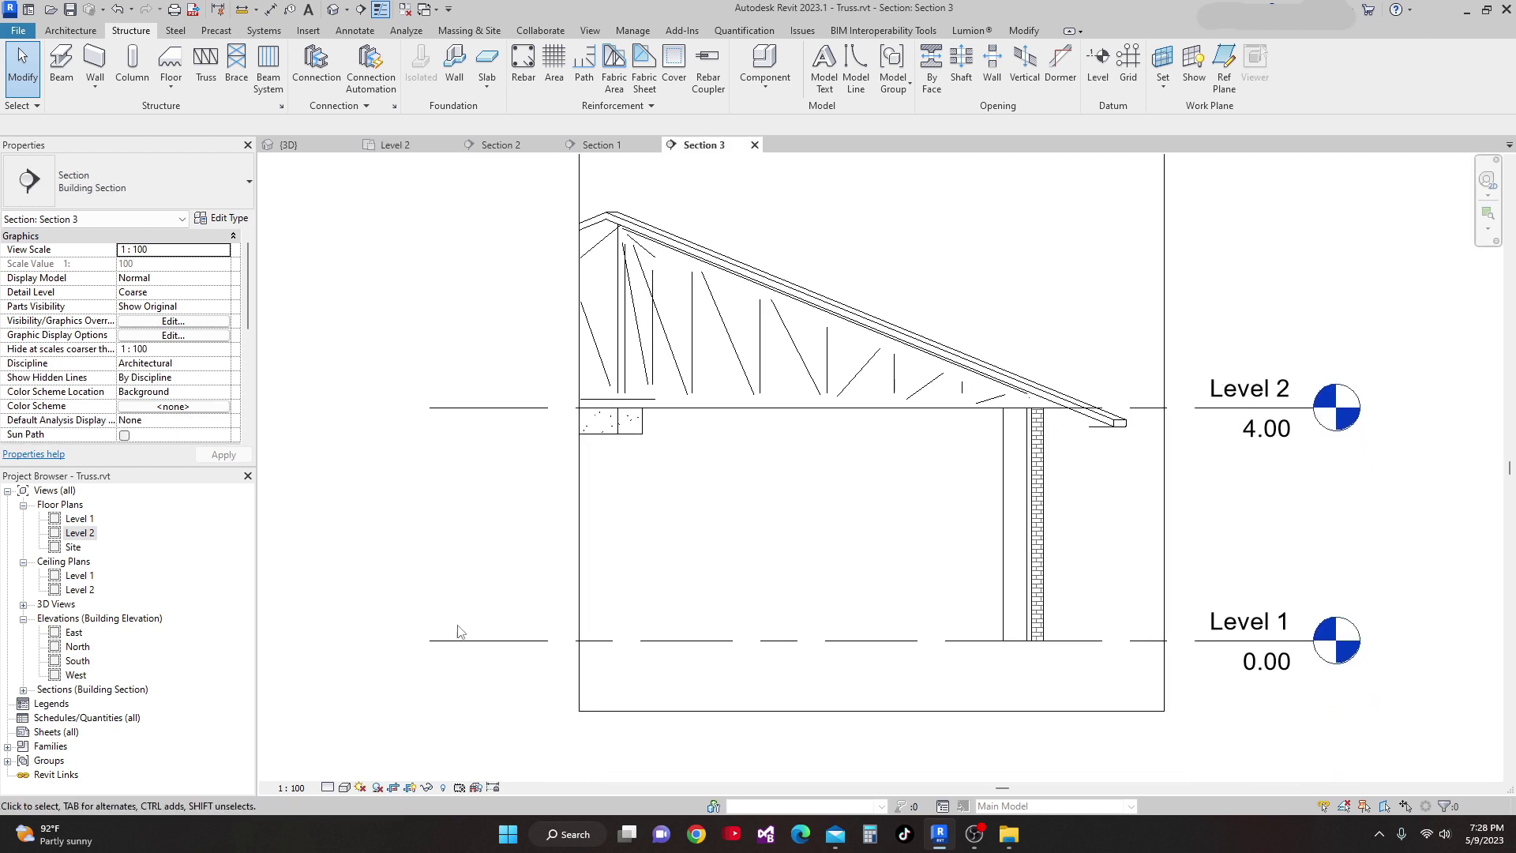
pyautogui.click(329, 788)
pyautogui.click(347, 770)
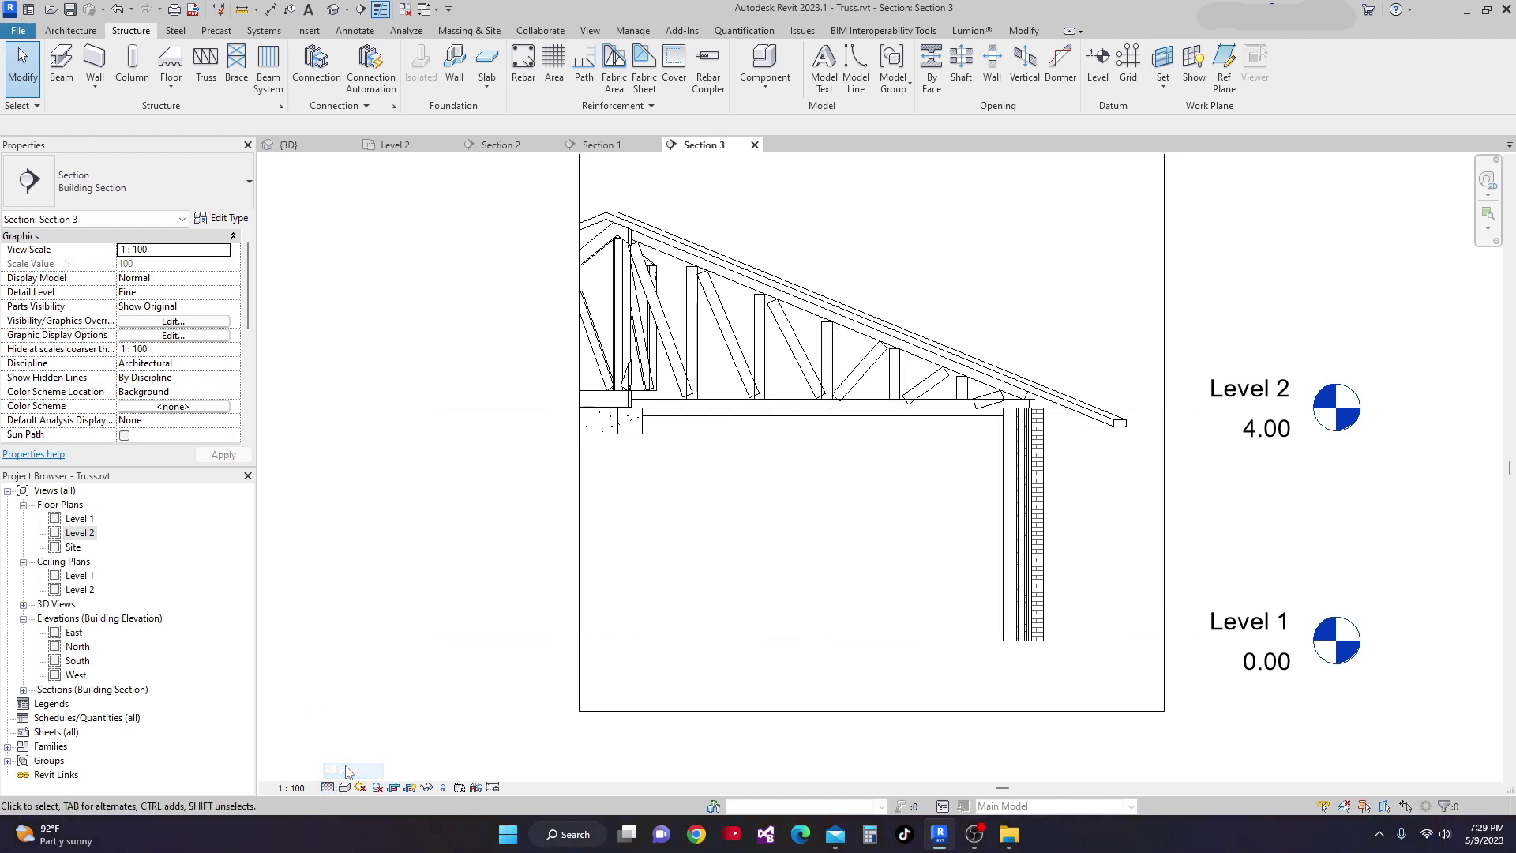
# Unpin the hip truss's 2x12 bottom chord and set its z Offset Value to 0.1524.
pyautogui.scroll(2, 801, 371)
pyautogui.scroll(1, 805, 368)
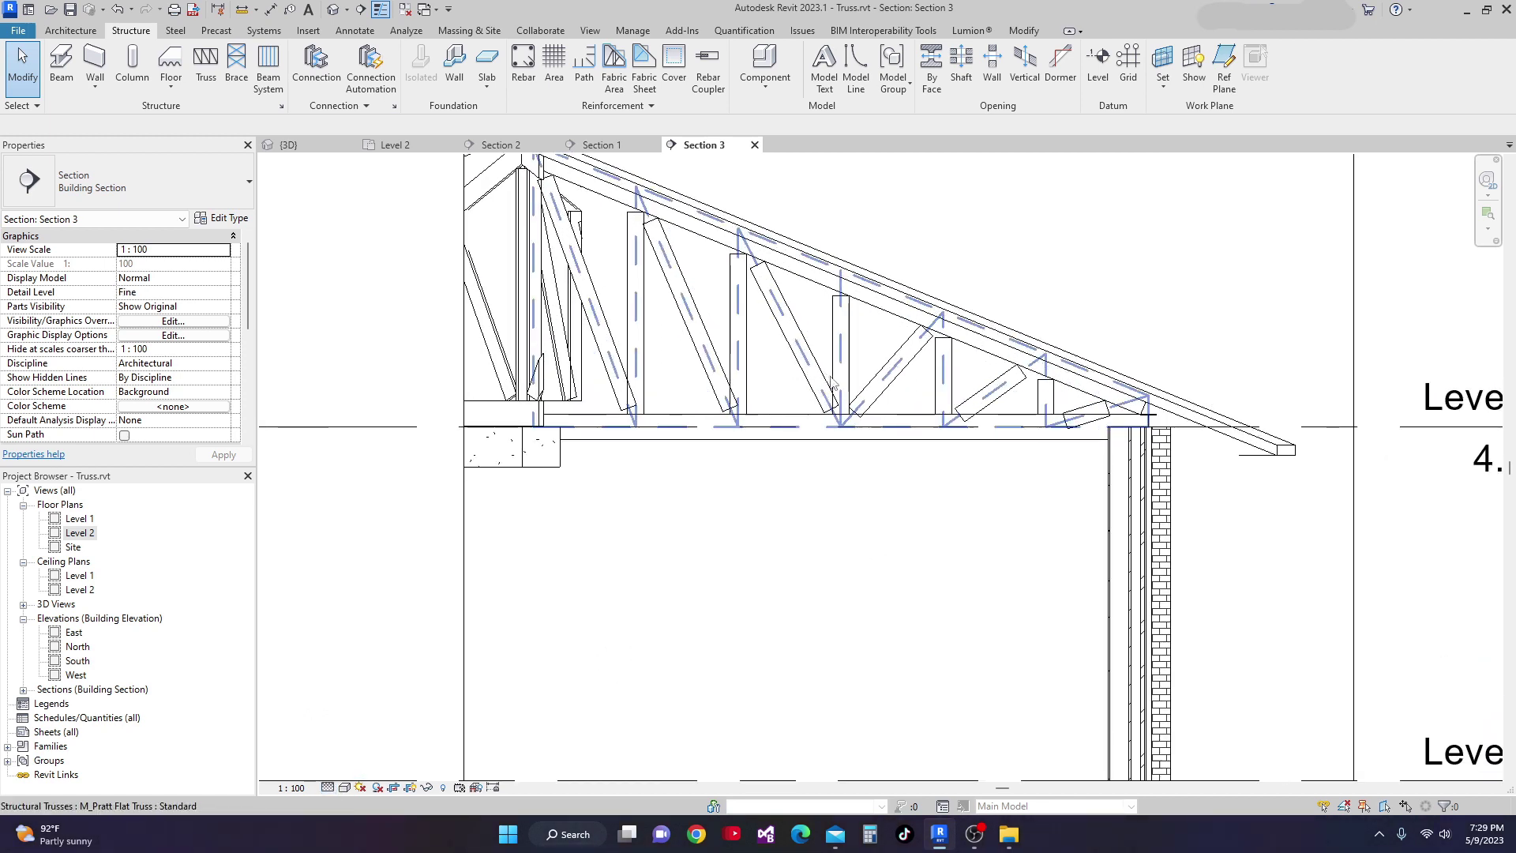
pyautogui.press('Tab')
pyautogui.click(874, 418)
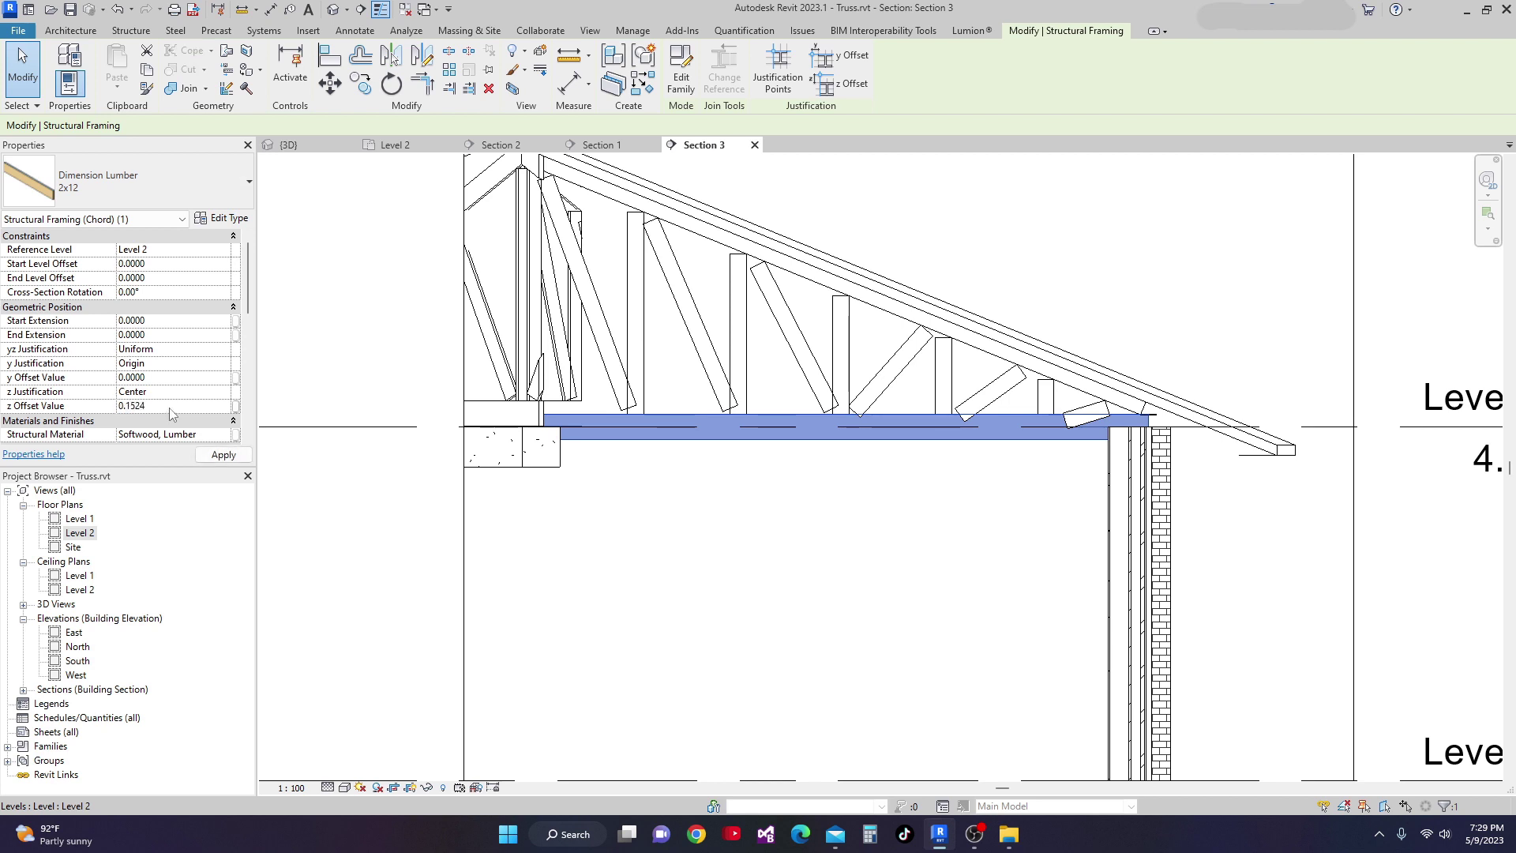
# Unpin and delete the 2x8 diagonal web and the short 2x8 vertical web at the hip truss's eave end.
pyautogui.moveTo(636, 524); pyautogui.dragTo(613, 572, button='middle')
pyautogui.scroll(3, 1109, 470)
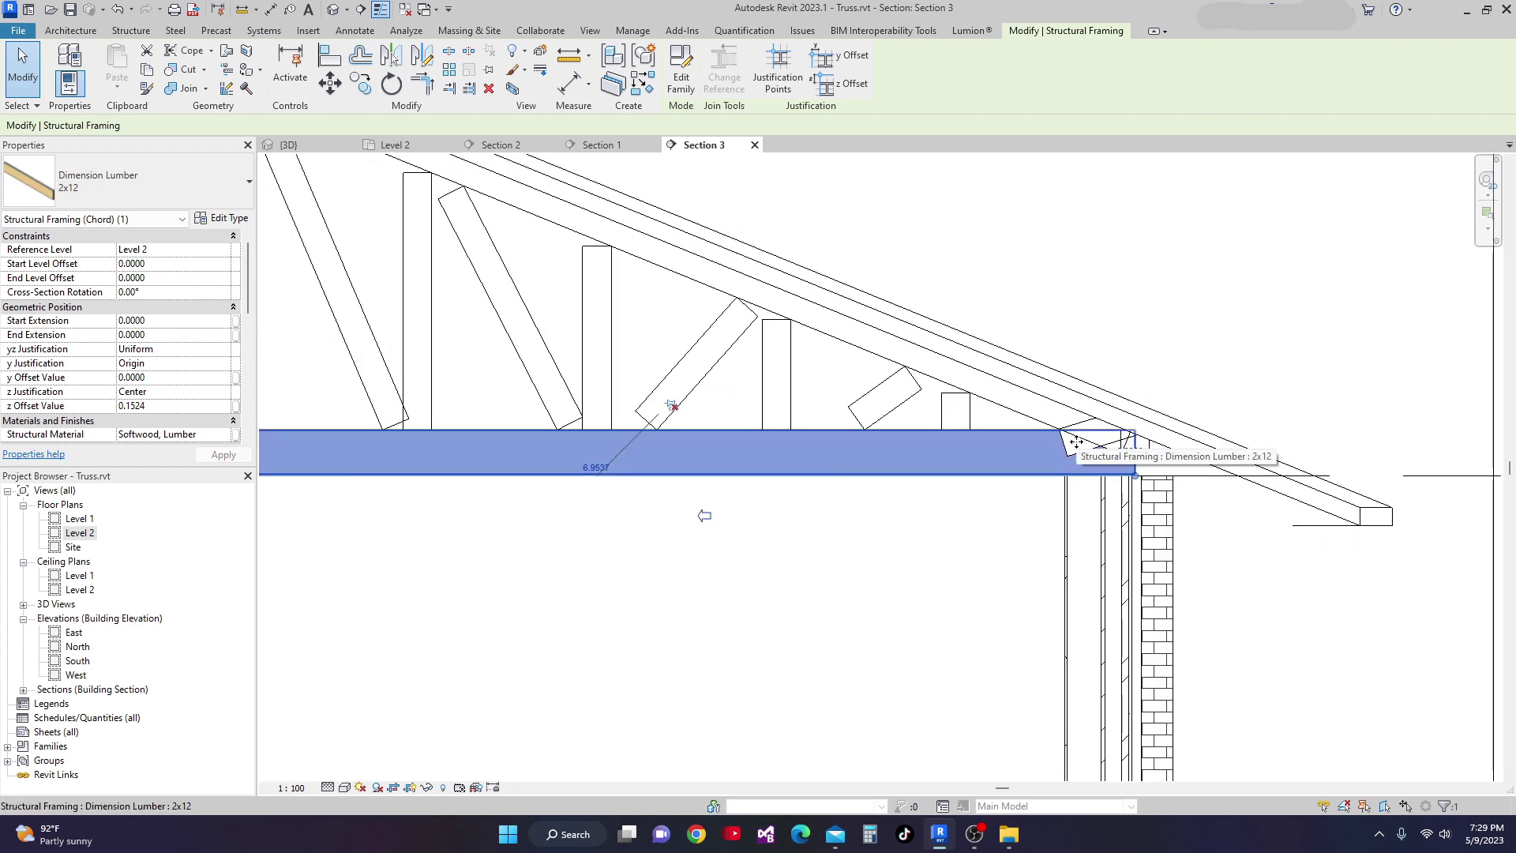
pyautogui.press('Tab')
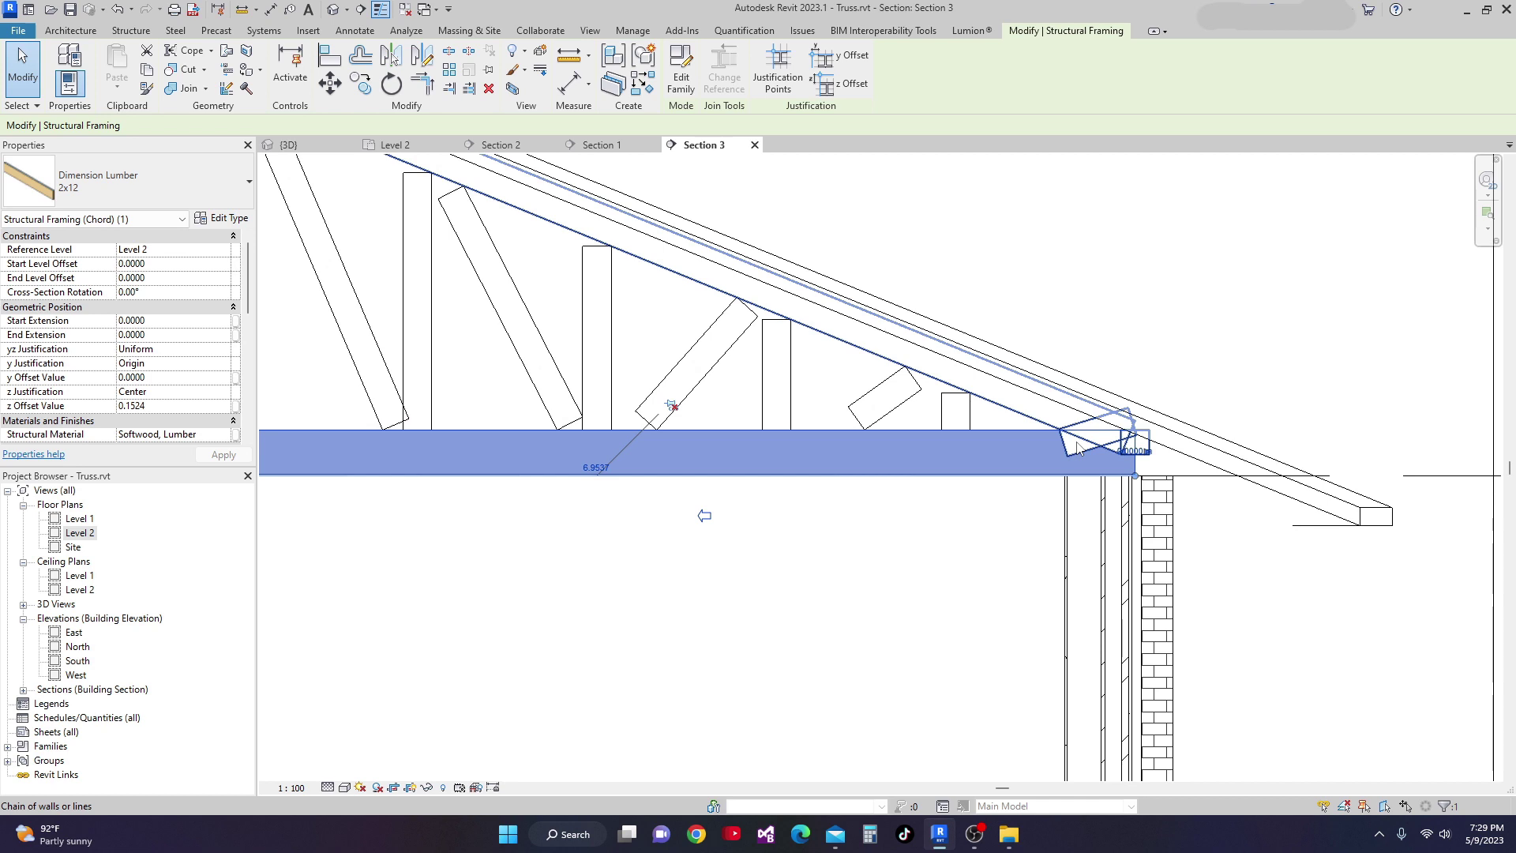
pyautogui.click(1078, 448)
pyautogui.press('Escape')
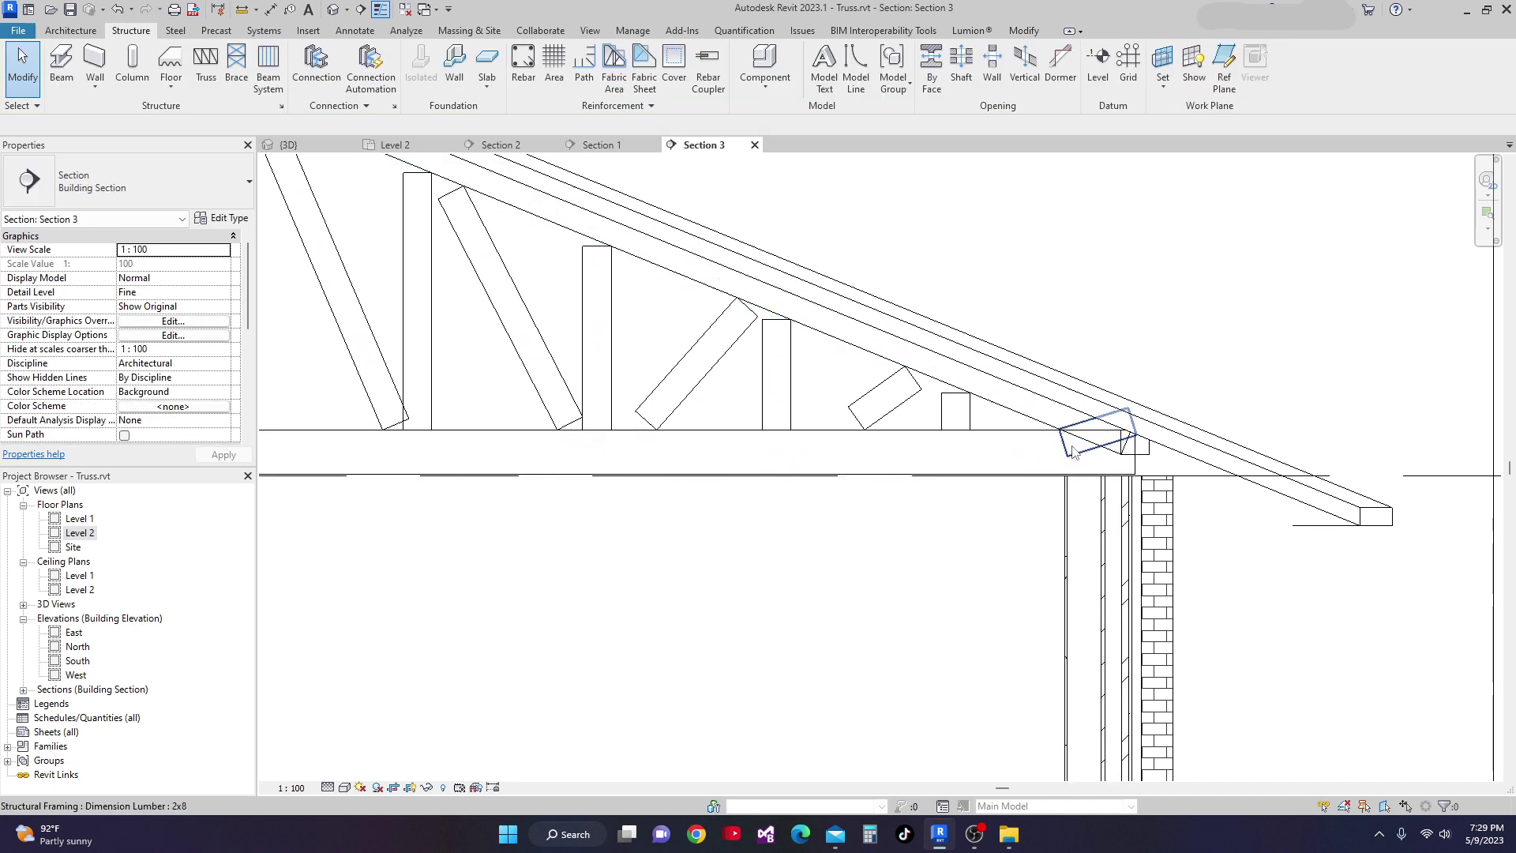
pyautogui.click(1074, 452)
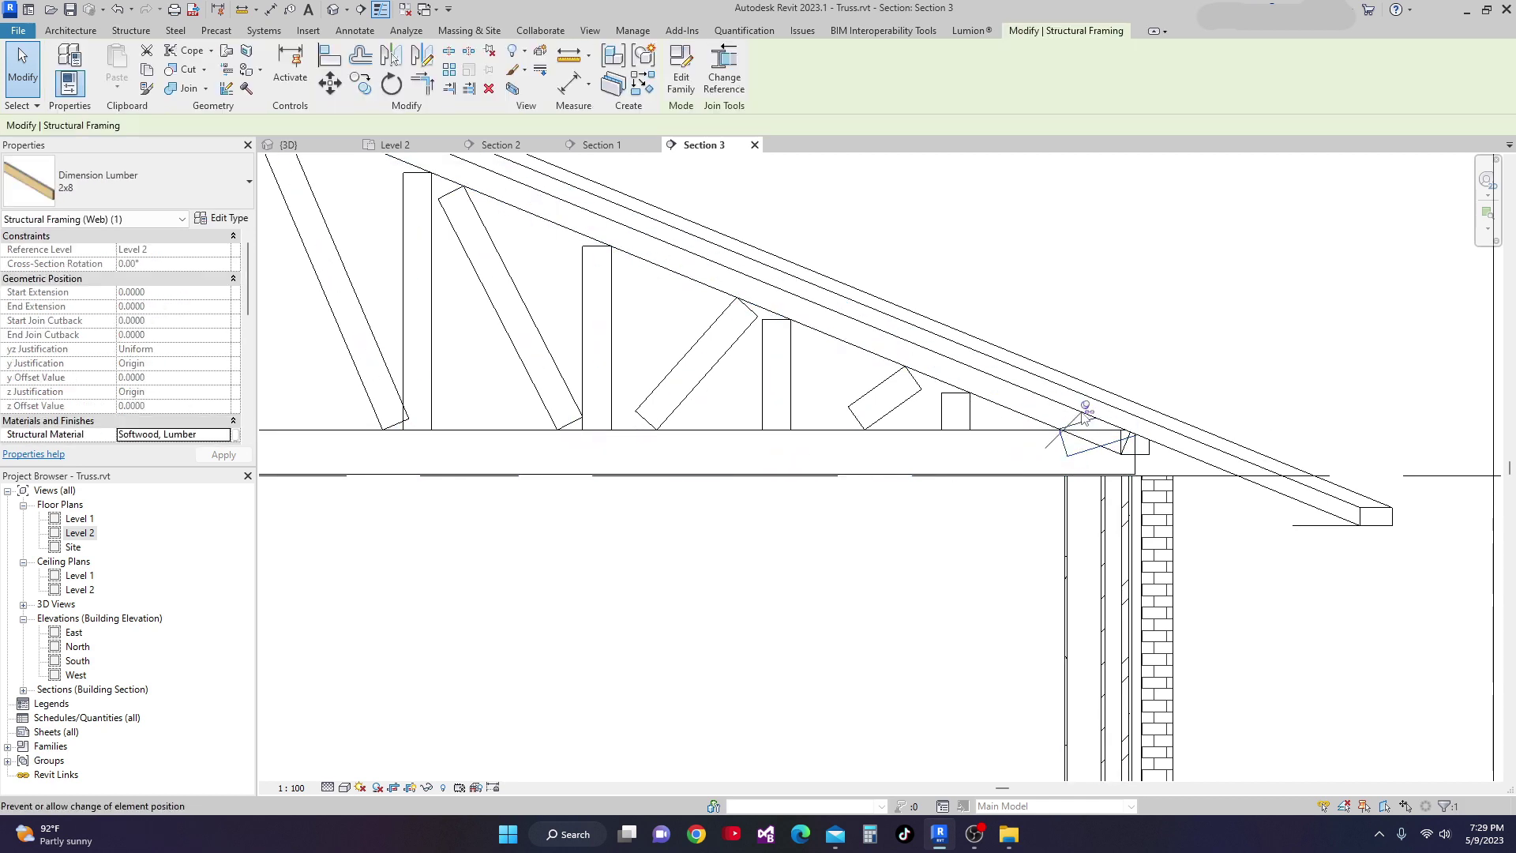
pyautogui.click(1086, 406)
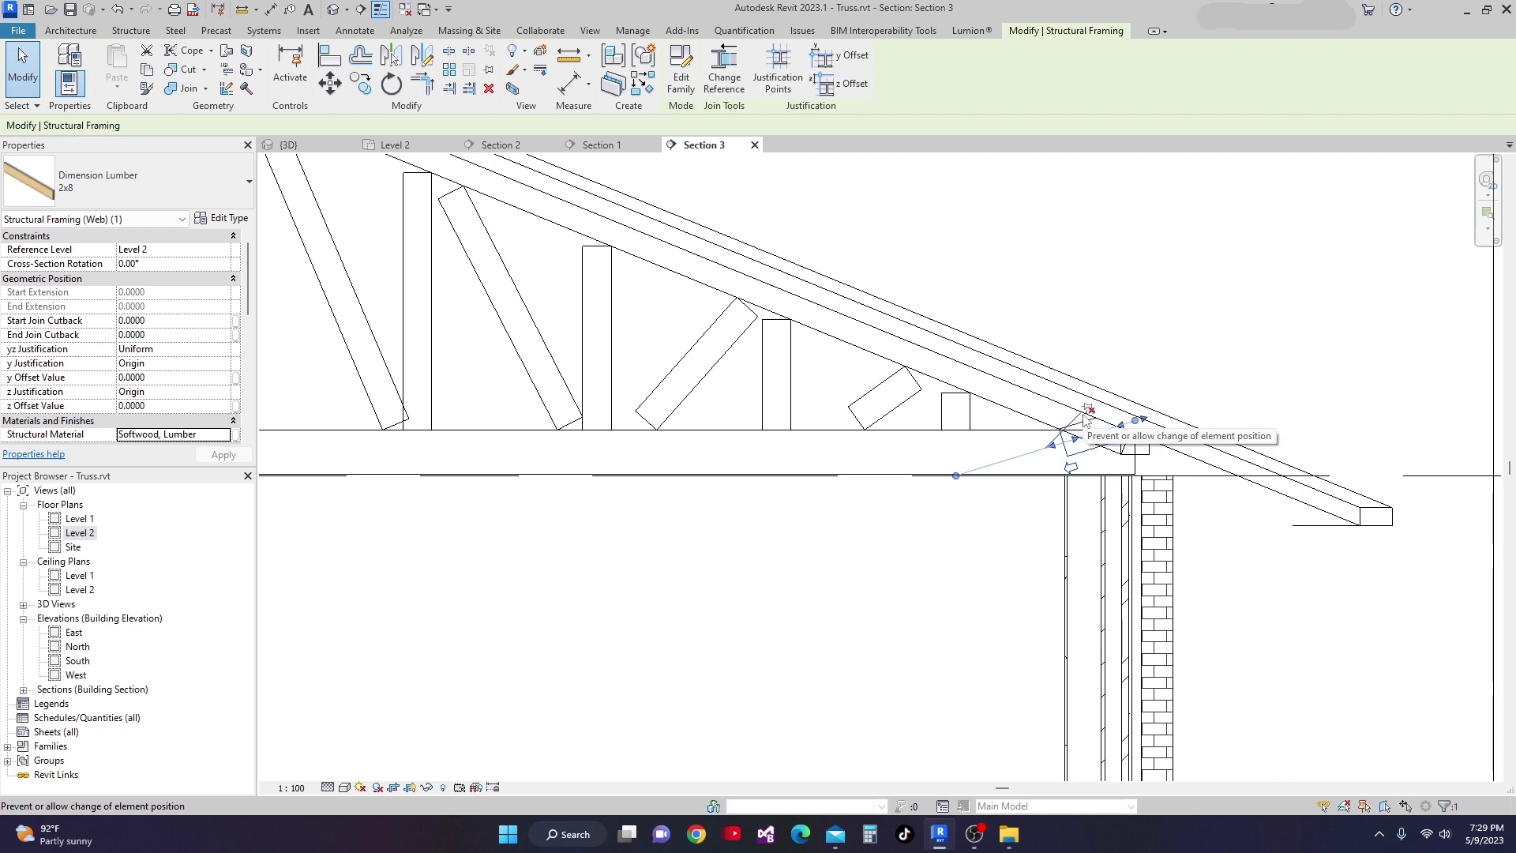
pyautogui.press('Delete')
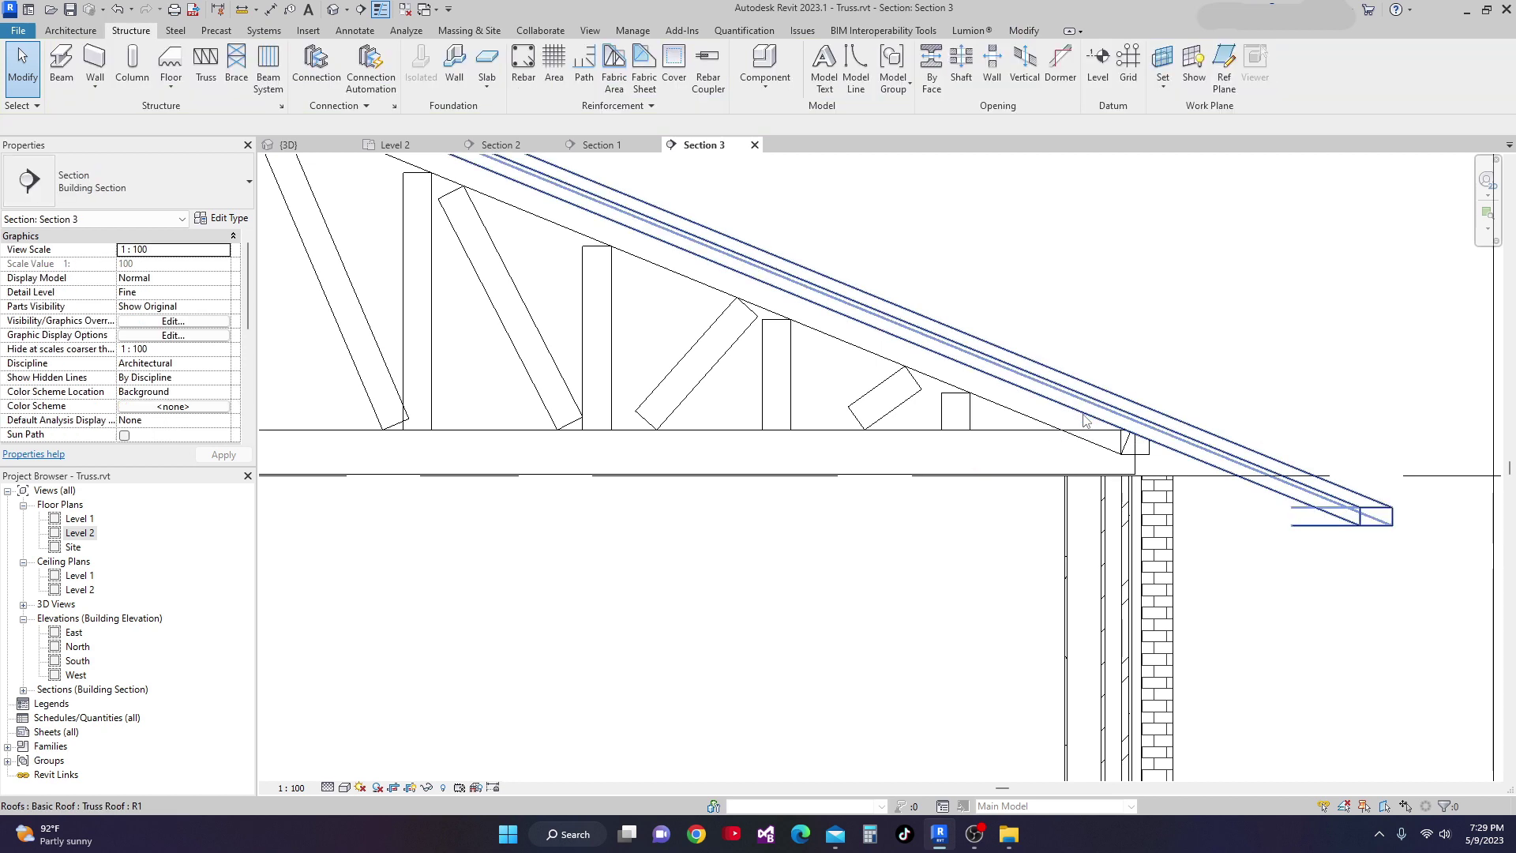
pyautogui.click(1142, 445)
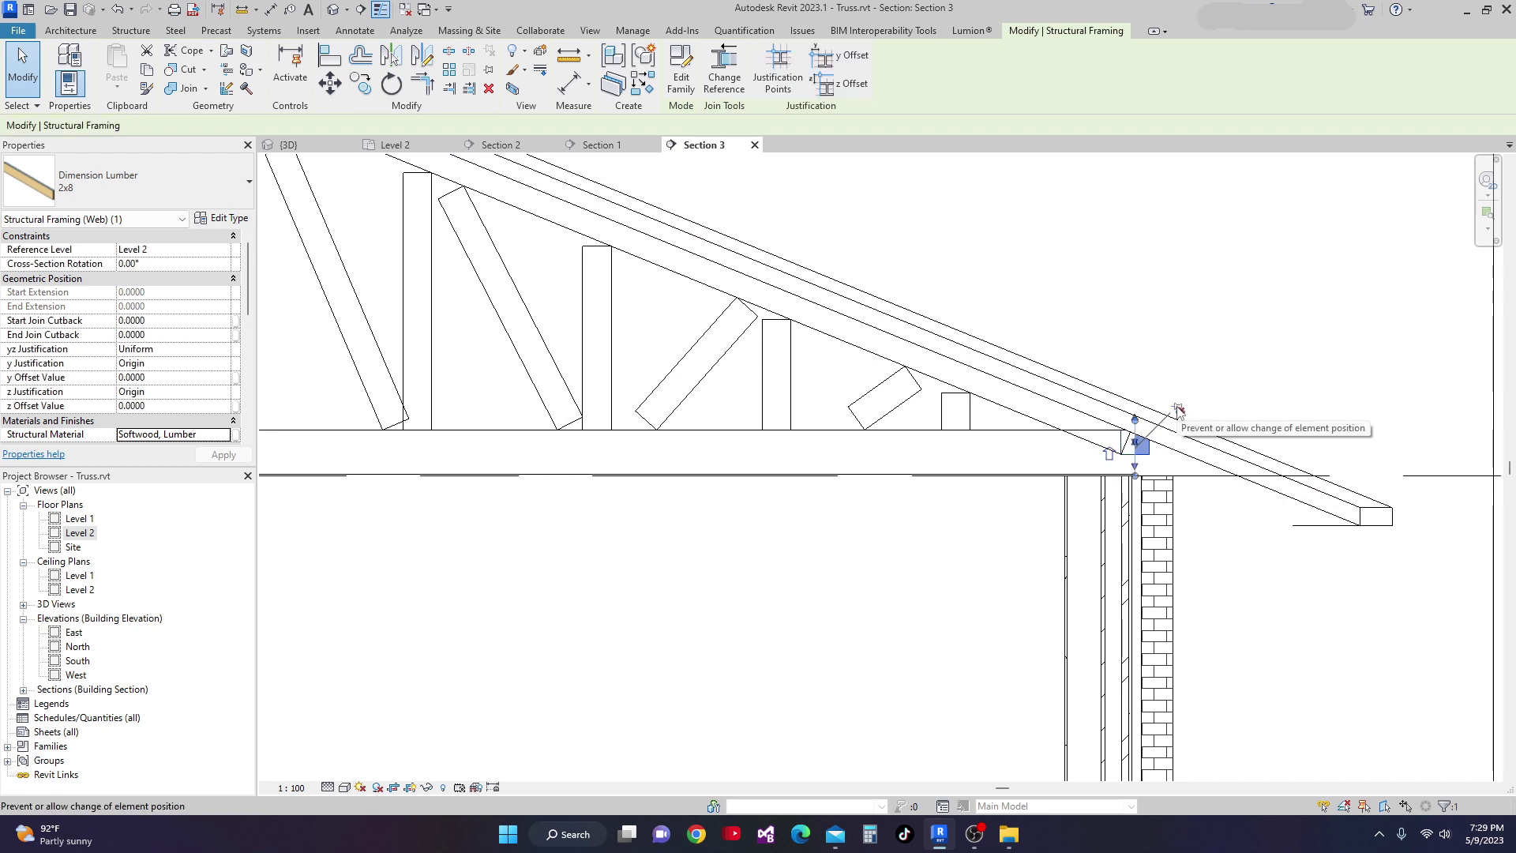
pyautogui.press('Delete')
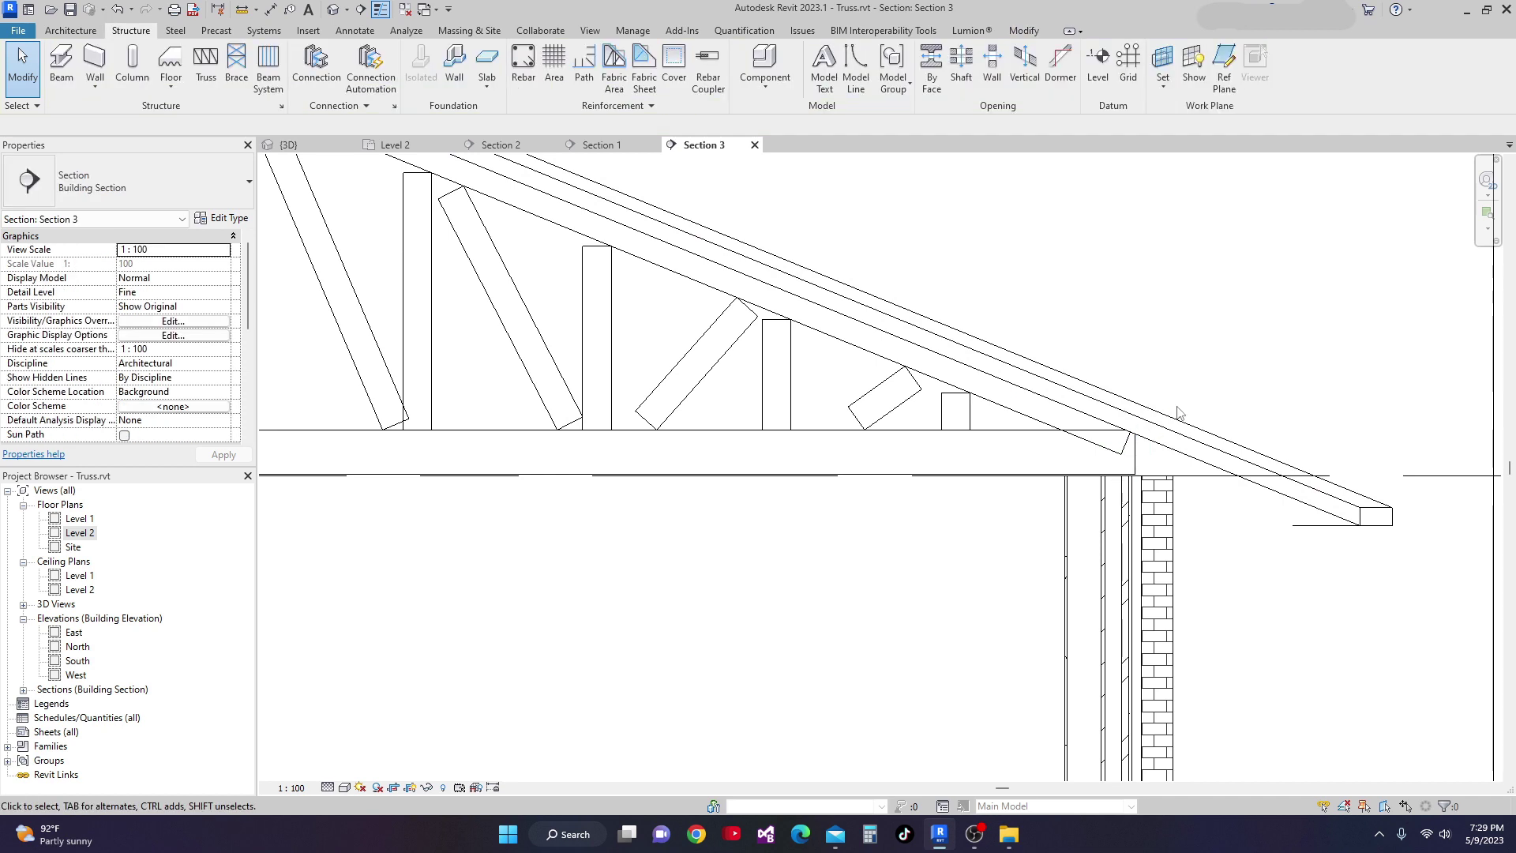
# Extend the lower end of the hip truss's 2x10 top chord about 1.57 m past the wall to the roof eave.
pyautogui.click(1040, 419)
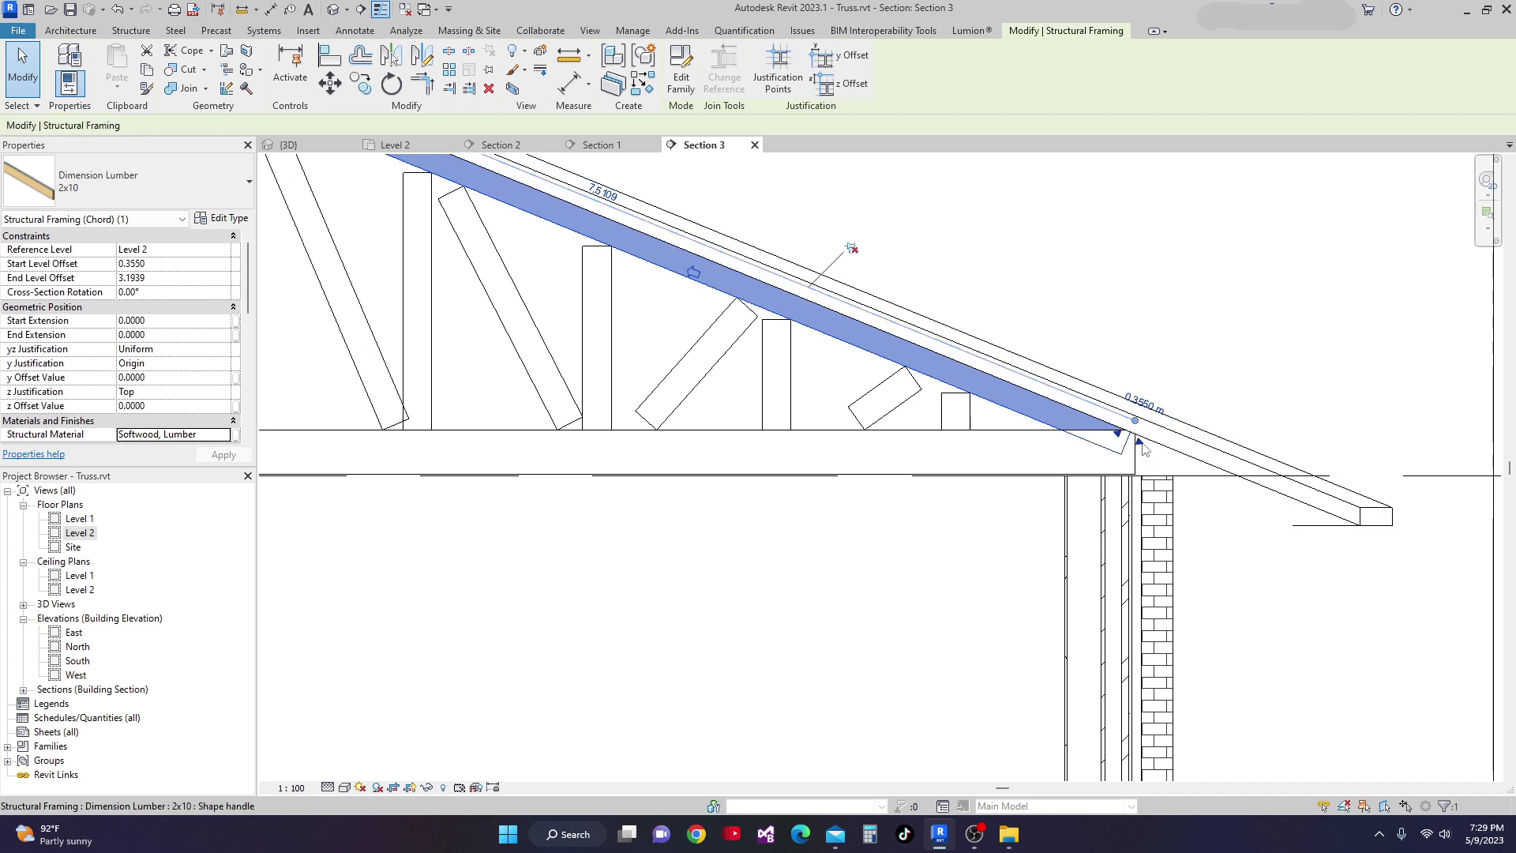
pyautogui.moveTo(1141, 442); pyautogui.dragTo(1204, 501)
pyautogui.moveTo(1310, 576); pyautogui.dragTo(1324, 586)
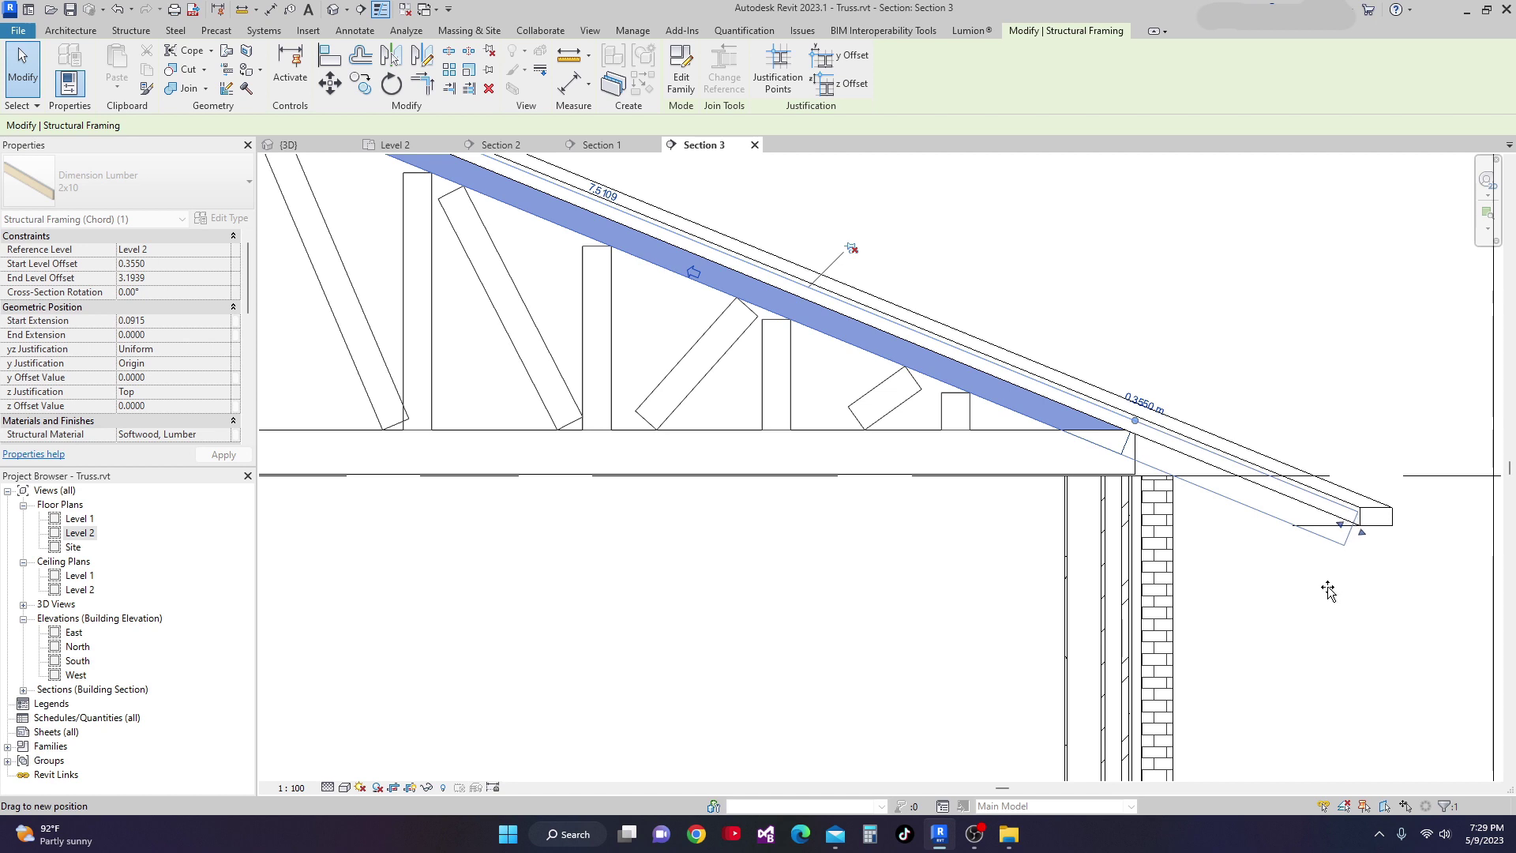
pyautogui.moveTo(1331, 592); pyautogui.dragTo(1305, 609)
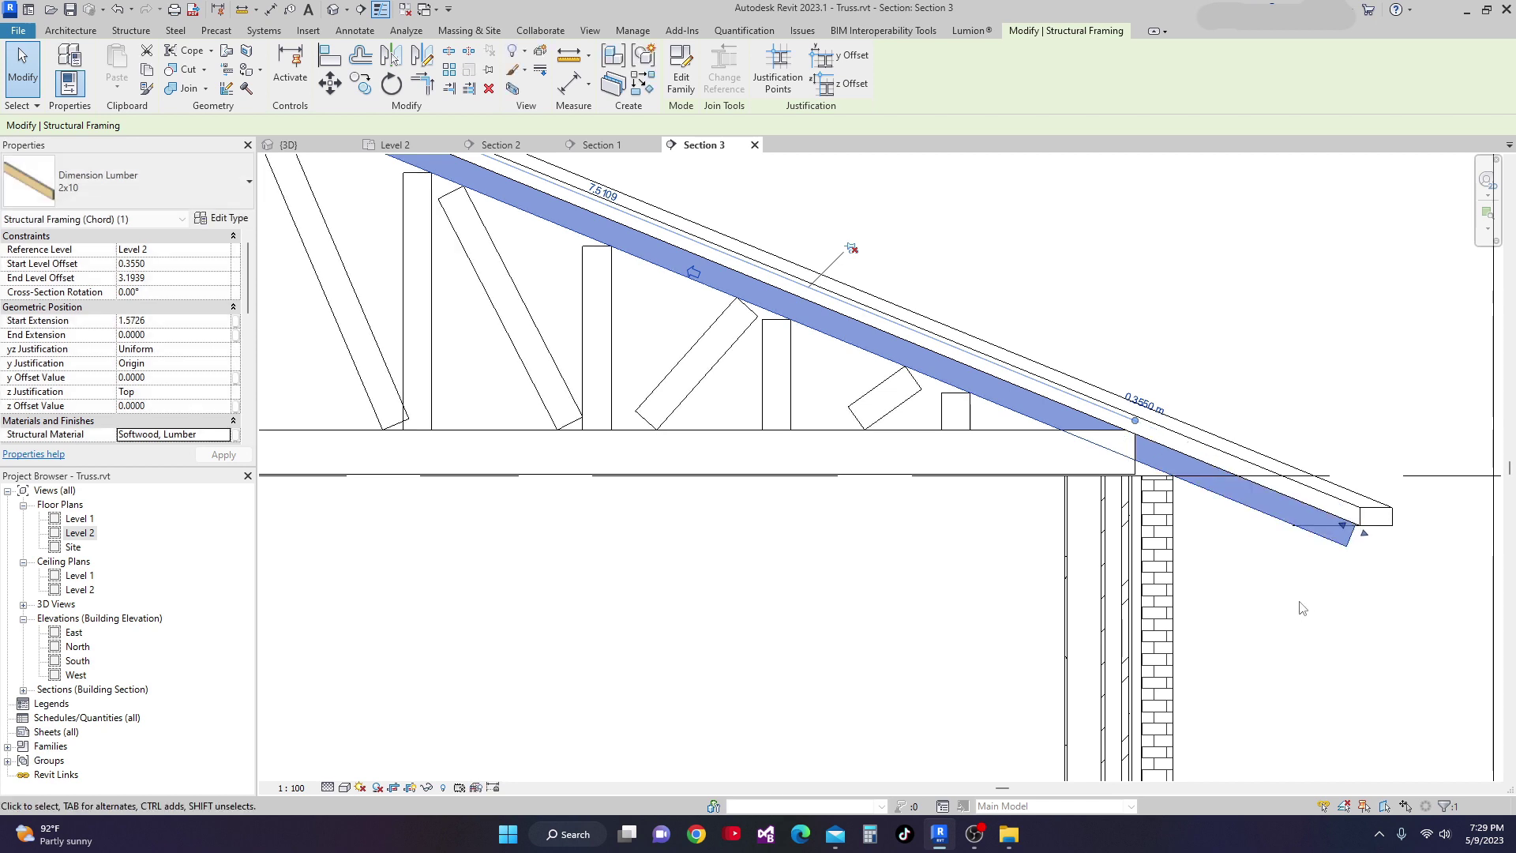
pyautogui.click(1305, 609)
pyautogui.scroll(-3, 1305, 608)
pyautogui.moveTo(1305, 608)
pyautogui.mouseDown(button='middle')
pyautogui.moveTo(1025, 517)
pyautogui.moveTo(1030, 499)
pyautogui.mouseUp(button='middle')
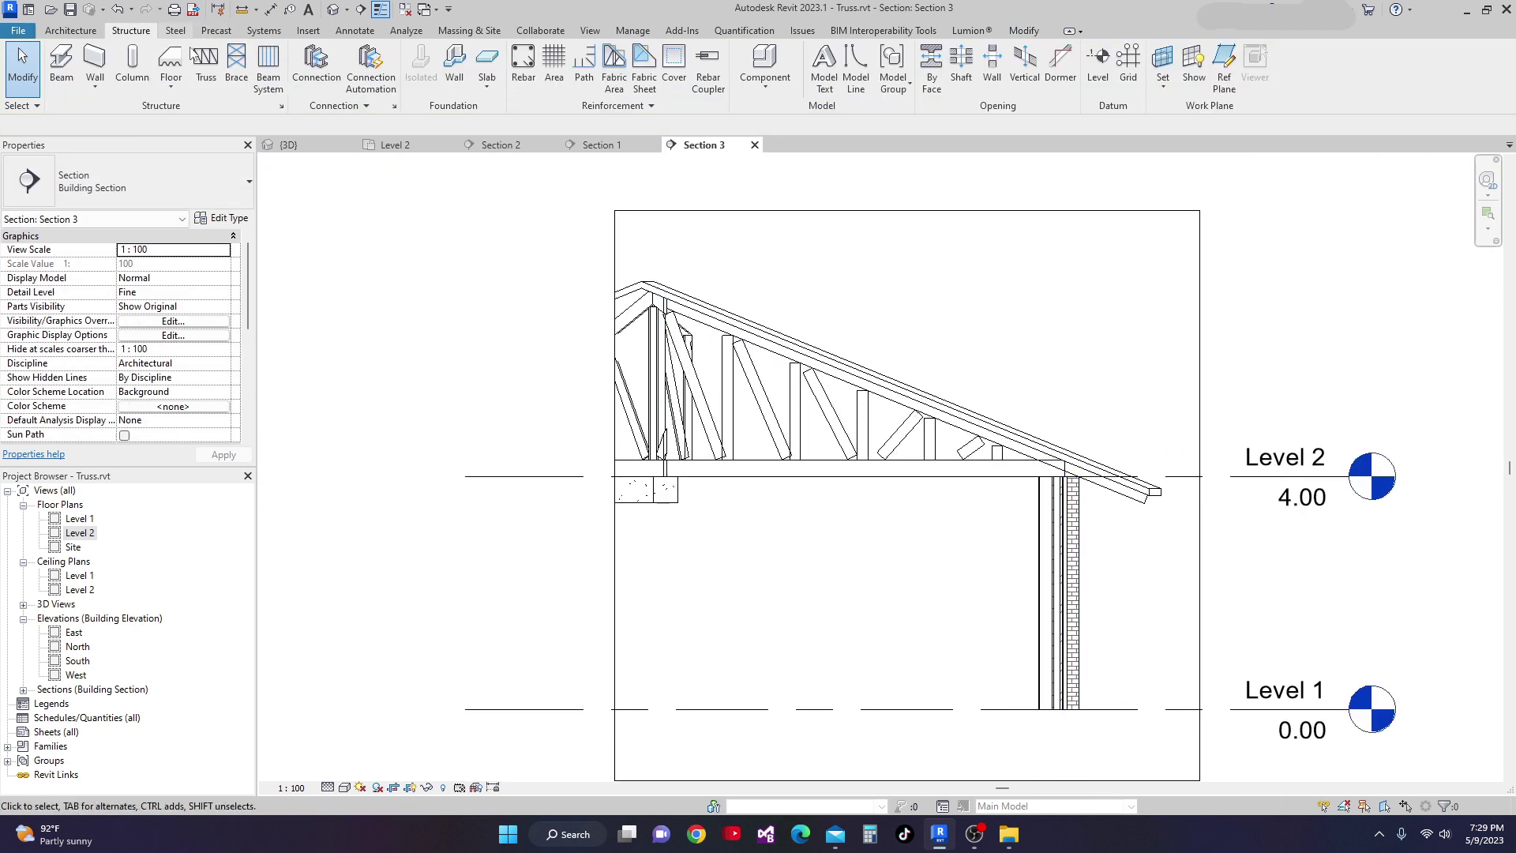
# Inspect the roof trusses and the extended hip truss chord from several sides in the 3D view.
pyautogui.click(284, 144)
pyautogui.moveTo(786, 558); pyautogui.dragTo(1214, 755, button='middle')
pyautogui.scroll(-2, 782, 536)
pyautogui.scroll(4, 1049, 564)
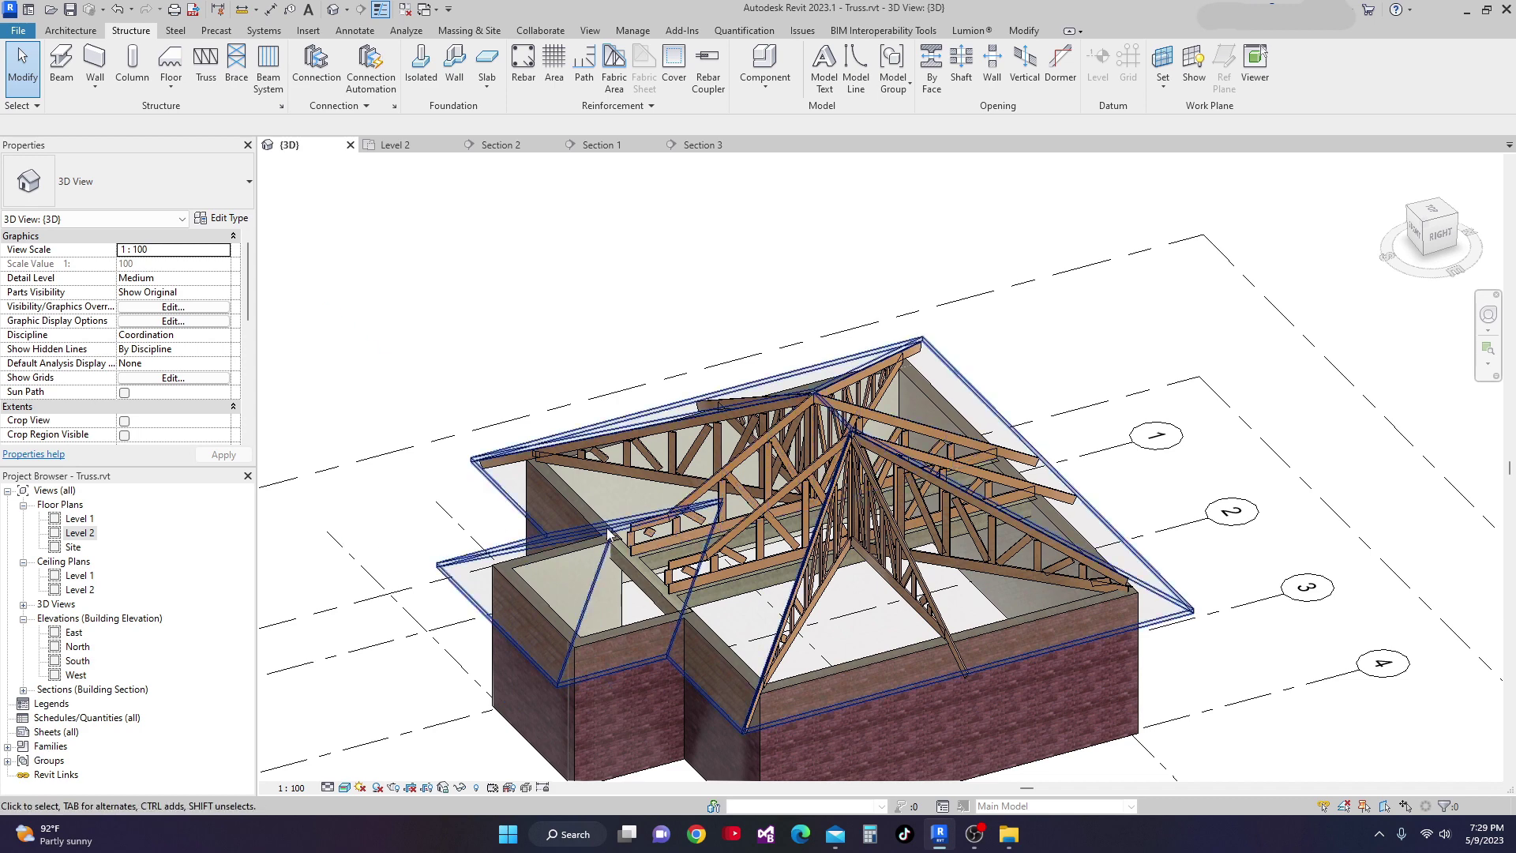
pyautogui.keyDown('shift'); pyautogui.moveTo(512, 567); pyautogui.dragTo(782, 648, button='middle'); pyautogui.keyUp('shift')
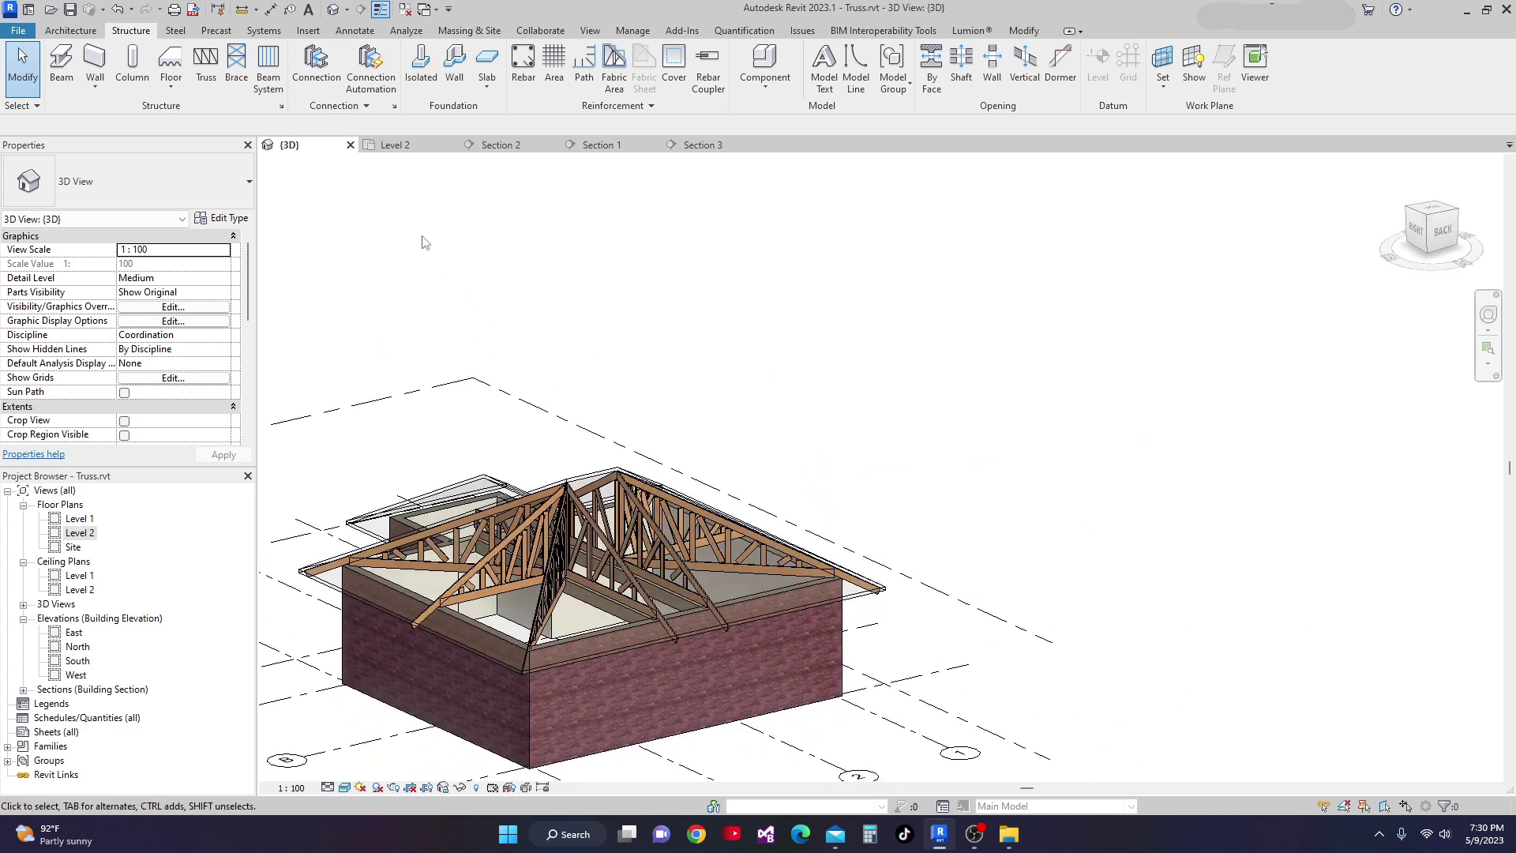
# On the Level 2 plan, draw a 45° building section from beyond the roof corner near grid A, alongside the upper right hip, to between the middle walls.
pyautogui.click(409, 147)
pyautogui.scroll(-2, 711, 443)
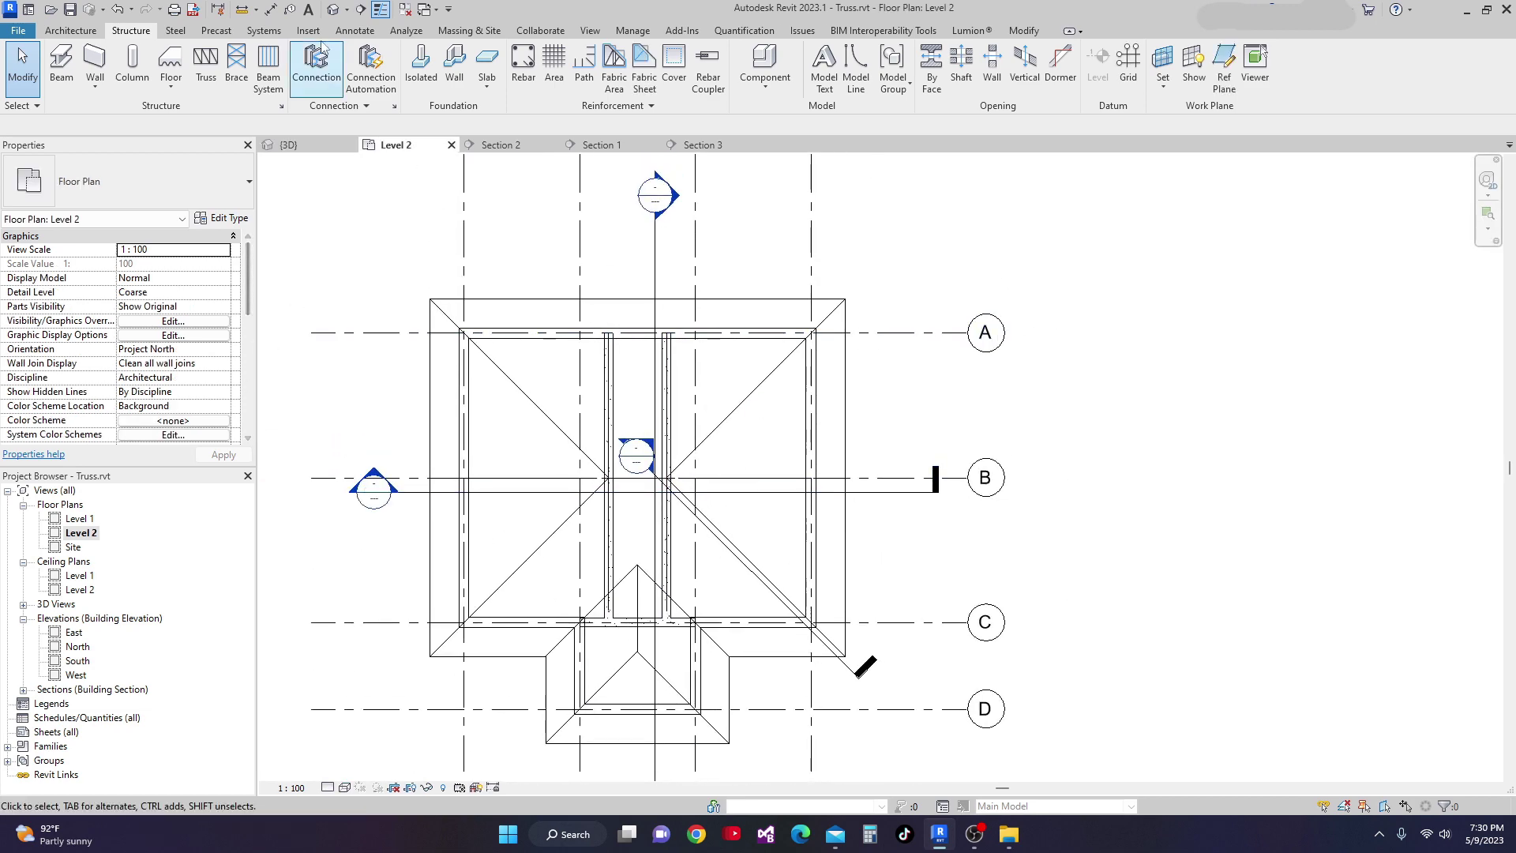
pyautogui.click(378, 13)
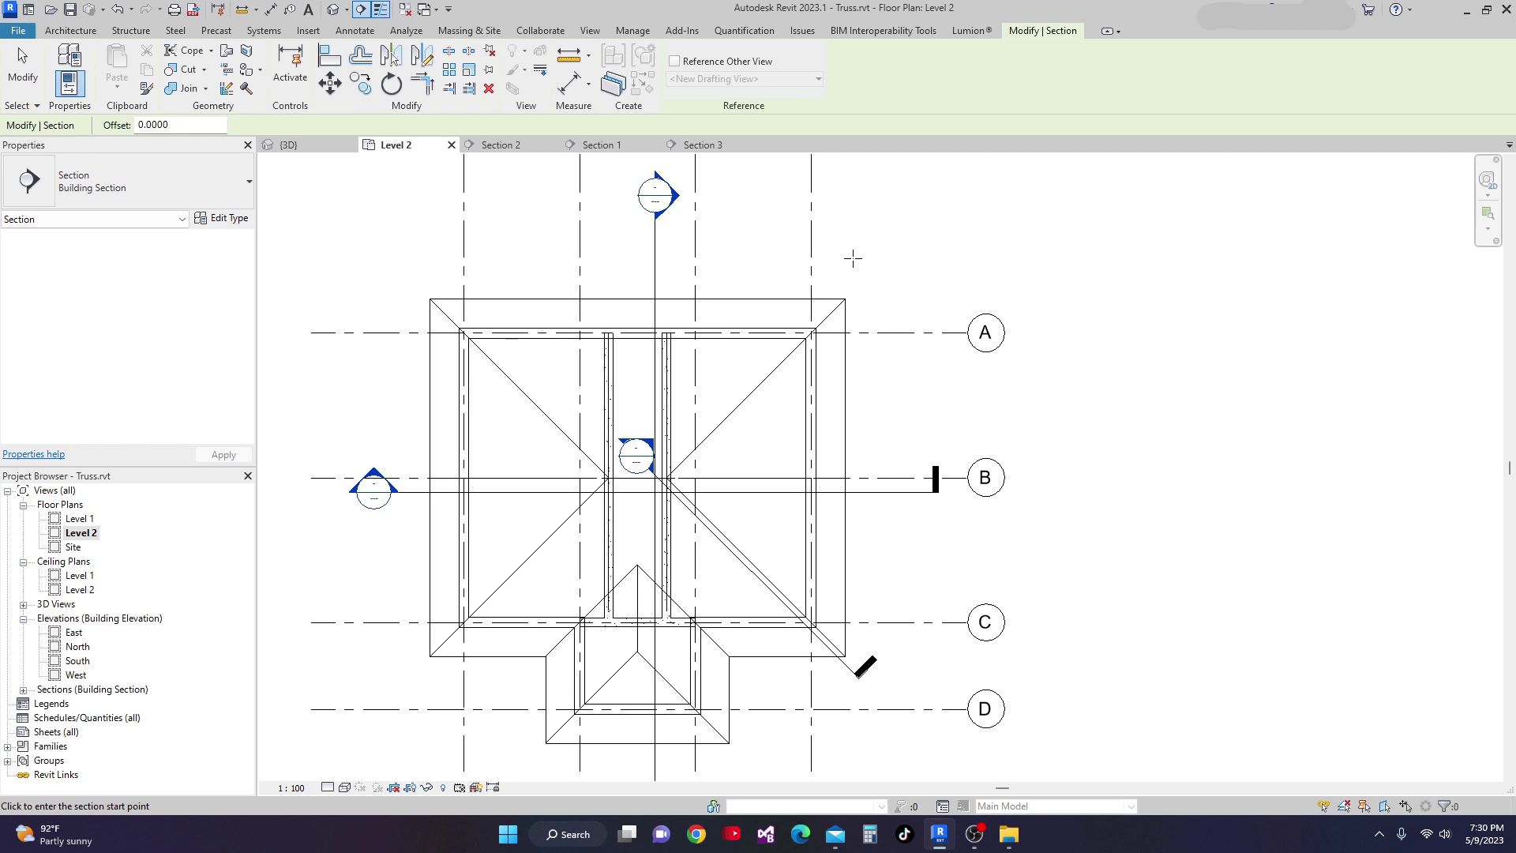
pyautogui.click(851, 267)
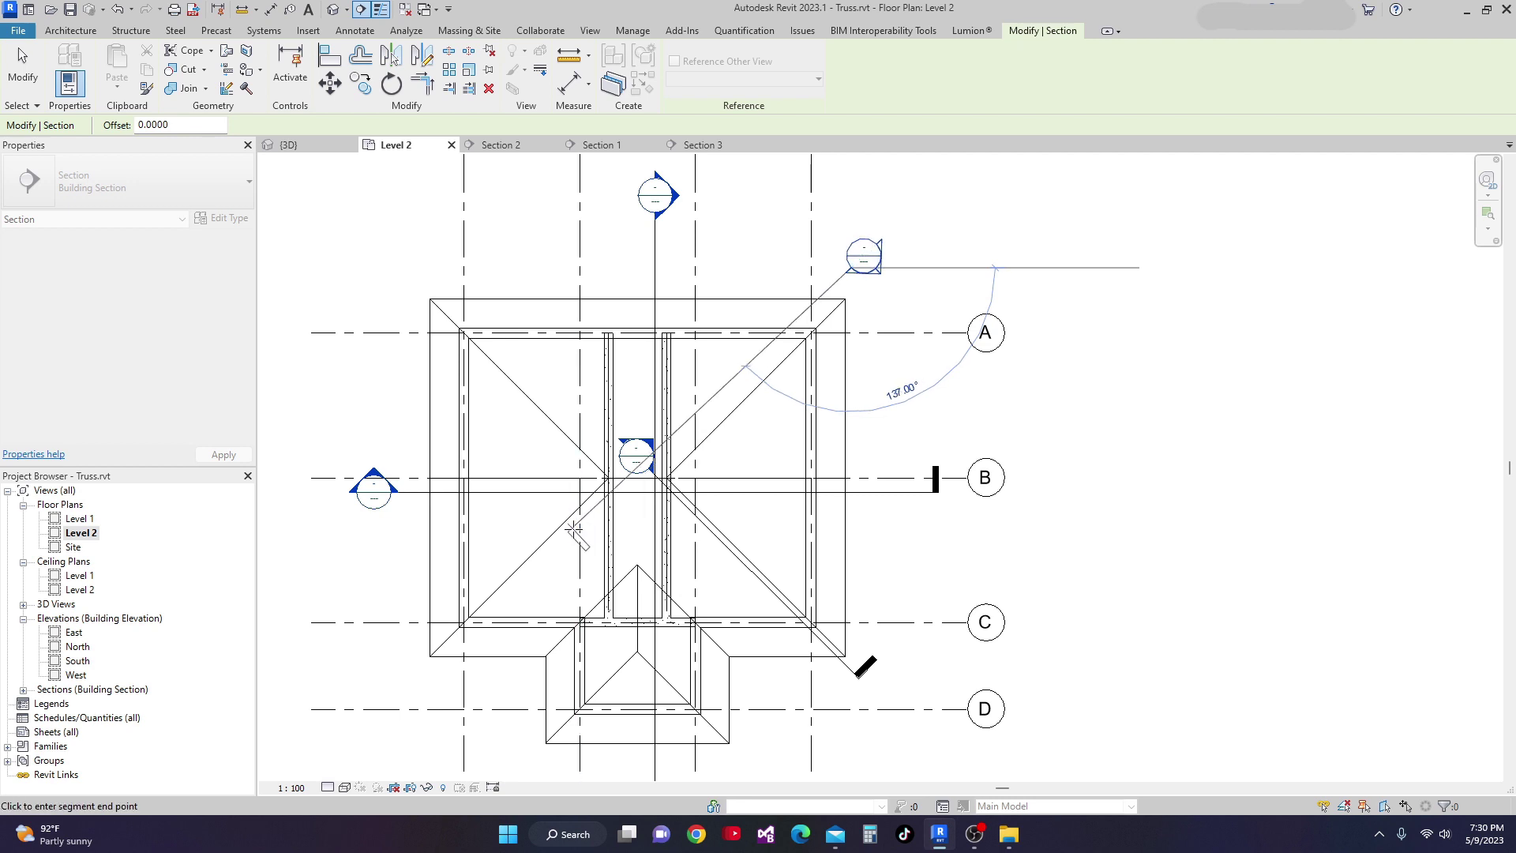
pyautogui.scroll(2, 575, 534)
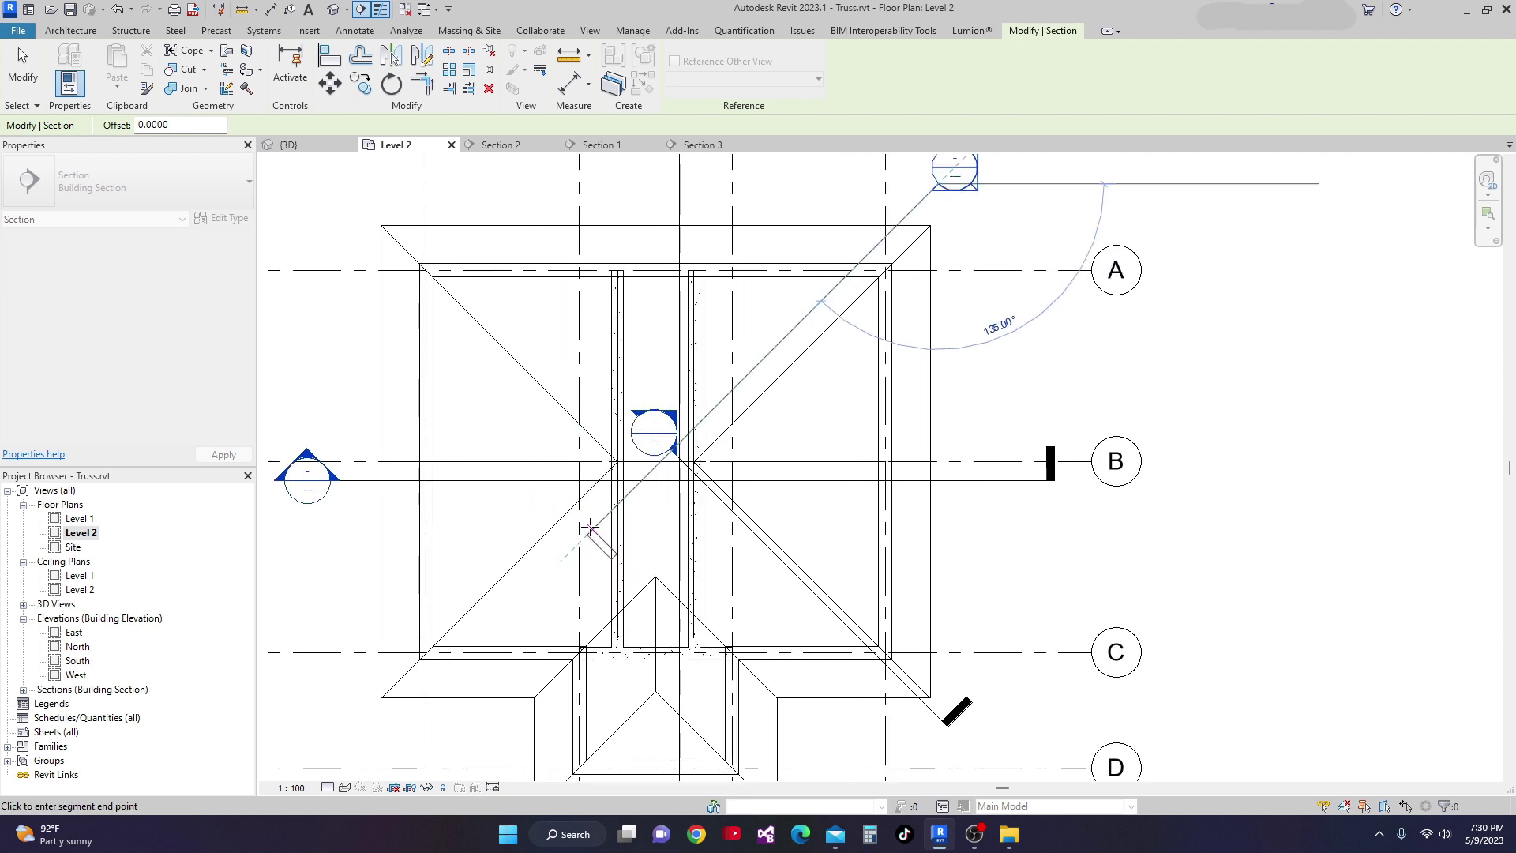
pyautogui.click(639, 484)
pyautogui.scroll(-1, 758, 537)
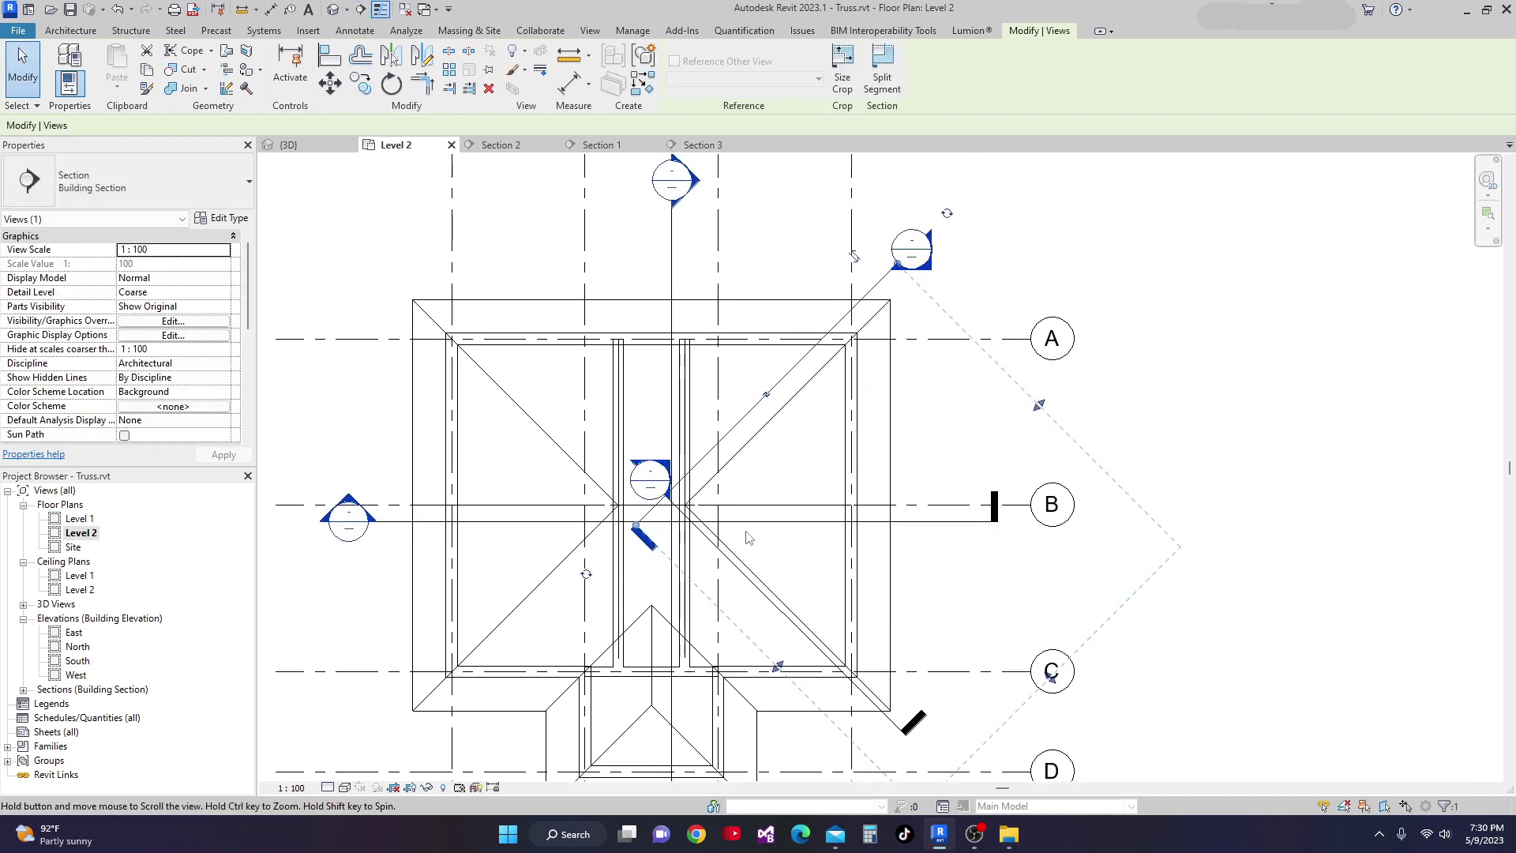
# Shorten the new diagonal section's view depth to about 1.64 m so it covers a narrow strip along the upper right hip.
pyautogui.moveTo(1041, 670); pyautogui.dragTo(827, 495)
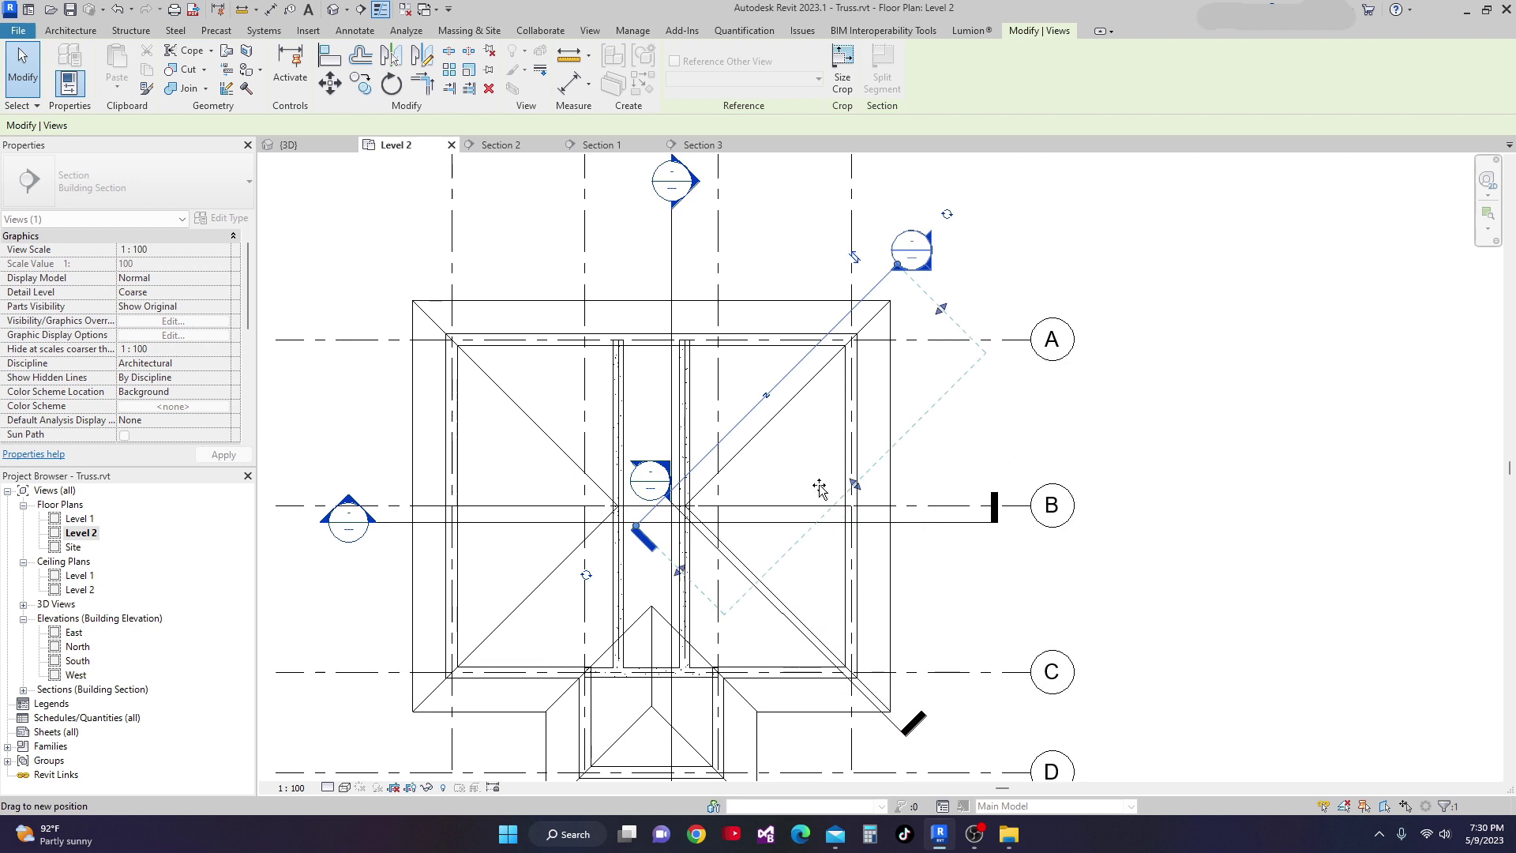
pyautogui.moveTo(787, 445); pyautogui.dragTo(790, 442)
pyautogui.click(986, 405)
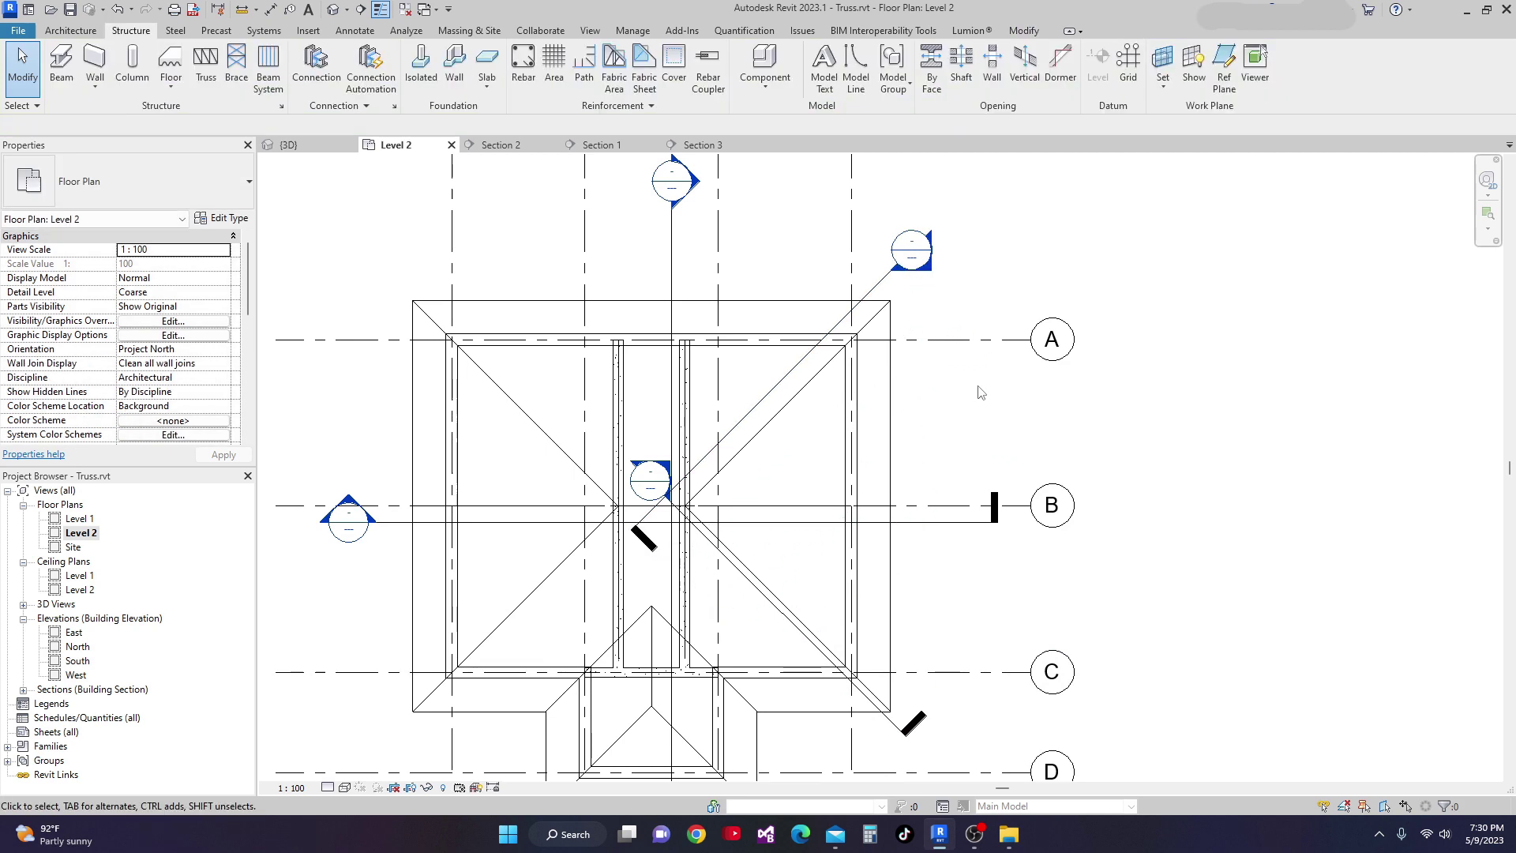
# Open the new diagonal section's view from its section head and set its detail level to Fine.
pyautogui.doubleClick(914, 251)
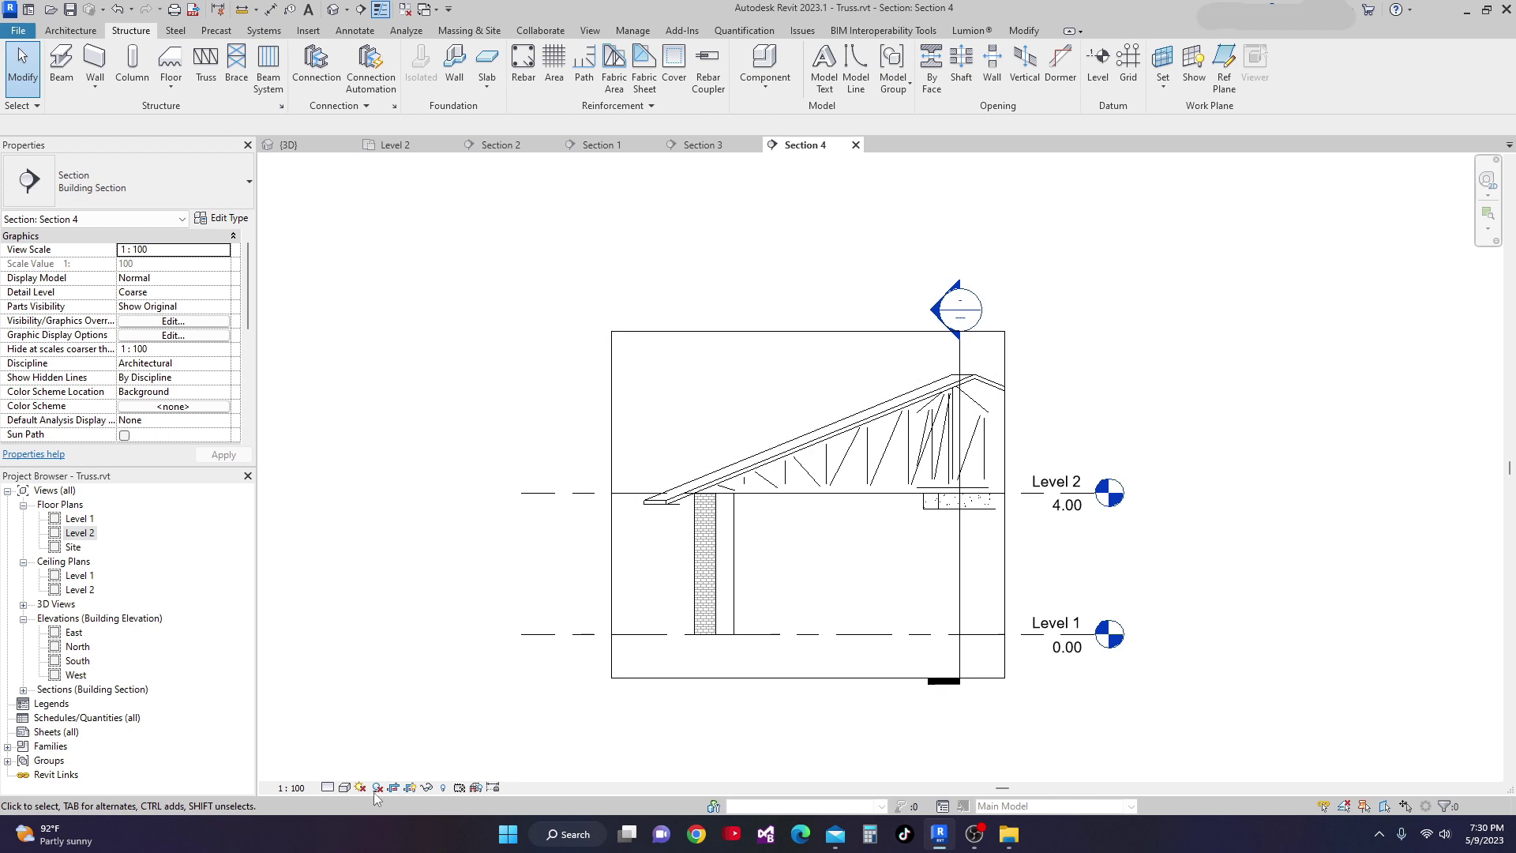
pyautogui.click(330, 788)
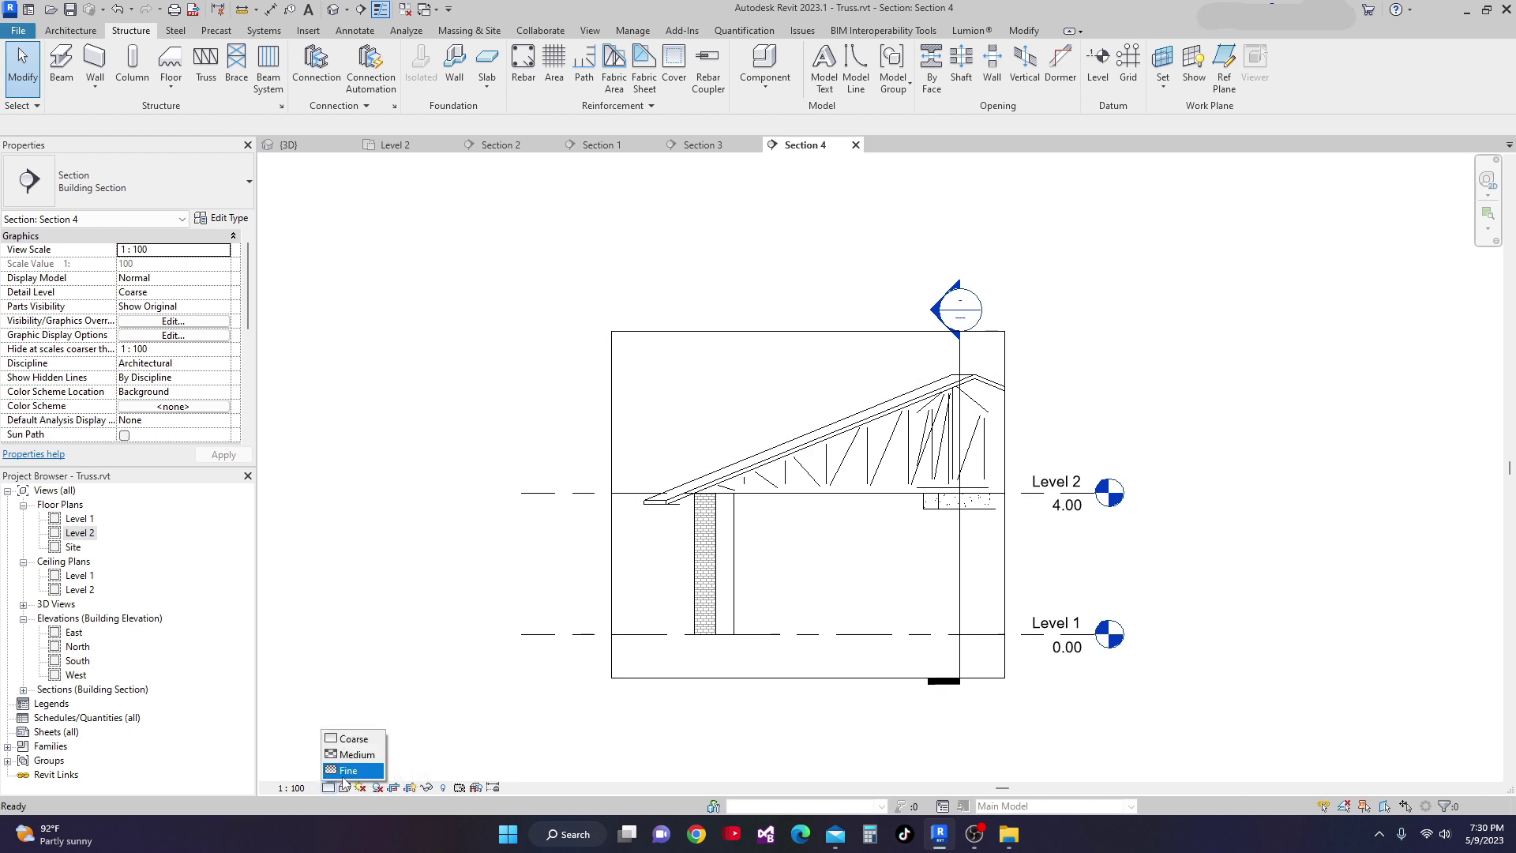
pyautogui.click(347, 770)
pyautogui.scroll(3, 824, 506)
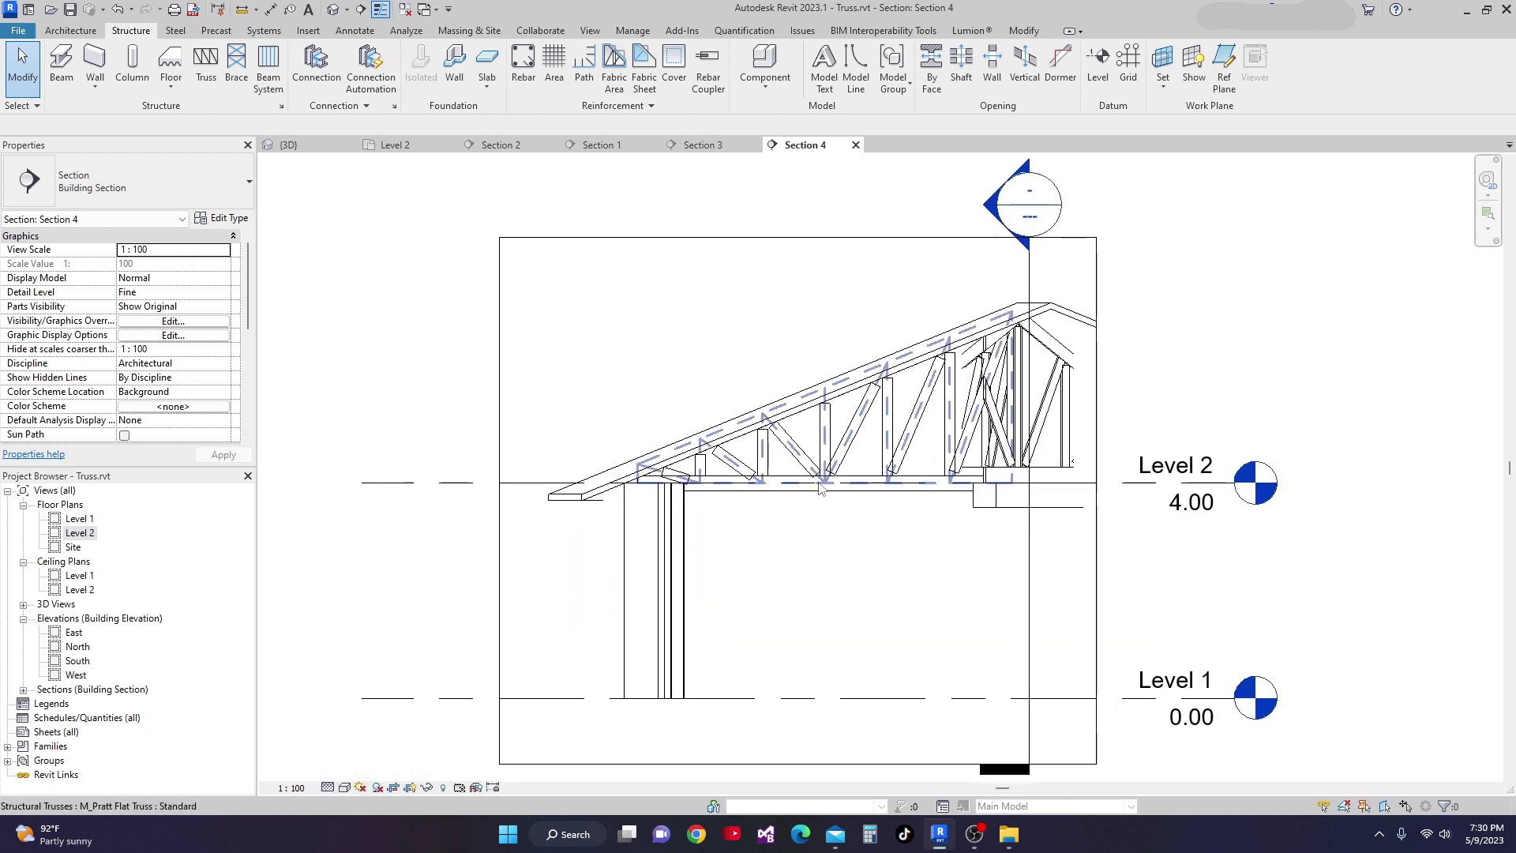
# Unpin this hip truss's 2x12 bottom chord and set its z Offset Value to 0.1524.
pyautogui.scroll(4, 779, 480)
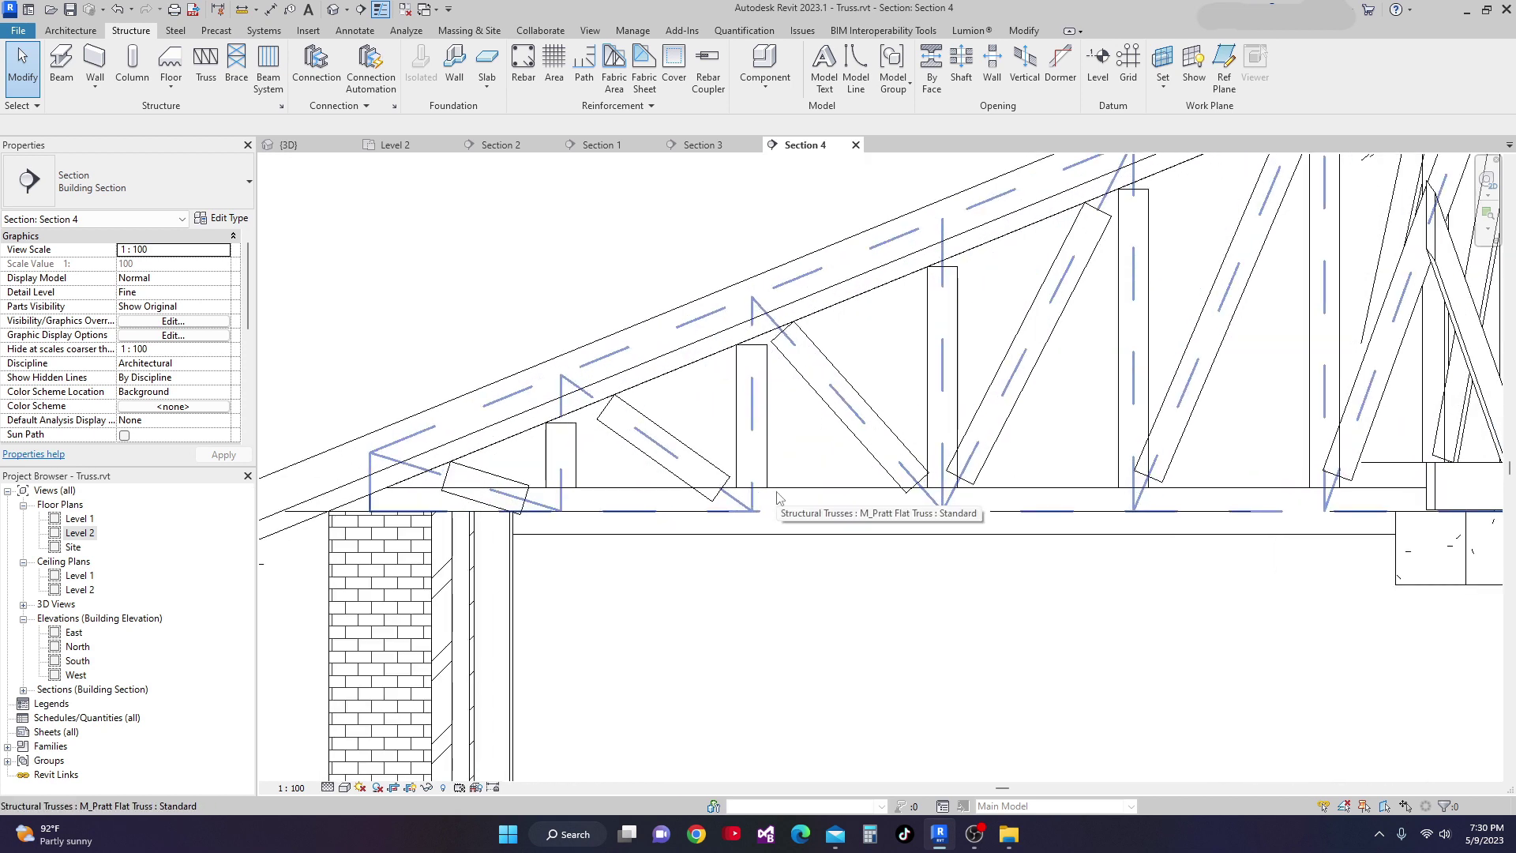
pyautogui.click(775, 492)
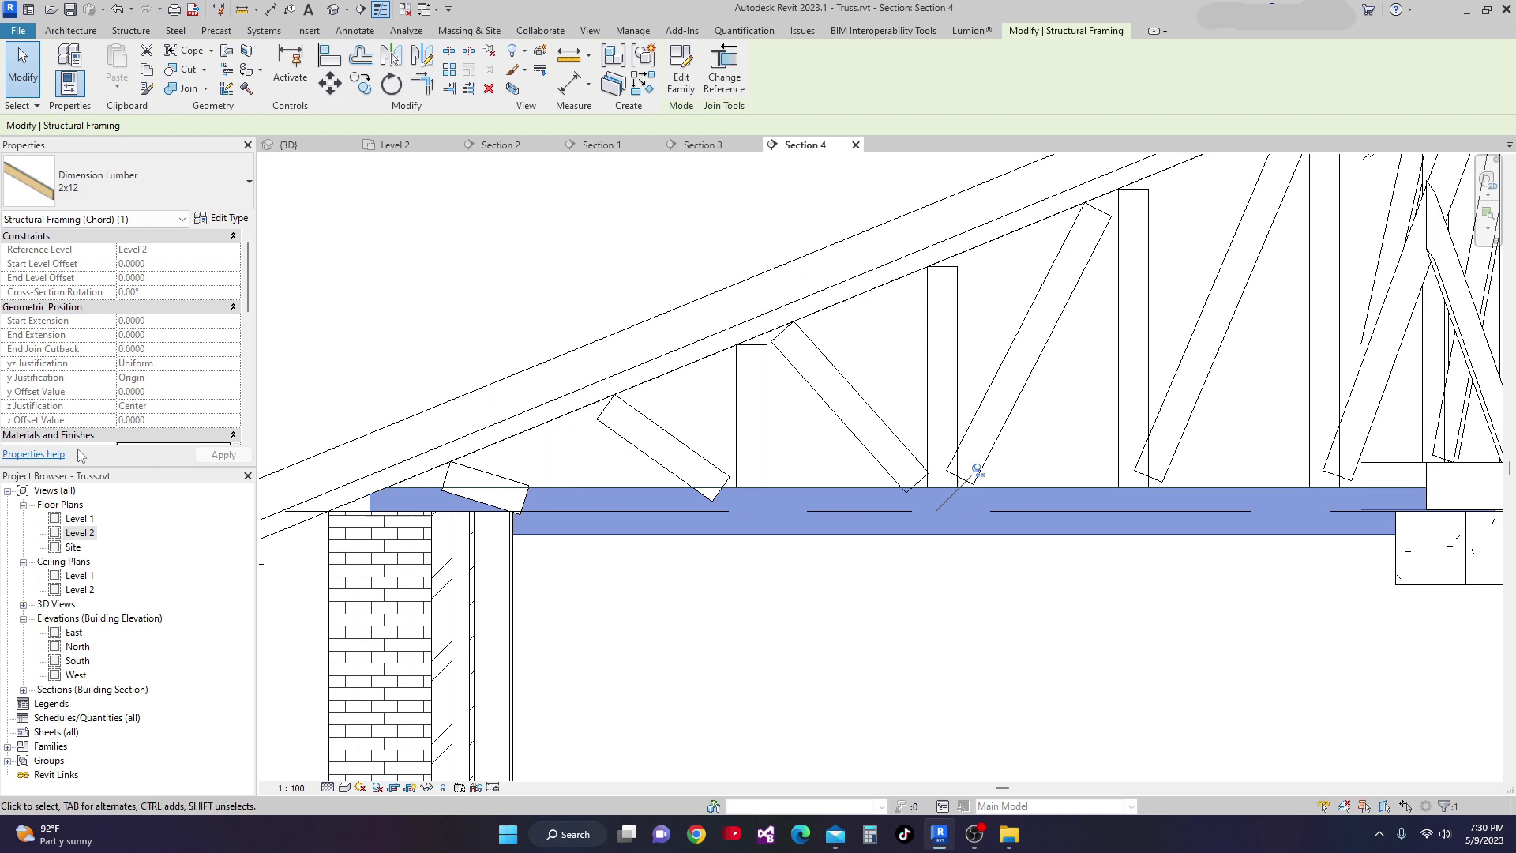
pyautogui.moveTo(250, 301); pyautogui.dragTo(245, 345)
pyautogui.scroll(-1, 243, 345)
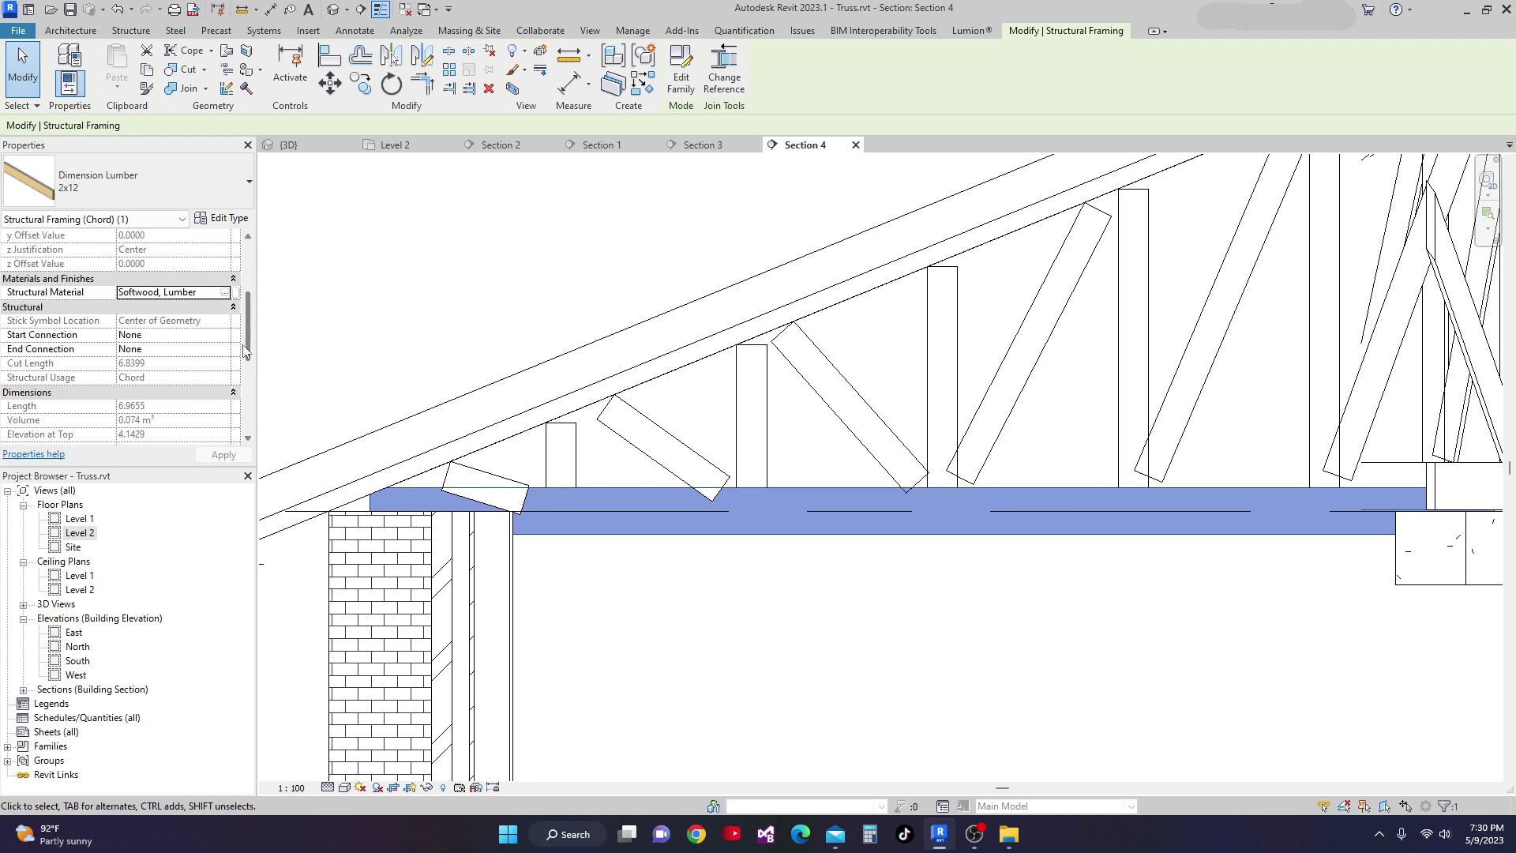
pyautogui.press('Escape')
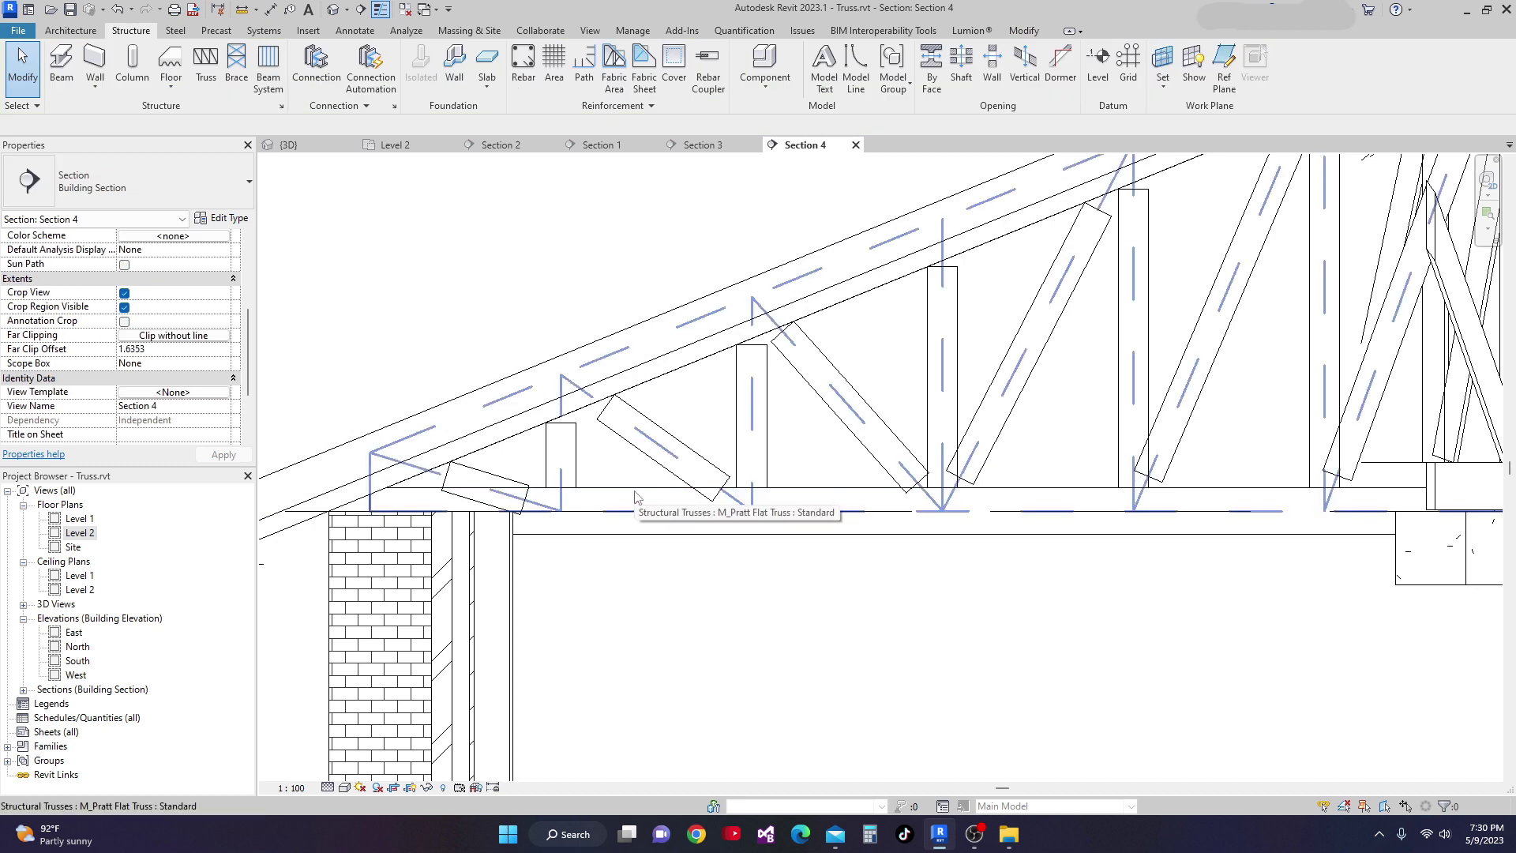
pyautogui.press('Tab')
pyautogui.click(635, 496)
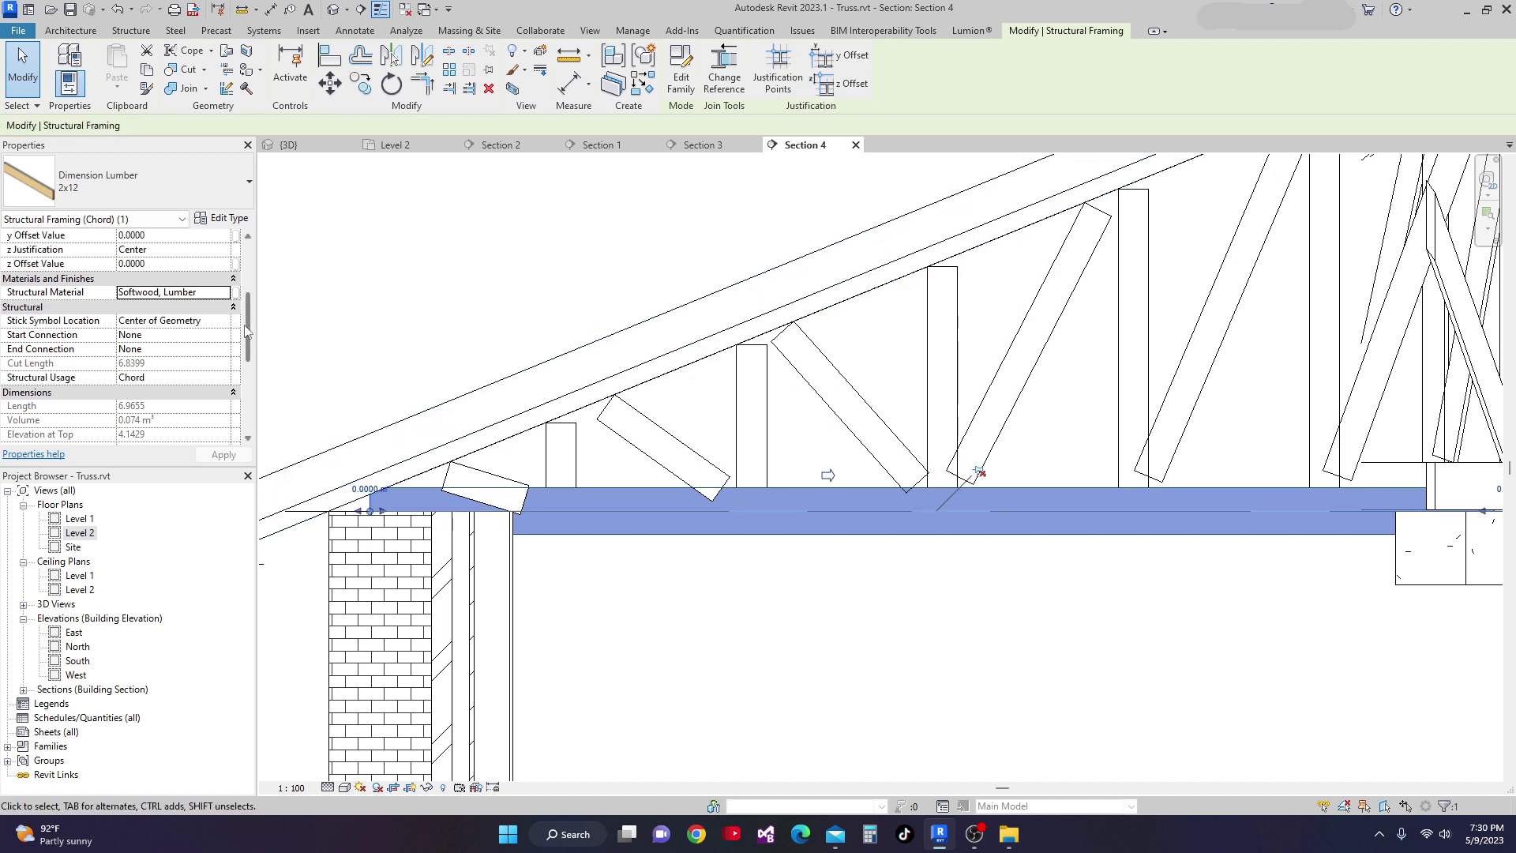
pyautogui.scroll(-2, 250, 328)
pyautogui.scroll(5, 247, 315)
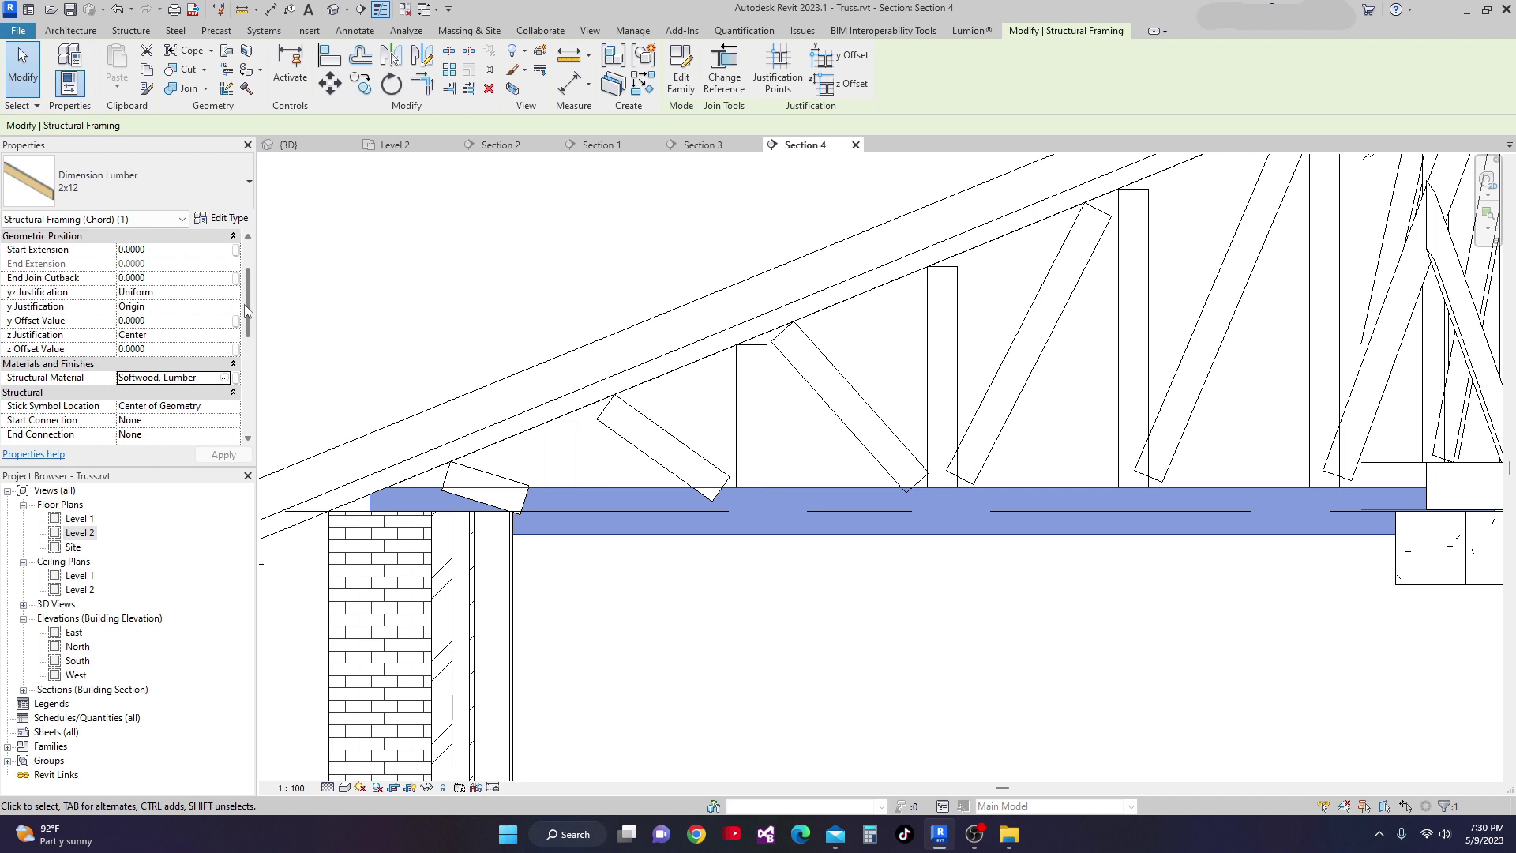
pyautogui.scroll(-1, 246, 311)
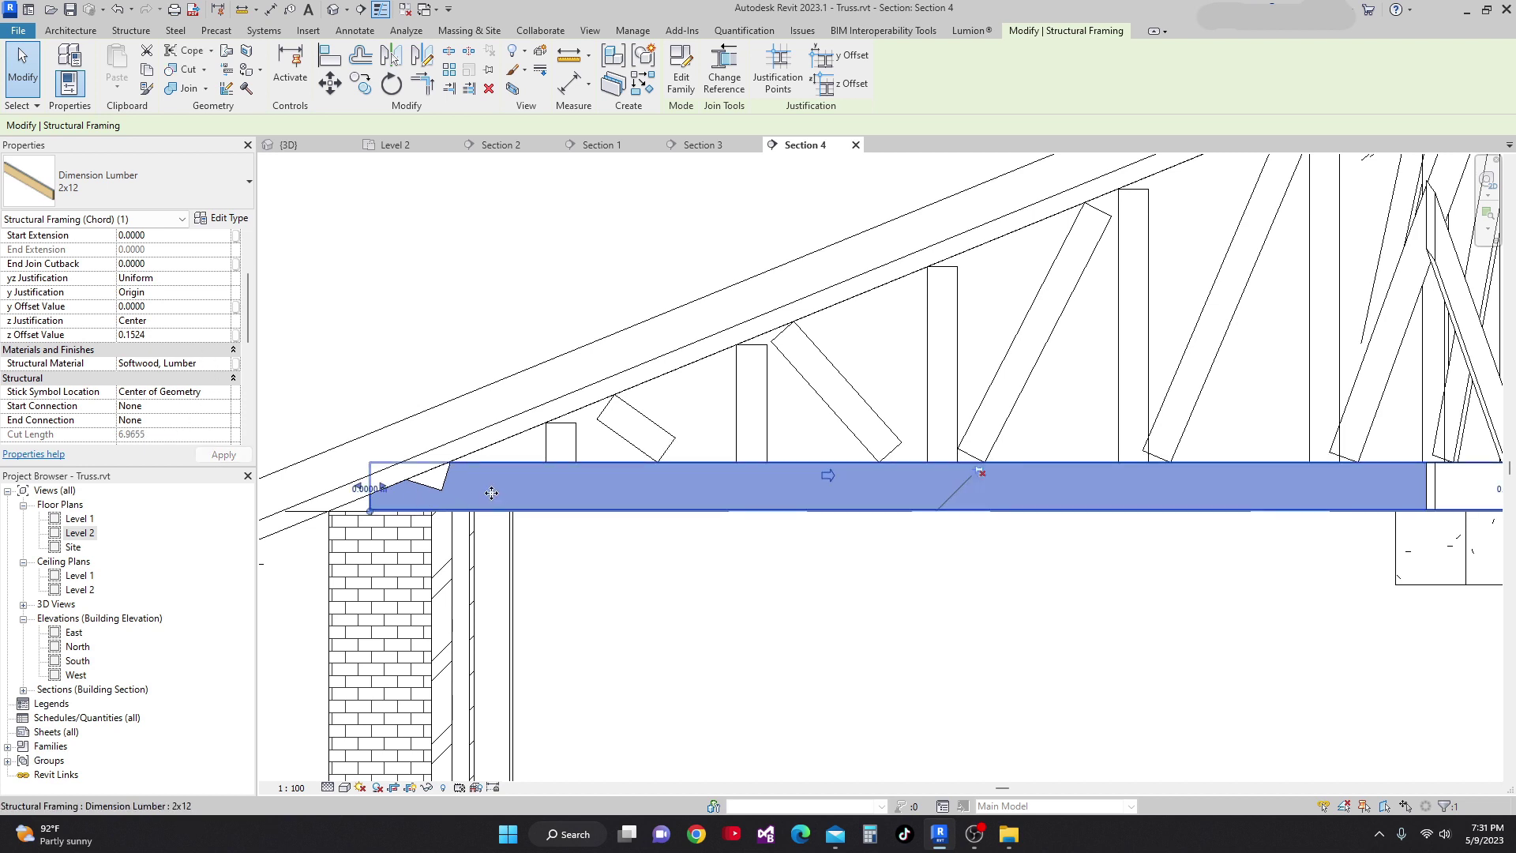
# Unpin and delete the small 2x8 diagonal web overlapping the bottom chord at this hip truss's eave end.
pyautogui.click(437, 481)
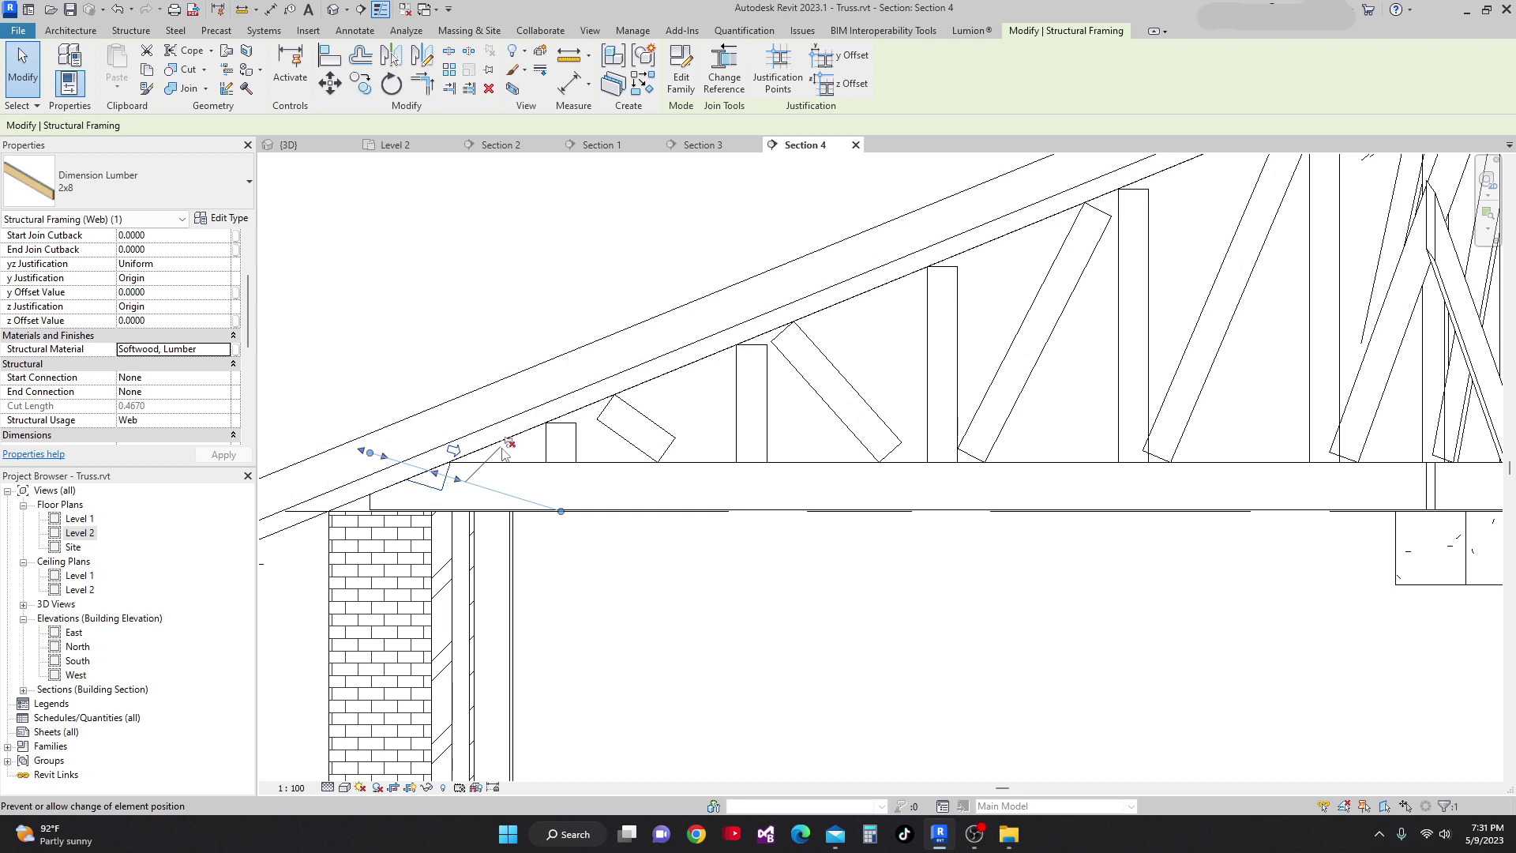
pyautogui.press('Escape')
pyautogui.scroll(-3, 516, 449)
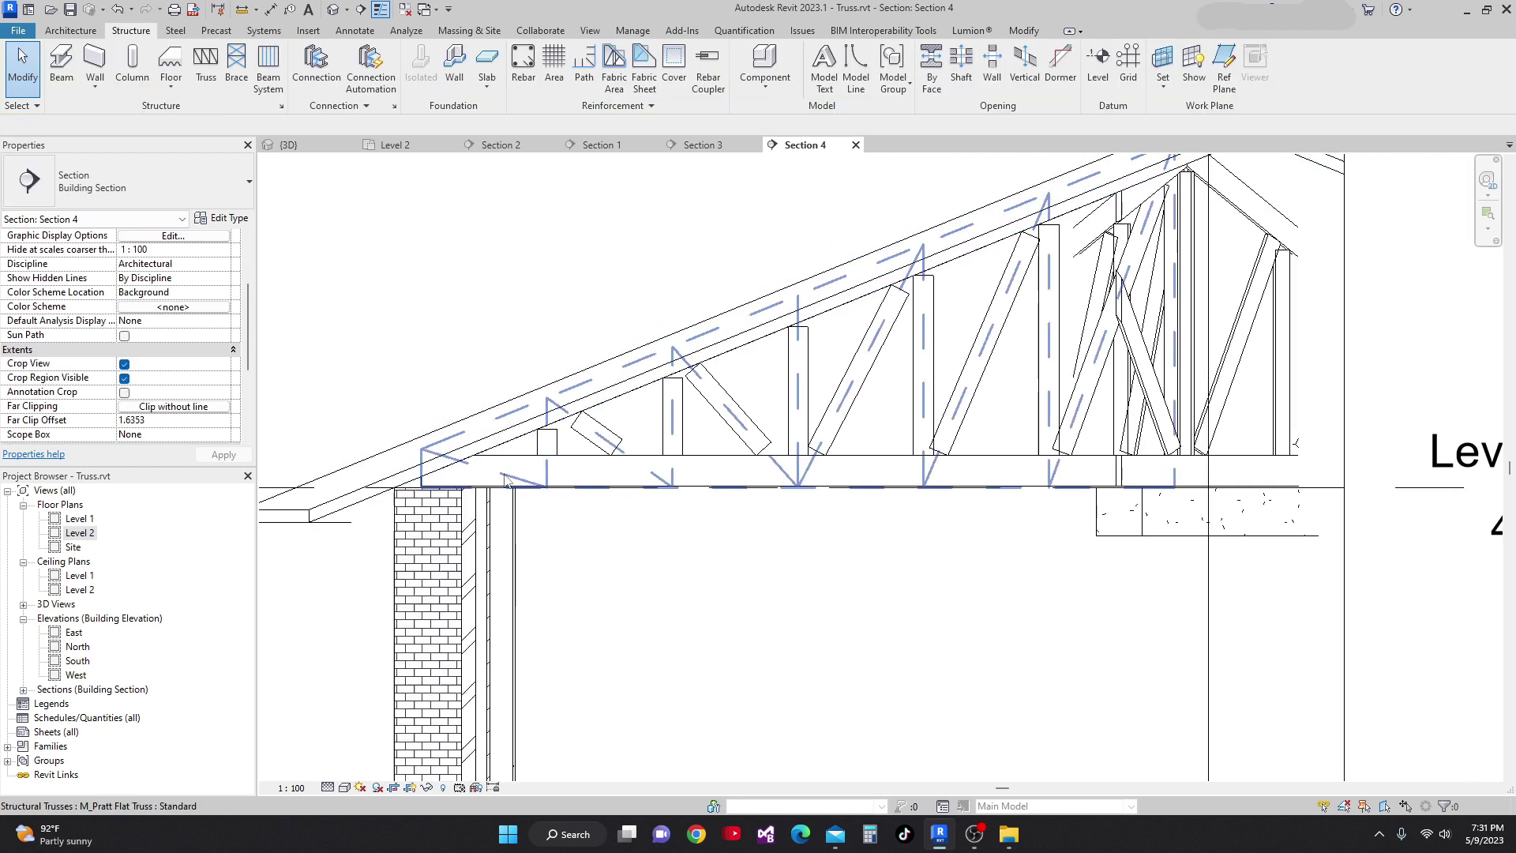
pyautogui.scroll(2, 605, 394)
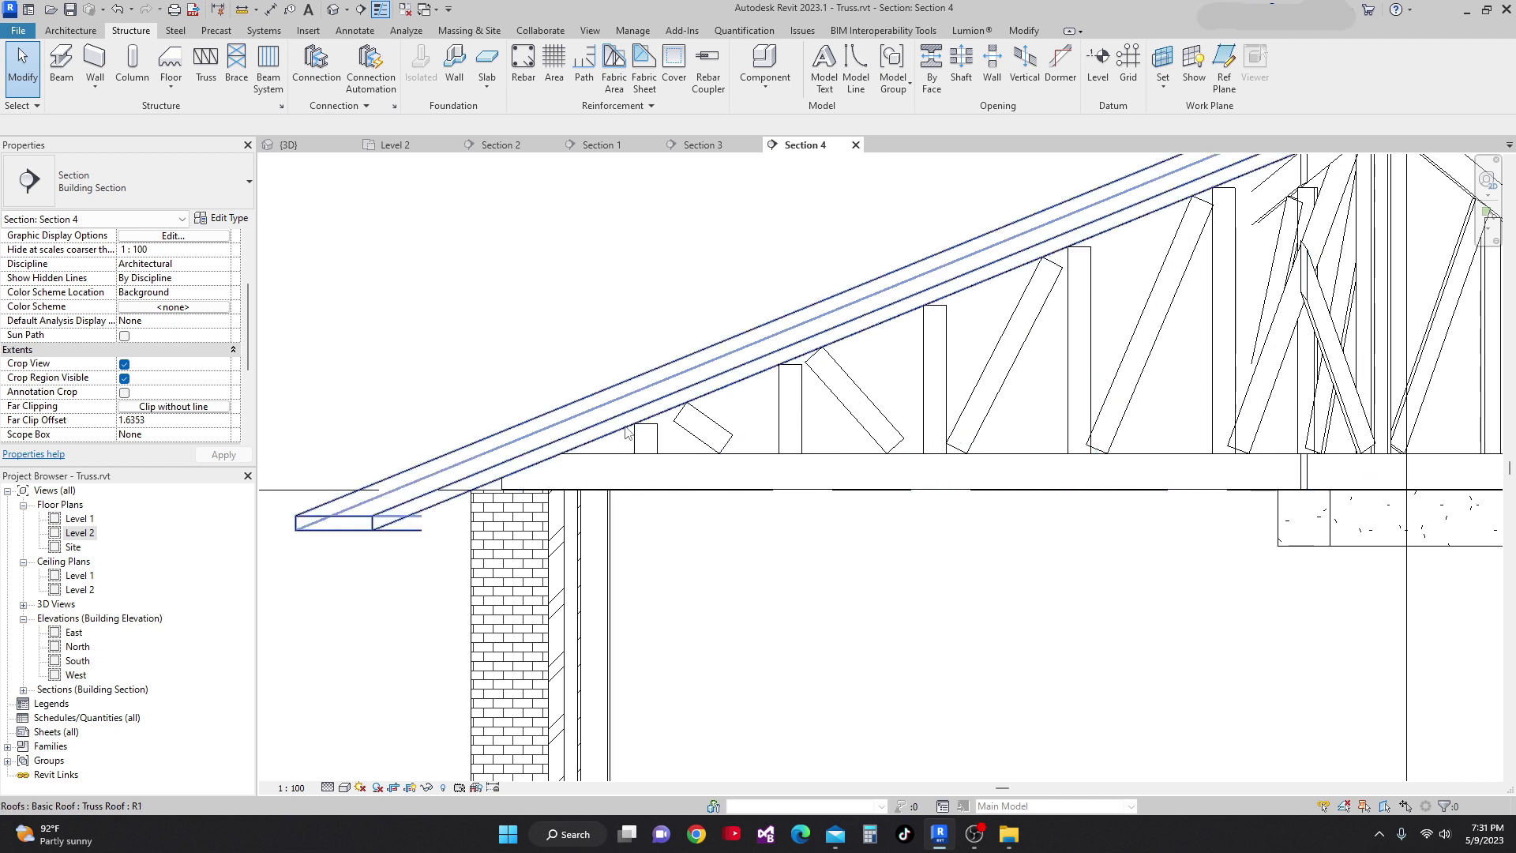
pyautogui.scroll(-1, 628, 432)
pyautogui.moveTo(843, 425); pyautogui.dragTo(799, 488, button='middle')
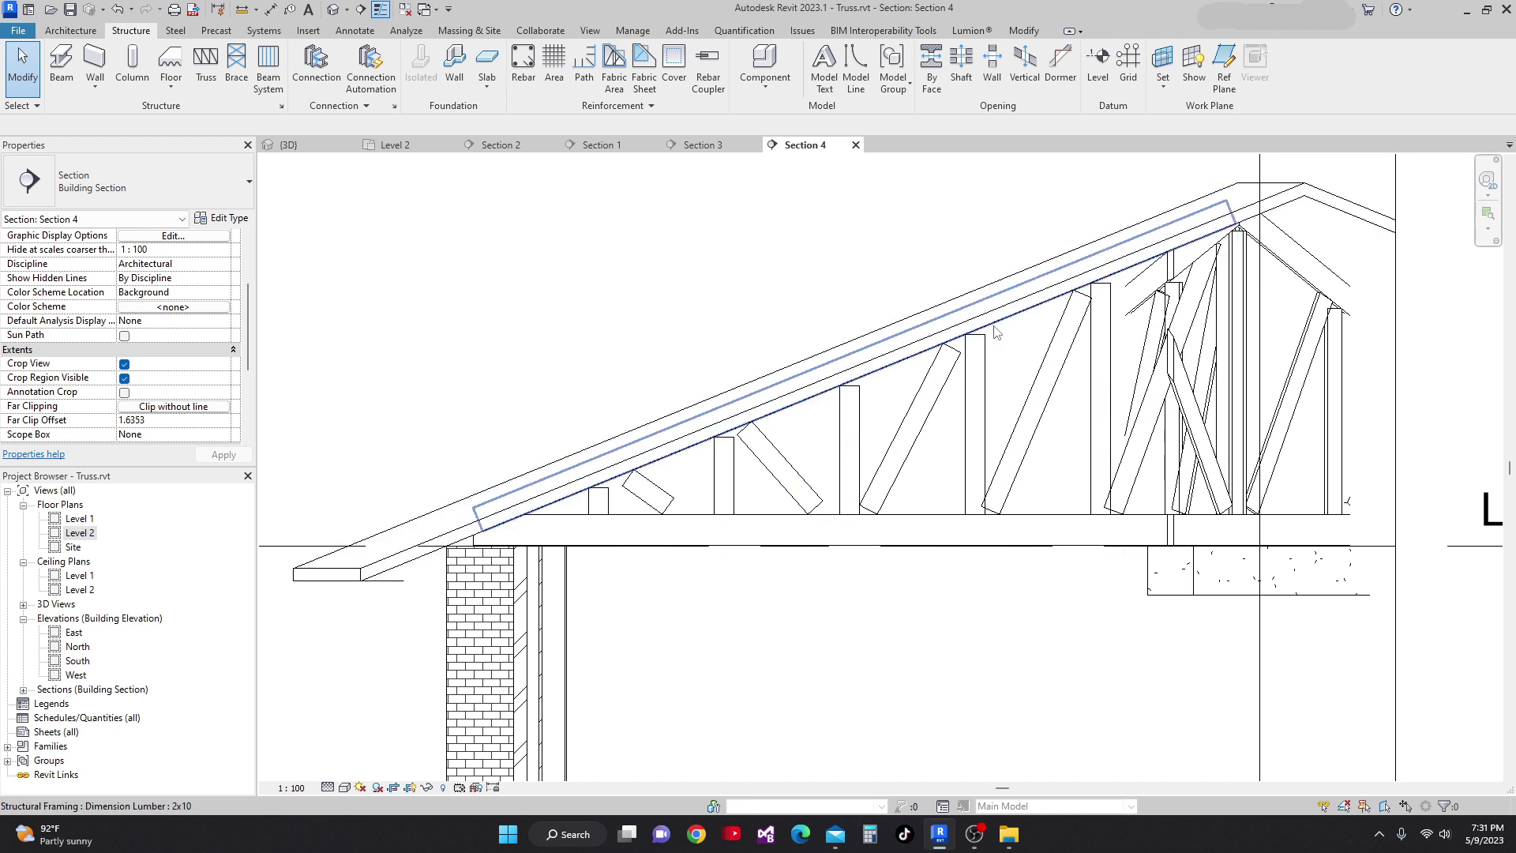
# Unpin this hip truss's 2x10 top chord and extend its eave end by about 1.74 m past the wall to the roof corner.
pyautogui.click(890, 313)
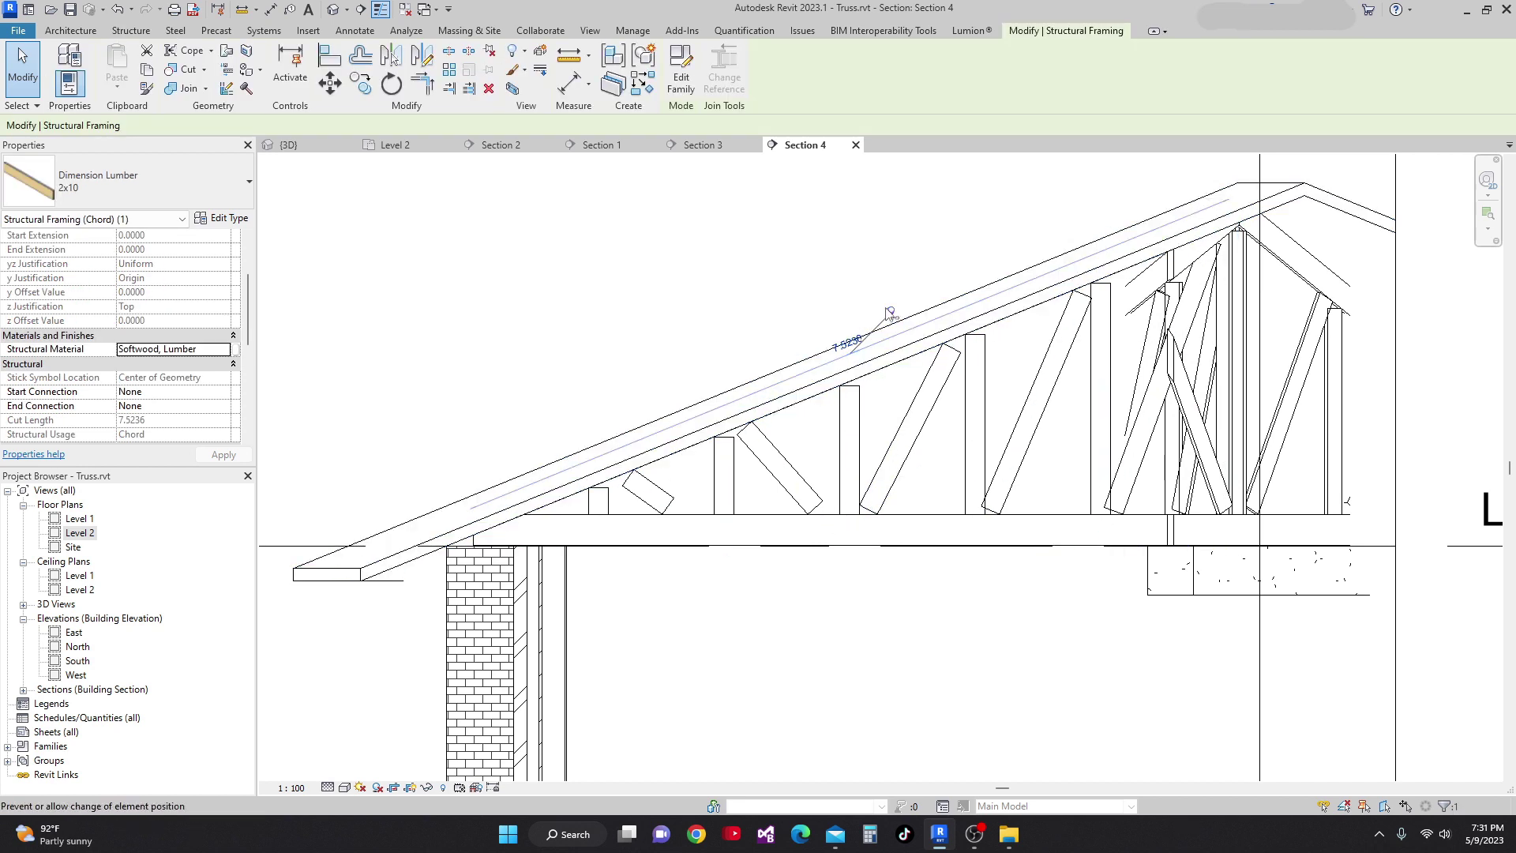
pyautogui.moveTo(466, 524); pyautogui.dragTo(463, 532)
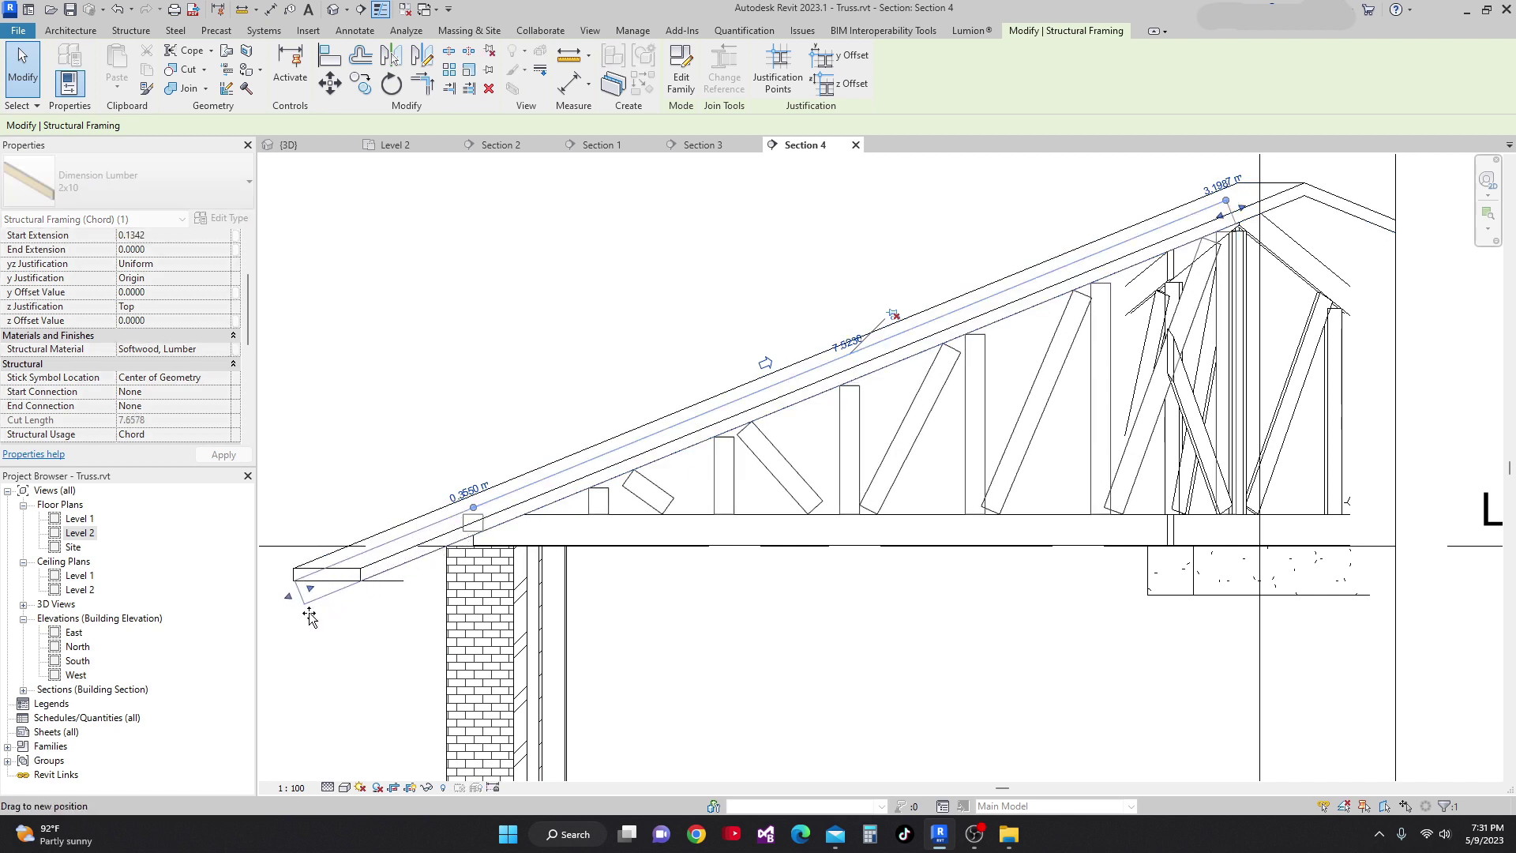
pyautogui.moveTo(313, 618); pyautogui.dragTo(304, 632)
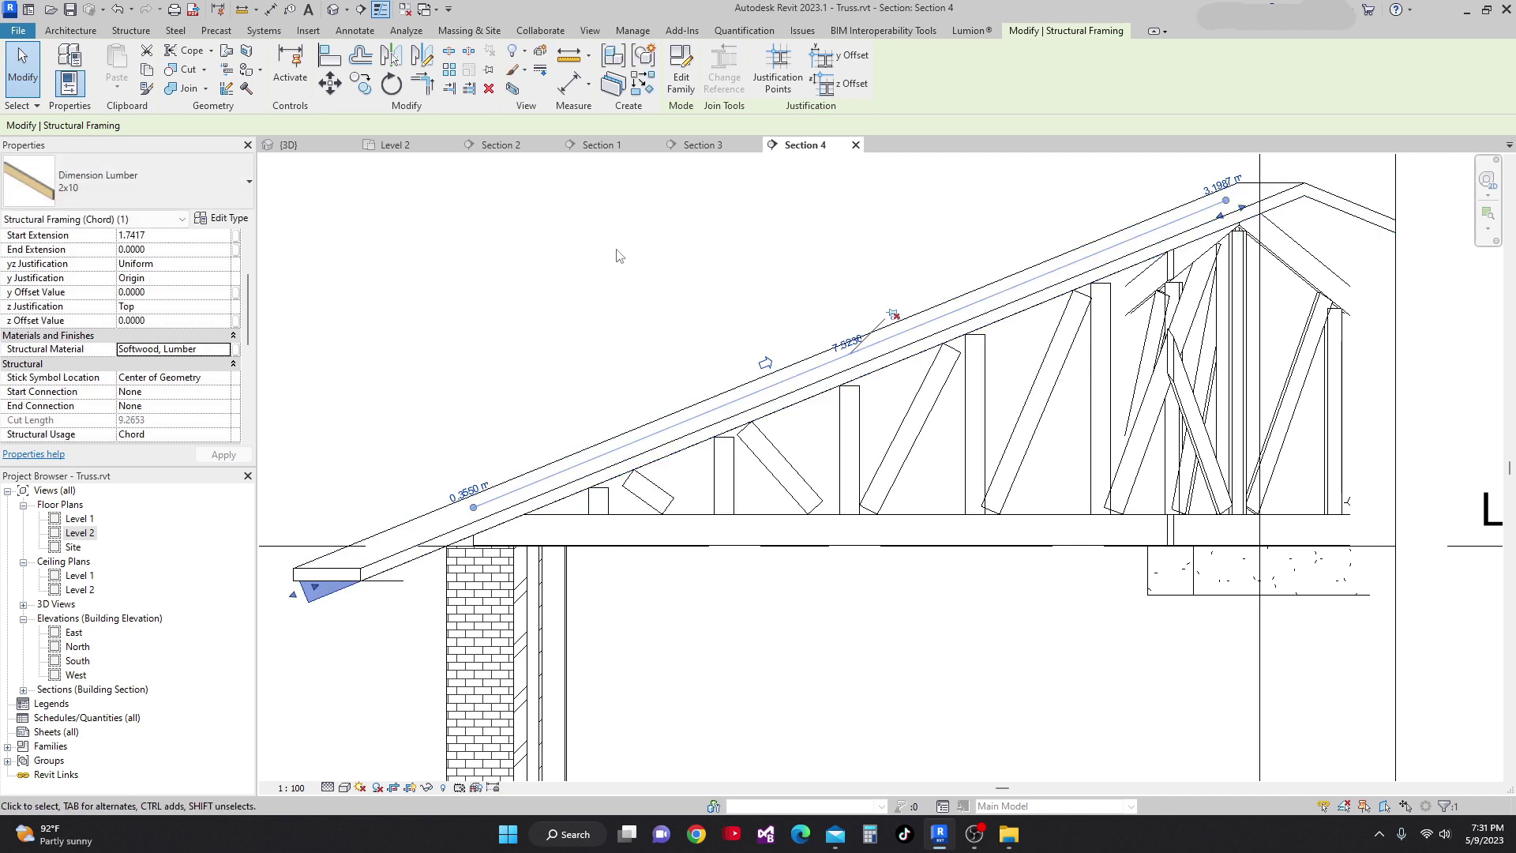
# In the 3D view, pull the 2x10 top chord's eave end back inside the roof corner, to a start extension of about 1.64 m.
pyautogui.click(288, 145)
pyautogui.keyDown('shift'); pyautogui.moveTo(750, 604); pyautogui.dragTo(786, 678, button='middle'); pyautogui.keyUp('shift')
pyautogui.scroll(6, 782, 671)
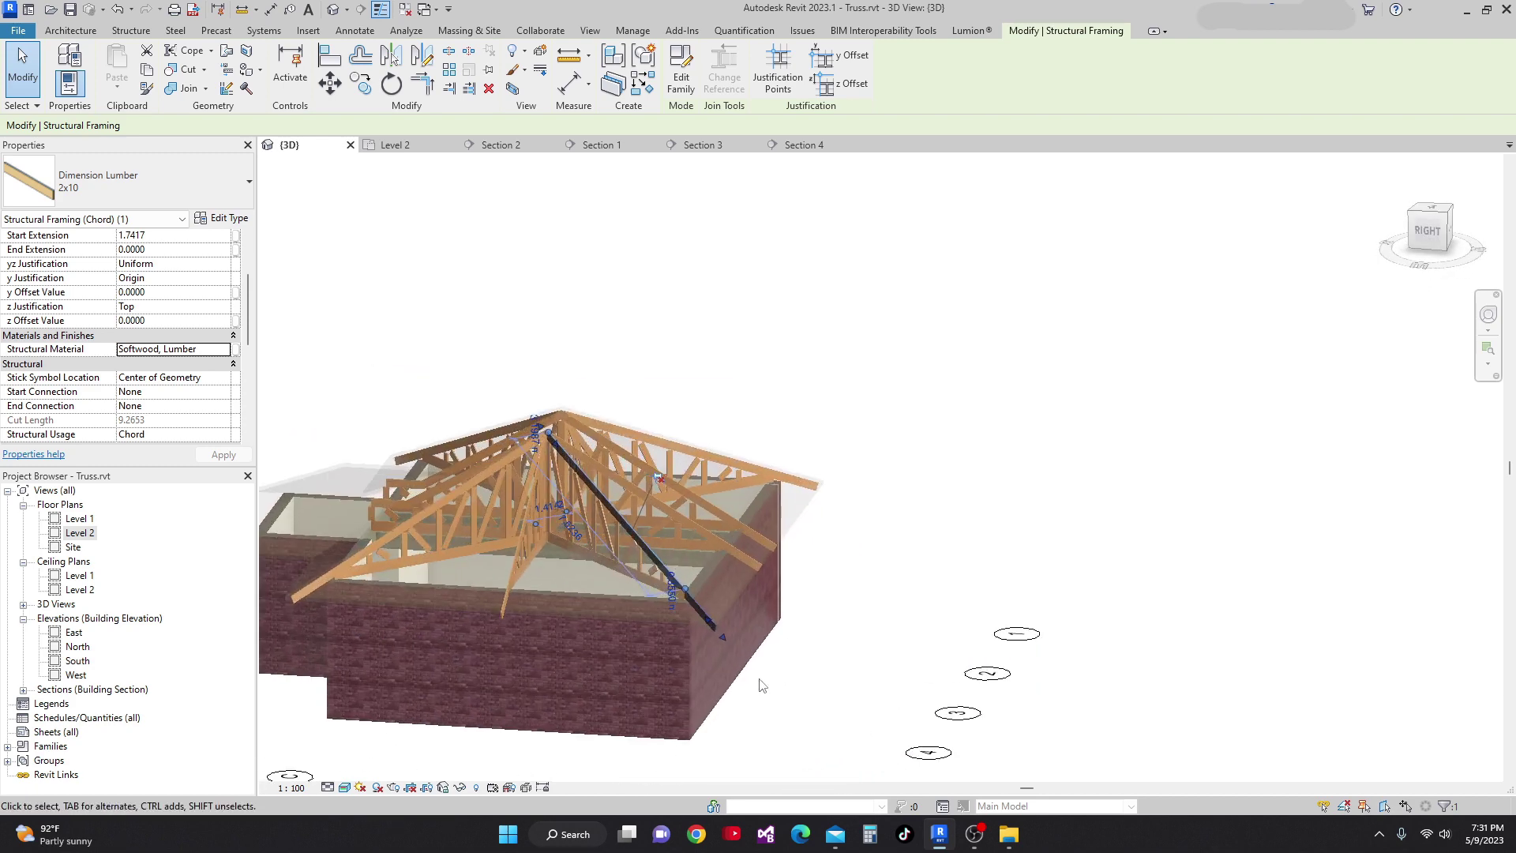
pyautogui.scroll(8, 782, 600)
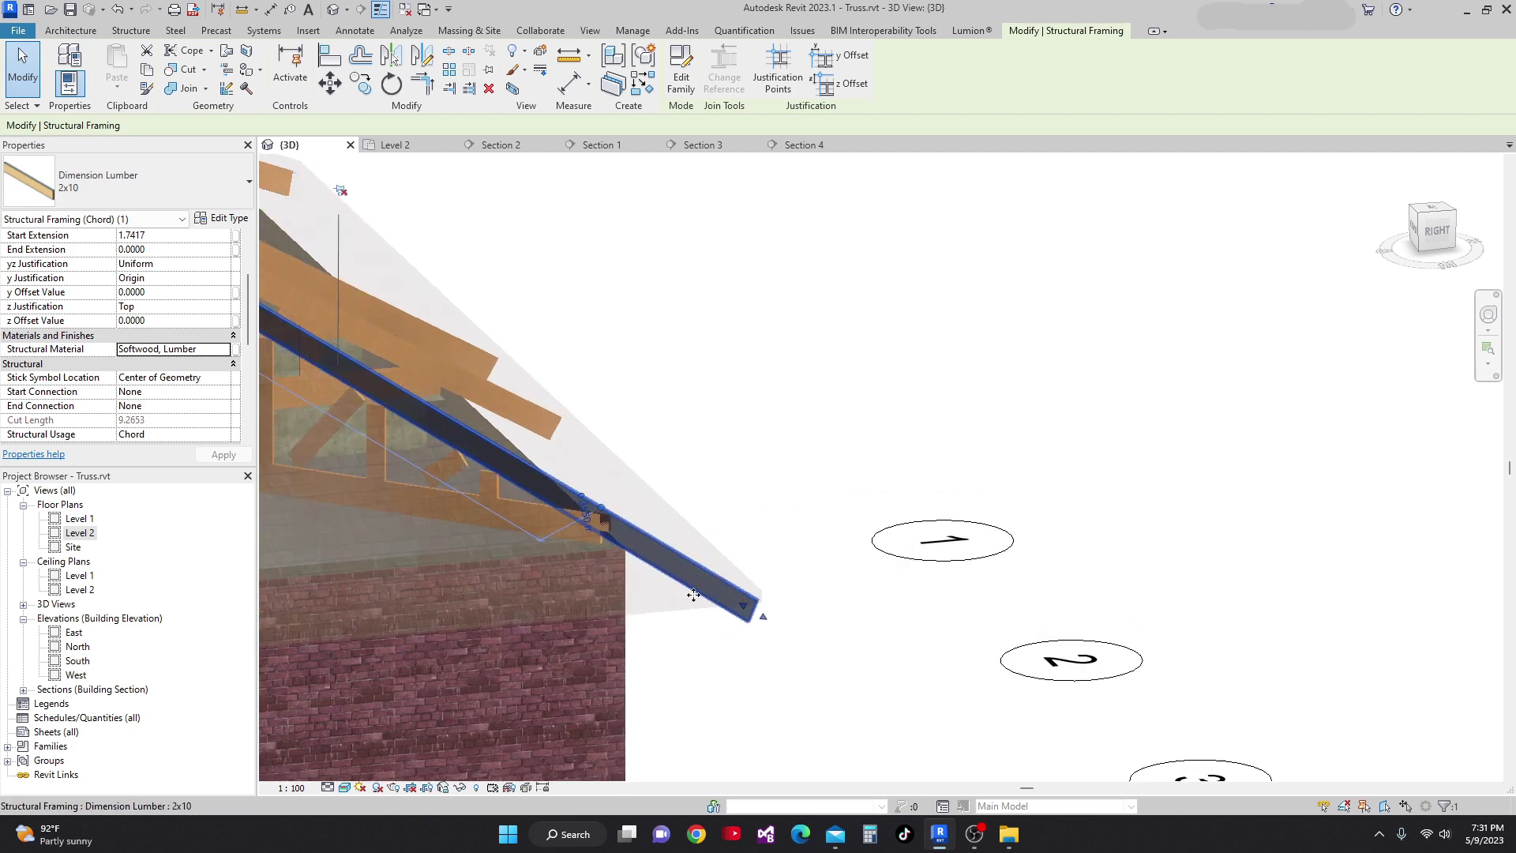
pyautogui.moveTo(829, 661); pyautogui.dragTo(1130, 676, button='middle')
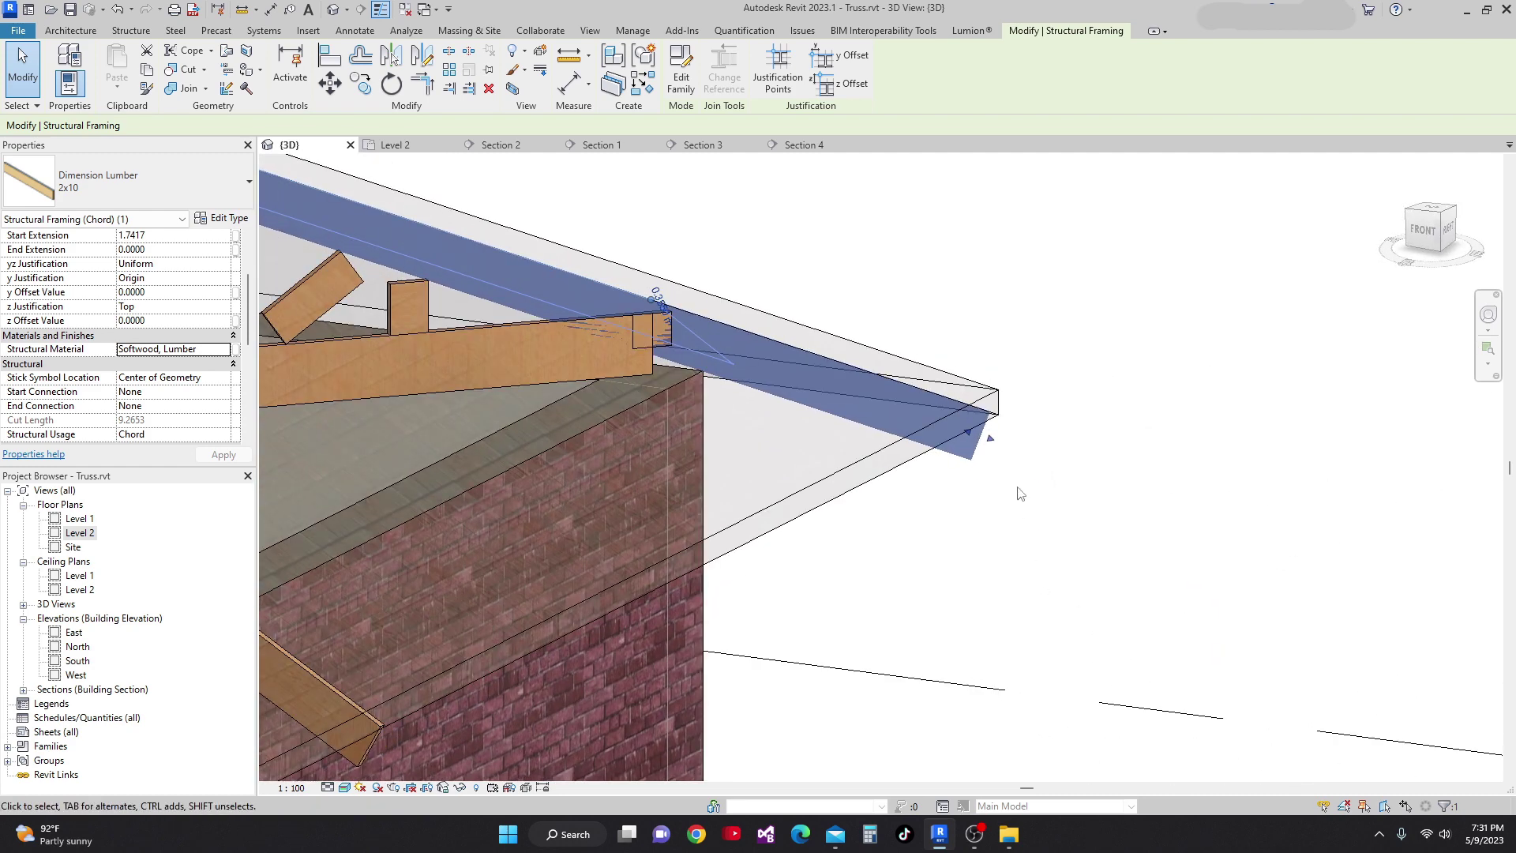
pyautogui.moveTo(988, 437); pyautogui.dragTo(958, 426)
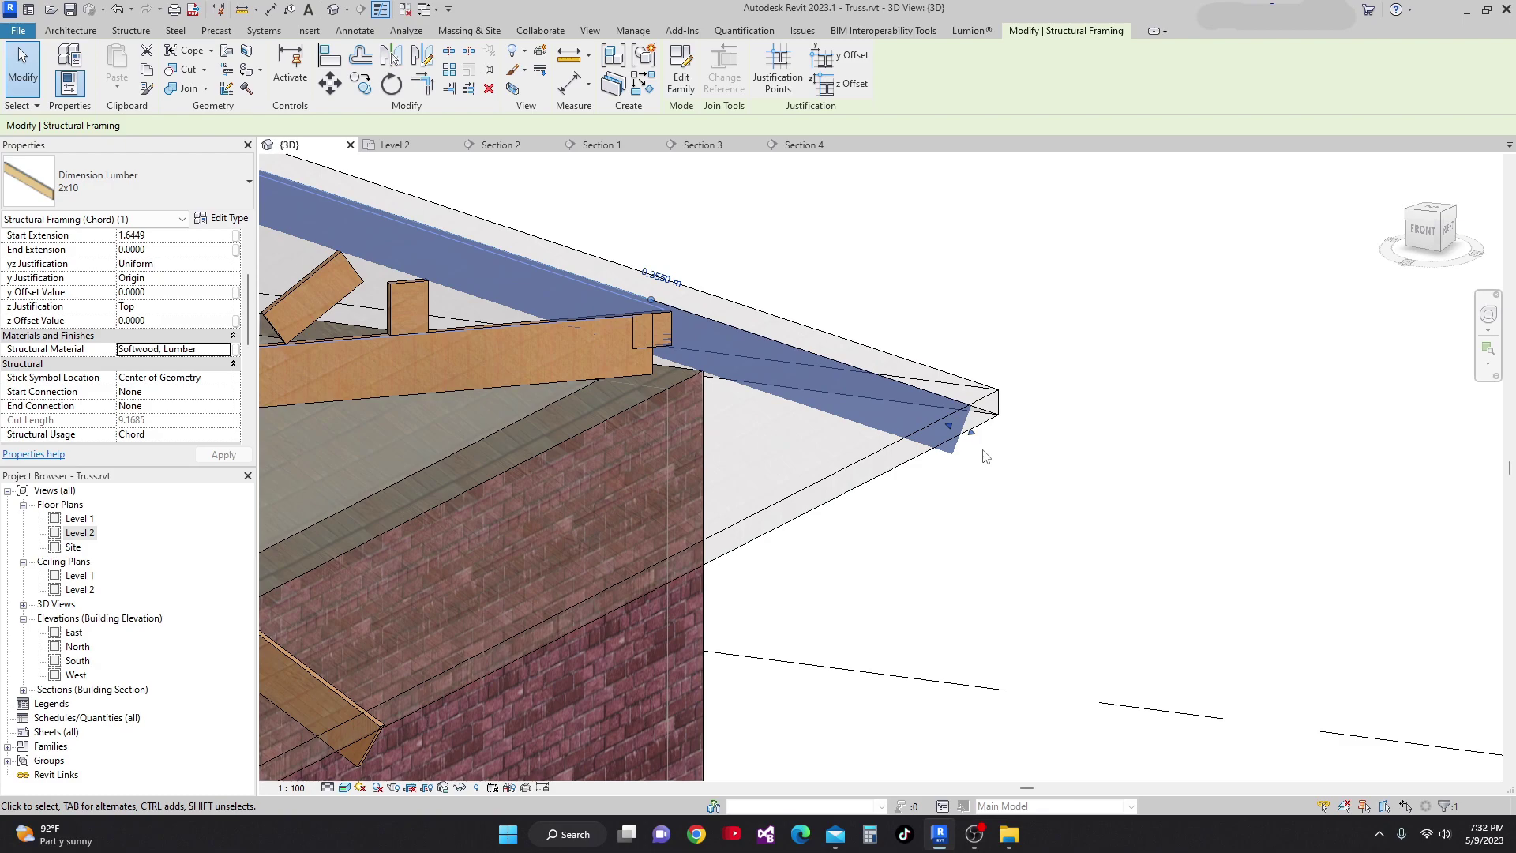
# Examine the adjusted hip trusses and the small projecting roof from several sides of the 3D model.
pyautogui.keyDown('shift'); pyautogui.moveTo(985, 458); pyautogui.dragTo(1164, 666, button='middle'); pyautogui.keyUp('shift')
pyautogui.scroll(-3, 1164, 666)
pyautogui.scroll(-4, 749, 586)
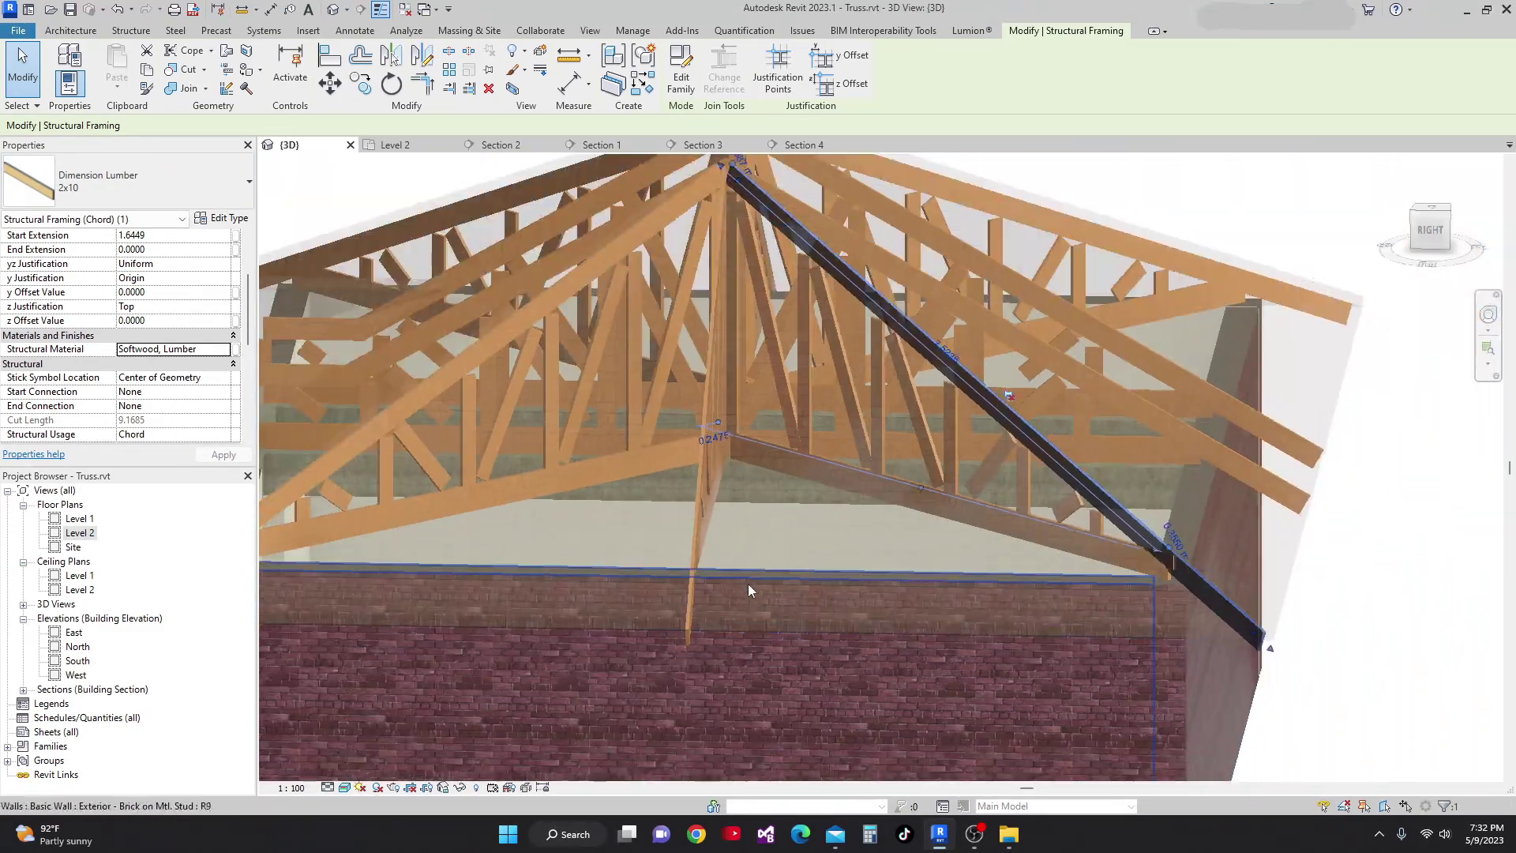
pyautogui.scroll(-2, 748, 590)
pyautogui.click(1213, 509)
pyautogui.scroll(-2, 1214, 508)
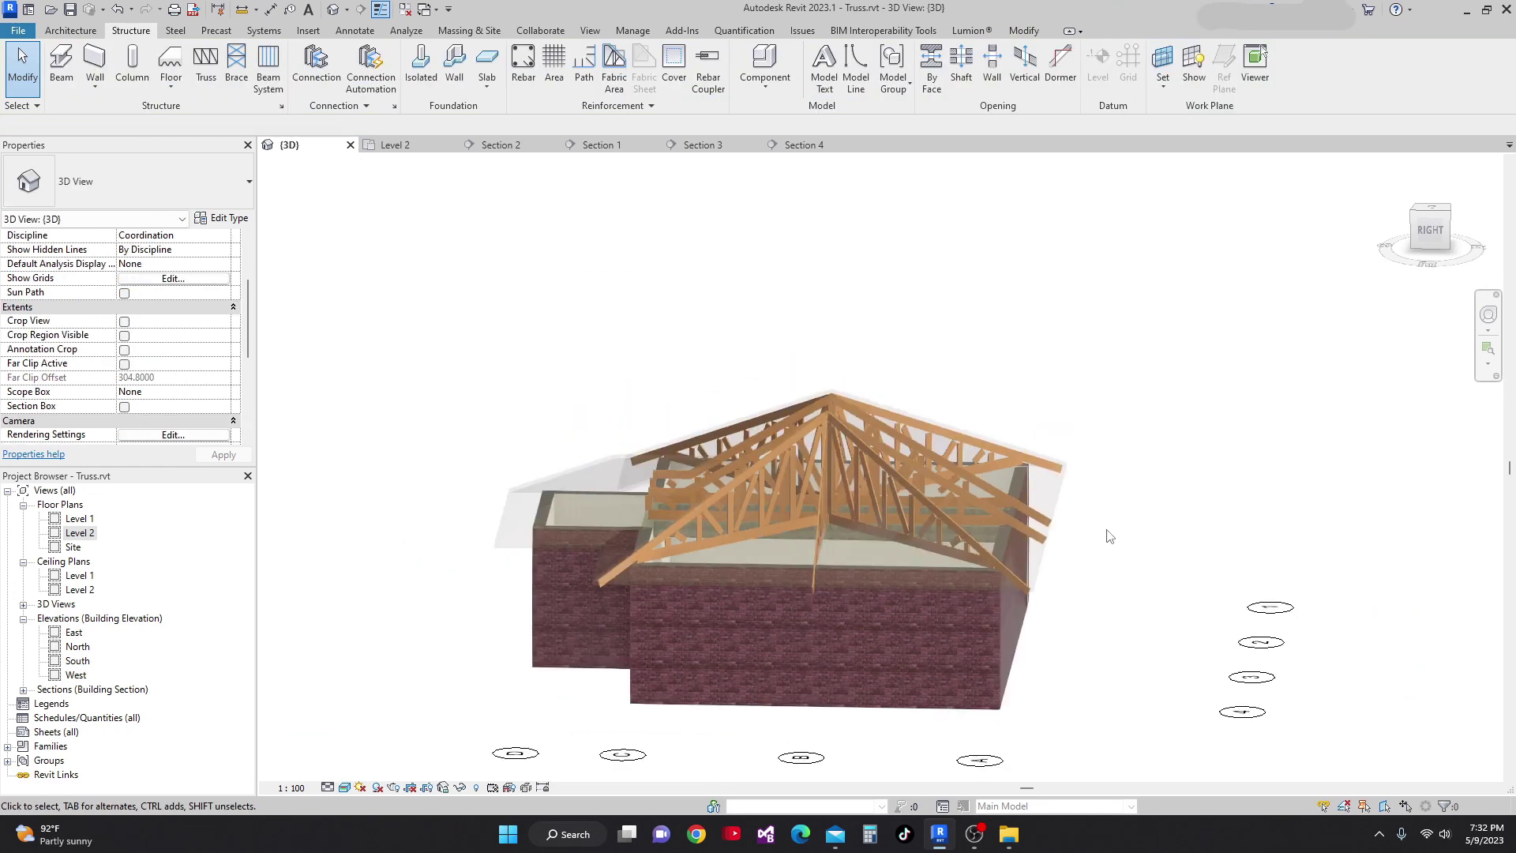
pyautogui.keyDown('shift'); pyautogui.moveTo(1106, 595); pyautogui.dragTo(699, 684, button='middle'); pyautogui.keyUp('shift')
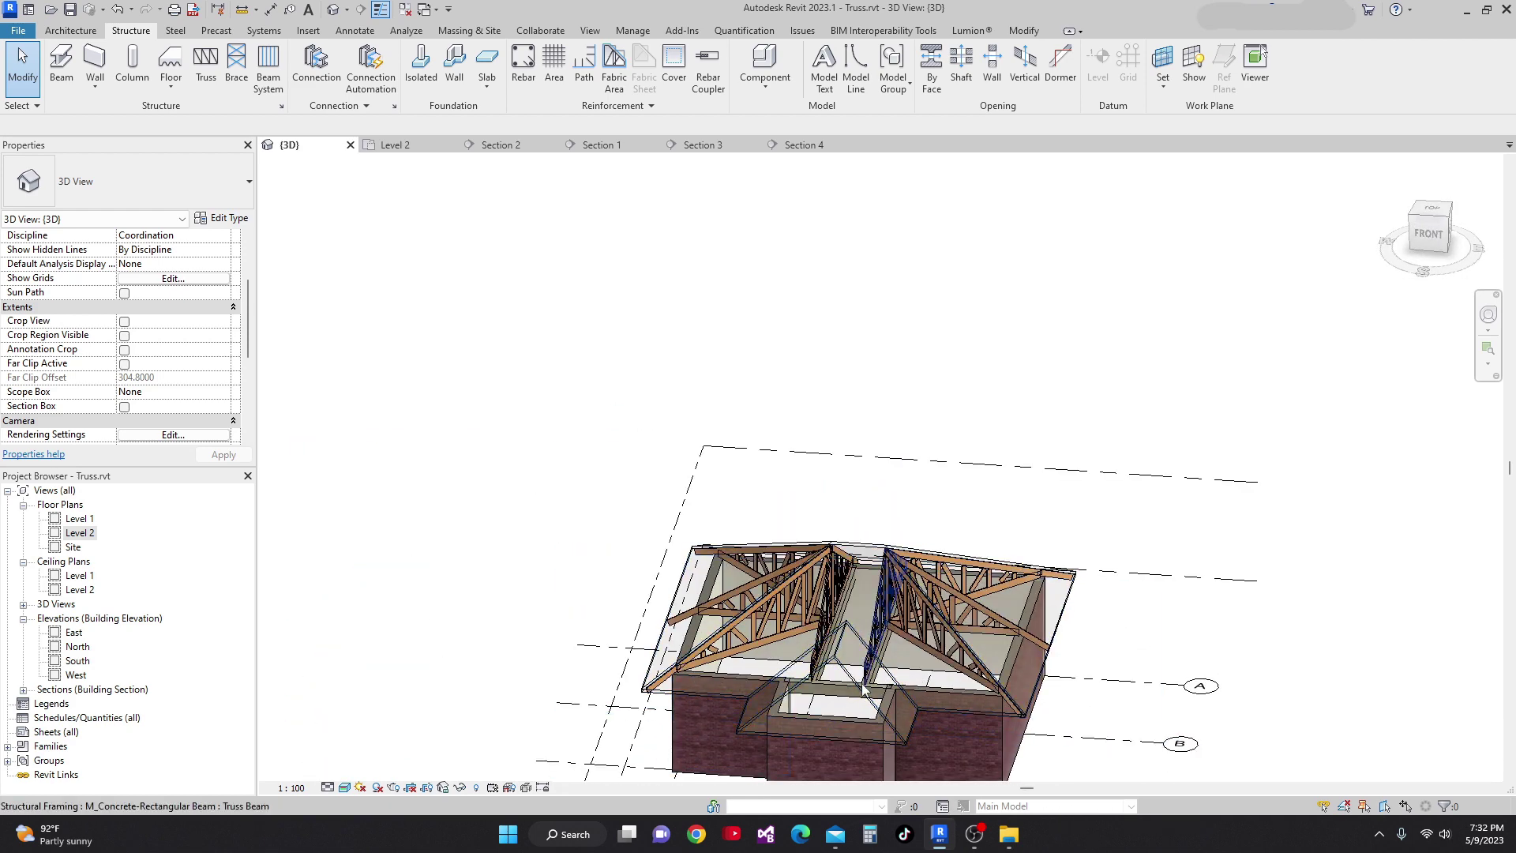
pyautogui.moveTo(859, 728); pyautogui.dragTo(873, 672, button='middle')
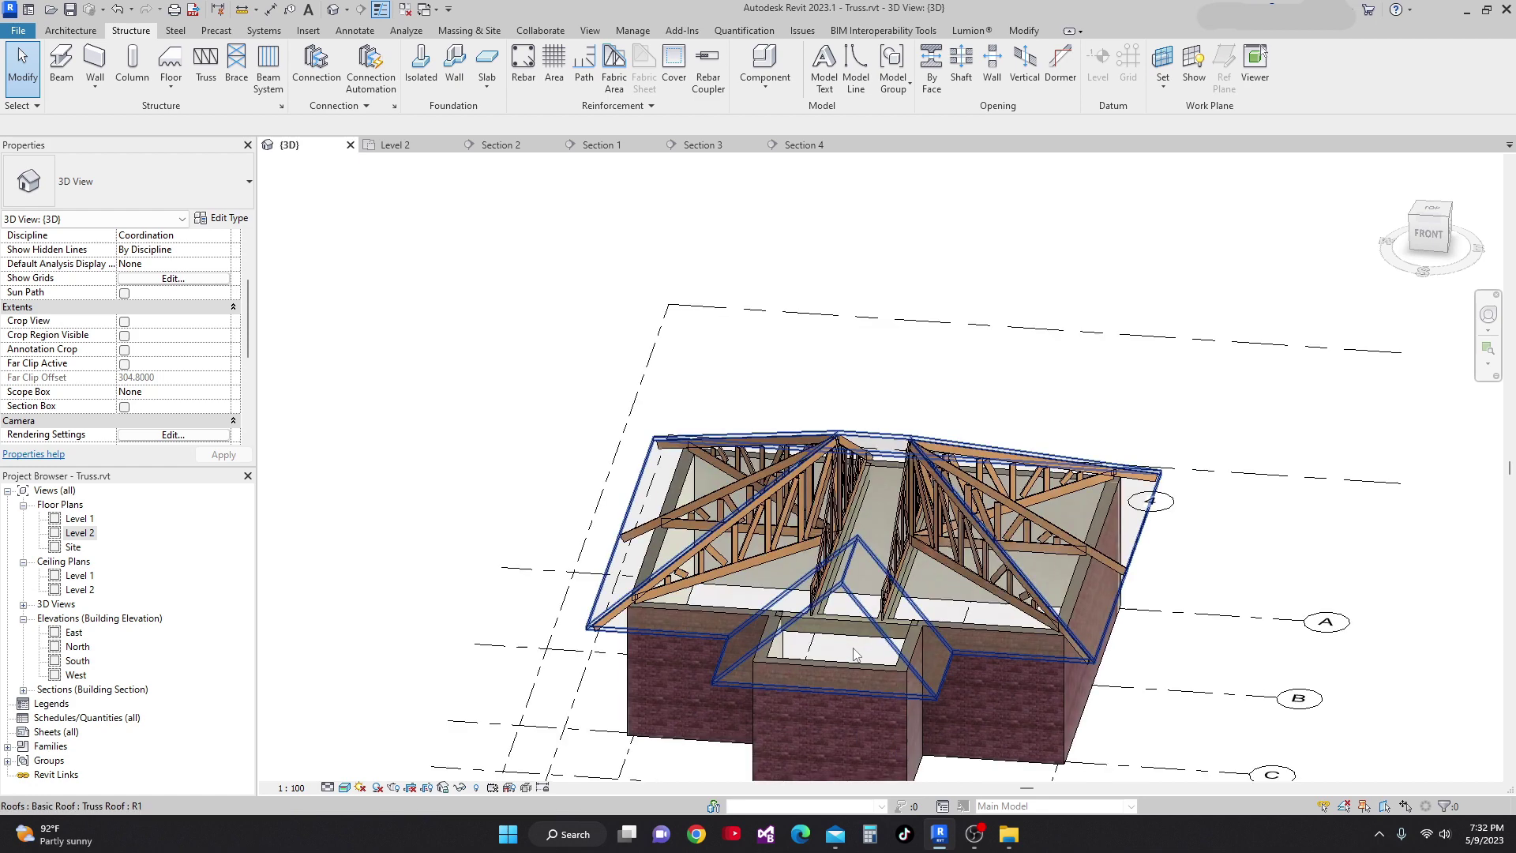
pyautogui.scroll(2, 877, 553)
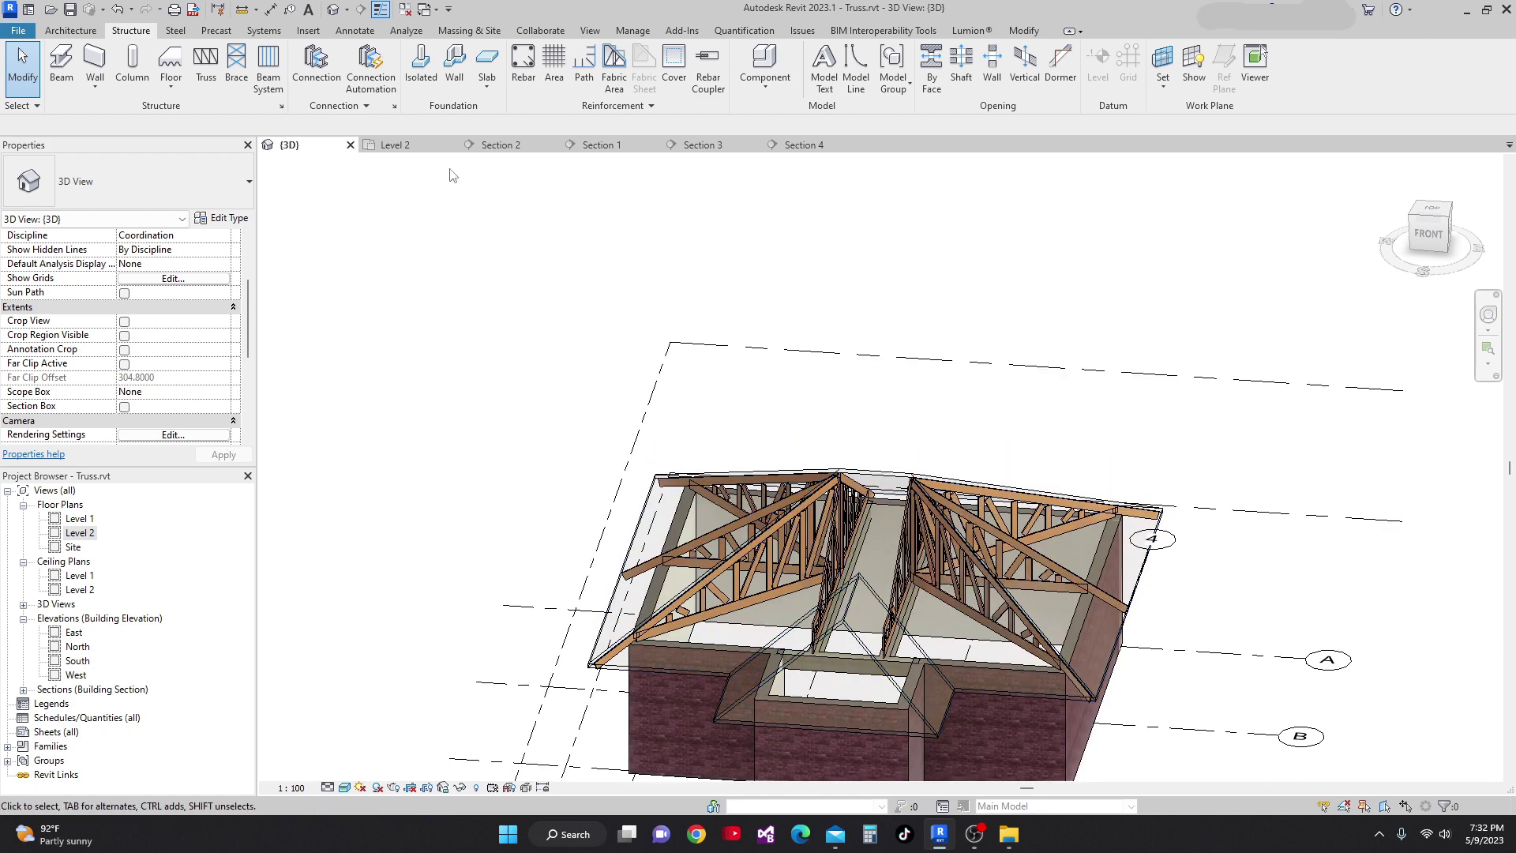
# On the Level 2 plan, place a 4 m M_Pratt Flat Truss along the grid C beam between the small projection's side walls.
pyautogui.click(432, 150)
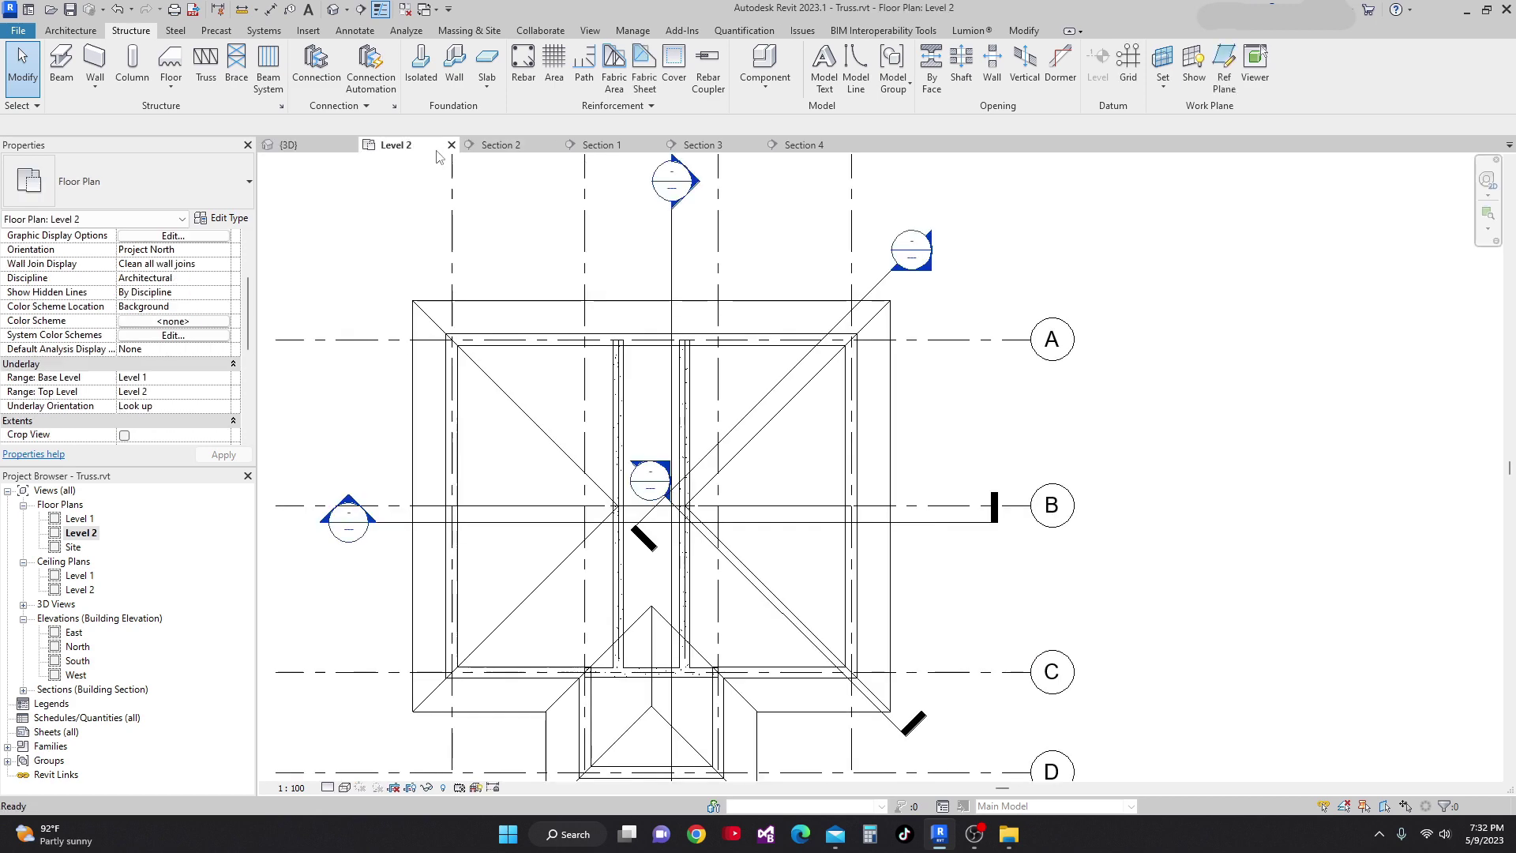
pyautogui.scroll(4, 598, 593)
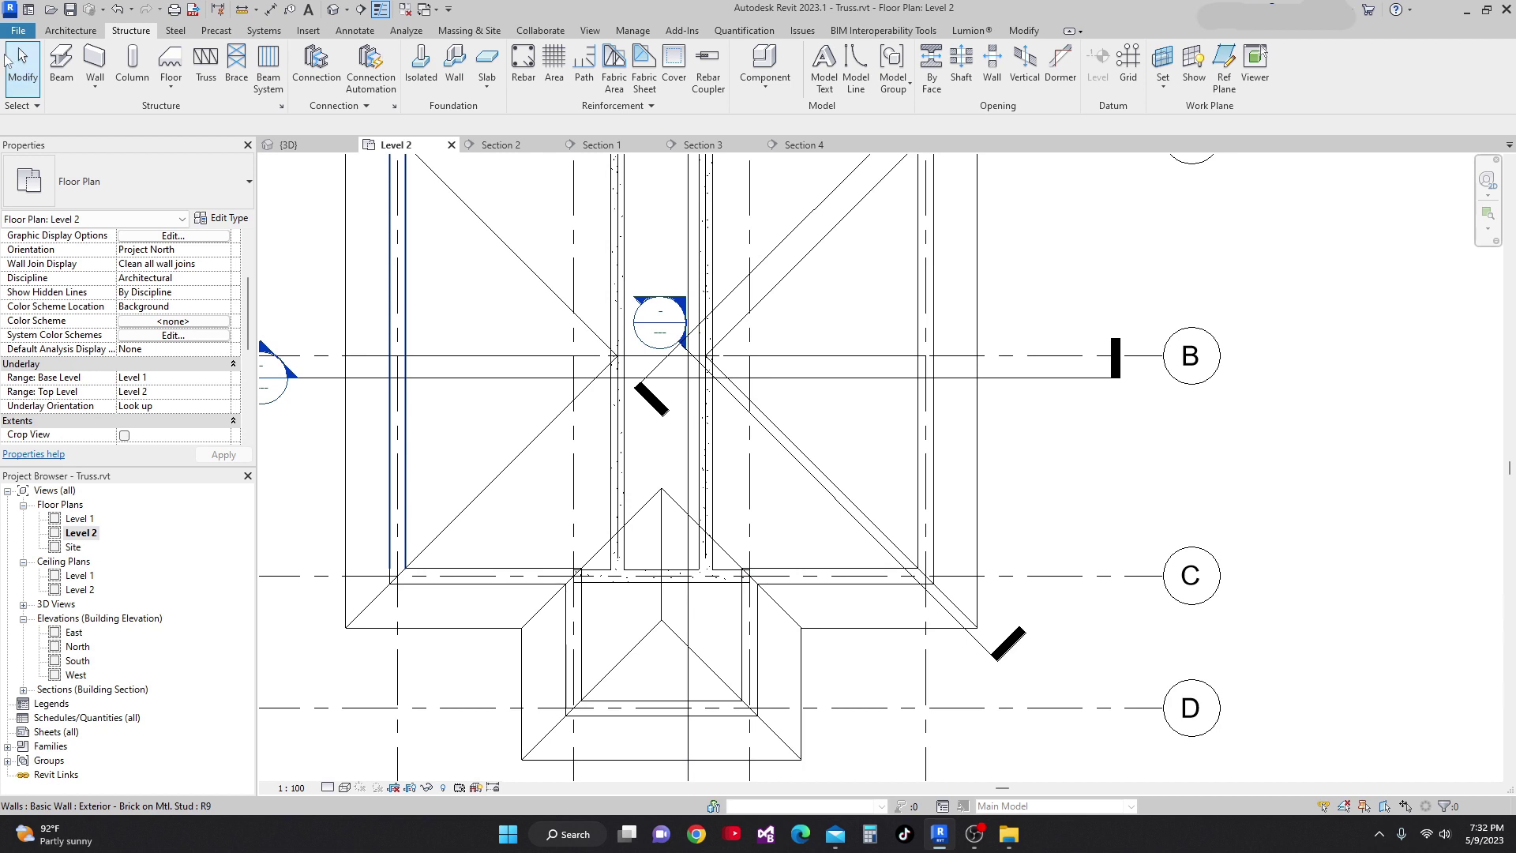
pyautogui.click(206, 63)
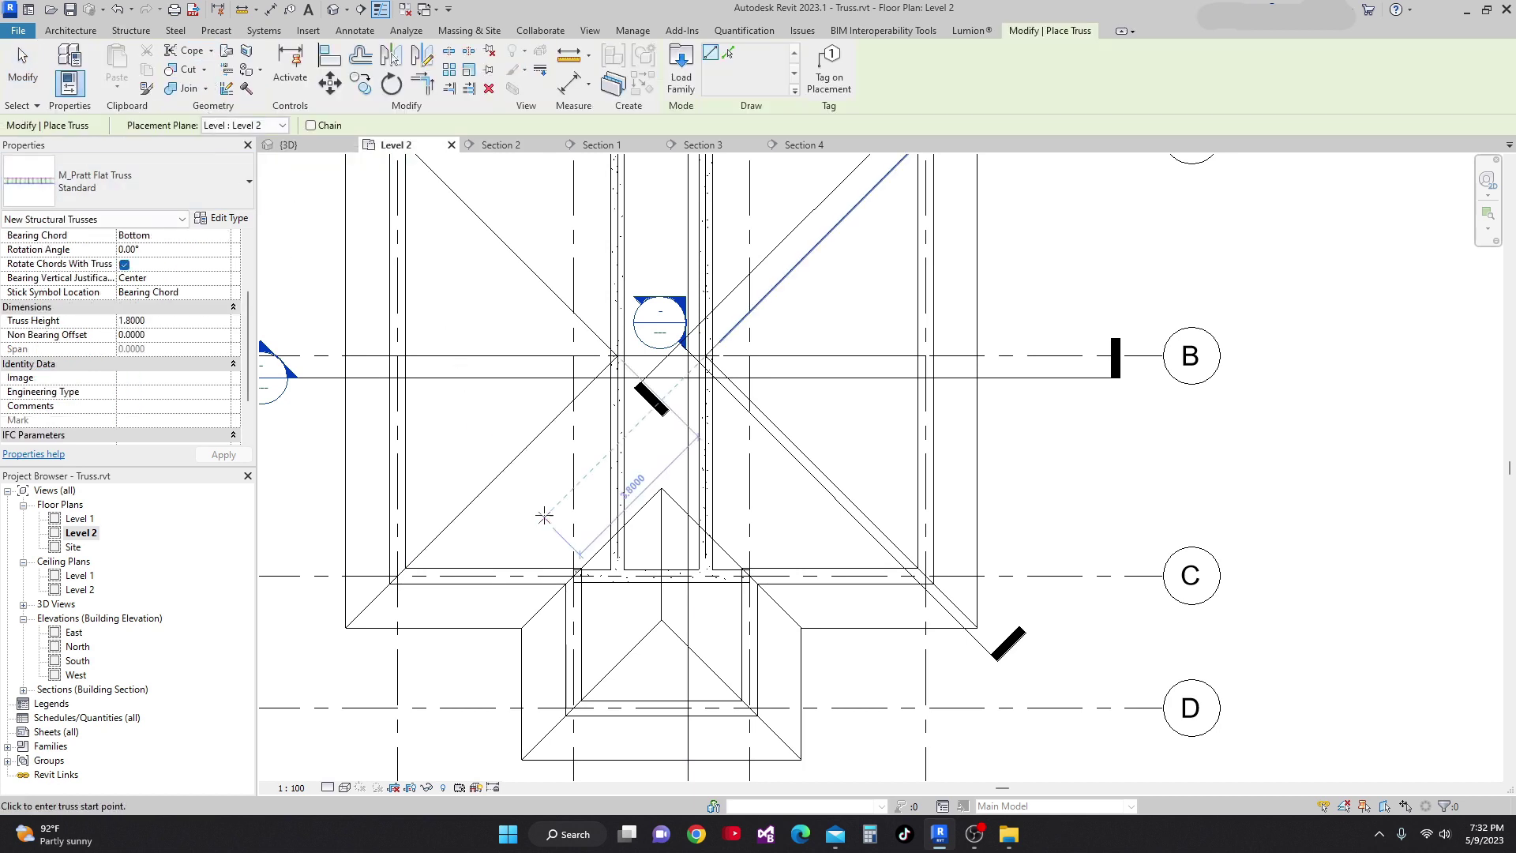
pyautogui.scroll(3, 560, 572)
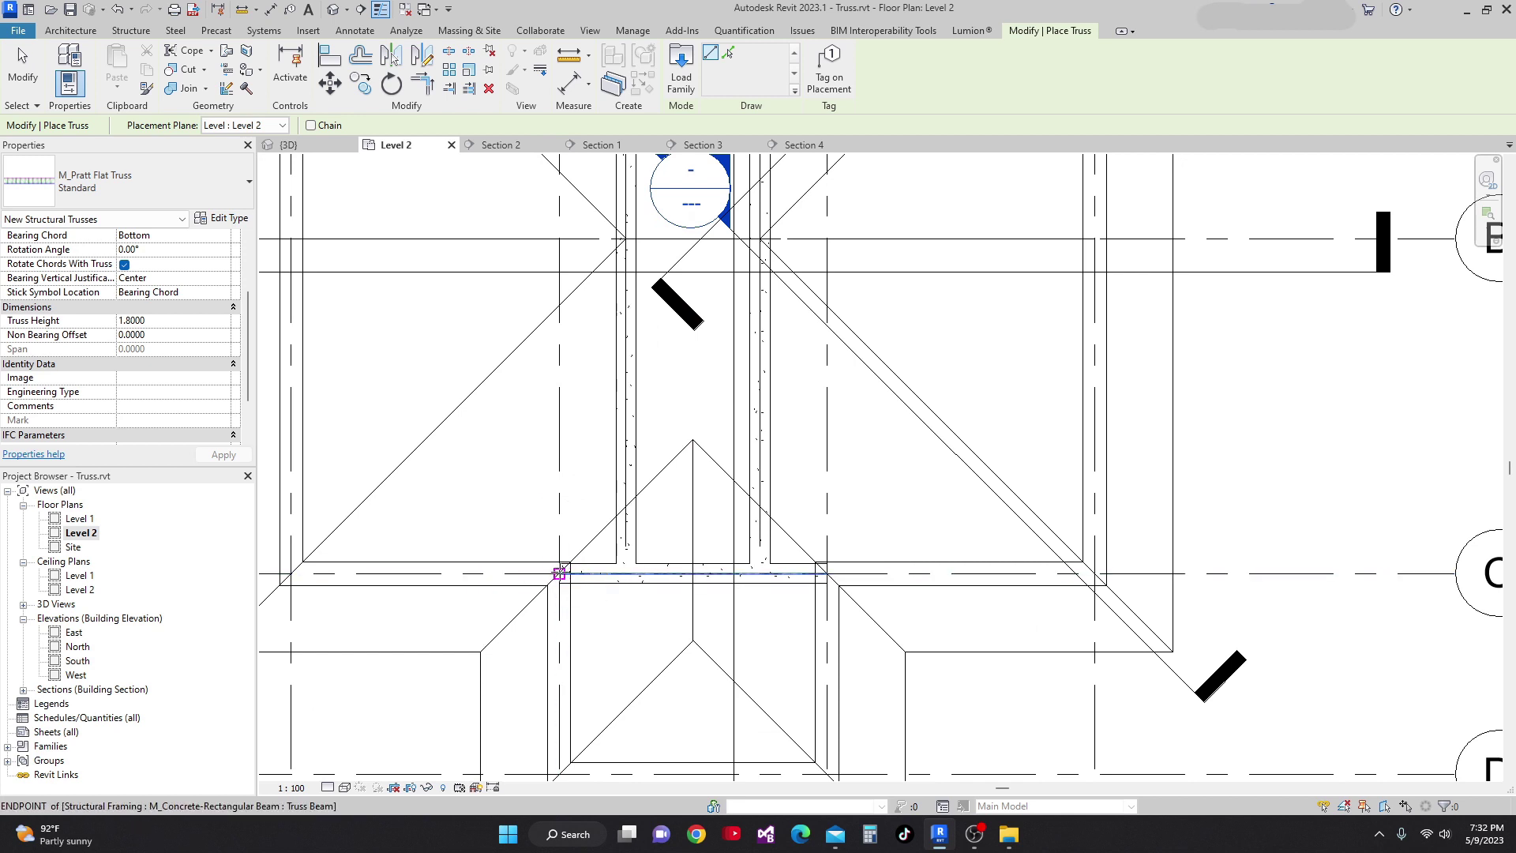
pyautogui.click(559, 572)
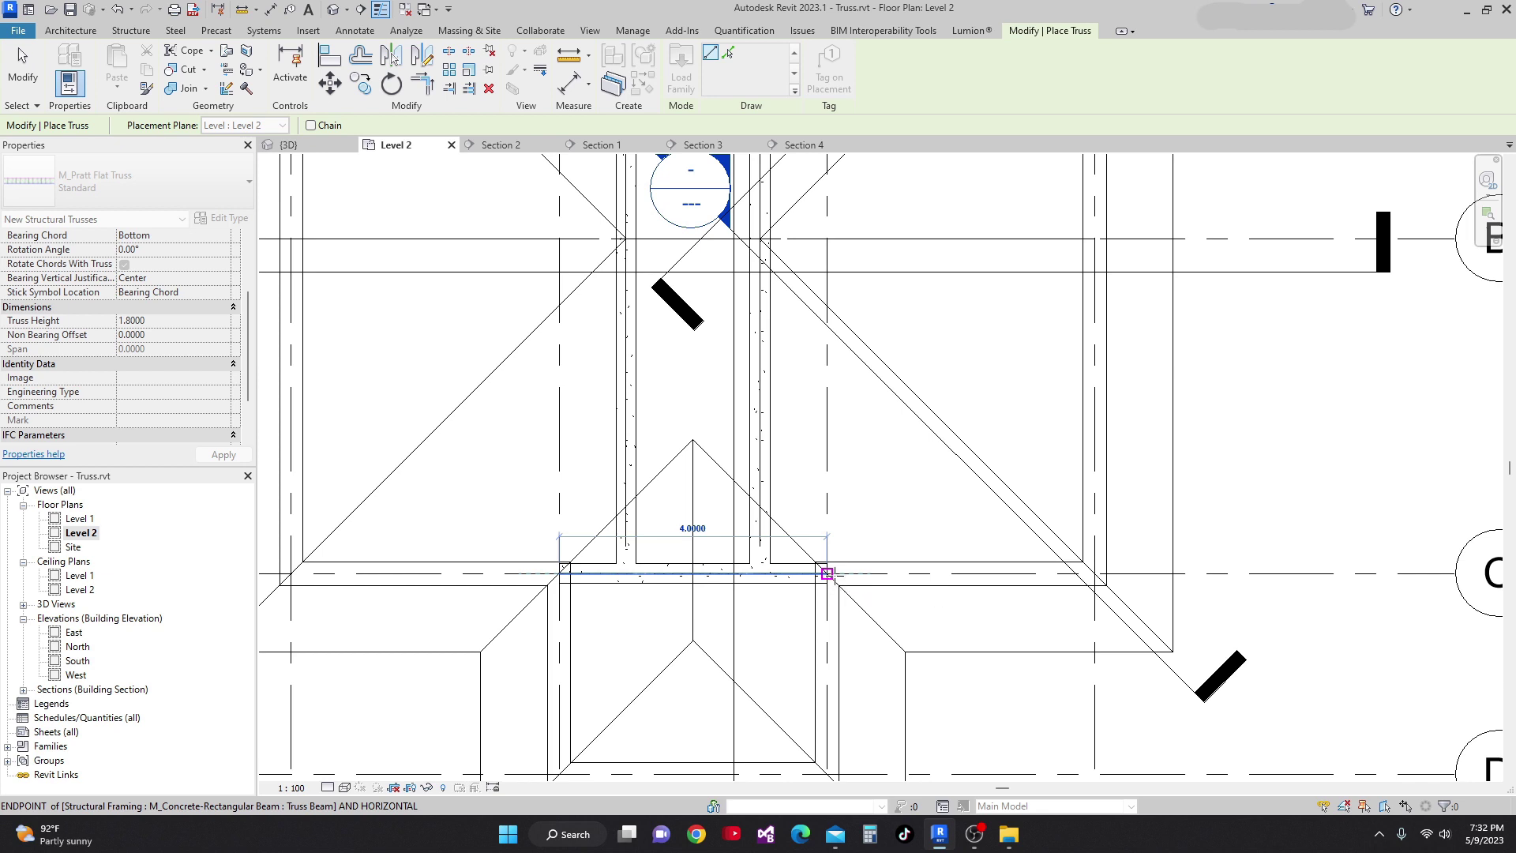
pyautogui.click(827, 573)
pyautogui.scroll(-2, 701, 531)
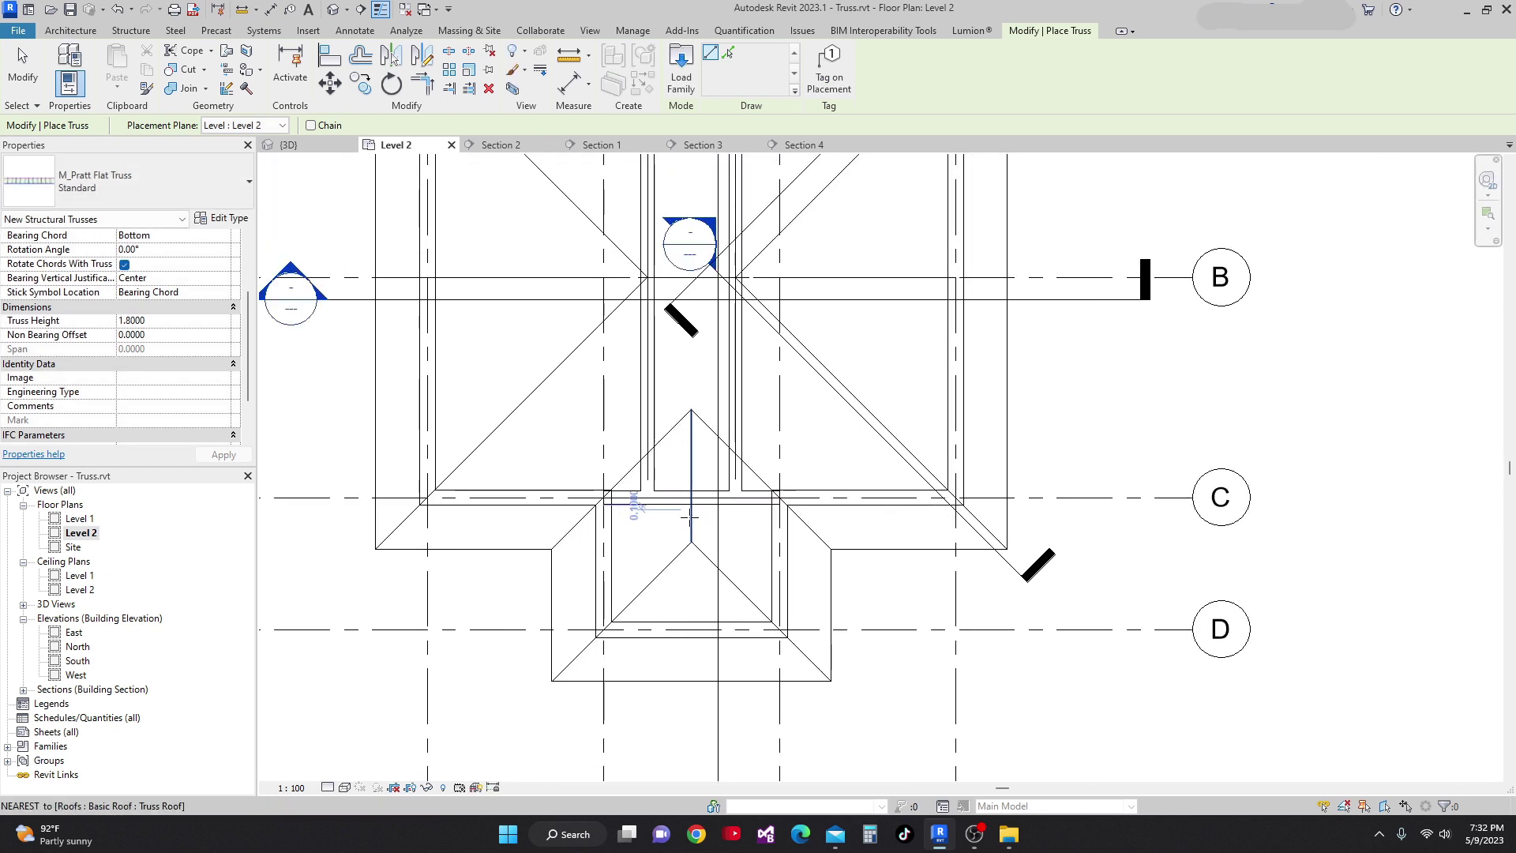
# Place an M_Pratt Flat Truss along the small roof's left hip, from the wall corner on grid D to the ridge end.
pyautogui.scroll(1, 565, 609)
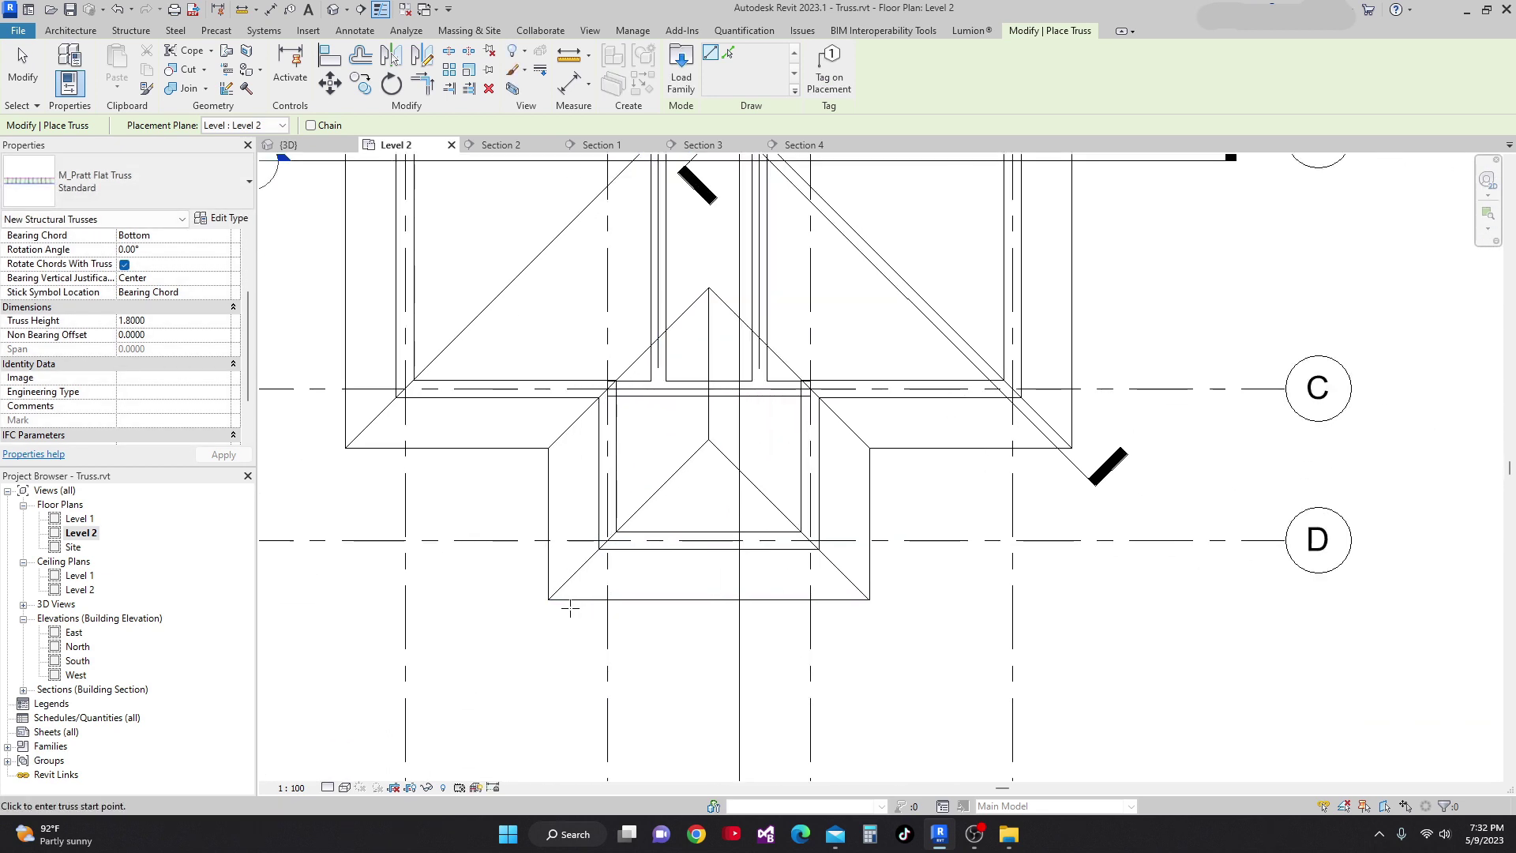
pyautogui.scroll(1, 612, 544)
pyautogui.click(608, 540)
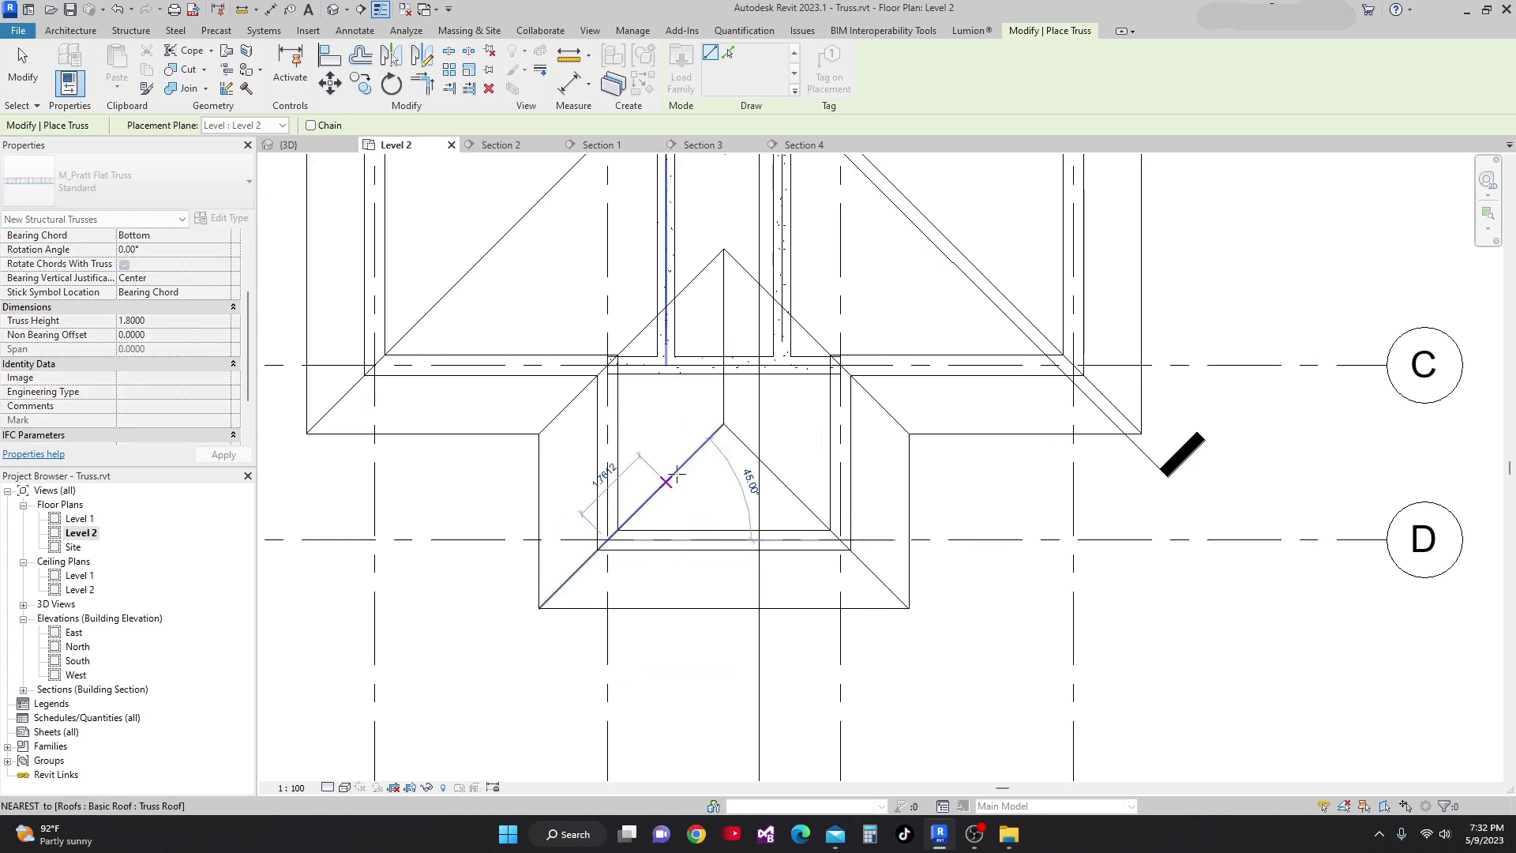
pyautogui.click(724, 424)
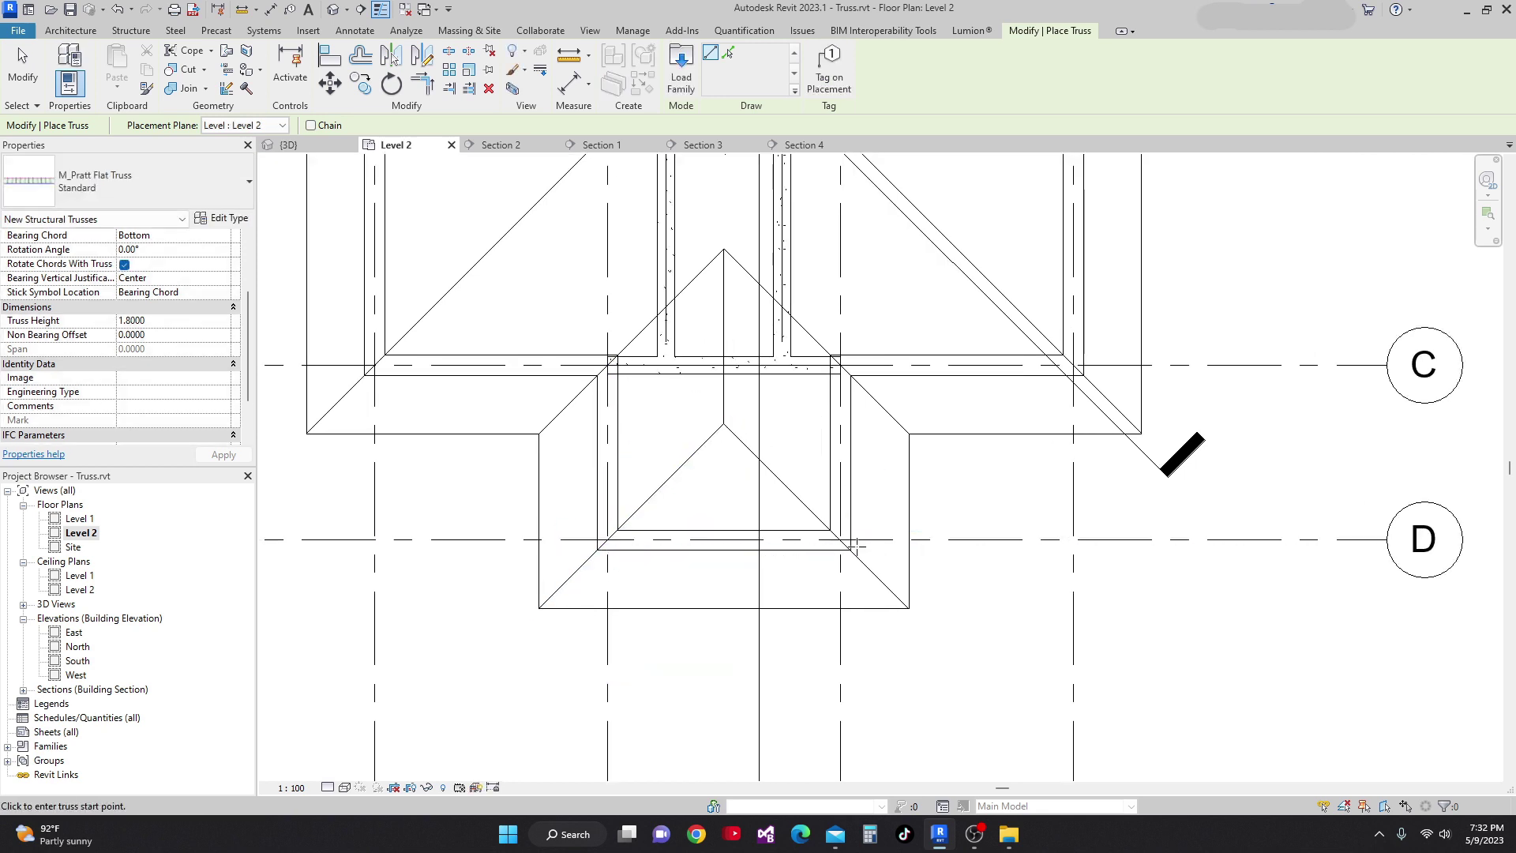
# Place an M_Pratt Flat Truss along the small roof's right hip, from the wall corner on grid D to the ridge end.
pyautogui.scroll(1, 839, 538)
pyautogui.scroll(-3, 838, 537)
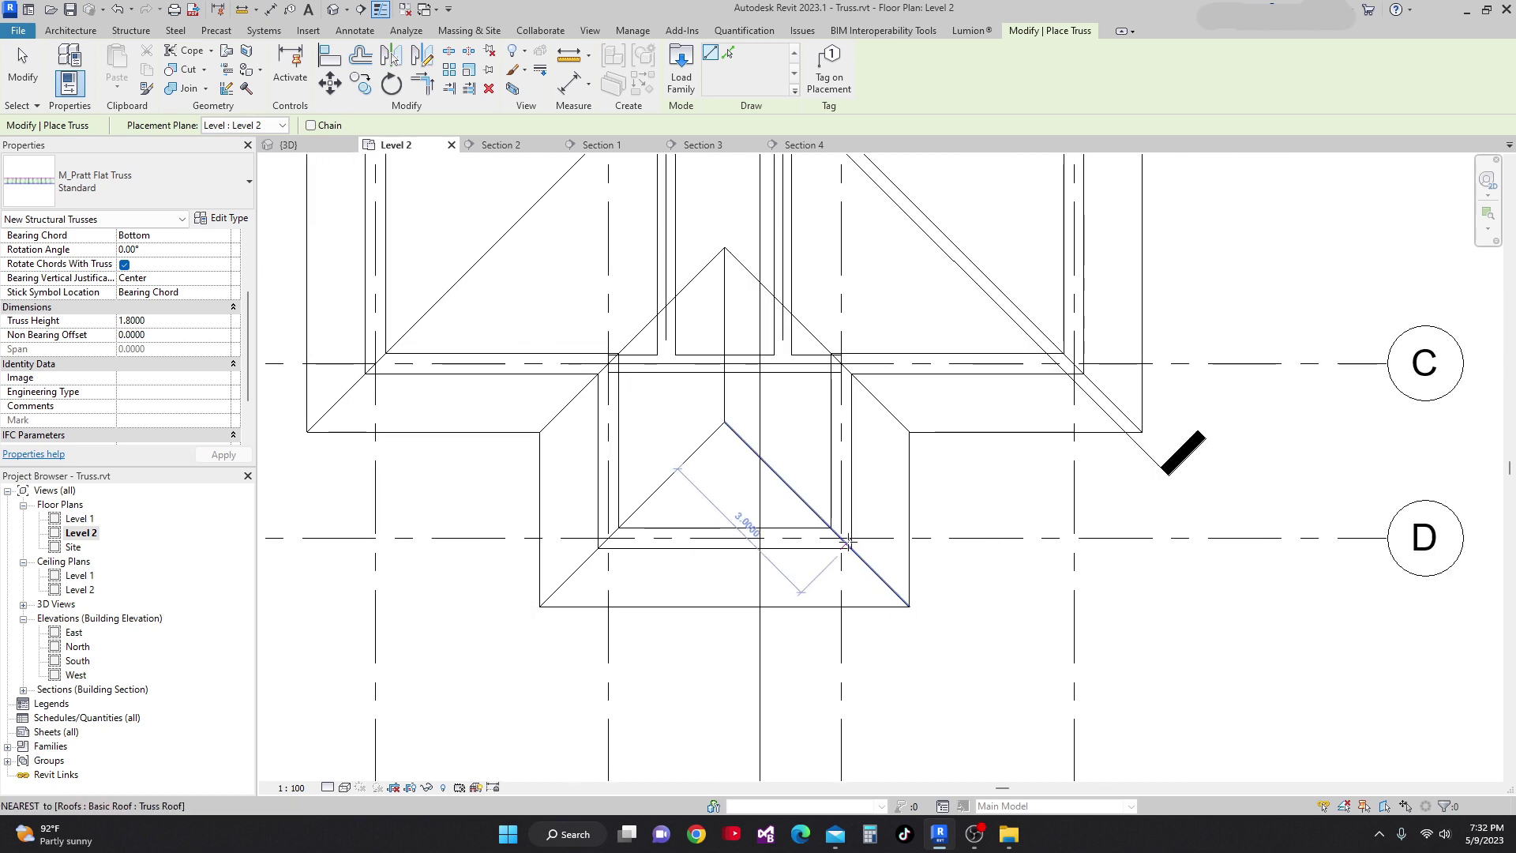
pyautogui.scroll(-2, 843, 548)
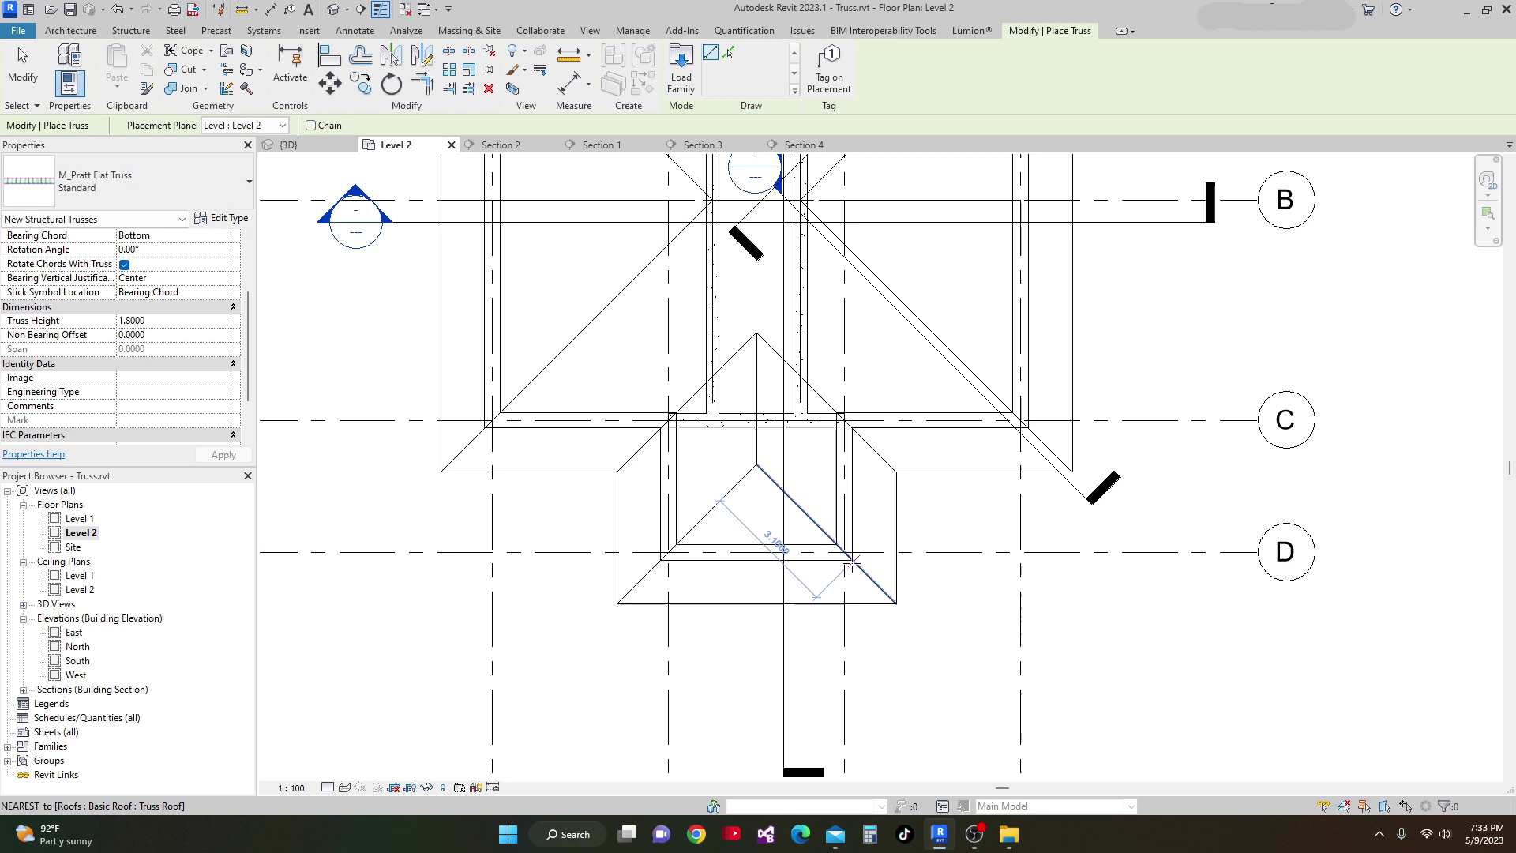
pyautogui.click(848, 555)
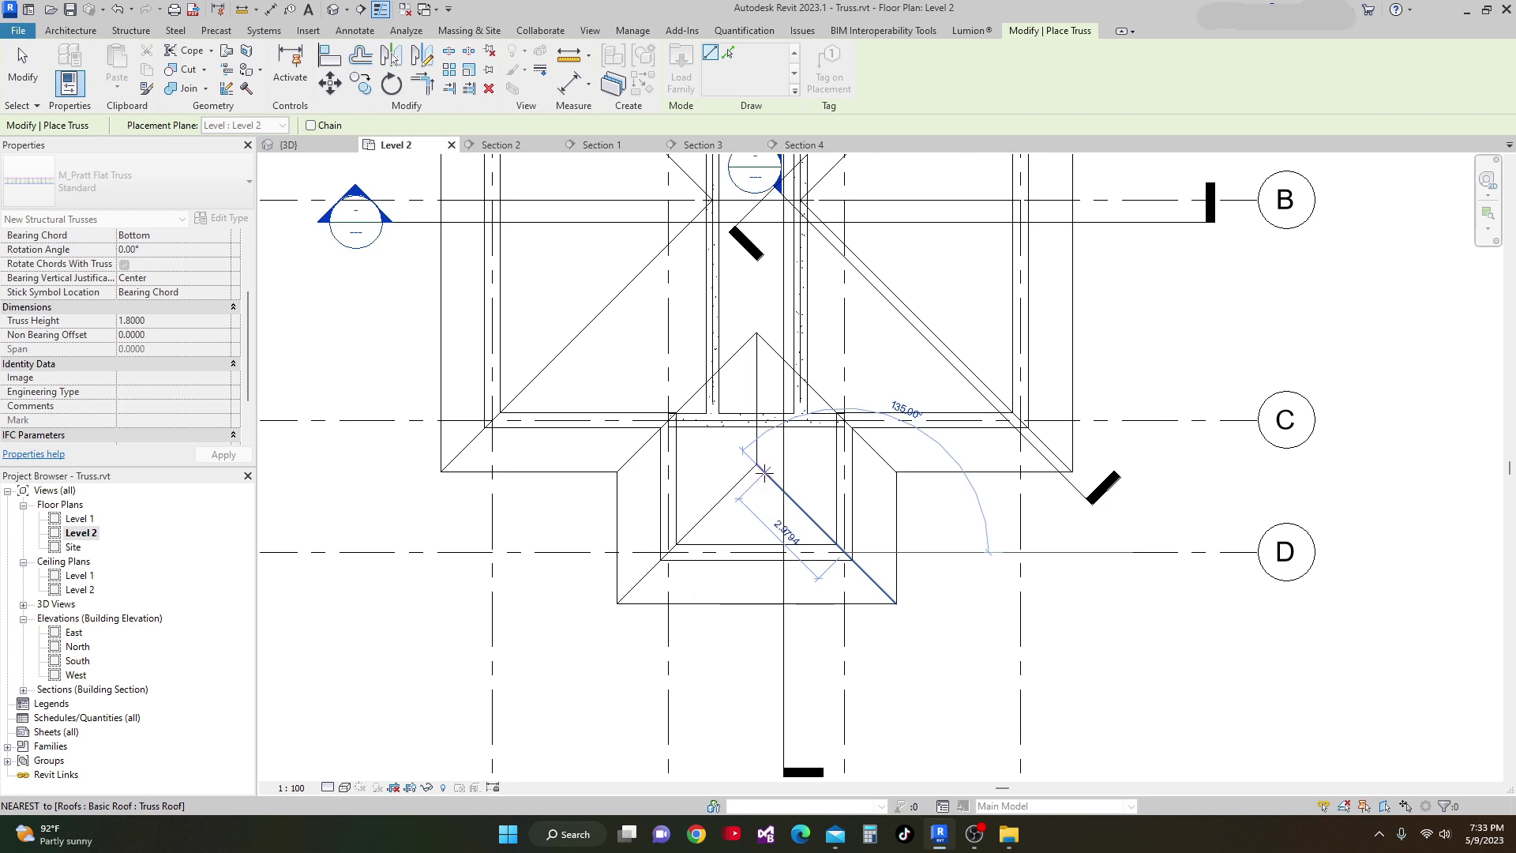
pyautogui.click(757, 463)
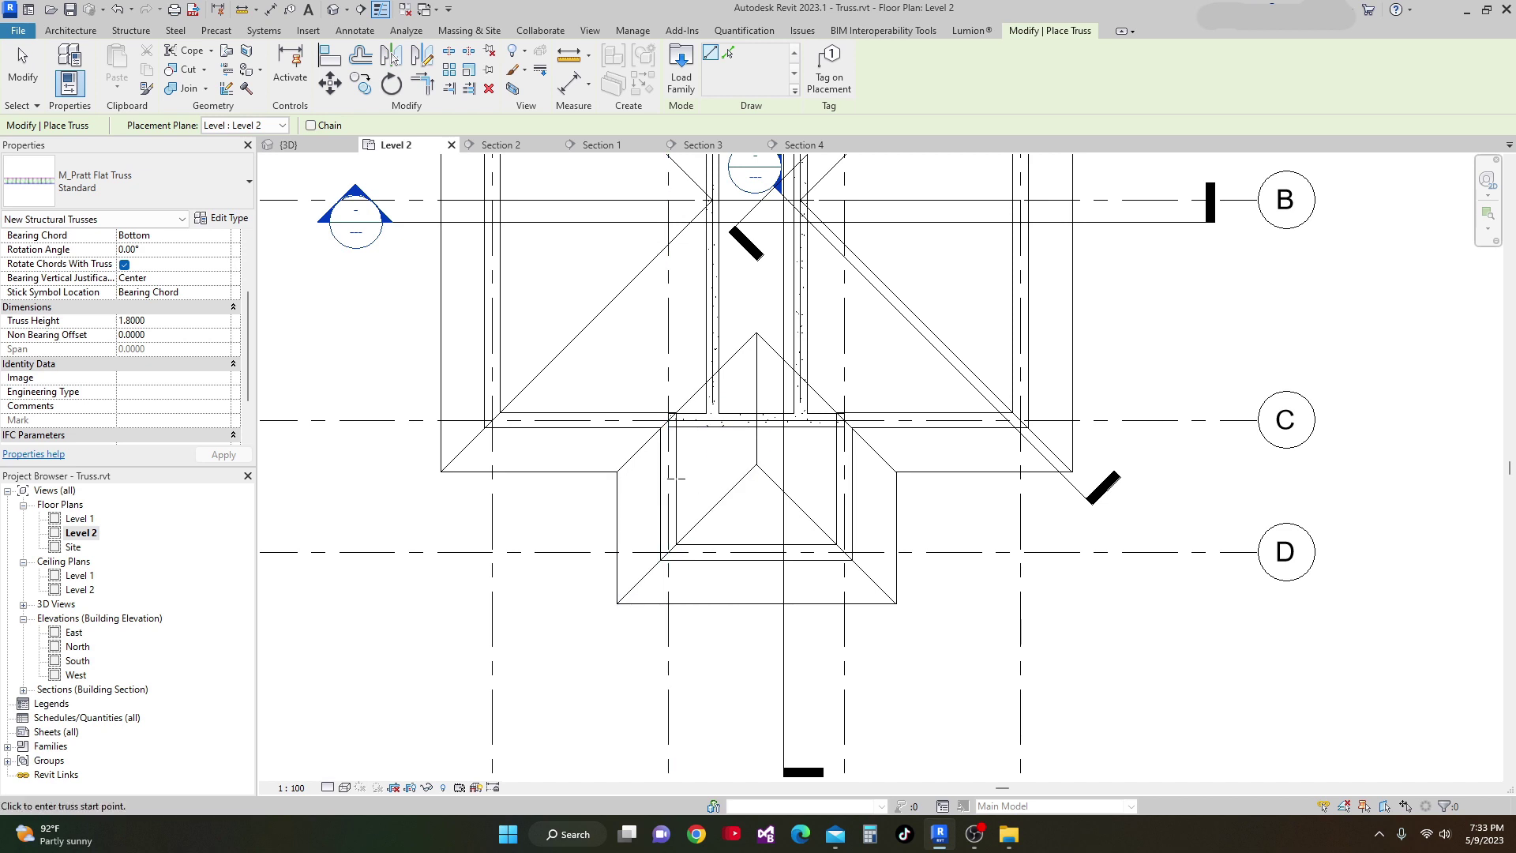
# Place a 4 m M_Pratt Flat Truss across the small projection between its side walls and move it in line with the ridge end.
pyautogui.scroll(1, 676, 478)
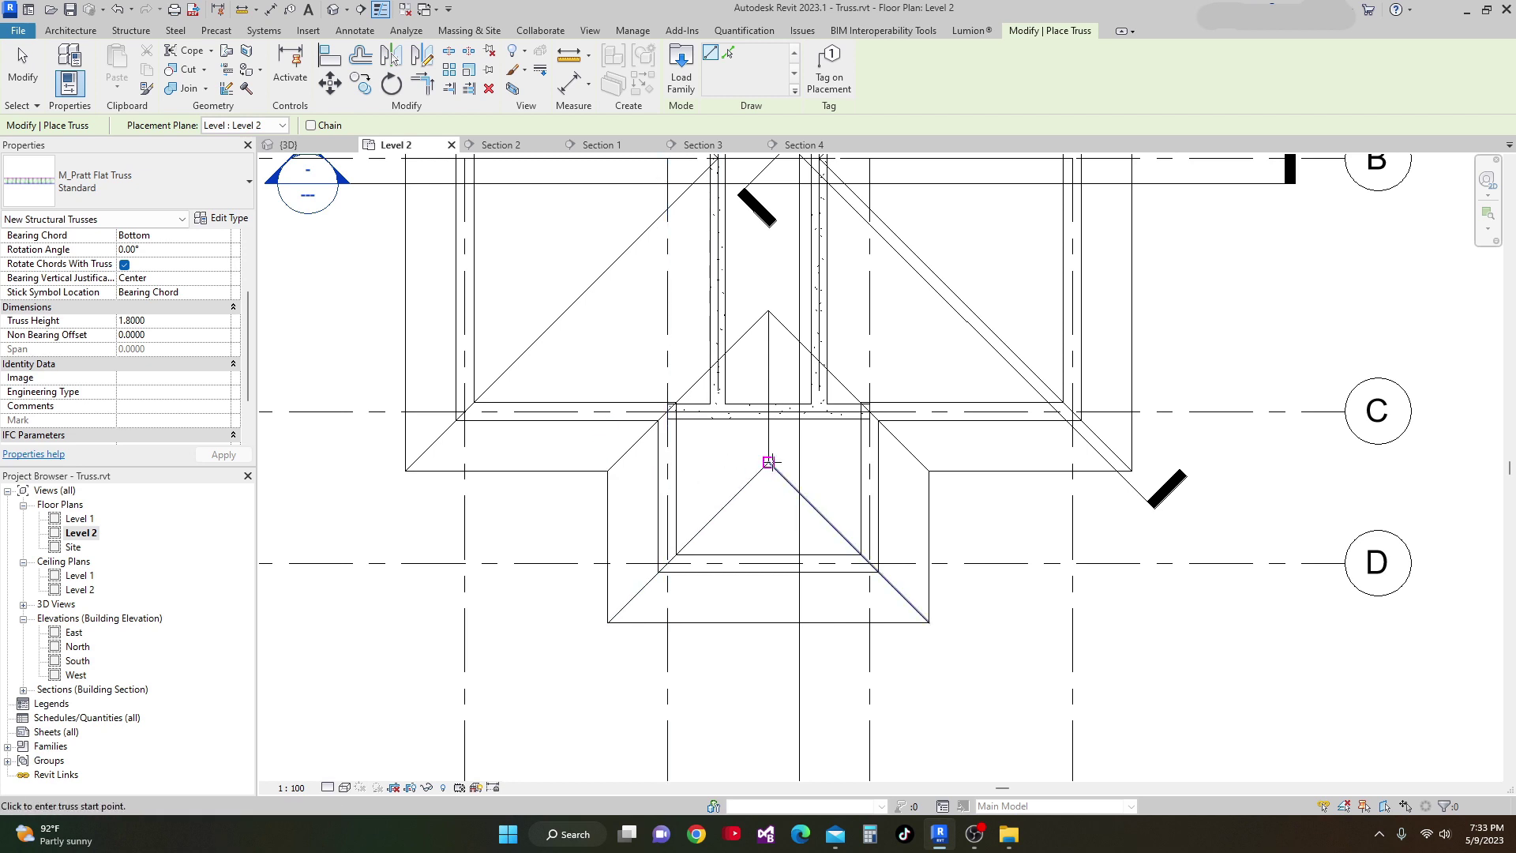
pyautogui.click(870, 472)
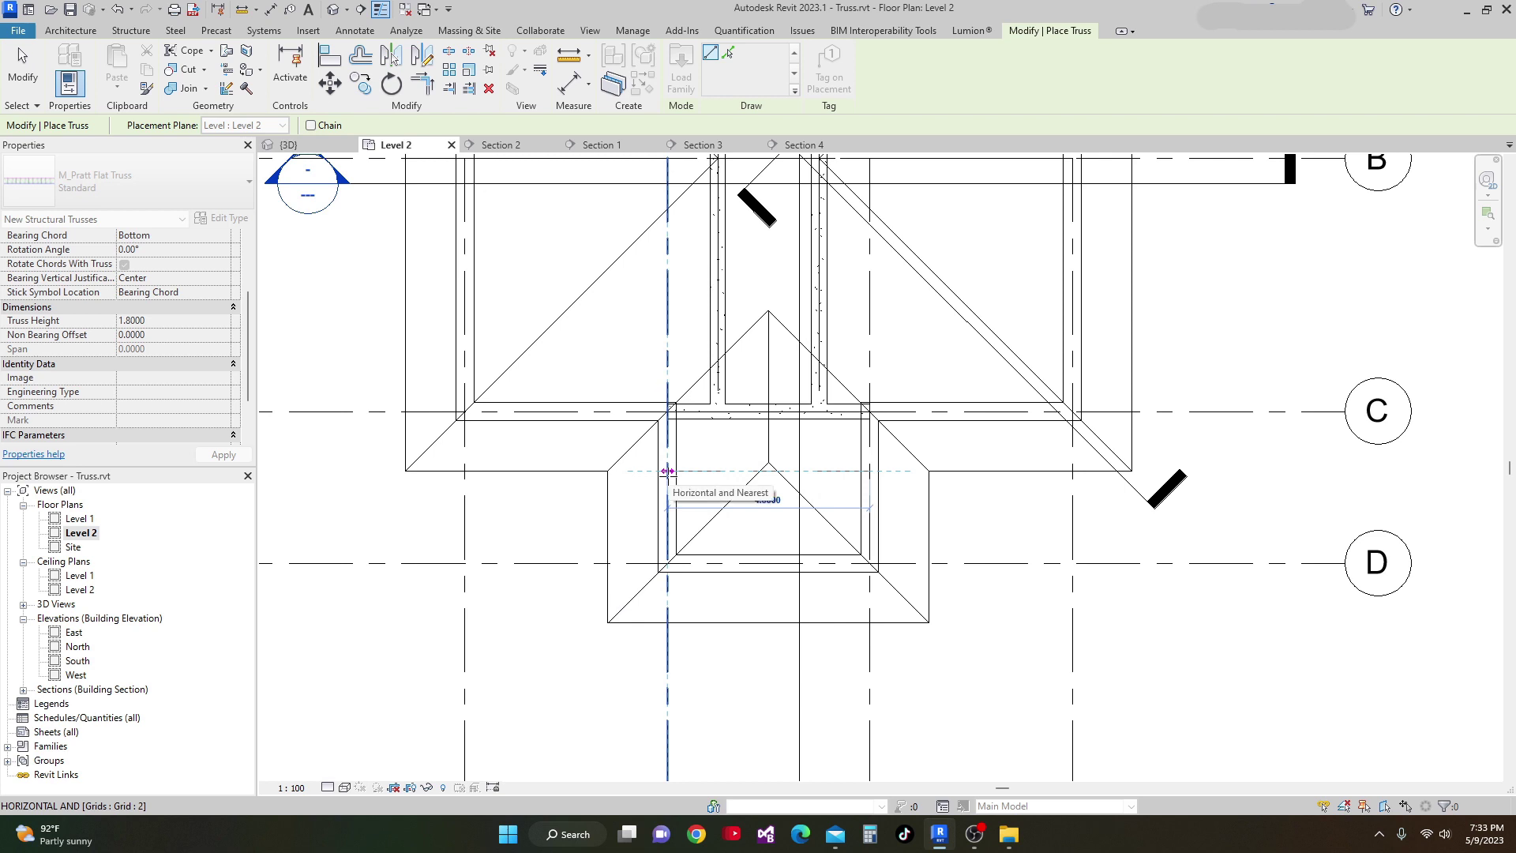
pyautogui.click(668, 472)
pyautogui.press('Escape')
pyautogui.click(838, 471)
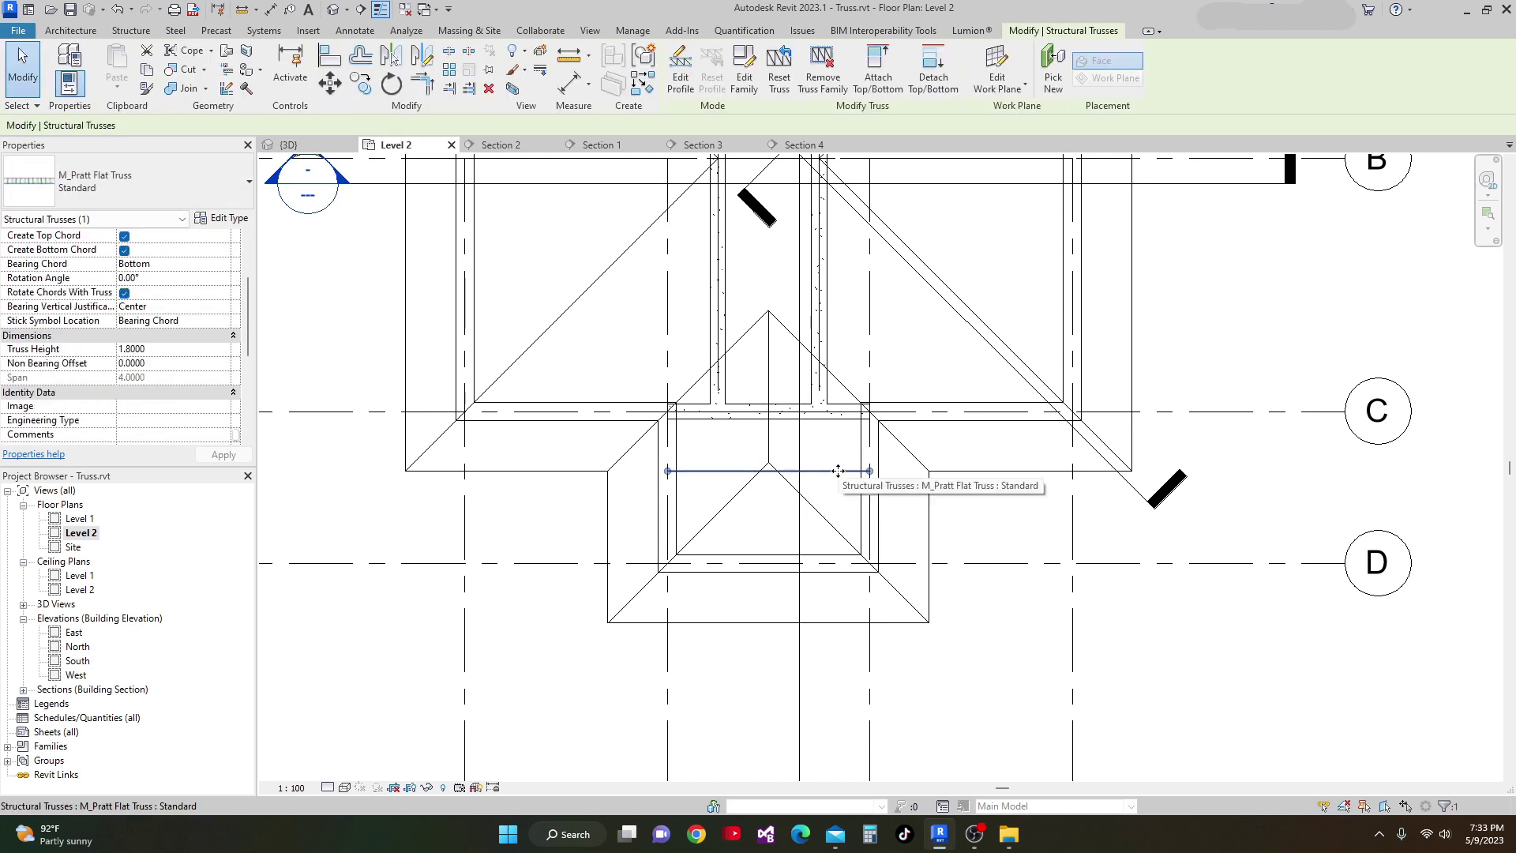
pyautogui.moveTo(839, 472); pyautogui.dragTo(838, 461)
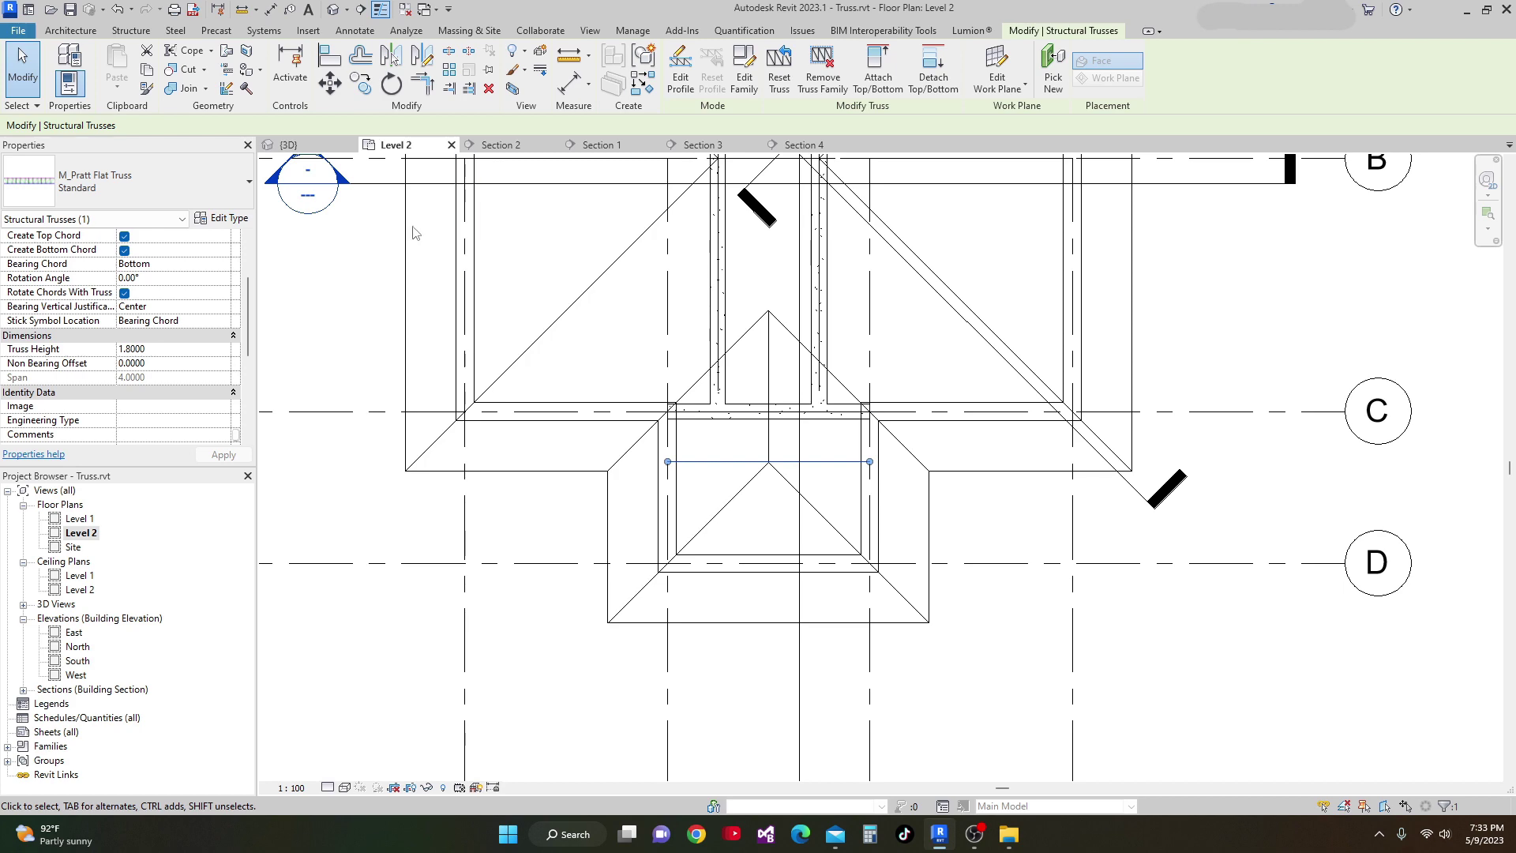
# Examine the four new trusses of the small projecting roof in the 3D view.
pyautogui.click(291, 145)
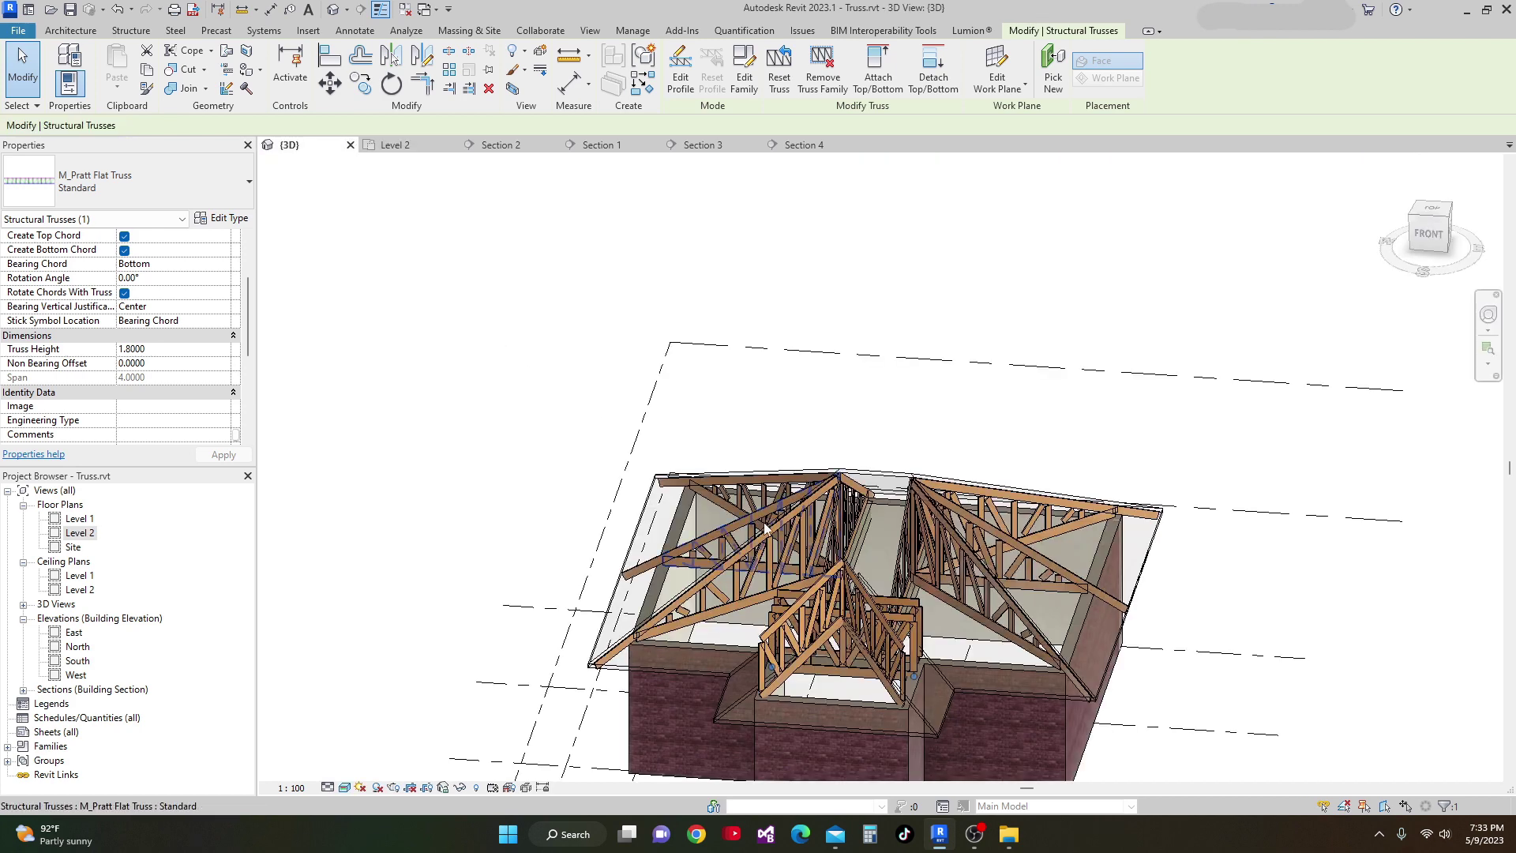
pyautogui.scroll(3, 897, 692)
pyautogui.keyDown('shift'); pyautogui.moveTo(897, 692); pyautogui.dragTo(1110, 721, button='middle'); pyautogui.keyUp('shift')
pyautogui.keyDown('shift'); pyautogui.moveTo(918, 563); pyautogui.dragTo(789, 534, button='middle'); pyautogui.keyUp('shift')
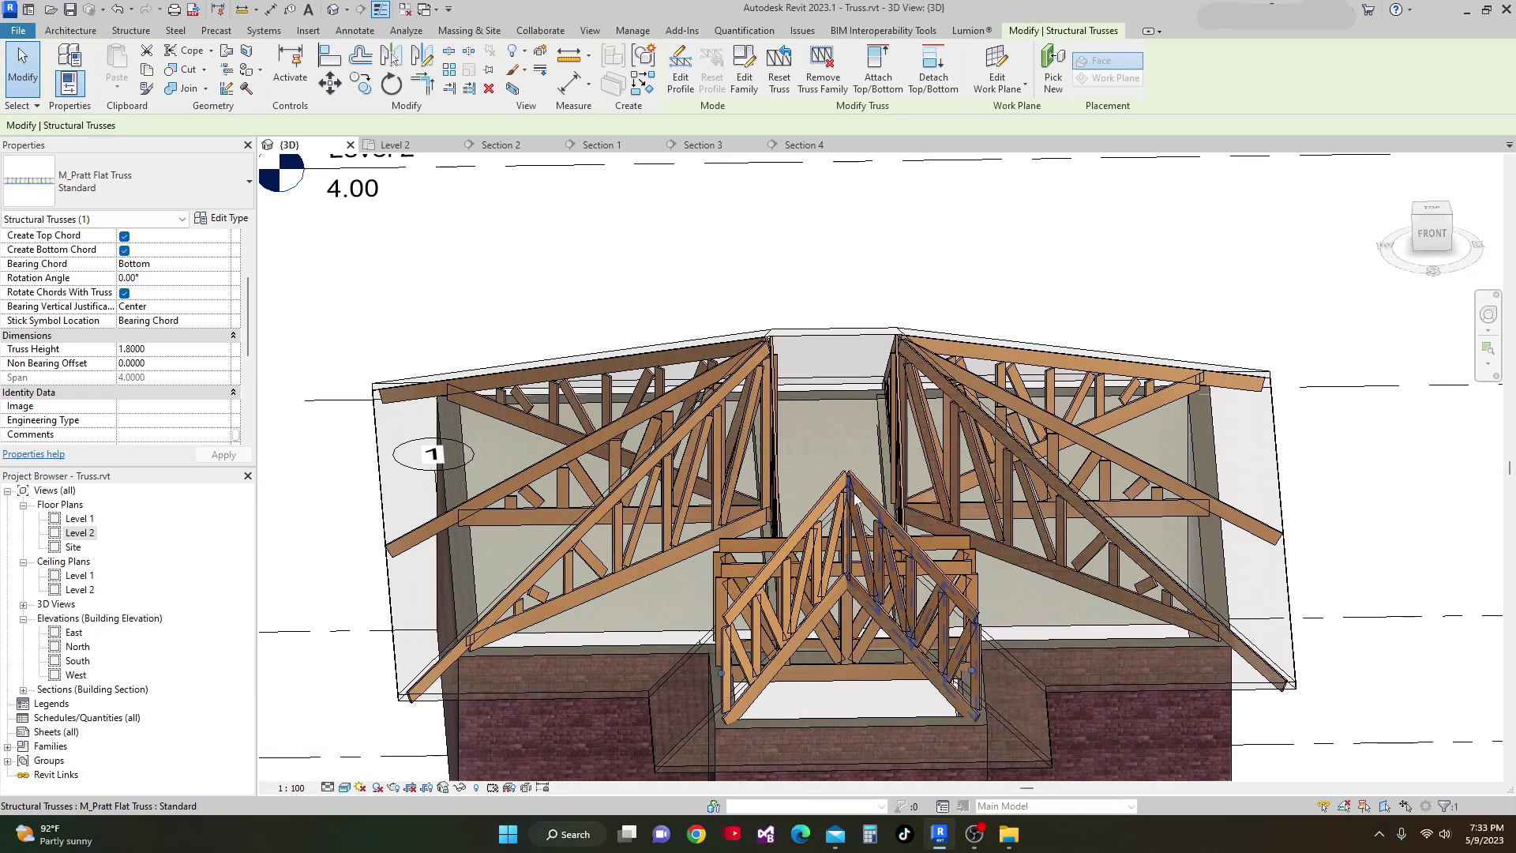
pyautogui.click(805, 531)
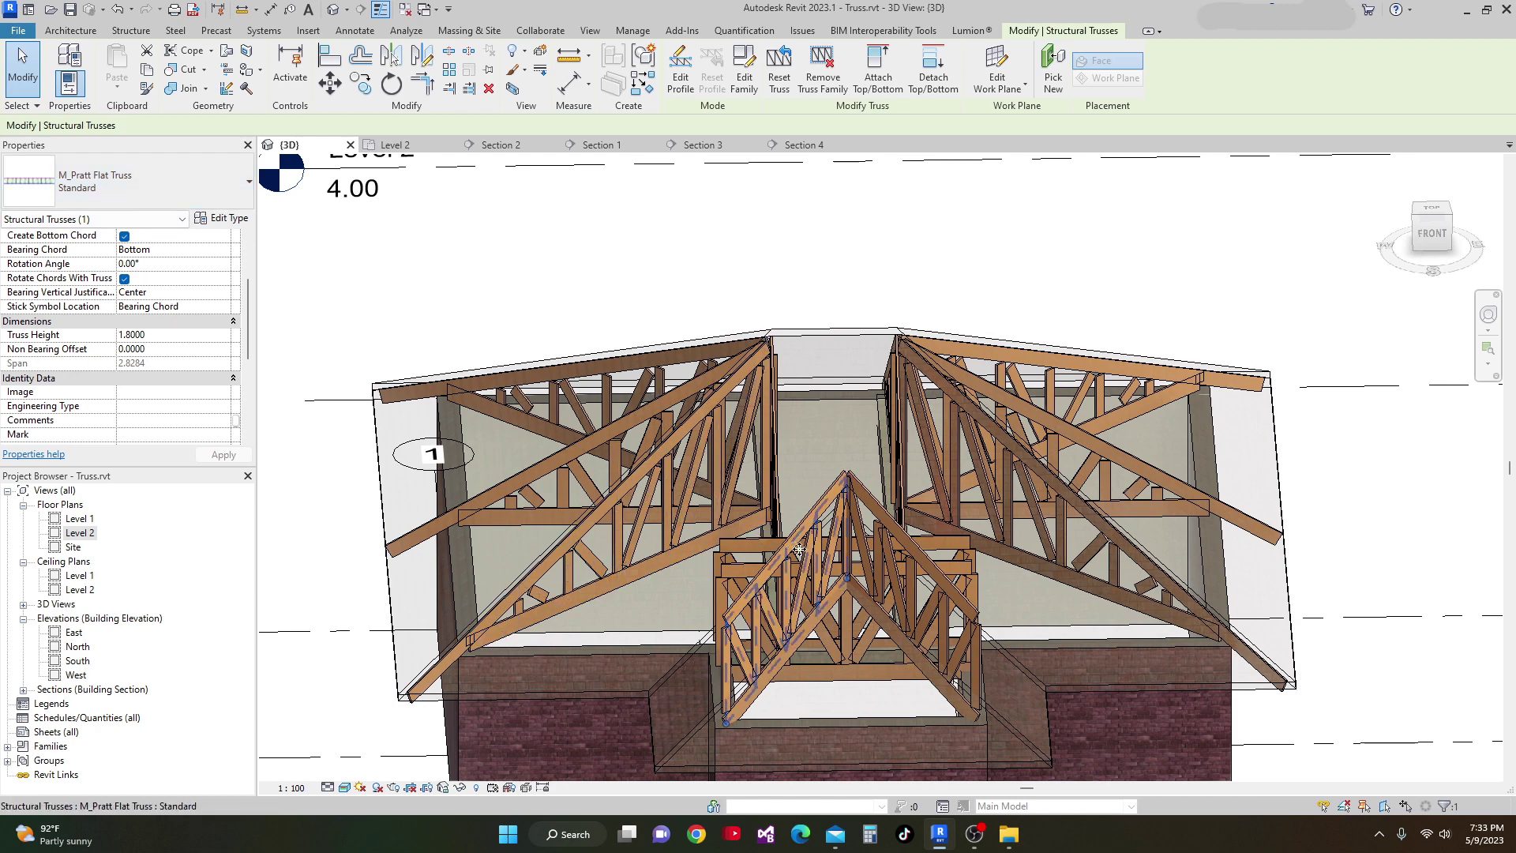
pyautogui.press('Escape')
pyautogui.moveTo(805, 582)
pyautogui.keyDown('shift'); pyautogui.mouseDown(button='middle')
pyautogui.moveTo(774, 573)
pyautogui.moveTo(802, 567)
pyautogui.mouseUp(button='middle'); pyautogui.keyUp('shift')
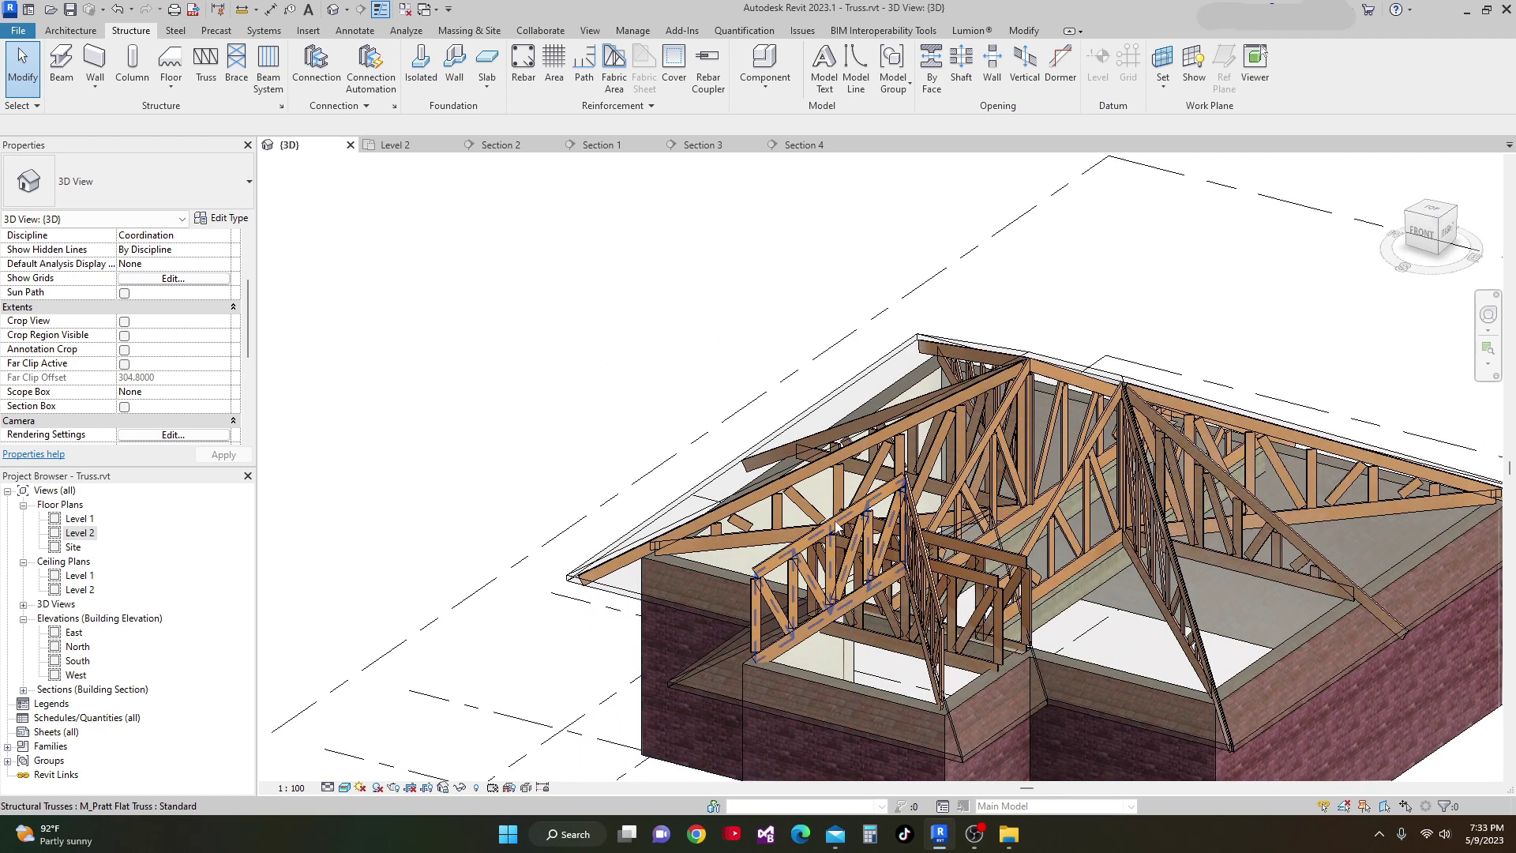
# Attach the tops of the small projection's two hip trusses to the roof, and save the project.
pyautogui.click(823, 539)
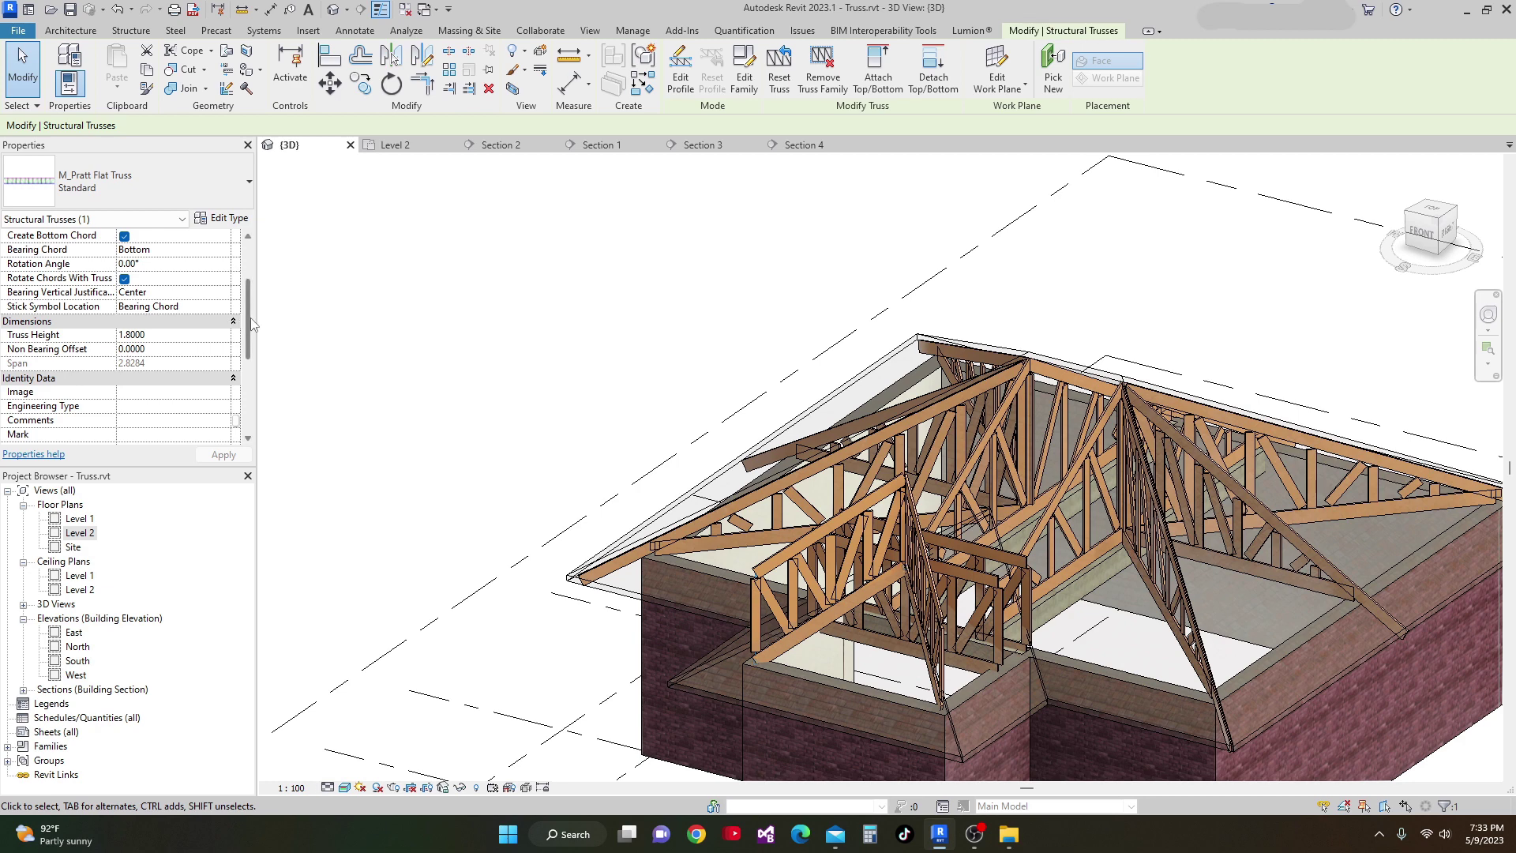
pyautogui.moveTo(249, 324); pyautogui.dragTo(249, 284)
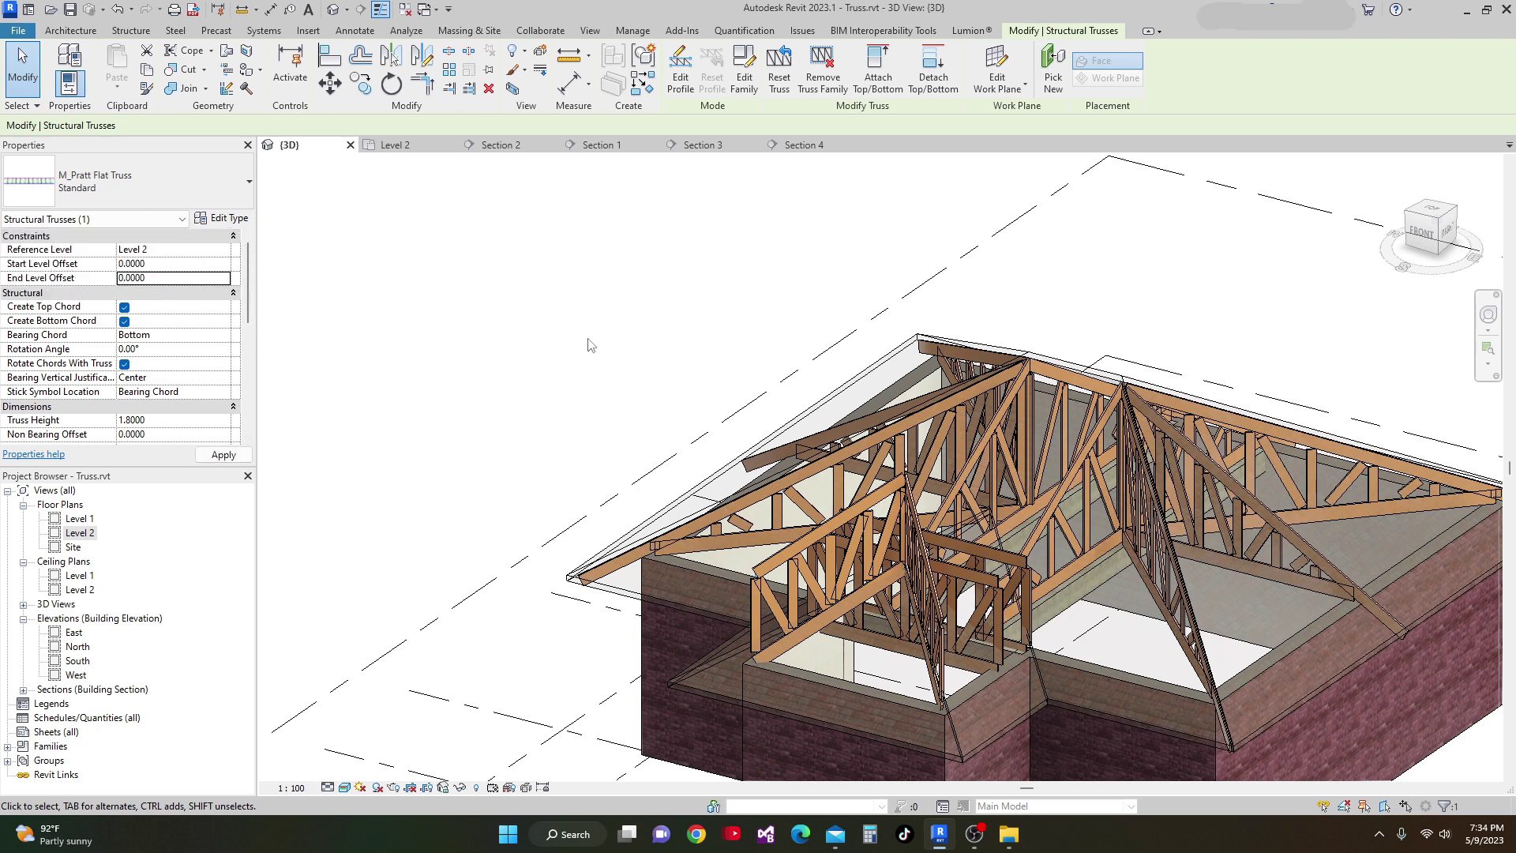
pyautogui.scroll(2, 869, 474)
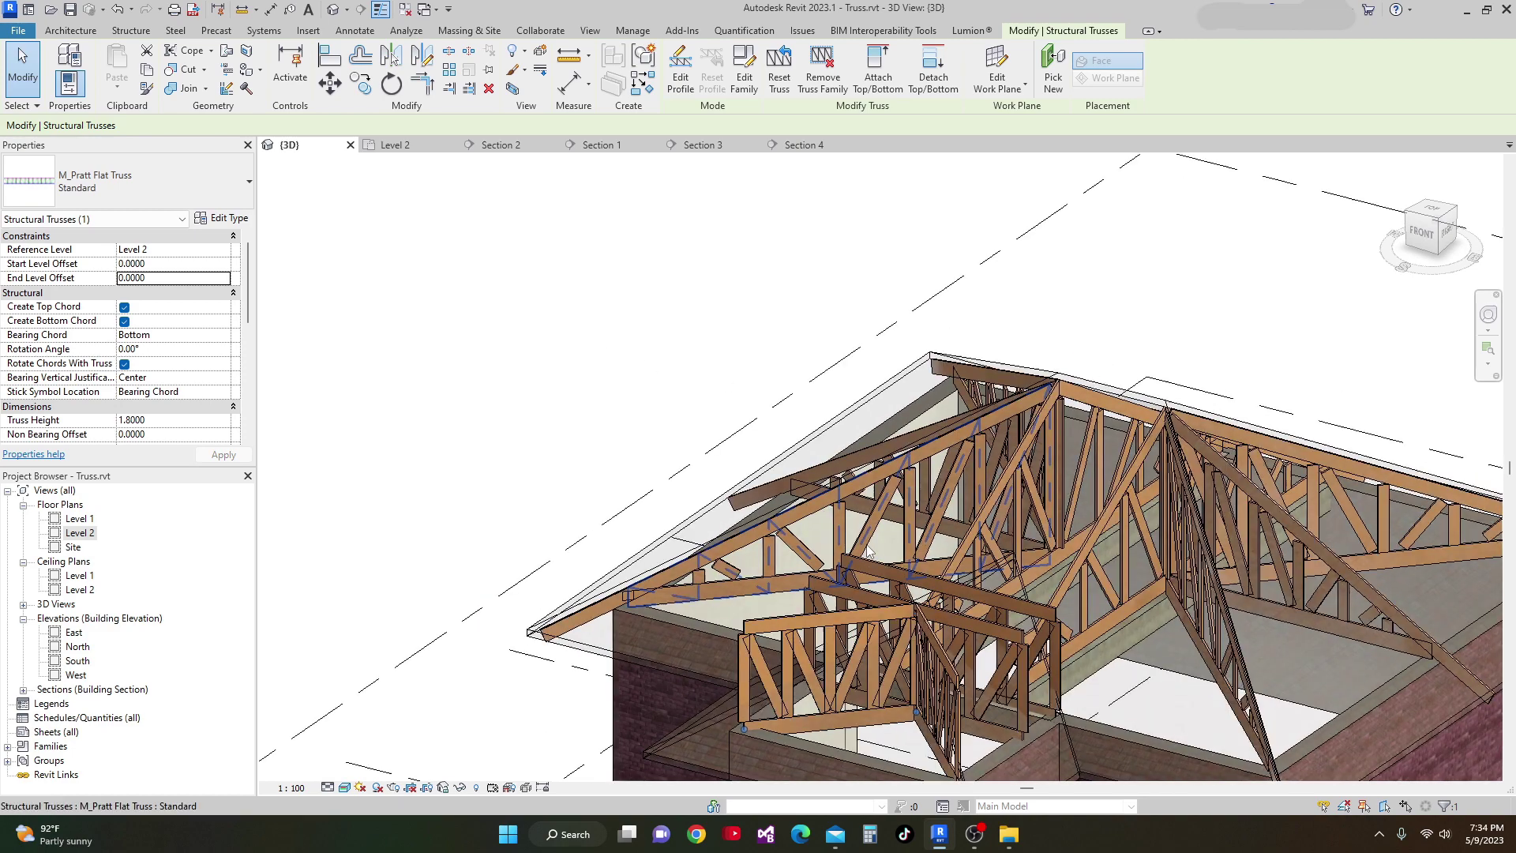
pyautogui.scroll(-3, 867, 551)
pyautogui.keyDown('shift'); pyautogui.moveTo(867, 551); pyautogui.dragTo(1124, 663, button='middle'); pyautogui.keyUp('shift')
pyautogui.scroll(2, 1040, 694)
pyautogui.scroll(-3, 1041, 694)
pyautogui.keyDown('shift'); pyautogui.moveTo(1041, 695); pyautogui.dragTo(989, 632, button='middle'); pyautogui.keyUp('shift')
pyautogui.scroll(-2, 1037, 632)
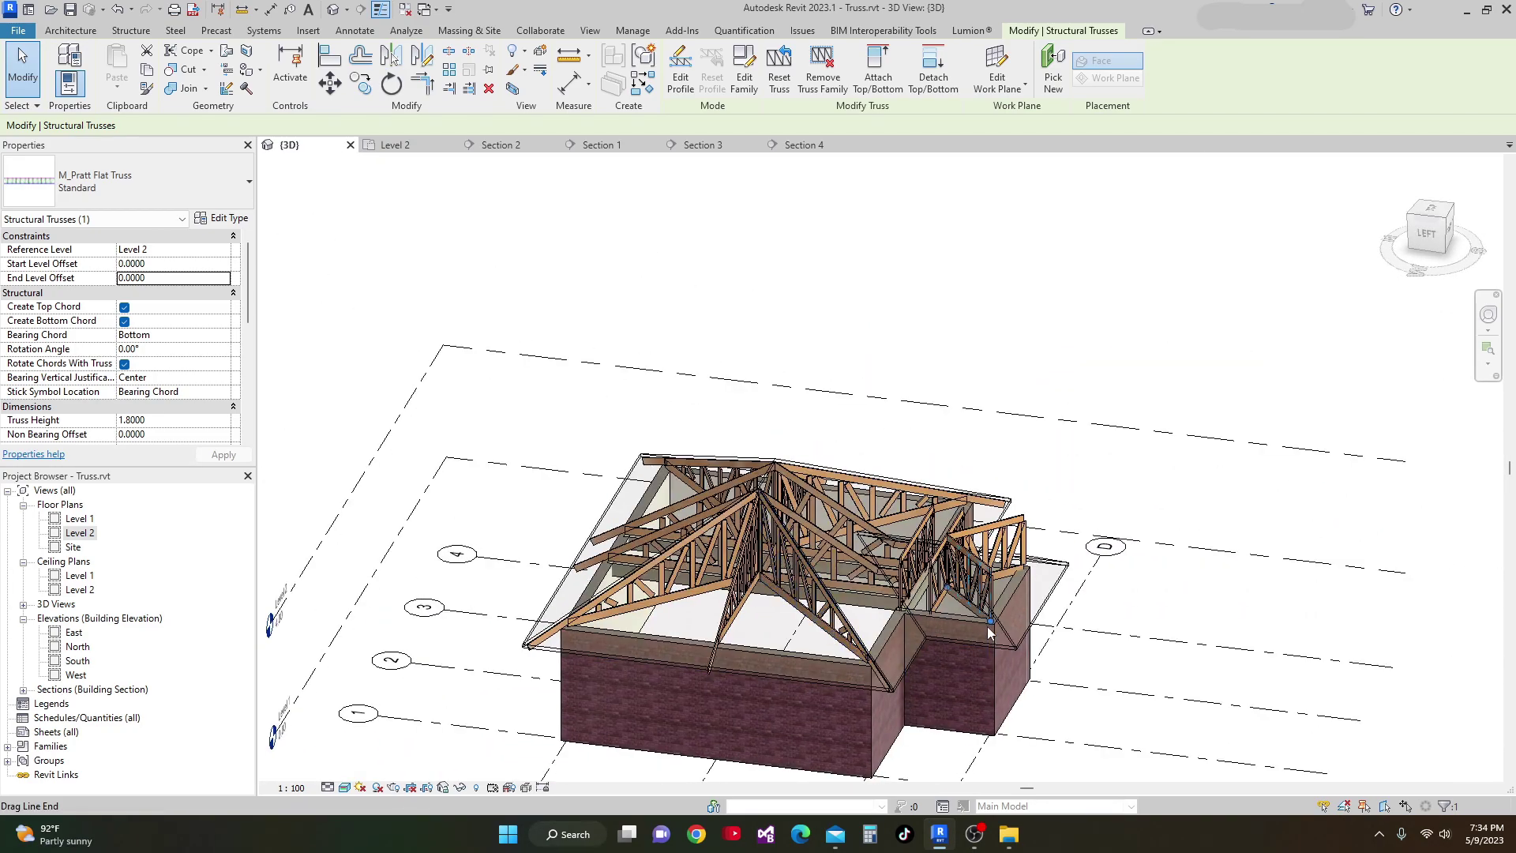
pyautogui.scroll(4, 987, 565)
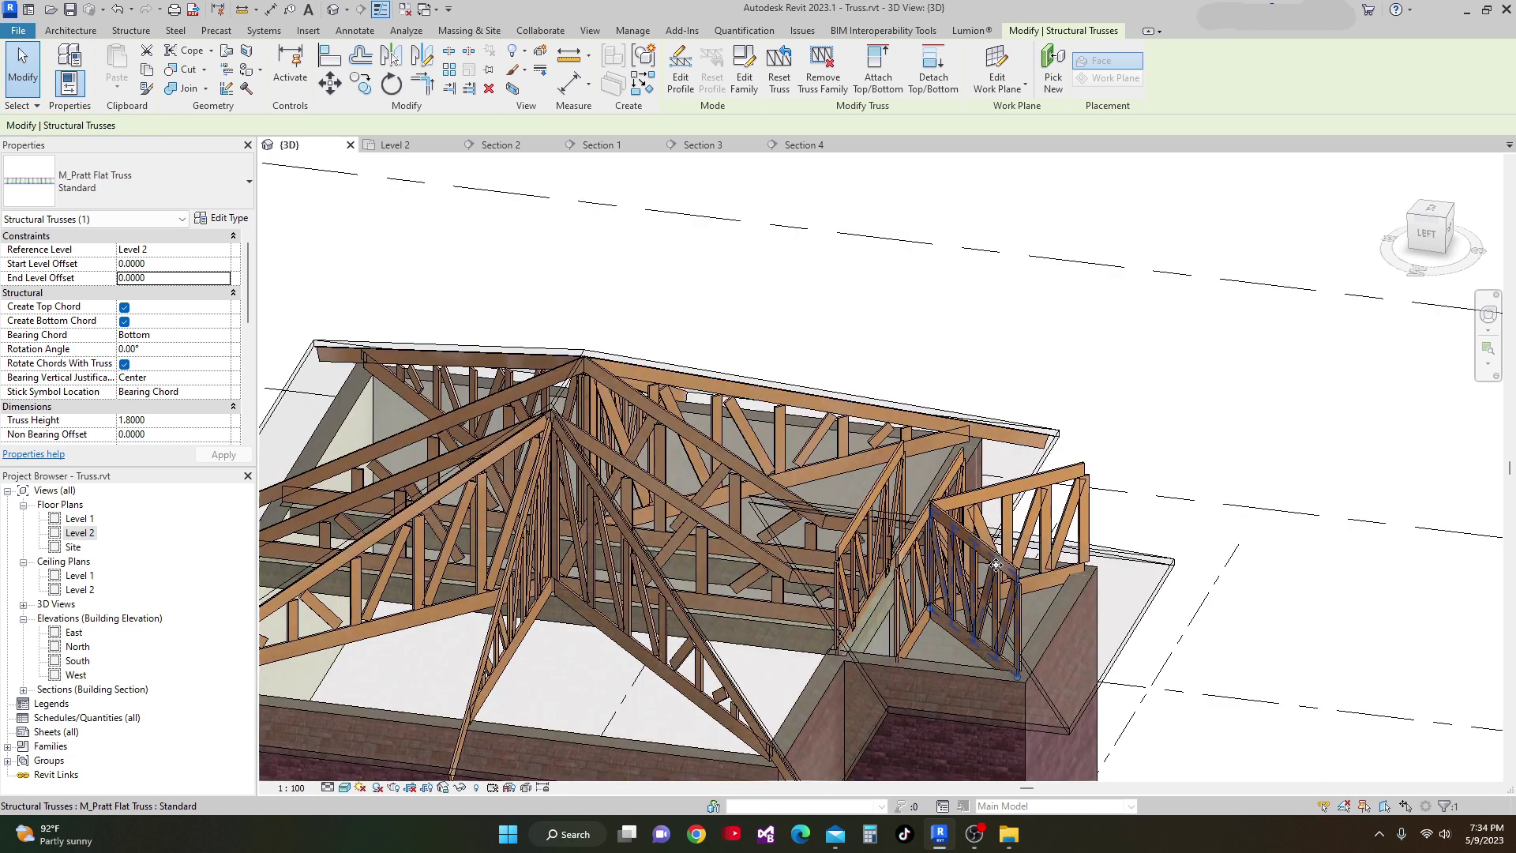
pyautogui.keyDown('ctrl'); pyautogui.click(1049, 484); pyautogui.keyUp('ctrl')
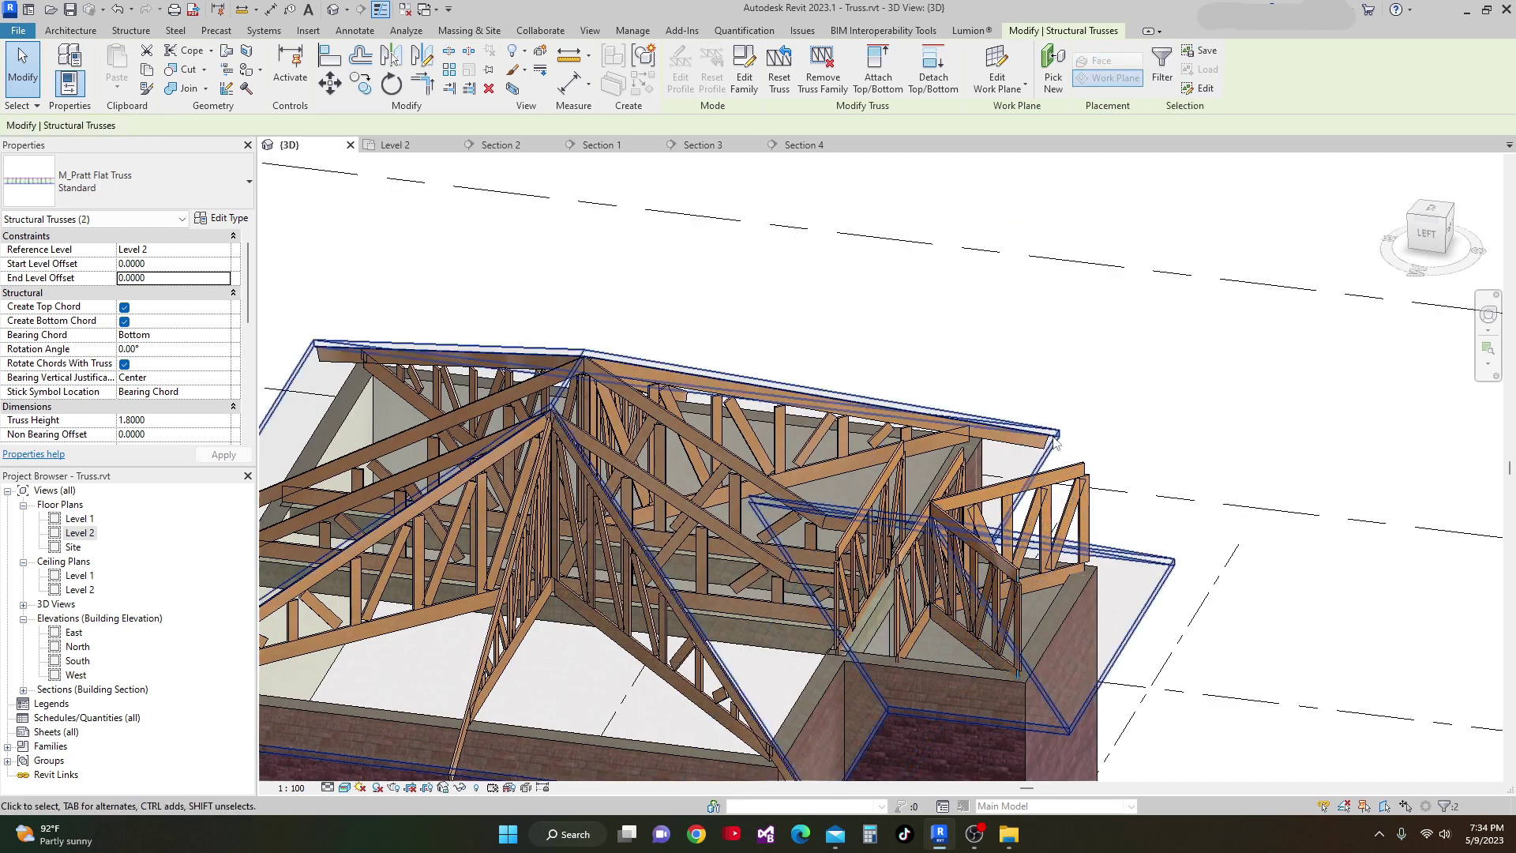
pyautogui.click(878, 76)
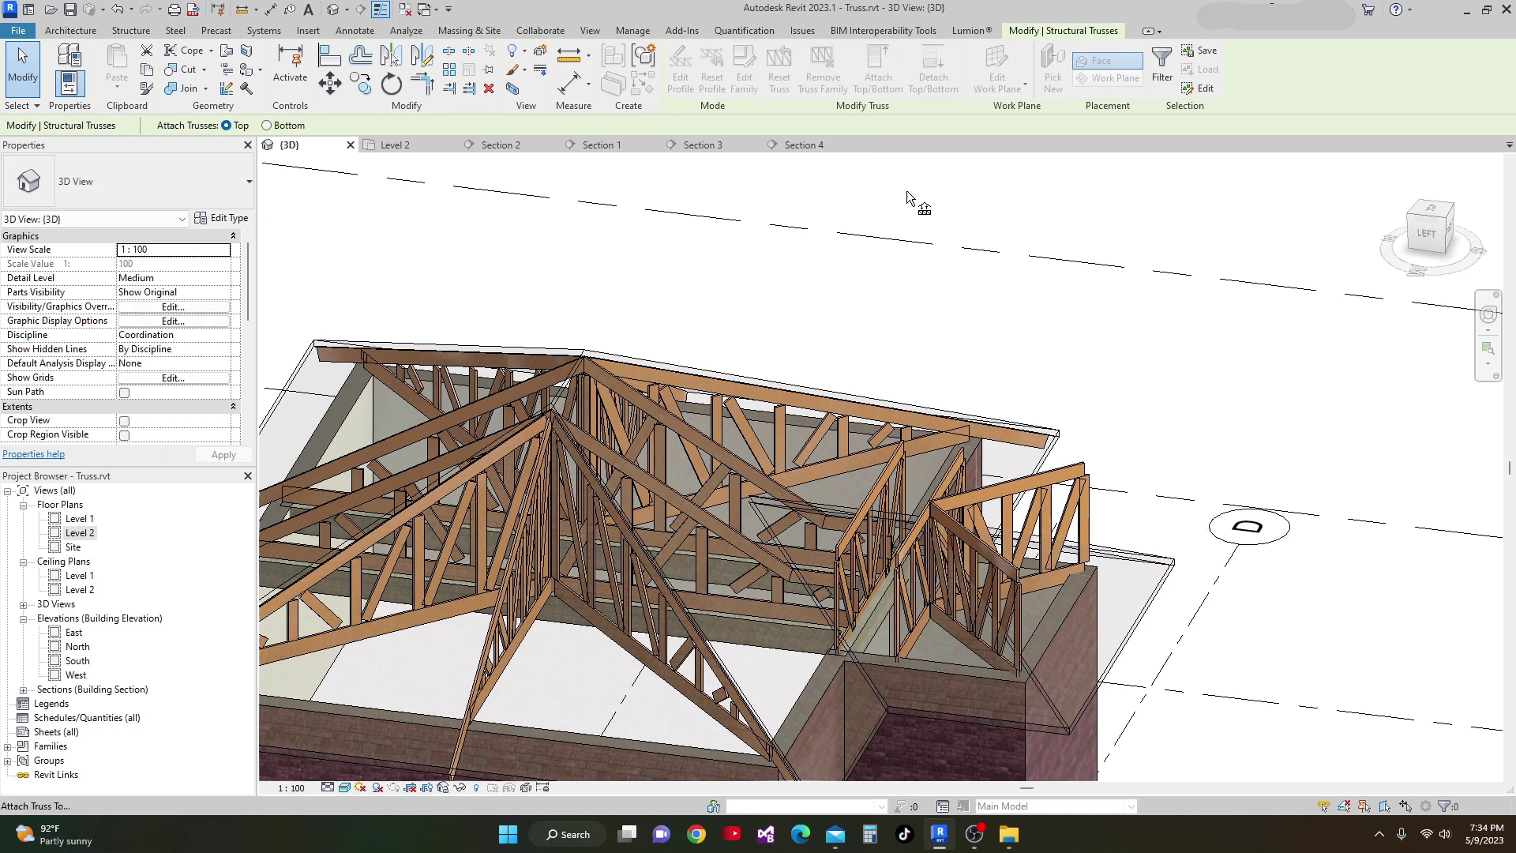
pyautogui.click(1220, 407)
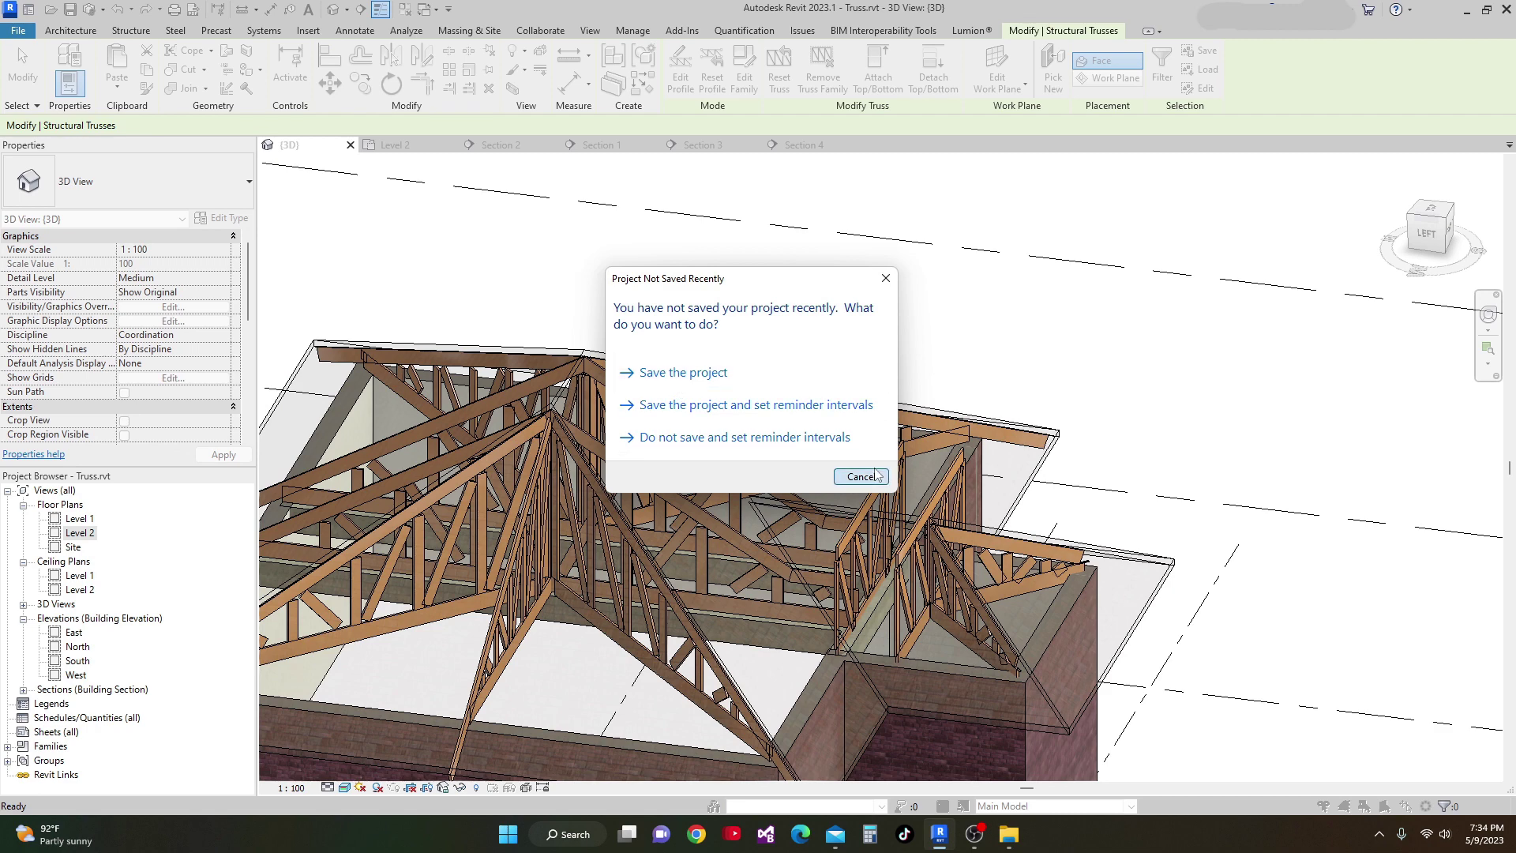
pyautogui.click(684, 373)
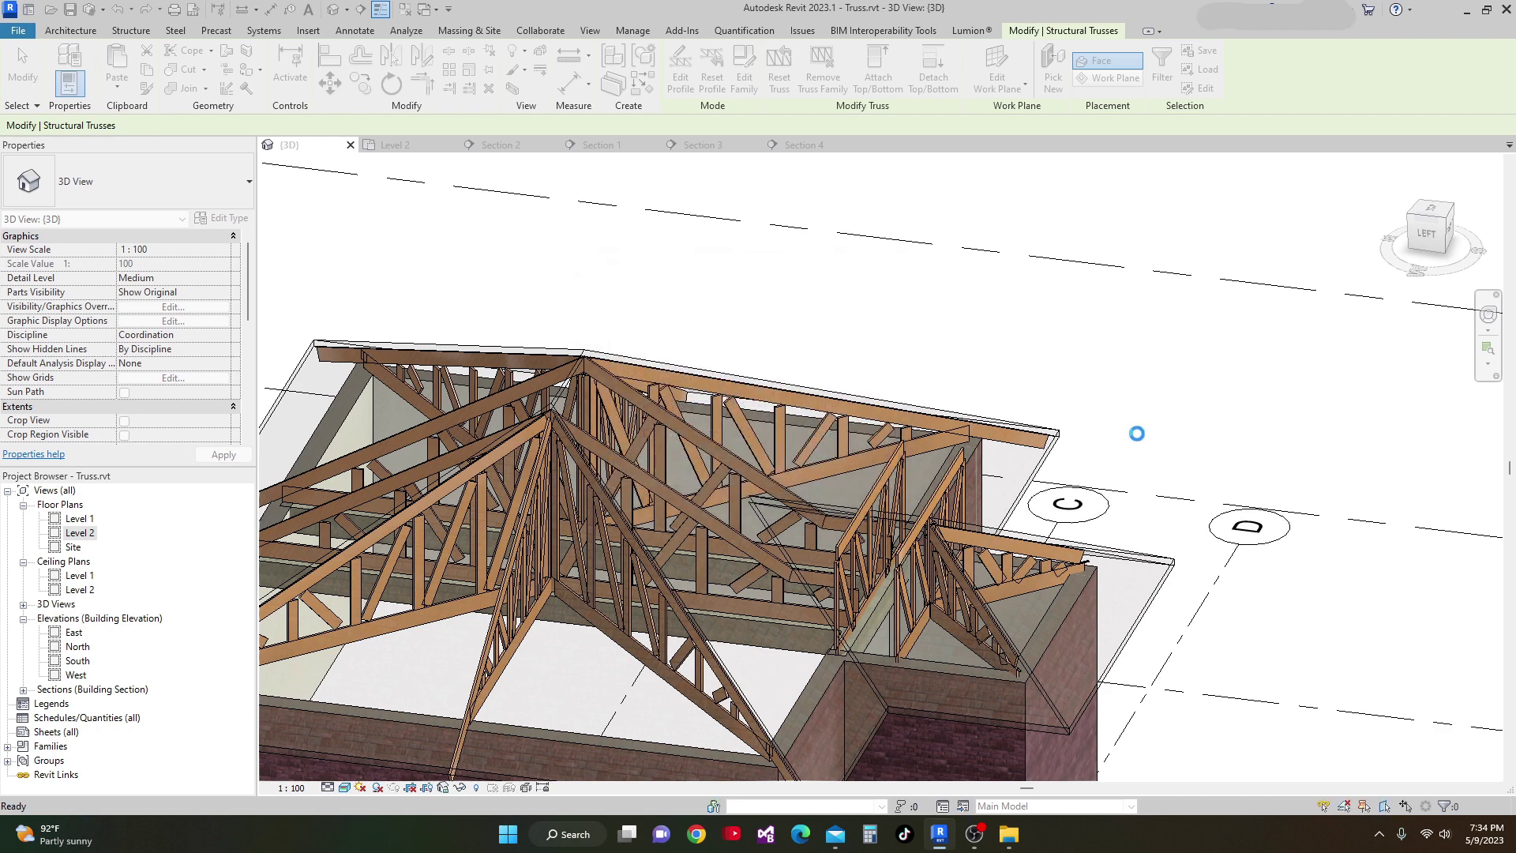
# Attach the tops of the two flat trusses spanning between the small projection's side walls to the roof.
pyautogui.keyDown('shift'); pyautogui.moveTo(806, 566); pyautogui.dragTo(868, 522, button='middle'); pyautogui.keyUp('shift')
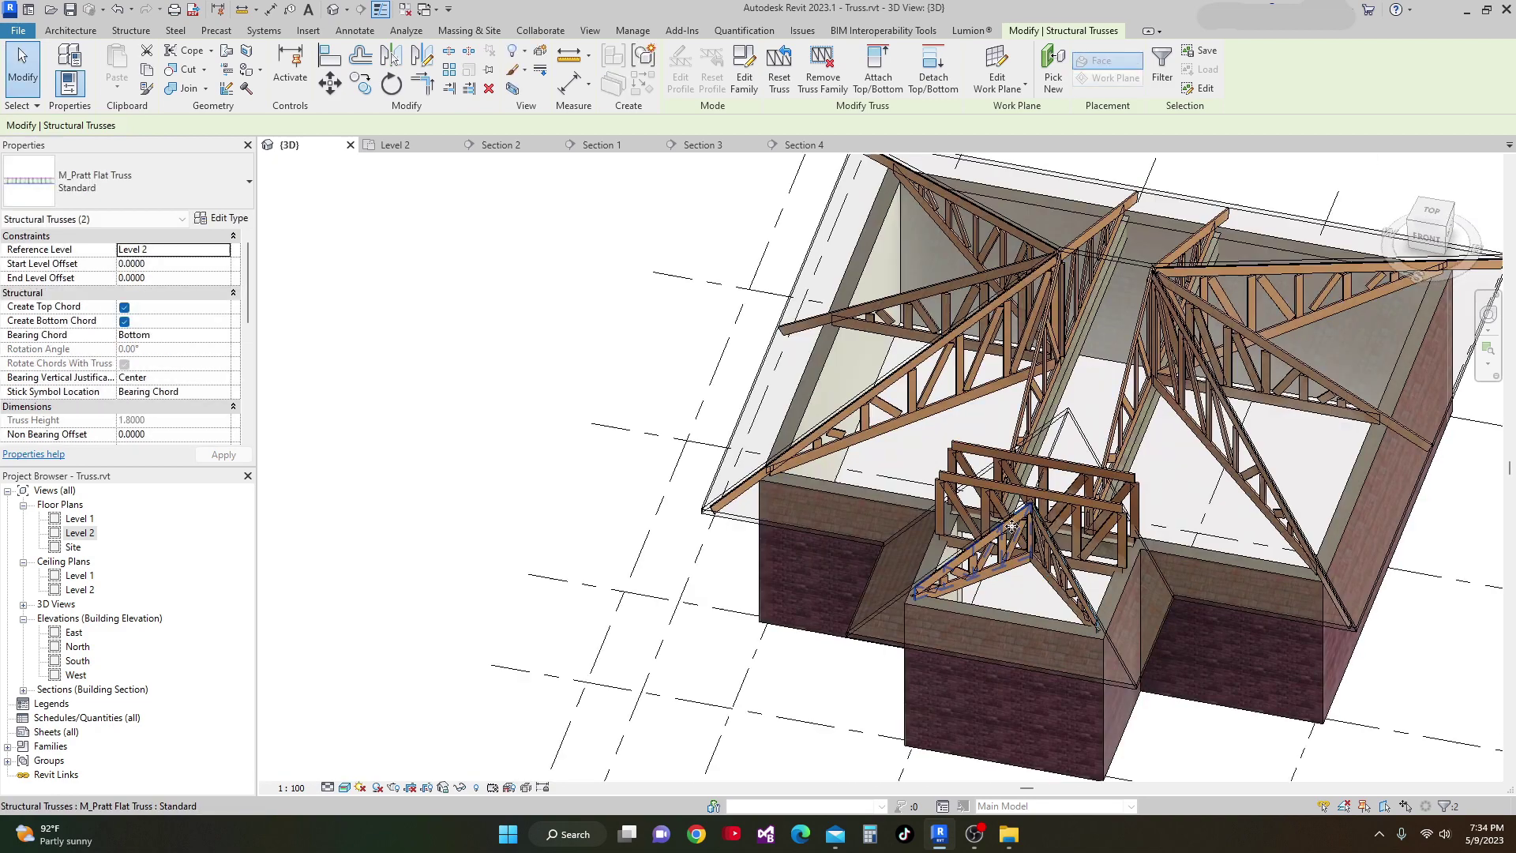
pyautogui.scroll(5, 912, 486)
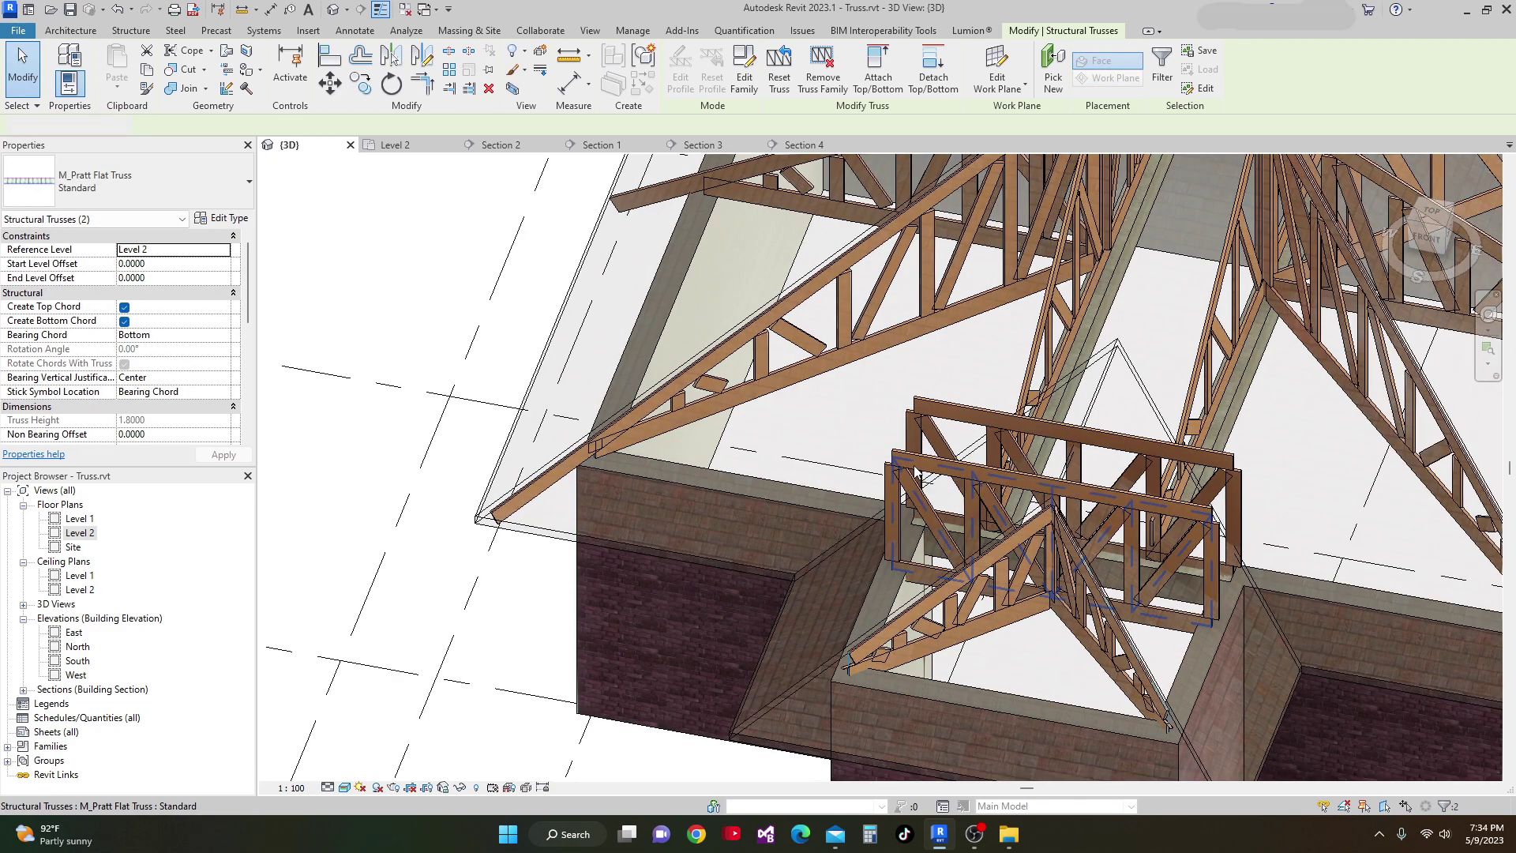
pyautogui.click(1067, 441)
pyautogui.keyDown('shift'); pyautogui.moveTo(995, 608); pyautogui.dragTo(860, 594, button='middle'); pyautogui.keyUp('shift')
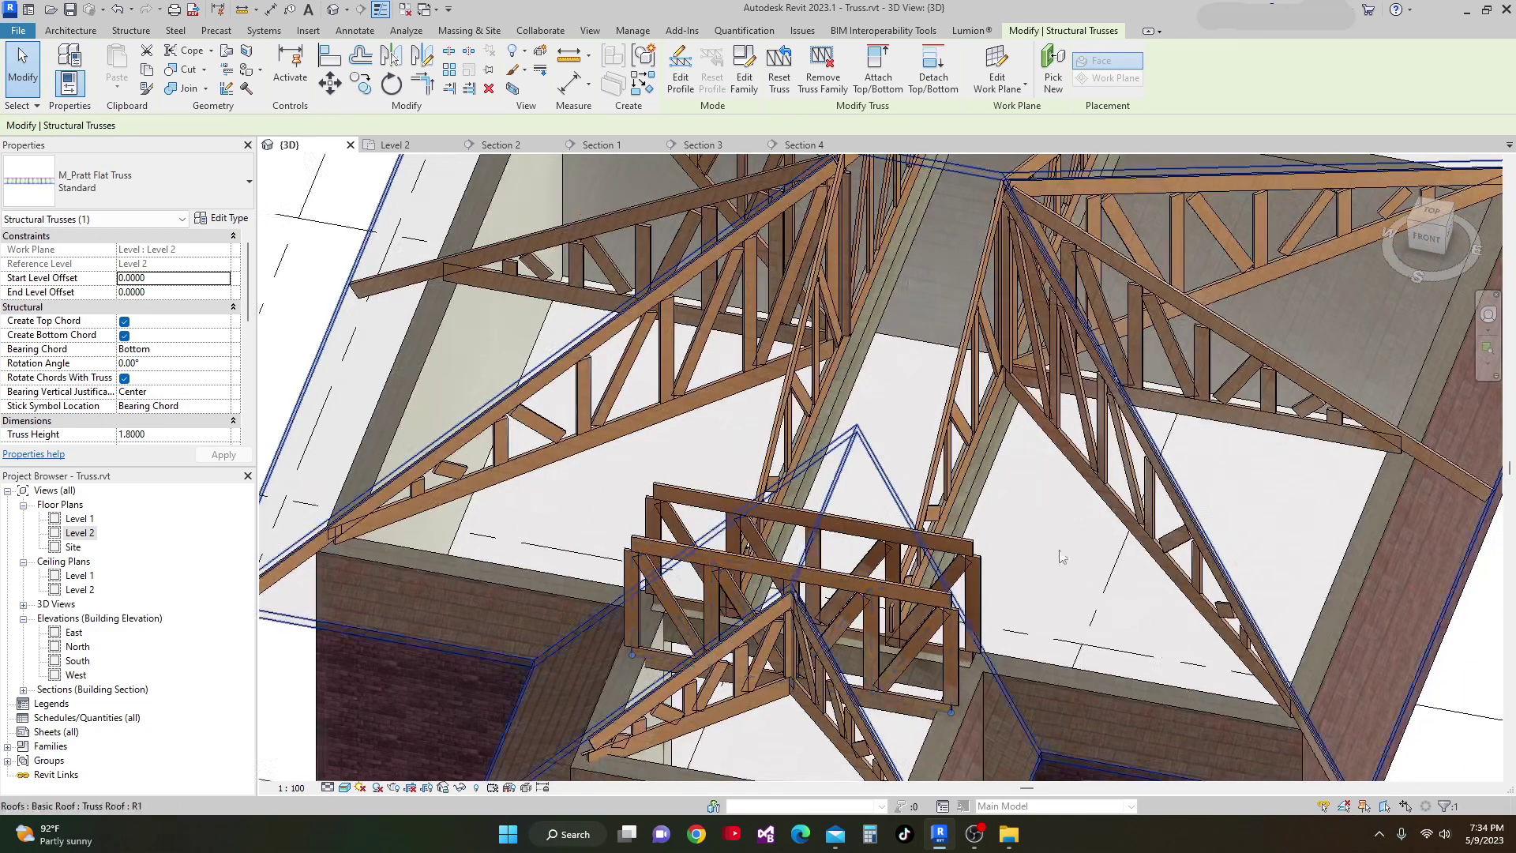
pyautogui.press('Escape')
pyautogui.click(864, 597)
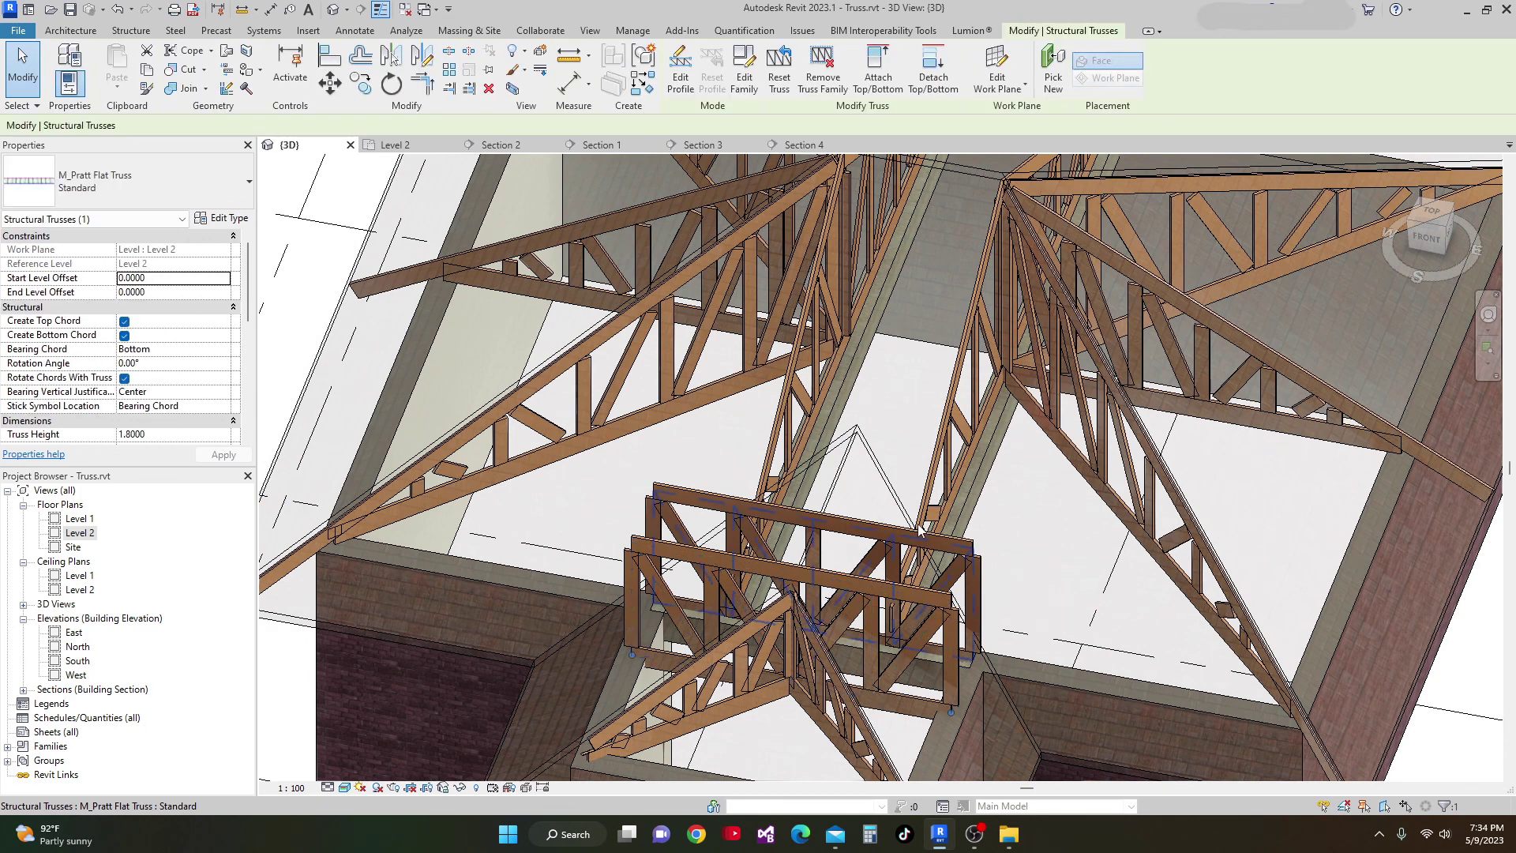
pyautogui.keyDown('ctrl'); pyautogui.click(756, 512); pyautogui.keyUp('ctrl')
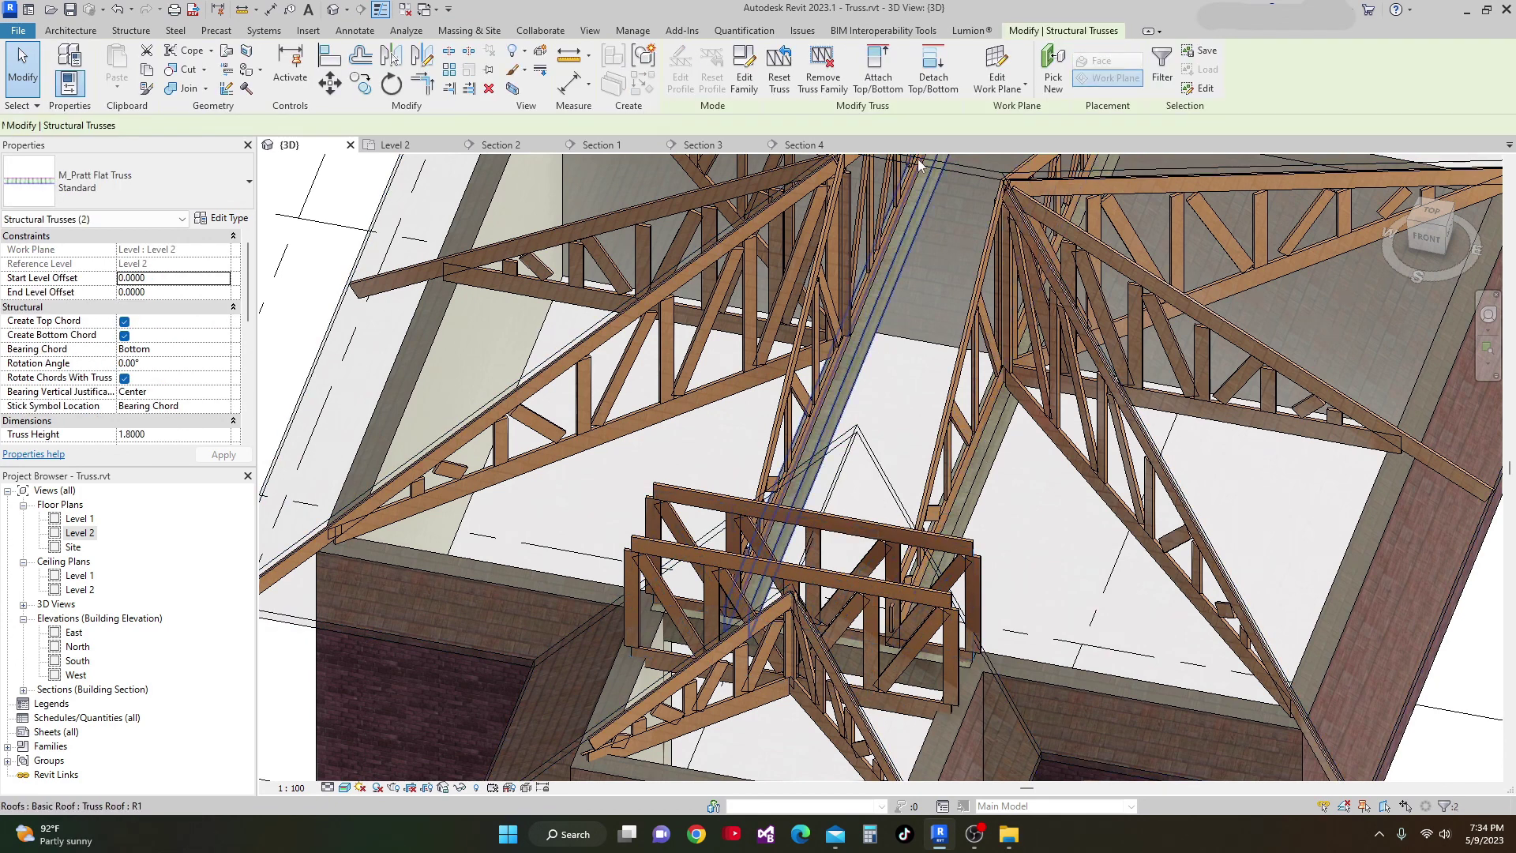
pyautogui.click(878, 78)
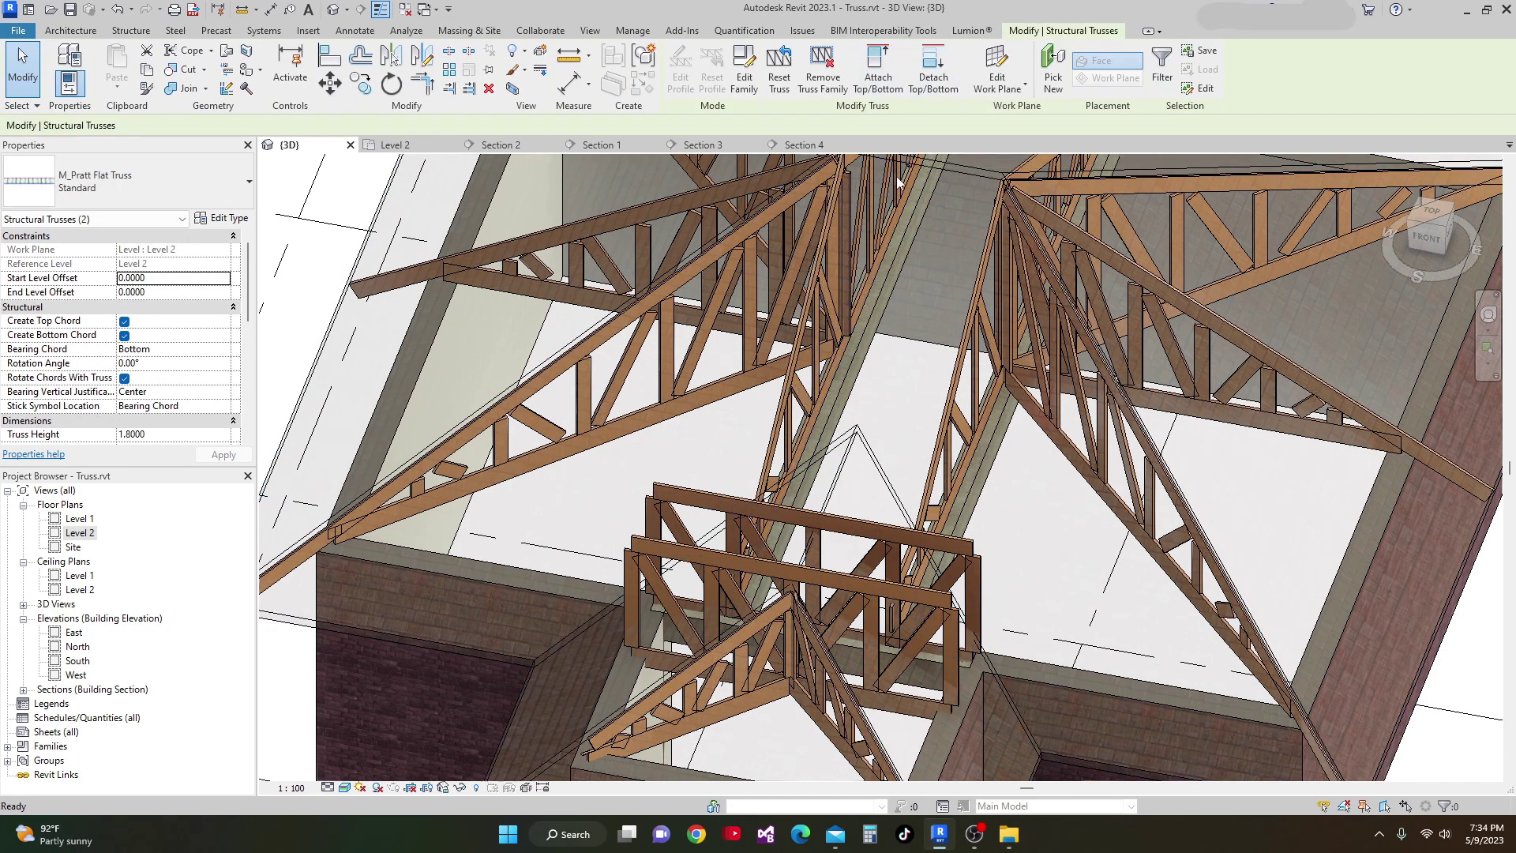
pyautogui.scroll(-5, 936, 401)
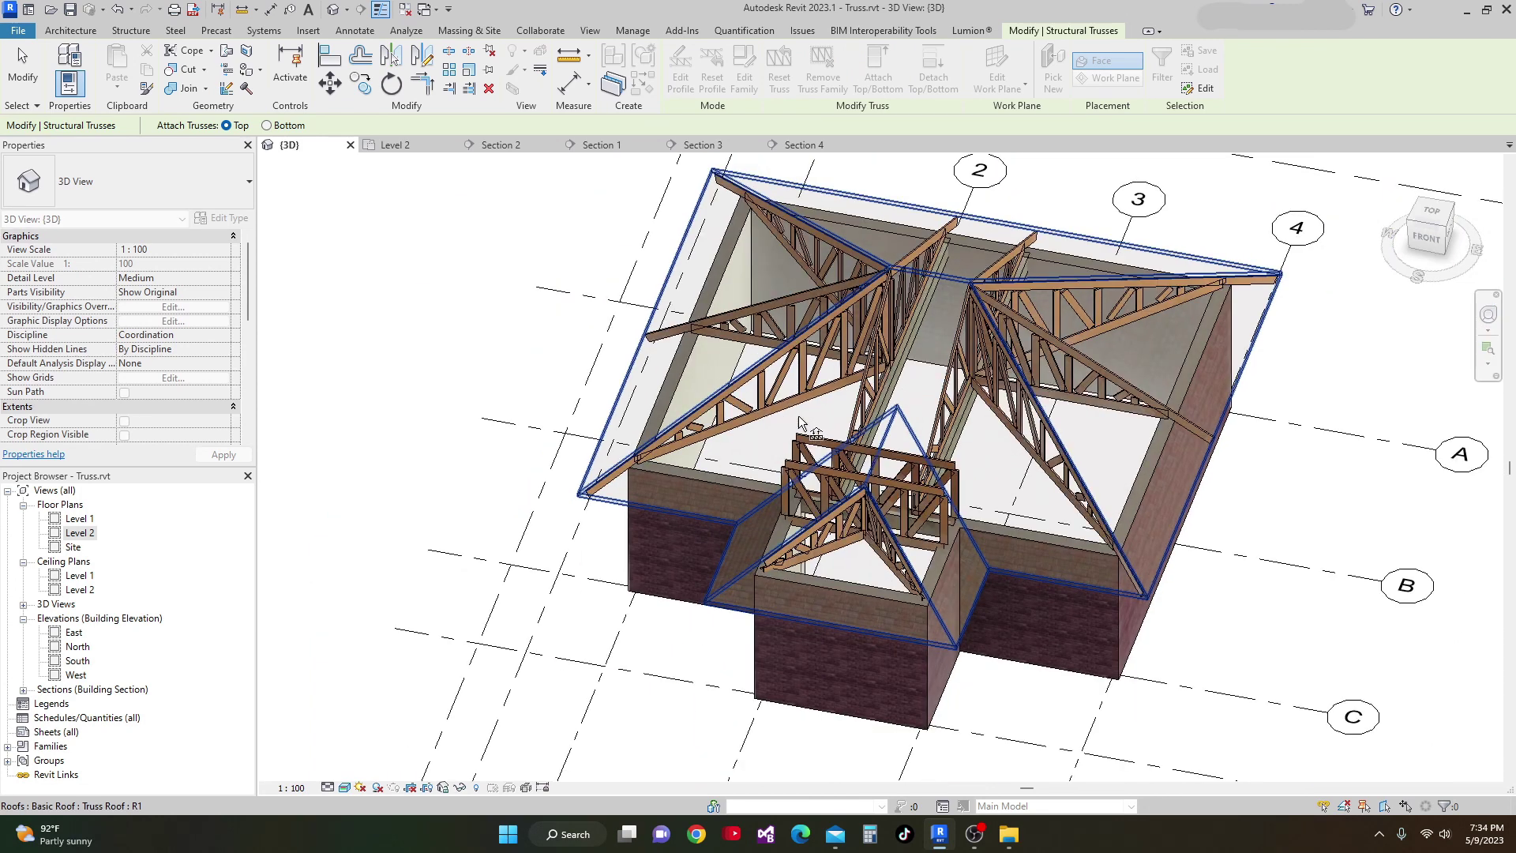
pyautogui.click(1163, 412)
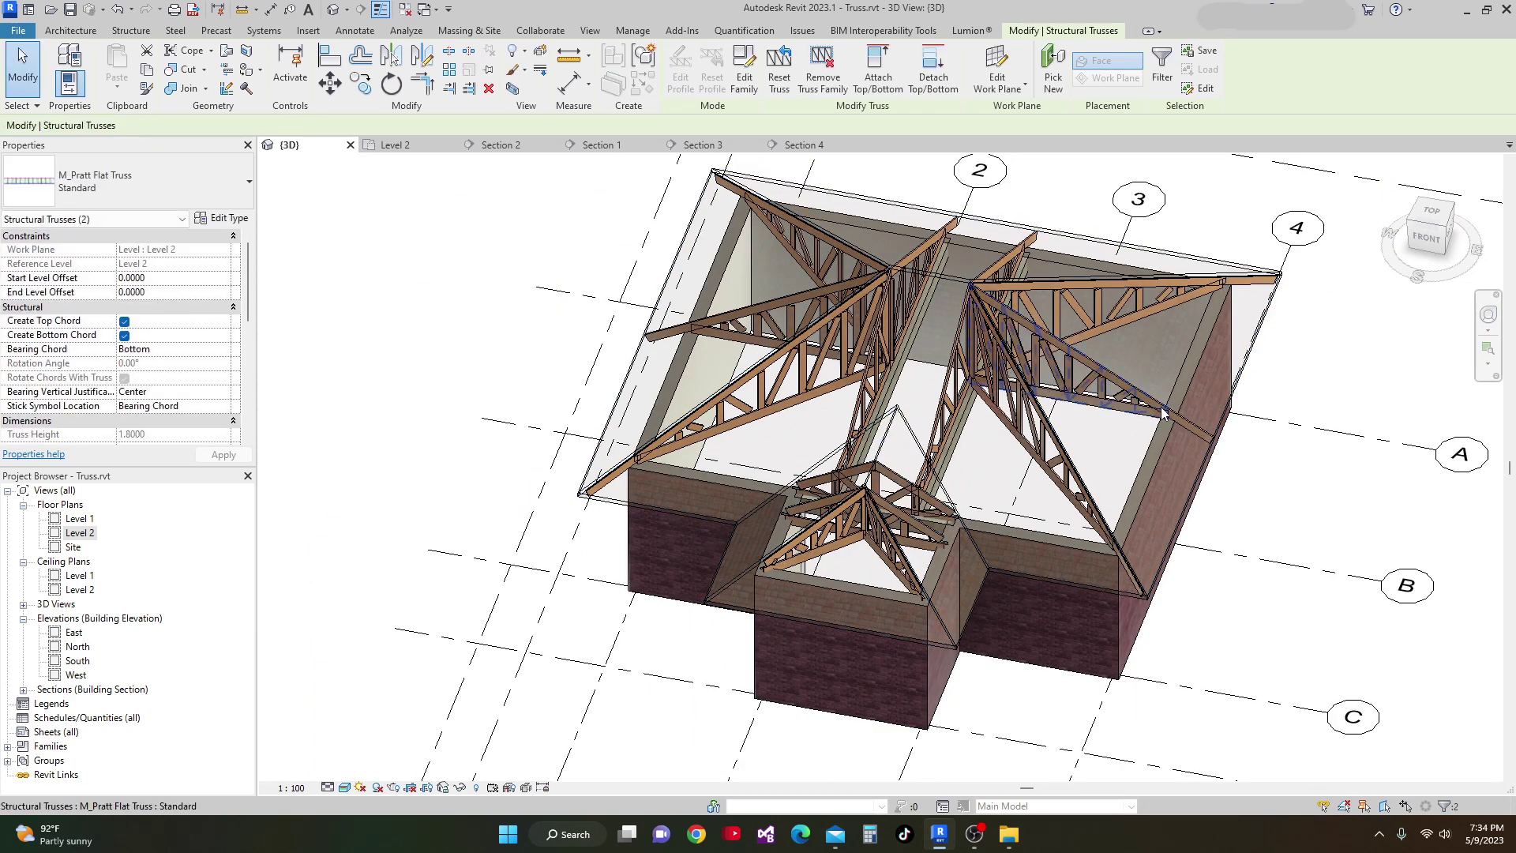
# In the Level 2 plan, draw a horizontal building section across the small projection just outside its ridge end, looking towards the main roof.
pyautogui.keyDown('shift'); pyautogui.moveTo(1232, 438); pyautogui.dragTo(993, 513, button='middle'); pyautogui.keyUp('shift')
pyautogui.scroll(1, 994, 513)
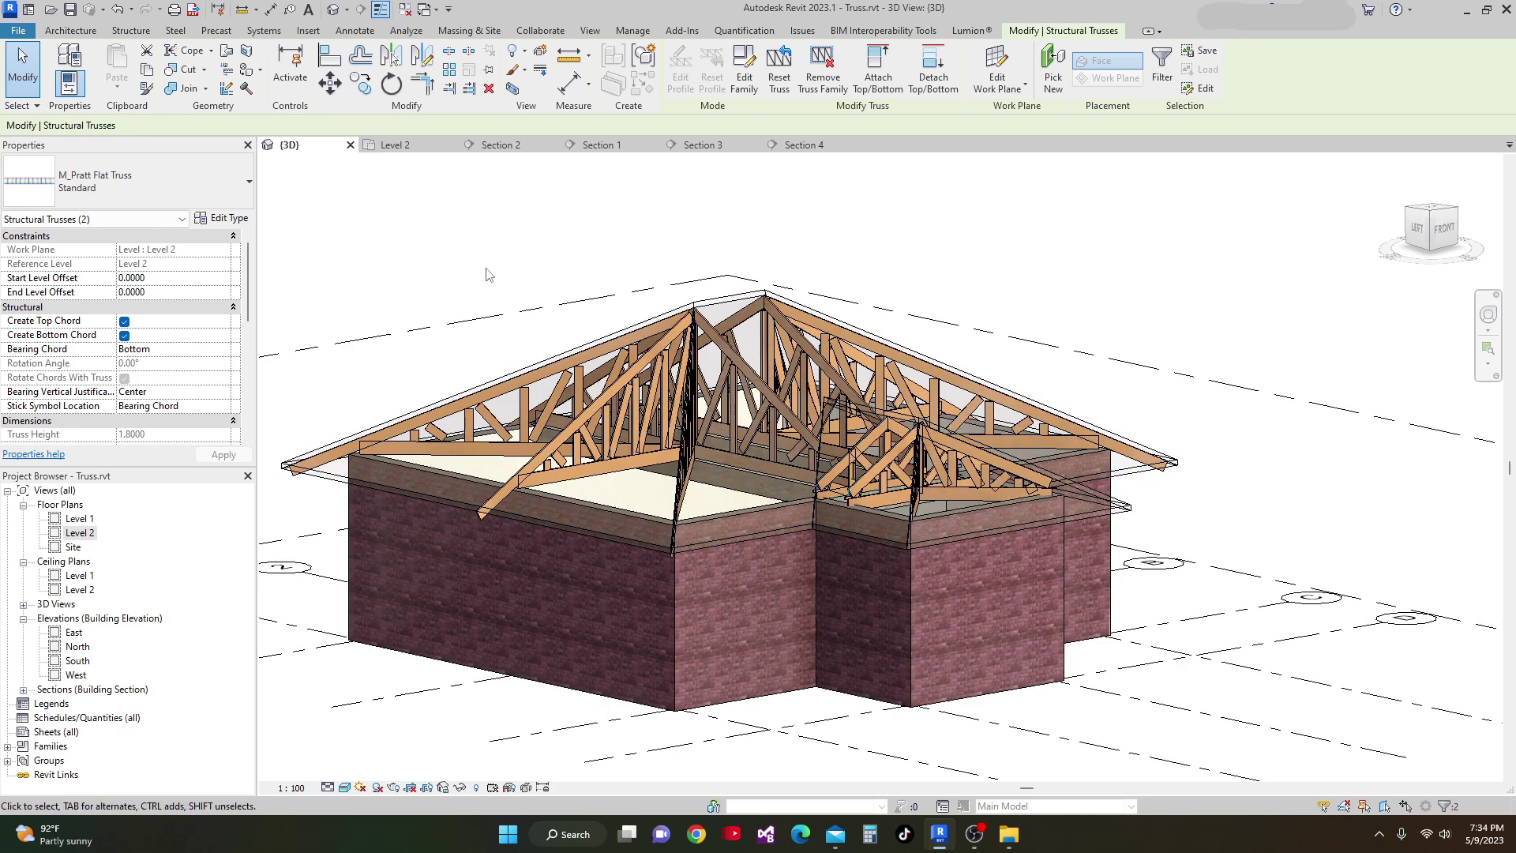
pyautogui.click(416, 150)
pyautogui.scroll(3, 671, 507)
pyautogui.scroll(-2, 671, 507)
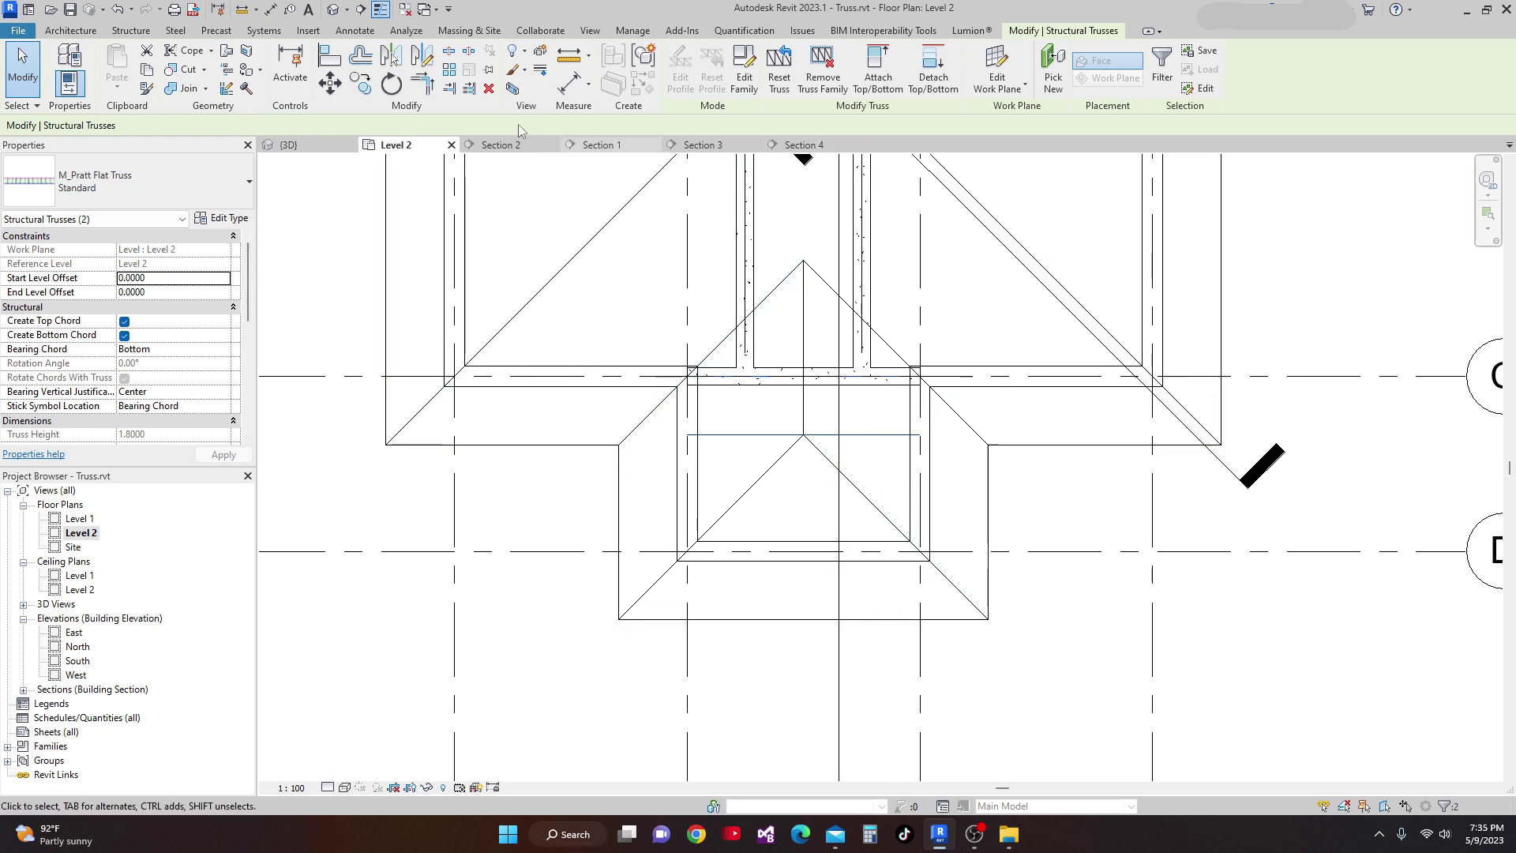
pyautogui.click(362, 11)
pyautogui.scroll(1, 628, 456)
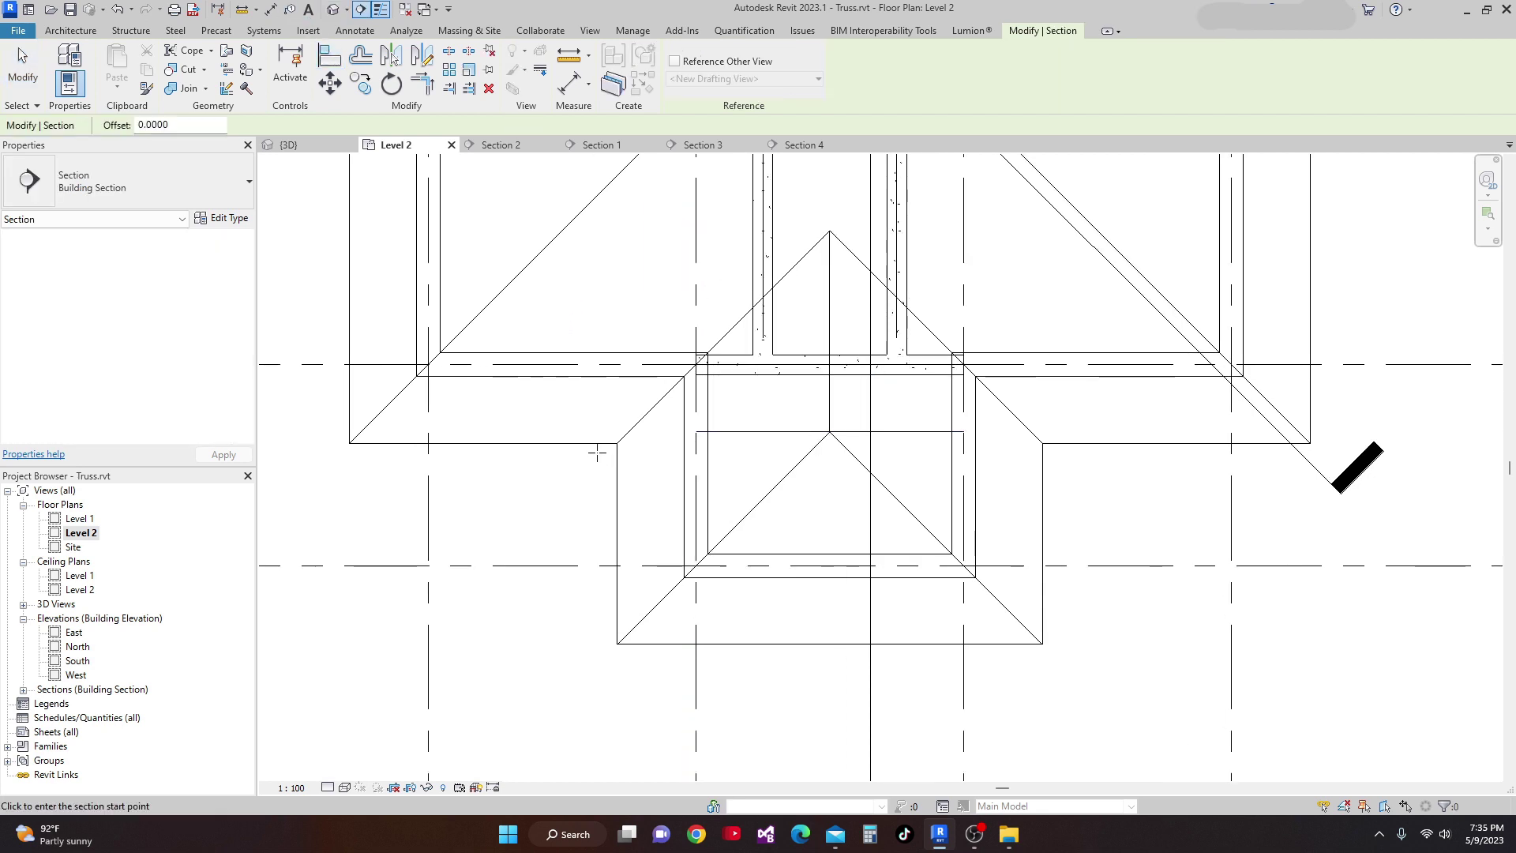
pyautogui.click(596, 455)
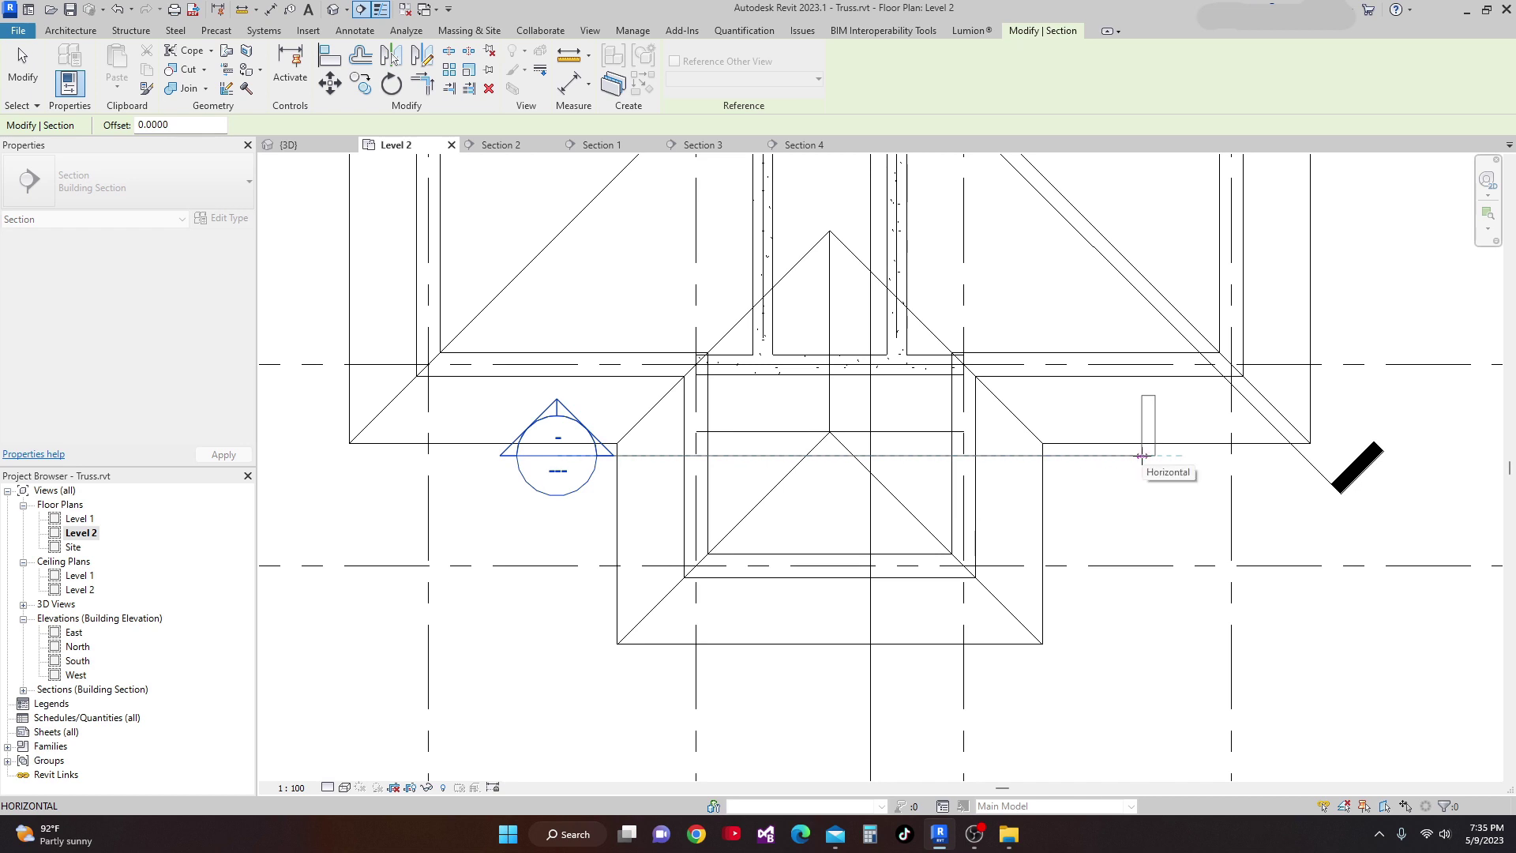
pyautogui.click(1142, 455)
# Shorten the new section's view depth so it ends near grid C.
pyautogui.scroll(-5, 778, 414)
pyautogui.scroll(-2, 833, 327)
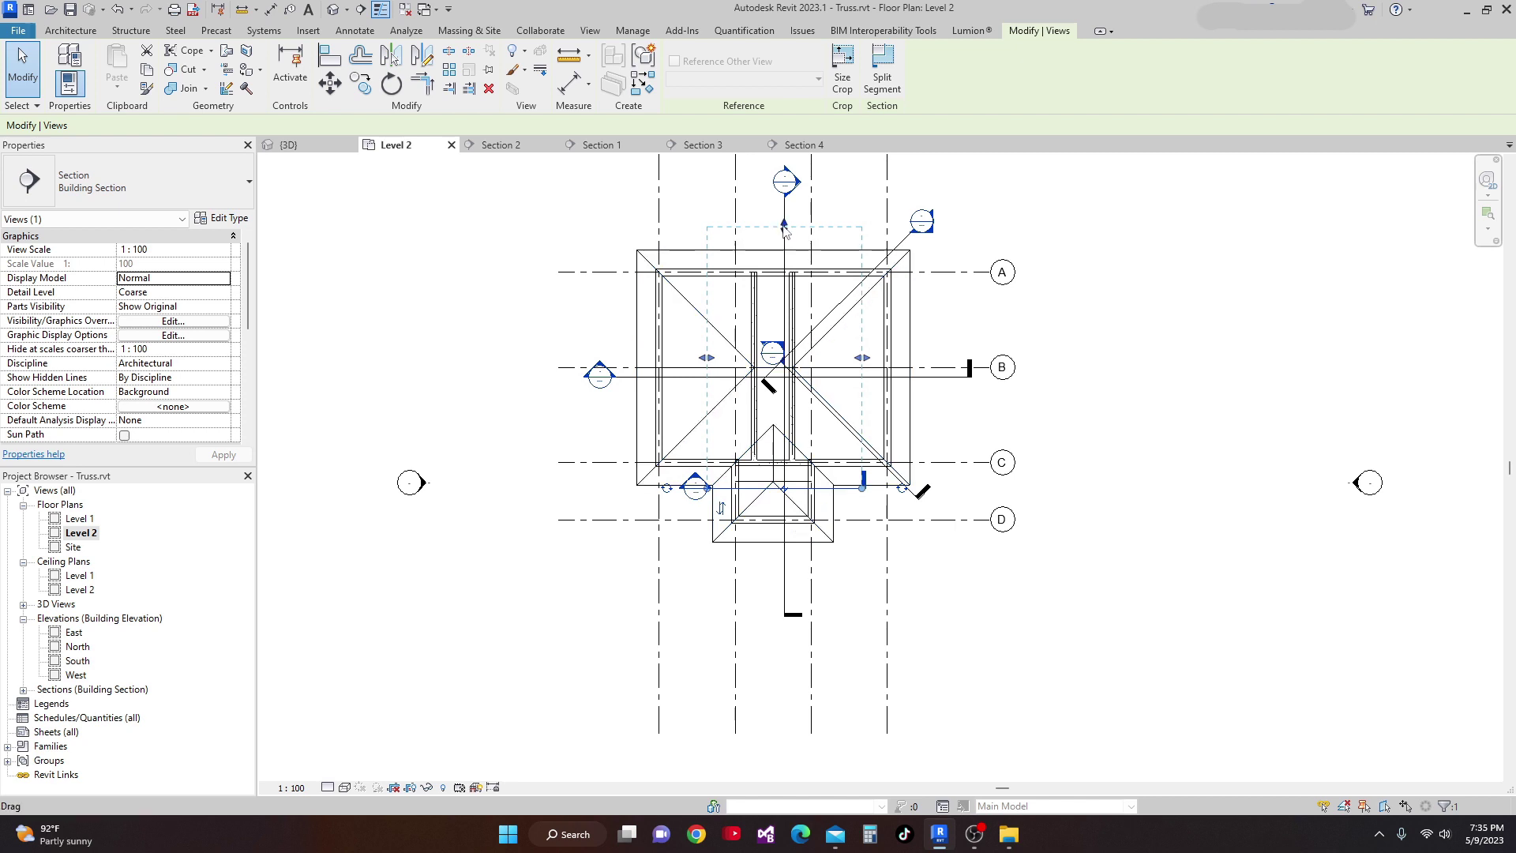
pyautogui.moveTo(783, 226); pyautogui.dragTo(777, 295)
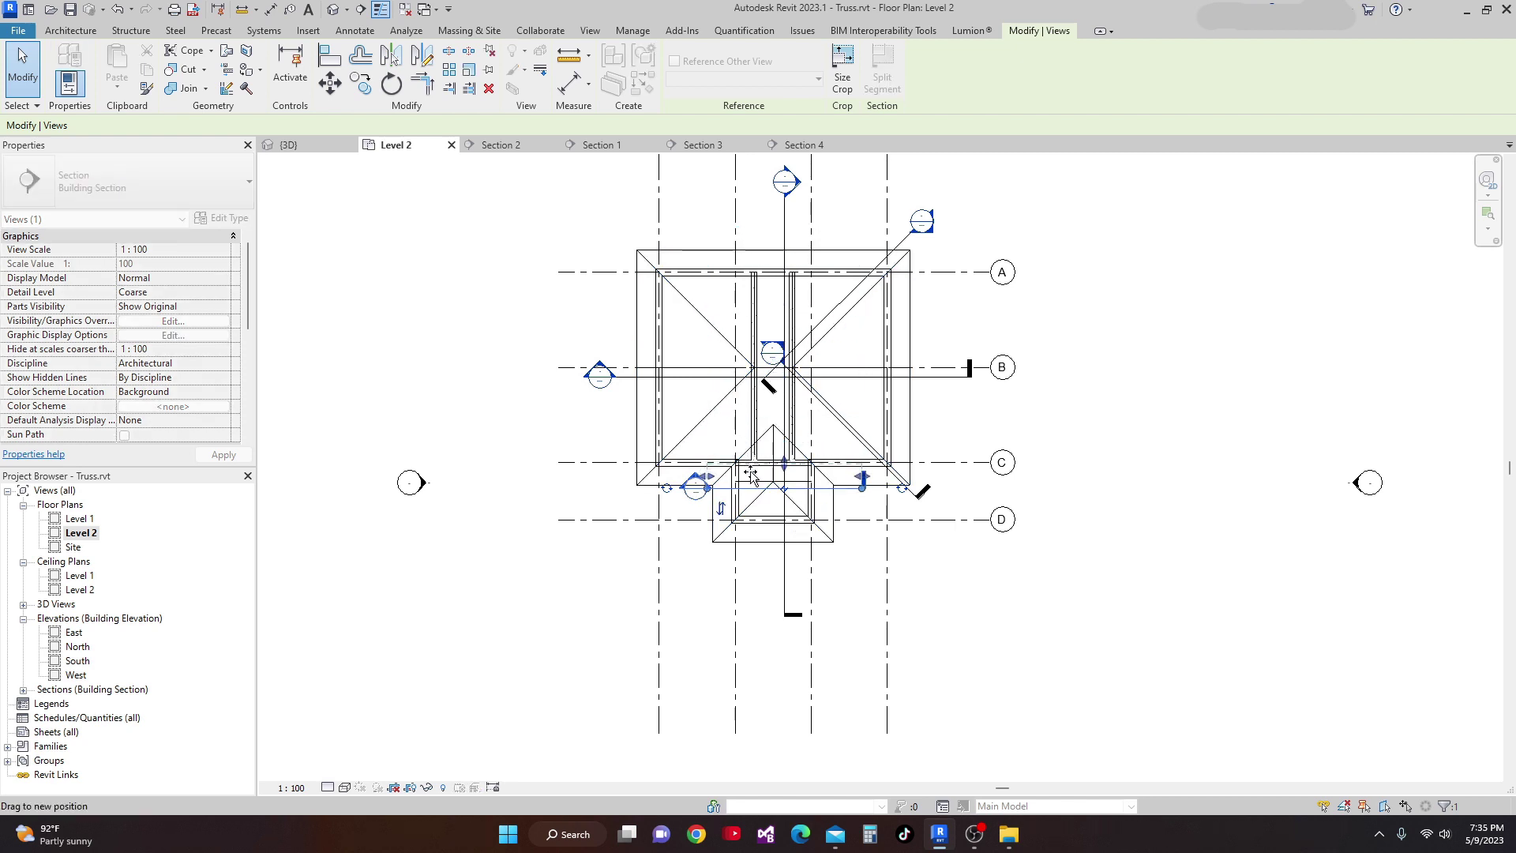
pyautogui.press('Escape')
# Open the new section view of the small projection and set its detail level to Fine.
pyautogui.scroll(4, 687, 498)
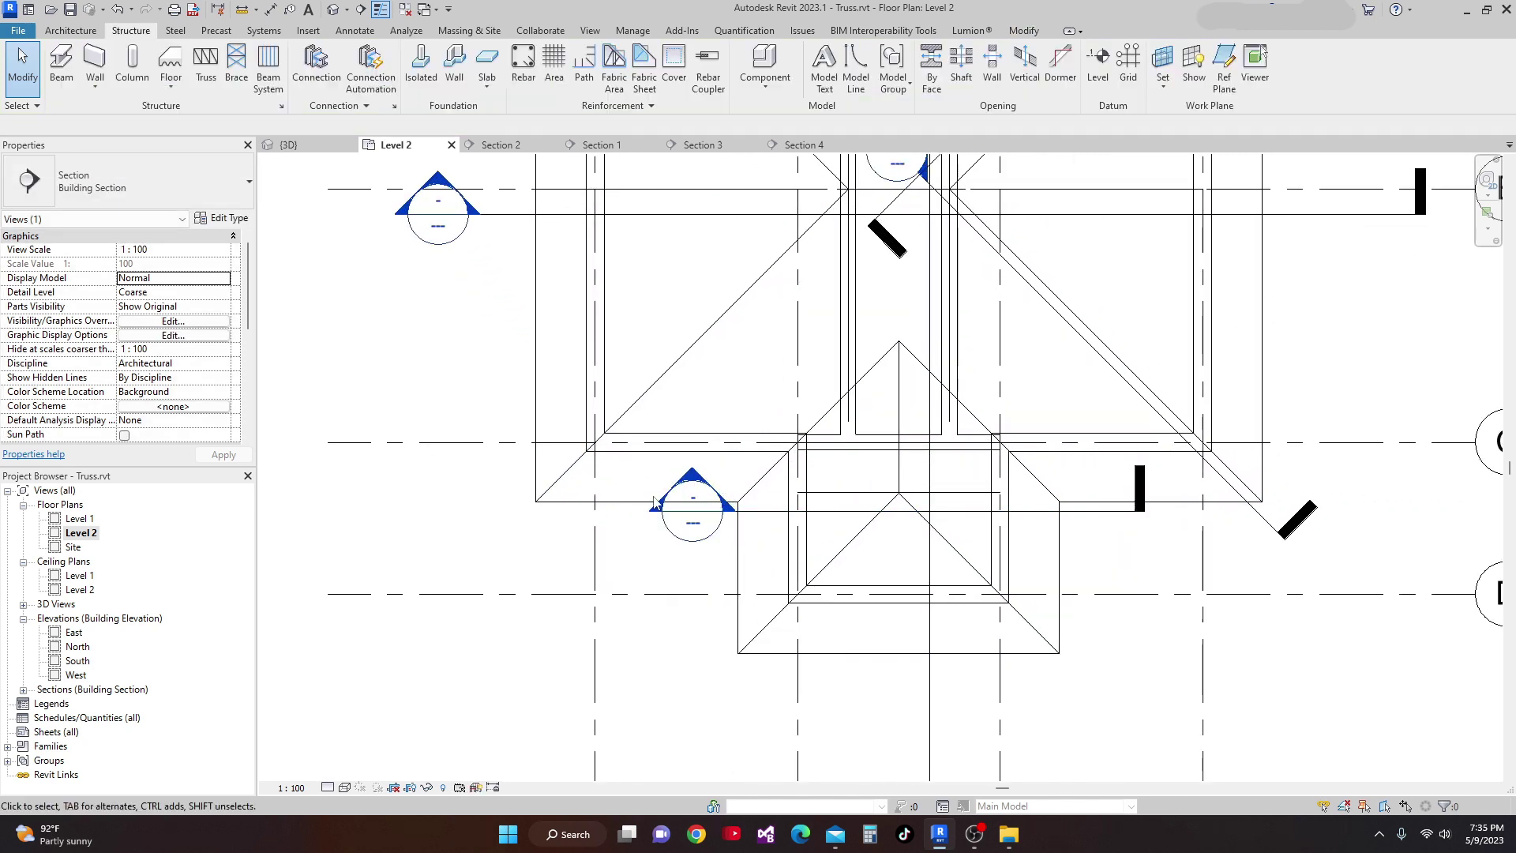
pyautogui.doubleClick(647, 512)
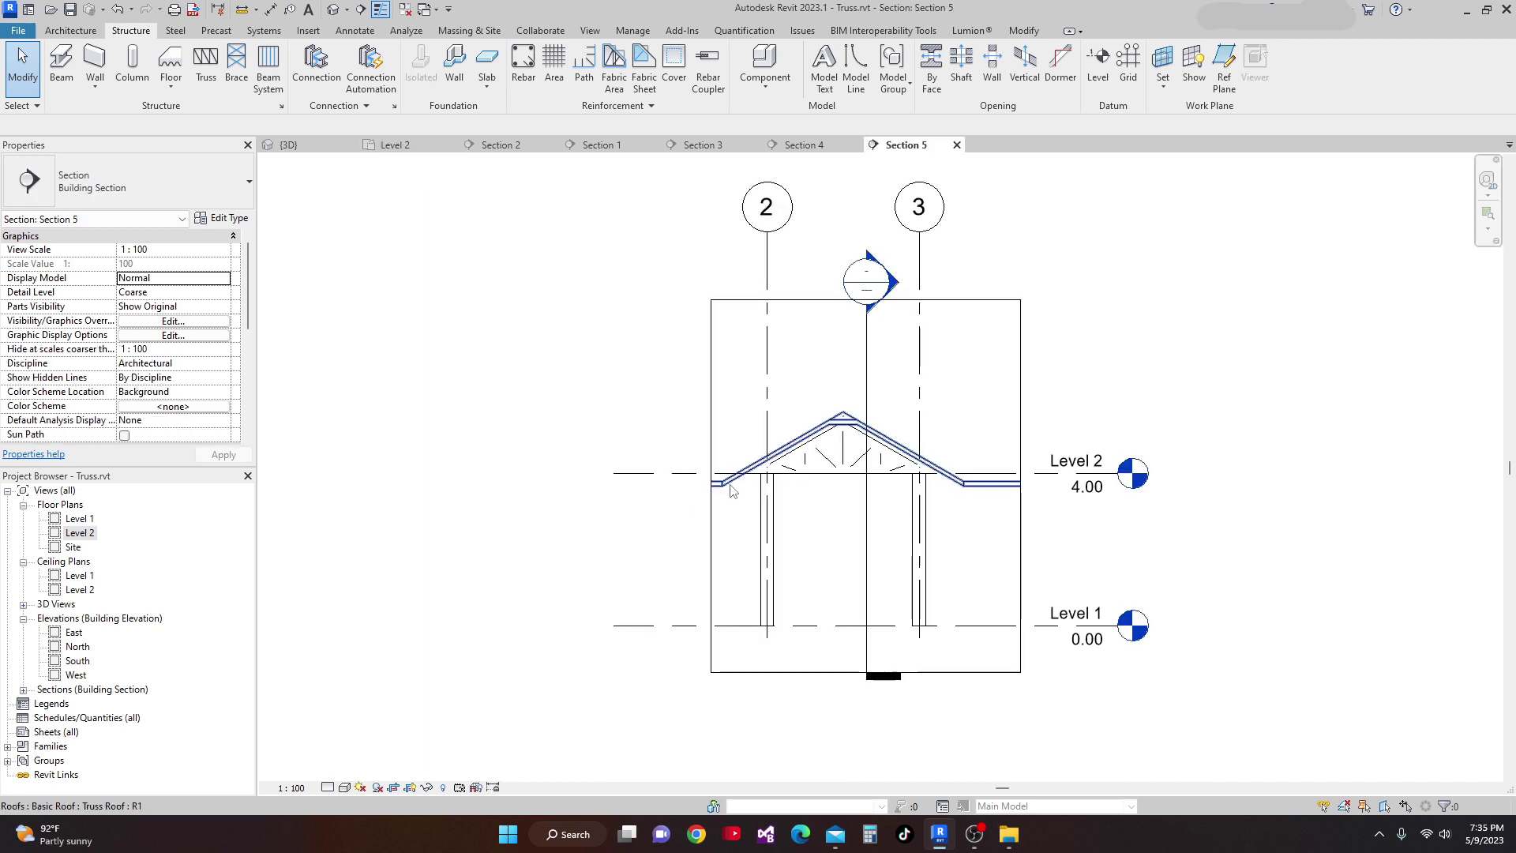
pyautogui.scroll(2, 756, 474)
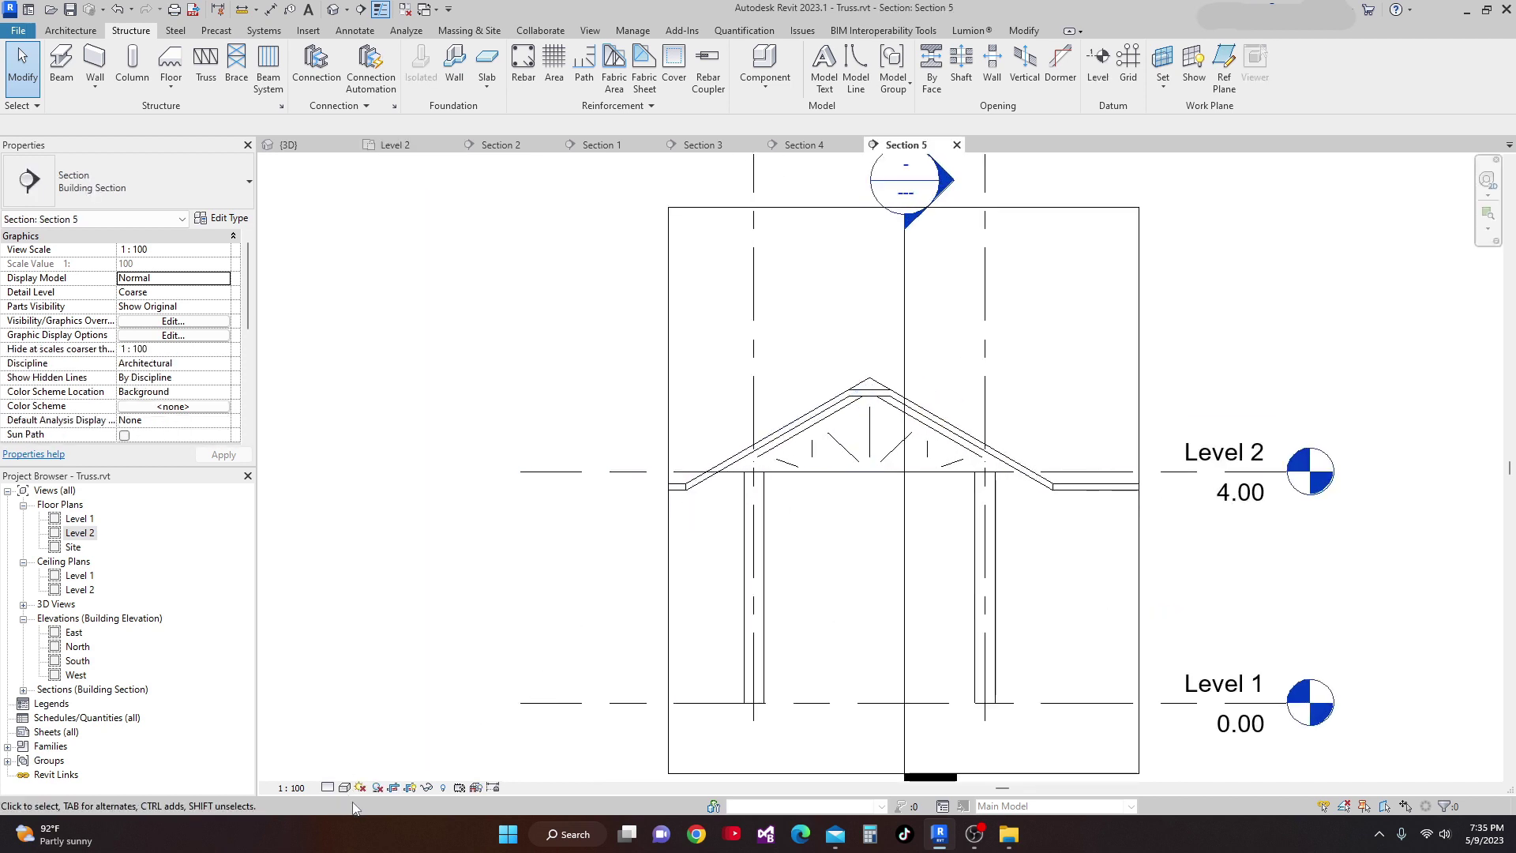
pyautogui.click(328, 788)
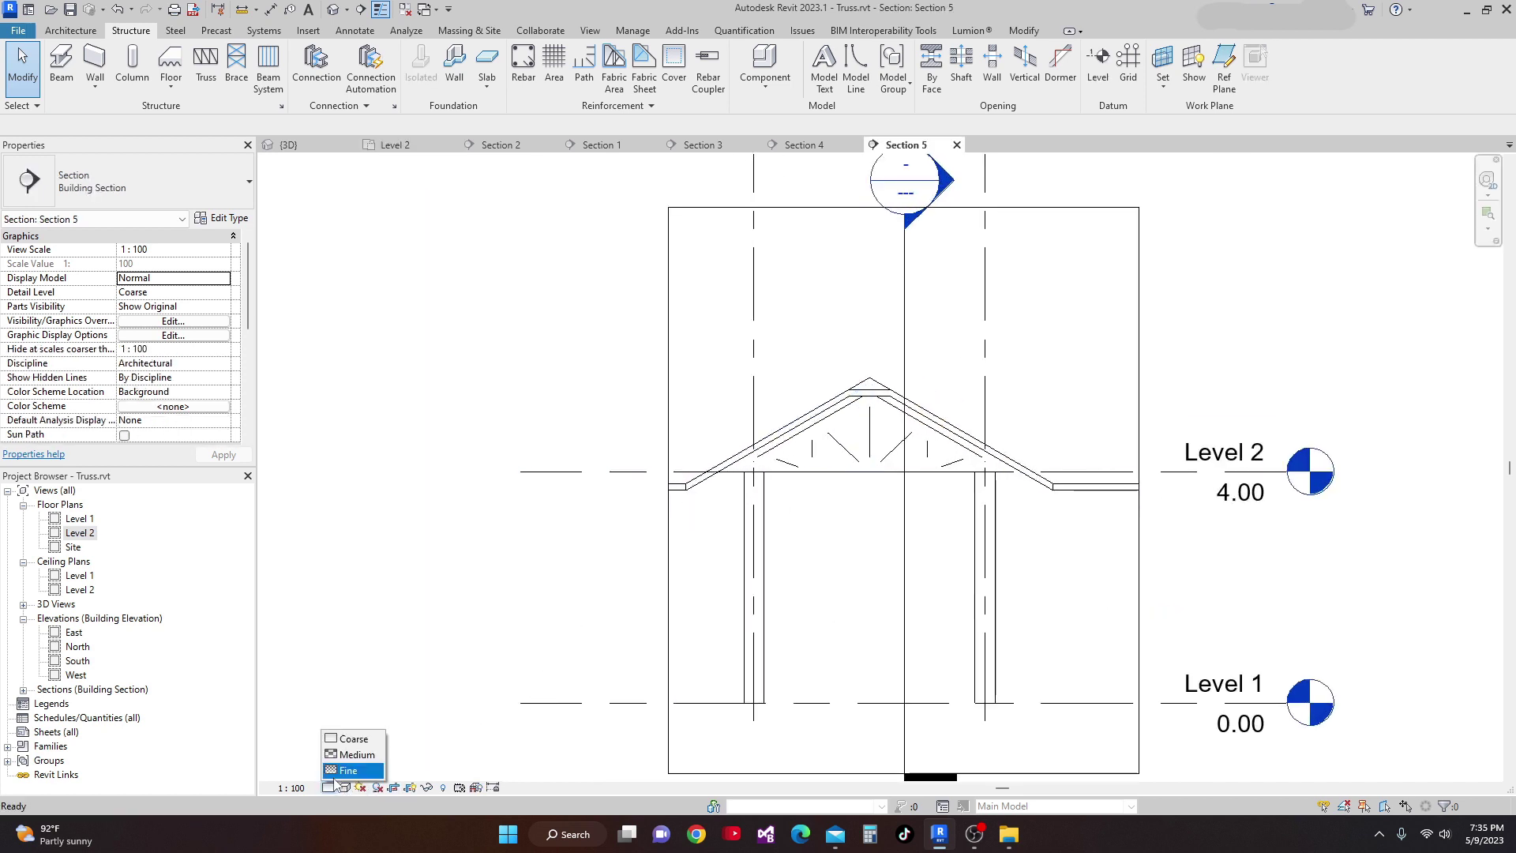
pyautogui.click(341, 772)
pyautogui.scroll(2, 790, 529)
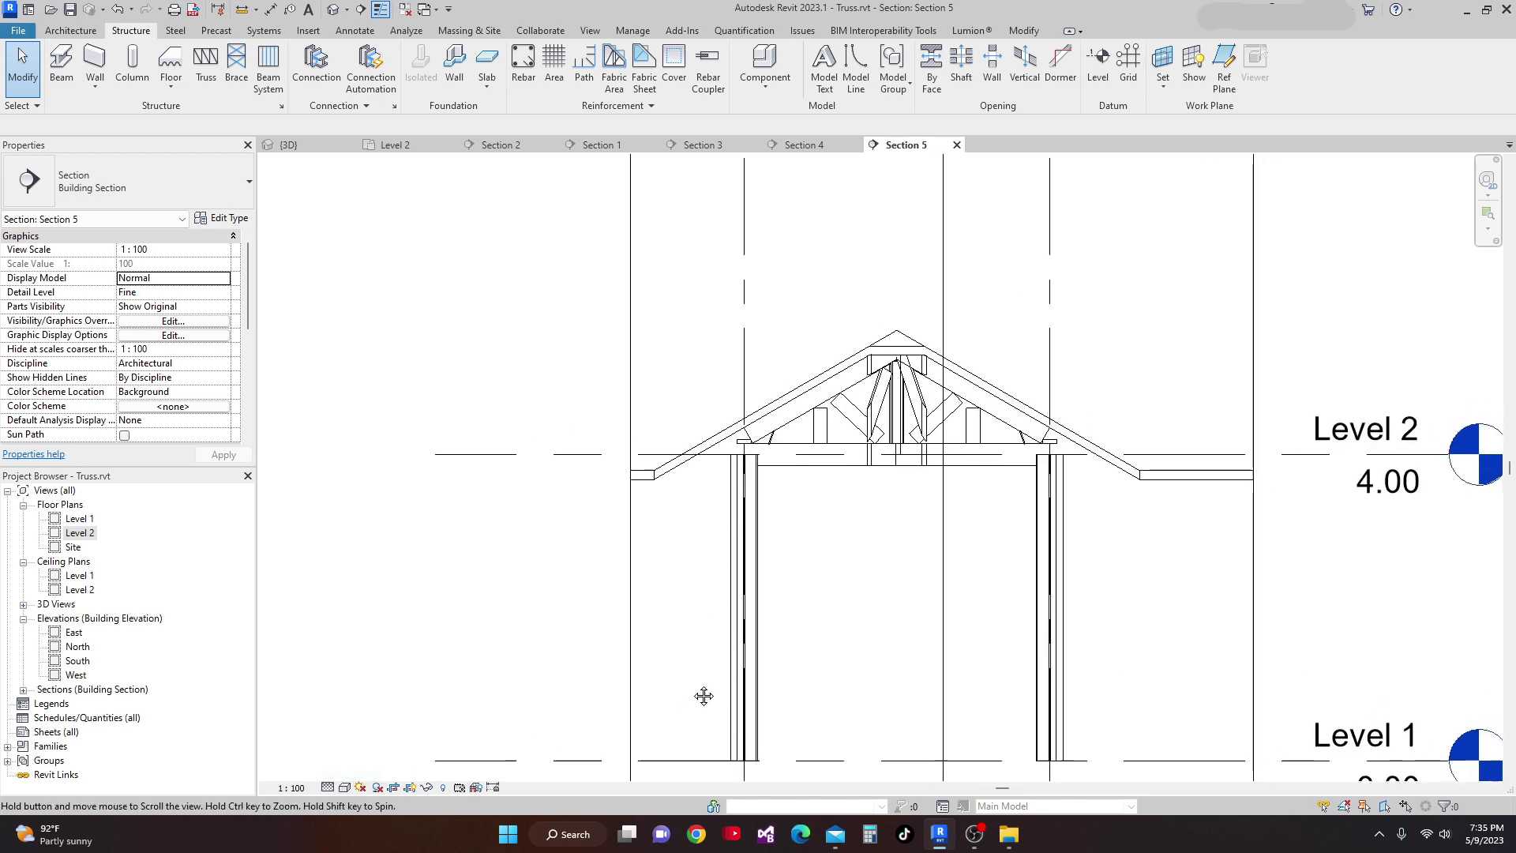
pyautogui.scroll(2, 831, 455)
pyautogui.scroll(1, 767, 456)
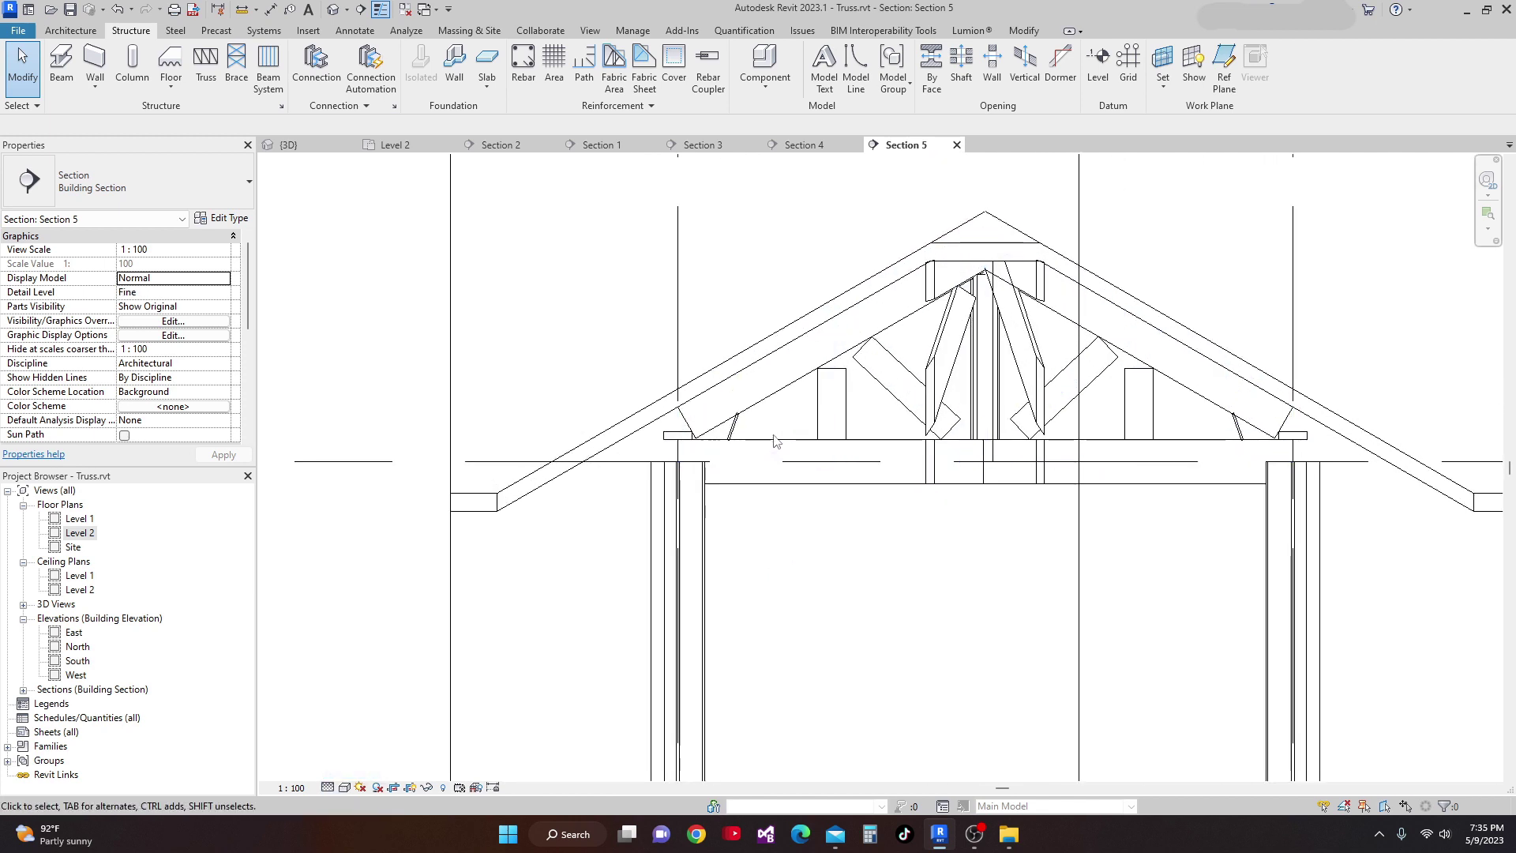
# Unpin the 4 m 2x12 bottom chord of the small projection's cross truss and set its z offset to 0.1524.
pyautogui.press('Tab')
pyautogui.press('Tab')
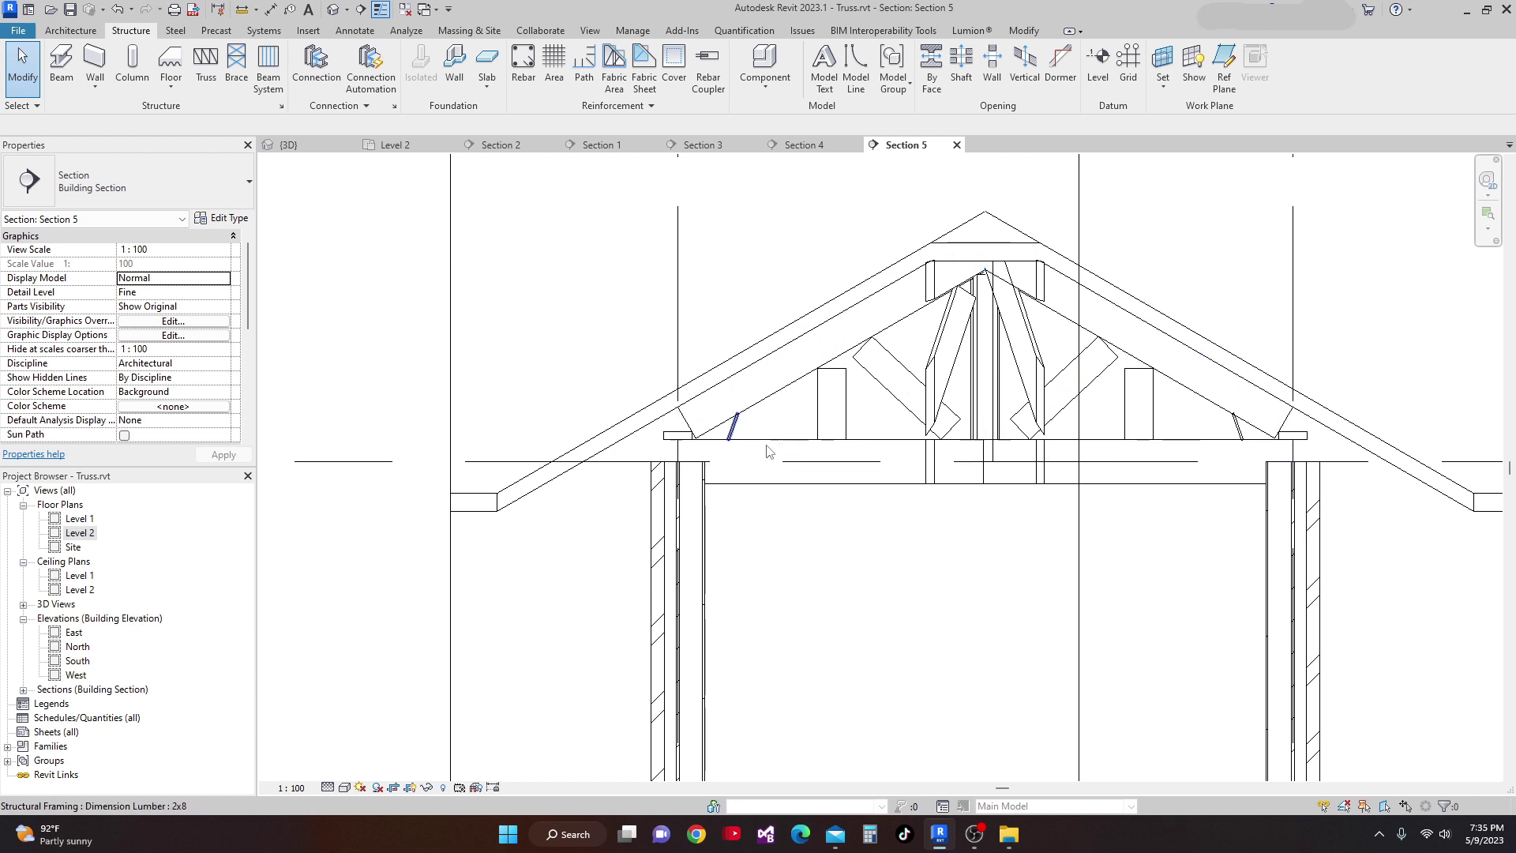
pyautogui.click(767, 451)
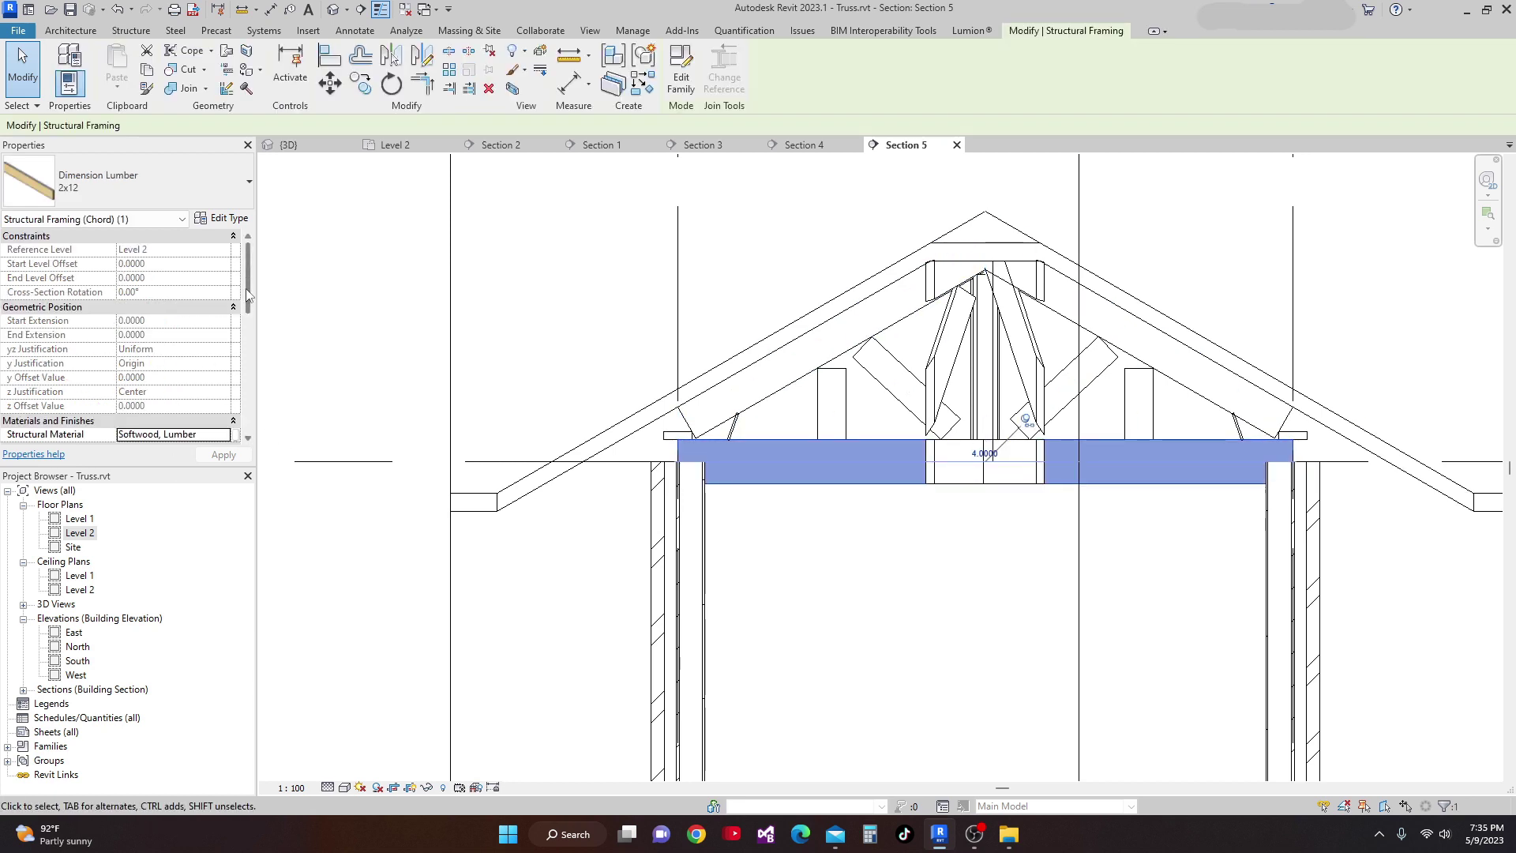
pyautogui.scroll(-3, 247, 294)
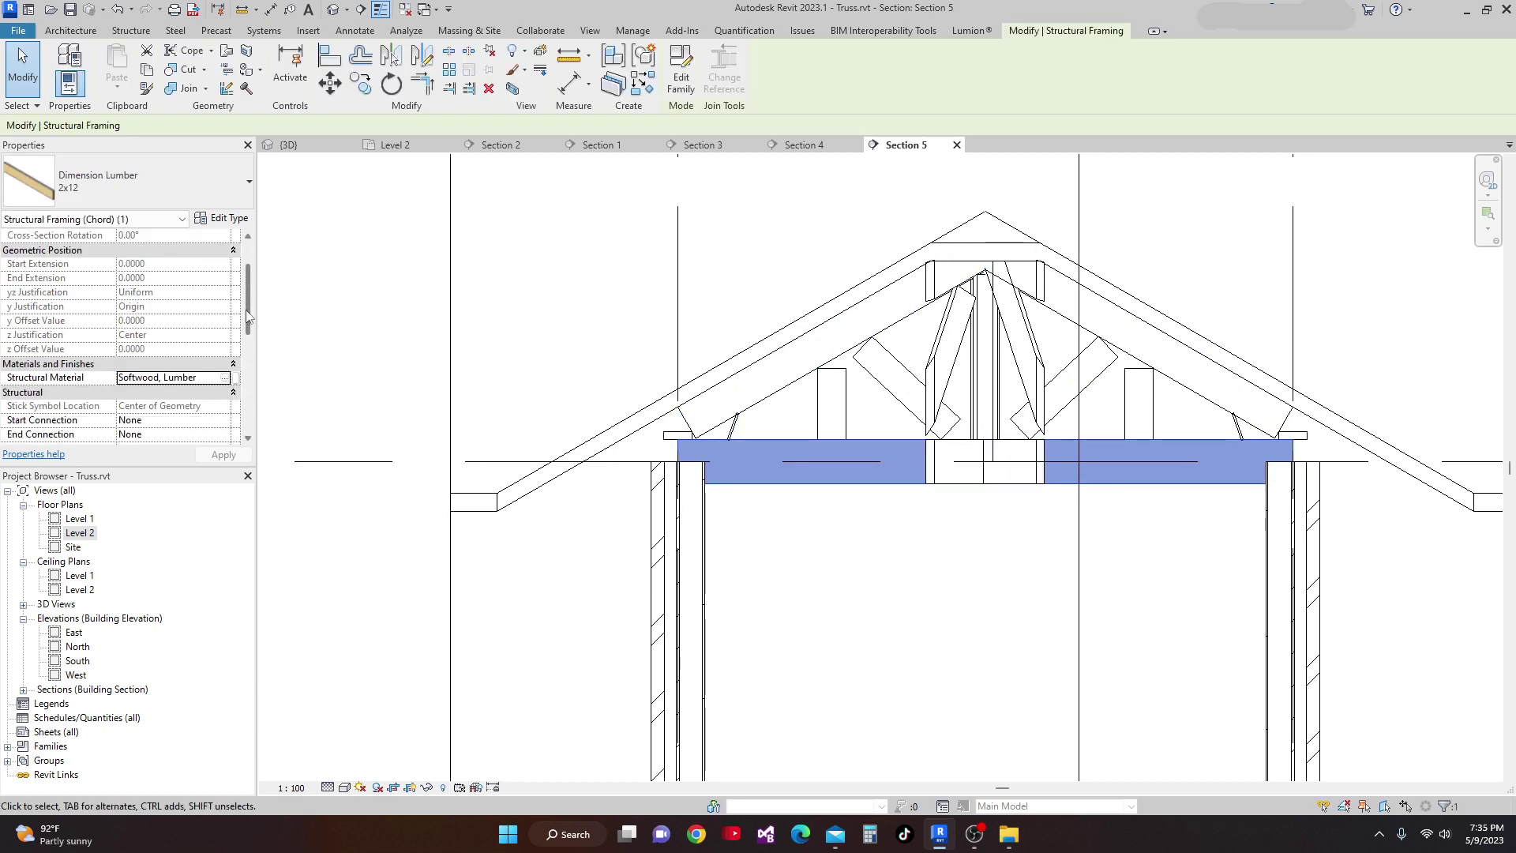
pyautogui.click(1026, 424)
pyautogui.click(168, 307)
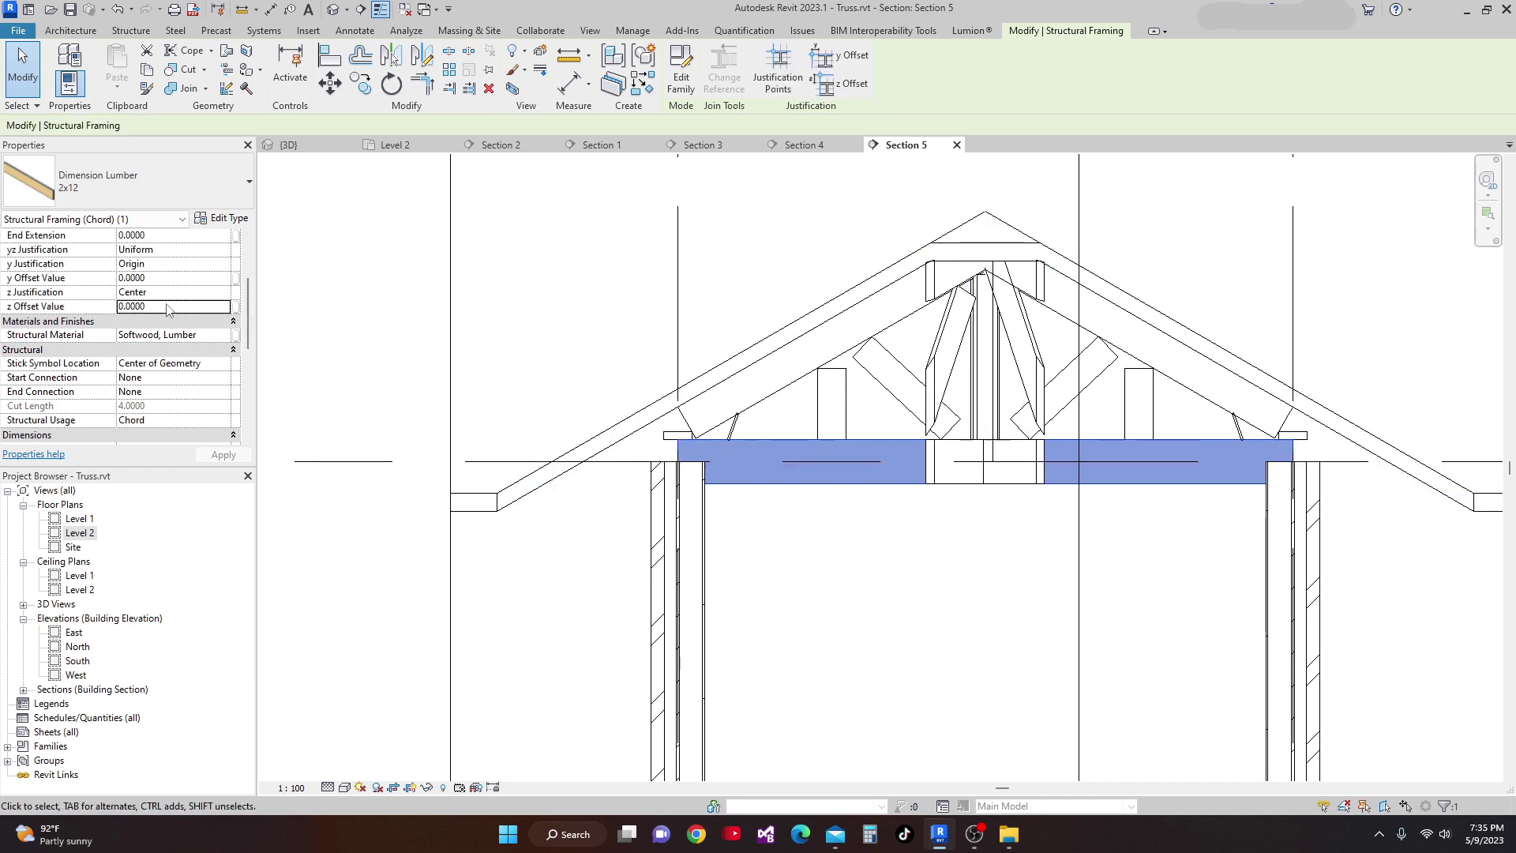
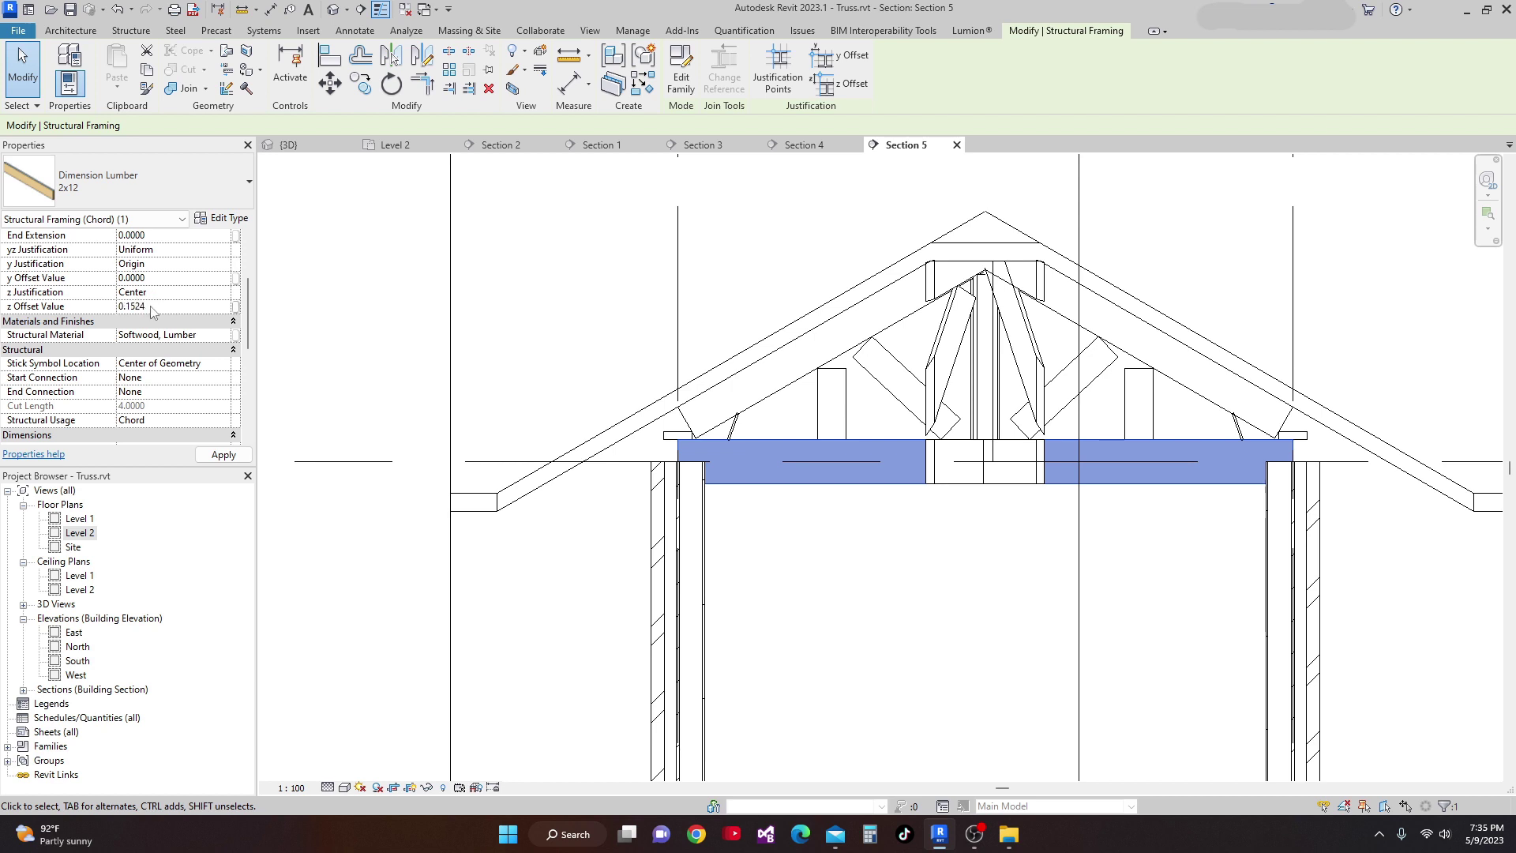
pyautogui.scroll(1, 652, 461)
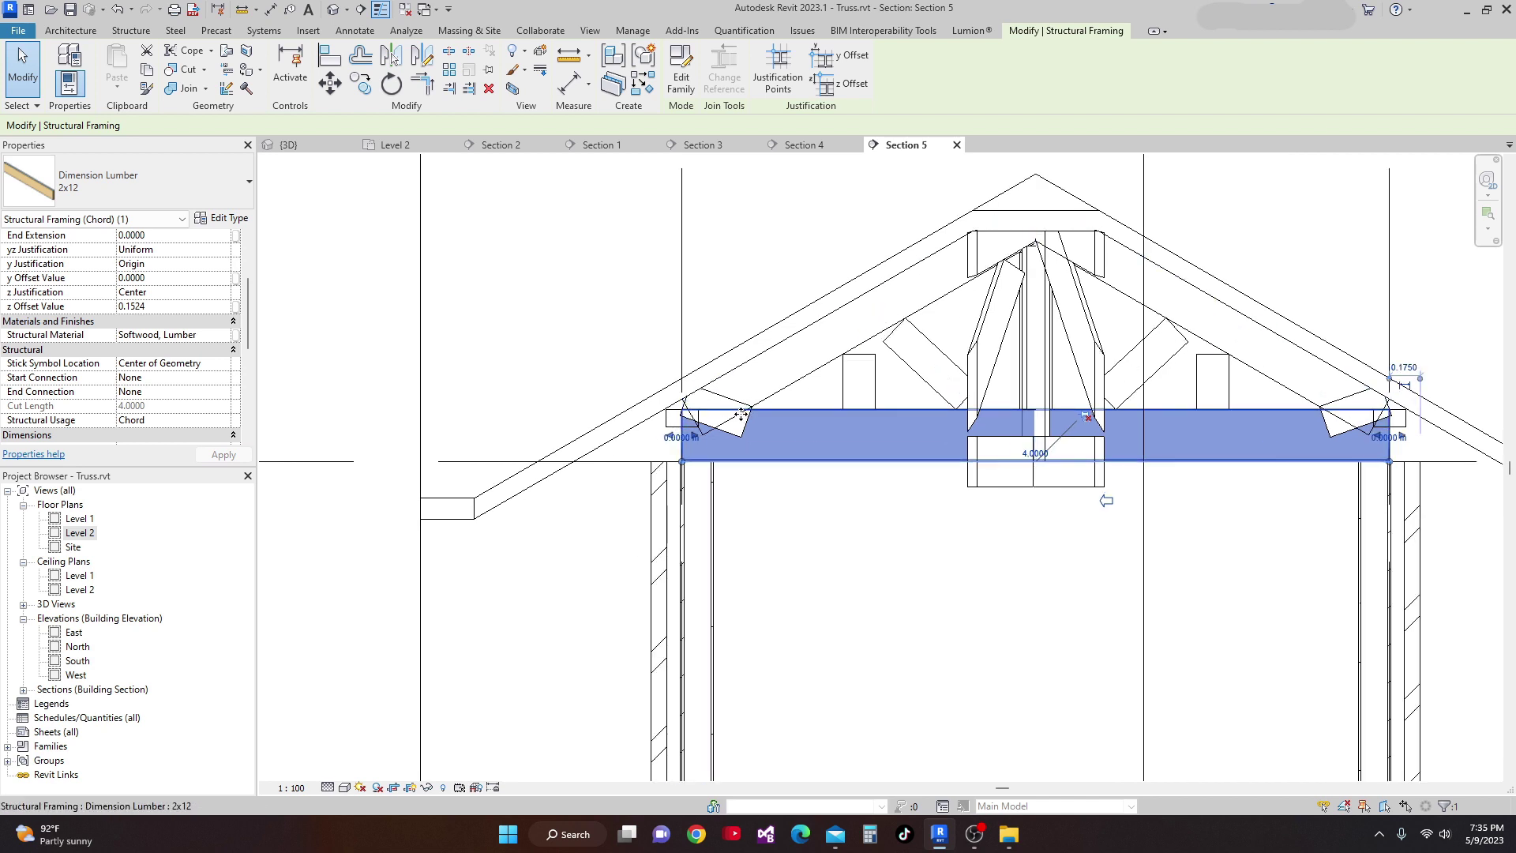
# In the section view, unpin and delete the diagonal and vertical 2x8 webs at the left end of the small projection's cross truss.
pyautogui.press('Tab')
pyautogui.press('Tab')
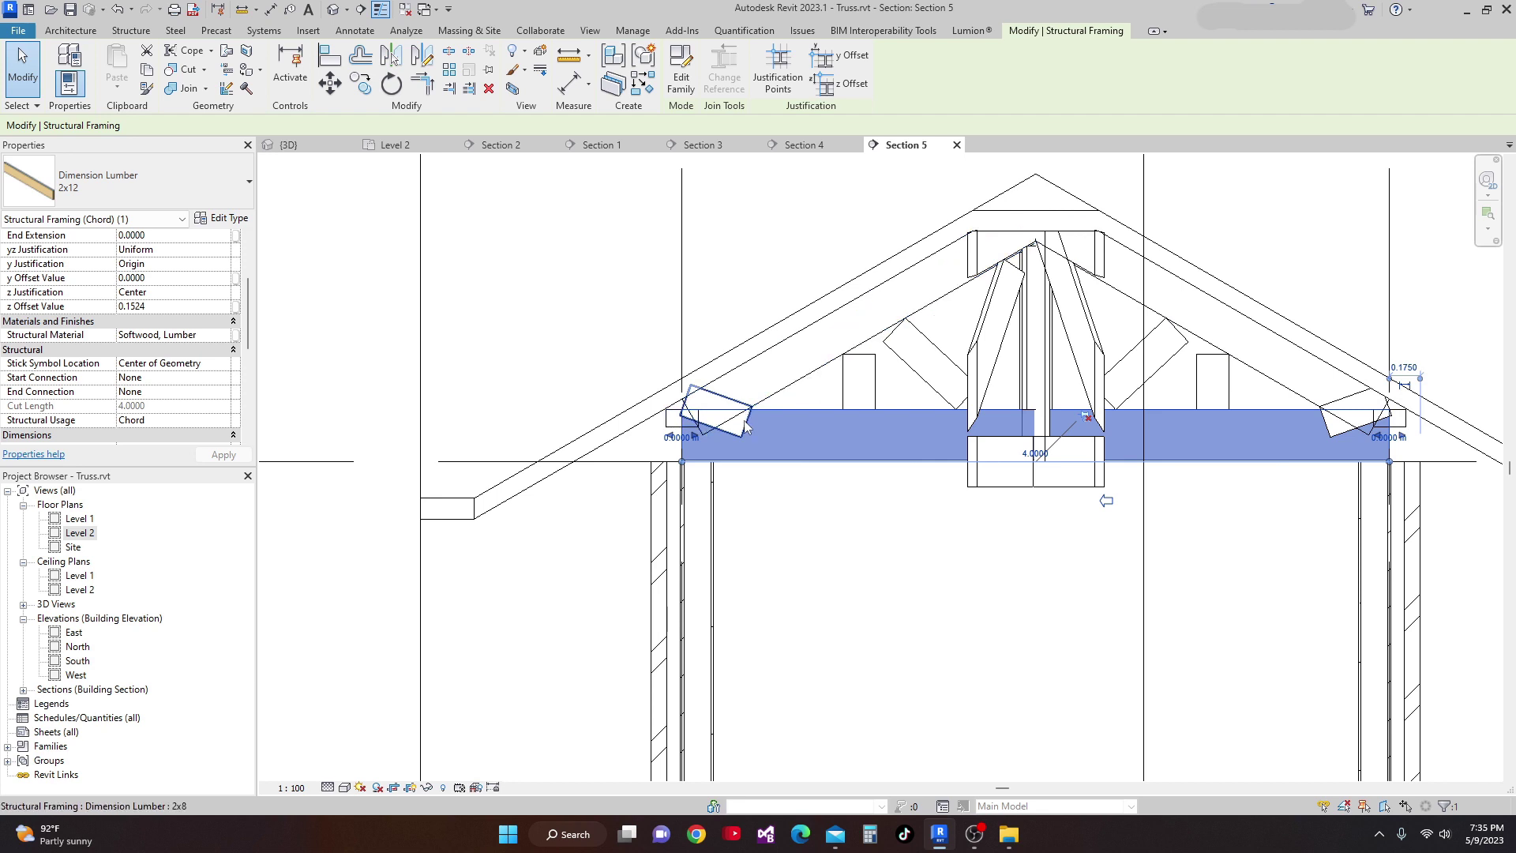
pyautogui.click(744, 419)
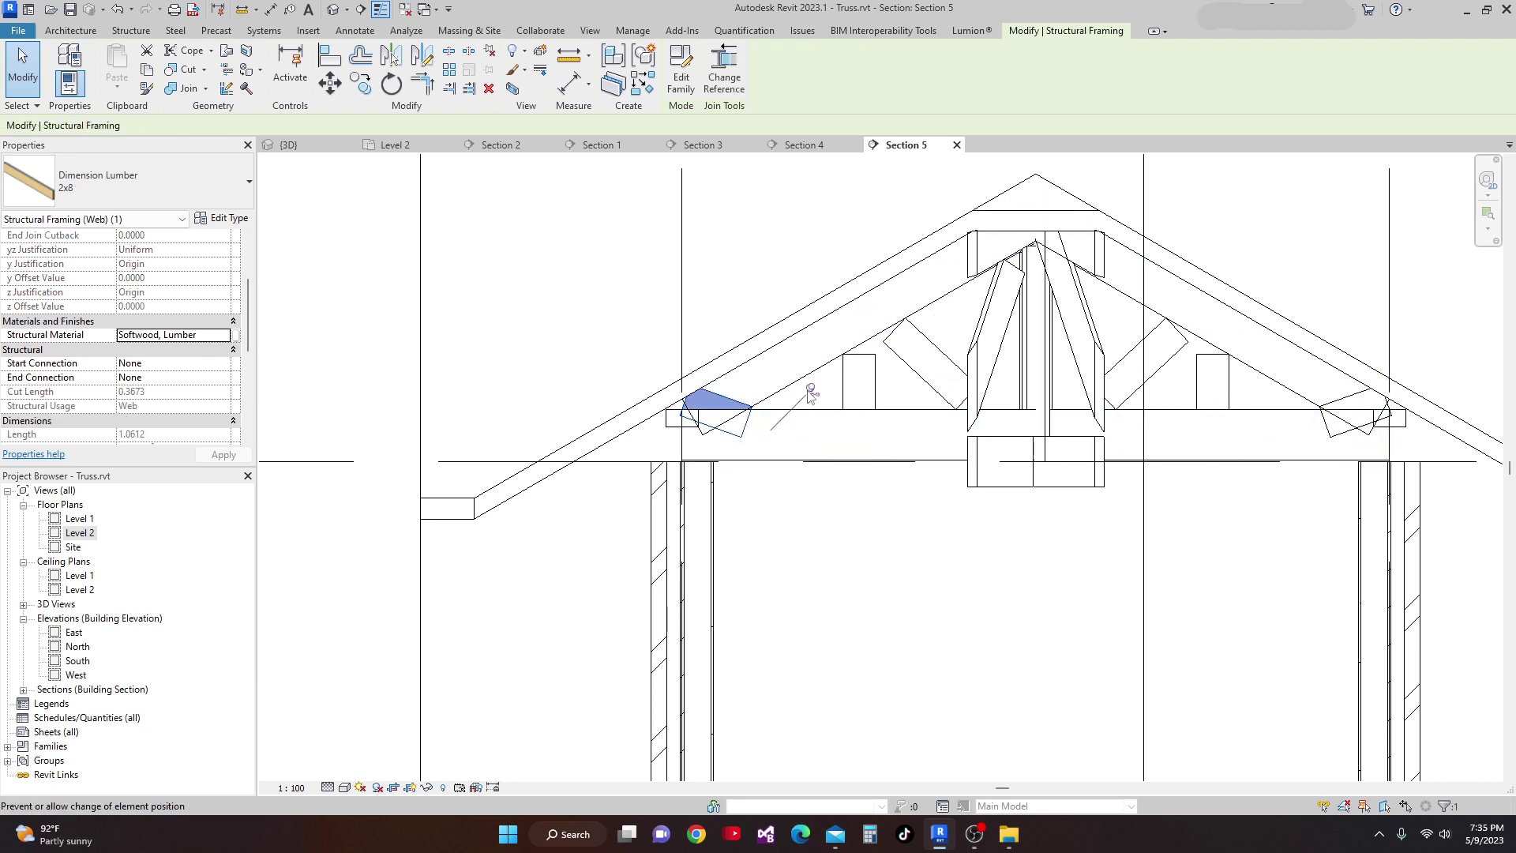
pyautogui.press('Escape')
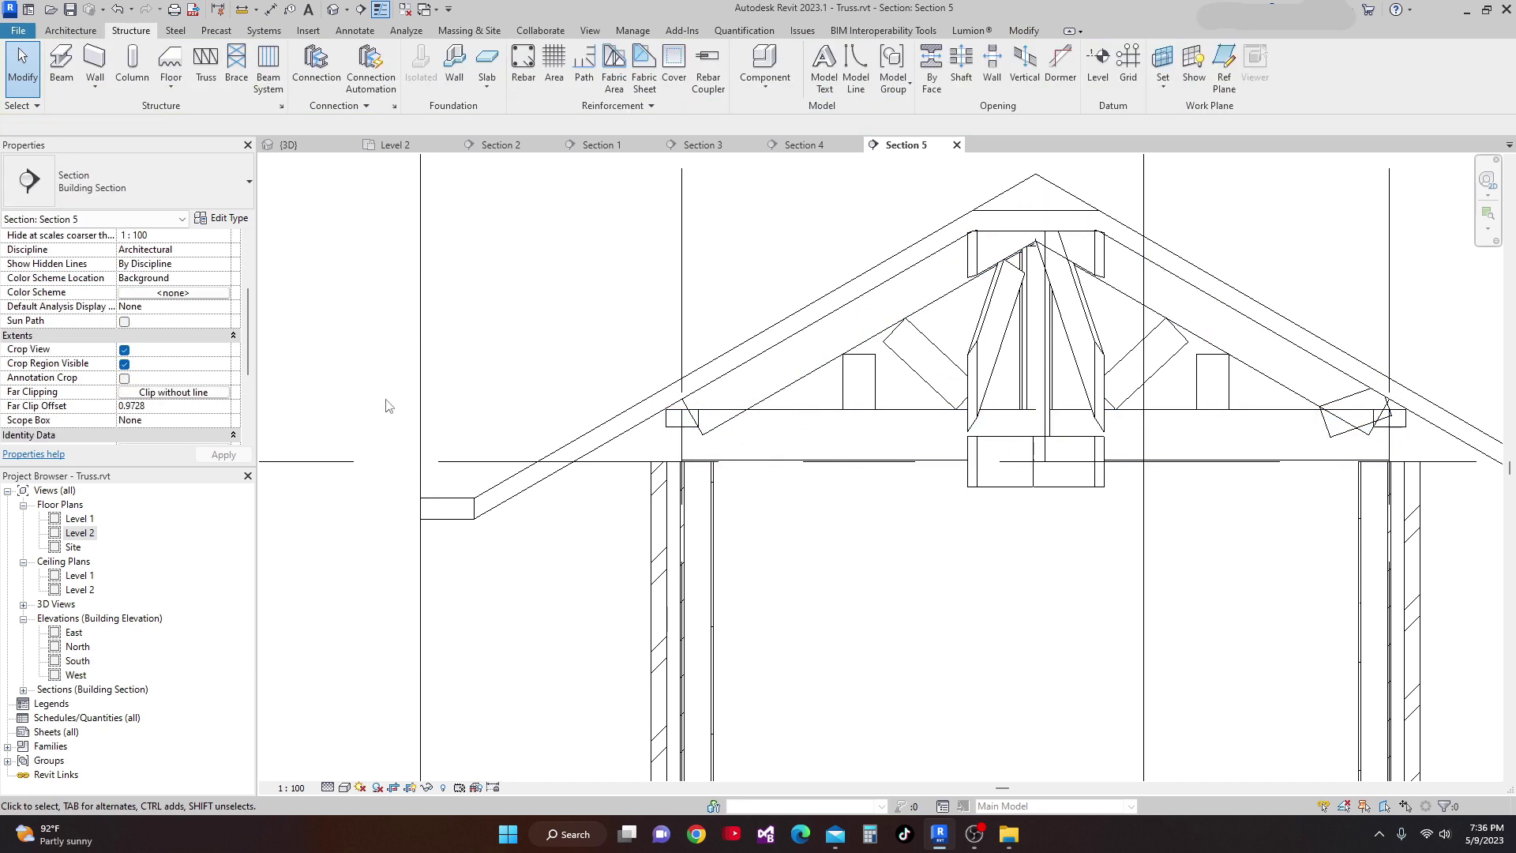
pyautogui.click(673, 424)
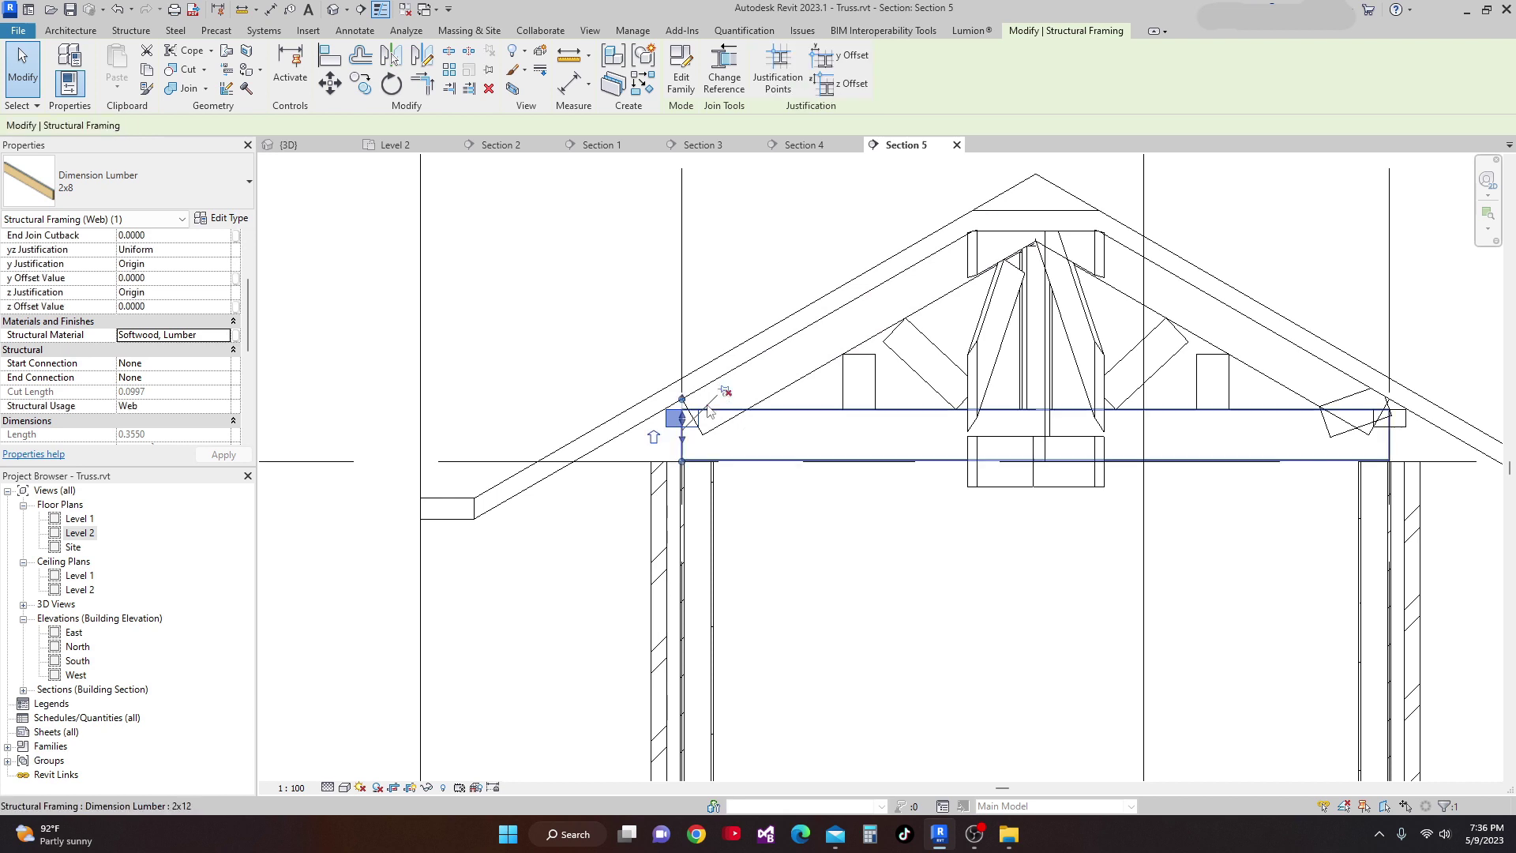
pyautogui.press('Escape')
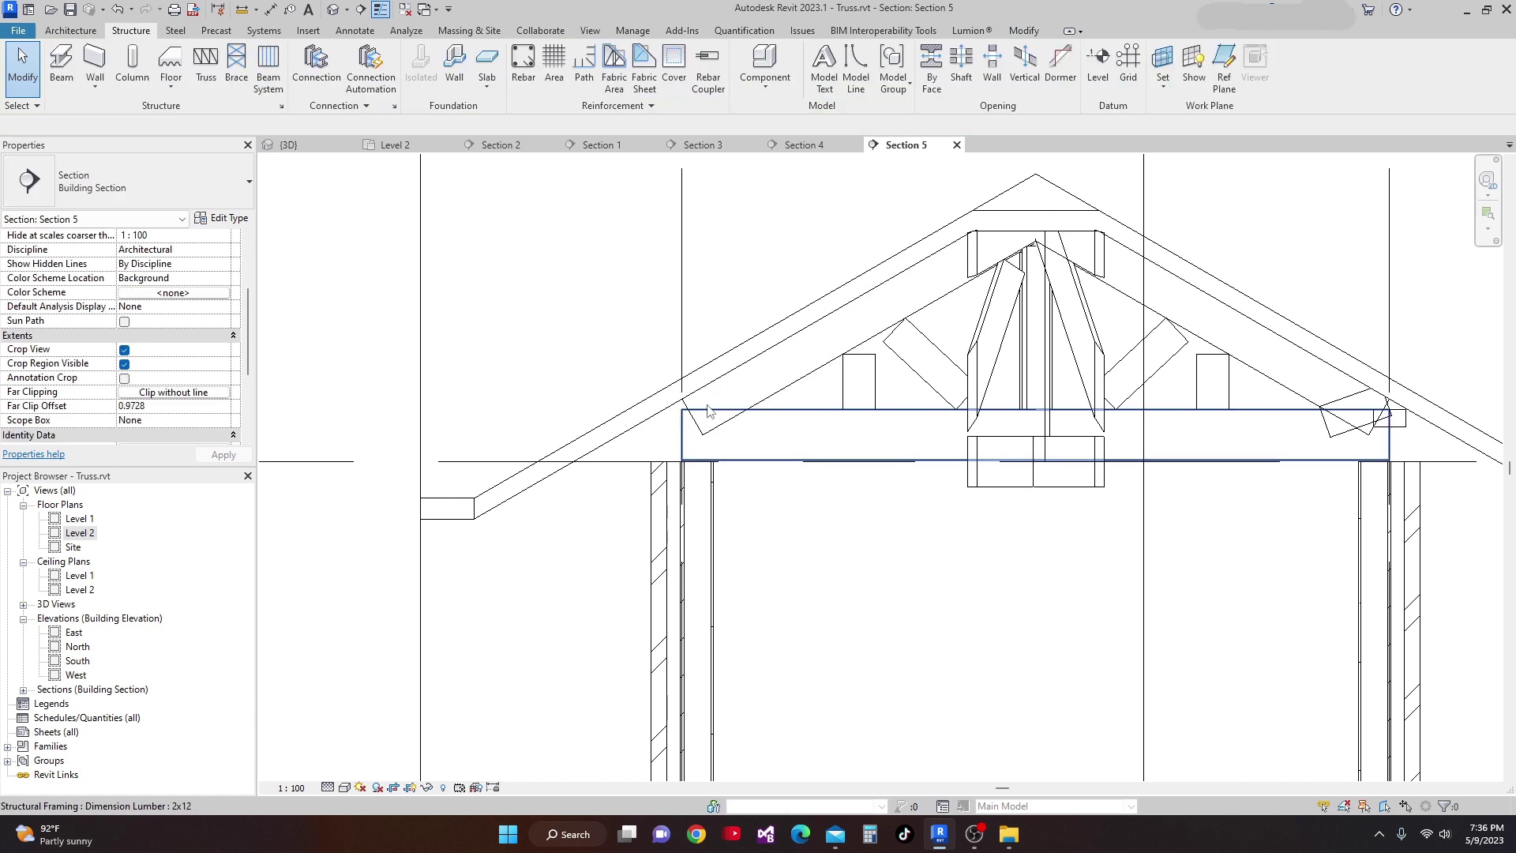
# Unpin the cross truss's left 2x10 top chord and extend its lower end along the roof slope to the eave.
pyautogui.click(773, 390)
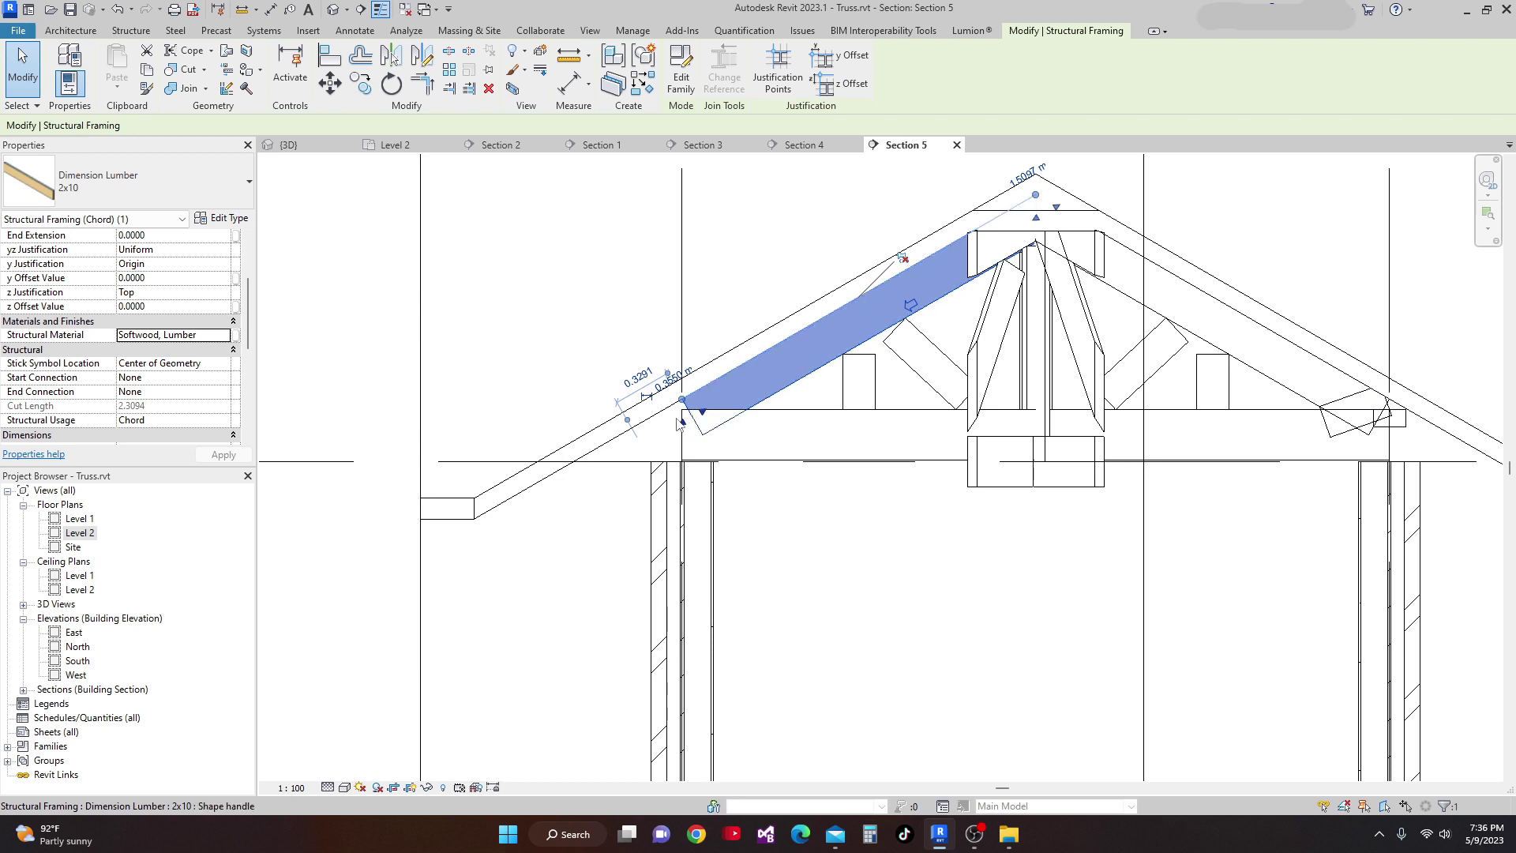
pyautogui.moveTo(684, 425); pyautogui.dragTo(624, 466)
pyautogui.moveTo(529, 539); pyautogui.dragTo(499, 557)
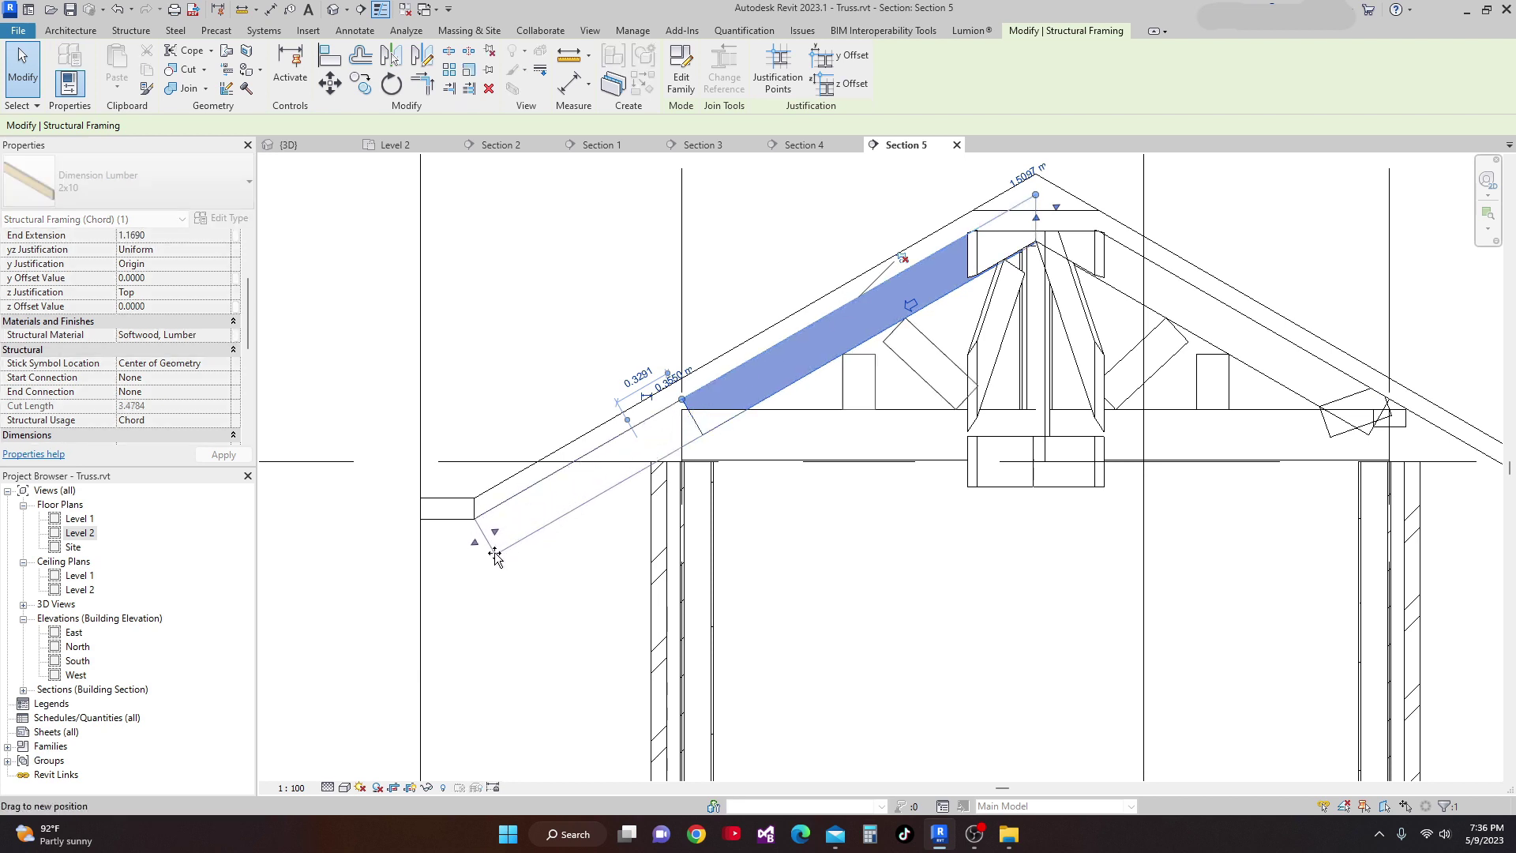
pyautogui.moveTo(495, 555); pyautogui.dragTo(465, 572)
pyautogui.moveTo(1354, 482); pyautogui.dragTo(925, 502, button='middle')
pyautogui.press('Escape')
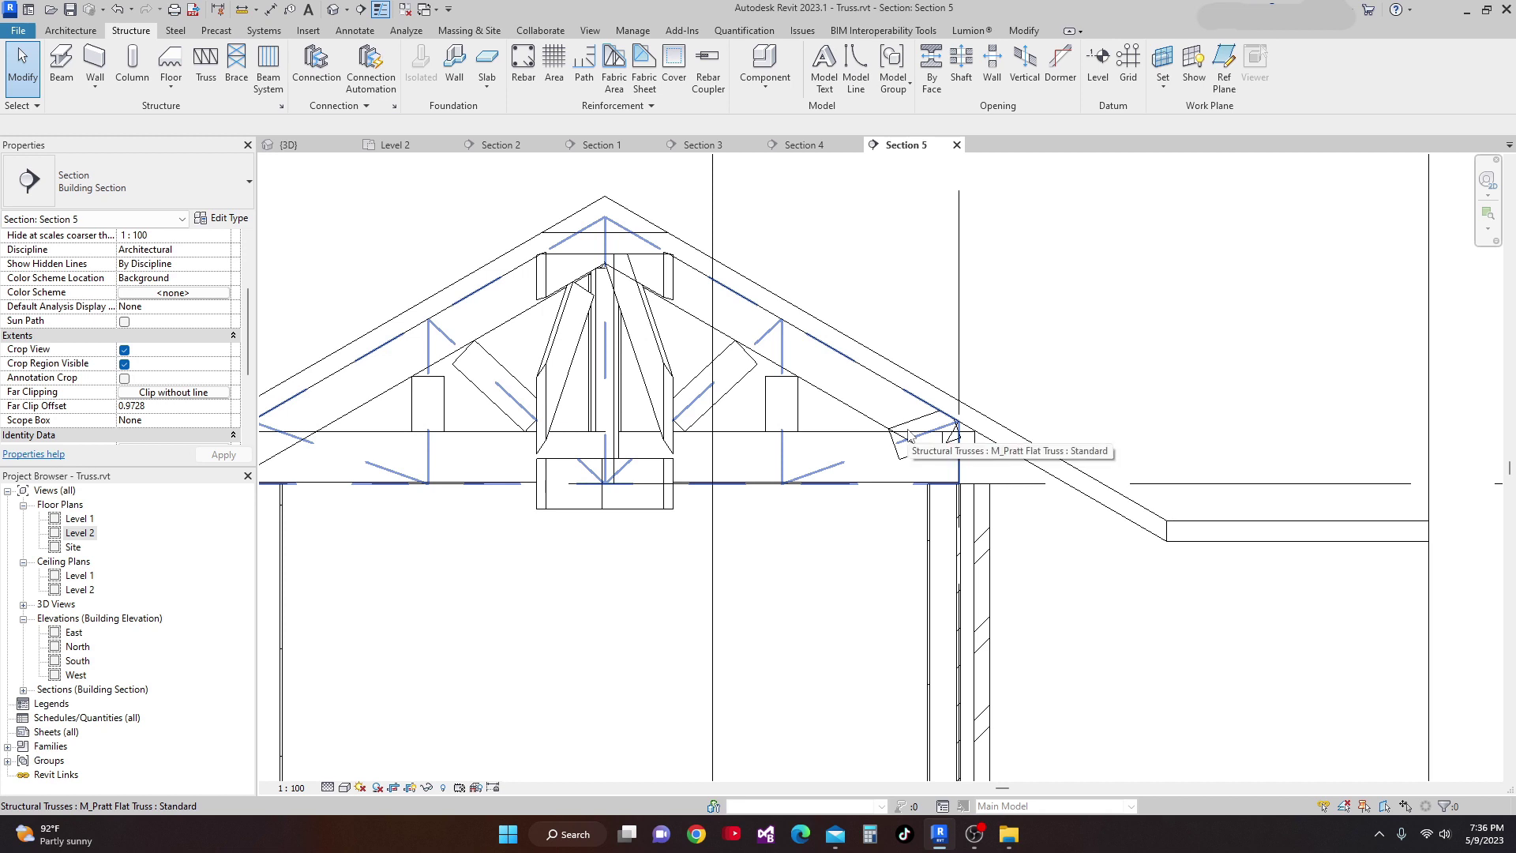
# Unpin and delete the diagonal 2x8 web at the right end of the cross truss.
pyautogui.press('Tab')
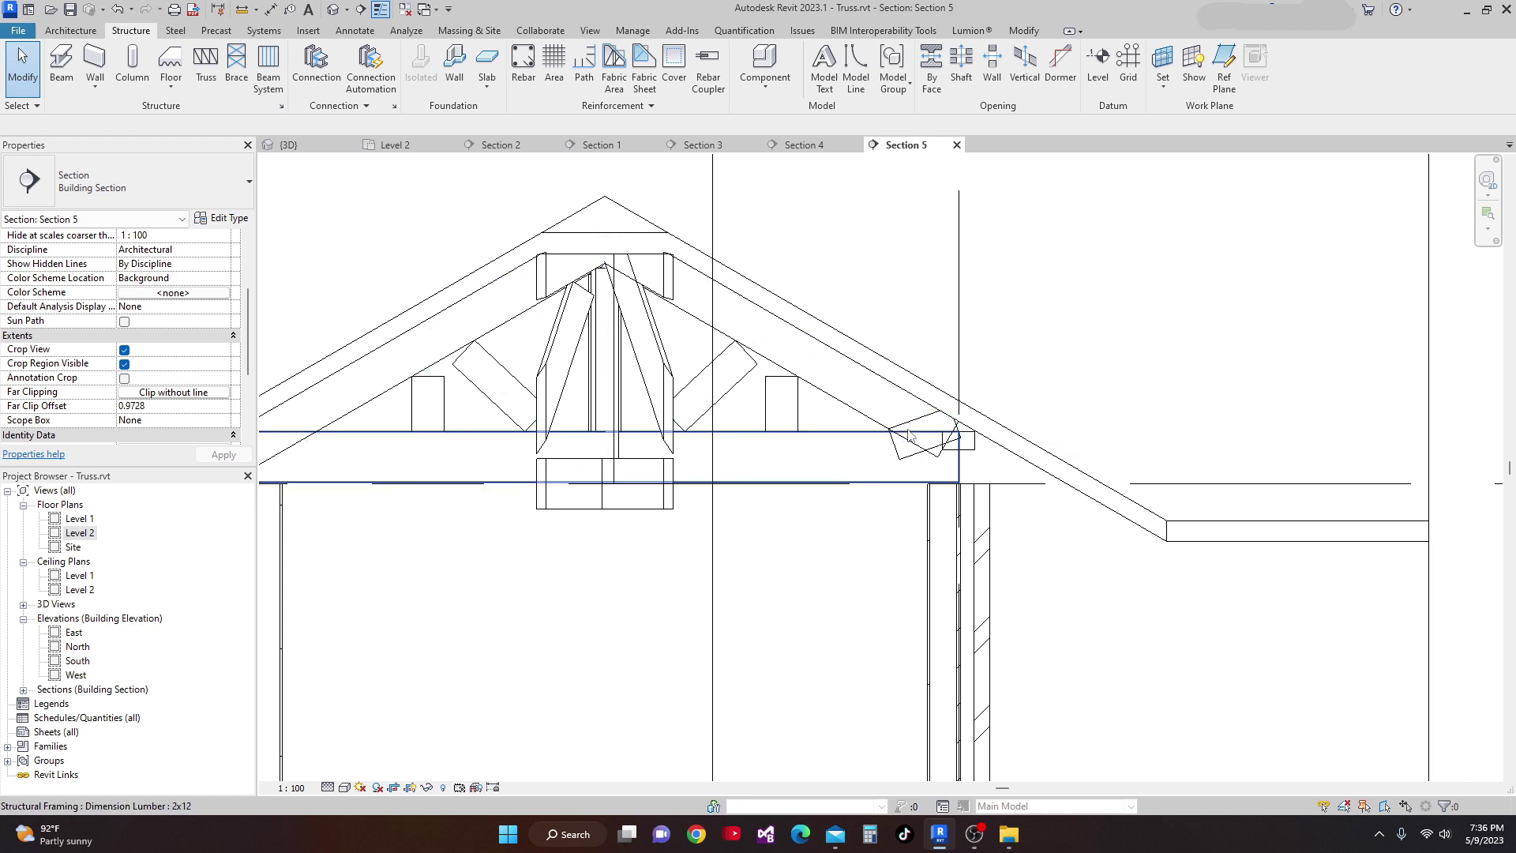
pyautogui.click(914, 412)
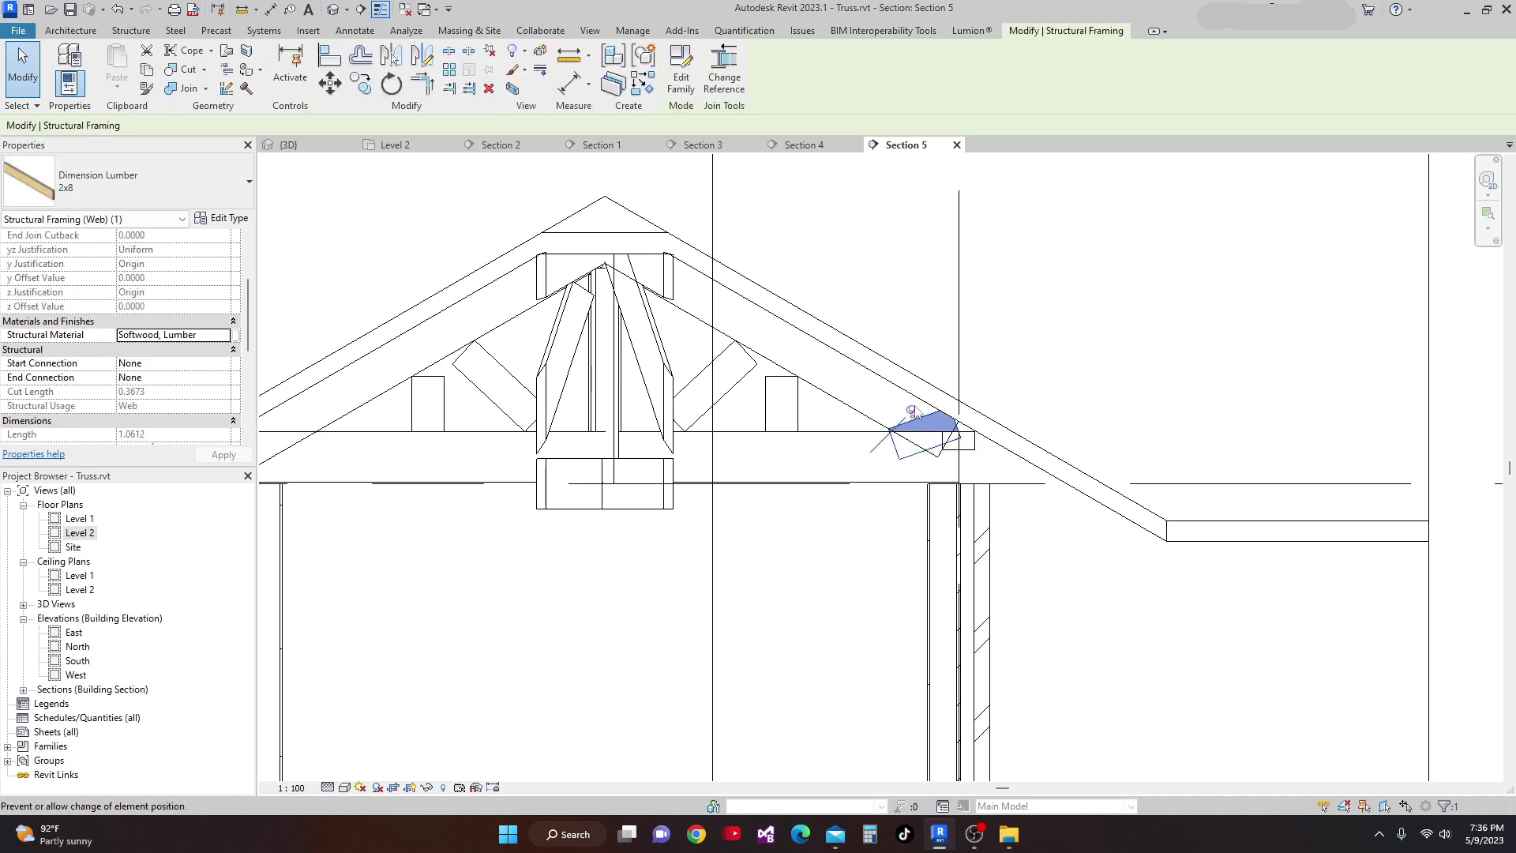
pyautogui.press('Escape')
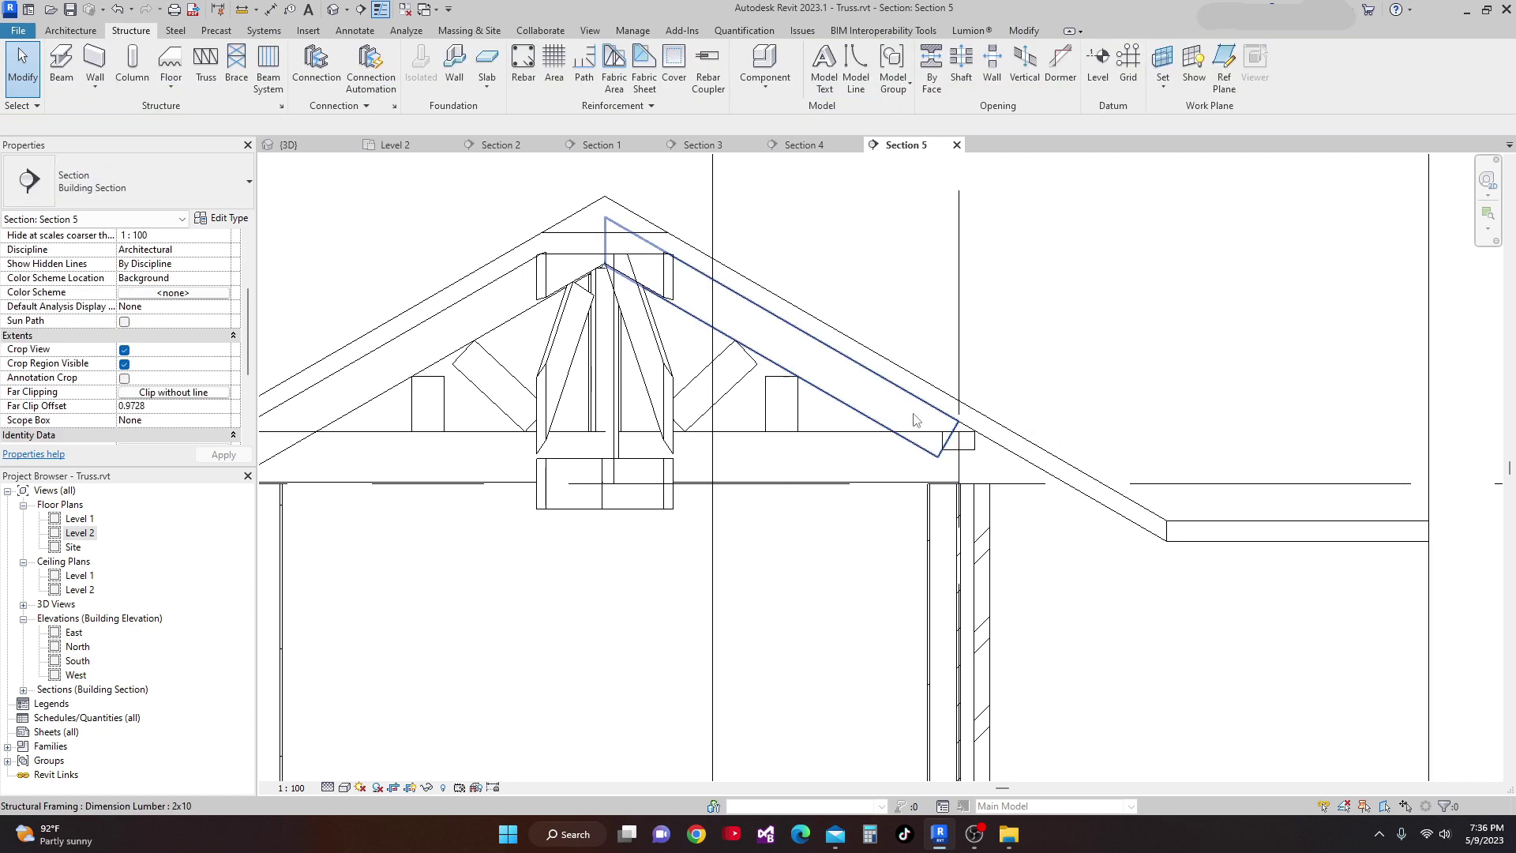
# Unpin the cross truss's right 2x10 top chord and extend its lower end down the slope to the eave.
pyautogui.press('Tab')
pyautogui.click(866, 410)
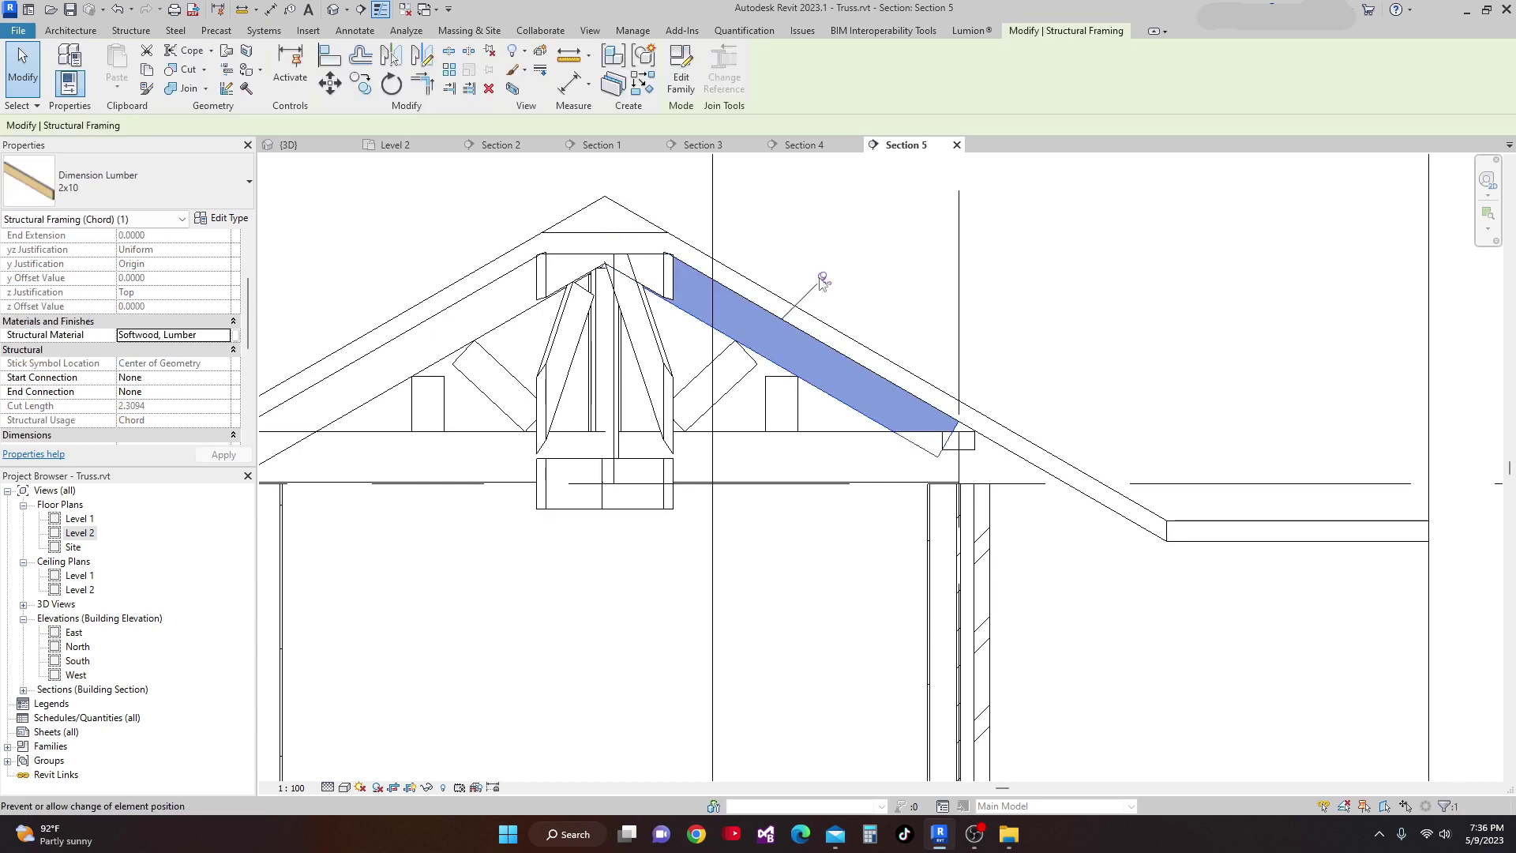
pyautogui.moveTo(960, 444); pyautogui.dragTo(1131, 584)
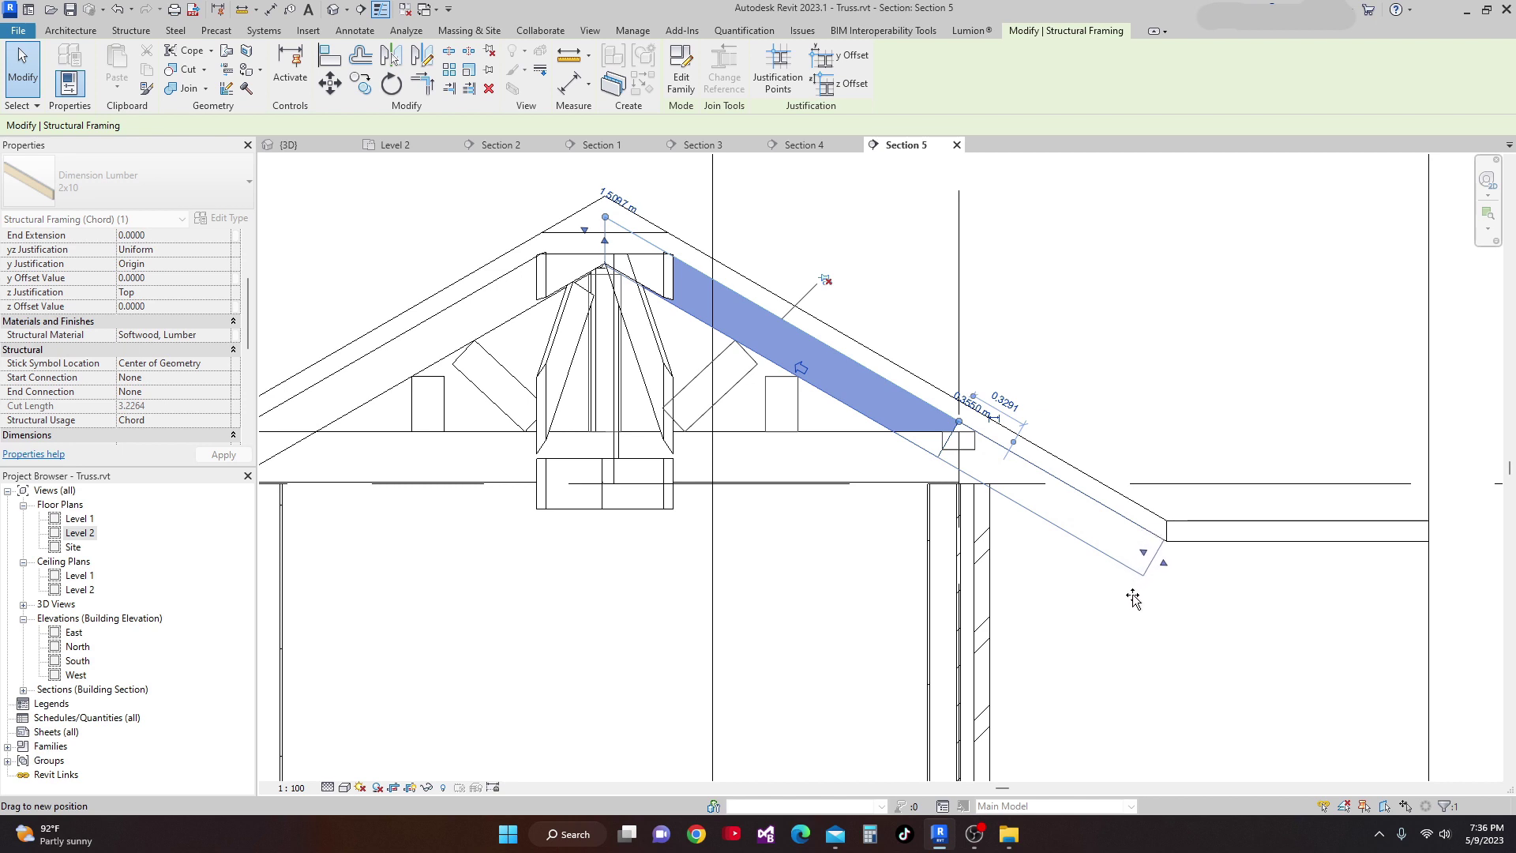
pyautogui.moveTo(1133, 600); pyautogui.dragTo(1151, 555)
pyautogui.press('Escape')
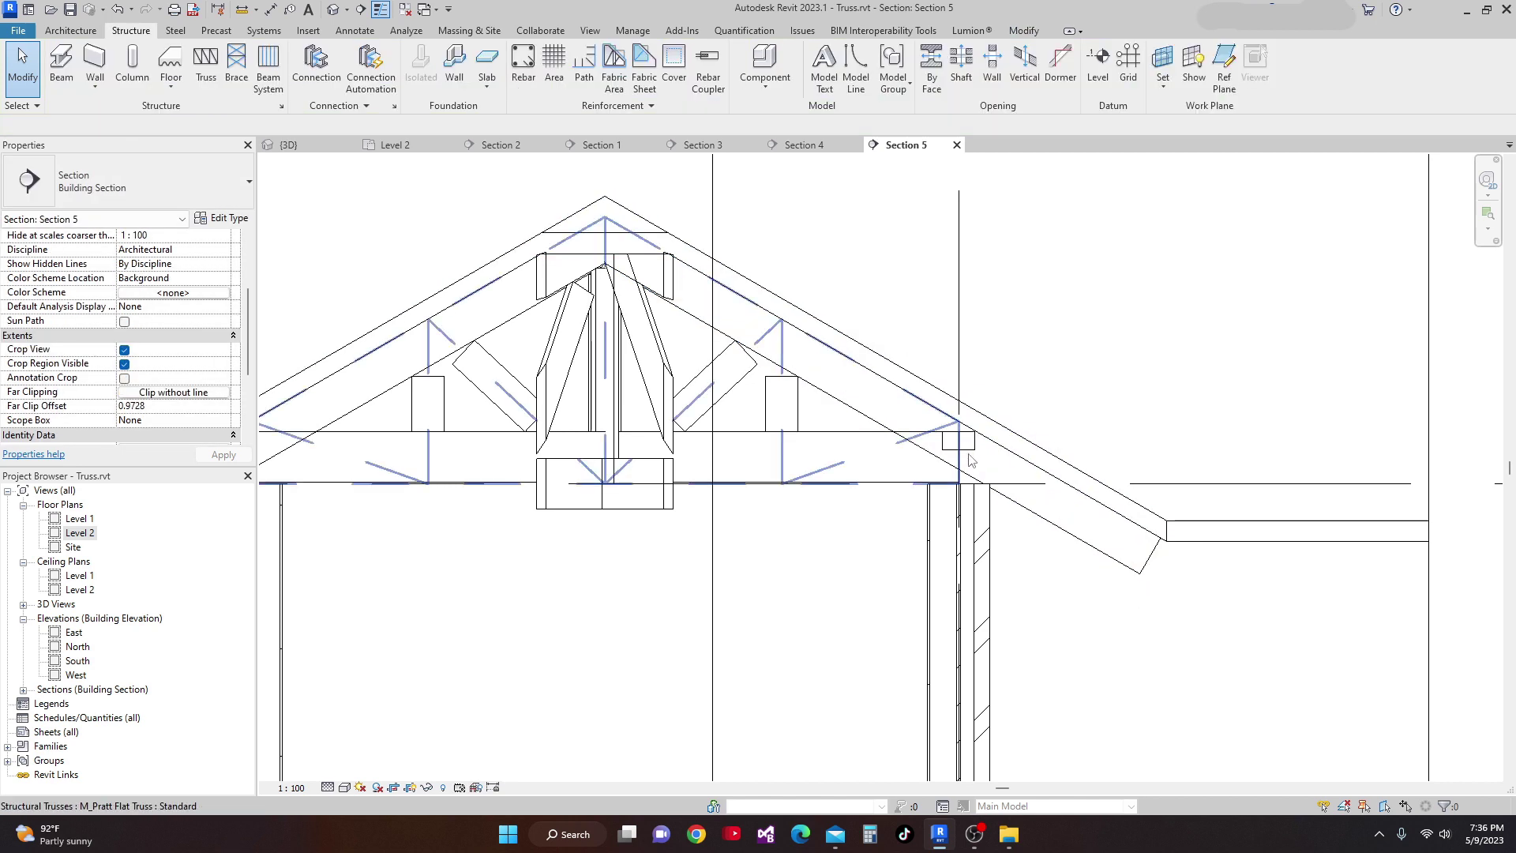
# Unpin and delete the short vertical 2x8 web at the right end of the cross truss.
pyautogui.click(968, 445)
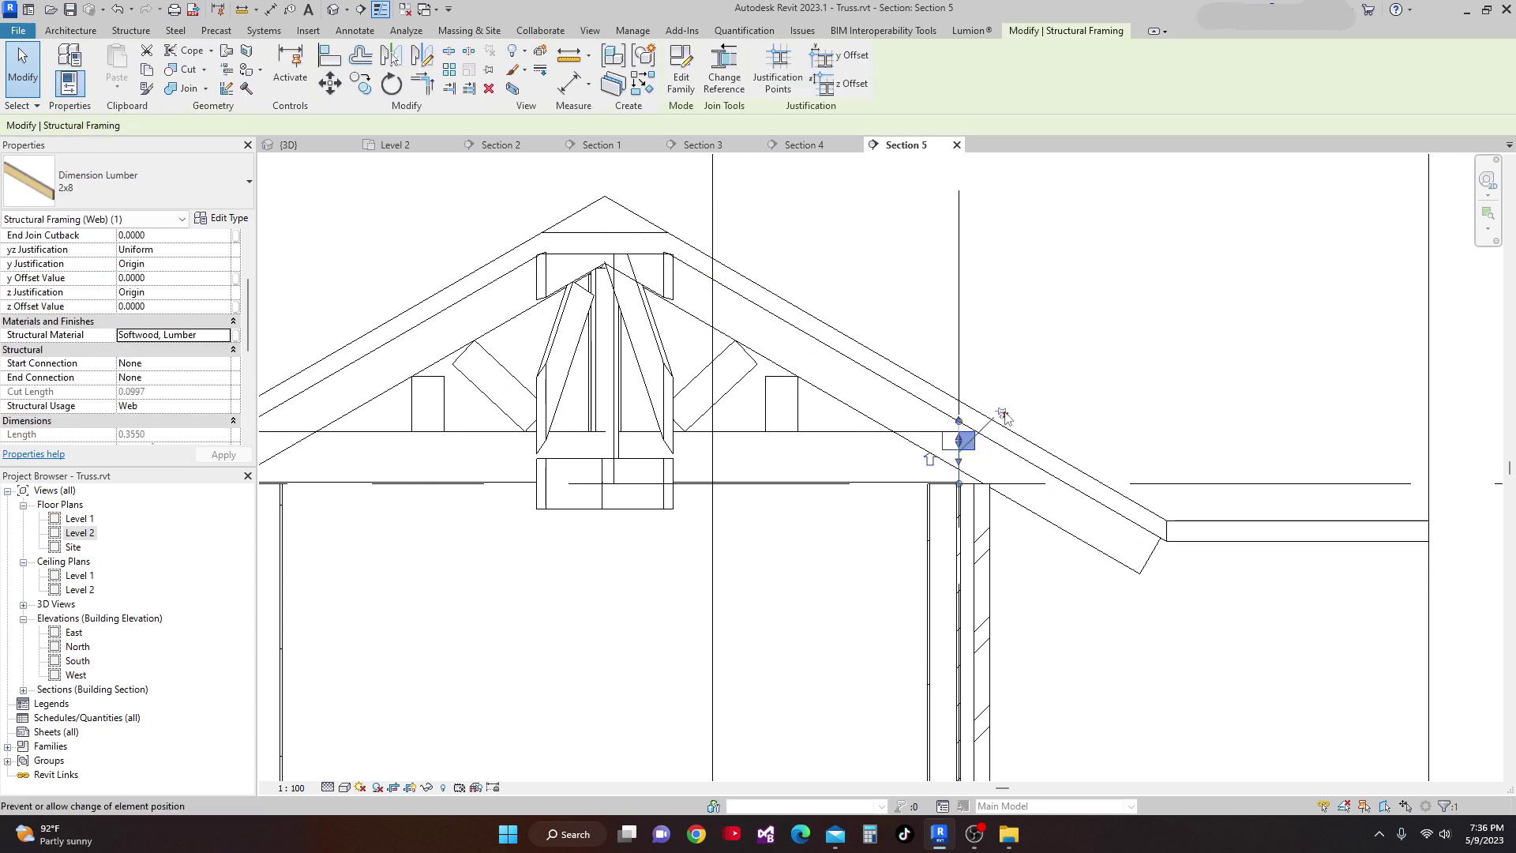
pyautogui.press('Escape')
pyautogui.scroll(-3, 702, 425)
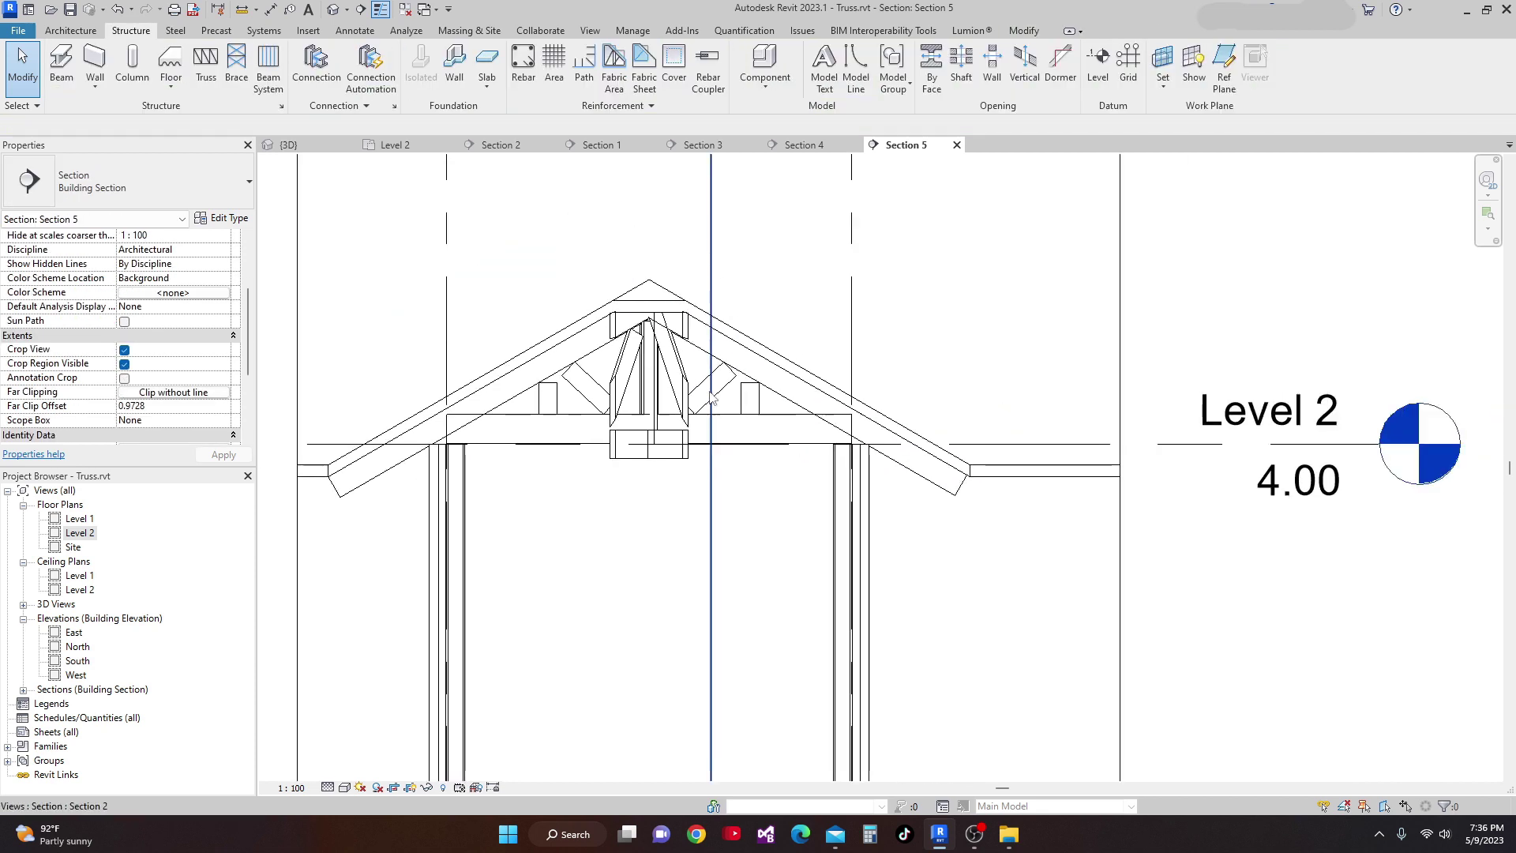
# Examine the small projection's trusses and the whole roof framing in the 3D view.
pyautogui.hotkey('ctrl', 'Tab')
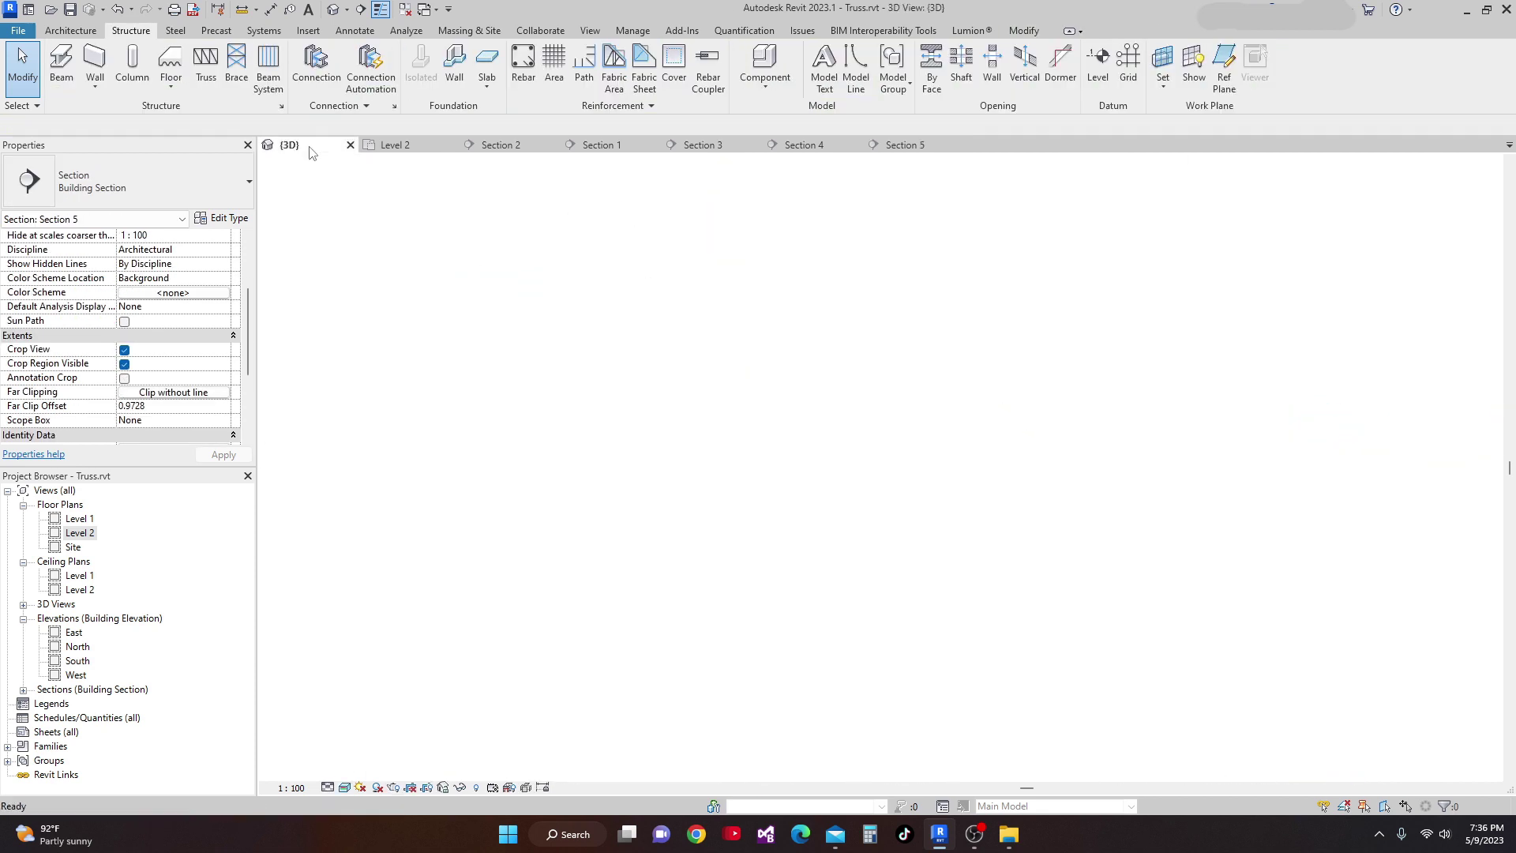
pyautogui.scroll(-3, 932, 476)
pyautogui.keyDown('shift'); pyautogui.moveTo(932, 476); pyautogui.dragTo(877, 430, button='middle'); pyautogui.keyUp('shift')
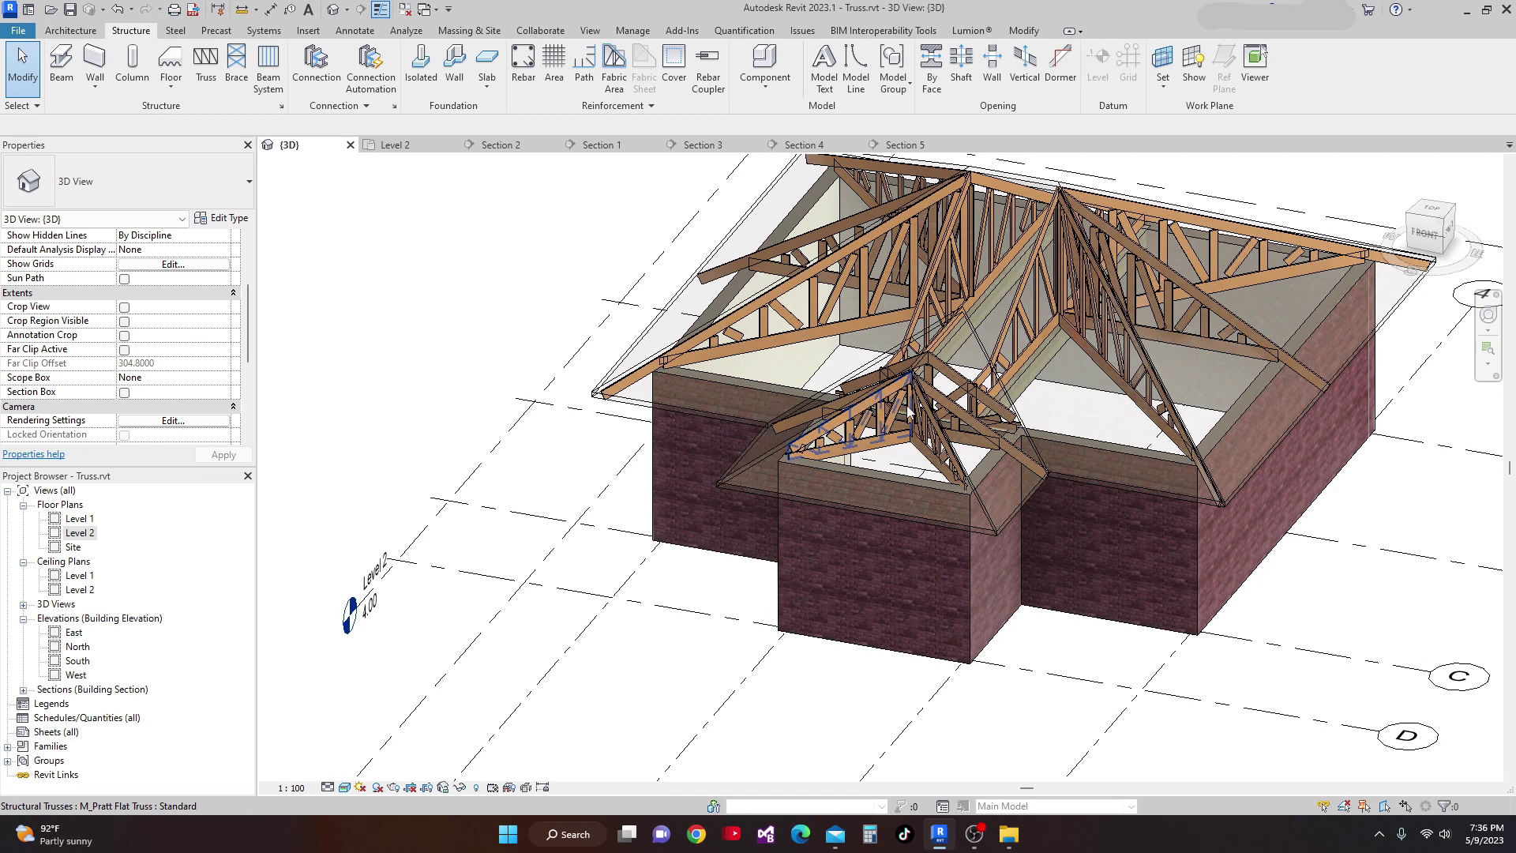
pyautogui.scroll(-3, 932, 443)
pyautogui.scroll(2, 353, 161)
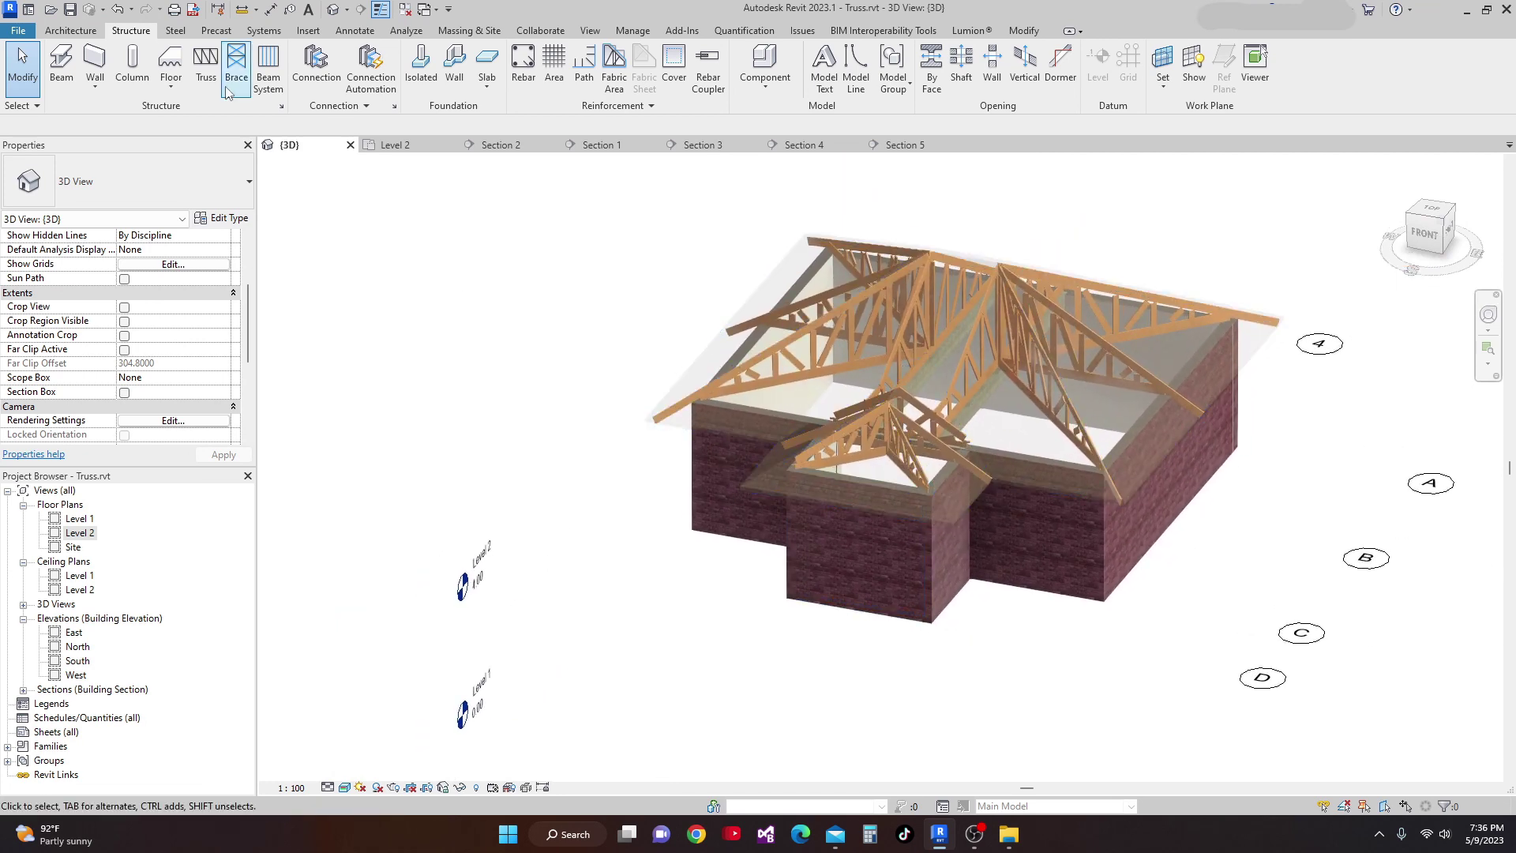
# In the Level 2 plan, draw a 45° building section alongside the small projection's left hip, from outside the front corner past the ridge end.
pyautogui.click(395, 147)
pyautogui.scroll(-3, 544, 376)
pyautogui.moveTo(544, 375); pyautogui.dragTo(513, 452, button='middle')
pyautogui.scroll(-2, 597, 488)
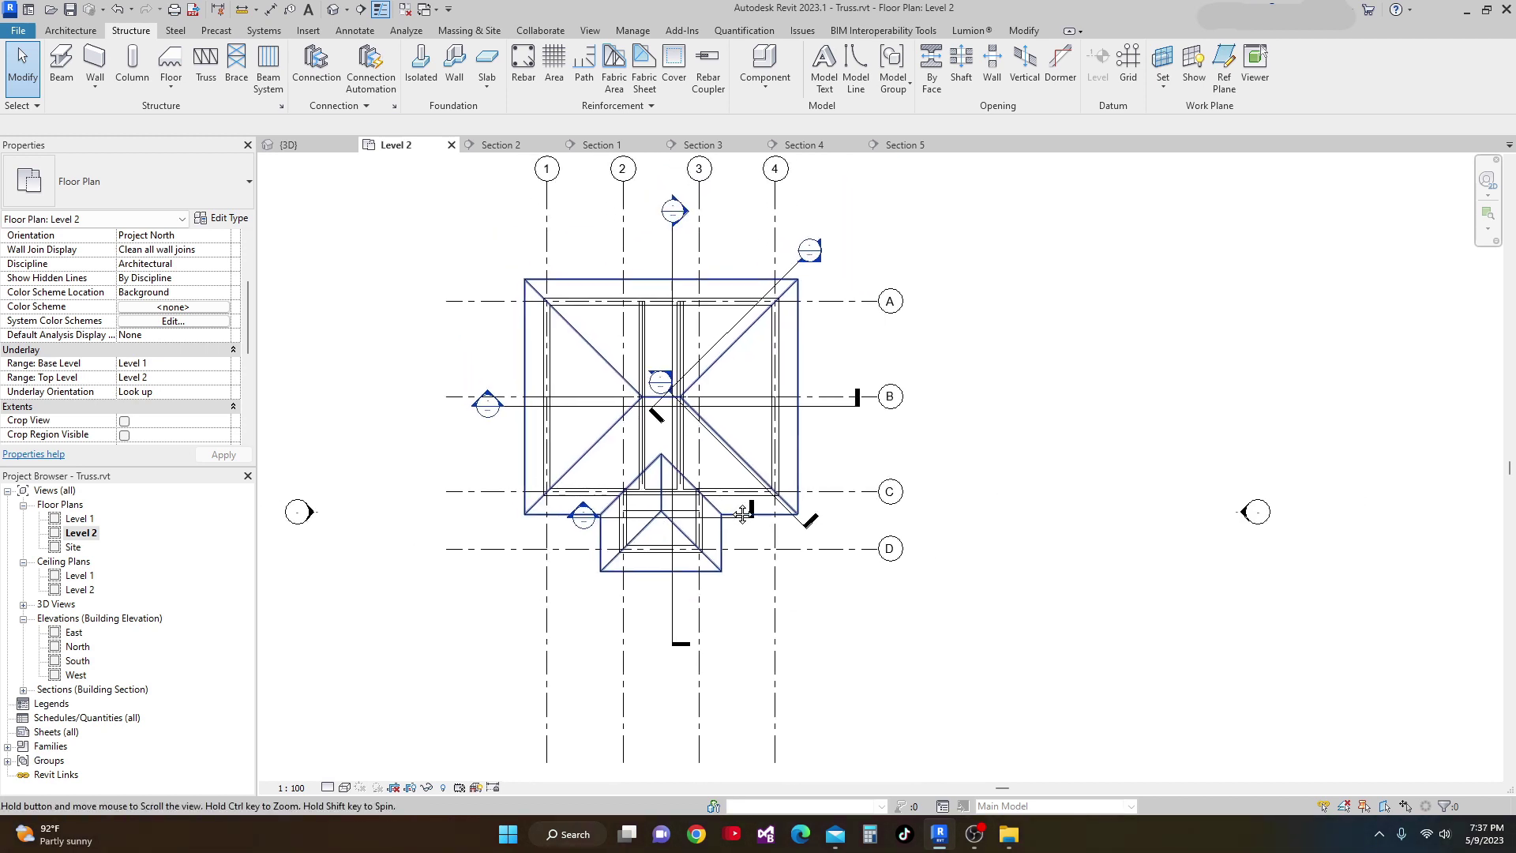
pyautogui.scroll(3, 597, 488)
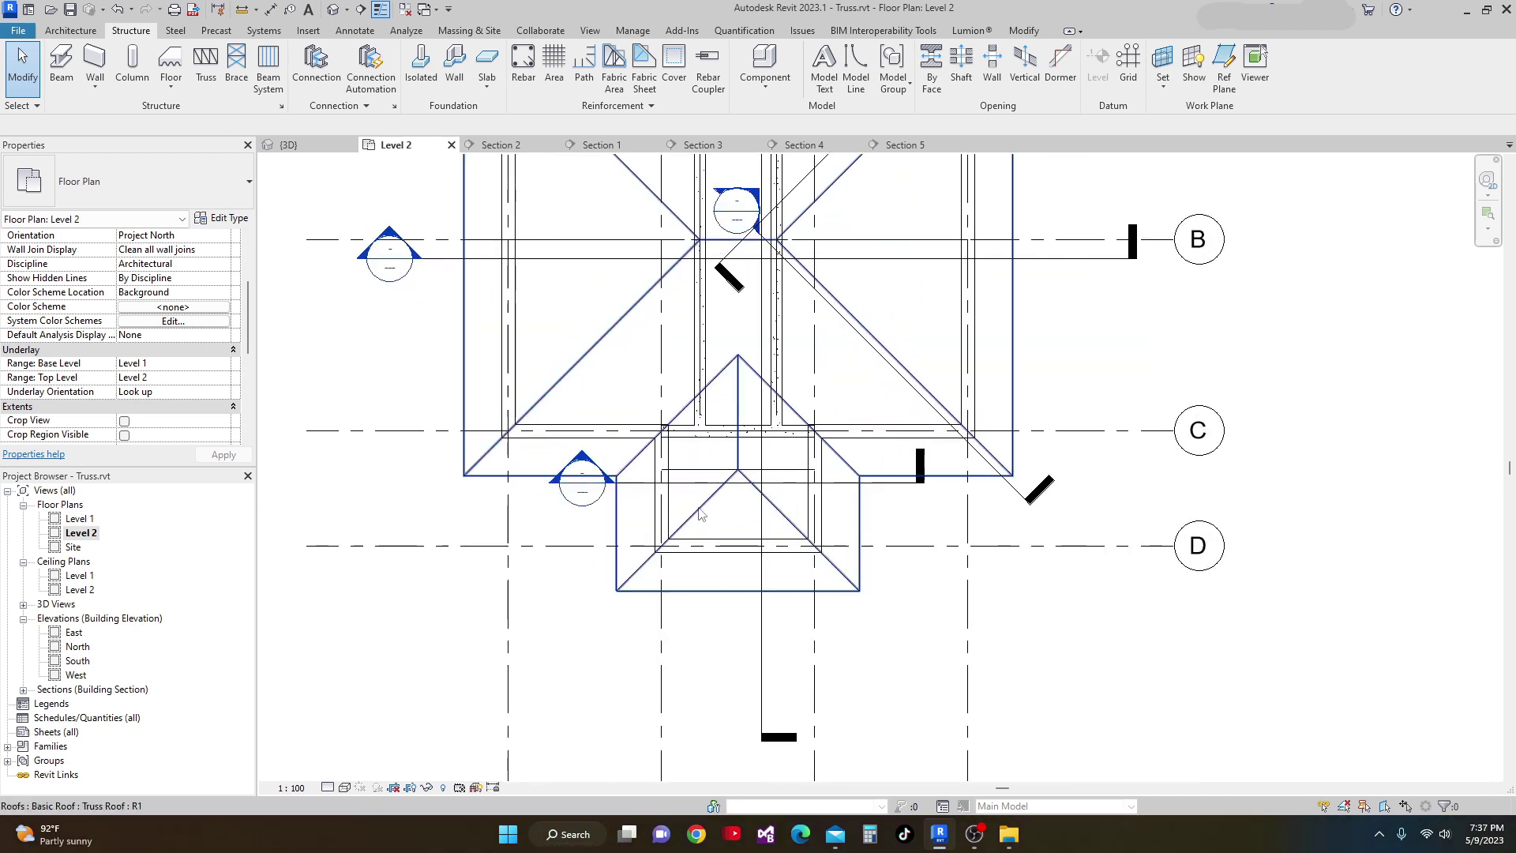
pyautogui.moveTo(687, 506); pyautogui.dragTo(675, 452, button='middle')
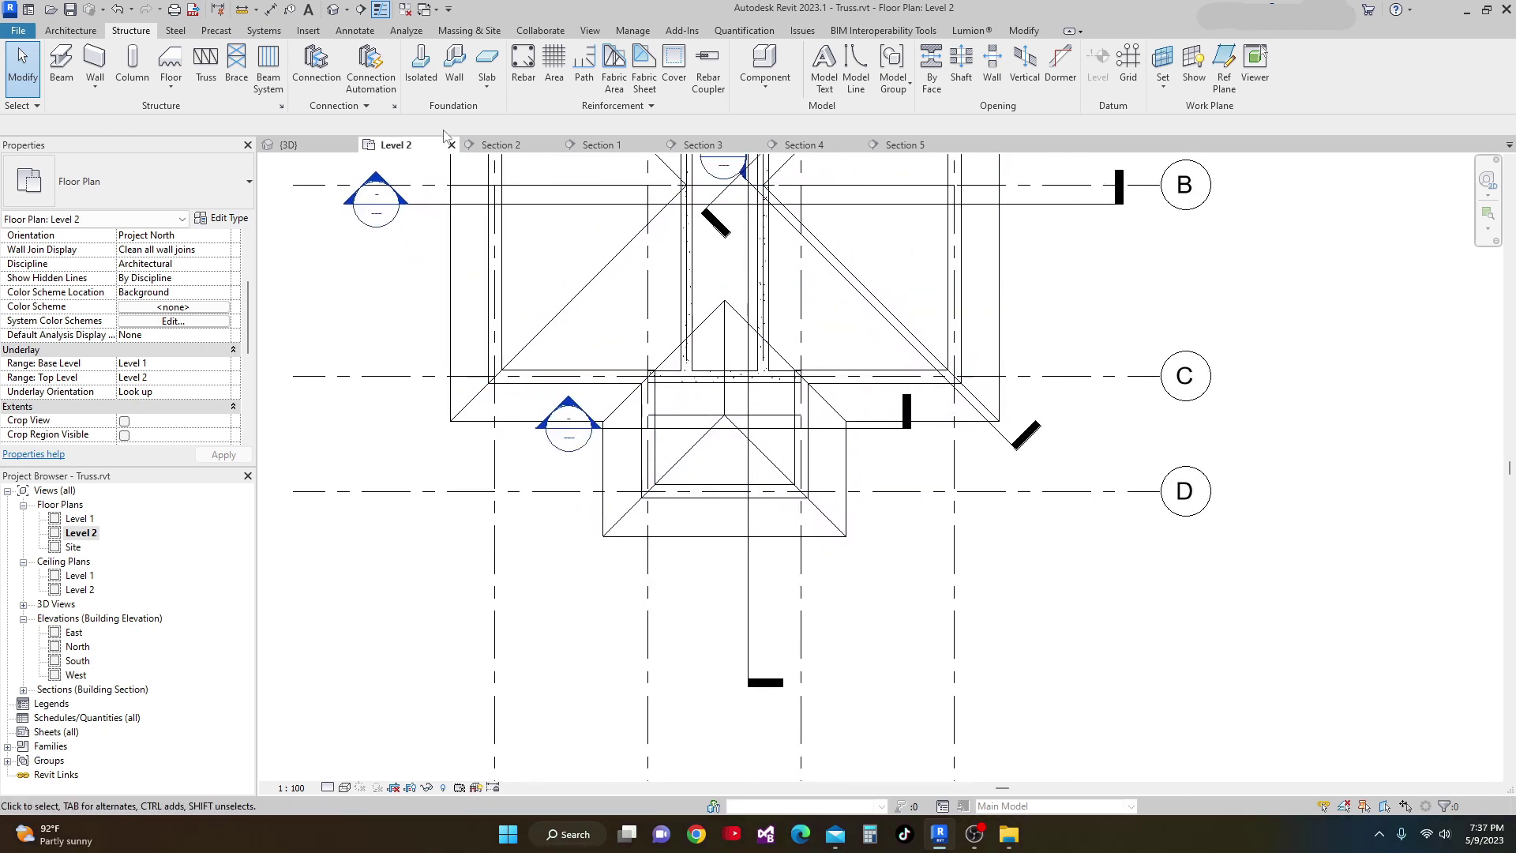
pyautogui.click(365, 9)
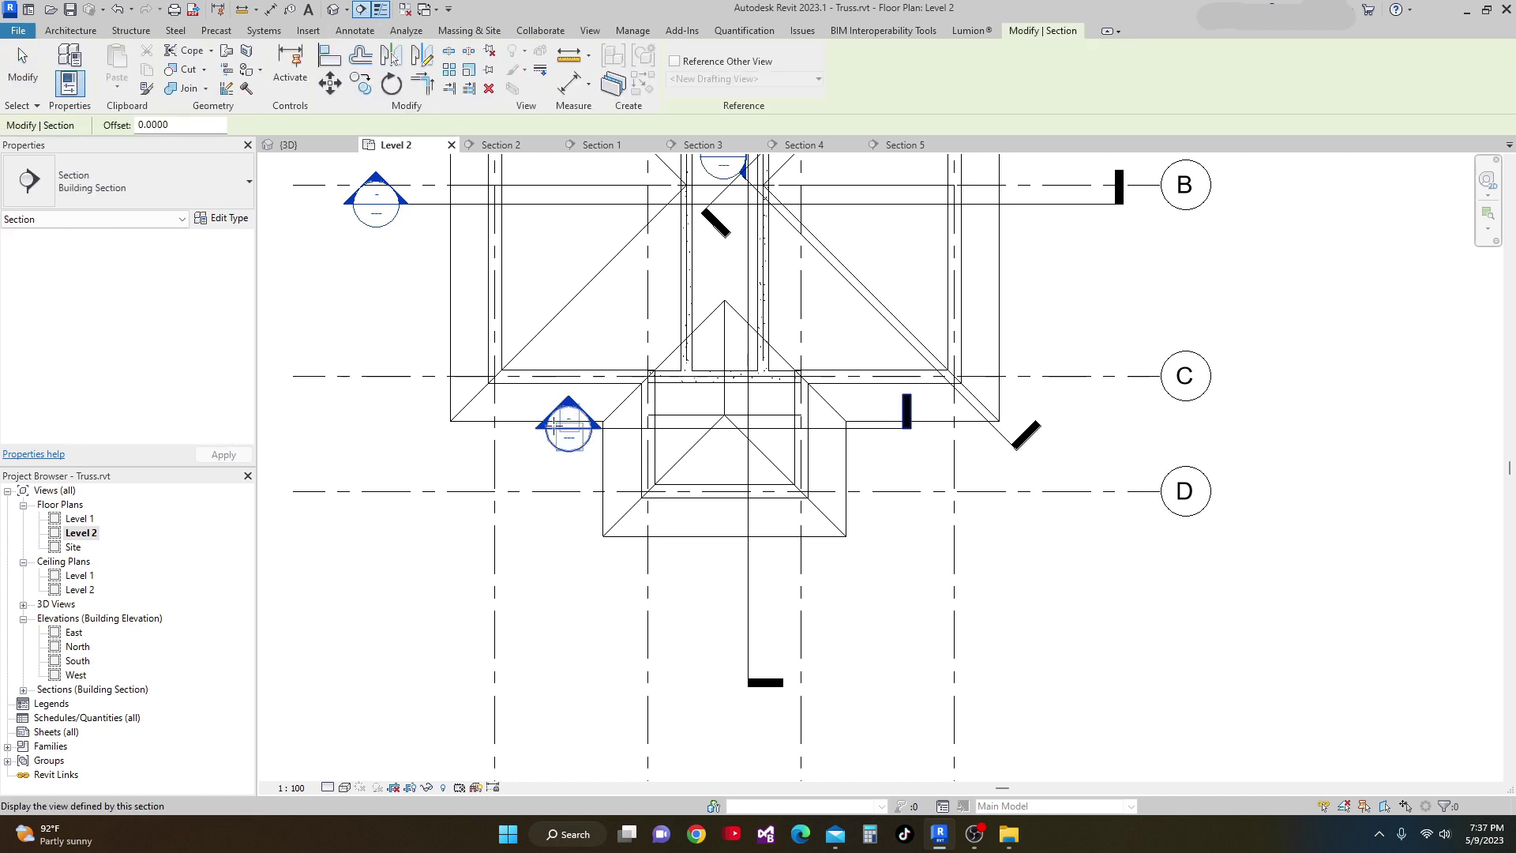
pyautogui.click(600, 560)
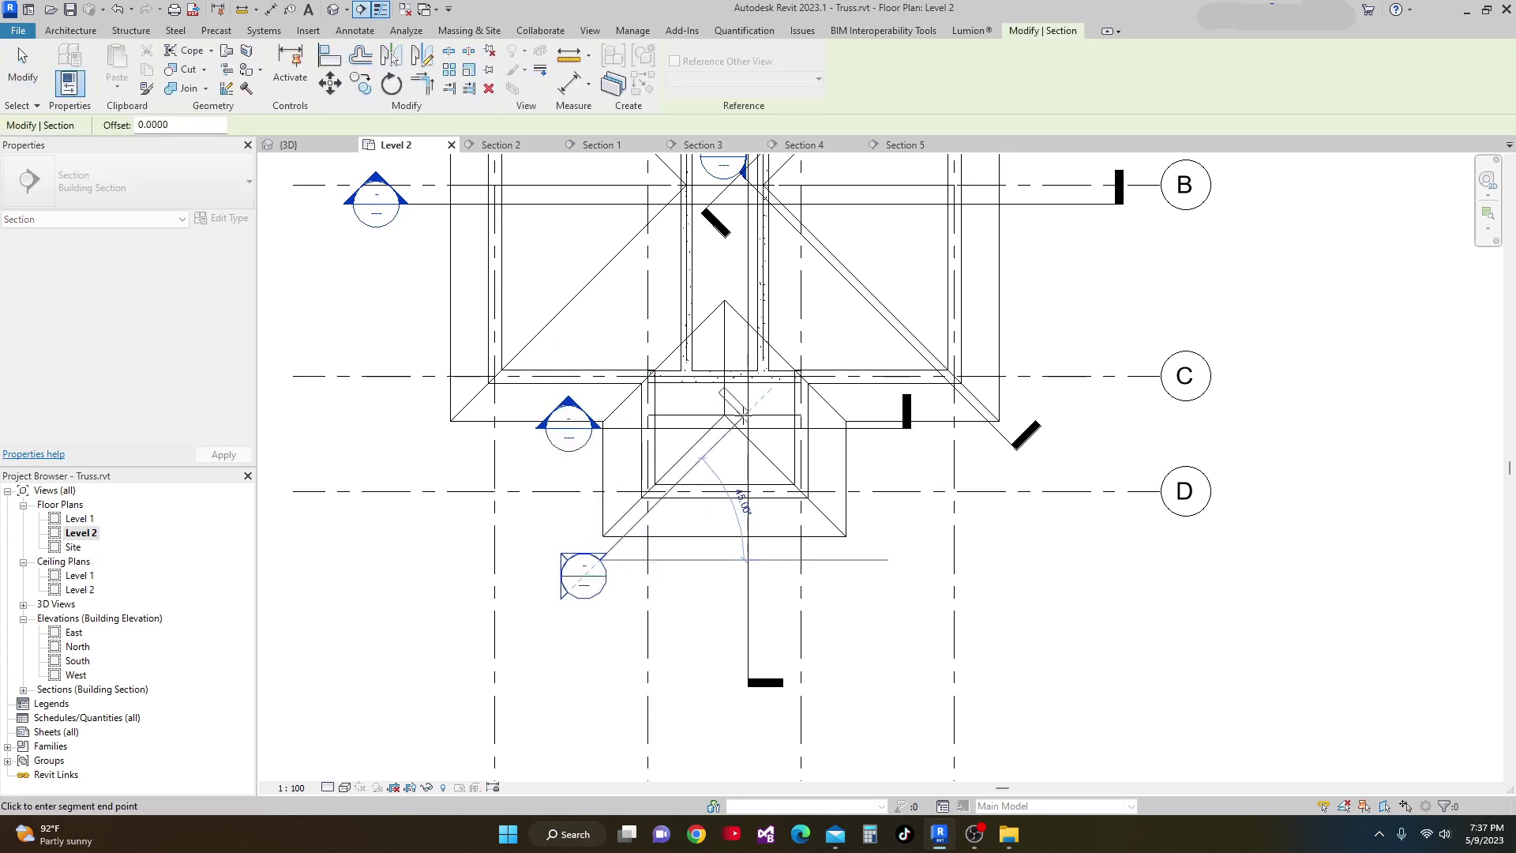
pyautogui.scroll(2, 746, 407)
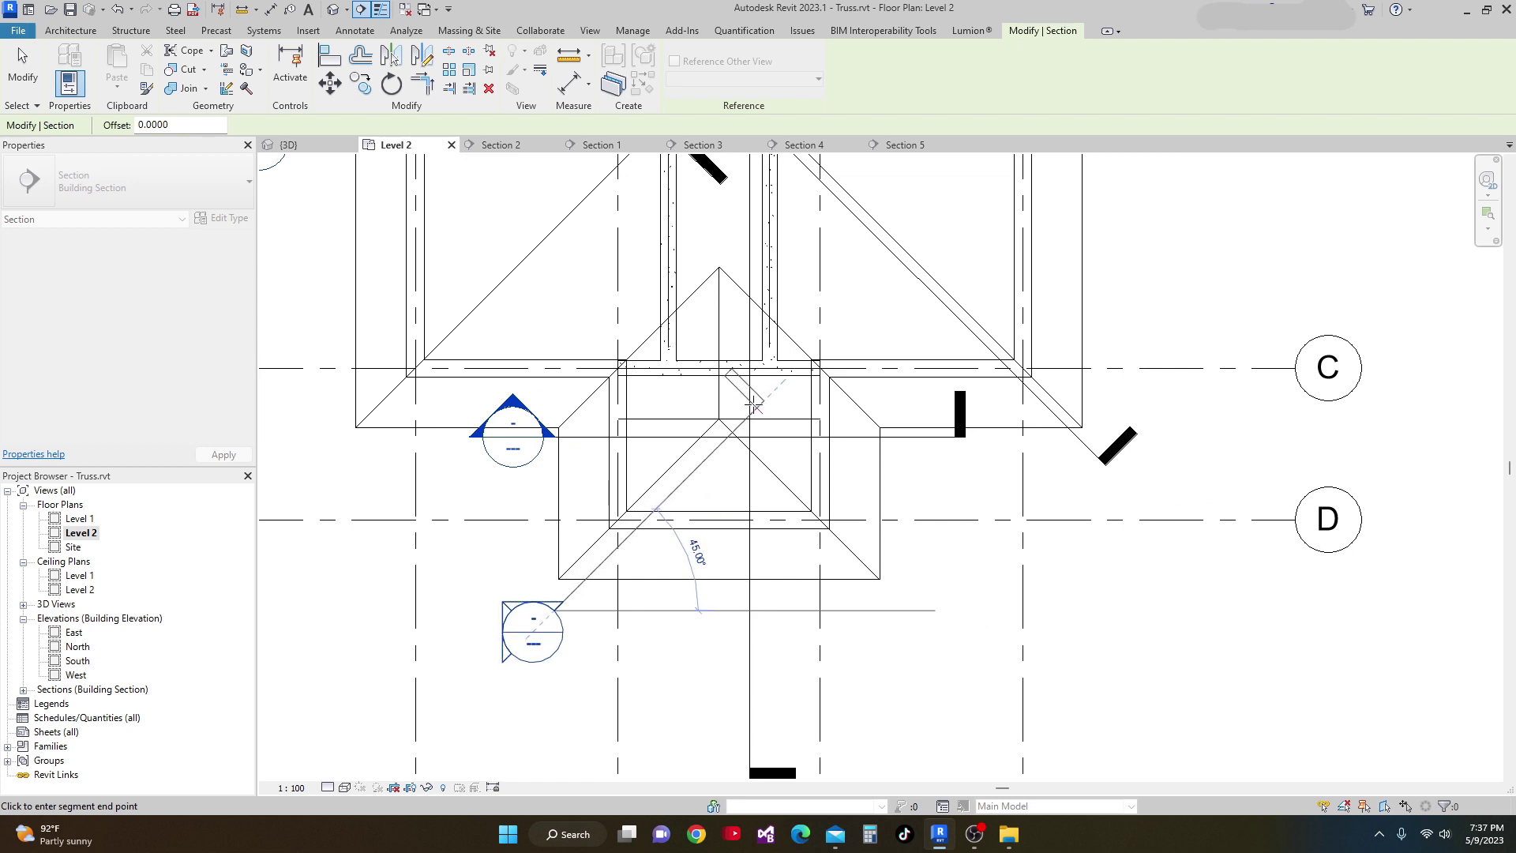
pyautogui.click(753, 404)
# Shorten the diagonal section's view depth so it ends just beyond the small projection's left hip.
pyautogui.scroll(-2, 750, 411)
pyautogui.moveTo(464, 246); pyautogui.dragTo(632, 515)
pyautogui.press('Escape')
# Open the new diagonal section view and set its detail level to Fine.
pyautogui.scroll(1, 620, 537)
pyautogui.doubleClick(604, 528)
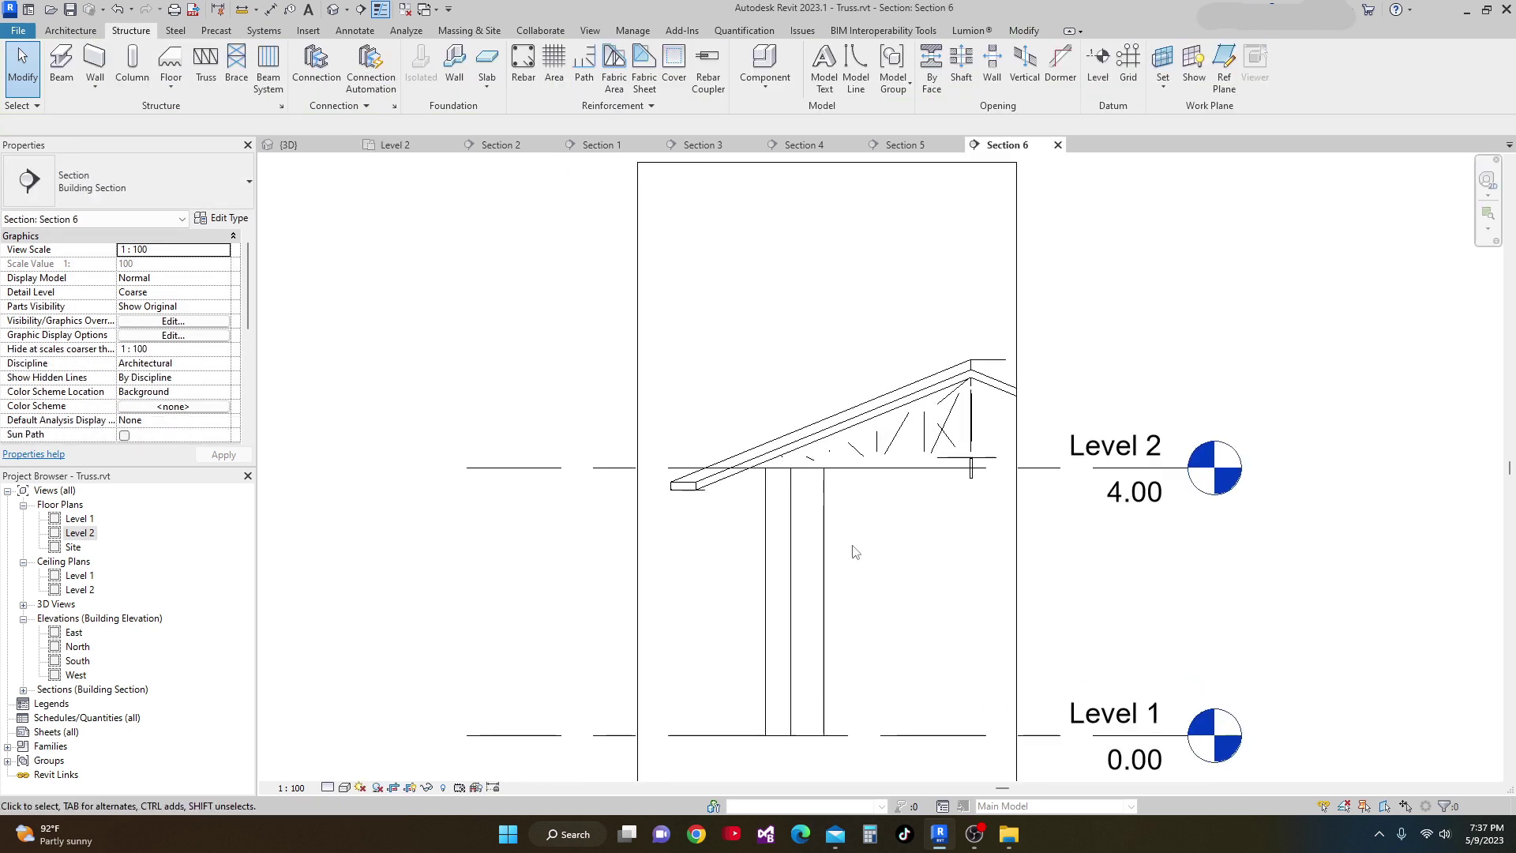
pyautogui.click(328, 788)
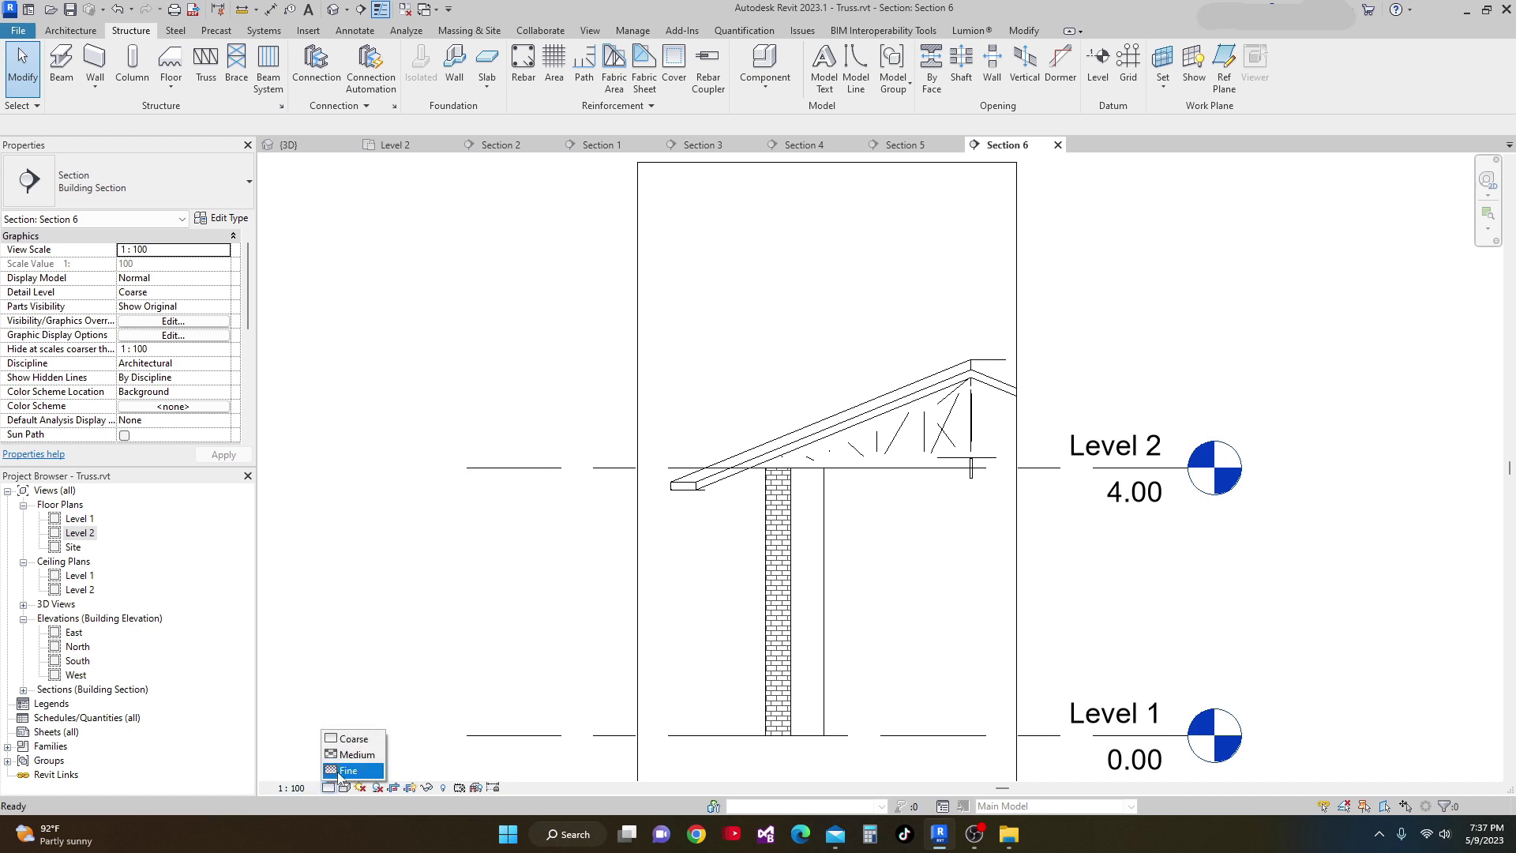
pyautogui.click(347, 771)
# Unpin the 2x12 bottom chord of the small projection's hip truss and set its z offset to 0.1524.
pyautogui.scroll(4, 711, 443)
pyautogui.moveTo(704, 440); pyautogui.dragTo(666, 635, button='middle')
pyautogui.scroll(2, 885, 435)
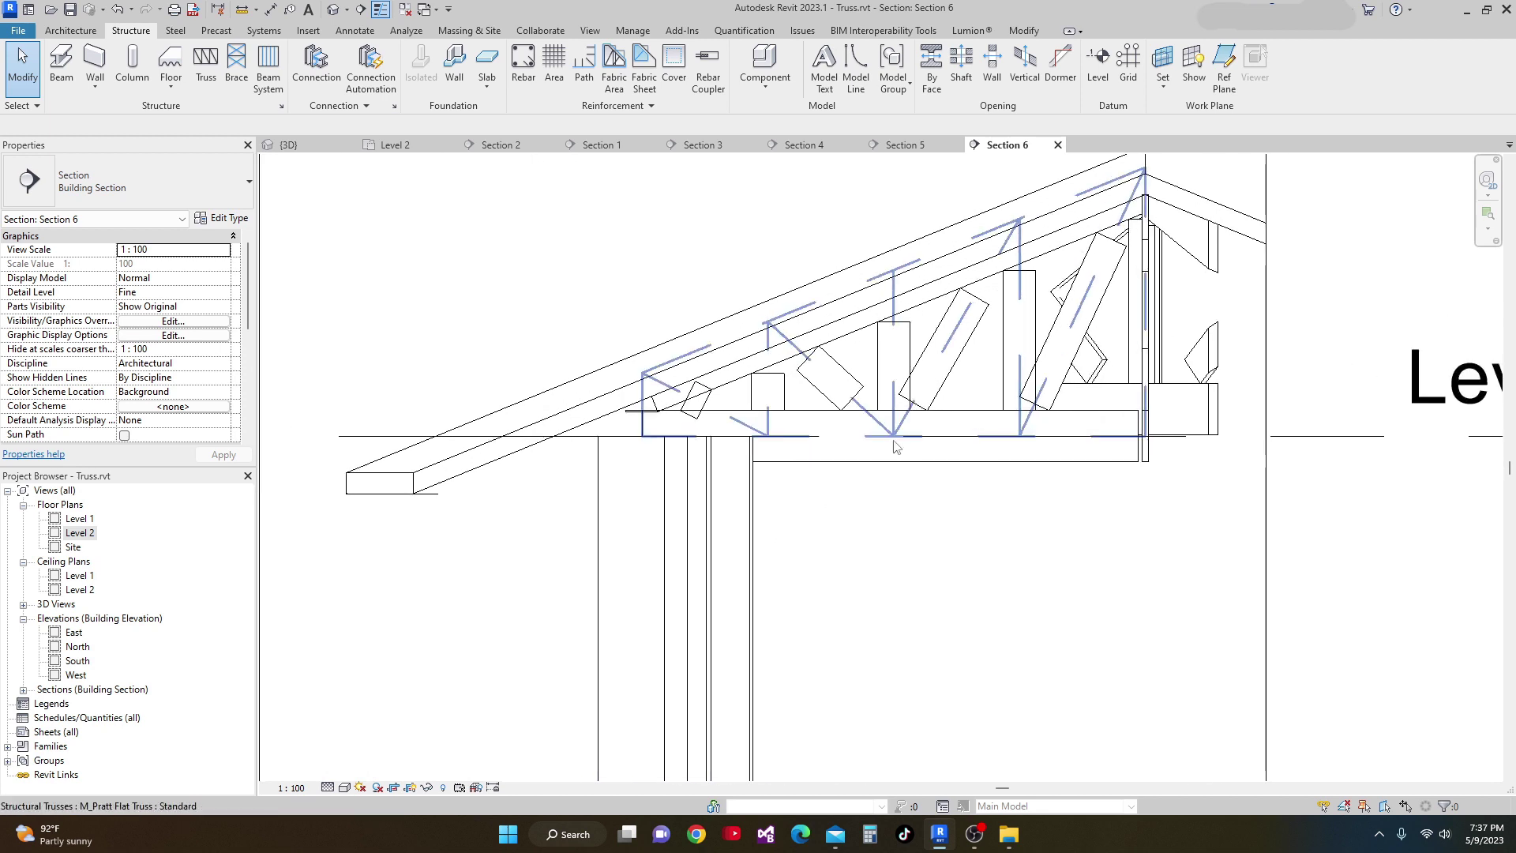
pyautogui.click(803, 433)
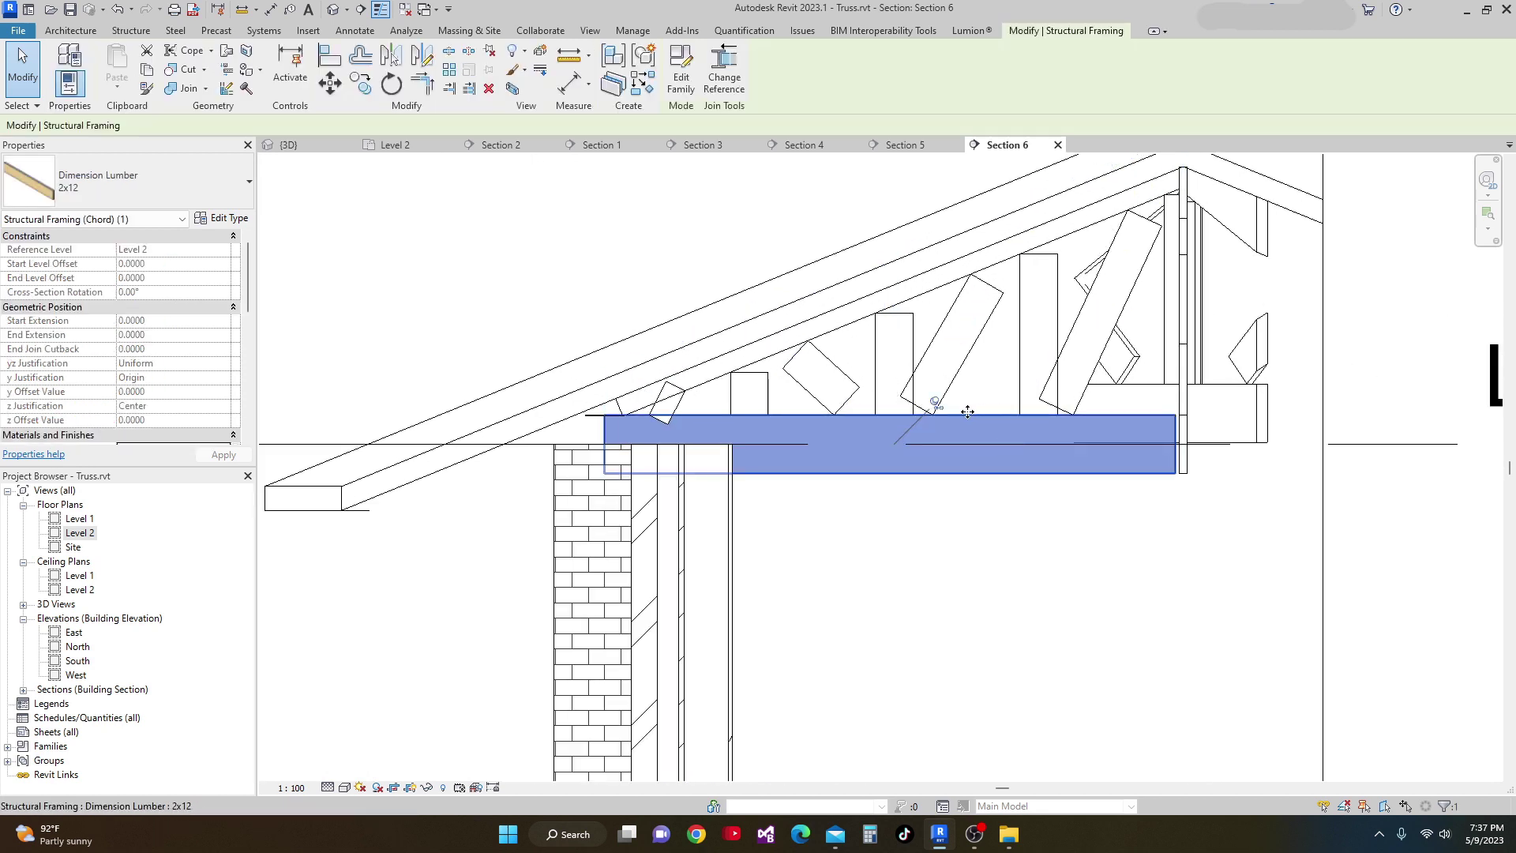
pyautogui.click(935, 408)
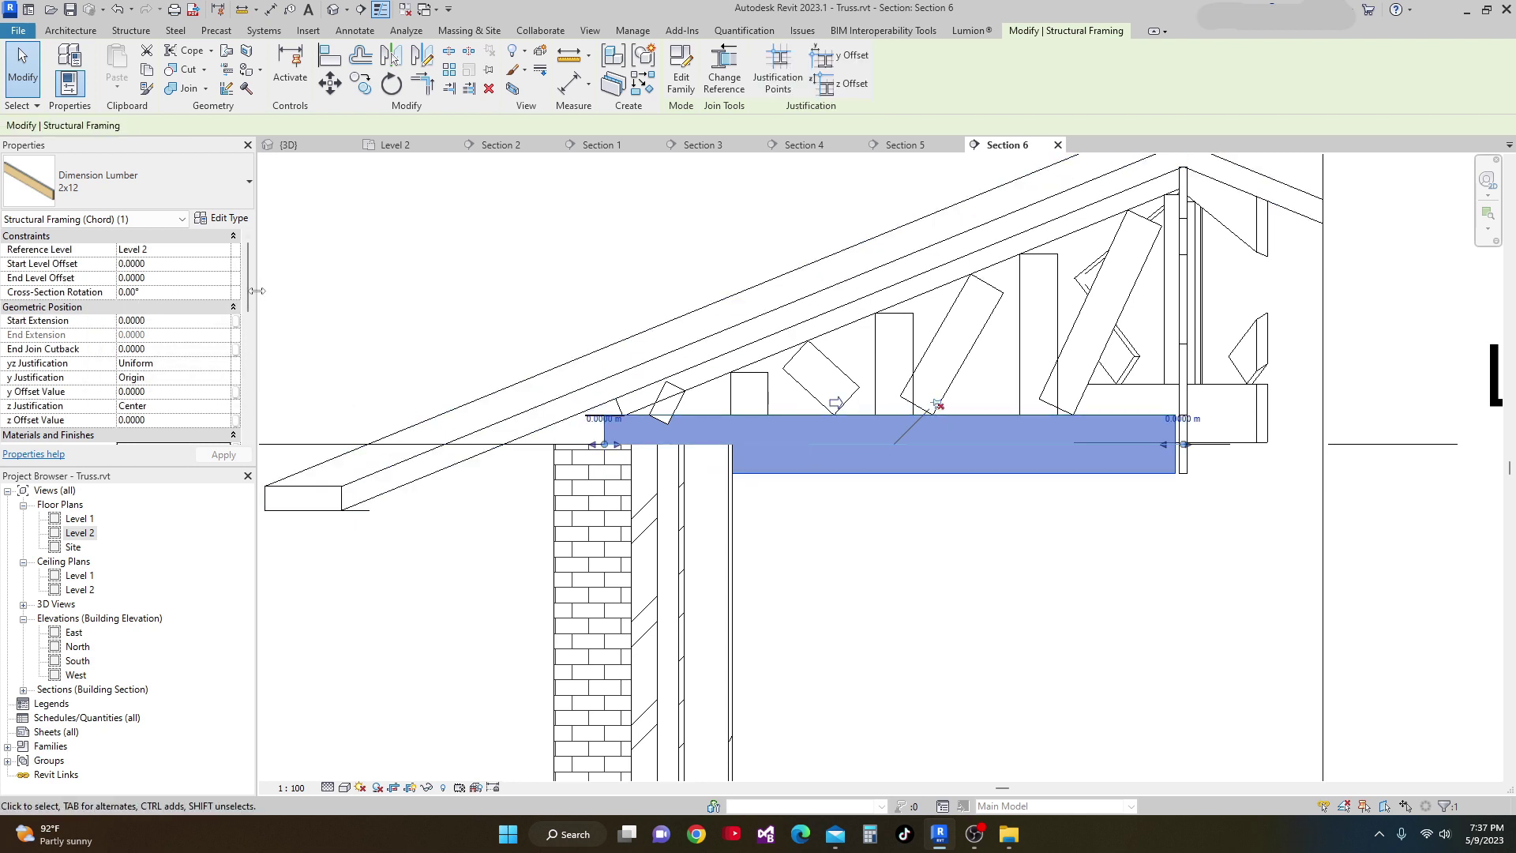
pyautogui.click(158, 421)
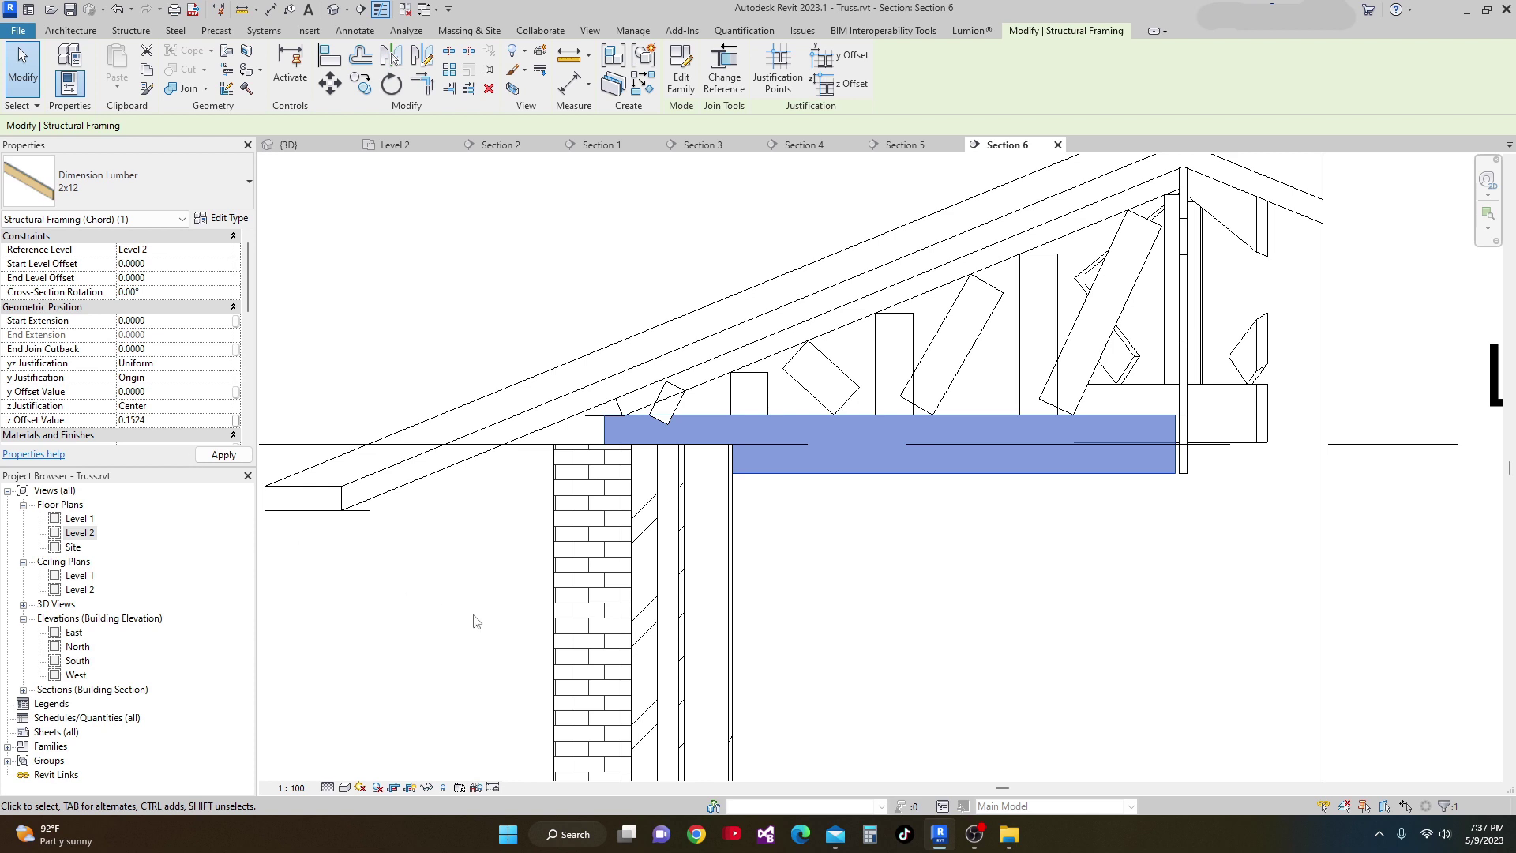
pyautogui.press('Return')
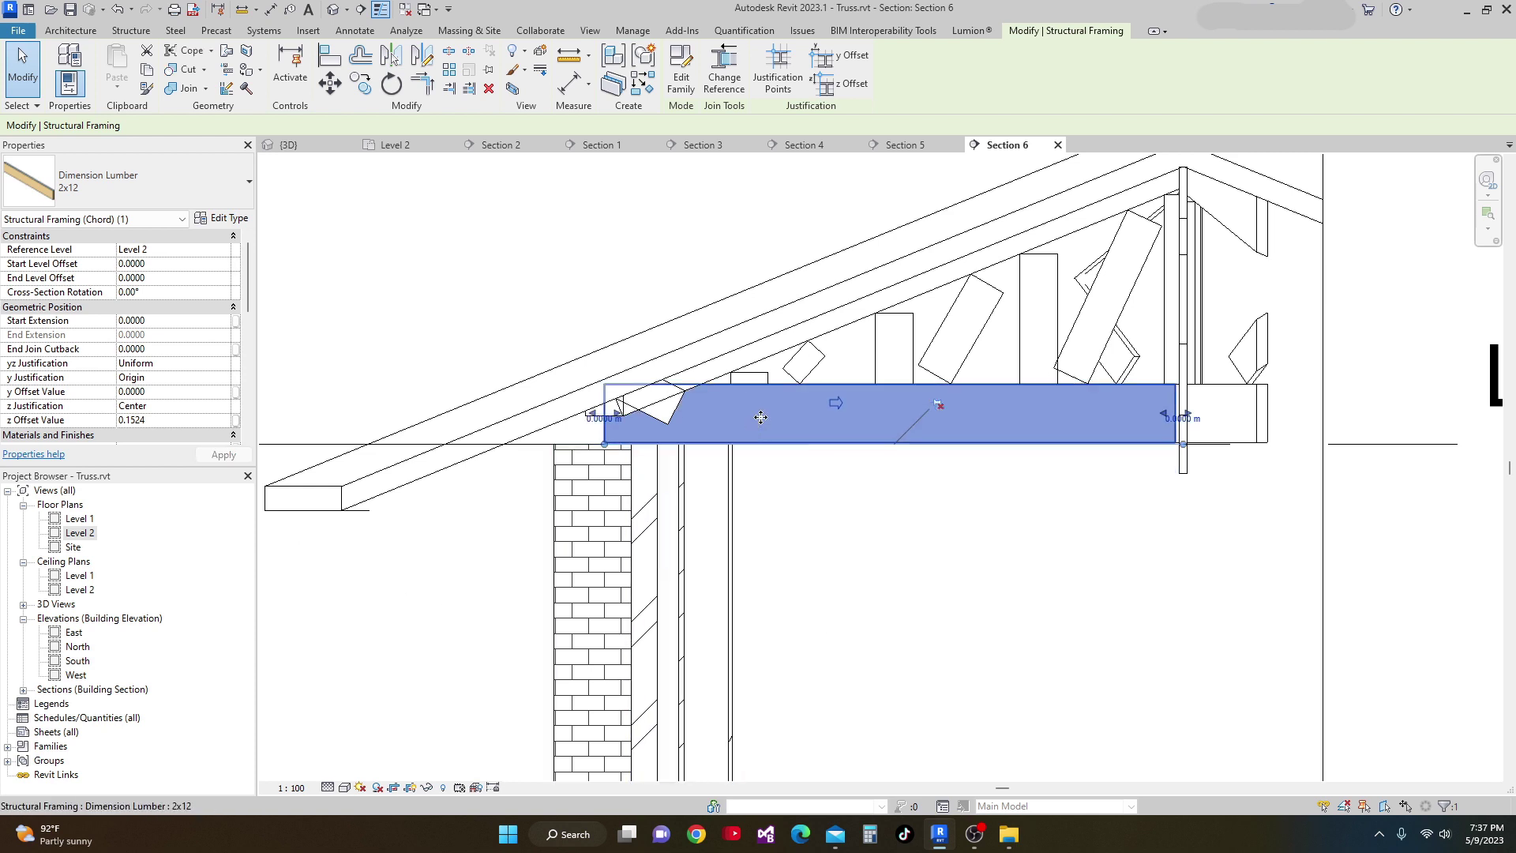
# Unpin and delete the diagonal and vertical 2x8 webs at the eave end of the small projection's left hip truss.
pyautogui.press('Escape')
pyautogui.press('Tab')
pyautogui.click(669, 417)
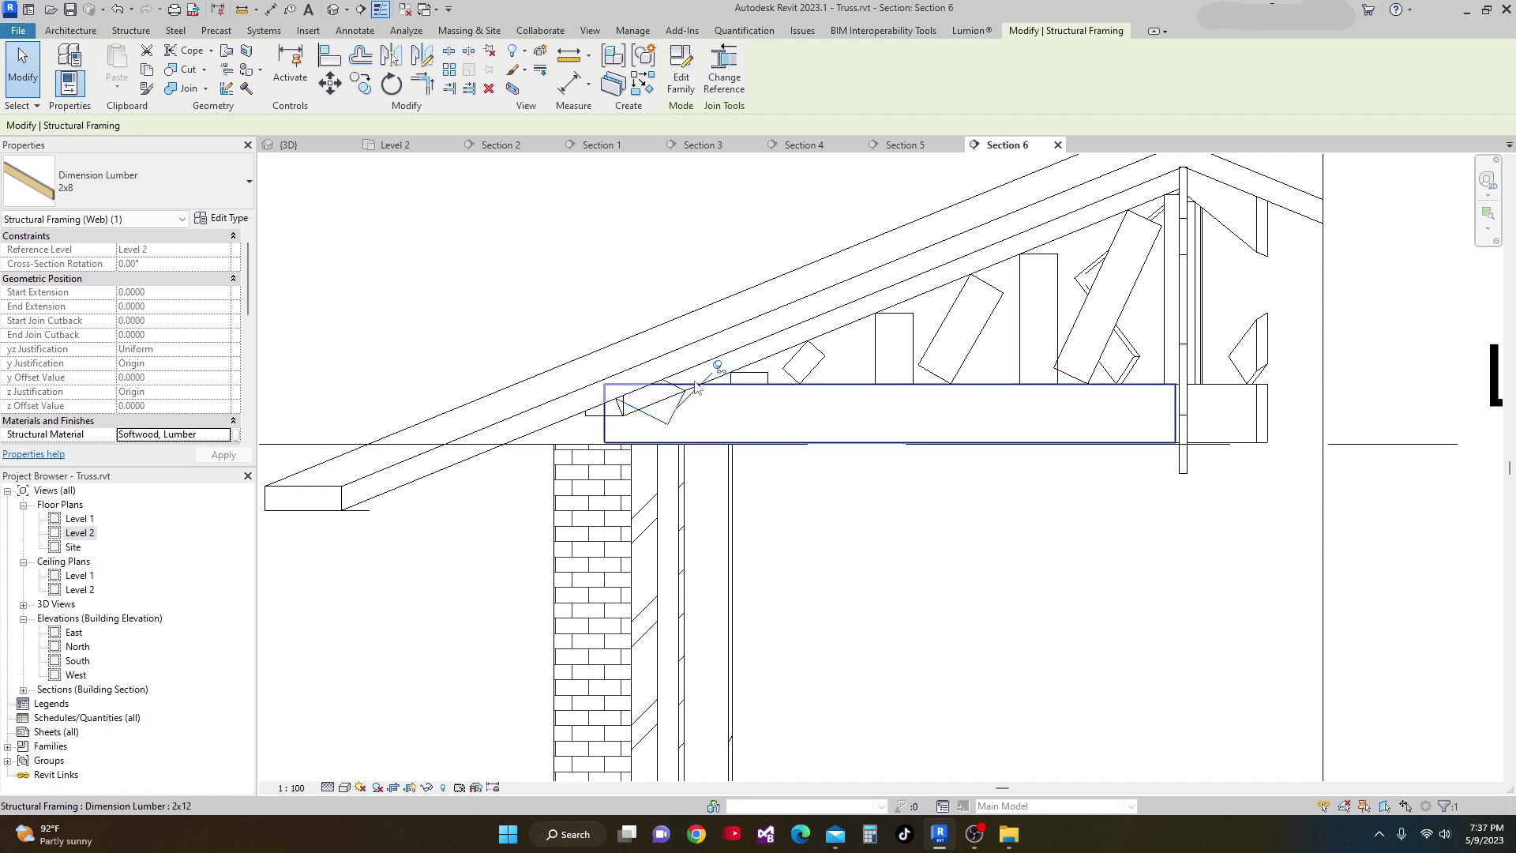
pyautogui.press('Escape')
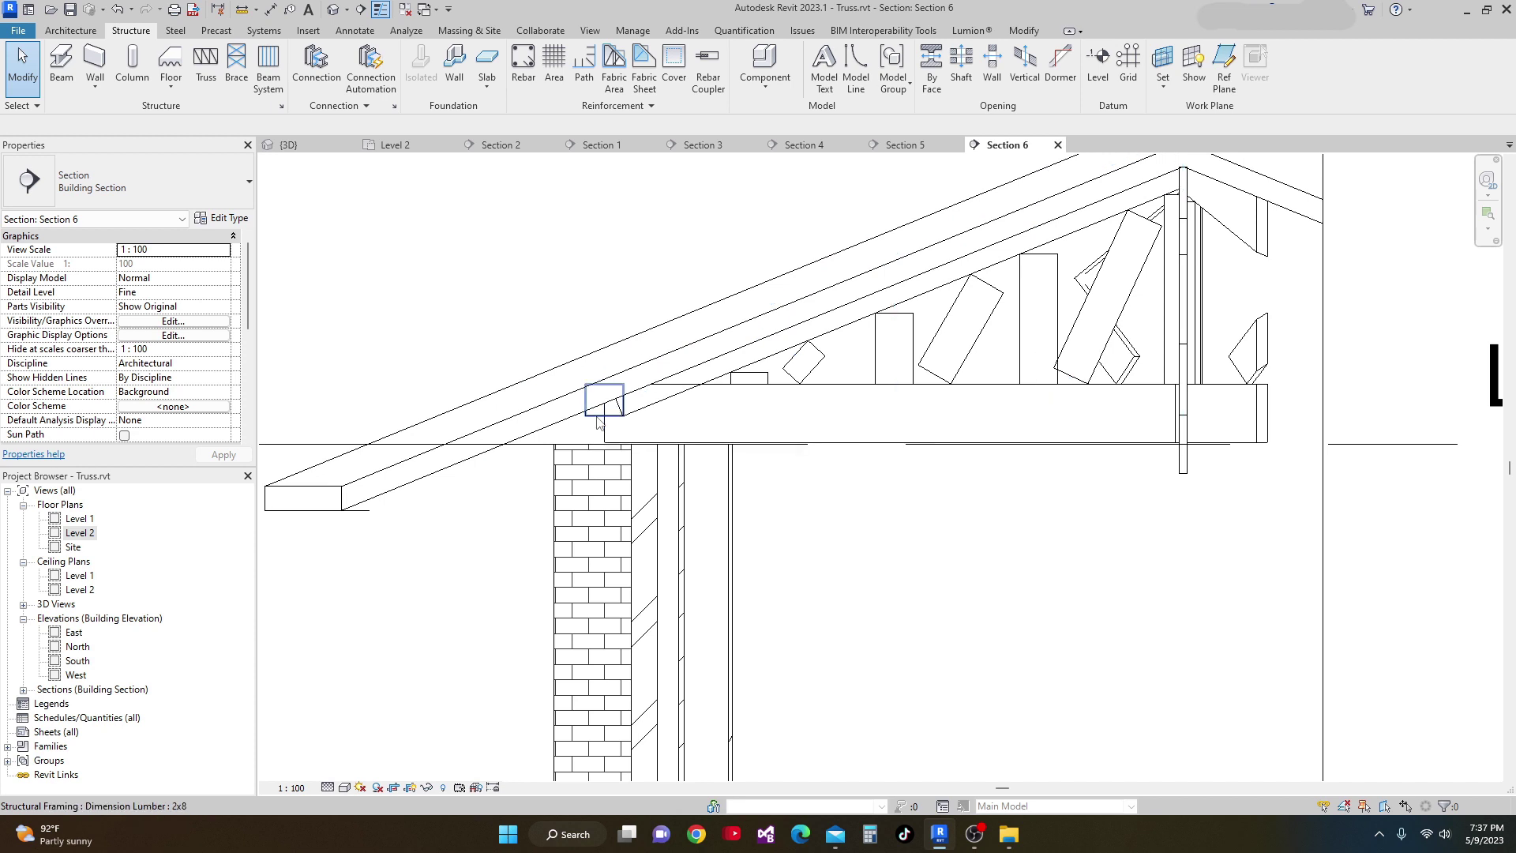
pyautogui.click(598, 421)
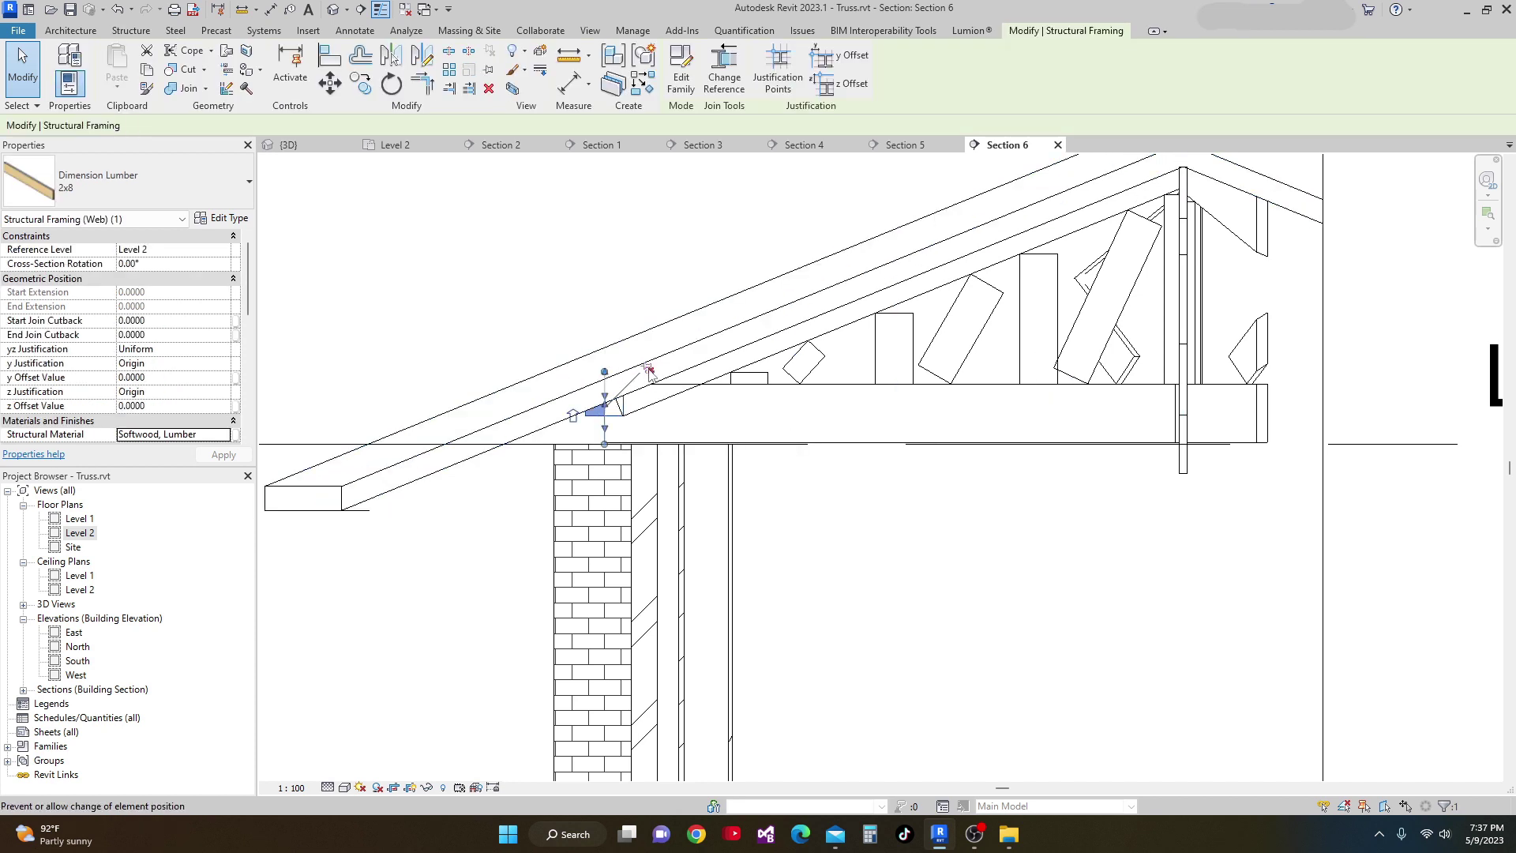
pyautogui.press('Delete')
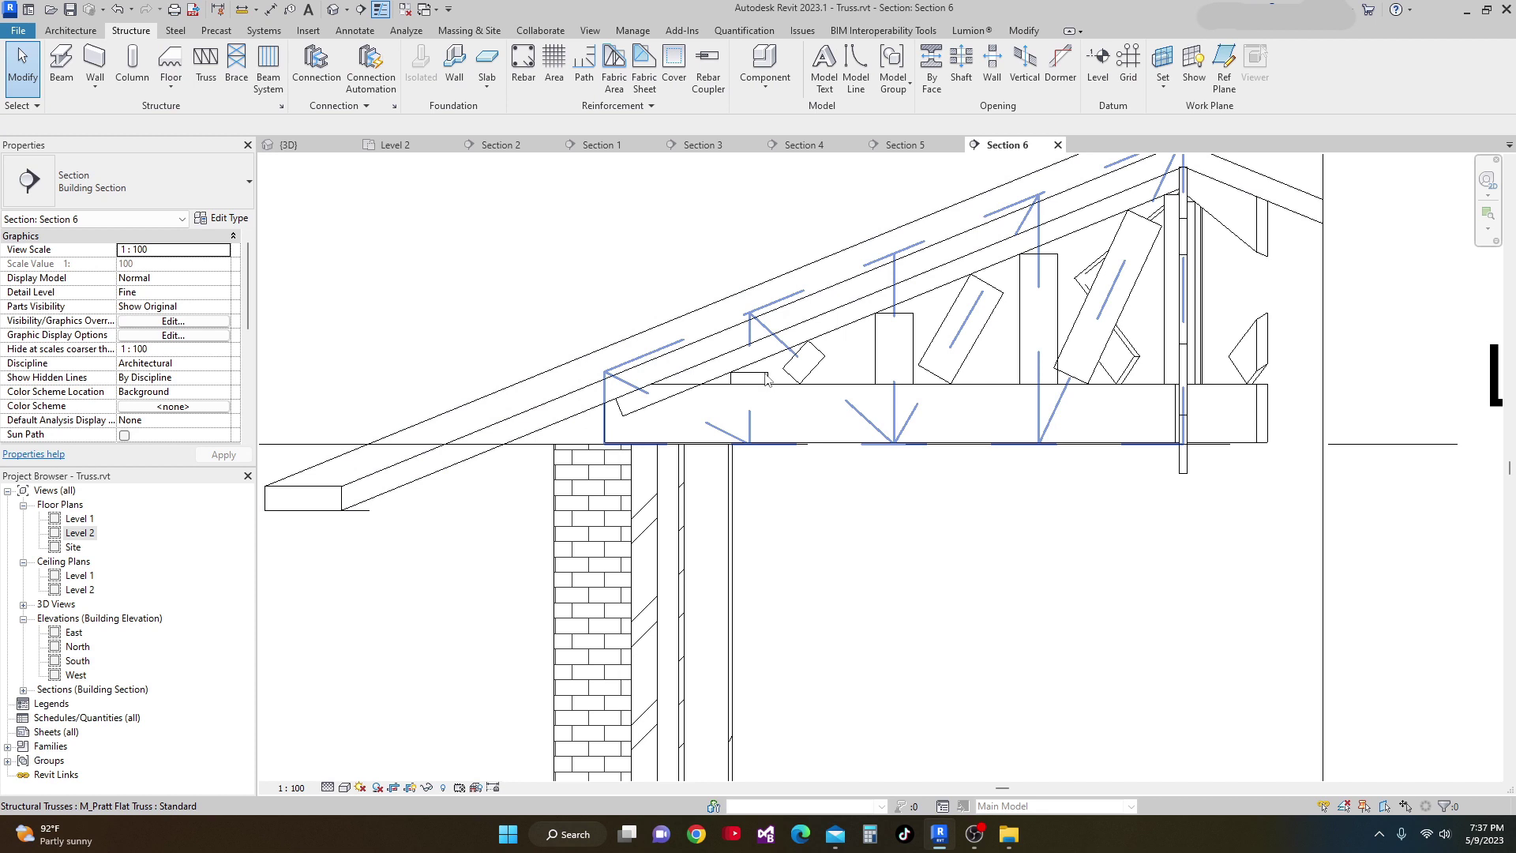
# Unpin and delete the next short vertical and short diagonal 2x8 webs in from the left hip truss's eave end.
pyautogui.click(764, 379)
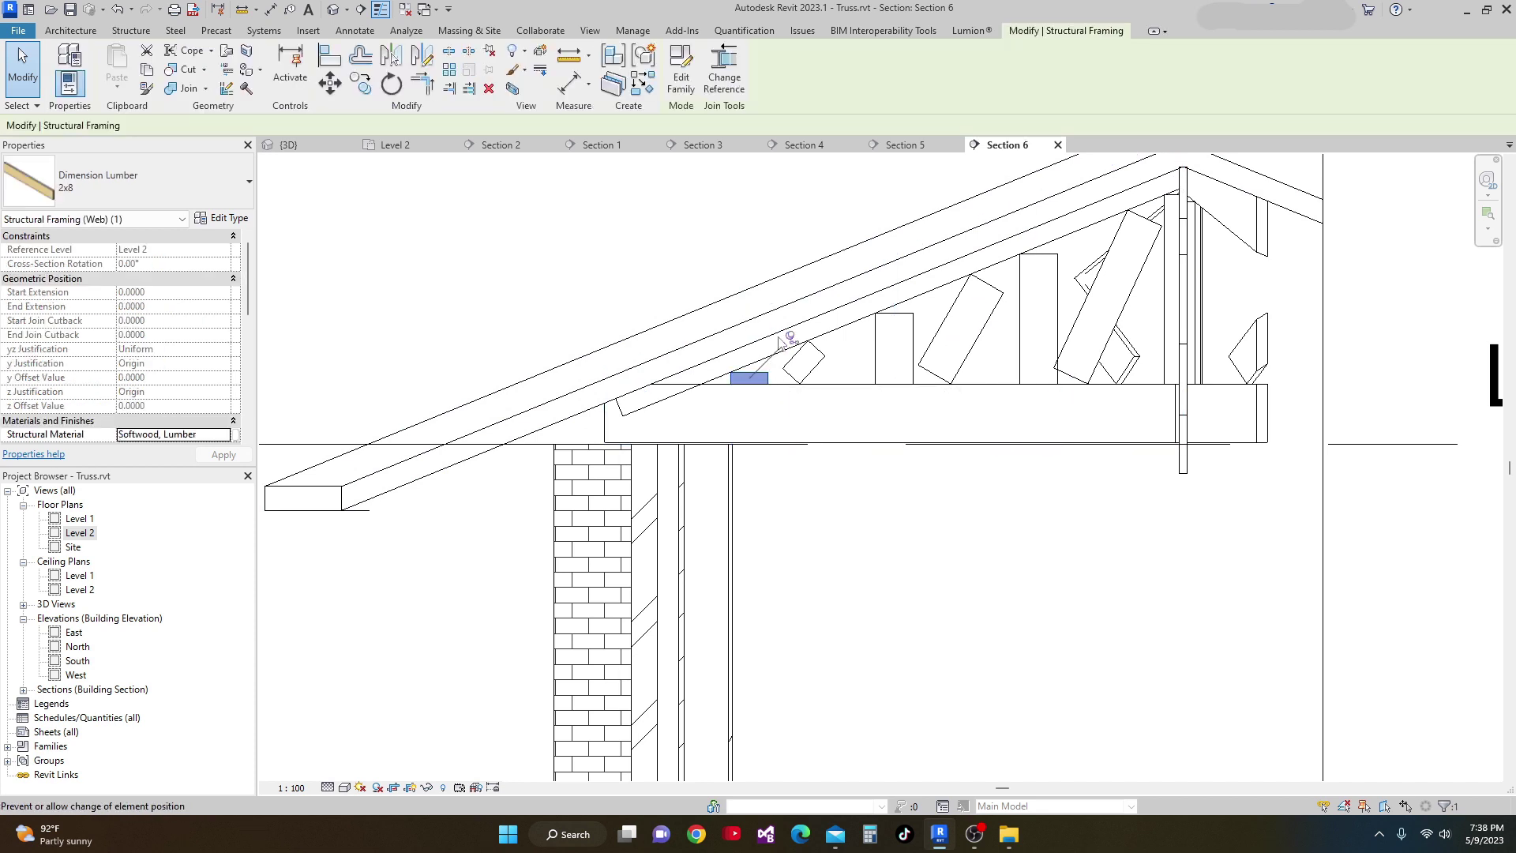
pyautogui.press('Escape')
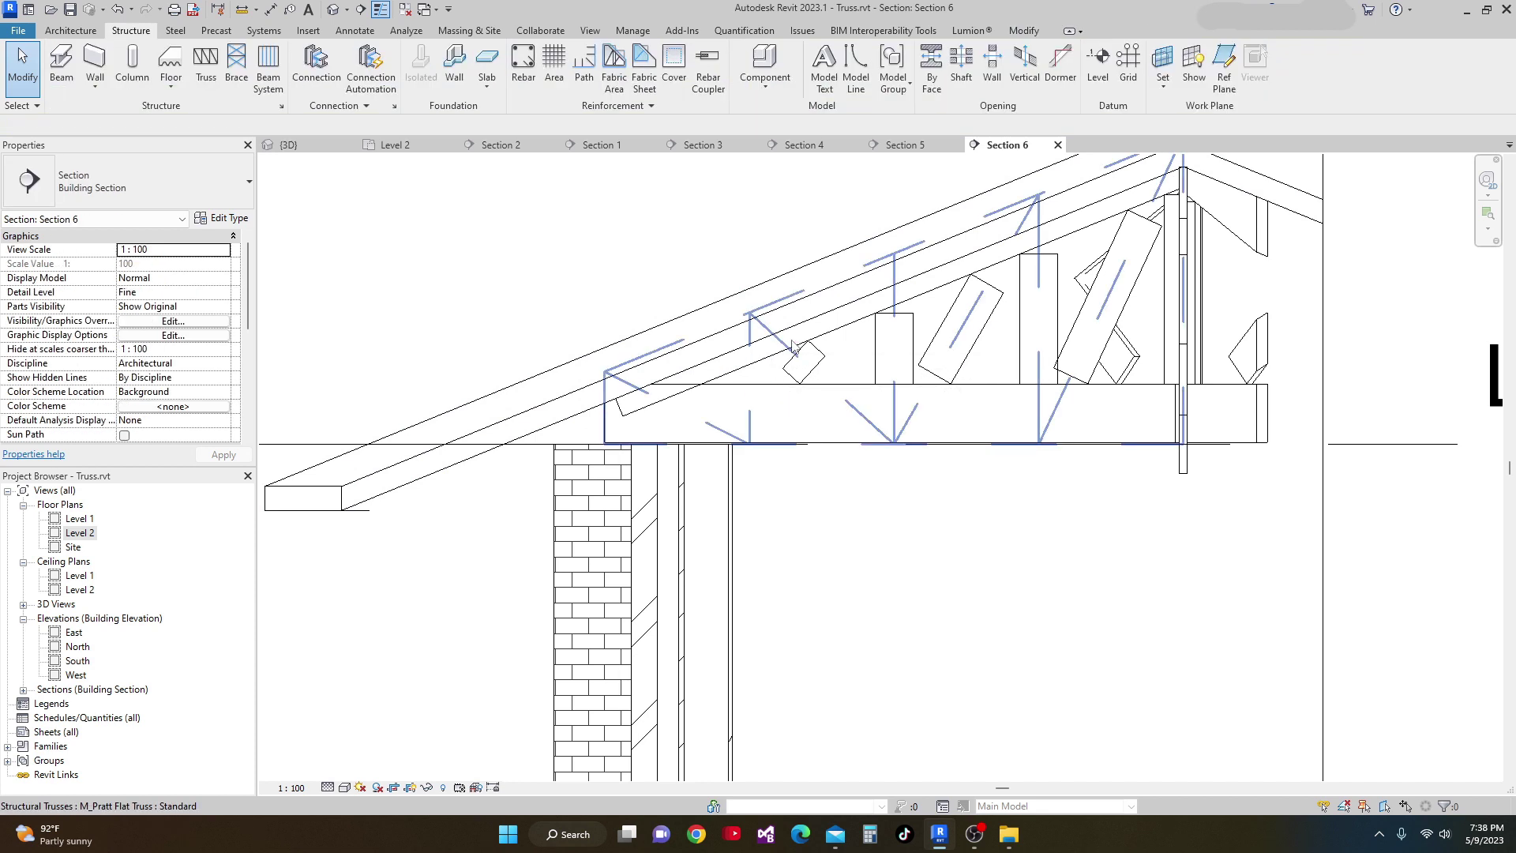
pyautogui.scroll(-2, 869, 403)
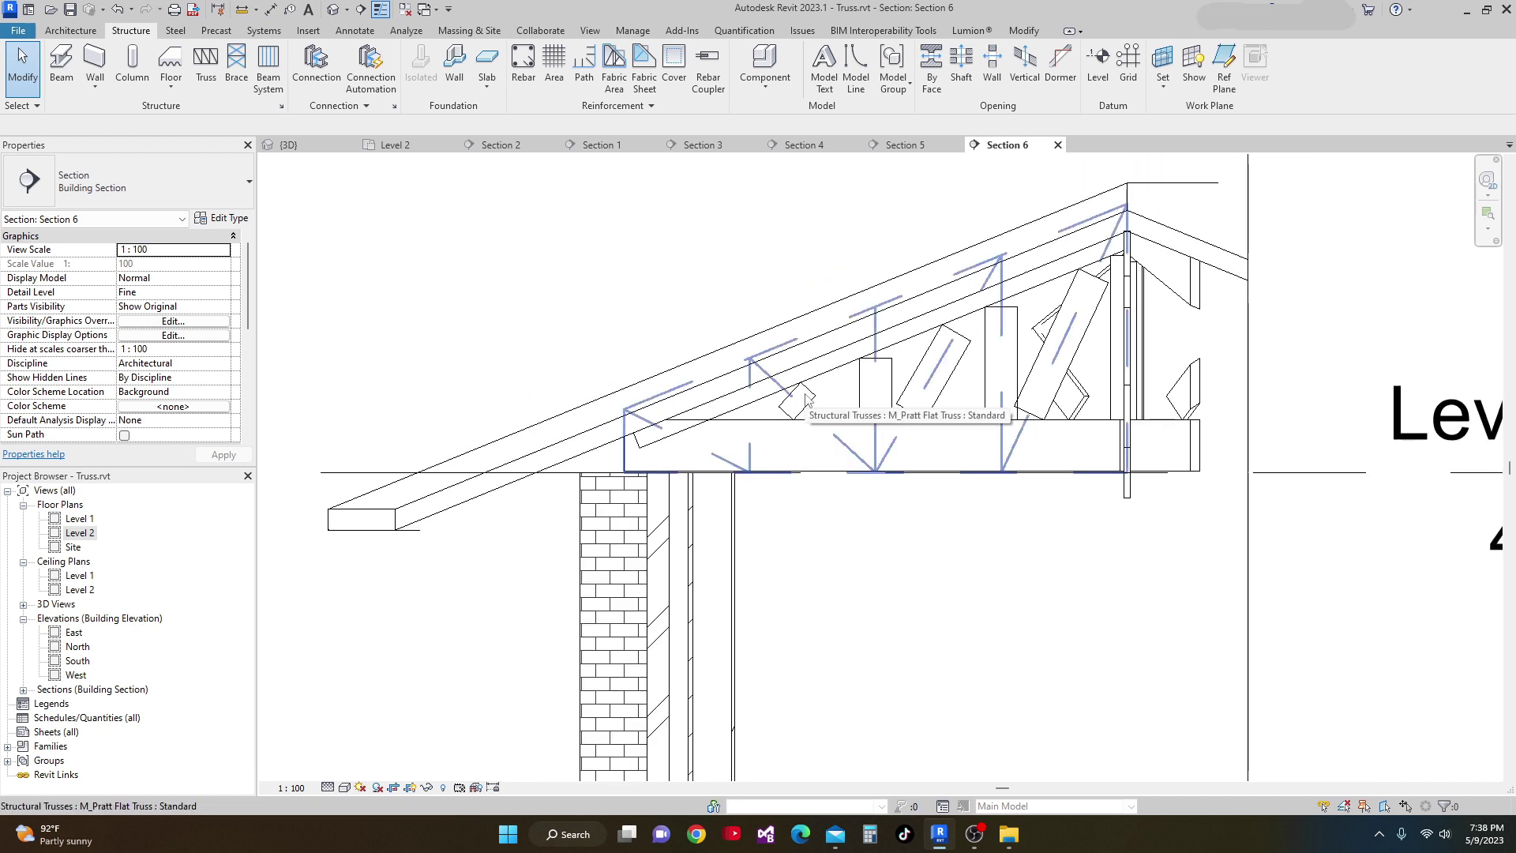
pyautogui.press('Tab')
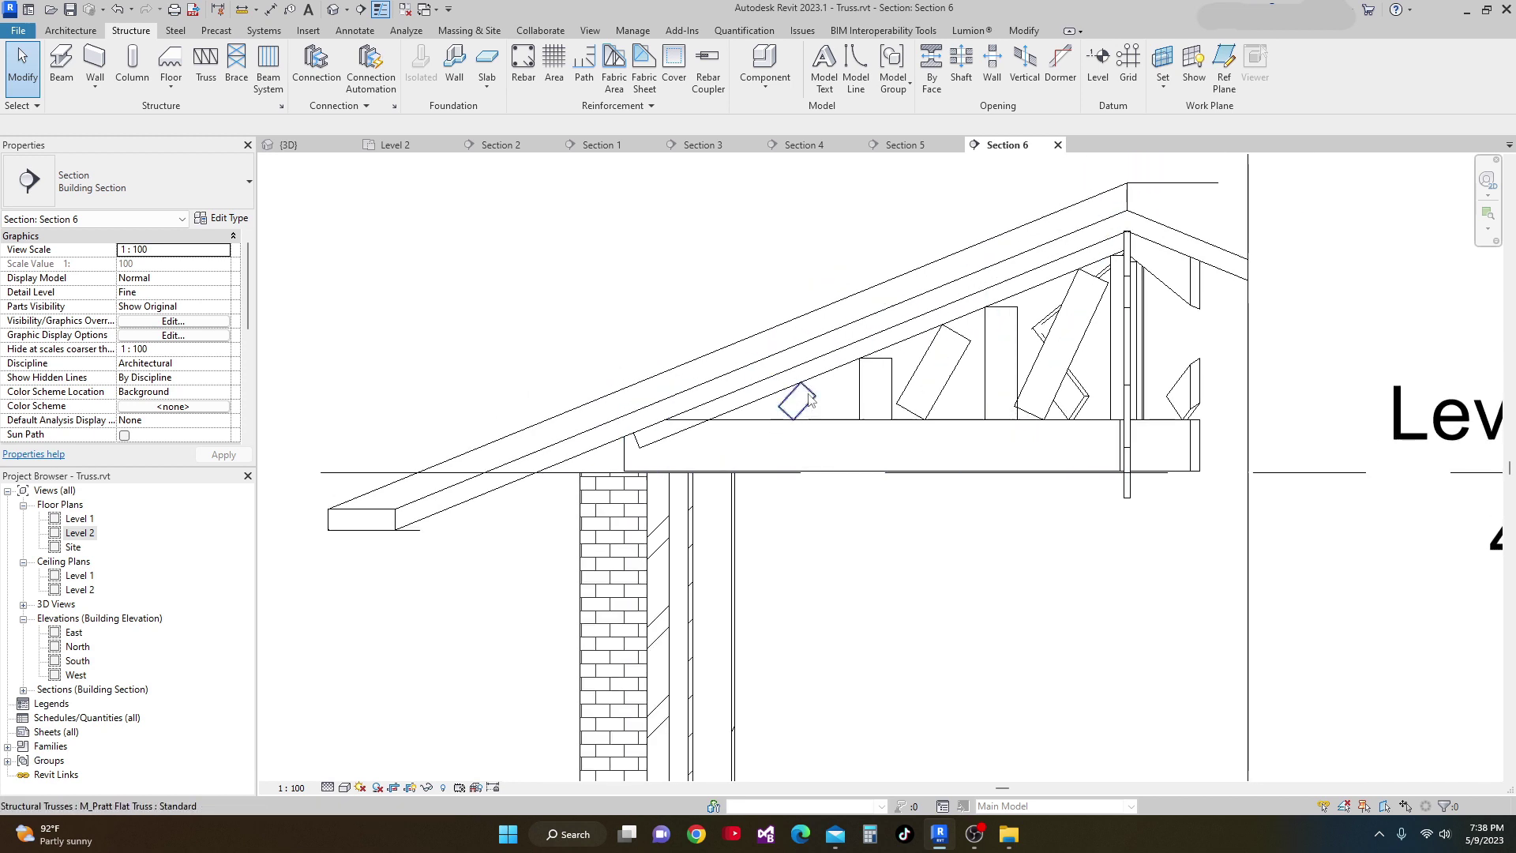
pyautogui.click(801, 400)
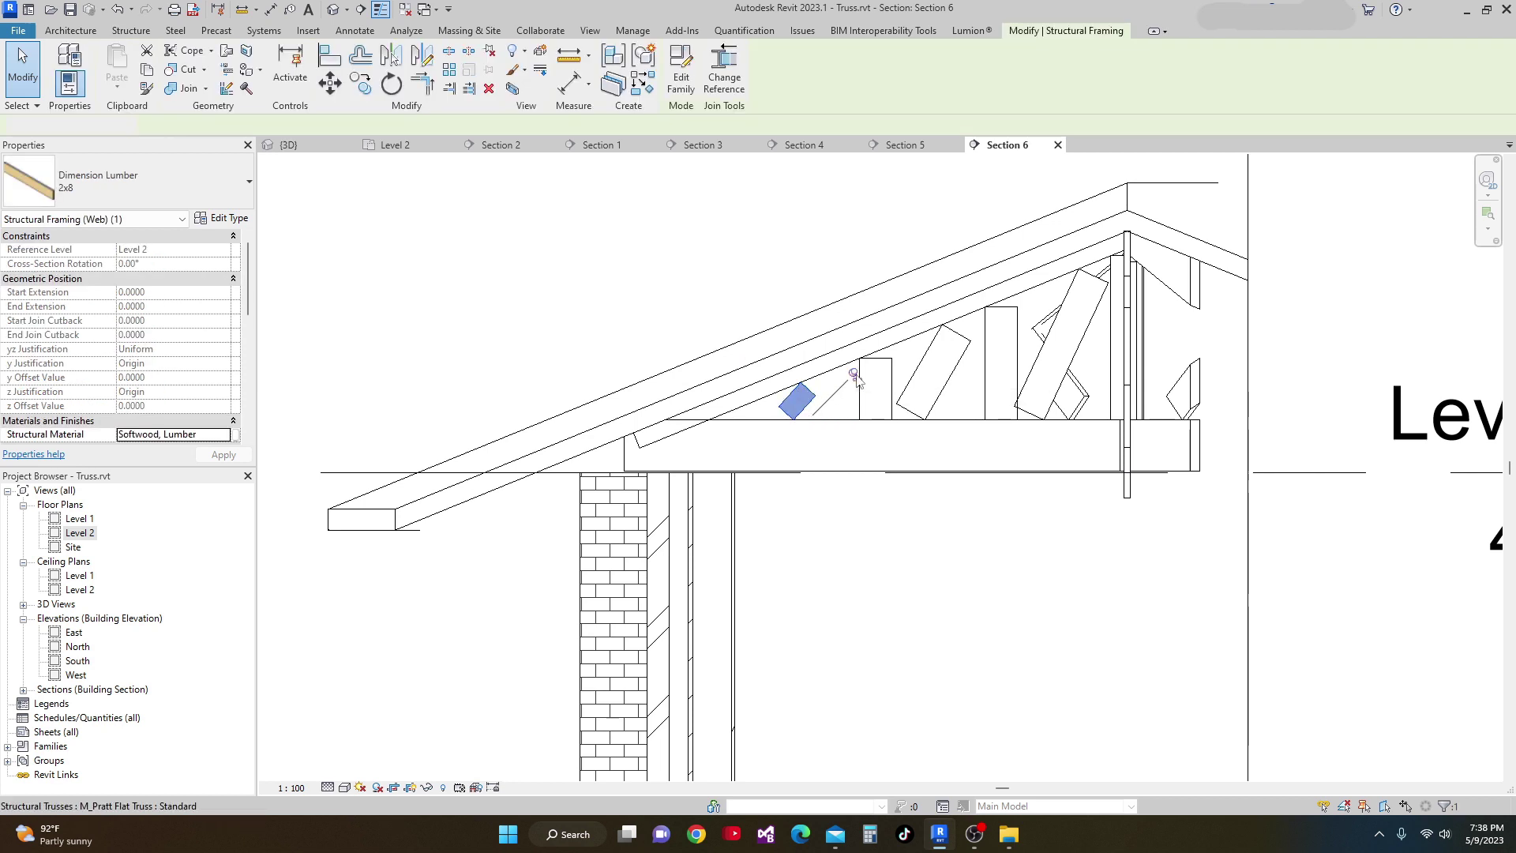
pyautogui.press('Escape')
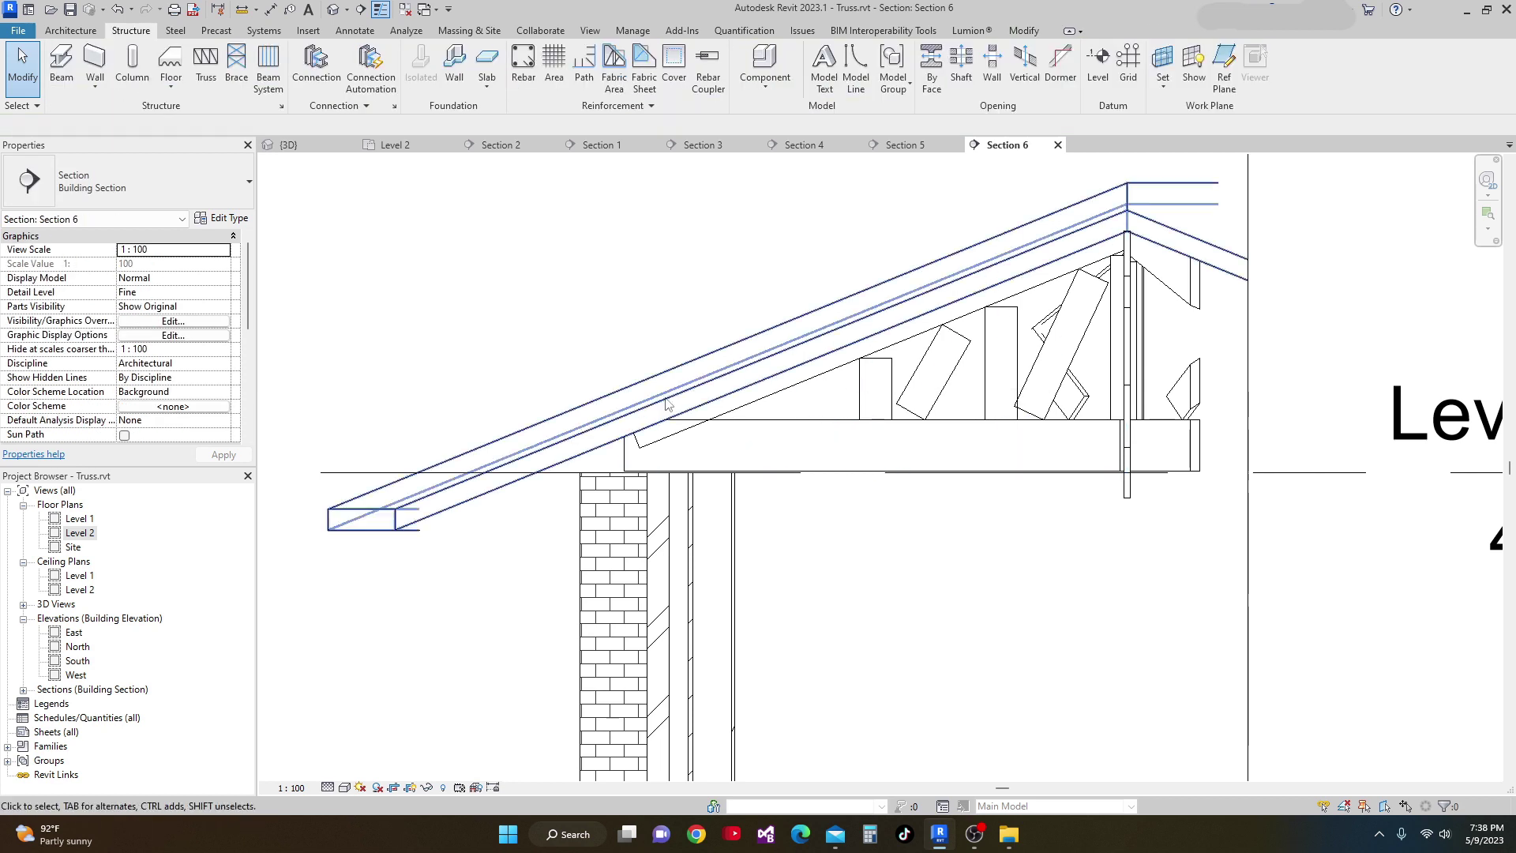
# Unpin the left hip truss's 2x10 top chord and extend its lower end past the wall to the eaves.
pyautogui.press('Tab')
pyautogui.click(741, 415)
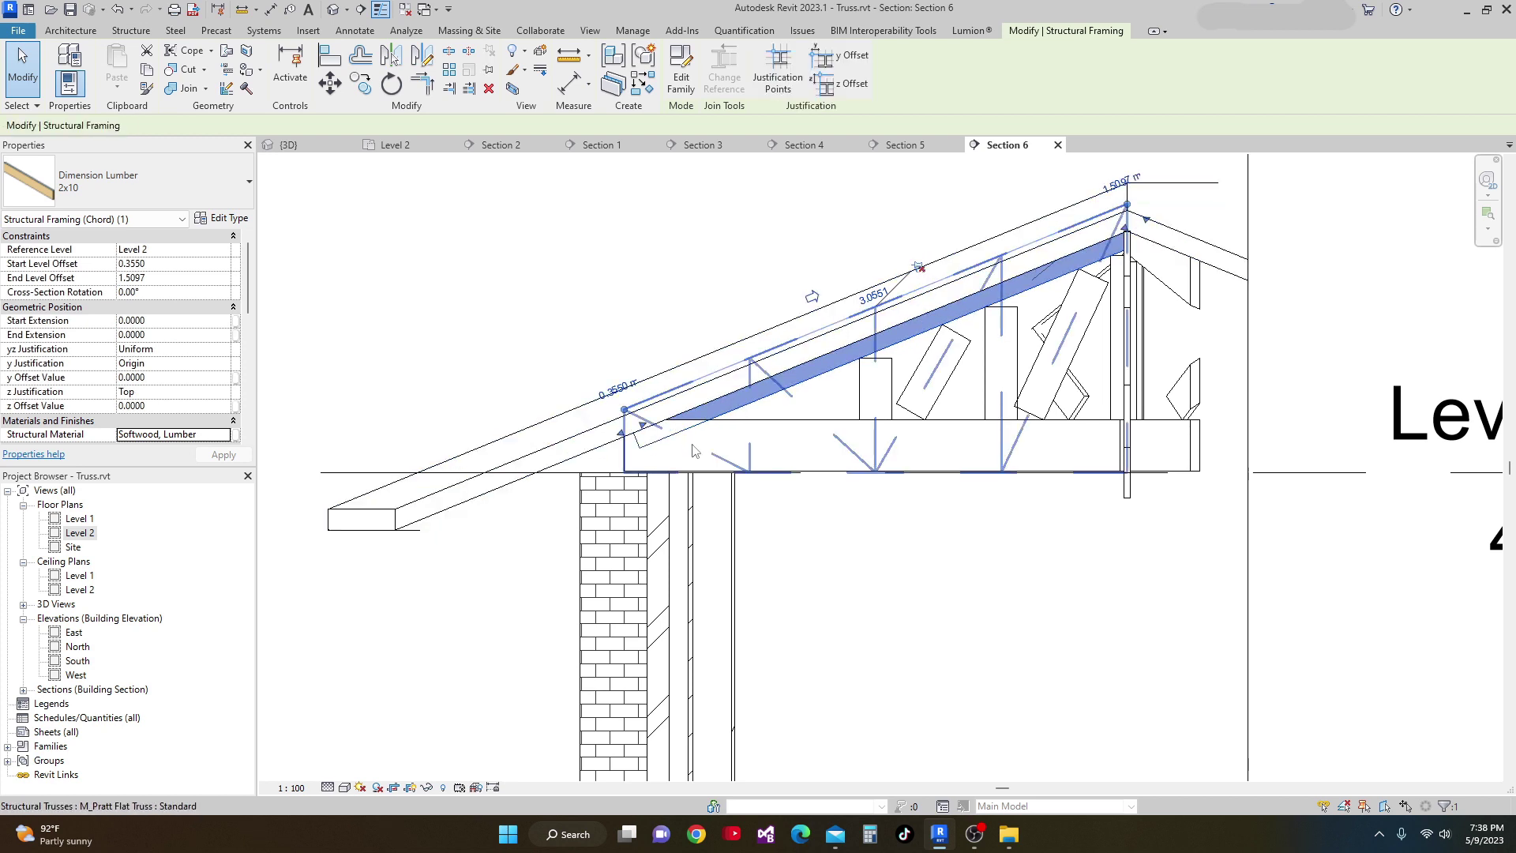
pyautogui.moveTo(621, 437); pyautogui.dragTo(415, 553)
pyautogui.click(491, 575)
pyautogui.scroll(-3, 518, 559)
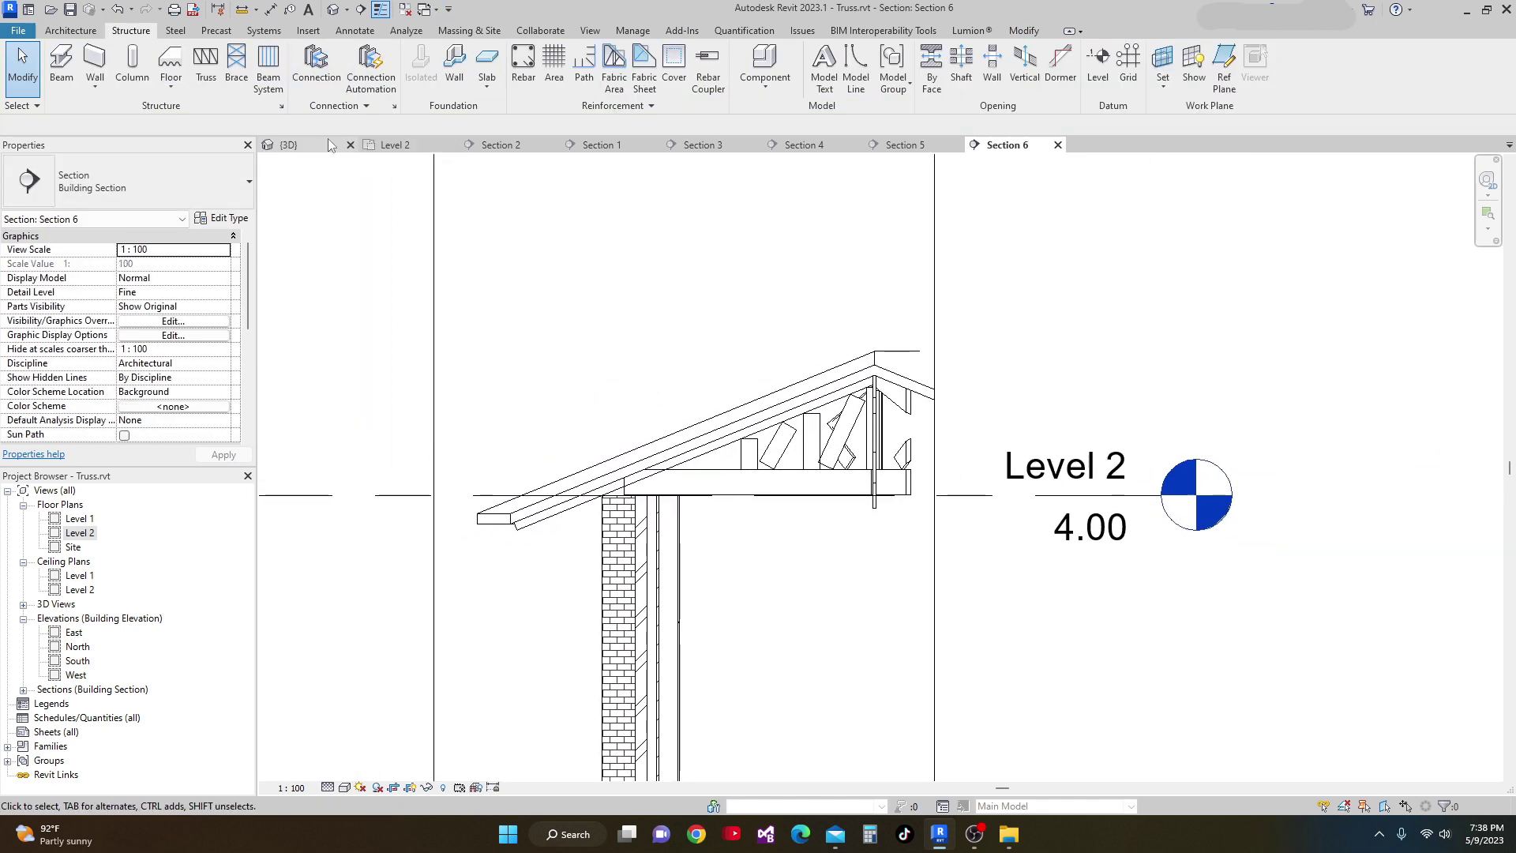
# Check the trusses in 3D, and in the Level 2 plan draw a 45° building section along the small projection's right hip past its front corner.
pyautogui.click(286, 145)
pyautogui.keyDown('shift'); pyautogui.moveTo(578, 442); pyautogui.dragTo(609, 643, button='middle'); pyautogui.keyUp('shift')
pyautogui.scroll(5, 803, 545)
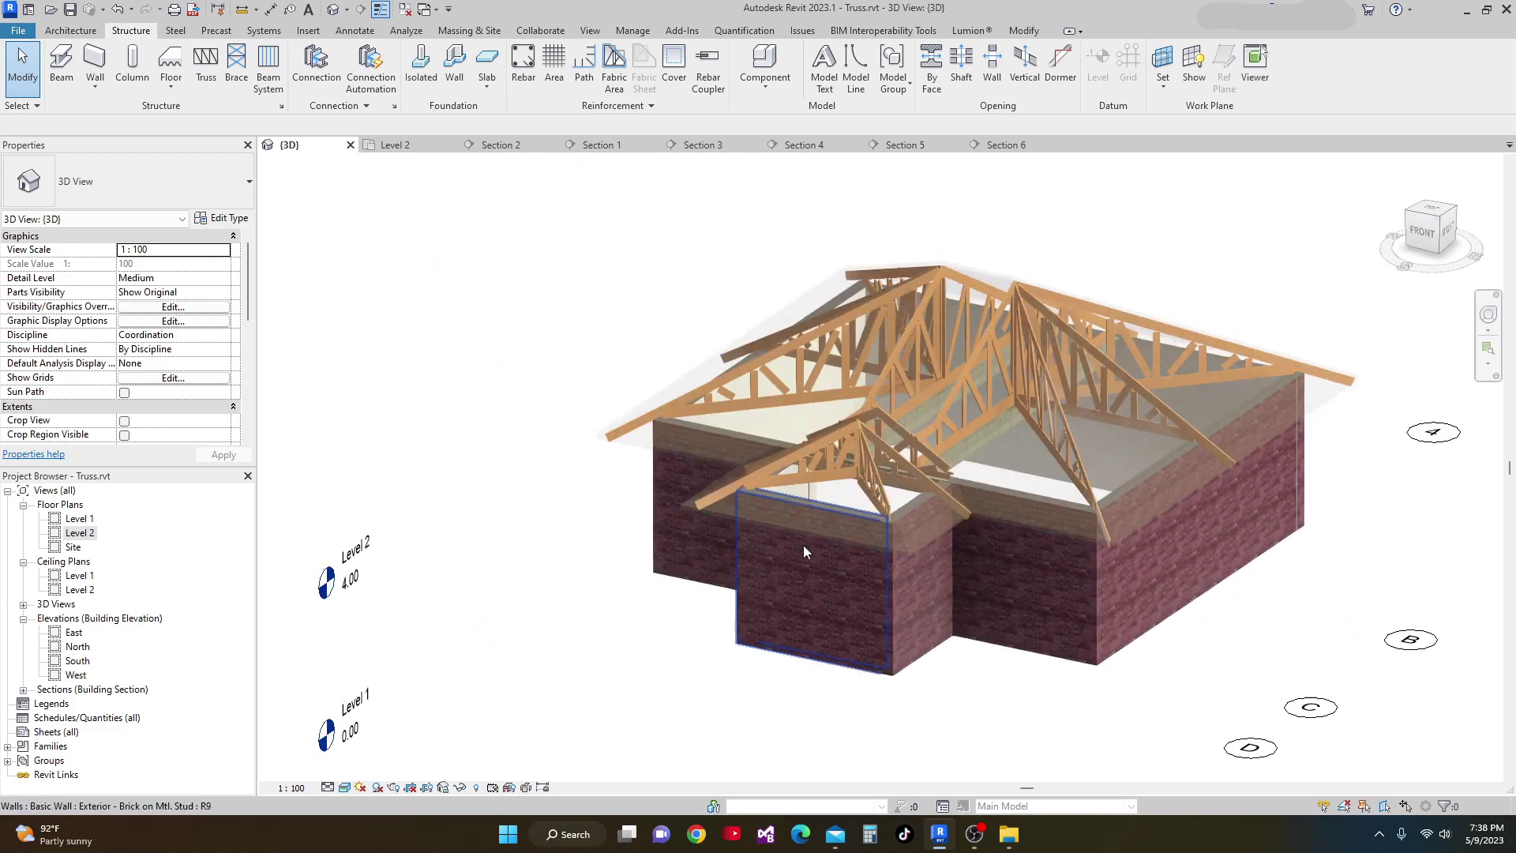
pyautogui.keyDown('shift'); pyautogui.moveTo(845, 561); pyautogui.dragTo(902, 500, button='middle'); pyautogui.keyUp('shift')
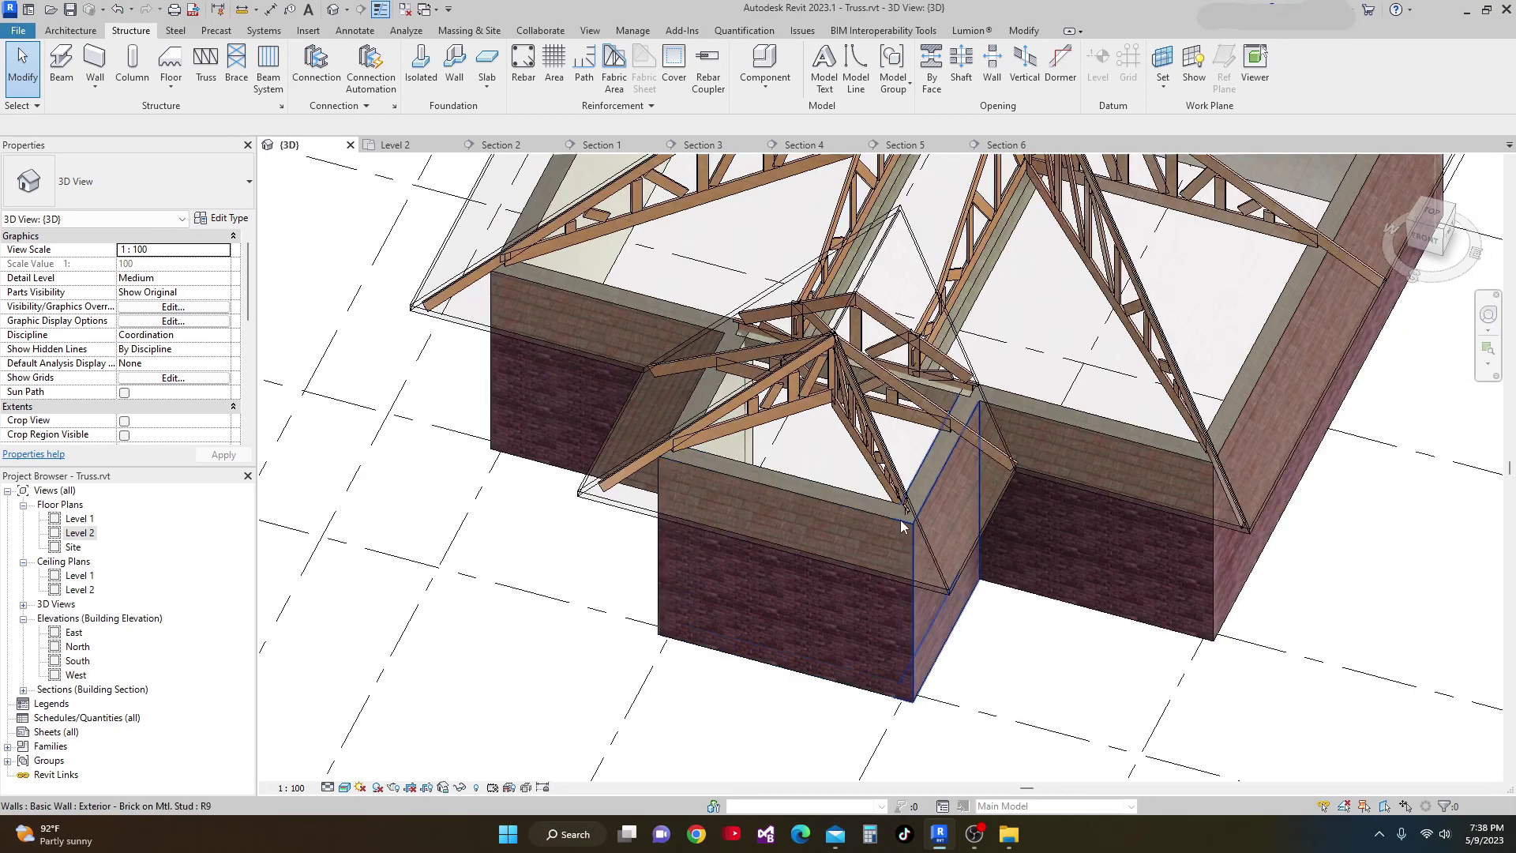
pyautogui.click(409, 150)
pyautogui.scroll(2, 983, 575)
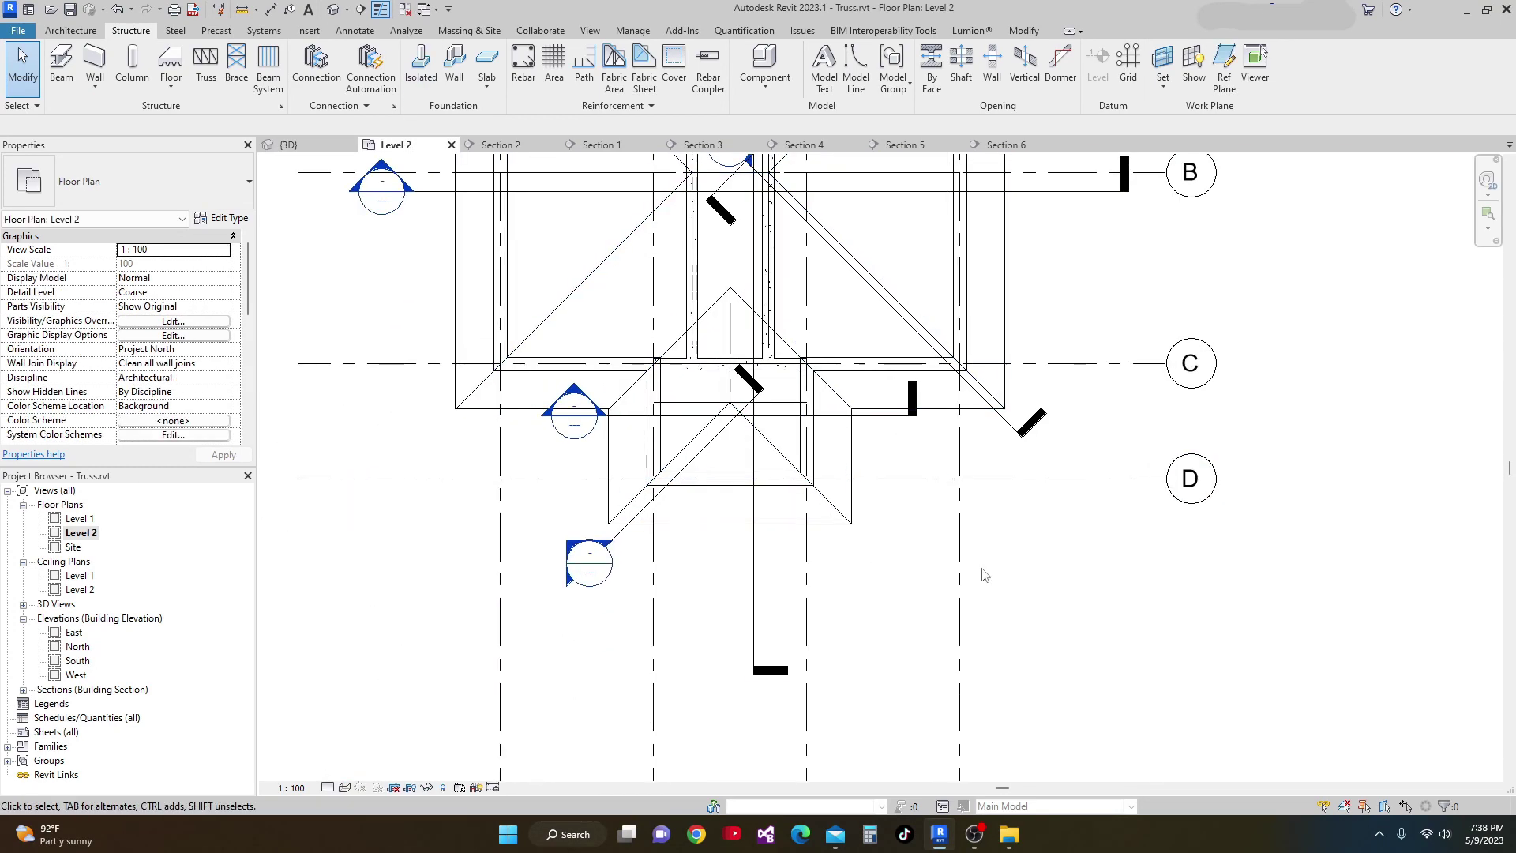
pyautogui.click(361, 10)
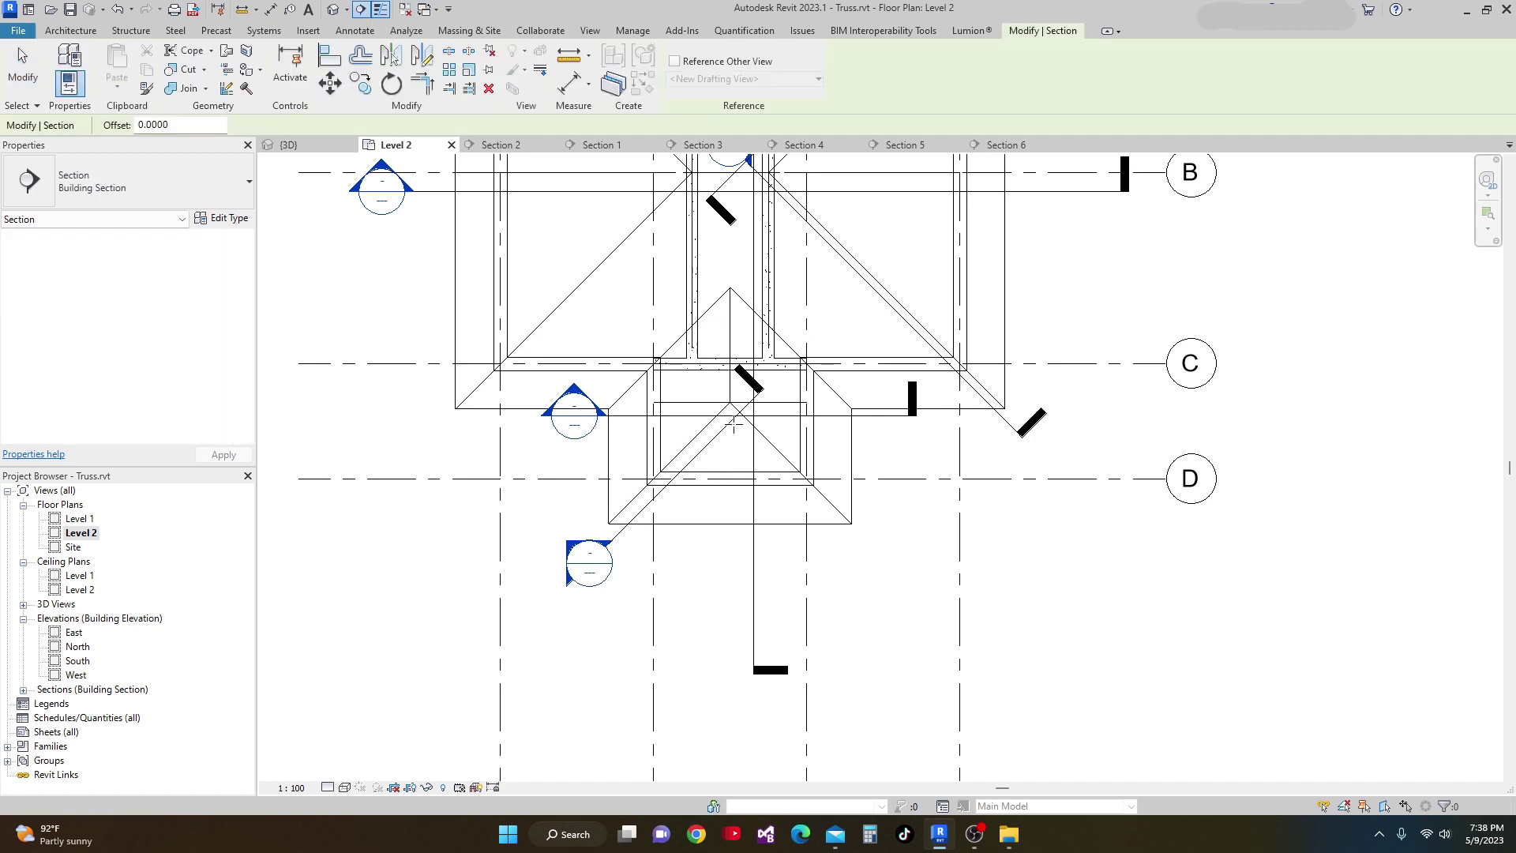
pyautogui.click(697, 391)
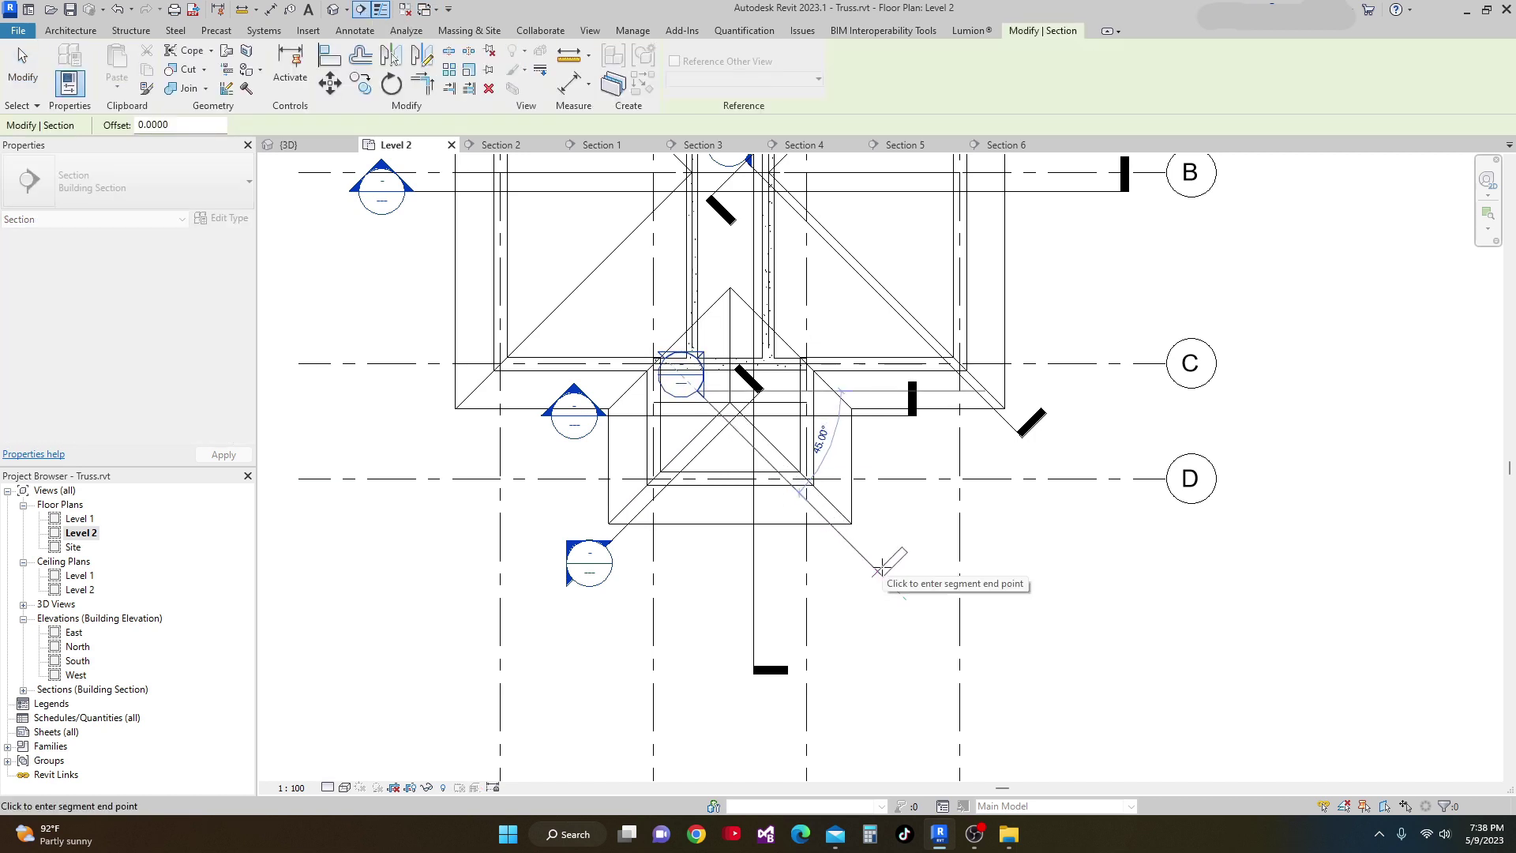
pyautogui.click(879, 568)
# Shorten the new section's view depth so it ends just beyond the small projection's right hip.
pyautogui.scroll(-3, 869, 545)
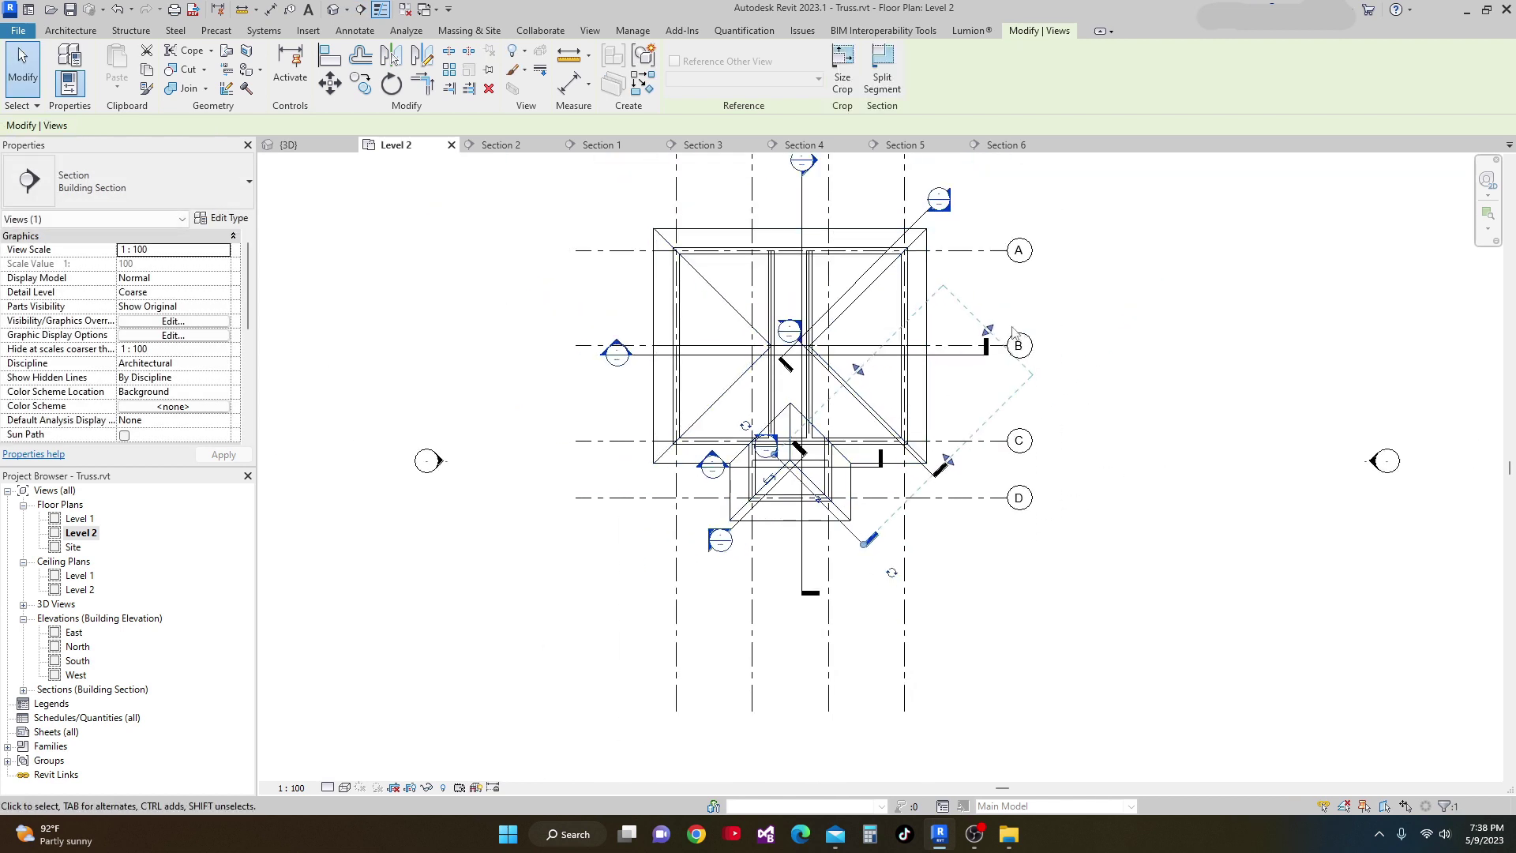
pyautogui.moveTo(979, 338); pyautogui.dragTo(839, 496)
pyautogui.scroll(3, 839, 496)
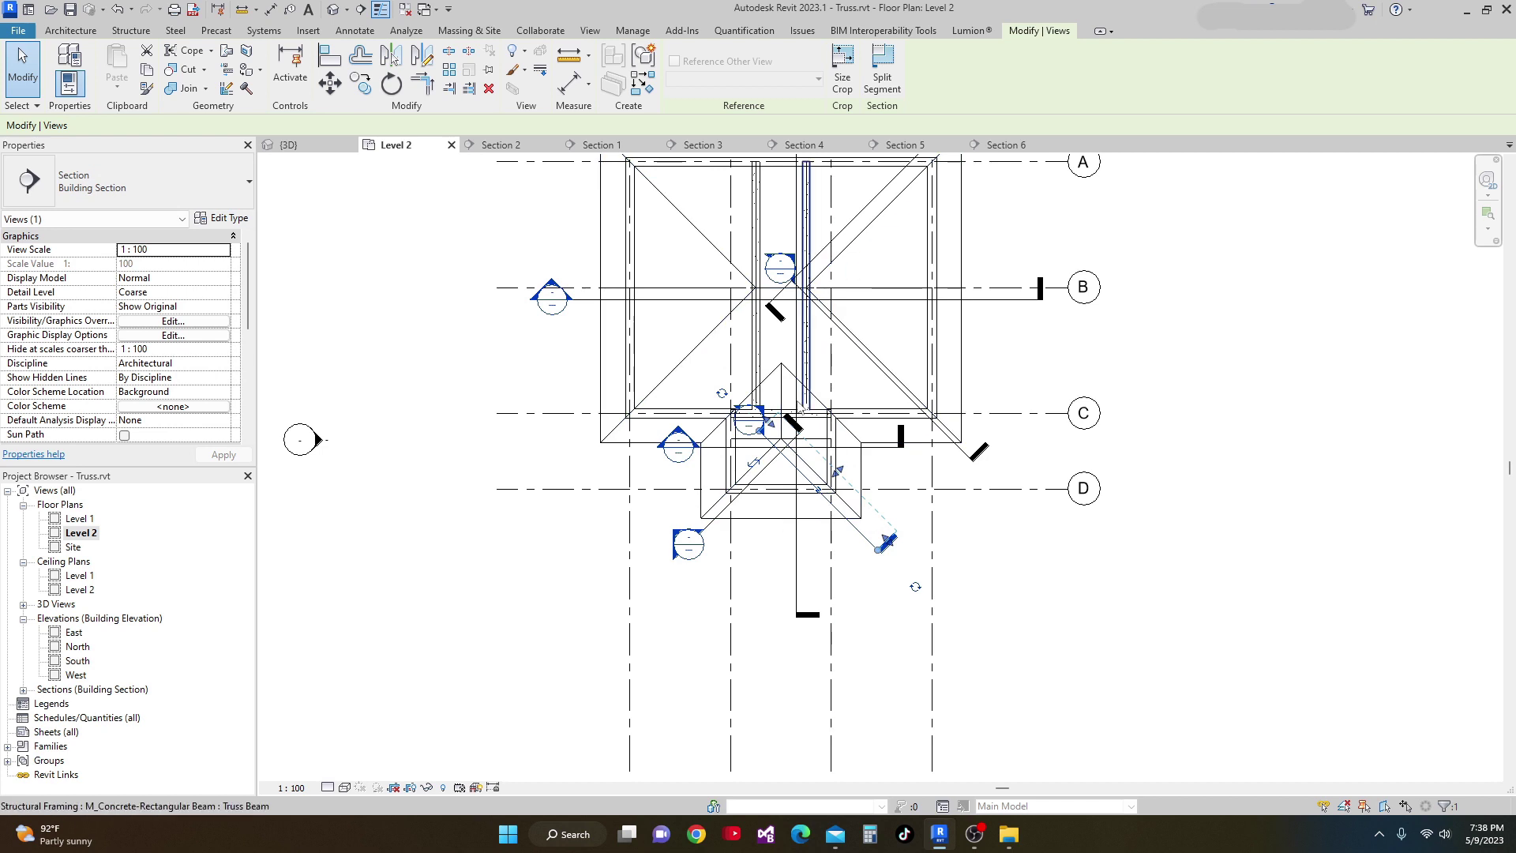
pyautogui.press('Escape')
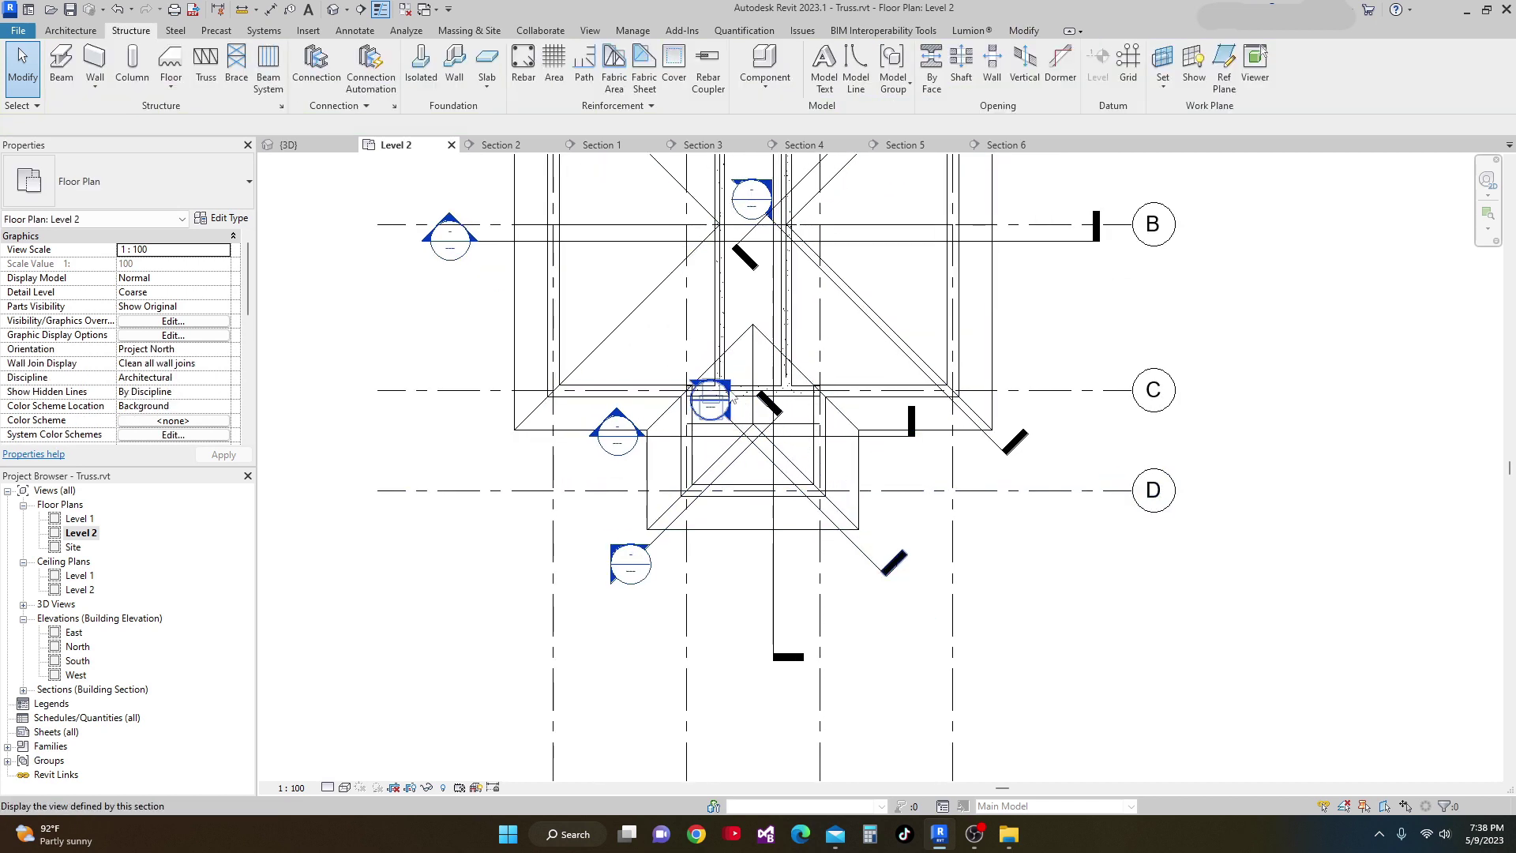
# Open the new right hip section view and set its detail level to Fine.
pyautogui.doubleClick(723, 397)
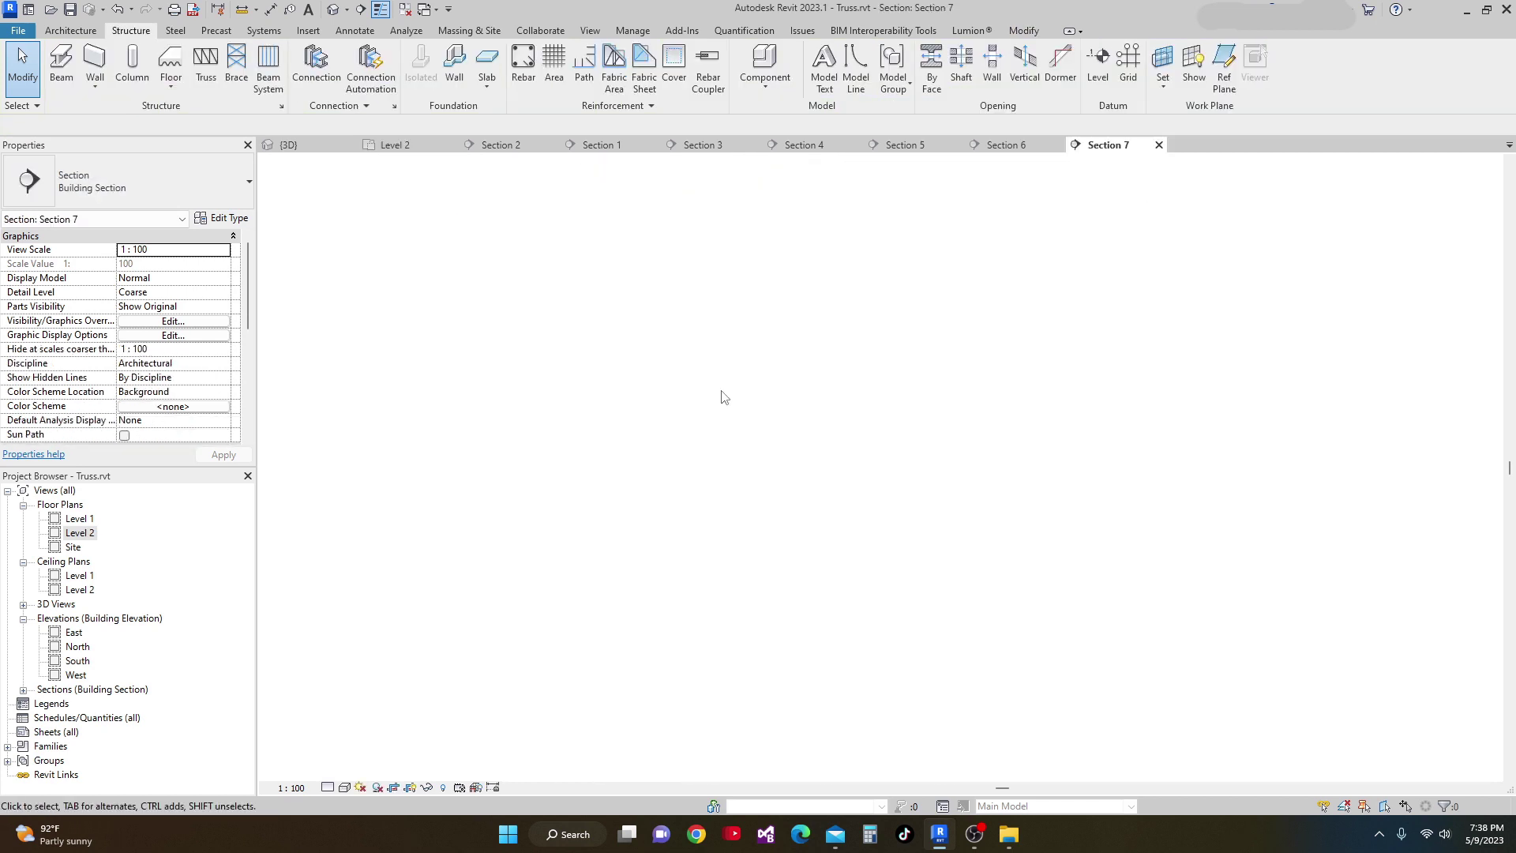
pyautogui.click(328, 787)
pyautogui.click(344, 771)
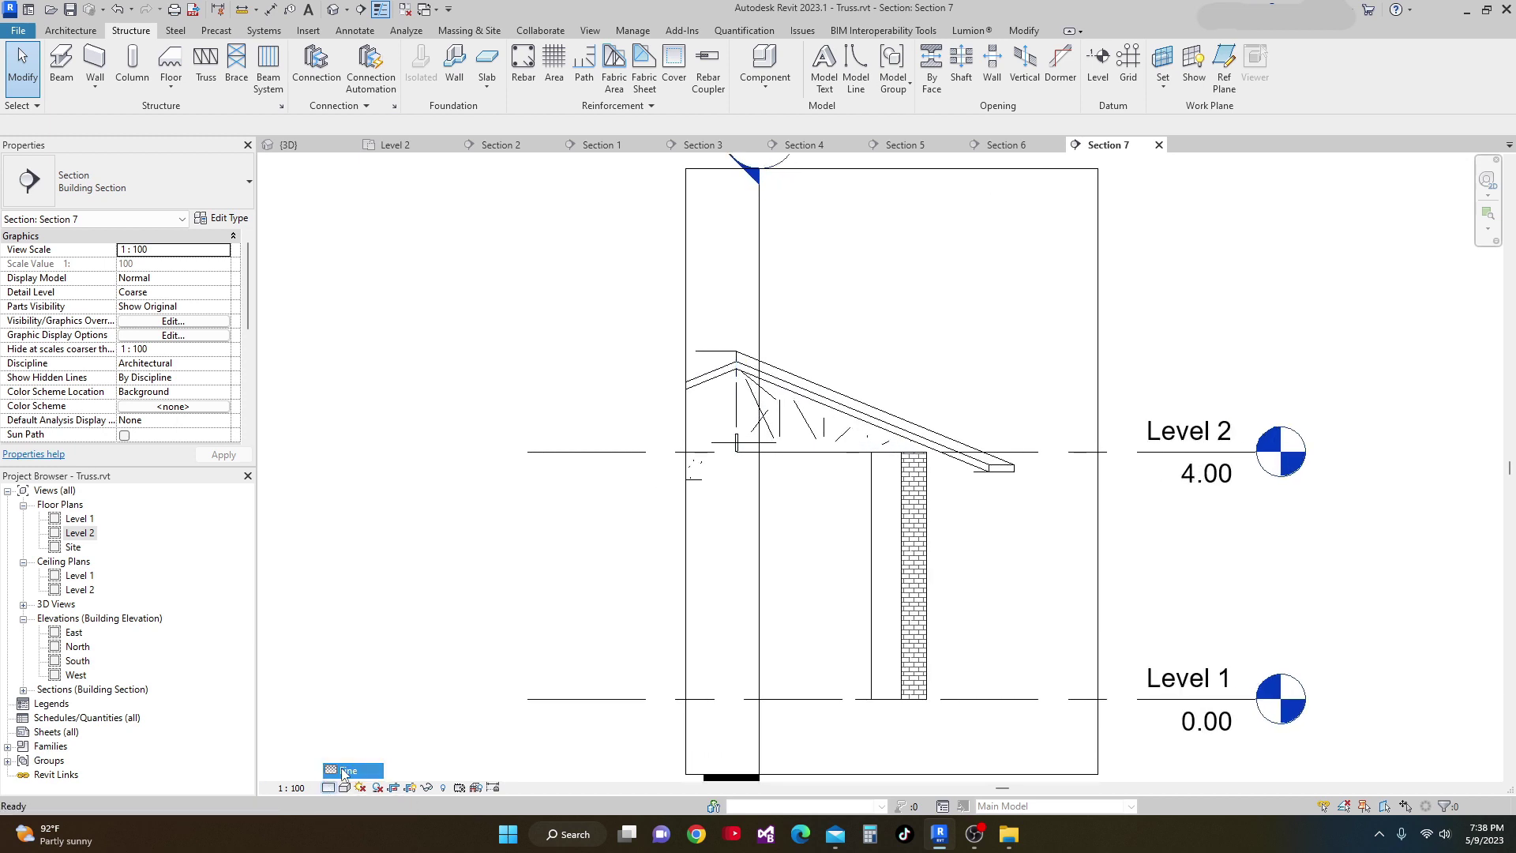
# Unpin the 2x12 bottom chord of the small projection's right hip truss and set its z offset to 0.1524.
pyautogui.scroll(3, 905, 490)
pyautogui.scroll(2, 861, 467)
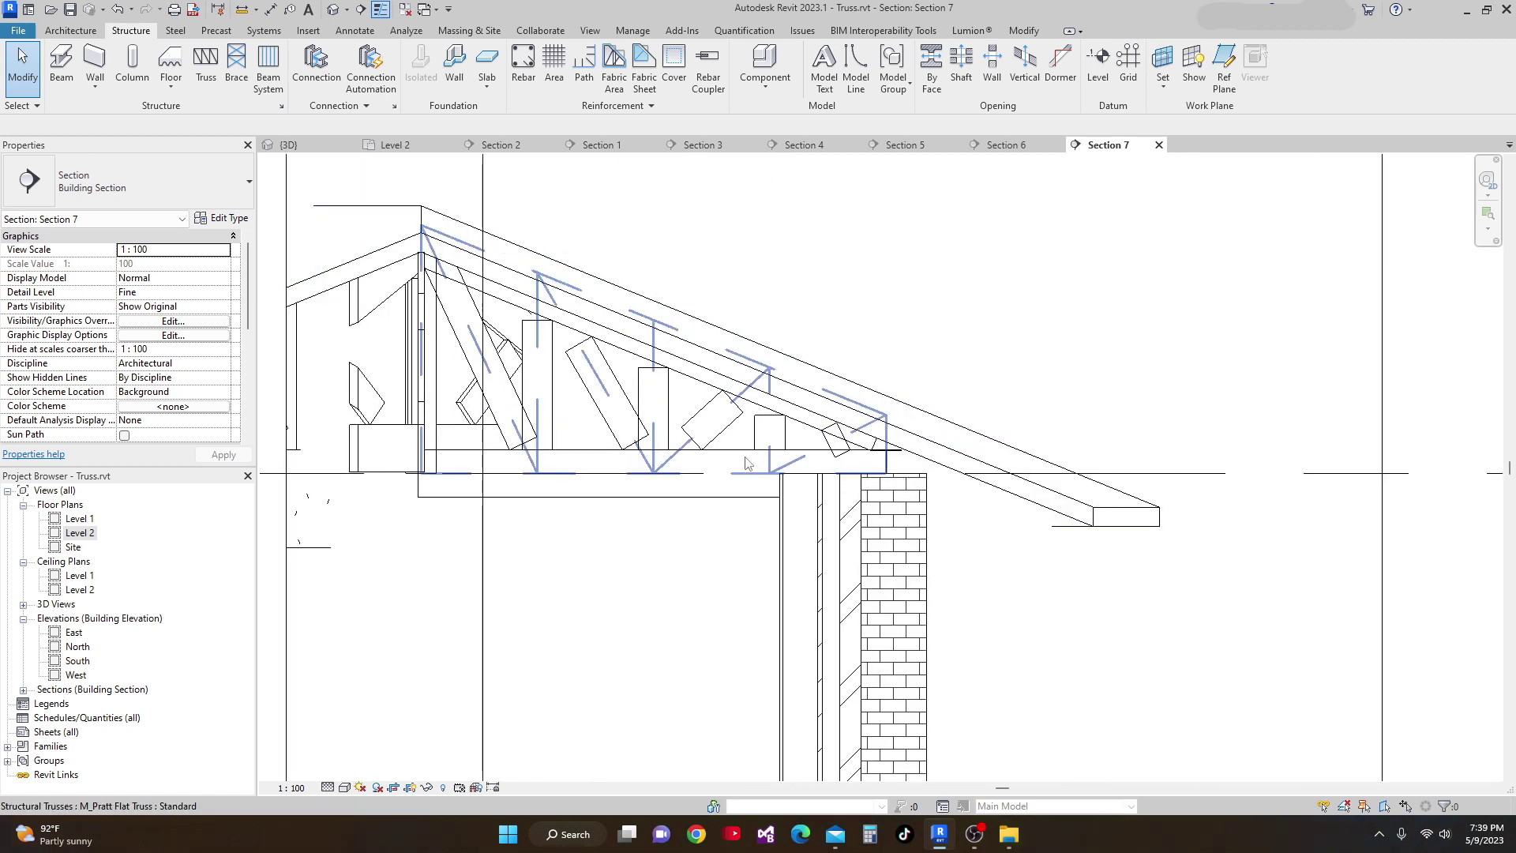
pyautogui.click(744, 462)
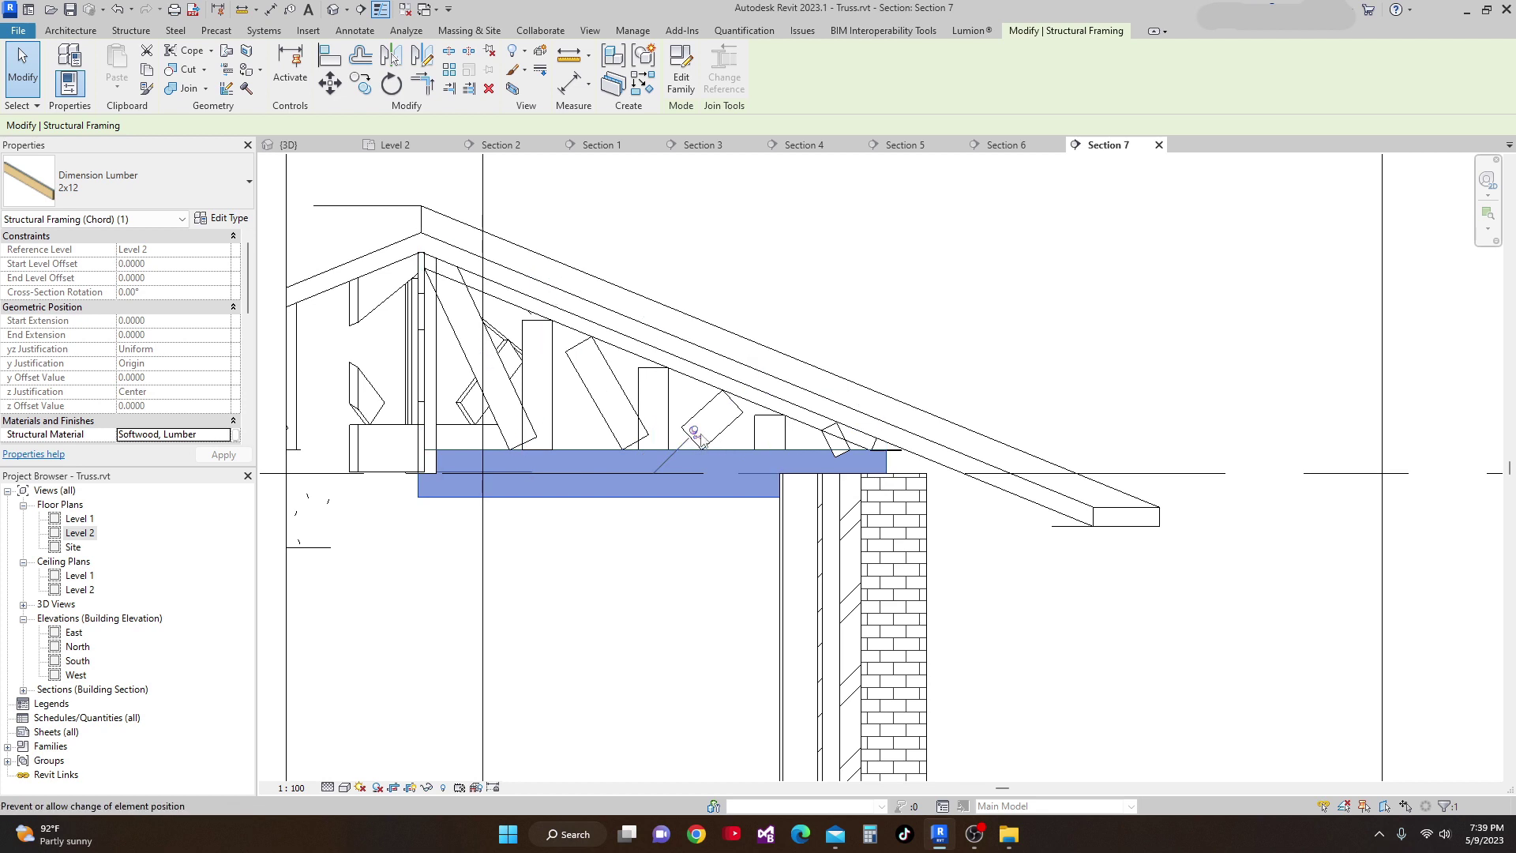
pyautogui.click(154, 392)
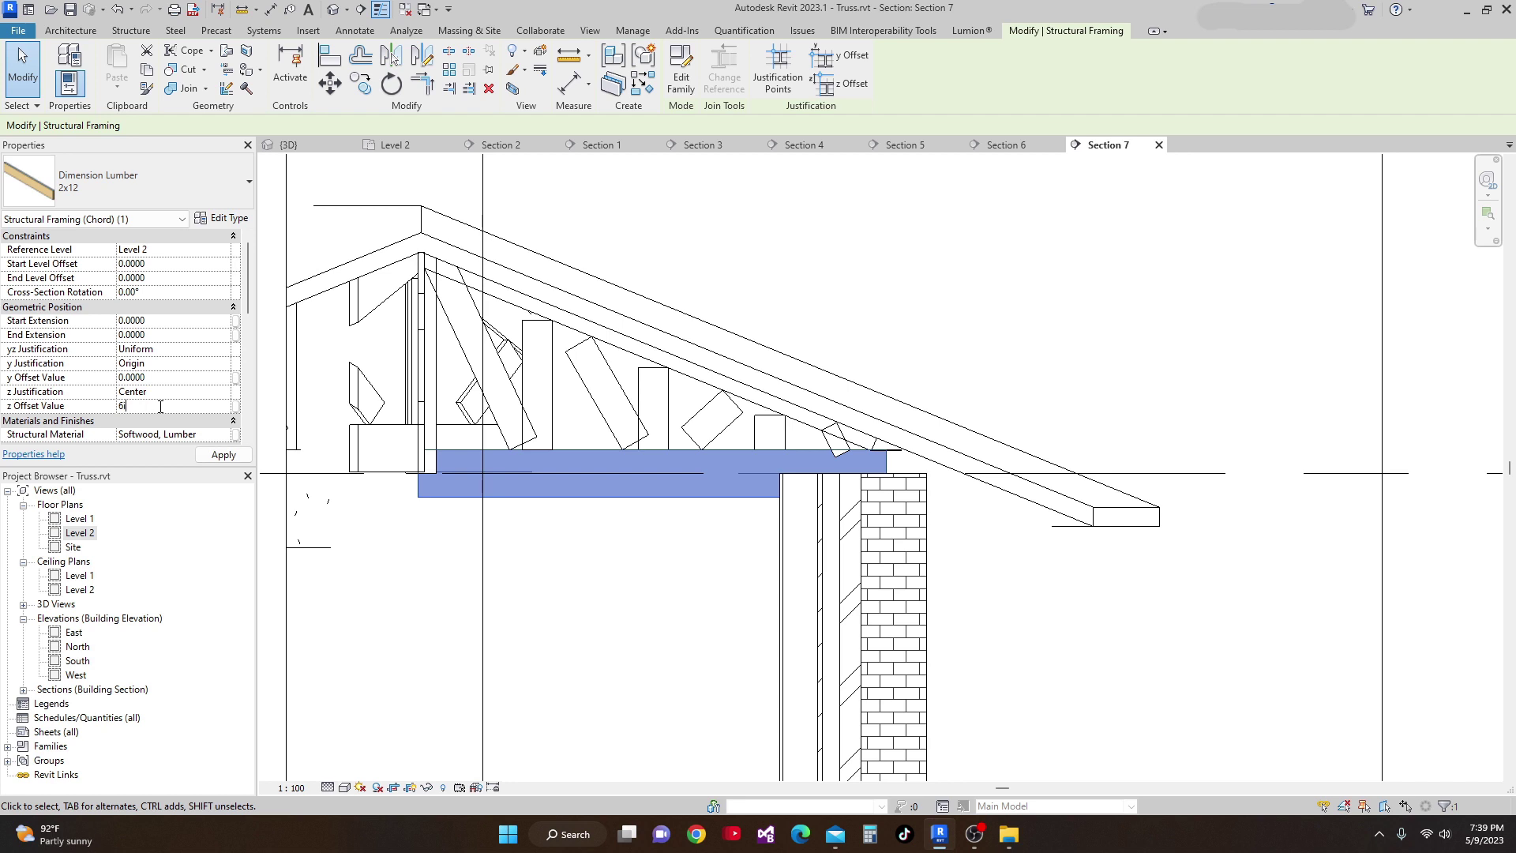
pyautogui.click(222, 455)
pyautogui.scroll(3, 940, 316)
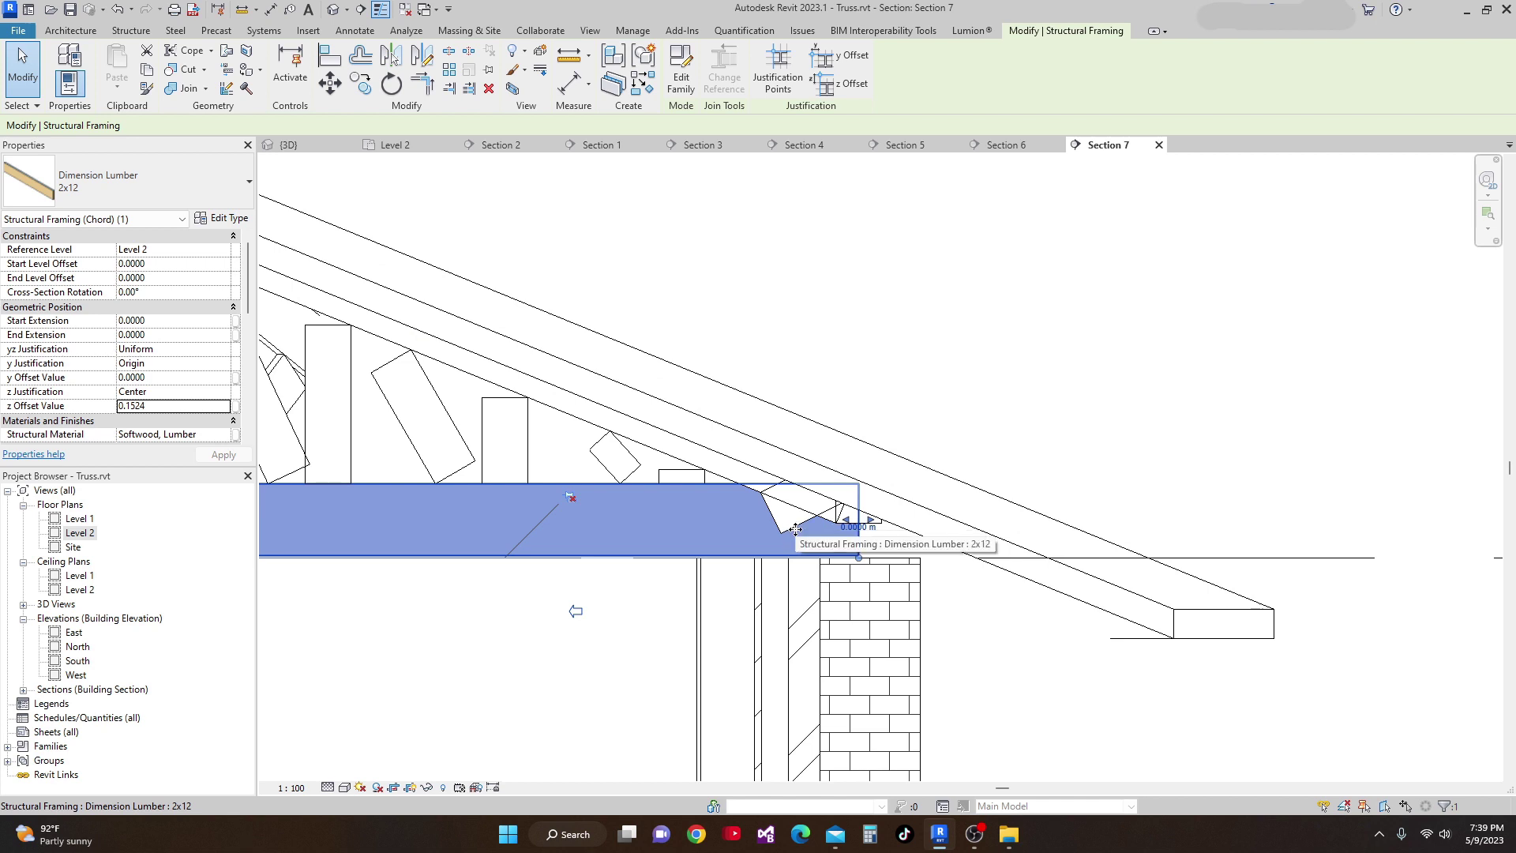
# Unpin and delete the diagonal and vertical 2x8 webs at the right hip truss's eave end.
pyautogui.click(799, 529)
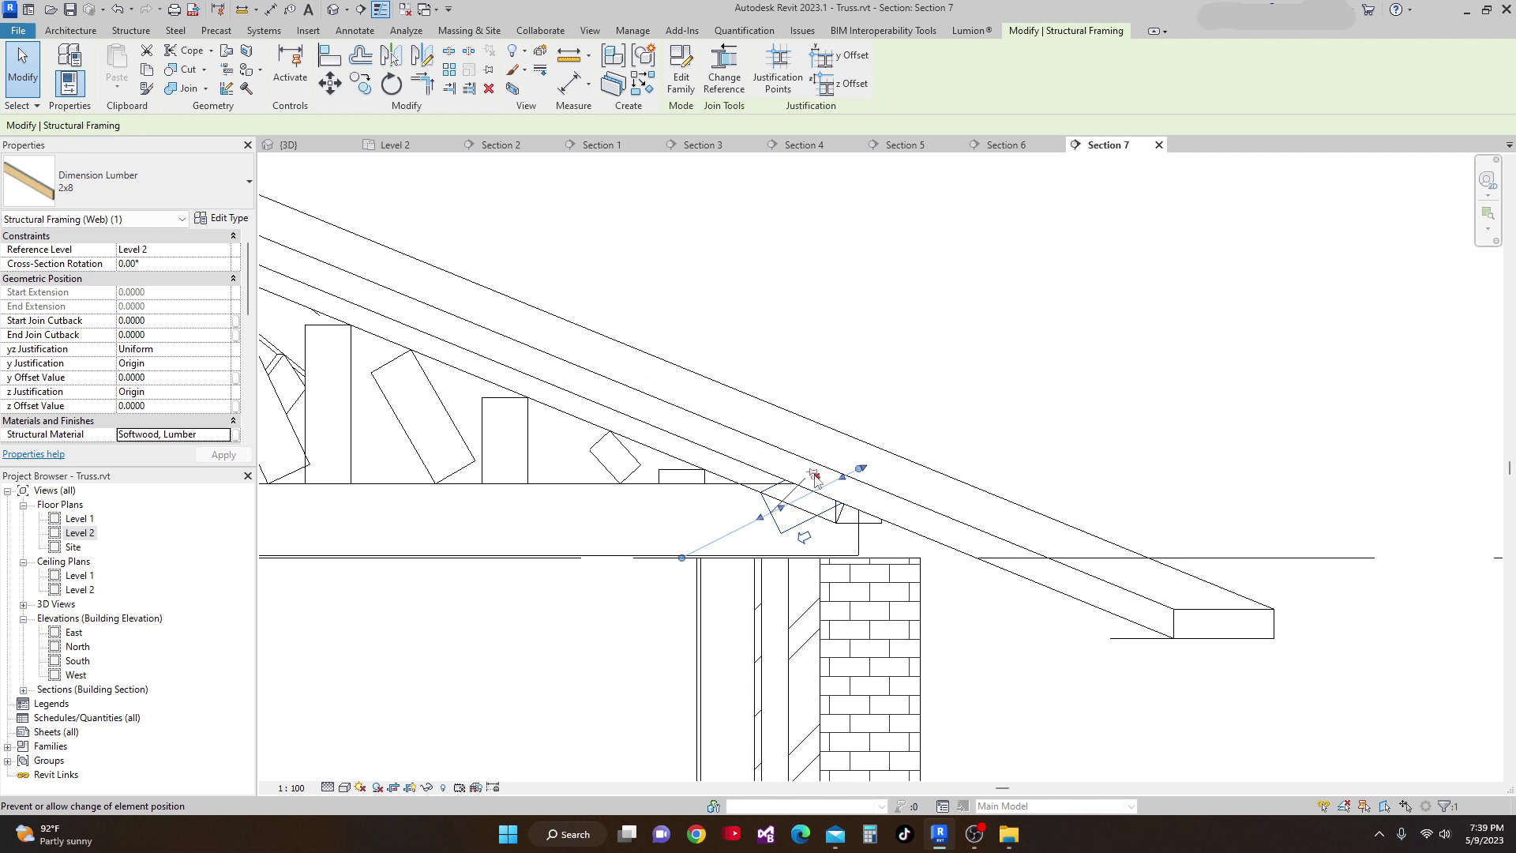
pyautogui.press('Delete')
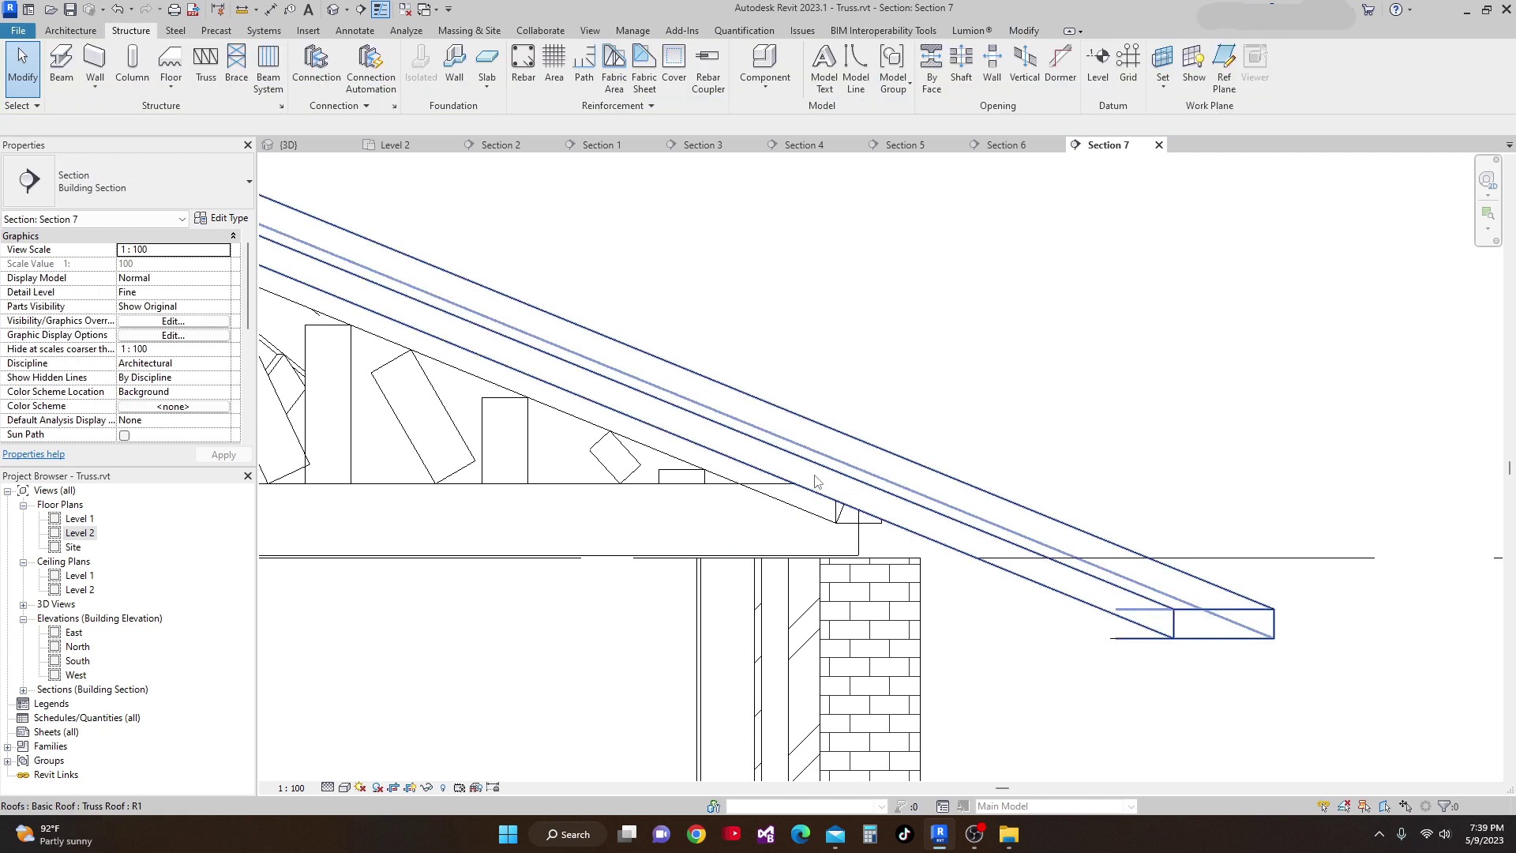
pyautogui.click(867, 519)
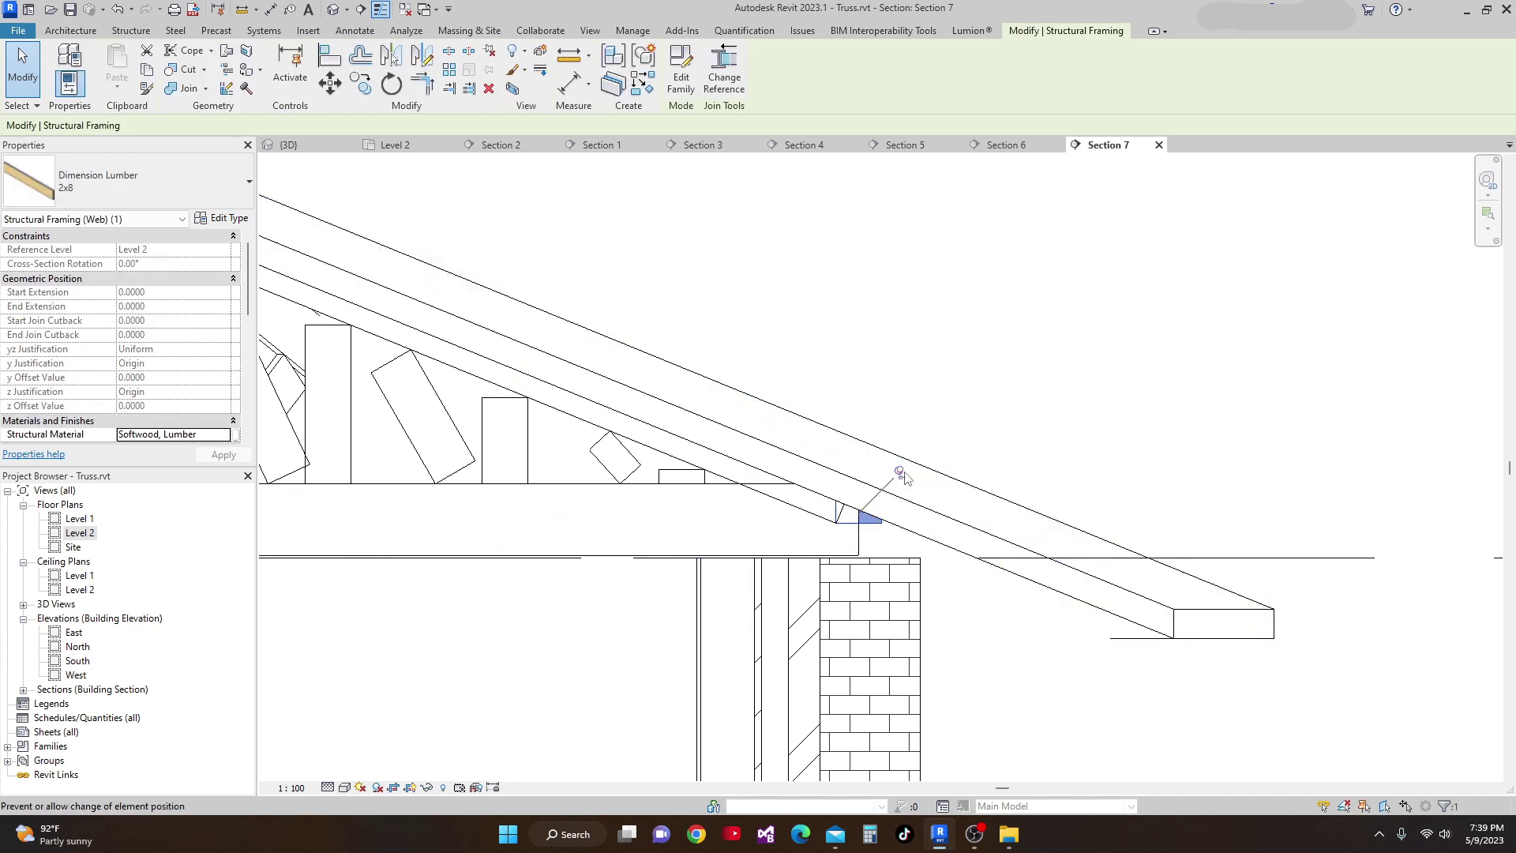
pyautogui.press('Delete')
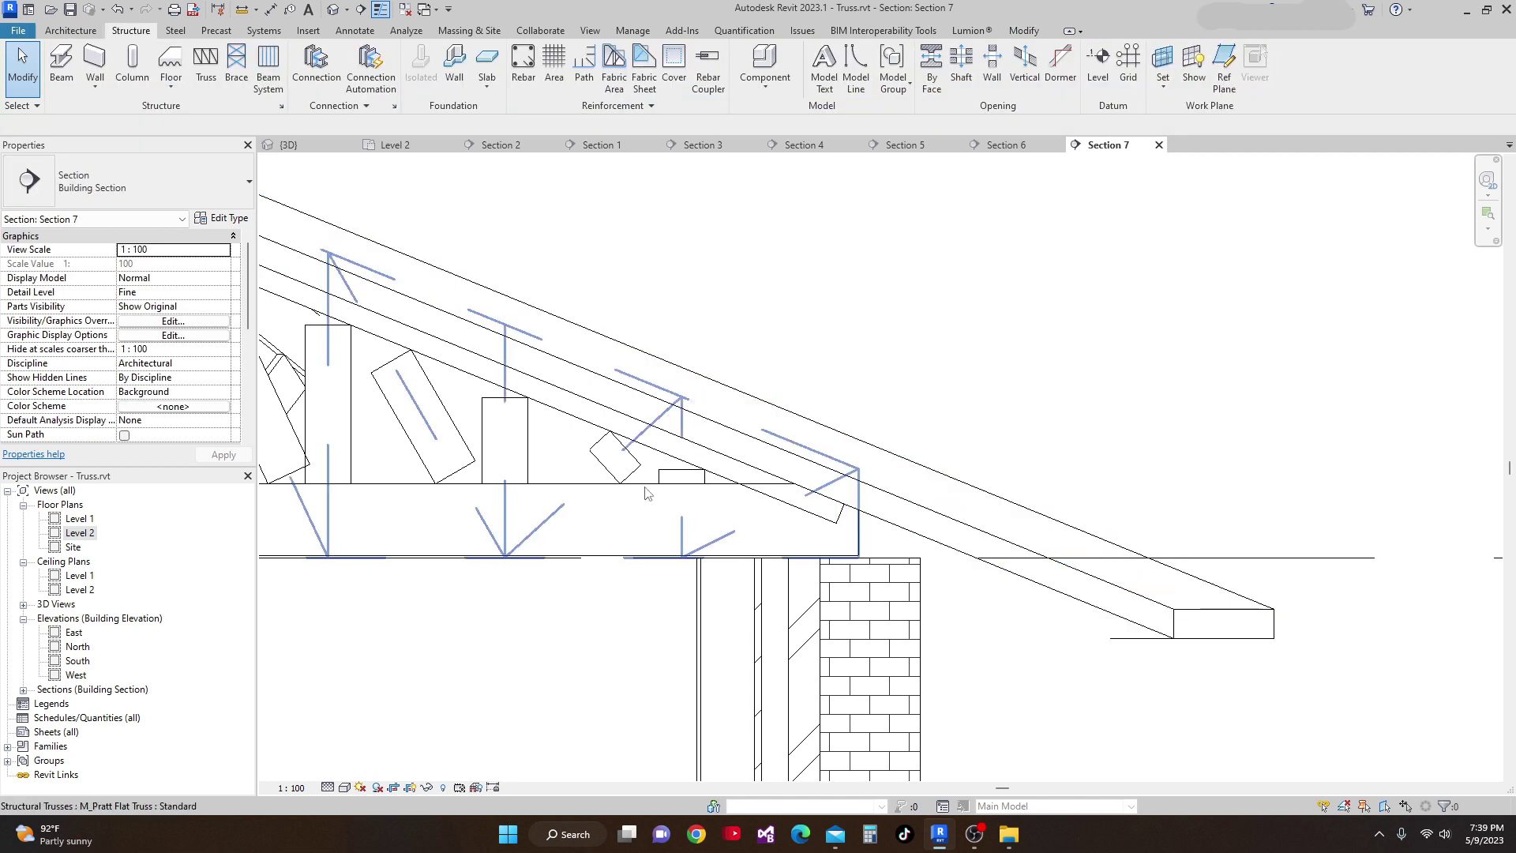
# Unpin and delete the next short vertical and short diagonal 2x8 webs in from the right hip truss's eave end.
pyautogui.click(665, 474)
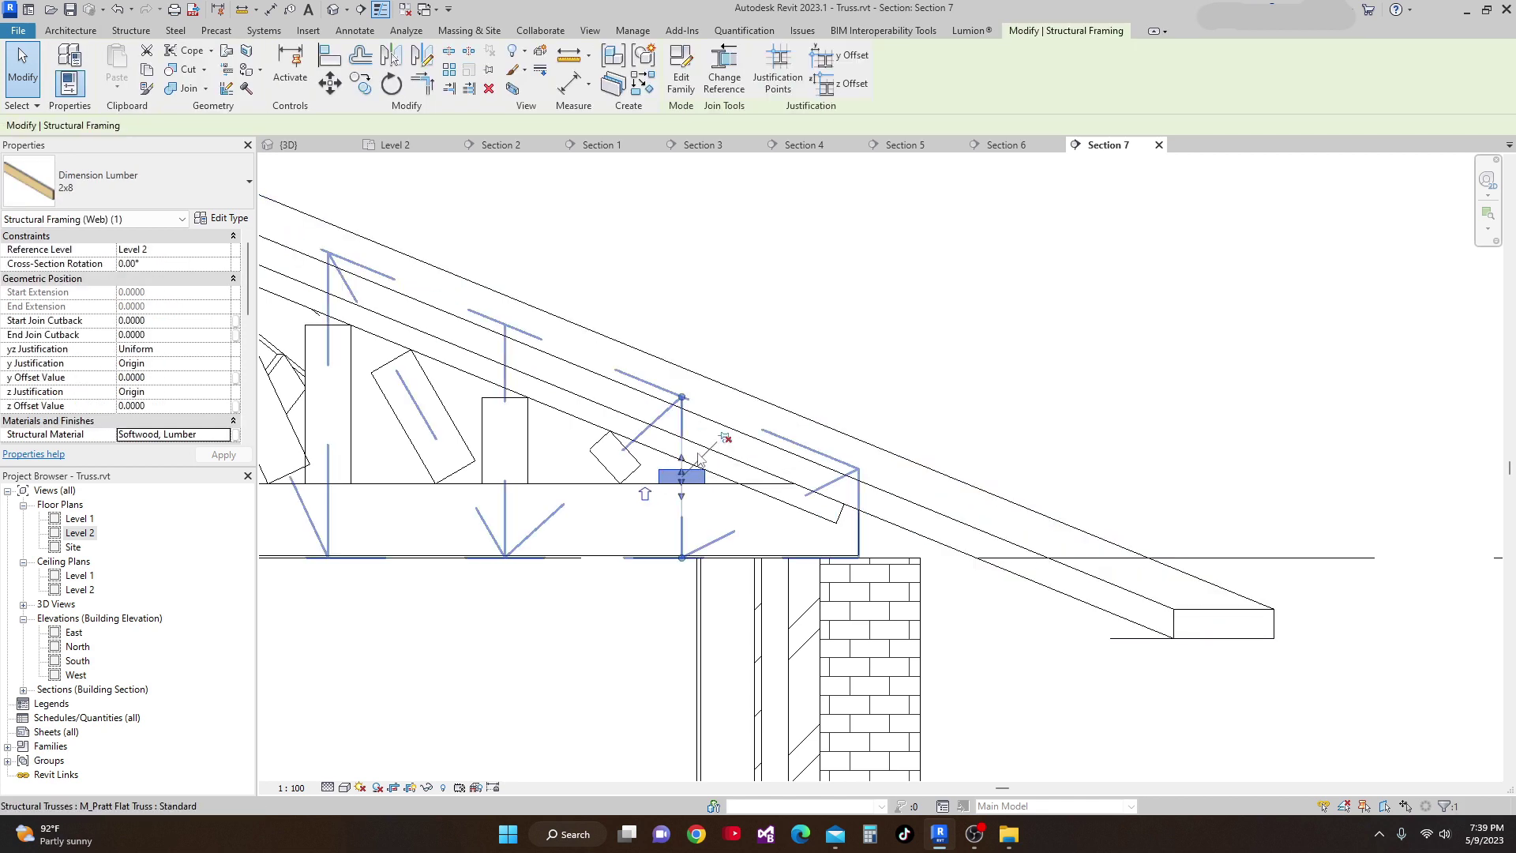
pyautogui.press('Delete')
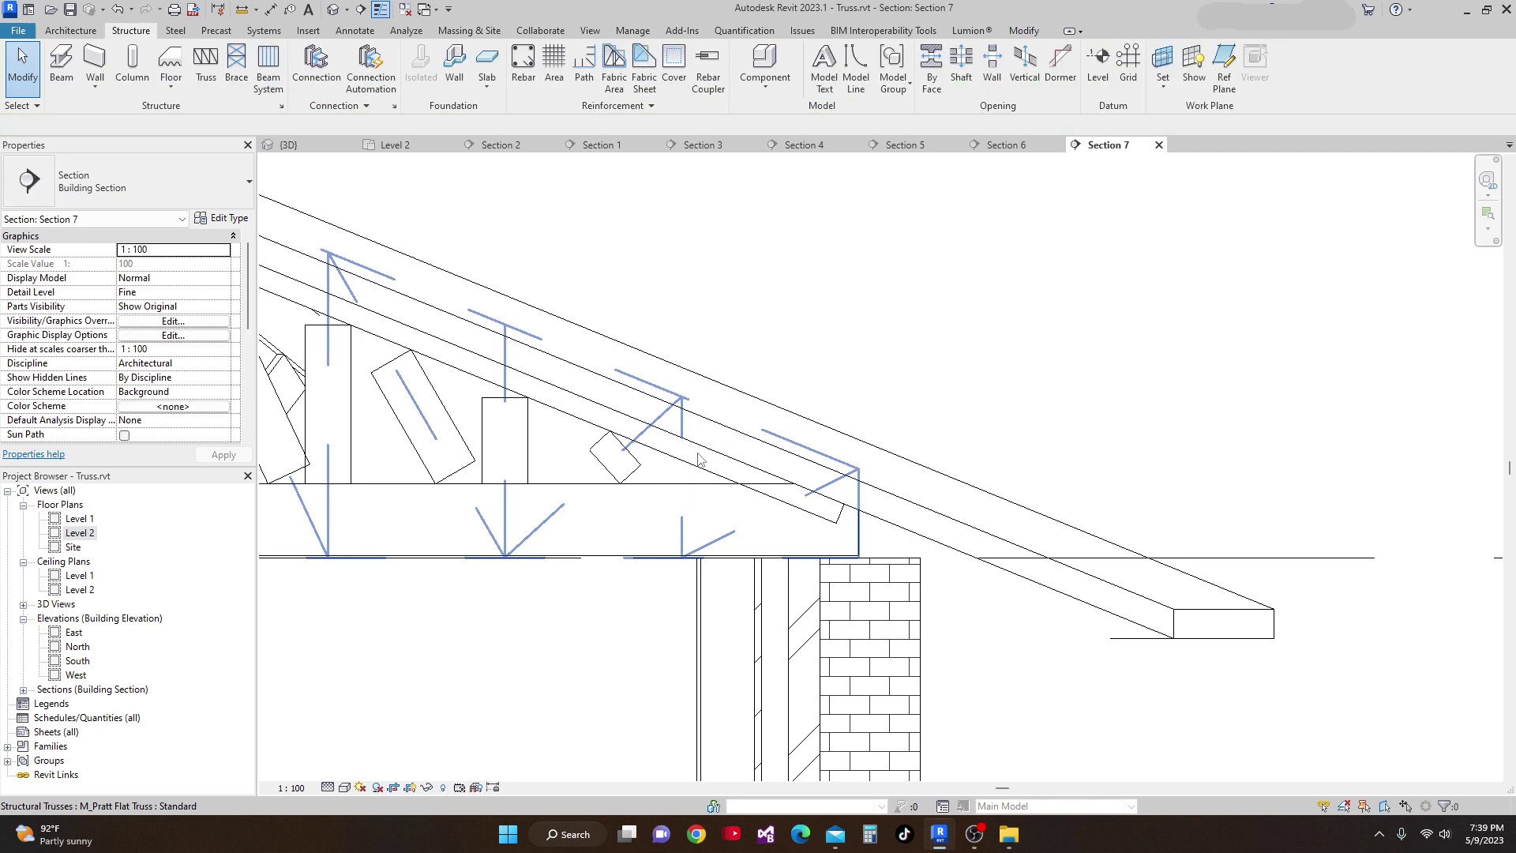
pyautogui.click(613, 465)
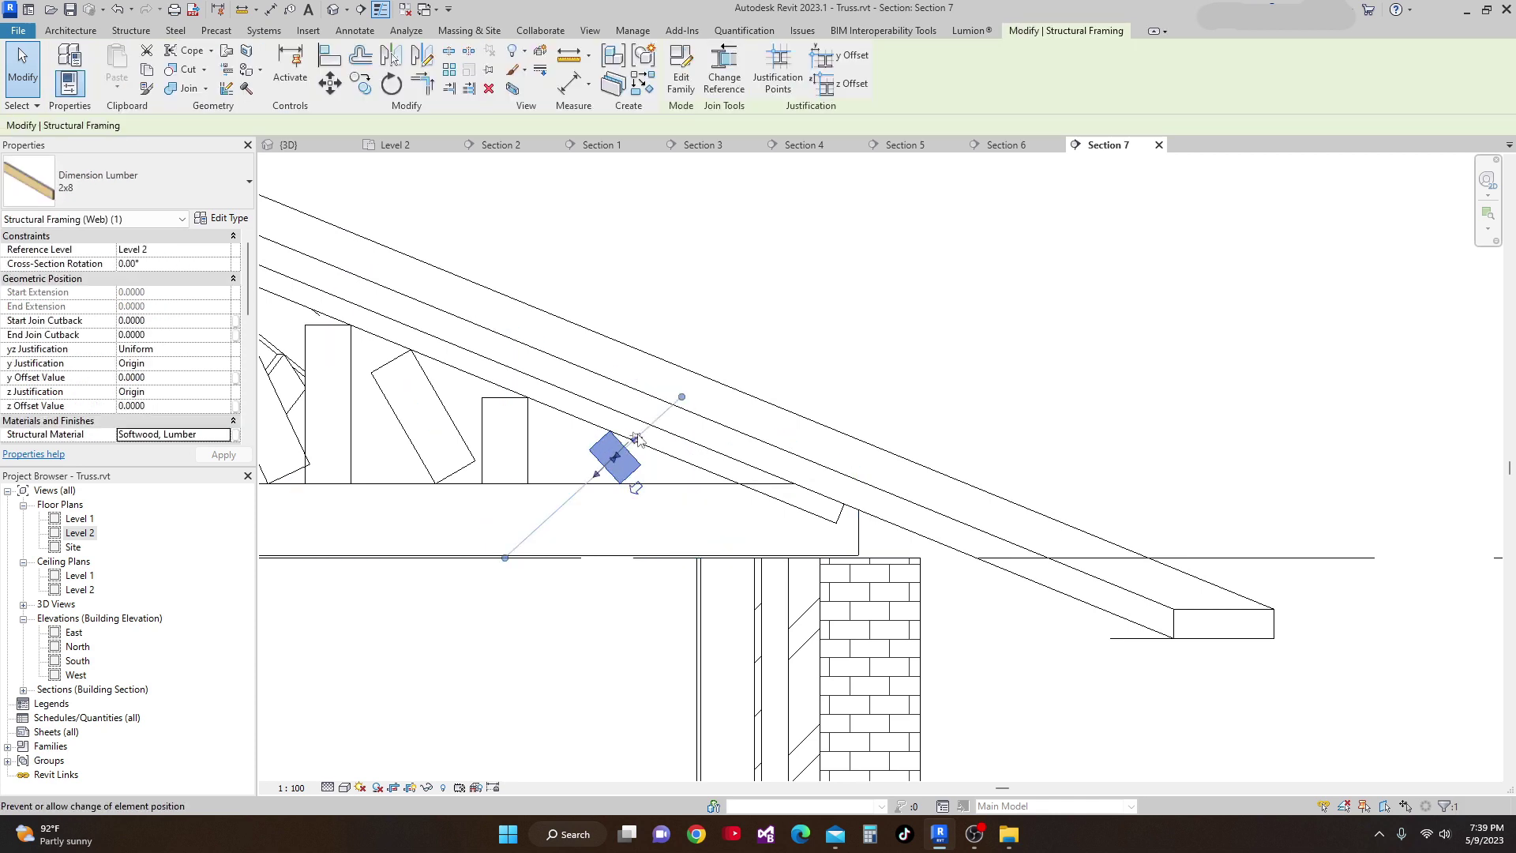
pyautogui.press('Delete')
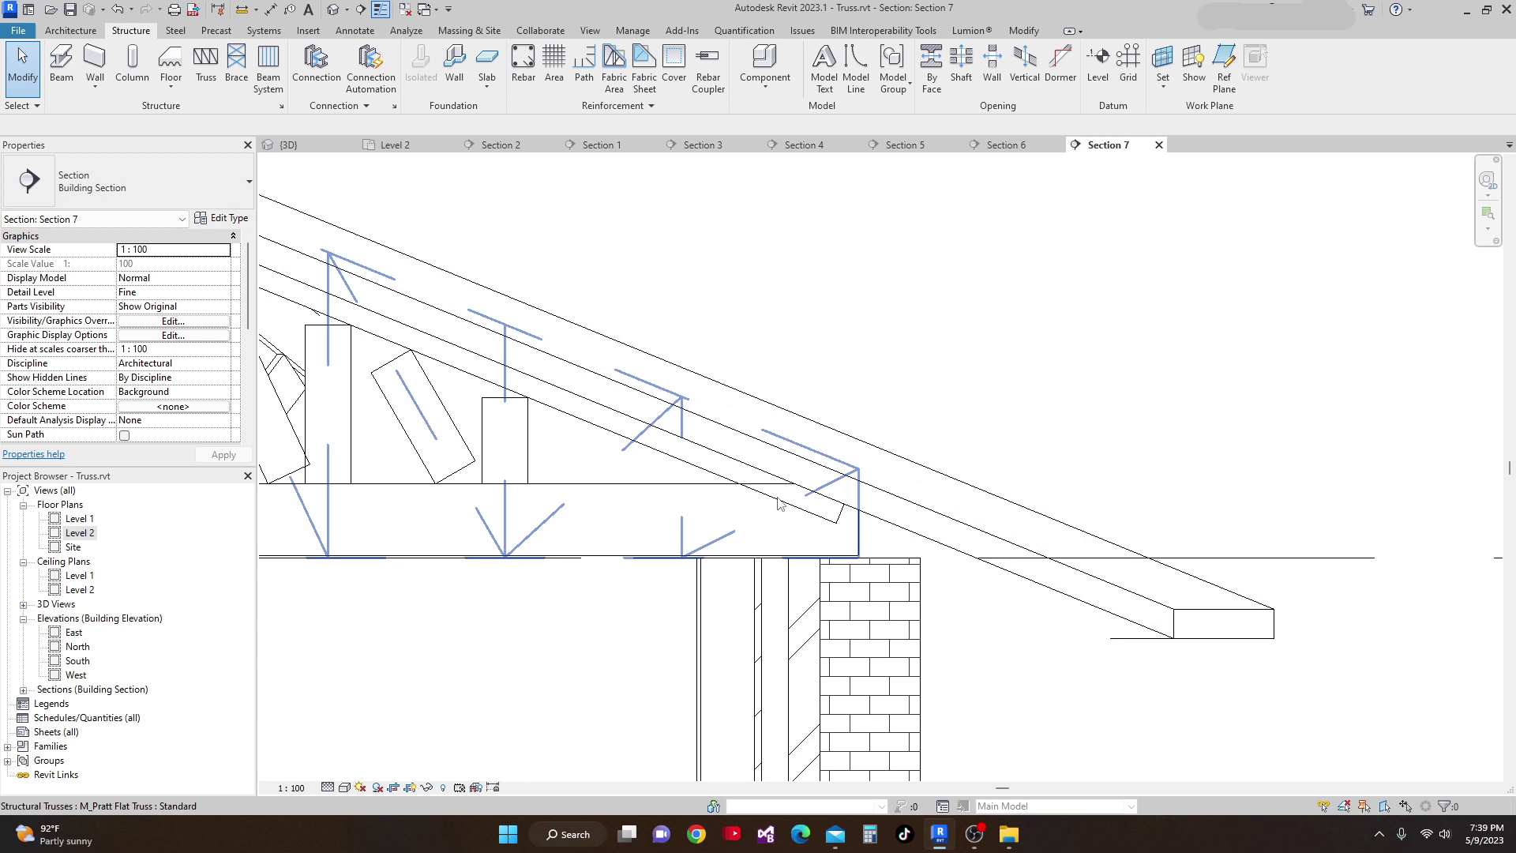
# Unpin the small projection's right hip truss 2x10 top chord and extend its lower end to the eave.
pyautogui.click(738, 476)
pyautogui.scroll(-2, 646, 352)
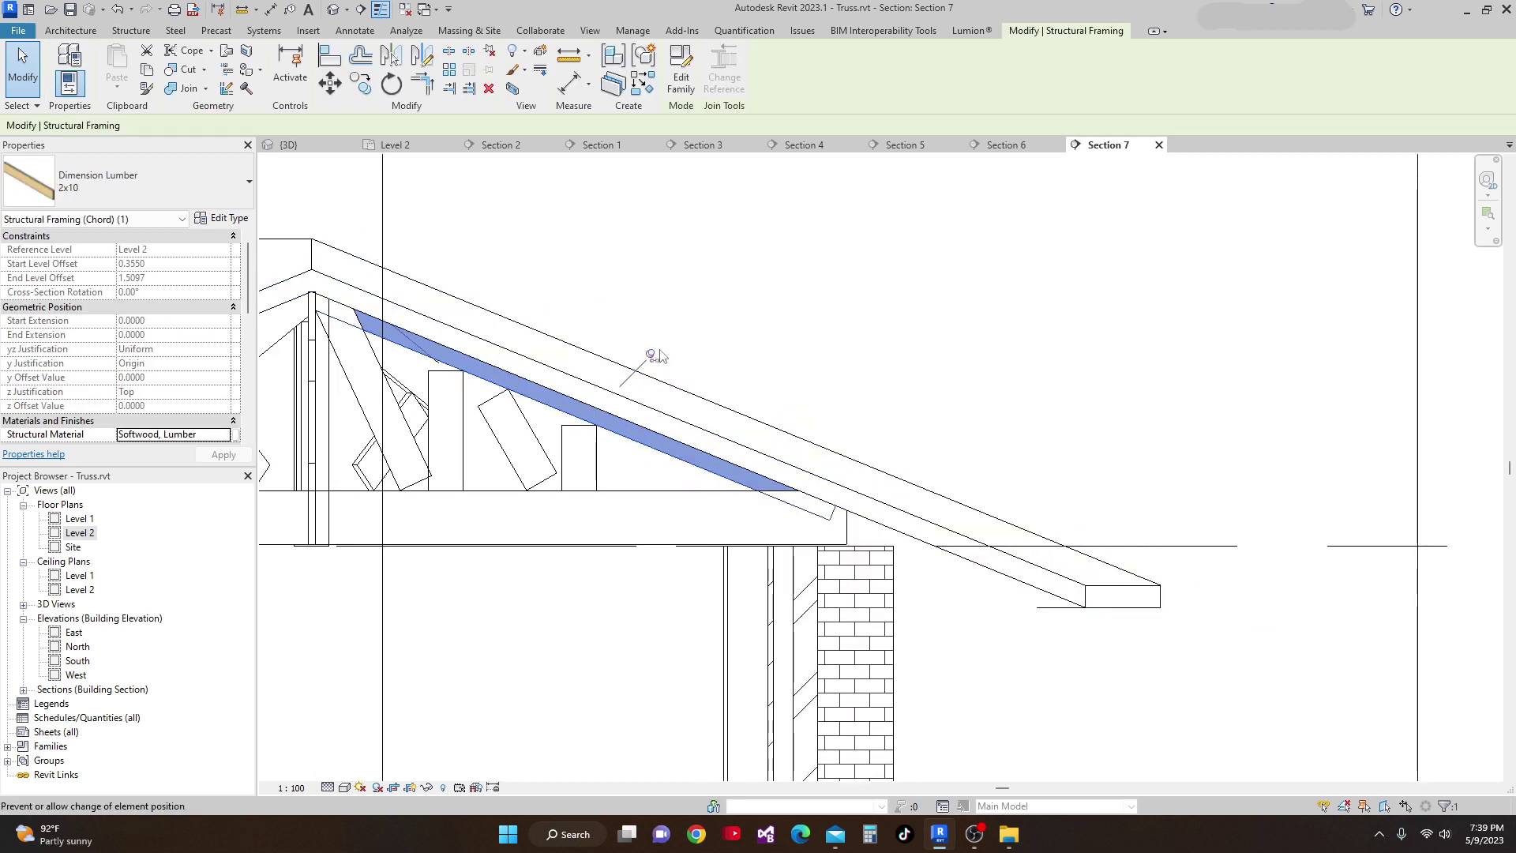
pyautogui.moveTo(849, 504); pyautogui.dragTo(1060, 645)
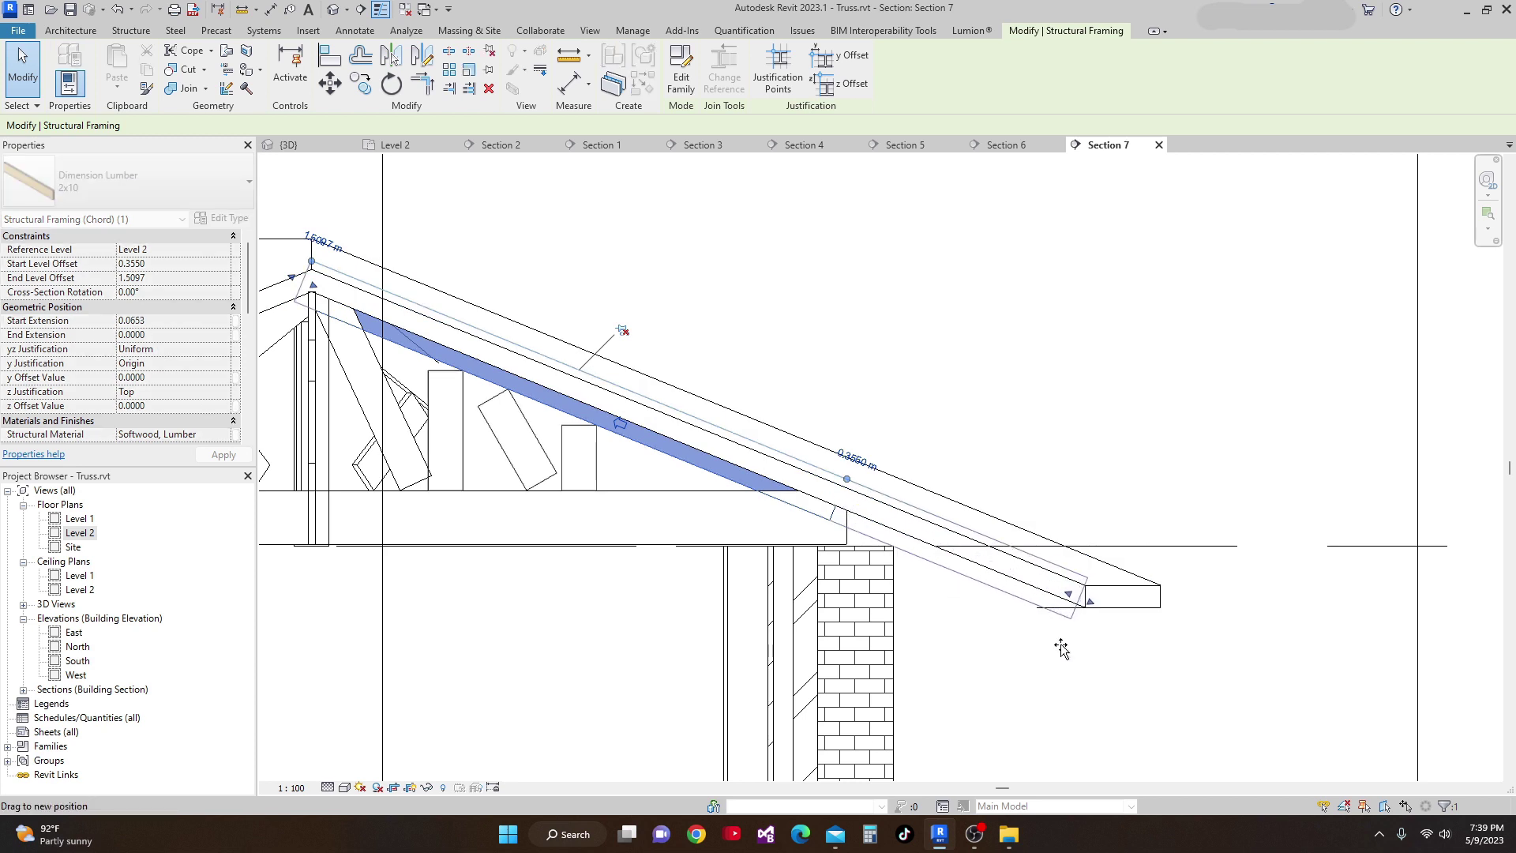
pyautogui.moveTo(1061, 648); pyautogui.dragTo(1061, 648)
pyautogui.press('Escape')
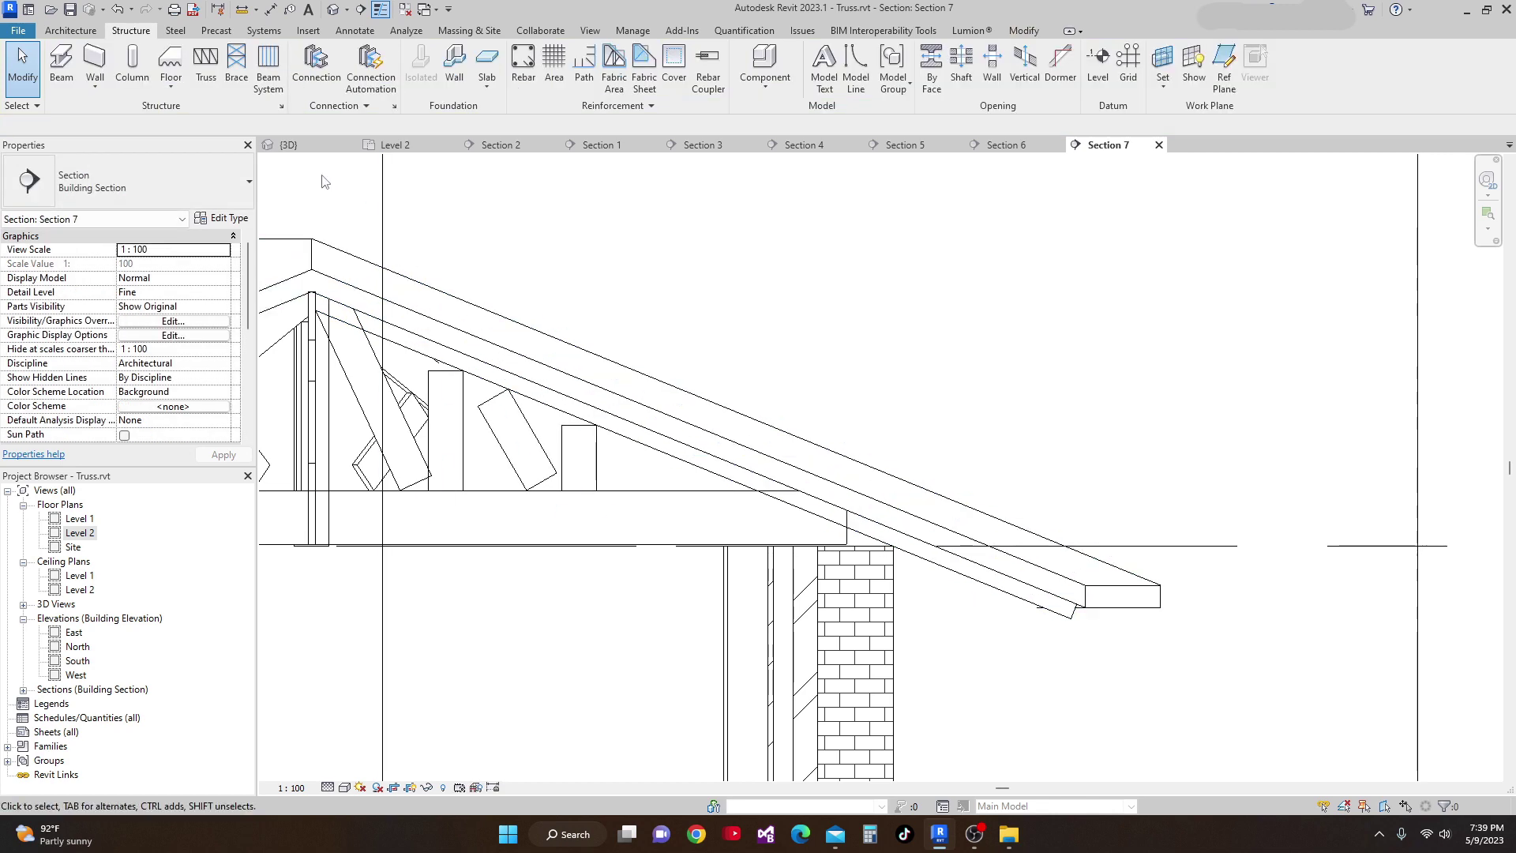
# In the 3D view, reset the roof category's graphic overrides to remove its surface transparency.
pyautogui.click(290, 146)
pyautogui.scroll(-5, 639, 599)
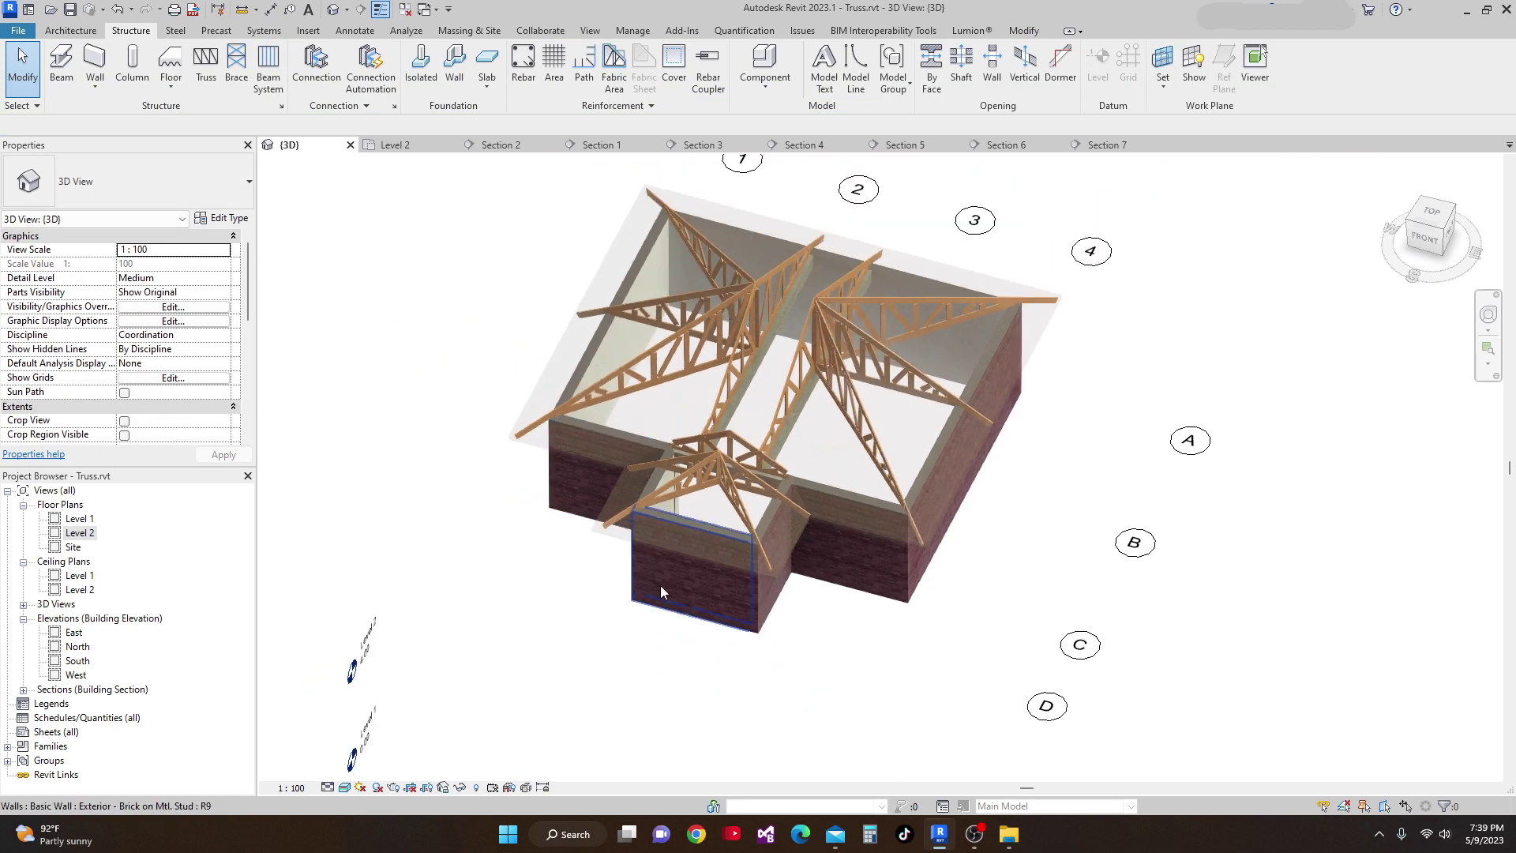
pyautogui.keyDown('shift'); pyautogui.moveTo(639, 599); pyautogui.dragTo(592, 582, button='middle'); pyautogui.keyUp('shift')
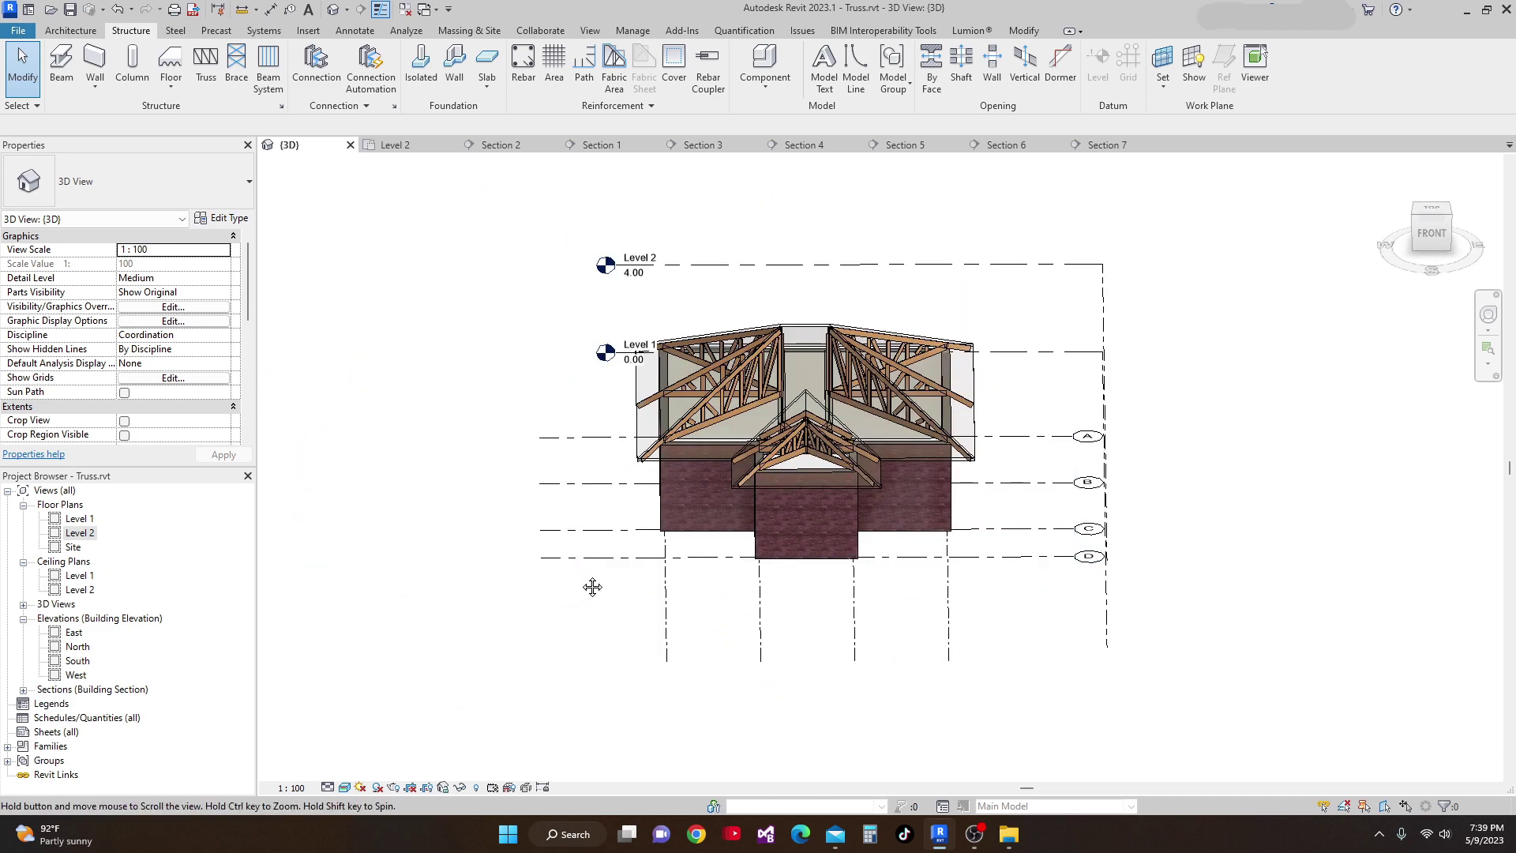
pyautogui.keyDown('shift'); pyautogui.moveTo(646, 651); pyautogui.dragTo(695, 586, button='middle'); pyautogui.keyUp('shift')
pyautogui.scroll(1, 695, 586)
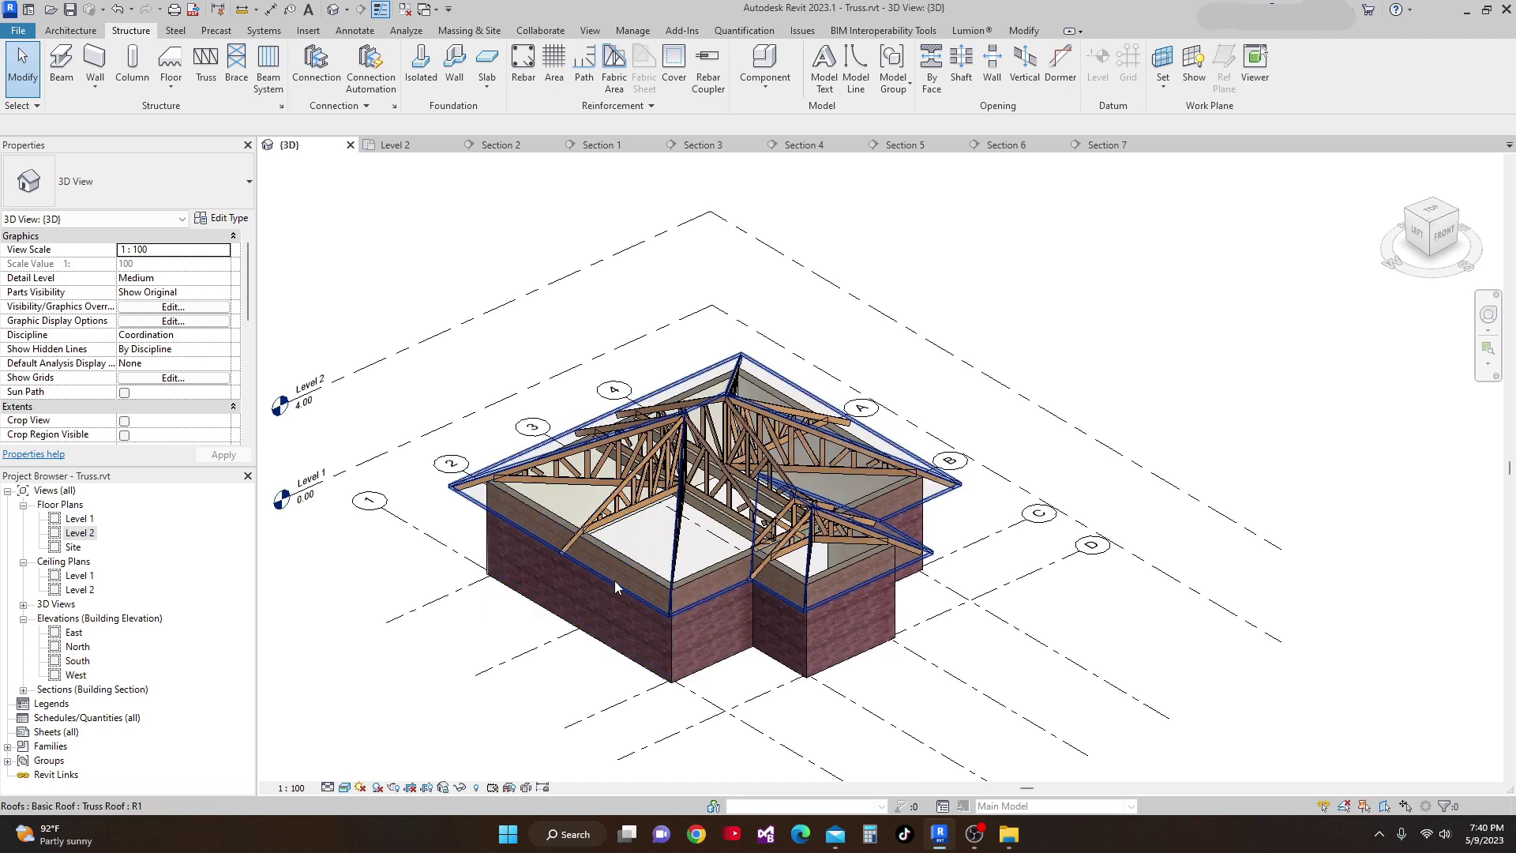
pyautogui.click(633, 538)
pyautogui.rightClick(636, 526)
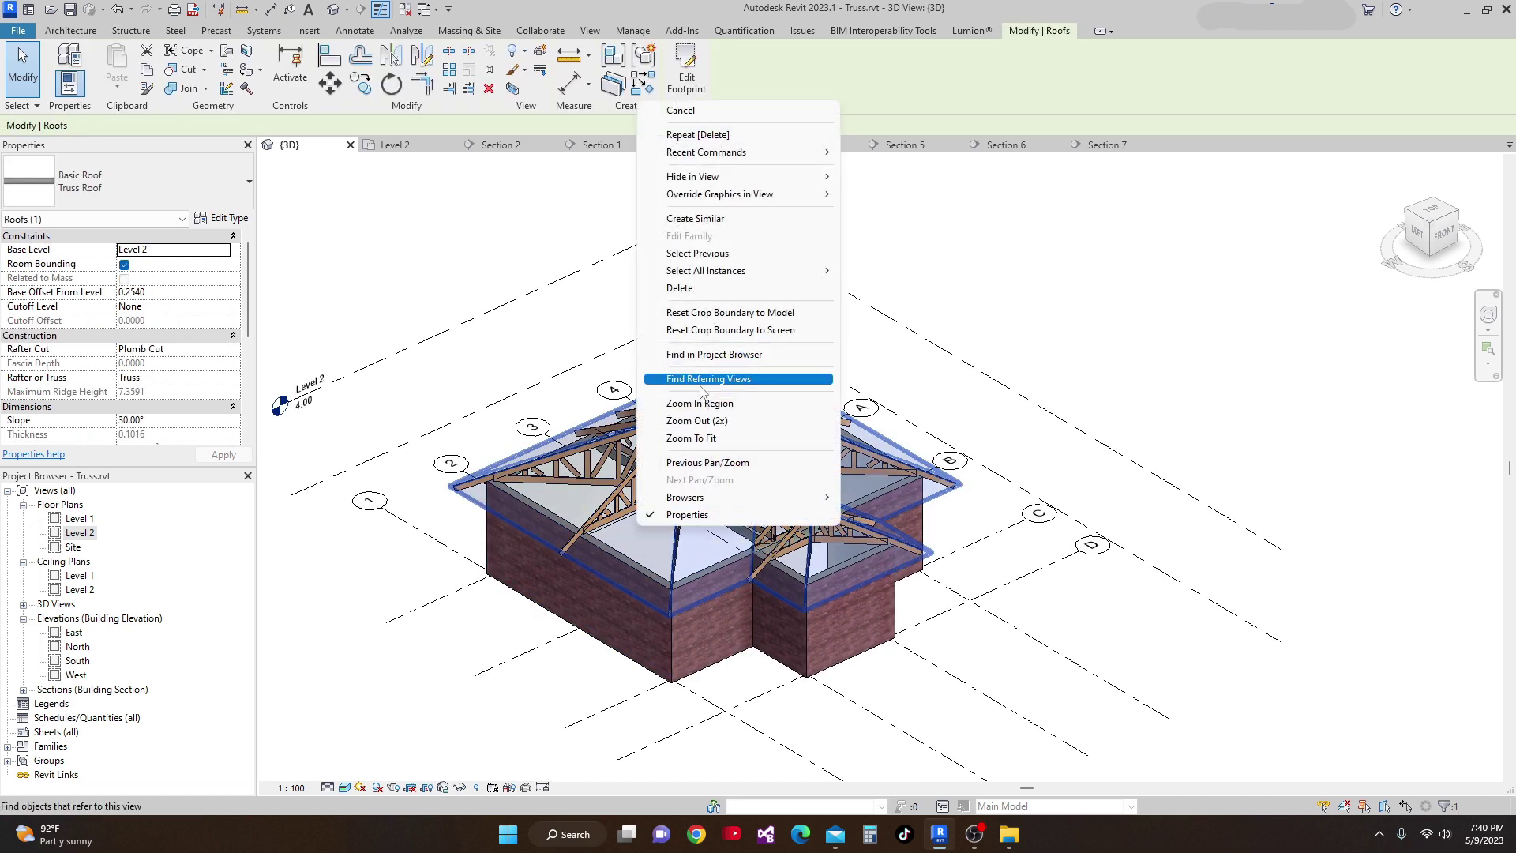
pyautogui.moveTo(813, 195)
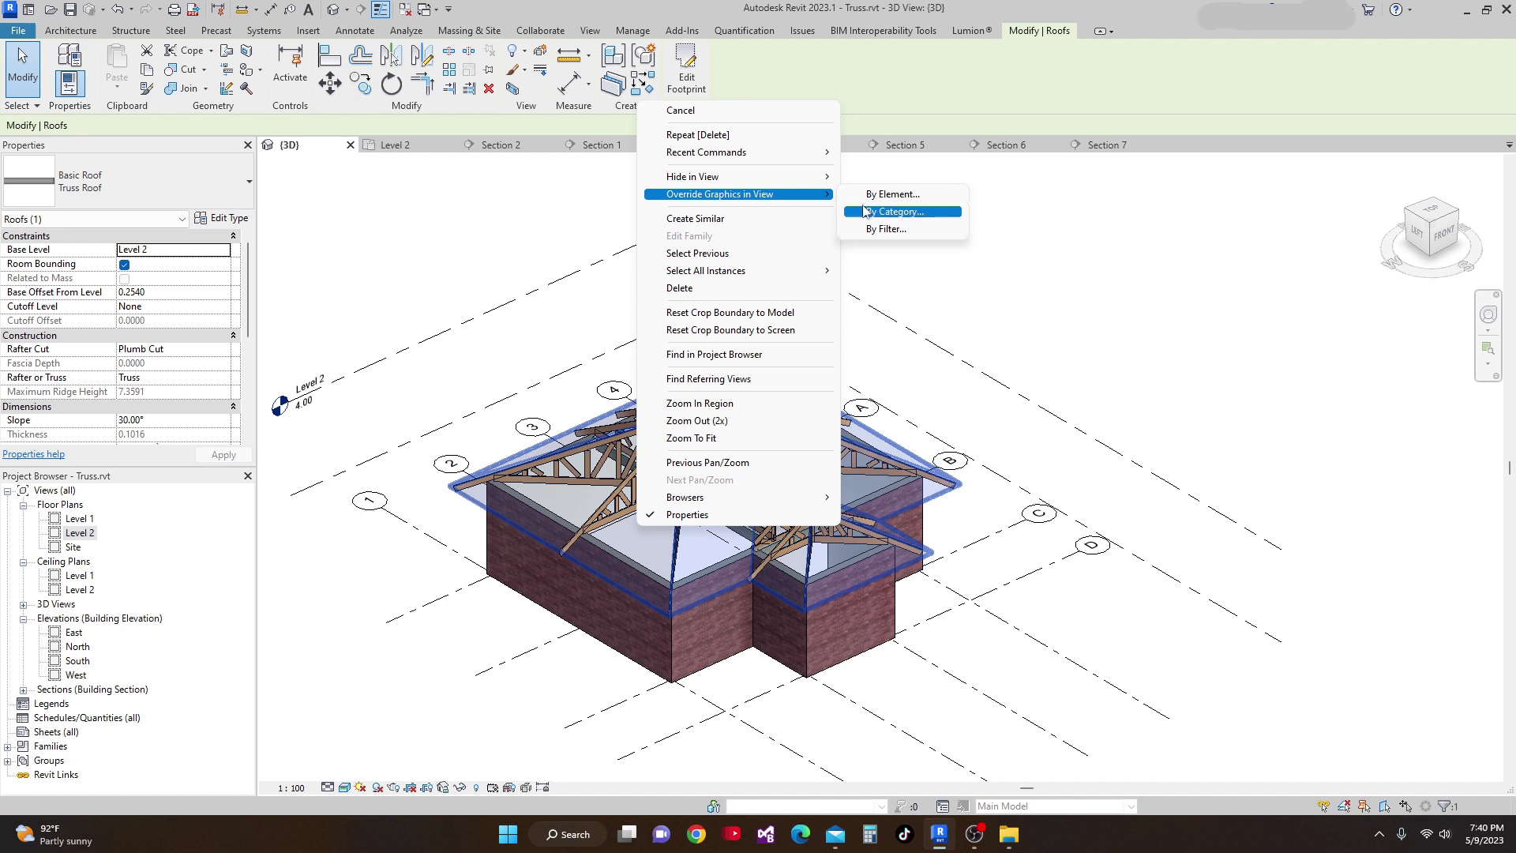
pyautogui.click(886, 213)
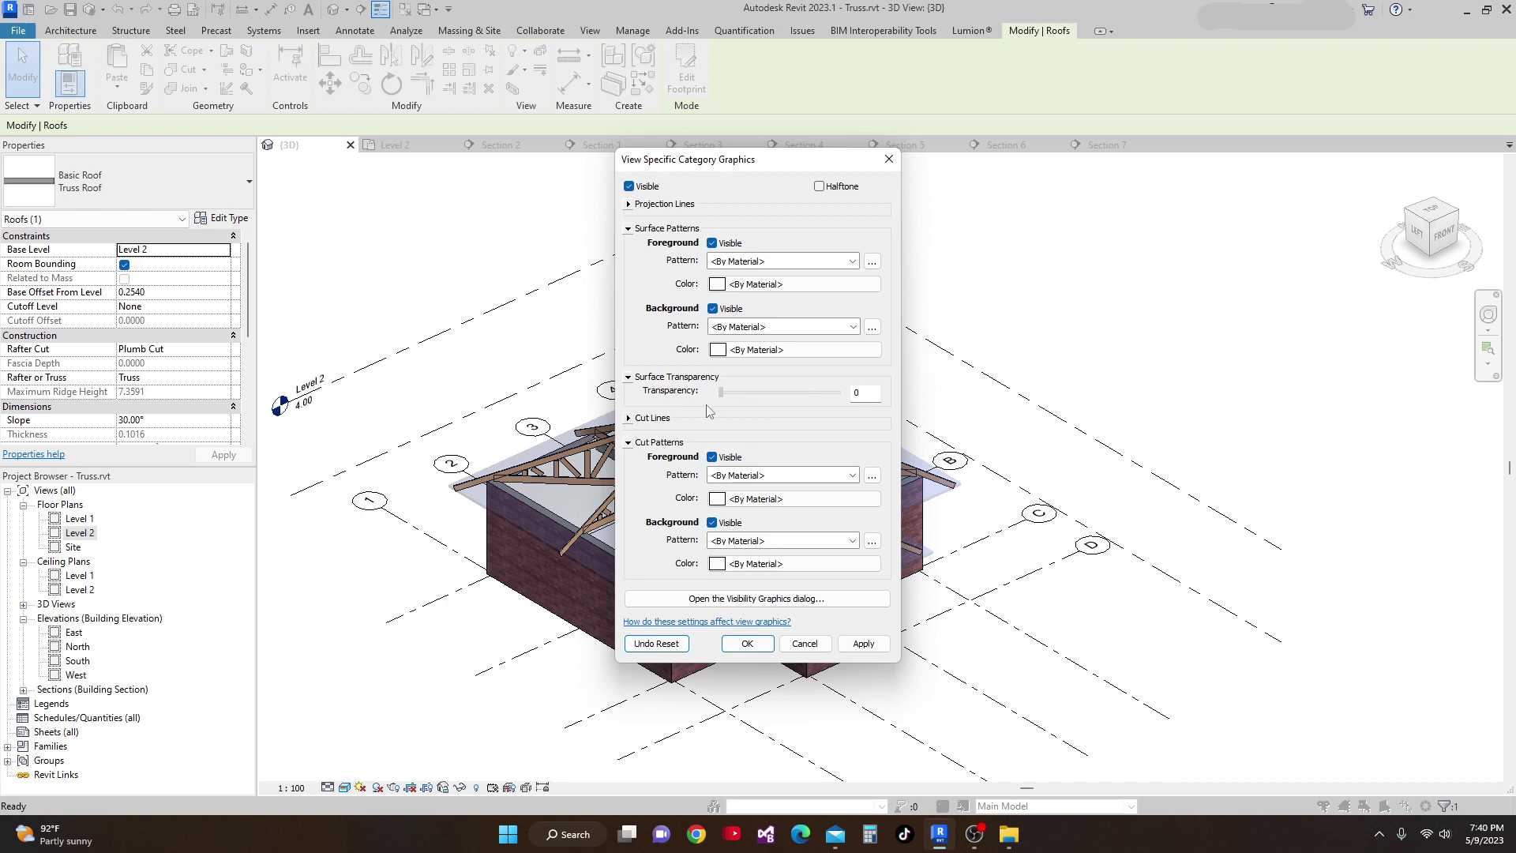
pyautogui.click(860, 644)
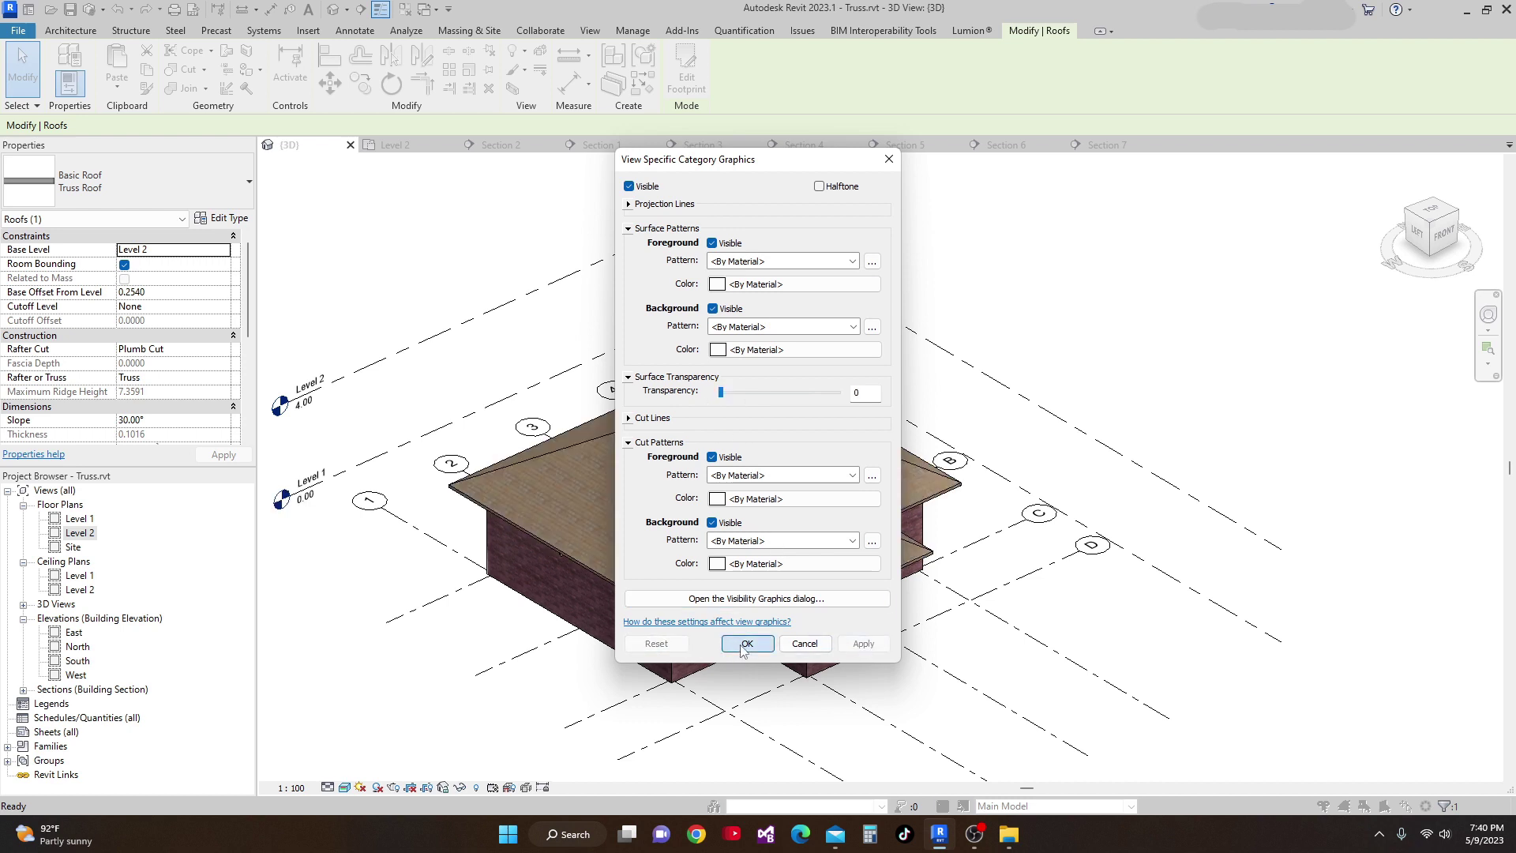
pyautogui.click(747, 644)
# Select the roof in 3D and examine the main ridge between the two sets of hip trusses.
pyautogui.keyDown('shift'); pyautogui.moveTo(869, 756); pyautogui.dragTo(838, 735, button='middle'); pyautogui.keyUp('shift')
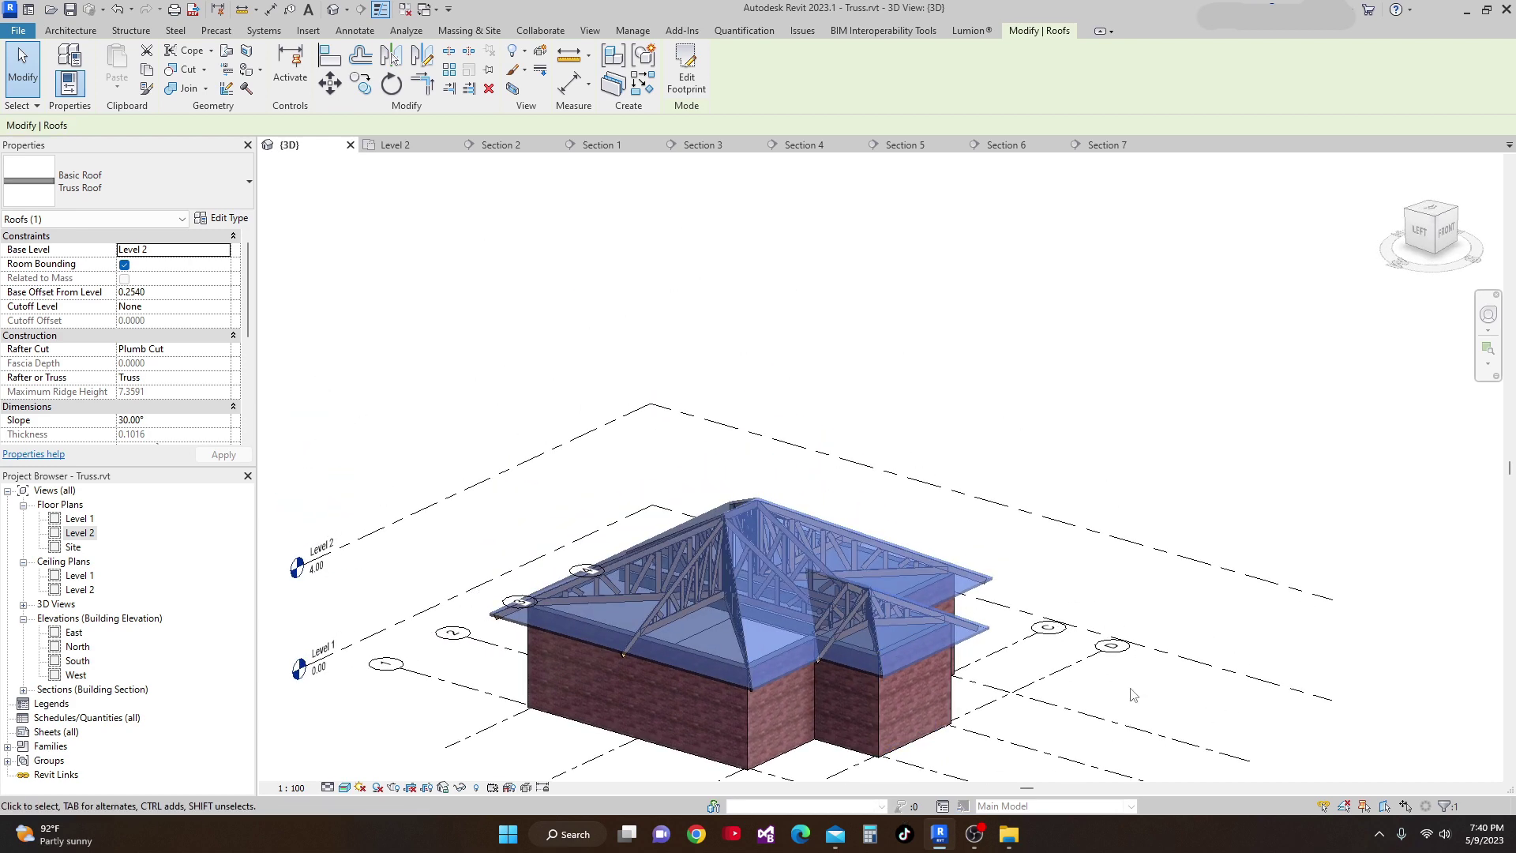
pyautogui.scroll(3, 1128, 553)
pyautogui.click(1067, 547)
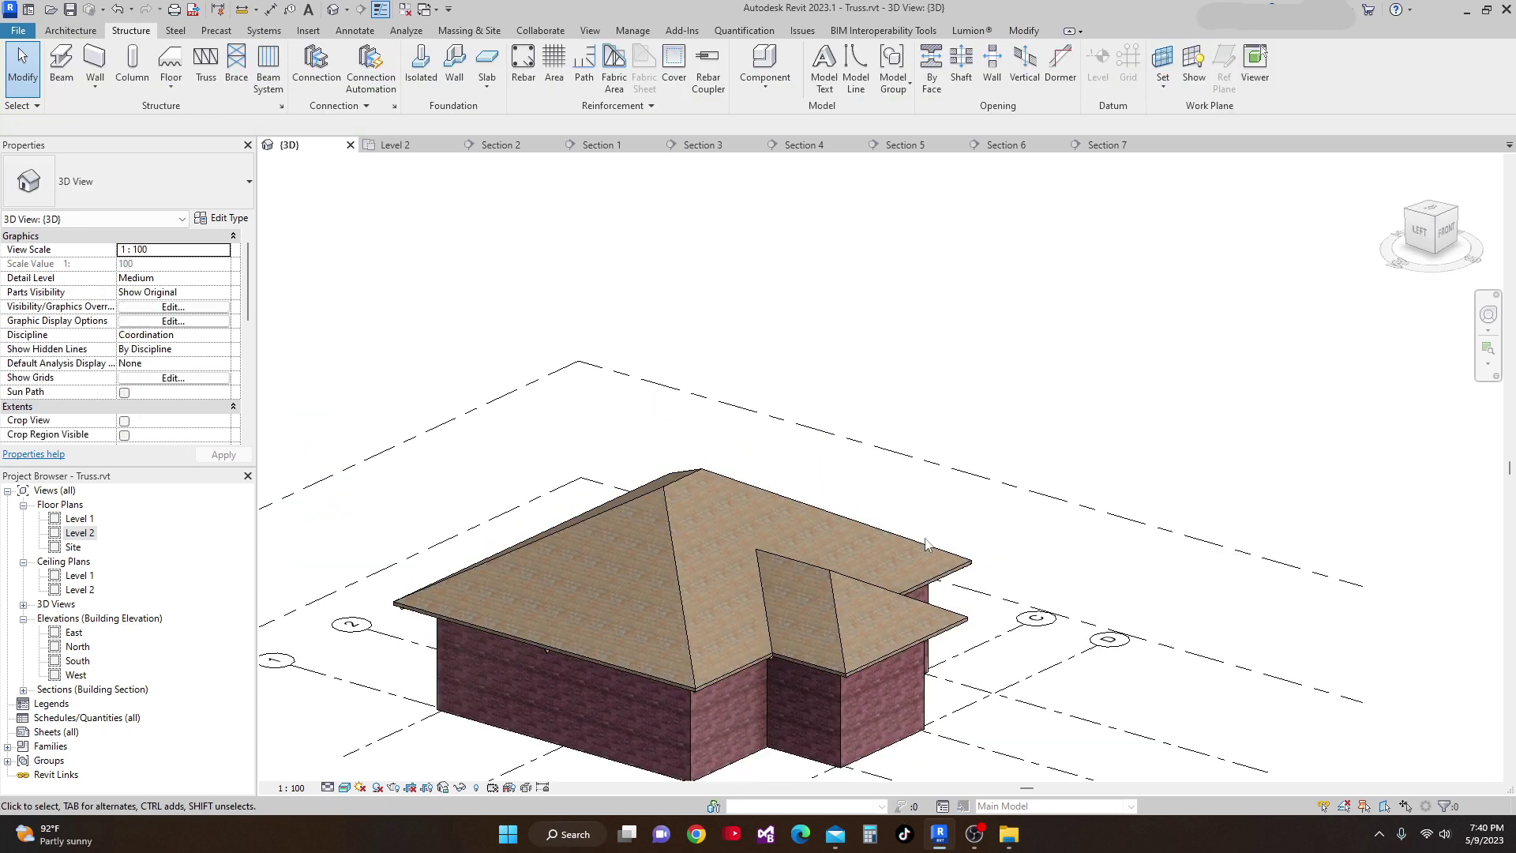
pyautogui.click(816, 546)
pyautogui.moveTo(1048, 674); pyautogui.dragTo(734, 379, button='middle')
pyautogui.scroll(4, 726, 354)
pyautogui.scroll(3, 687, 436)
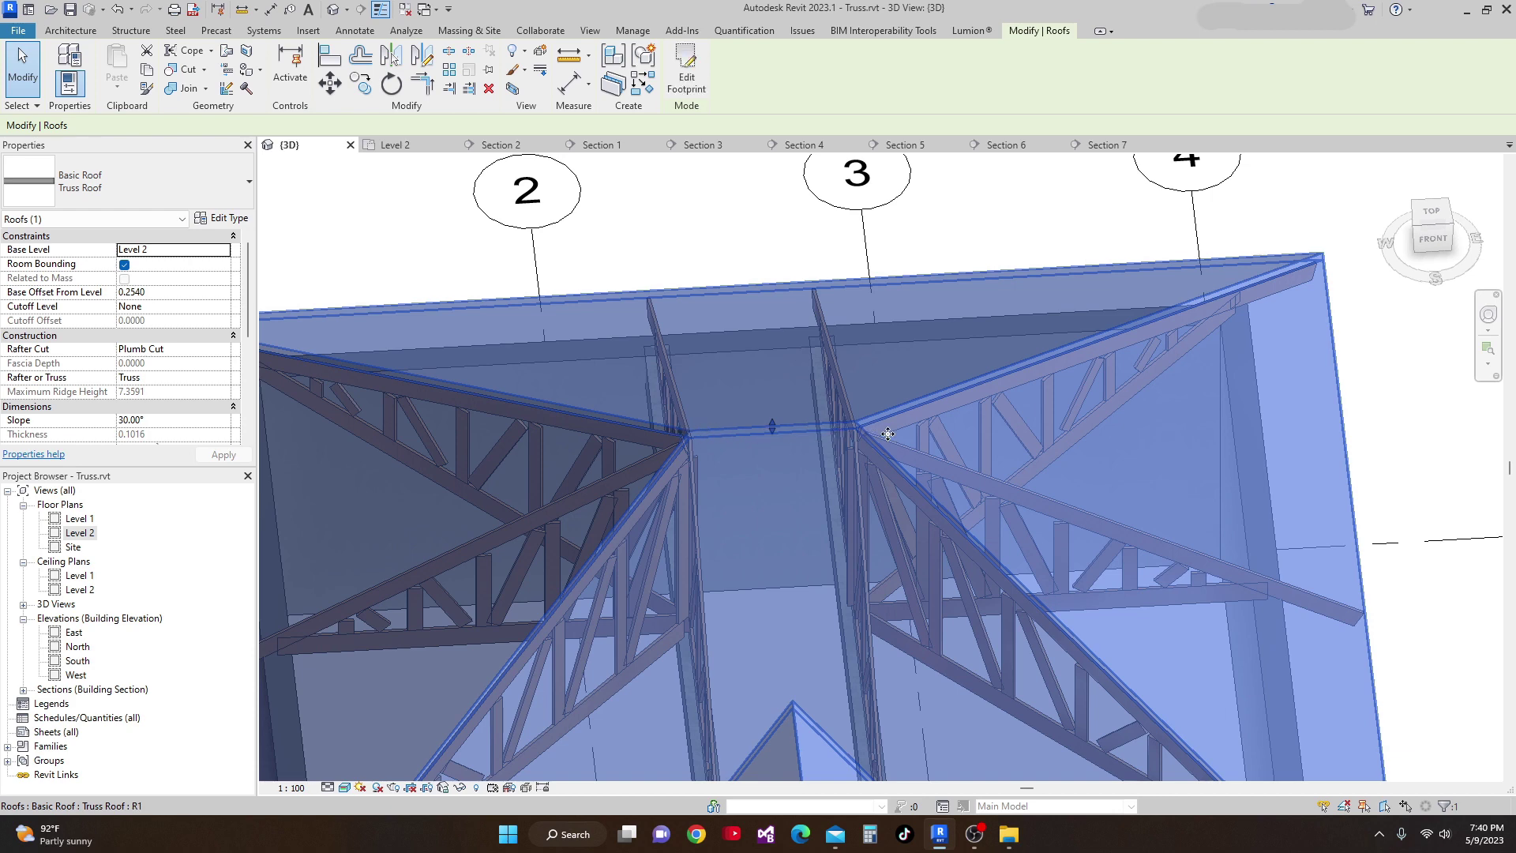
pyautogui.scroll(-2, 689, 433)
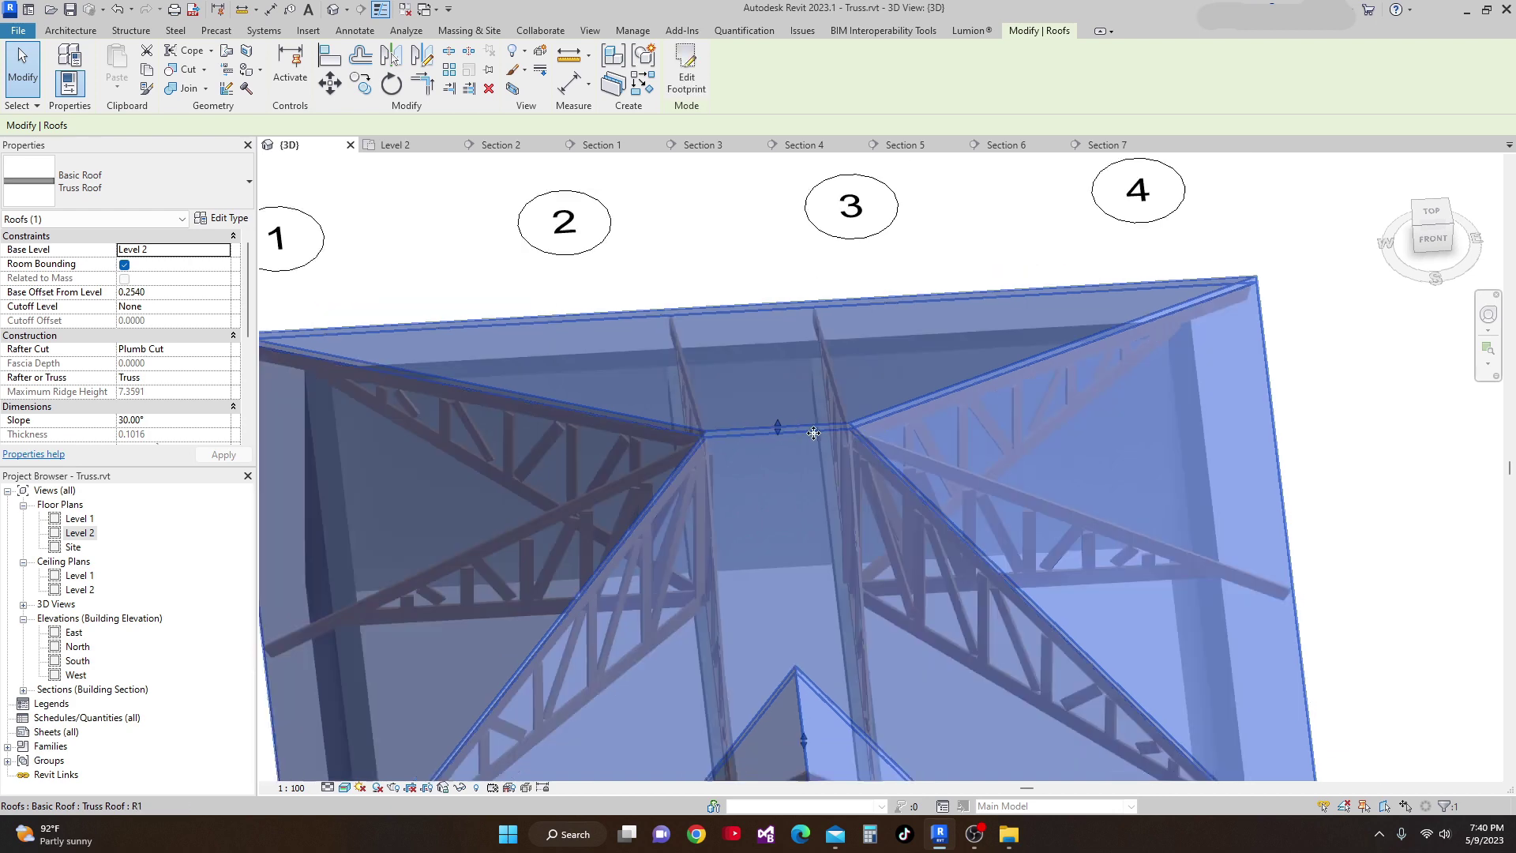
pyautogui.scroll(2, 740, 396)
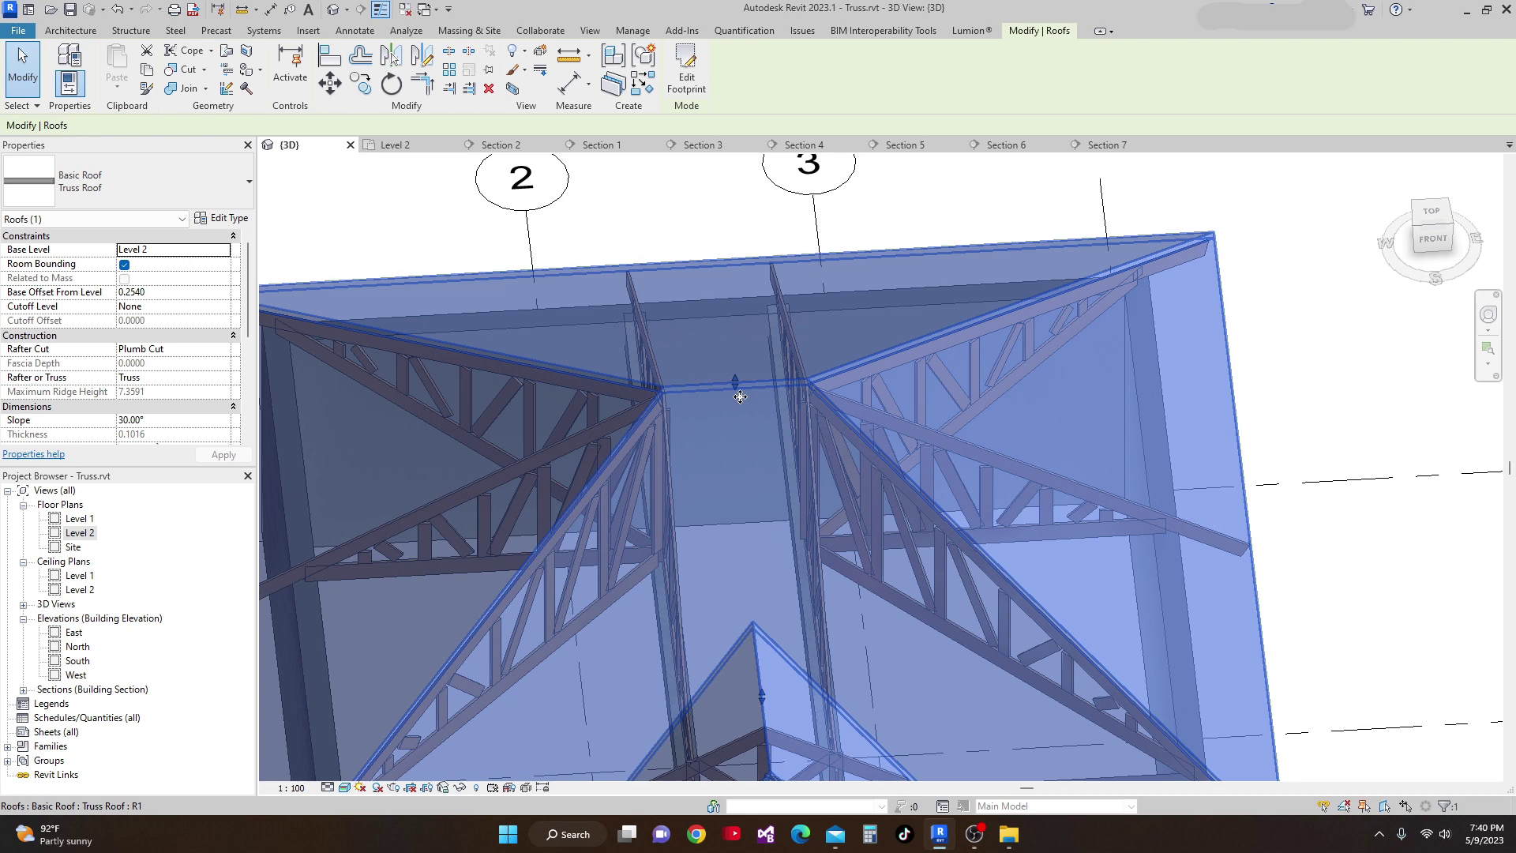
pyautogui.moveTo(758, 397); pyautogui.dragTo(785, 424, button='middle')
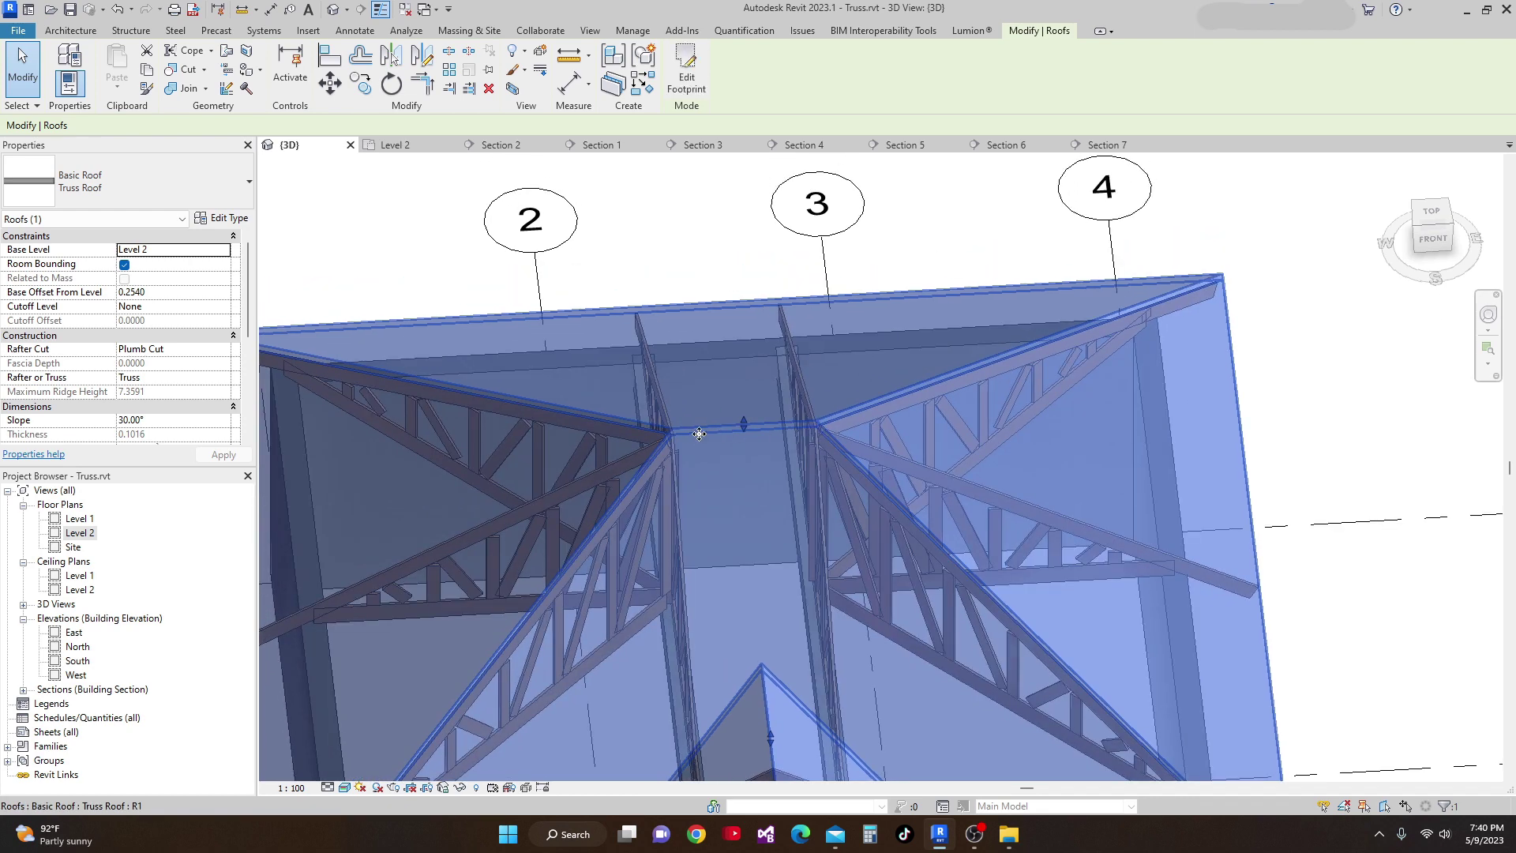
# In the Level 2 plan, place a Dimension Lumber 2x10 ridge beam between the two main hip truss apexes along grid B with 3D snapping enabled.
pyautogui.hotkey('ctrl', 'Tab')
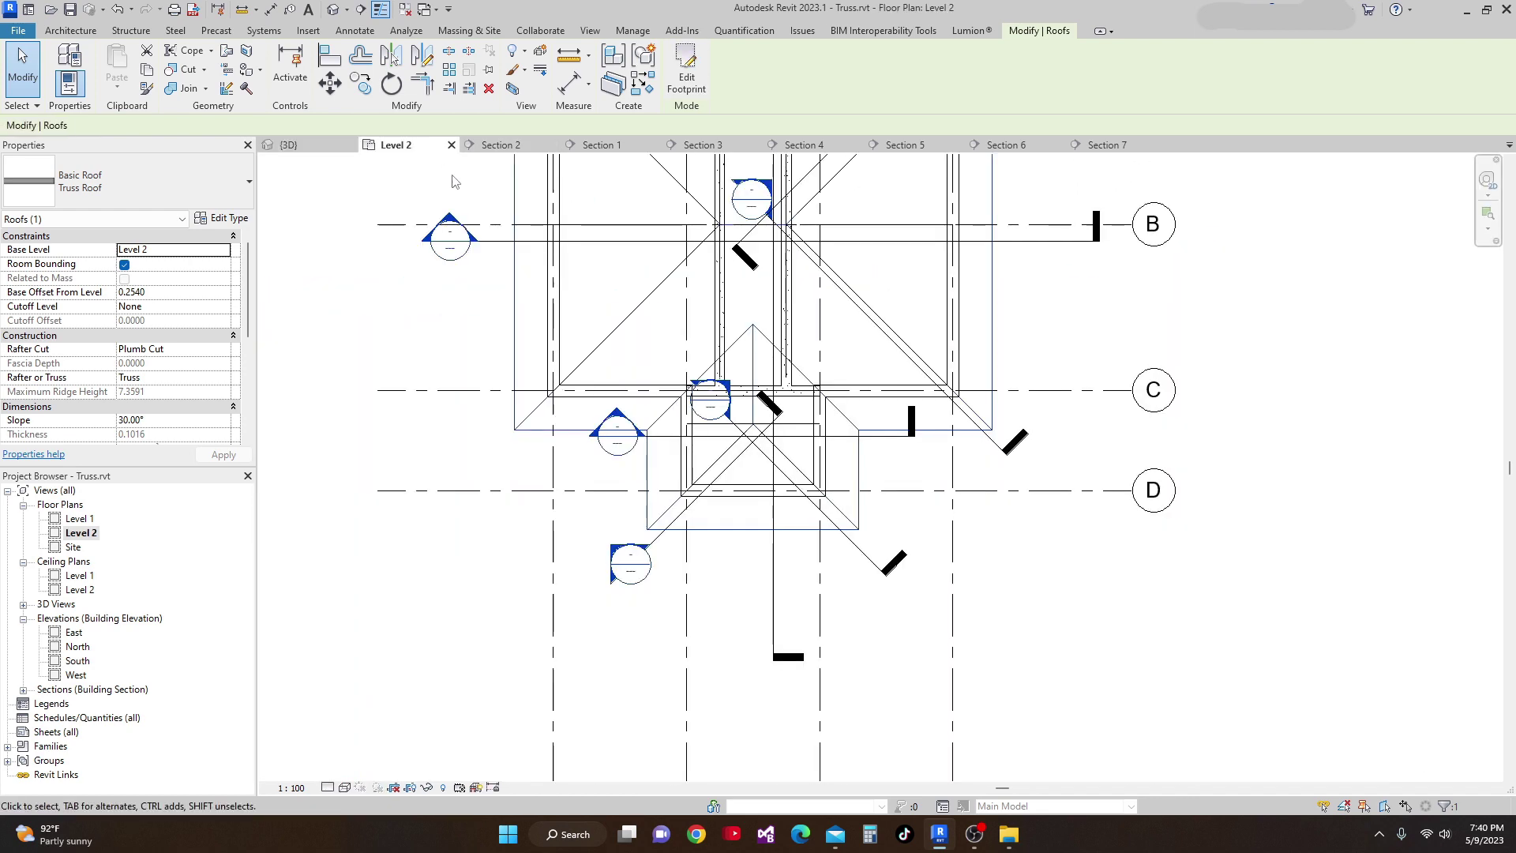
pyautogui.moveTo(615, 436); pyautogui.dragTo(631, 537, button='middle')
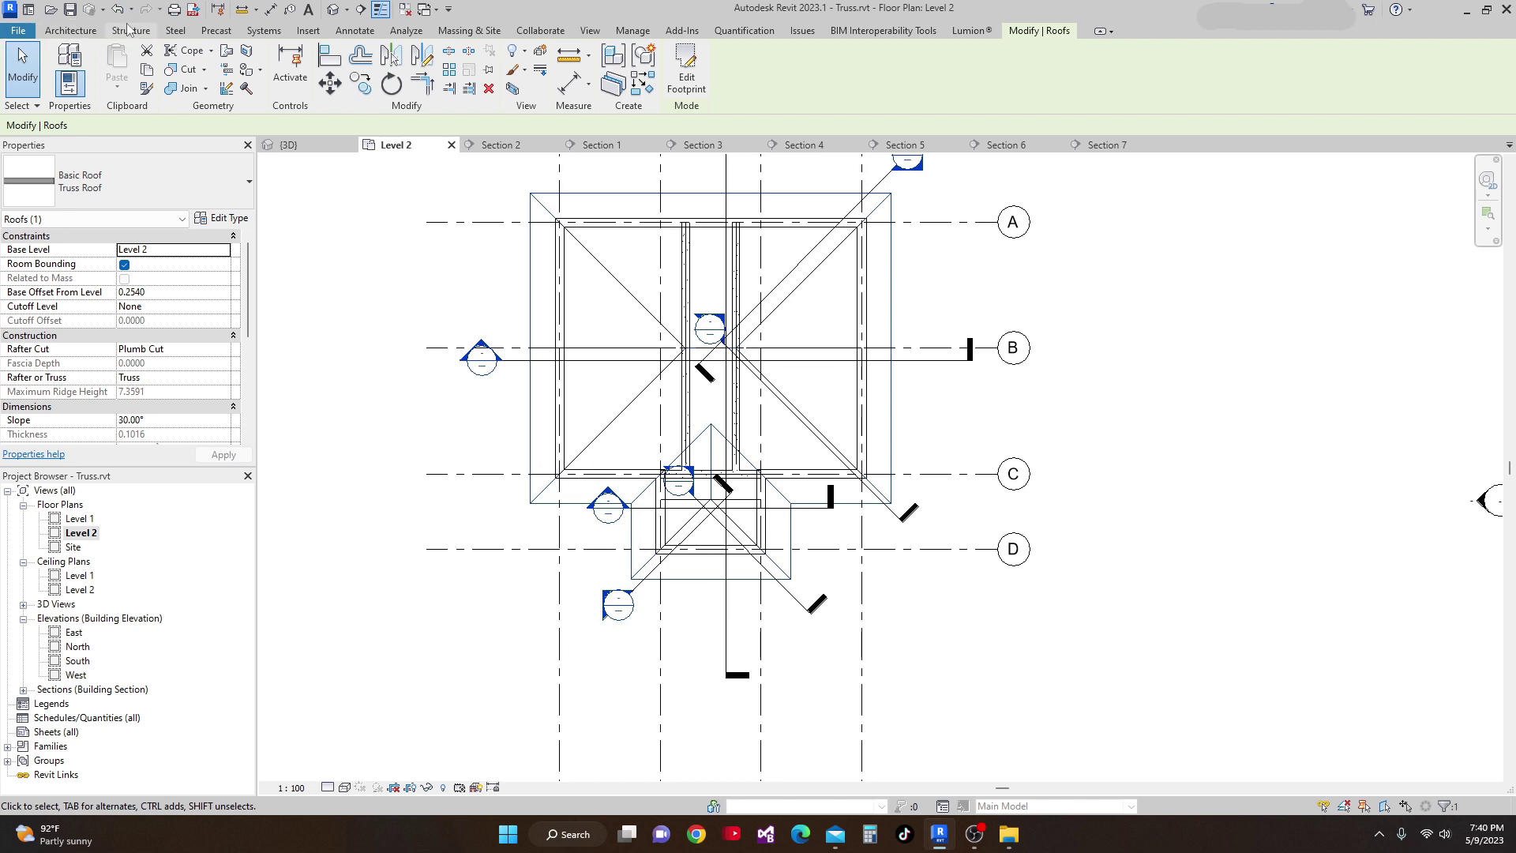
pyautogui.click(133, 33)
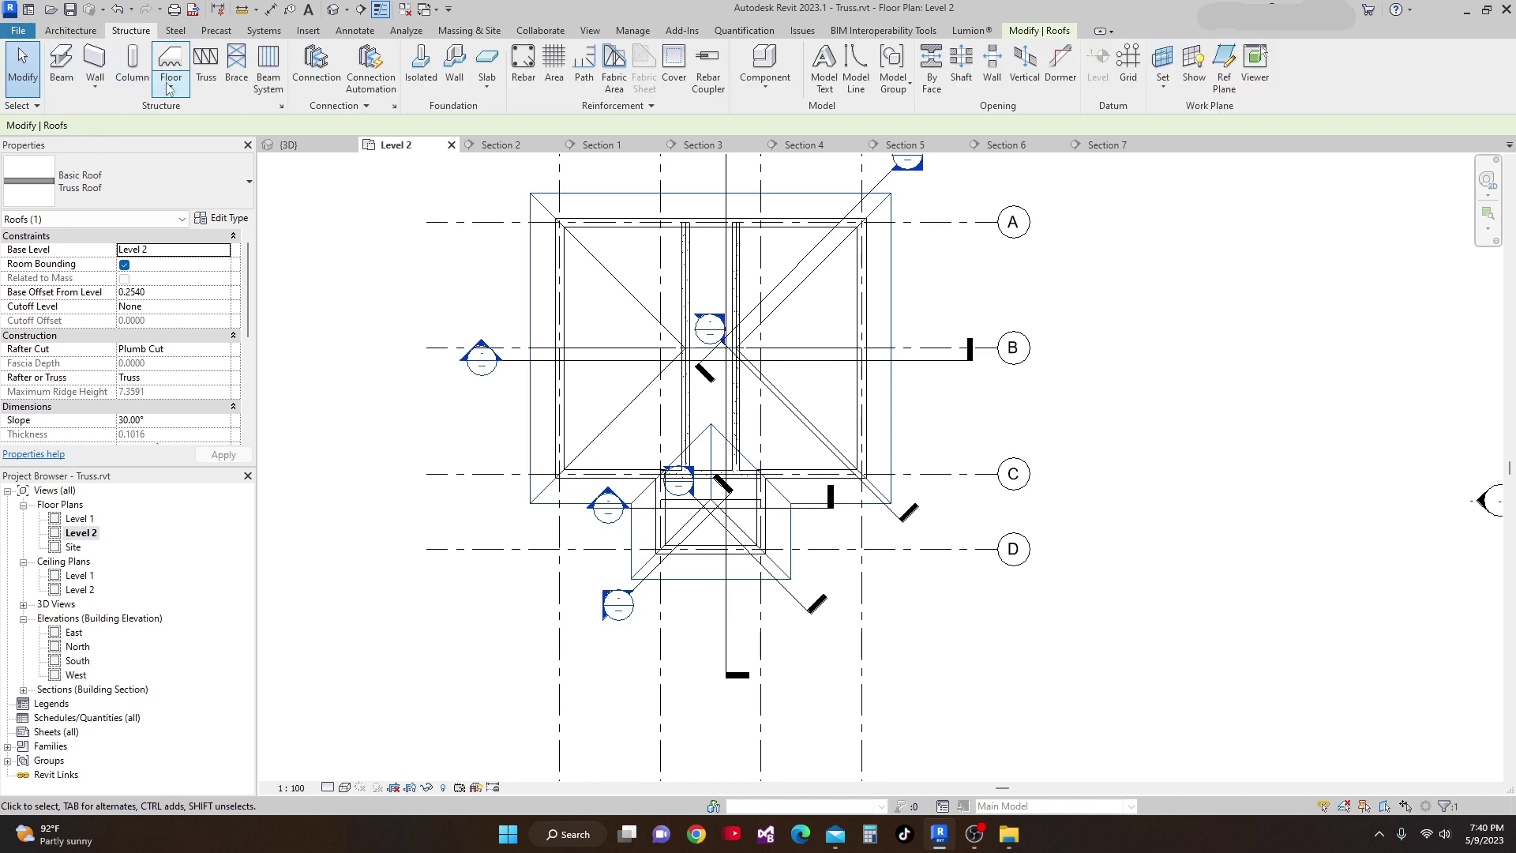
pyautogui.click(62, 60)
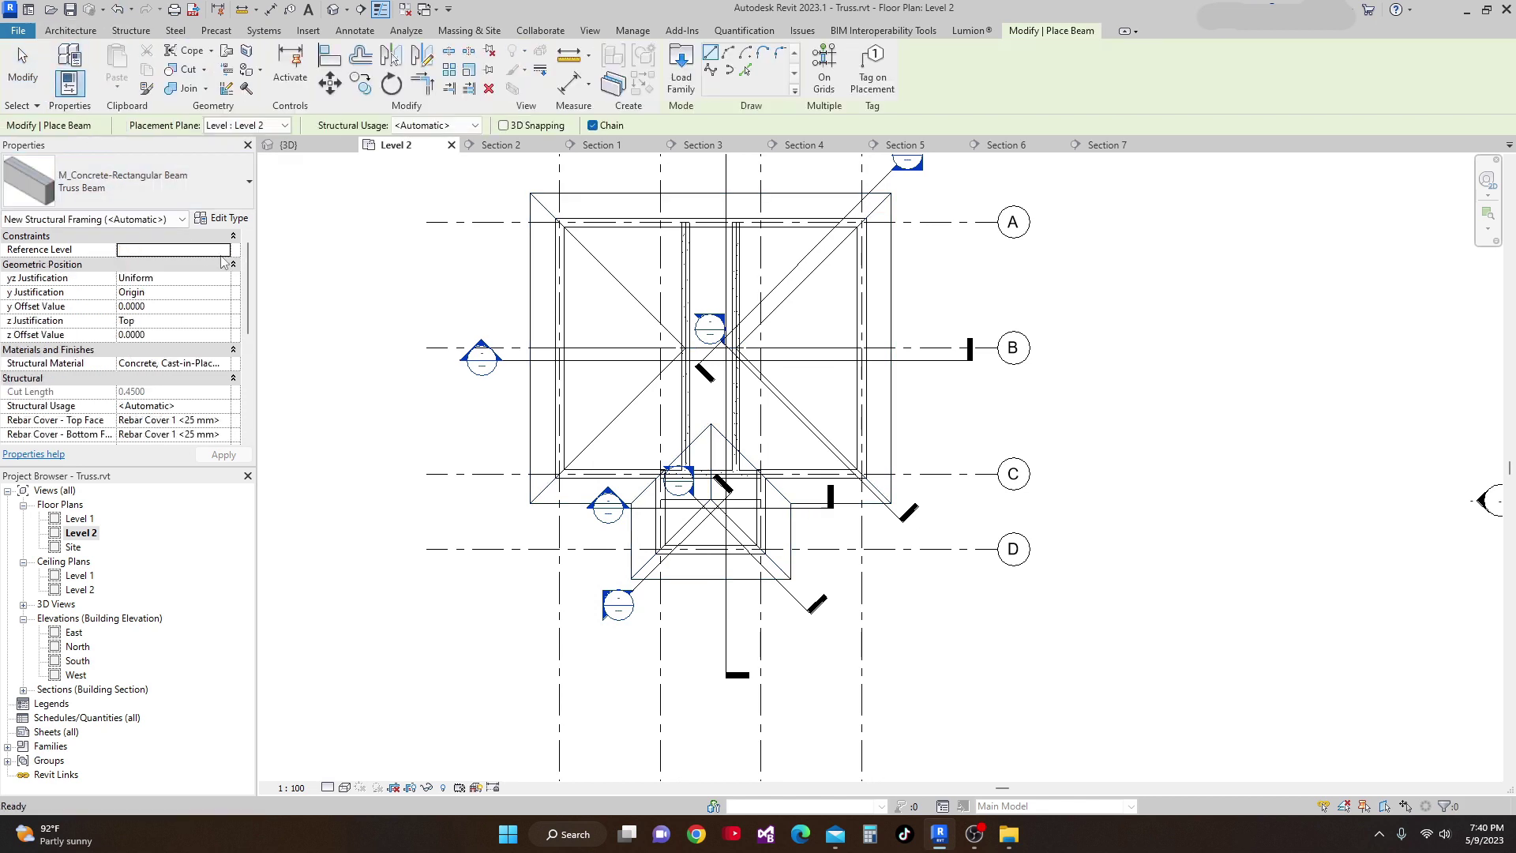
pyautogui.click(243, 189)
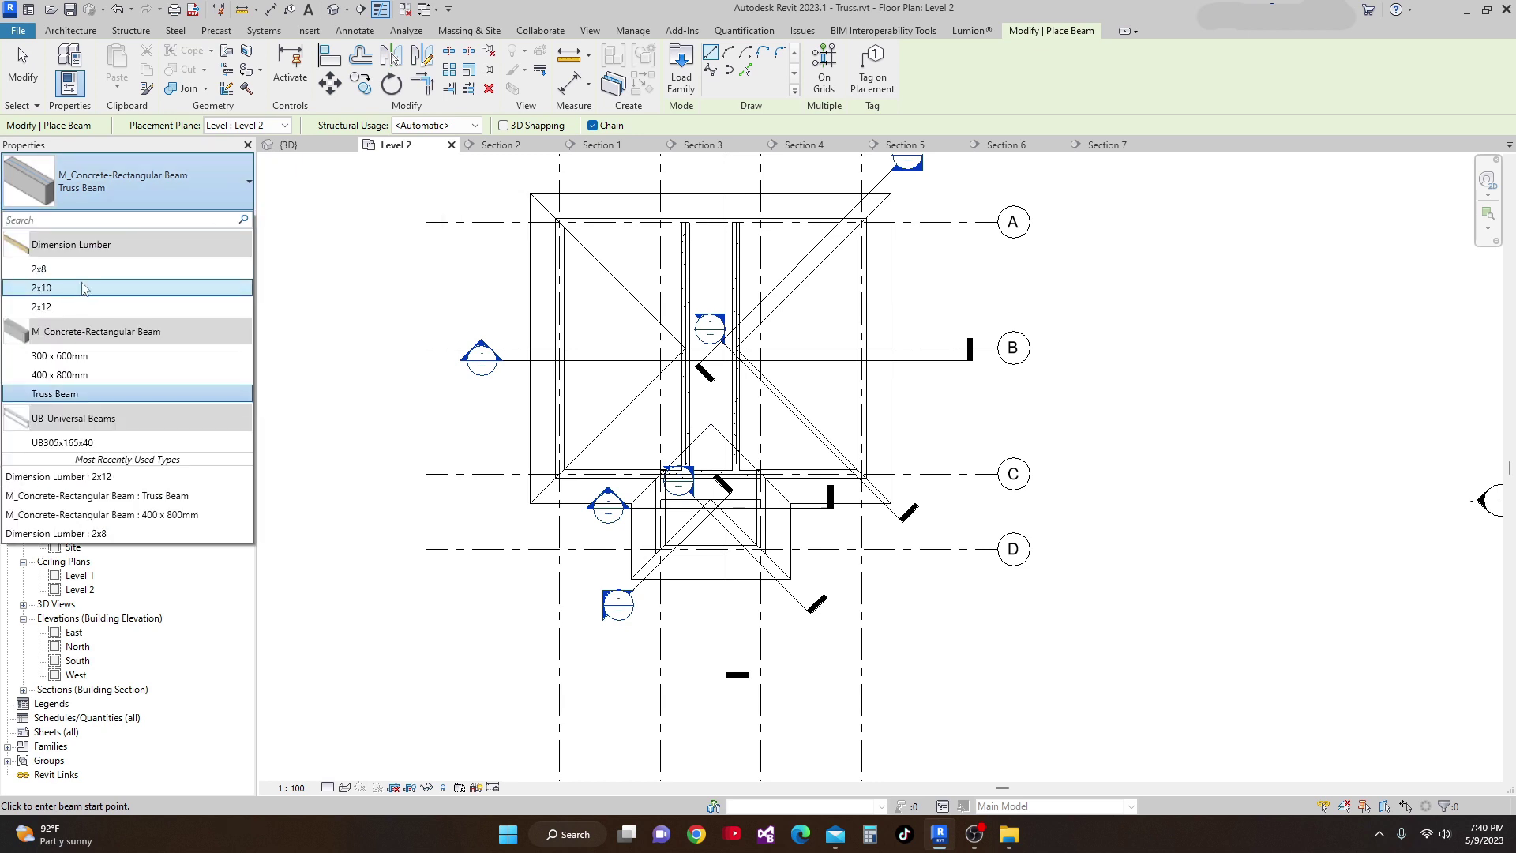
pyautogui.moveTo(79, 289)
pyautogui.click(79, 289)
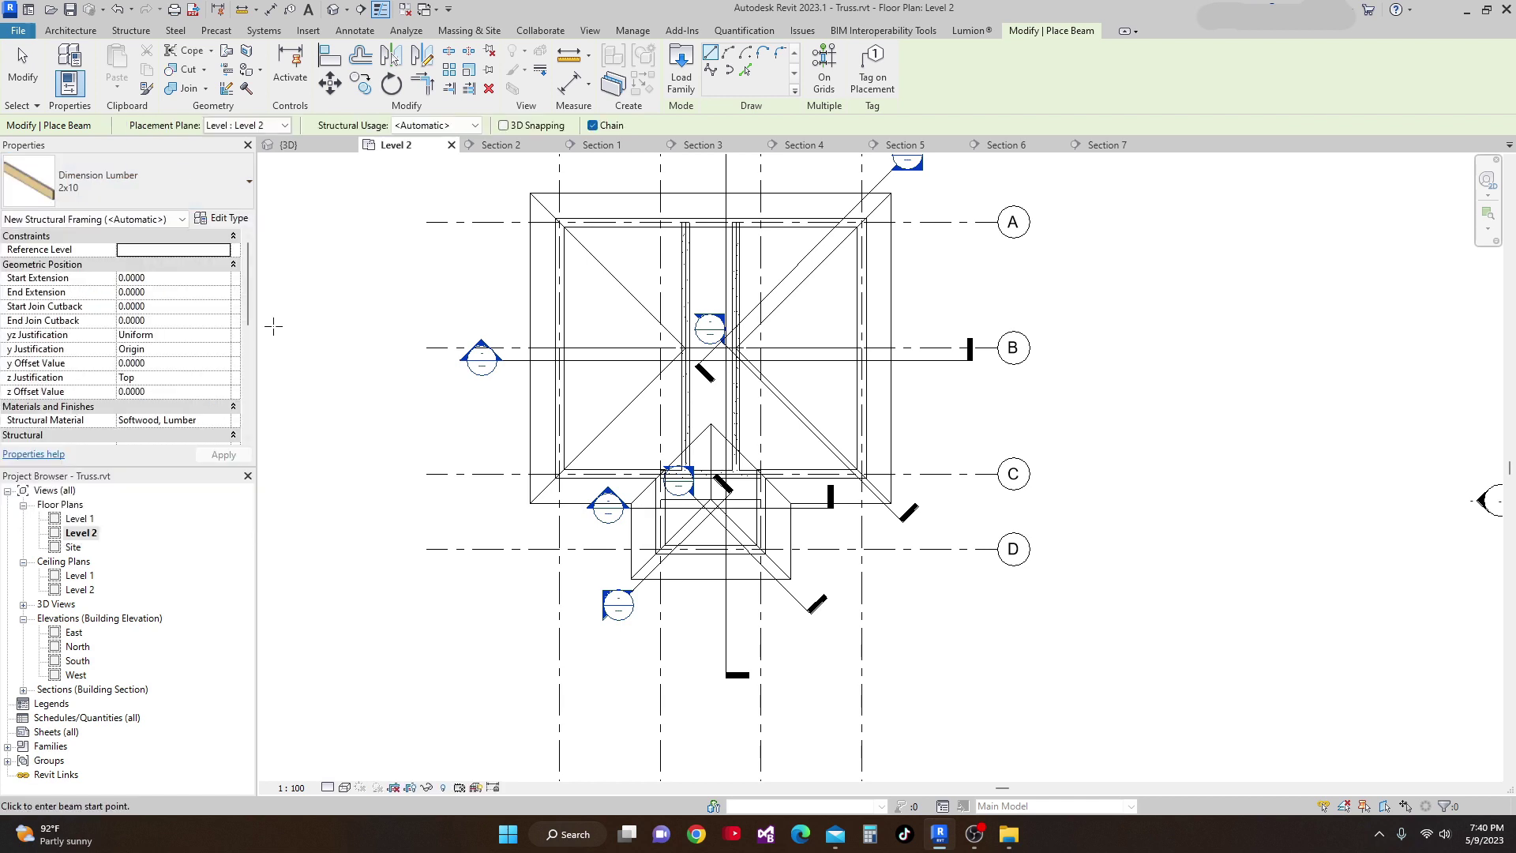
pyautogui.click(503, 127)
pyautogui.scroll(3, 731, 360)
pyautogui.scroll(4, 735, 365)
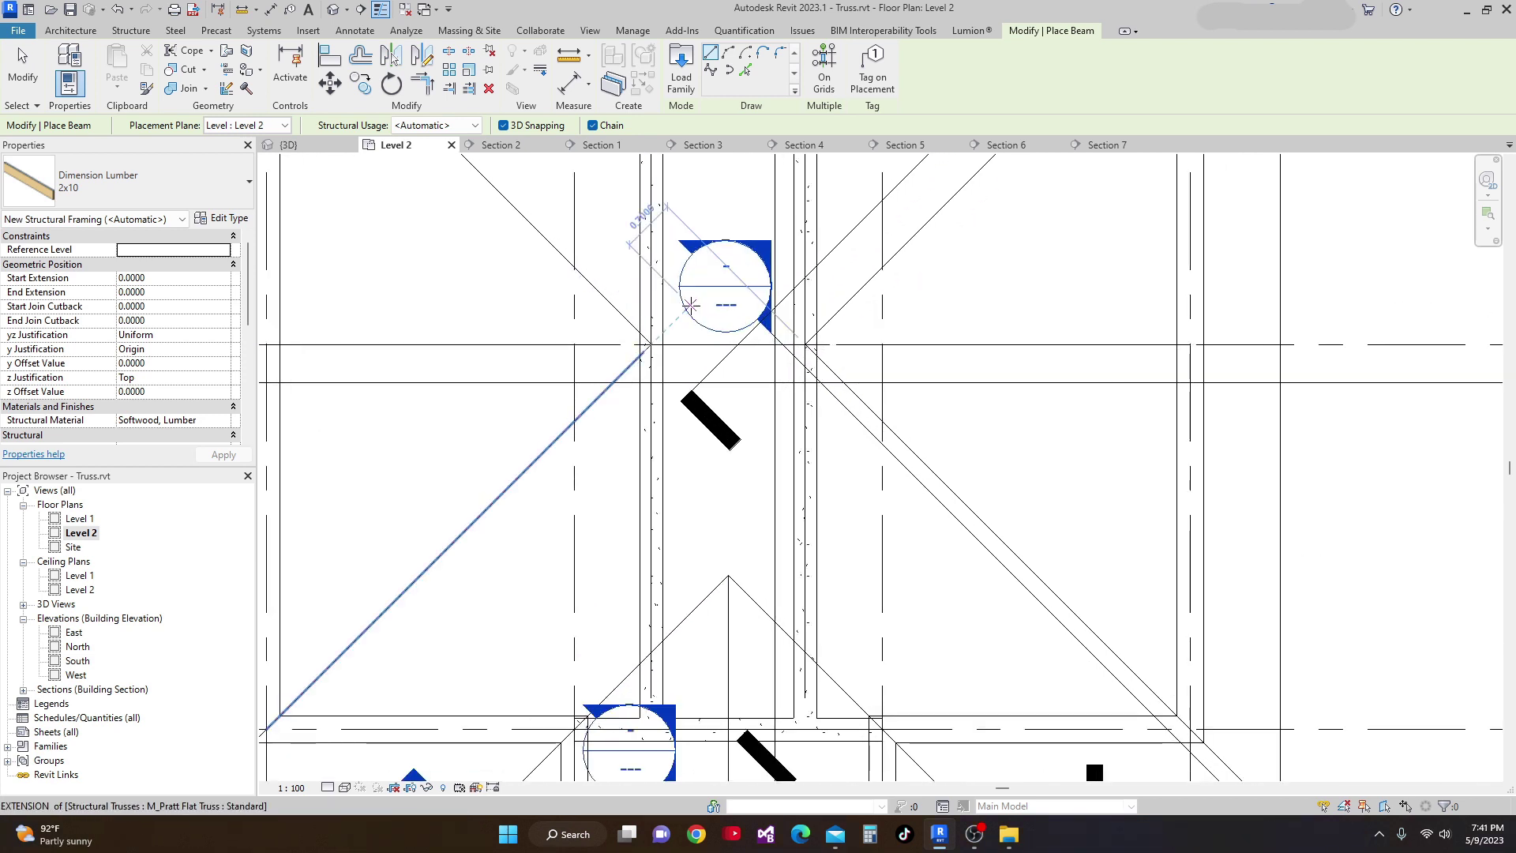
pyautogui.click(648, 345)
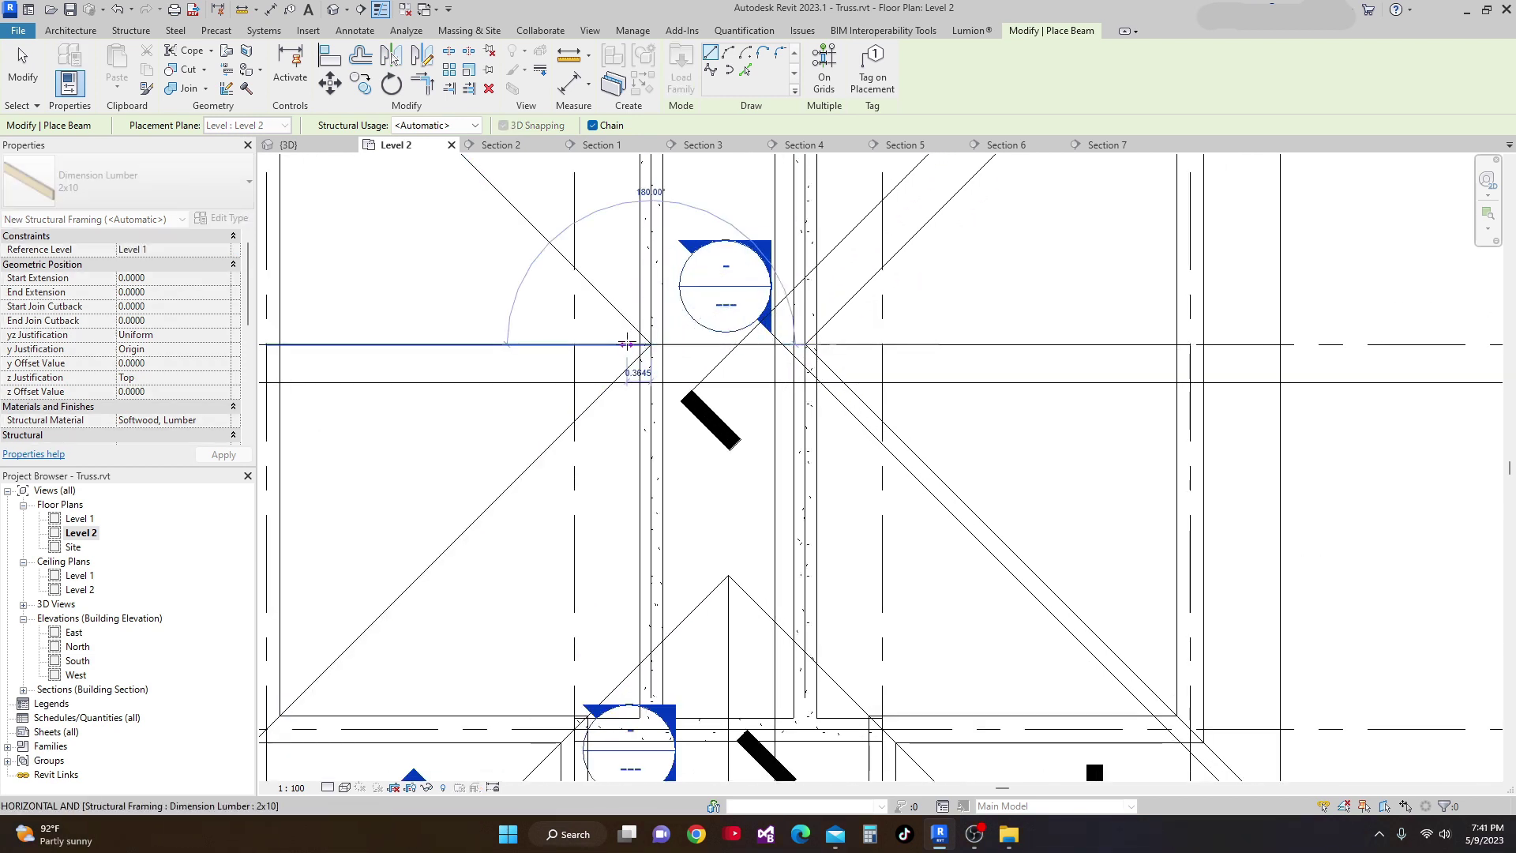
pyautogui.scroll(2, 626, 345)
pyautogui.click(864, 345)
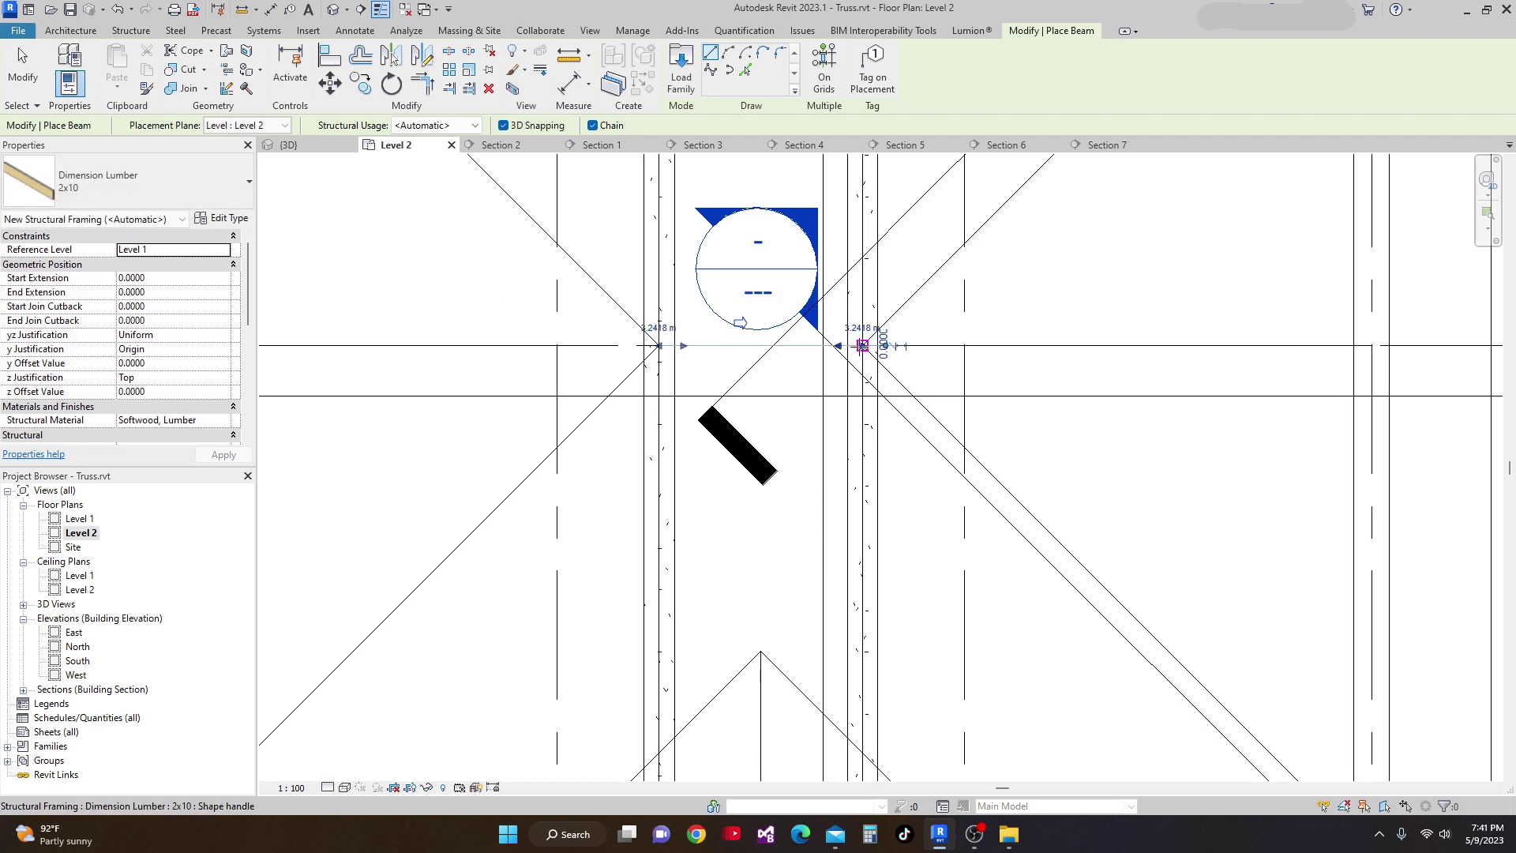
pyautogui.scroll(-3, 706, 347)
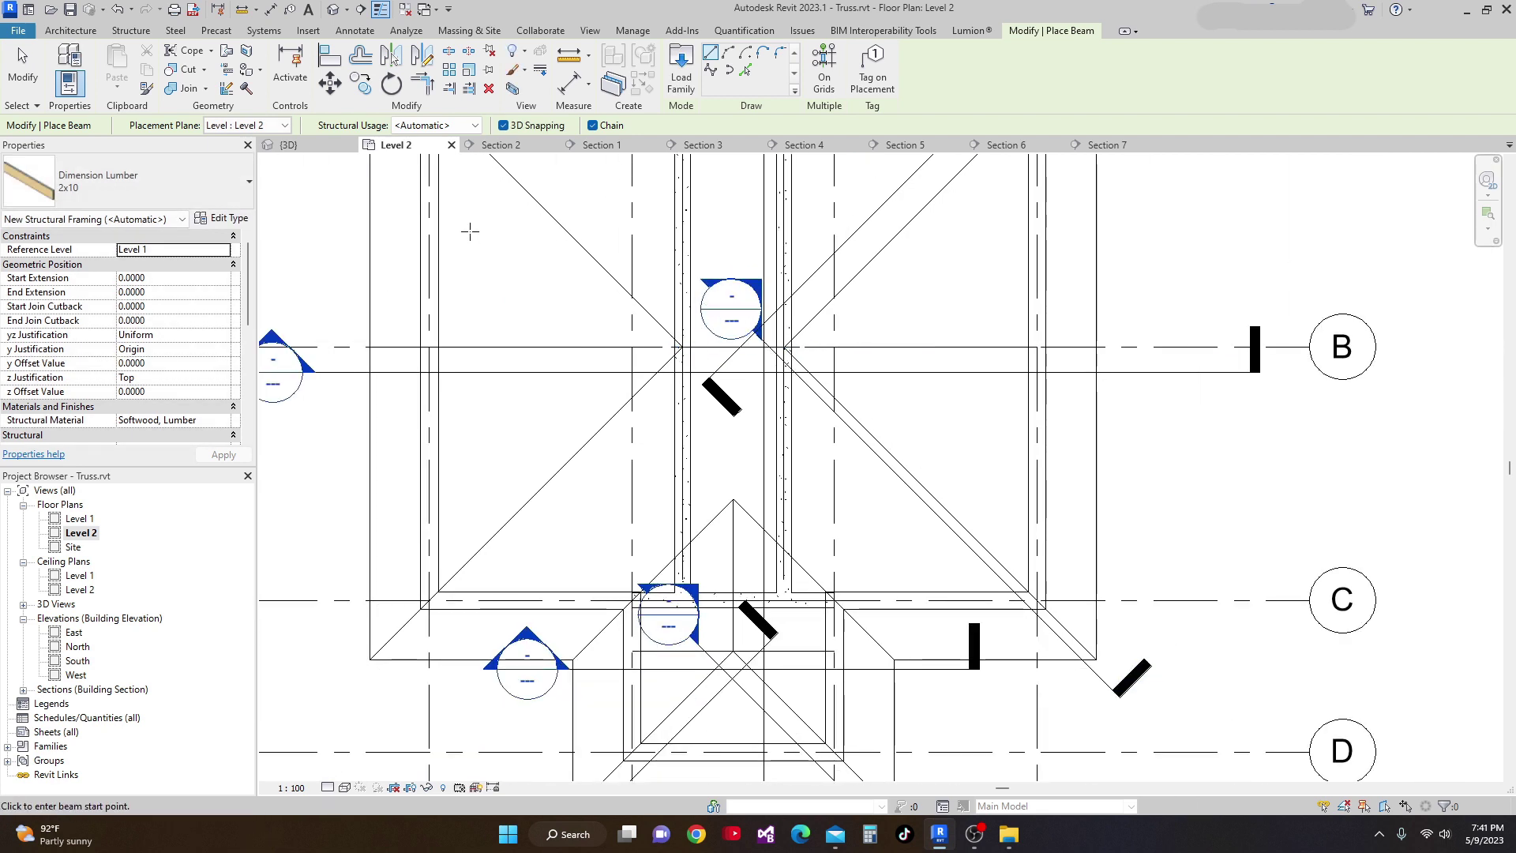
# Return to the 3D view, end beam placement, and examine the ridge beam and trusses through the selected roof.
pyautogui.click(288, 144)
pyautogui.scroll(-3, 477, 338)
pyautogui.keyDown('shift'); pyautogui.moveTo(633, 466); pyautogui.dragTo(624, 395, button='middle'); pyautogui.keyUp('shift')
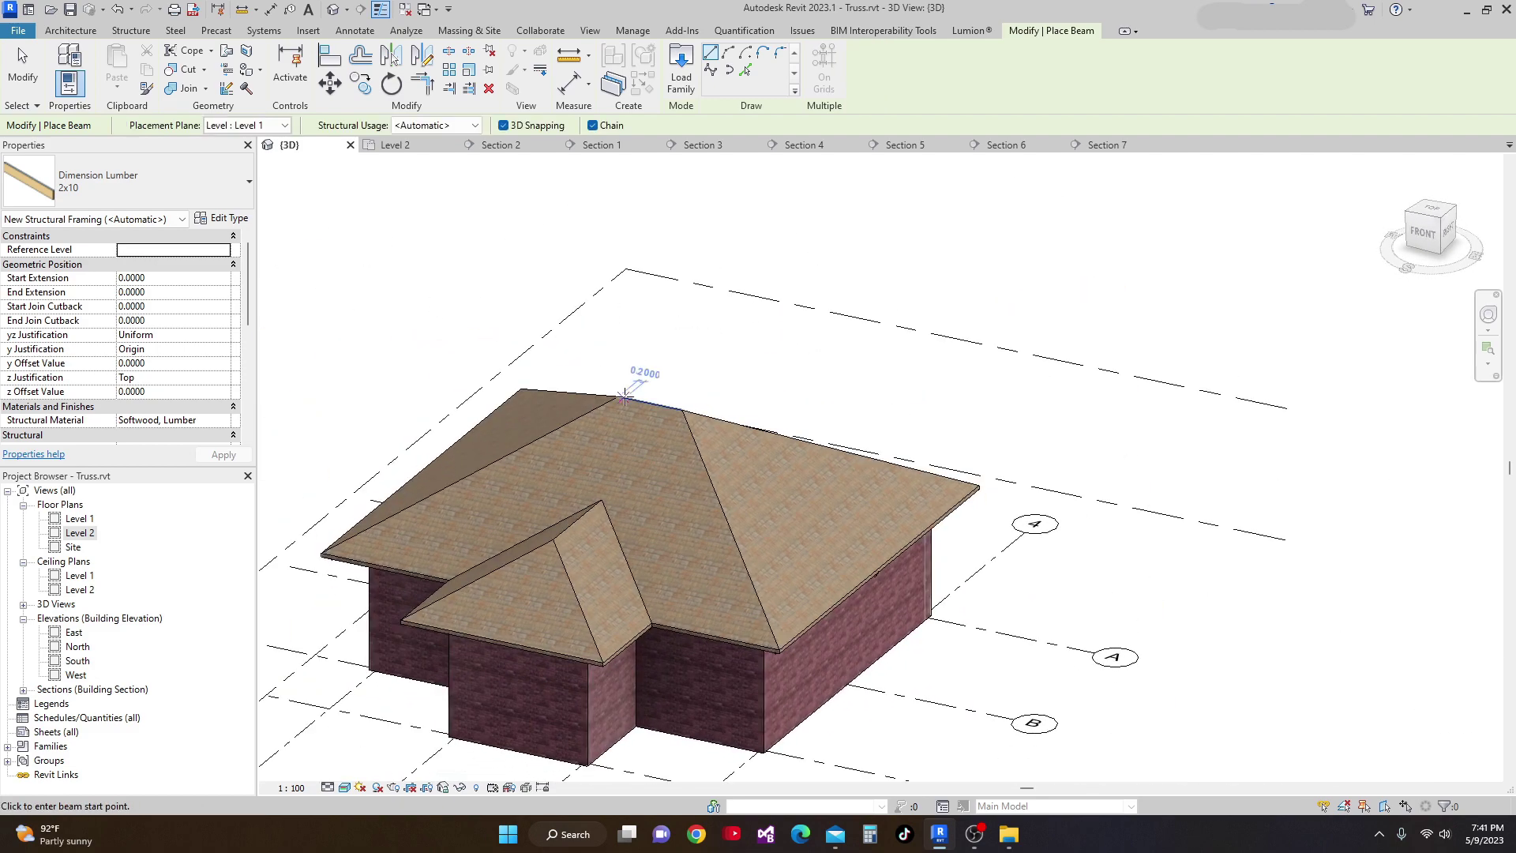
pyautogui.press('Escape')
pyautogui.press('Escape')
pyautogui.click(654, 435)
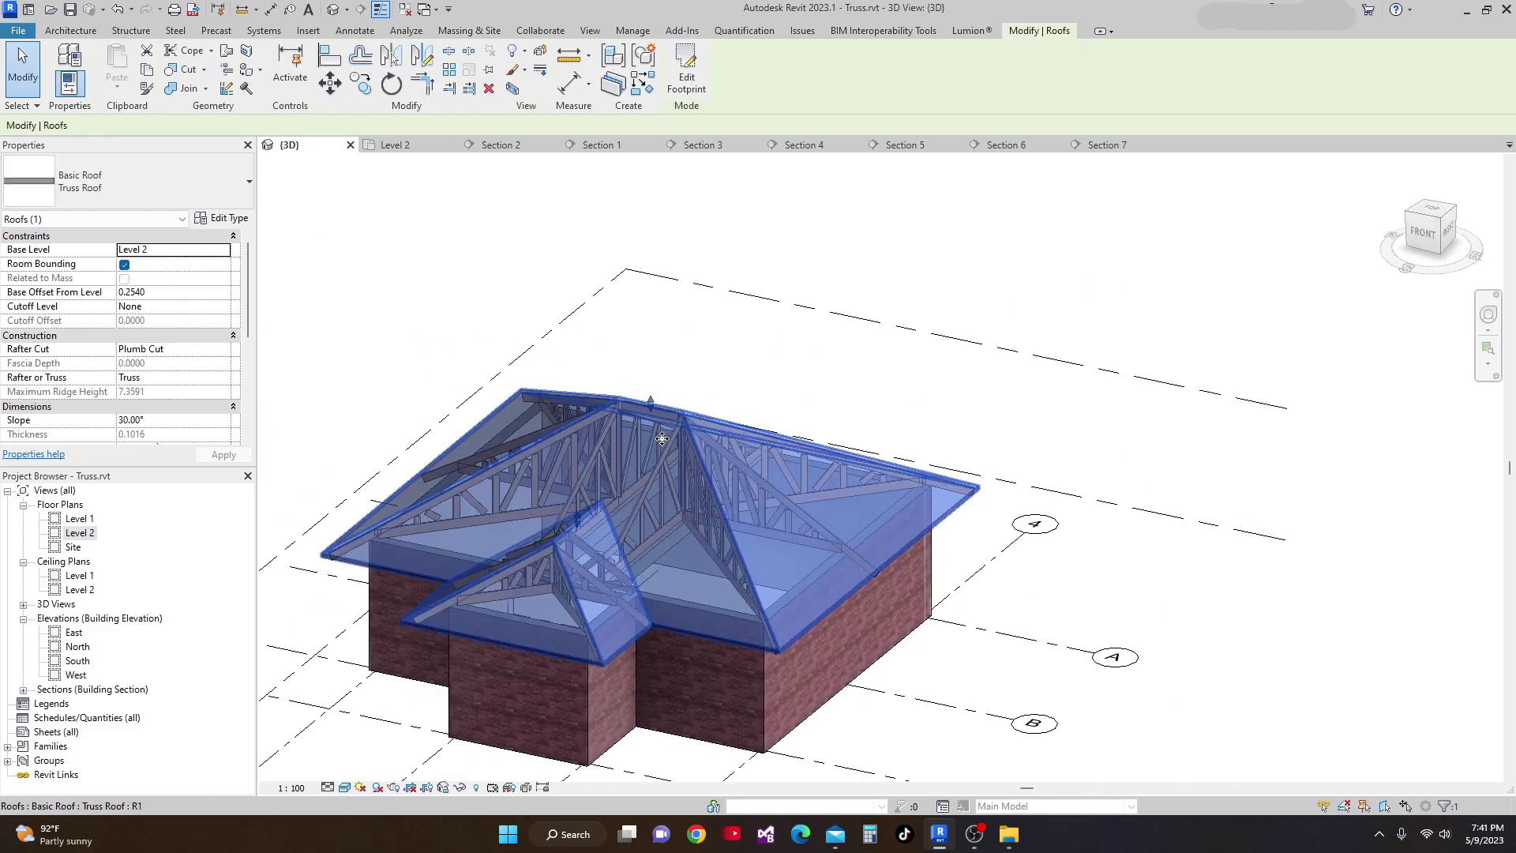
pyautogui.scroll(2, 647, 459)
pyautogui.keyDown('shift'); pyautogui.moveTo(646, 458); pyautogui.dragTo(592, 493, button='middle'); pyautogui.keyUp('shift')
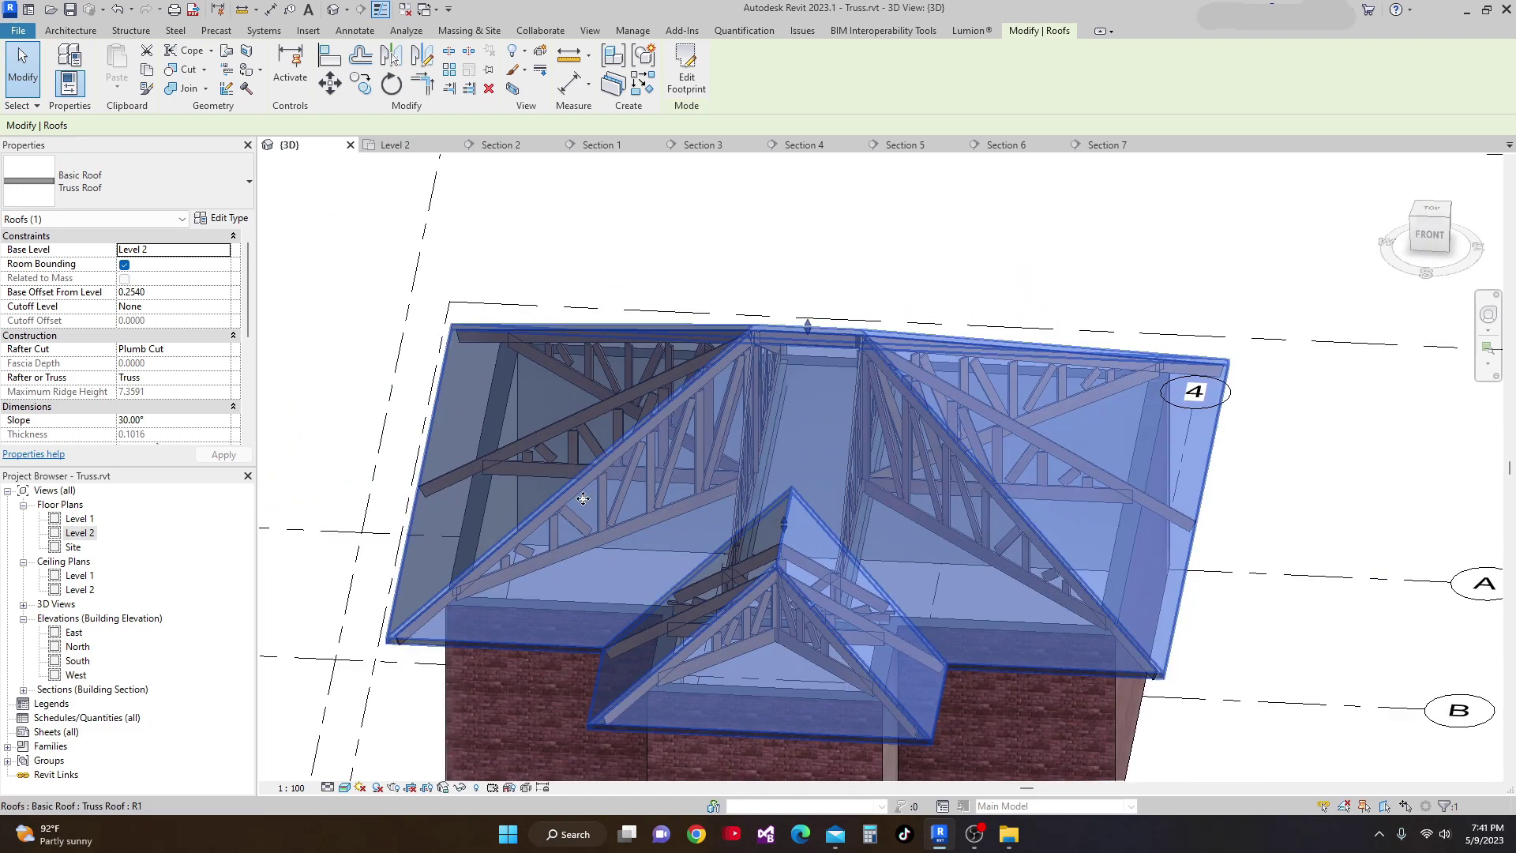
pyautogui.keyDown('shift'); pyautogui.moveTo(569, 551); pyautogui.dragTo(679, 574, button='middle'); pyautogui.keyUp('shift')
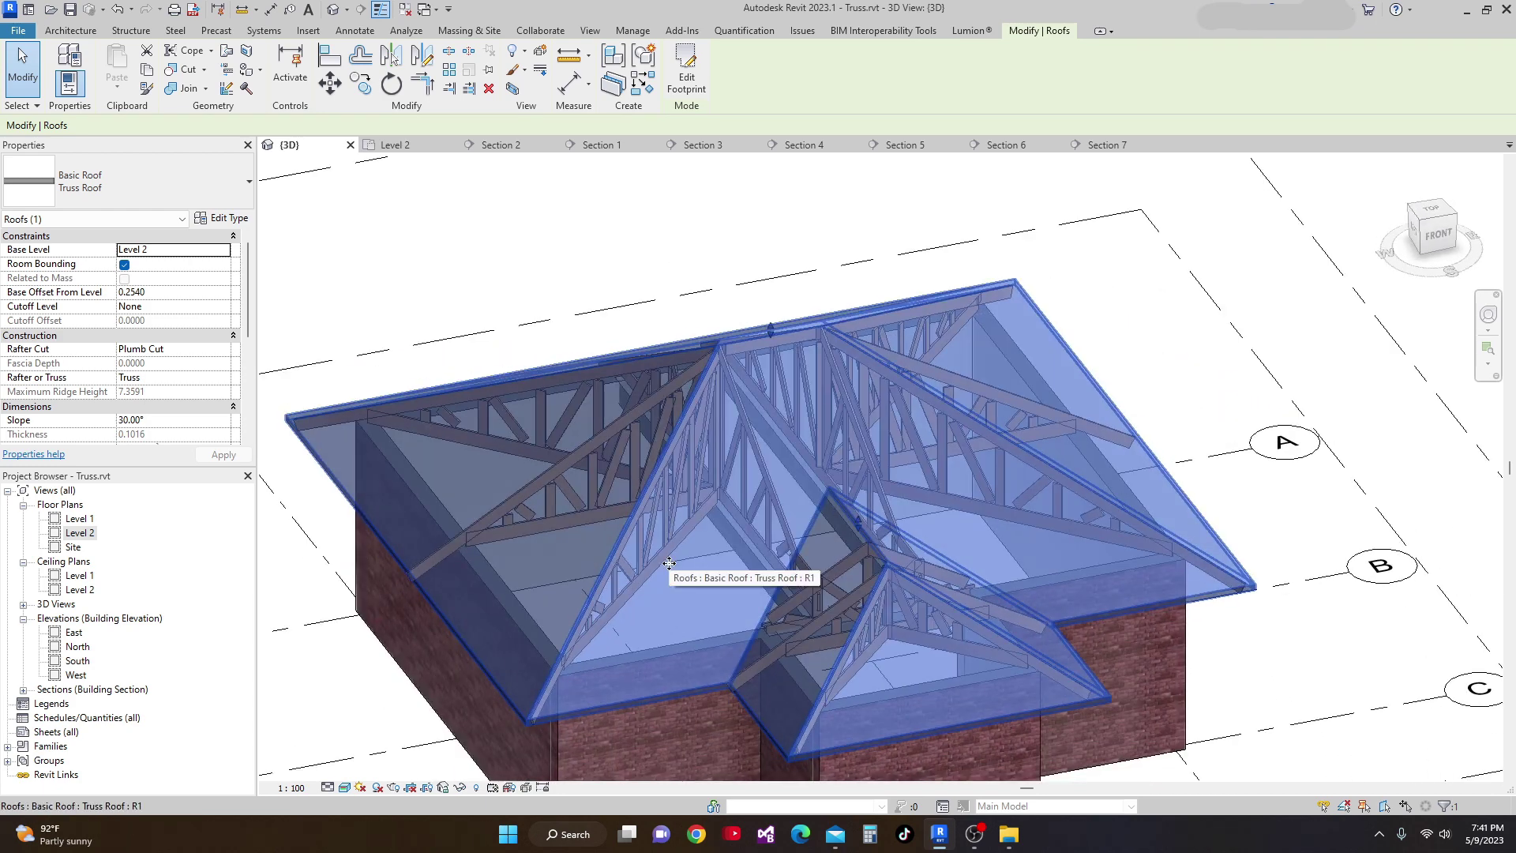